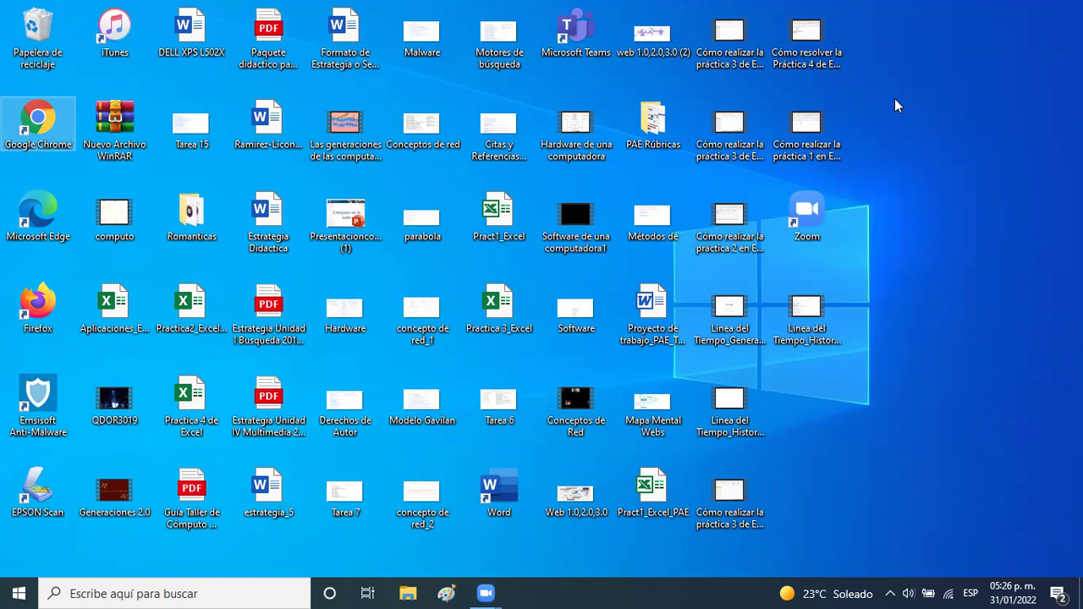
- Raise the speaker volume to 100 and close the volume control
{"action": "left_click", "coordinate": [906, 590]}
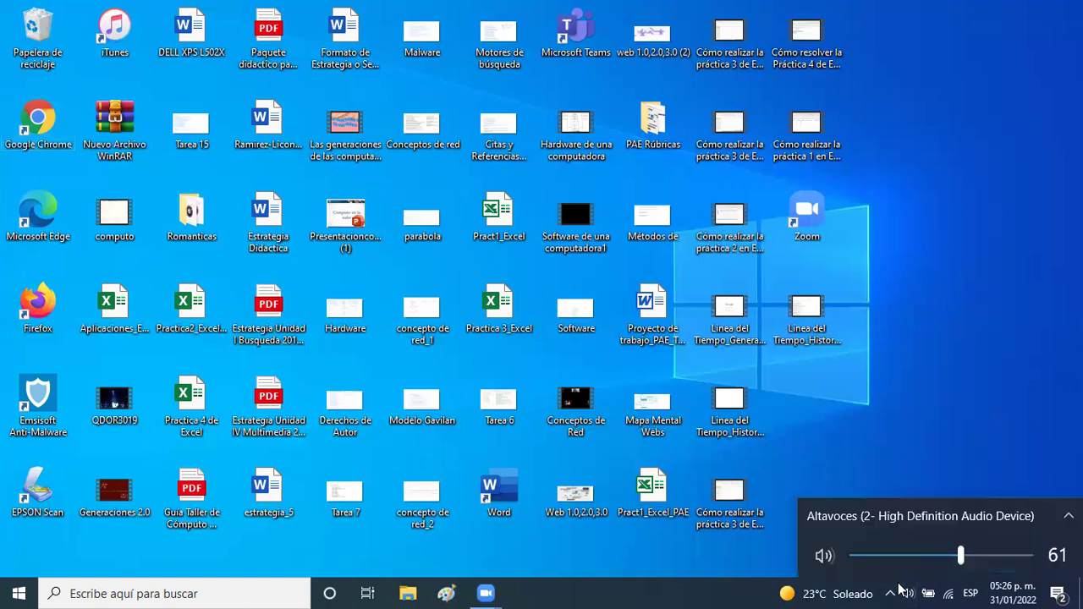
{"action": "left_click_drag", "start_coordinate": [960, 555], "coordinate": [1033, 555]}
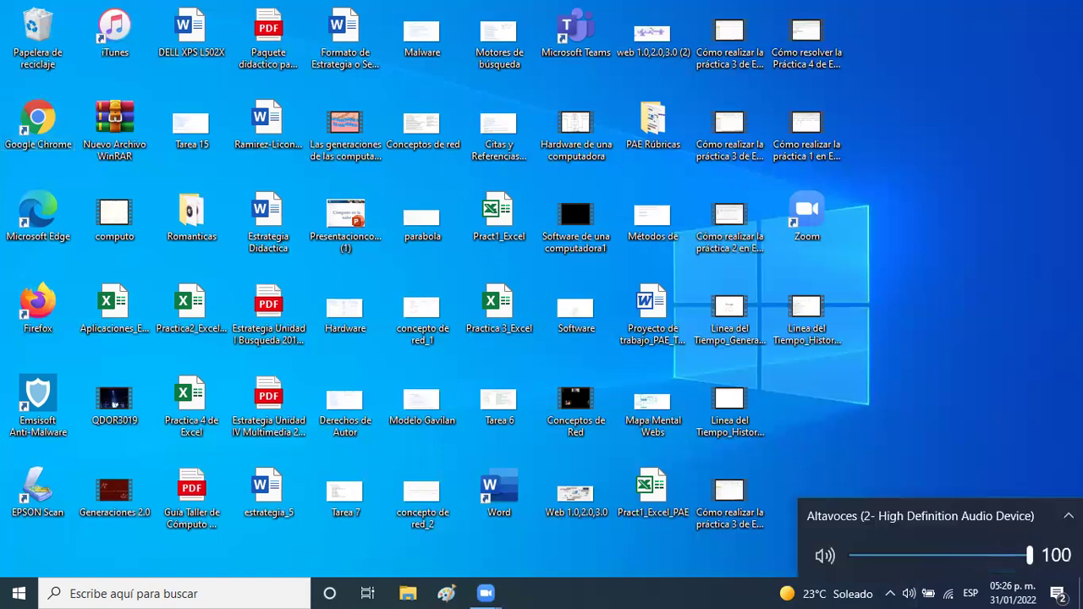
{"action": "left_click", "coordinate": [1014, 285]}
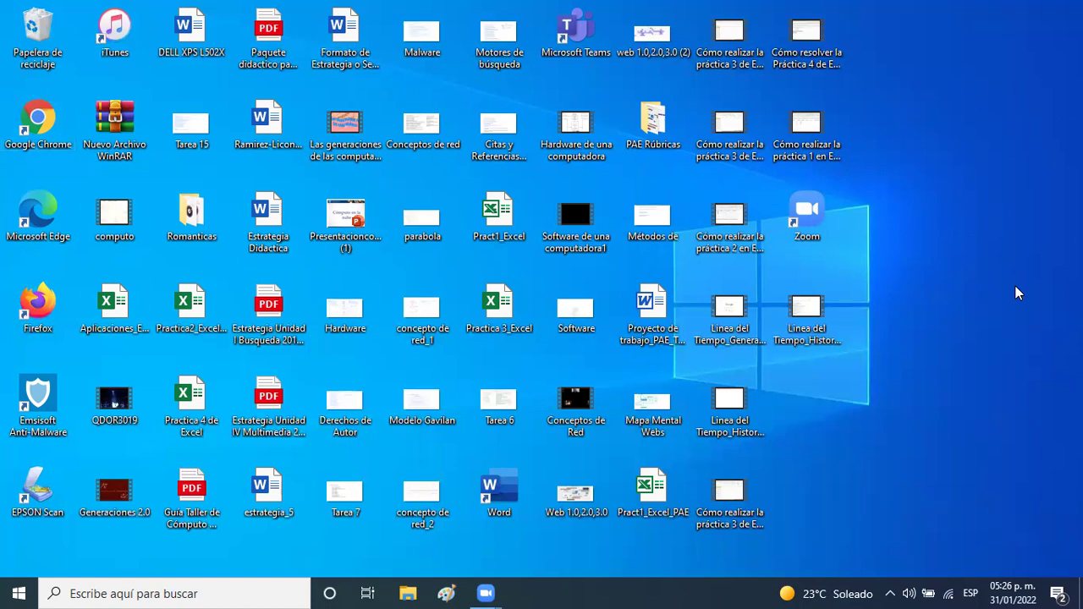
- In Google Chrome, search Google for "timeline js" and open the Timeline JS - Knight Lab result
{"action": "double_click", "coordinate": [385, 507]}
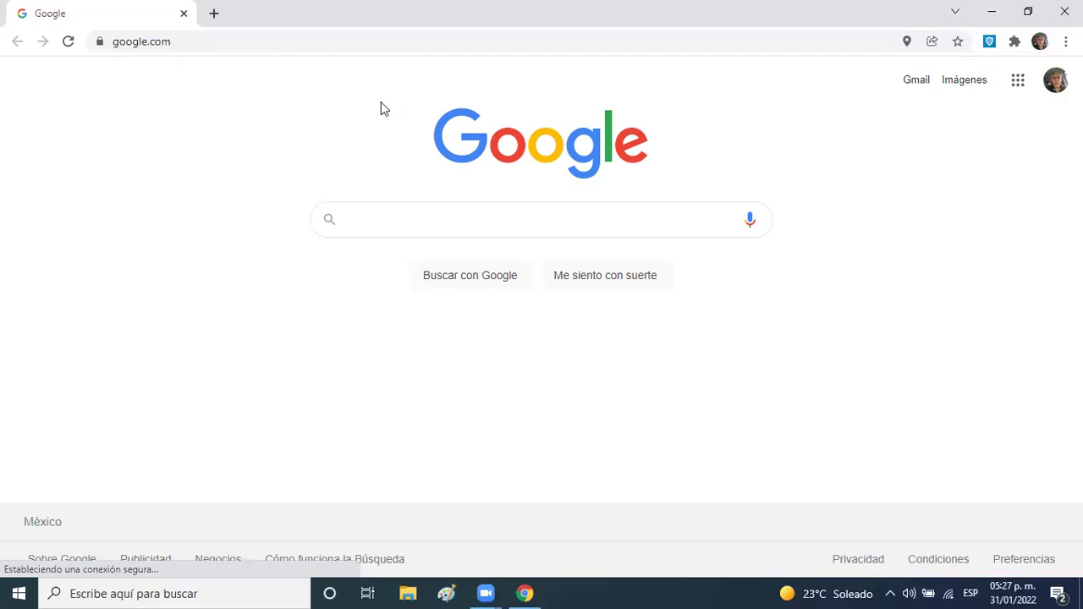
{"action": "left_click", "coordinate": [364, 222]}
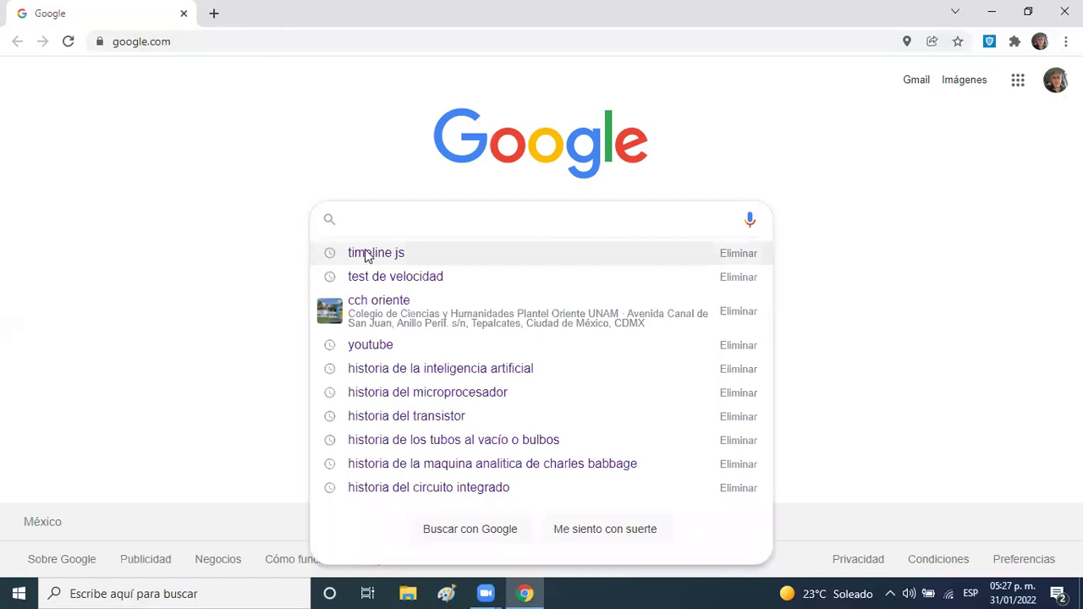
{"action": "left_click", "coordinate": [366, 255]}
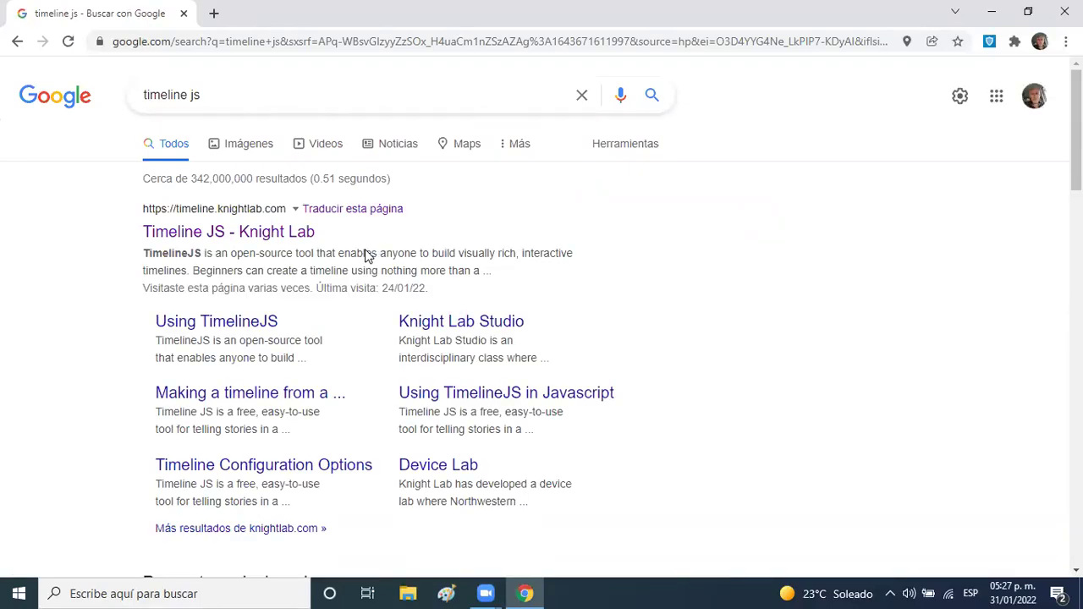
{"action": "left_click", "coordinate": [211, 234]}
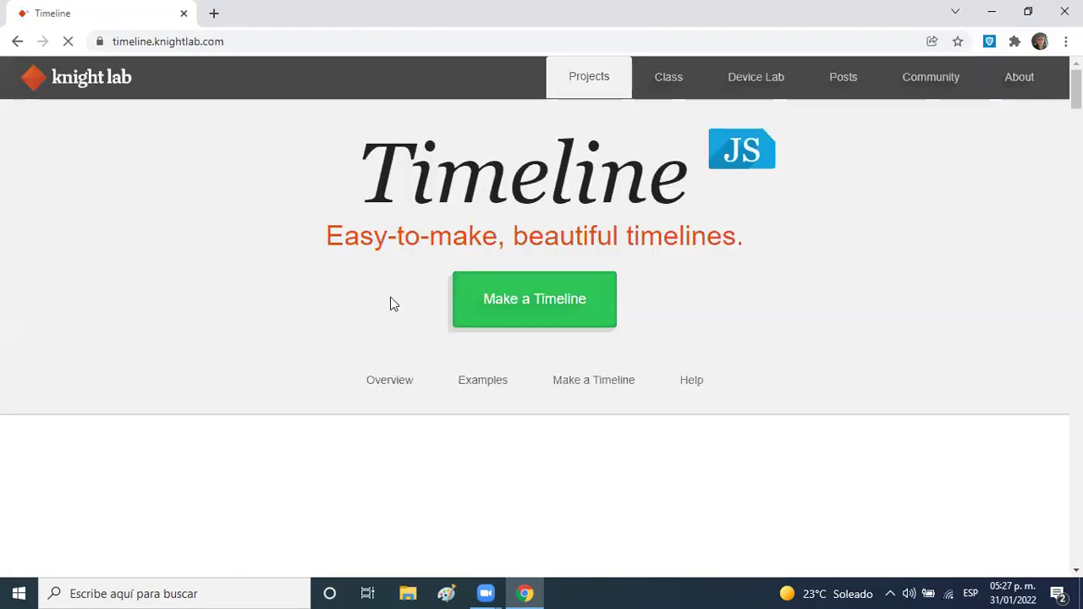
- Start making a timeline by getting the TimelineJS spreadsheet template and creating a copy of it in Google Sheets
{"action": "left_click", "coordinate": [524, 324]}
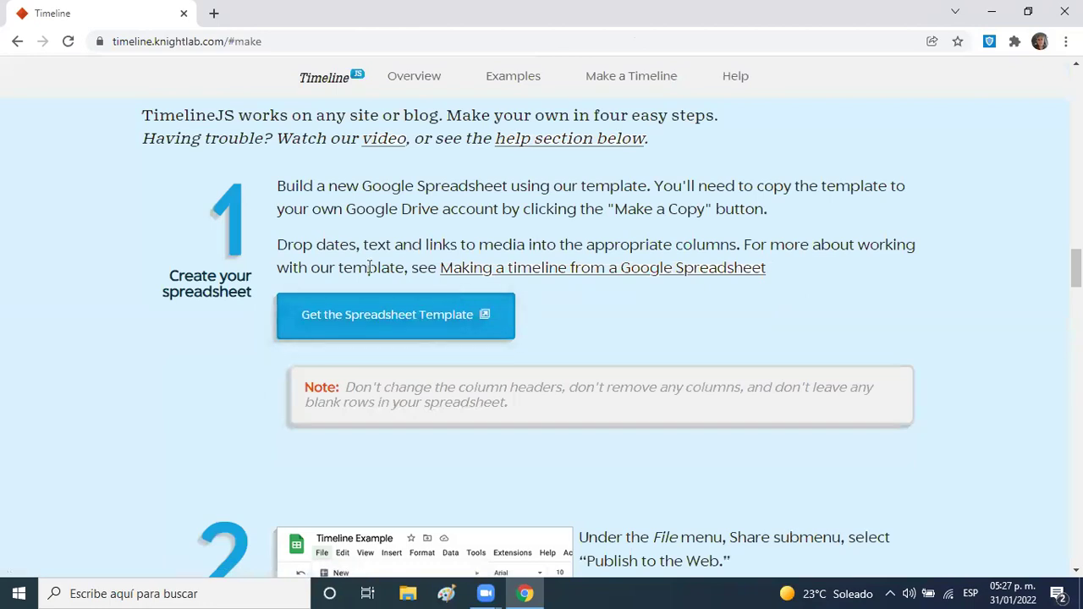
{"action": "left_click", "coordinate": [379, 321]}
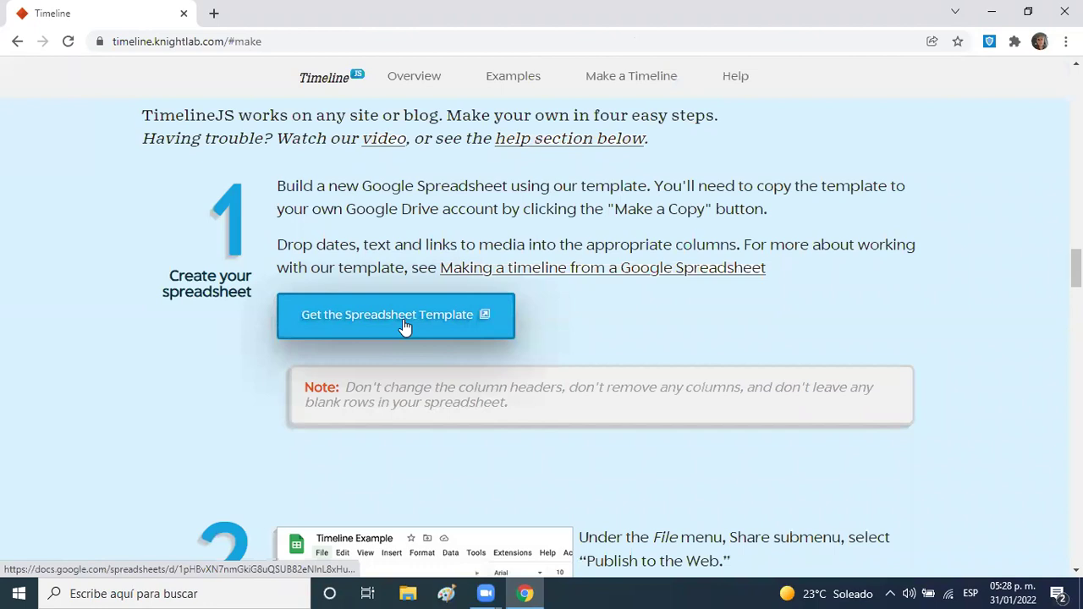
{"action": "left_click", "coordinate": [404, 326]}
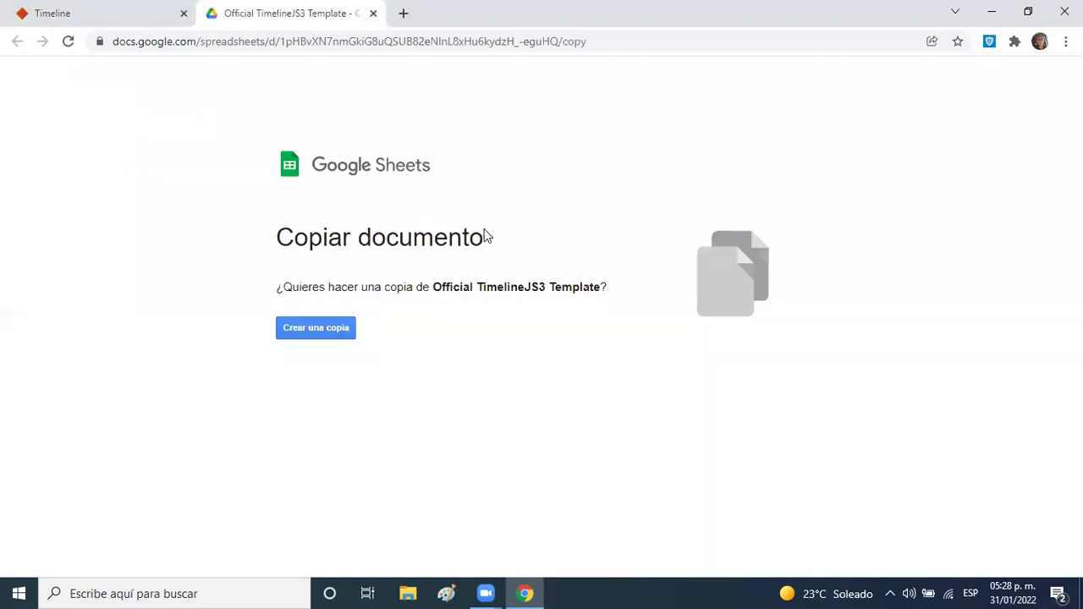
{"action": "left_click", "coordinate": [328, 336]}
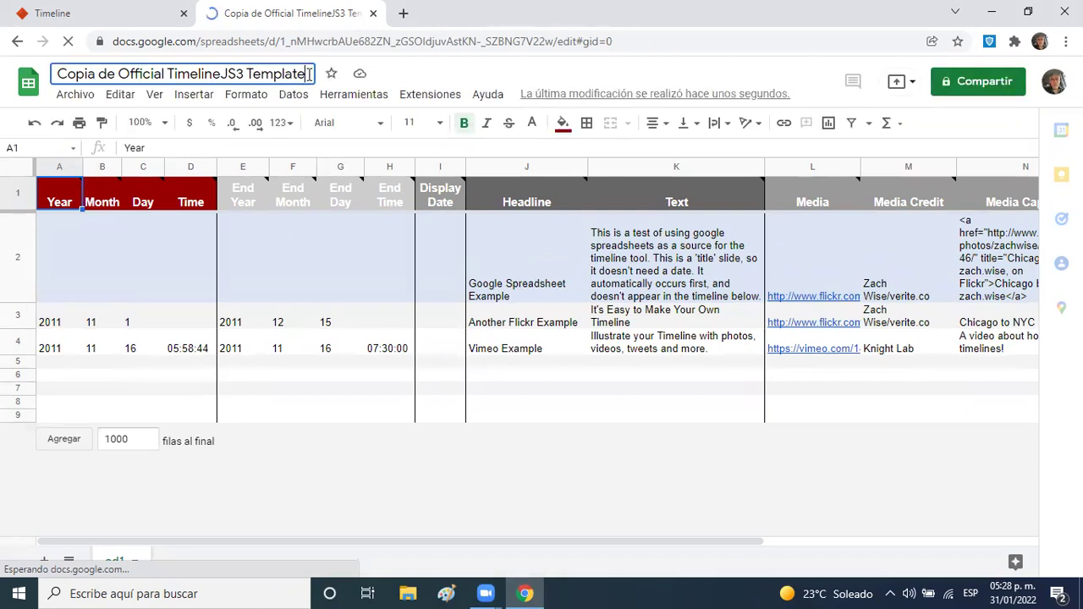
- Rename the copied spreadsheet as "Tipos de Computadora_Grupo 270B"
{"action": "key", "text": "BackSpace"}
{"action": "key", "text": "BackSpace"}
{"action": "key", "text": "BackSpace"}
{"action": "key", "text": "BackSpace"}
{"action": "key", "text": "BackSpace"}
{"action": "key", "text": "BackSpace"}
{"action": "key", "text": "BackSpace"}
{"action": "key", "text": "BackSpace"}
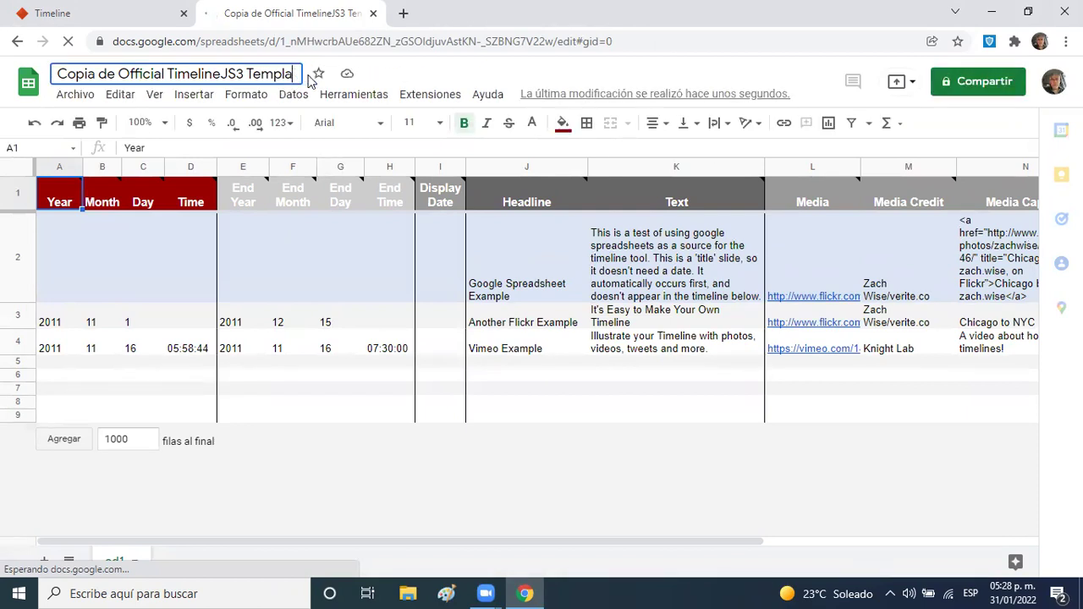
{"action": "key", "text": "BackSpace"}
{"action": "key", "text": "BackSpace"}
{"action": "key", "text": "BackSpace"}
{"action": "key", "text": "BackSpace"}
{"action": "key", "text": "BackSpace"}
{"action": "key", "text": "BackSpace"}
{"action": "key", "text": "BackSpace"}
{"action": "key", "text": "BackSpace"}
{"action": "key", "text": "BackSpace"}
{"action": "key", "text": "BackSpace"}
{"action": "key", "text": "BackSpace"}
{"action": "key", "text": "BackSpace"}
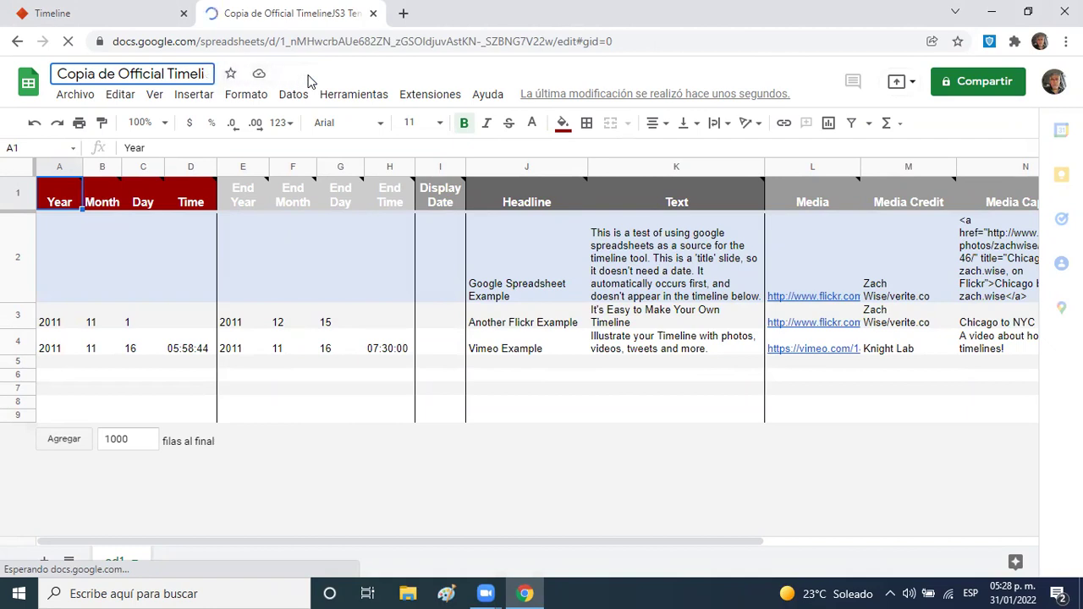
{"action": "key", "text": "BackSpace"}
{"action": "key", "text": "BackSpace"}
{"action": "key", "text": "BackSpace"}
{"action": "key", "text": "BackSpace"}
{"action": "key", "text": "BackSpace"}
{"action": "key", "text": "BackSpace"}
{"action": "key", "text": "BackSpace"}
{"action": "key", "text": "BackSpace"}
{"action": "key", "text": "BackSpace"}
{"action": "key", "text": "BackSpace"}
{"action": "key", "text": "BackSpace"}
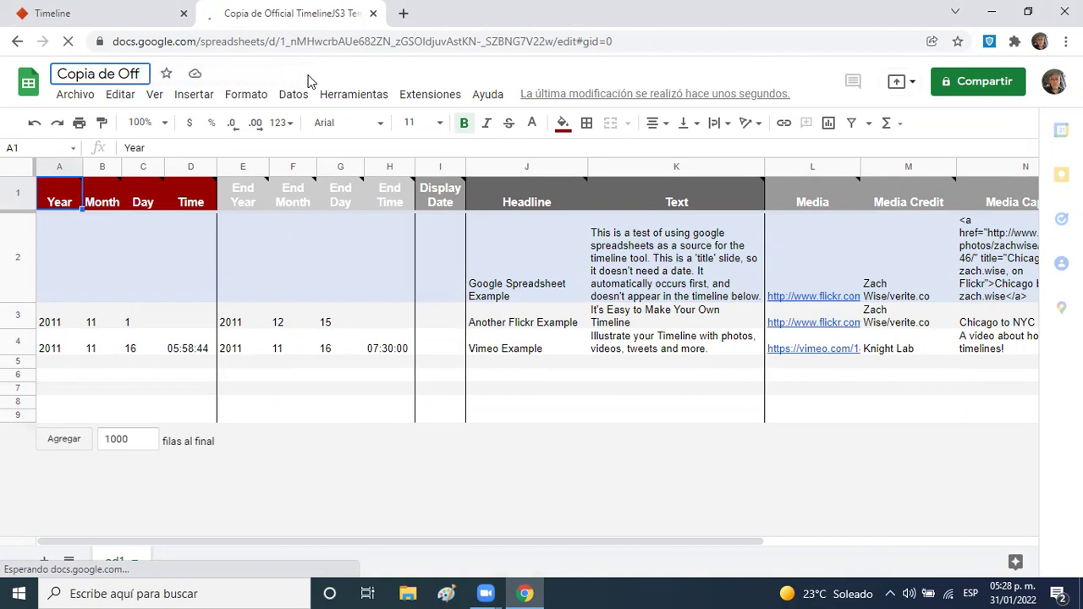
{"action": "key", "text": "BackSpace"}
{"action": "key", "text": "BackSpace"}
{"action": "key", "text": "BackSpace"}
{"action": "key", "text": "BackSpace"}
{"action": "key", "text": "BackSpace"}
{"action": "key", "text": "BackSpace"}
{"action": "key", "text": "BackSpace"}
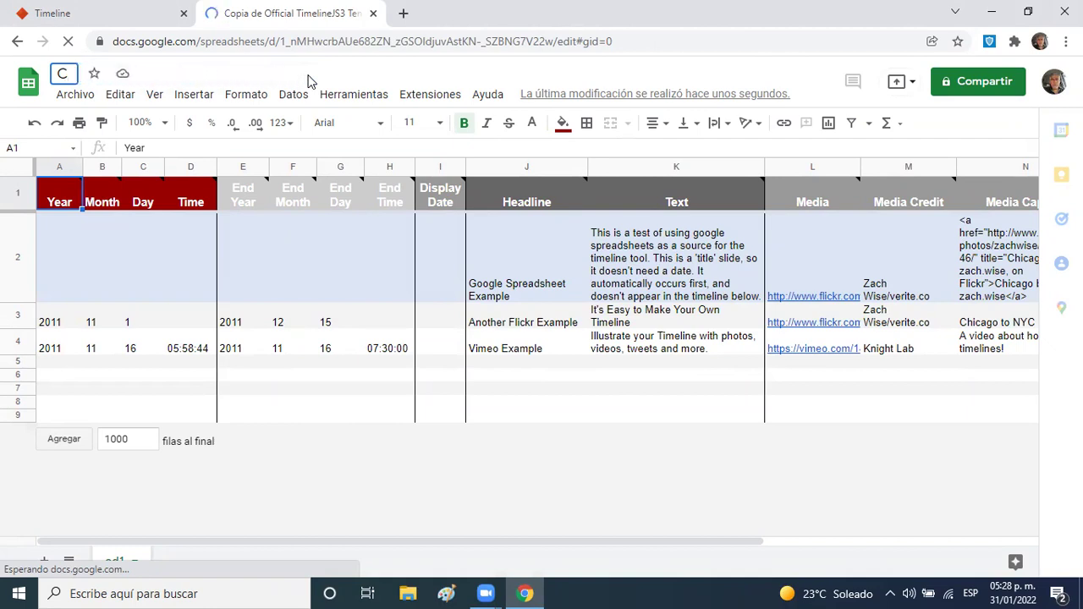
{"action": "type", "text": "T"}
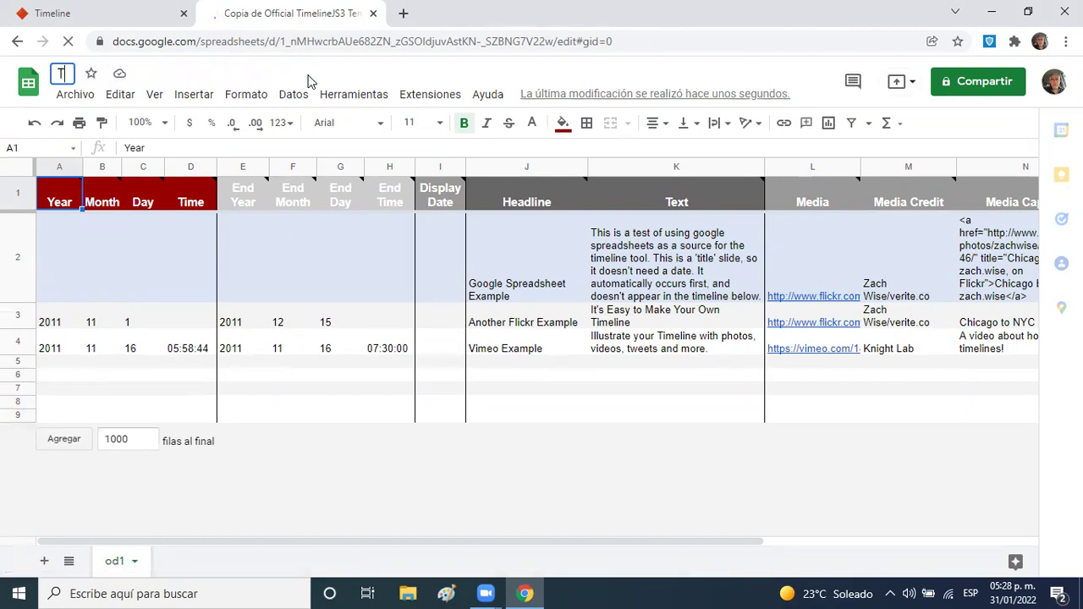
{"action": "type", "text": "iposnde"}
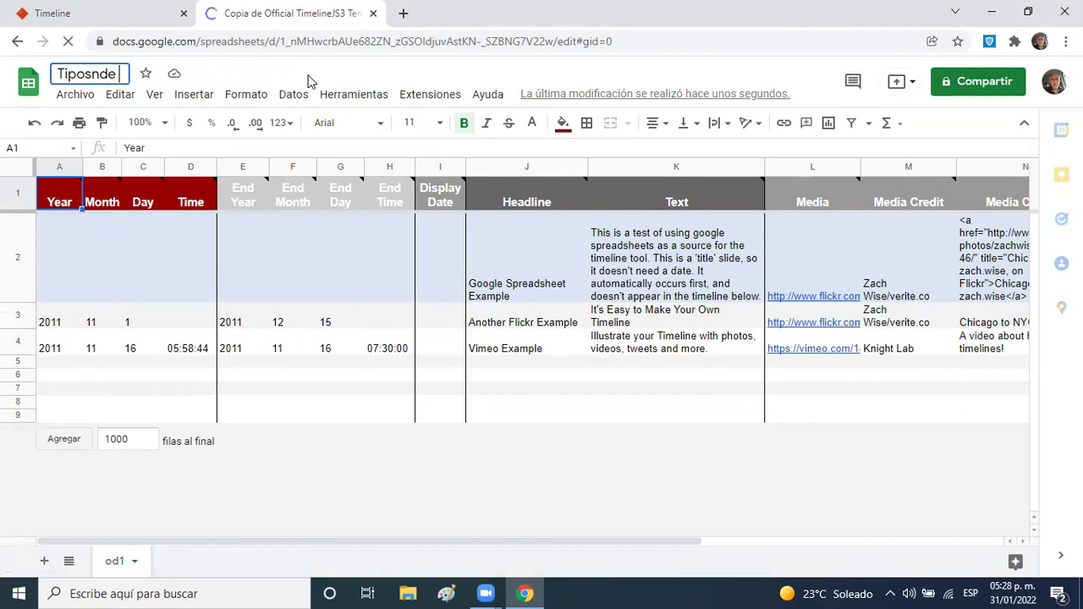
{"action": "key", "text": "BackSpace"}
{"action": "key", "text": "BackSpace"}
{"action": "key", "text": "BackSpace"}
{"action": "key", "text": "BackSpace"}
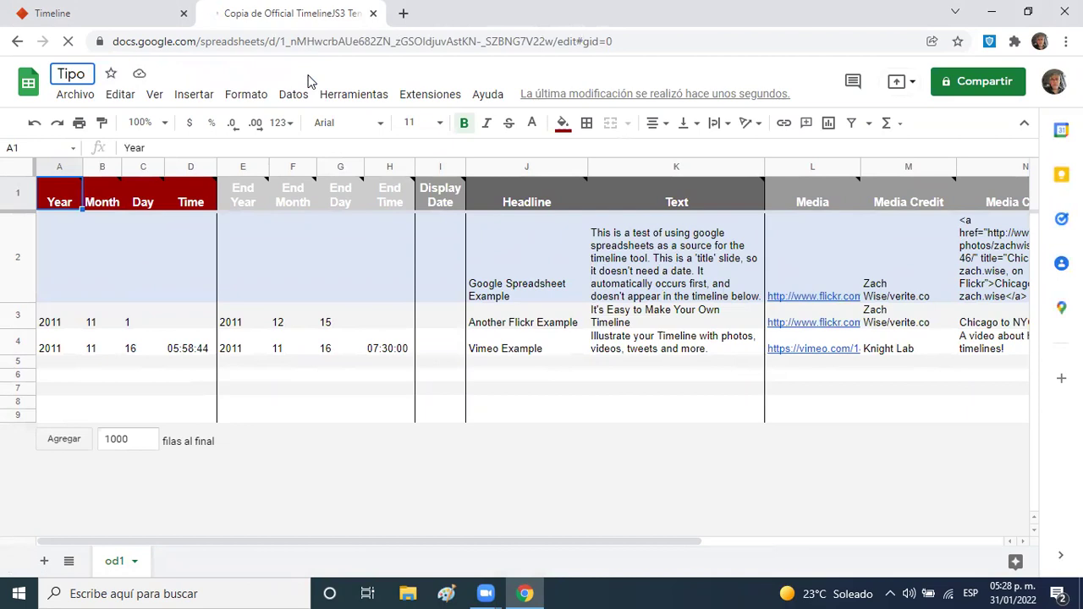
{"action": "type", "text": "s de "}
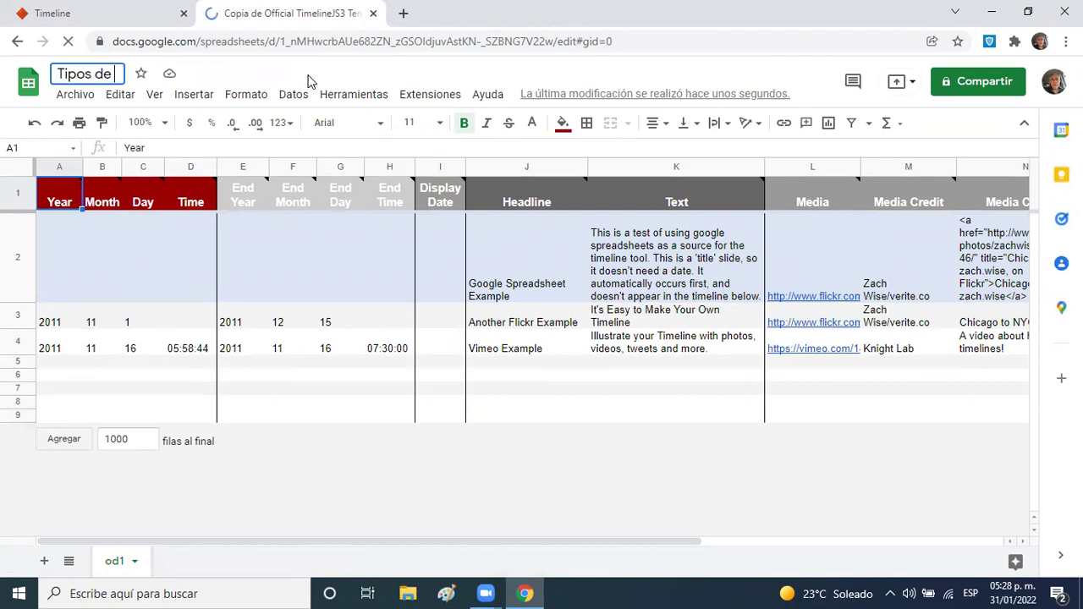
{"action": "type", "text": "C"}
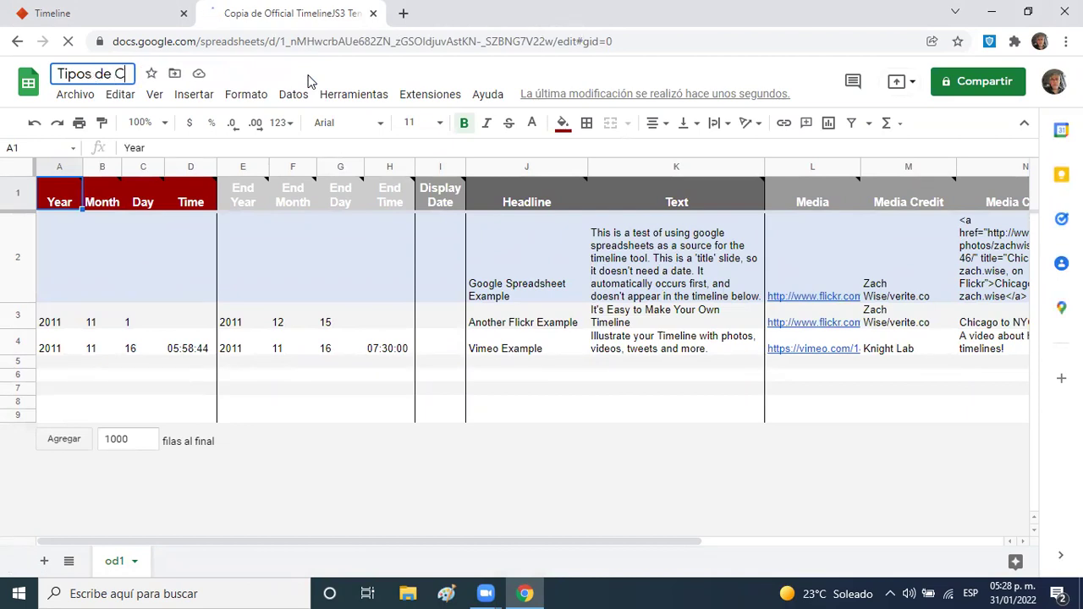
{"action": "type", "text": "omputa"}
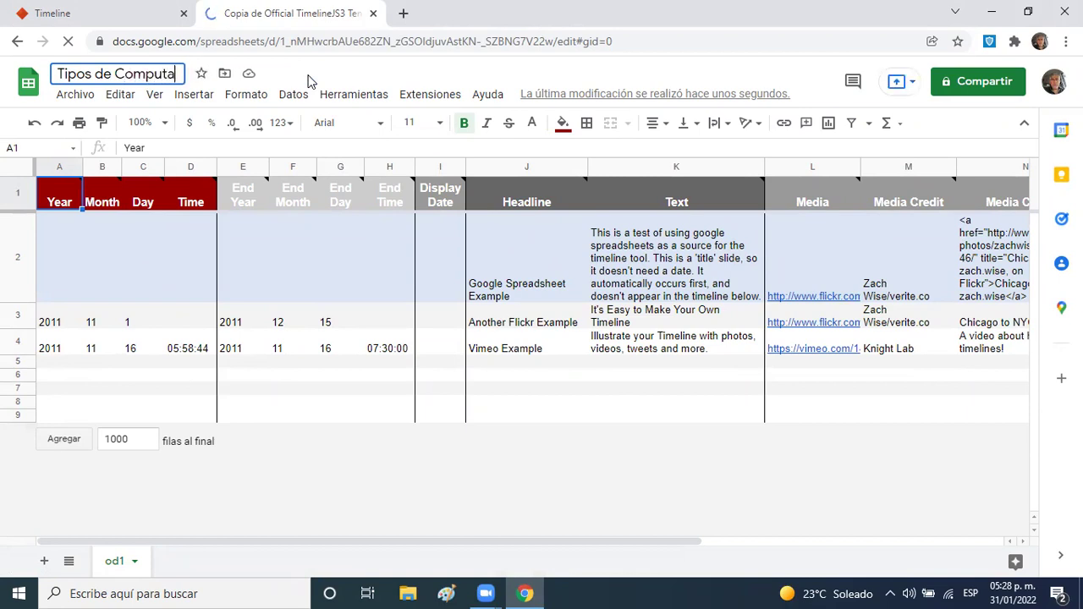
{"action": "type", "text": "dora_G"}
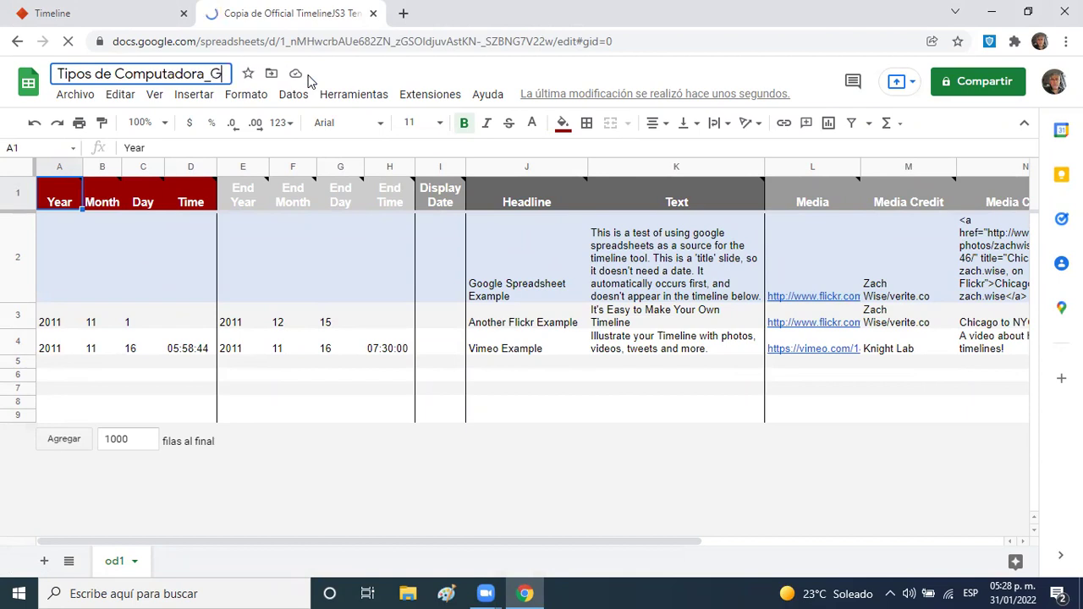
{"action": "type", "text": "rupo 270"}
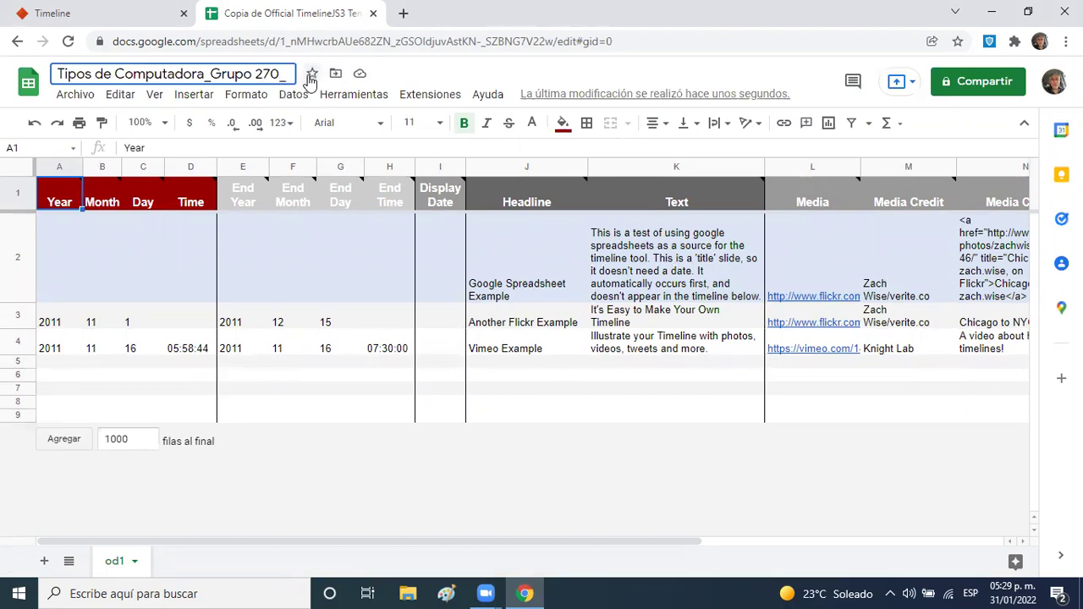
{"action": "type", "text": "B"}
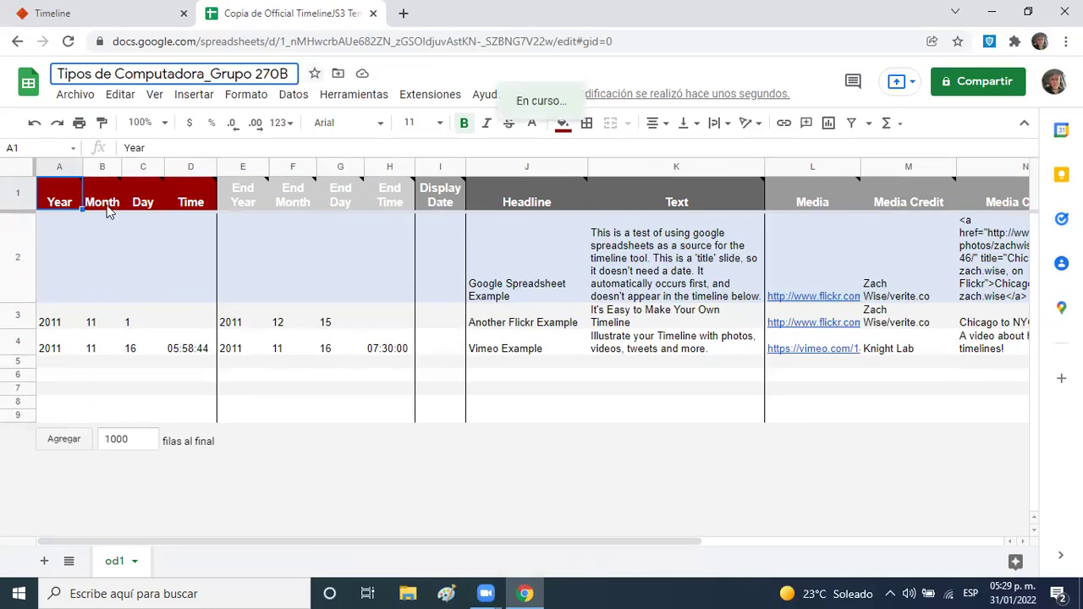
- Clear the sample start values in the Year, Month, Day and Time columns of rows 3 and 4
{"action": "left_click", "coordinate": [59, 248]}
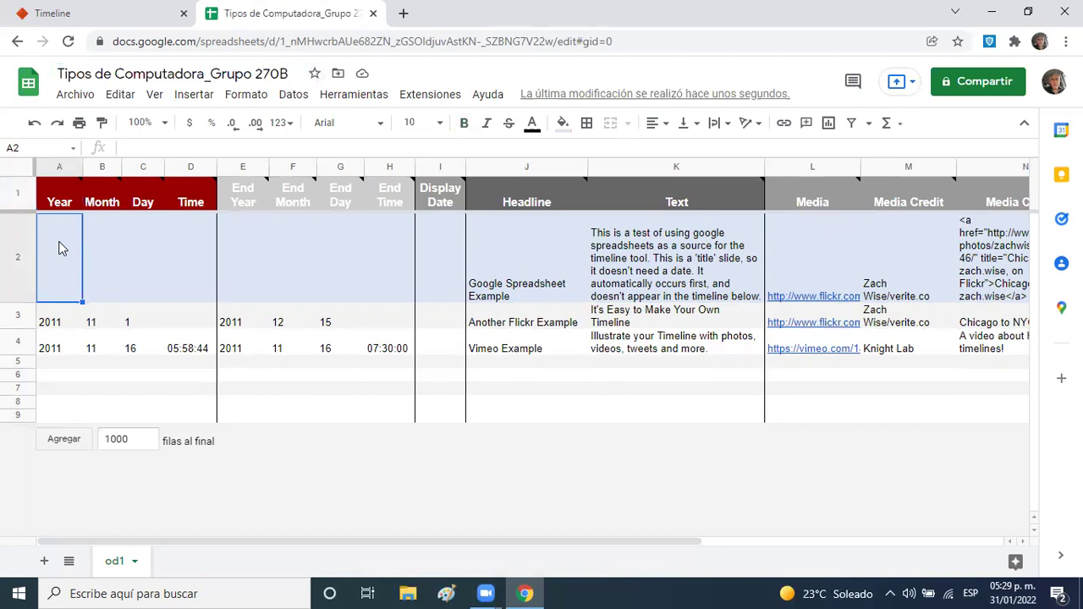
{"action": "key", "text": "Down"}
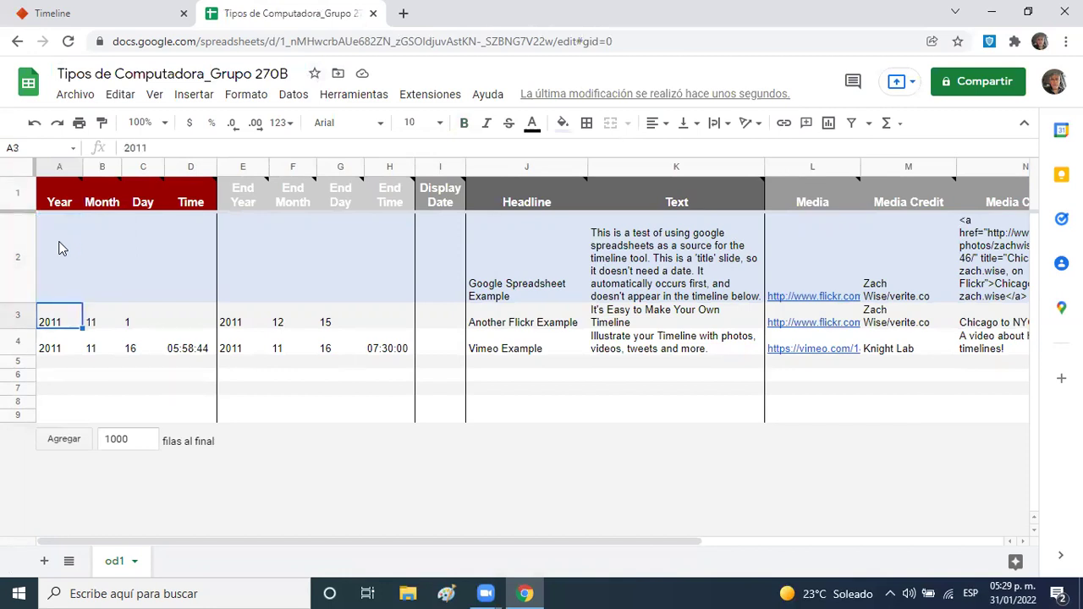
{"action": "key", "text": "Delete"}
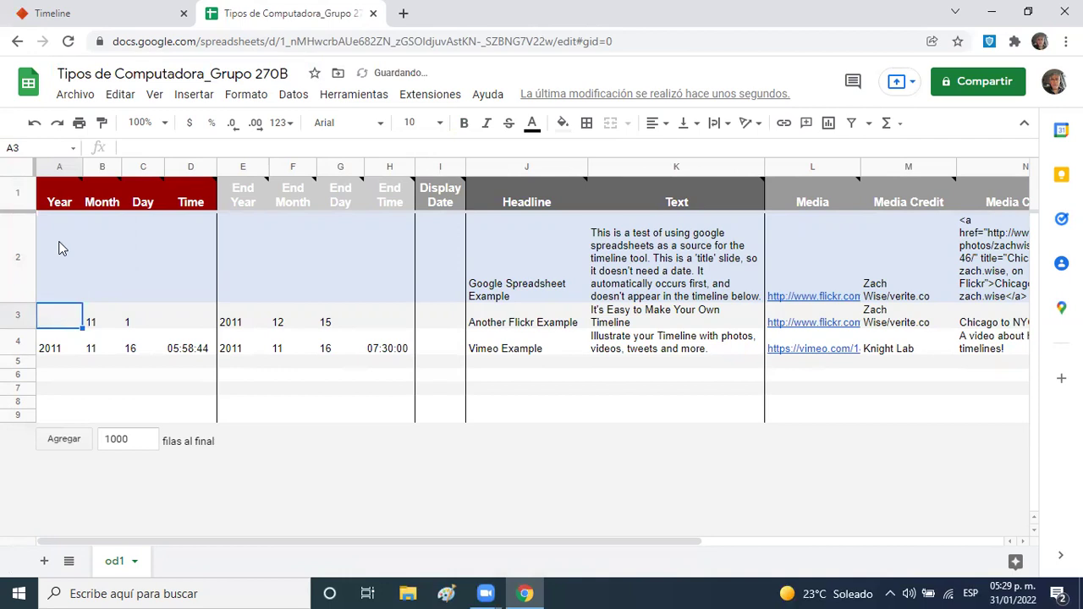
{"action": "key", "text": "Down"}
{"action": "key", "text": "Delete"}
{"action": "key", "text": "Right"}
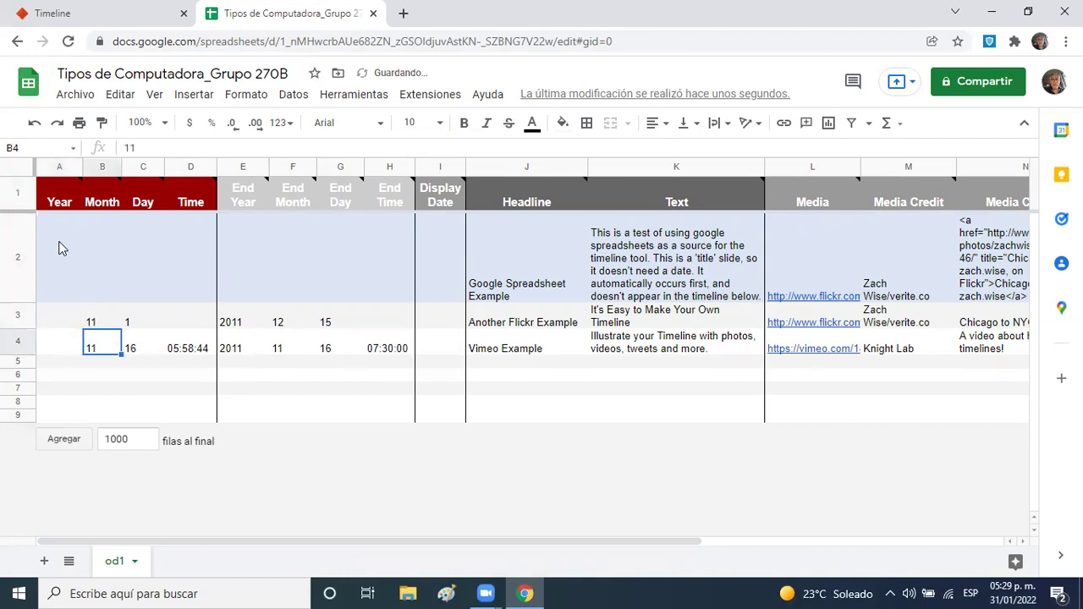
{"action": "key", "text": "Up"}
{"action": "key", "text": "Delete"}
{"action": "key", "text": "Right"}
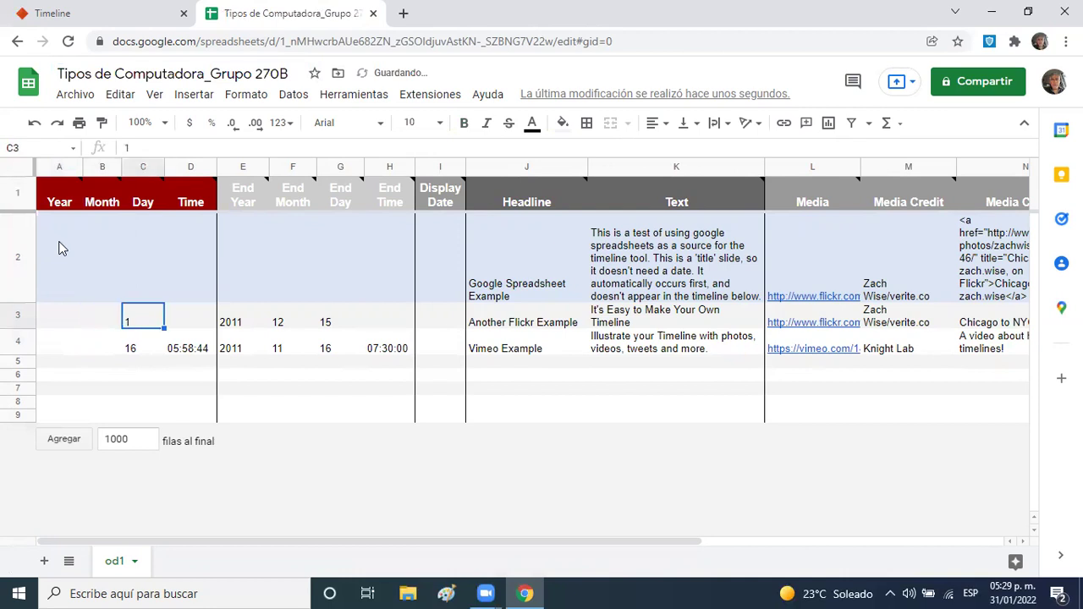
{"action": "key", "text": "Down"}
{"action": "key", "text": "Down"}
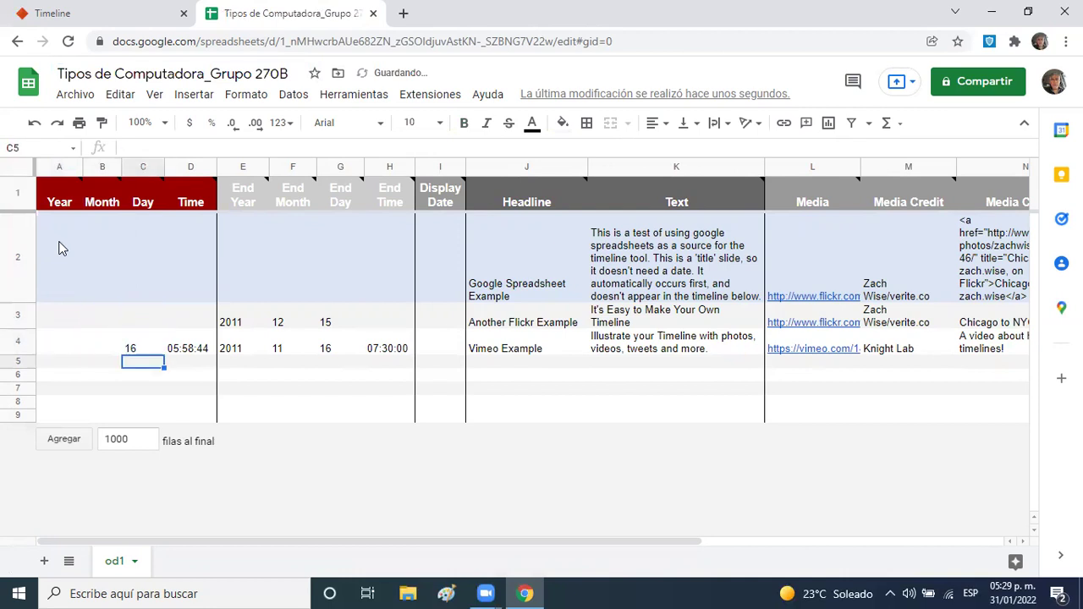
{"action": "key", "text": "Up"}
{"action": "key", "text": "Delete"}
{"action": "key", "text": "Right"}
{"action": "key", "text": "Delete"}
- Clear the sample values in the End Year, End Month, End Day and End Time columns of rows 3 and 4
{"action": "key", "text": "Right"}
{"action": "key", "text": "Up"}
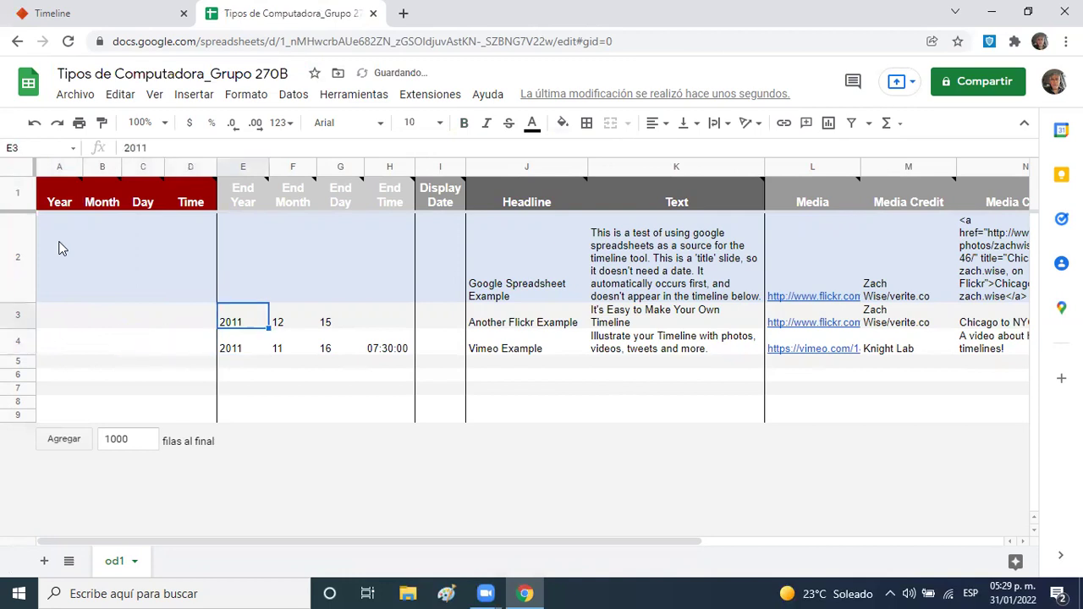
{"action": "key", "text": "Delete"}
{"action": "key", "text": "Down"}
{"action": "key", "text": "Delete"}
{"action": "key", "text": "Right"}
{"action": "key", "text": "Up"}
{"action": "key", "text": "Delete"}
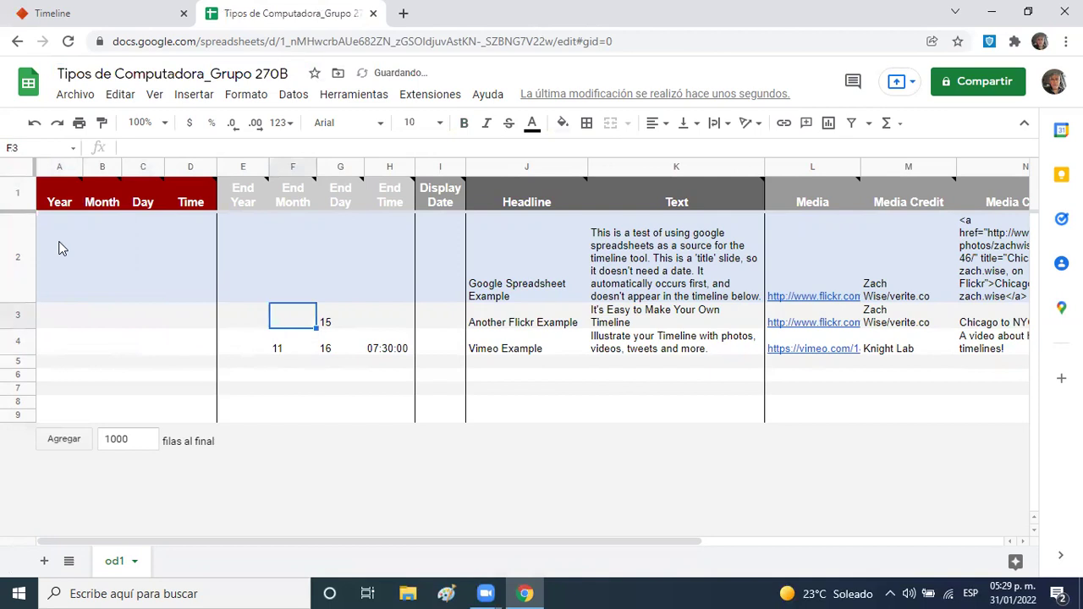
{"action": "key", "text": "Down"}
{"action": "key", "text": "Delete"}
{"action": "key", "text": "Right"}
{"action": "key", "text": "Up"}
{"action": "key", "text": "Delete"}
{"action": "key", "text": "Down"}
{"action": "key", "text": "Delete"}
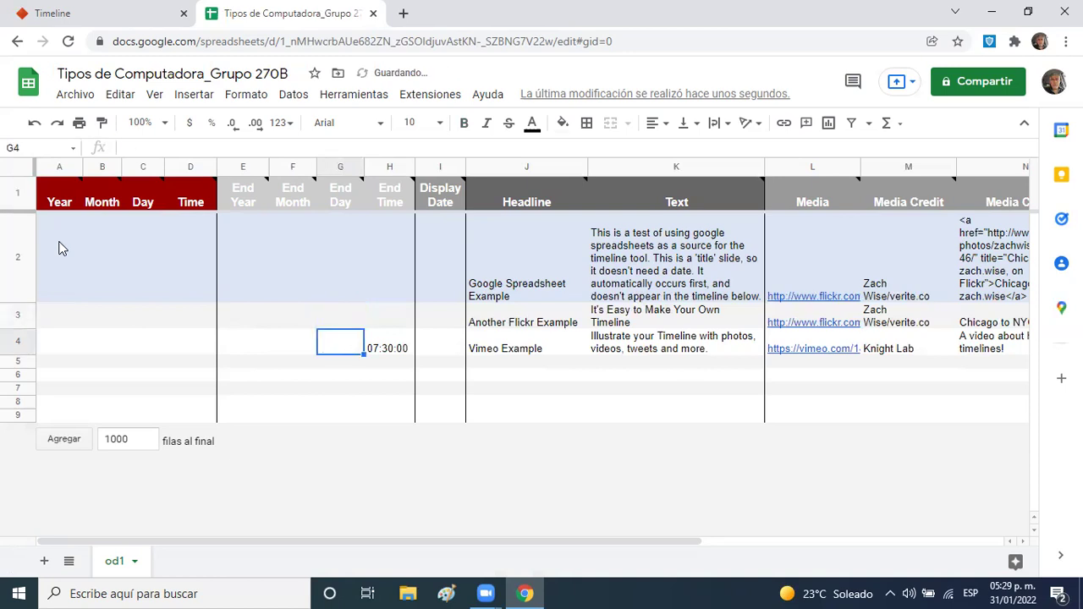
{"action": "key", "text": "Right"}
{"action": "key", "text": "Delete"}
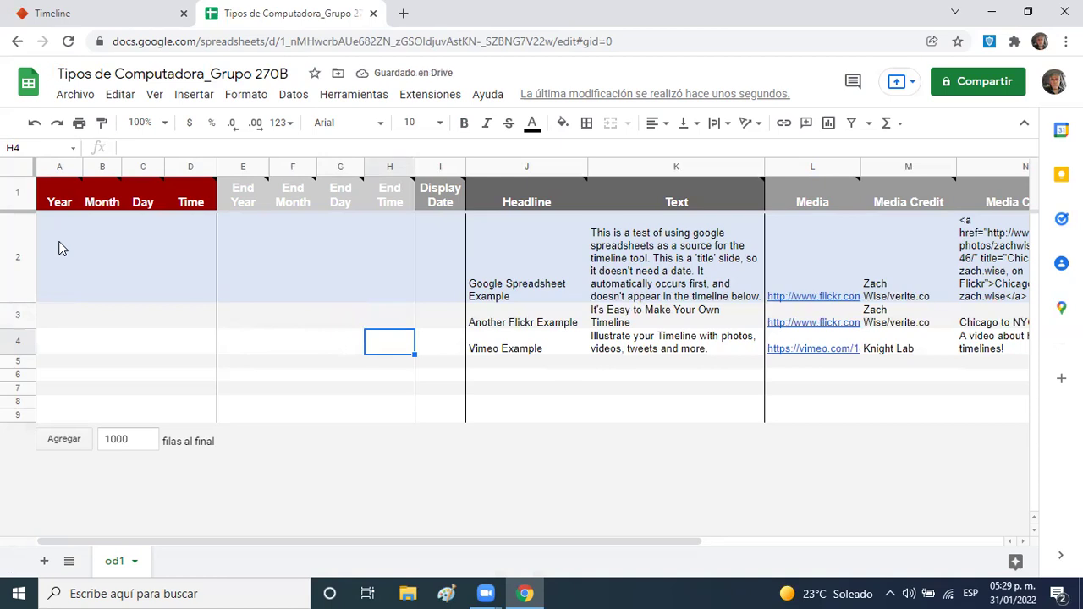
{"action": "key", "text": "Right"}
{"action": "key", "text": "Right"}
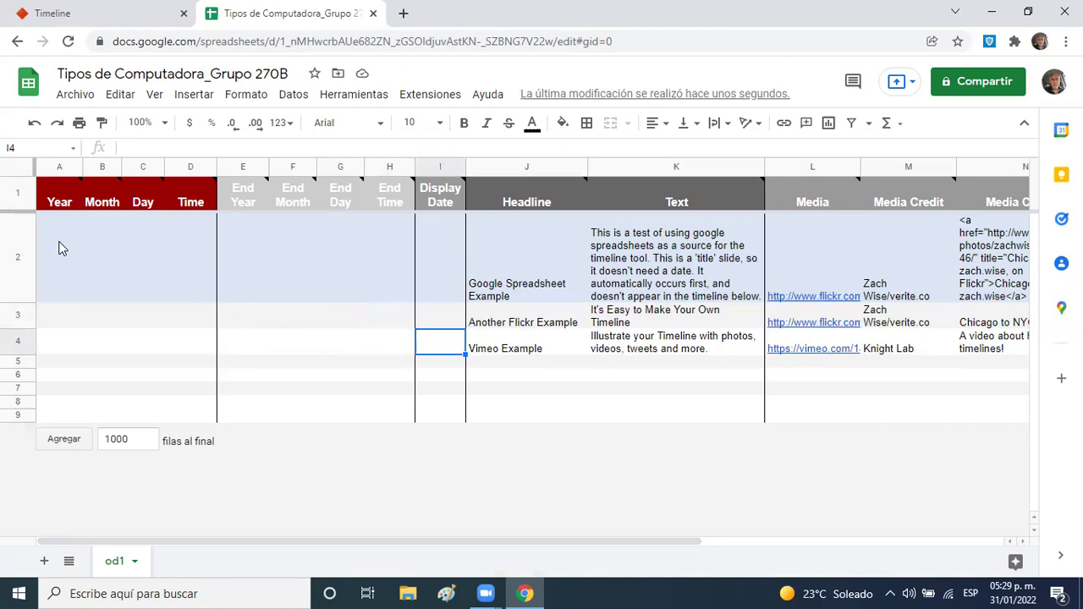
- Clear the sample Text in row 2 and the sample Headline entries in rows 2 to 4
{"action": "key", "text": "Up"}
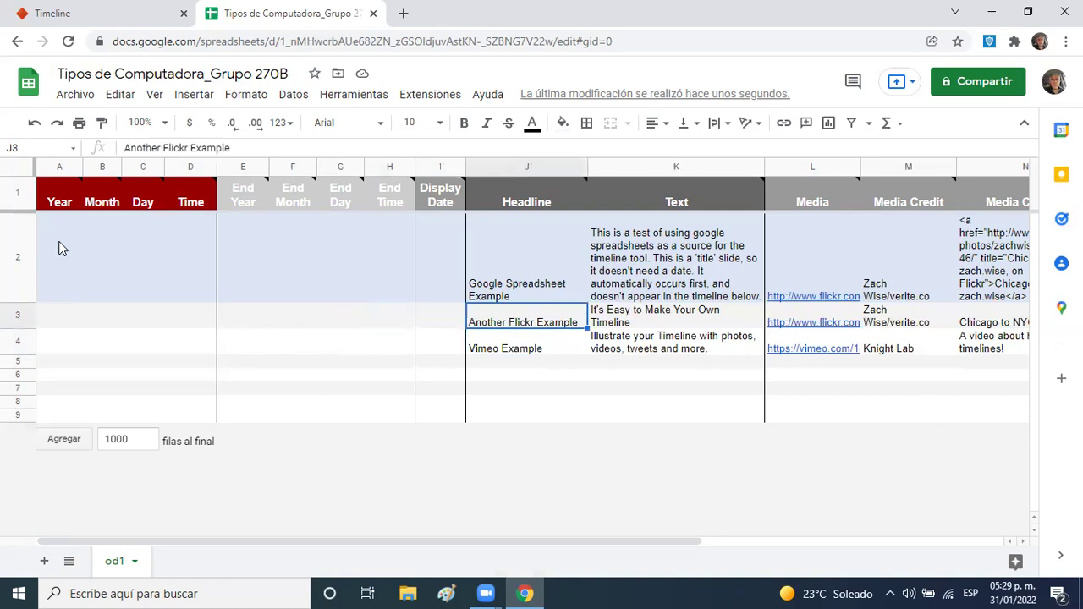
{"action": "key", "text": "Up"}
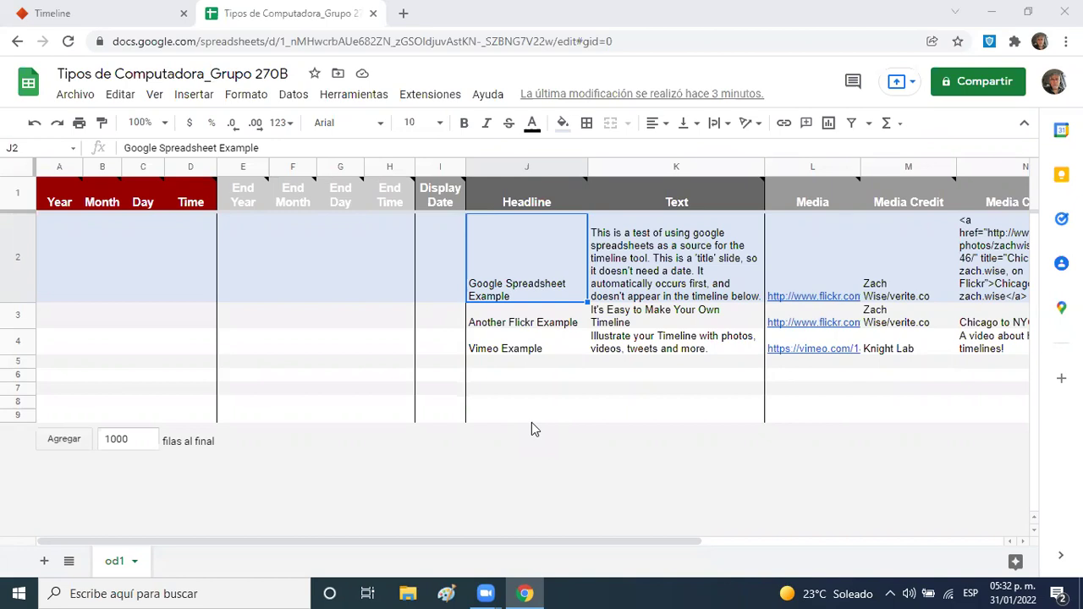
{"action": "left_click", "coordinate": [651, 266]}
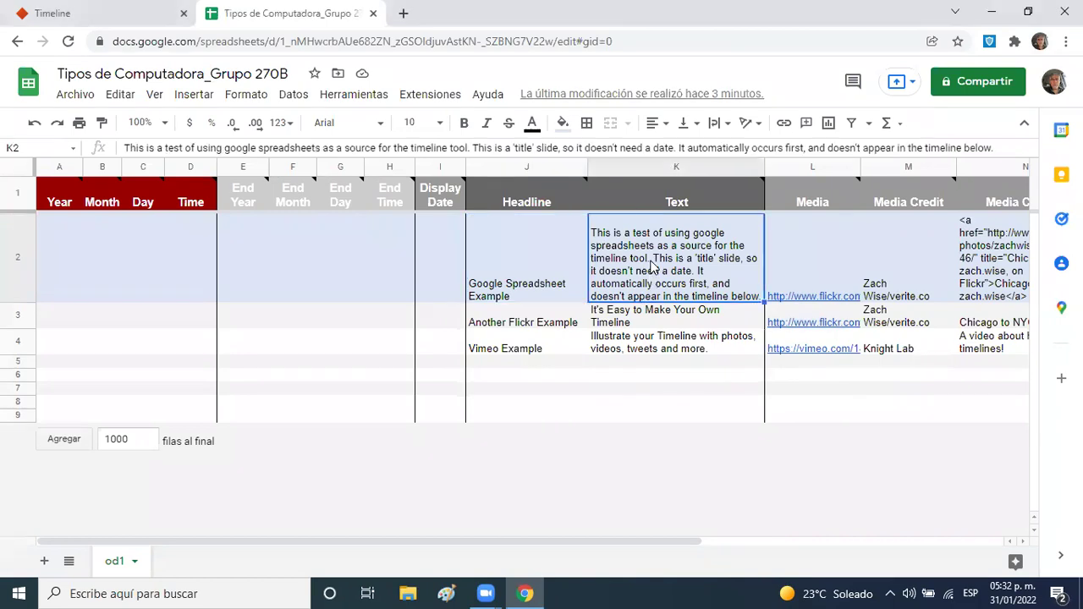
{"action": "key", "text": "Delete"}
{"action": "key", "text": "Left"}
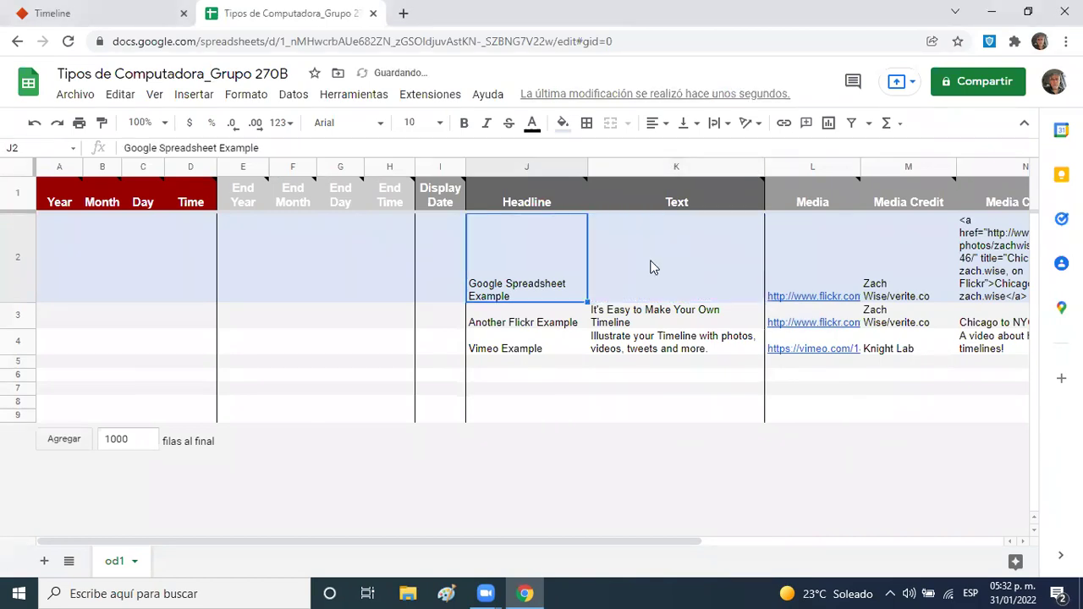
{"action": "key", "text": "Delete"}
{"action": "key", "text": "Down"}
{"action": "key", "text": "Delete"}
{"action": "key", "text": "Down"}
{"action": "key", "text": "Delete"}
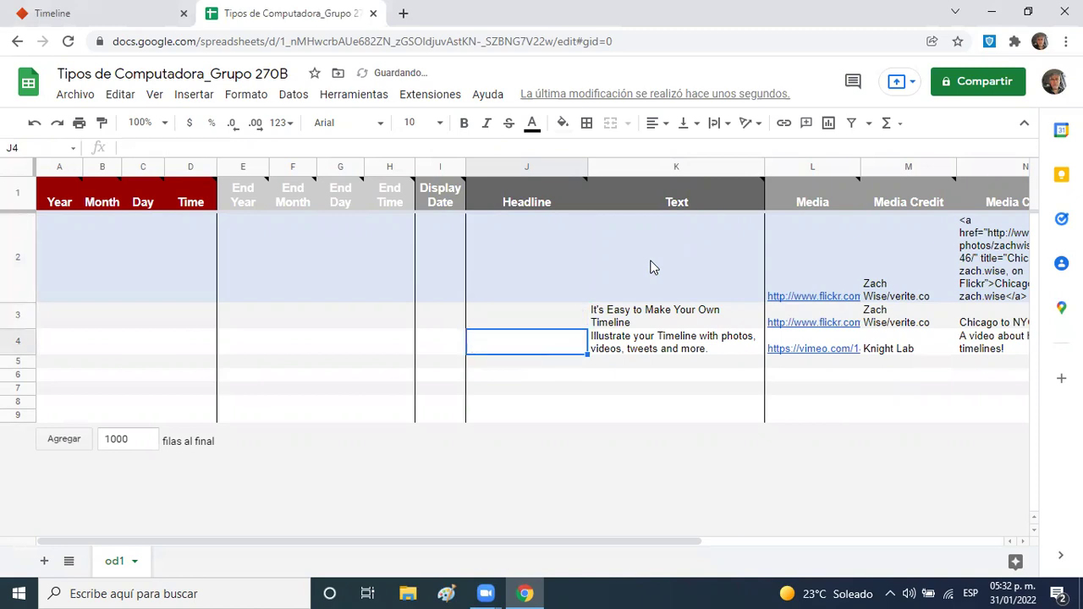
- Clear the remaining sample entries in the Text column of rows 3 and 4
{"action": "key", "text": "Right"}
{"action": "key", "text": "Up"}
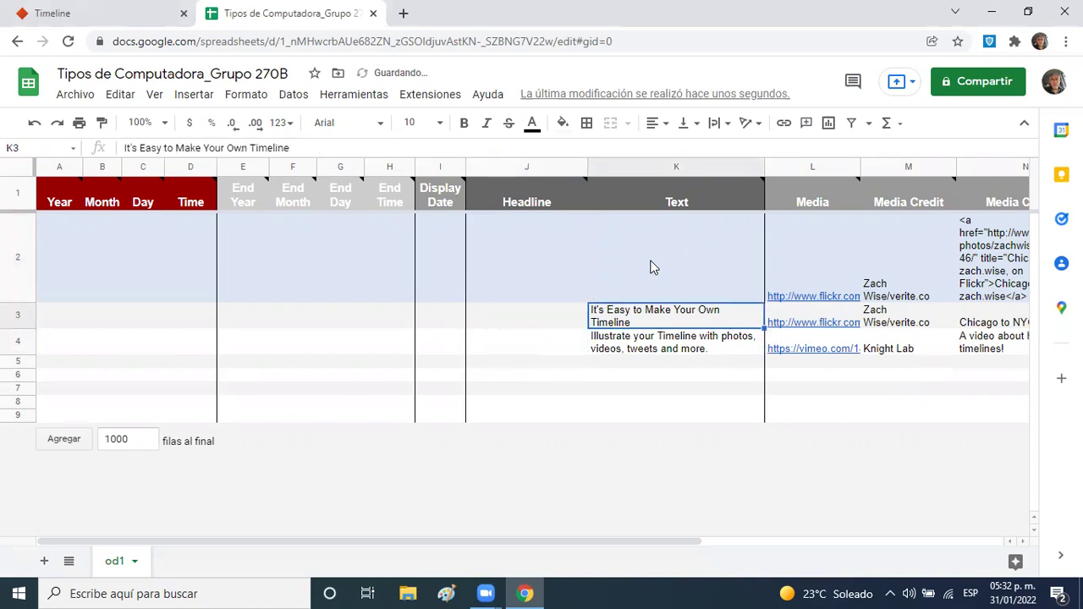
{"action": "key", "text": "Delete"}
{"action": "key", "text": "Down"}
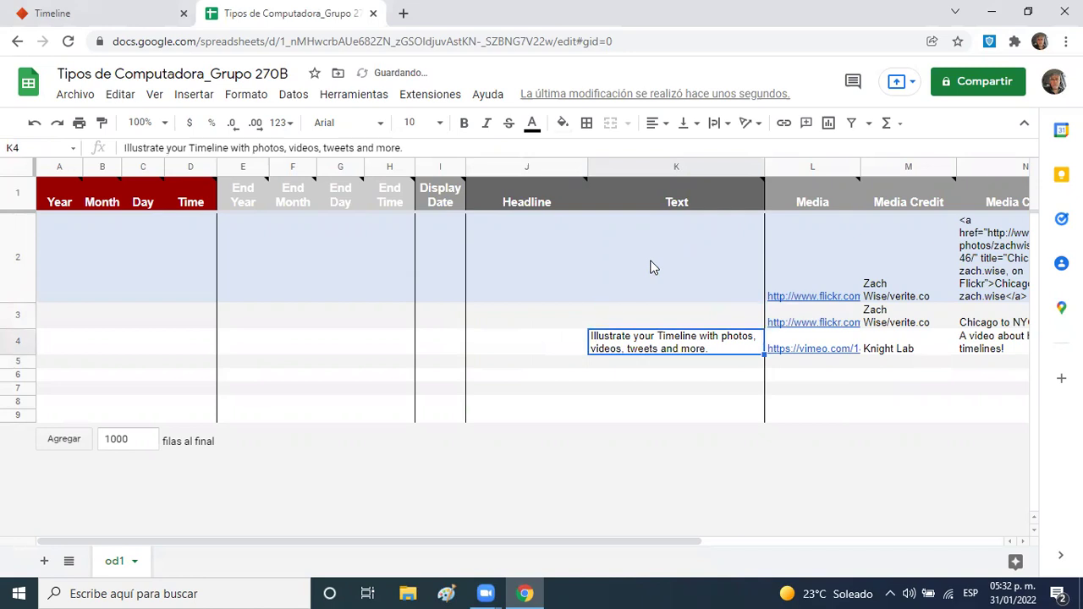
{"action": "key", "text": "Delete"}
- Clear the sample links in the Media column of rows 2 to 4
{"action": "key", "text": "Right"}
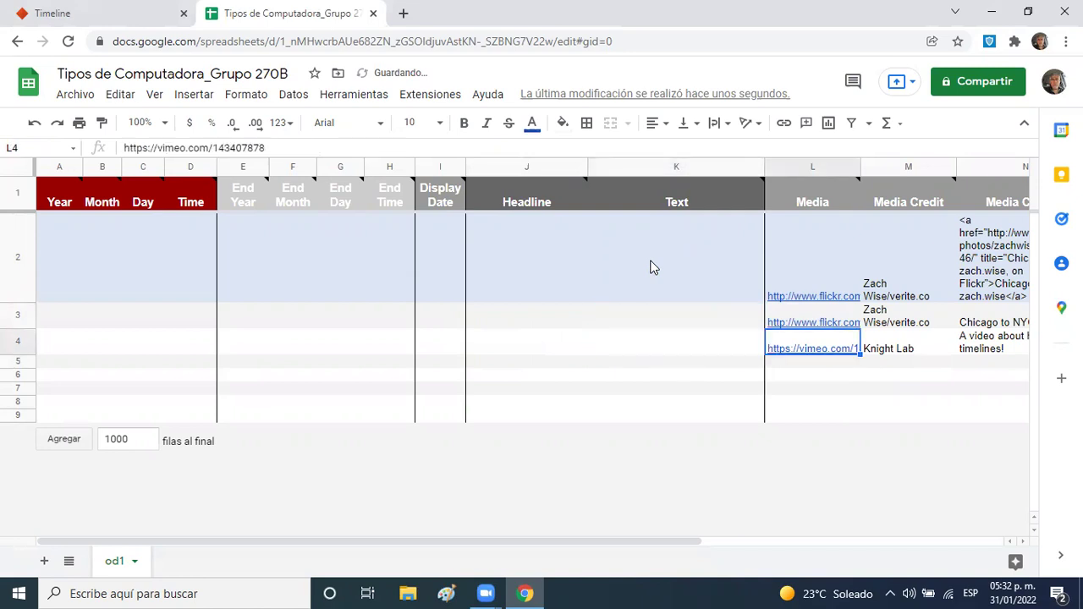
{"action": "key", "text": "Delete"}
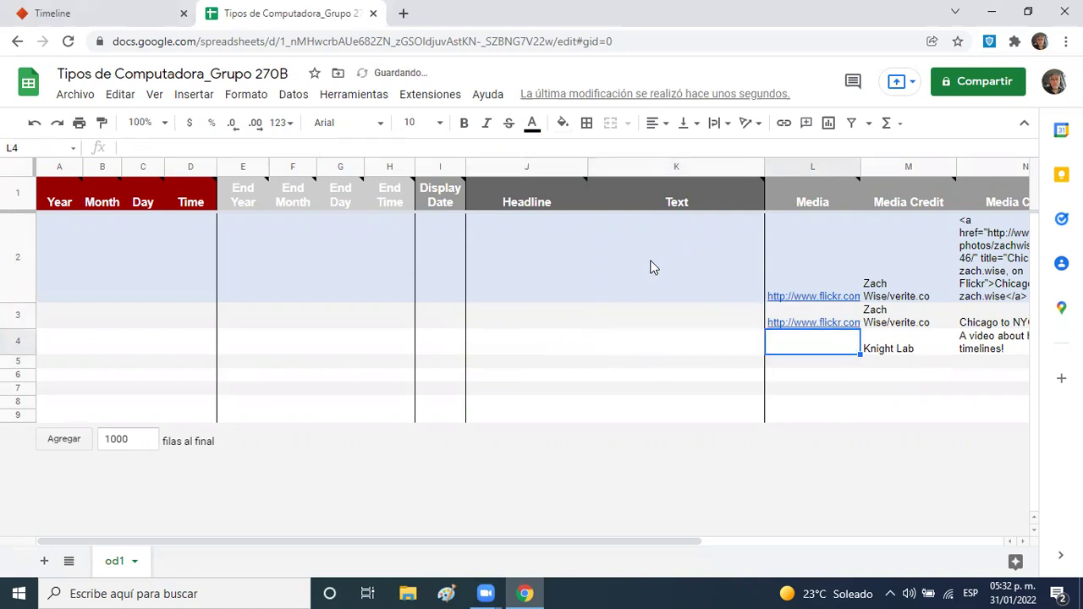
{"action": "key", "text": "Up"}
{"action": "key", "text": "Delete"}
{"action": "key", "text": "Up"}
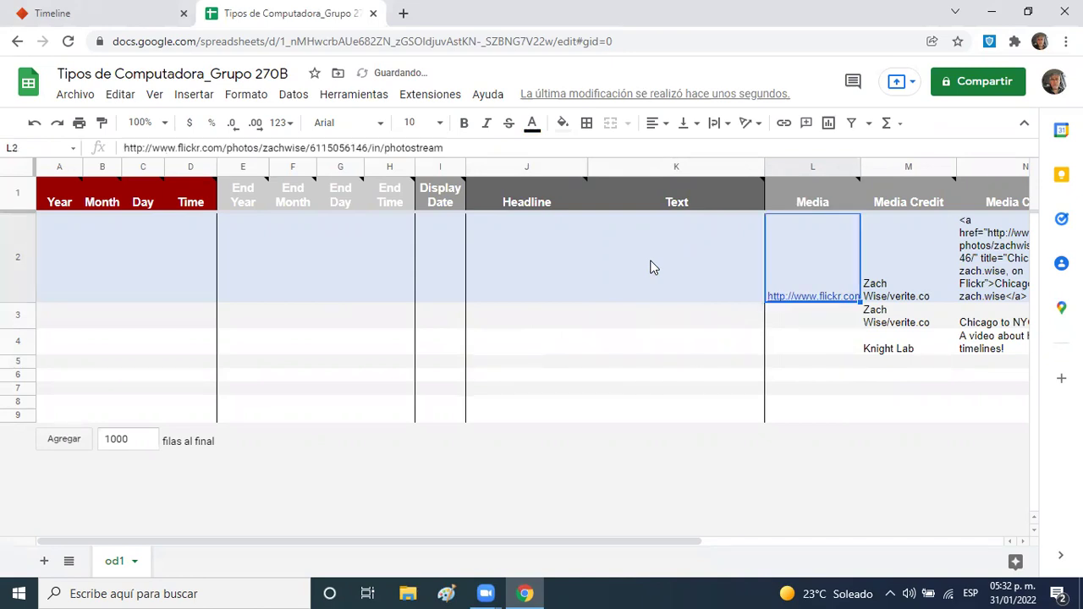
{"action": "key", "text": "Delete"}
- Clear the sample credits in the Media Credit column of rows 2 to 4
{"action": "key", "text": "Right"}
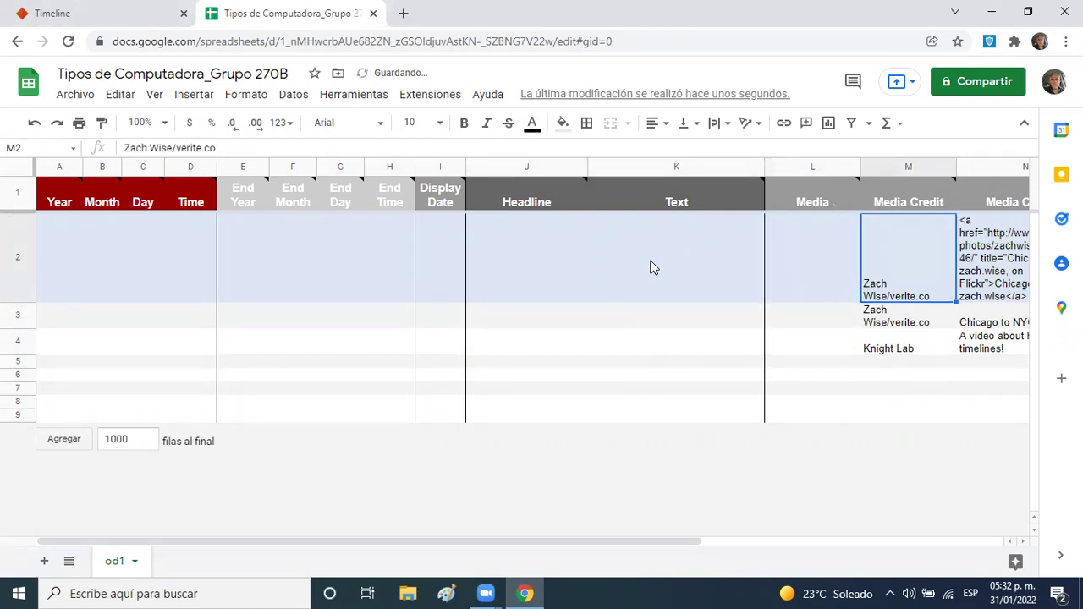
{"action": "key", "text": "Delete"}
{"action": "key", "text": "Down"}
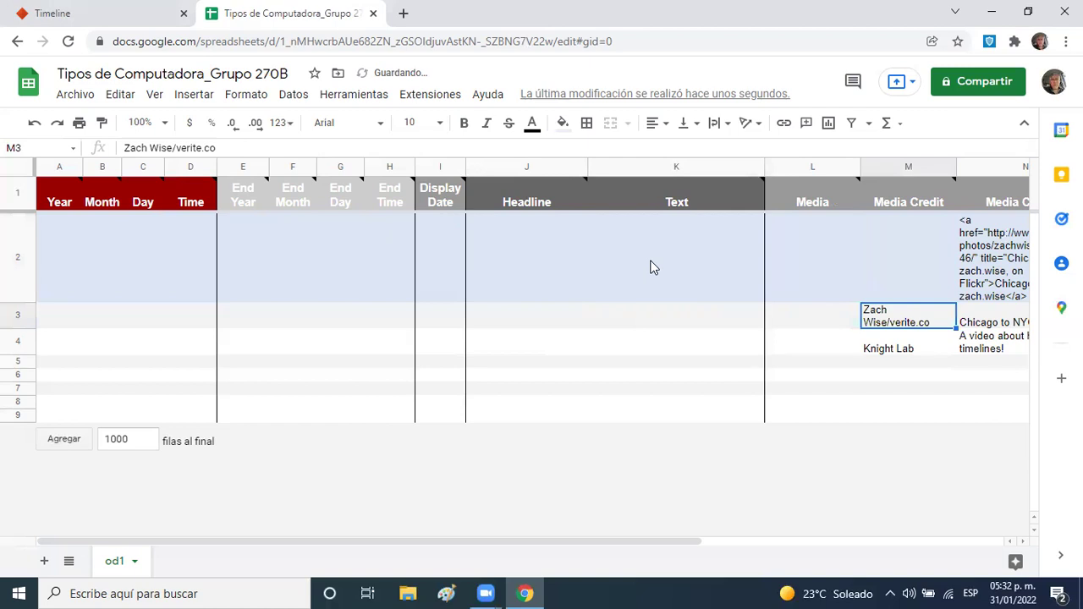
{"action": "key", "text": "Delete"}
{"action": "key", "text": "Down"}
{"action": "key", "text": "Down"}
{"action": "key", "text": "Up"}
{"action": "key", "text": "Delete"}
- Clear the sample image link and color code in the Background column of rows 3 and 4
{"action": "key", "text": "Right"}
{"action": "key", "text": "Right"}
{"action": "key", "text": "Right"}
{"action": "key", "text": "Right"}
{"action": "key", "text": "Right"}
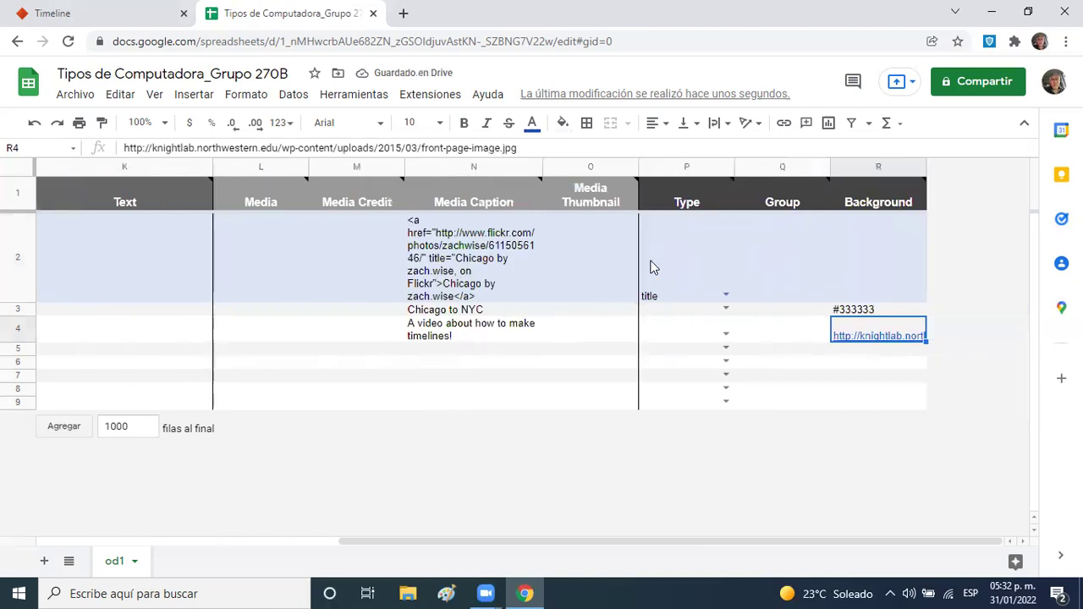
{"action": "key", "text": "Delete"}
{"action": "key", "text": "Up"}
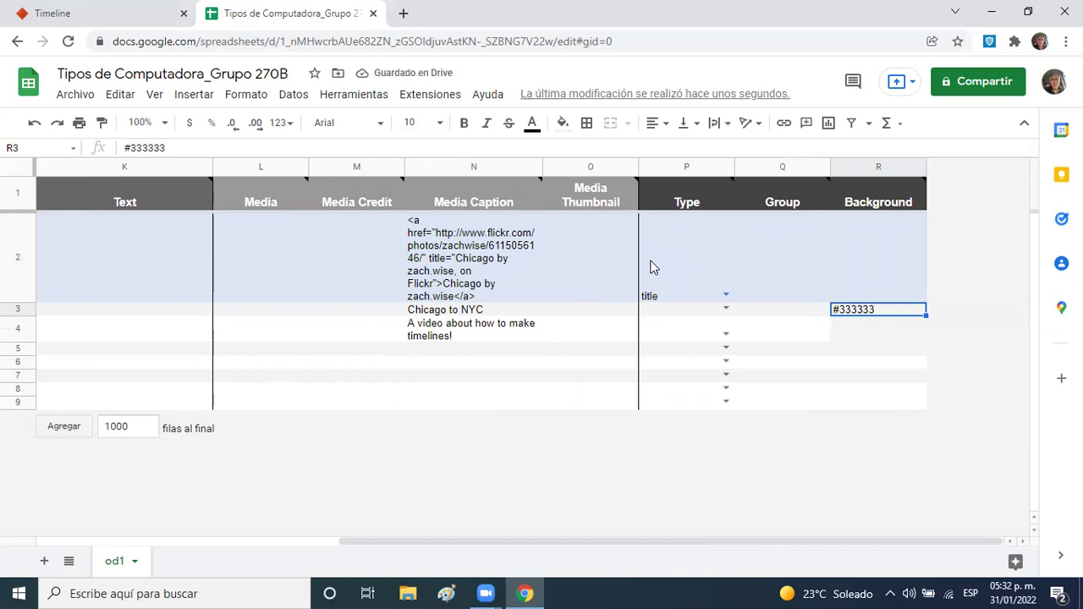
{"action": "key", "text": "Delete"}
- Clear the sample "title" value in the Type column of row 2
{"action": "key", "text": "Left"}
{"action": "key", "text": "Left"}
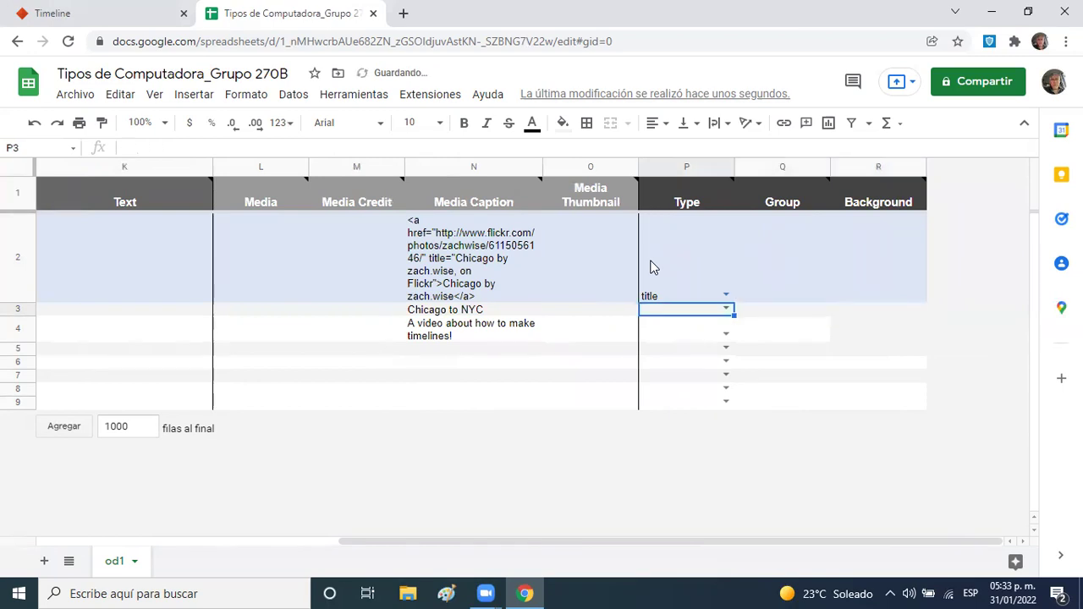
{"action": "key", "text": "Up"}
{"action": "key", "text": "Delete"}
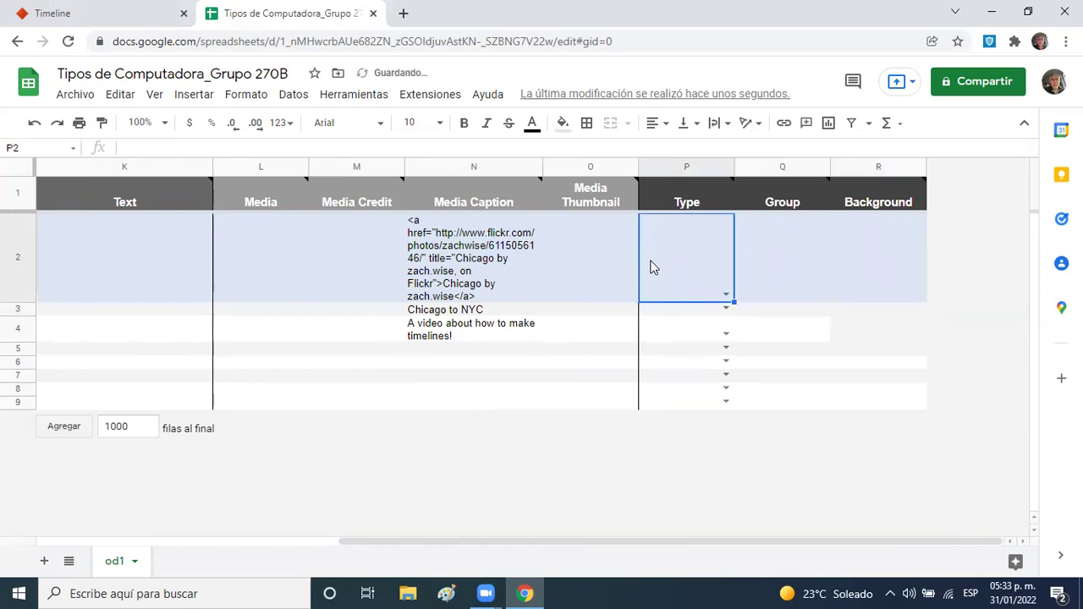
- Clear the sample captions in the Media Caption column of rows 2 to 4
{"action": "key", "text": "Left"}
{"action": "key", "text": "Left"}
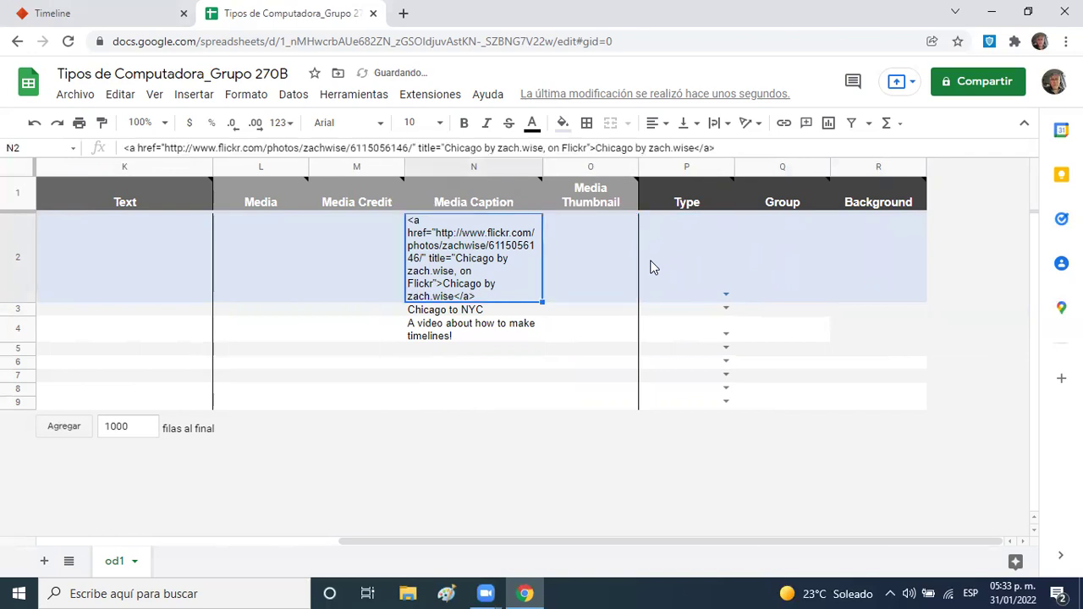
{"action": "key", "text": "Delete"}
{"action": "key", "text": "Down"}
{"action": "key", "text": "Delete"}
{"action": "key", "text": "Down"}
{"action": "key", "text": "Delete"}
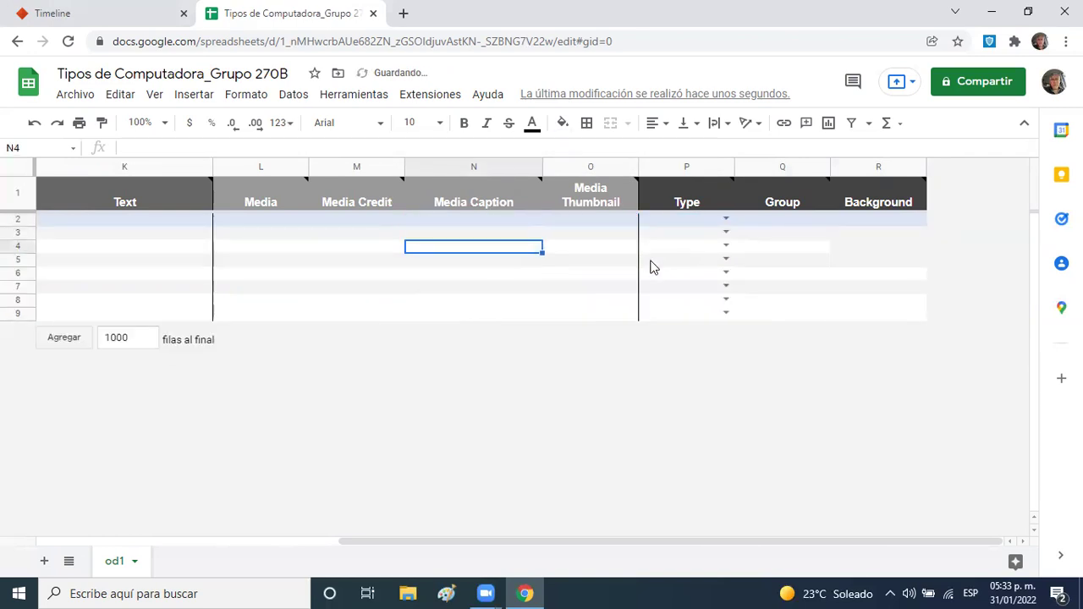
- Check the columns from Group back to Year for leftover sample data, ending at cell A2
{"action": "key", "text": "Right"}
{"action": "key", "text": "Right"}
{"action": "key", "text": "Right"}
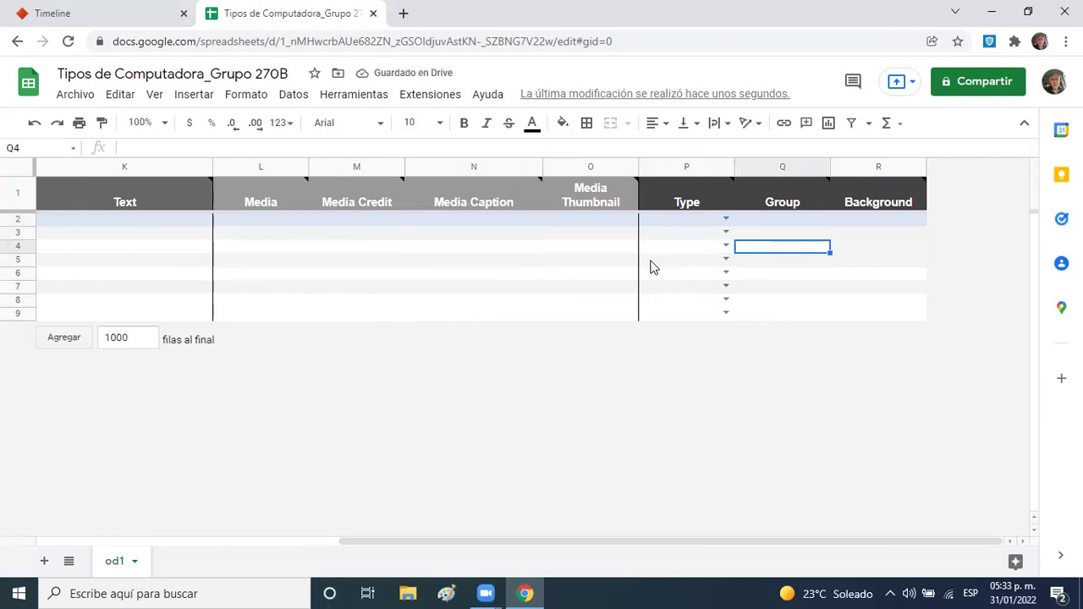
{"action": "key", "text": "Left"}
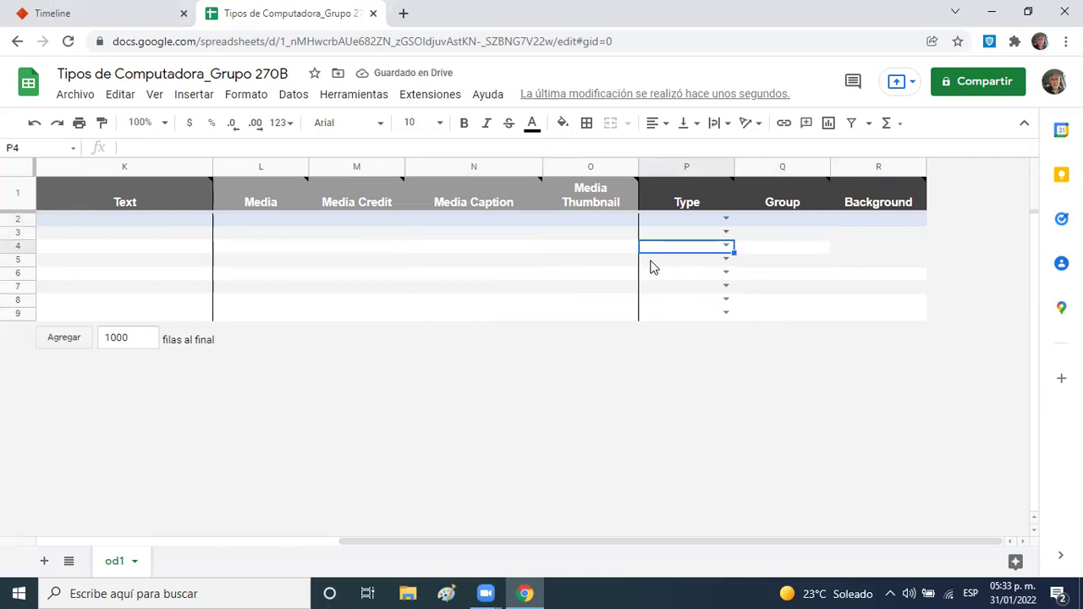
{"action": "key", "text": "Left"}
{"action": "key", "text": "Left"}
{"action": "key", "text": "Left"}
{"action": "key", "text": "Left"}
{"action": "key", "text": "Left"}
{"action": "key", "text": "Left"}
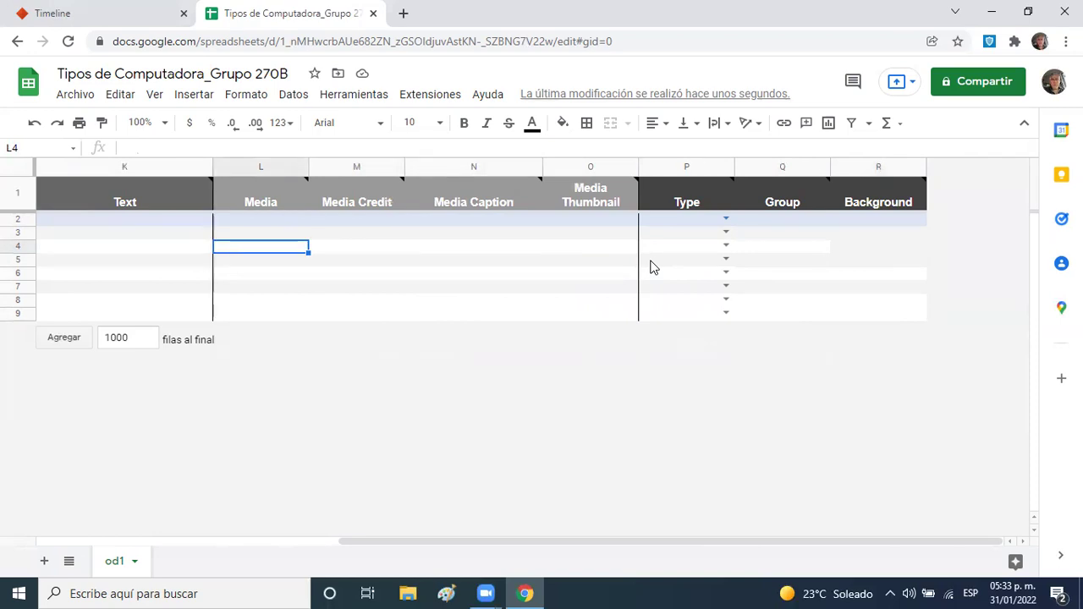
{"action": "key", "text": "Left"}
{"action": "key", "text": "Left"}
{"action": "key", "text": "Left"}
{"action": "key", "text": "Left"}
{"action": "key", "text": "Left"}
{"action": "key", "text": "Left"}
{"action": "key", "text": "Left"}
{"action": "key", "text": "Left"}
{"action": "key", "text": "Left"}
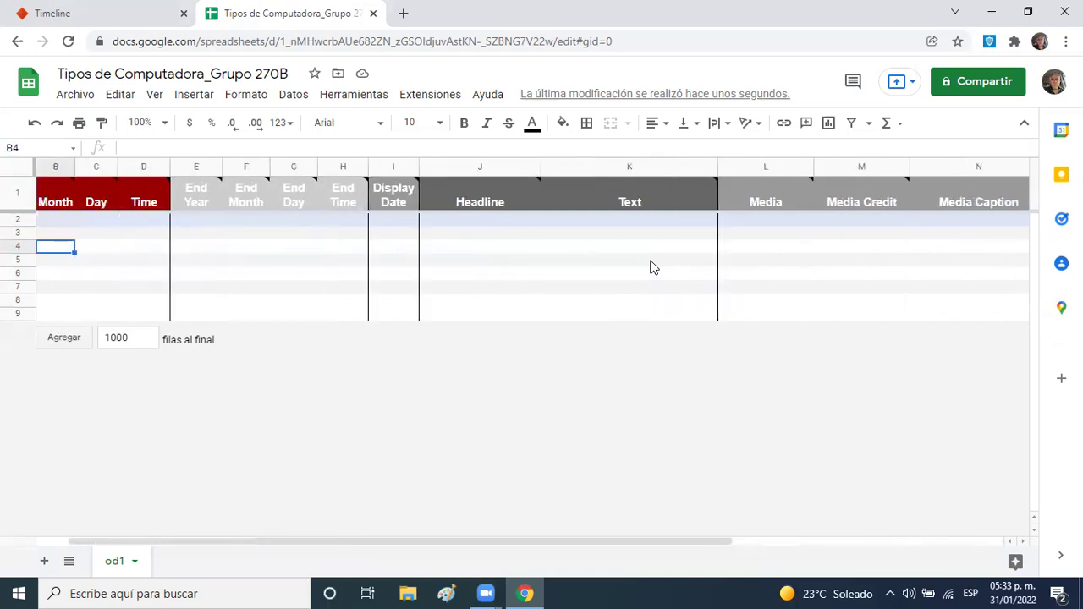
{"action": "key", "text": "Up"}
{"action": "key", "text": "Up"}
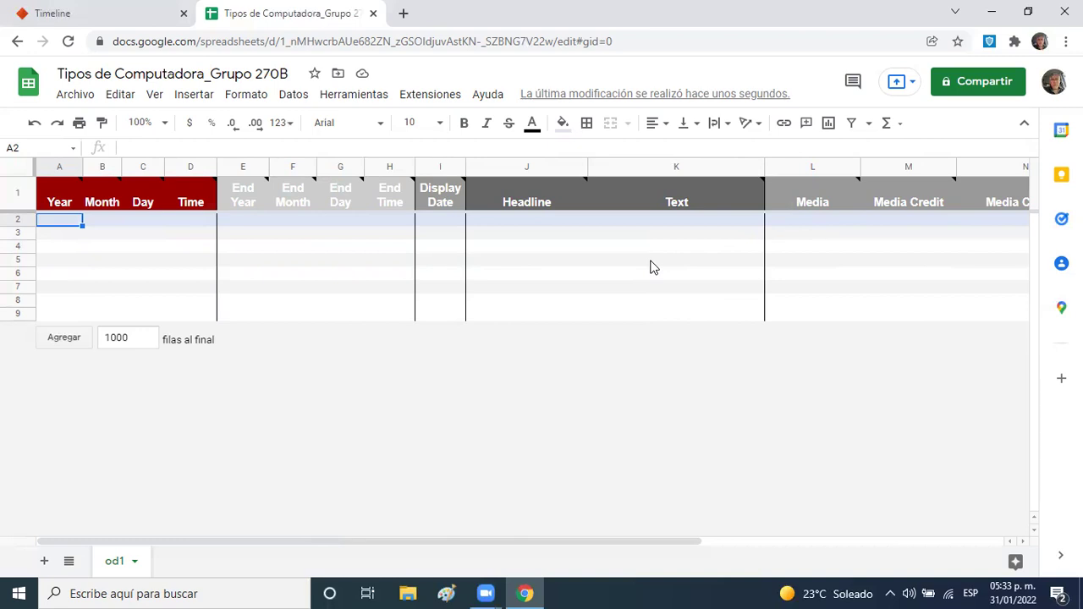
- Search Google in a new browser tab for "computadora de escritorio recientes"
{"action": "left_click", "coordinate": [404, 14]}
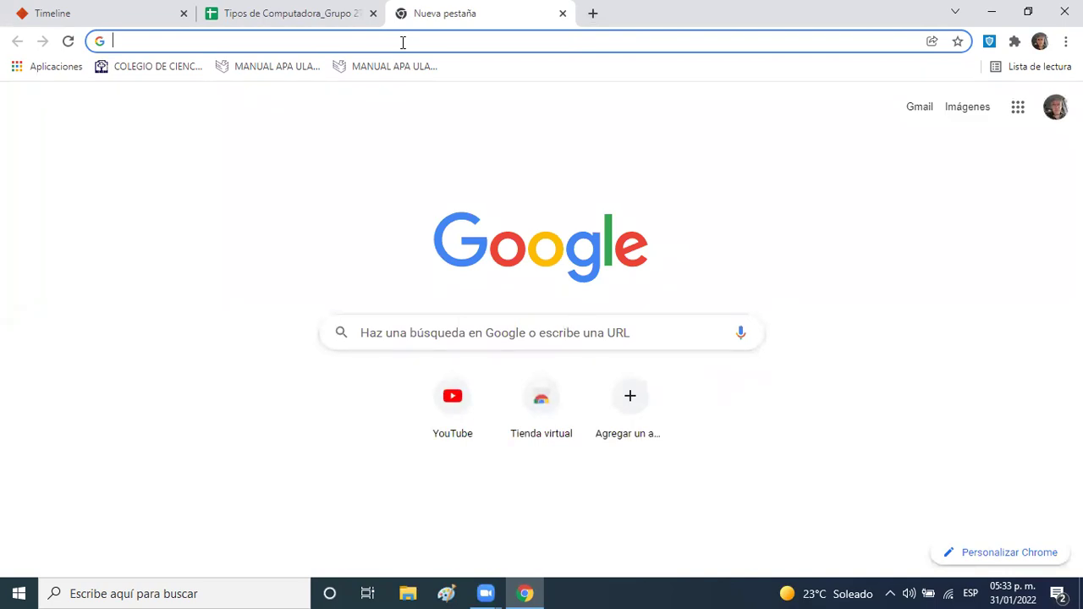
{"action": "type", "text": "computad"}
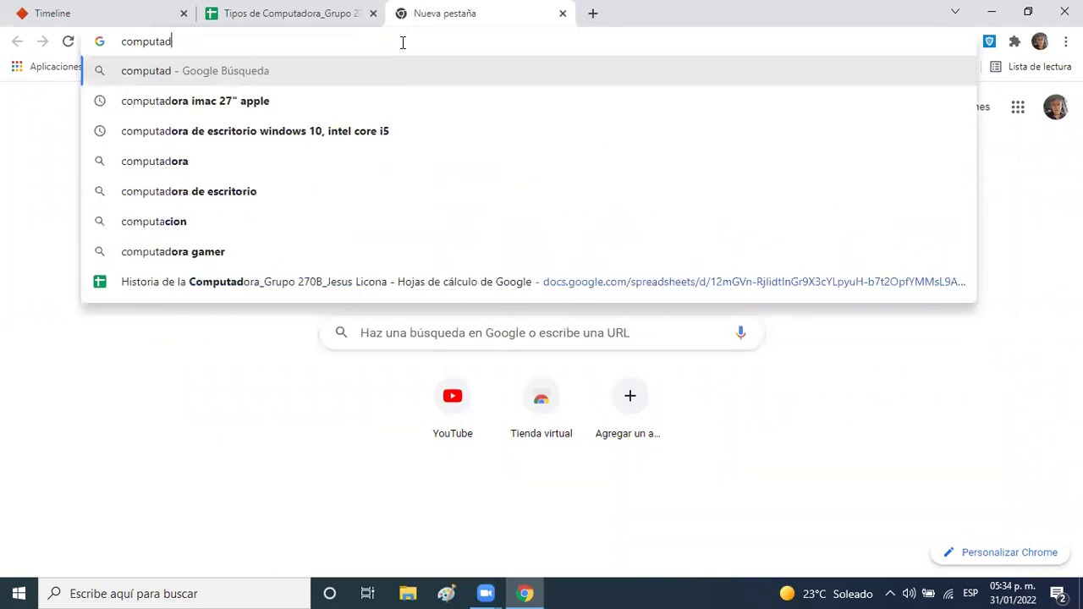
{"action": "type", "text": "ora de e"}
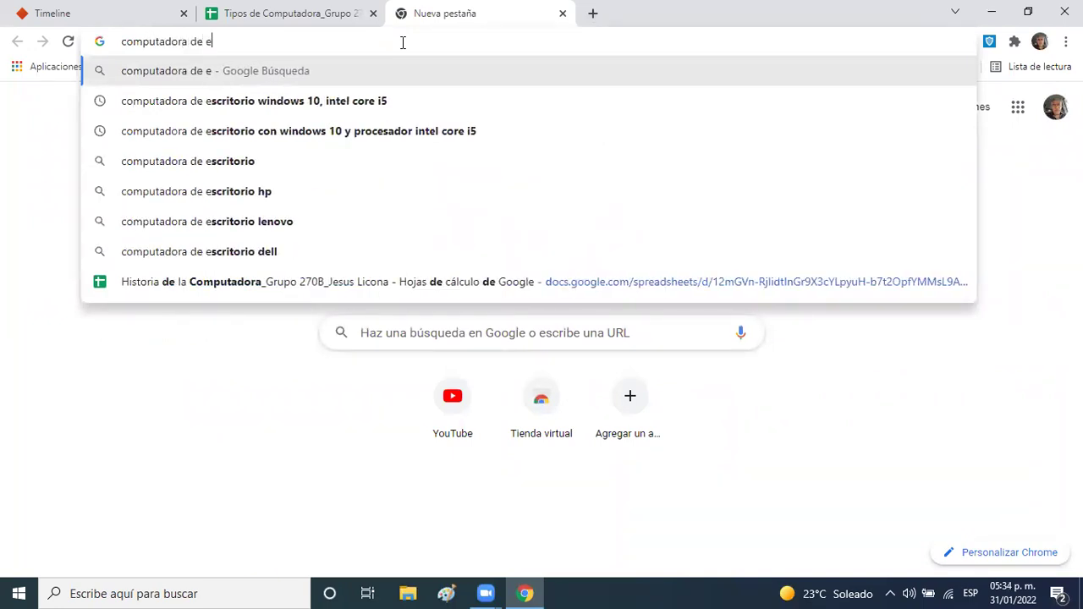
{"action": "type", "text": "scritorio"}
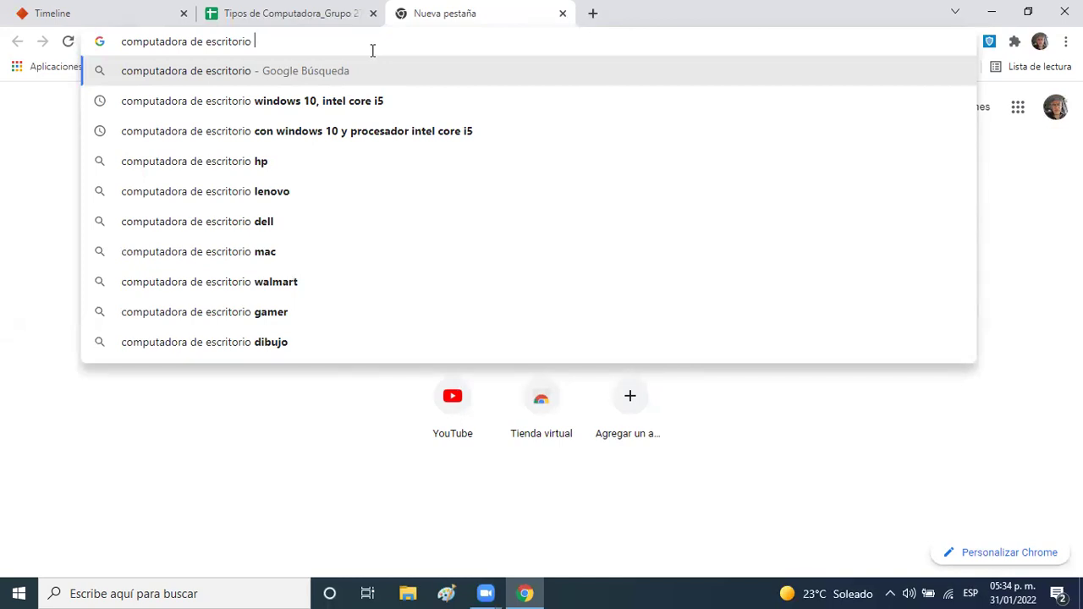
{"action": "type", "text": "recientes"}
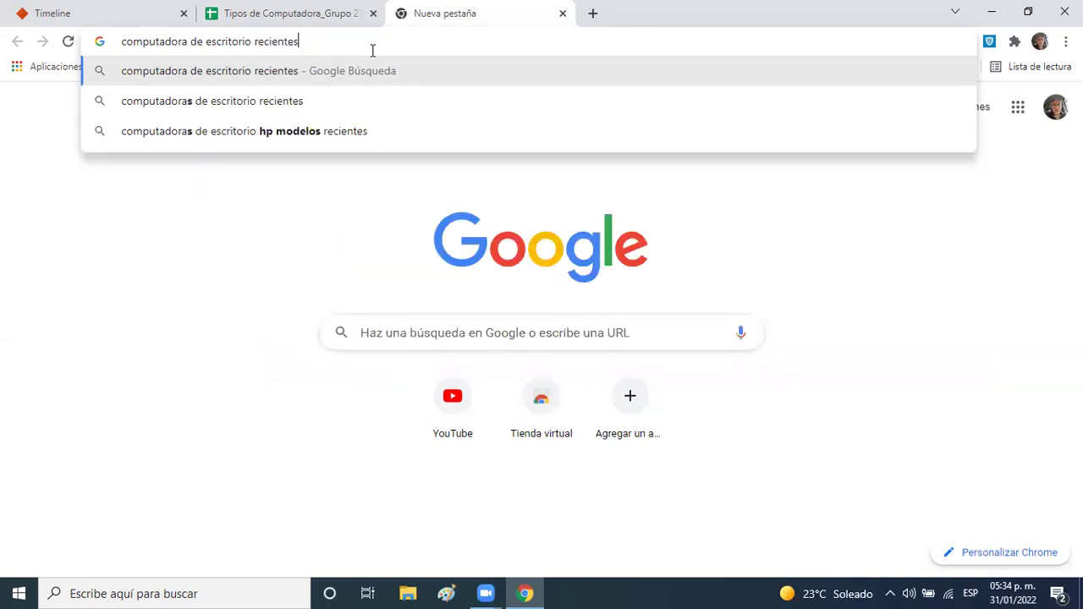
{"action": "key", "text": "Return"}
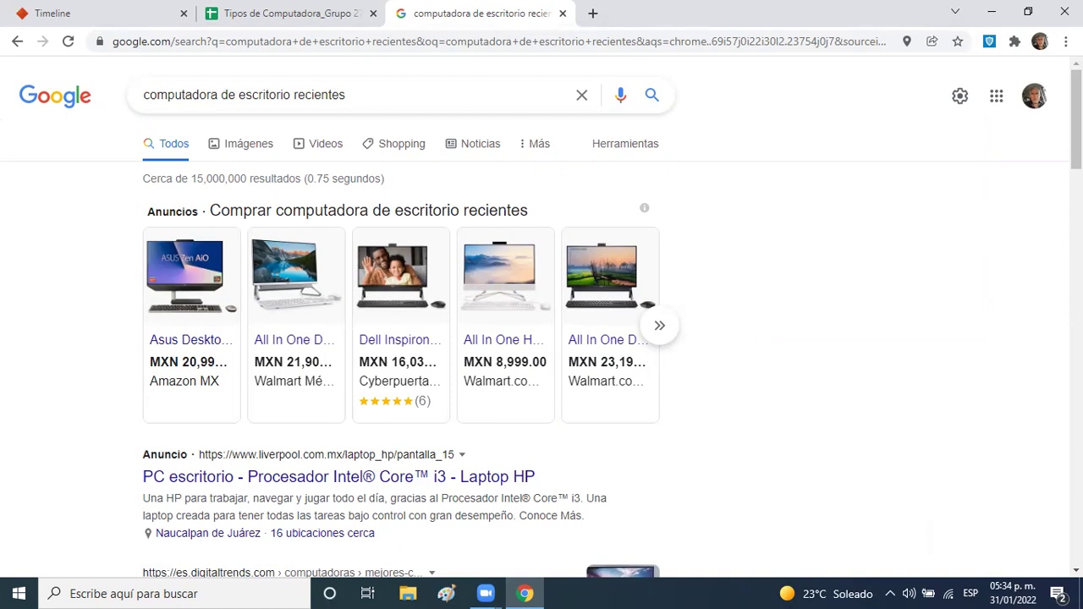
- Look through the search results for a source on recent desktop computers
{"action": "mouse_move", "coordinate": [1076, 119]}
{"action": "left_mouse_down"}
{"action": "mouse_move", "coordinate": [1076, 165]}
{"action": "mouse_move", "coordinate": [1077, 123]}
{"action": "left_mouse_up"}
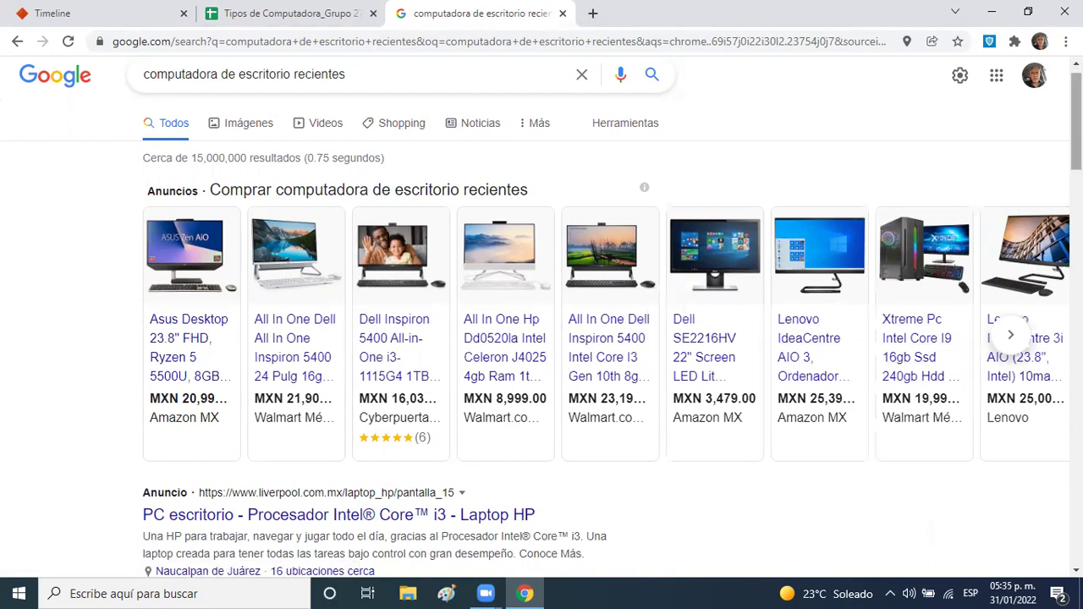
{"action": "scroll", "coordinate": [875, 313], "scroll_direction": "down", "scroll_amount": 1}
{"action": "scroll", "coordinate": [609, 338], "scroll_direction": "down", "scroll_amount": 4}
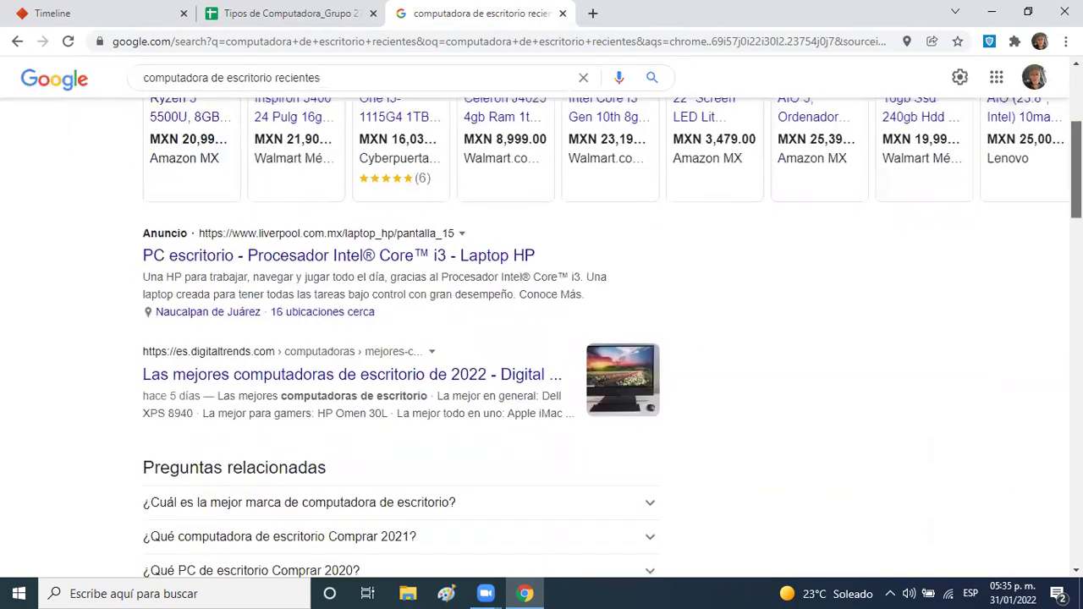
{"action": "scroll", "coordinate": [609, 338], "scroll_direction": "down", "scroll_amount": 3}
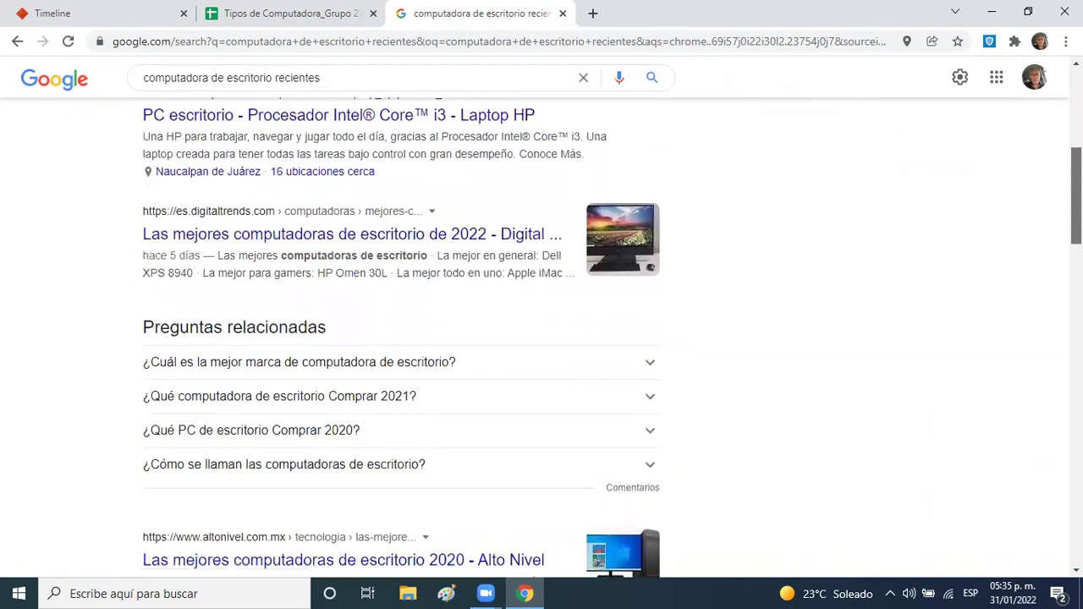
{"action": "scroll", "coordinate": [541, 339], "scroll_direction": "down", "scroll_amount": 3}
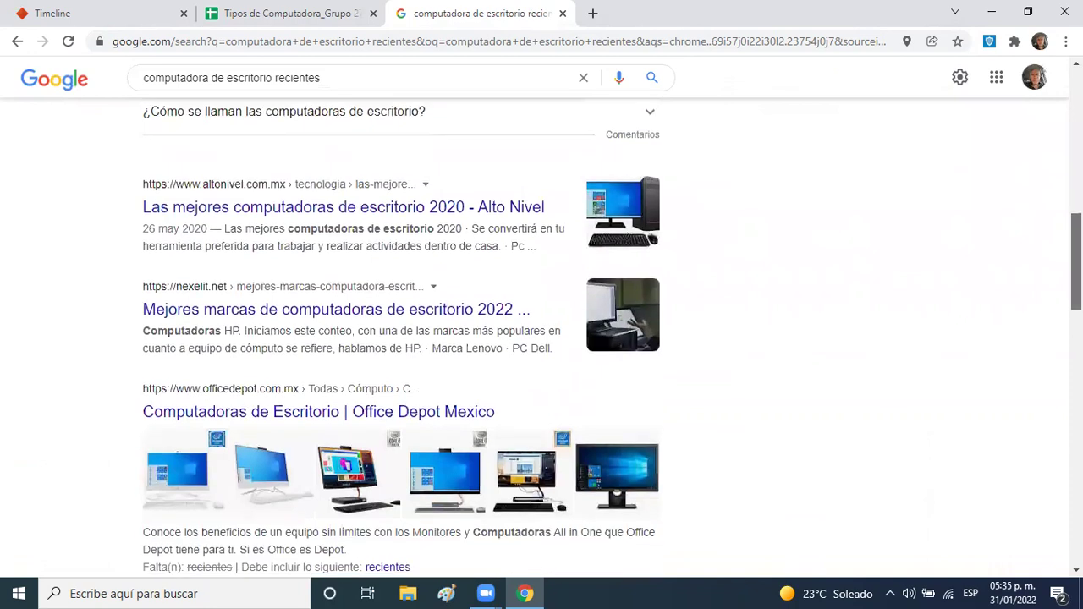
{"action": "scroll", "coordinate": [541, 339], "scroll_direction": "down", "scroll_amount": 2}
{"action": "scroll", "coordinate": [609, 338], "scroll_direction": "down", "scroll_amount": 1}
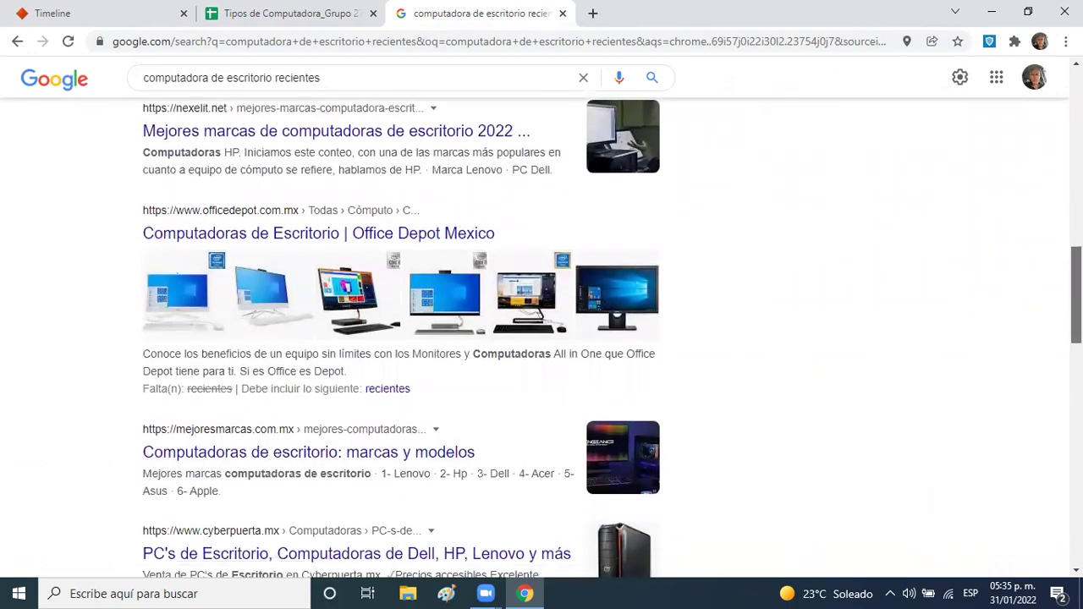
{"action": "scroll", "coordinate": [609, 339], "scroll_direction": "down", "scroll_amount": 1}
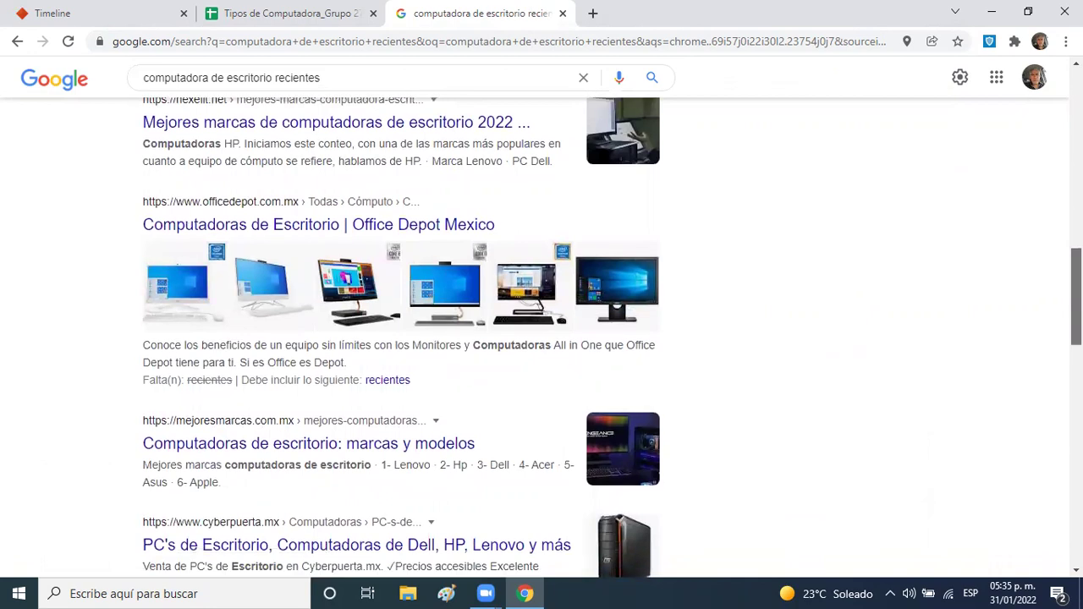
- Open the Cyberpuerta result for desktop PCs from Dell, HP and Lenovo in the search results
{"action": "scroll", "coordinate": [609, 339], "scroll_direction": "down", "scroll_amount": 1}
{"action": "scroll", "coordinate": [609, 339], "scroll_direction": "down", "scroll_amount": 1}
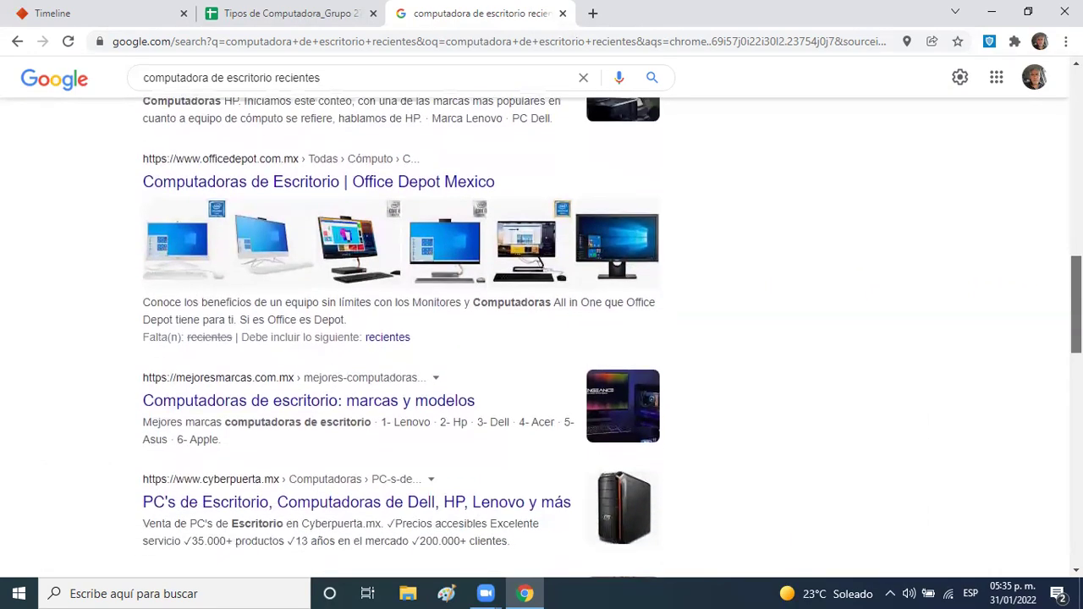
{"action": "scroll", "coordinate": [609, 338], "scroll_direction": "down", "scroll_amount": 2}
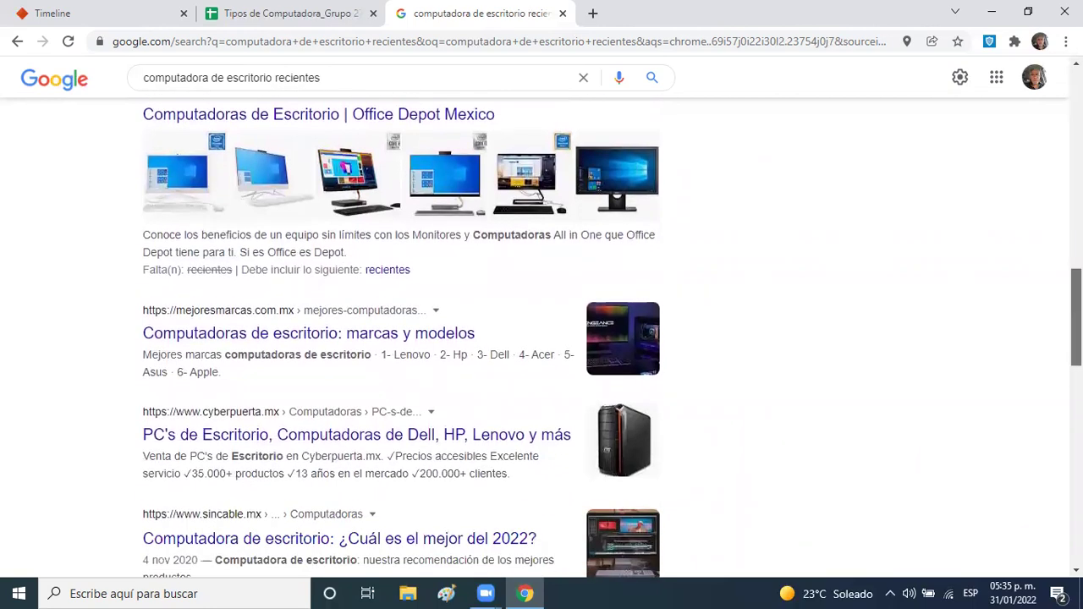
{"action": "scroll", "coordinate": [609, 339], "scroll_direction": "down", "scroll_amount": 3}
{"action": "scroll", "coordinate": [609, 338], "scroll_direction": "down", "scroll_amount": 2}
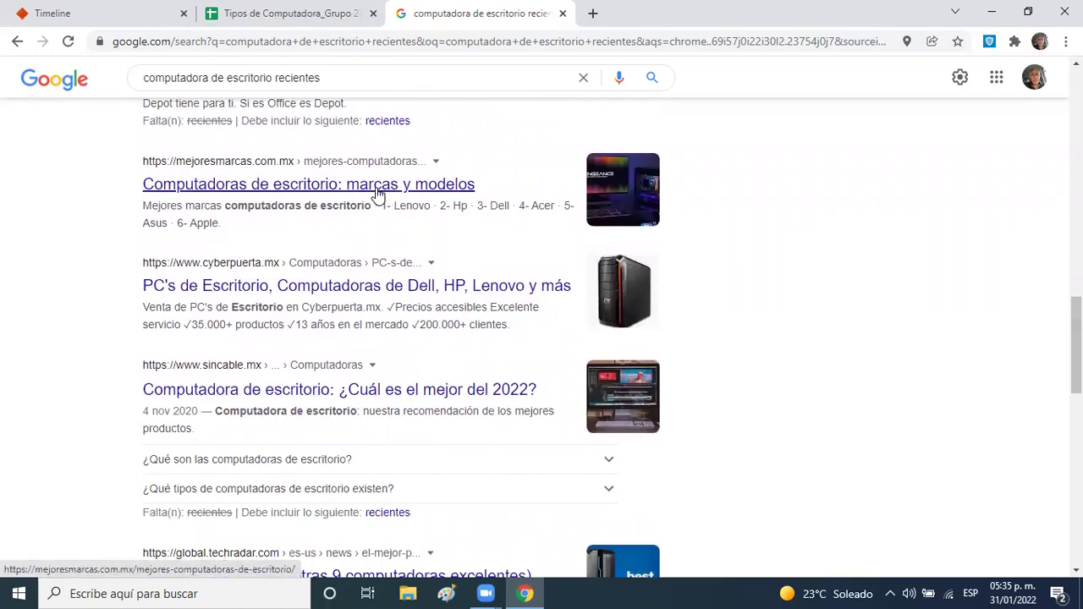
{"action": "left_click", "coordinate": [401, 292]}
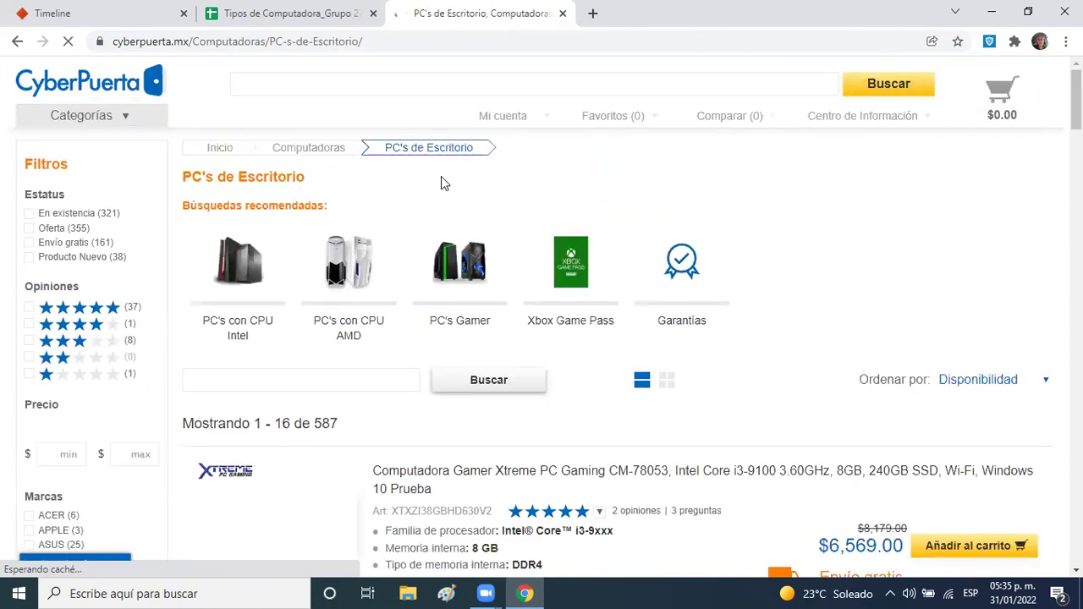
{"action": "scroll", "coordinate": [542, 339], "scroll_direction": "down", "scroll_amount": 5}
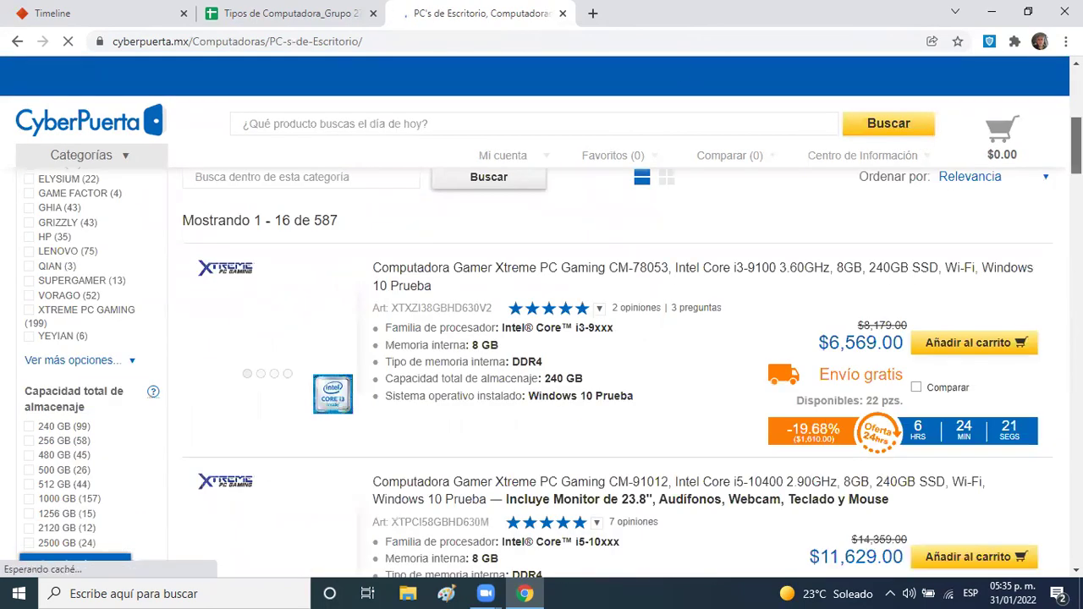
{"action": "scroll", "coordinate": [541, 339], "scroll_direction": "down", "scroll_amount": 2}
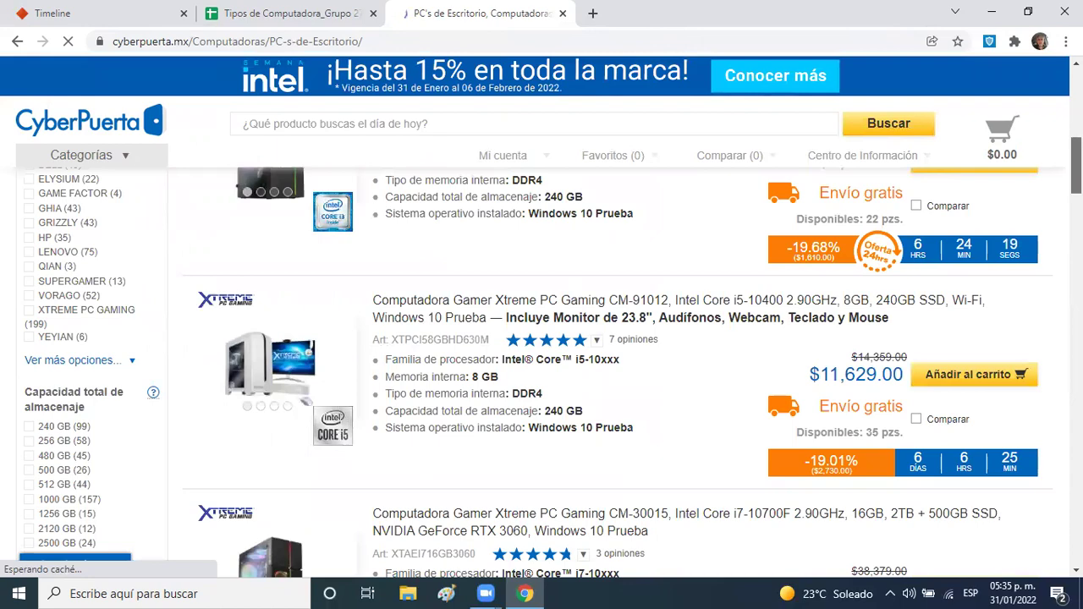
{"action": "scroll", "coordinate": [541, 338], "scroll_direction": "up", "scroll_amount": 2}
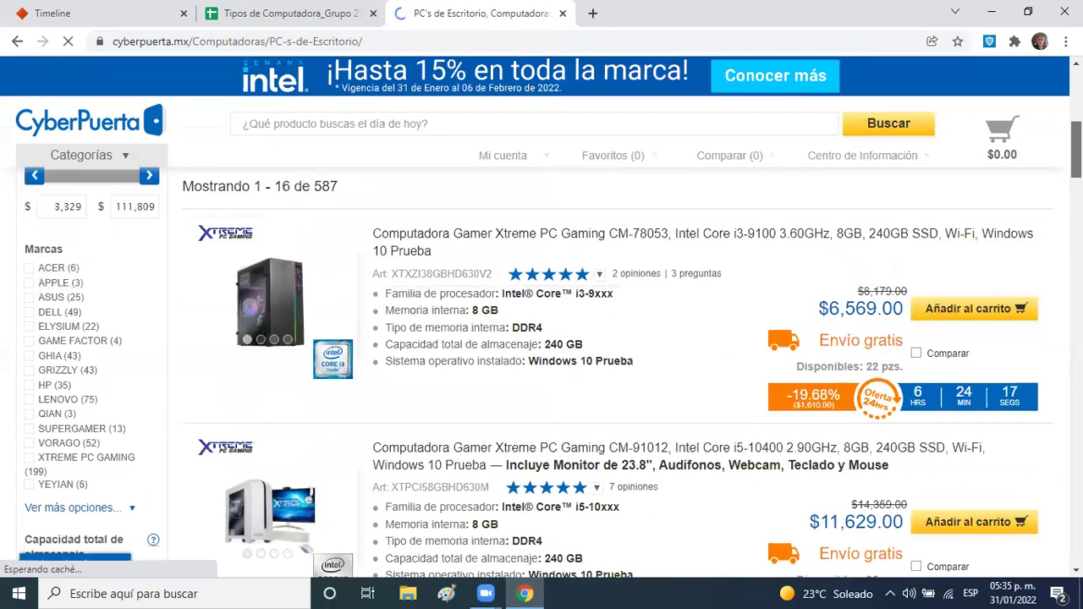
{"action": "scroll", "coordinate": [541, 338], "scroll_direction": "down", "scroll_amount": 3}
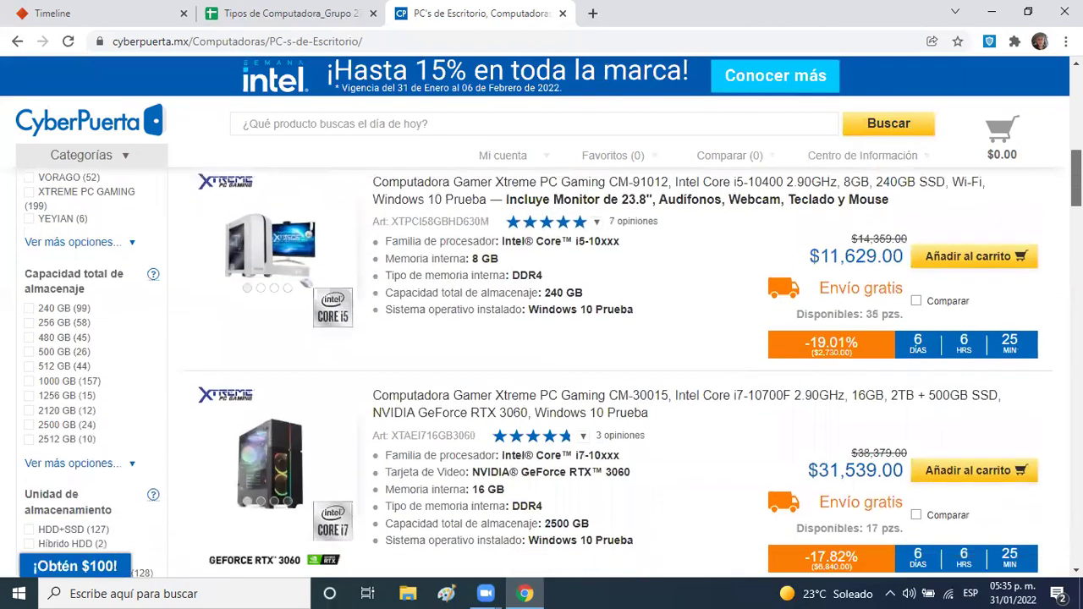
{"action": "scroll", "coordinate": [542, 338], "scroll_direction": "down", "scroll_amount": 4}
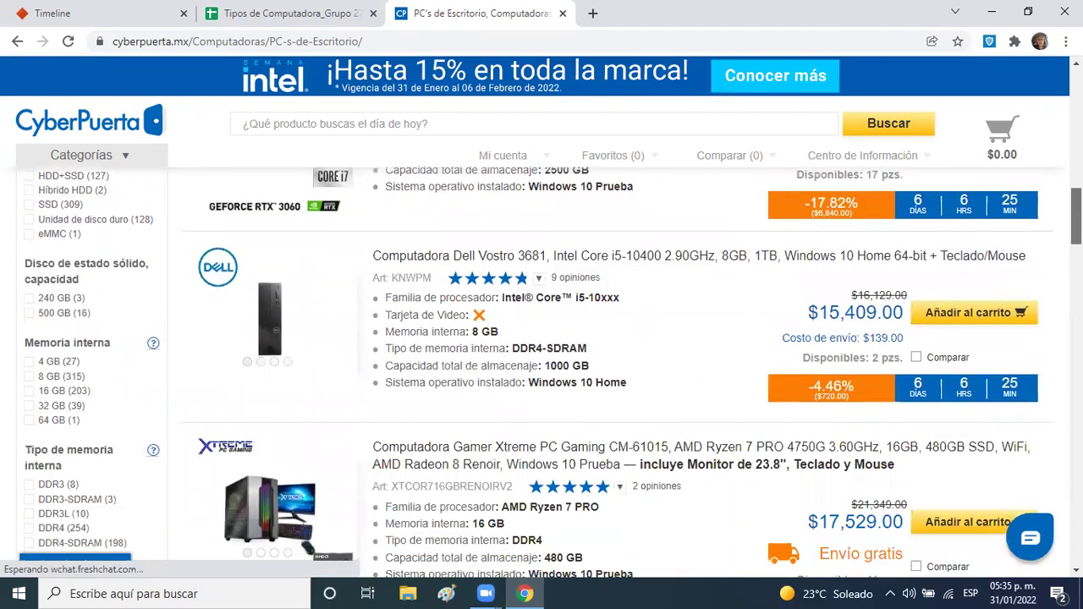
{"action": "scroll", "coordinate": [542, 339], "scroll_direction": "down", "scroll_amount": 1}
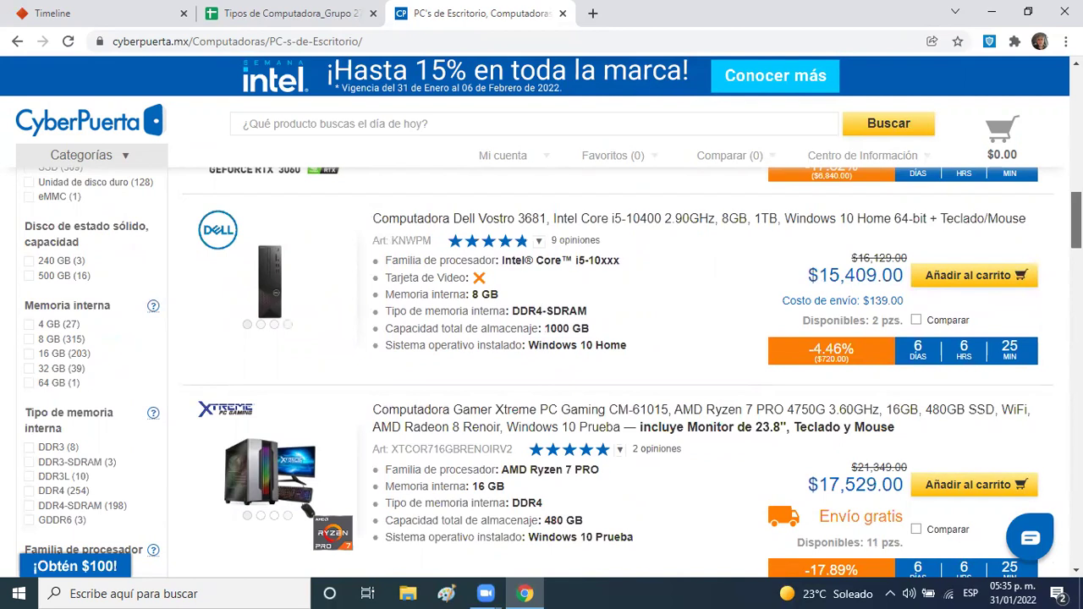
{"action": "scroll", "coordinate": [553, 372], "scroll_direction": "down", "scroll_amount": 1}
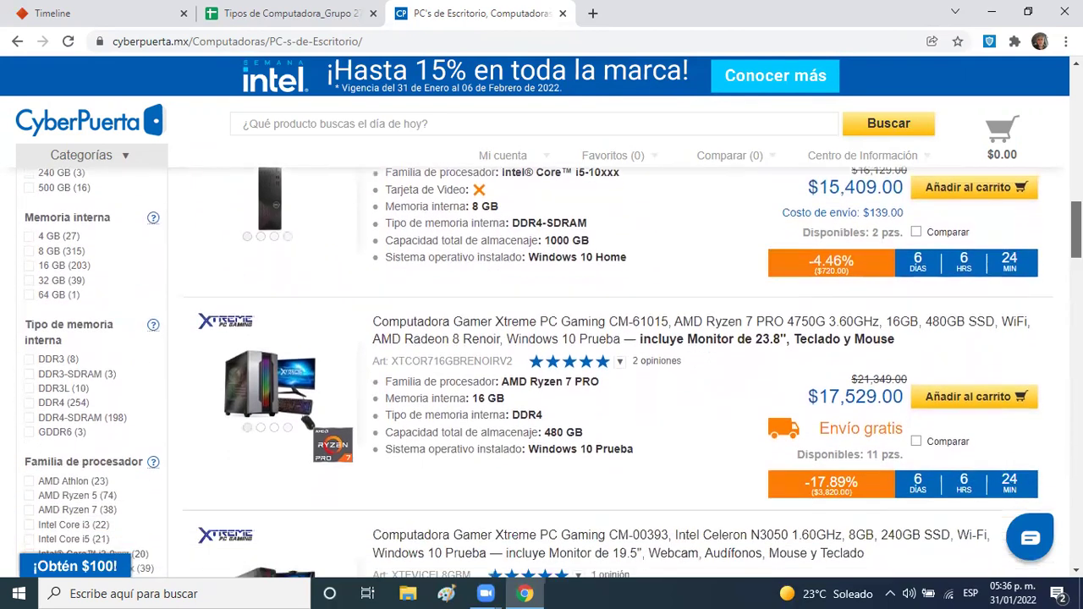
{"action": "scroll", "coordinate": [552, 373], "scroll_direction": "down", "scroll_amount": 1}
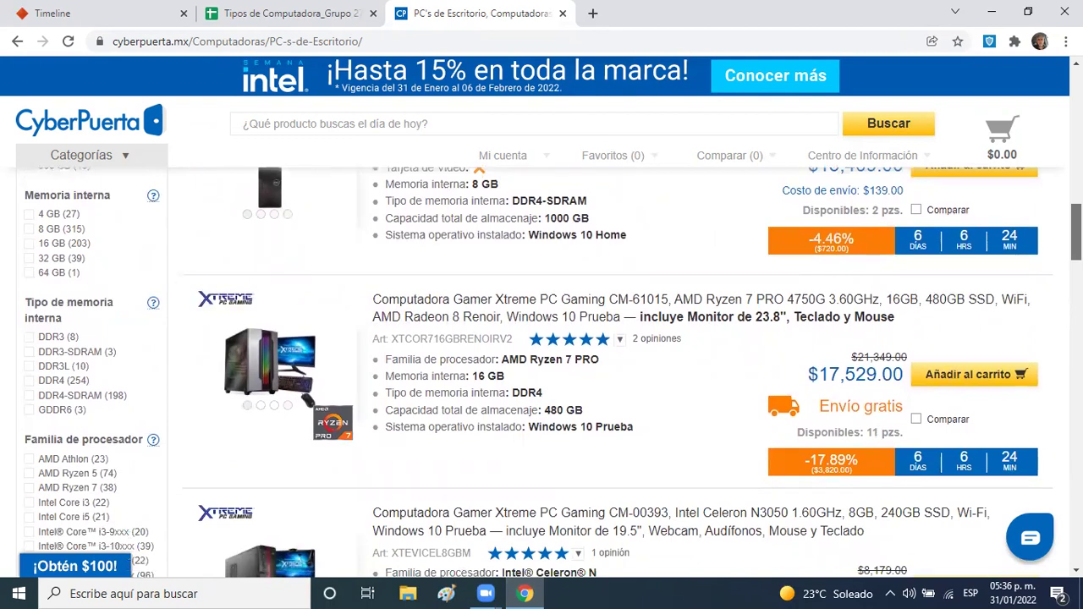
{"action": "scroll", "coordinate": [553, 373], "scroll_direction": "down", "scroll_amount": 3}
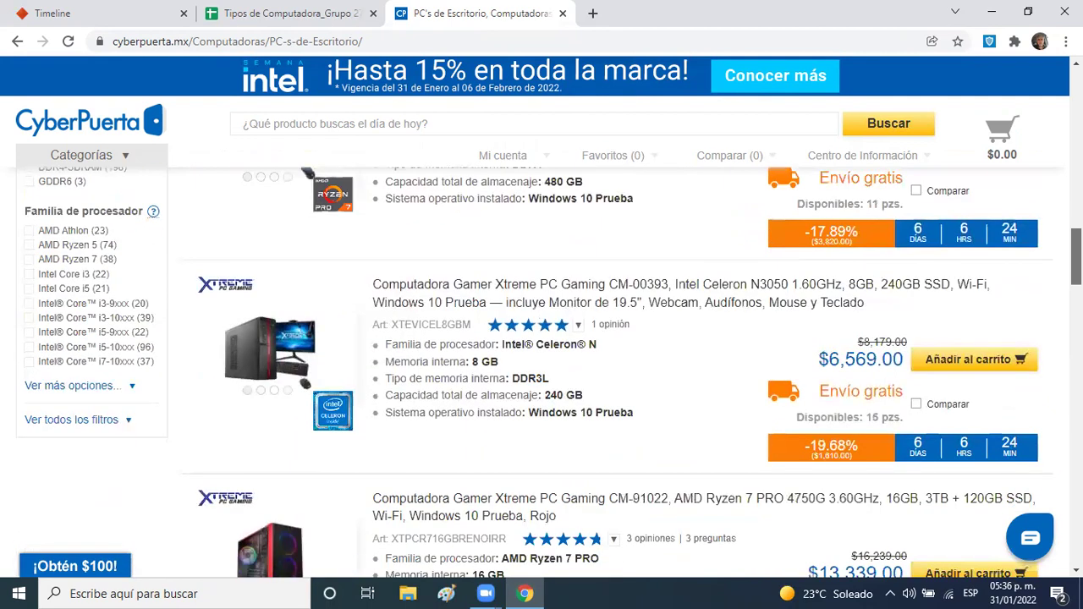
{"action": "scroll", "coordinate": [553, 372], "scroll_direction": "down", "scroll_amount": 7}
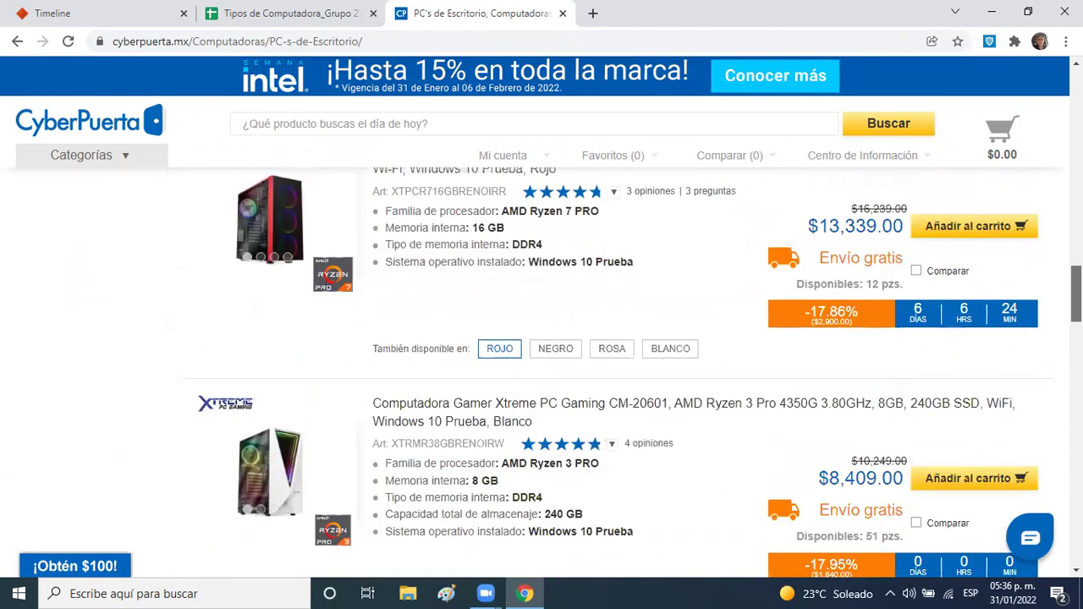
{"action": "scroll", "coordinate": [552, 372], "scroll_direction": "down", "scroll_amount": 9}
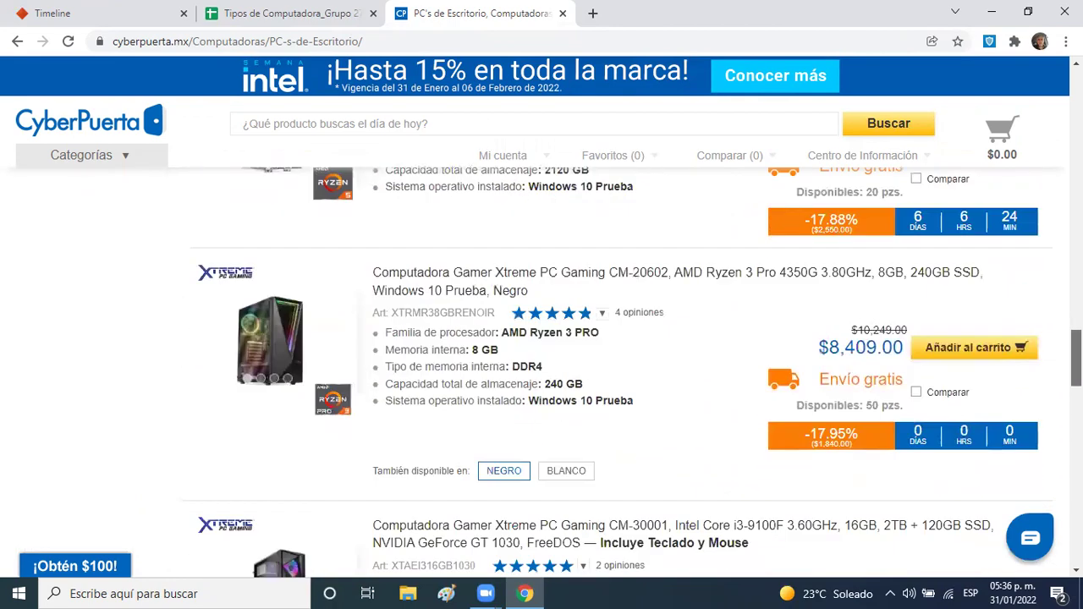
{"action": "scroll", "coordinate": [552, 372], "scroll_direction": "down", "scroll_amount": 3}
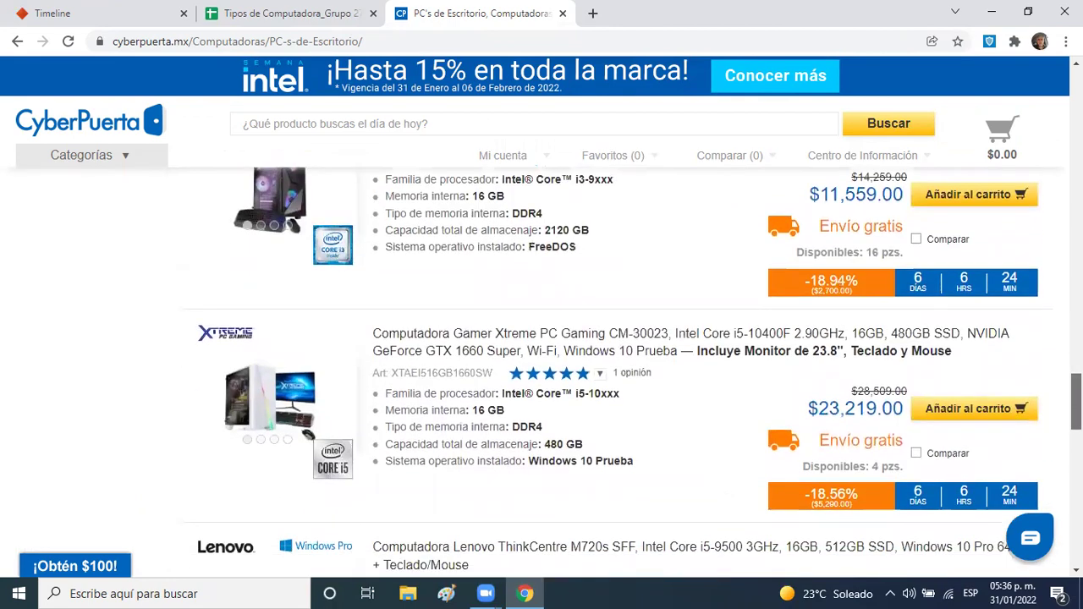
{"action": "scroll", "coordinate": [553, 372], "scroll_direction": "down", "scroll_amount": 3}
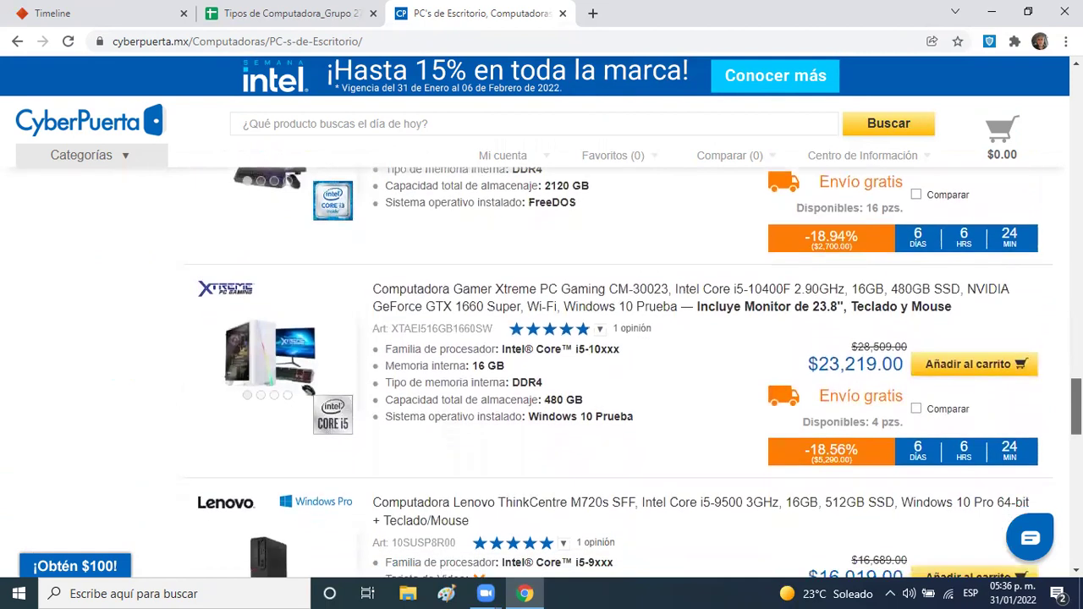
{"action": "scroll", "coordinate": [552, 373], "scroll_direction": "down", "scroll_amount": 3}
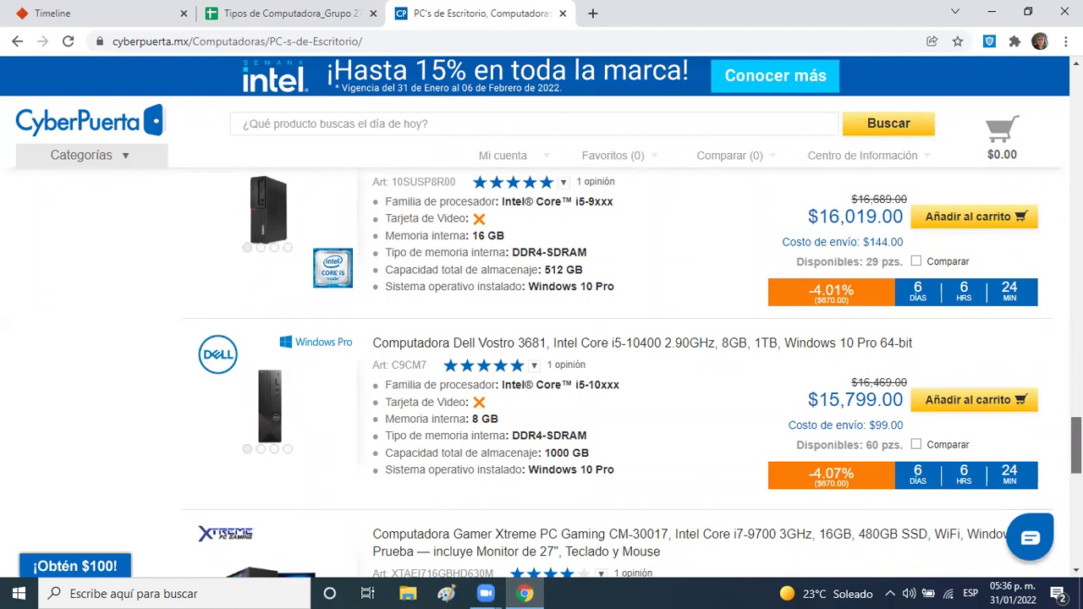
{"action": "scroll", "coordinate": [542, 372], "scroll_direction": "down", "scroll_amount": 3}
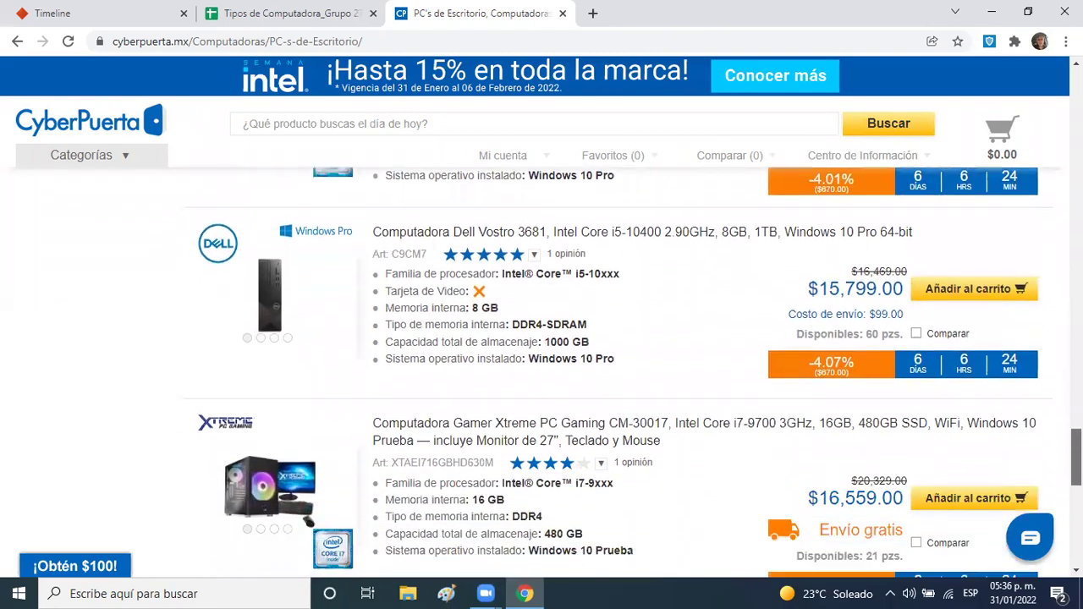
{"action": "scroll", "coordinate": [633, 372], "scroll_direction": "down", "scroll_amount": 7}
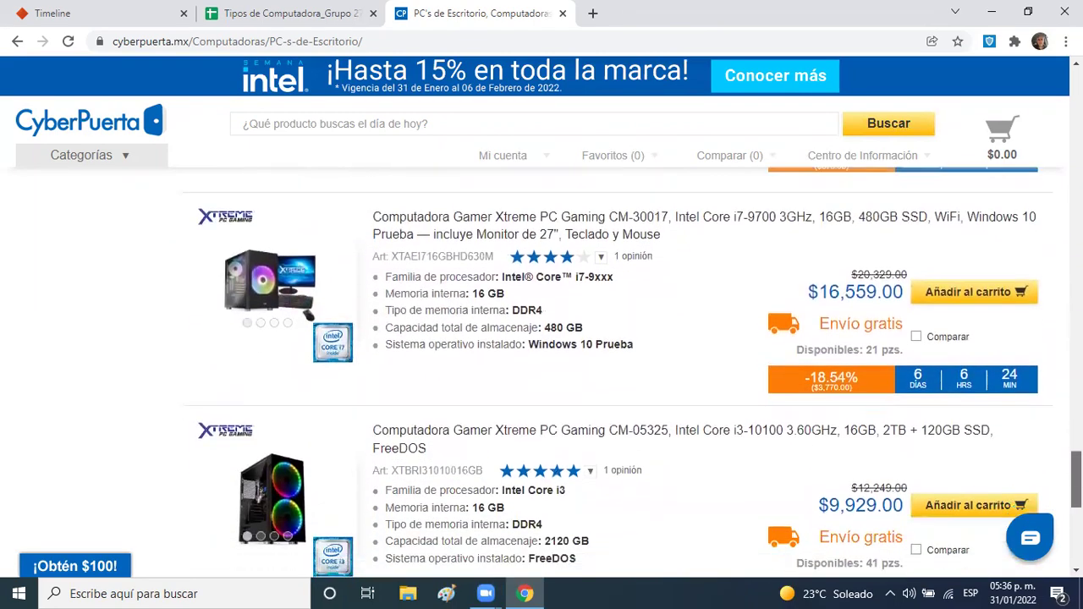
- Return to the search results, open the advertised Dell Inspiron all-in-one sold by Cyberpuerta and close the results tab
{"action": "left_click", "coordinate": [1013, 222]}
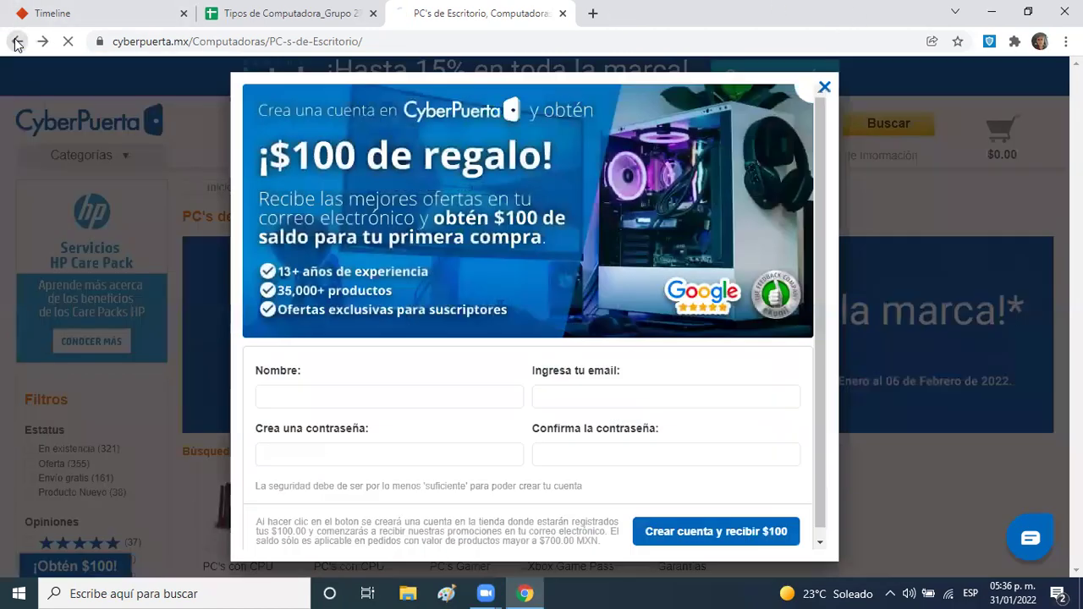
{"action": "left_click", "coordinate": [17, 40]}
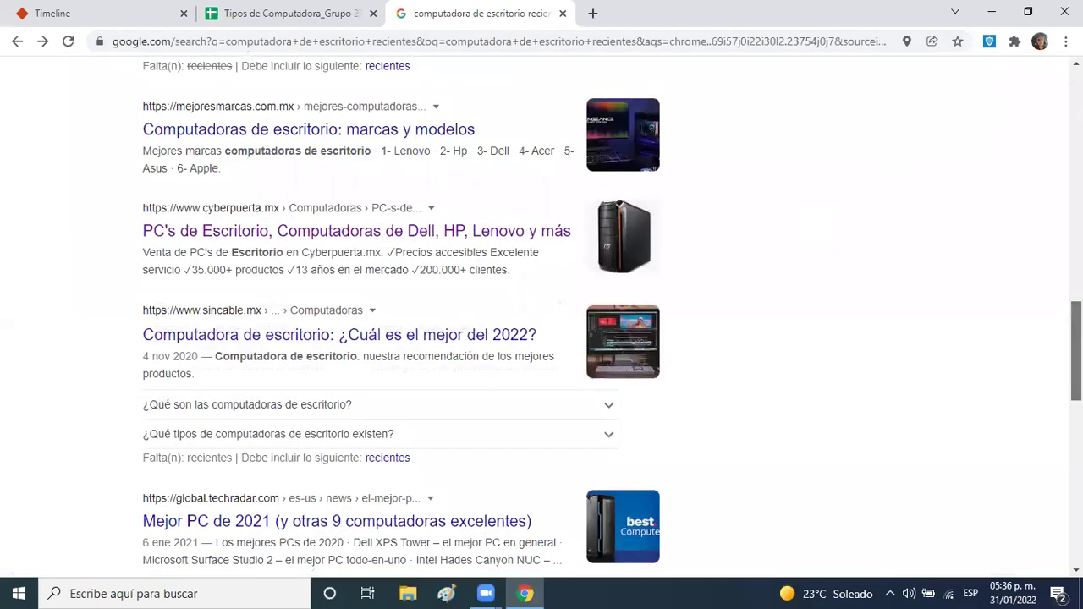
{"action": "scroll", "coordinate": [1054, 211], "scroll_direction": "up", "scroll_amount": 5}
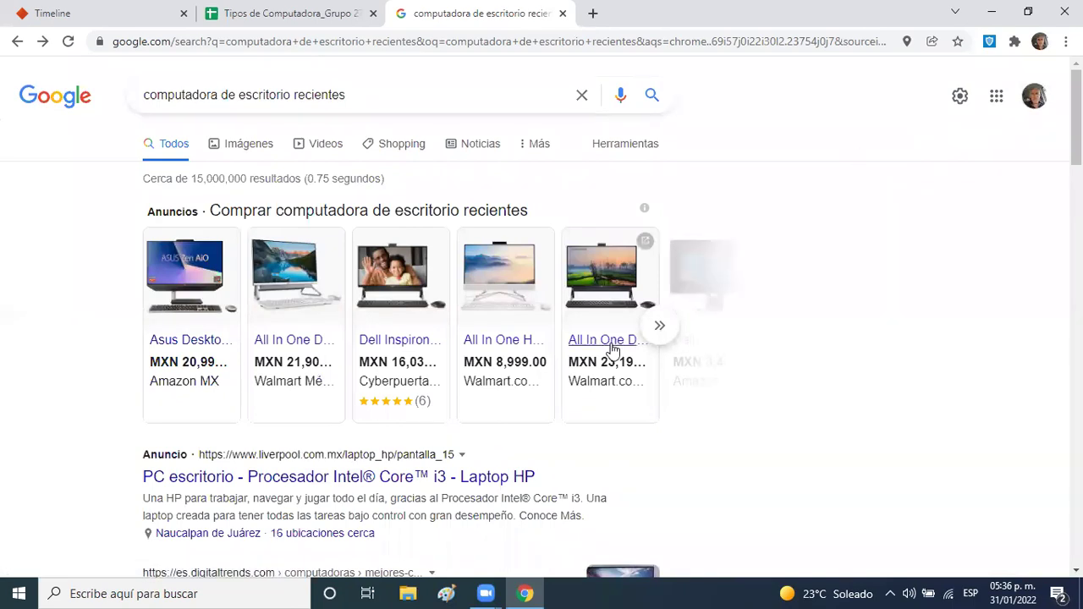
{"action": "left_click", "coordinate": [390, 318]}
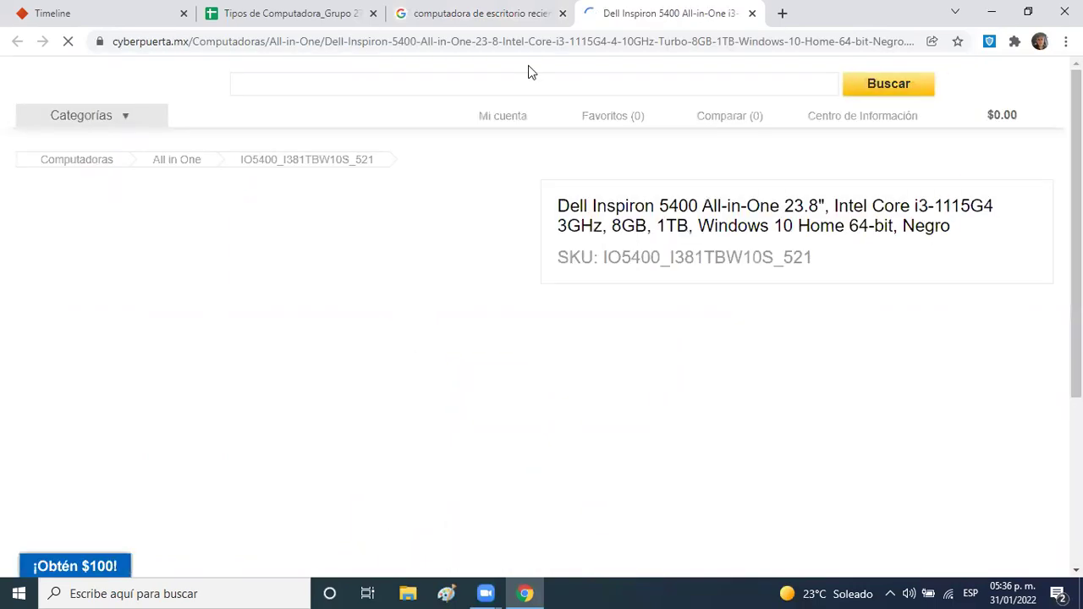
{"action": "left_click", "coordinate": [562, 12]}
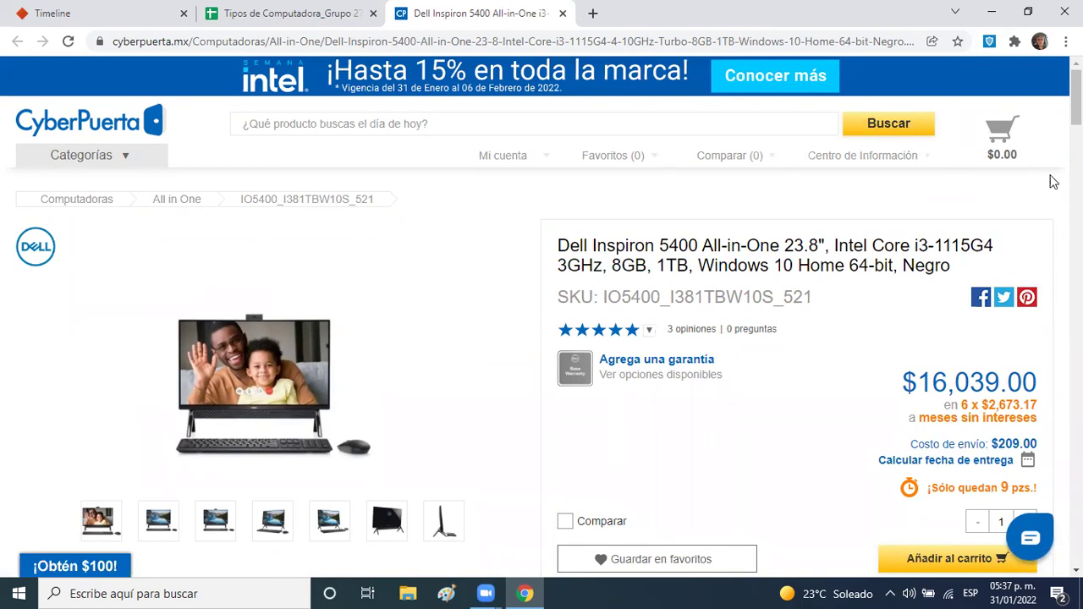
- Examine the Dell Inspiron 5400 All-in-One page for its photo, characteristics and warranty options
{"action": "scroll", "coordinate": [1072, 110], "scroll_direction": "down", "scroll_amount": 2}
{"action": "scroll", "coordinate": [1073, 110], "scroll_direction": "down", "scroll_amount": 3}
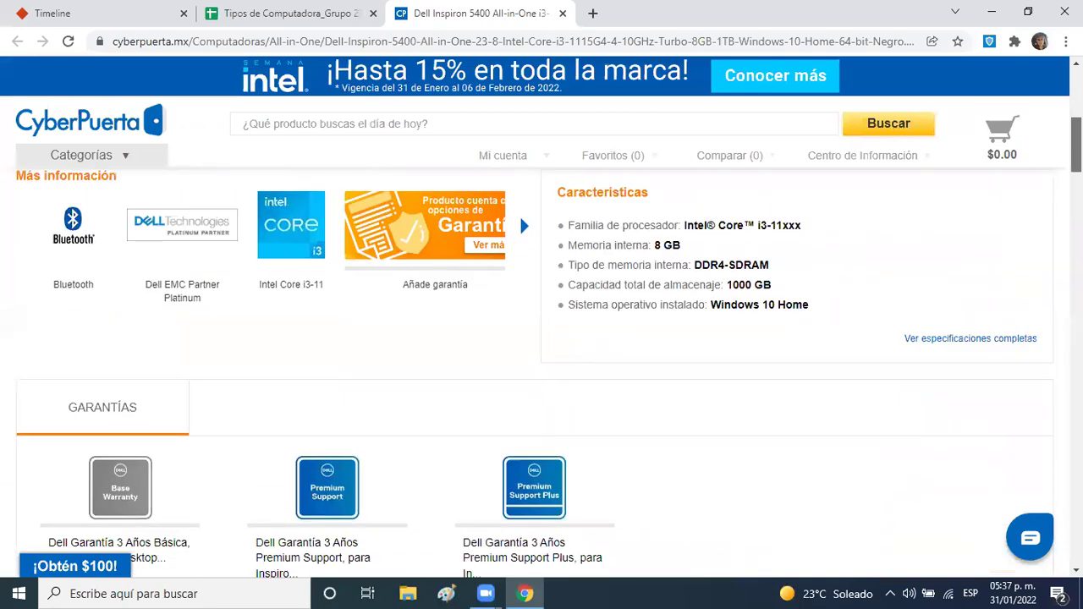
{"action": "scroll", "coordinate": [548, 349], "scroll_direction": "down", "scroll_amount": 4}
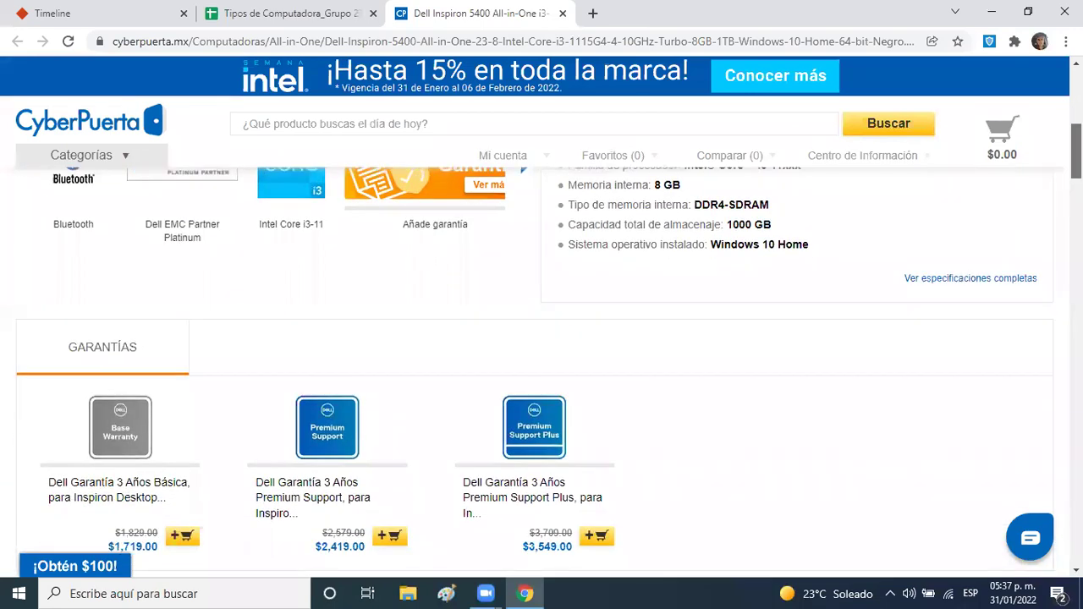
{"action": "scroll", "coordinate": [549, 349], "scroll_direction": "up", "scroll_amount": 9}
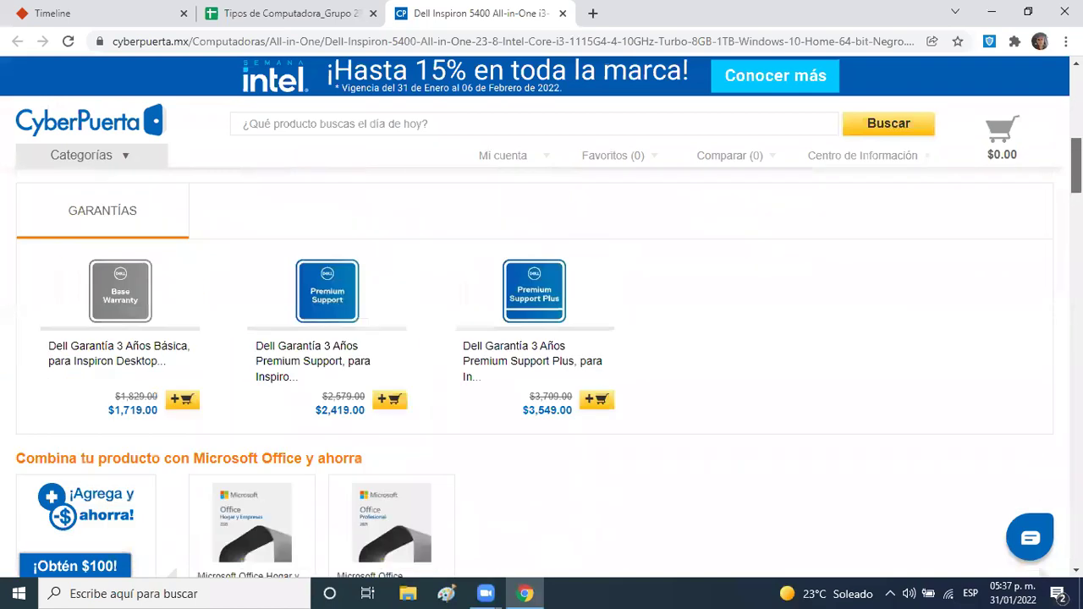
{"action": "scroll", "coordinate": [548, 349], "scroll_direction": "down", "scroll_amount": 1}
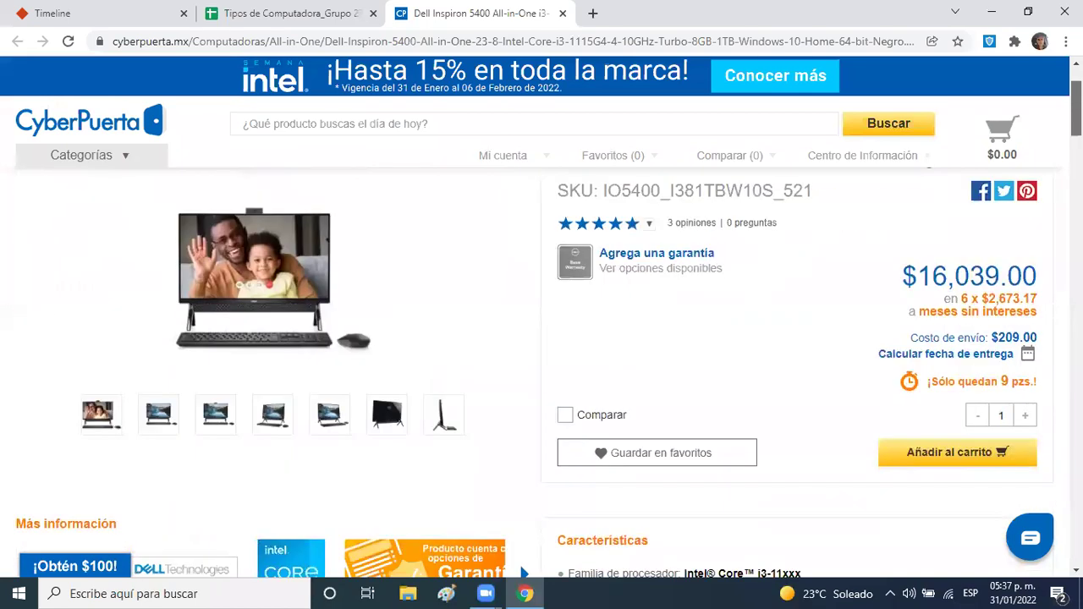
{"action": "scroll", "coordinate": [548, 348], "scroll_direction": "up", "scroll_amount": 1}
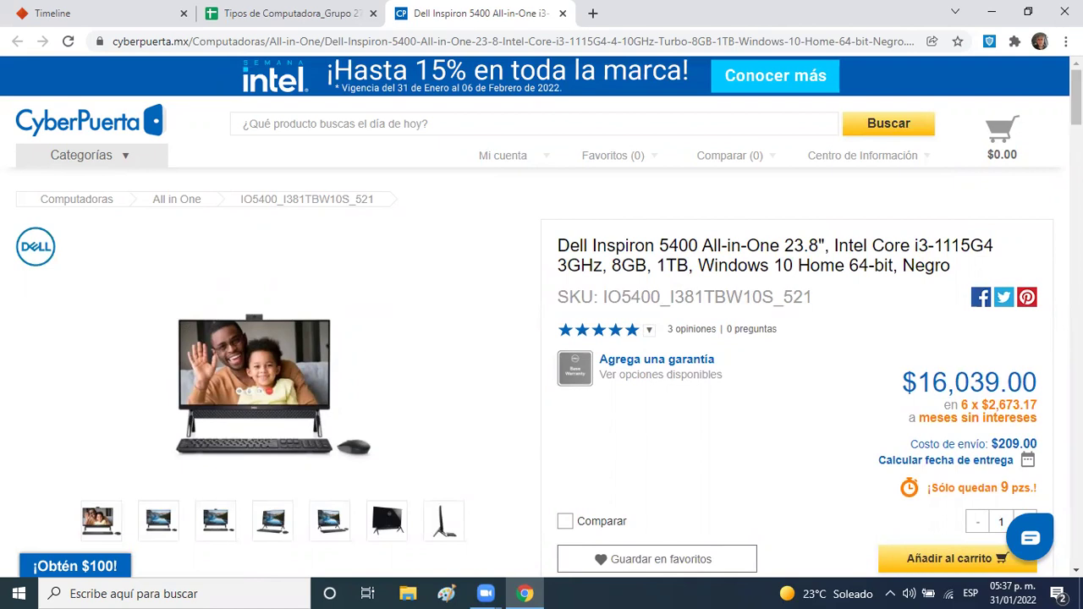
{"action": "scroll", "coordinate": [541, 338], "scroll_direction": "down", "scroll_amount": 2}
{"action": "scroll", "coordinate": [541, 339], "scroll_direction": "up", "scroll_amount": 2}
- Search Google in a new tab for "computadora de escritorio con procesador intel core i5"
{"action": "left_click", "coordinate": [595, 14]}
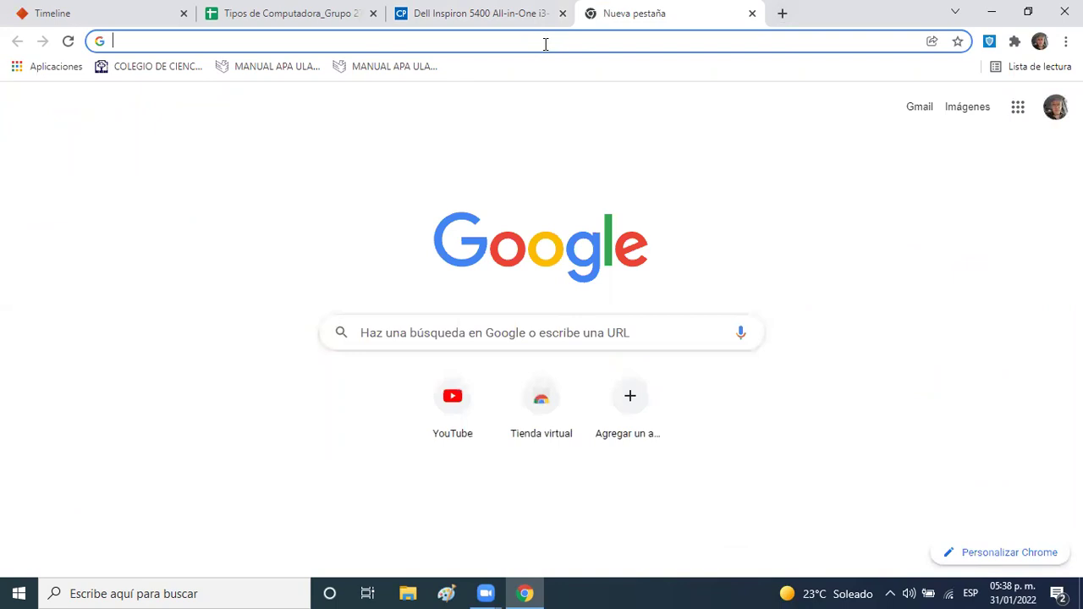
{"action": "type", "text": "comput"}
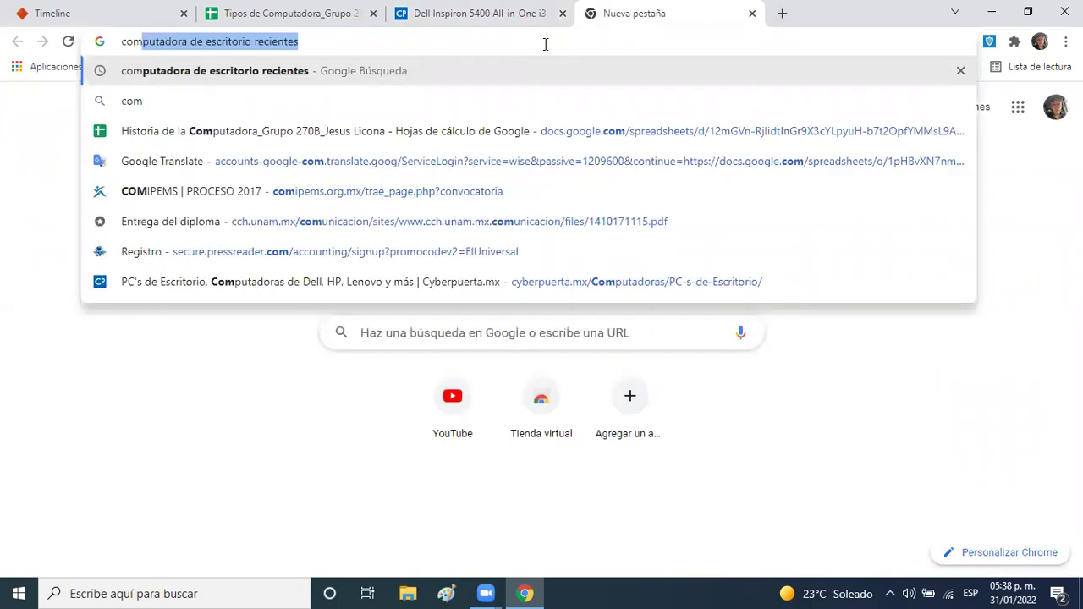
{"action": "type", "text": "ador"}
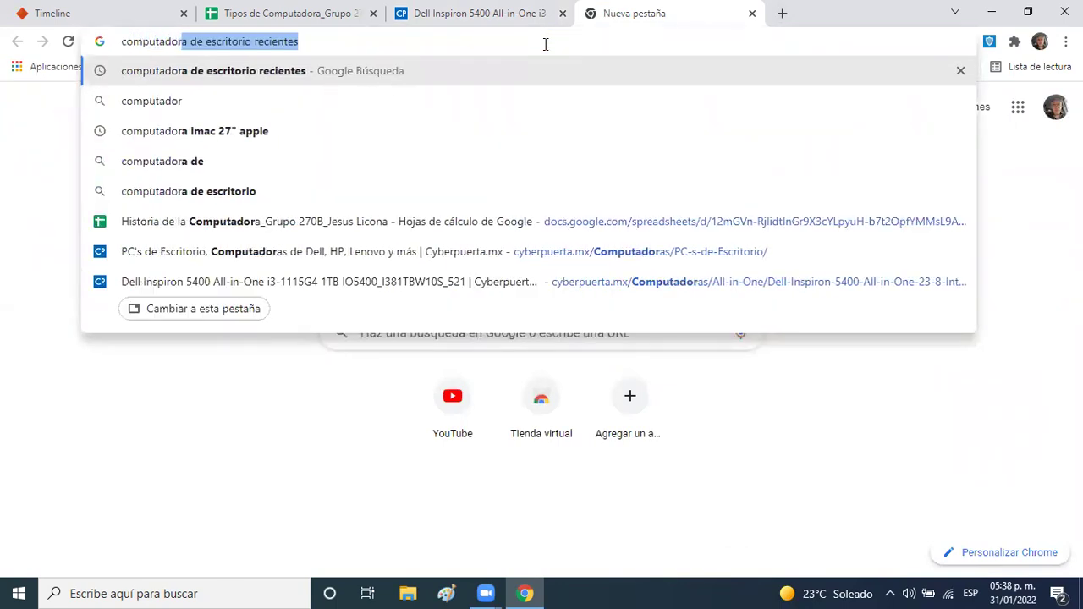
{"action": "type", "text": "a de e"}
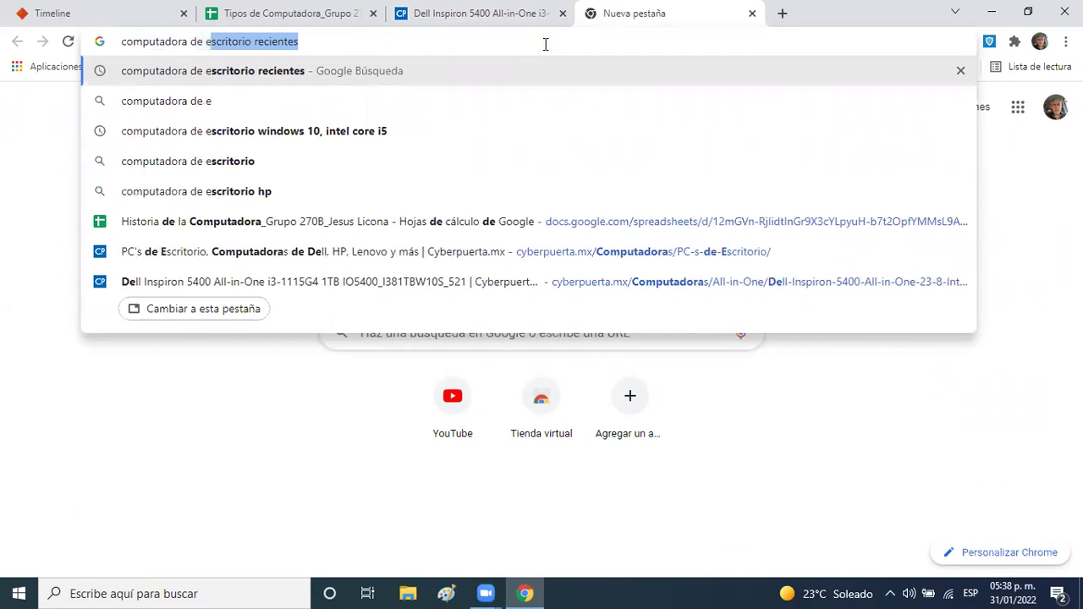
{"action": "type", "text": "scritorio "}
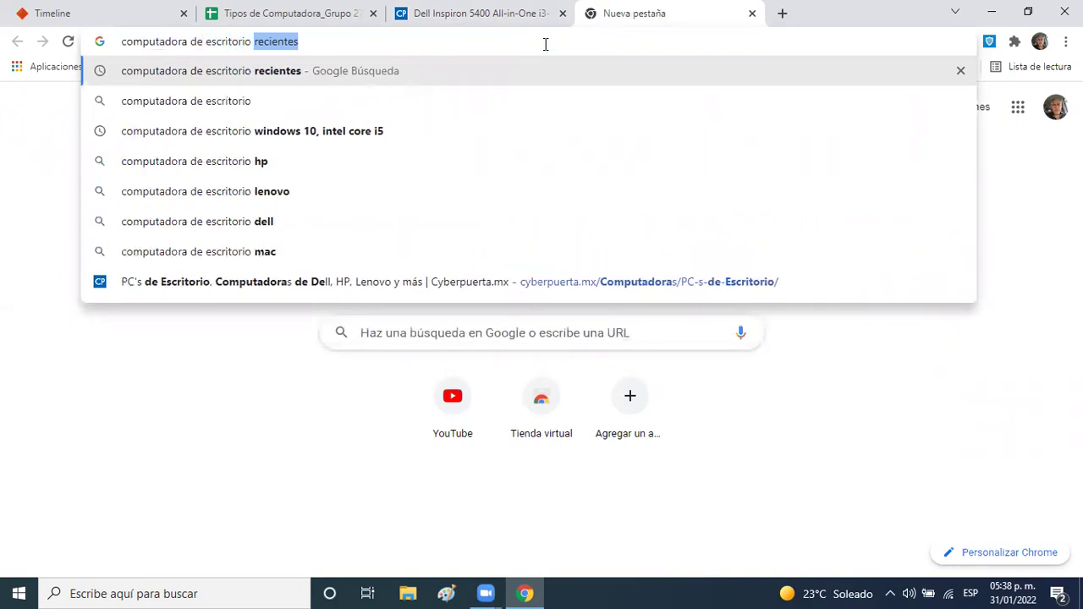
{"action": "type", "text": "con p"}
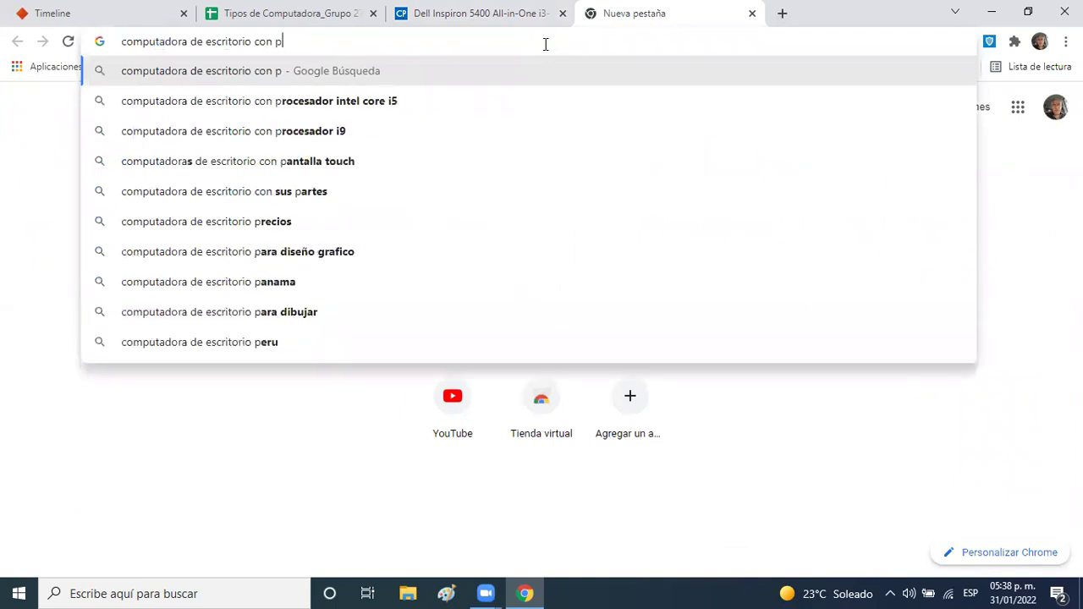
{"action": "type", "text": "rocesador"}
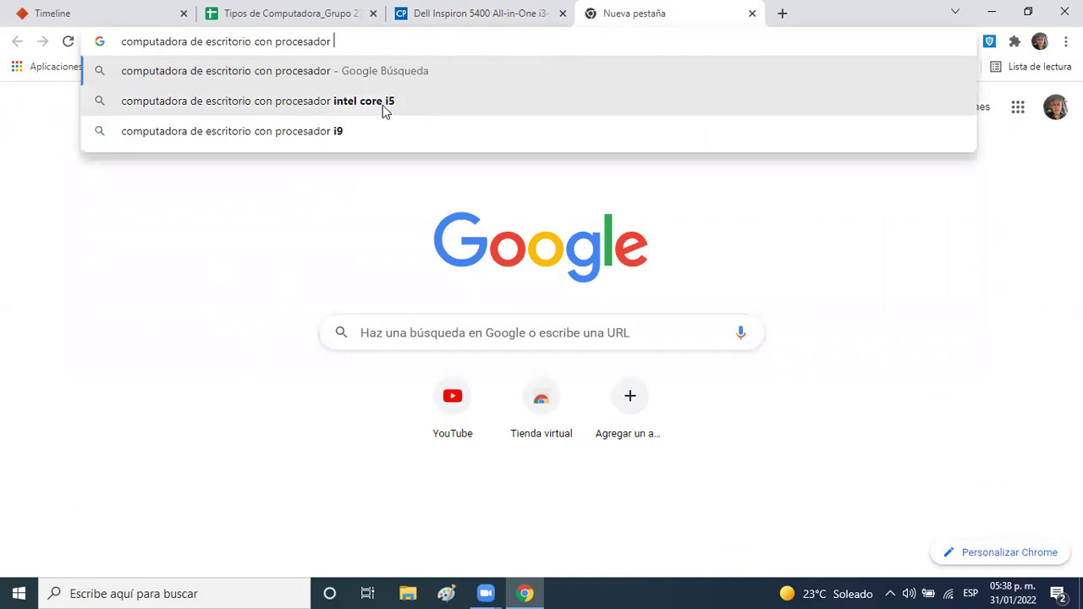
{"action": "key", "text": "Down"}
{"action": "key", "text": "Return"}
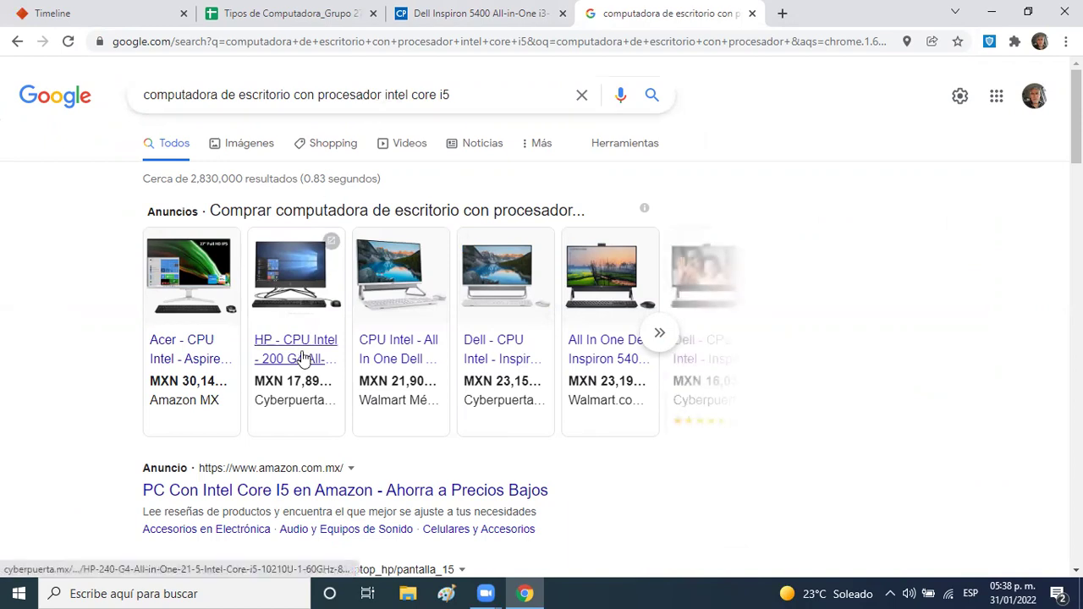
- Browse the advertised computers, open the HP 200 G4 All-in-One sold by Cyberpuerta and close the Dell Inspiron page
{"action": "mouse_move", "coordinate": [301, 354]}
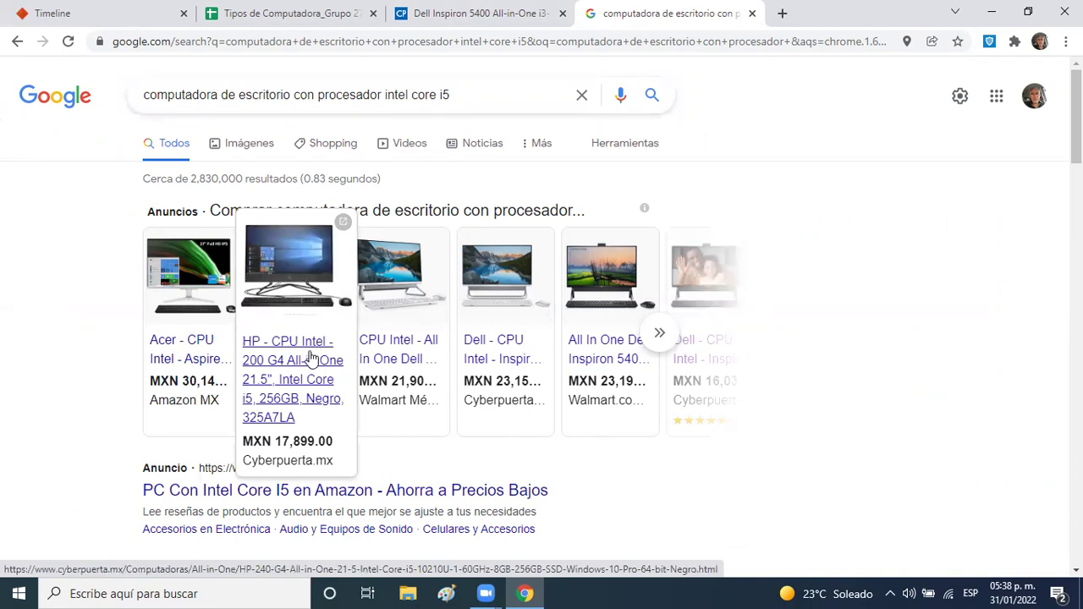
{"action": "left_click", "coordinate": [659, 333]}
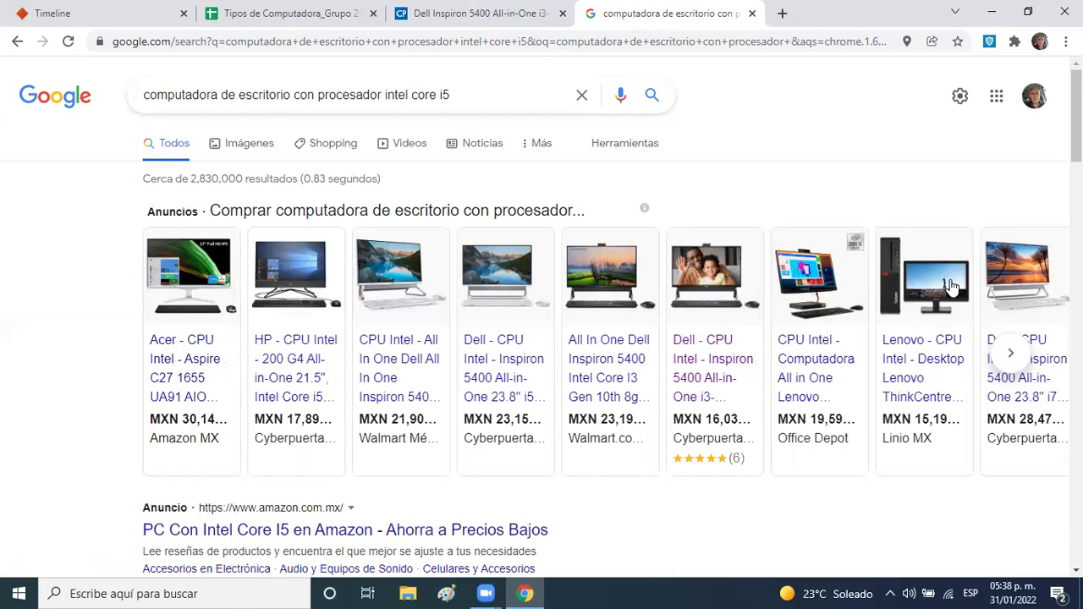
{"action": "left_click", "coordinate": [302, 378]}
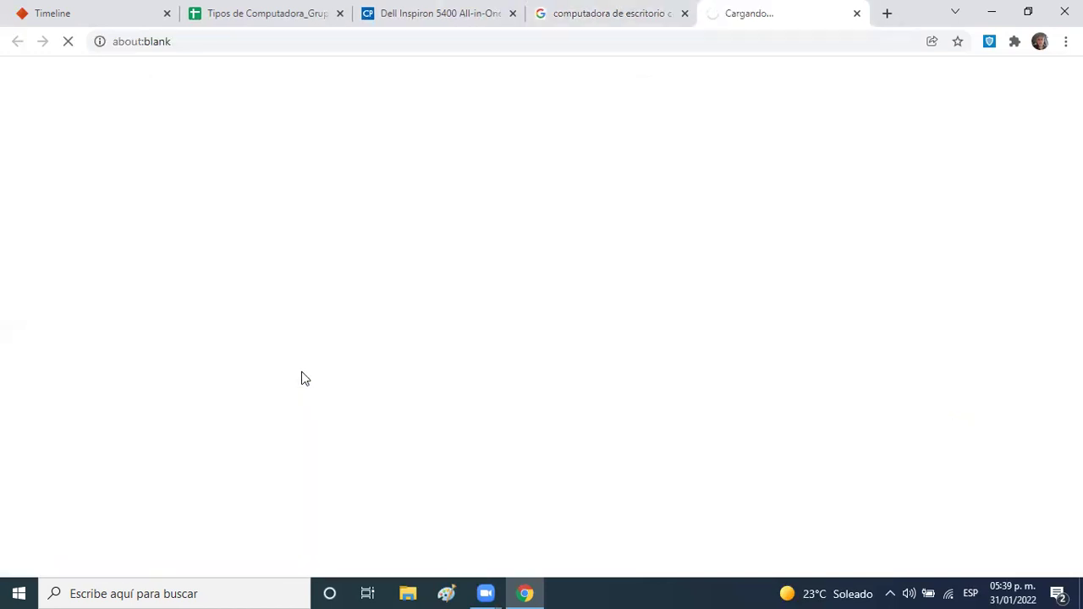
{"action": "left_click", "coordinate": [511, 13]}
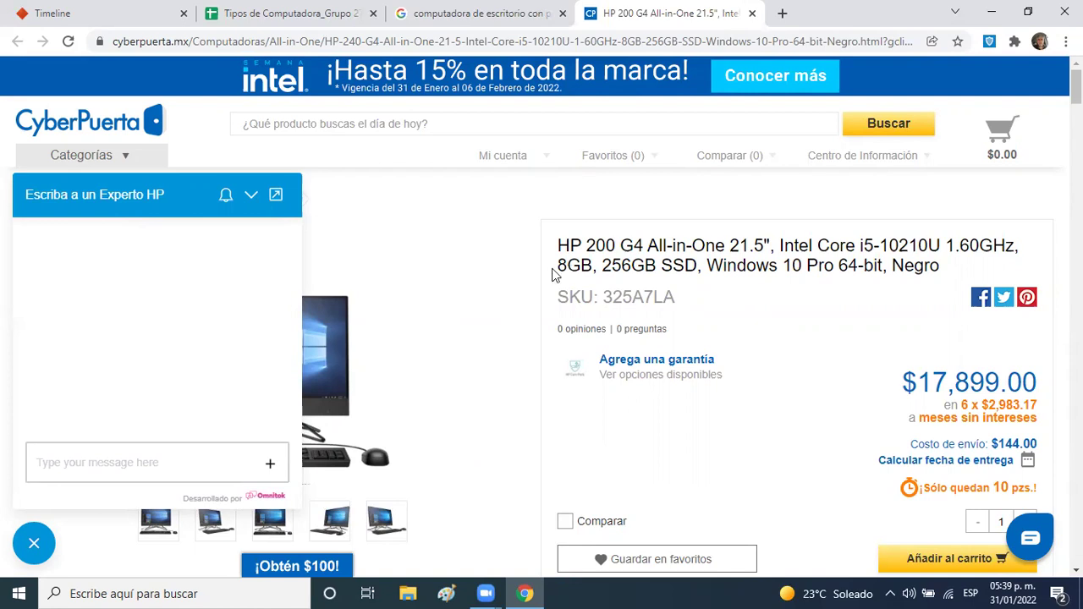
- Copy the product name "HP 200 G4 All-in-One 21.5"" and enter 2021 as the Year in row 2 of the timeline spreadsheet
{"action": "left_click_drag", "start_coordinate": [559, 245], "coordinate": [770, 241]}
{"action": "key", "text": "ctrl+c"}
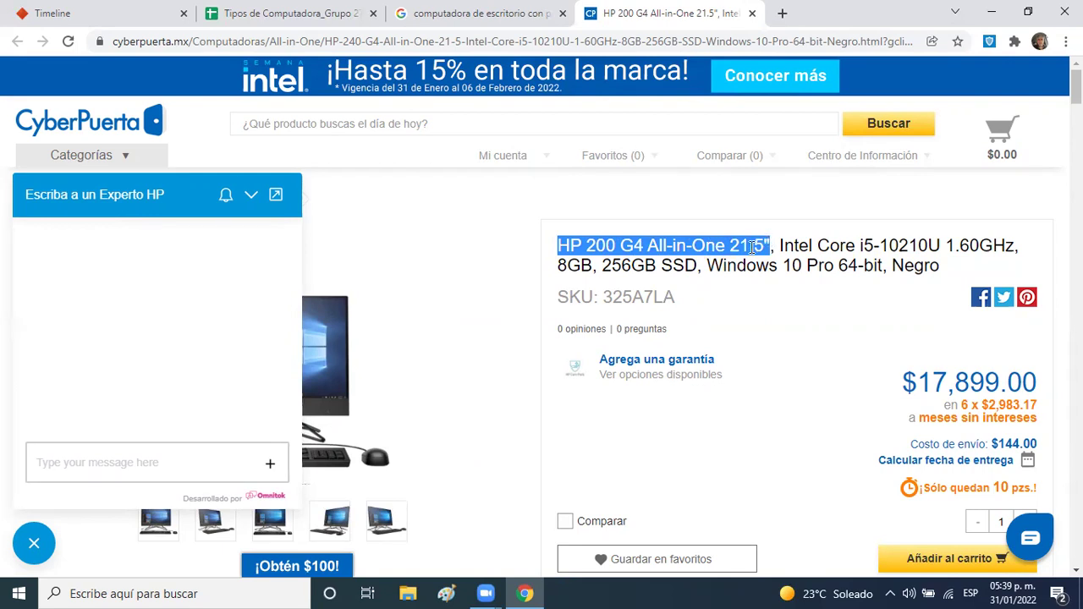
{"action": "left_click", "coordinate": [350, 14]}
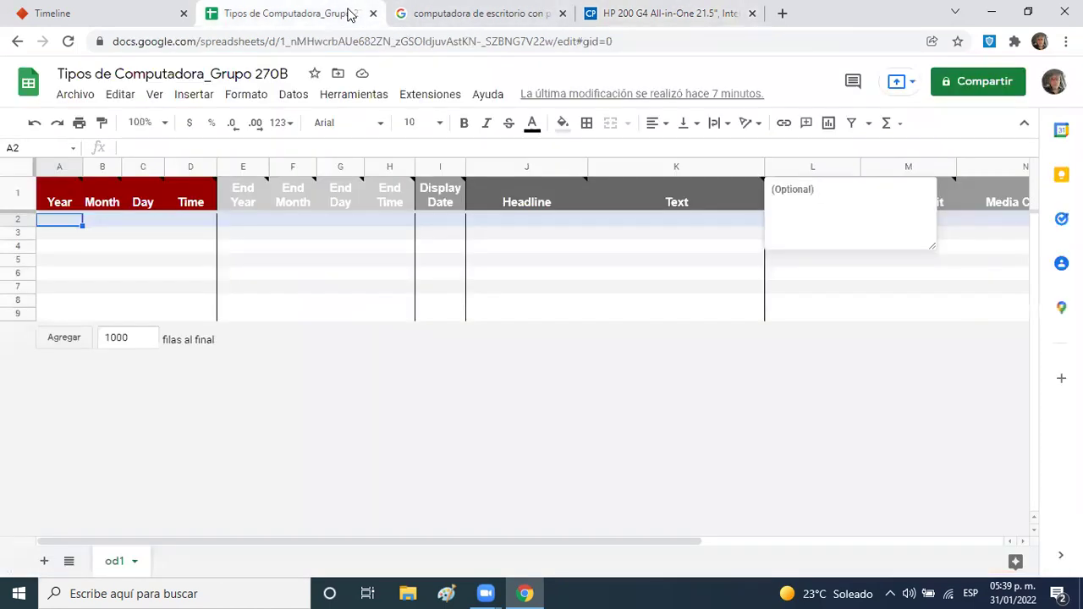
{"action": "type", "text": "20"}
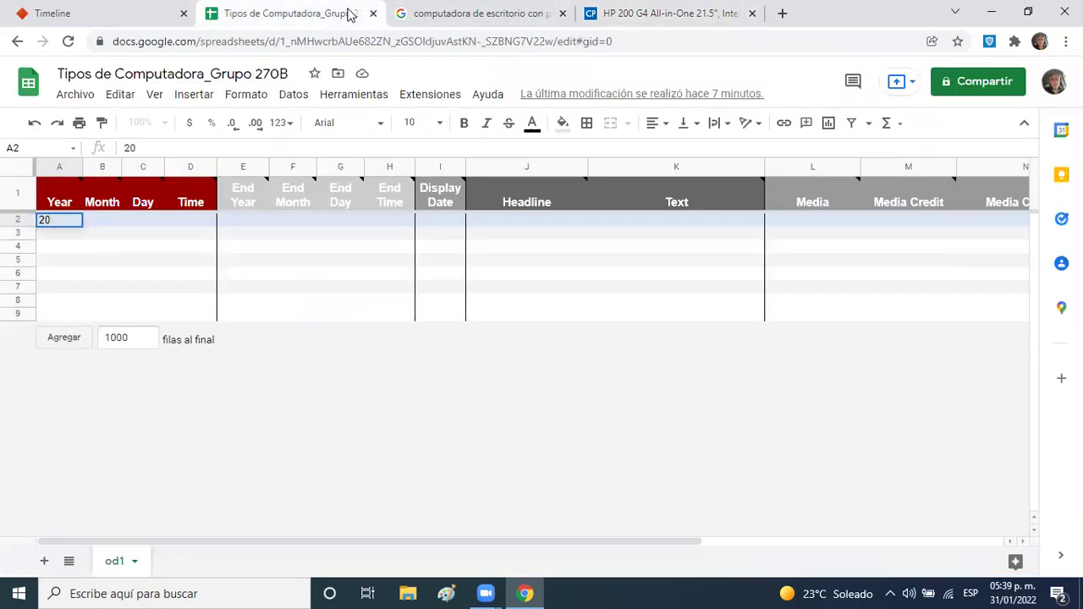
{"action": "type", "text": "21"}
{"action": "key", "text": "Tab"}
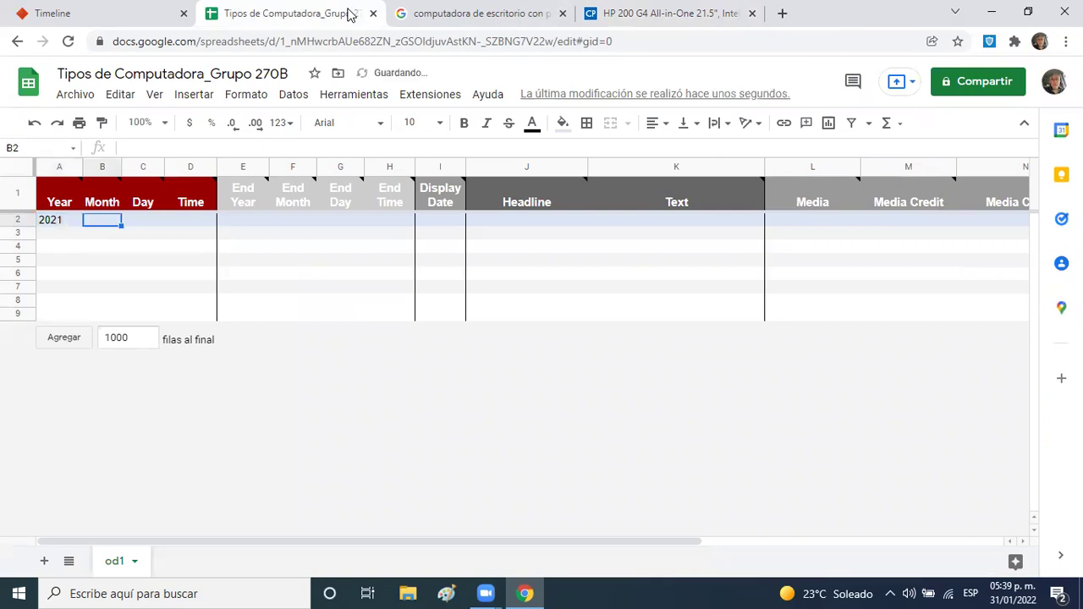
- Paste the copied name "HP 200 G4 All-in-One 21.5"" as the Headline of the 2021 row
{"action": "key", "text": "Tab"}
{"action": "key", "text": "Tab"}
{"action": "key", "text": "Tab"}
{"action": "key", "text": "Tab"}
{"action": "key", "text": "Tab"}
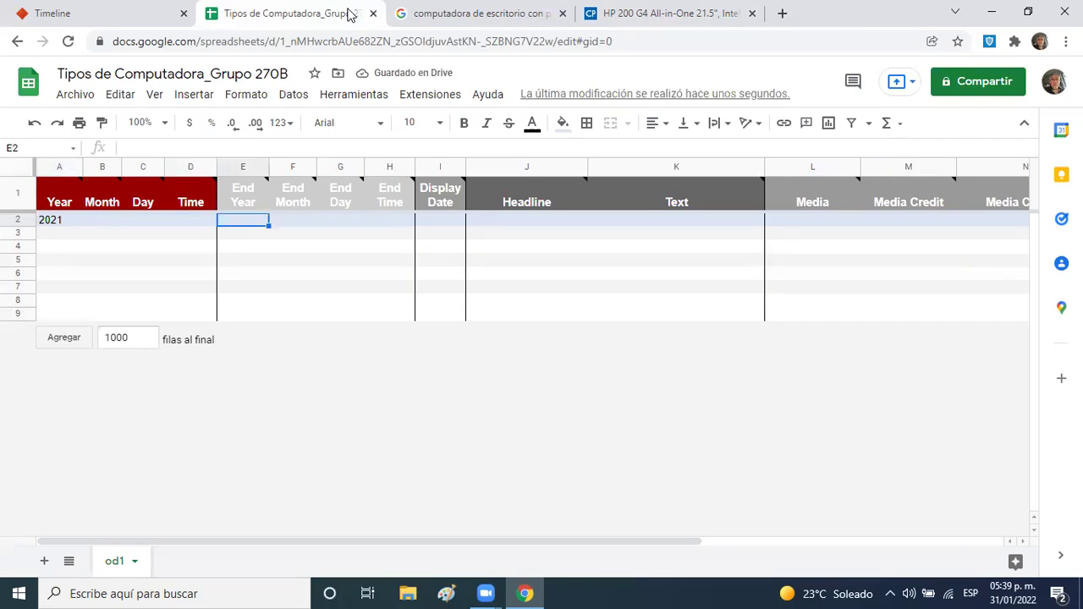
{"action": "key", "text": "Tab"}
{"action": "key", "text": "Tab"}
{"action": "key", "text": "Tab"}
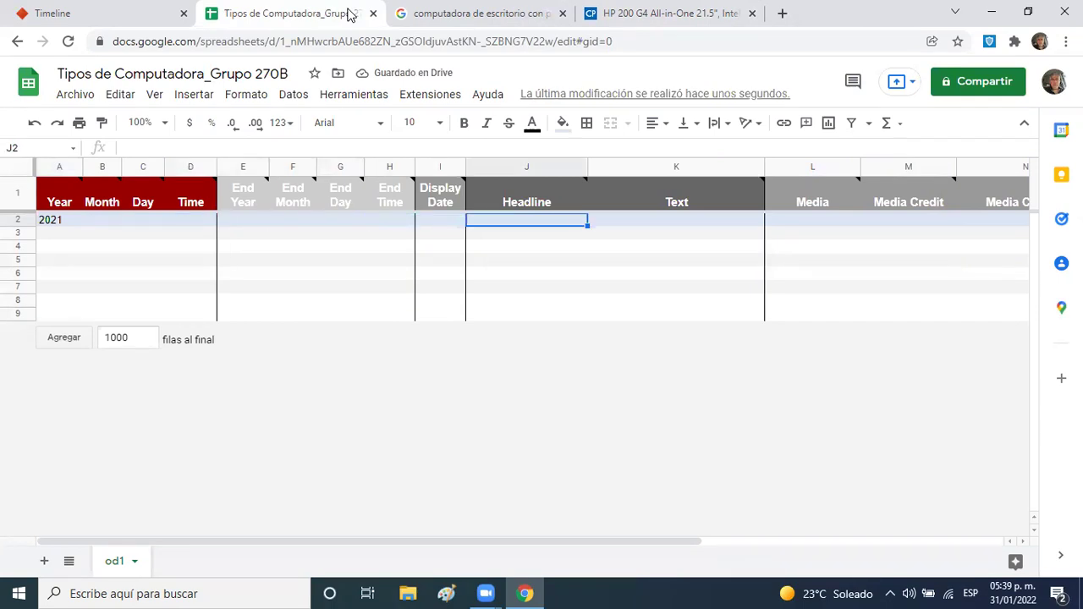
{"action": "key", "text": "ctrl+v"}
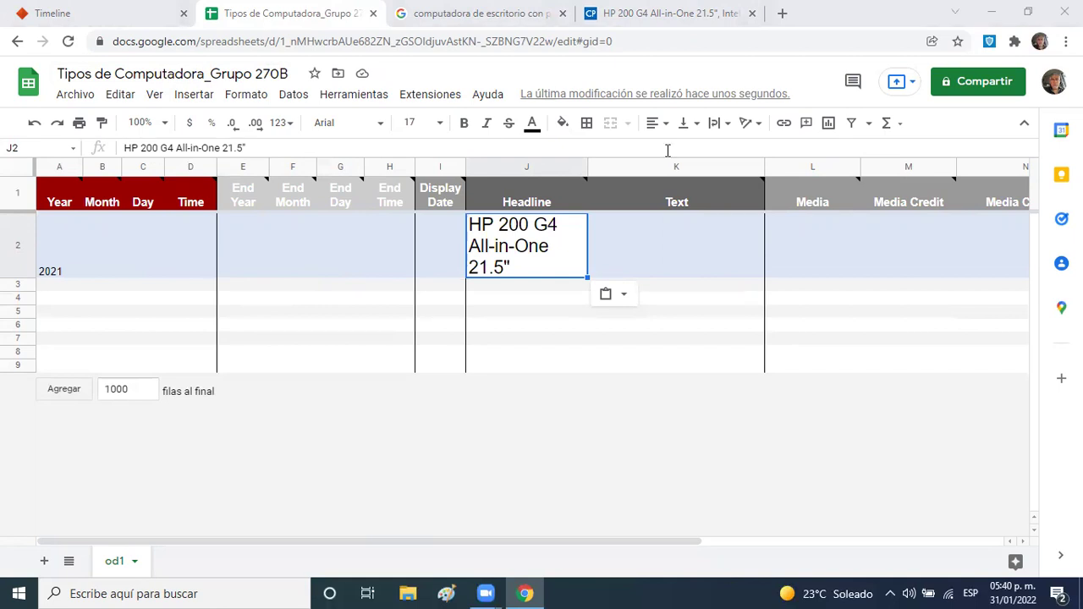
- Copy "Intel Core i5-10210U 1.60GHz, 8GB, 256GB SSD, Windows 10 Pro 64-bit, Negro" from the product title into the 2021 row's Text cell
{"action": "left_click", "coordinate": [668, 227]}
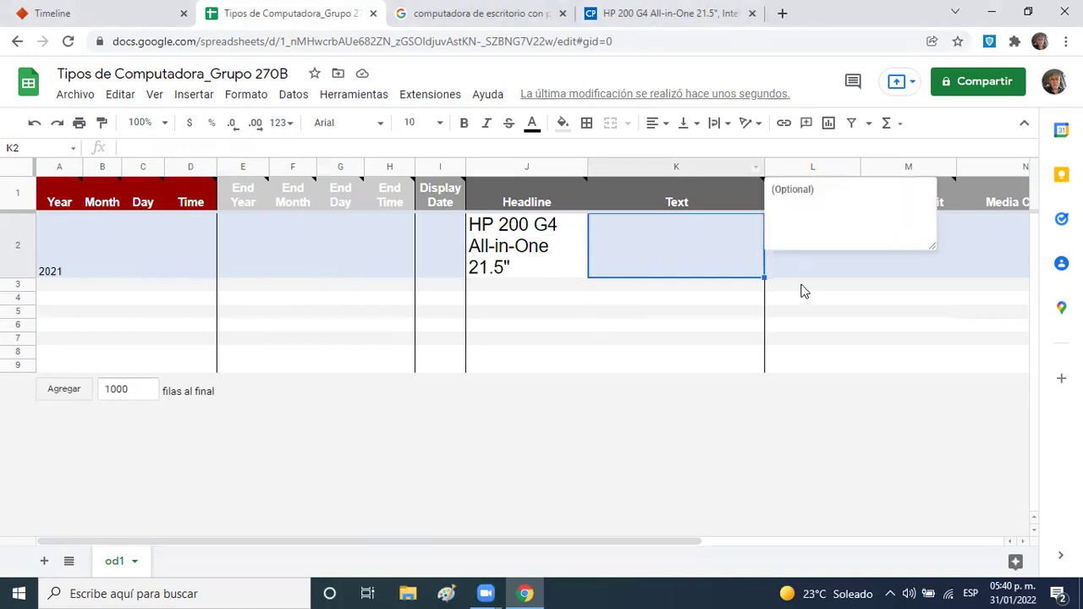
{"action": "left_click", "coordinate": [690, 15]}
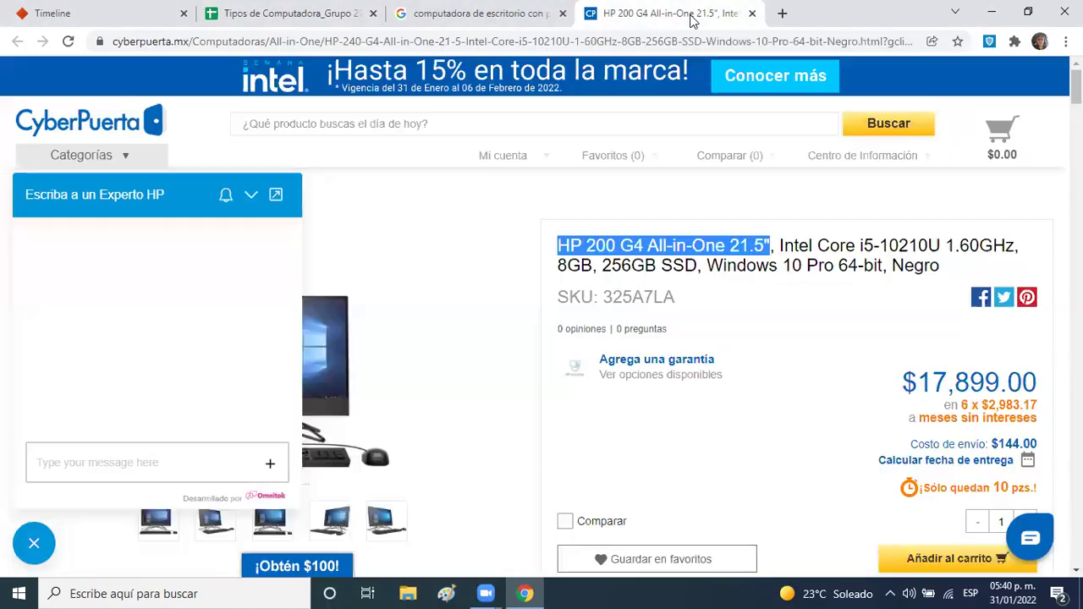
{"action": "left_click_drag", "start_coordinate": [779, 245], "coordinate": [825, 265]}
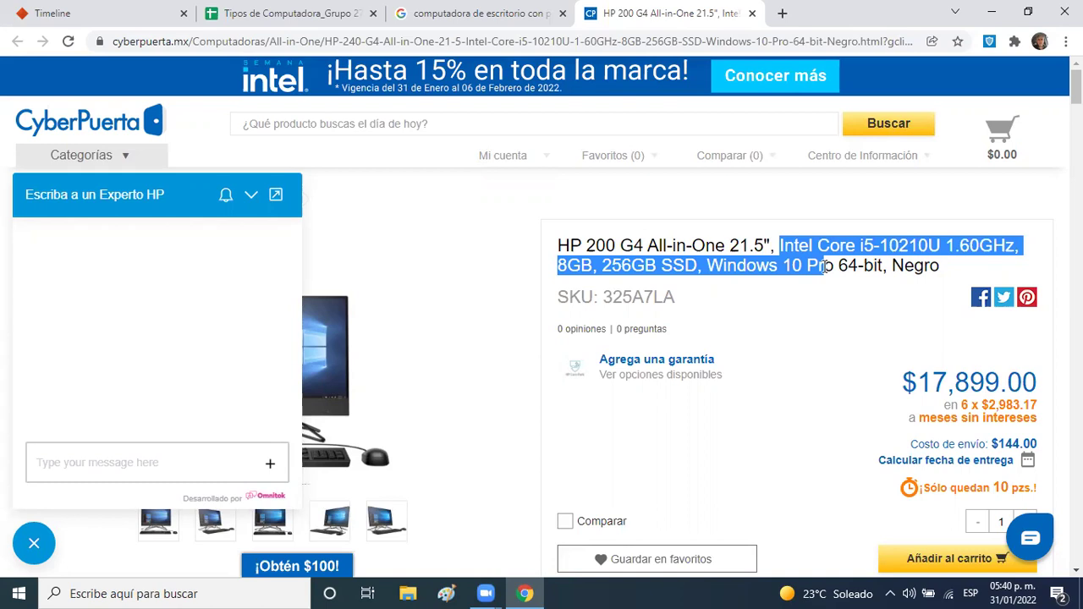
{"action": "left_click_drag", "start_coordinate": [822, 266], "coordinate": [956, 267]}
{"action": "key", "text": "ctrl+c"}
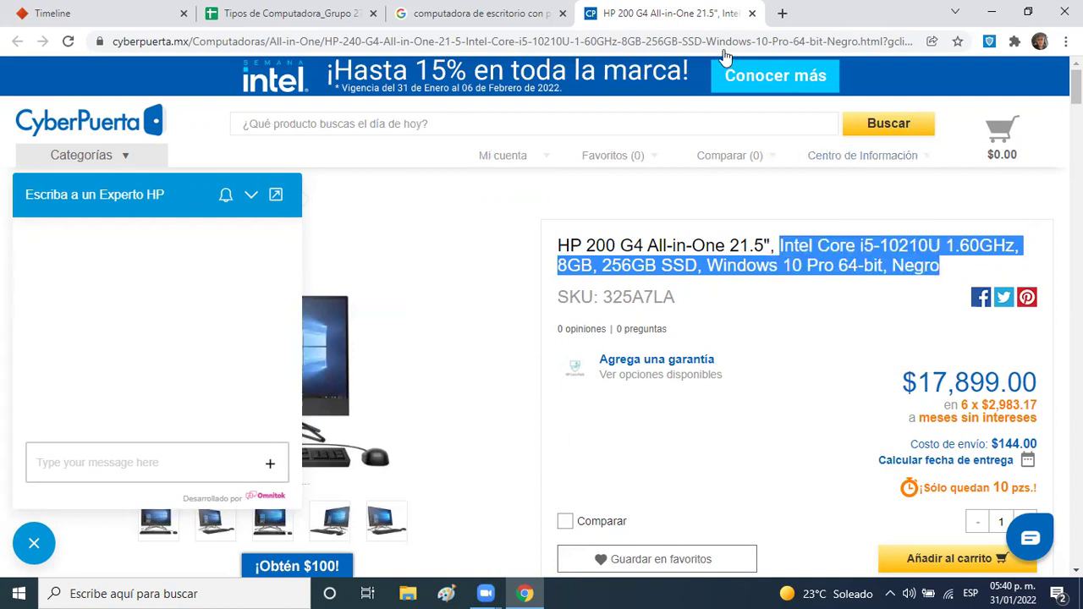
{"action": "left_click", "coordinate": [329, 15]}
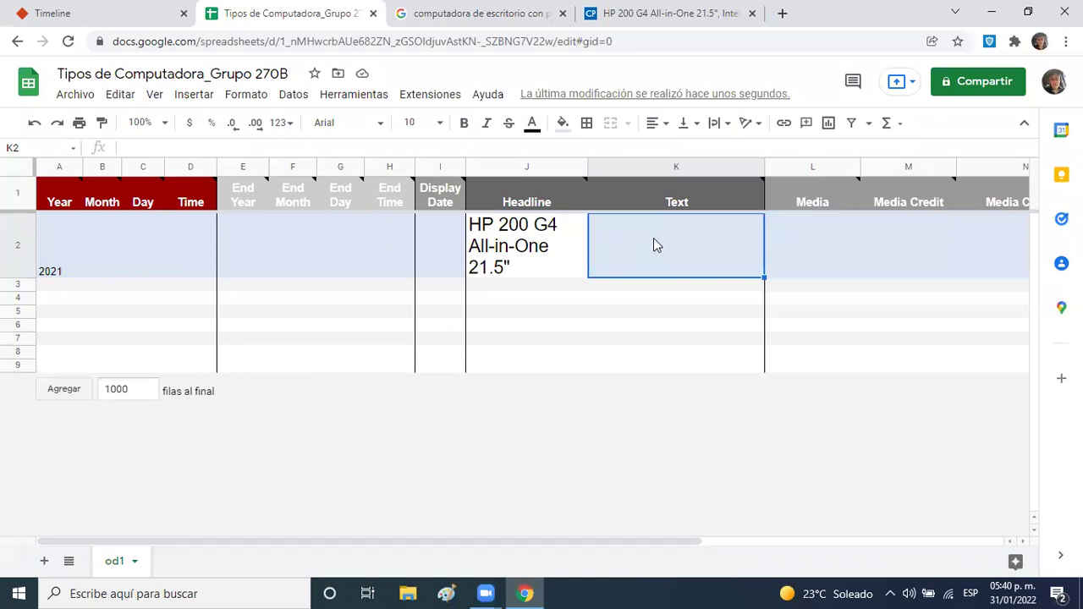
{"action": "key", "text": "ctrl+v"}
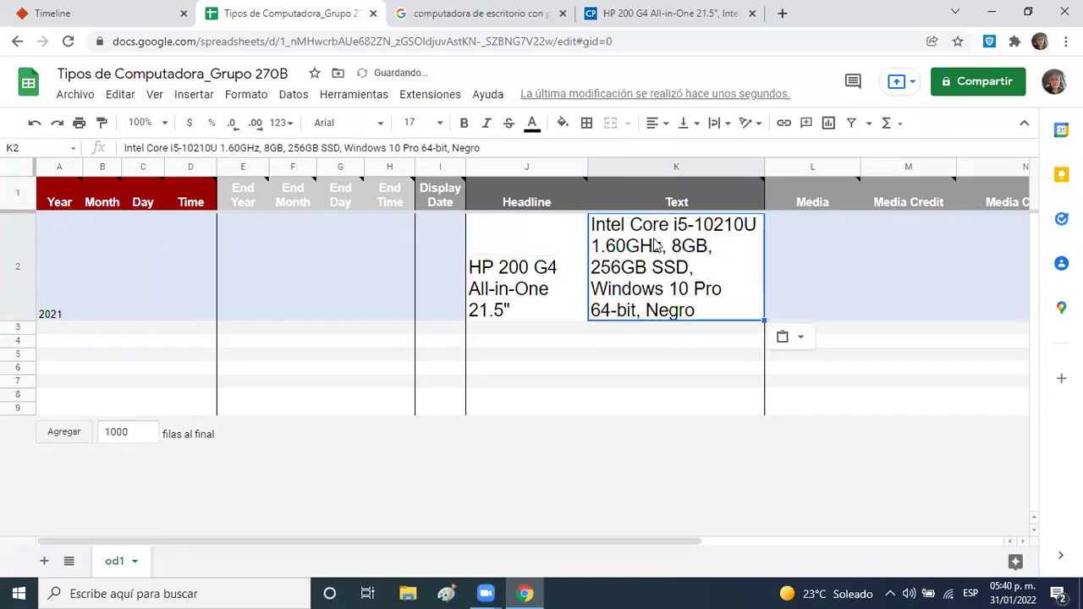
- Put the Cyberpuerta HP product page's web address, ending at "Negro.html?", into the Media Credit cell of the 2021 row
{"action": "left_click", "coordinate": [936, 254]}
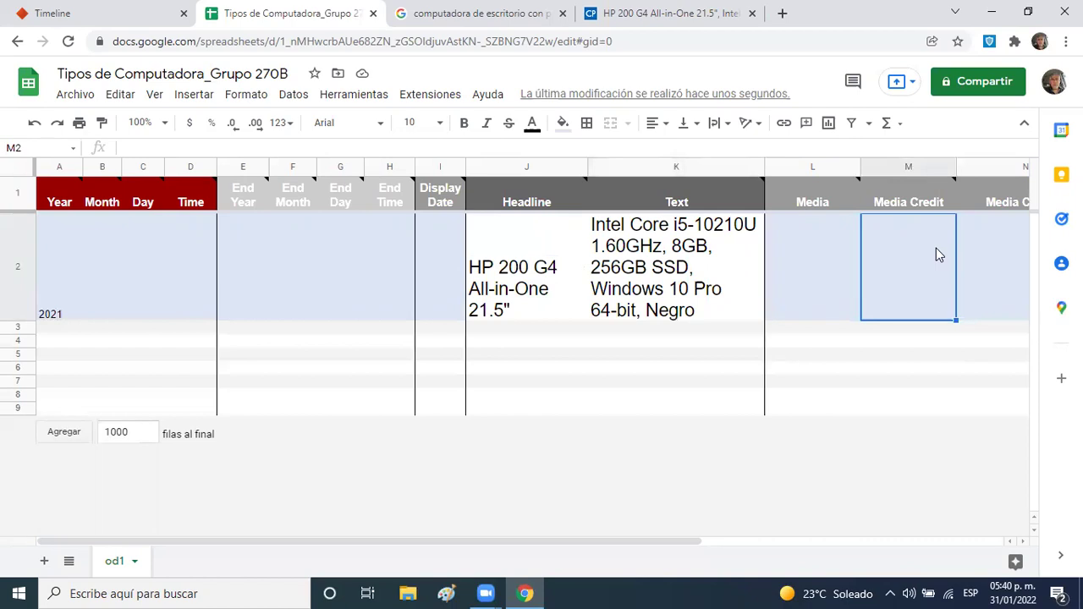
{"action": "left_click", "coordinate": [684, 13]}
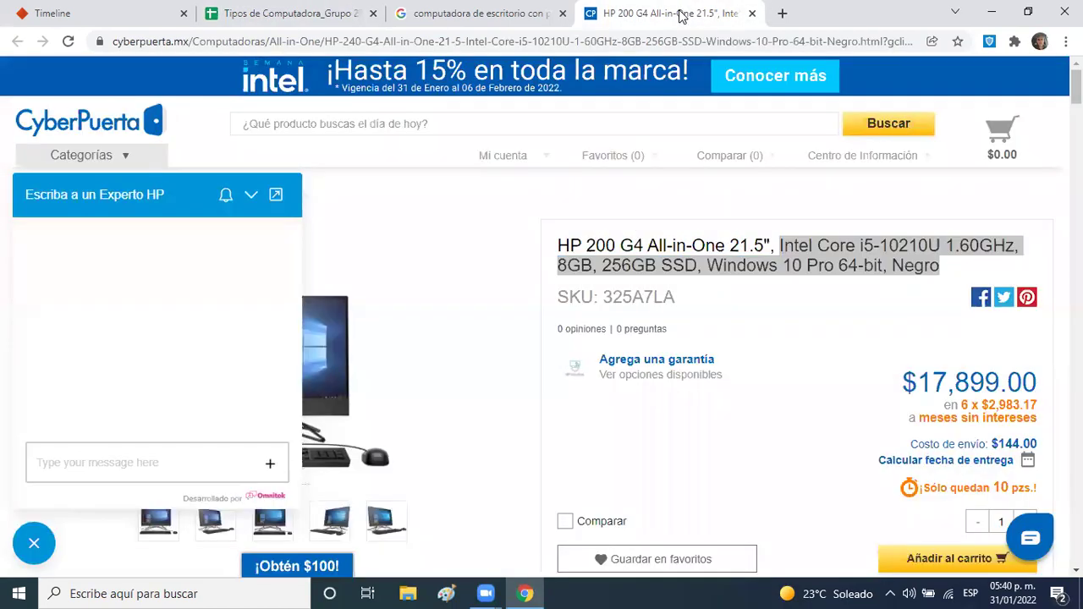
{"action": "left_click", "coordinate": [644, 41]}
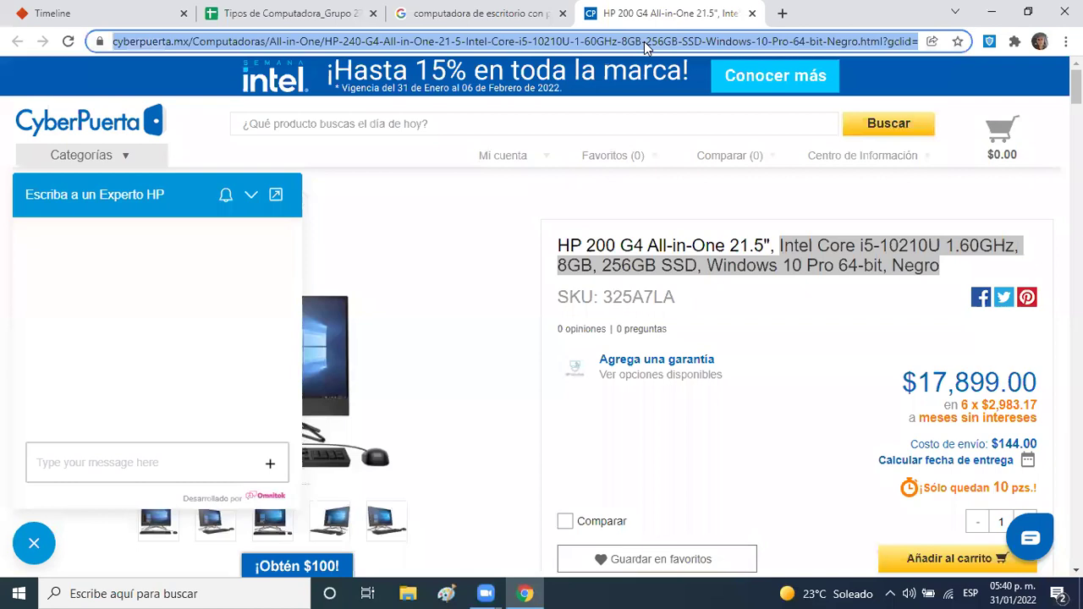
{"action": "left_click", "coordinate": [313, 13]}
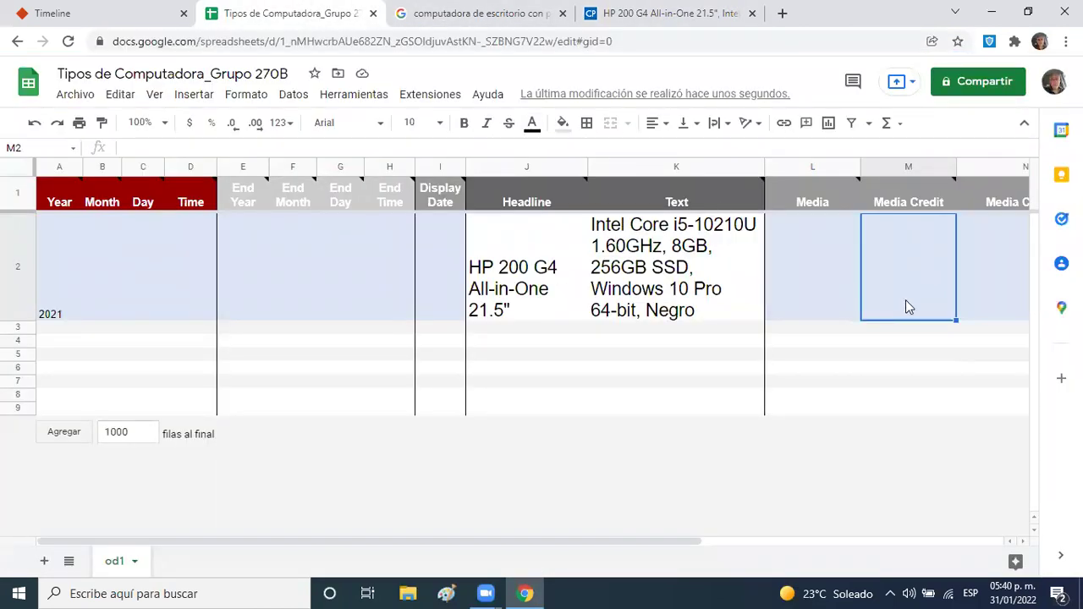
{"action": "type", "text": "https://www.cyberpuerta.mx/Computadoras/All-in-One/HP-200-G4-All-in-One-21-5-Intel-Core-i5-10210U-1-60GHz-8GB-256GB-SSD-Windows-10-Pro-64-bit-Negro.html?"}
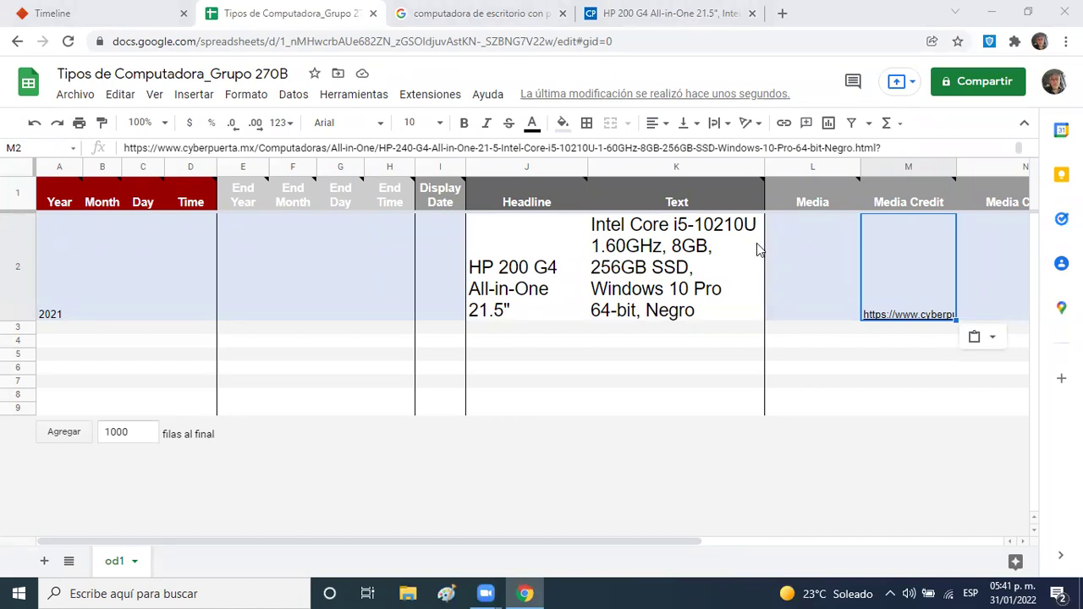
- Return to the Cyberpuerta HP product page and collapse the HP expert chat covering the product image
{"action": "left_click", "coordinate": [803, 251]}
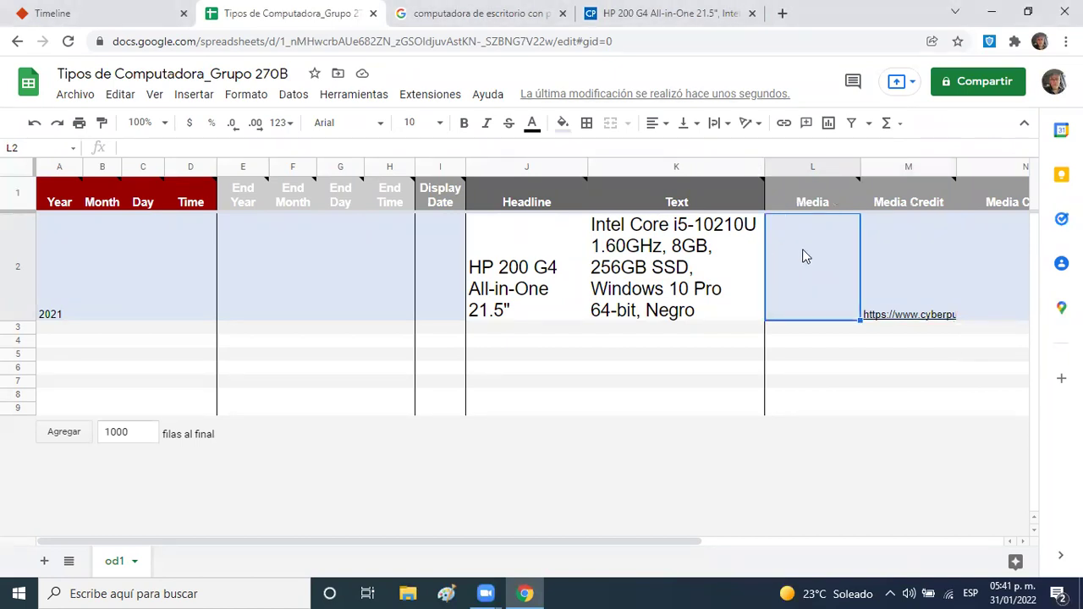
{"action": "left_click", "coordinate": [626, 15]}
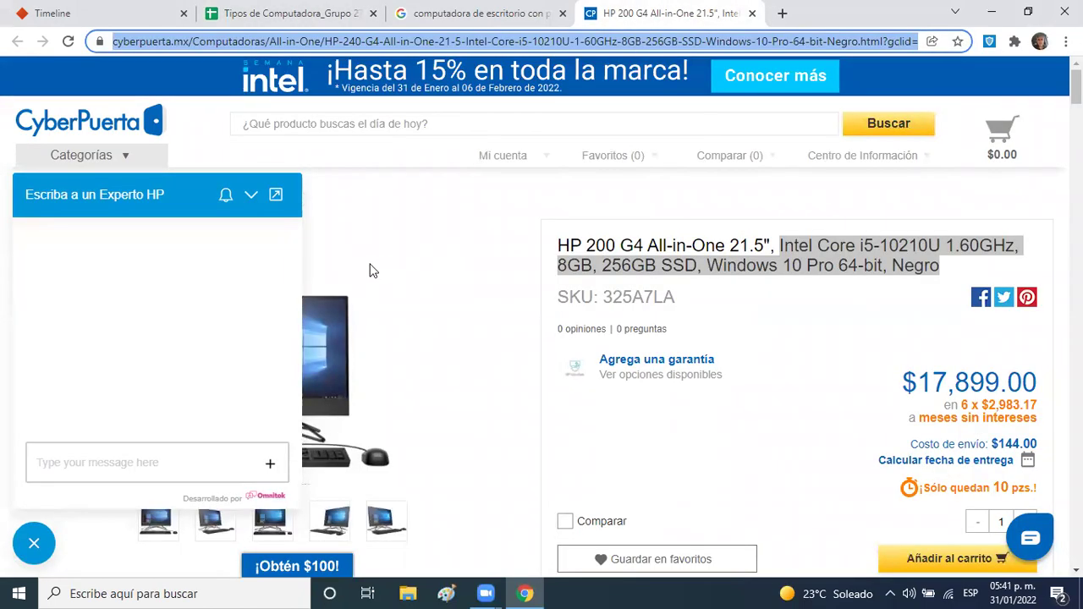
{"action": "left_click", "coordinate": [447, 225]}
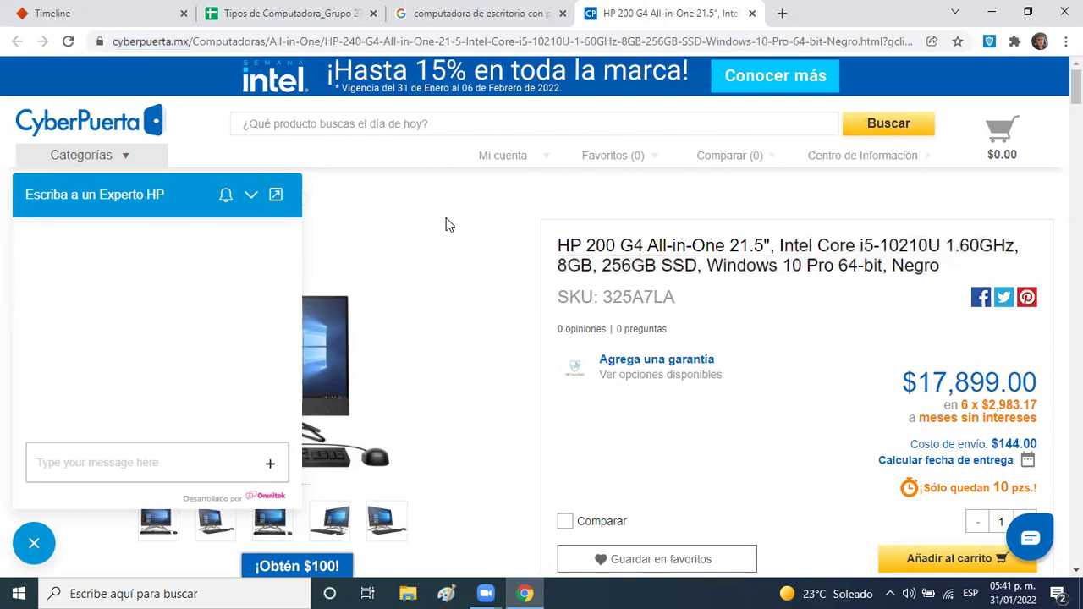
{"action": "left_click", "coordinate": [252, 197]}
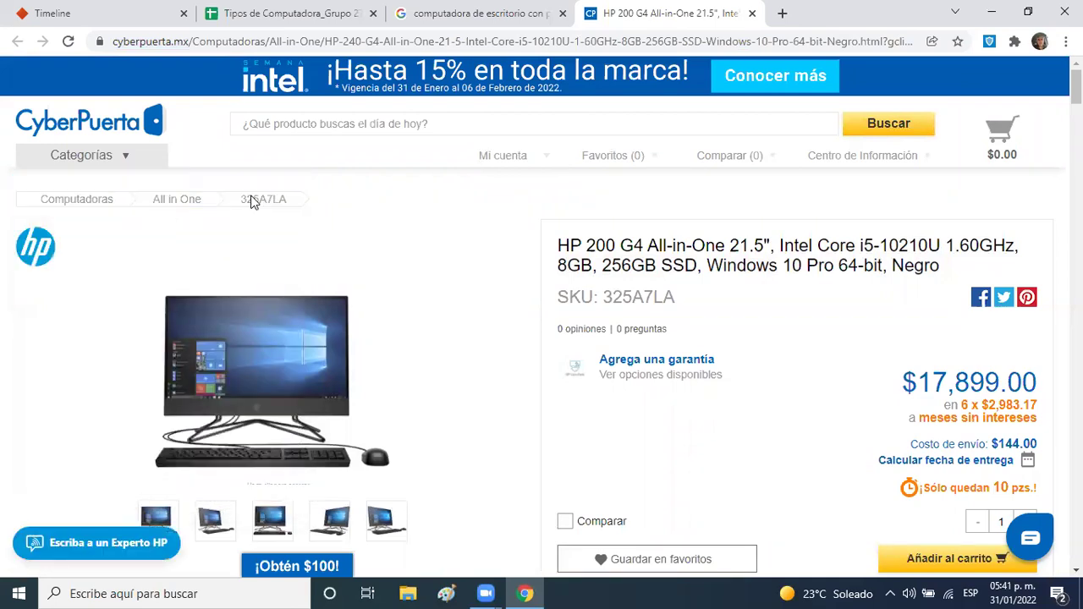
- Copy the image address of the enlarged HP product photo, CP-HP-325A7LA-1.png, into the 2021 row's Media cell
{"action": "right_click", "coordinate": [263, 363]}
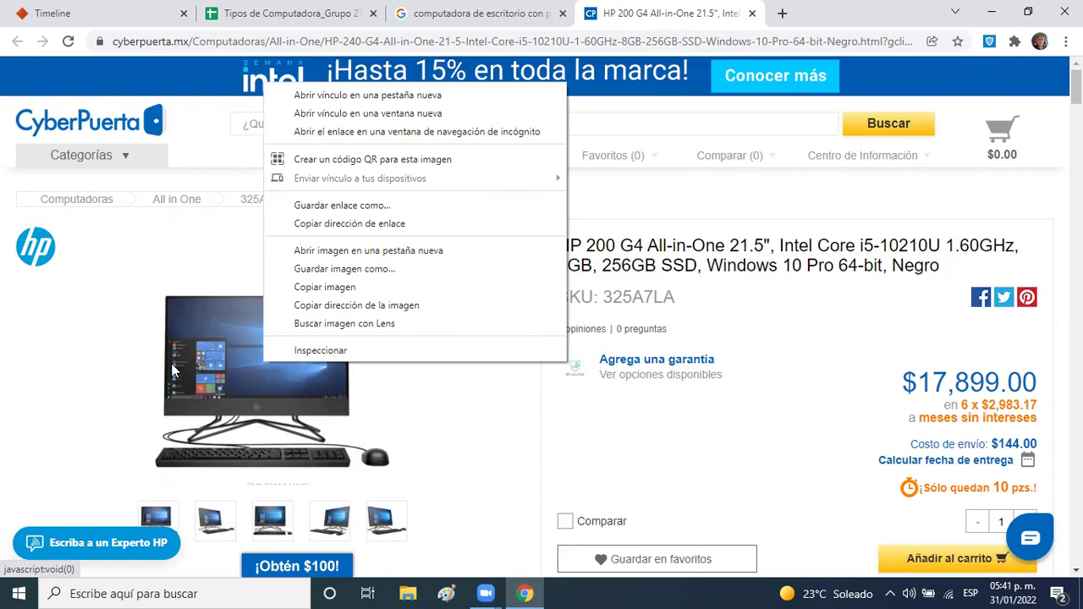
{"action": "left_click", "coordinate": [196, 350]}
{"action": "left_click", "coordinate": [217, 342]}
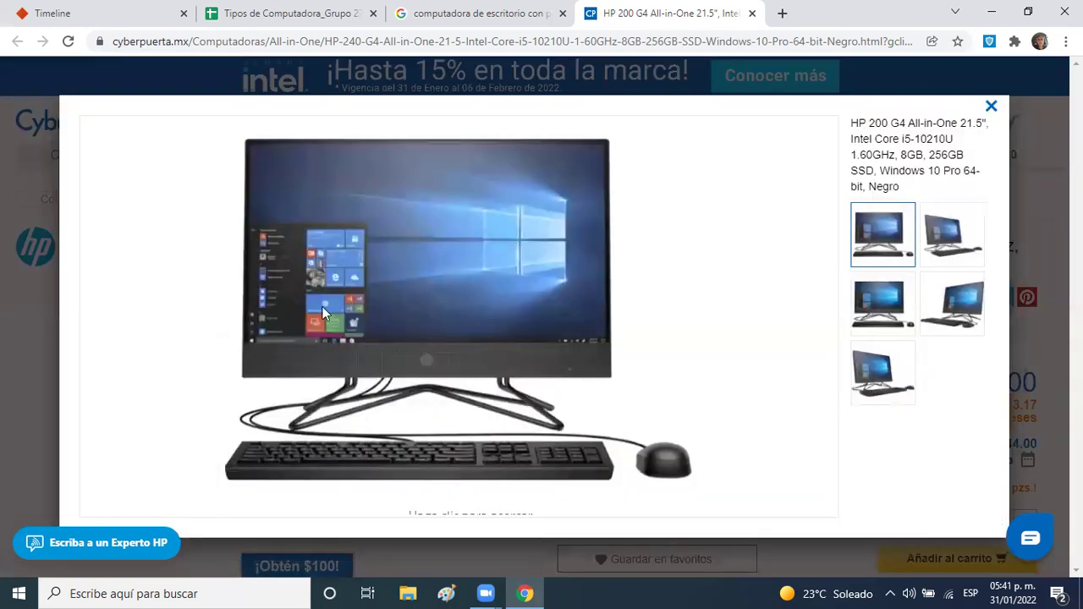
{"action": "right_click", "coordinate": [406, 259]}
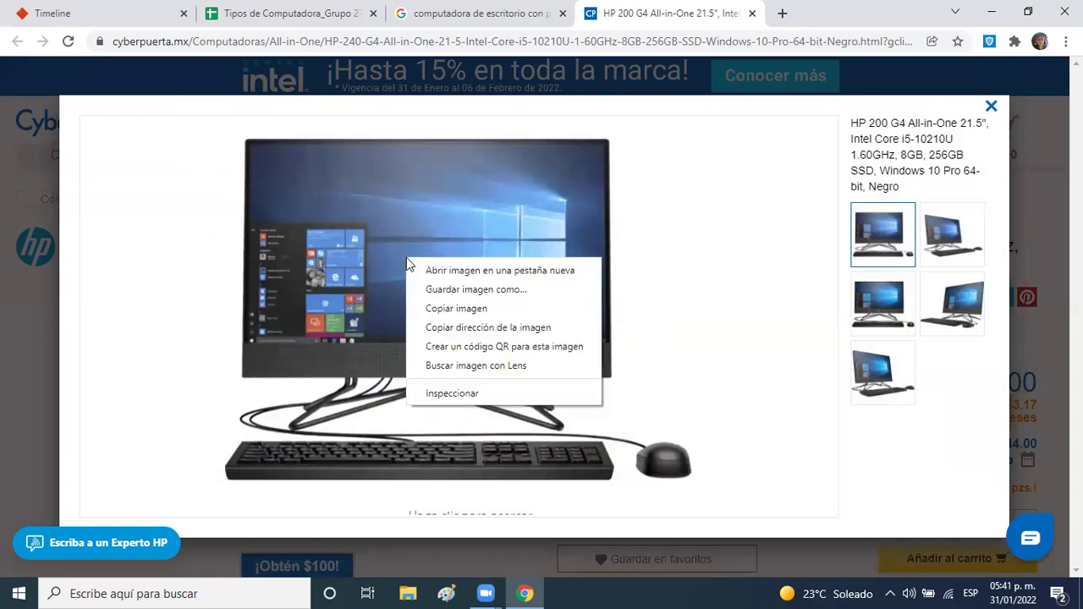
{"action": "left_click", "coordinate": [442, 330]}
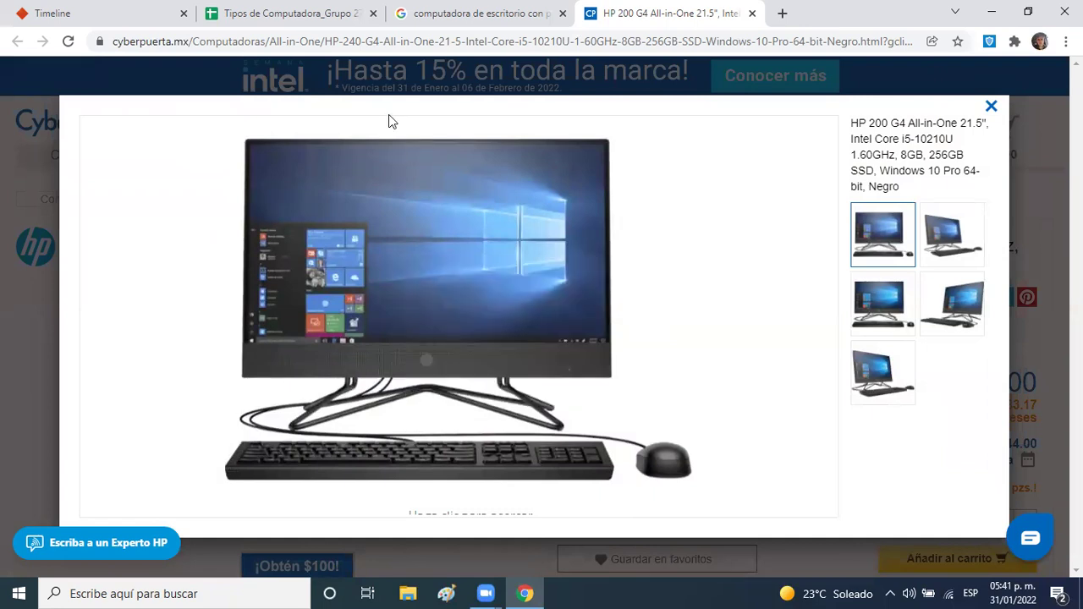
{"action": "left_click", "coordinate": [338, 13]}
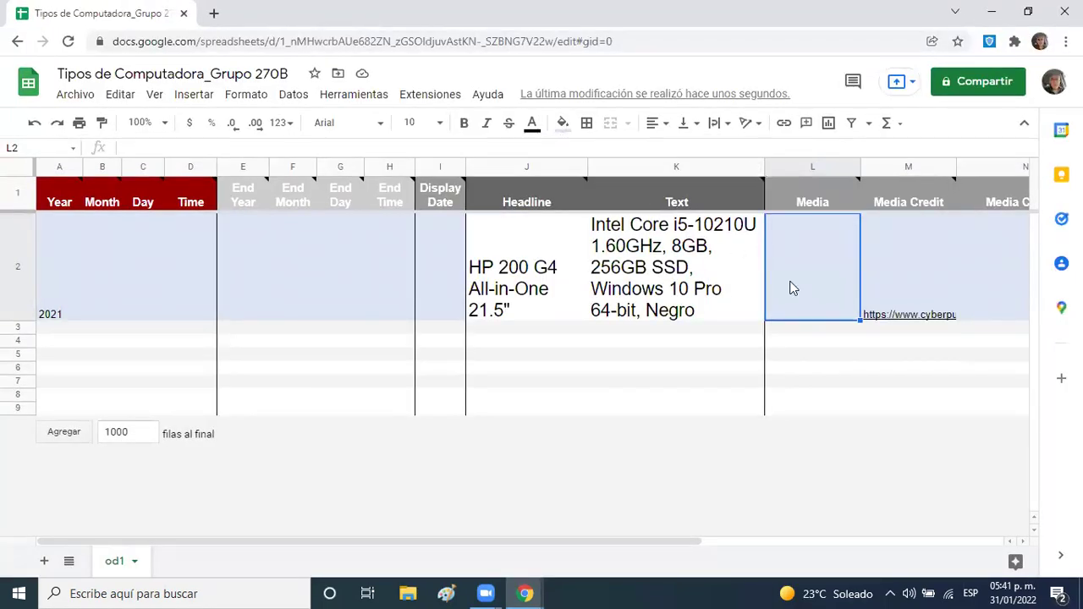
{"action": "type", "text": "https://www.cyberpuerta.mx/img/product/XL/CP-HP-325A7LA-1.png"}
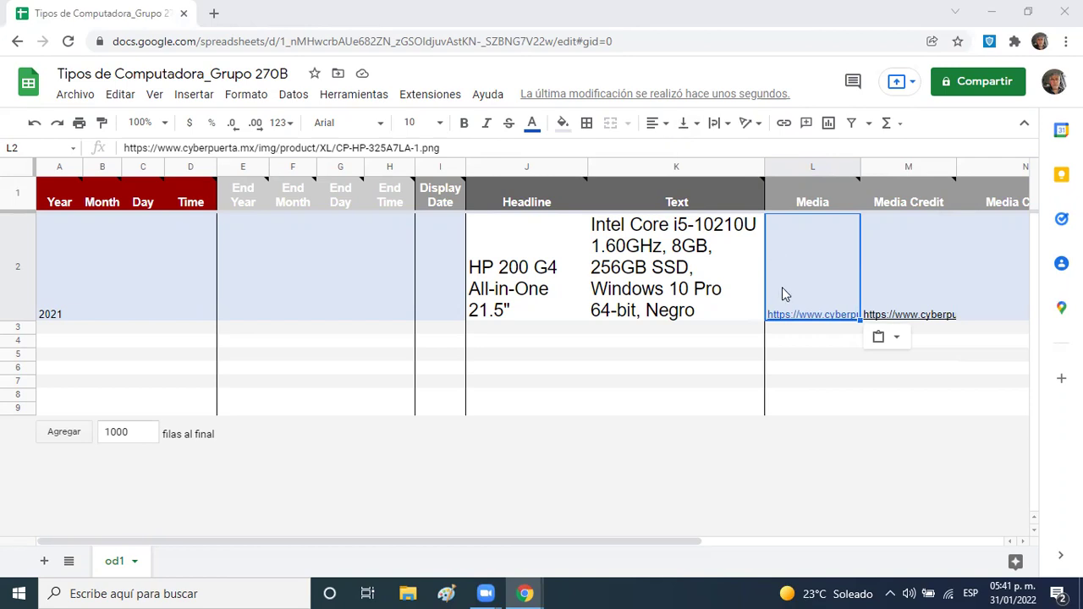
- Open the 2021 row's Media link to check the HP image, and return to the timeline spreadsheet
{"action": "mouse_move", "coordinate": [793, 317]}
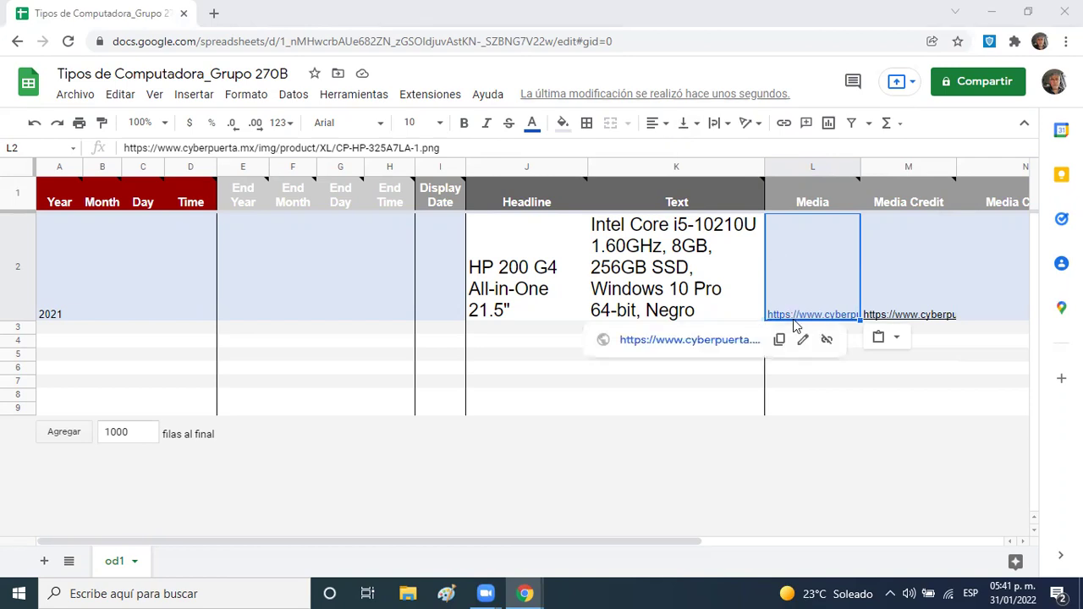
{"action": "left_click", "coordinate": [710, 340]}
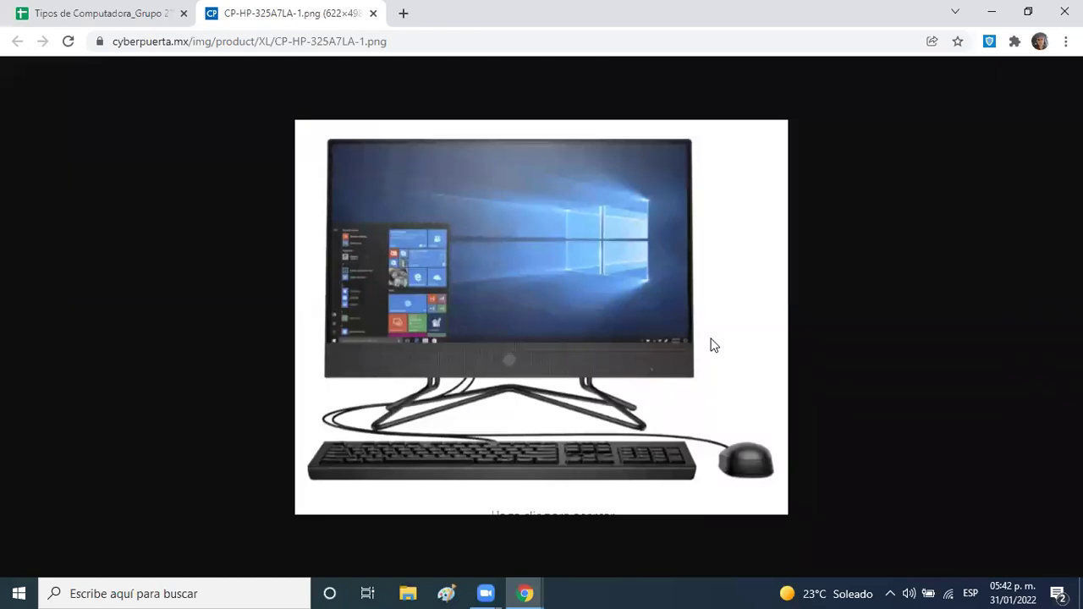
{"action": "left_click", "coordinate": [163, 19]}
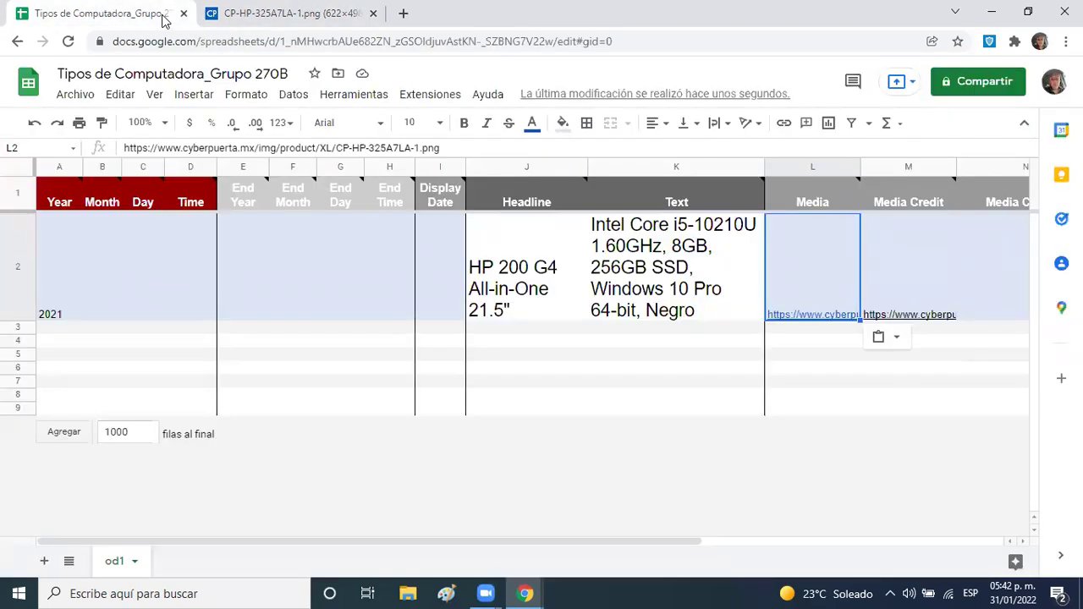
{"action": "left_click", "coordinate": [45, 332]}
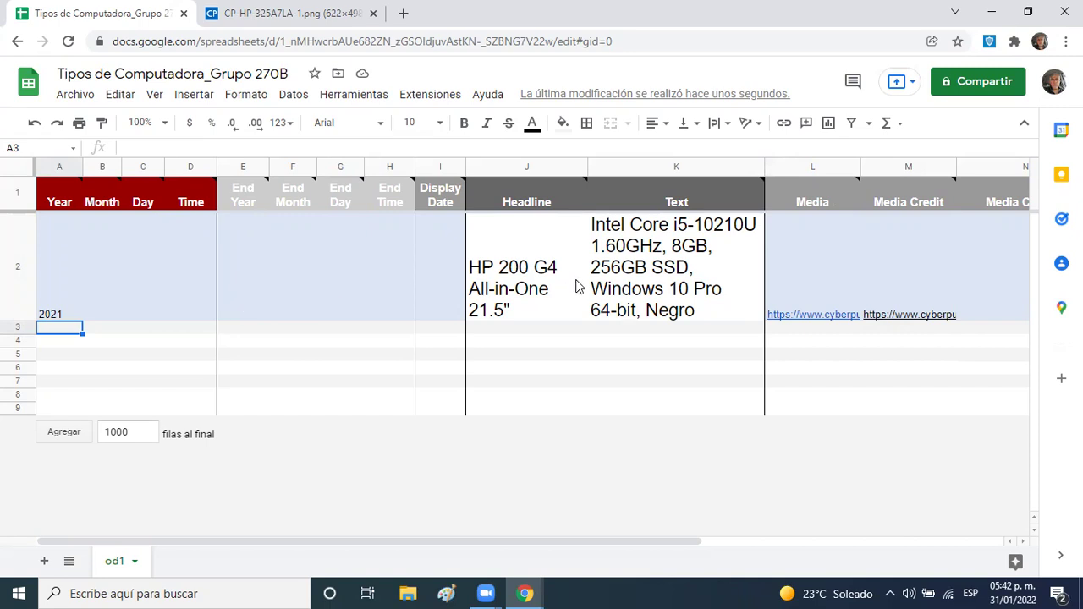
{"action": "left_click", "coordinate": [658, 258]}
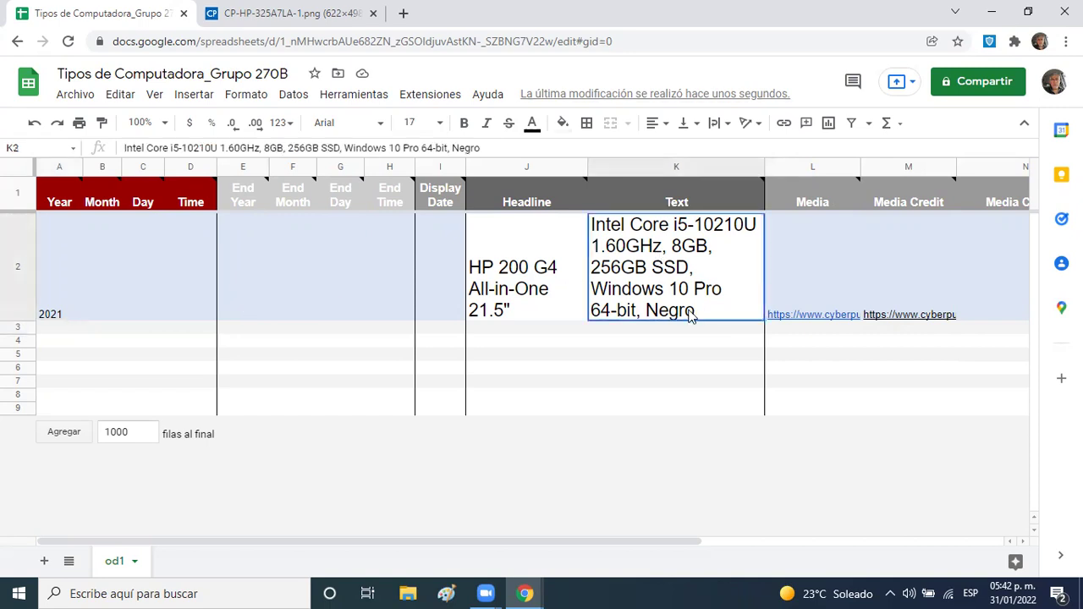
{"action": "triple_click", "coordinate": [595, 225]}
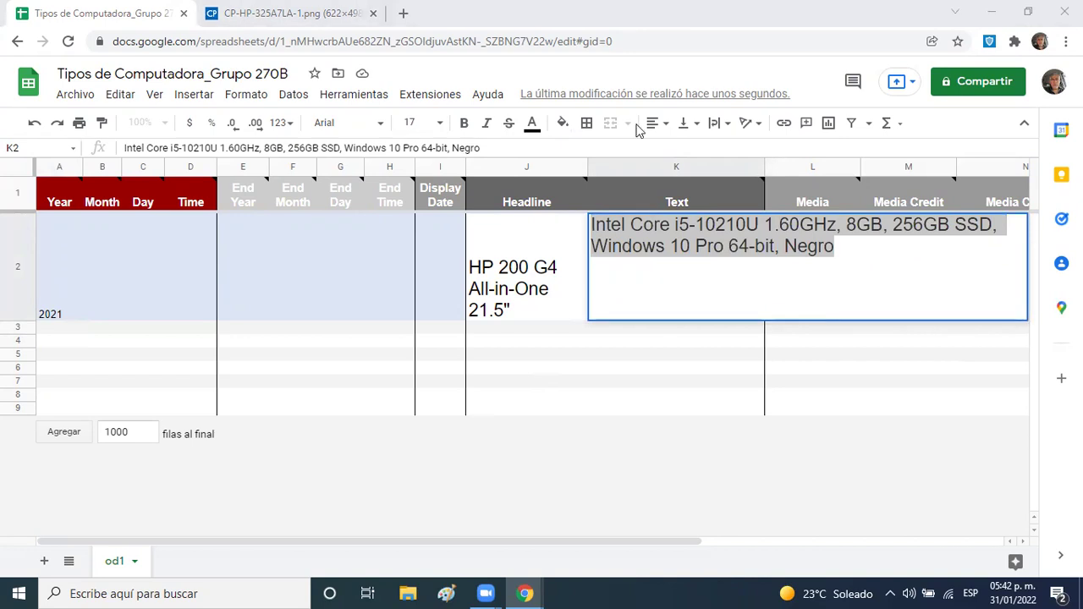
- Set the 2021 Year cell to font size 14 and make it bold
{"action": "left_click", "coordinate": [565, 279]}
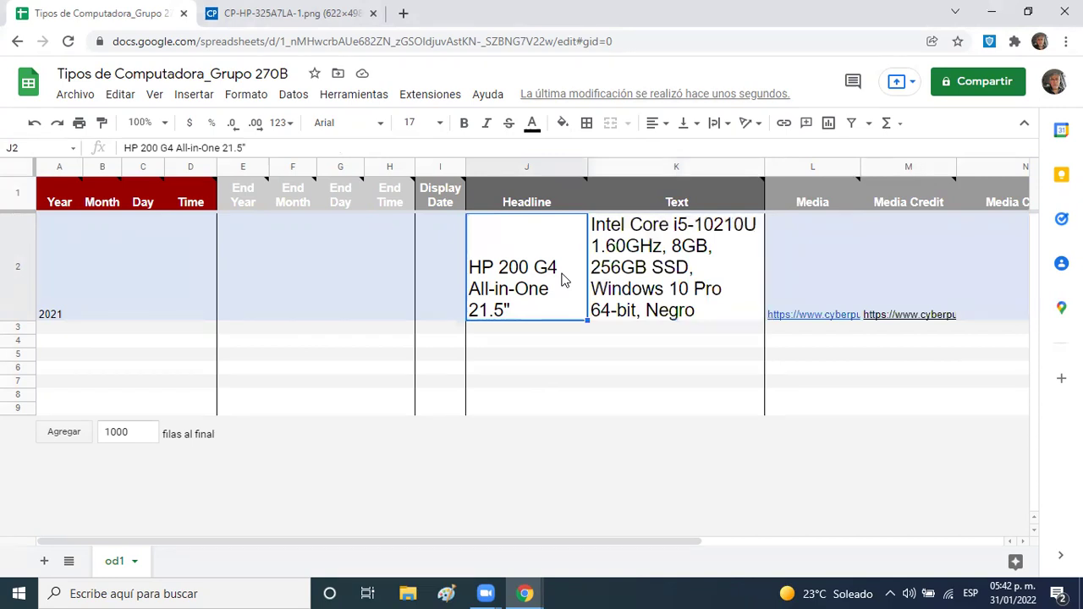
{"action": "key", "text": "Left"}
{"action": "key", "text": "Left"}
{"action": "key", "text": "Left"}
{"action": "key", "text": "Left"}
{"action": "key", "text": "Left"}
{"action": "key", "text": "Left"}
{"action": "key", "text": "Left"}
{"action": "key", "text": "Left"}
{"action": "key", "text": "Left"}
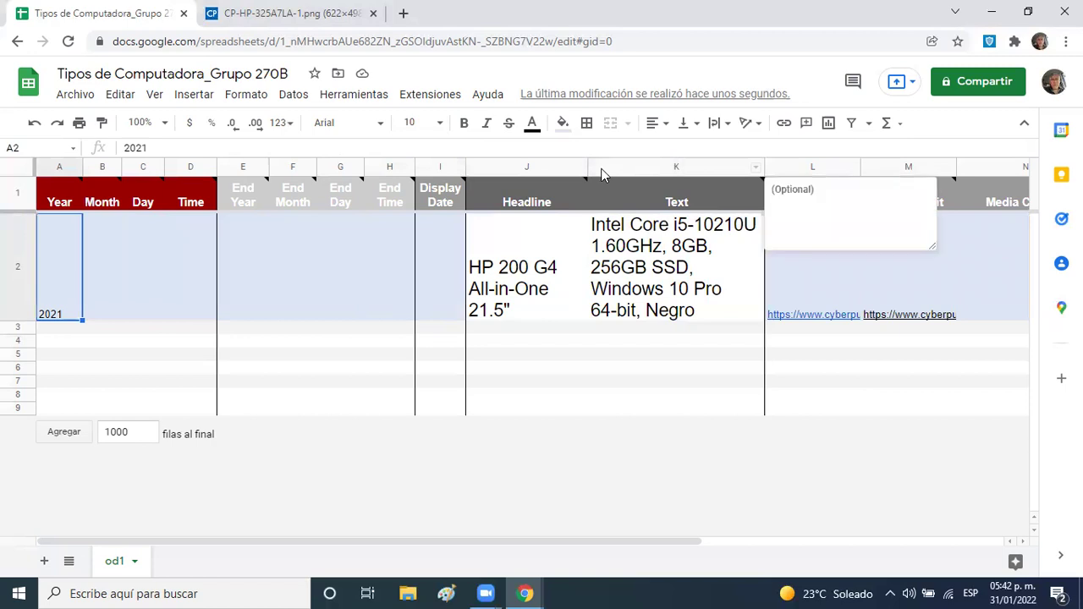
{"action": "left_click", "coordinate": [440, 125]}
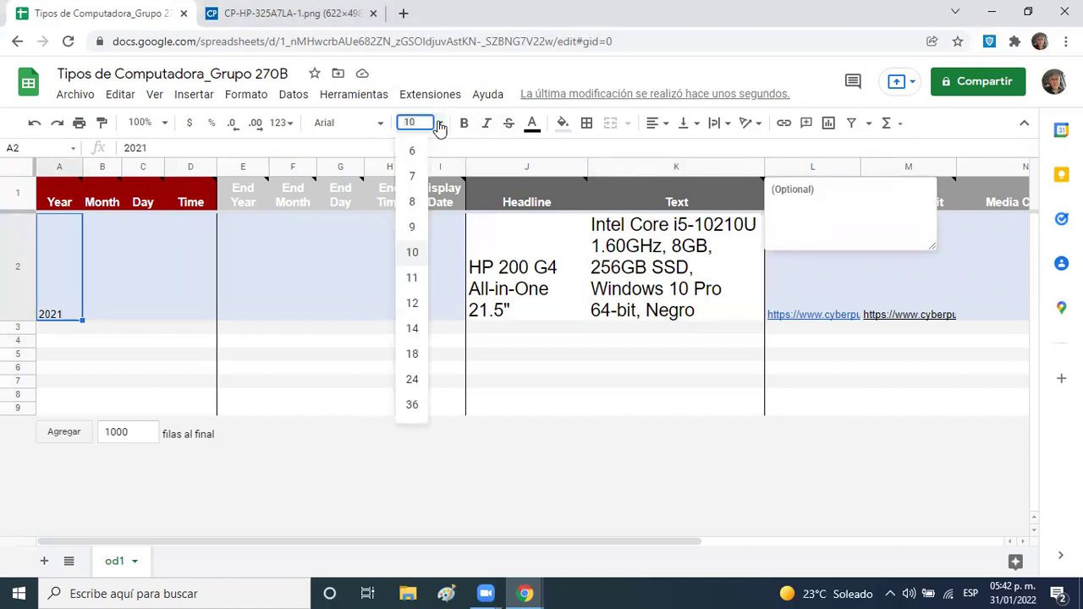
{"action": "left_click", "coordinate": [412, 335]}
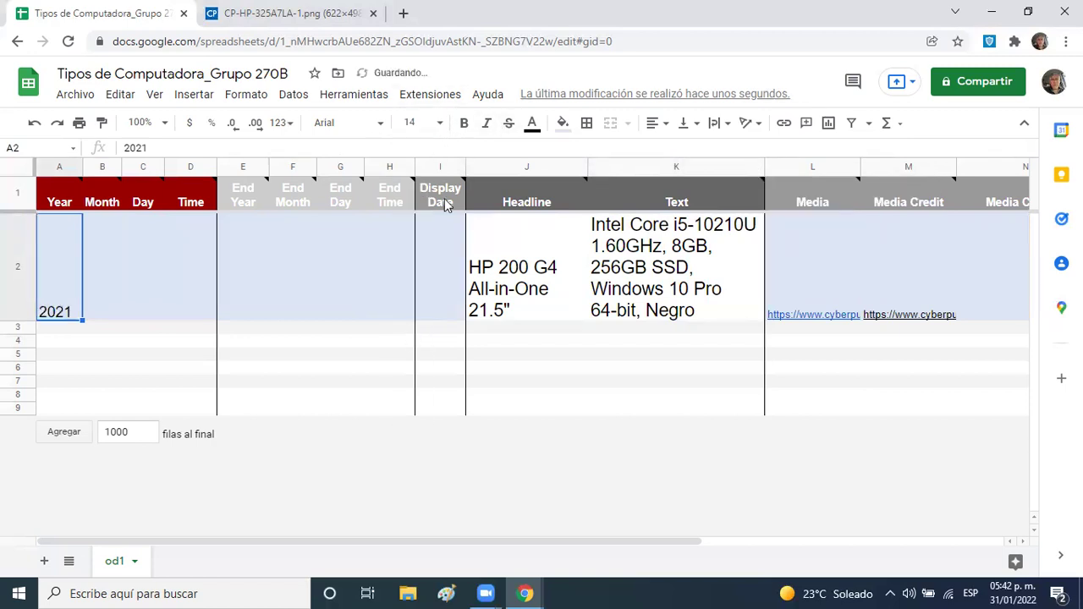
{"action": "left_click", "coordinate": [466, 125]}
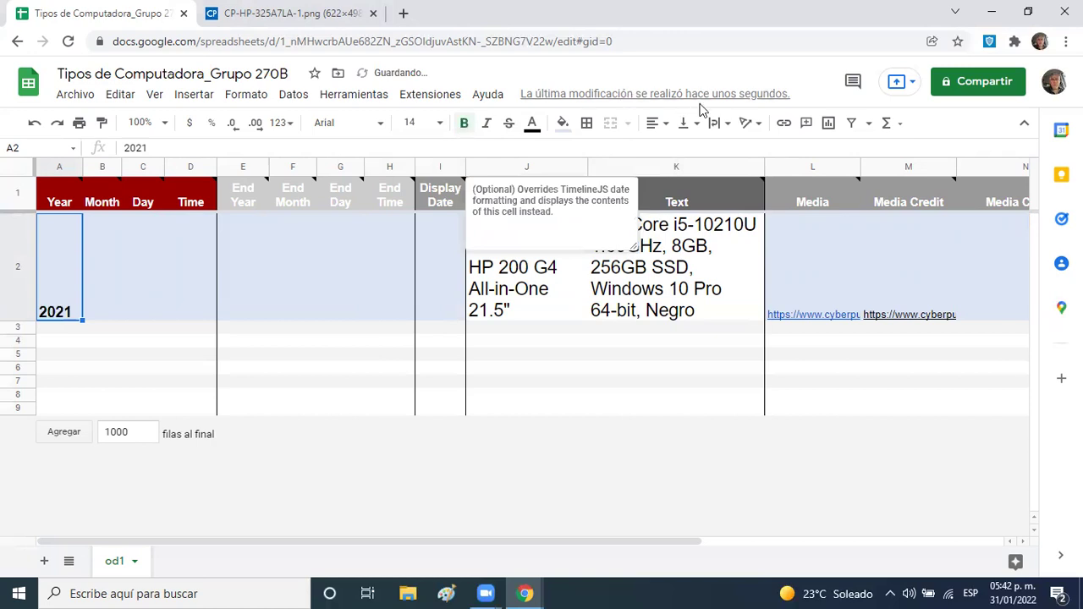
- Center the 2021 Year cell's content vertically and horizontally
{"action": "left_click", "coordinate": [689, 129]}
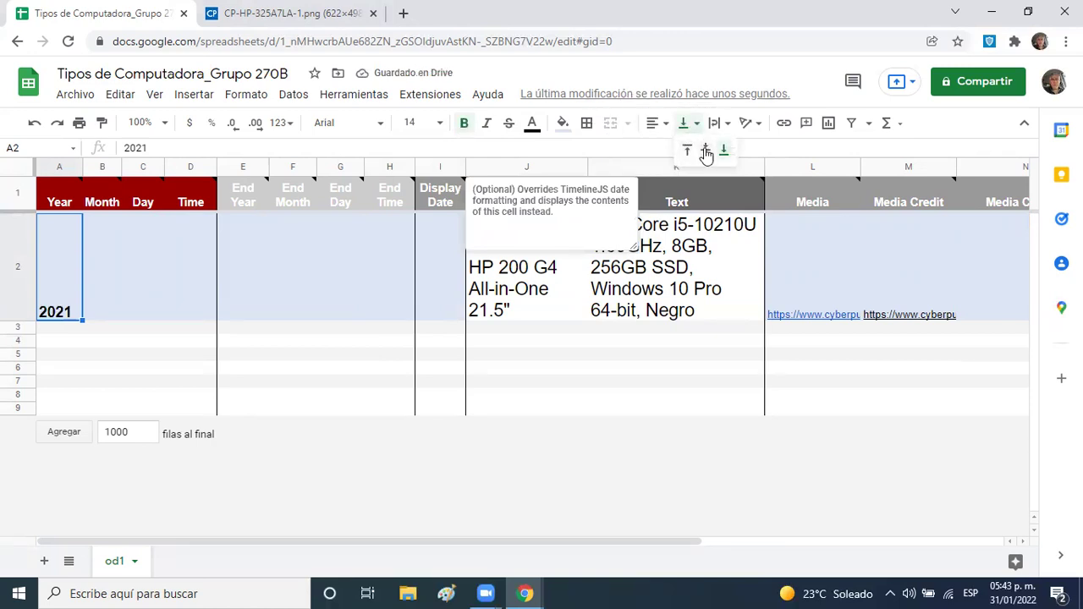
{"action": "left_click", "coordinate": [705, 150]}
{"action": "left_click", "coordinate": [655, 124]}
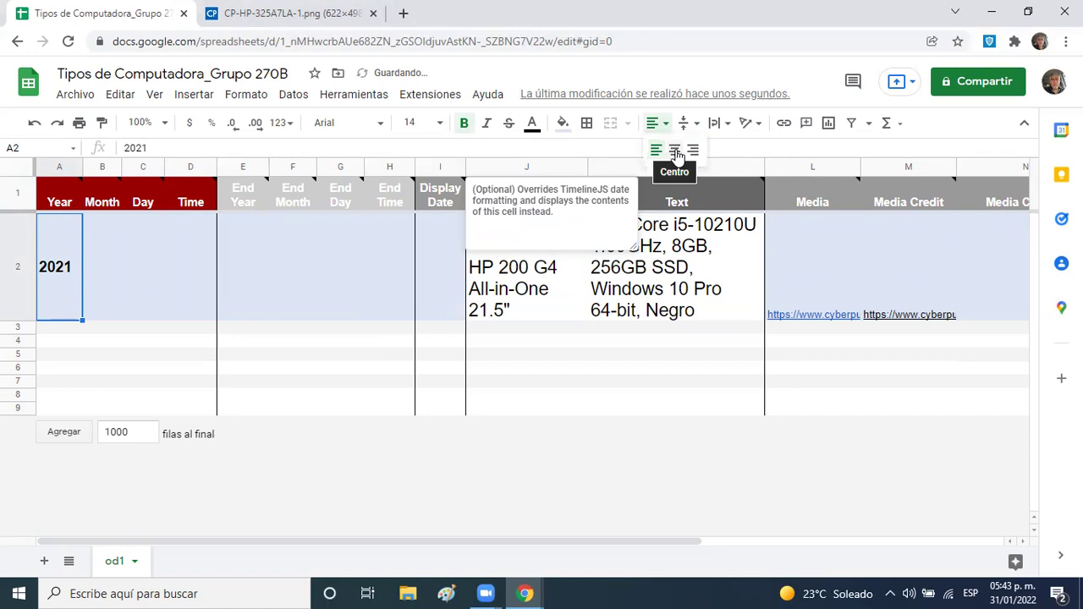
{"action": "left_click", "coordinate": [675, 150]}
- Format the 2021 row's Headline cell with font size 14, bold, and centered vertically and horizontally
{"action": "left_click", "coordinate": [543, 282]}
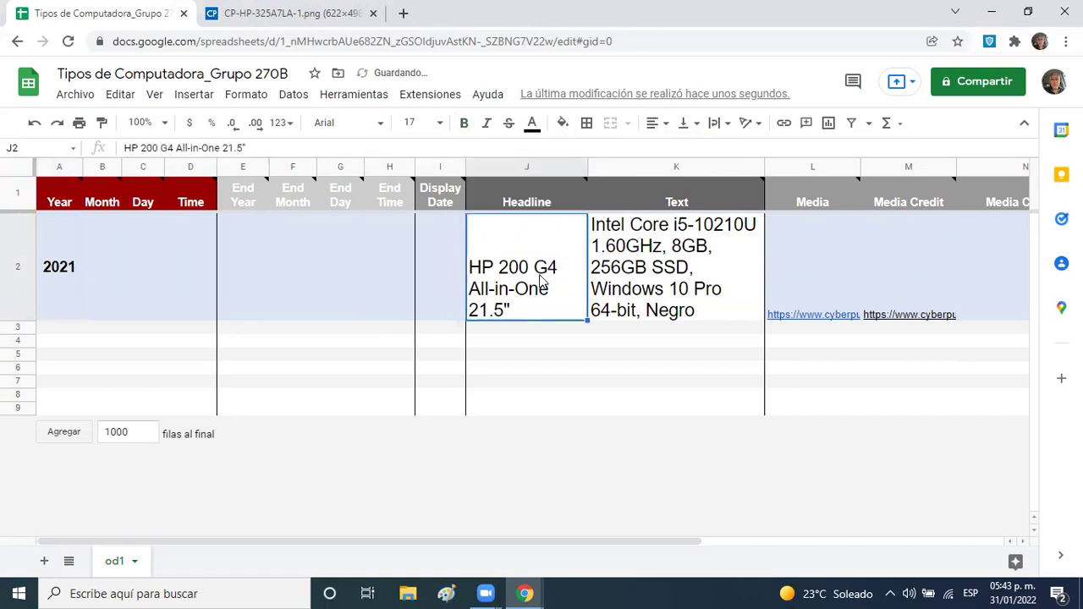
{"action": "left_click", "coordinate": [436, 124]}
{"action": "left_click", "coordinate": [408, 331]}
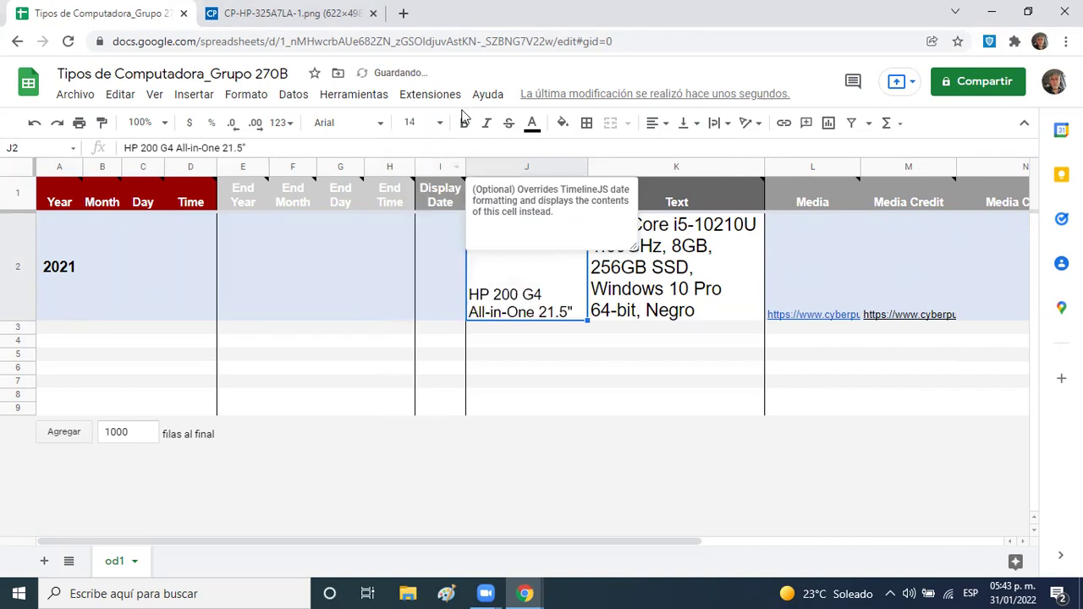
{"action": "left_click", "coordinate": [463, 123]}
{"action": "left_click", "coordinate": [692, 122]}
{"action": "left_click", "coordinate": [707, 150]}
{"action": "left_click", "coordinate": [652, 123]}
{"action": "left_click", "coordinate": [675, 153]}
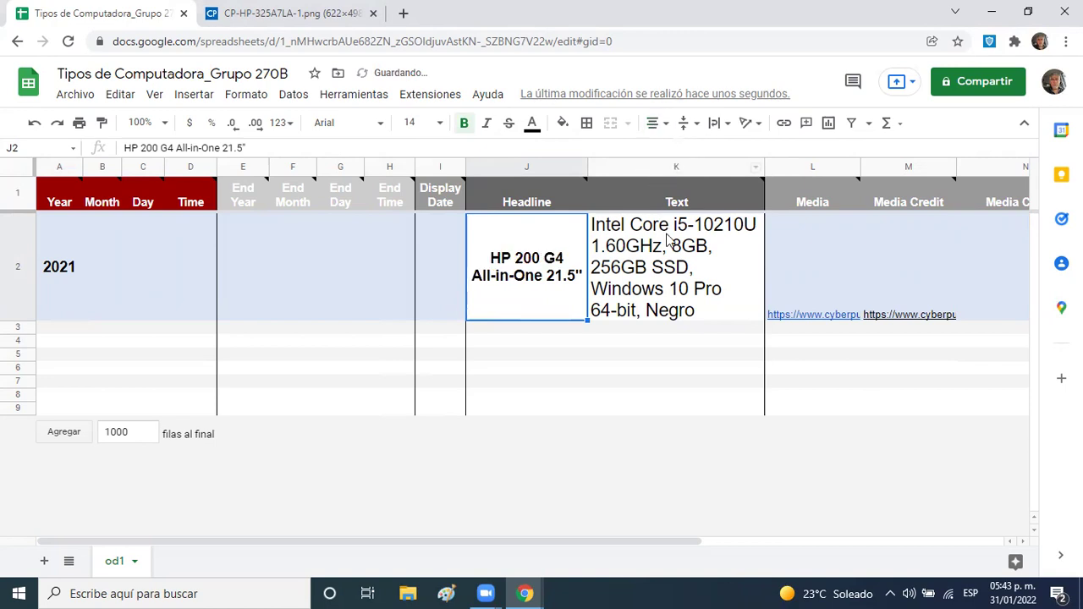
- Set the 2021 row's Text cell to font size 12 and make it bold
{"action": "left_click", "coordinate": [666, 240]}
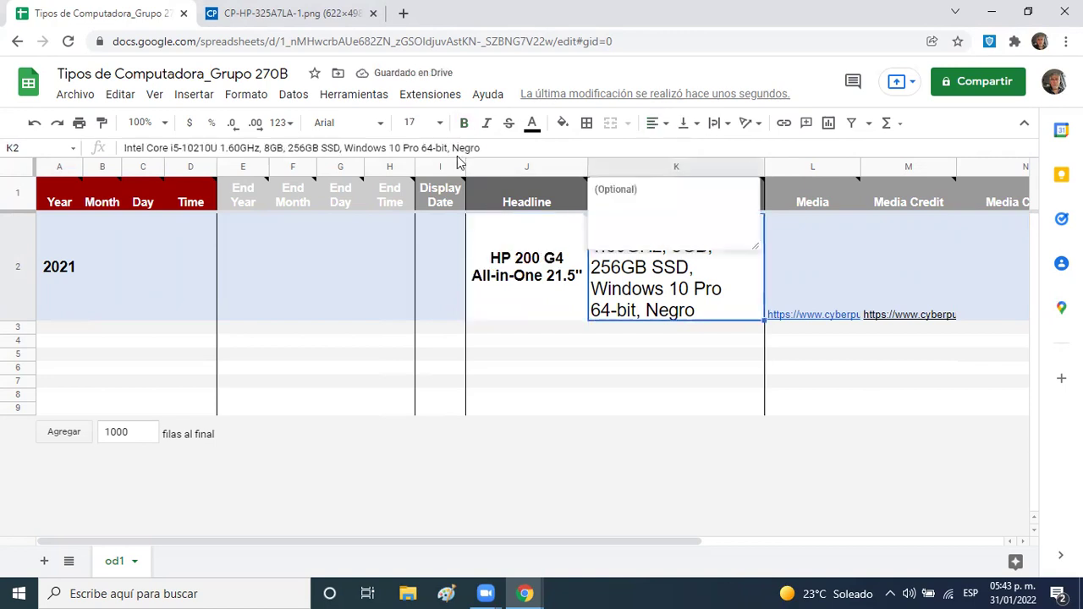
{"action": "left_click", "coordinate": [440, 123]}
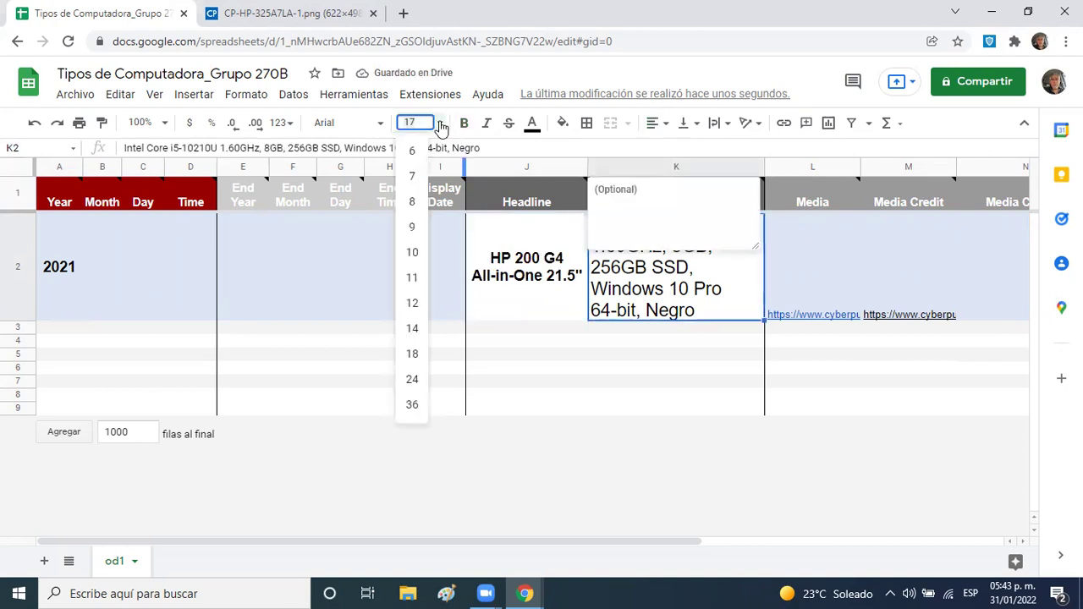
{"action": "left_click", "coordinate": [415, 303]}
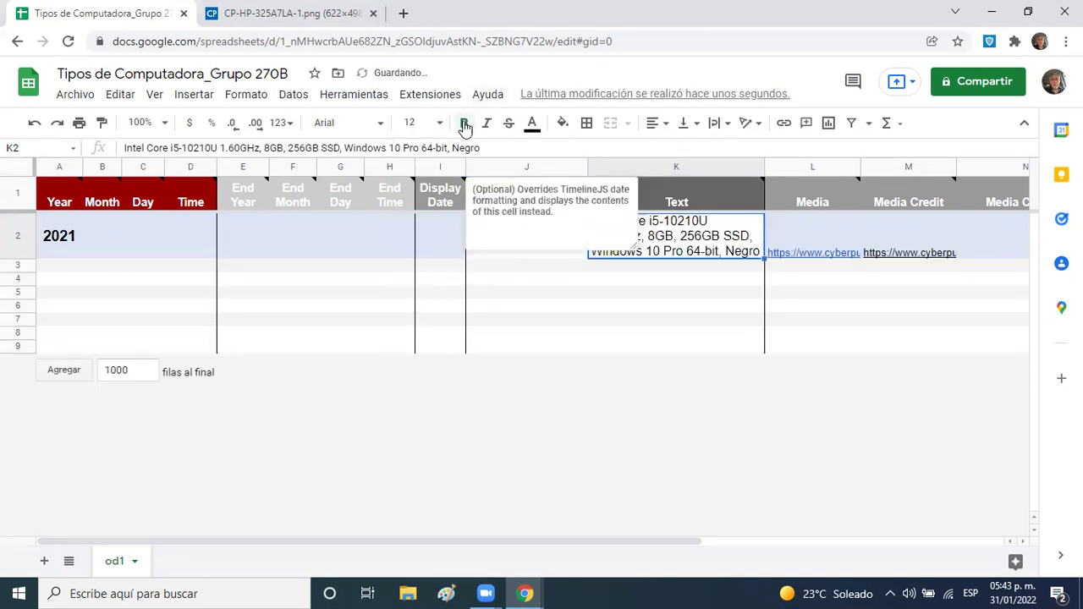
{"action": "left_click", "coordinate": [464, 125]}
- Vertically center the links in the Media and Media Credit cells of the 2021 row
{"action": "left_click", "coordinate": [804, 245]}
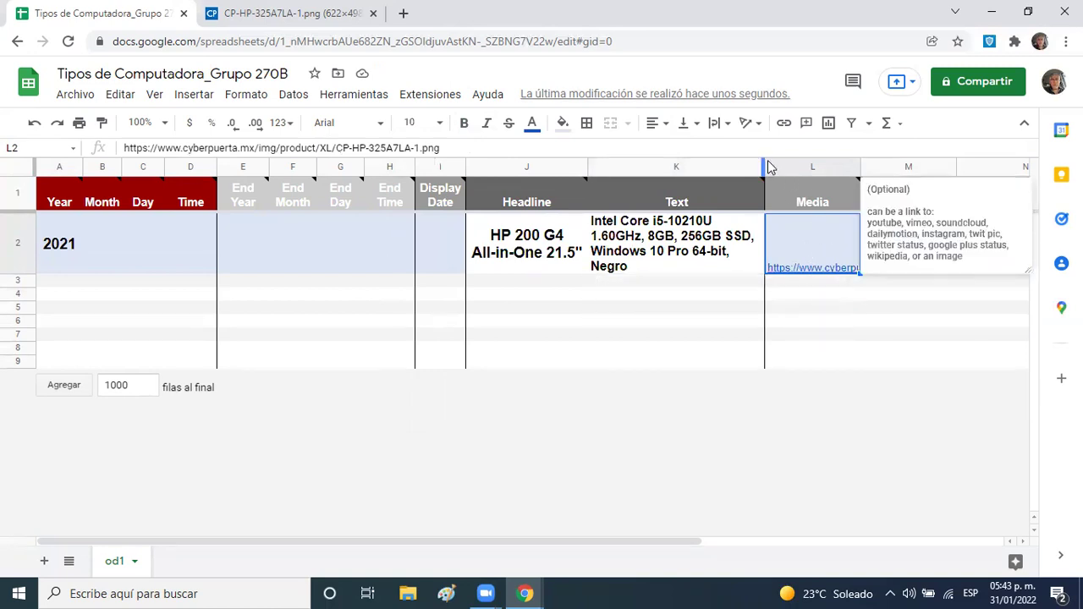
{"action": "left_click", "coordinate": [697, 124]}
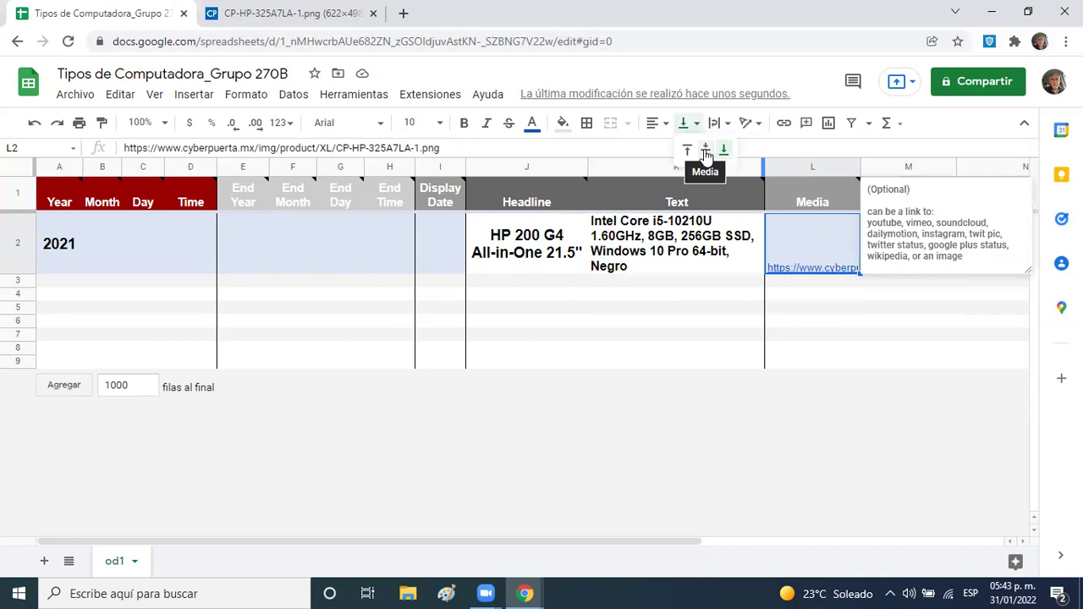
{"action": "left_click", "coordinate": [705, 148]}
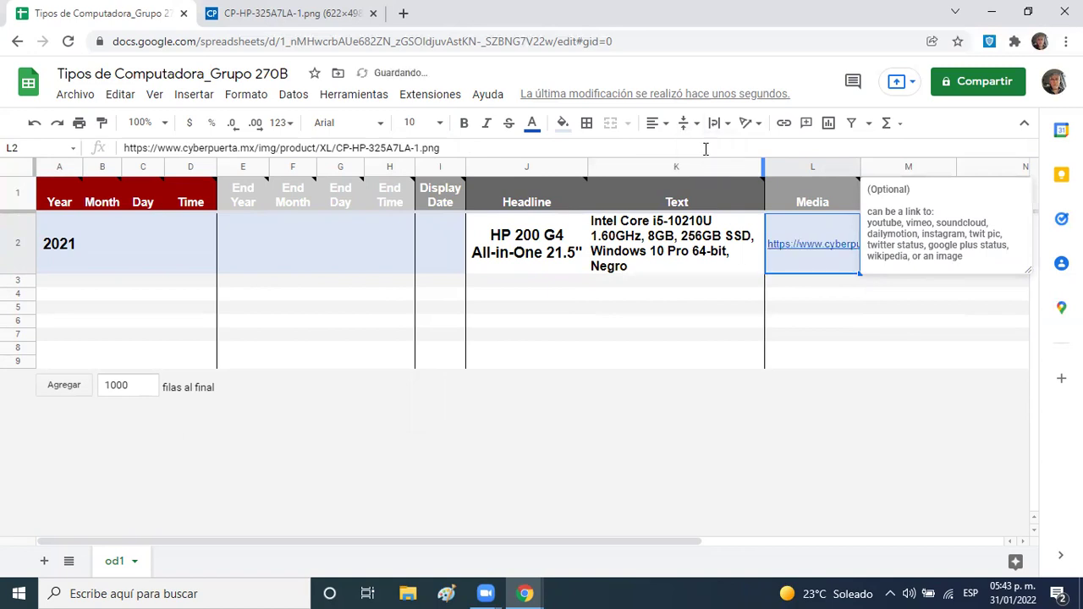
{"action": "left_click", "coordinate": [914, 294]}
{"action": "left_click", "coordinate": [899, 245]}
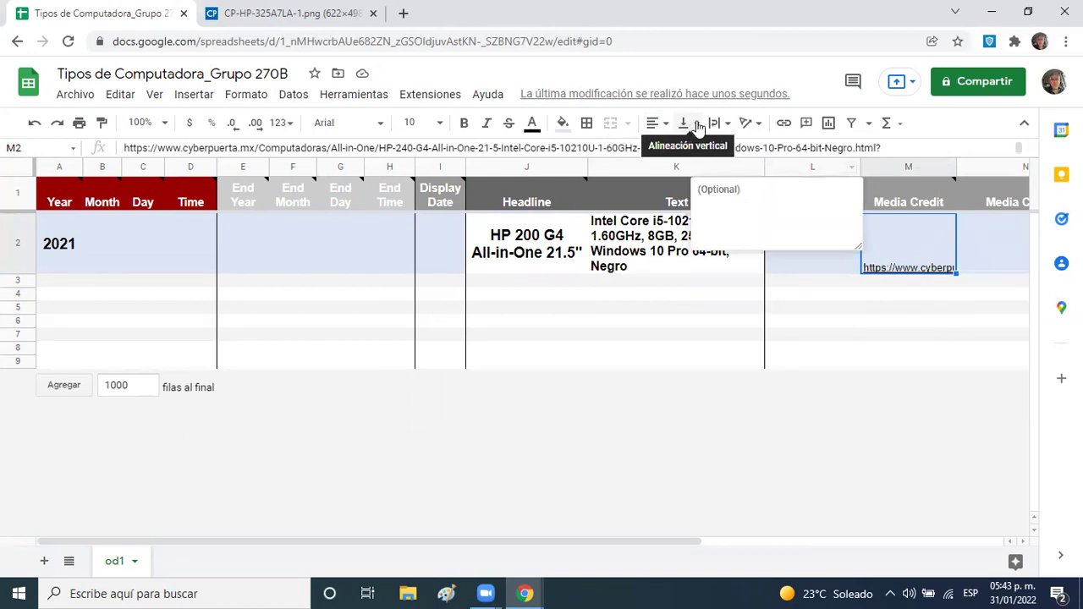
{"action": "left_click", "coordinate": [696, 125]}
{"action": "left_click", "coordinate": [705, 149]}
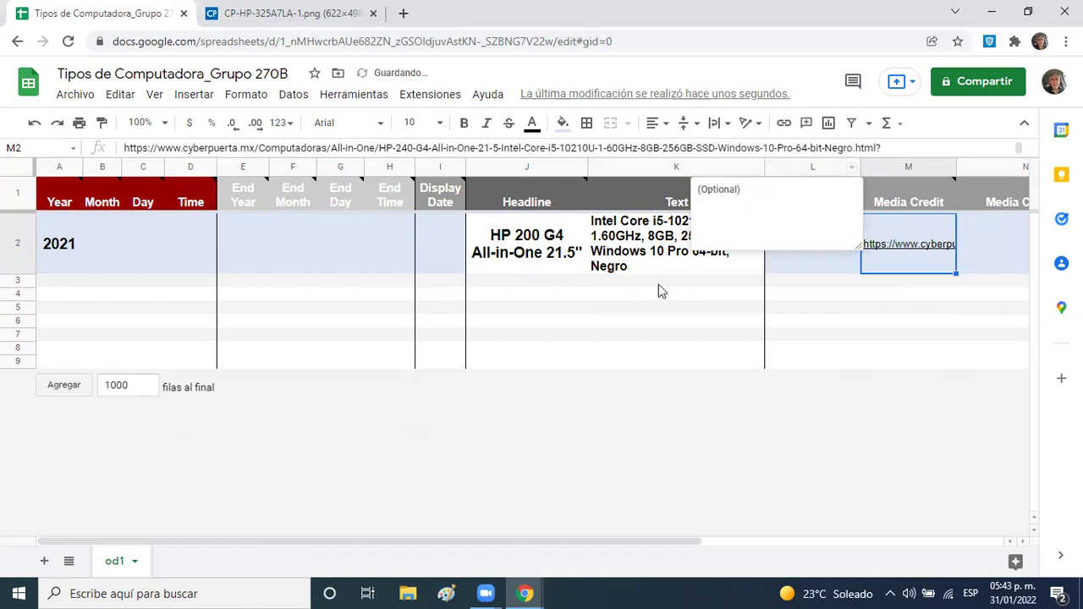
{"action": "left_click", "coordinate": [659, 290]}
{"action": "left_click", "coordinate": [659, 280]}
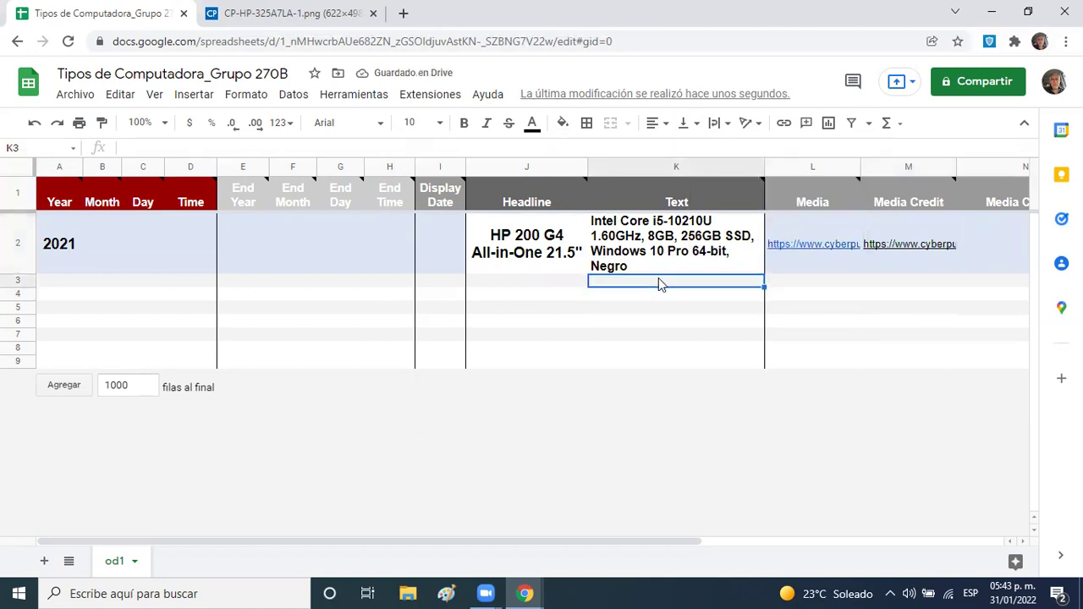
{"action": "key", "text": "Left"}
{"action": "key", "text": "Left"}
{"action": "key", "text": "Left"}
{"action": "key", "text": "Left"}
{"action": "key", "text": "Left"}
{"action": "key", "text": "Left"}
{"action": "key", "text": "Left"}
{"action": "key", "text": "Left"}
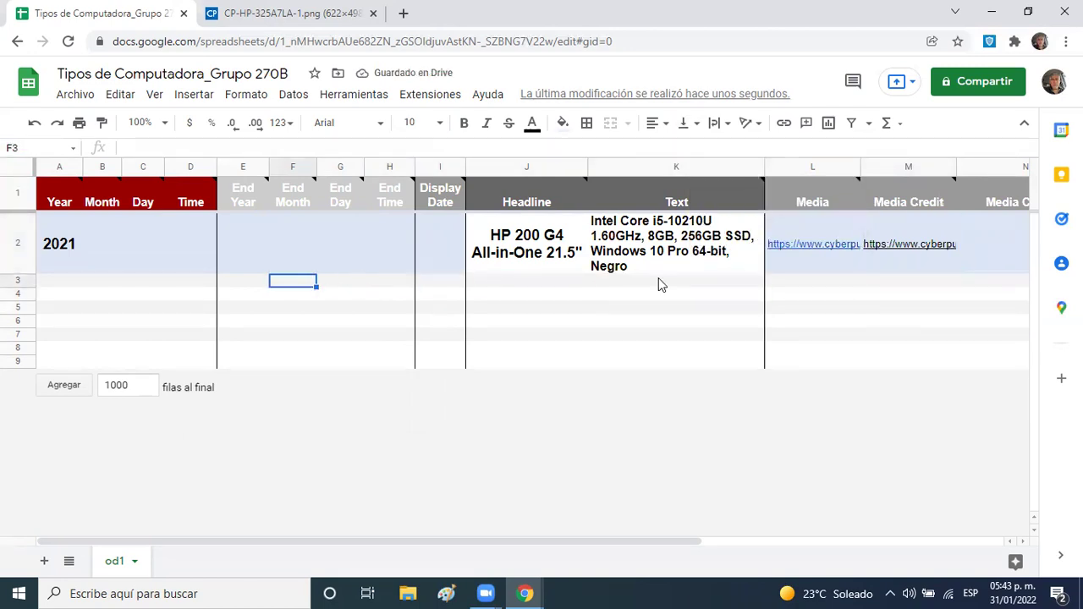
{"action": "key", "text": "Left"}
{"action": "key", "text": "Left"}
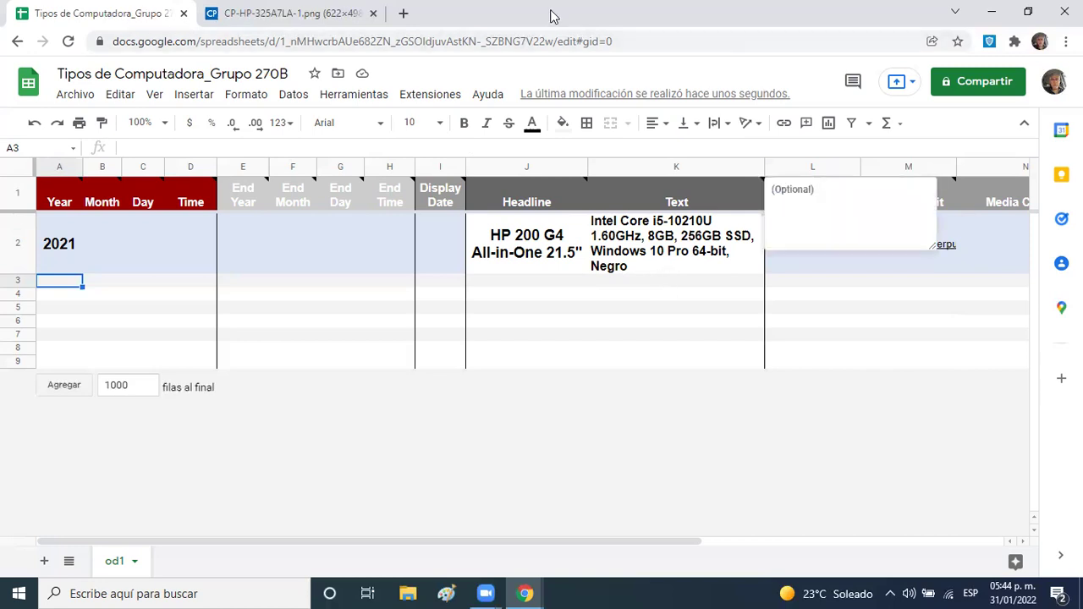
- Close the HP image page and search Google for "computadora de escritorio apple imac" in a new tab
{"action": "left_click", "coordinate": [403, 14]}
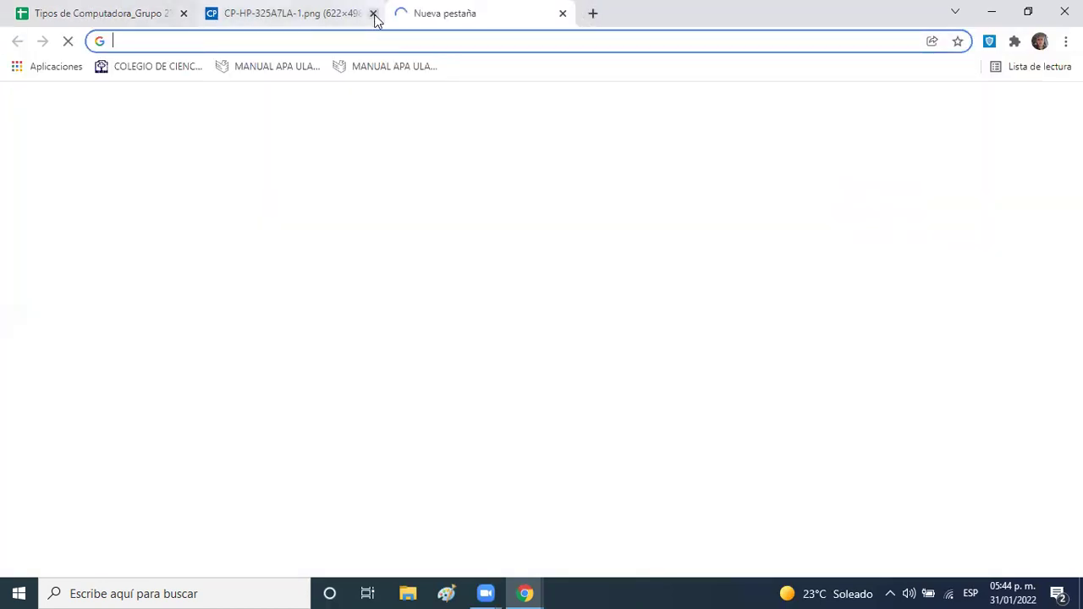
{"action": "left_click", "coordinate": [372, 13]}
{"action": "left_click", "coordinate": [348, 44]}
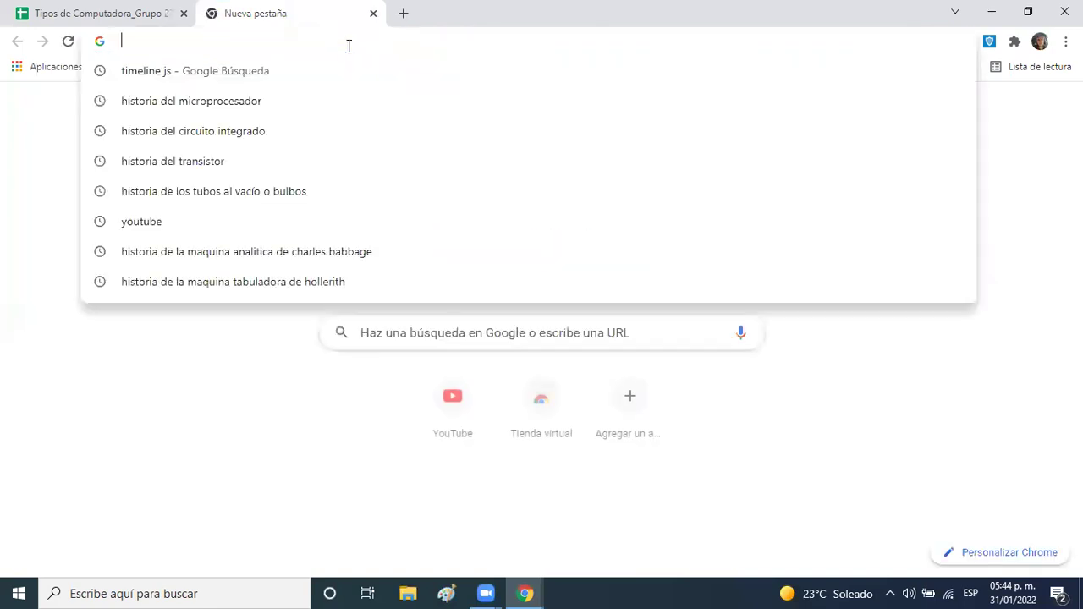
{"action": "type", "text": "c"}
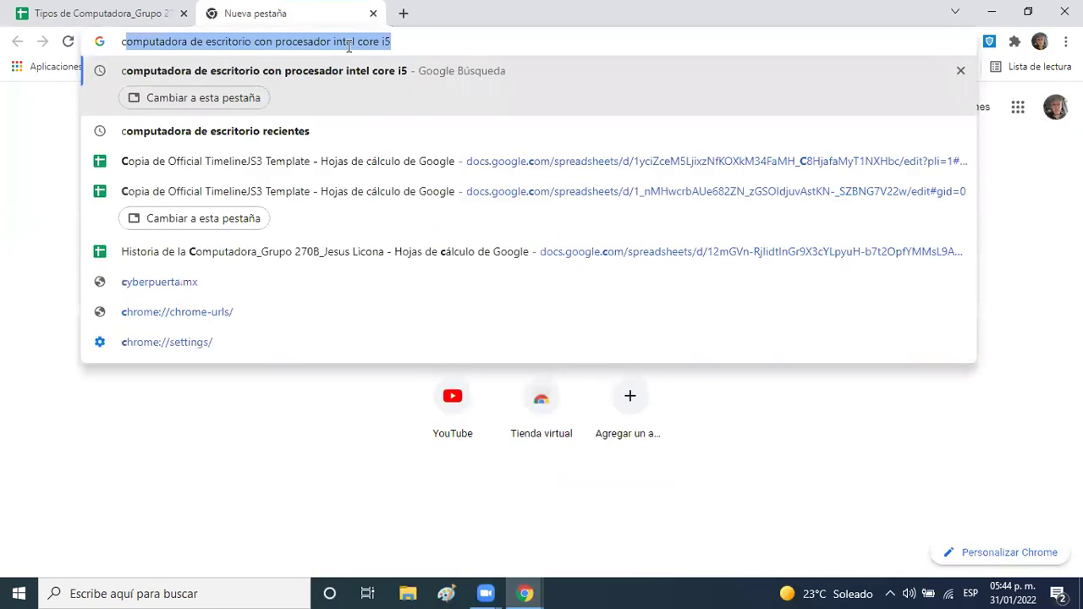
{"action": "type", "text": "omputadora de"}
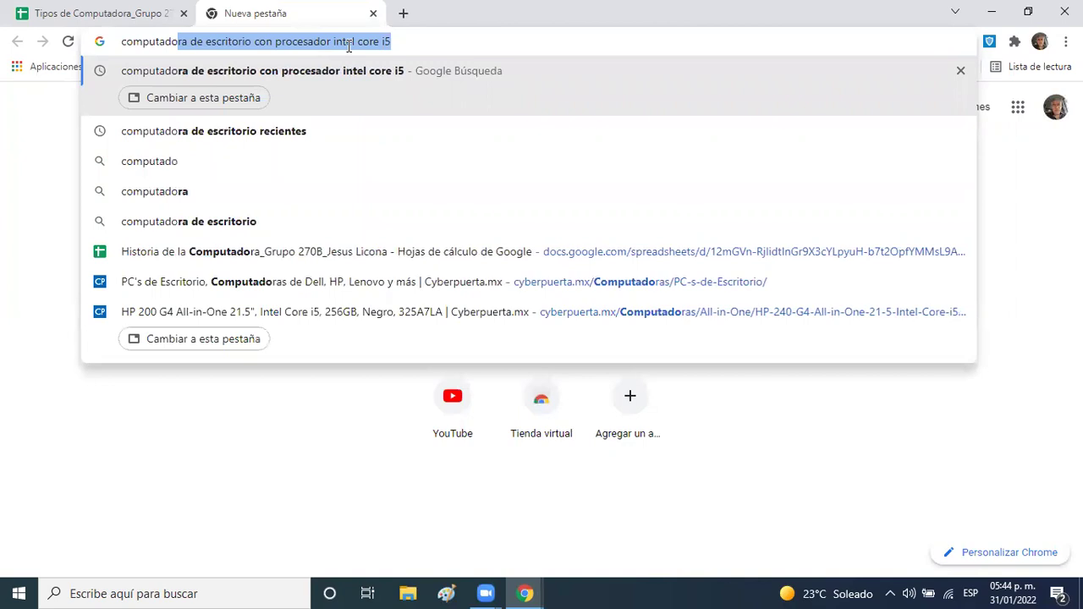
{"action": "type", "text": "es"}
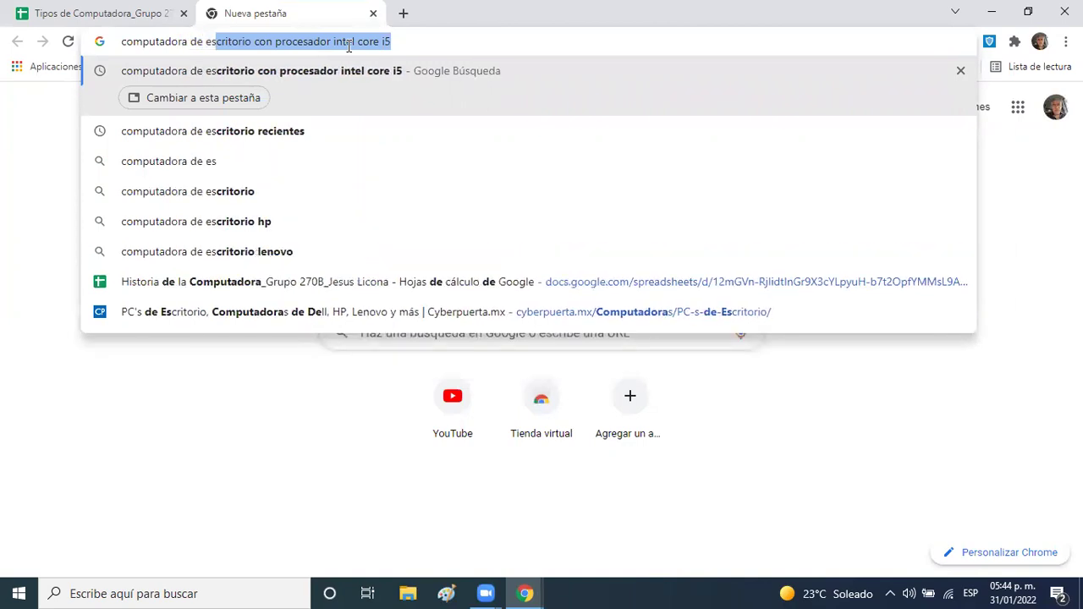
{"action": "type", "text": "critorio"}
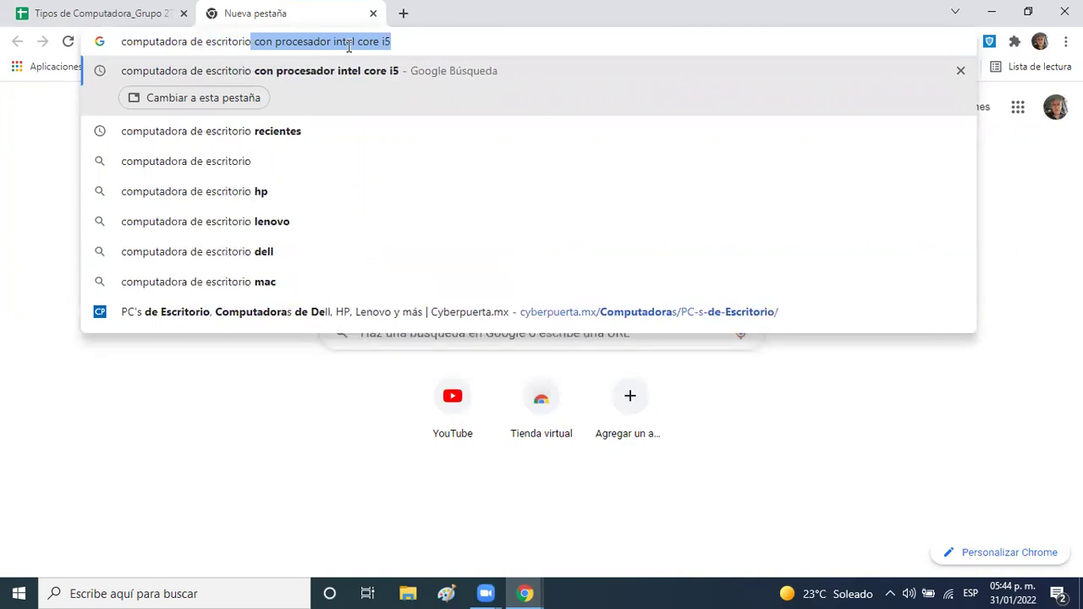
{"action": "type", "text": " apple"}
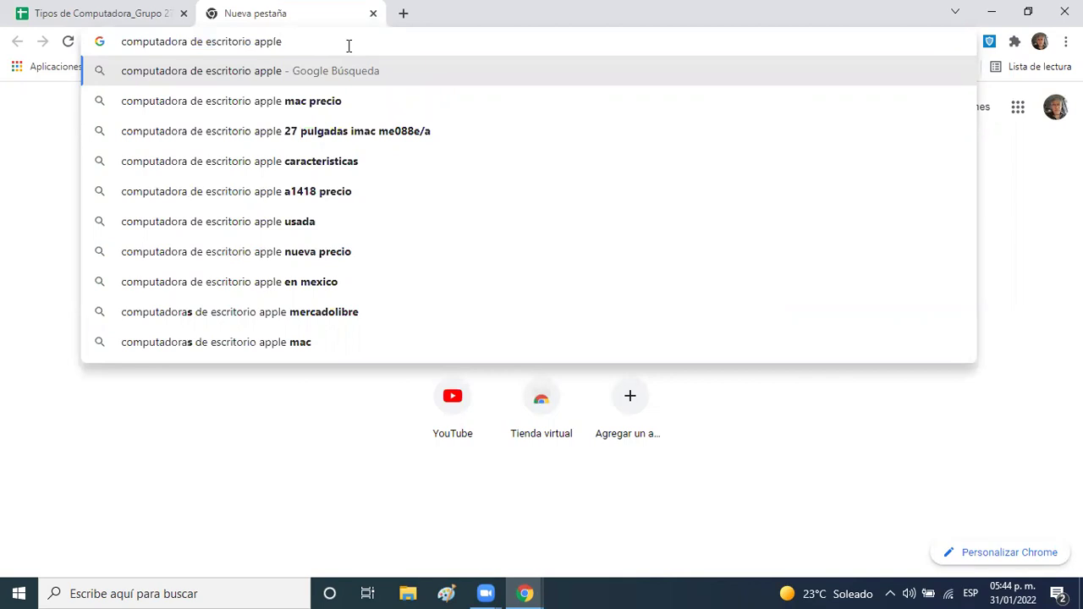
{"action": "type", "text": "imac"}
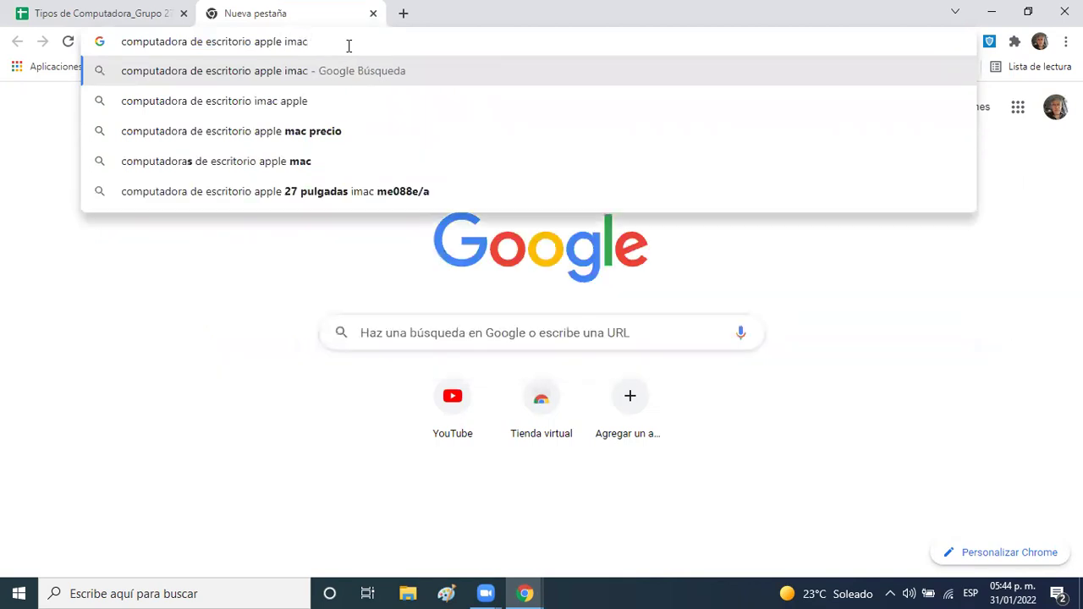
{"action": "key", "text": "Return"}
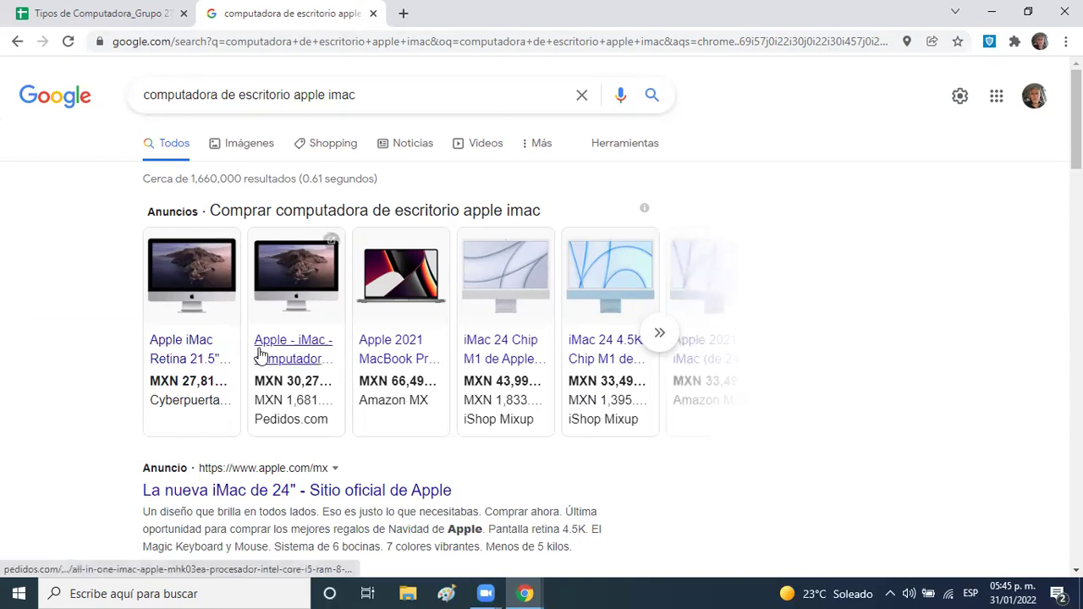
- Open the Pedidos.com offer for the Apple iMac all-in-one computer and review its product title, description and images
{"action": "mouse_move", "coordinate": [298, 359]}
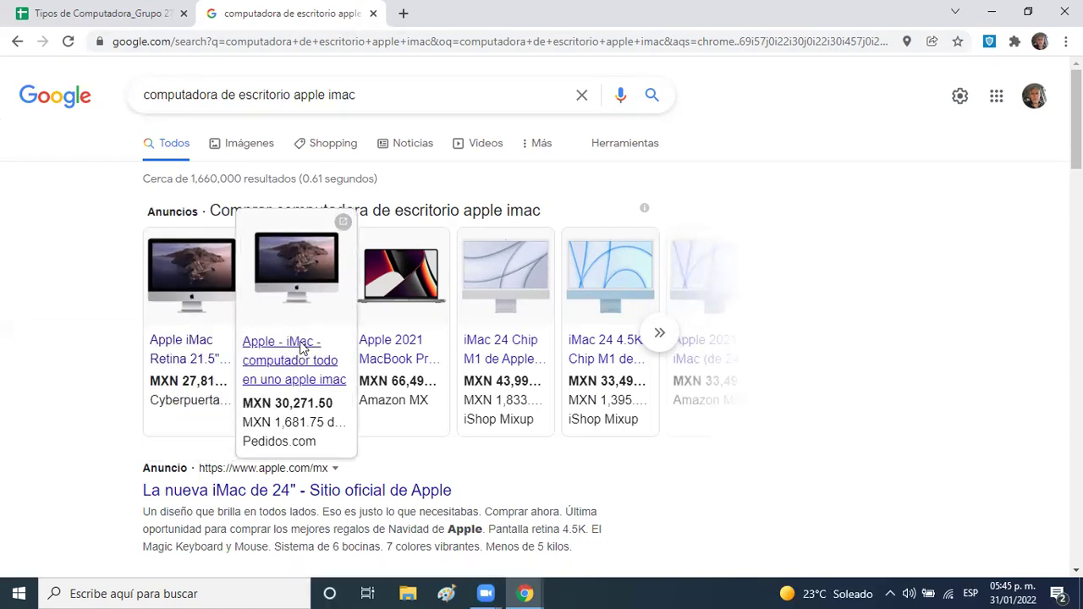
{"action": "left_click", "coordinate": [302, 347]}
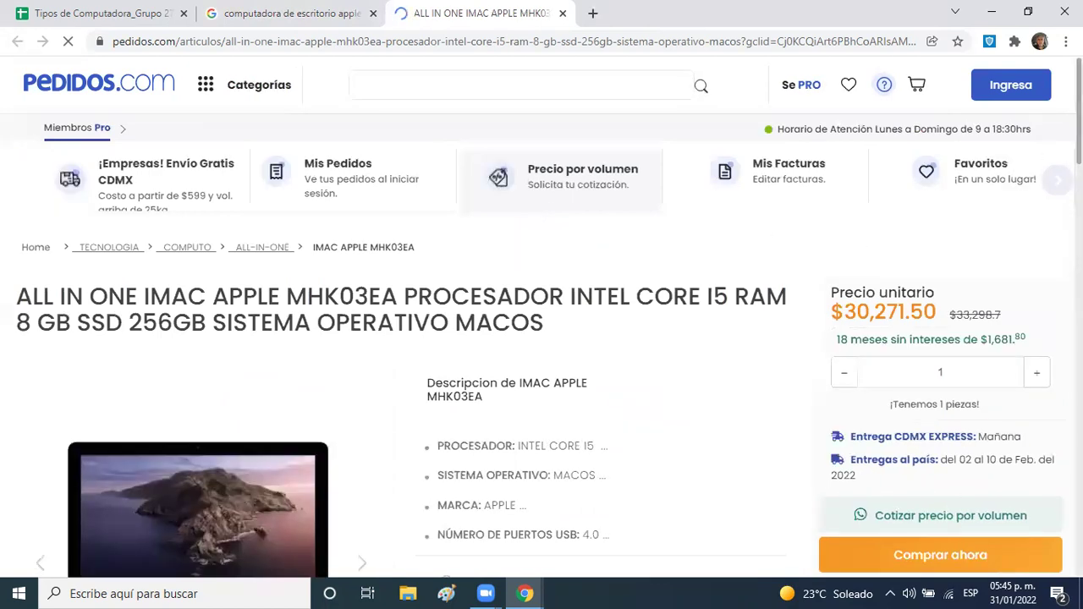
{"action": "scroll", "coordinate": [541, 321], "scroll_direction": "down", "scroll_amount": 2}
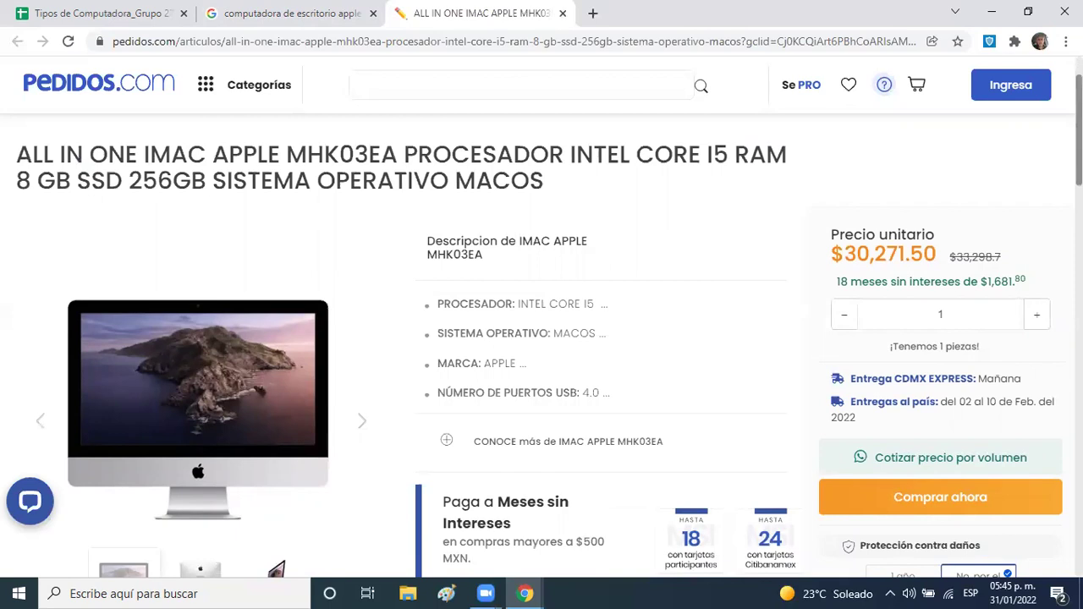
{"action": "scroll", "coordinate": [542, 355], "scroll_direction": "down", "scroll_amount": 1}
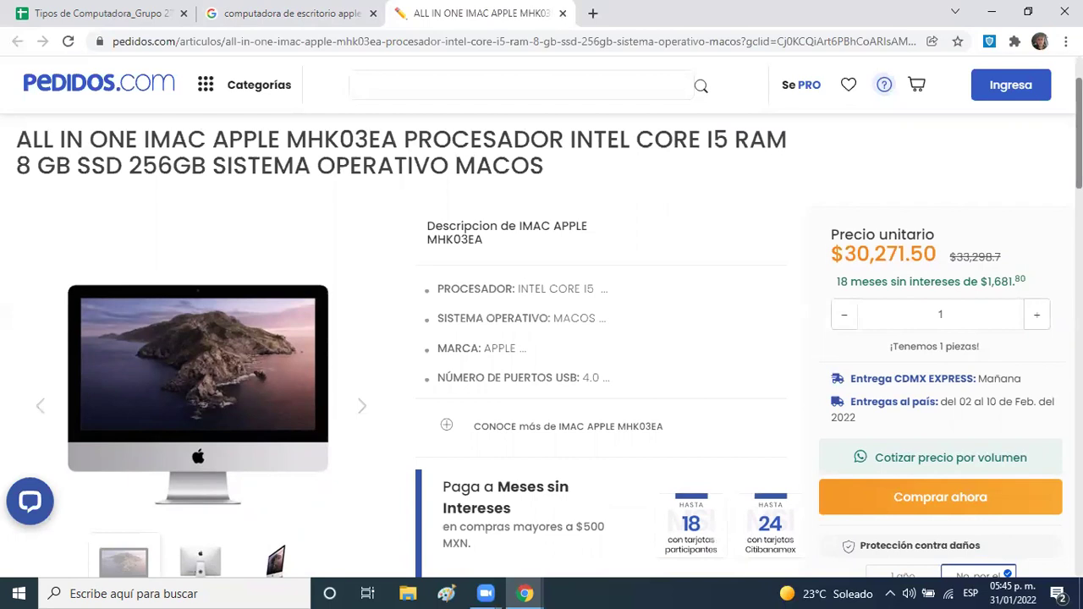
{"action": "scroll", "coordinate": [406, 338], "scroll_direction": "down", "scroll_amount": 5}
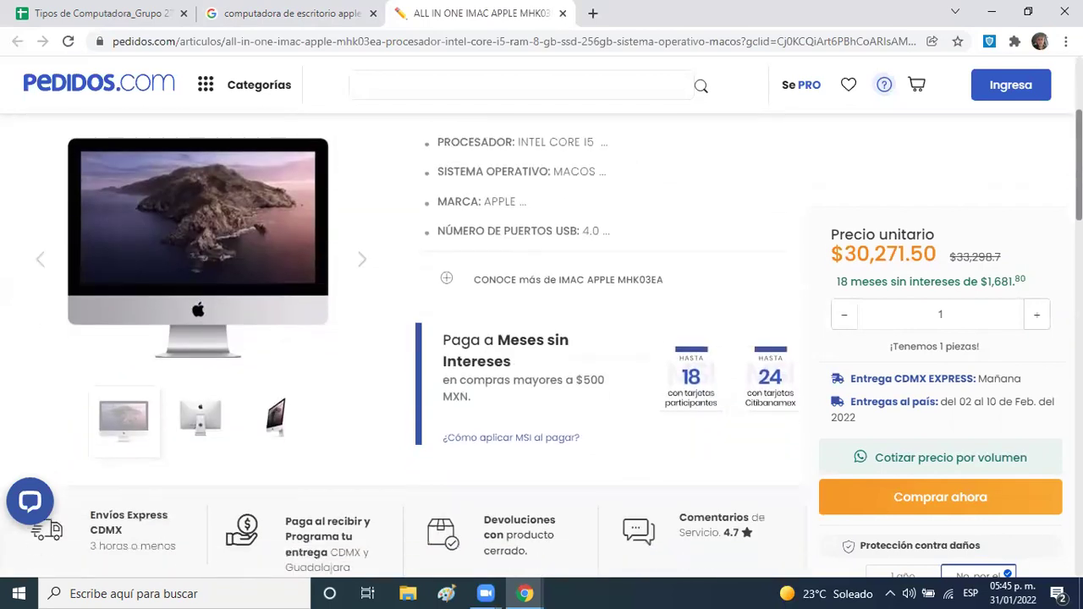
{"action": "scroll", "coordinate": [406, 338], "scroll_direction": "up", "scroll_amount": 6}
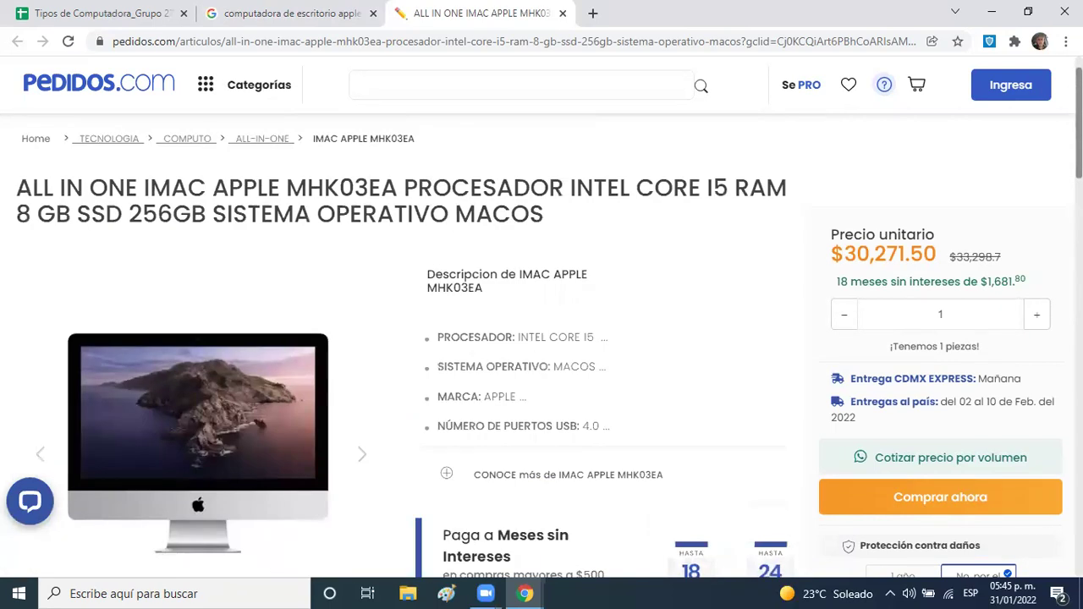
{"action": "scroll", "coordinate": [406, 338], "scroll_direction": "down", "scroll_amount": 2}
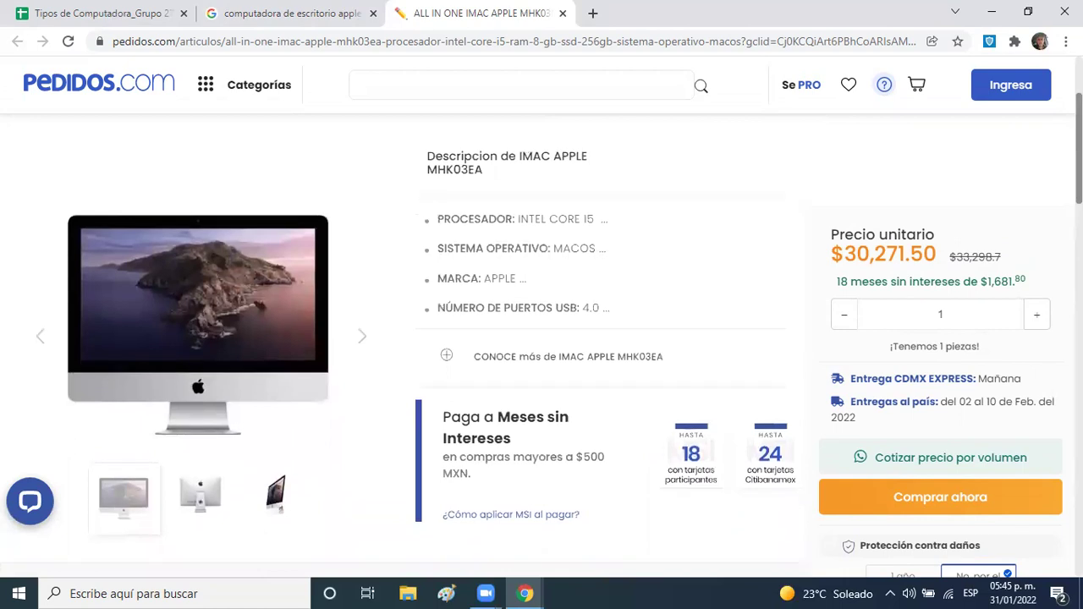
{"action": "scroll", "coordinate": [542, 338], "scroll_direction": "up", "scroll_amount": 3}
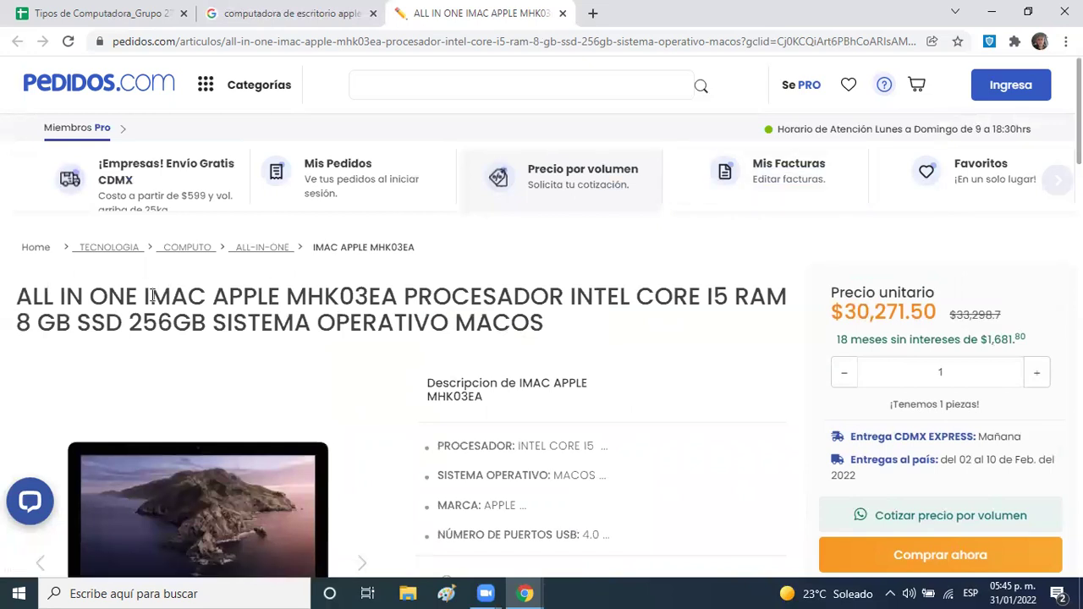
- Copy "IMAC APPLE MHK03EA" from the product title into row 3's Headline cell and enter 2021 as its Year
{"action": "left_click_drag", "start_coordinate": [144, 296], "coordinate": [394, 290]}
{"action": "key", "text": "ctrl+c"}
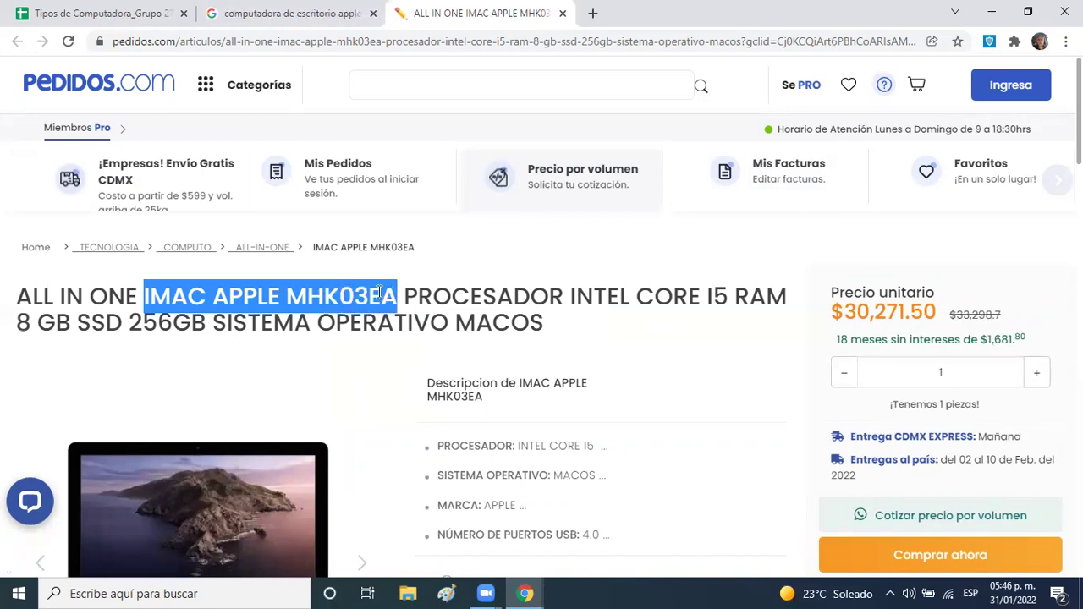
{"action": "left_click", "coordinate": [144, 14]}
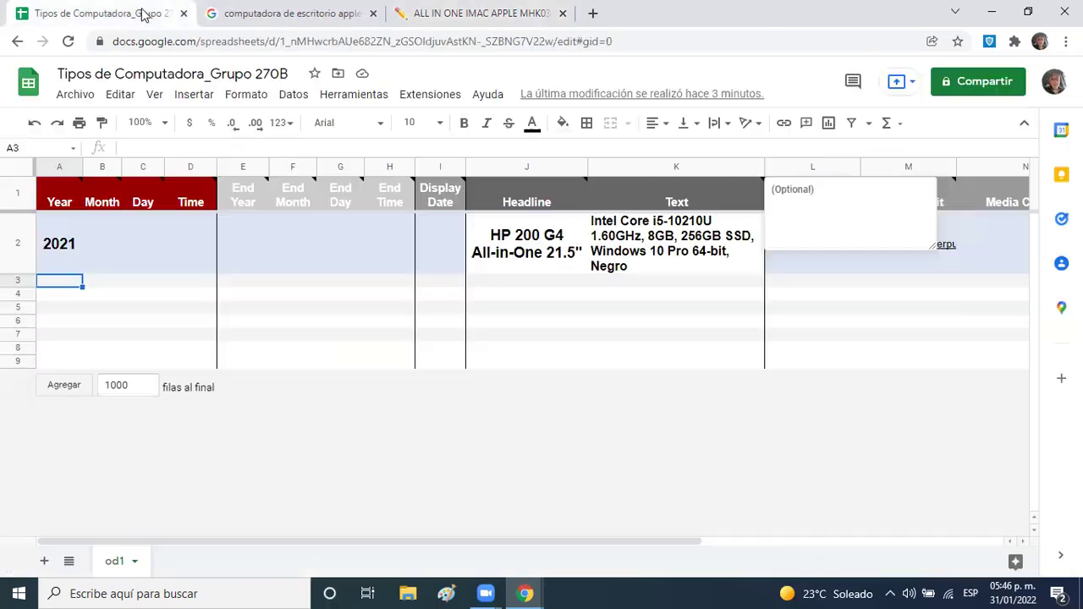
{"action": "left_click", "coordinate": [510, 284]}
{"action": "key", "text": "ctrl+v"}
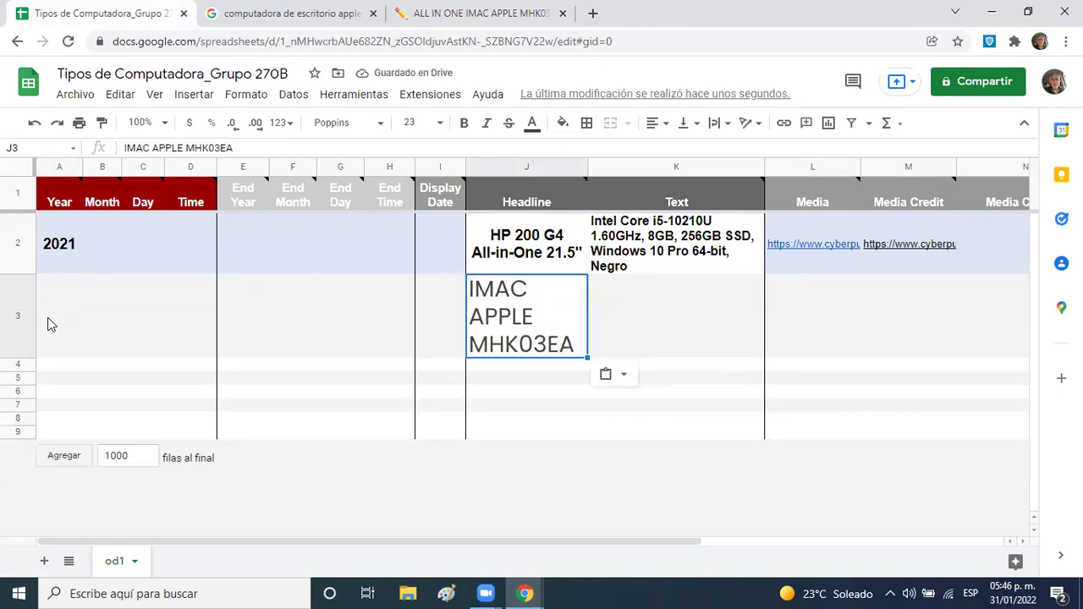
{"action": "left_click", "coordinate": [48, 323]}
{"action": "type", "text": "2021"}
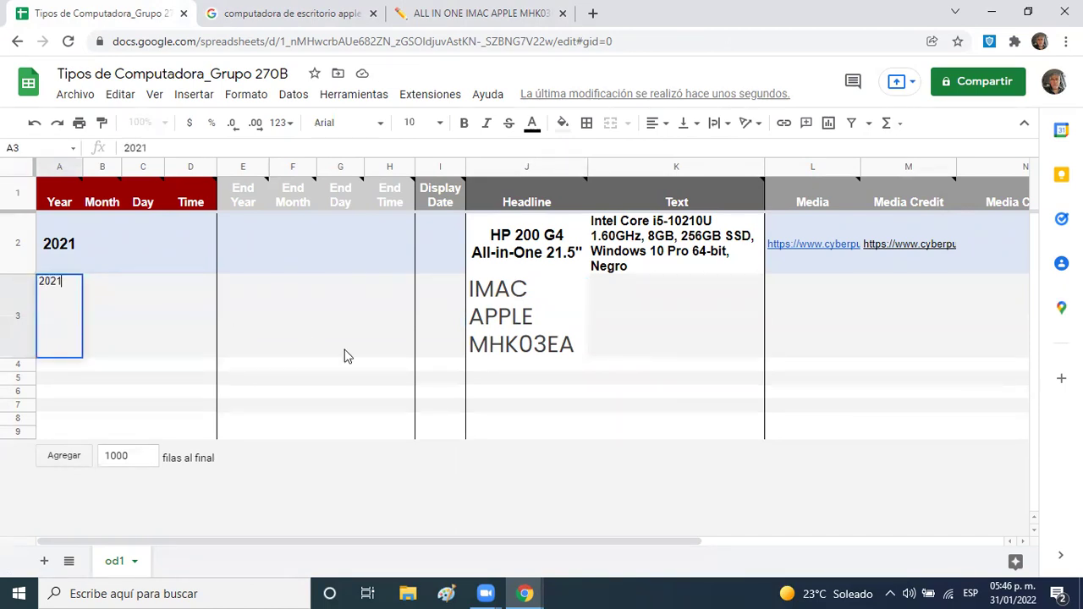
- Copy "PROCESADOR INTEL CORE I5 RAM 8 GB SSD 256GB SISTEMA OPERATIVO MACOS" from the product title into row 3's Text cell
{"action": "left_click", "coordinate": [636, 312]}
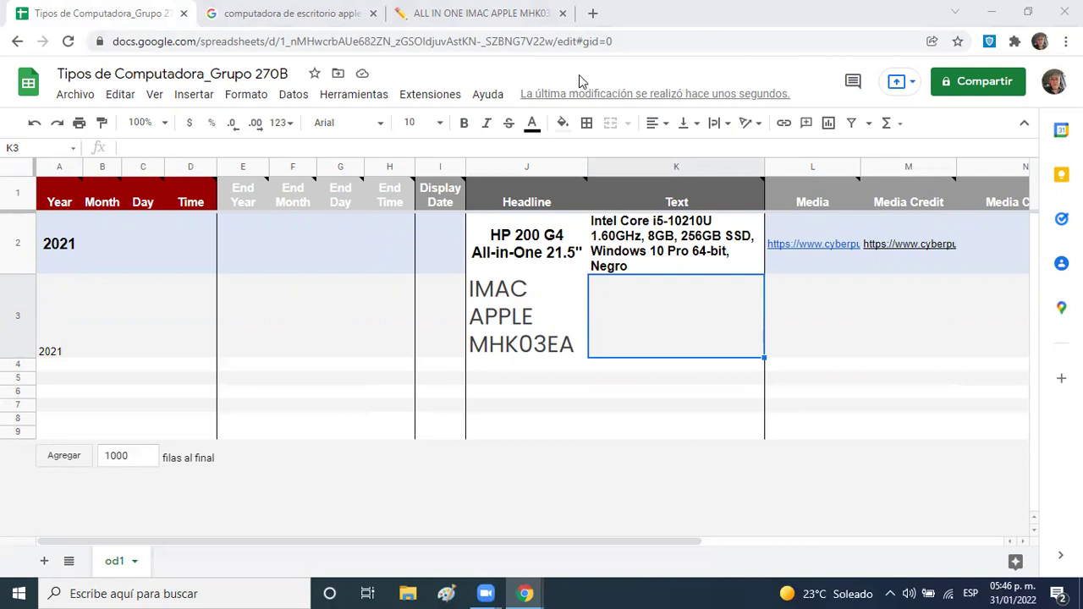
{"action": "left_click", "coordinate": [514, 13]}
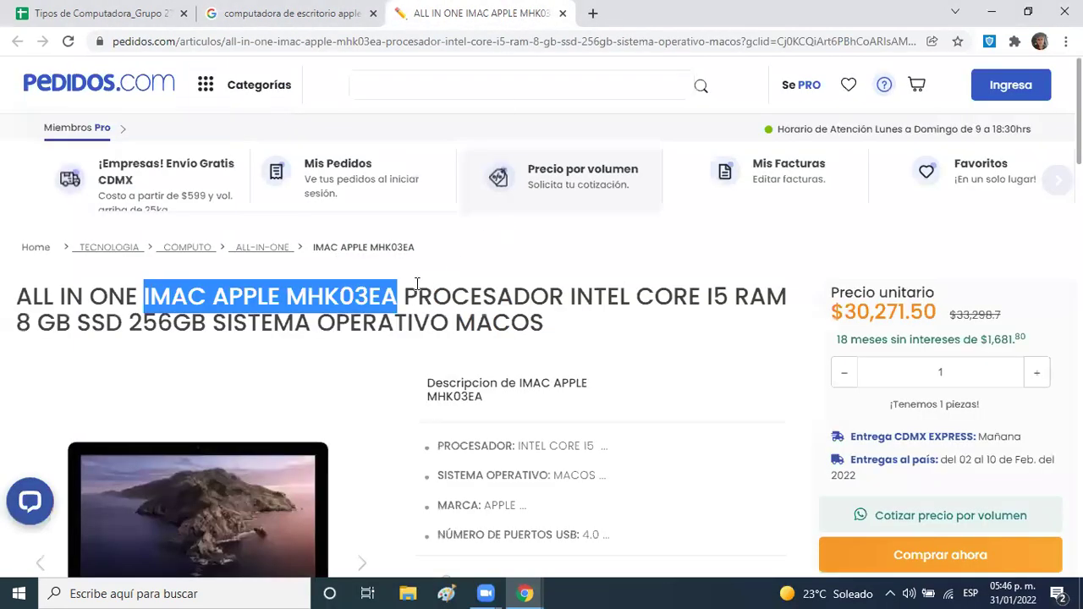
{"action": "left_click_drag", "start_coordinate": [405, 296], "coordinate": [544, 319]}
{"action": "key", "text": "ctrl+c"}
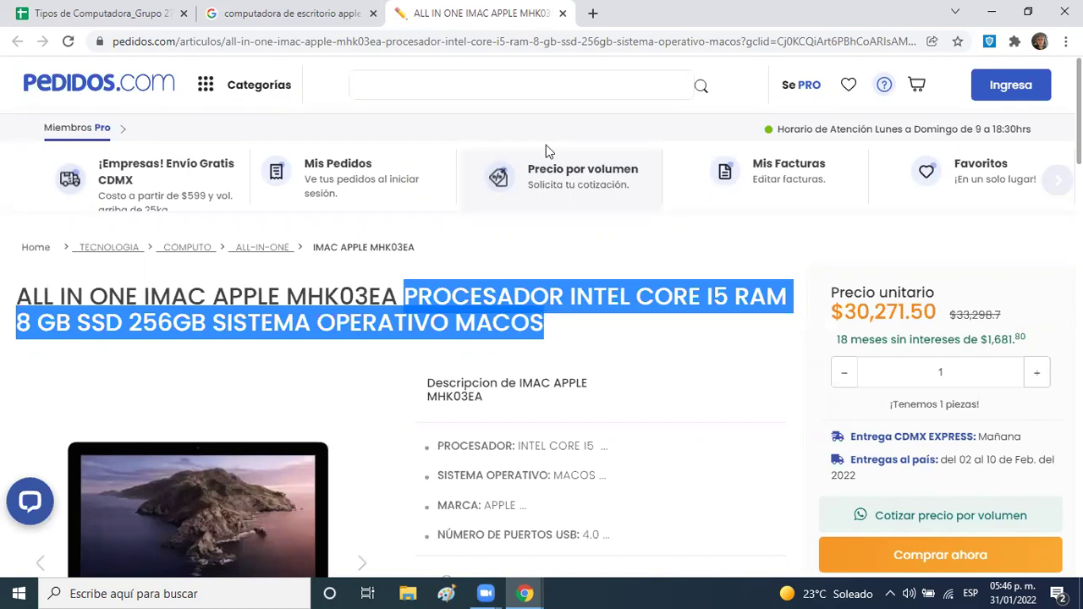
{"action": "left_click", "coordinate": [338, 21]}
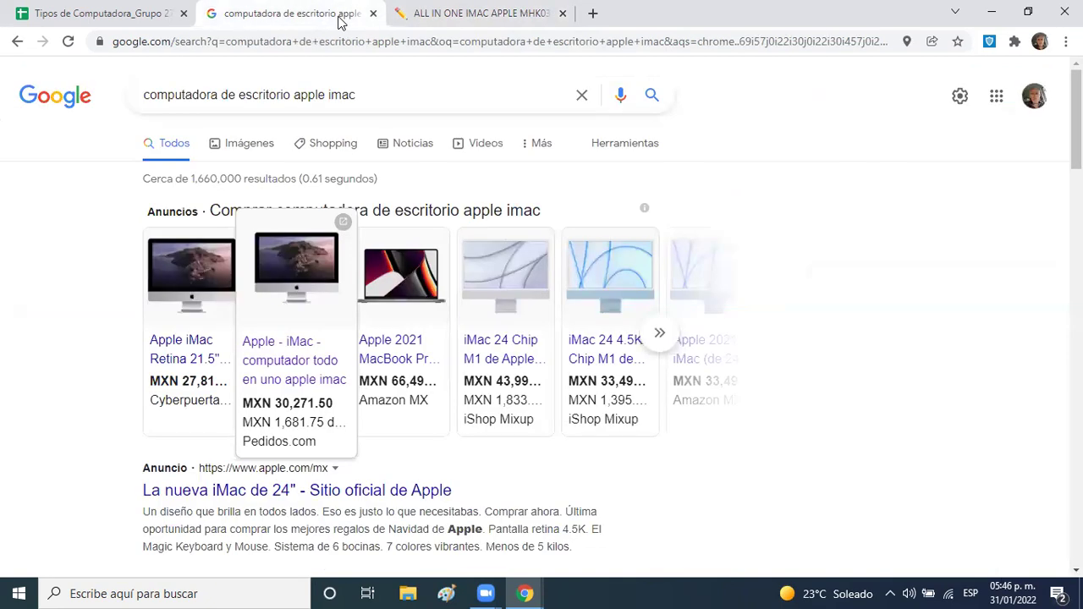
{"action": "left_click", "coordinate": [132, 15]}
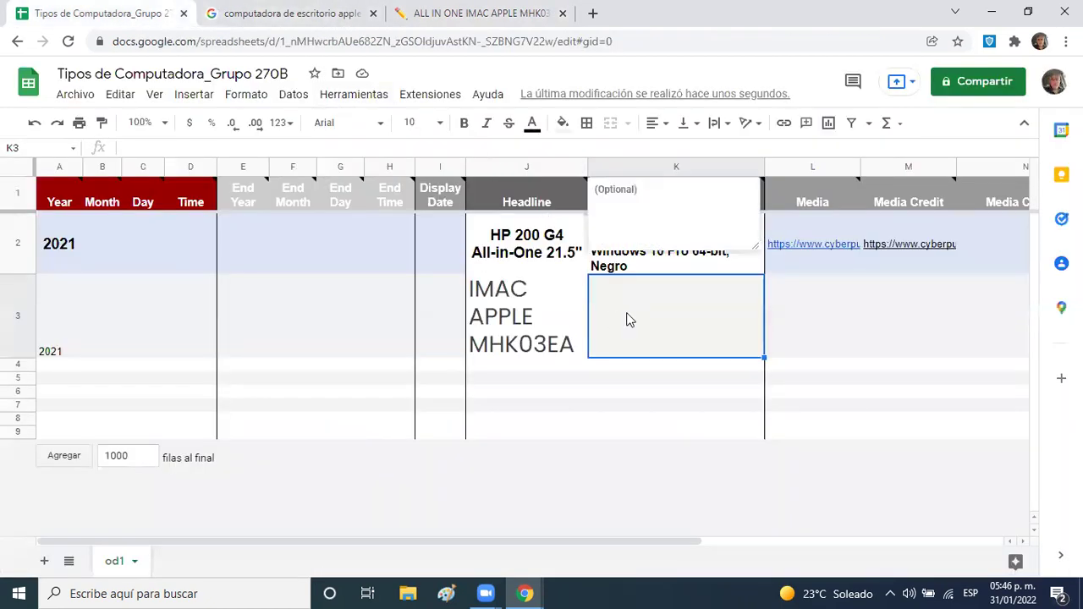
{"action": "key", "text": "ctrl+v"}
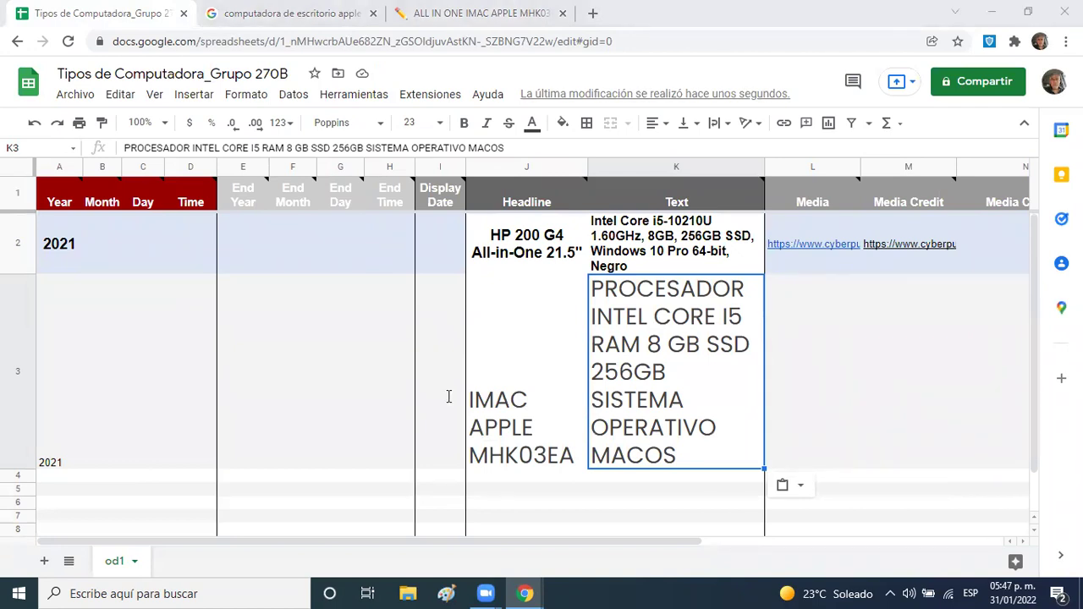
- Copy the web address of the Pedidos.com iMac product page into row 3's Media Credit cell
{"action": "left_click", "coordinate": [921, 360]}
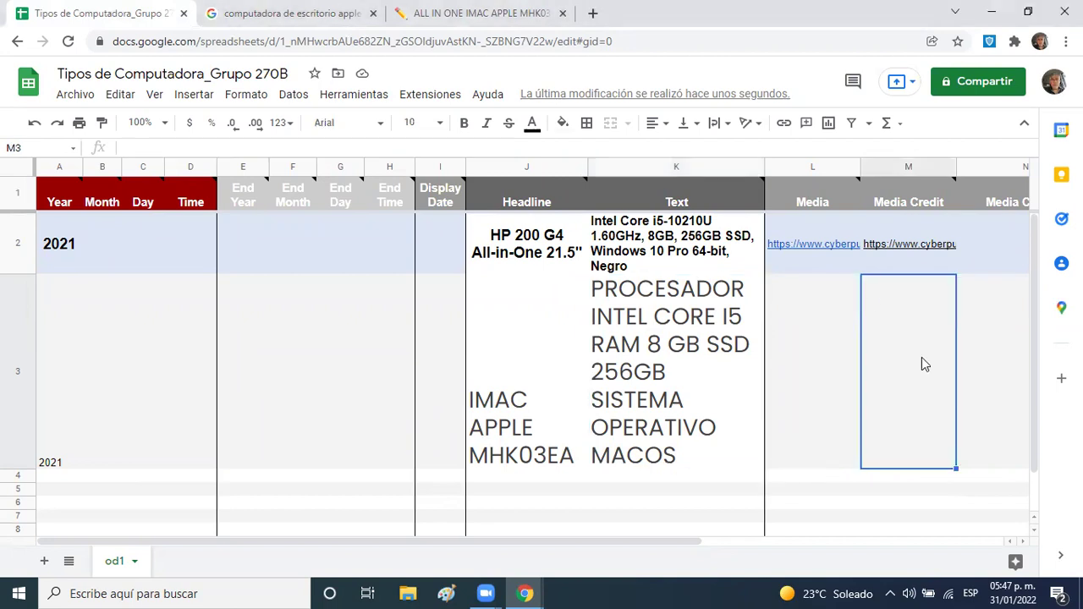
{"action": "left_click", "coordinate": [469, 15]}
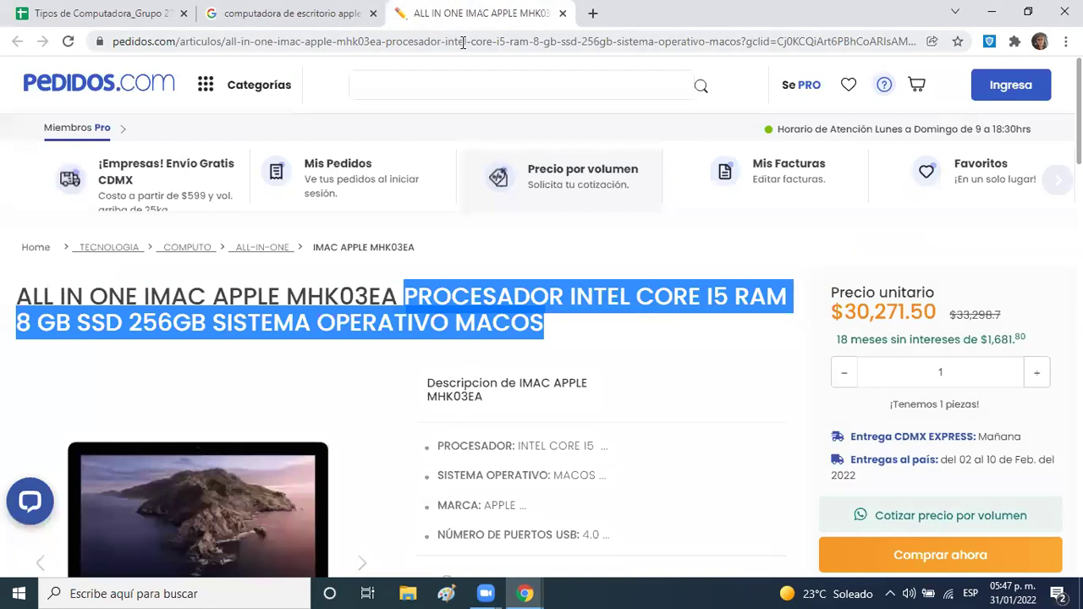
{"action": "left_click", "coordinate": [462, 43]}
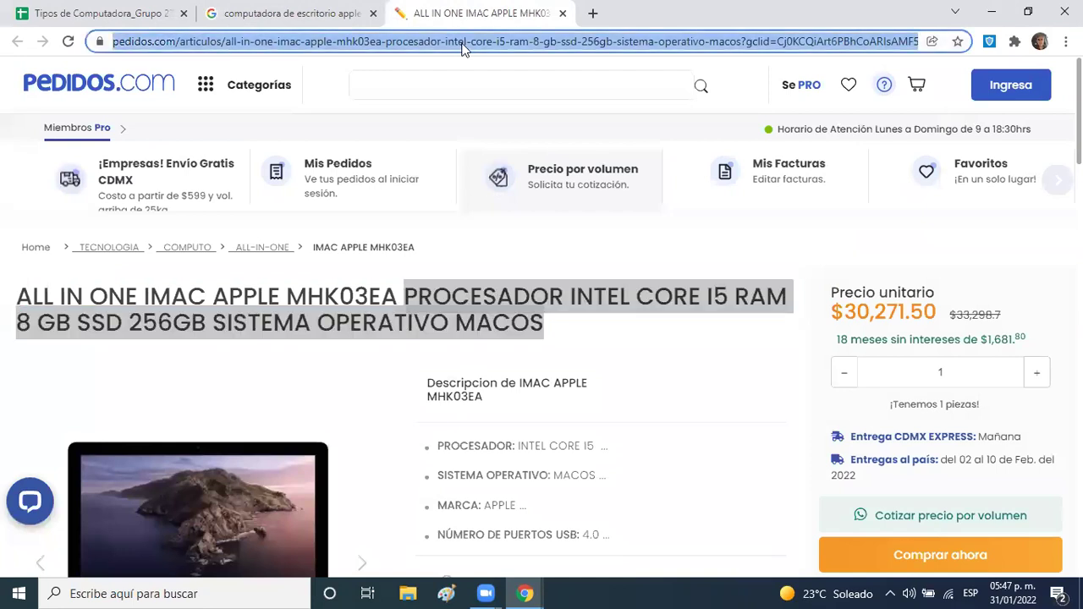
{"action": "left_click", "coordinate": [155, 15]}
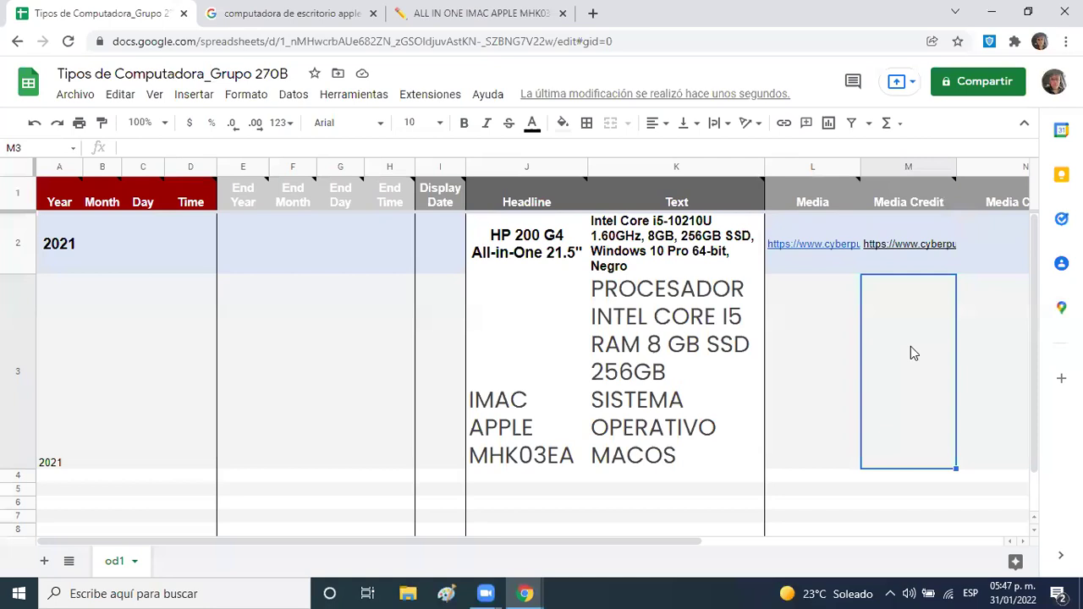
{"action": "type", "text": "https://pedidos.com/articulos/all-in-one-imac-apple-mhk03ea-procesador-intel-core-i5-ram-8-gb-ssd-256gb-sistema-operativo-macos?"}
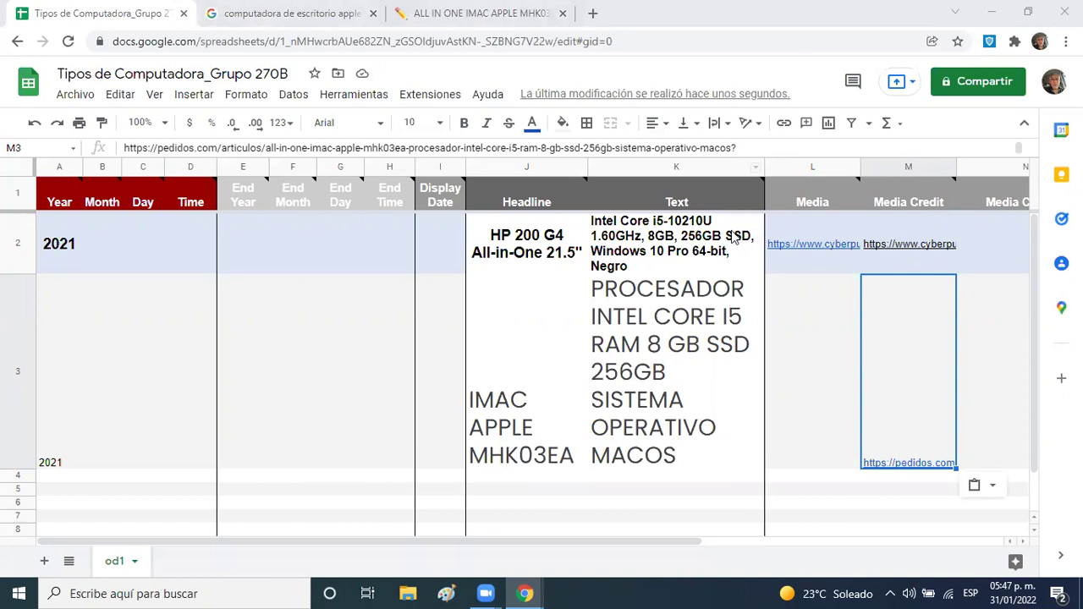
- Copy the image address of the iMac's main product picture on Pedidos.com into row 3's Media cell
{"action": "left_click", "coordinate": [804, 315]}
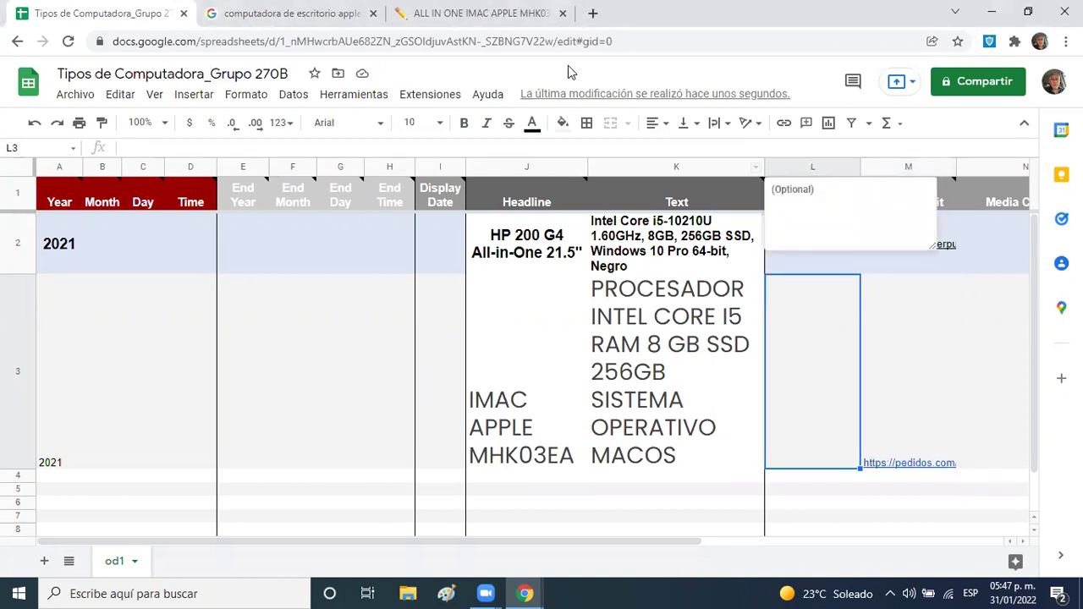
{"action": "left_click", "coordinate": [507, 15]}
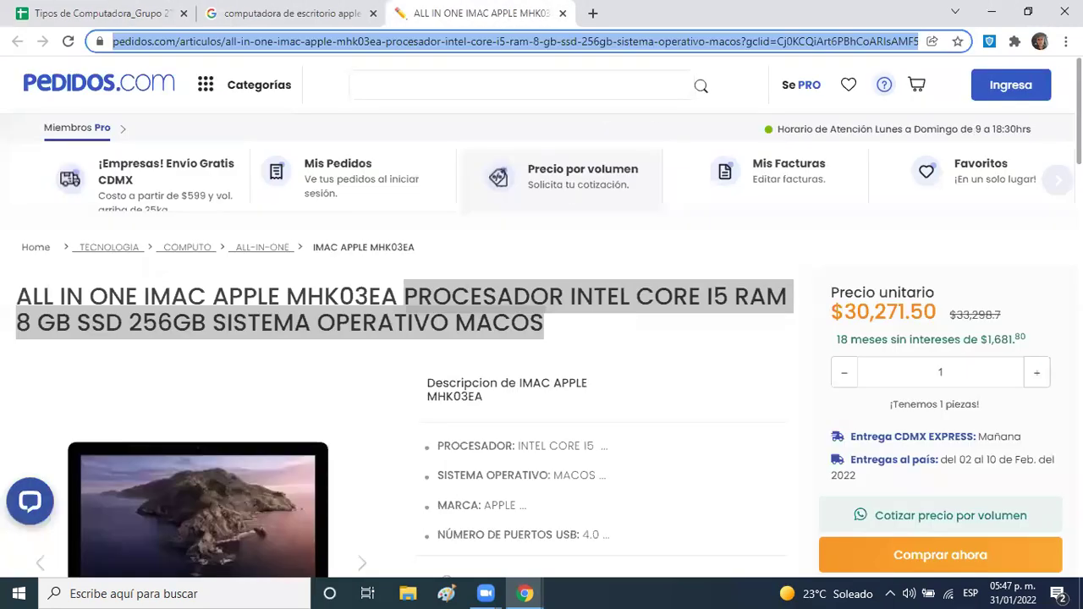
{"action": "scroll", "coordinate": [828, 150], "scroll_direction": "down", "scroll_amount": 3}
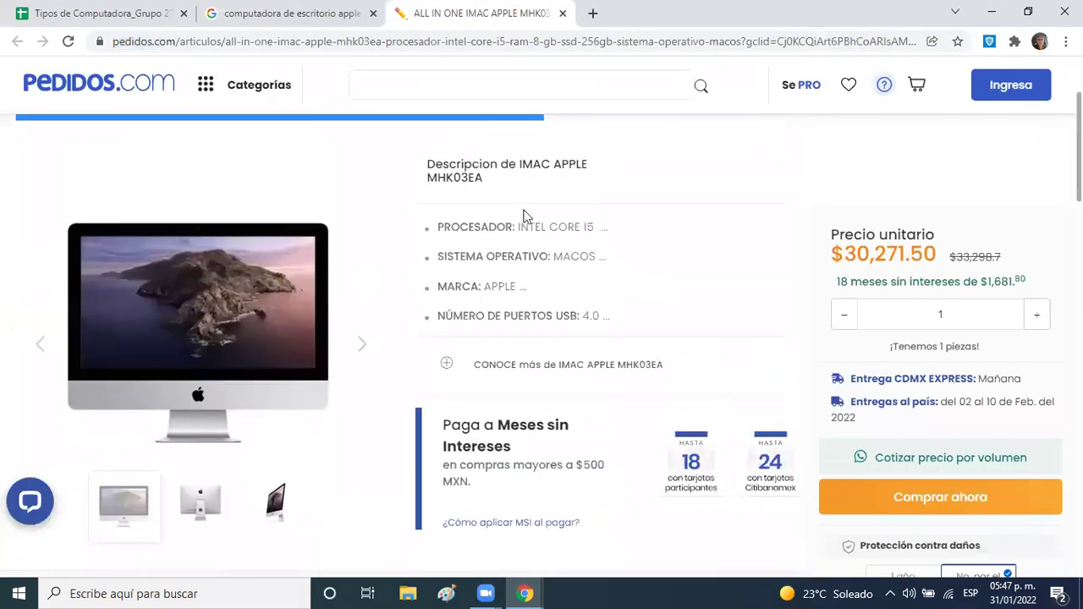
{"action": "right_click", "coordinate": [200, 322]}
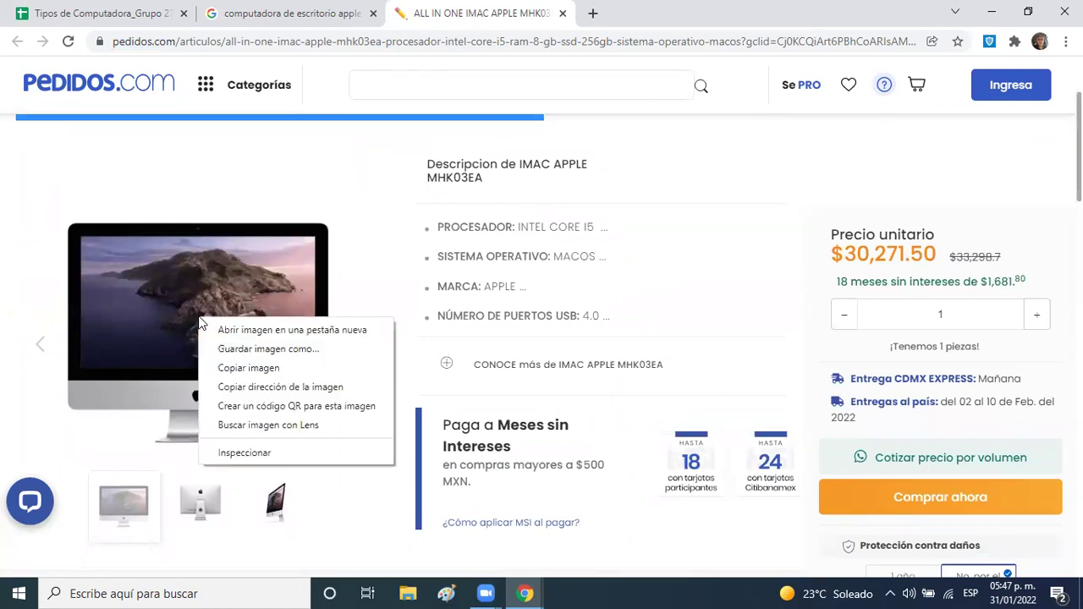
{"action": "left_click", "coordinate": [232, 391]}
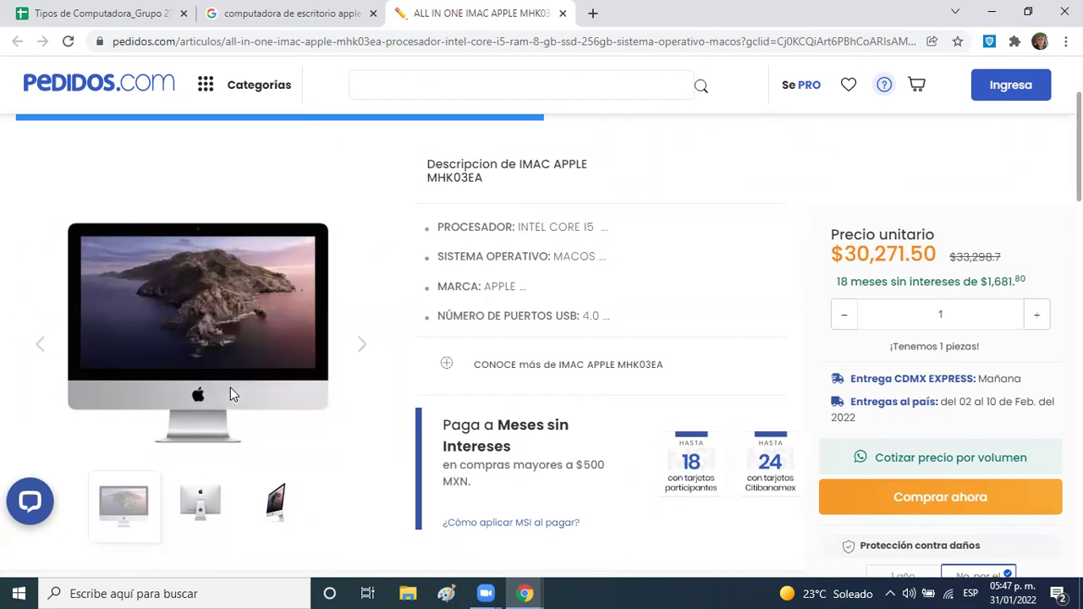
{"action": "left_click", "coordinate": [156, 14]}
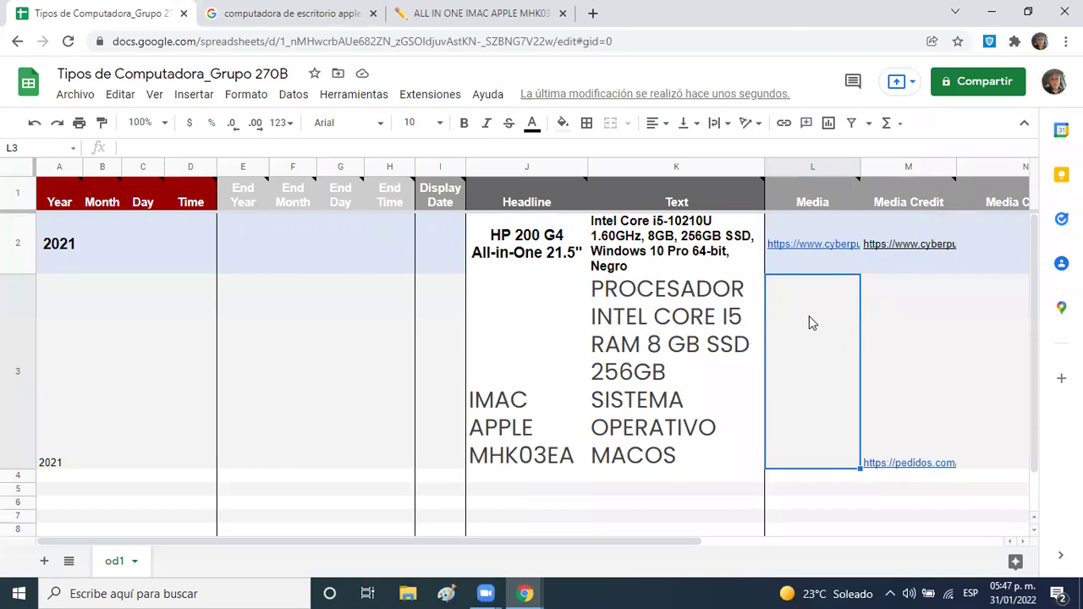
{"action": "type", "text": "https://pedidos.com/myfotos/xLarge/(X)PDIR-APP-MHK03E.webp"}
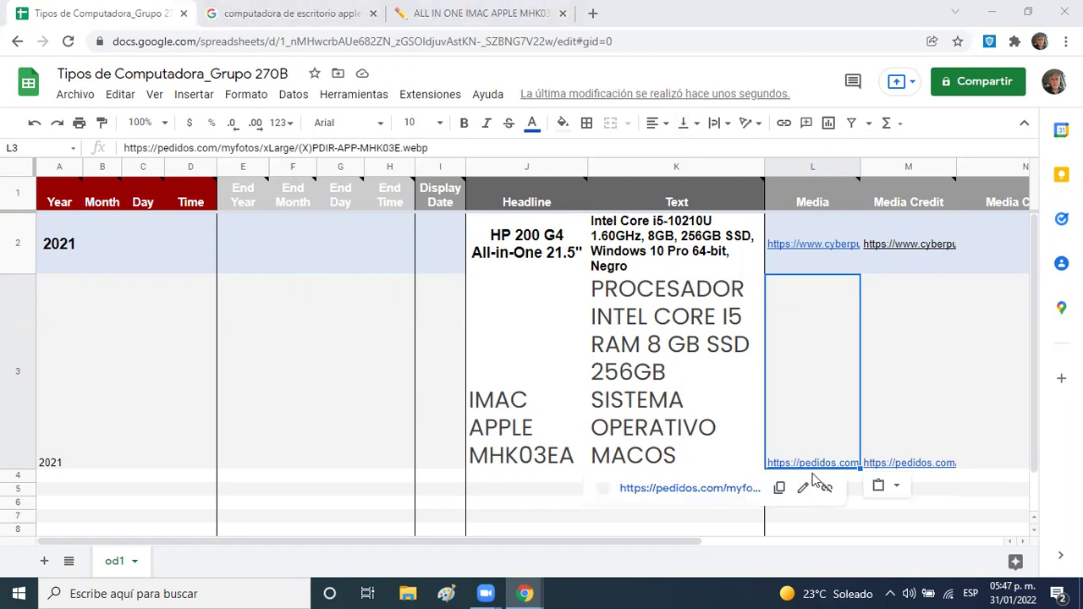
- Test the image link in row 3's Media cell twice, dismissing the file-saving dialog each time
{"action": "mouse_move", "coordinate": [810, 465]}
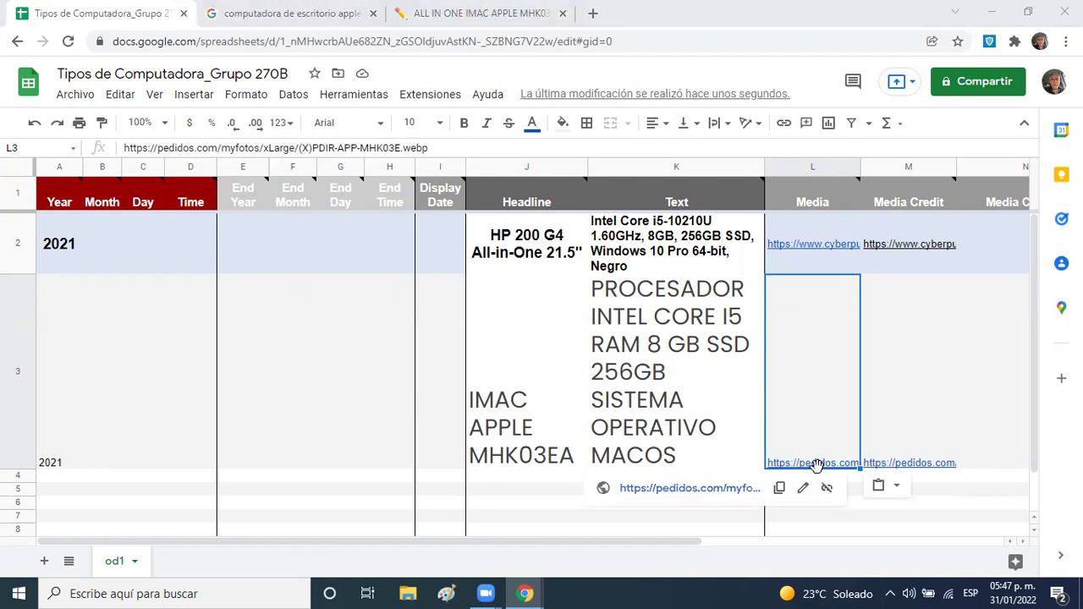
{"action": "left_click", "coordinate": [720, 488]}
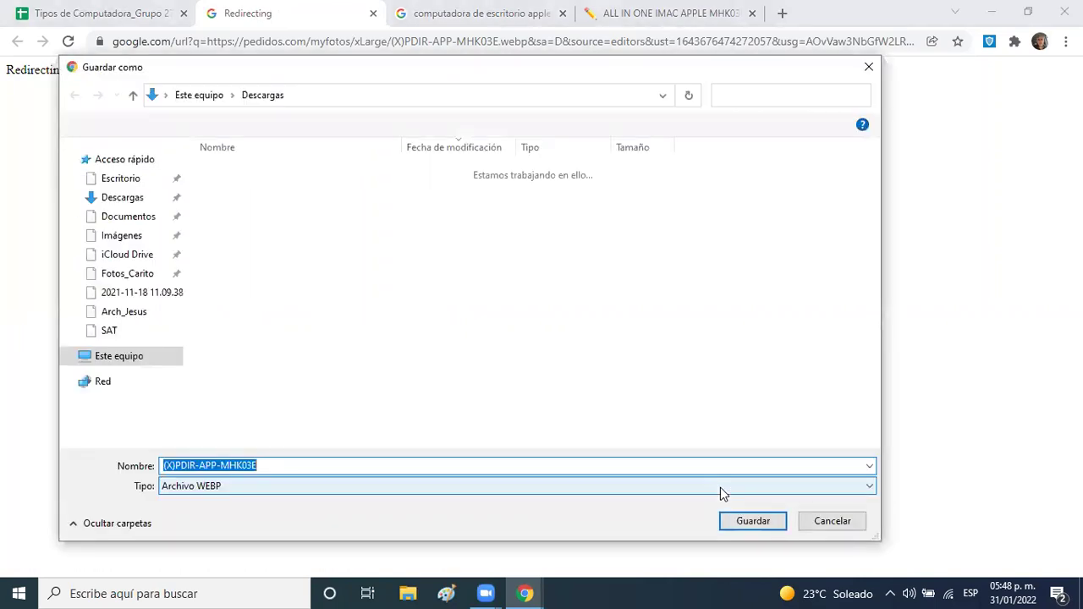
{"action": "left_click", "coordinate": [868, 68]}
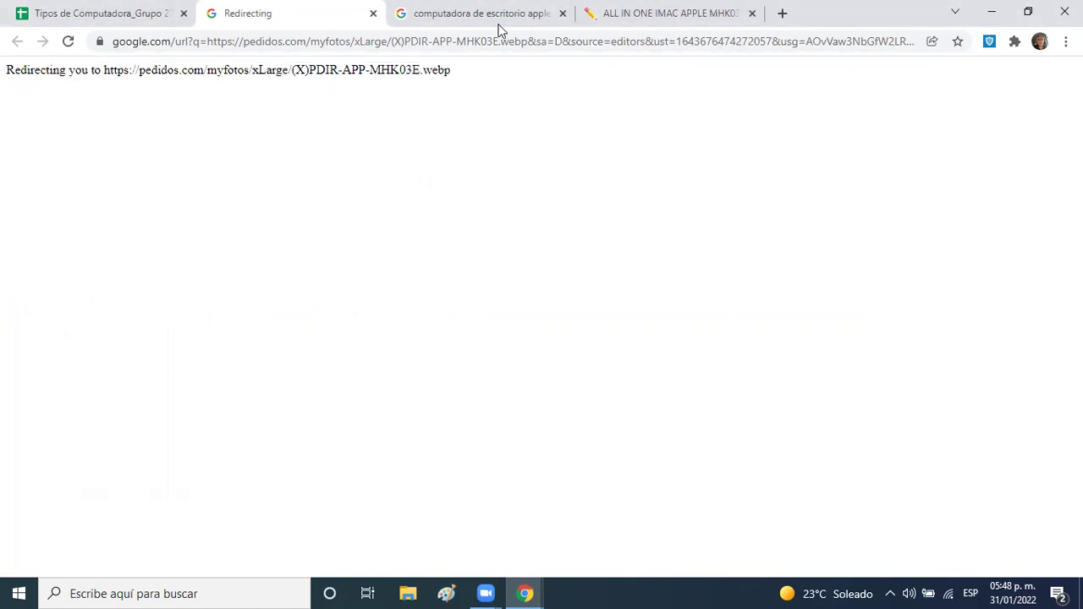
{"action": "left_click", "coordinate": [373, 14]}
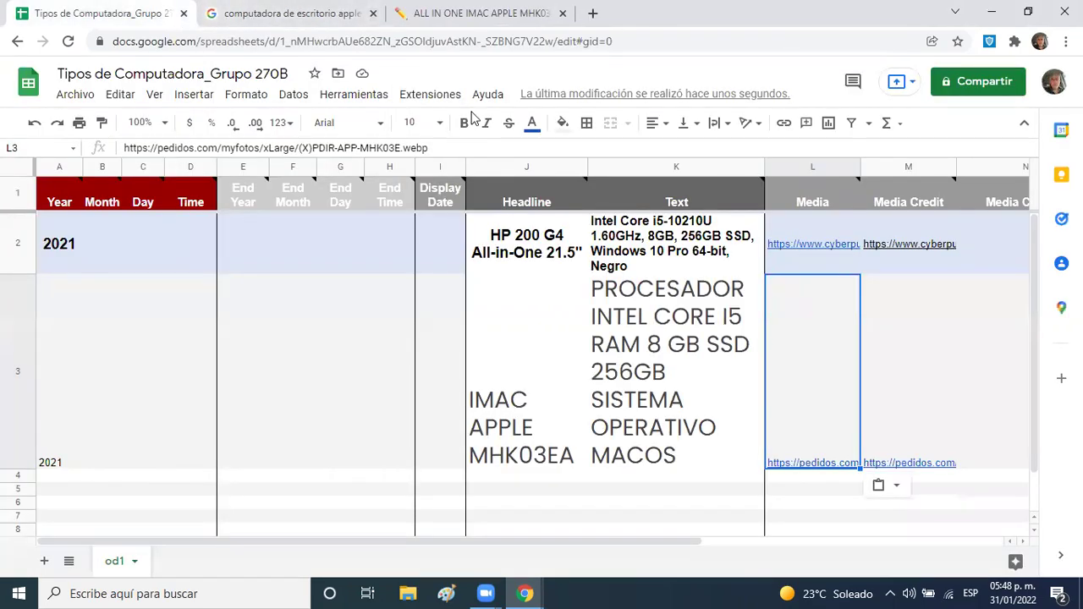
{"action": "left_click", "coordinate": [701, 381]}
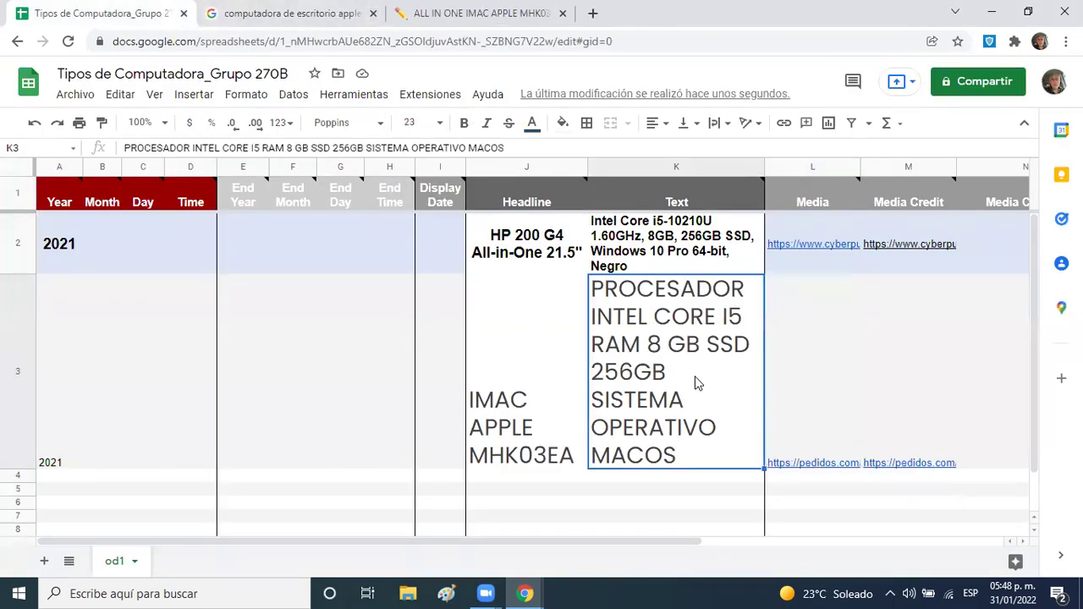
{"action": "left_click", "coordinate": [820, 370]}
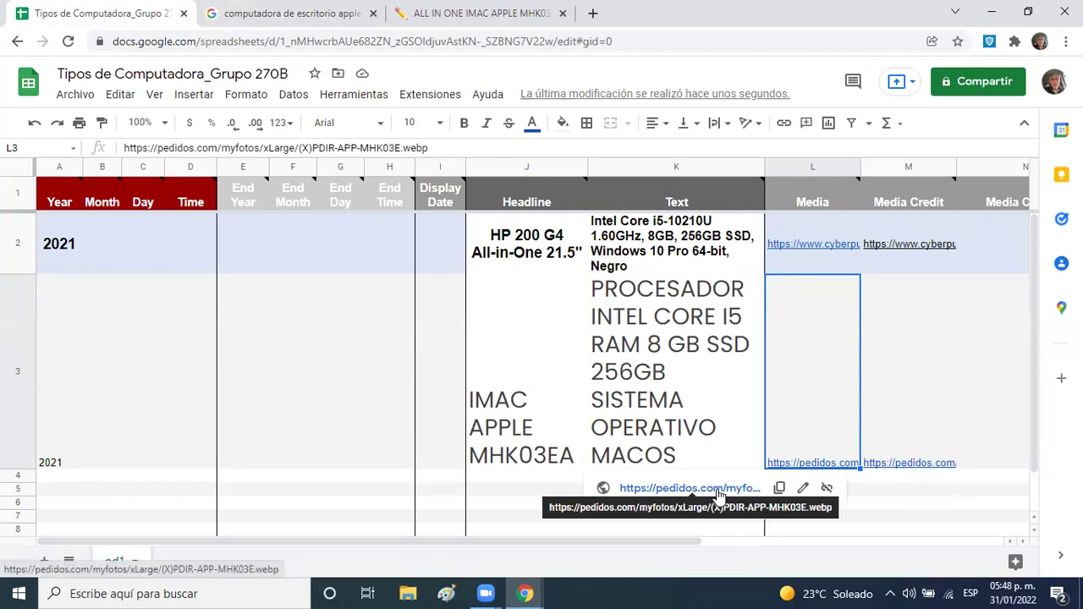
{"action": "left_click", "coordinate": [718, 498]}
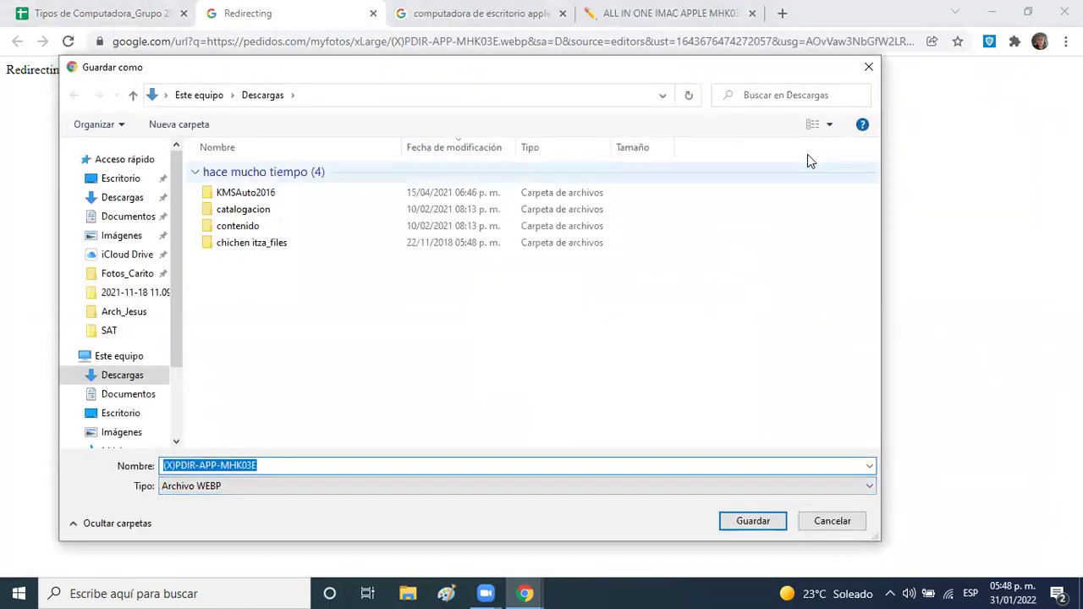
{"action": "left_click", "coordinate": [868, 67]}
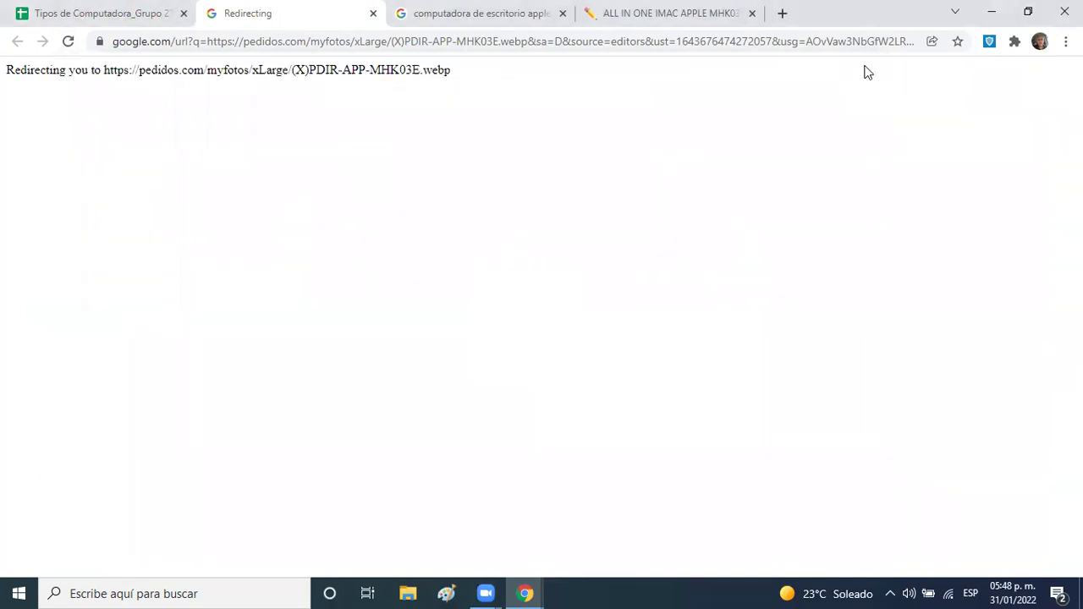
- Clear the image link from row 3's Media cell in the spreadsheet
{"action": "left_click", "coordinate": [161, 15]}
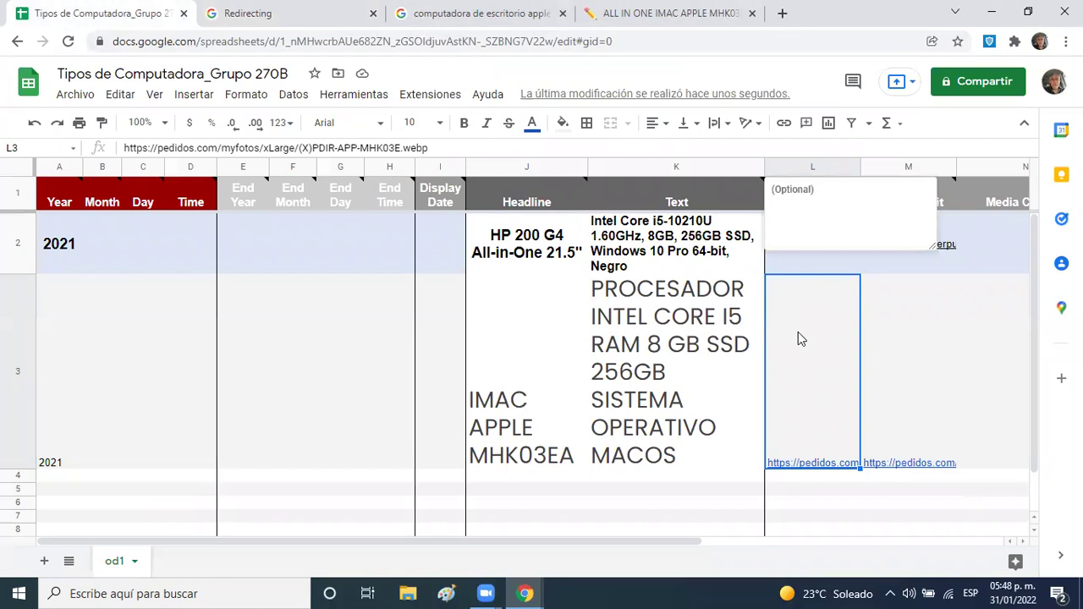
{"action": "mouse_move", "coordinate": [801, 339]}
{"action": "key", "text": "Delete"}
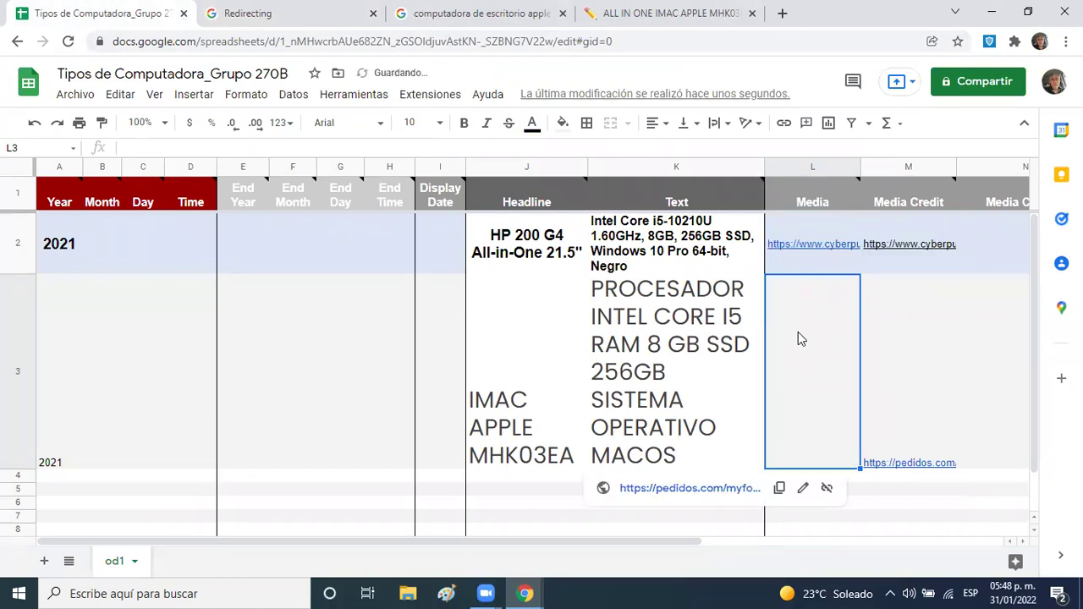
- Return to the Pedidos.com iMac page and show the angled view of the computer in the product gallery
{"action": "left_click", "coordinate": [699, 12]}
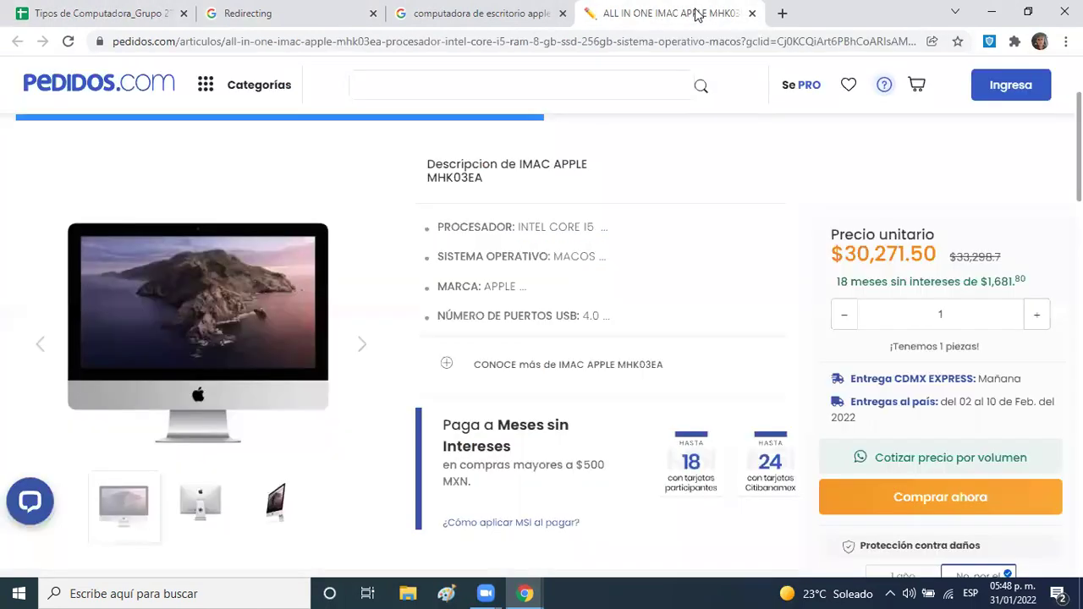
{"action": "scroll", "coordinate": [542, 338], "scroll_direction": "down", "scroll_amount": 4}
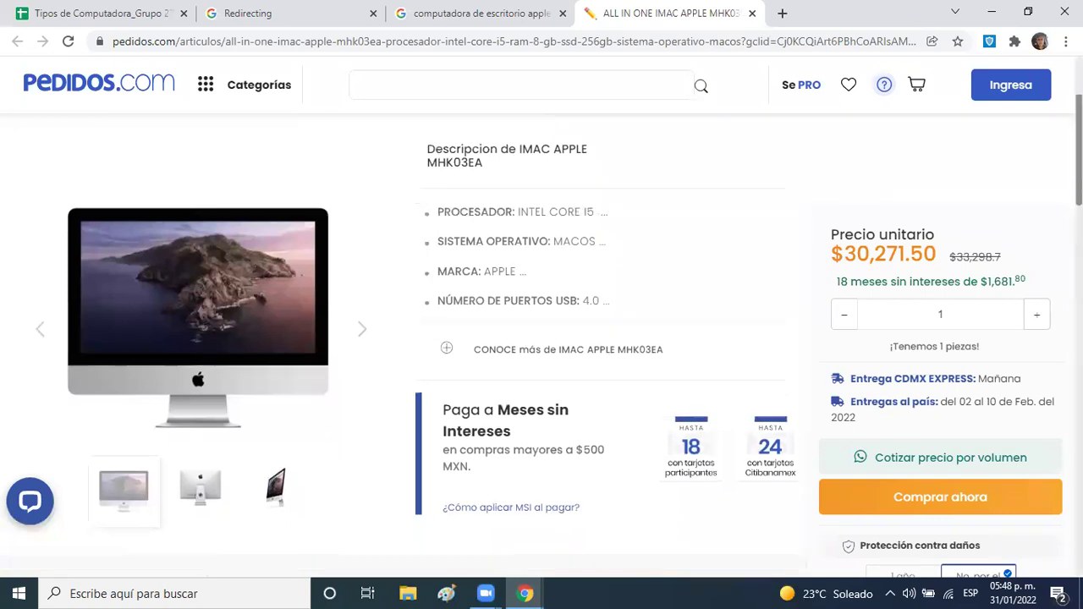
{"action": "scroll", "coordinate": [406, 338], "scroll_direction": "up", "scroll_amount": 2}
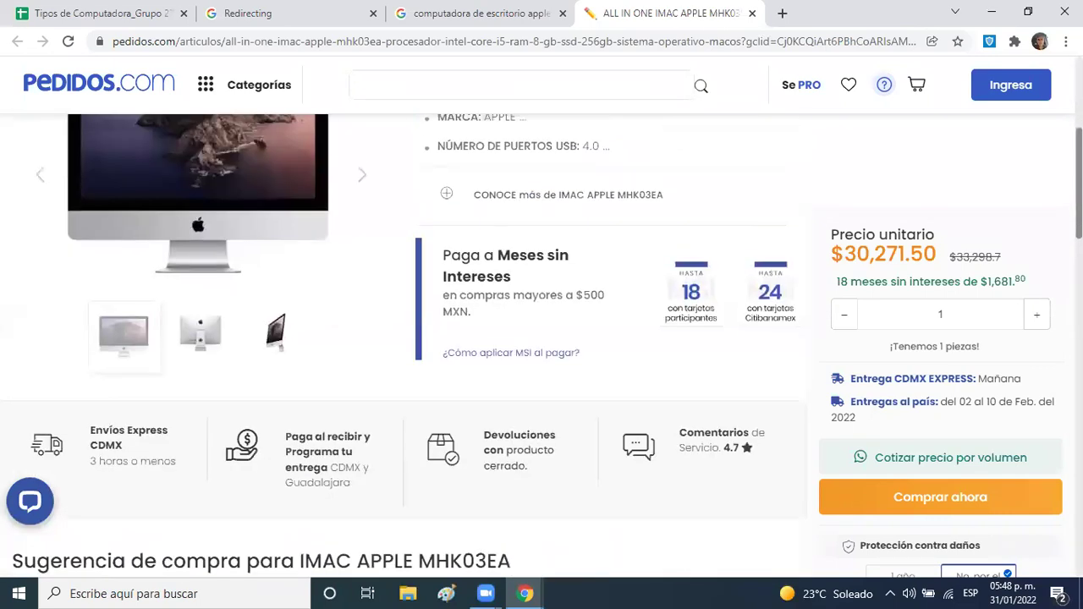
{"action": "left_click", "coordinate": [280, 335]}
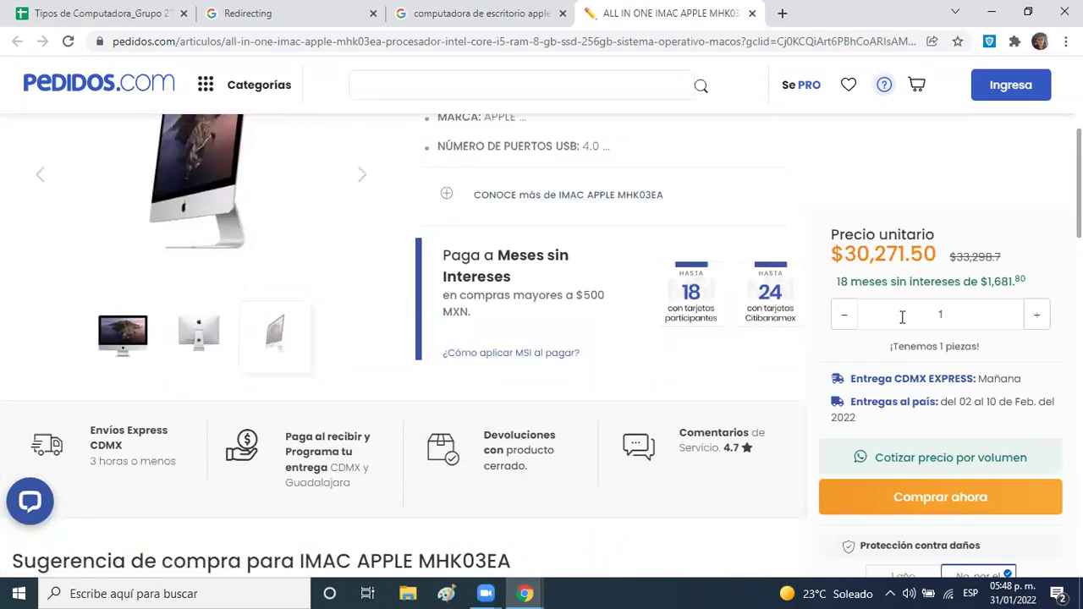
- Examine the IMAC APPLE MHK03EA details table and purchase suggestions on the product page
{"action": "left_click", "coordinate": [654, 195]}
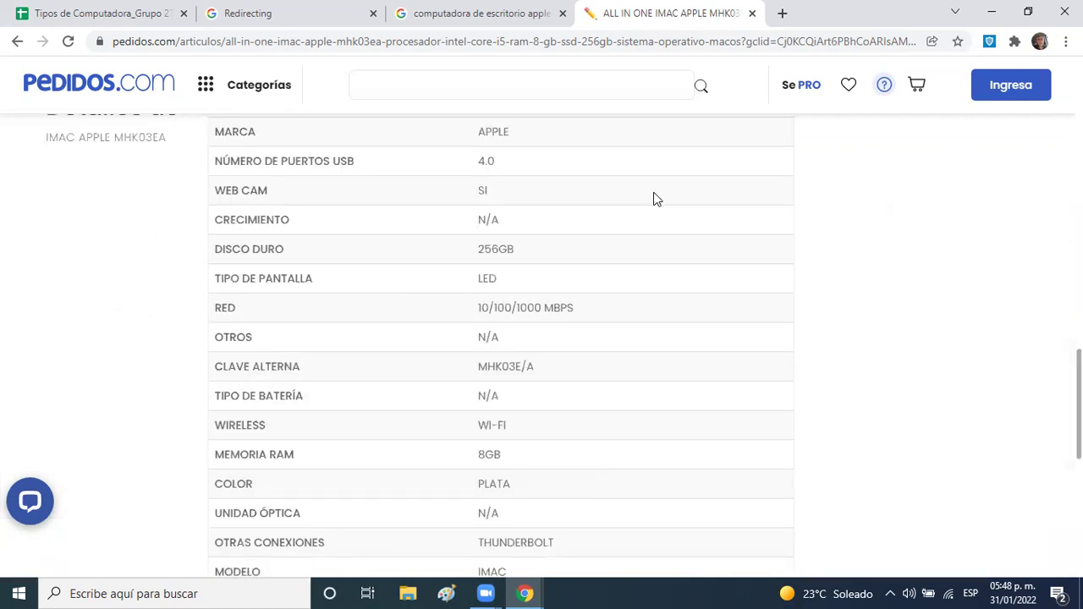
{"action": "scroll", "coordinate": [542, 339], "scroll_direction": "up", "scroll_amount": 6}
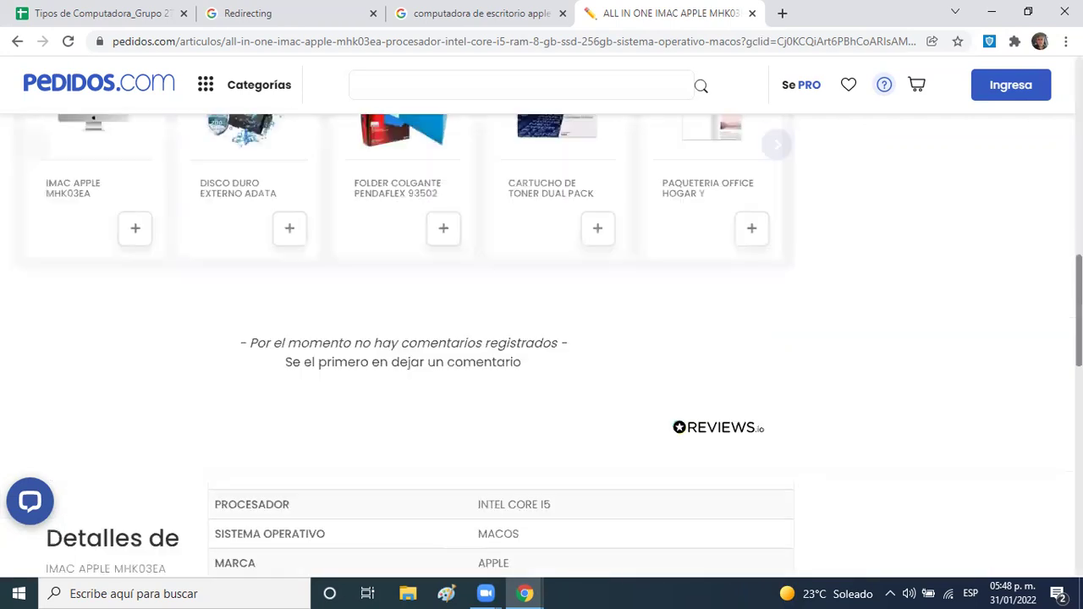
{"action": "scroll", "coordinate": [419, 346], "scroll_direction": "down", "scroll_amount": 5}
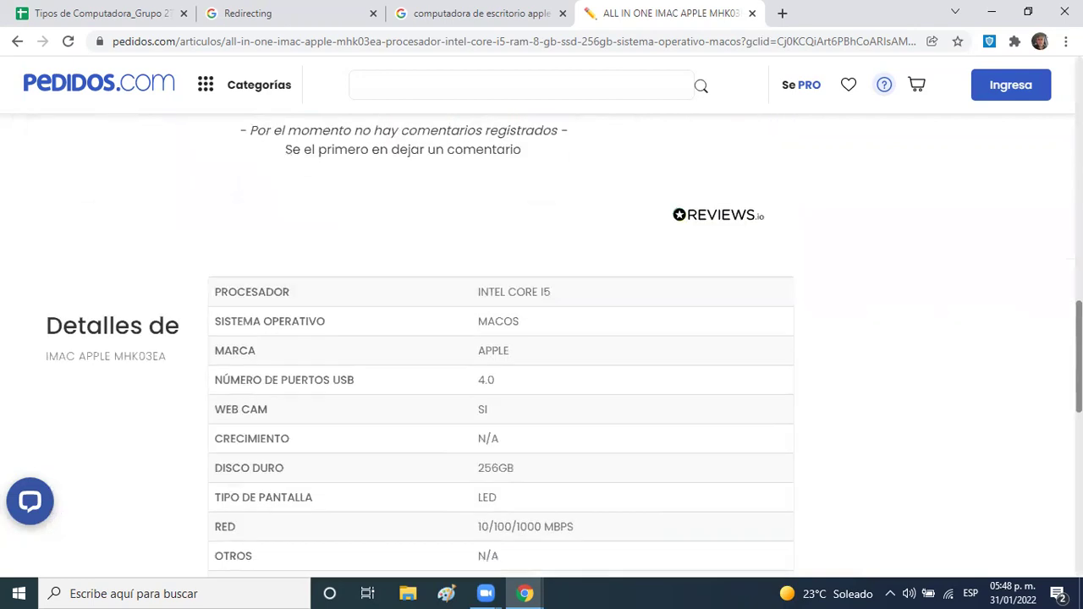
{"action": "scroll", "coordinate": [541, 339], "scroll_direction": "down", "scroll_amount": 6}
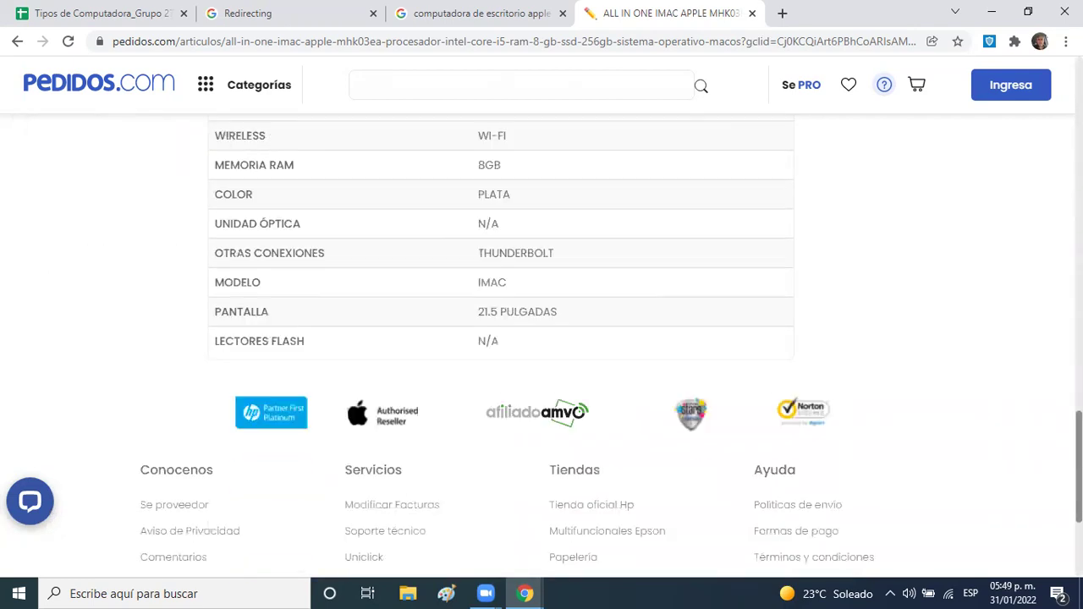
{"action": "scroll", "coordinate": [541, 339], "scroll_direction": "down", "scroll_amount": 2}
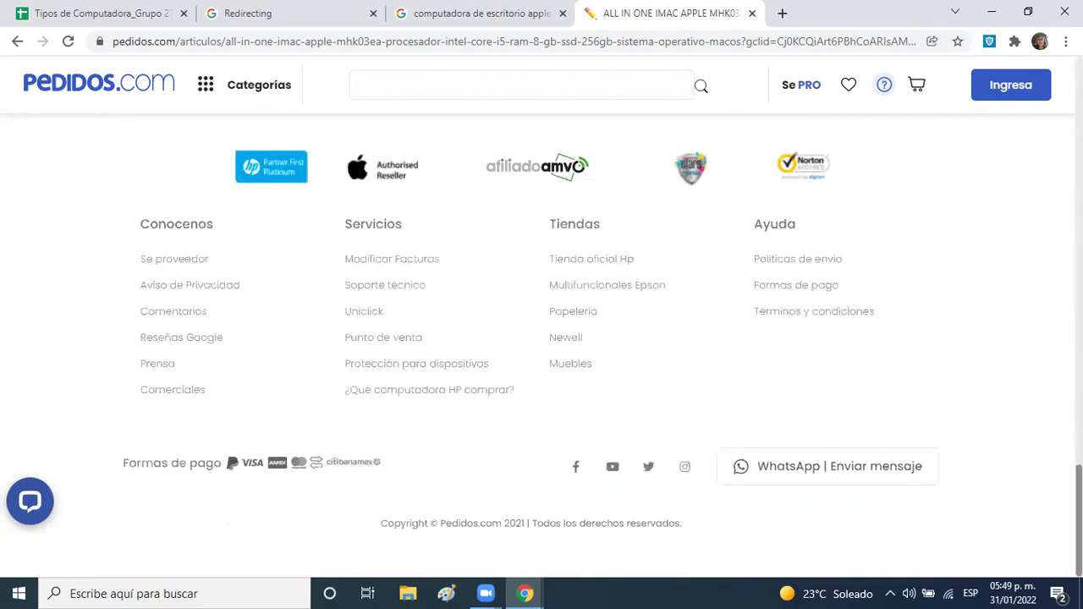
{"action": "scroll", "coordinate": [1051, 314], "scroll_direction": "up", "scroll_amount": 15}
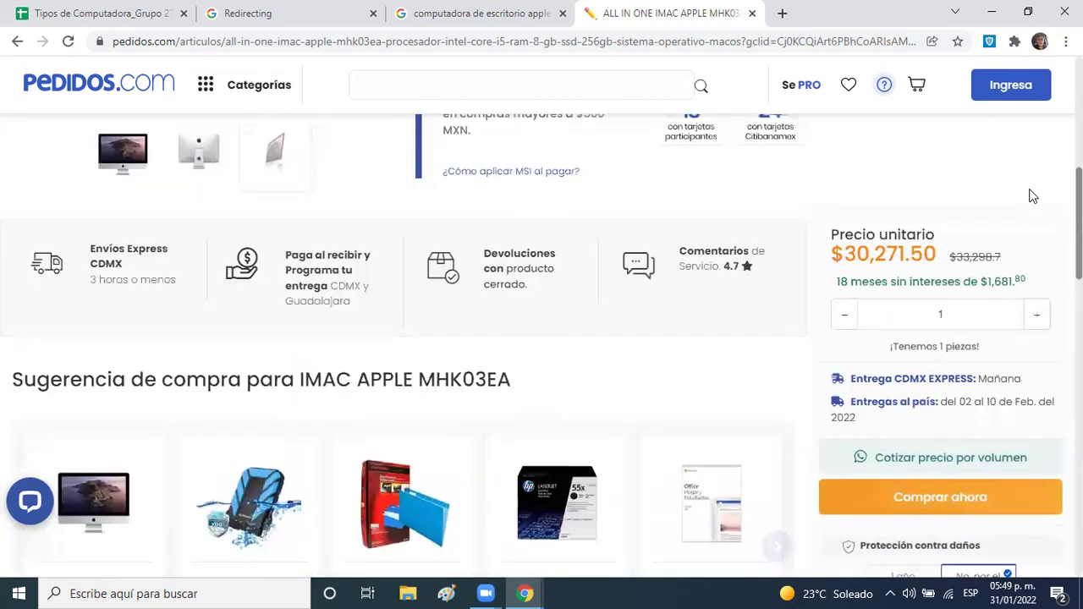
{"action": "scroll", "coordinate": [1032, 203], "scroll_direction": "down", "scroll_amount": 2}
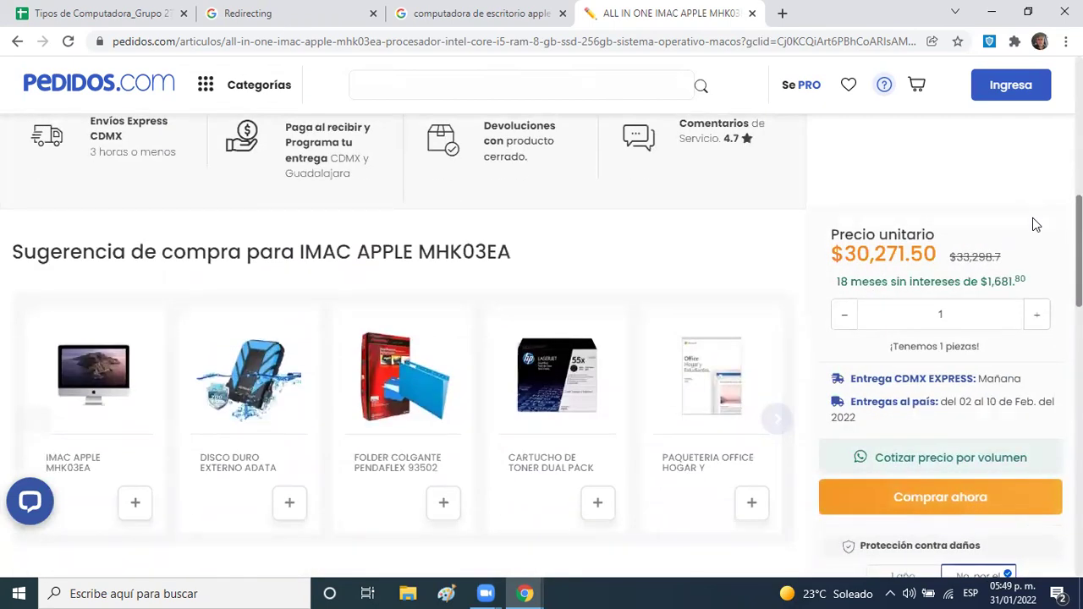
{"action": "scroll", "coordinate": [1033, 212], "scroll_direction": "up", "scroll_amount": 2}
{"action": "scroll", "coordinate": [1035, 241], "scroll_direction": "down", "scroll_amount": 3}
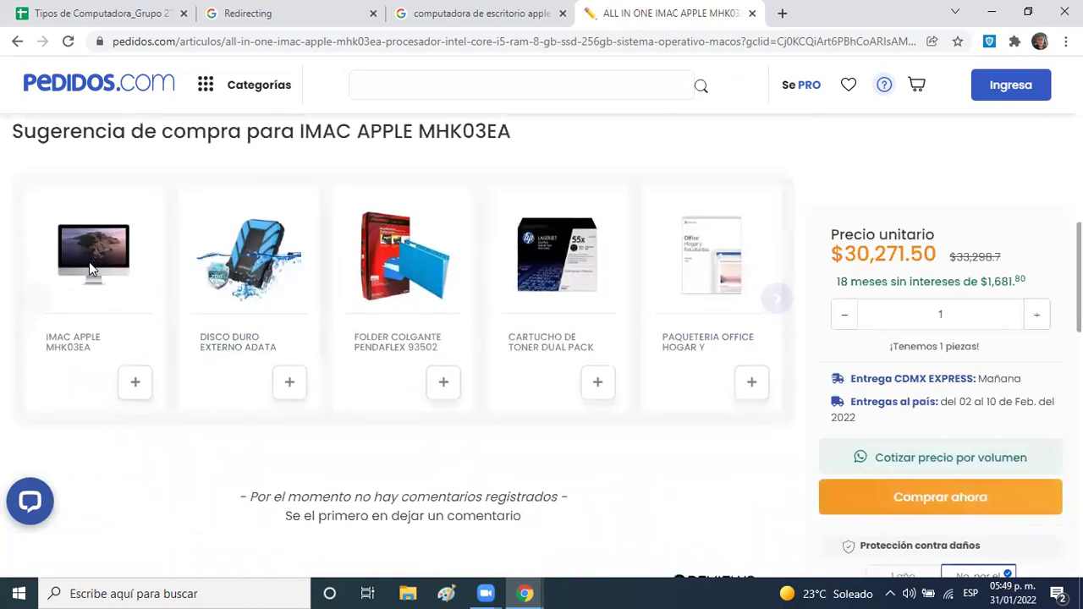
- Add the suggested IMAC APPLE MHK03EA to the shopping cart
{"action": "left_click", "coordinate": [133, 385]}
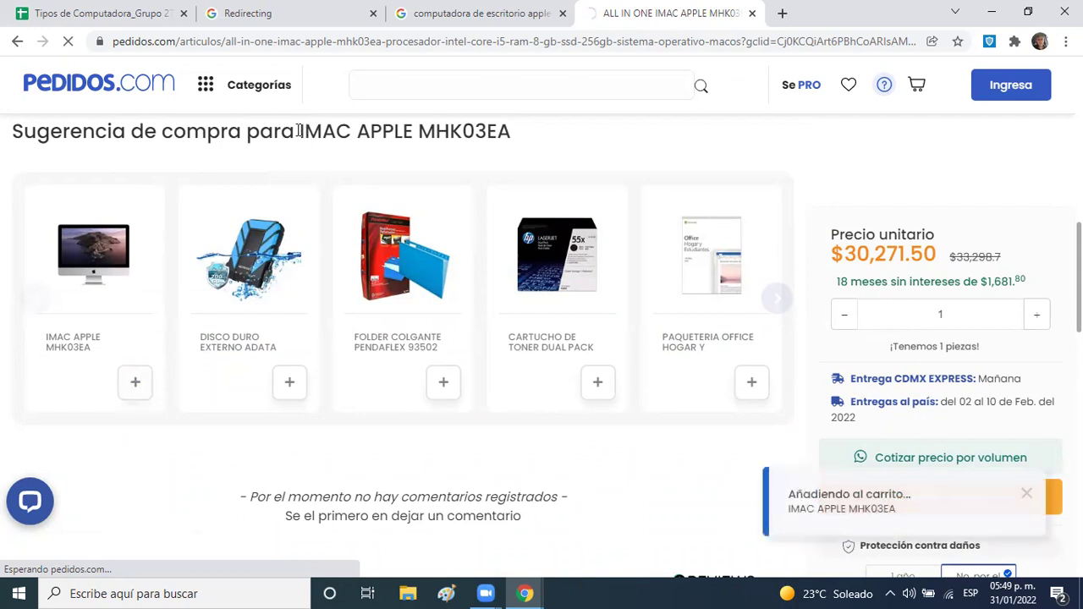
{"action": "left_click_drag", "start_coordinate": [301, 133], "coordinate": [472, 53]}
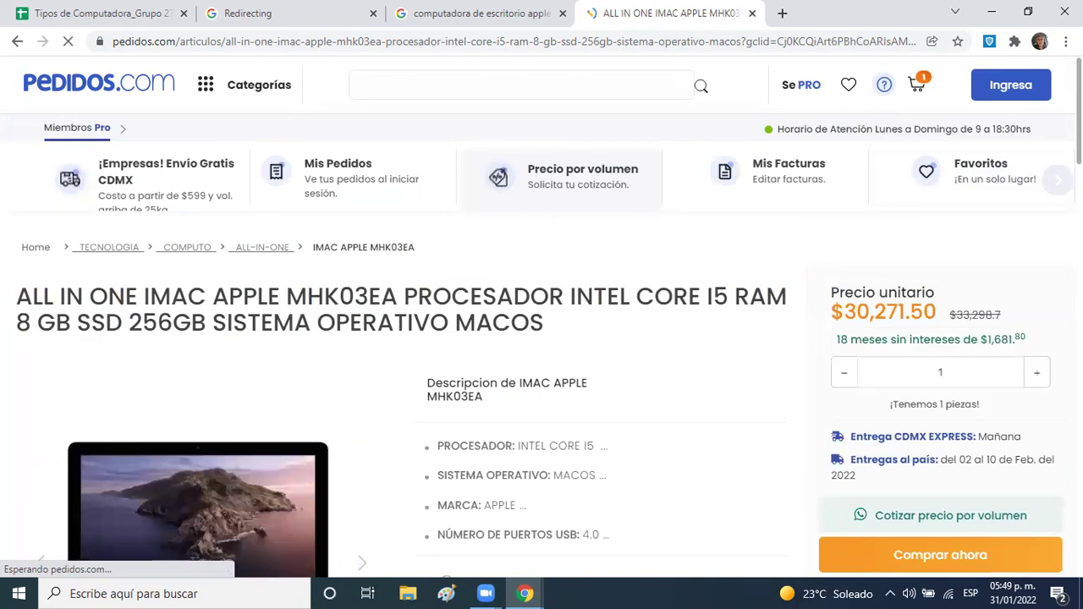
- Copy the model name IMAC APPLE MHK03EA from the Pedidos.com product title and search Google Images for it in a new tab
{"action": "scroll", "coordinate": [274, 161], "scroll_direction": "down", "scroll_amount": 2}
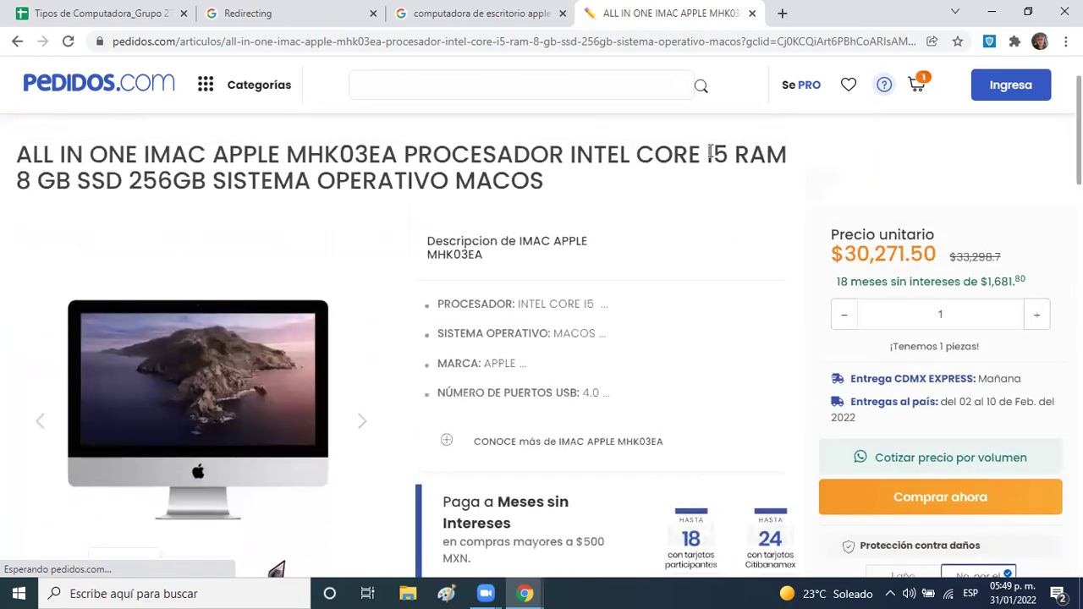
{"action": "left_click_drag", "start_coordinate": [145, 154], "coordinate": [393, 148]}
{"action": "key", "text": "ctrl+c"}
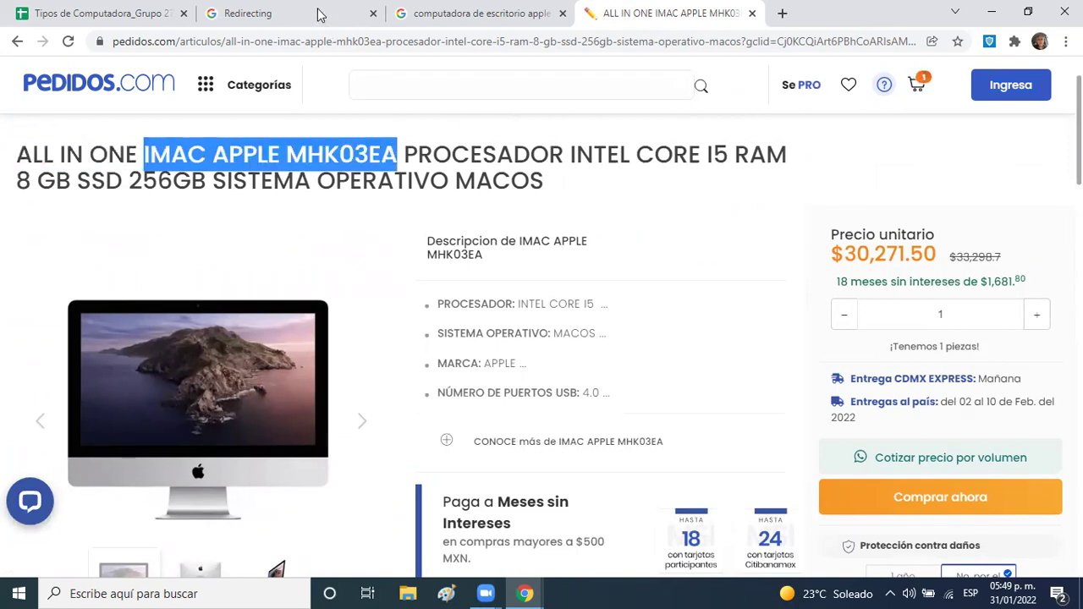
{"action": "left_click", "coordinate": [780, 13]}
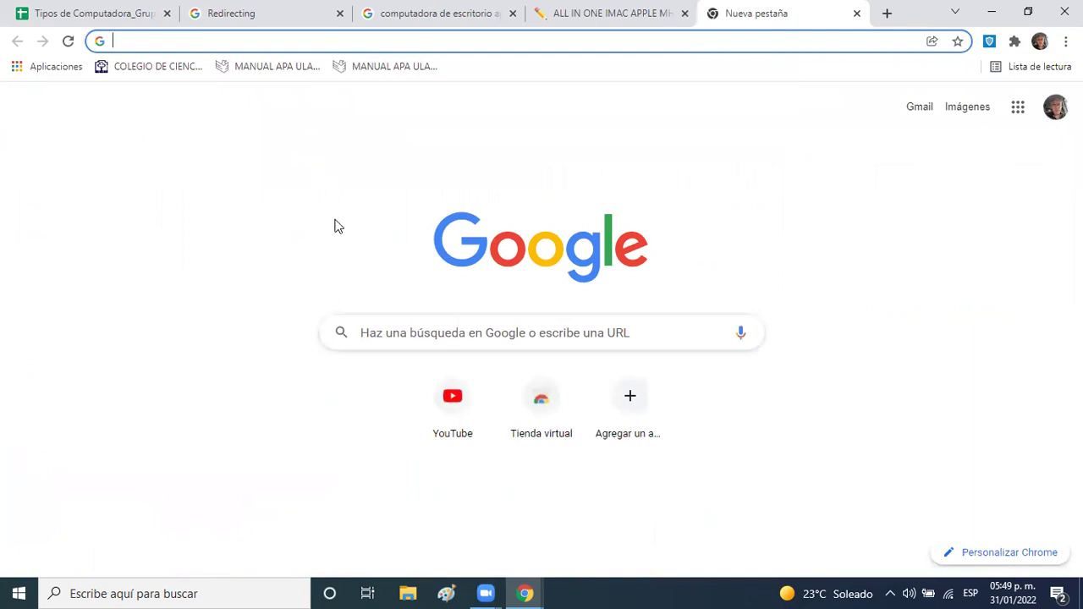
{"action": "left_click", "coordinate": [218, 40]}
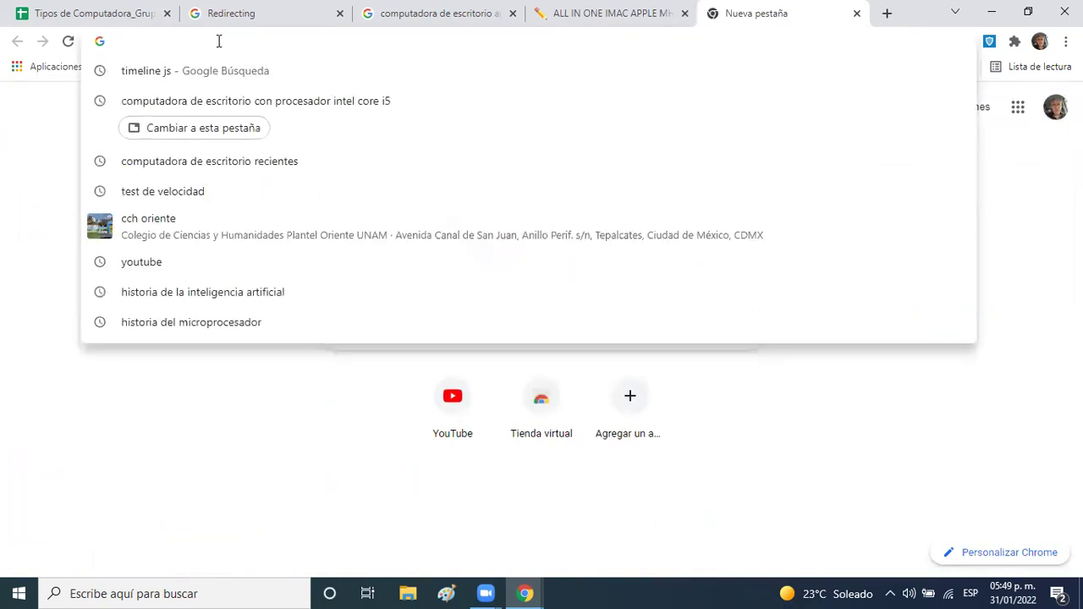
{"action": "key", "text": "ctrl+v"}
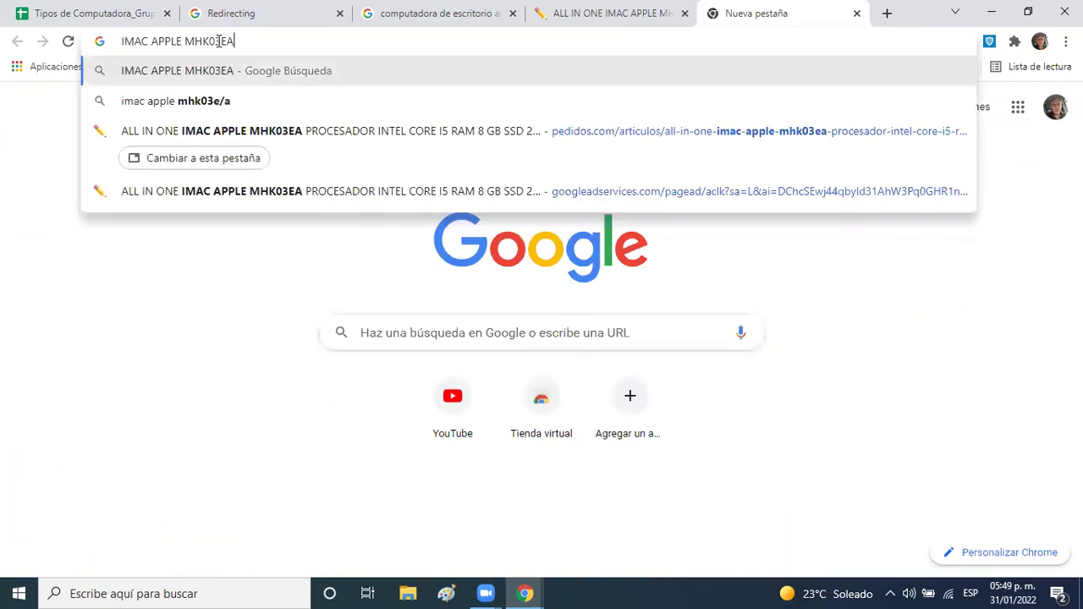
{"action": "key", "text": "Return"}
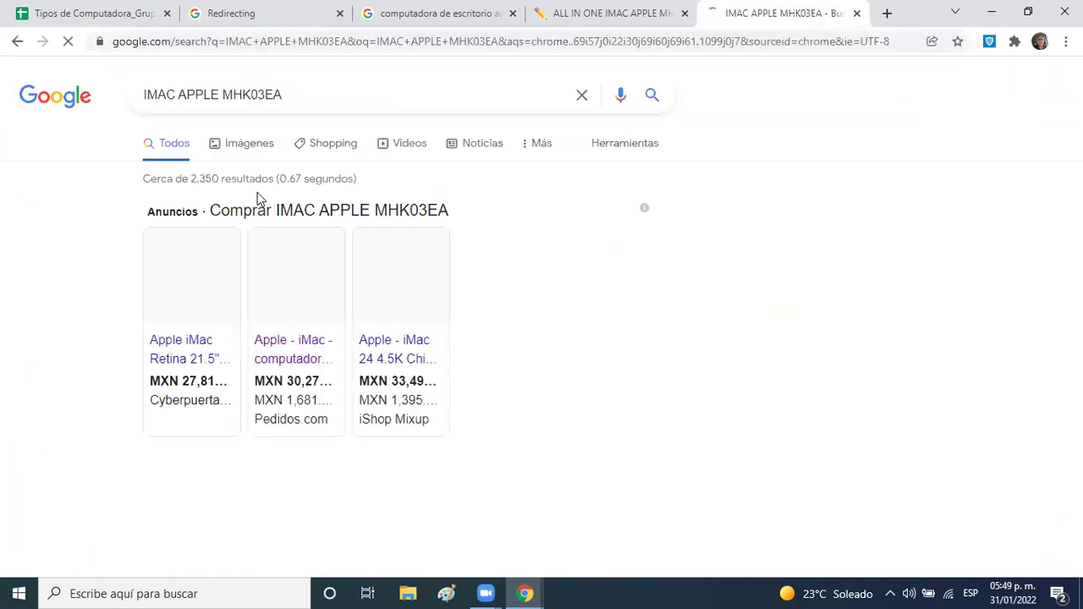
{"action": "left_click", "coordinate": [257, 149]}
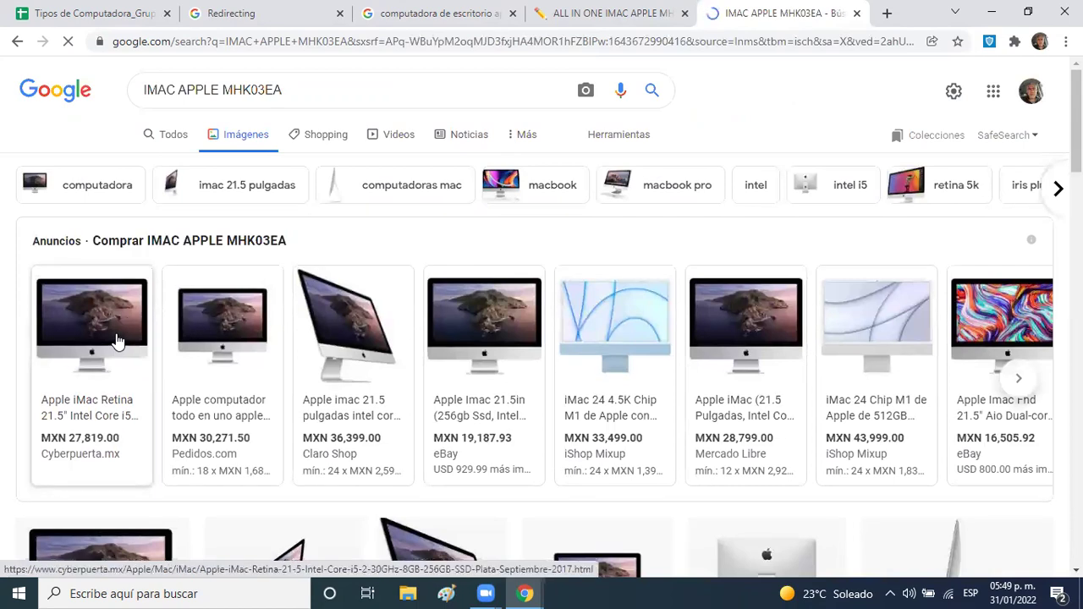
- Open the Cyberpuerta.mx offer for the Apple iMac Retina 21.5" and copy the address of its main product image
{"action": "mouse_move", "coordinate": [118, 341]}
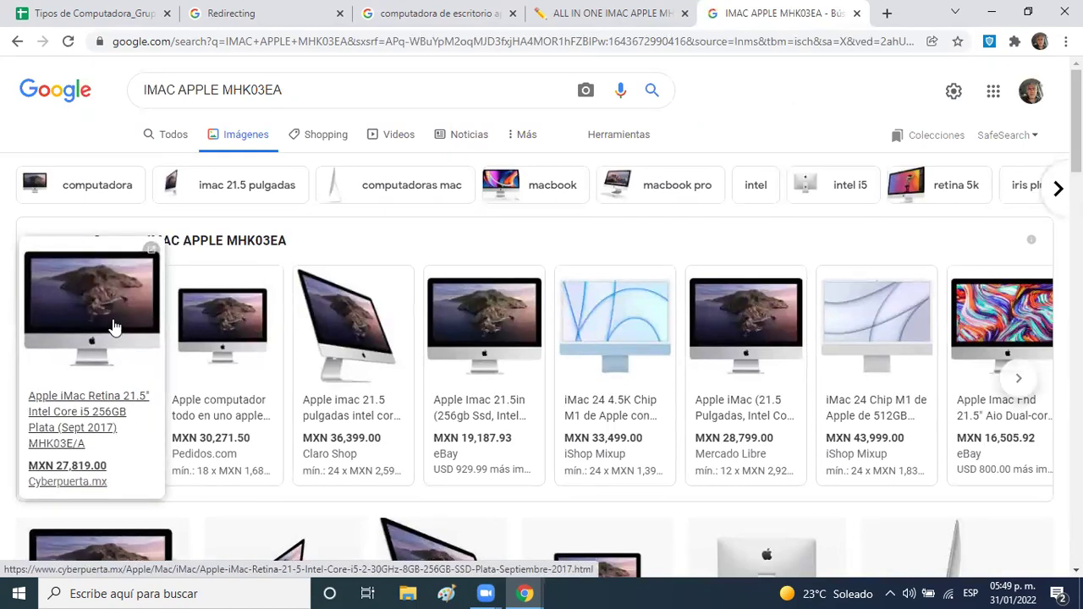
{"action": "left_click", "coordinate": [116, 327]}
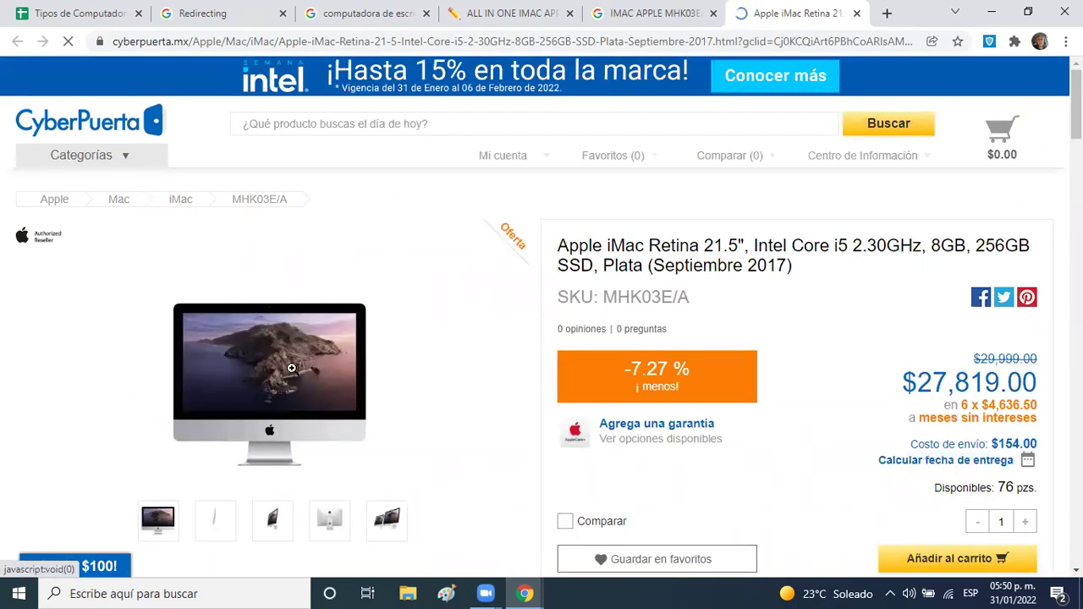
{"action": "right_click", "coordinate": [291, 368]}
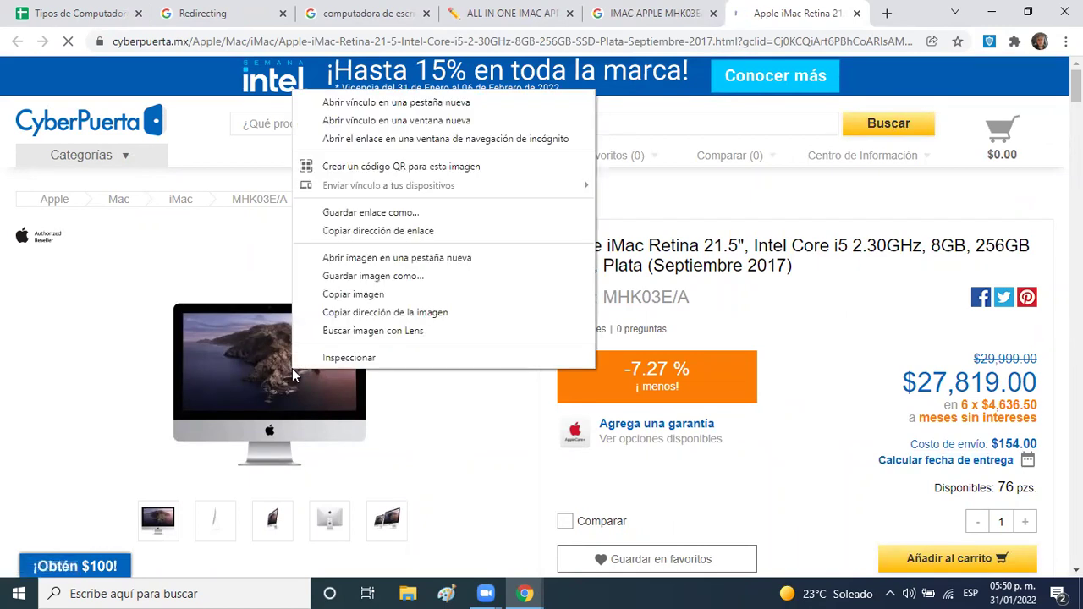
{"action": "left_click", "coordinate": [327, 313]}
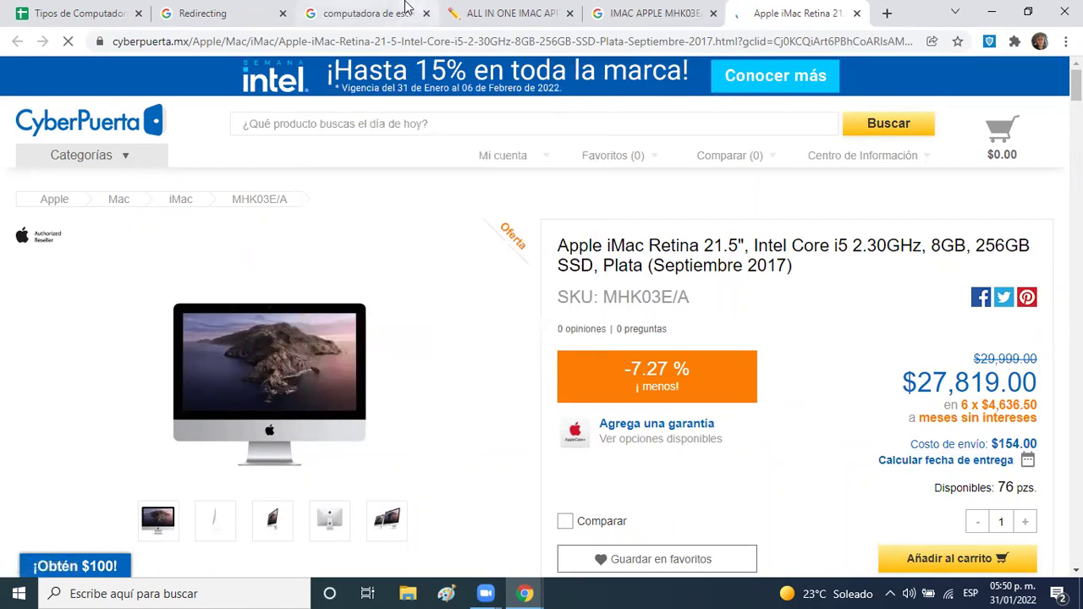
{"action": "left_click", "coordinate": [121, 18]}
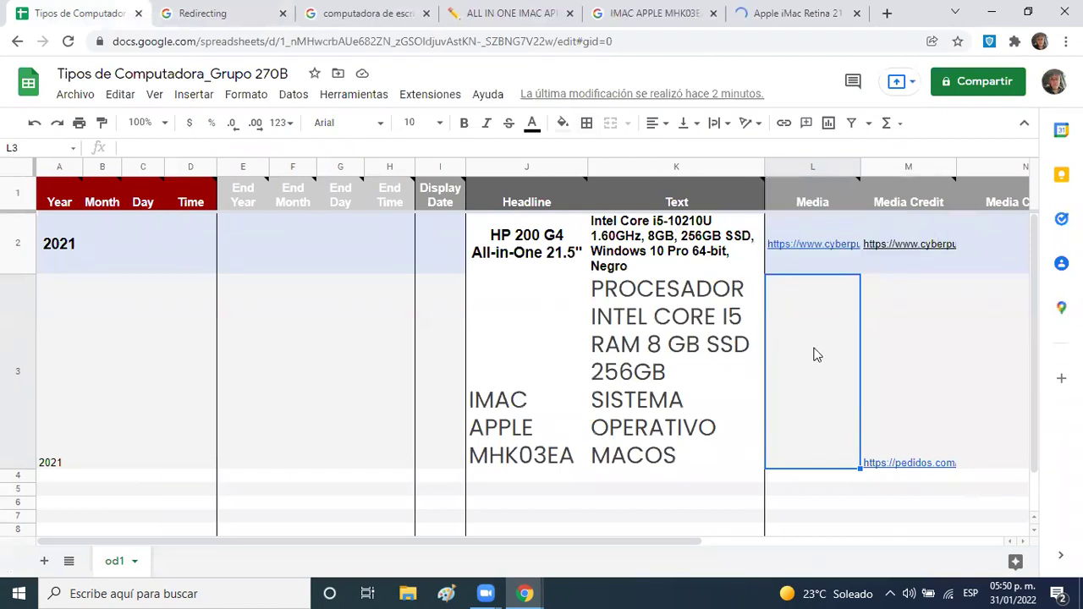
{"action": "type", "text": "https://www.cyberpuerta.mx/img/product/M/CP-APPLE-MHK03EA-1.jpg"}
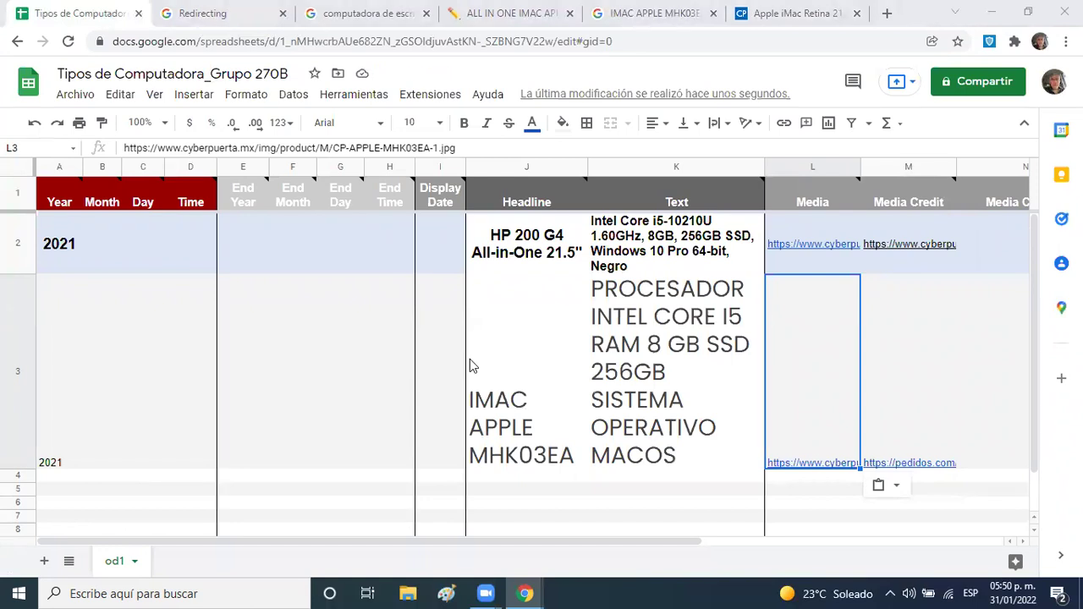
{"action": "mouse_move", "coordinate": [844, 416]}
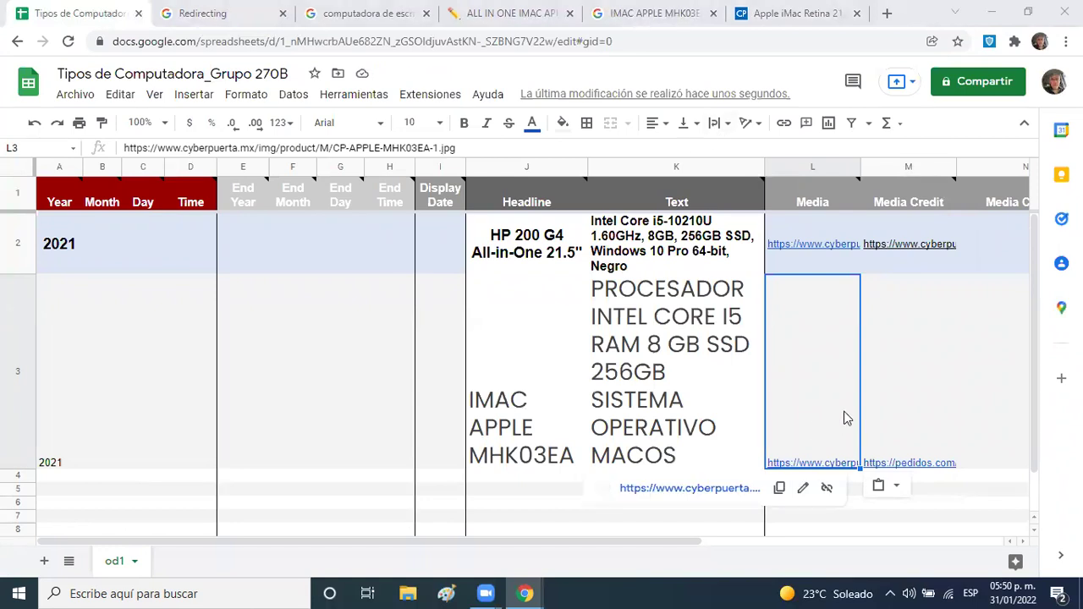
{"action": "left_click", "coordinate": [716, 497]}
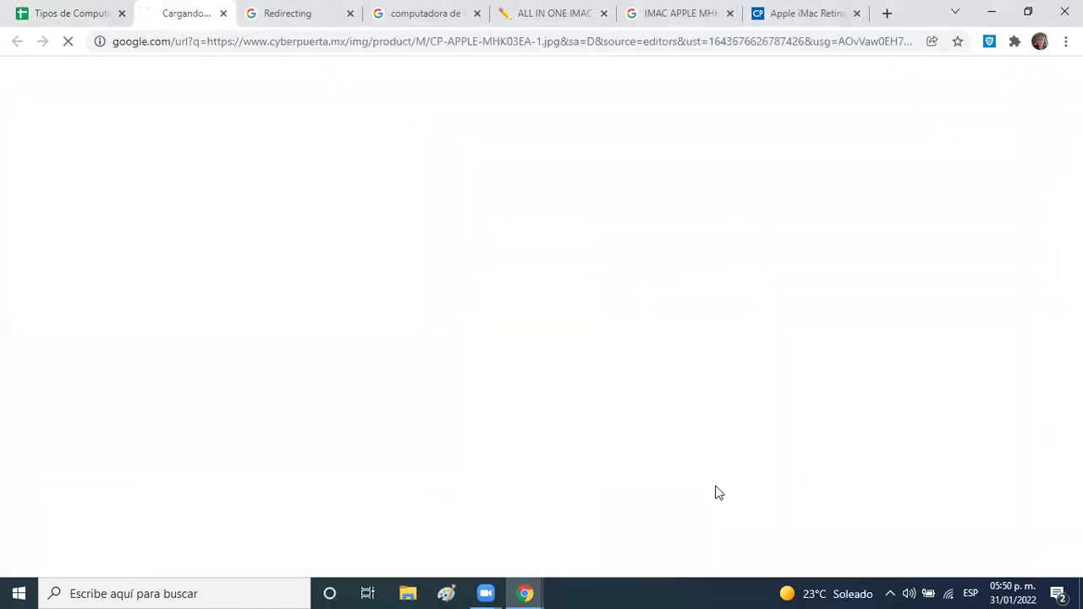
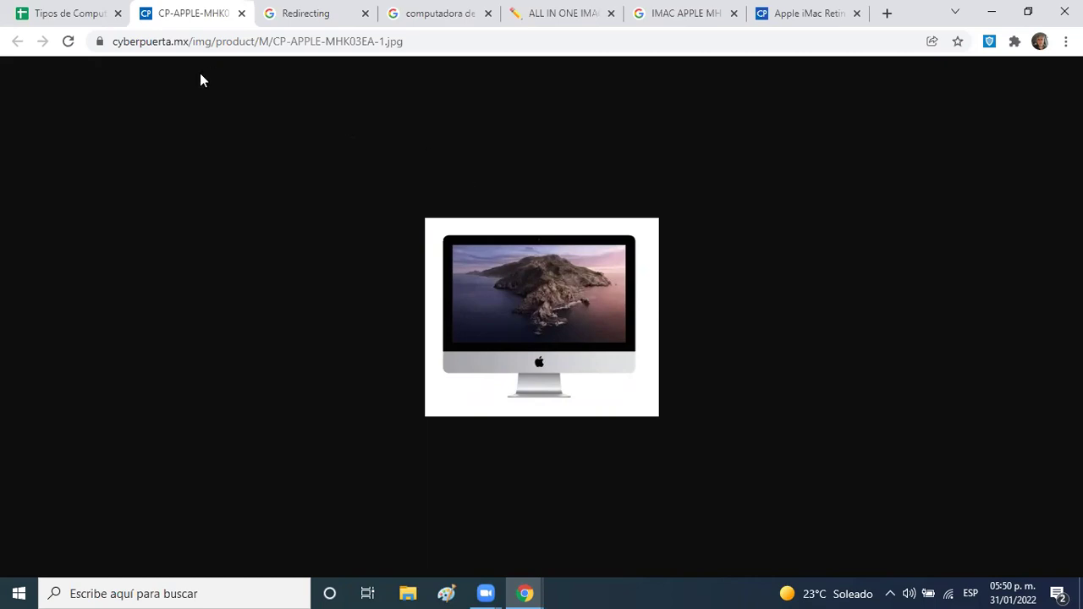
{"action": "left_click", "coordinate": [105, 15]}
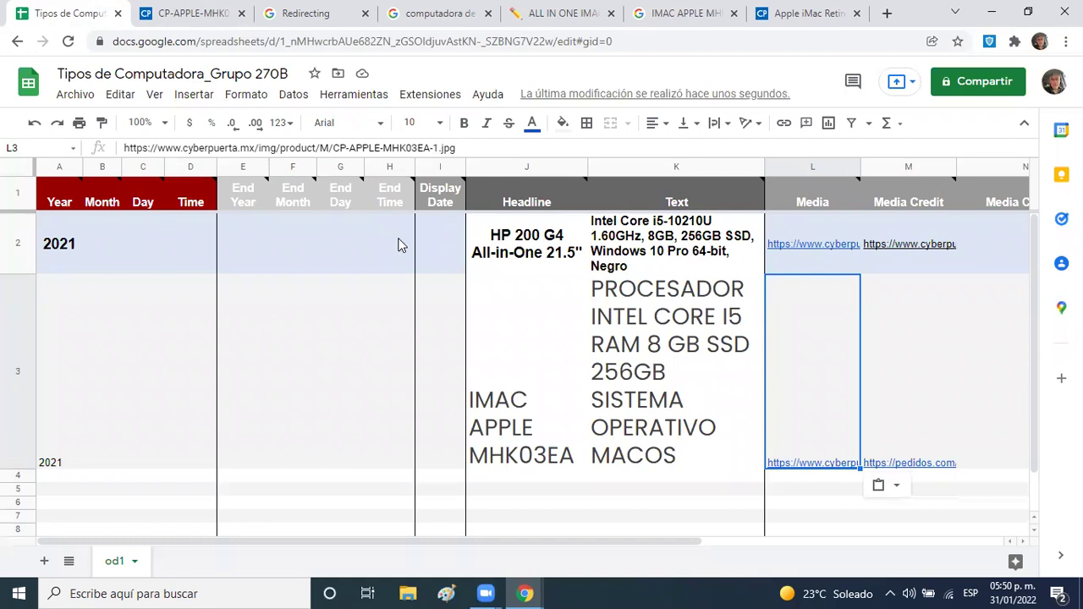
- Format the year 2021 in row 3 as 14-point bold, centred vertically and horizontally
{"action": "key", "text": "Left"}
{"action": "key", "text": "Left"}
{"action": "key", "text": "Left"}
{"action": "key", "text": "Left"}
{"action": "key", "text": "Left"}
{"action": "key", "text": "Left"}
{"action": "key", "text": "Left"}
{"action": "key", "text": "Left"}
{"action": "key", "text": "Left"}
{"action": "key", "text": "Left"}
{"action": "key", "text": "Left"}
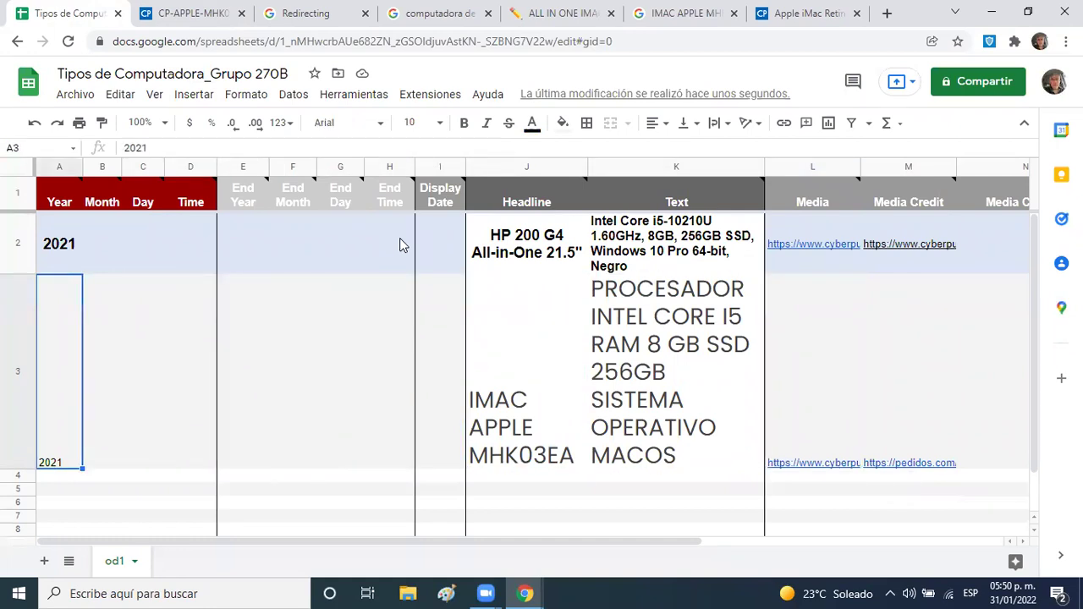
{"action": "left_click", "coordinate": [437, 124]}
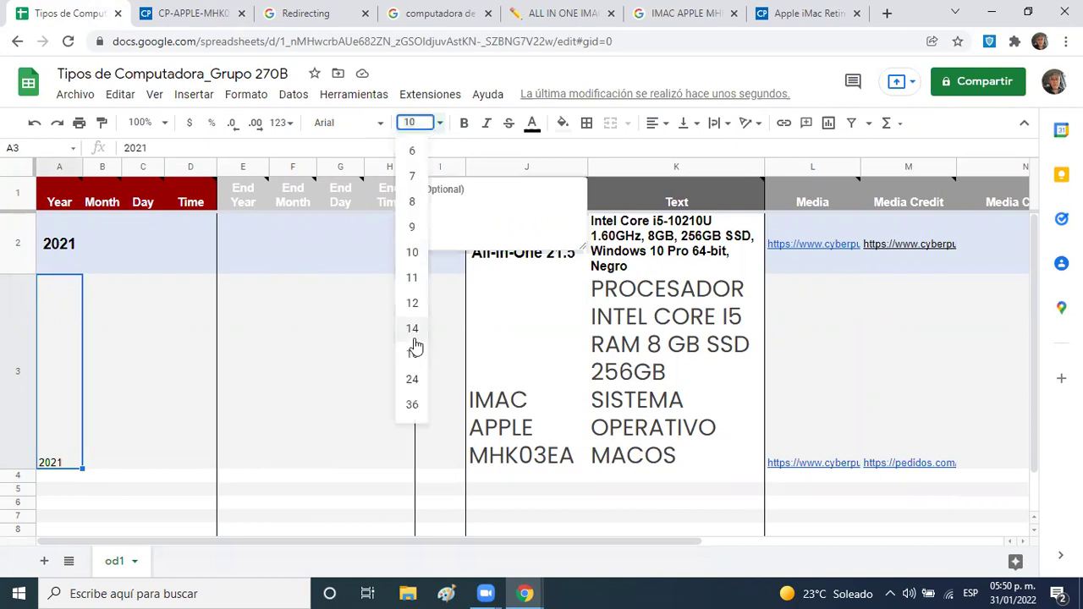
{"action": "left_click", "coordinate": [414, 334]}
{"action": "left_click", "coordinate": [465, 125]}
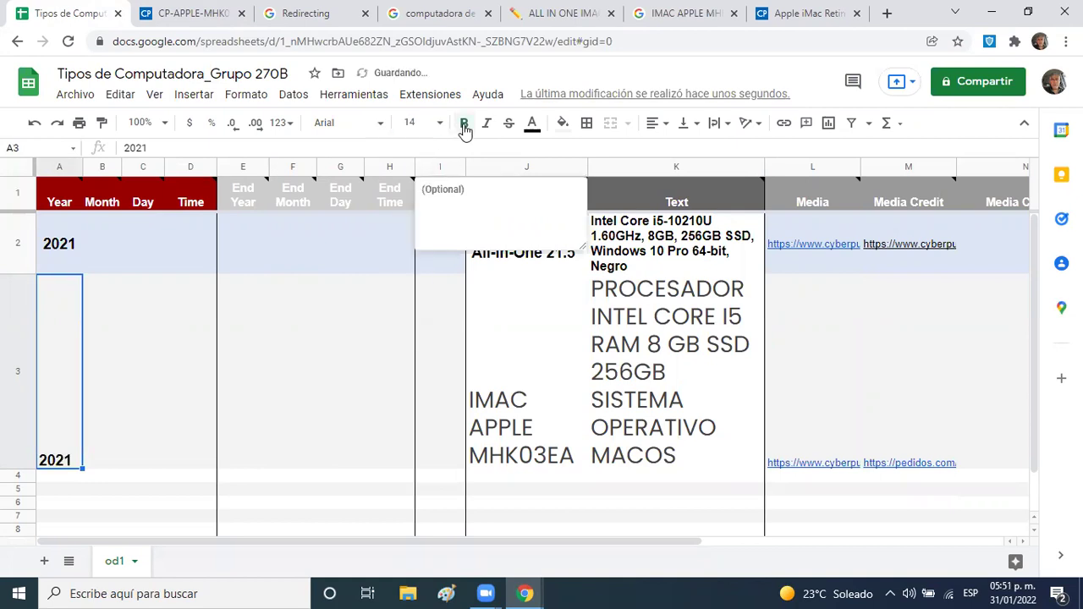
{"action": "left_click", "coordinate": [686, 125]}
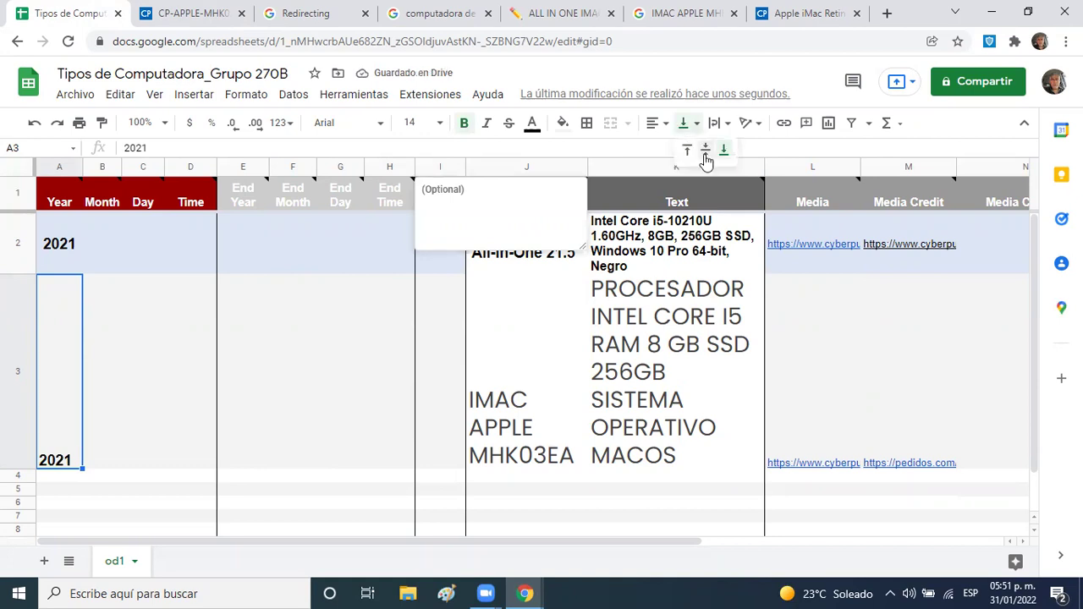
{"action": "left_click", "coordinate": [704, 152]}
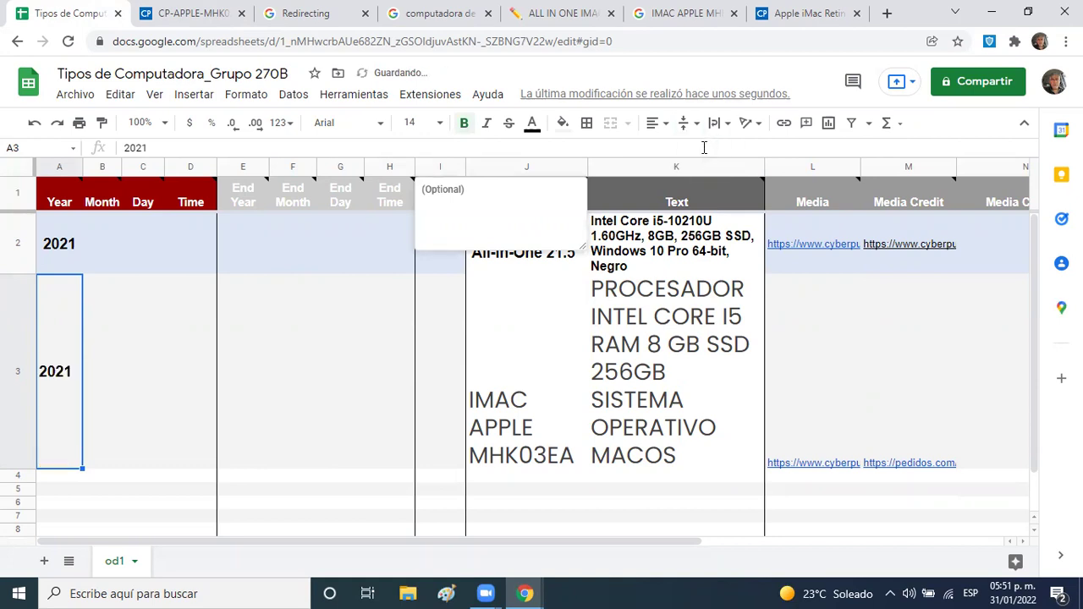
{"action": "left_click", "coordinate": [655, 125]}
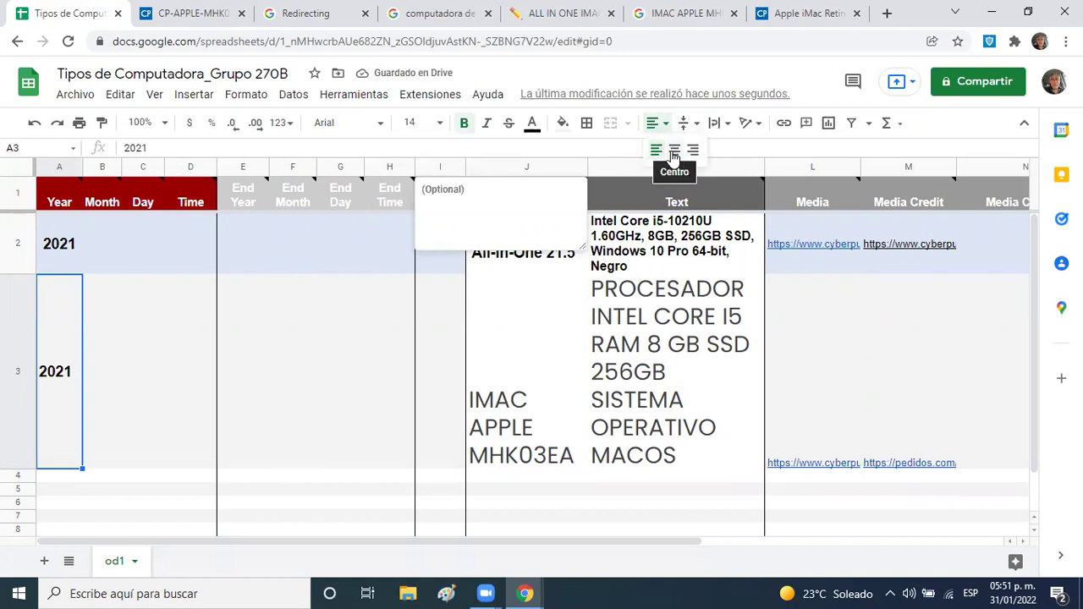
{"action": "left_click", "coordinate": [675, 151]}
- Format row 3's Headline, IMAC APPLE MHK03EA, in Arial 14-point bold, centred vertically and horizontally
{"action": "left_click", "coordinate": [551, 341]}
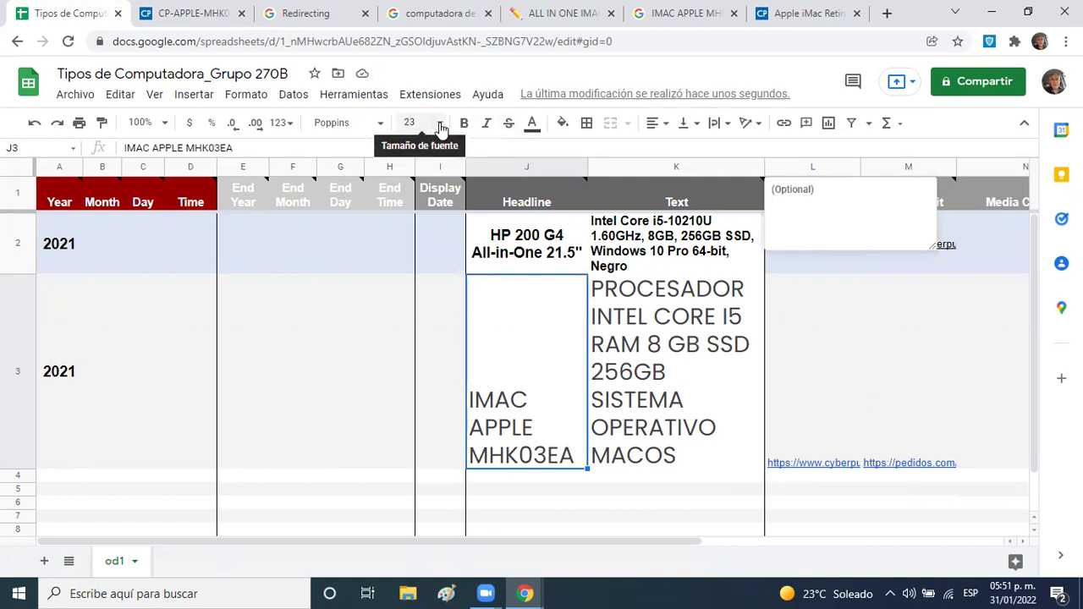
{"action": "left_click", "coordinate": [380, 128]}
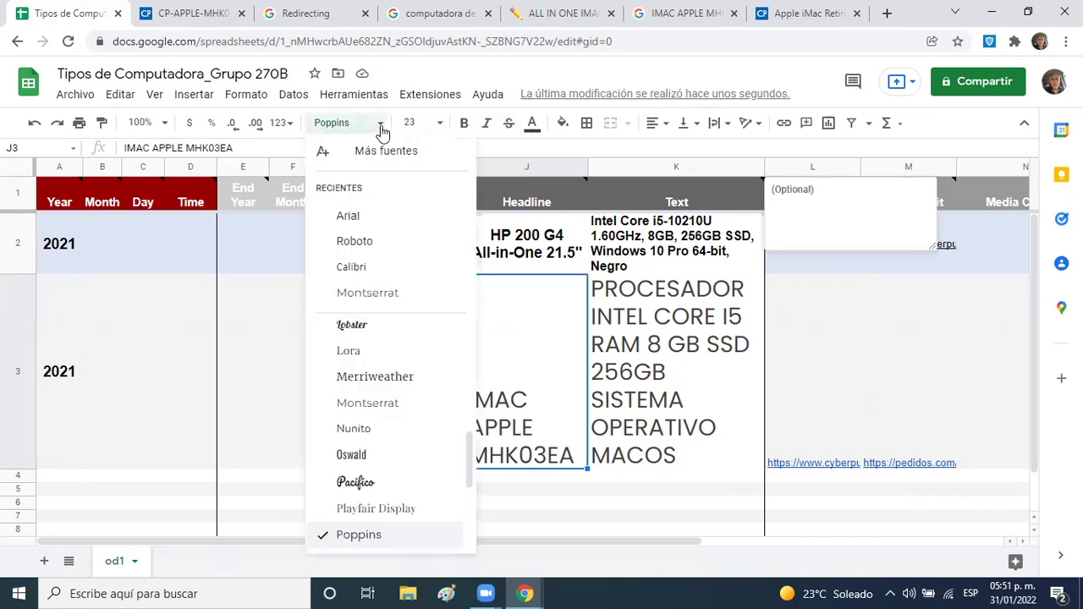
{"action": "left_click", "coordinate": [346, 210]}
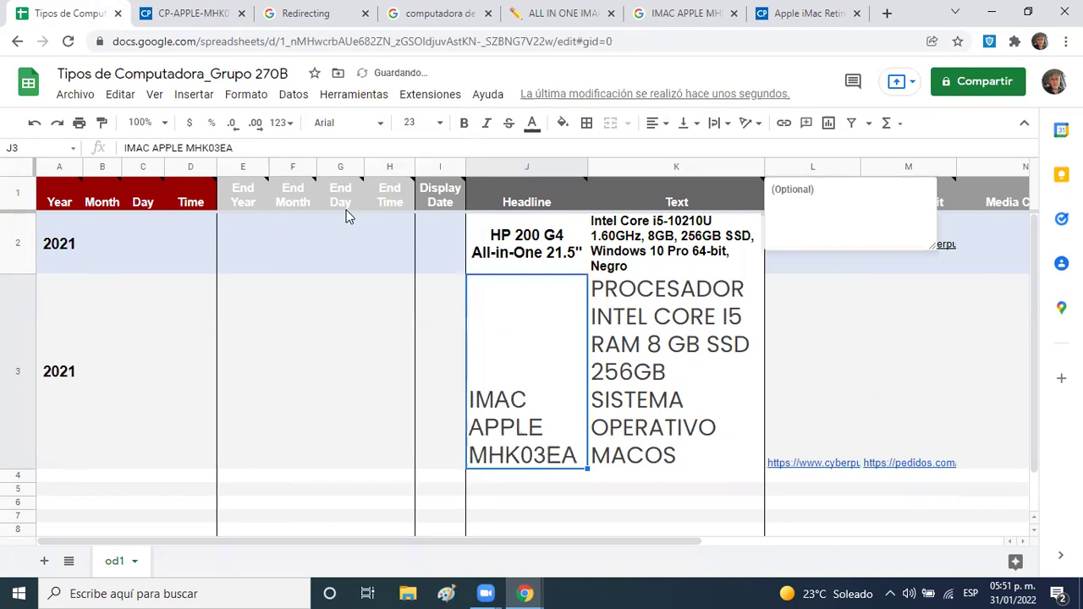
{"action": "left_click", "coordinate": [439, 123]}
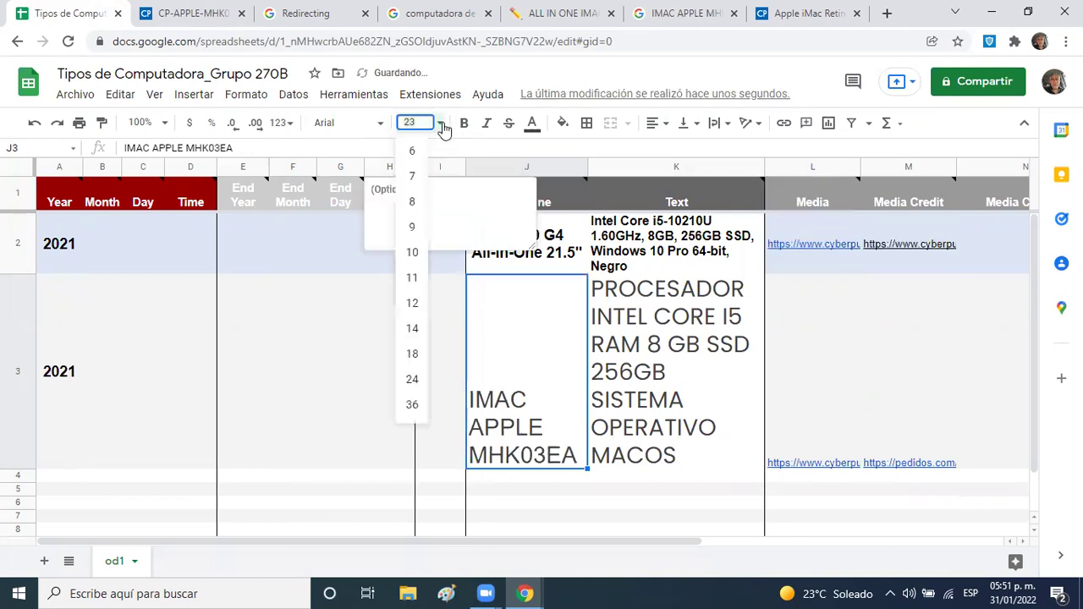
{"action": "left_click", "coordinate": [412, 330]}
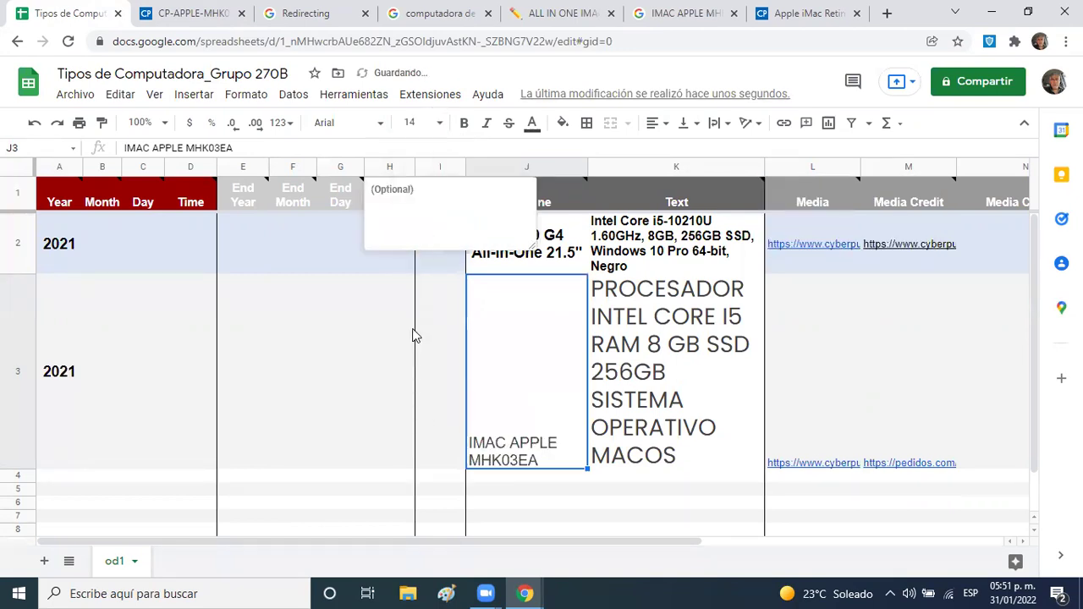
{"action": "left_click", "coordinate": [463, 124]}
{"action": "left_click", "coordinate": [690, 123]}
{"action": "left_click", "coordinate": [701, 150]}
{"action": "left_click", "coordinate": [658, 124]}
{"action": "left_click", "coordinate": [675, 151]}
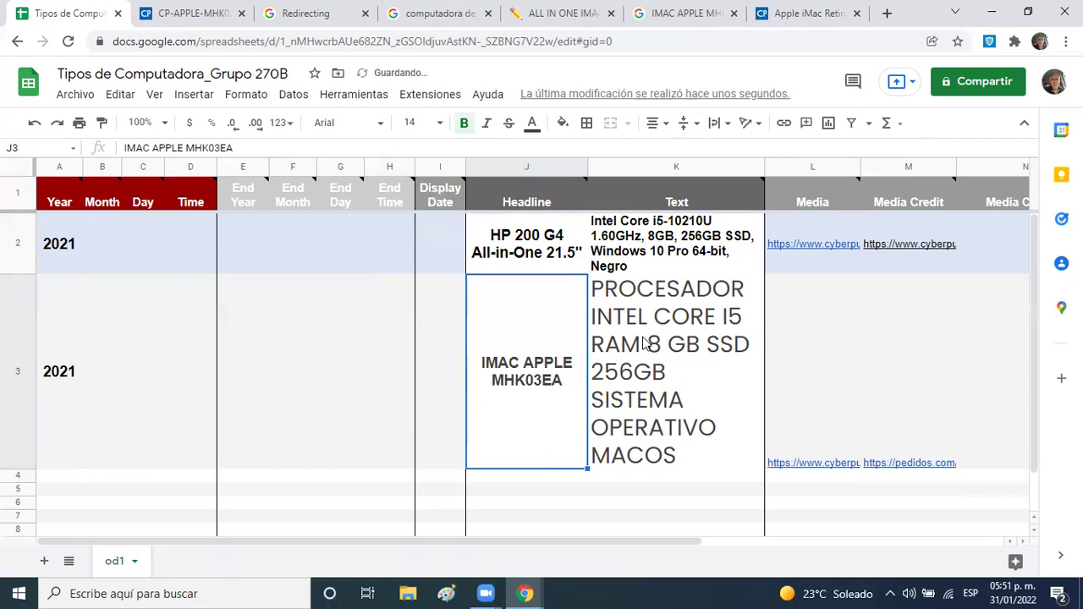
- Format the processor description in row 3's Text cell in Arial 12-point bold
{"action": "left_click", "coordinate": [643, 349]}
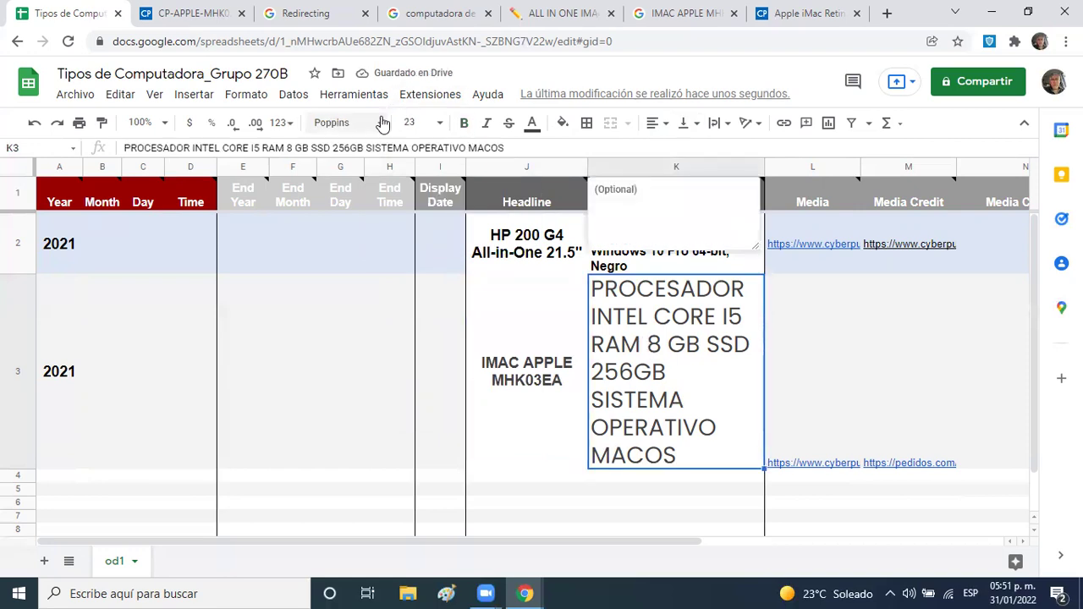
{"action": "left_click", "coordinate": [380, 123]}
{"action": "left_click", "coordinate": [347, 220]}
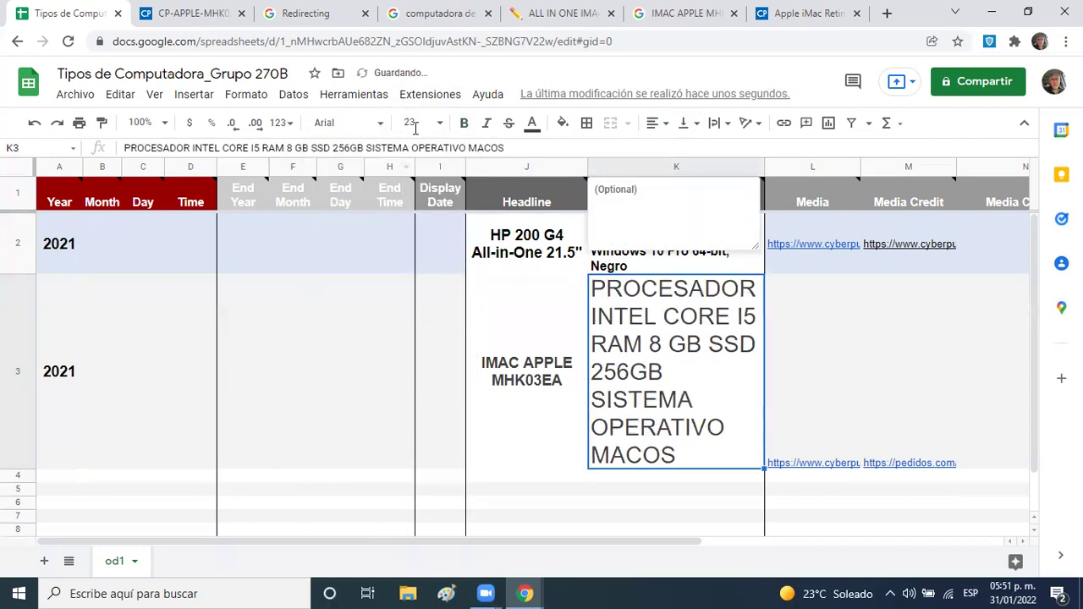
{"action": "left_click", "coordinate": [439, 124]}
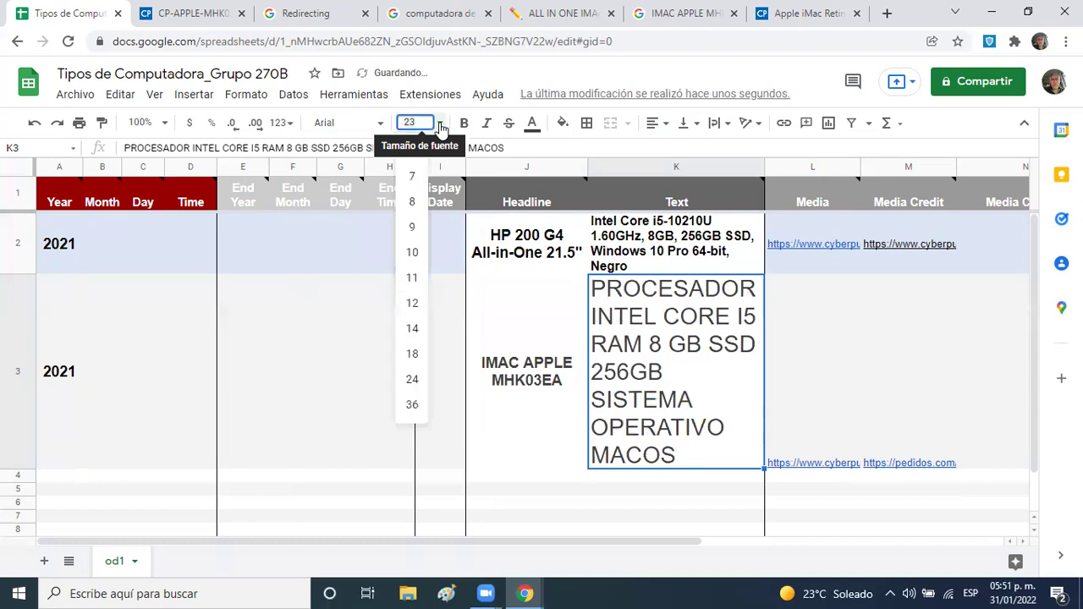
{"action": "left_click", "coordinate": [412, 303]}
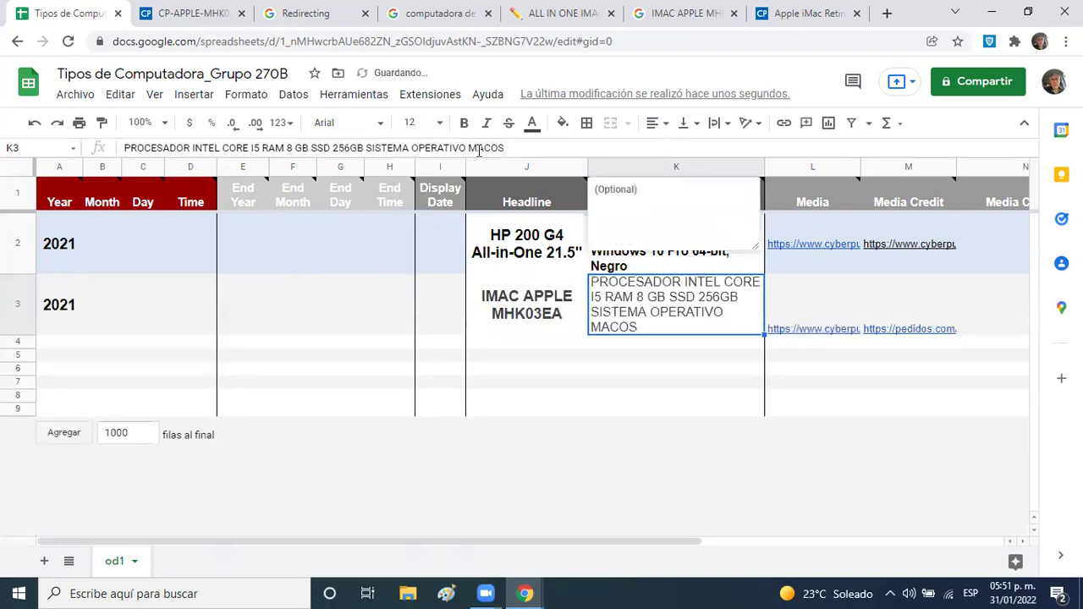
{"action": "left_click", "coordinate": [465, 124]}
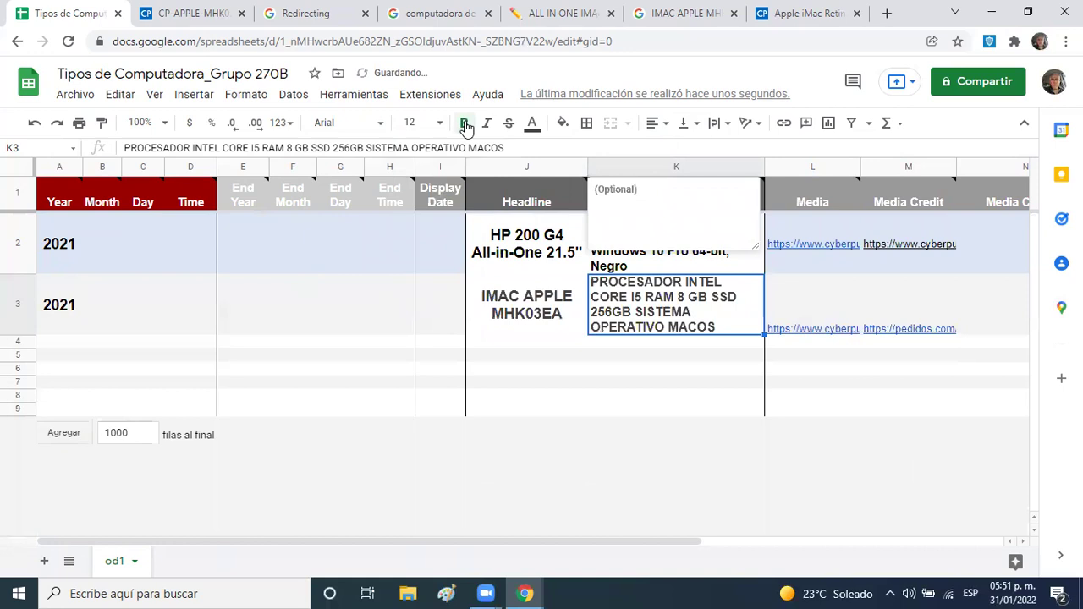
- Centre the links in row 3's Media and Media Credit cells vertically
{"action": "left_click", "coordinate": [810, 308]}
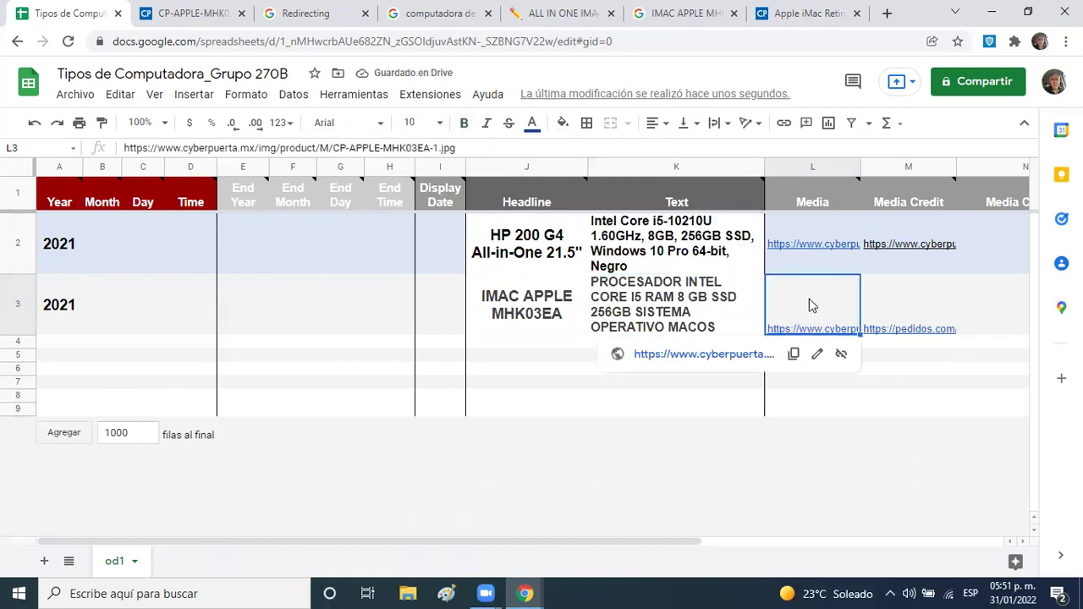
{"action": "left_click", "coordinate": [686, 123]}
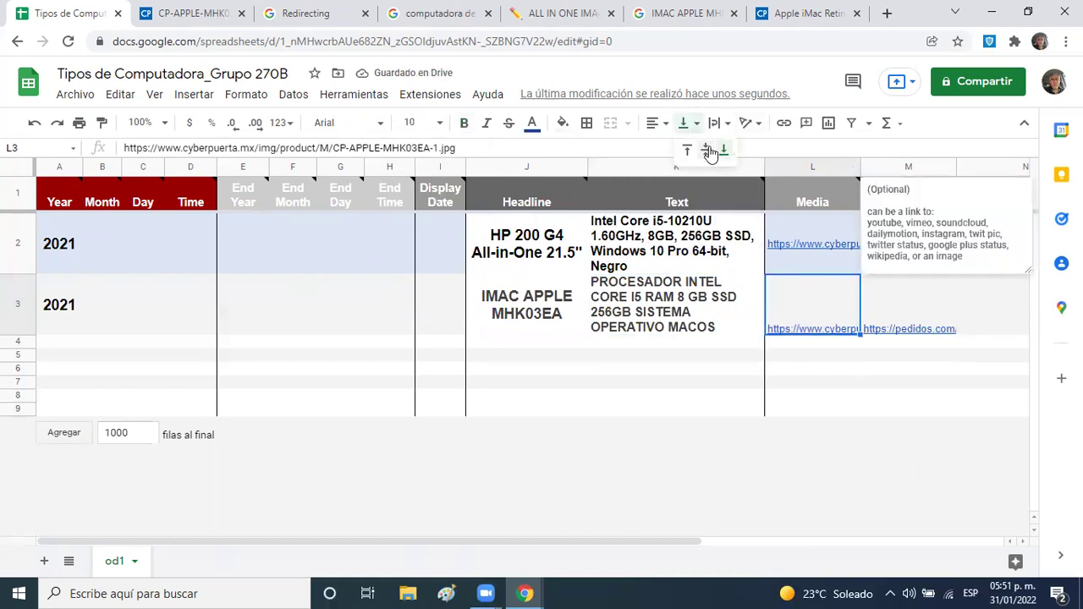
{"action": "left_click", "coordinate": [707, 152]}
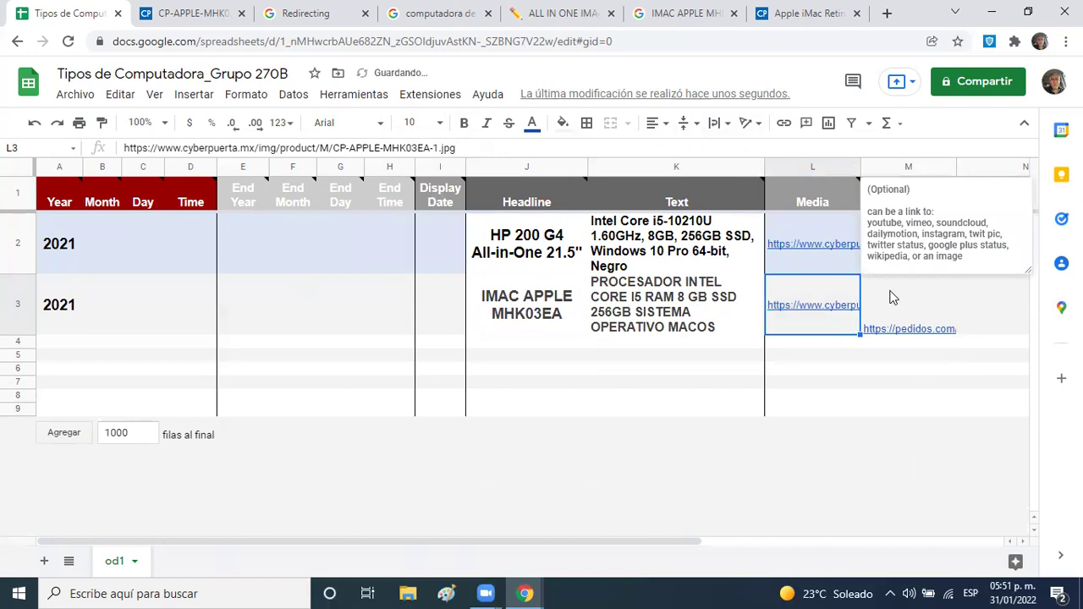
{"action": "left_click", "coordinate": [894, 298]}
{"action": "left_click", "coordinate": [686, 123]}
{"action": "left_click", "coordinate": [706, 152]}
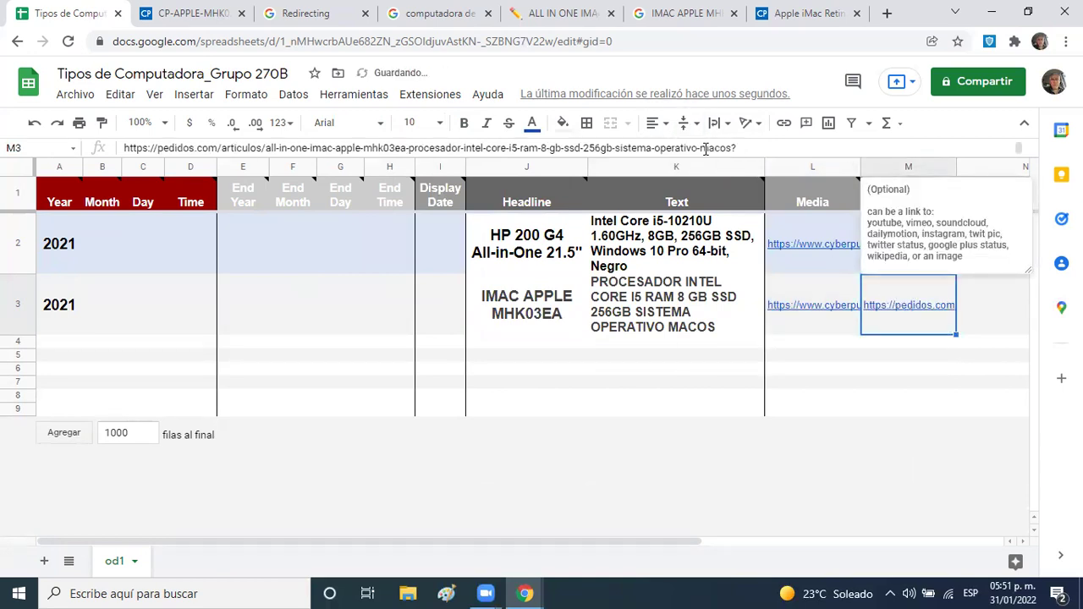
- Enter the year 2021 in row 4's Year cell and move to that row's Headline cell
{"action": "left_click", "coordinate": [581, 358]}
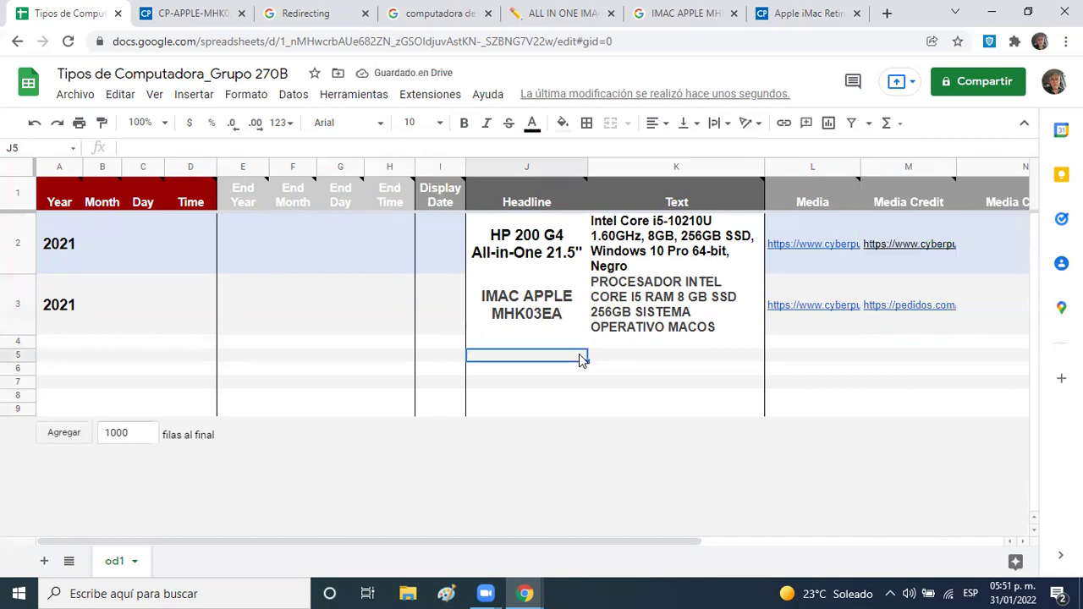
{"action": "key", "text": "Left"}
{"action": "key", "text": "Left"}
{"action": "key", "text": "Left"}
{"action": "key", "text": "Left"}
{"action": "key", "text": "Left"}
{"action": "key", "text": "Left"}
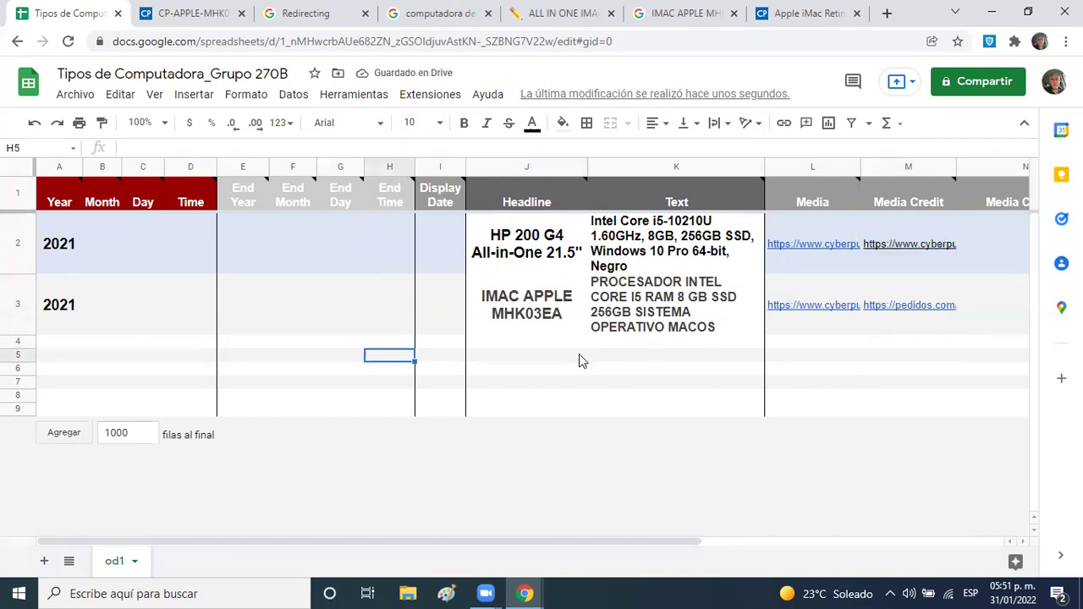
{"action": "key", "text": "Up"}
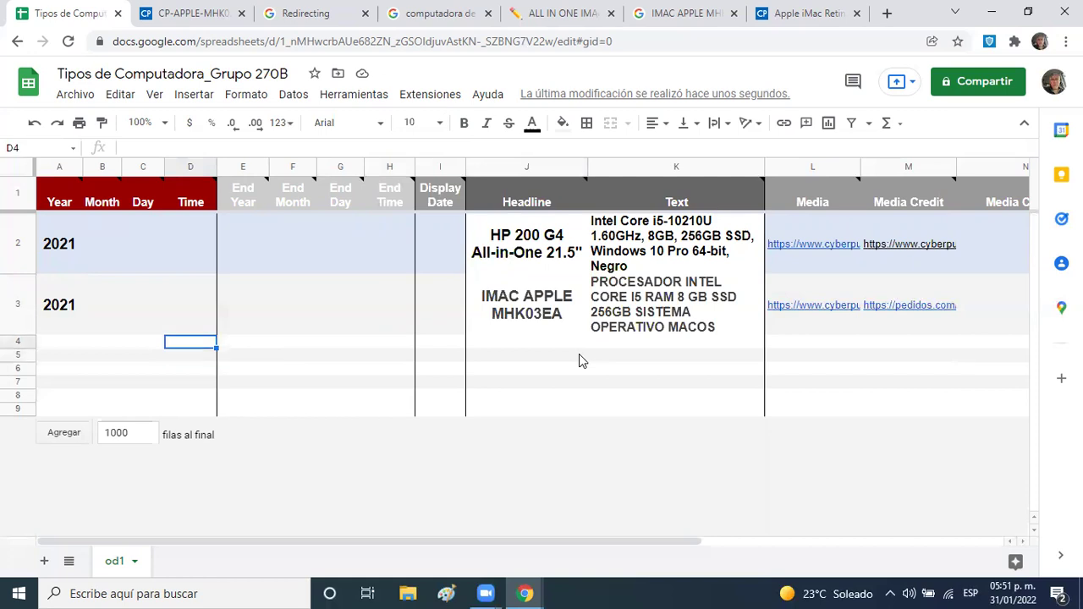
{"action": "key", "text": "Left"}
{"action": "key", "text": "Left"}
{"action": "key", "text": "Left"}
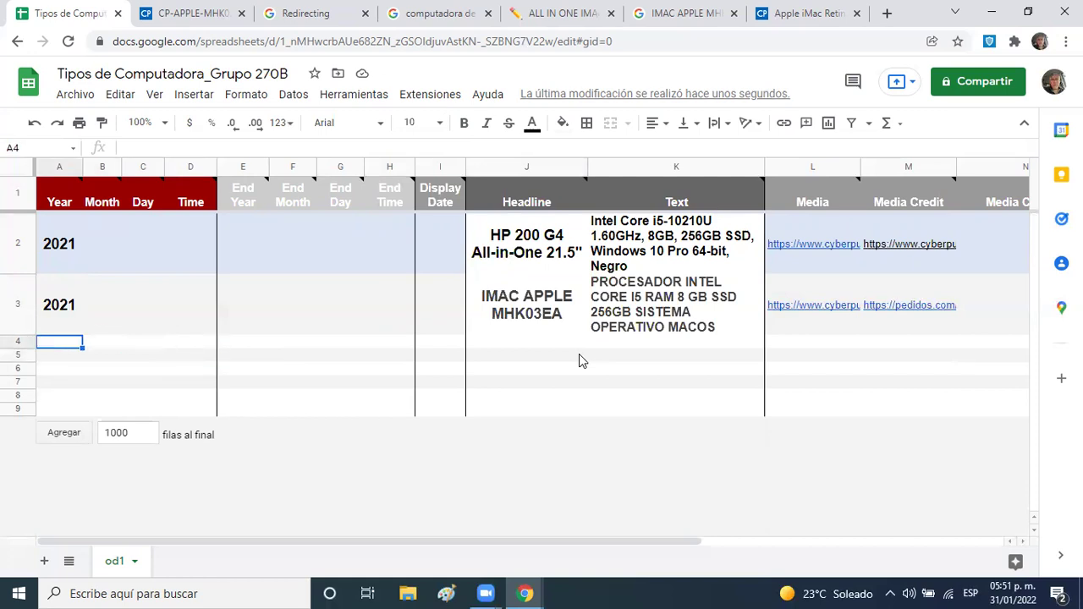
{"action": "type", "text": "2021"}
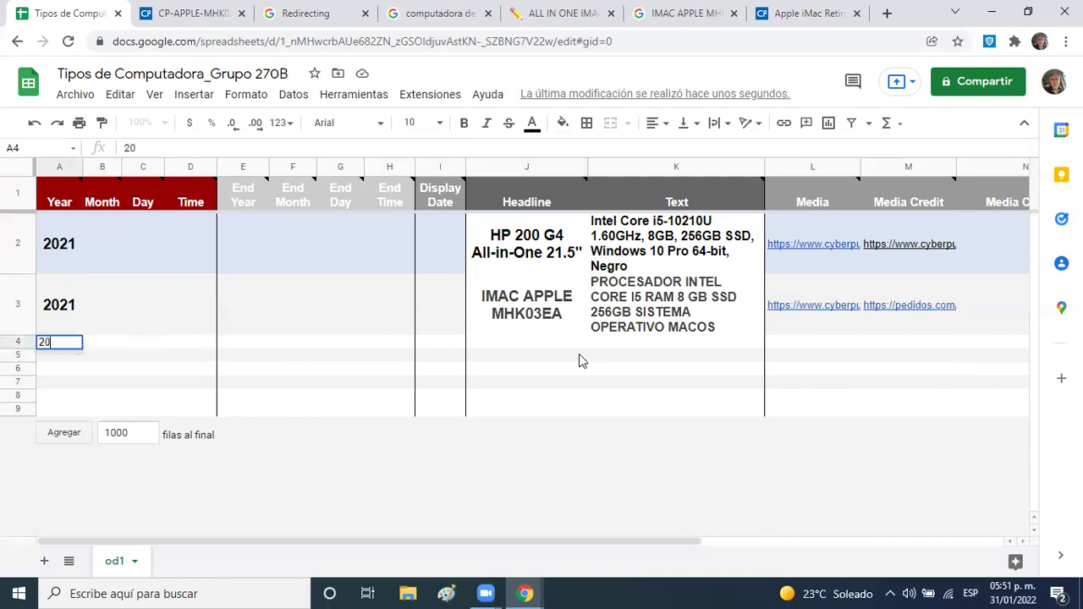
{"action": "key", "text": "Tab"}
{"action": "key", "text": "Right"}
{"action": "key", "text": "Right"}
{"action": "key", "text": "Right"}
{"action": "key", "text": "Right"}
{"action": "key", "text": "Right"}
{"action": "key", "text": "Right"}
{"action": "key", "text": "Right"}
{"action": "key", "text": "Right"}
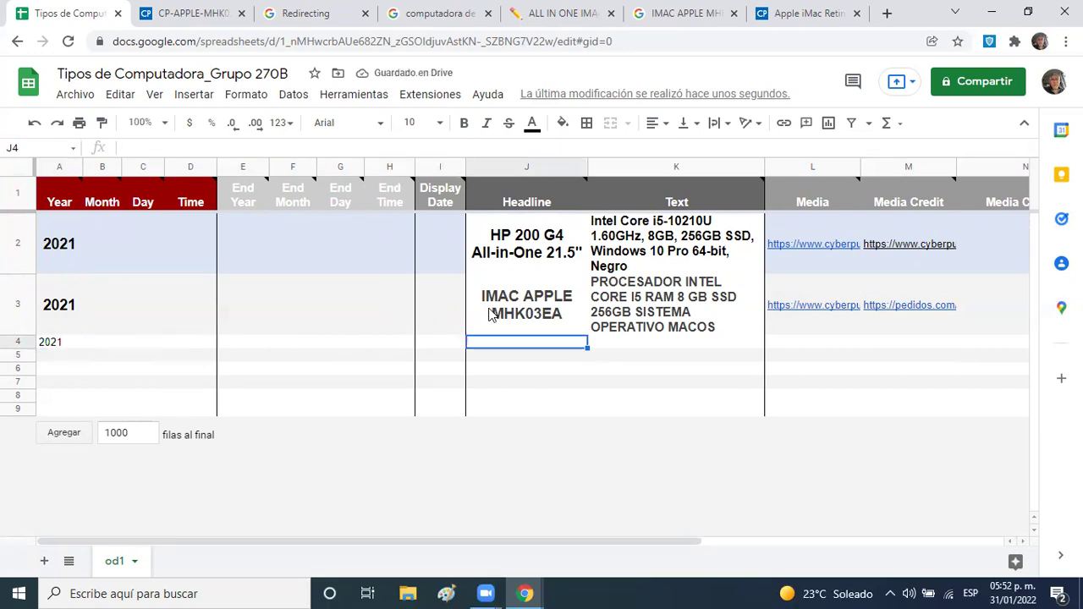
- Close all the browser tabs left over from the earlier iMac searches, keeping only the spreadsheet open
{"action": "left_click", "coordinate": [242, 14]}
{"action": "left_click", "coordinate": [242, 13]}
{"action": "left_click", "coordinate": [241, 13]}
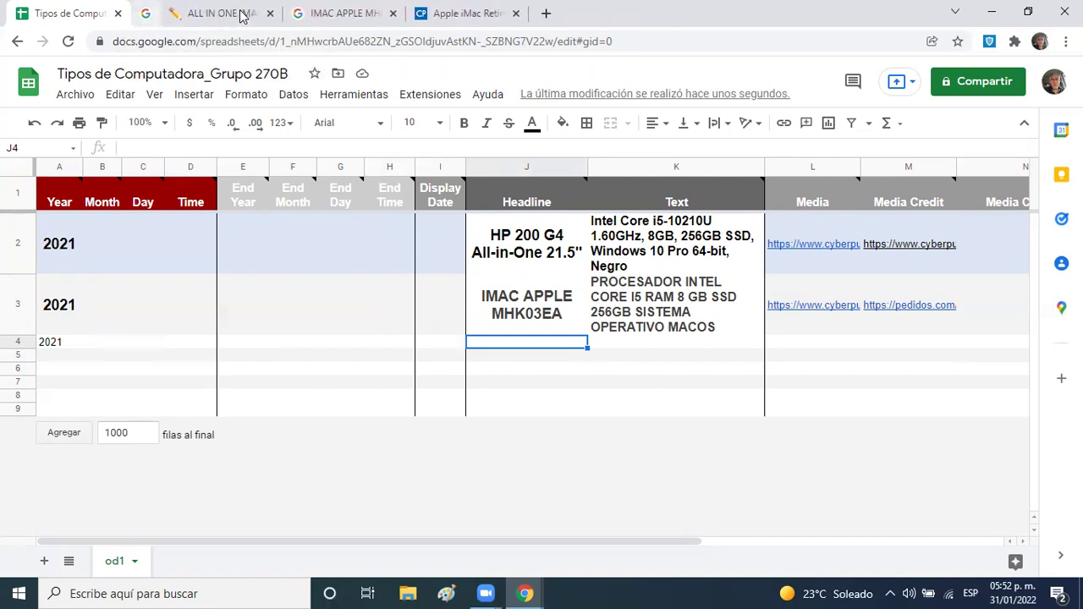
{"action": "left_click", "coordinate": [241, 14]}
{"action": "left_click", "coordinate": [241, 14]}
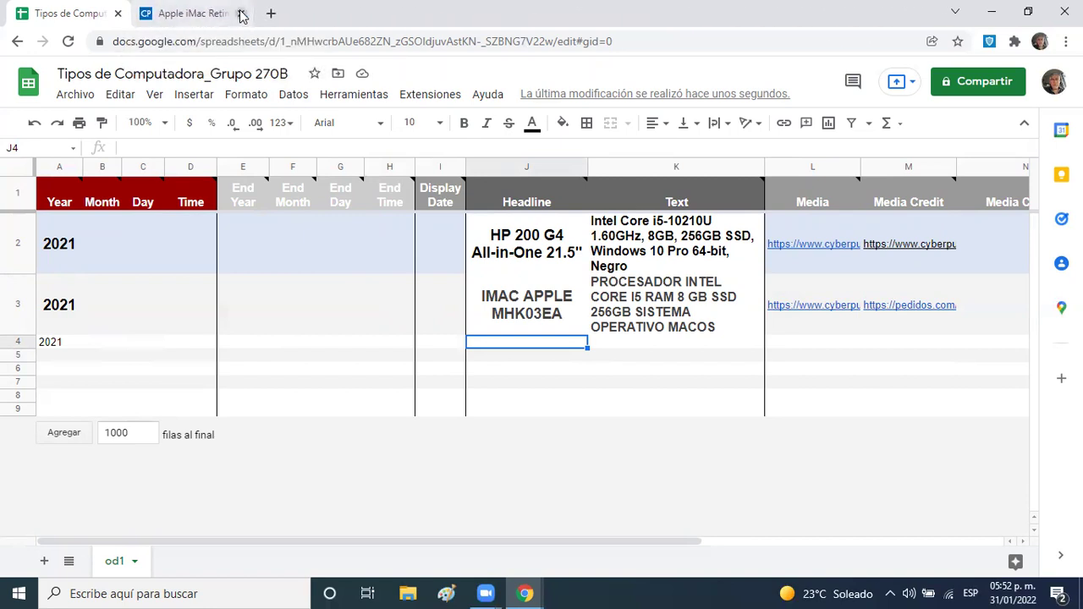
{"action": "left_click", "coordinate": [241, 13]}
- Search Google in a new tab for "laptop con prcesador intel core i5"
{"action": "left_click", "coordinate": [213, 13]}
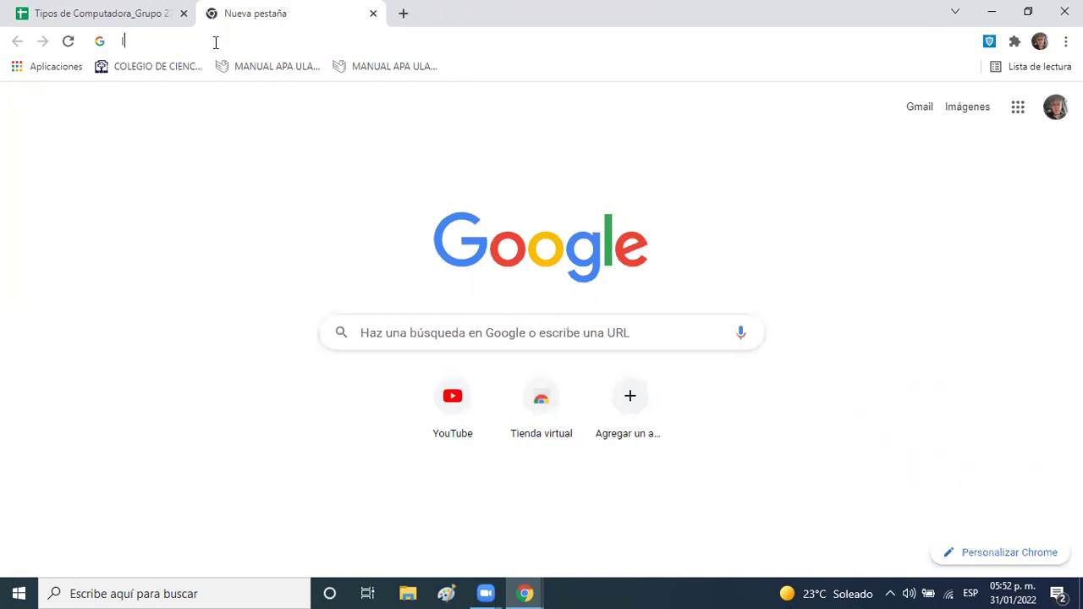
{"action": "type", "text": "laptop con pr"}
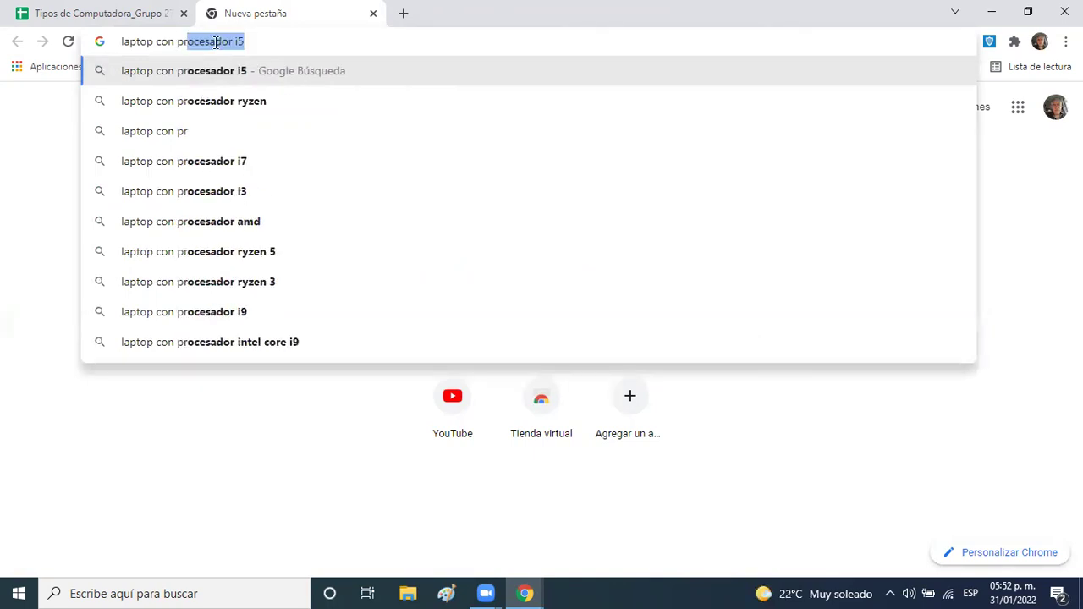
{"action": "type", "text": "cesador intel coreo"}
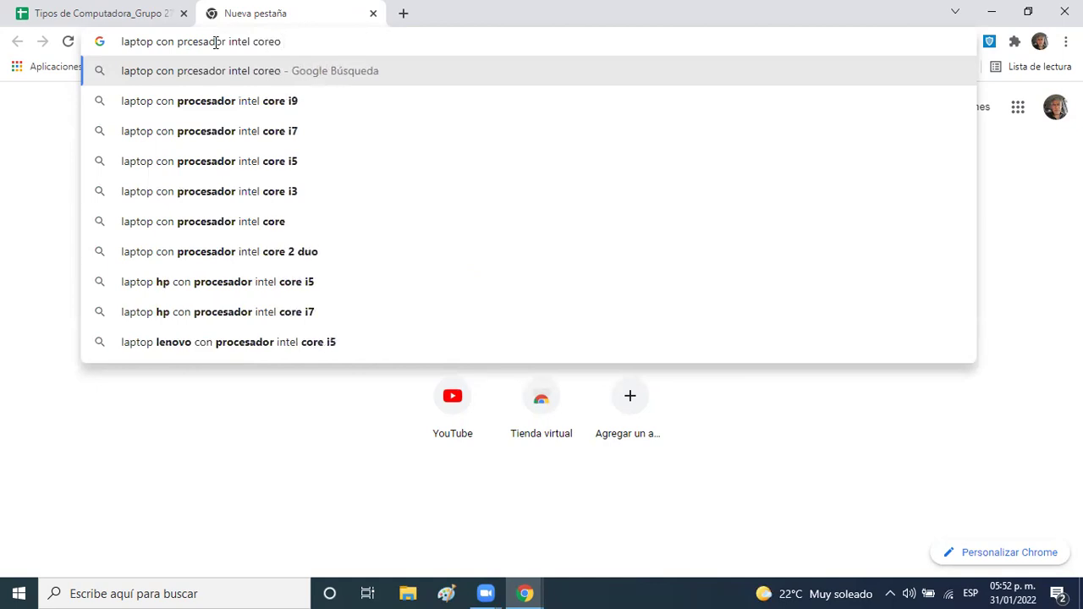
{"action": "key", "text": "BackSpace"}
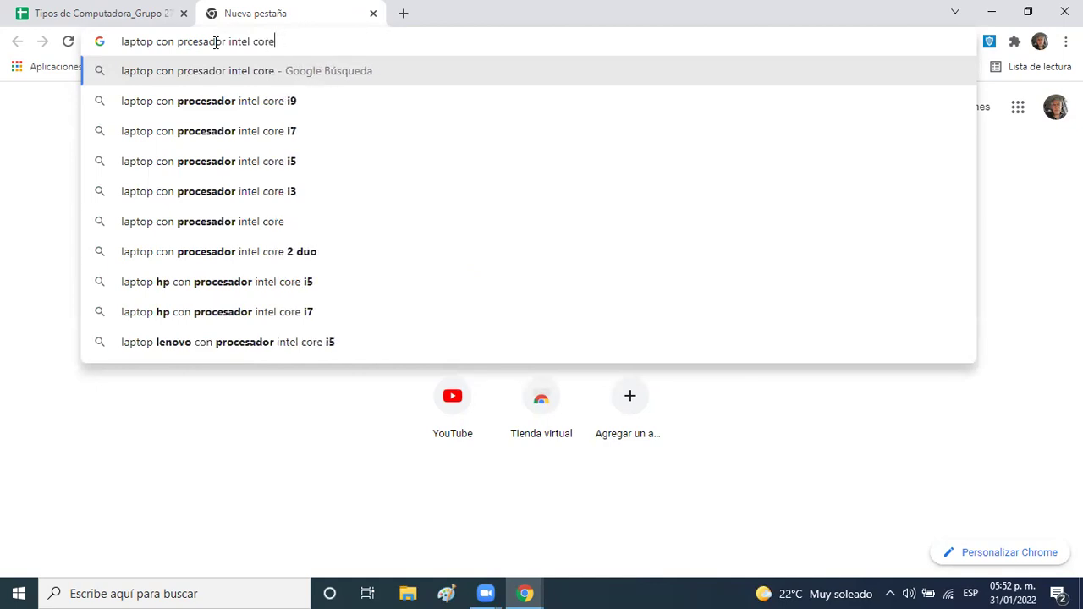
{"action": "type", "text": "i5"}
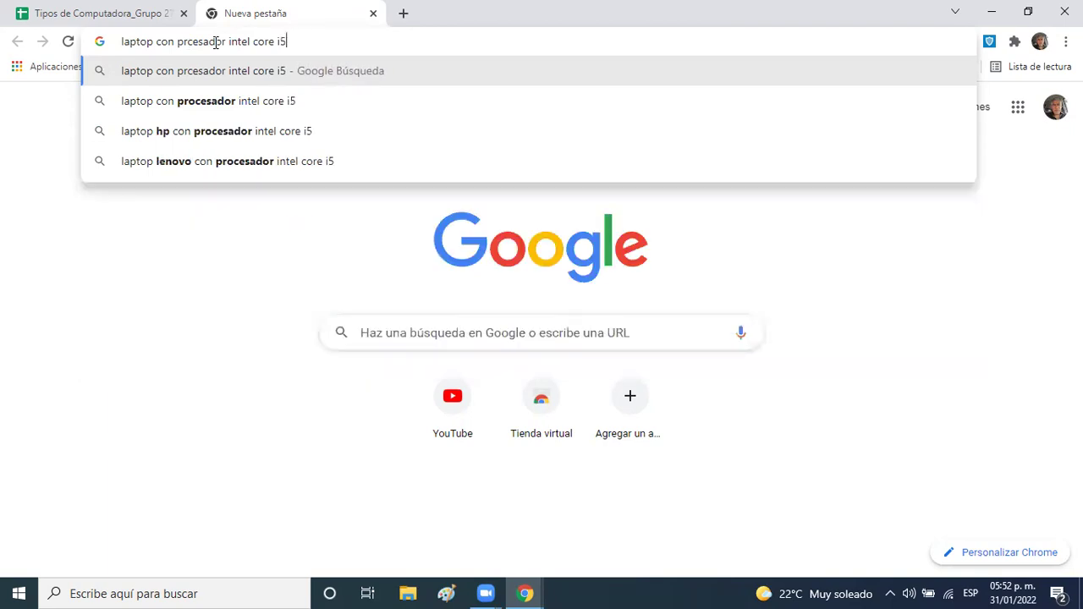
{"action": "key", "text": "Return"}
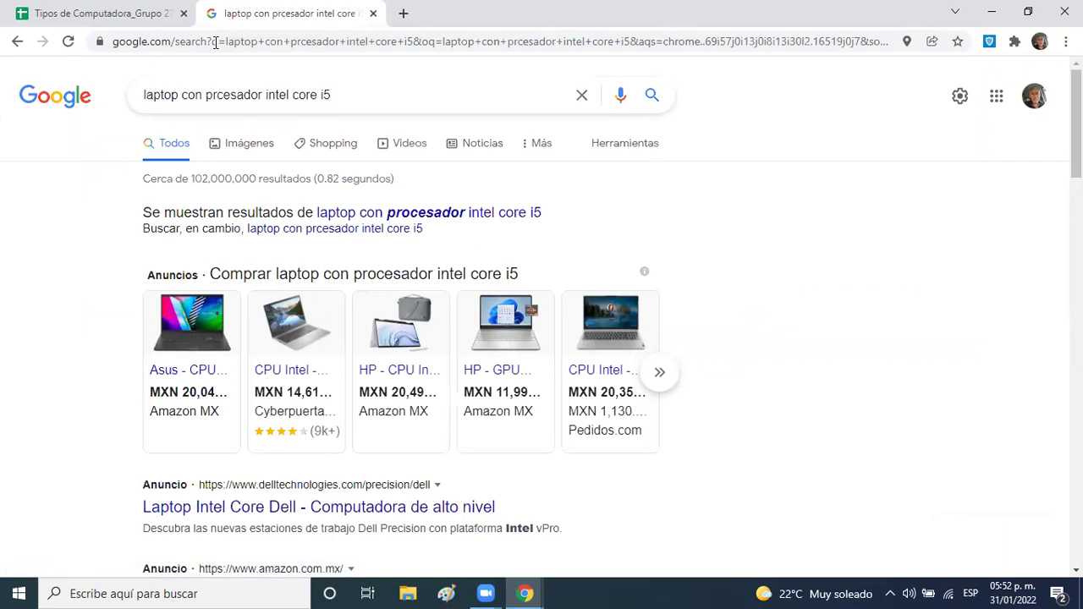
- Look through the expanded laptop shopping ads and open Cyberpuerta's Dell Inspiron 3501 15.6" product page
{"action": "mouse_move", "coordinate": [287, 383]}
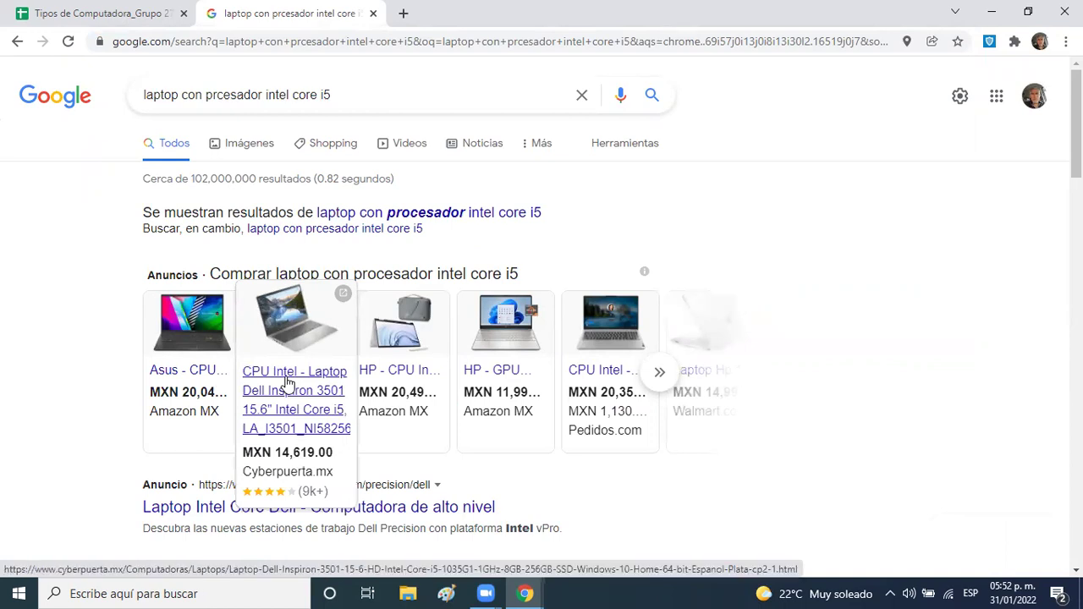
{"action": "mouse_move", "coordinate": [210, 381]}
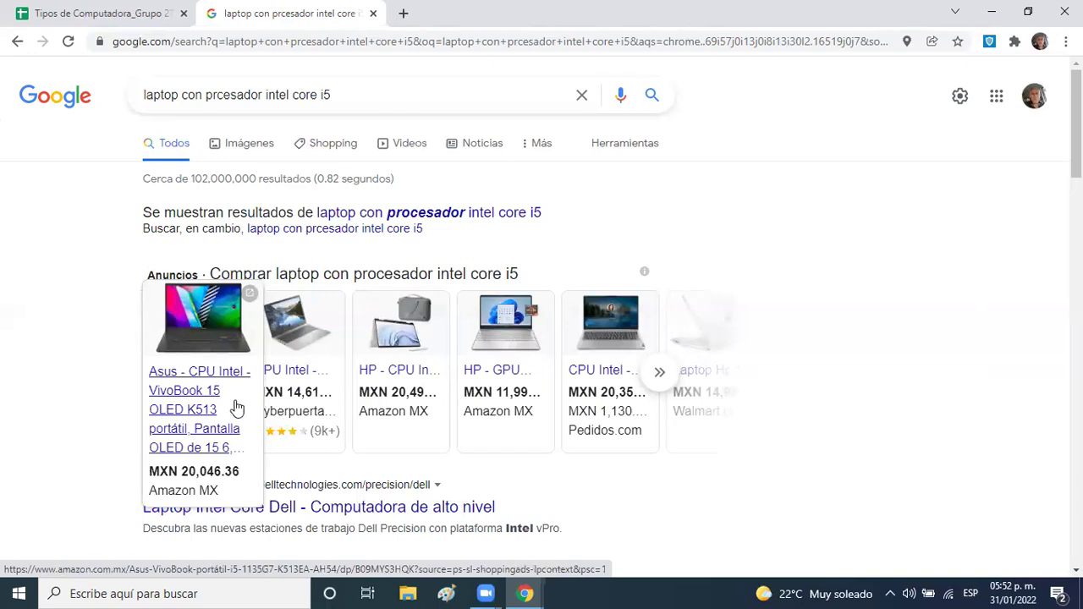
{"action": "mouse_move", "coordinate": [365, 391]}
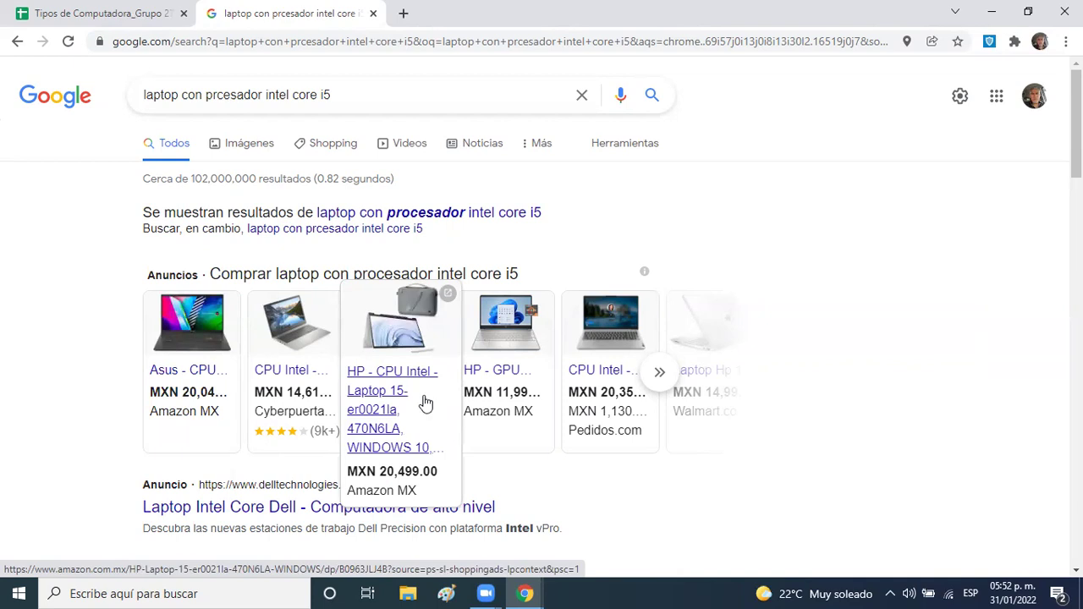
{"action": "mouse_move", "coordinate": [506, 395]}
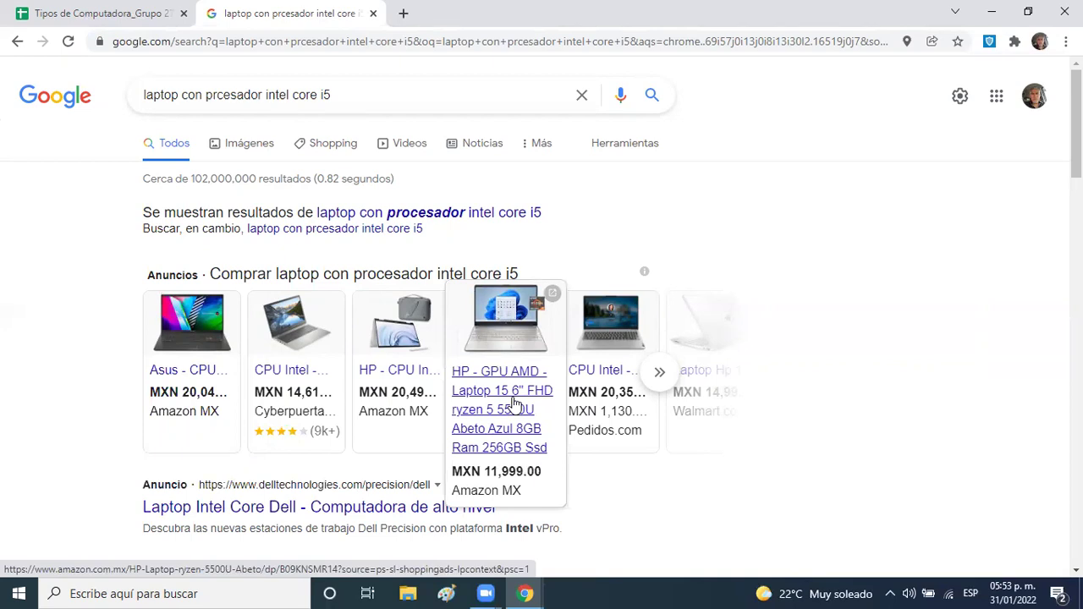
{"action": "mouse_move", "coordinate": [619, 364]}
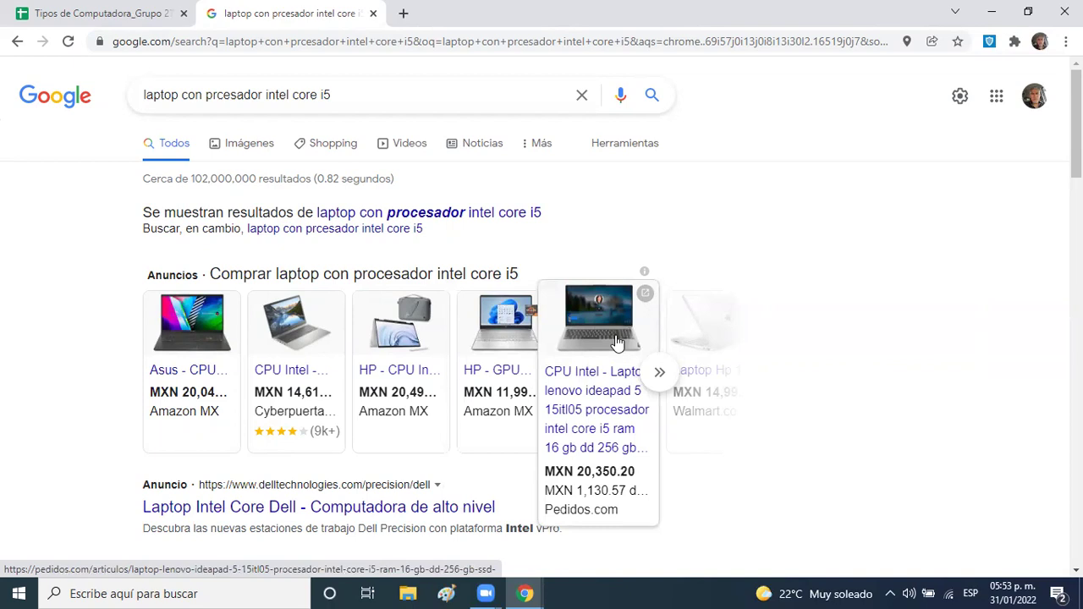
{"action": "left_click", "coordinate": [659, 372]}
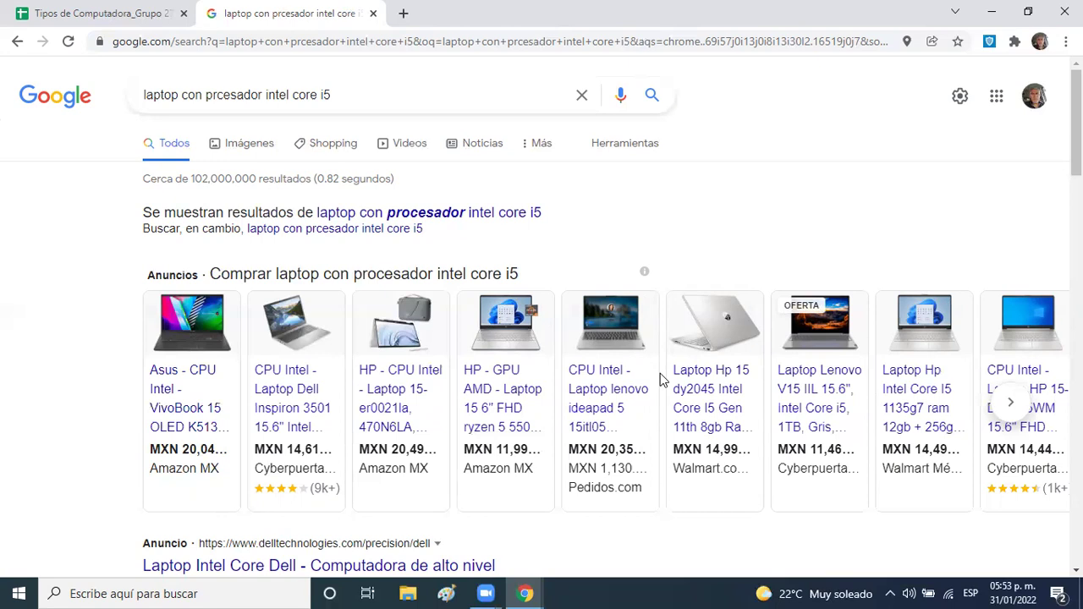
{"action": "left_click", "coordinate": [309, 411]}
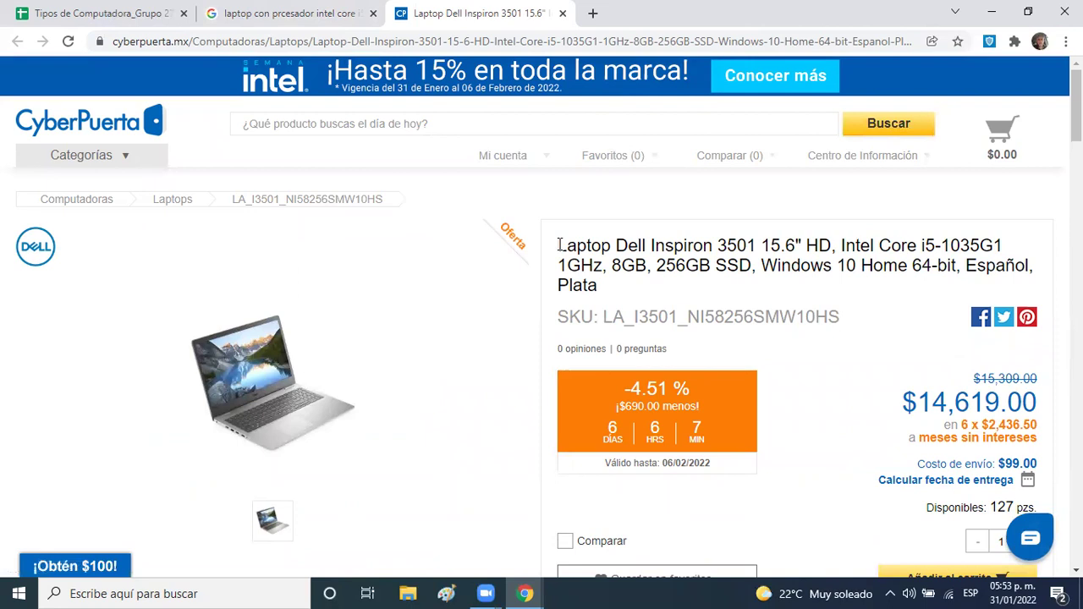
- Copy the product name Laptop Dell Inspiron 3501 15.6" HD from the Cyberpuerta page into row 4's Headline cell of the spreadsheet
{"action": "left_click_drag", "start_coordinate": [558, 245], "coordinate": [834, 234]}
{"action": "key", "text": "ctrl+c"}
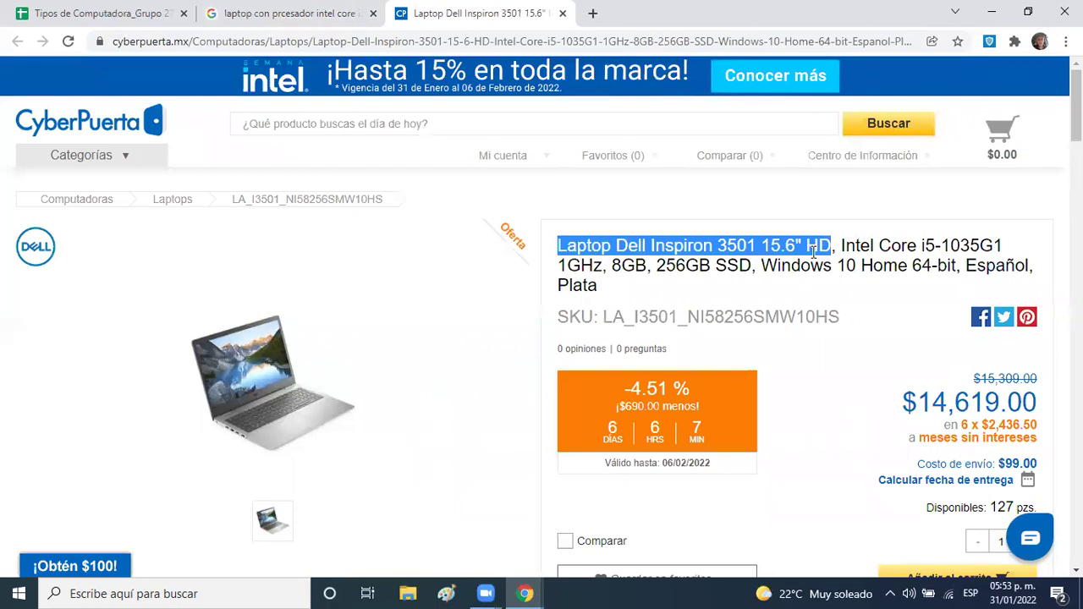
{"action": "left_click", "coordinate": [286, 15]}
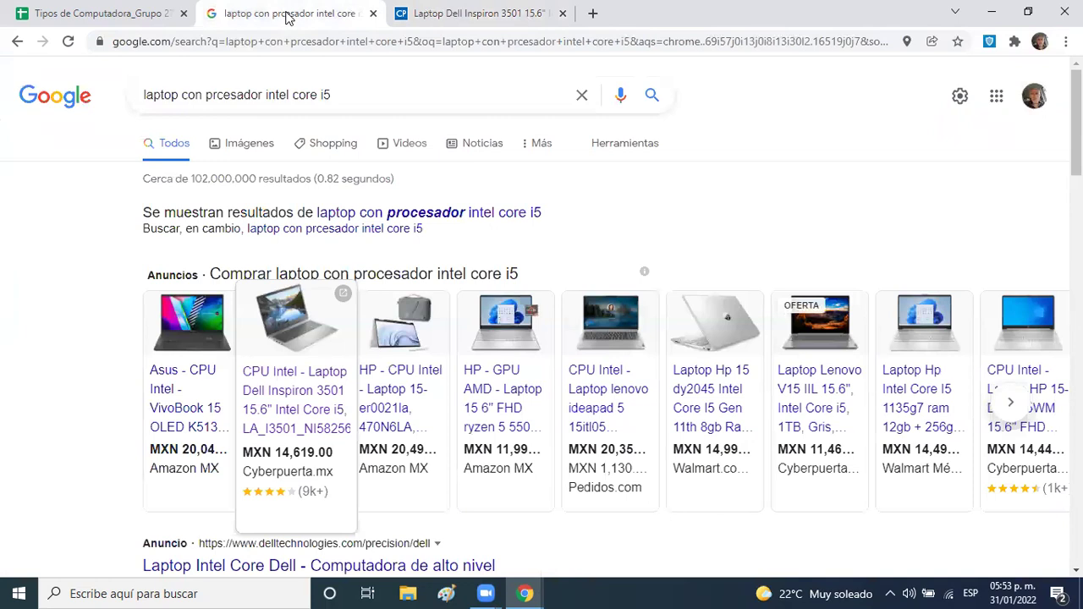
{"action": "left_click", "coordinate": [159, 14]}
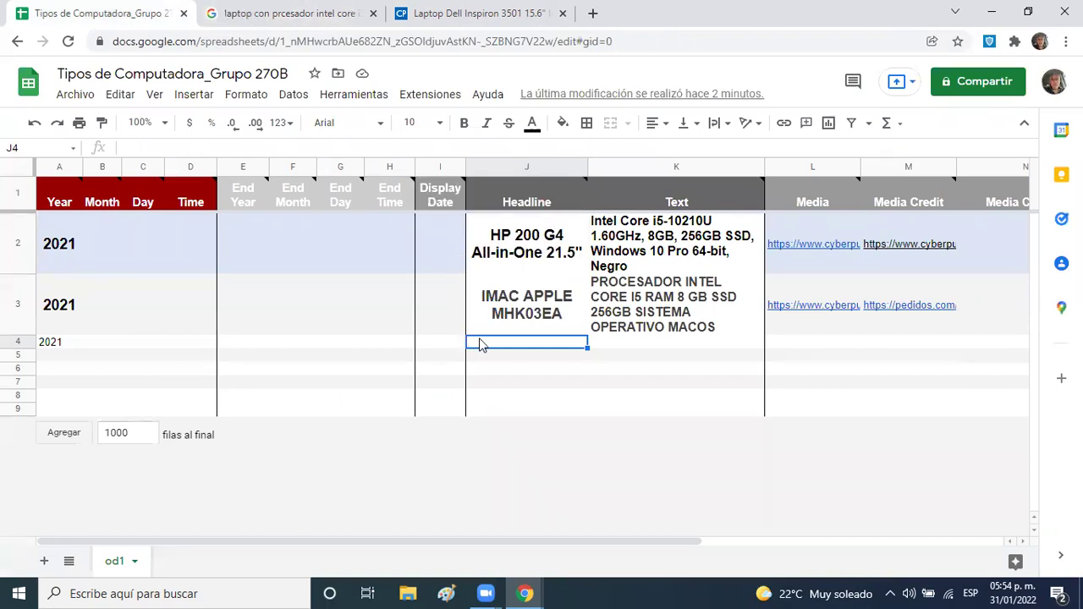
{"action": "key", "text": "ctrl+v"}
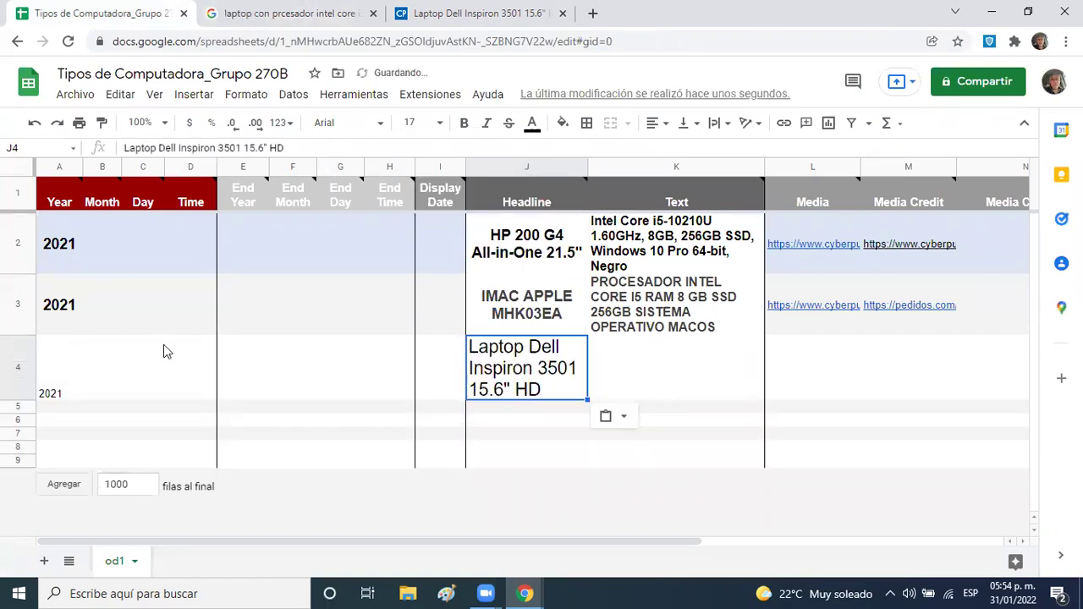
- Copy the specifications "ntel Core i5-1035G1 1GHz, 8GB, 256GB SSD, Windows 10 Home 64-bit, Español, Plata" from the Dell page into row 4's Text cell
{"action": "left_click", "coordinate": [672, 356]}
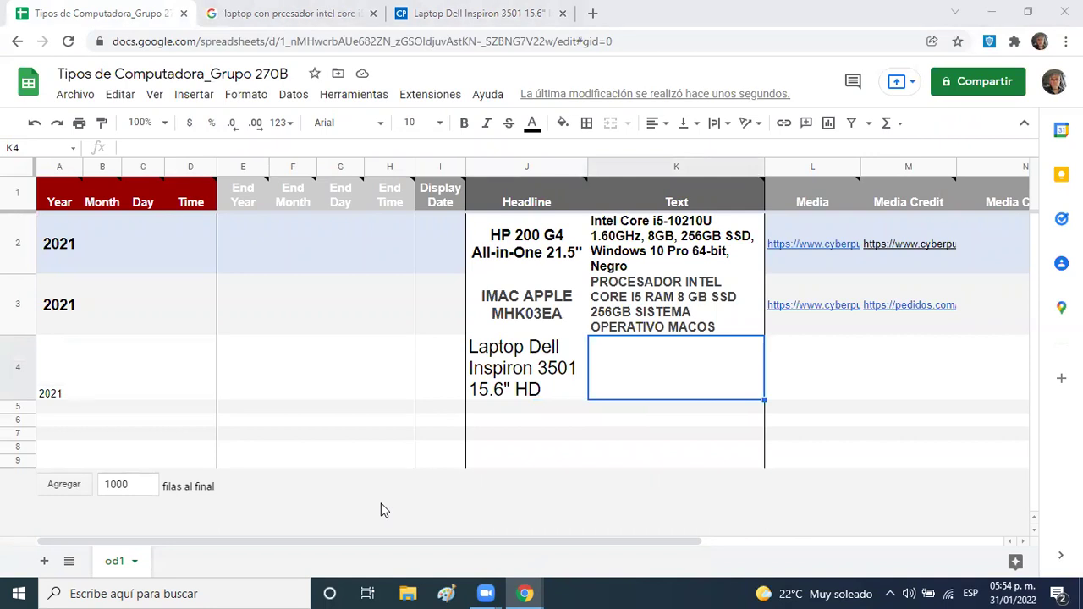
{"action": "left_click", "coordinate": [505, 18]}
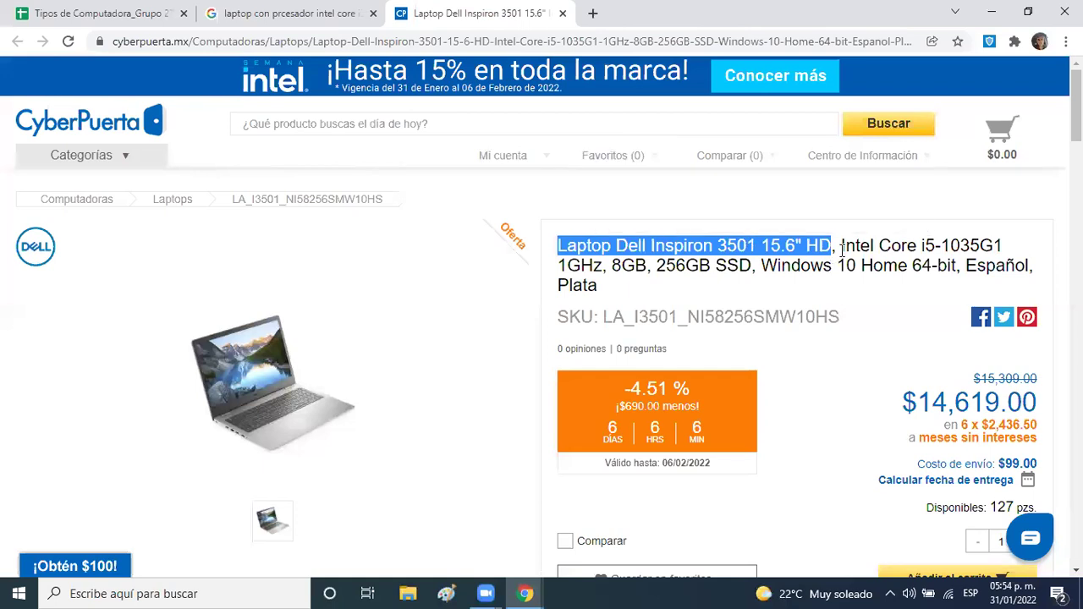
{"action": "left_click_drag", "start_coordinate": [845, 247], "coordinate": [857, 259]}
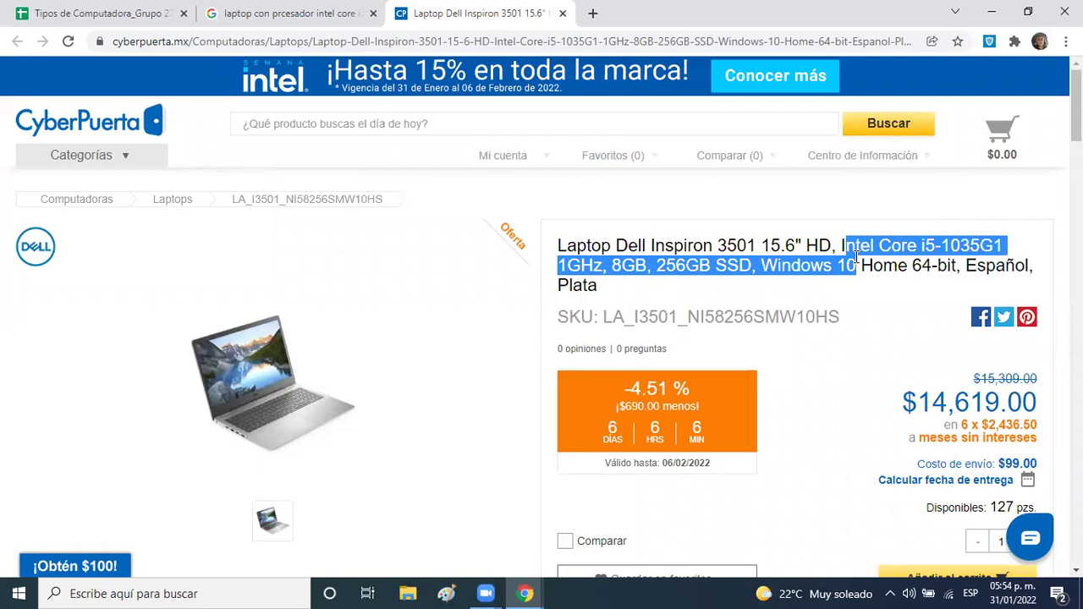
{"action": "left_click_drag", "start_coordinate": [857, 256], "coordinate": [948, 283]}
{"action": "key", "text": "ctrl+c"}
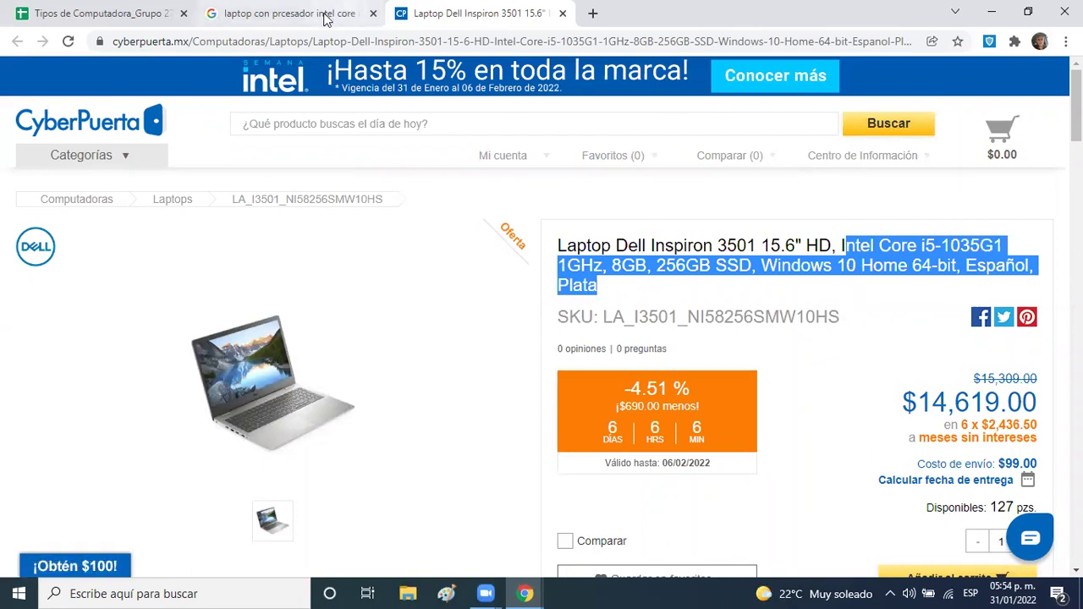
{"action": "left_click", "coordinate": [158, 17]}
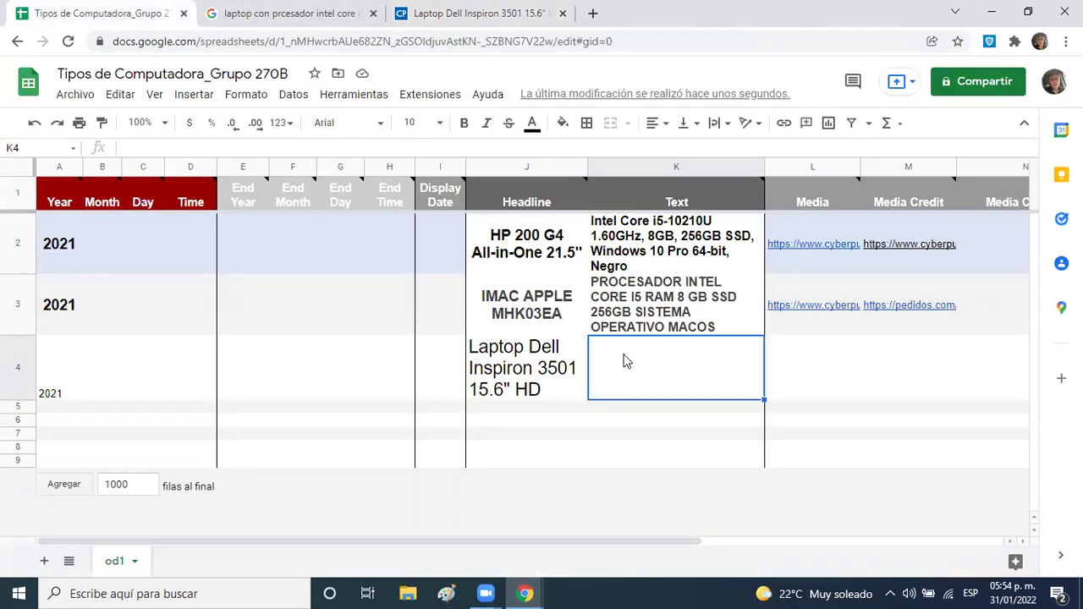
{"action": "key", "text": "ctrl+v"}
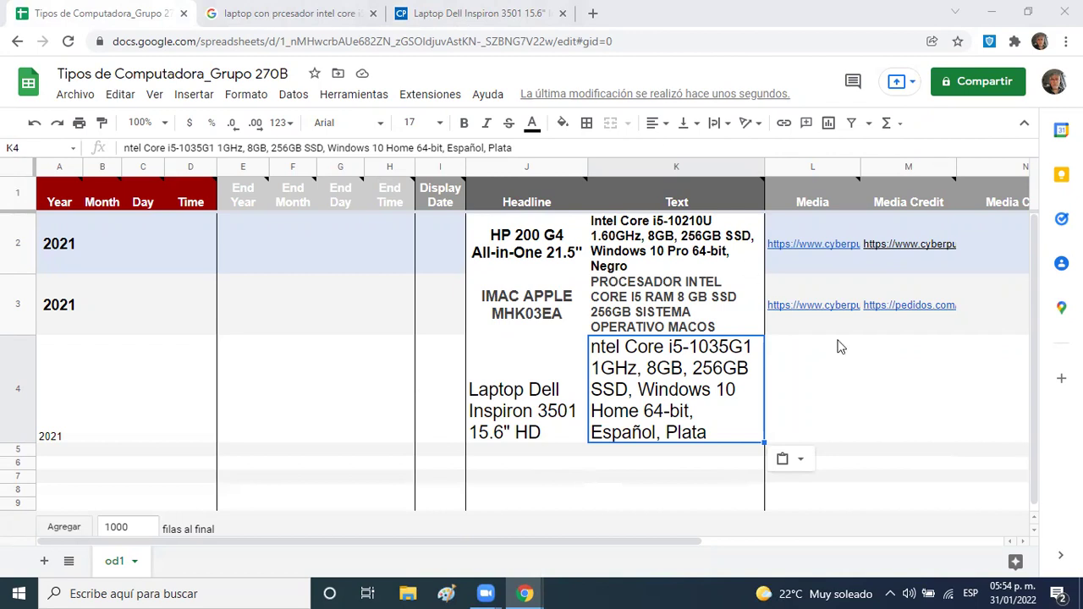
- Copy the web address of the Dell Inspiron 3501 Cyberpuerta page into row 4's Media Credit cell
{"action": "left_click", "coordinate": [907, 375]}
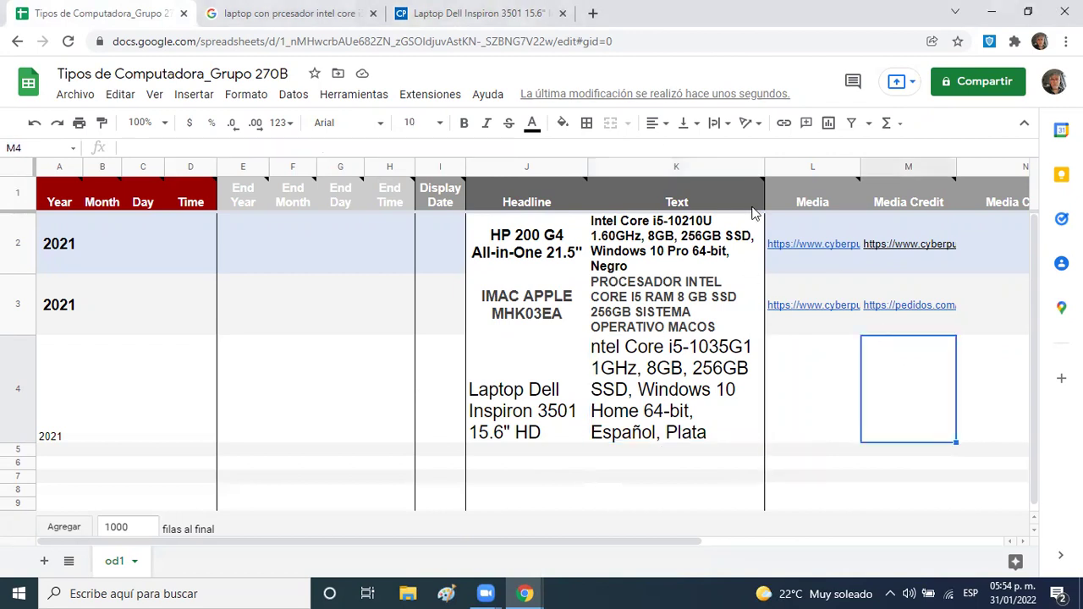
{"action": "left_click", "coordinate": [512, 16]}
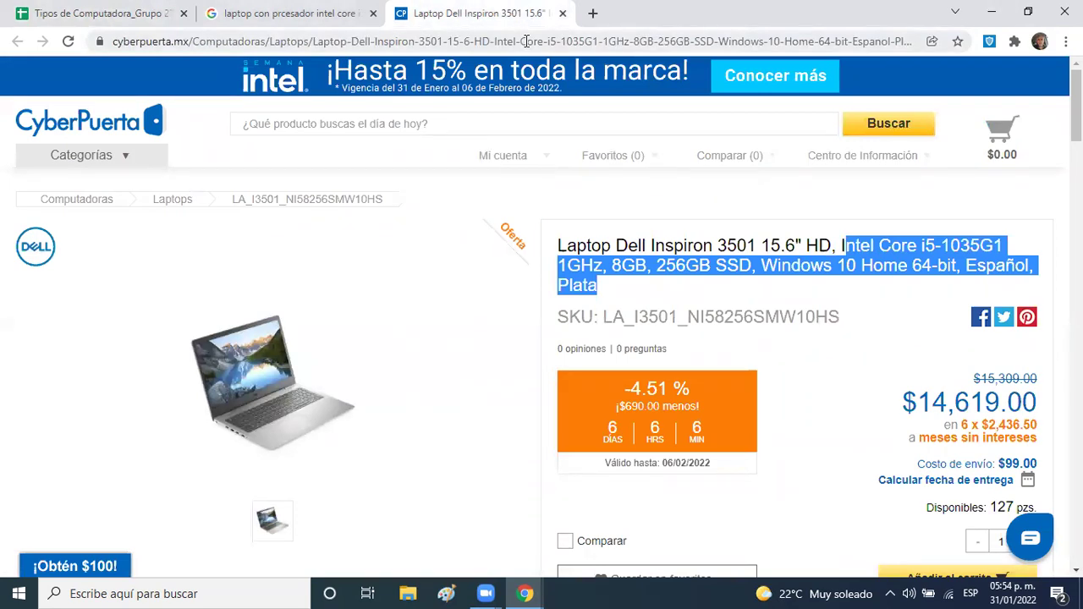
{"action": "left_click", "coordinate": [526, 42]}
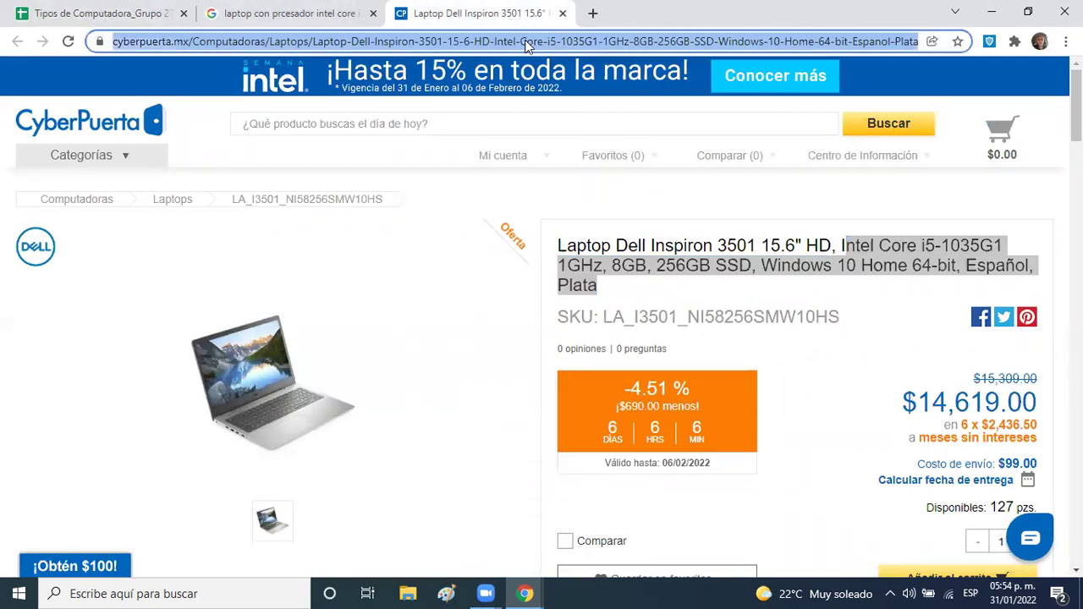
{"action": "left_click", "coordinate": [165, 15]}
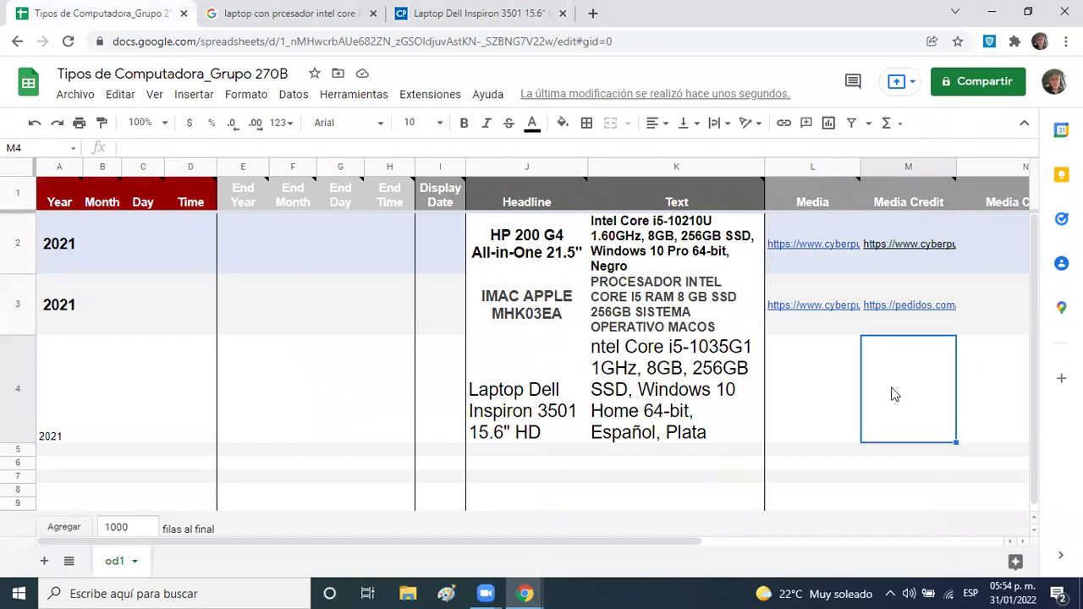
{"action": "type", "text": "https://www.cyberpuerta.mx/Computadoras/Laptops/Laptop-Dell-Inspiron-3501-15-6-HD-Intel-Core-i5-1035G1-1GHz-8GB-256GB-SSD-Windows-10-Home-64-bit-Espanol-Plata-cp2-1.html?"}
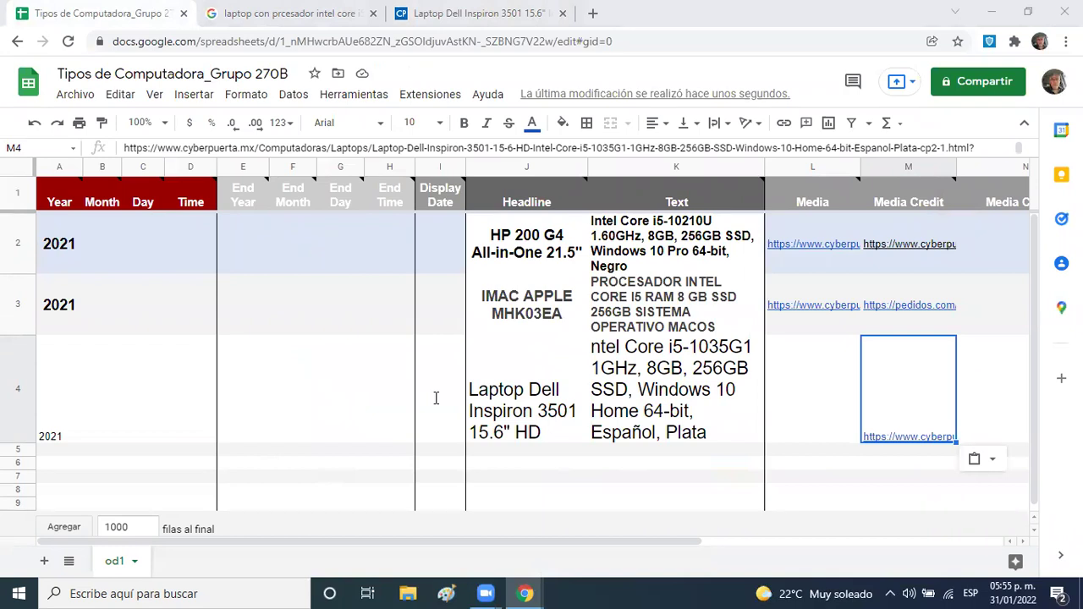
- Enlarge the Dell laptop photo on the Cyberpuerta page and copy its image address into row 4's Media cell
{"action": "left_click", "coordinate": [802, 361]}
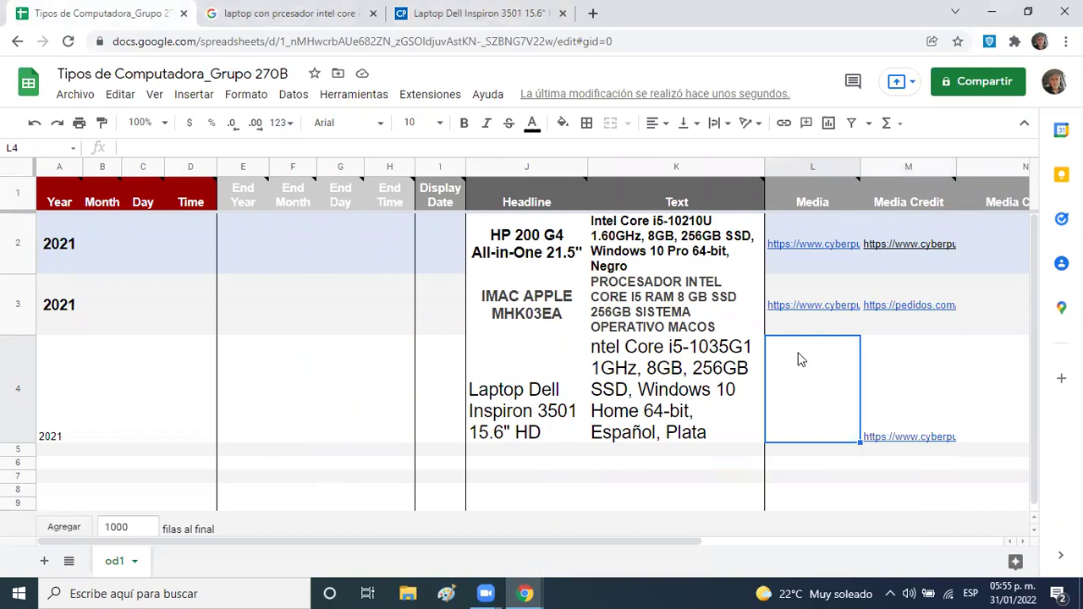
{"action": "left_click", "coordinate": [521, 15]}
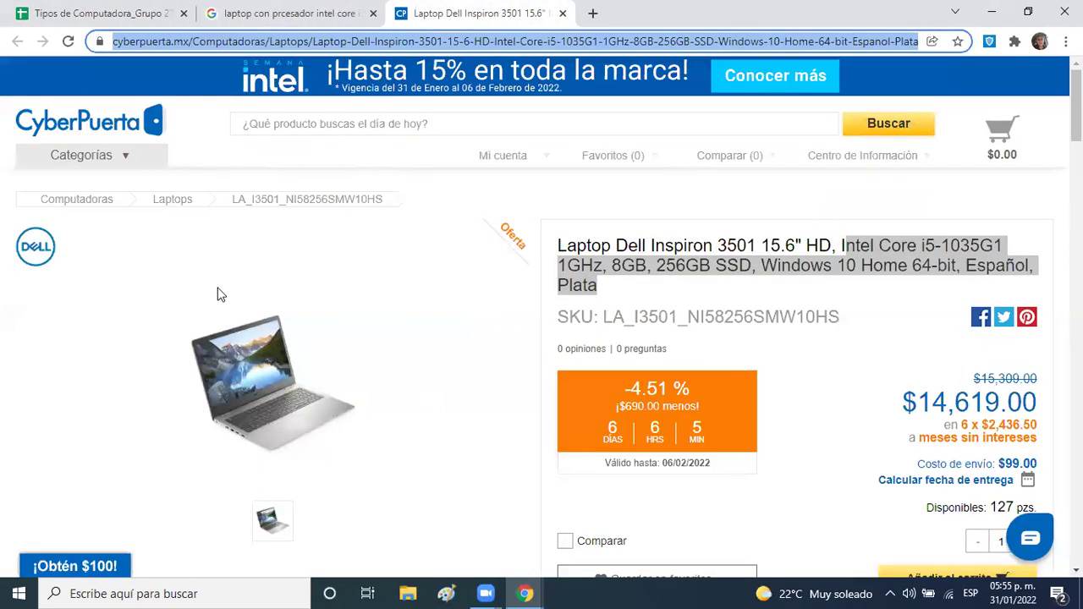
{"action": "left_click", "coordinate": [240, 385]}
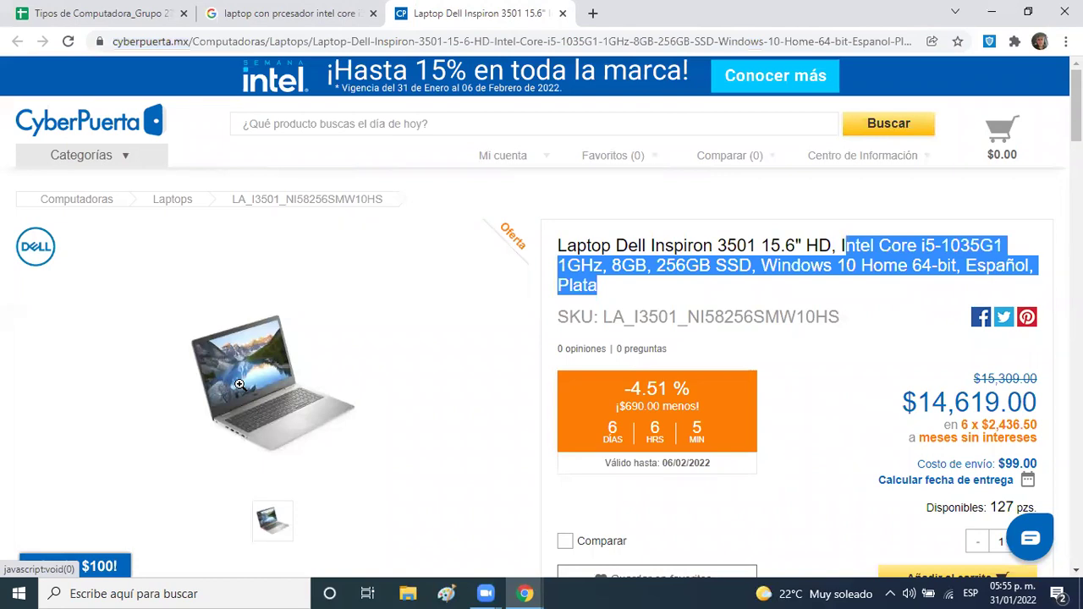
{"action": "left_click", "coordinate": [239, 385]}
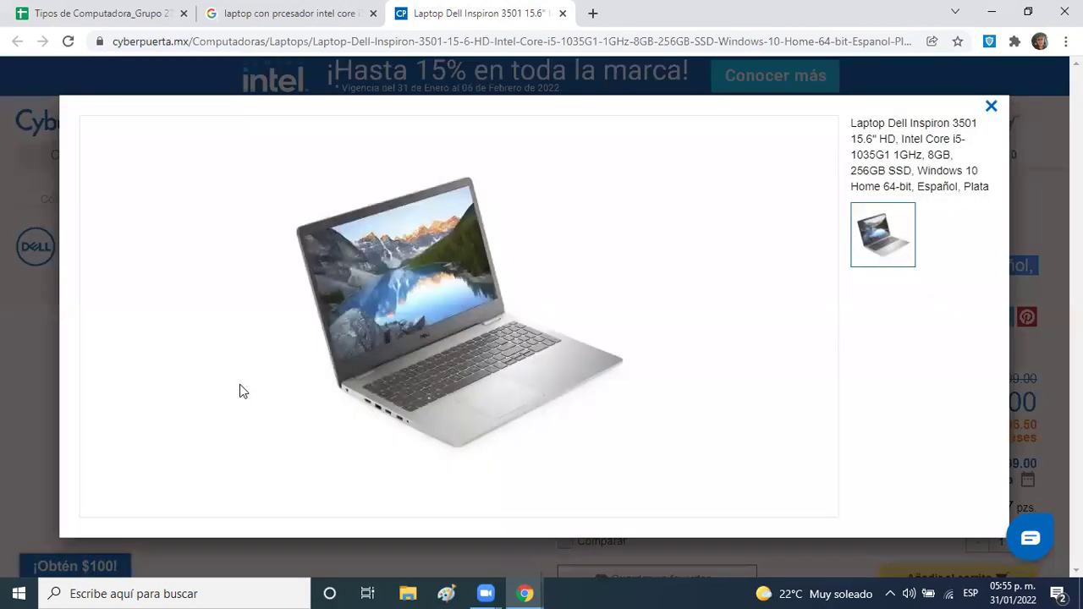
{"action": "right_click", "coordinate": [395, 259]}
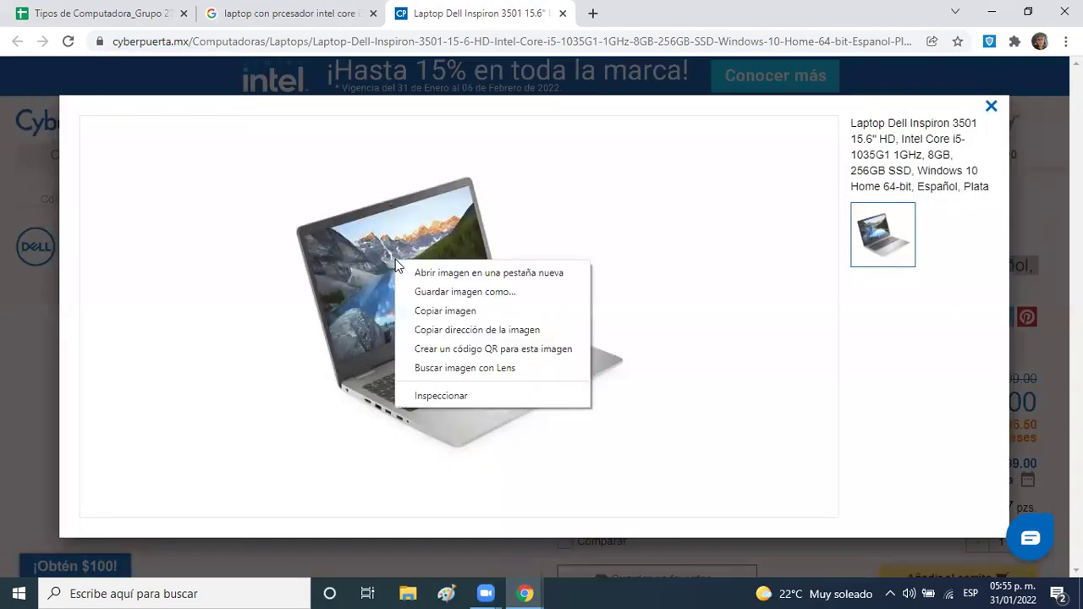
{"action": "left_click", "coordinate": [429, 335]}
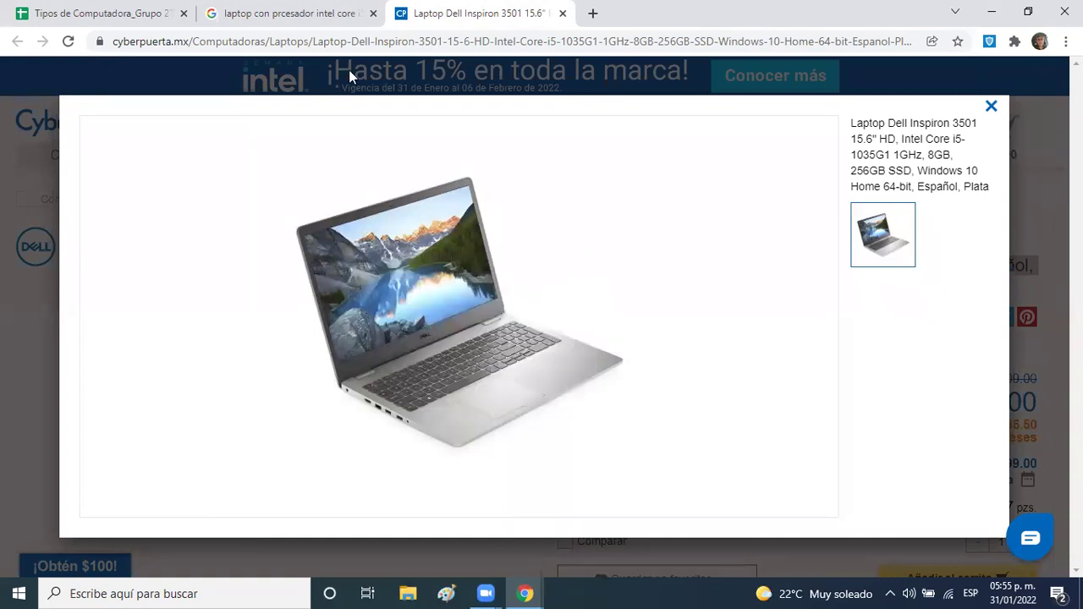
{"action": "left_click", "coordinate": [134, 17]}
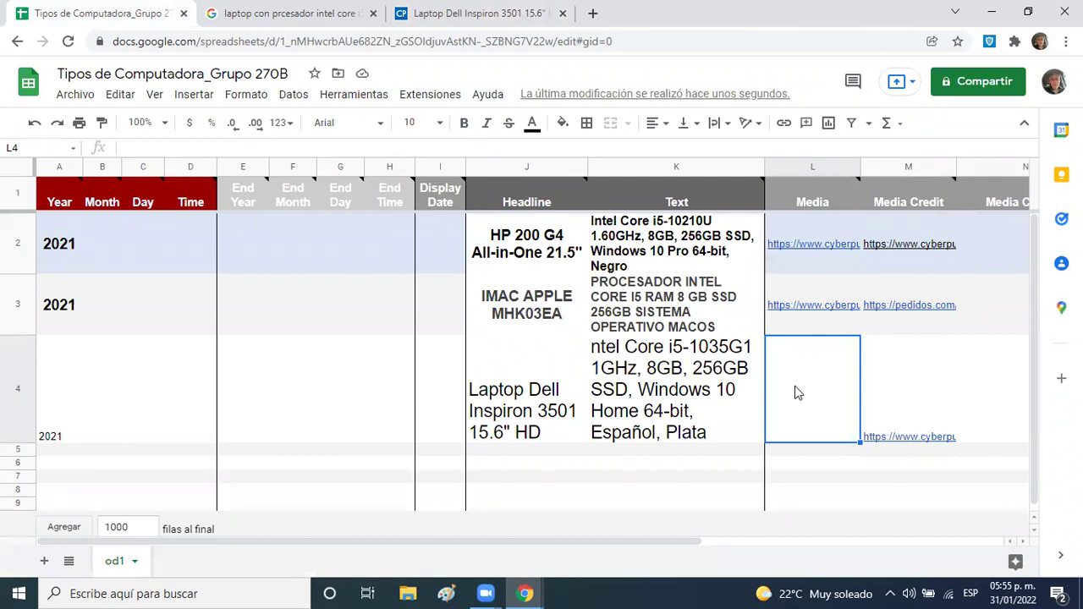
{"action": "type", "text": "https://www.cyberpuerta.mx/img/product/XL/CP-DELL-LA_I3501_NI58256SMW10HS-687cfa.jpg"}
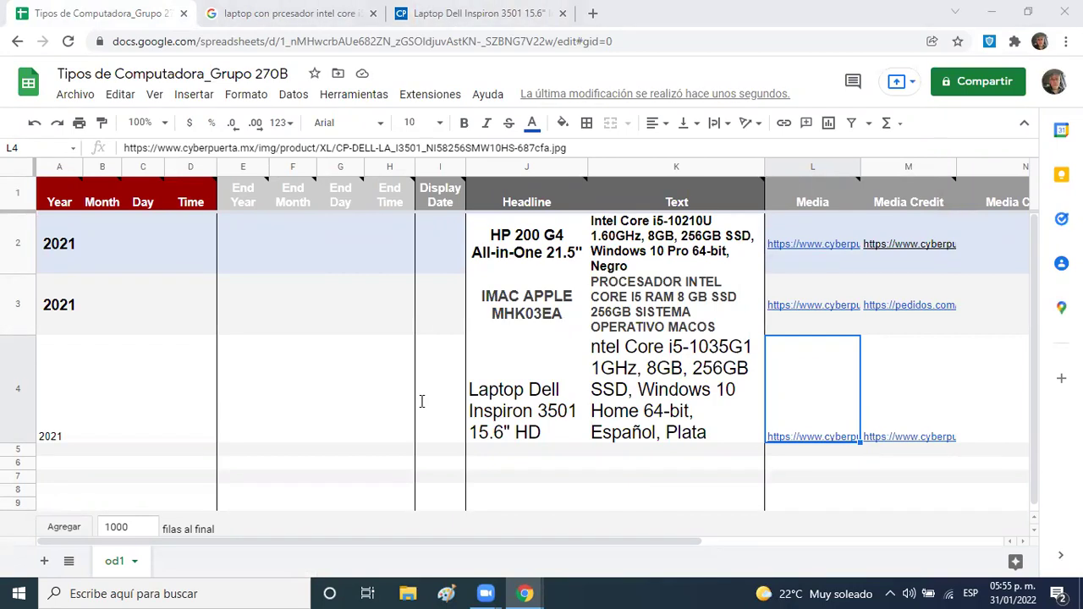
- Open the image link in row 4's Media cell to check the picture, and return to the spreadsheet
{"action": "mouse_move", "coordinate": [811, 437]}
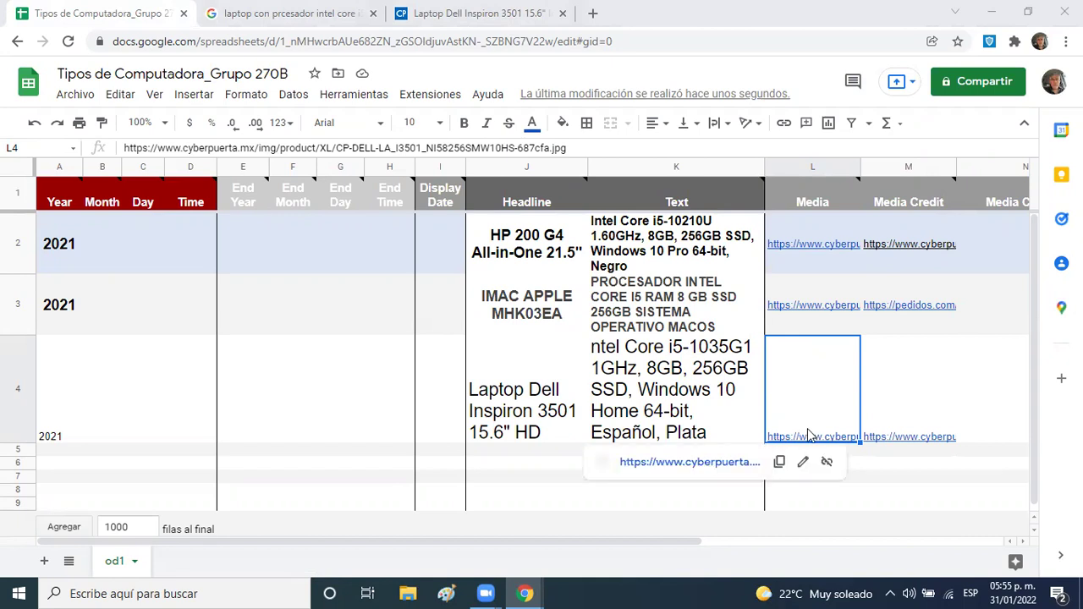
{"action": "left_click", "coordinate": [738, 464]}
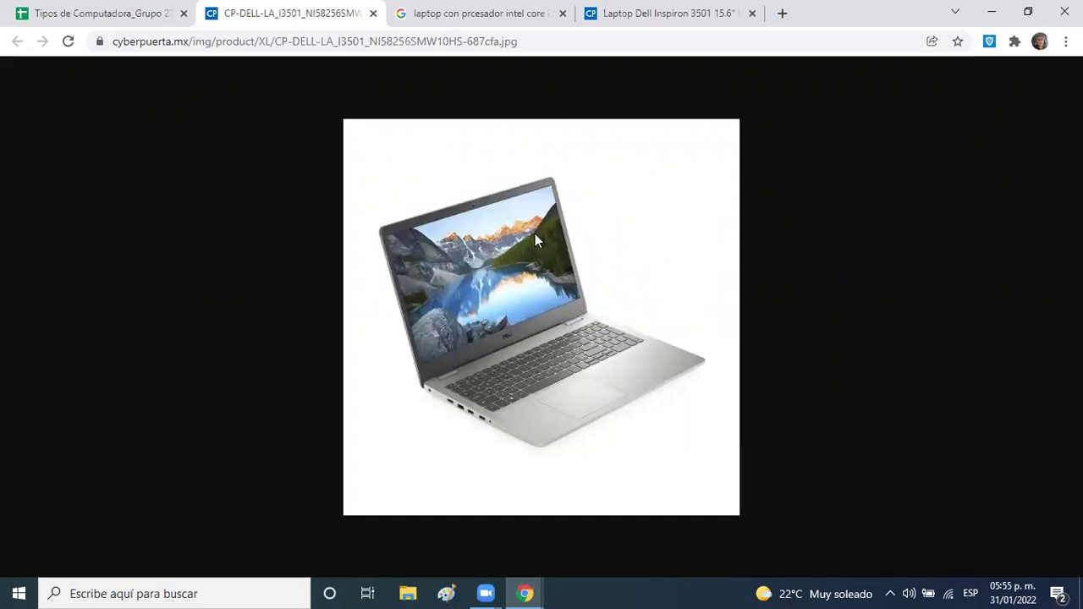
{"action": "left_click", "coordinate": [157, 14]}
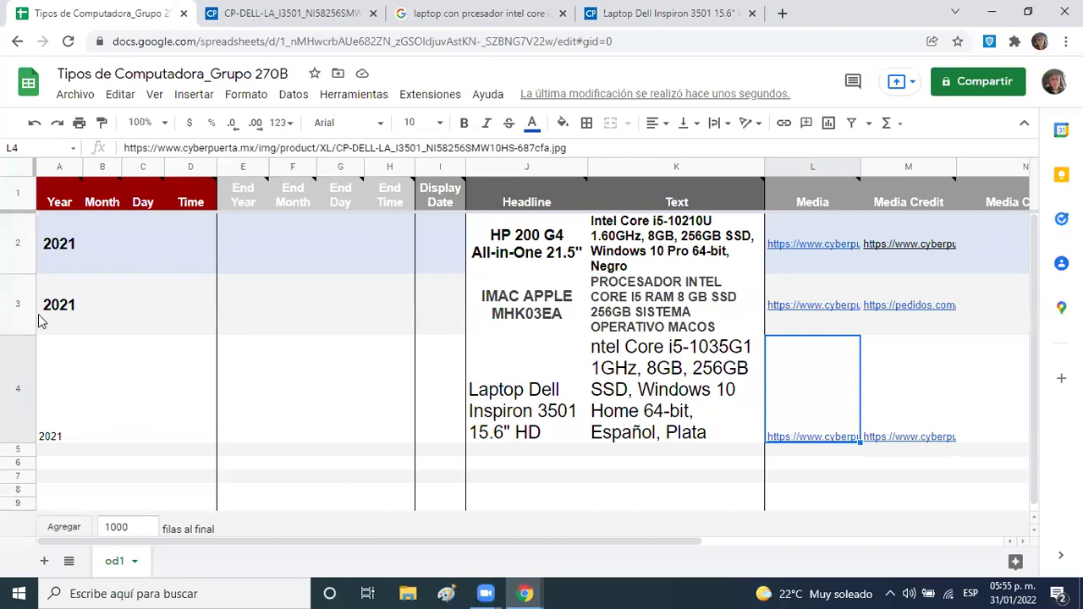
- Format row 4's Year cell as 14-point bold text, centred vertically and horizontally
{"action": "left_click", "coordinate": [48, 375]}
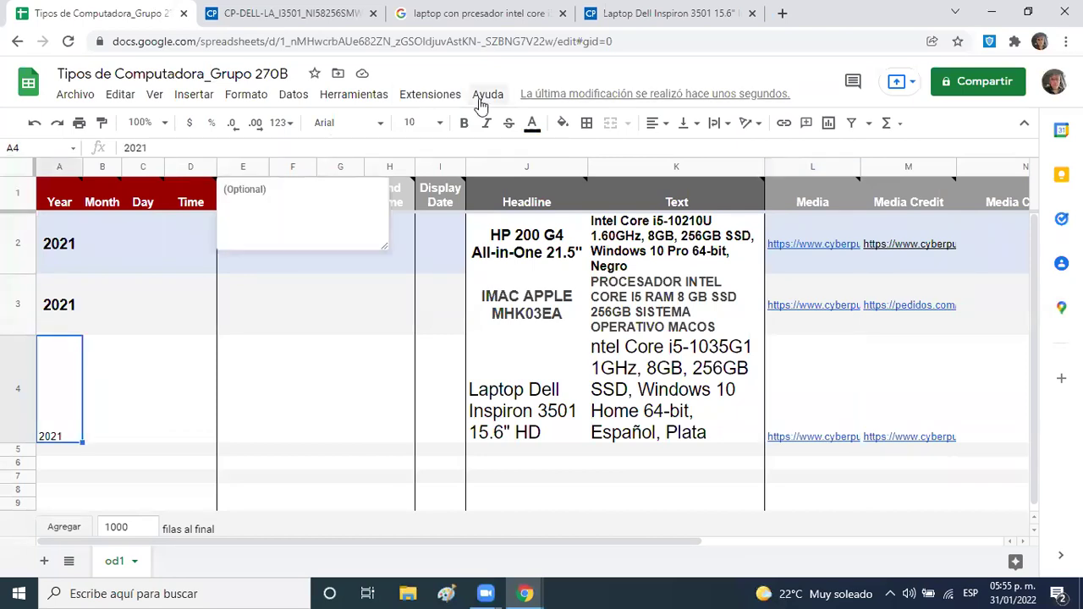
{"action": "left_click", "coordinate": [441, 126]}
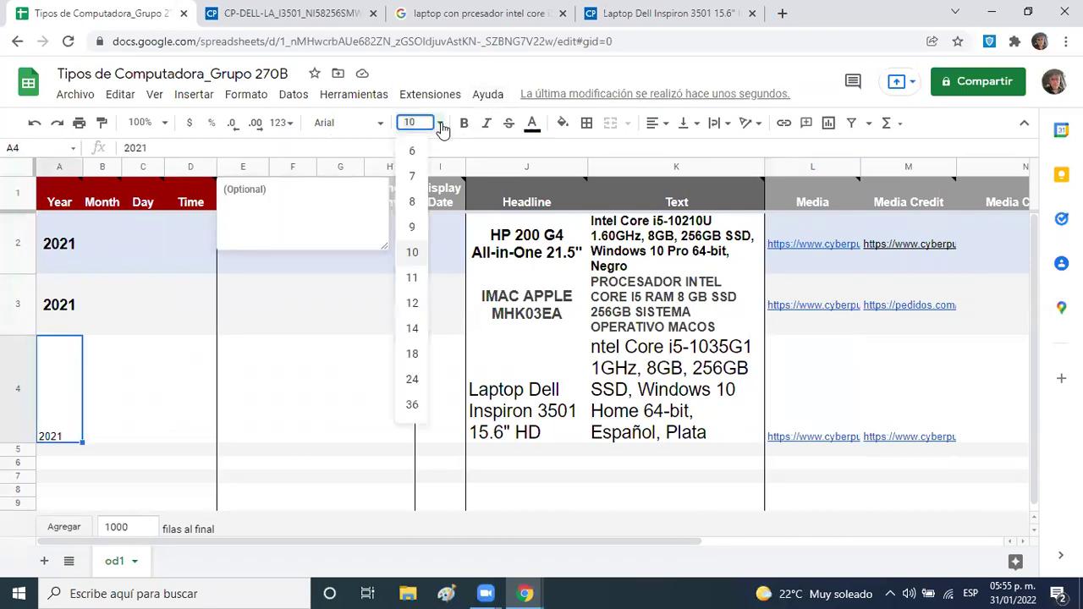
{"action": "left_click", "coordinate": [412, 330]}
{"action": "left_click", "coordinate": [465, 124]}
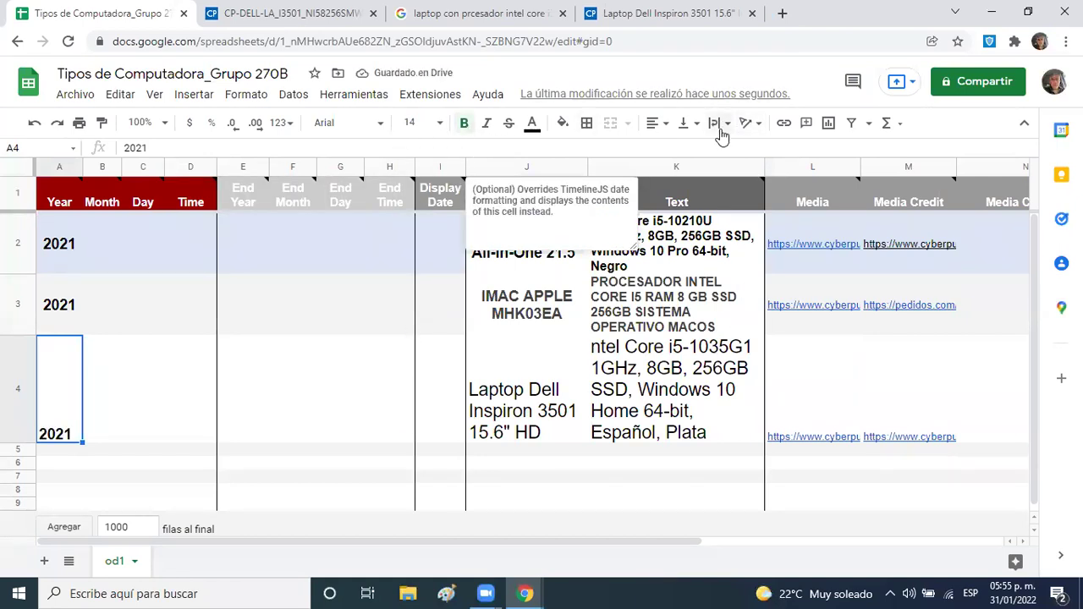
{"action": "left_click", "coordinate": [696, 125]}
{"action": "left_click", "coordinate": [703, 151]}
{"action": "left_click", "coordinate": [664, 125]}
{"action": "left_click", "coordinate": [674, 150]}
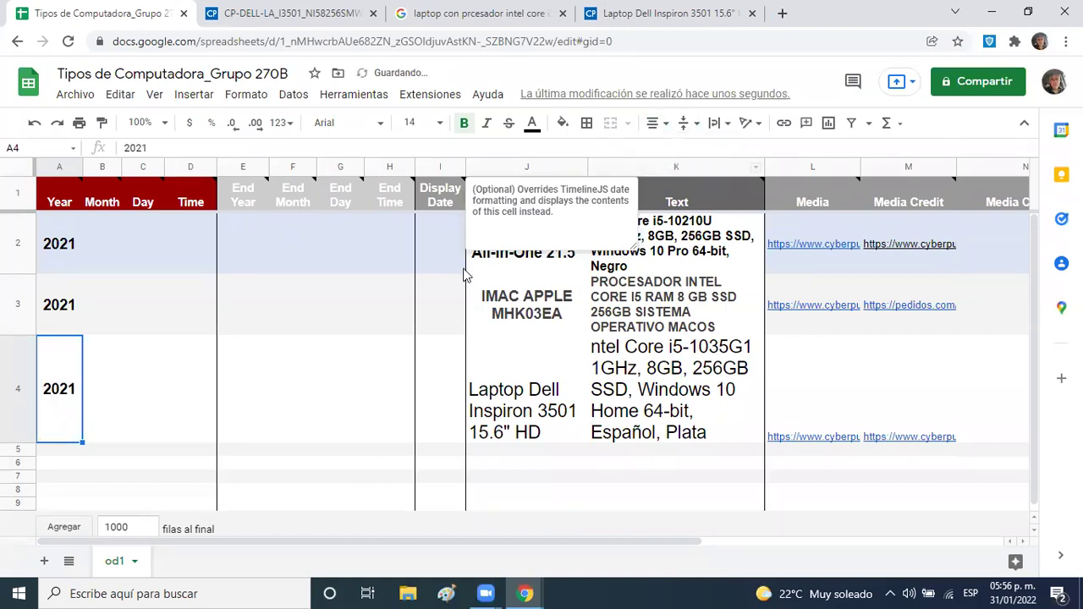
- Format row 4's Headline cell as 14-point bold text, centred vertically and horizontally
{"action": "left_click", "coordinate": [492, 400]}
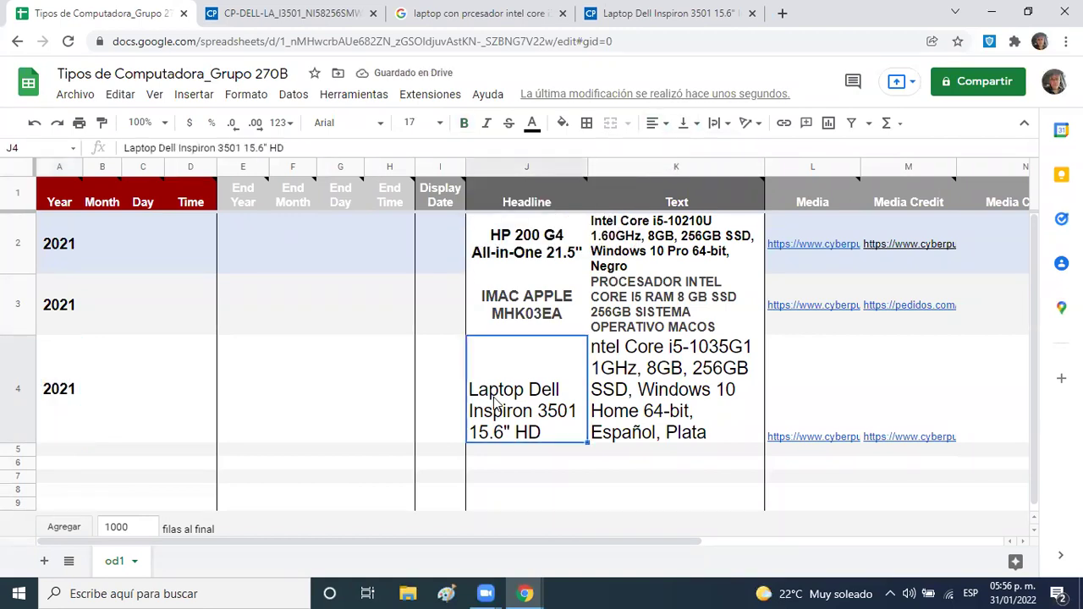
{"action": "left_click", "coordinate": [439, 123]}
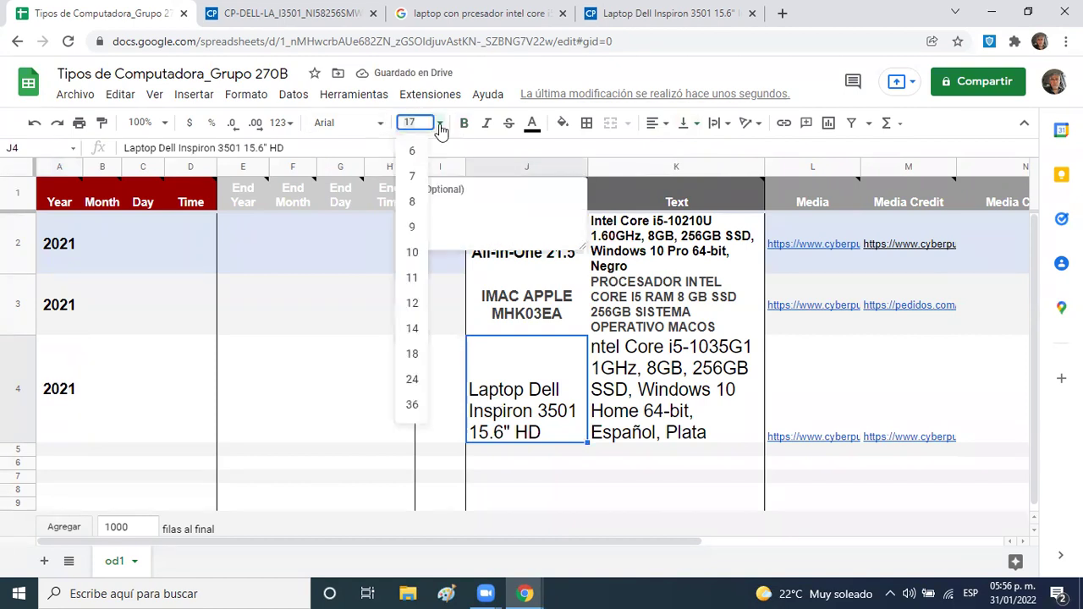
{"action": "left_click", "coordinate": [412, 328]}
{"action": "left_click", "coordinate": [463, 124]}
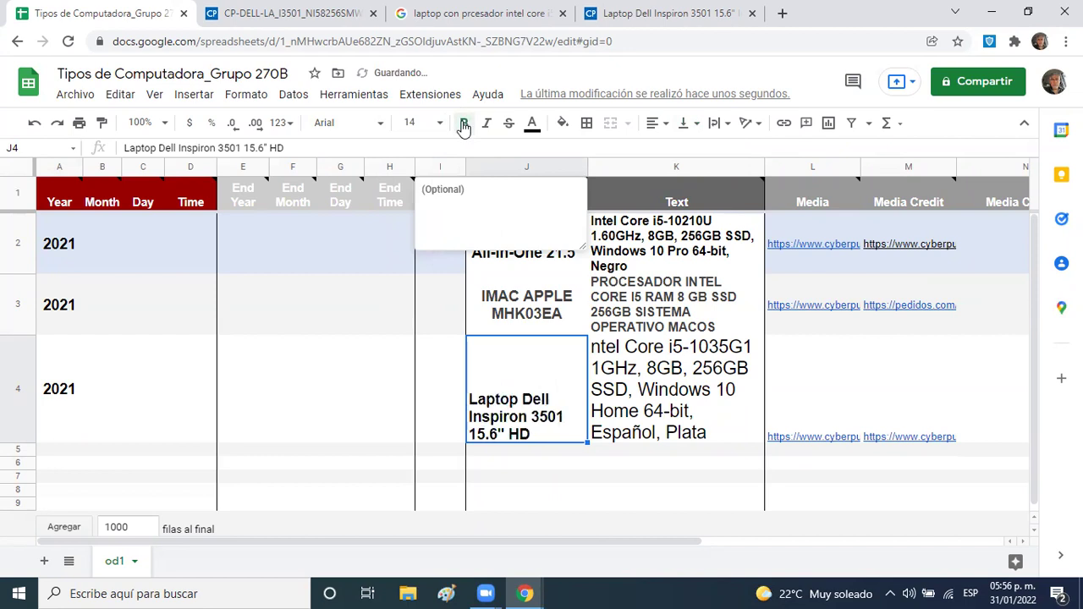
{"action": "left_click", "coordinate": [684, 123]}
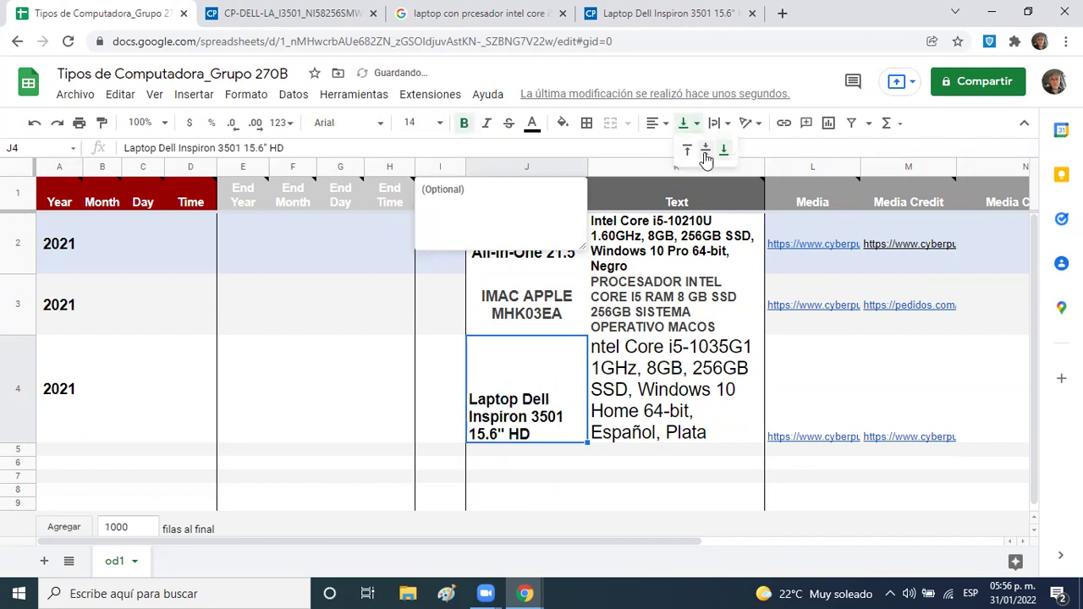
{"action": "left_click", "coordinate": [710, 168]}
{"action": "left_click", "coordinate": [652, 122]}
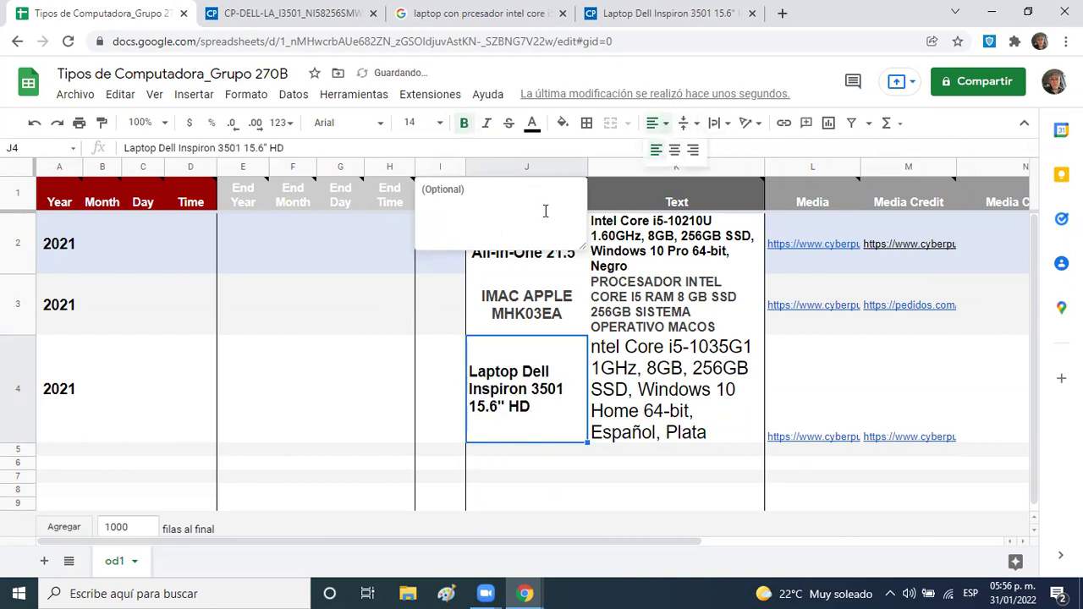
{"action": "left_click", "coordinate": [675, 151]}
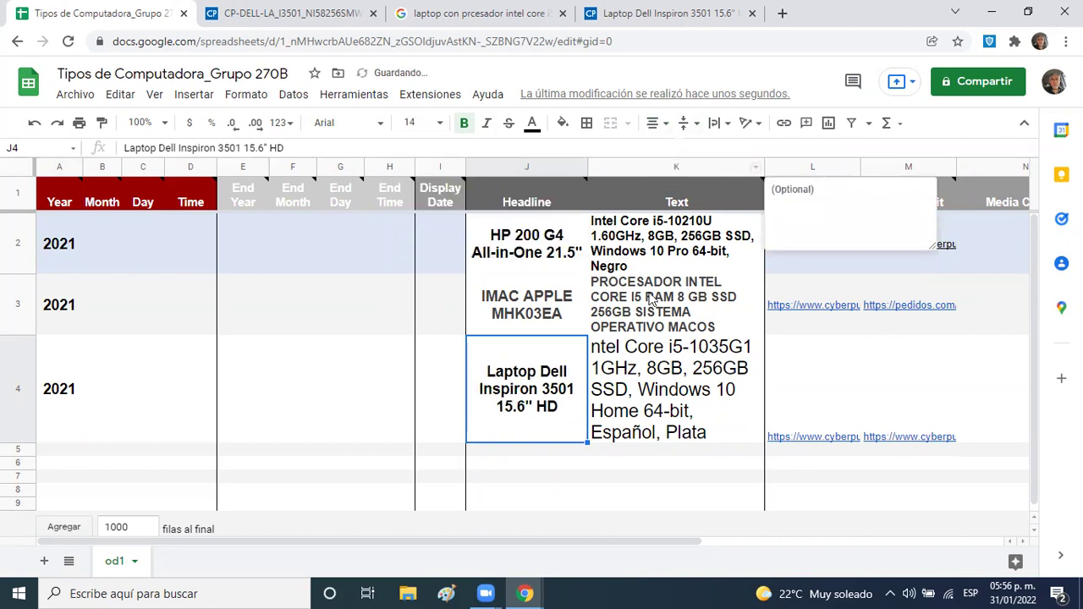
- Set the specifications in row 4's Text cell to 12-point bold
{"action": "left_click", "coordinate": [649, 349]}
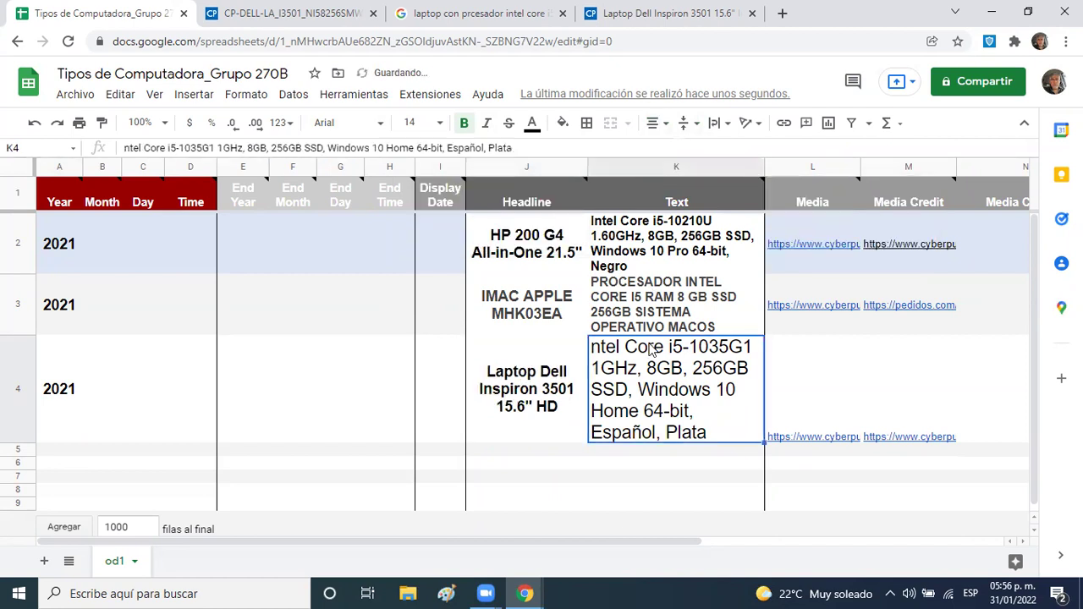
{"action": "left_click", "coordinate": [439, 123]}
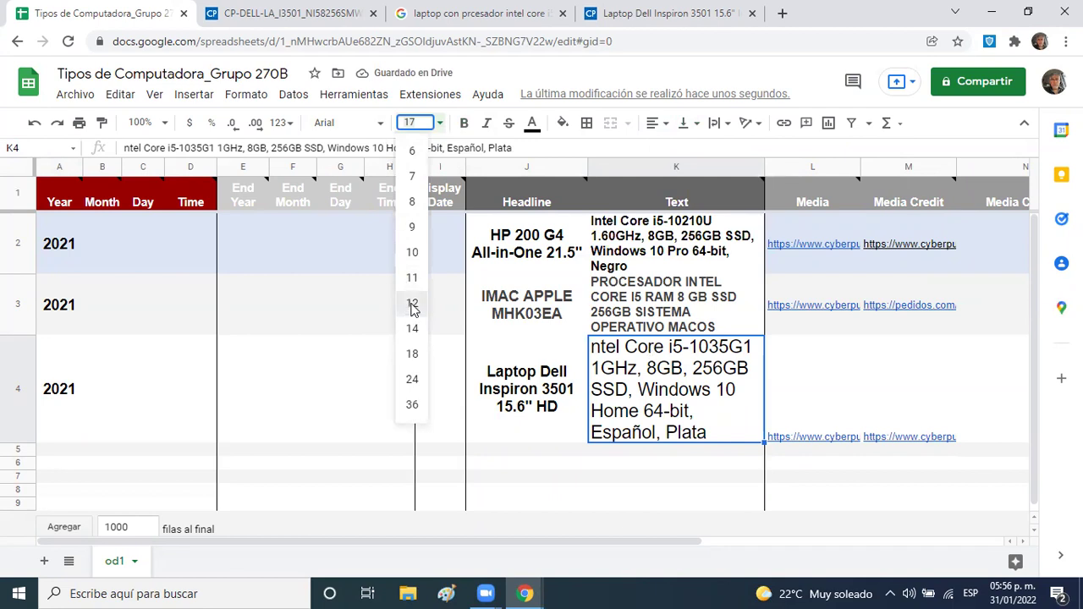
{"action": "left_click", "coordinate": [412, 303]}
{"action": "left_click", "coordinate": [464, 122]}
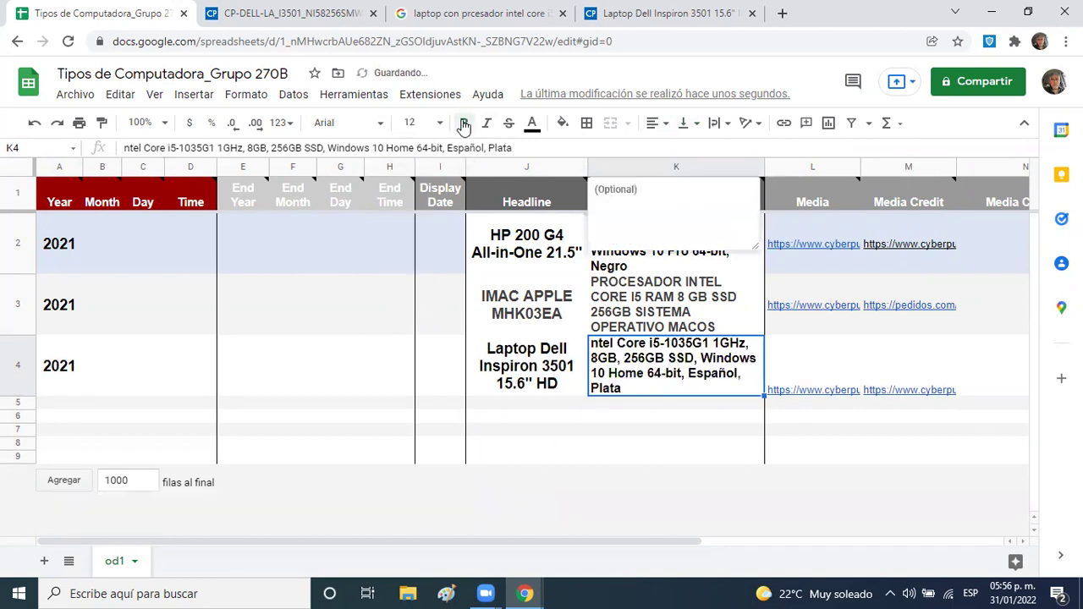
- Align the links in row 4's Media and Media Credit cells to the vertical middle
{"action": "left_click", "coordinate": [807, 351]}
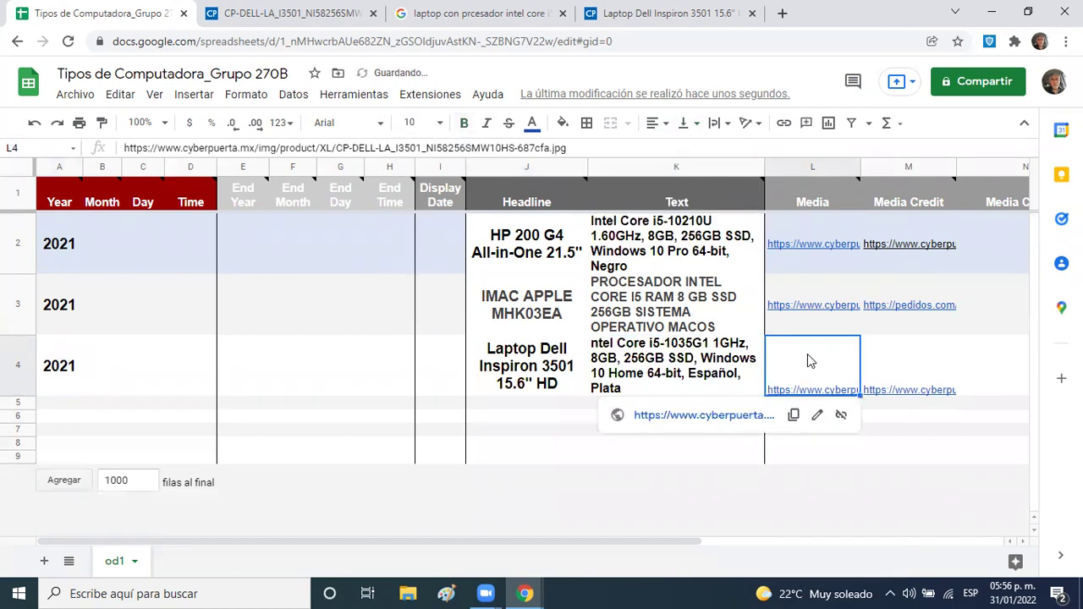
{"action": "left_click", "coordinate": [692, 123]}
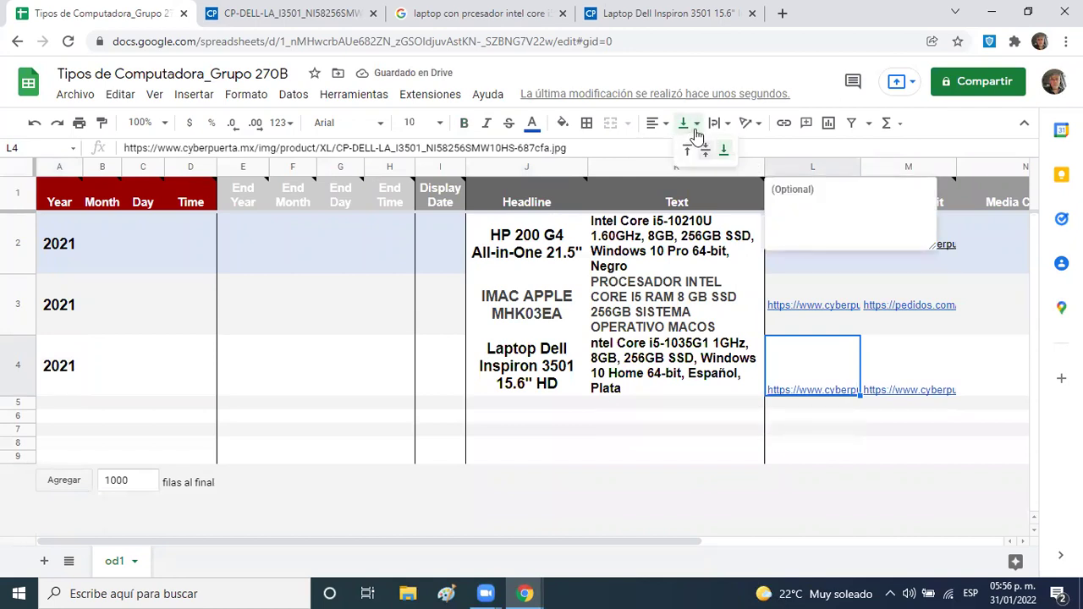
{"action": "left_click", "coordinate": [705, 154]}
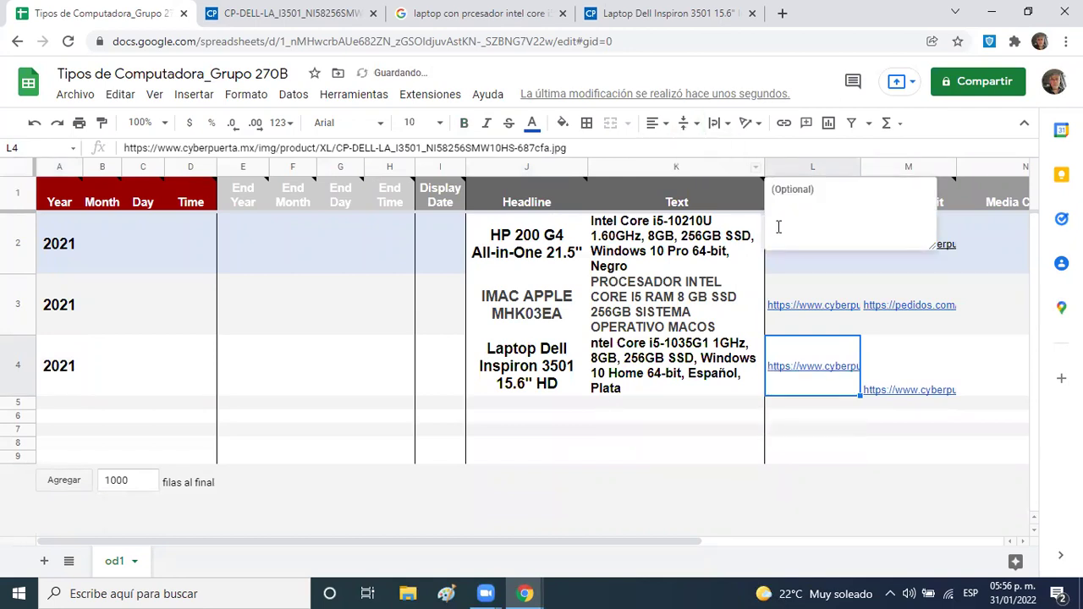
{"action": "left_click", "coordinate": [907, 366]}
{"action": "left_click", "coordinate": [692, 123]}
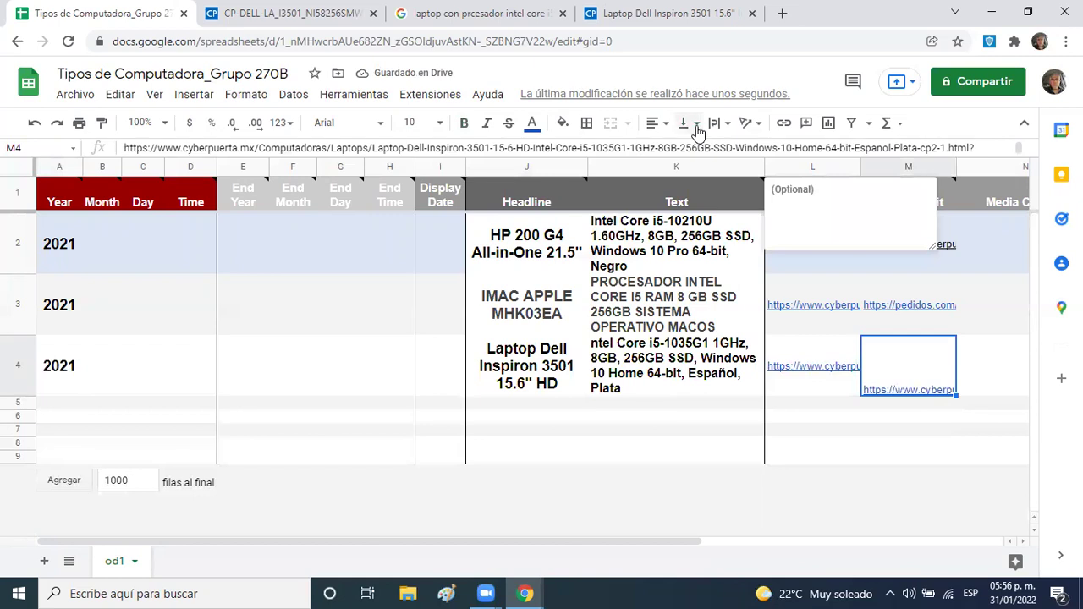
{"action": "left_click", "coordinate": [706, 151]}
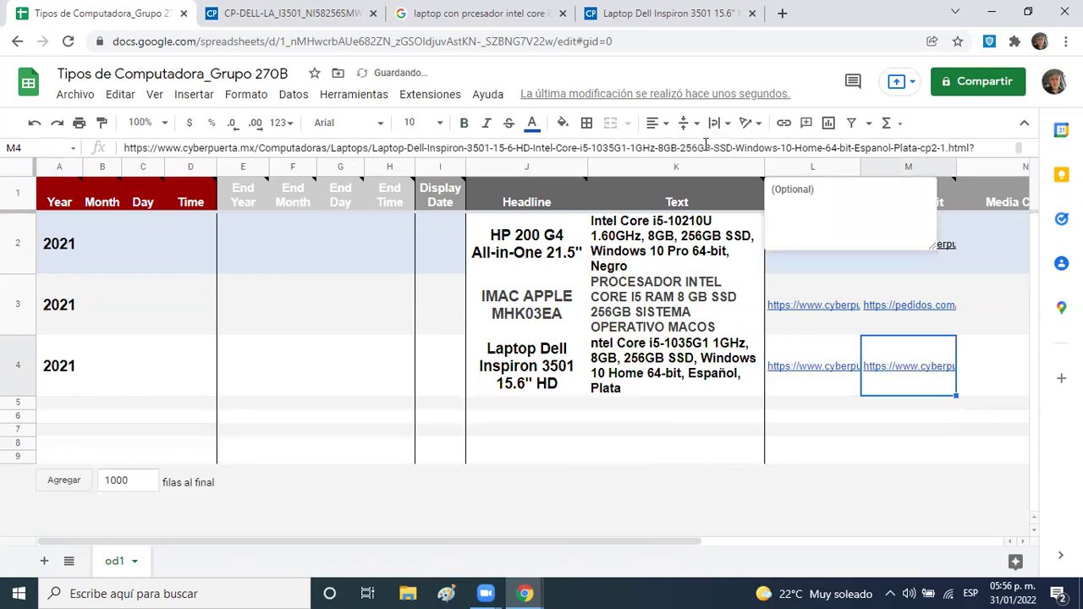
- Select the empty Year cell A5 at the start of row 5
{"action": "left_click", "coordinate": [700, 410]}
{"action": "key", "text": "Left"}
{"action": "key", "text": "Left"}
{"action": "key", "text": "Left"}
{"action": "key", "text": "Left"}
{"action": "key", "text": "Left"}
{"action": "key", "text": "Left"}
{"action": "key", "text": "Left"}
{"action": "key", "text": "Left"}
{"action": "key", "text": "Left"}
{"action": "key", "text": "Left"}
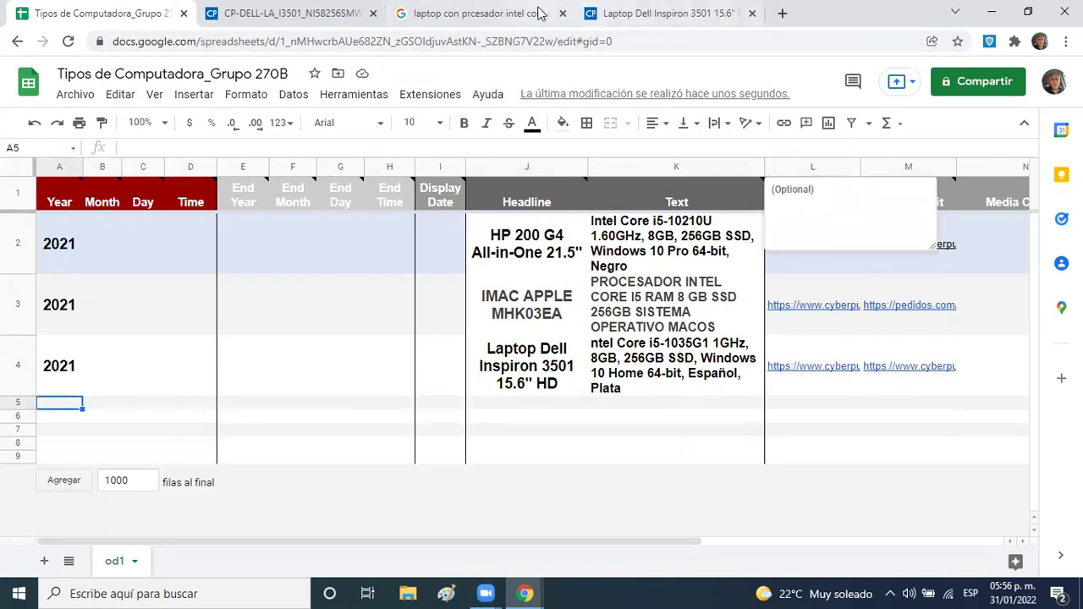
- Close the Dell image, Intel Core laptop search and Dell Inspiron 3501 product pages, keeping only the spreadsheet open
{"action": "left_click", "coordinate": [373, 13]}
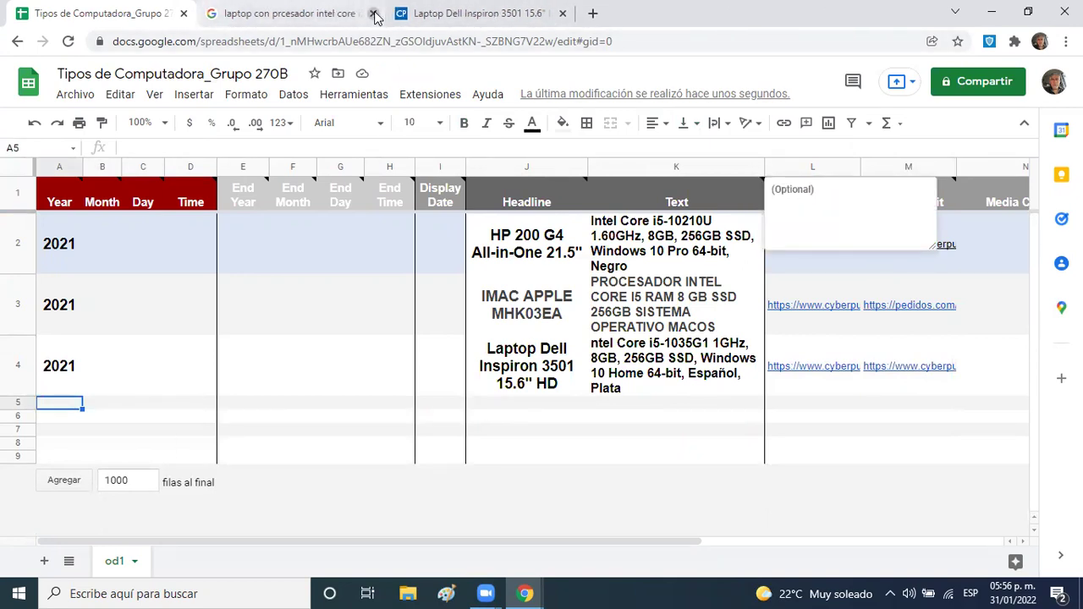
{"action": "left_click", "coordinate": [373, 13]}
{"action": "left_click", "coordinate": [375, 15]}
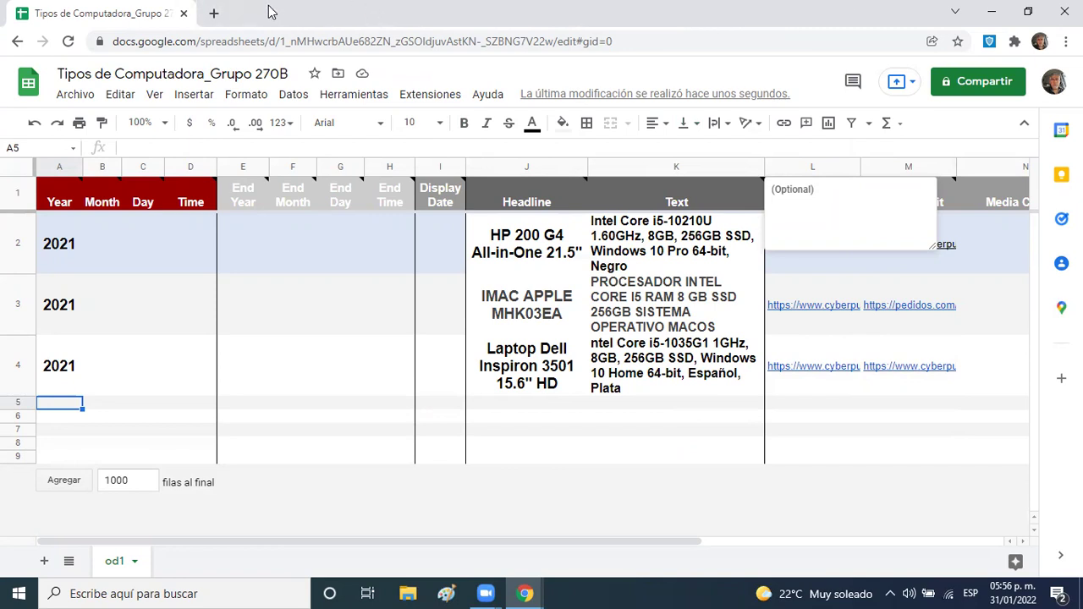
- Search Google for "laptop apple macbook" in a new browser tab
{"action": "left_click", "coordinate": [217, 17]}
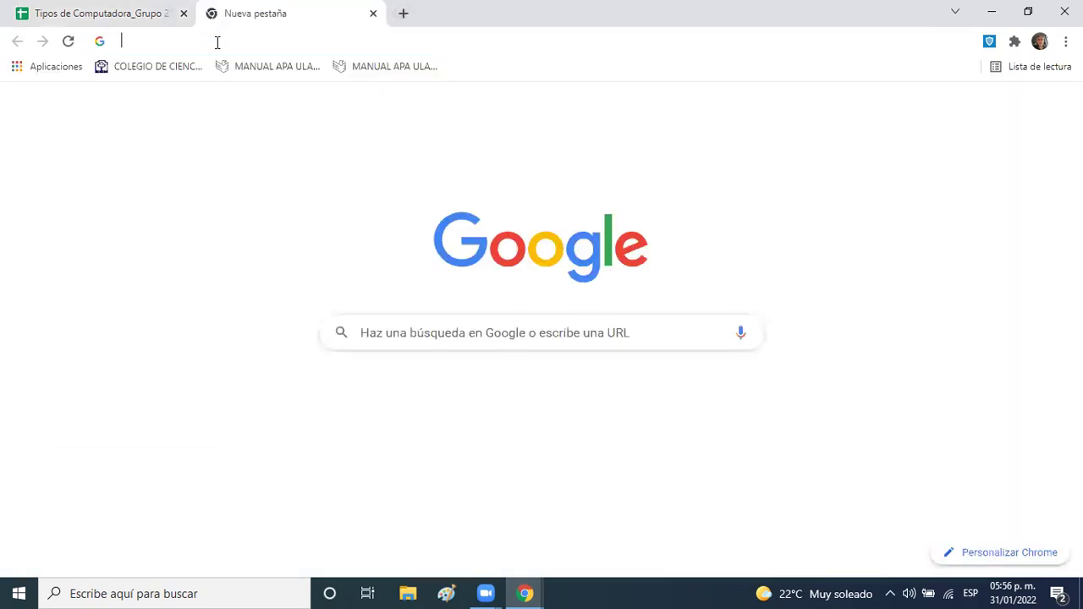
{"action": "left_click", "coordinate": [218, 41]}
{"action": "type", "text": "lapto"}
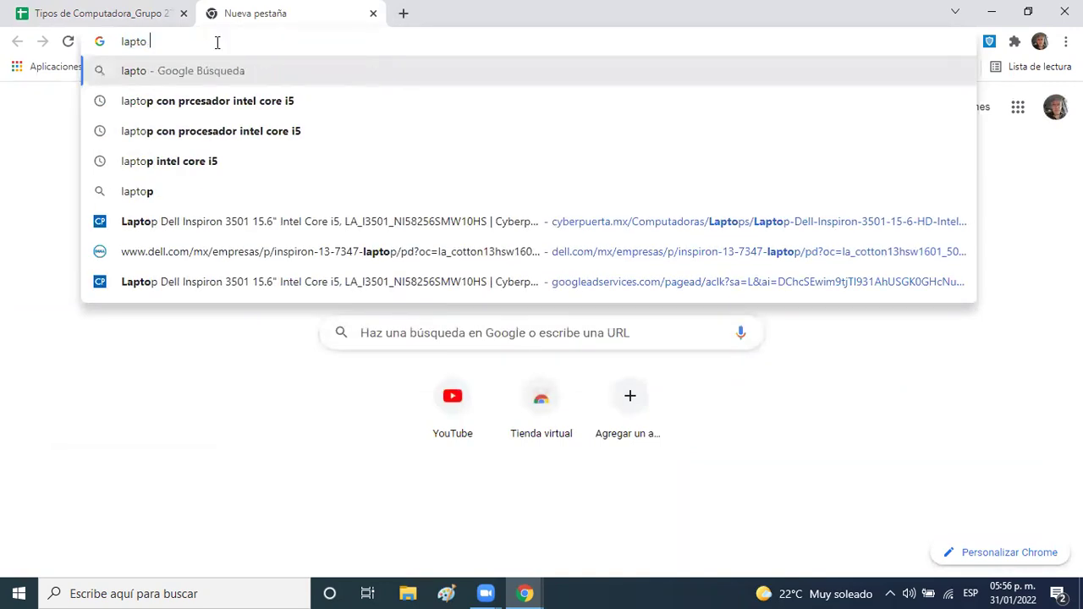
{"action": "key", "text": "BackSpace"}
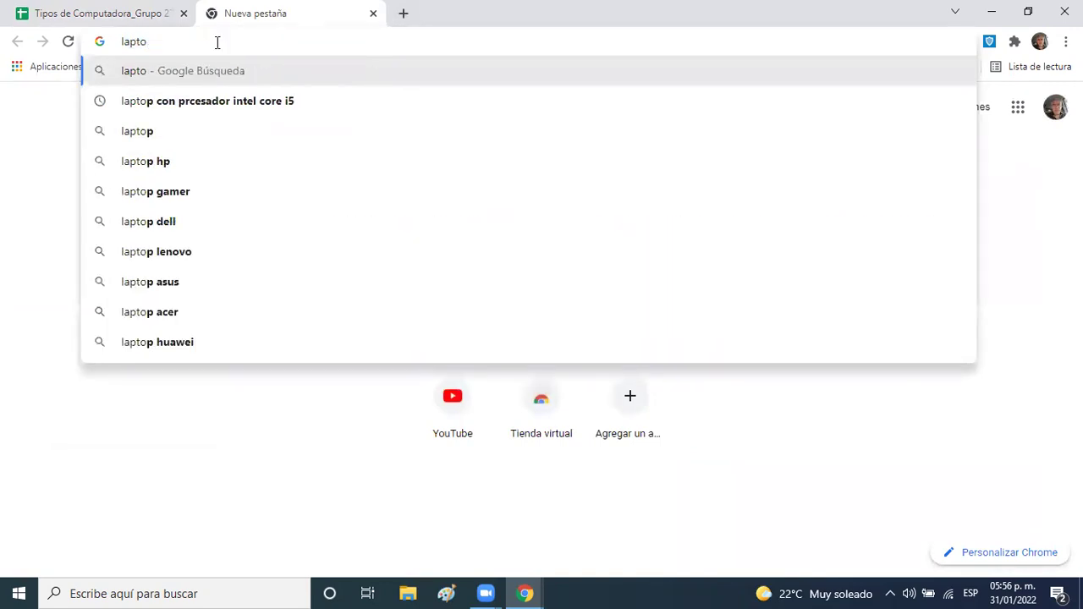
{"action": "type", "text": "apple"}
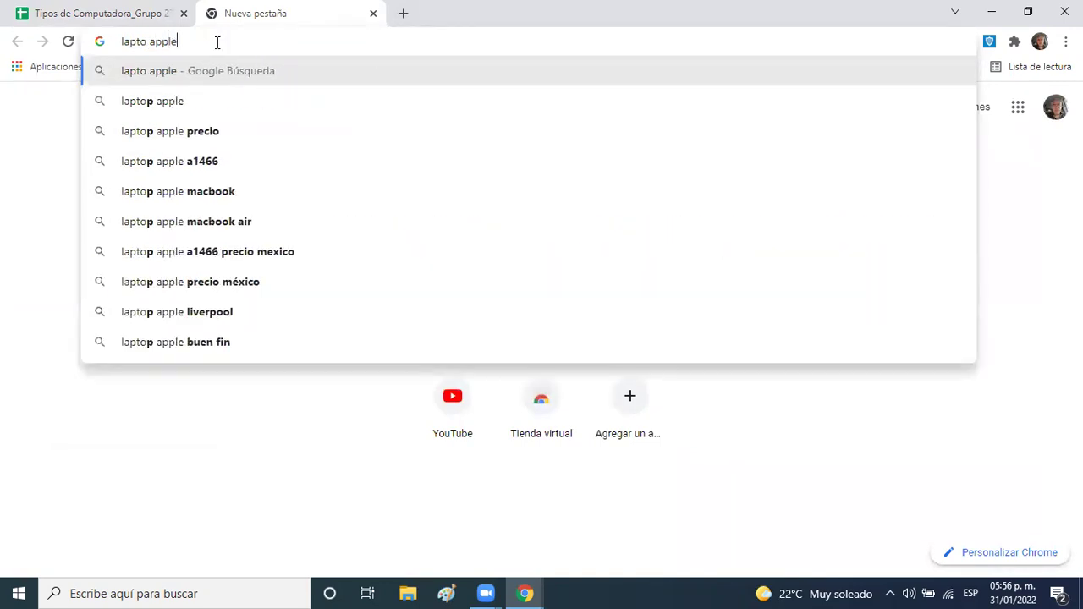
{"action": "key", "text": "BackSpace"}
{"action": "key", "text": "BackSpace"}
{"action": "key", "text": "BackSpace"}
{"action": "key", "text": "BackSpace"}
{"action": "key", "text": "BackSpace"}
{"action": "key", "text": "BackSpace"}
{"action": "key", "text": "BackSpace"}
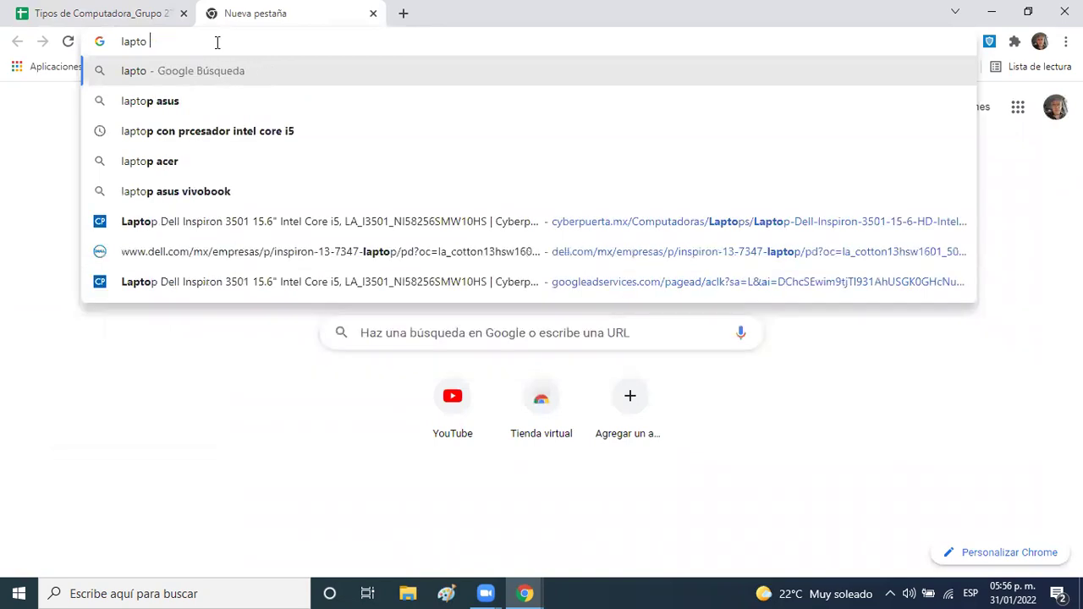
{"action": "type", "text": "o"}
{"action": "key", "text": "BackSpace"}
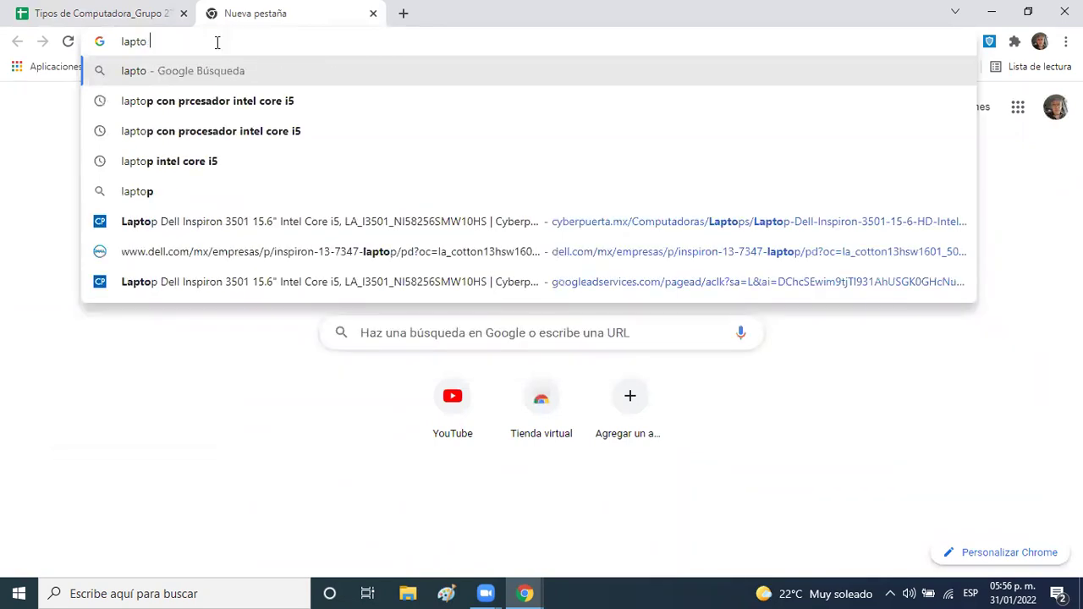
{"action": "type", "text": "apple"}
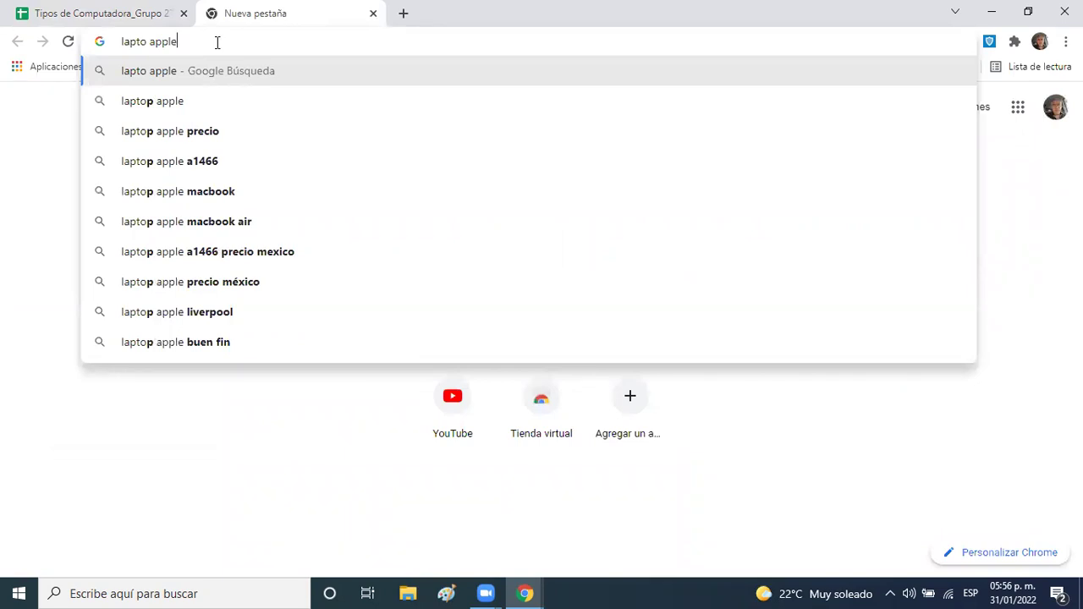
{"action": "left_click", "coordinate": [201, 194]}
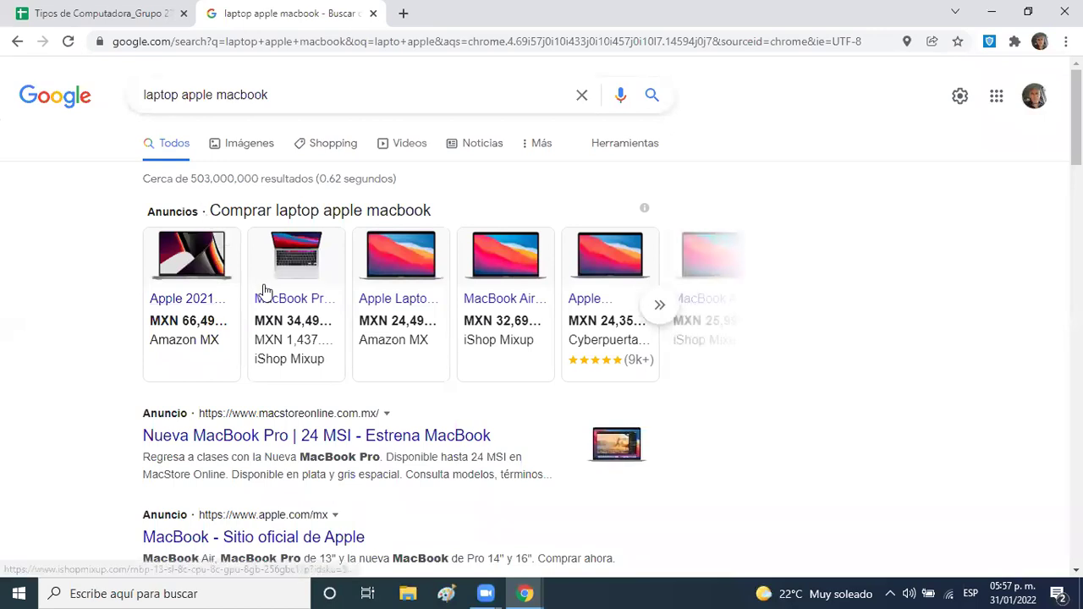
- Open the iShop Mixup listing for the MacBook Pro from the sponsored shopping results
{"action": "mouse_move", "coordinate": [275, 304]}
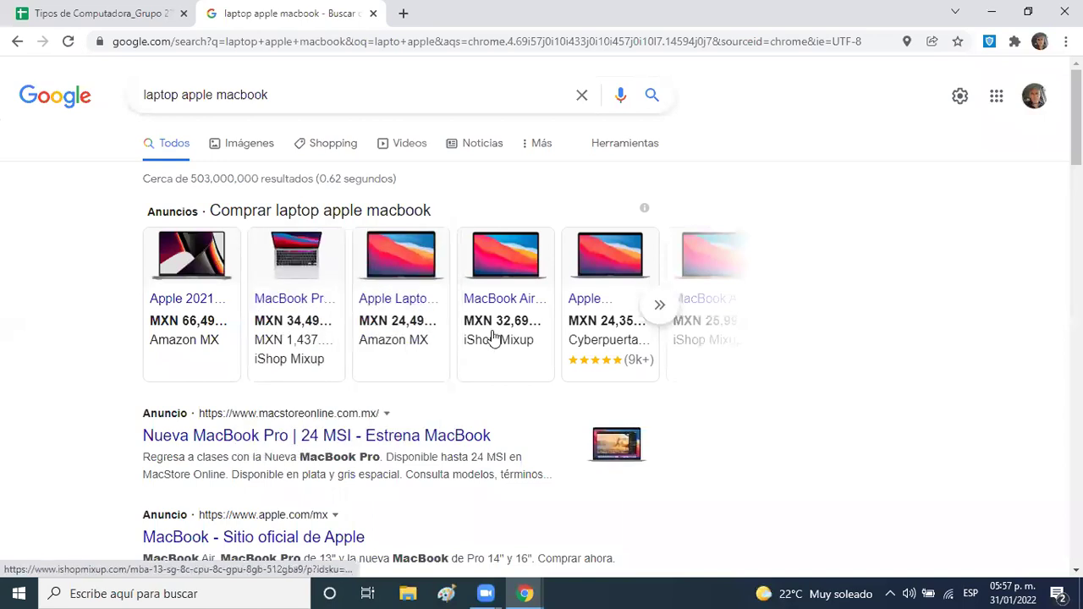
{"action": "mouse_move", "coordinate": [347, 303]}
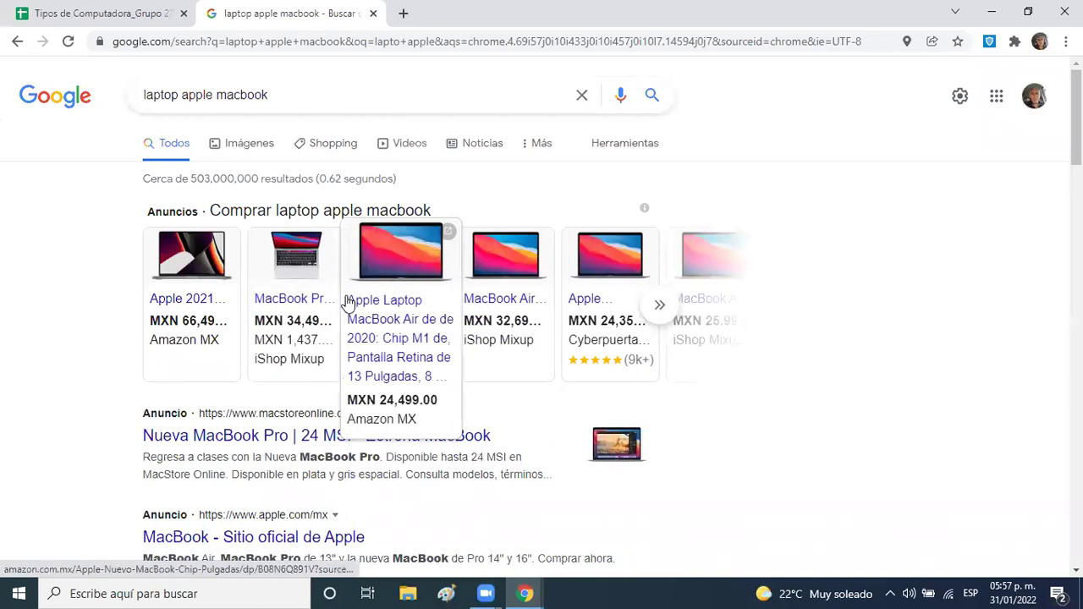
{"action": "left_click", "coordinate": [288, 289]}
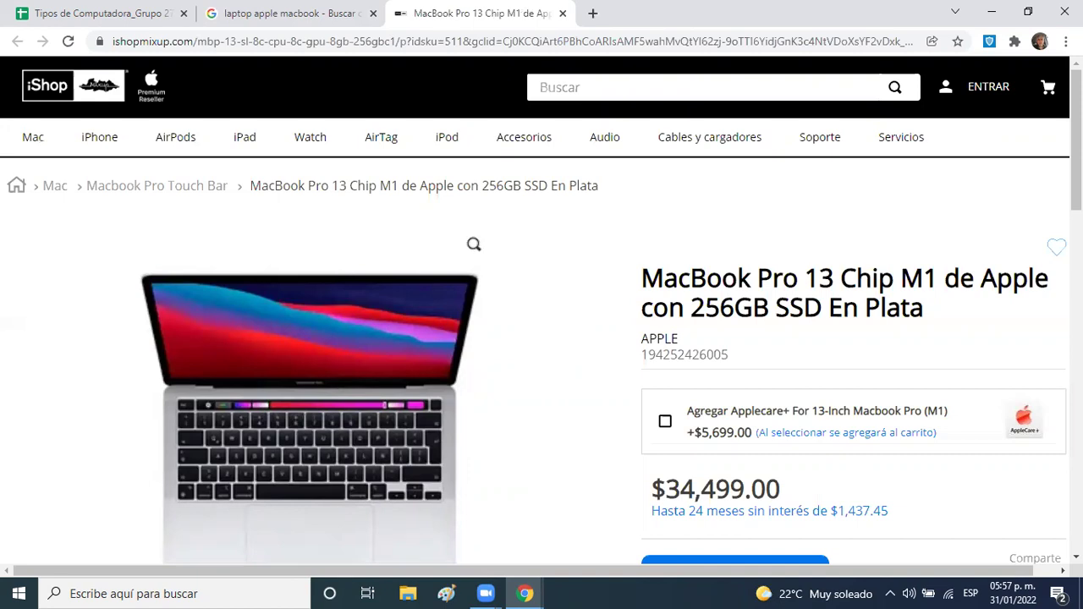
- Copy "MacBook Pro 13" from the product page title into row 5's Headline cell in the spreadsheet
{"action": "left_click_drag", "start_coordinate": [644, 279], "coordinate": [830, 279]}
{"action": "key", "text": "ctrl+c"}
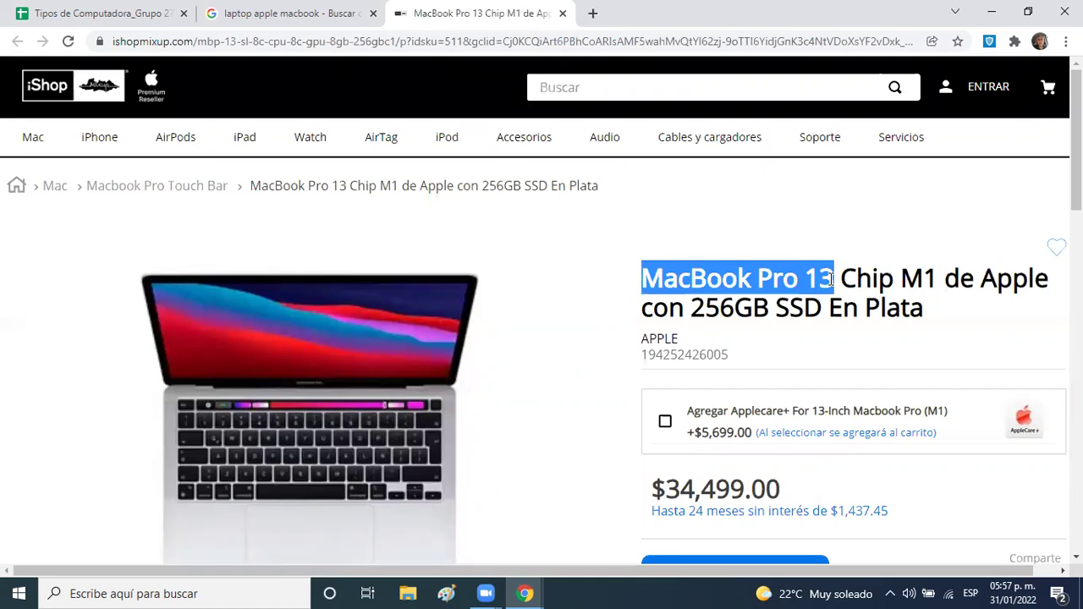
{"action": "left_click", "coordinate": [151, 20]}
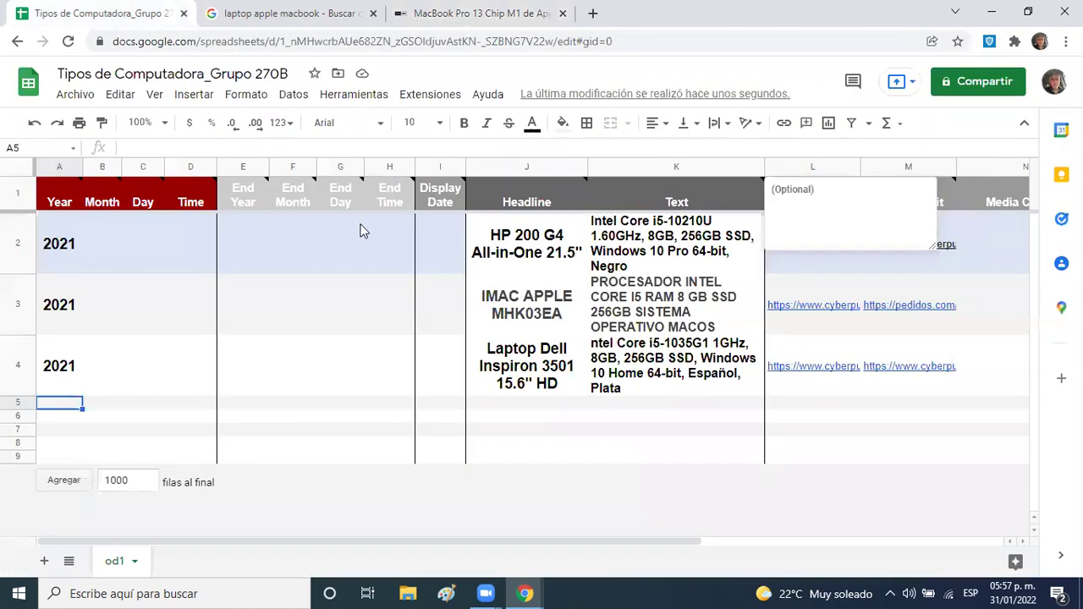
{"action": "left_click", "coordinate": [506, 402]}
{"action": "key", "text": "ctrl+v"}
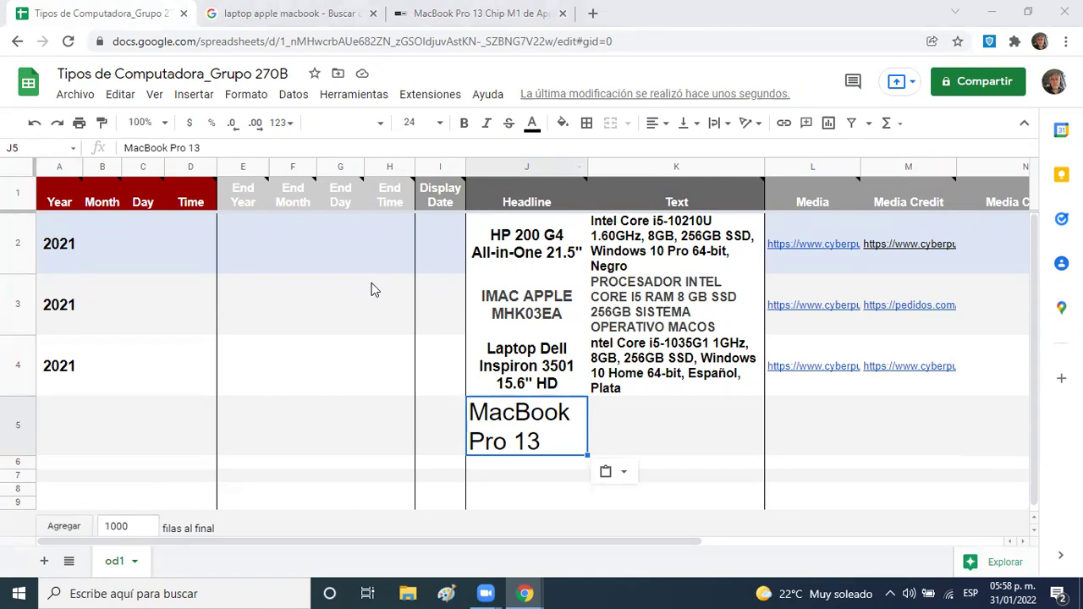
- Enter 2021 in row 5's Year cell and move across to the row's Text cell
{"action": "left_click", "coordinate": [51, 417]}
{"action": "type", "text": "2021"}
{"action": "key", "text": "Tab"}
{"action": "key", "text": "Tab"}
{"action": "key", "text": "Tab"}
{"action": "key", "text": "Tab"}
{"action": "key", "text": "Tab"}
{"action": "key", "text": "Tab"}
{"action": "key", "text": "Tab"}
{"action": "key", "text": "Tab"}
{"action": "key", "text": "Tab"}
{"action": "key", "text": "Tab"}
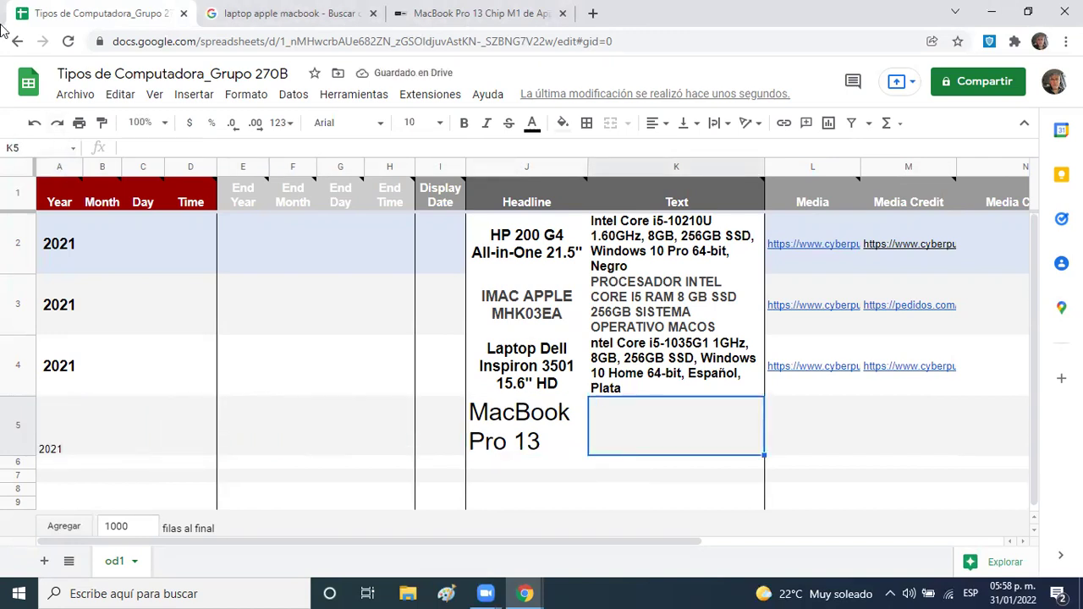
- Copy "Chip M1 de Apple con 256GB SSD En Plata" from the product page title into row 5's Text cell
{"action": "left_click", "coordinate": [454, 20]}
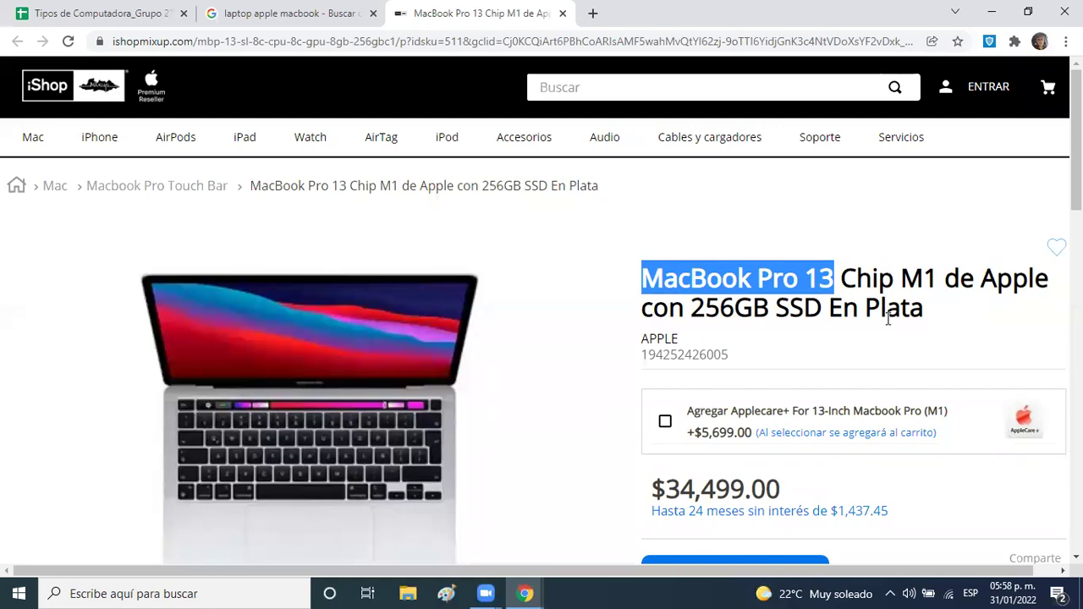
{"action": "left_click_drag", "start_coordinate": [842, 278], "coordinate": [926, 310]}
{"action": "key", "text": "ctrl+c"}
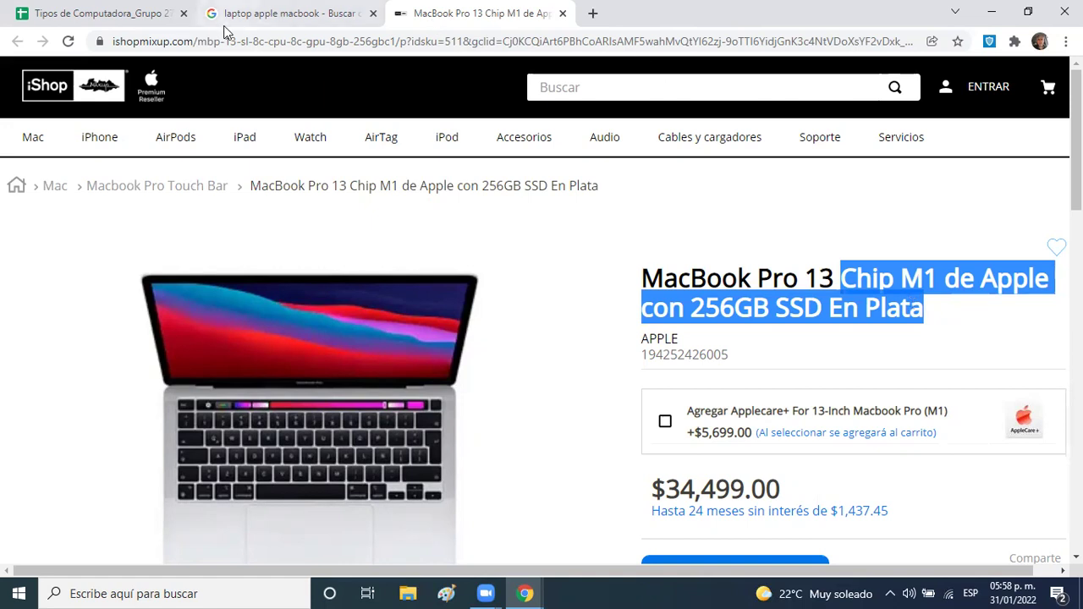
{"action": "left_click", "coordinate": [144, 21]}
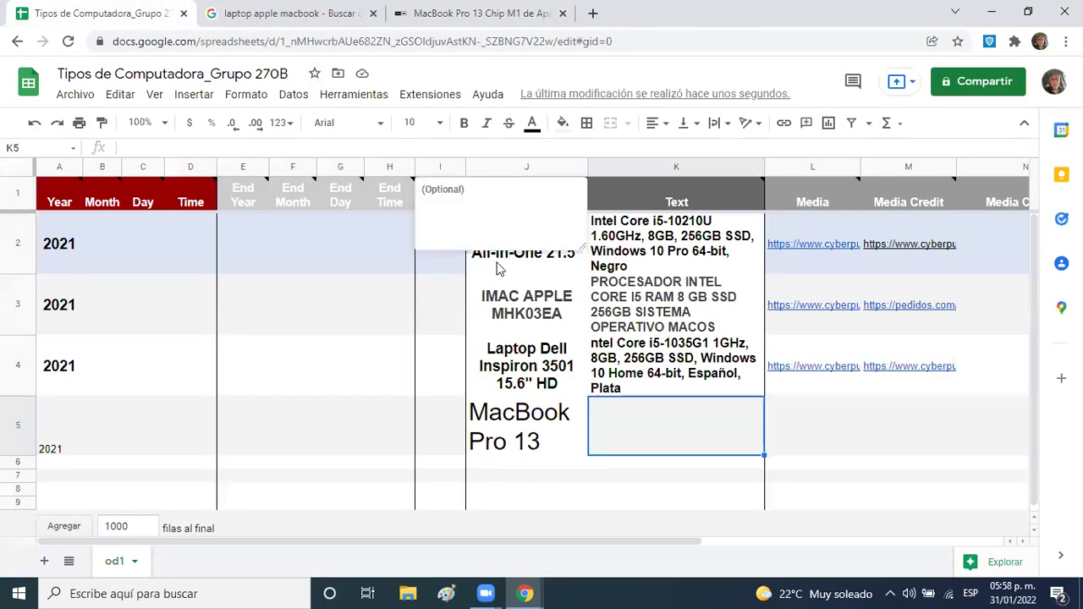
{"action": "key", "text": "ctrl+v"}
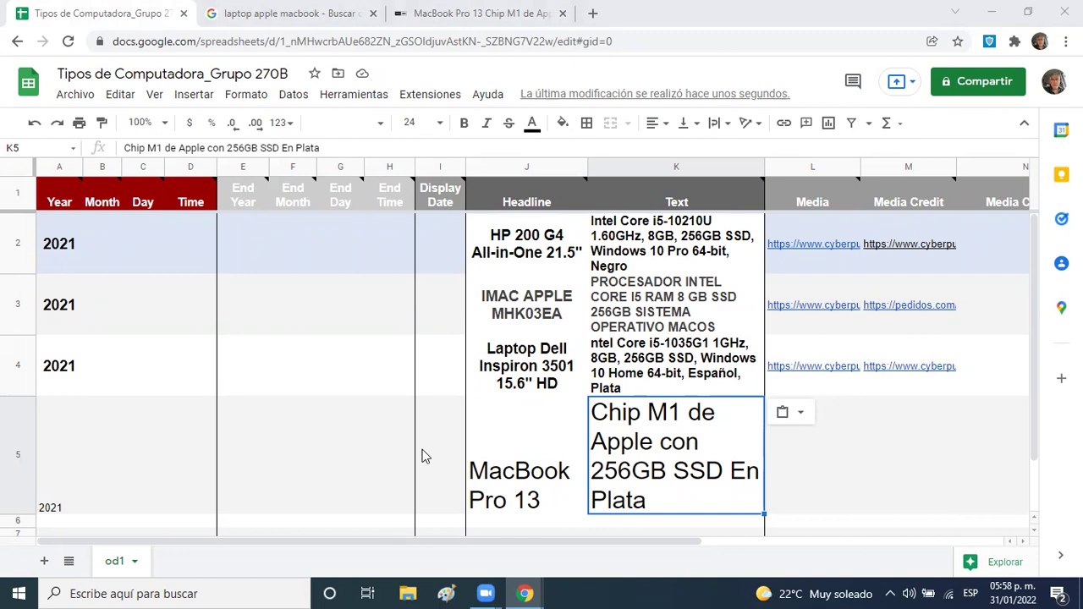
- Copy the MacBook Pro product page's web address into row 5's Media Credit cell
{"action": "left_click", "coordinate": [892, 440]}
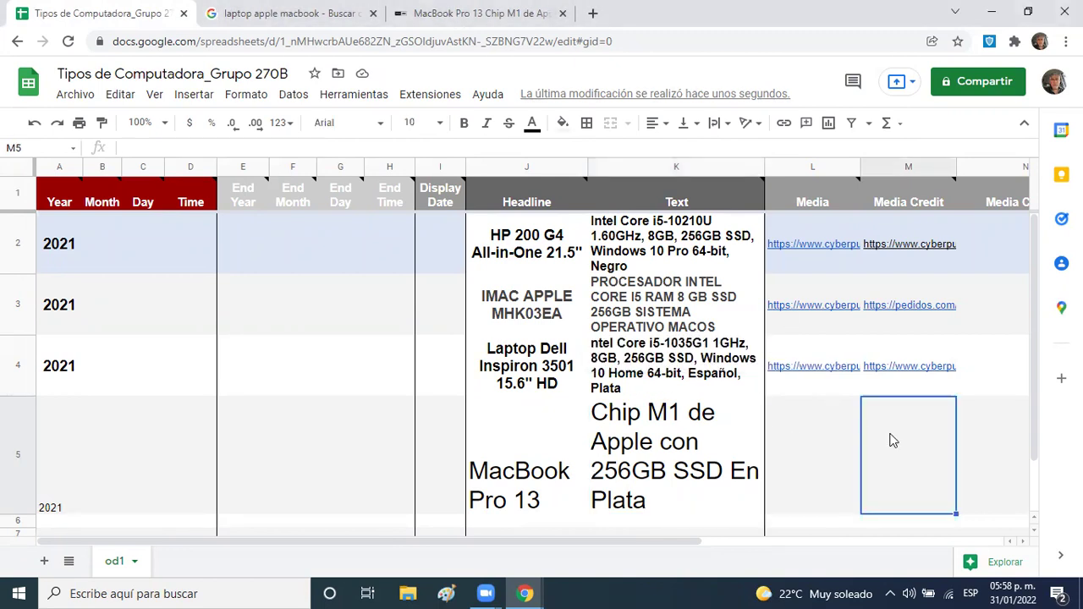
{"action": "left_click", "coordinate": [477, 14]}
{"action": "left_click", "coordinate": [484, 41]}
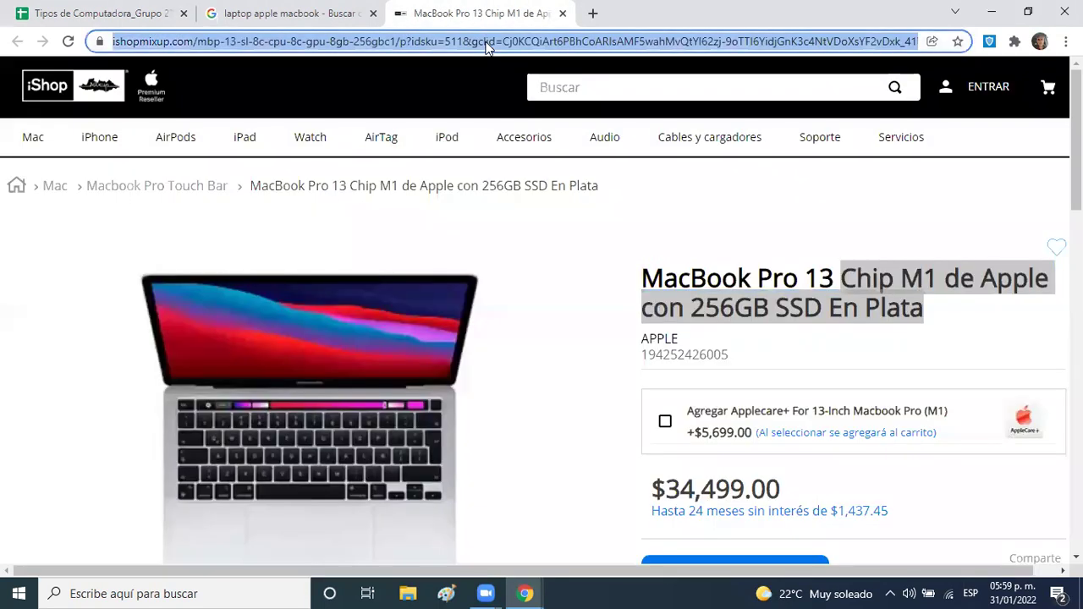
{"action": "left_click", "coordinate": [114, 15]}
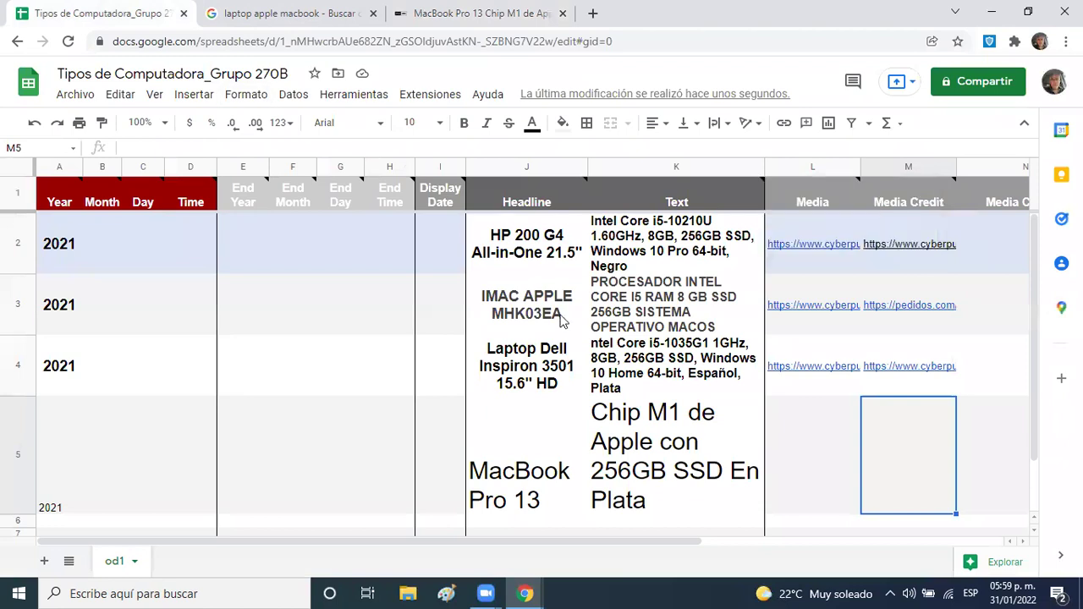
{"action": "key", "text": "ctrl+v"}
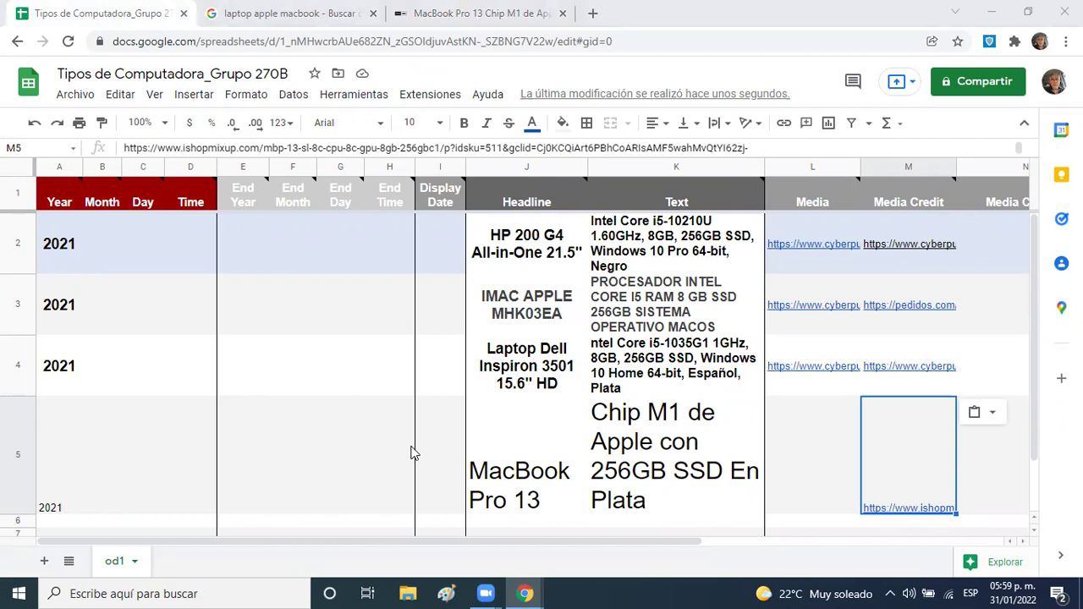
- Copy the image address of the MacBook Pro photo from the product page into row 5's Media cell
{"action": "double_click", "coordinate": [800, 461]}
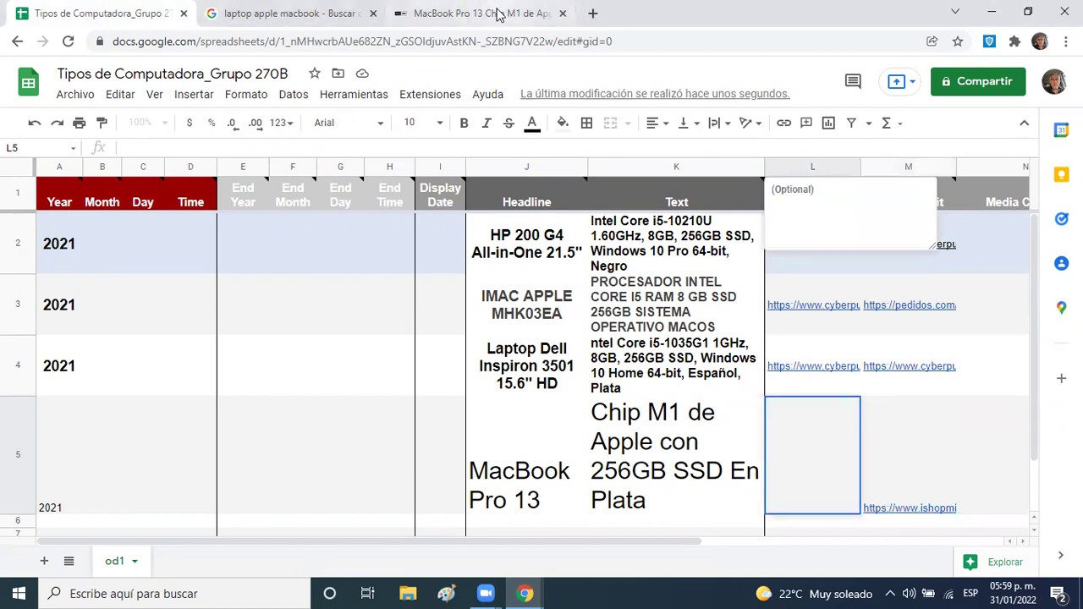
{"action": "left_click", "coordinate": [498, 14]}
{"action": "left_click", "coordinate": [322, 345]}
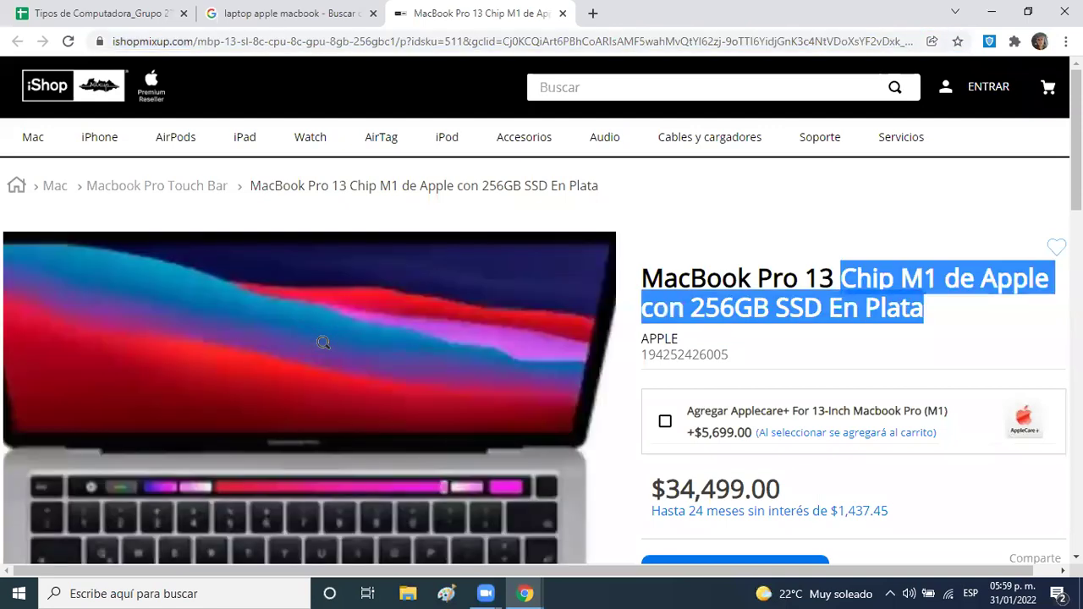
{"action": "right_click", "coordinate": [322, 350]}
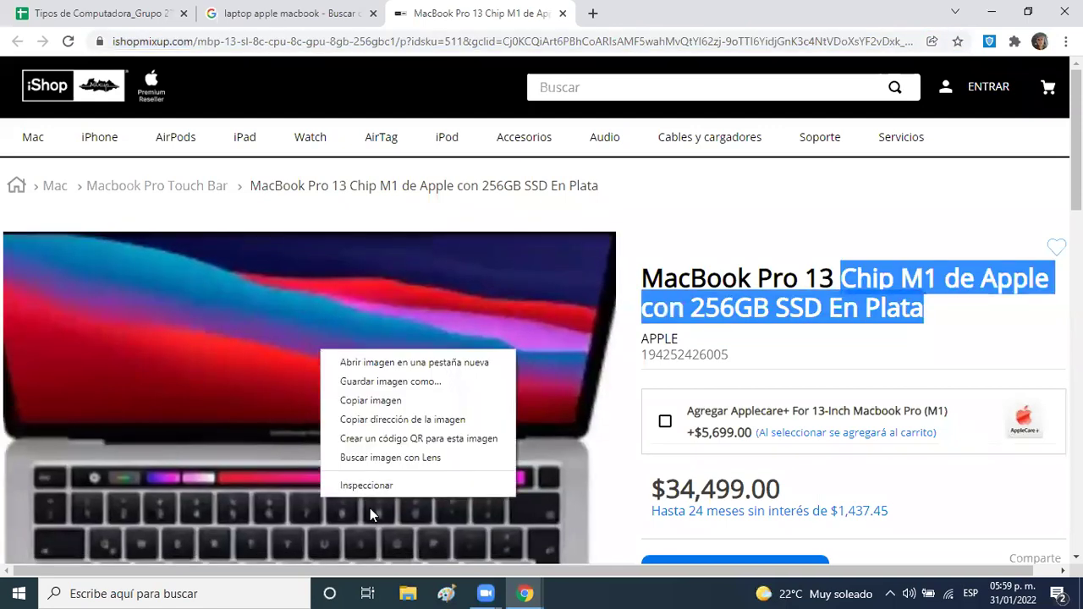
{"action": "left_click", "coordinate": [386, 420]}
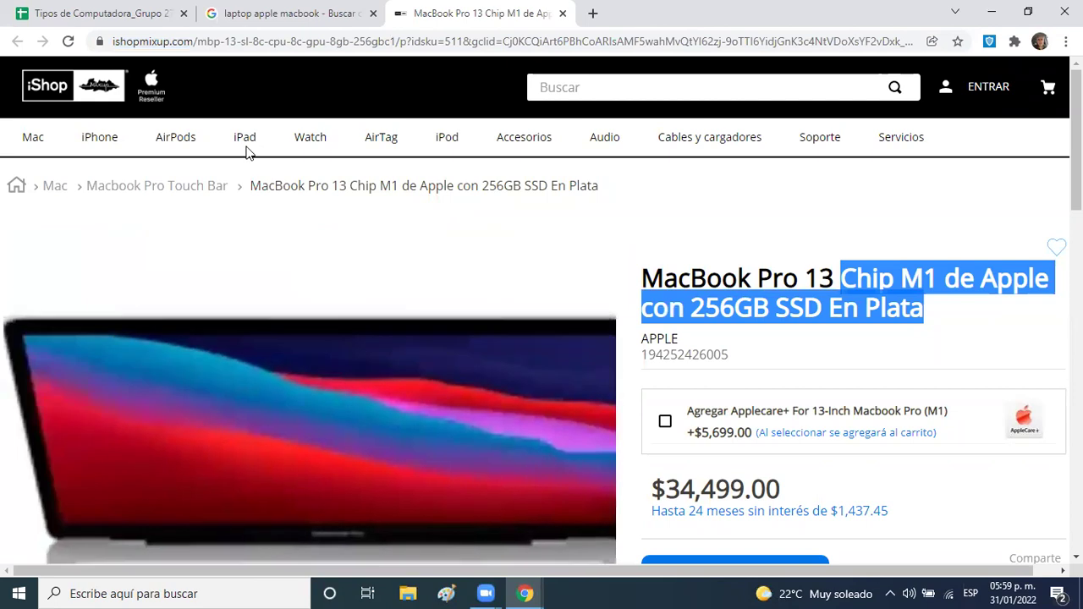
{"action": "left_click", "coordinate": [153, 13]}
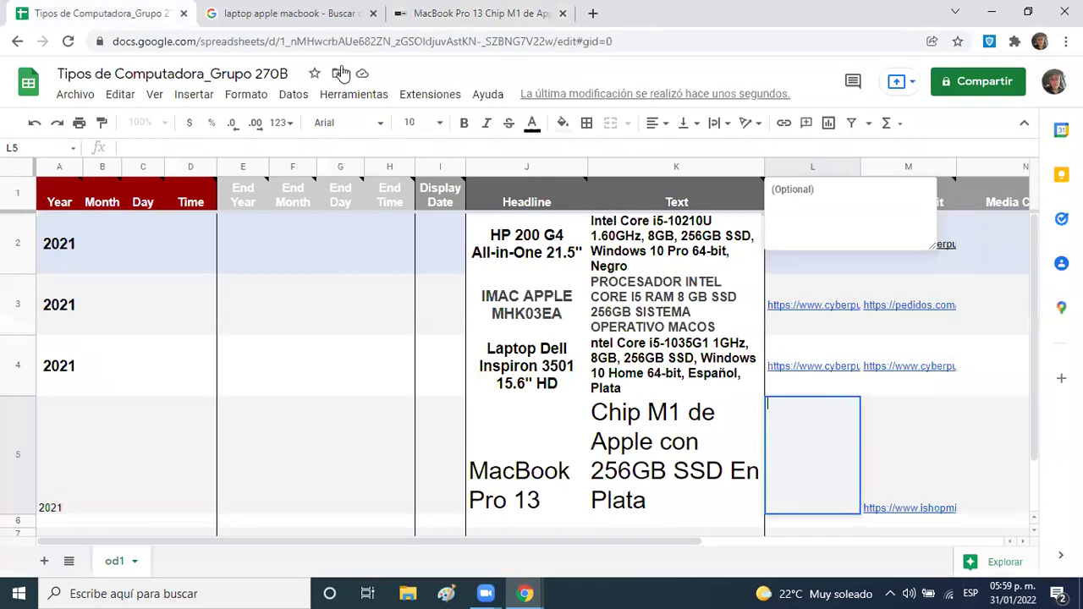
{"action": "left_click", "coordinate": [881, 463]}
{"action": "left_click", "coordinate": [827, 458]}
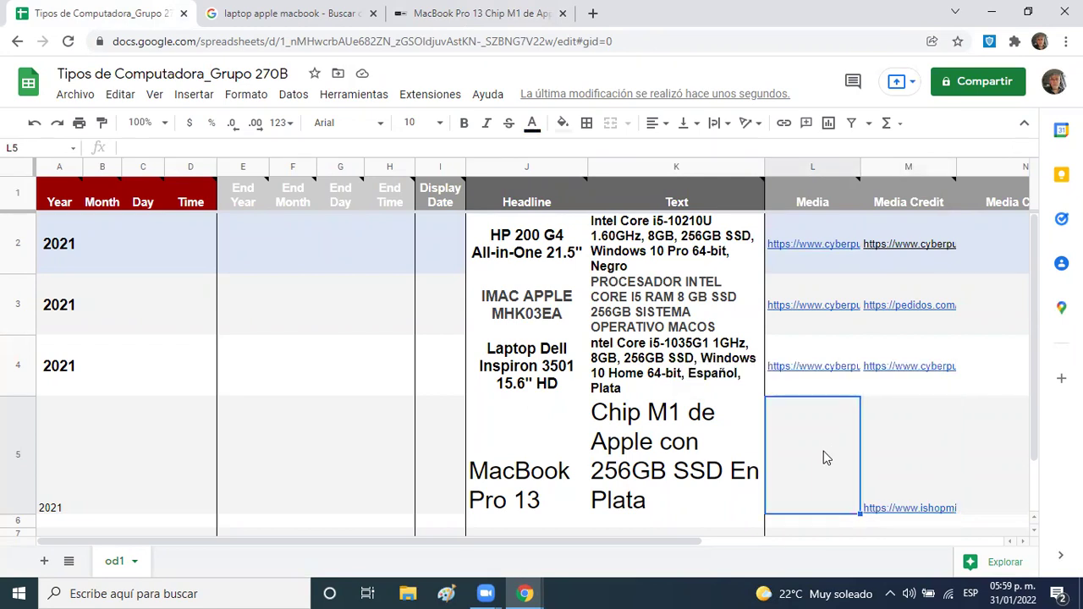
{"action": "key", "text": "ctrl+v"}
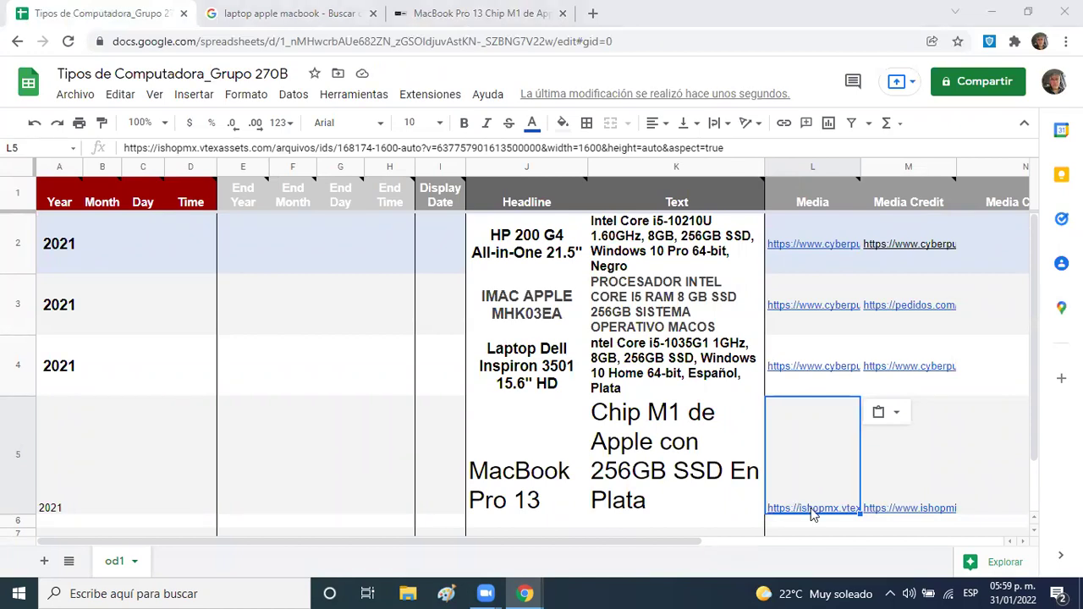
{"action": "mouse_move", "coordinate": [812, 514]}
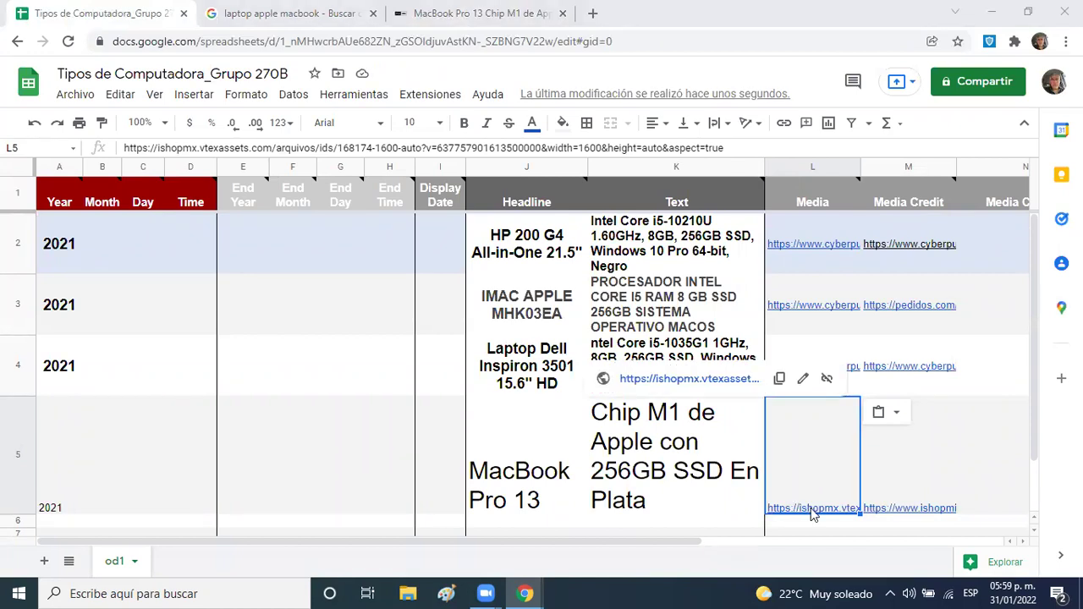
- Open the MacBook's media link from cell L5 to check its image, and return to the spreadsheet
{"action": "left_click", "coordinate": [713, 379]}
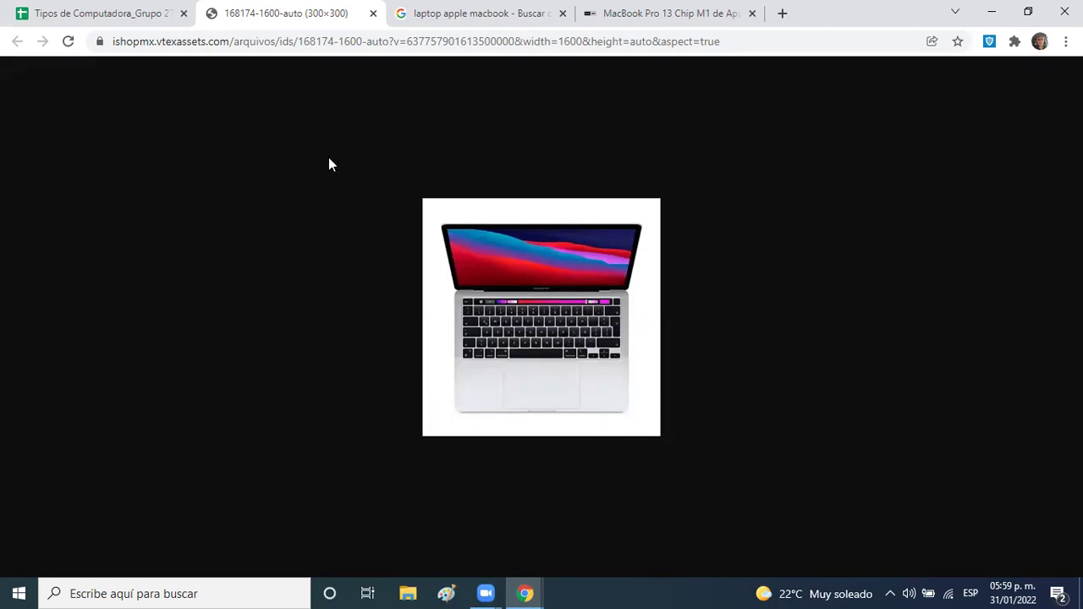
{"action": "left_click", "coordinate": [151, 16]}
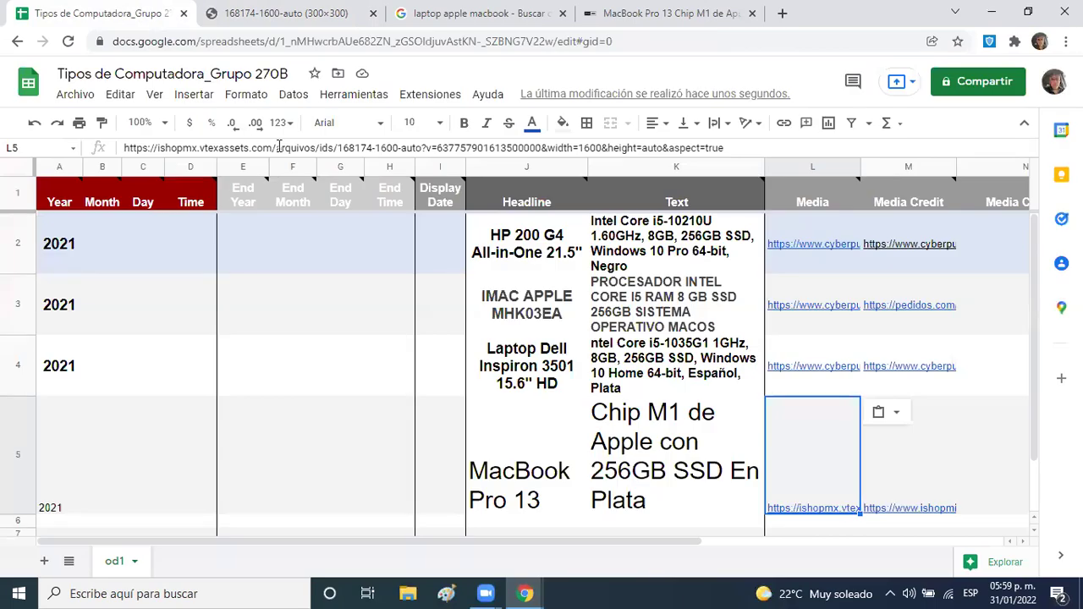
- Format the year in cell A5 as 14-point bold, centered both vertically and horizontally
{"action": "left_click", "coordinate": [51, 433]}
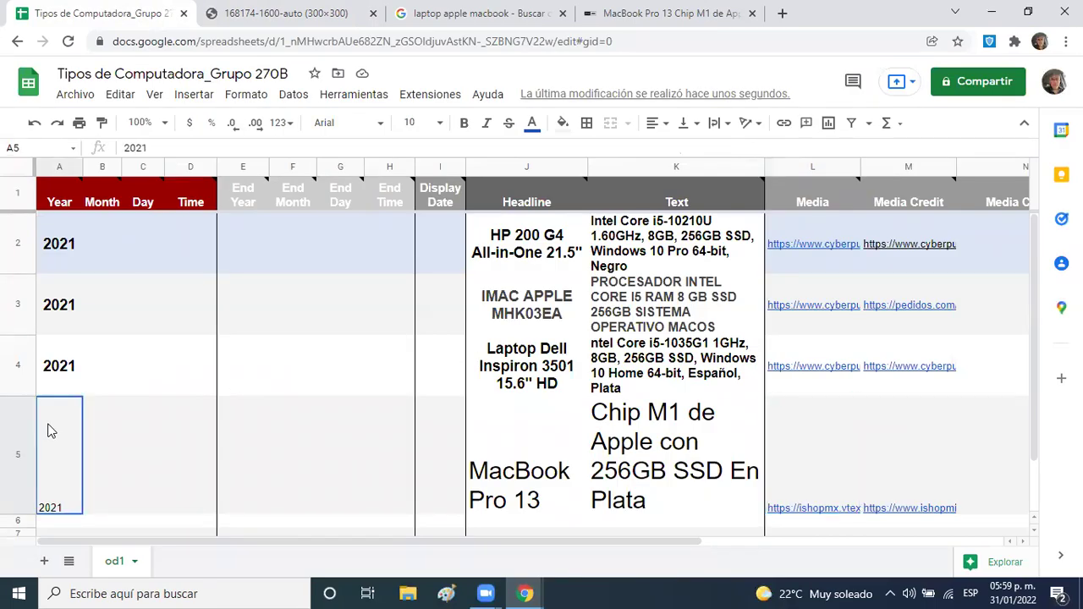
{"action": "left_click", "coordinate": [440, 124]}
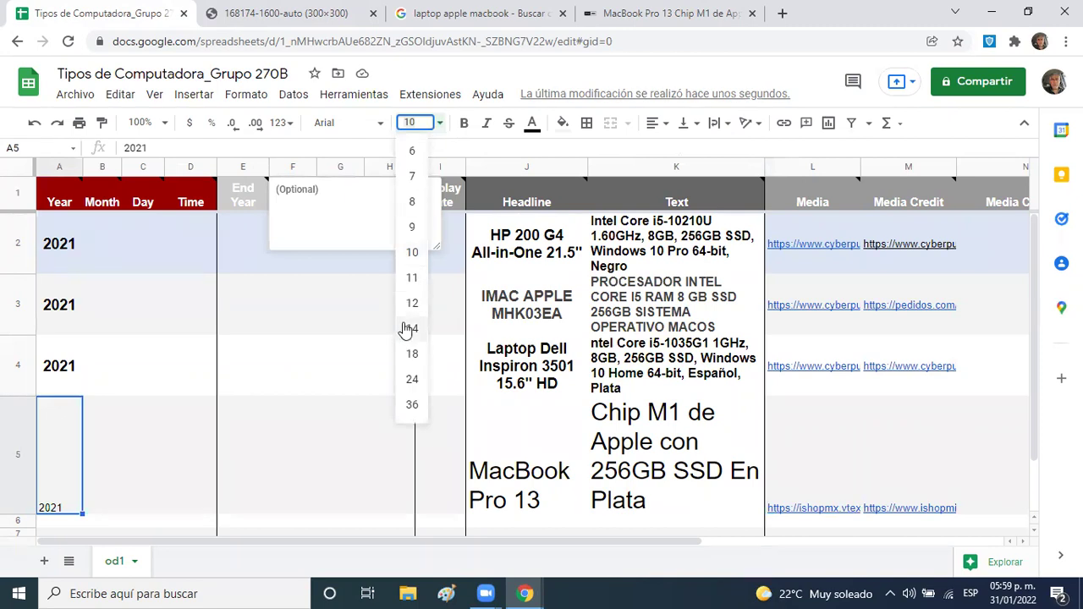
{"action": "left_click", "coordinate": [407, 329]}
{"action": "left_click", "coordinate": [465, 125]}
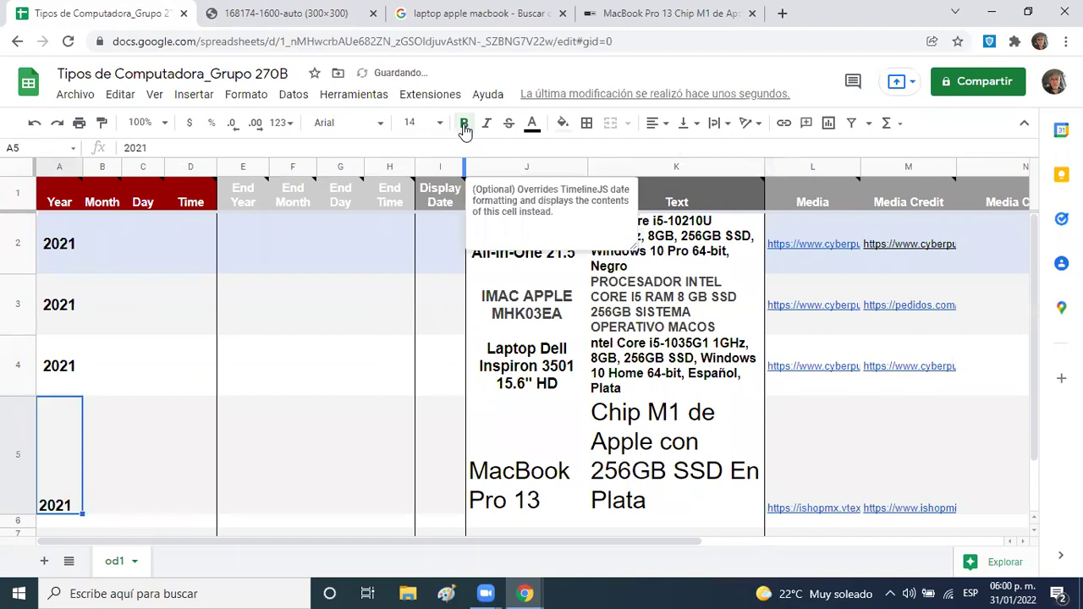
{"action": "left_click", "coordinate": [696, 127]}
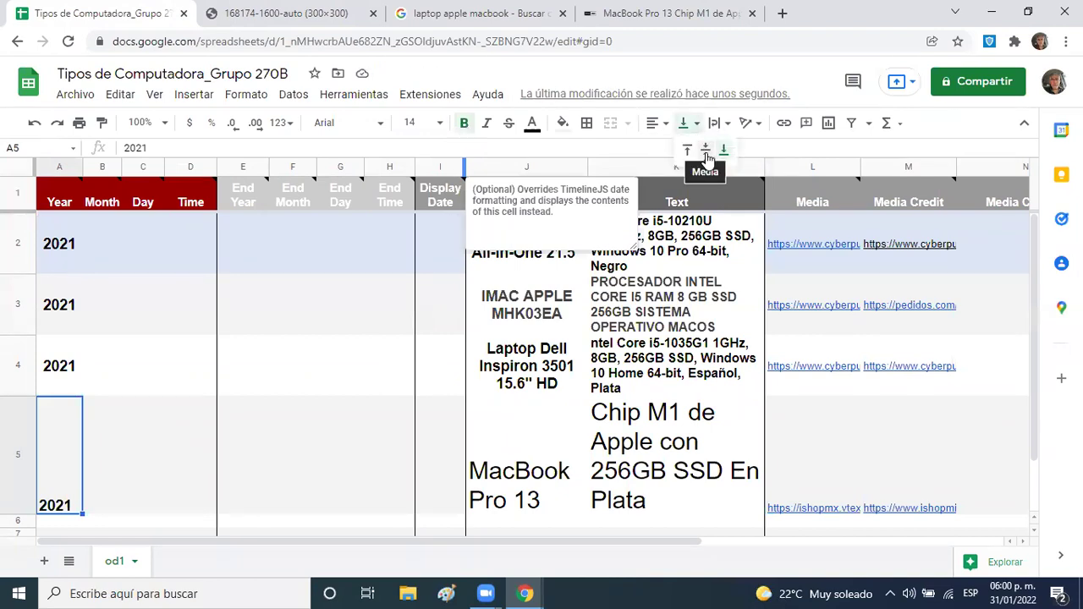
{"action": "left_click", "coordinate": [704, 151]}
{"action": "left_click", "coordinate": [657, 123]}
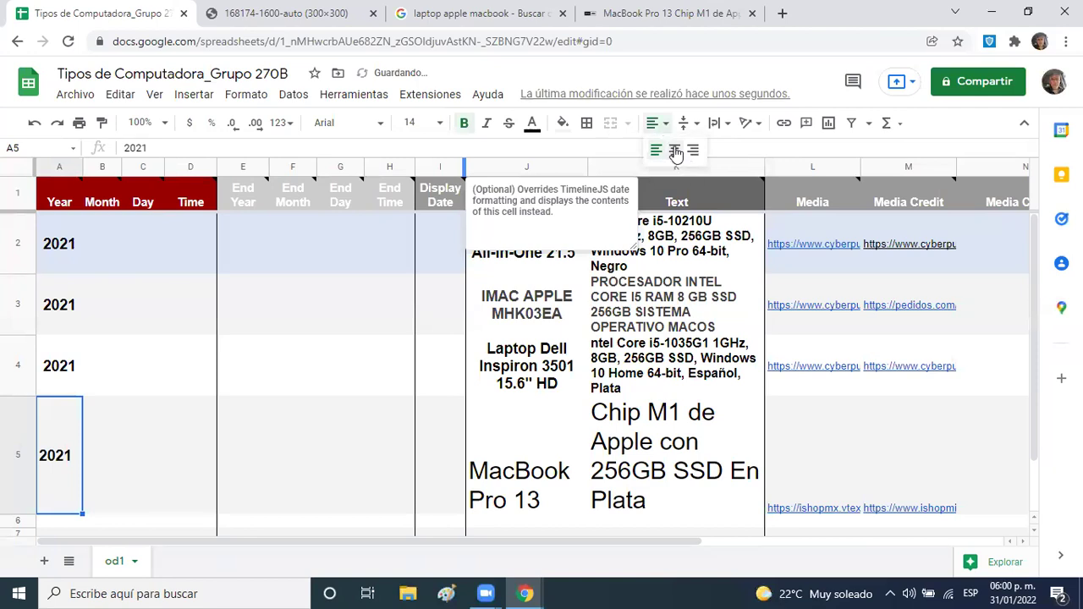
{"action": "left_click", "coordinate": [667, 139]}
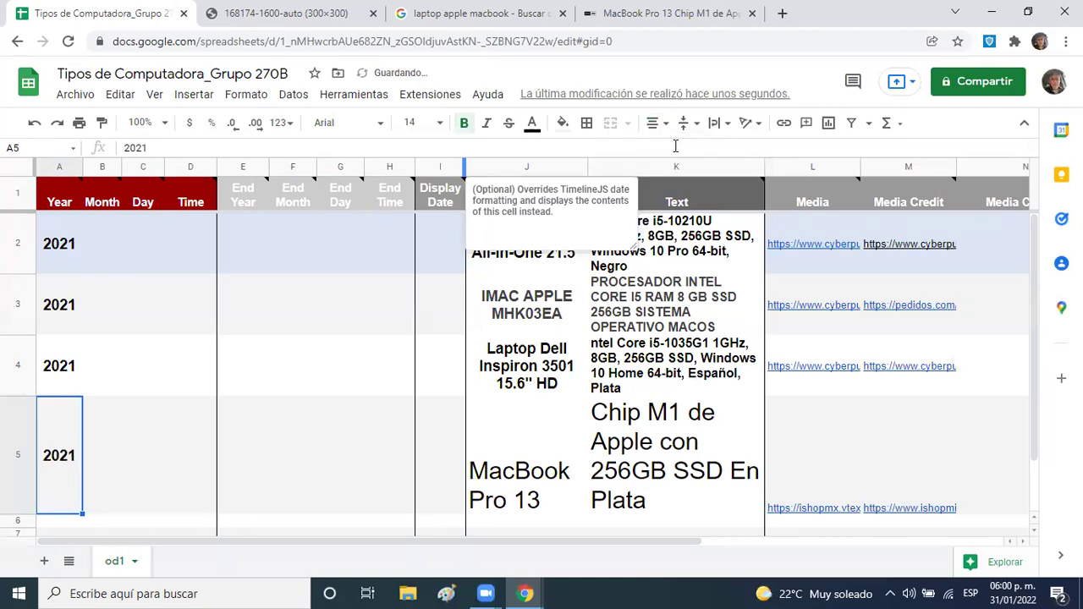
- Format the MacBook Pro 13 headline in J5 as Arial 14-point bold, centered vertically and horizontally
{"action": "left_click", "coordinate": [439, 446]}
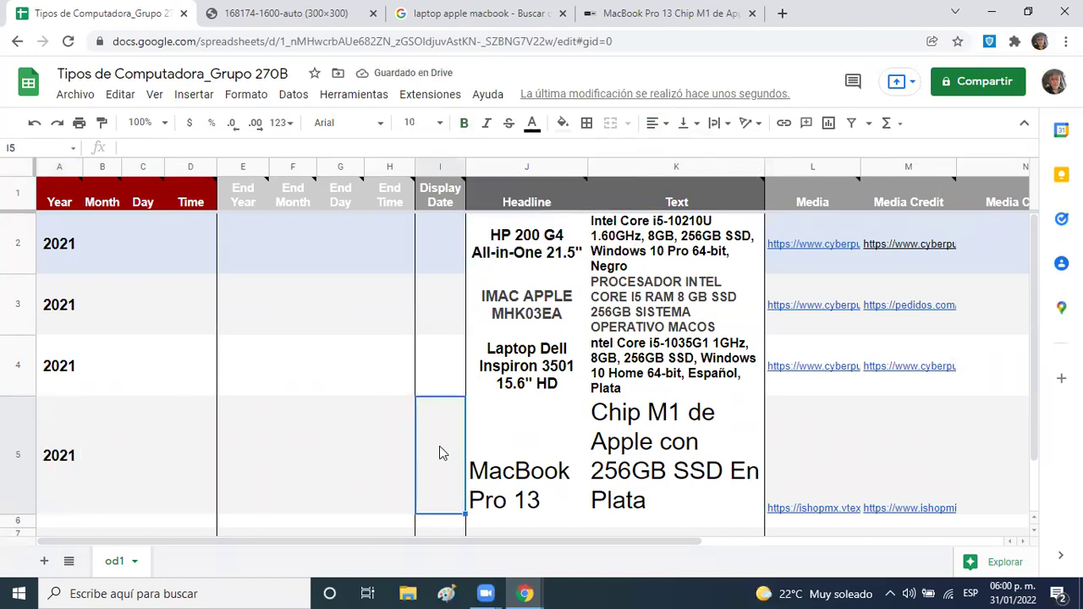
{"action": "left_click", "coordinate": [491, 456]}
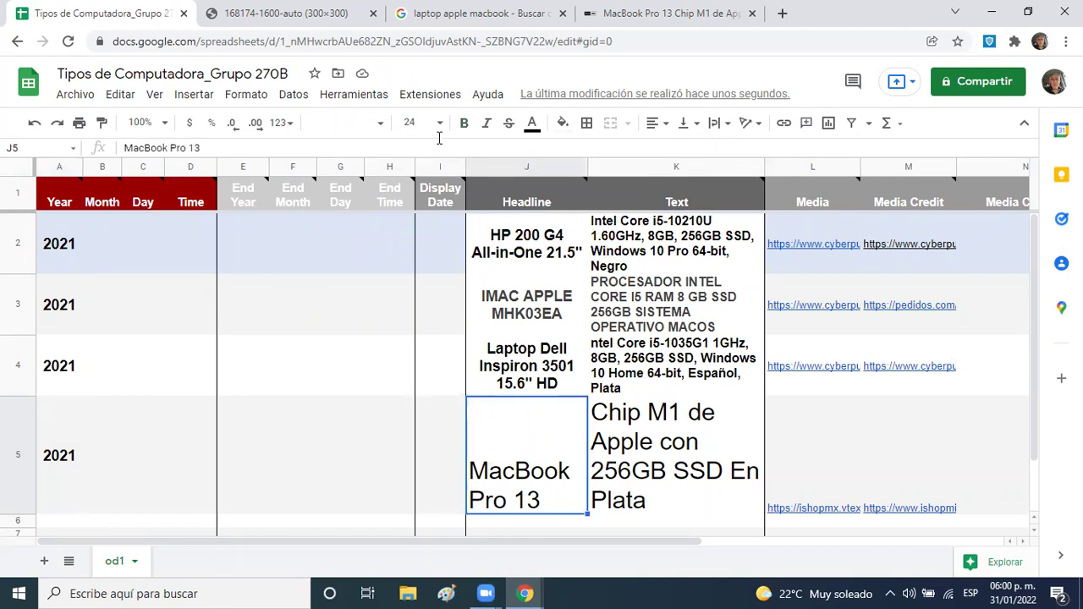
{"action": "left_click", "coordinate": [380, 125]}
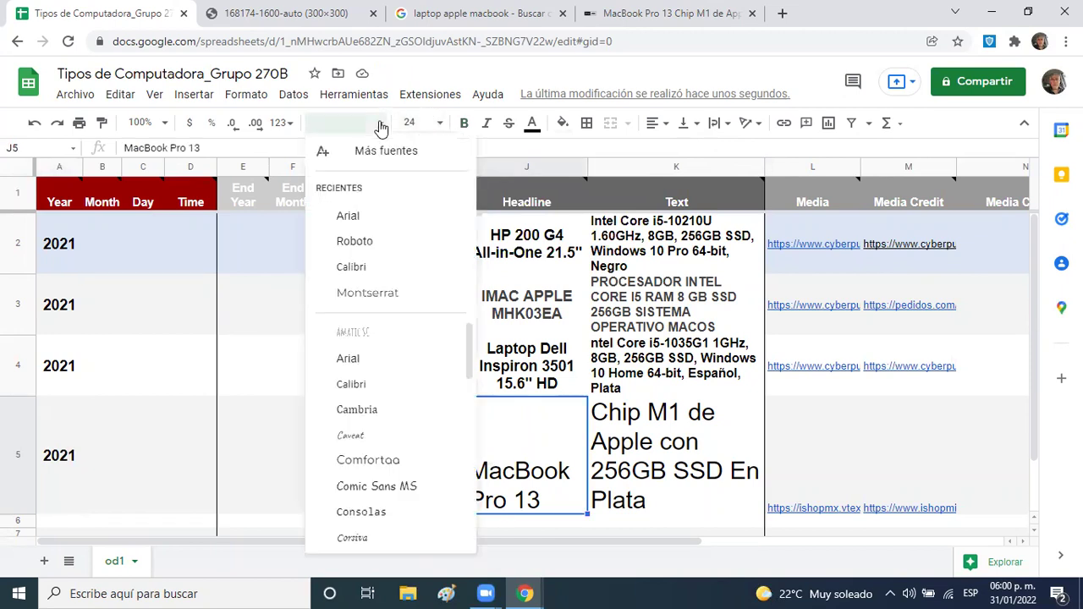
{"action": "left_click", "coordinate": [341, 213]}
{"action": "left_click", "coordinate": [436, 124]}
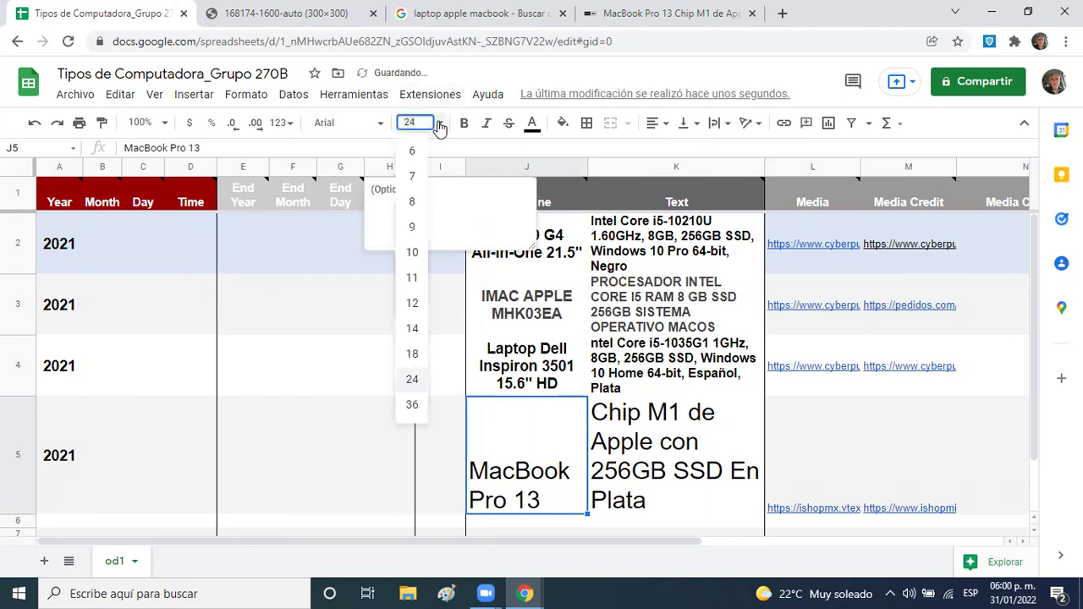
{"action": "left_click", "coordinate": [406, 335]}
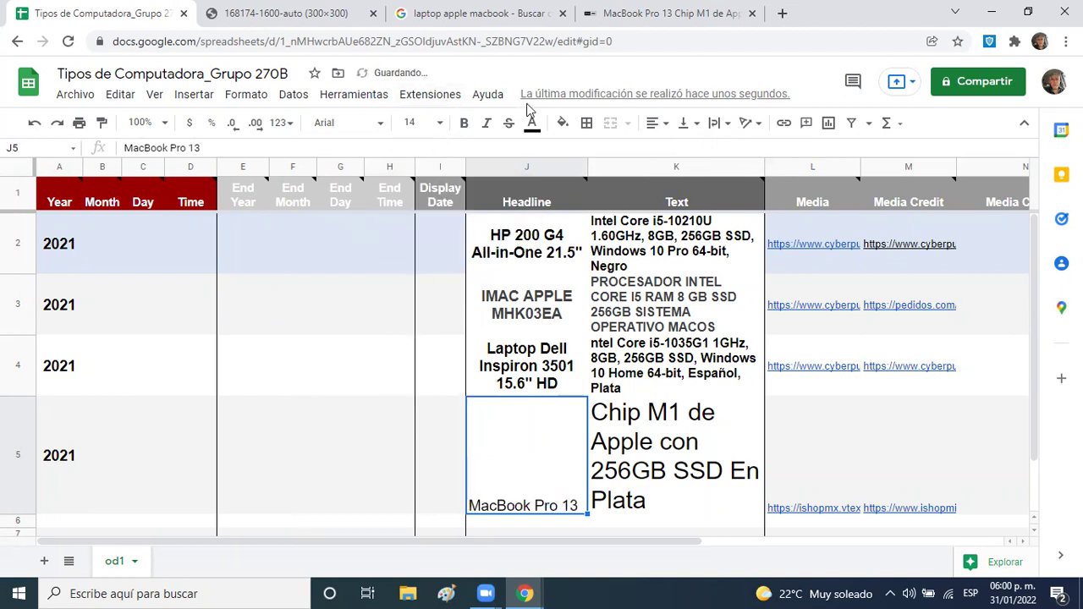
{"action": "left_click", "coordinate": [463, 125]}
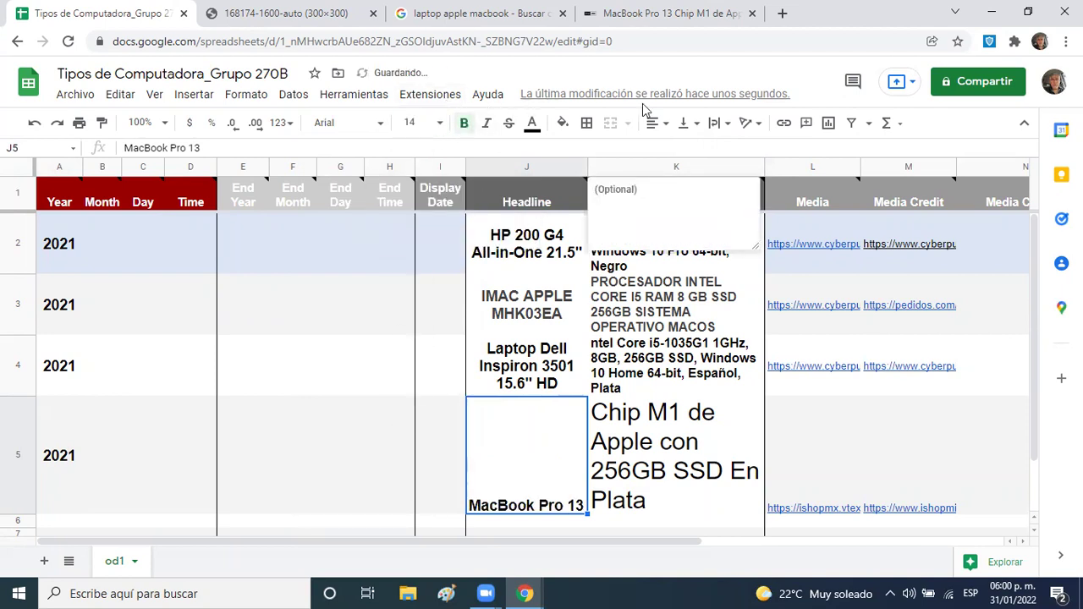
{"action": "left_click", "coordinate": [692, 126]}
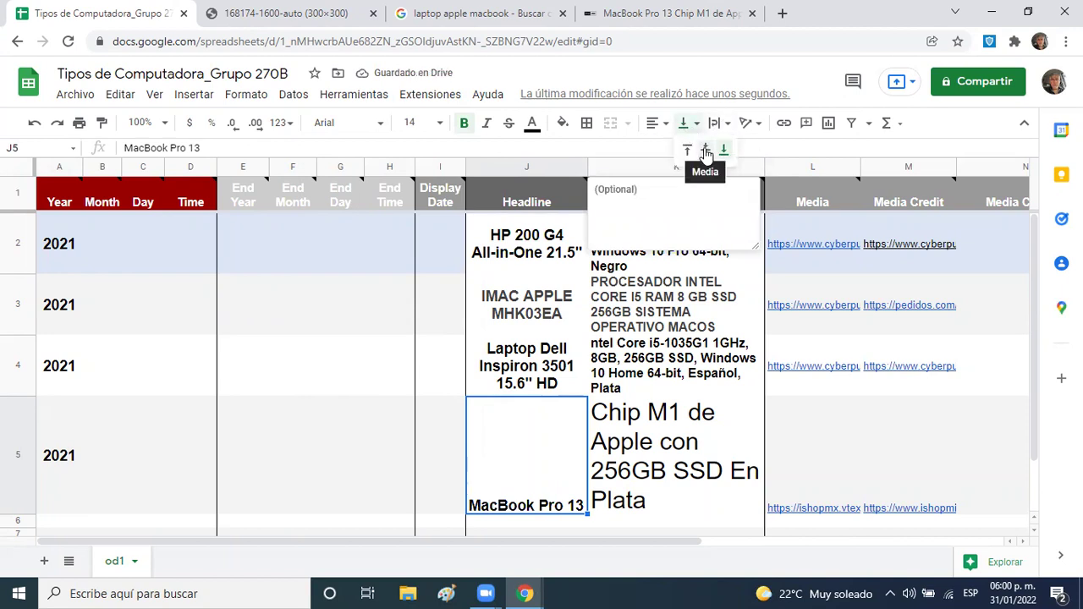
{"action": "left_click", "coordinate": [704, 150]}
{"action": "left_click", "coordinate": [660, 124]}
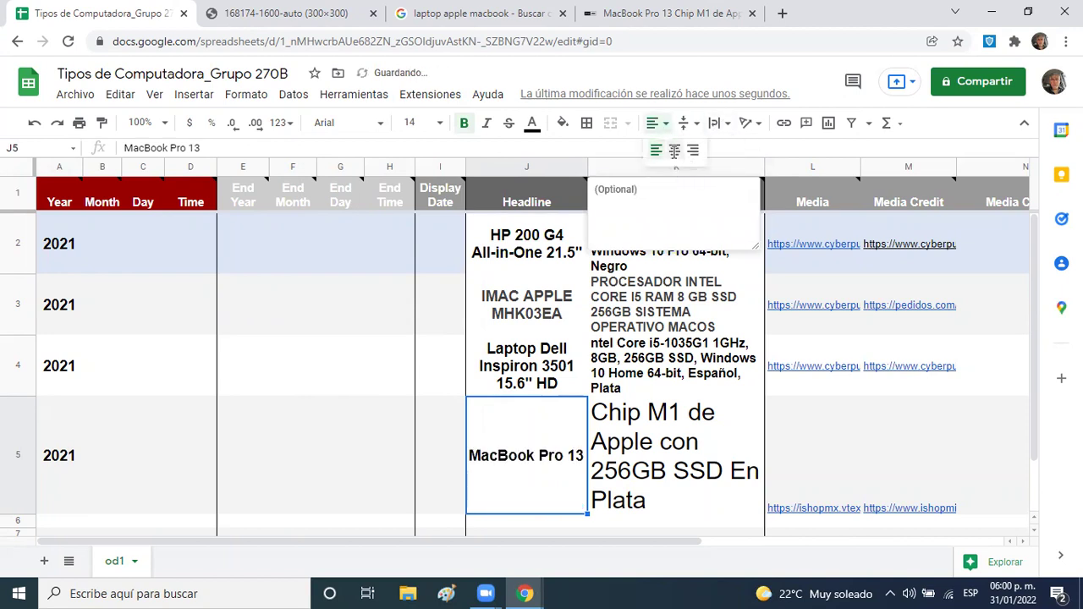
- Format the MacBook description in cell K5 as Arial 12-point bold
{"action": "left_click", "coordinate": [677, 436]}
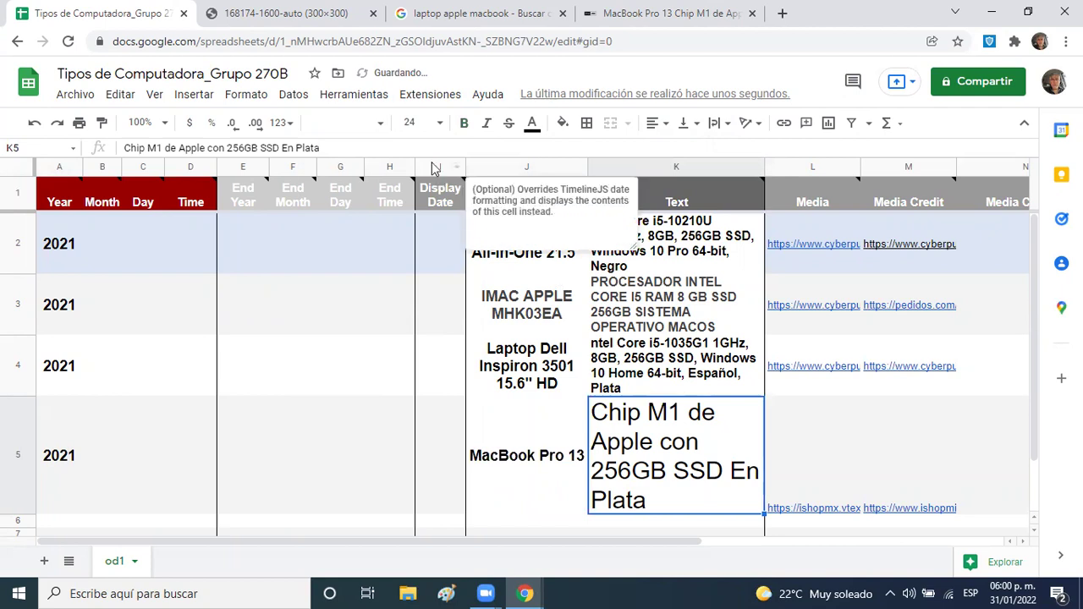
{"action": "left_click", "coordinate": [383, 127]}
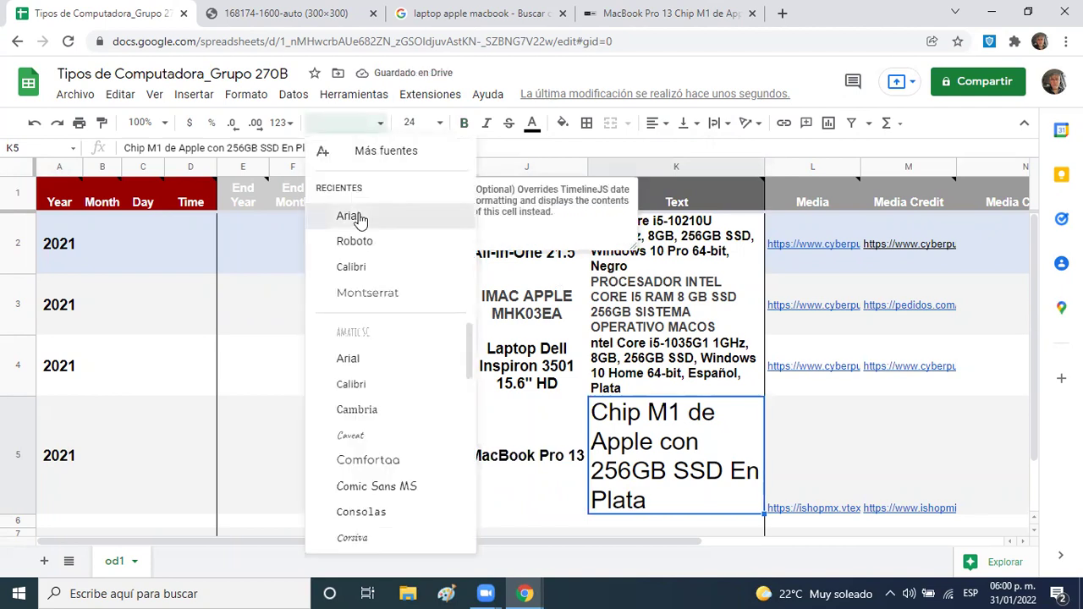
{"action": "left_click", "coordinate": [355, 212]}
{"action": "left_click", "coordinate": [440, 123]}
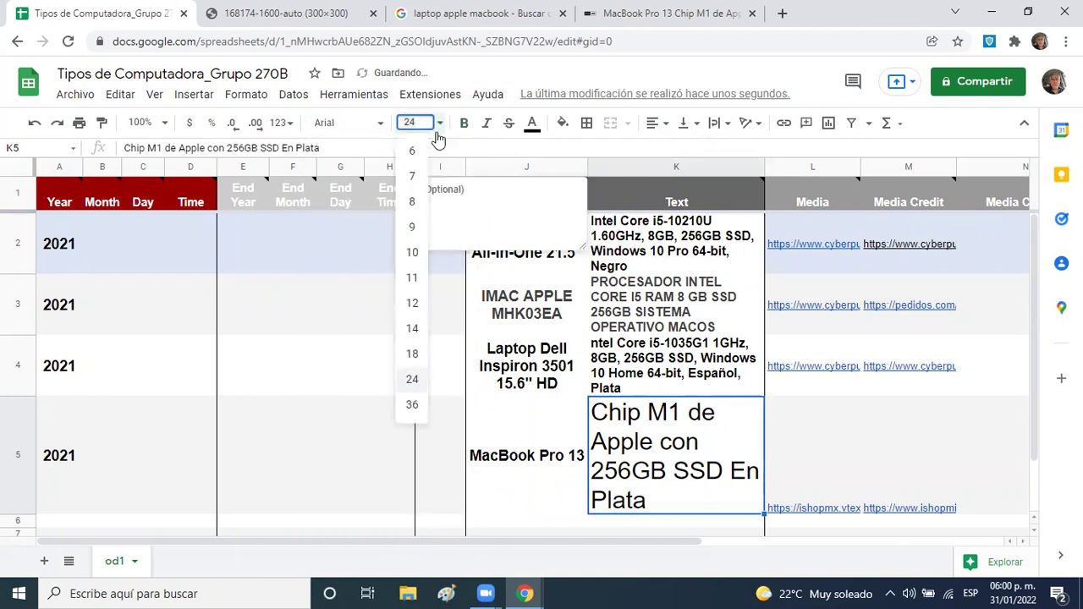
{"action": "left_click", "coordinate": [415, 307]}
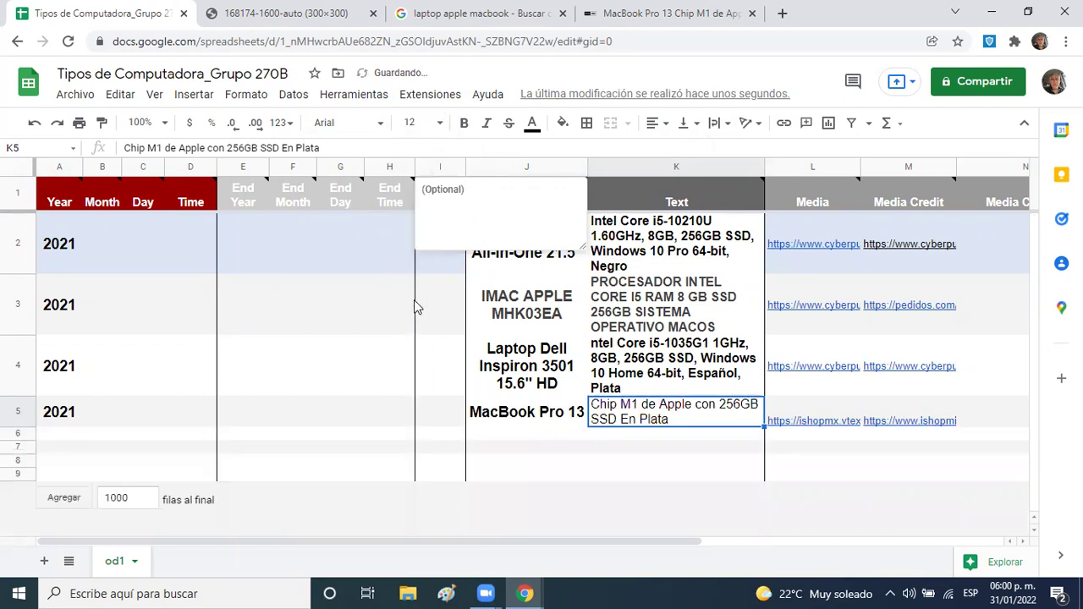
{"action": "left_click", "coordinate": [465, 124]}
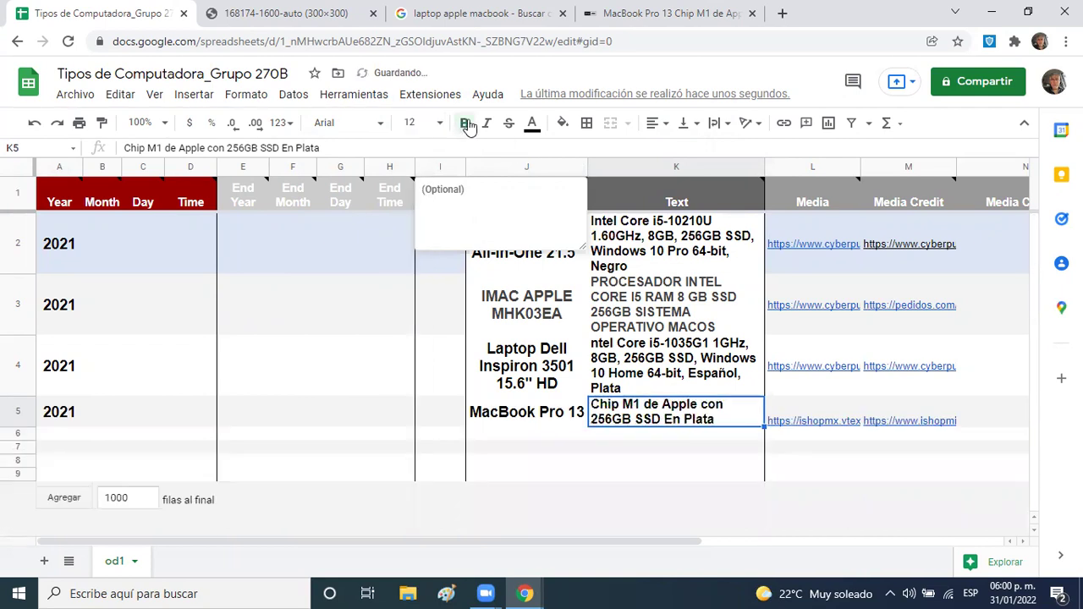
- Align the Media and Media Credit links in cells L5 and M5 to the vertical middle
{"action": "left_click", "coordinate": [812, 412]}
{"action": "left_click", "coordinate": [687, 123]}
{"action": "left_click", "coordinate": [706, 150]}
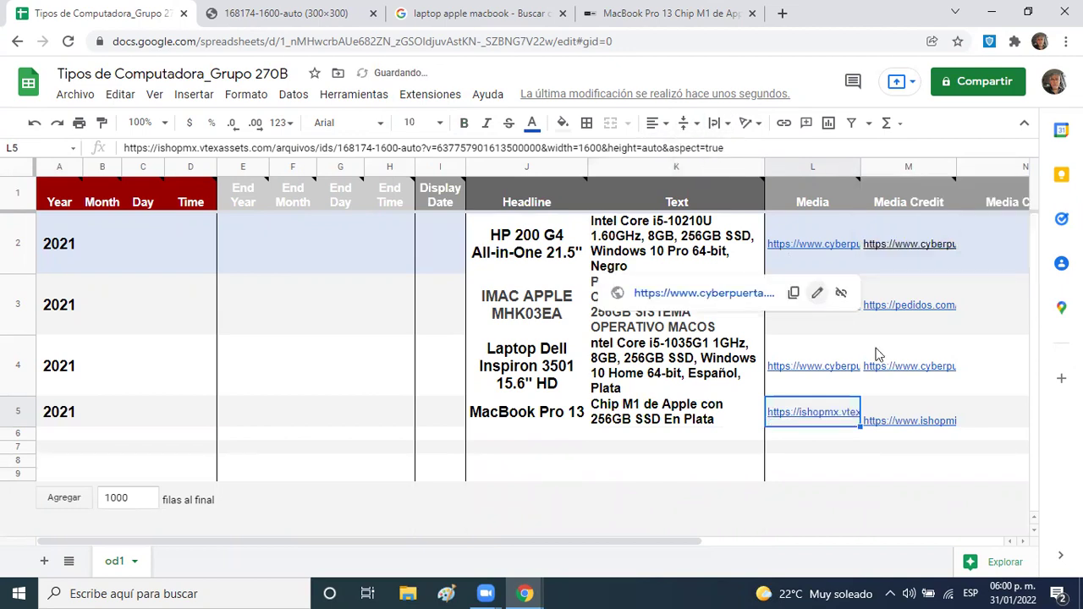
{"action": "left_click", "coordinate": [910, 415]}
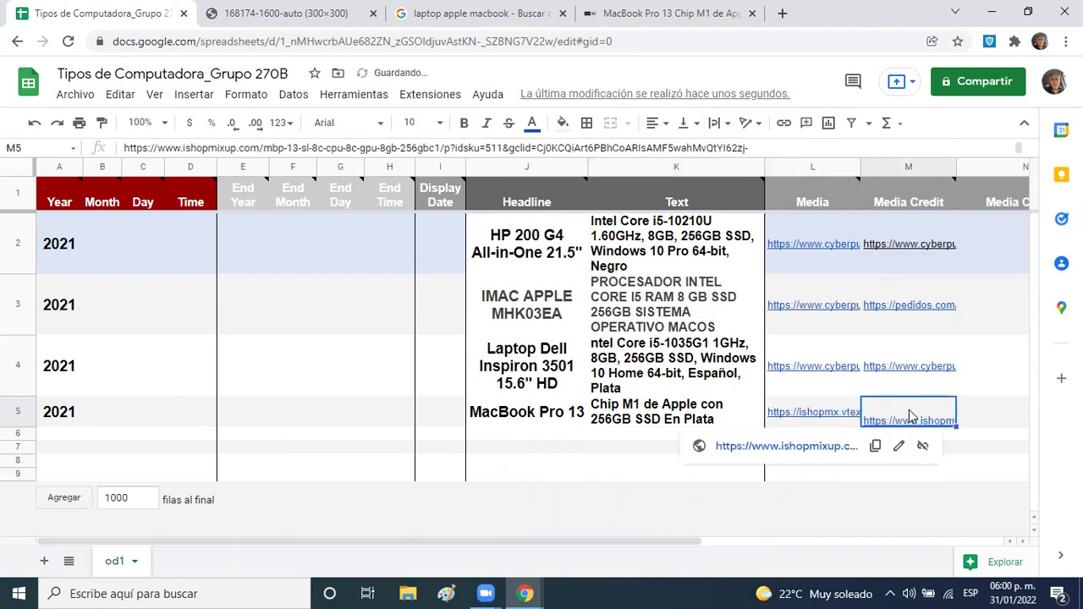
{"action": "left_click", "coordinate": [687, 122]}
{"action": "left_click", "coordinate": [705, 150]}
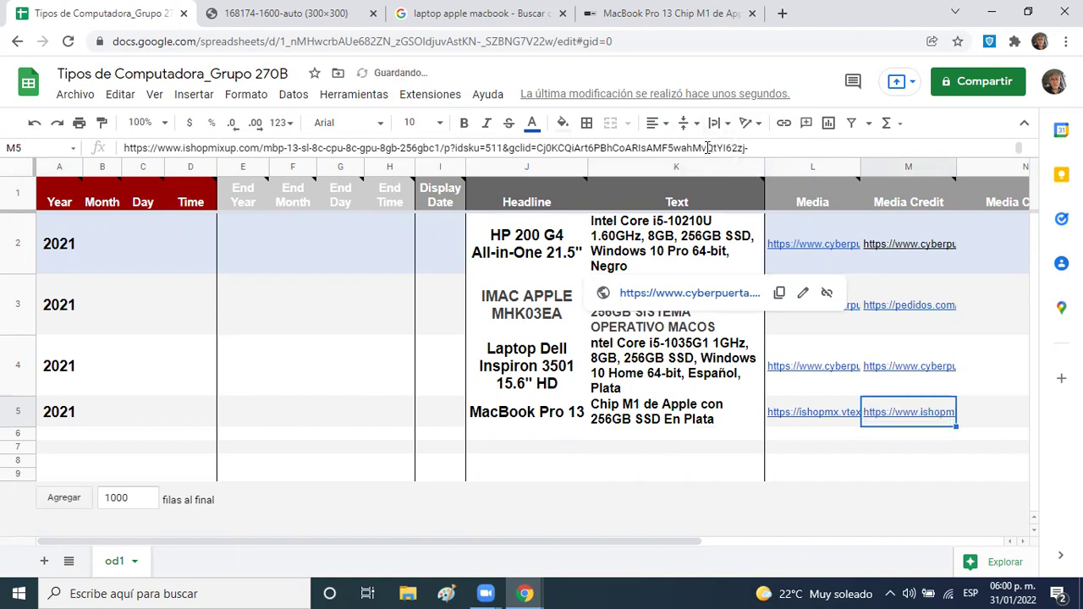
- Select the Year cell of the empty row 6
{"action": "left_click", "coordinate": [714, 439]}
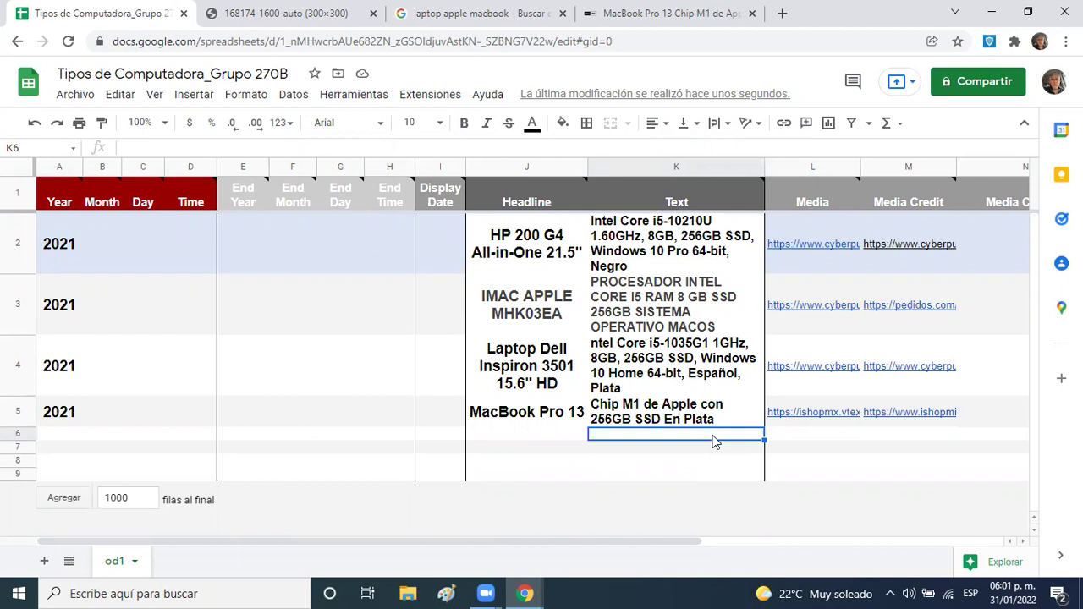
{"action": "key", "text": "Left"}
{"action": "key", "text": "Left"}
{"action": "key", "text": "Left"}
{"action": "key", "text": "Left"}
{"action": "key", "text": "Left"}
{"action": "key", "text": "Left"}
{"action": "key", "text": "Left"}
{"action": "key", "text": "Left"}
{"action": "key", "text": "Left"}
{"action": "key", "text": "Left"}
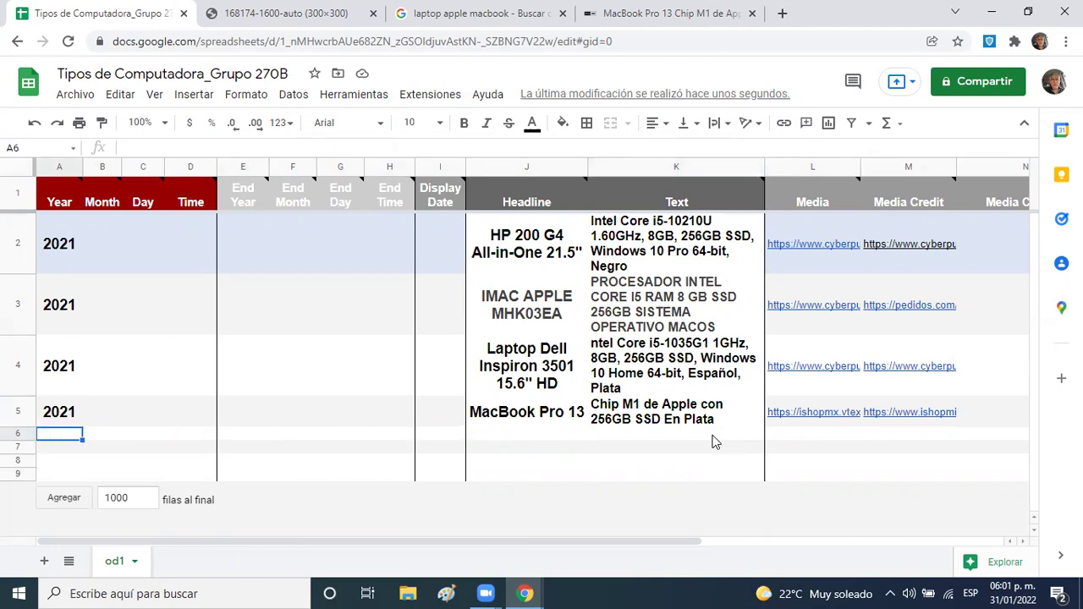
- Close the MacBook image, Google search and product page tabs, and open a new browser tab
{"action": "left_click", "coordinate": [373, 13]}
{"action": "left_click", "coordinate": [374, 14]}
{"action": "left_click", "coordinate": [373, 13]}
{"action": "left_click", "coordinate": [215, 15]}
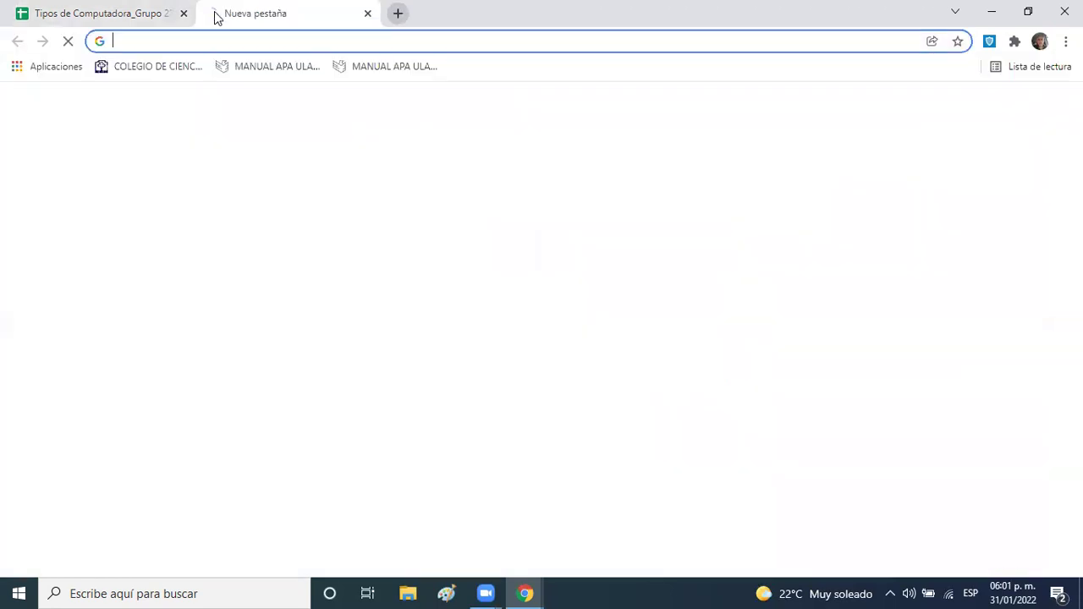
- Search Google for "tableta con sistema oerativo android"
{"action": "left_click", "coordinate": [225, 41]}
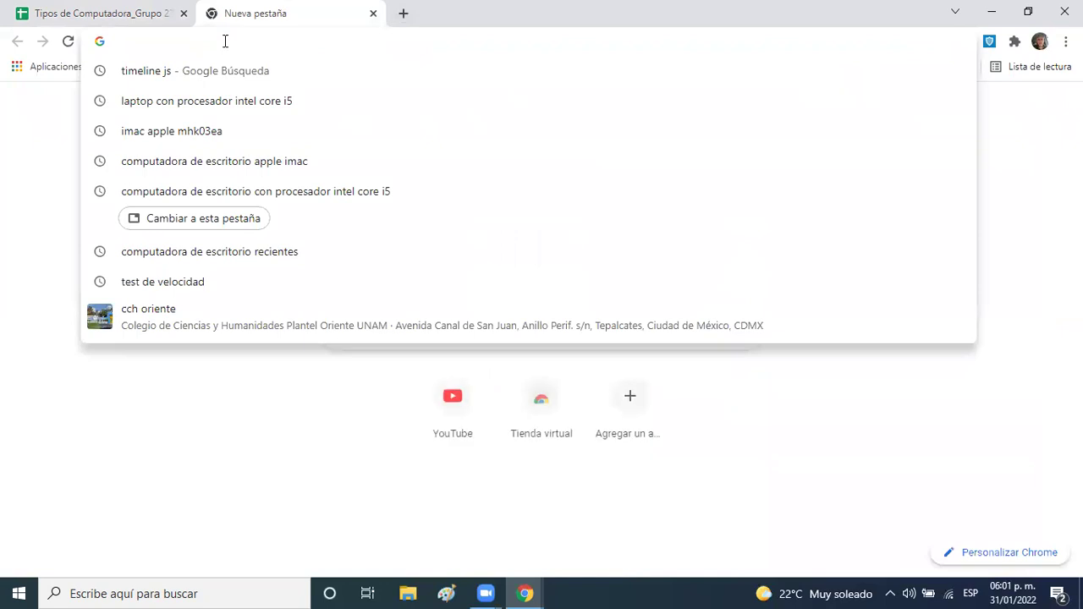
{"action": "type", "text": "tableta "}
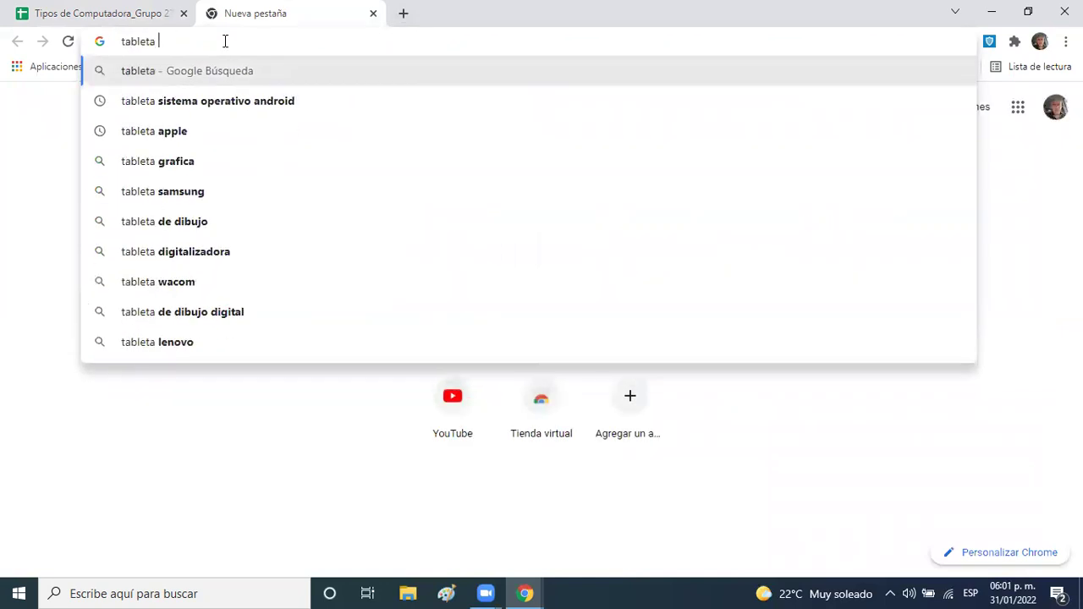
{"action": "type", "text": "con si"}
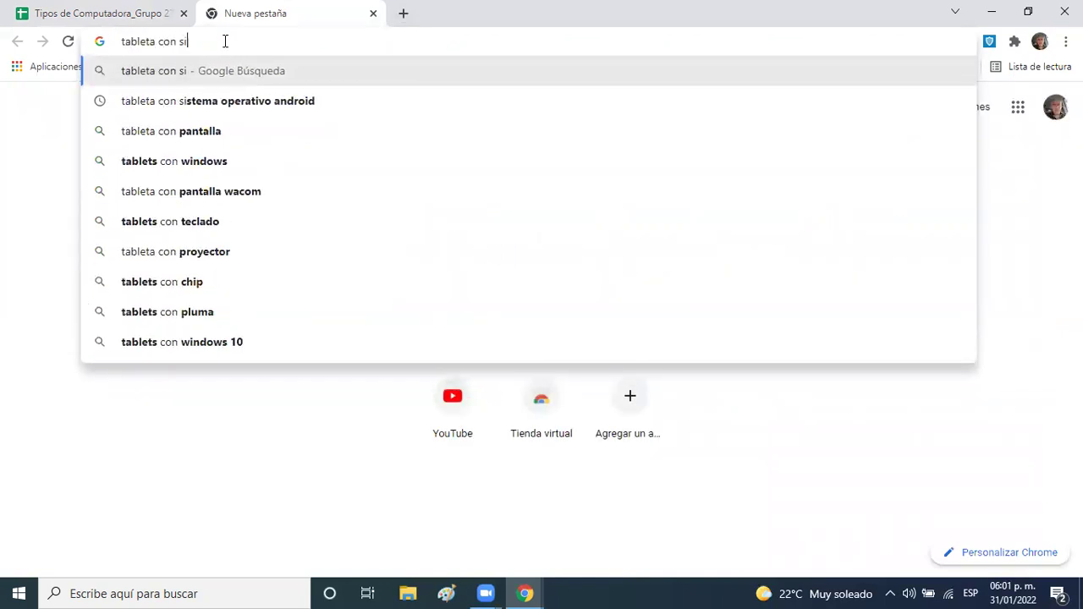
{"action": "type", "text": "styema"}
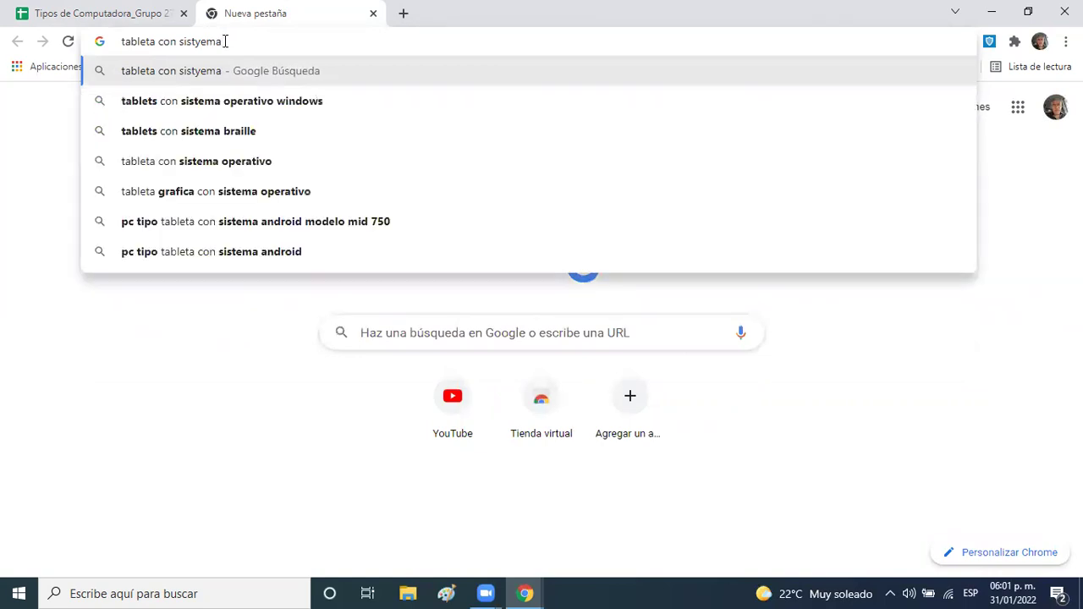
{"action": "key", "text": "BackSpace"}
{"action": "key", "text": "BackSpace"}
{"action": "key", "text": "BackSpace"}
{"action": "key", "text": "BackSpace"}
{"action": "type", "text": "e"}
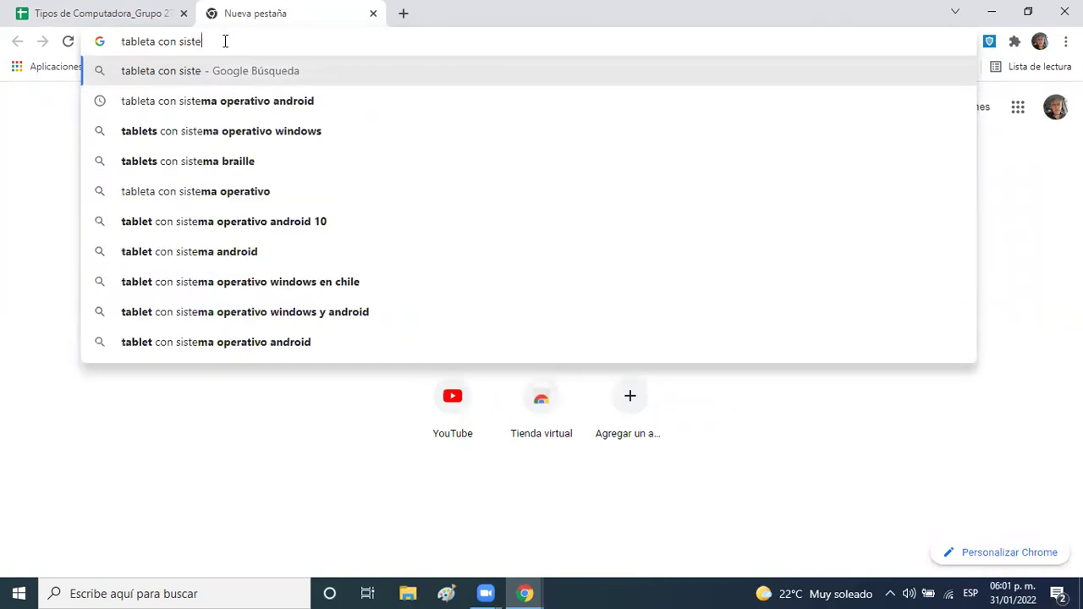
{"action": "type", "text": "ma oerati"}
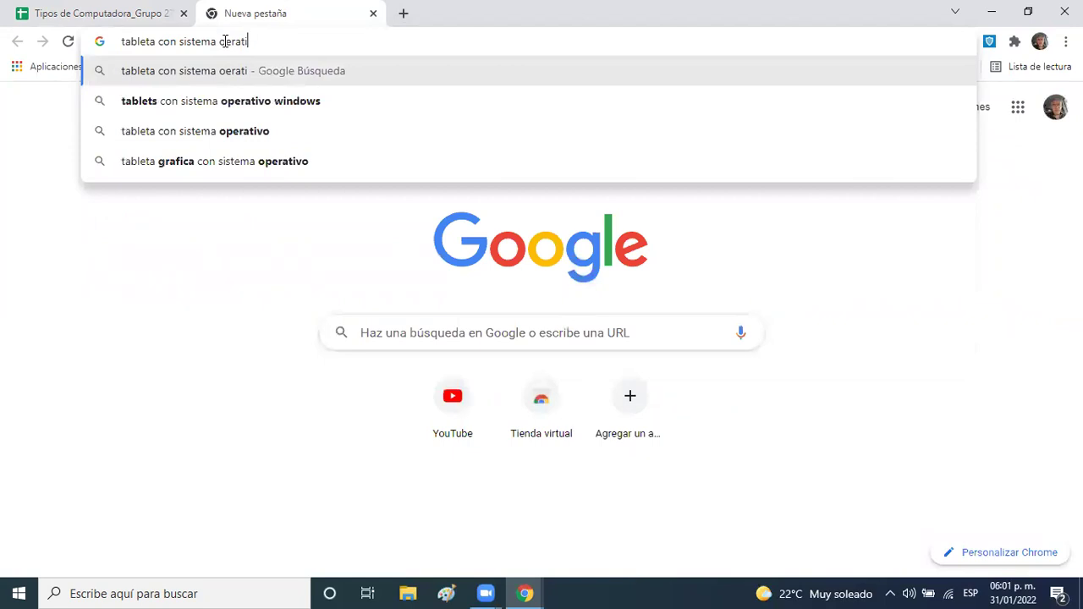
{"action": "type", "text": "vo androd"}
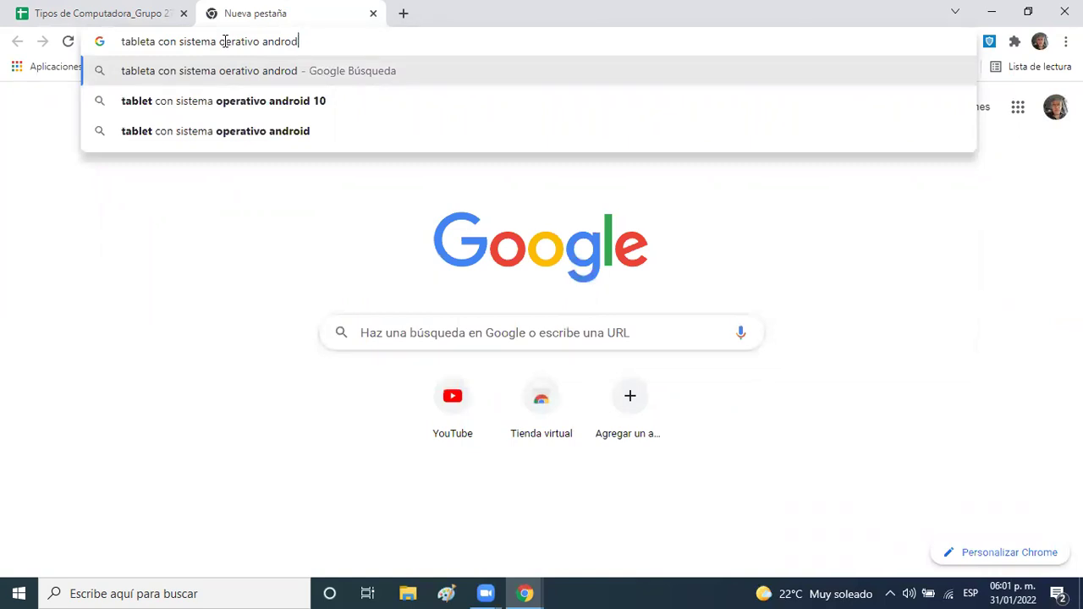
{"action": "key", "text": "BackSpace"}
{"action": "type", "text": "id"}
{"action": "key", "text": "Return"}
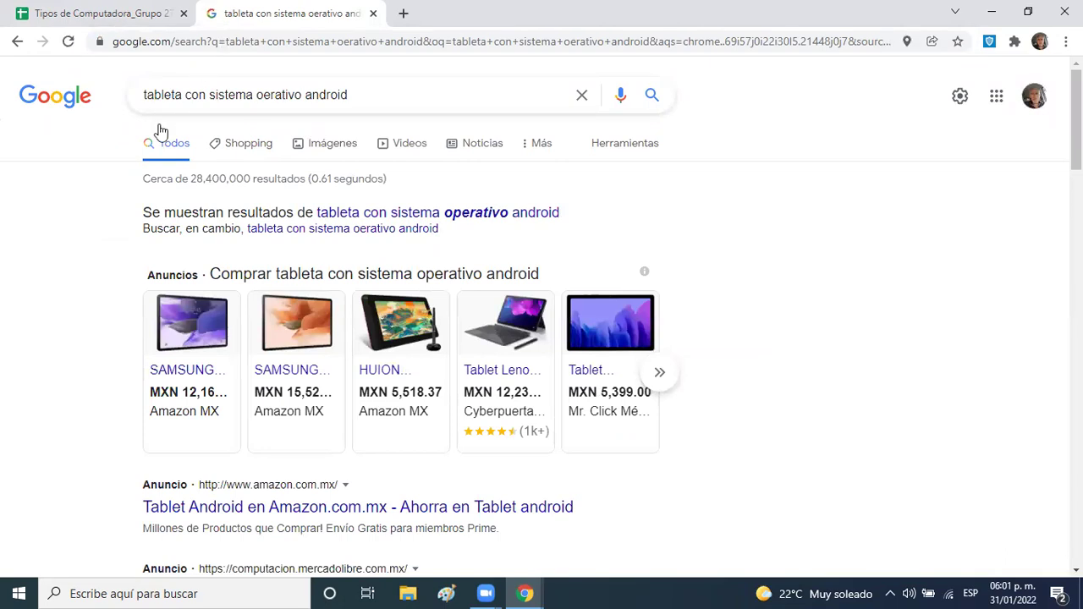
- Search with the corrected spelling "tableta con sistema operativo android" and open the SAMSUNG Galaxy Tab S7 FE product page on Amazon
{"action": "left_click", "coordinate": [361, 215]}
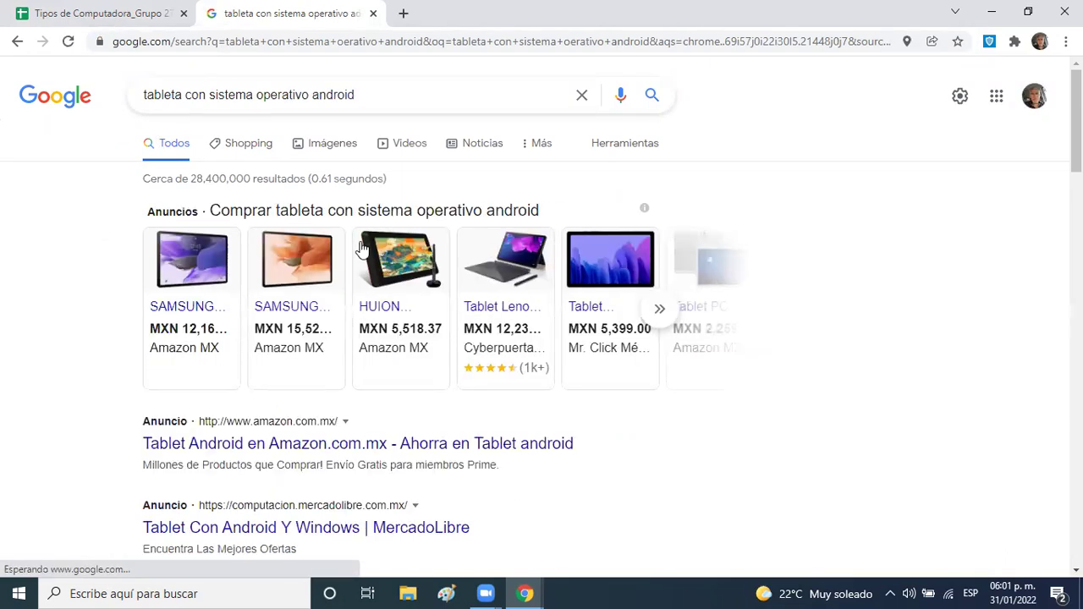
{"action": "left_click", "coordinate": [295, 268]}
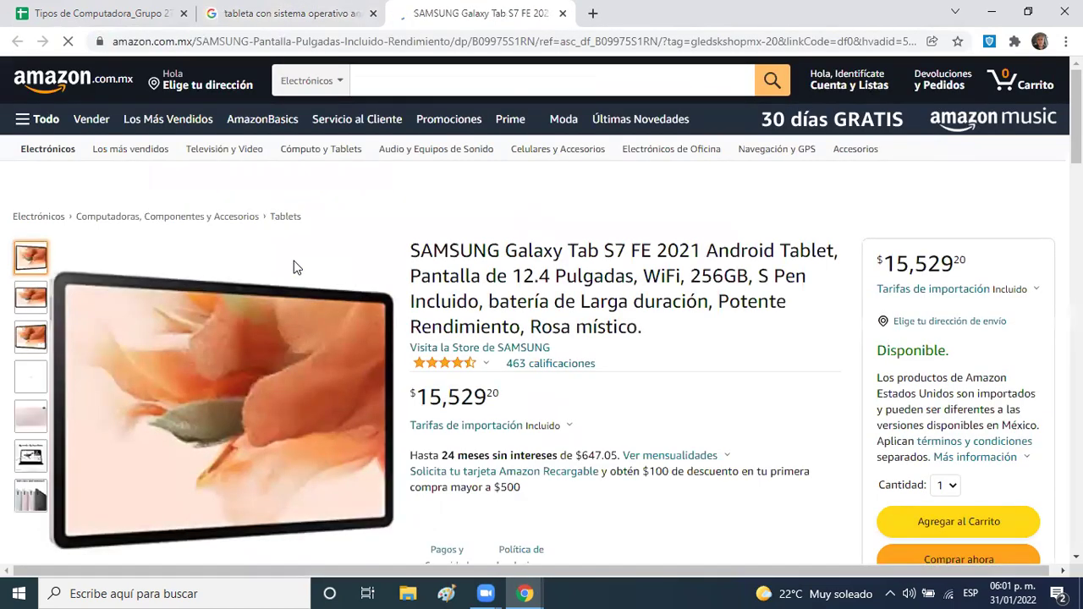
{"action": "mouse_move", "coordinate": [316, 254]}
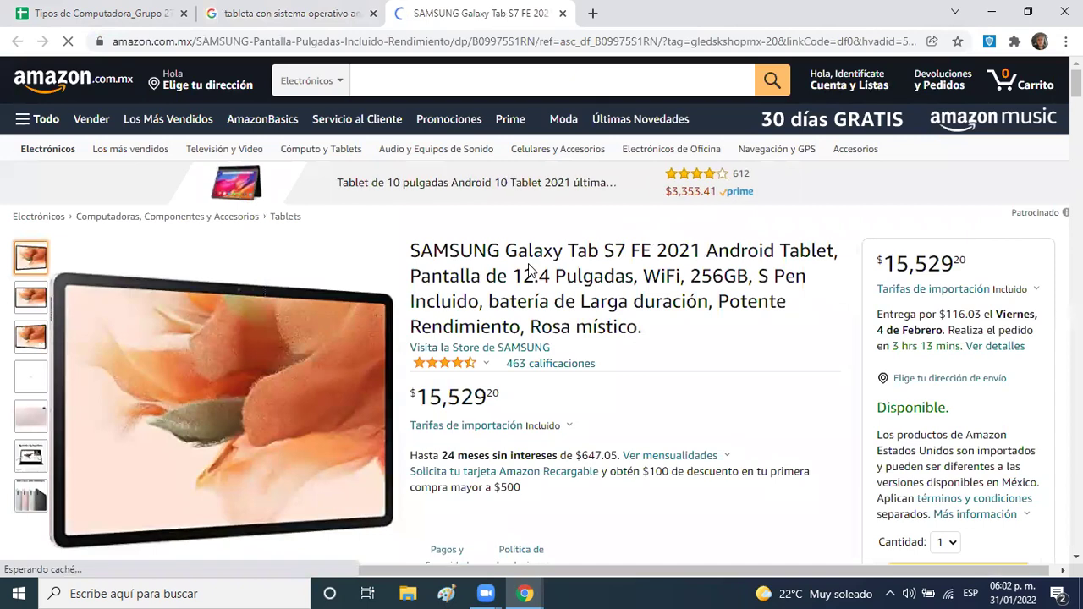
- Copy the model name "SAMSUNG Galaxy Tab S7 FE" from the product title
{"action": "left_click_drag", "start_coordinate": [411, 251], "coordinate": [472, 252]}
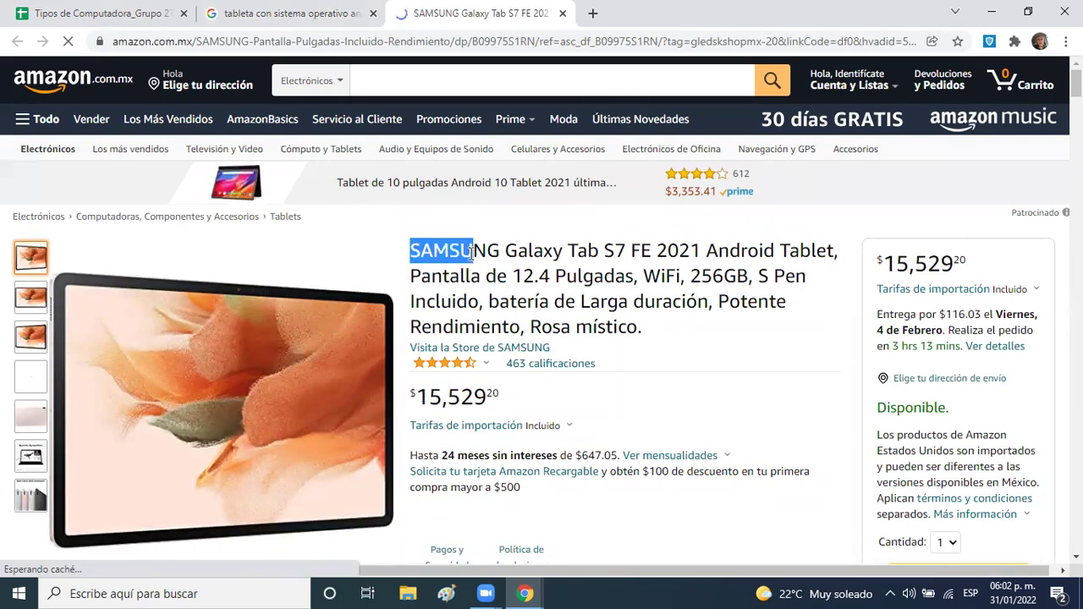
{"action": "left_click_drag", "start_coordinate": [546, 214], "coordinate": [652, 248]}
{"action": "key", "text": "ctrl+c"}
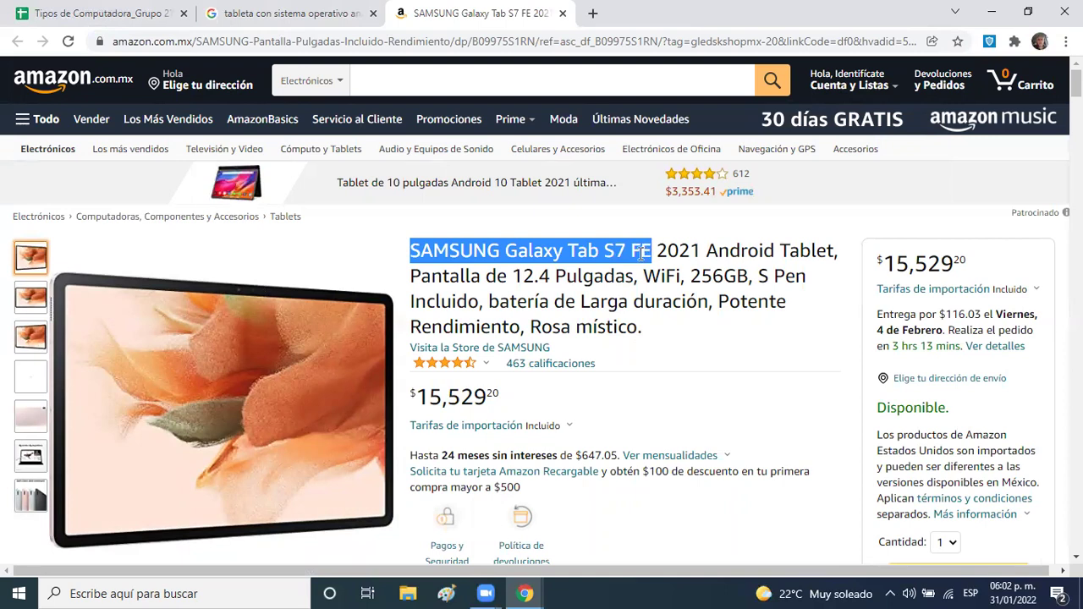
- Return to the spreadsheet, enter 2021 as the Year in row 6 and paste the copied model name into Headline cell J6
{"action": "left_click", "coordinate": [108, 14]}
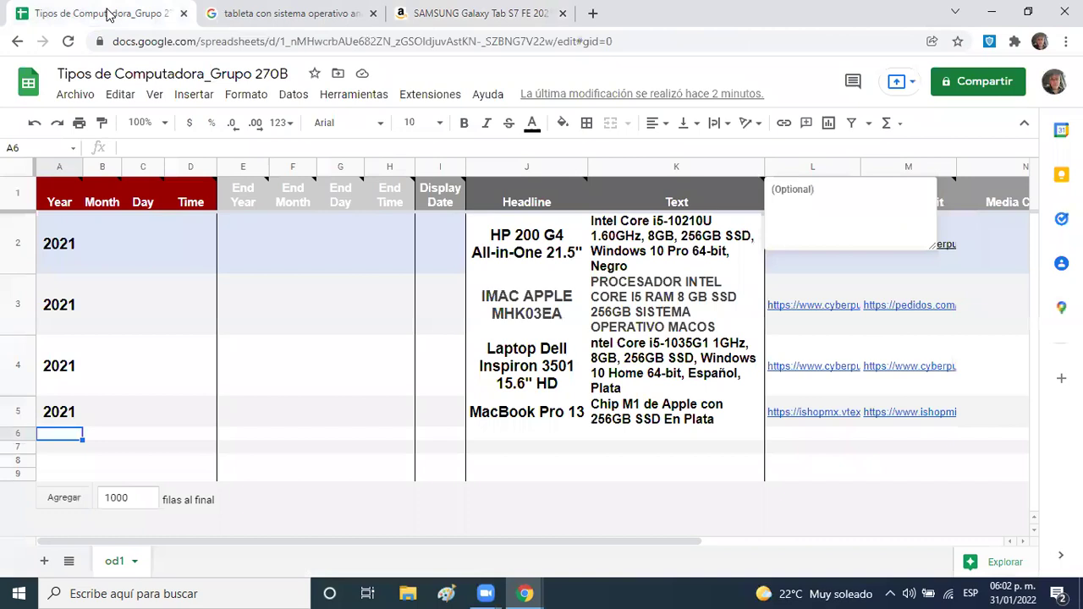
{"action": "type", "text": "2021"}
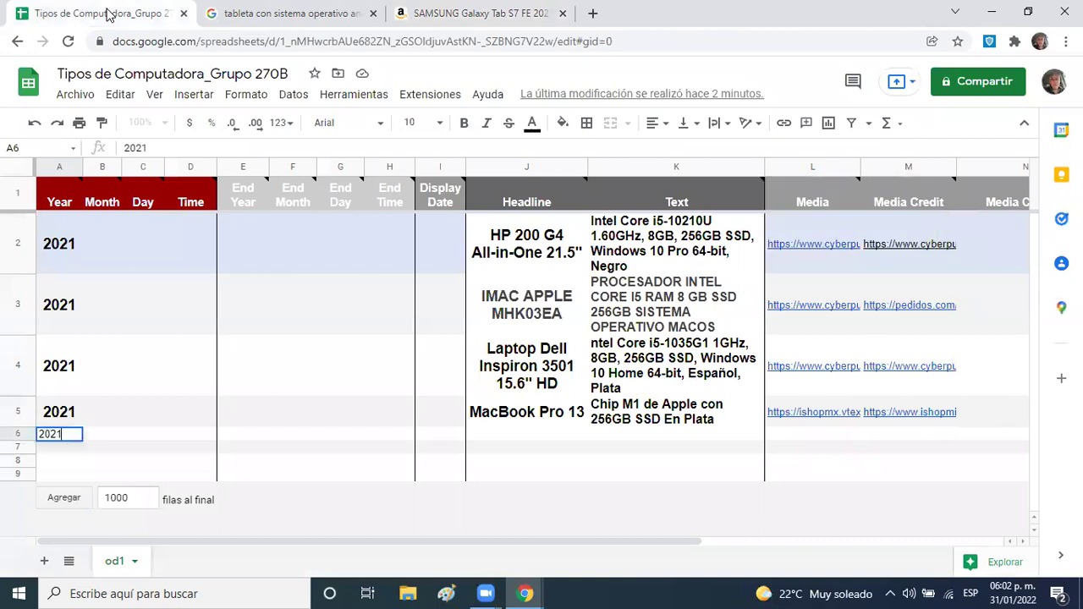
{"action": "key", "text": "Tab"}
{"action": "key", "text": "Tab"}
{"action": "key", "text": "Tab"}
{"action": "key", "text": "Tab"}
{"action": "key", "text": "Tab"}
{"action": "key", "text": "Tab"}
{"action": "key", "text": "Tab"}
{"action": "key", "text": "Tab"}
{"action": "key", "text": "Tab"}
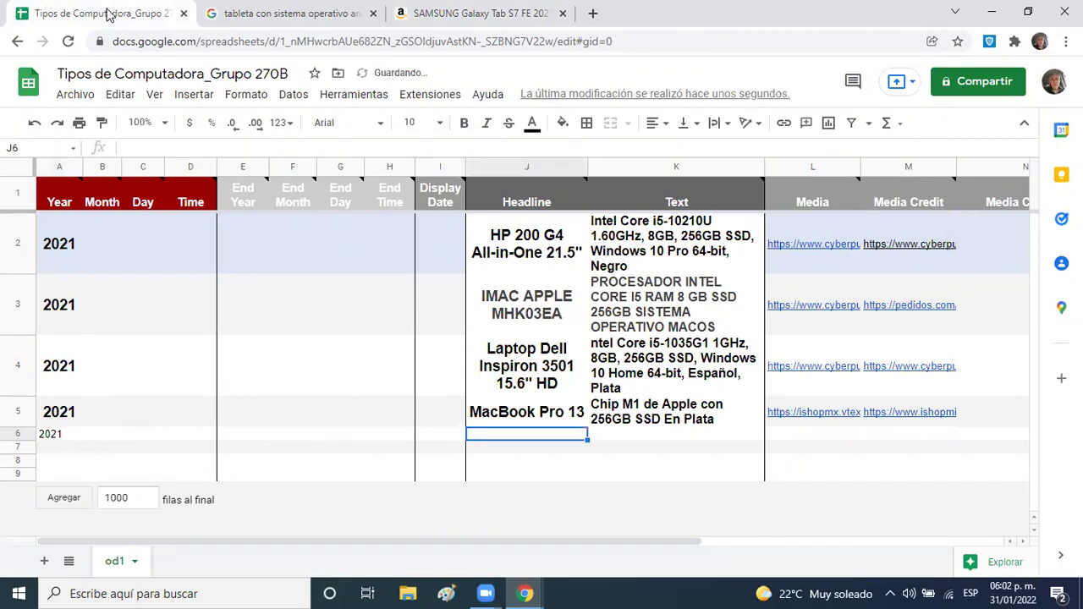
{"action": "key", "text": "ctrl+v"}
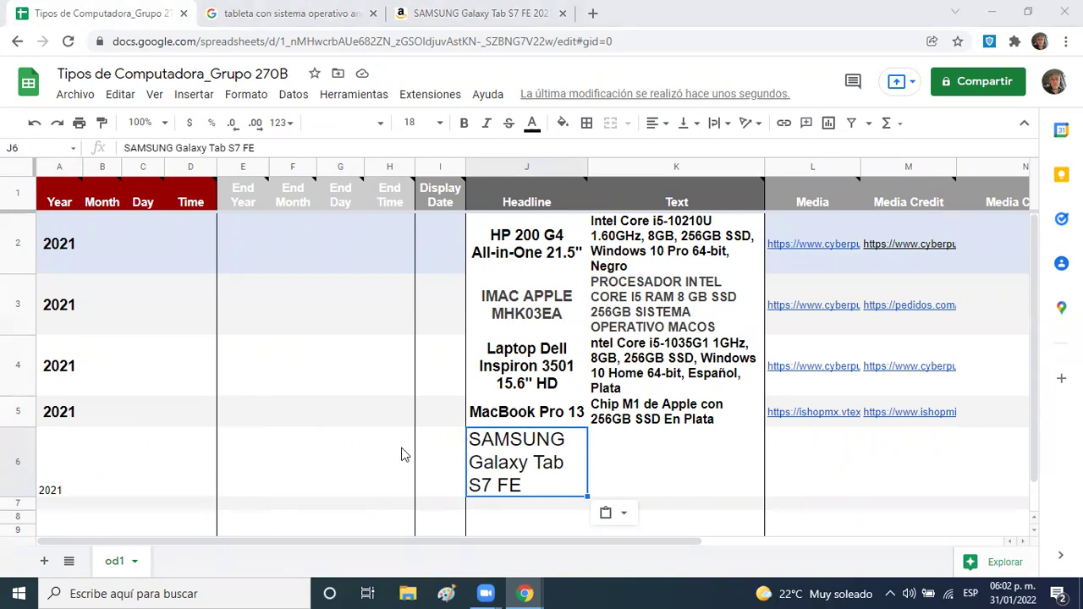
- Fill Text cell K6 with the product title's description, copied from "Android Tablet" through "Rosa místico."
{"action": "left_click", "coordinate": [642, 467]}
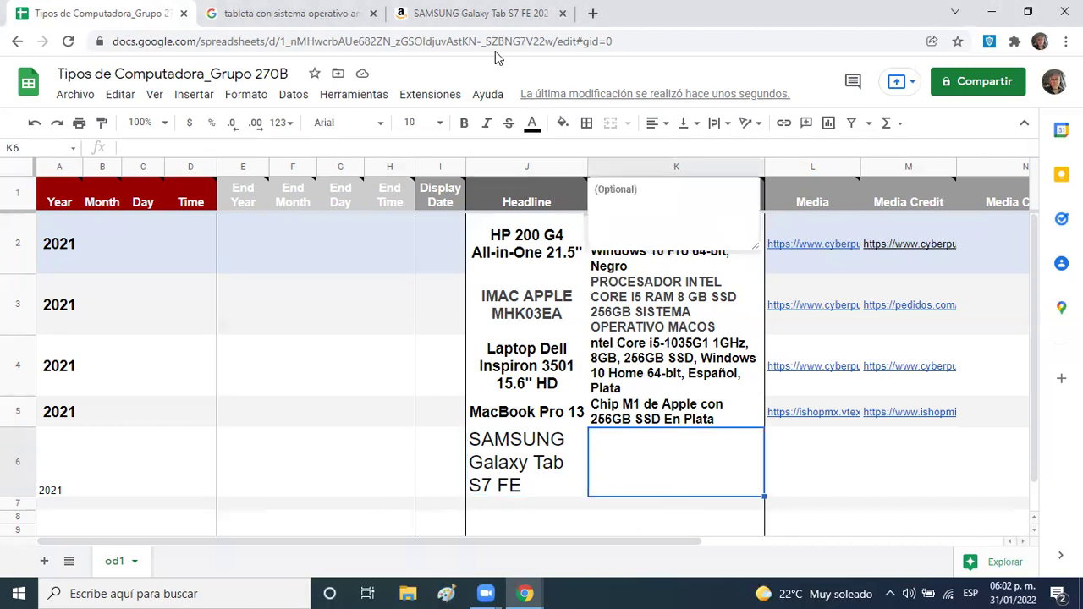
{"action": "left_click", "coordinate": [487, 14]}
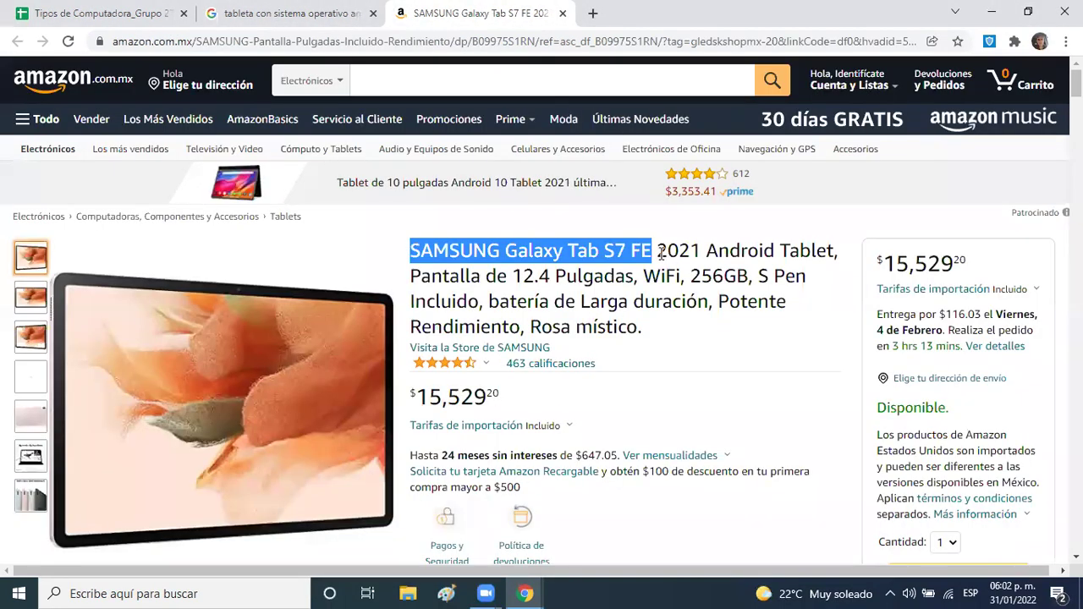
{"action": "left_click_drag", "start_coordinate": [658, 252], "coordinate": [679, 257]}
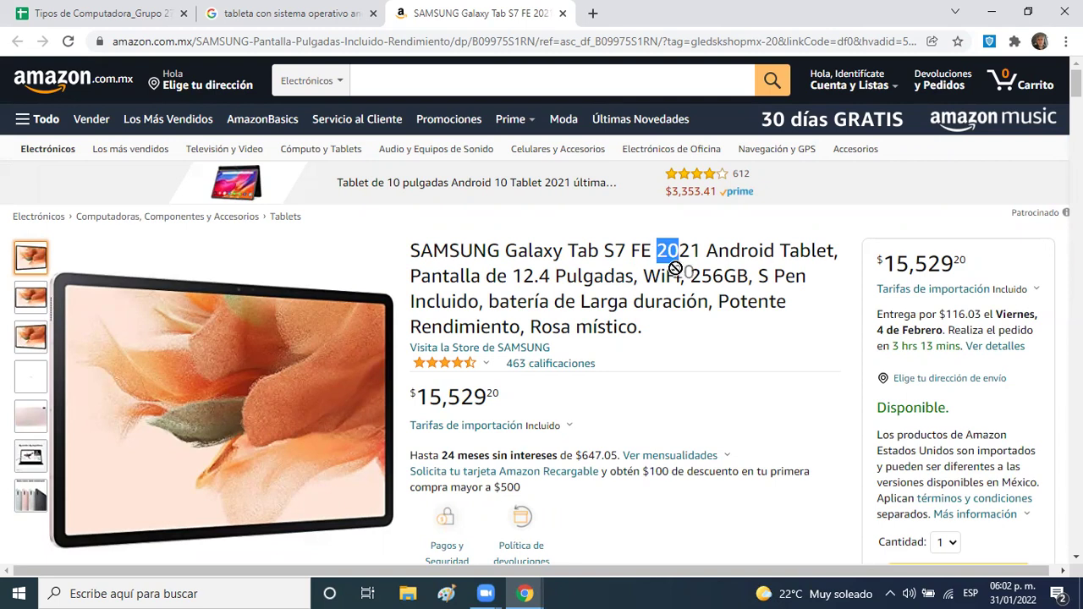
{"action": "left_click", "coordinate": [711, 252]}
{"action": "left_click_drag", "start_coordinate": [709, 252], "coordinate": [715, 277]}
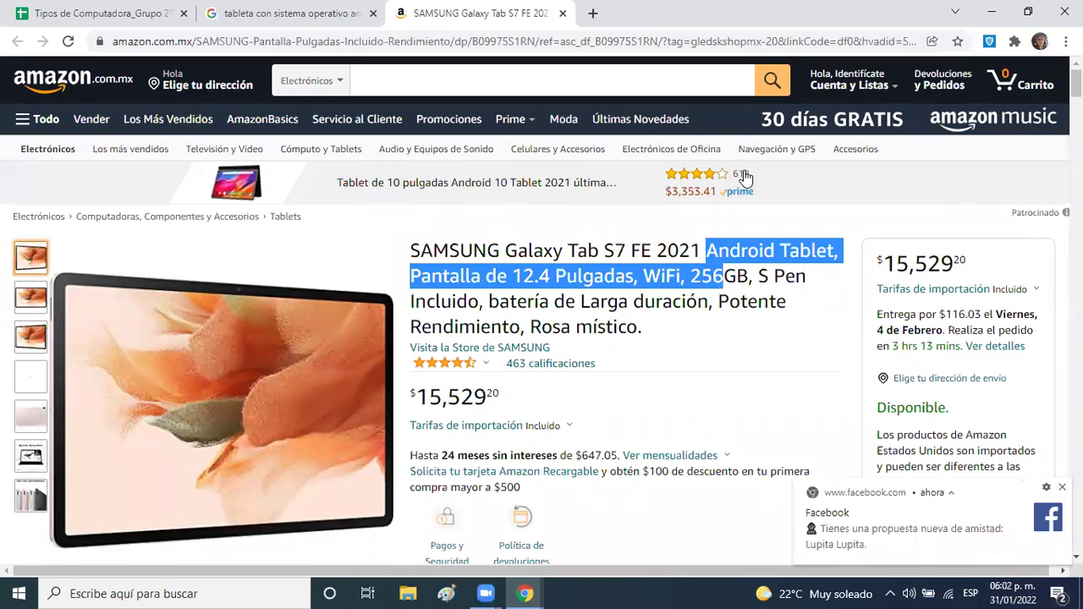
{"action": "left_click_drag", "start_coordinate": [708, 252], "coordinate": [747, 251]}
{"action": "left_click_drag", "start_coordinate": [934, 138], "coordinate": [744, 298]}
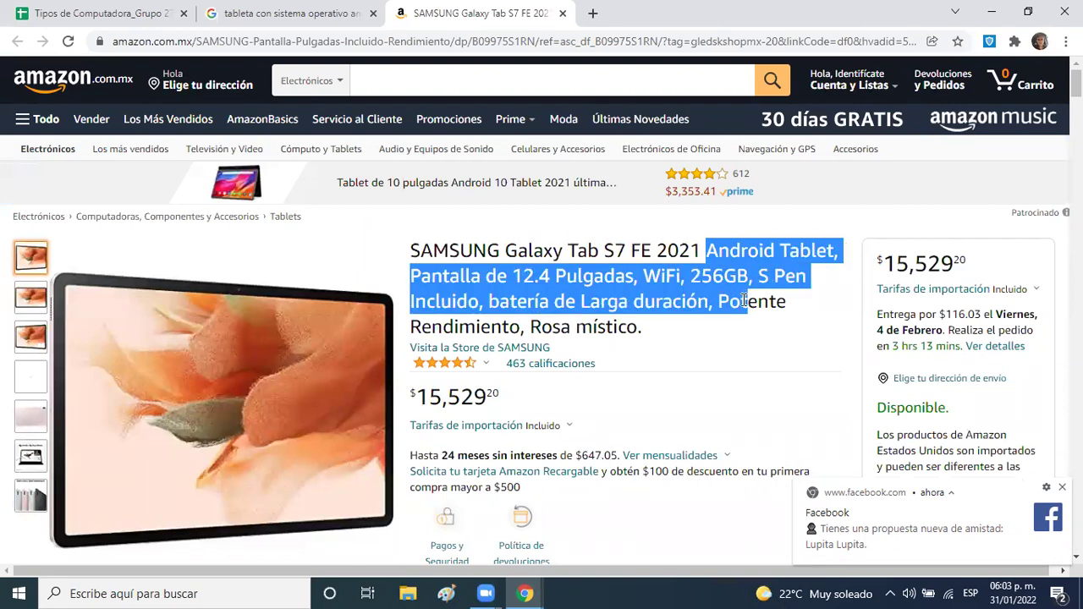
{"action": "left_click_drag", "start_coordinate": [744, 301], "coordinate": [715, 325]}
{"action": "key", "text": "ctrl+c"}
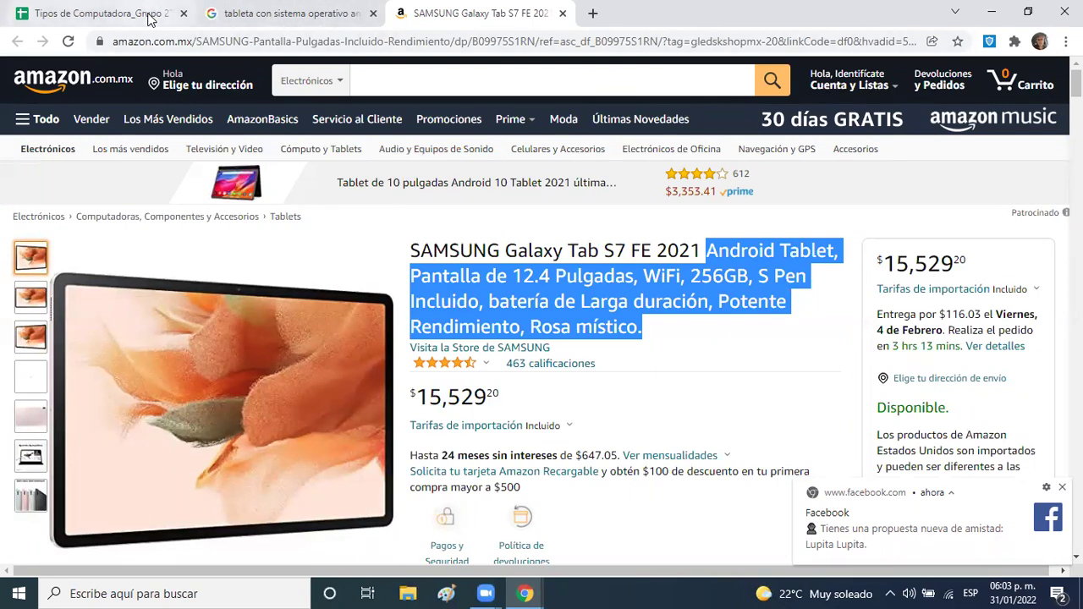
{"action": "left_click", "coordinate": [148, 19]}
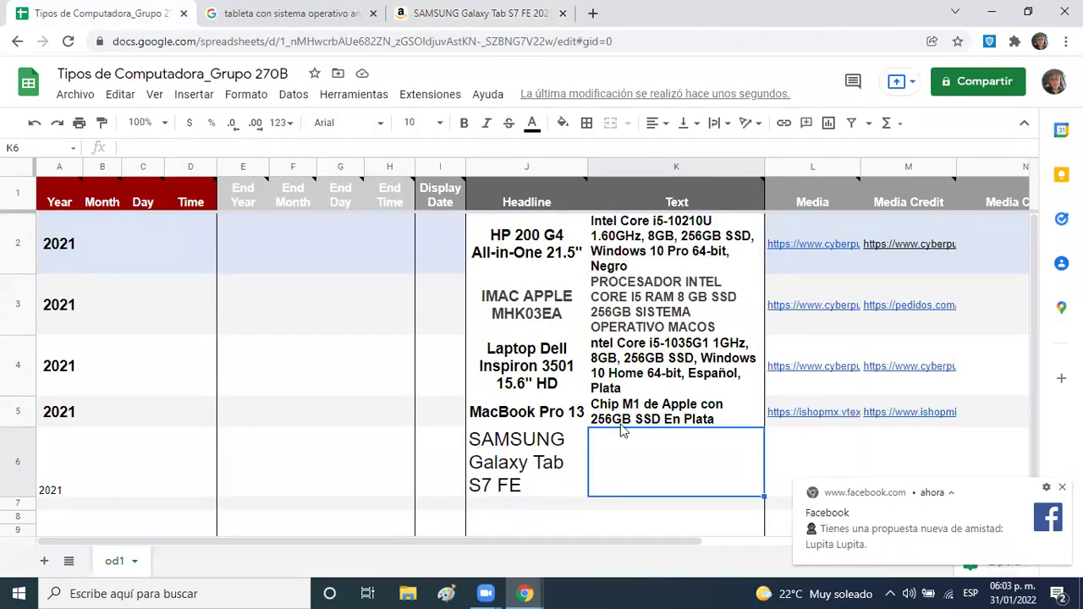
{"action": "key", "text": "ctrl+v"}
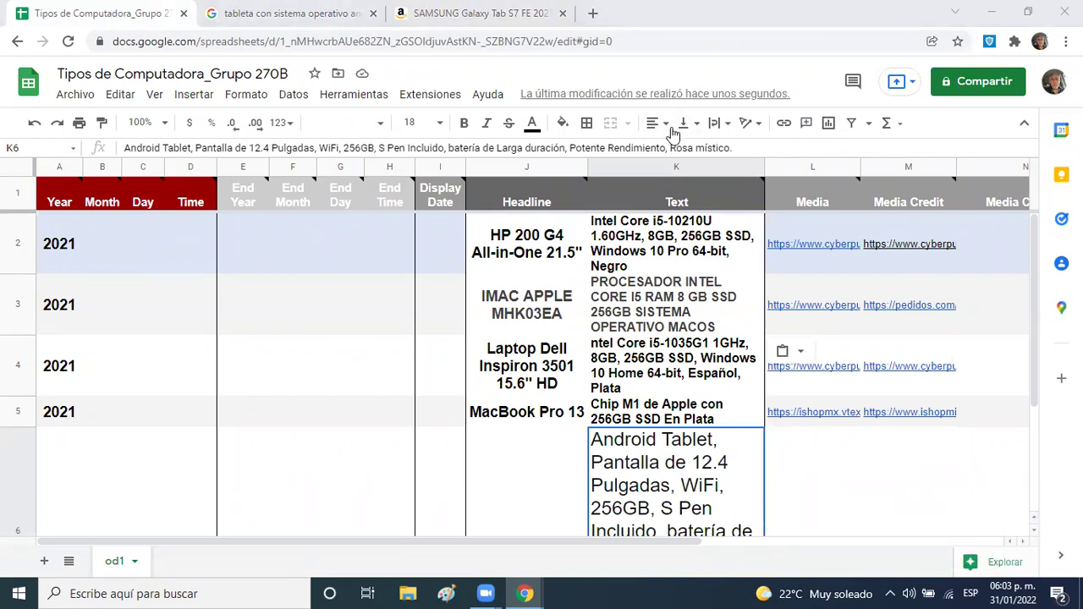
- Copy the Amazon product page's web address into Media Credit cell M6
{"action": "left_click", "coordinate": [901, 461]}
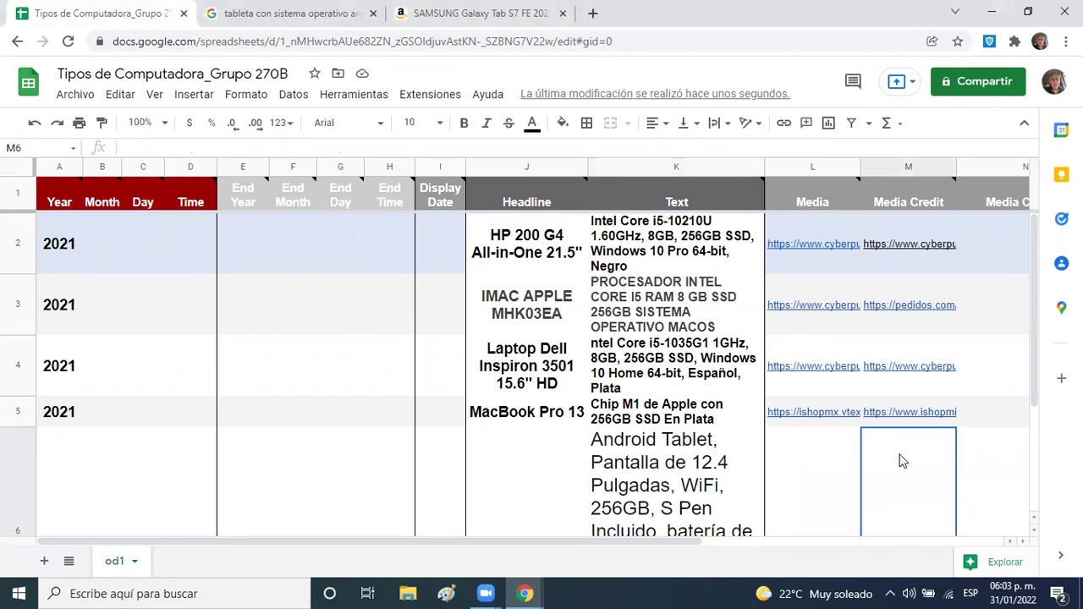
{"action": "left_click", "coordinate": [522, 19]}
{"action": "left_click", "coordinate": [504, 42]}
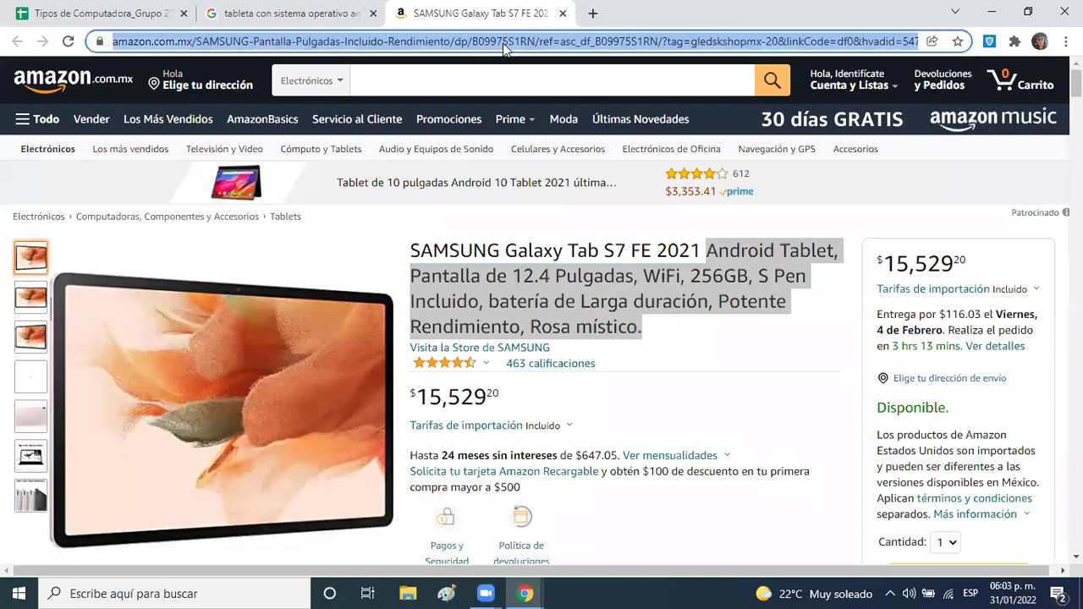
{"action": "left_click", "coordinate": [63, 20]}
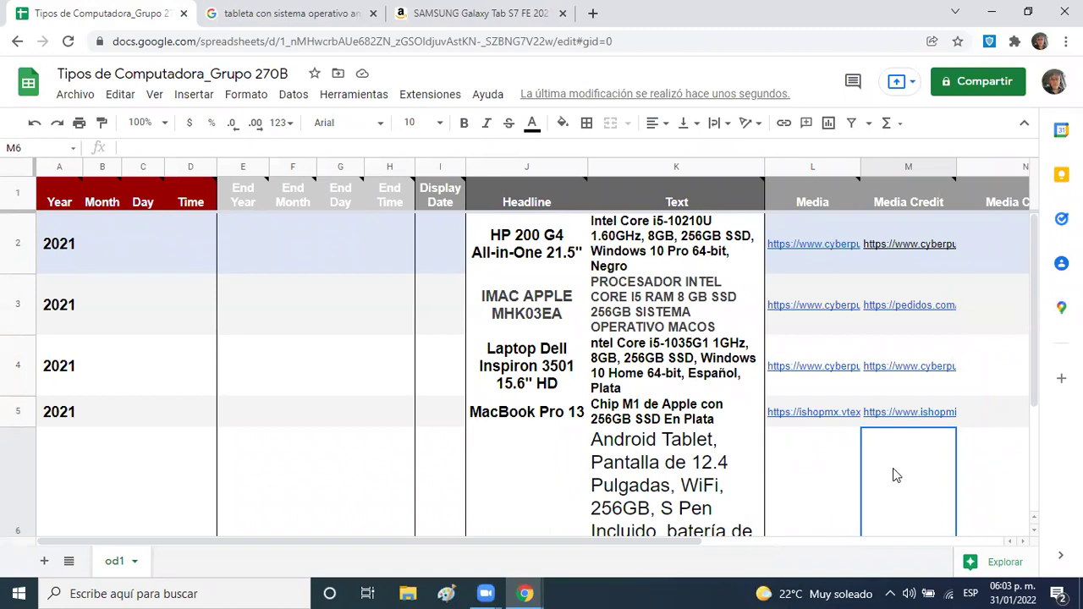
{"action": "key", "text": "ctrl+v"}
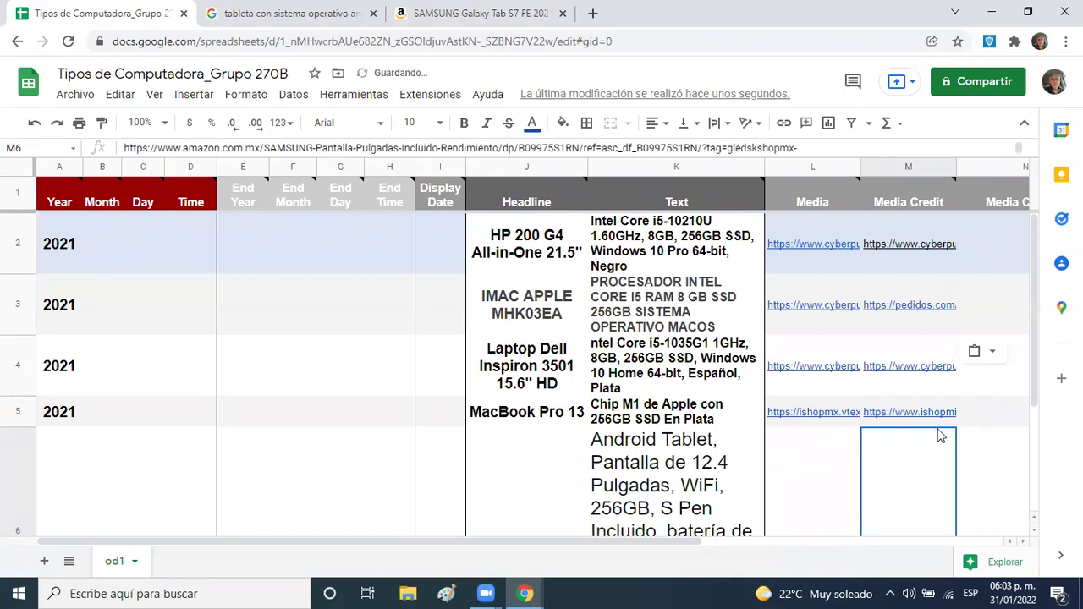
- Select Media cell L6, enlarge the main tablet photo on the Amazon page and copy its image address
{"action": "scroll", "coordinate": [1035, 390], "scroll_direction": "down", "scroll_amount": 1}
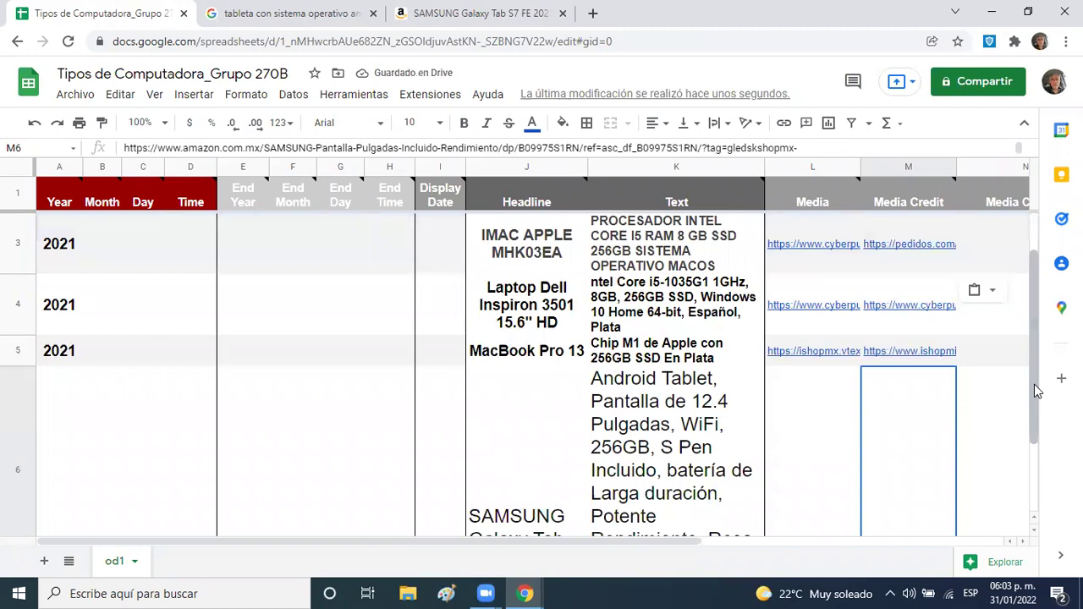
{"action": "left_click", "coordinate": [689, 467]}
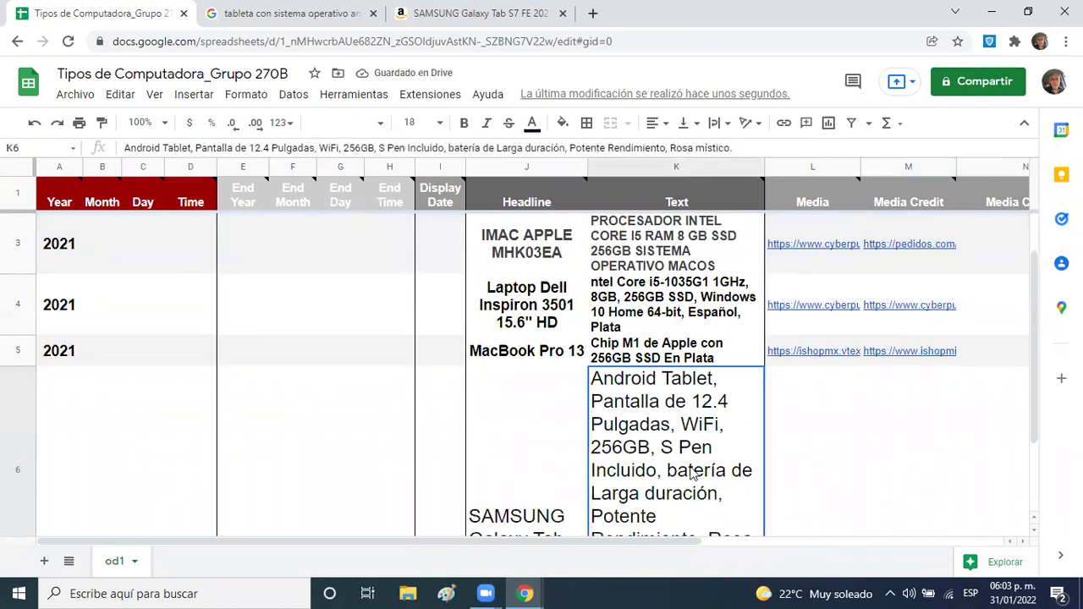
{"action": "scroll", "coordinate": [692, 472], "scroll_direction": "down", "scroll_amount": 1}
{"action": "key", "text": "Right"}
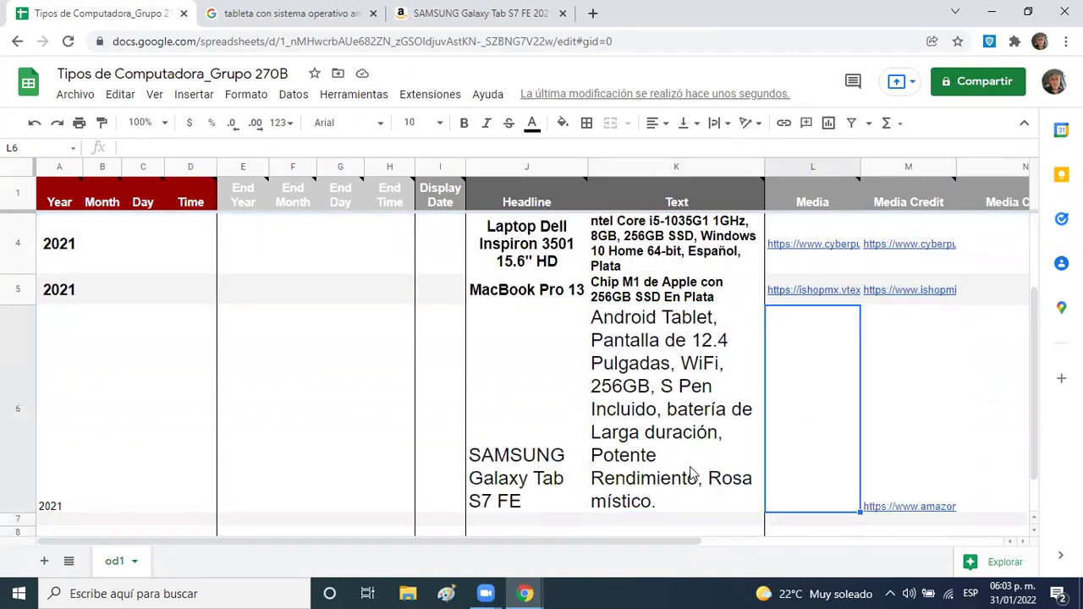
{"action": "left_click", "coordinate": [449, 592]}
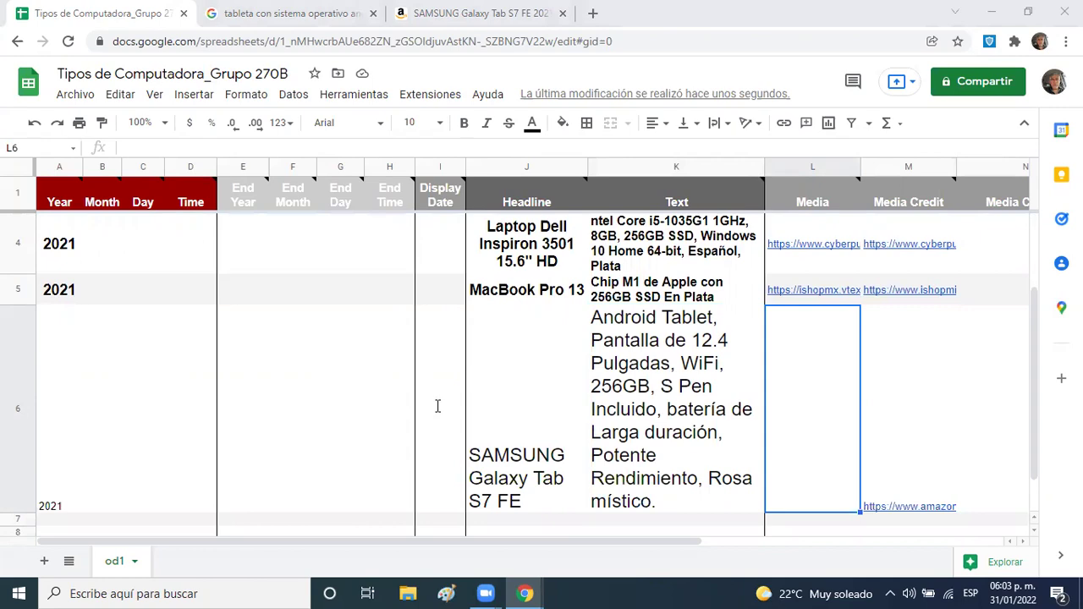
{"action": "left_click", "coordinate": [497, 13]}
{"action": "mouse_move", "coordinate": [205, 381]}
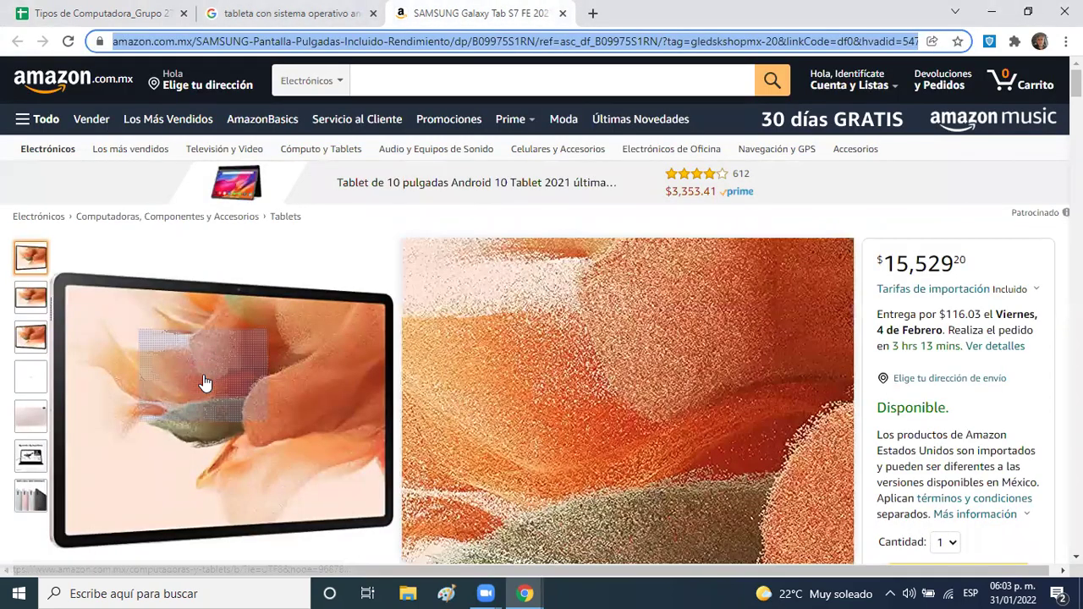
{"action": "right_click", "coordinate": [215, 424]}
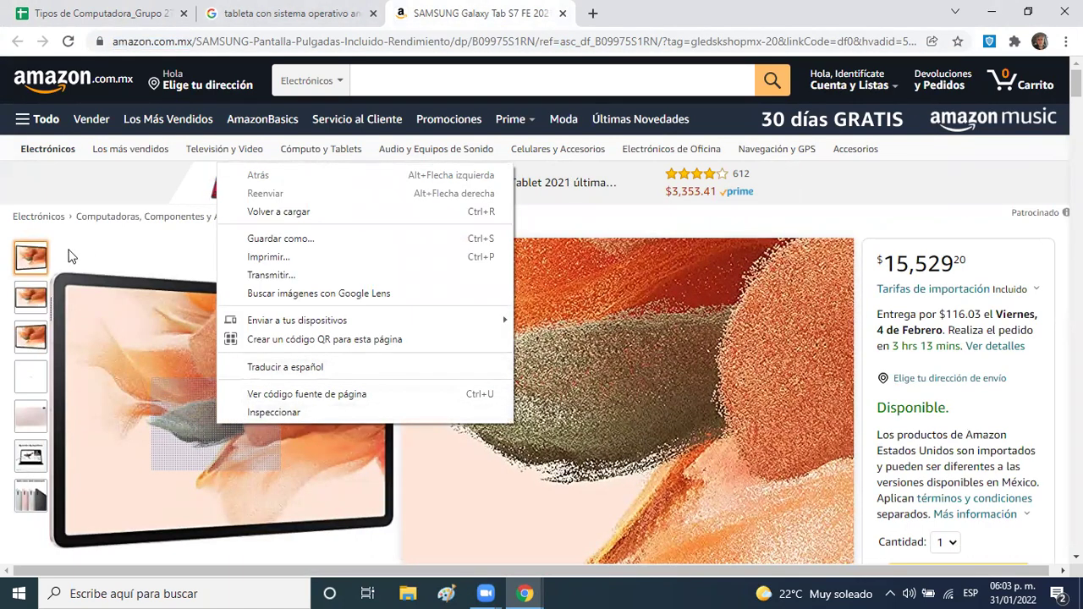
{"action": "left_click", "coordinate": [32, 258]}
{"action": "mouse_move", "coordinate": [150, 326]}
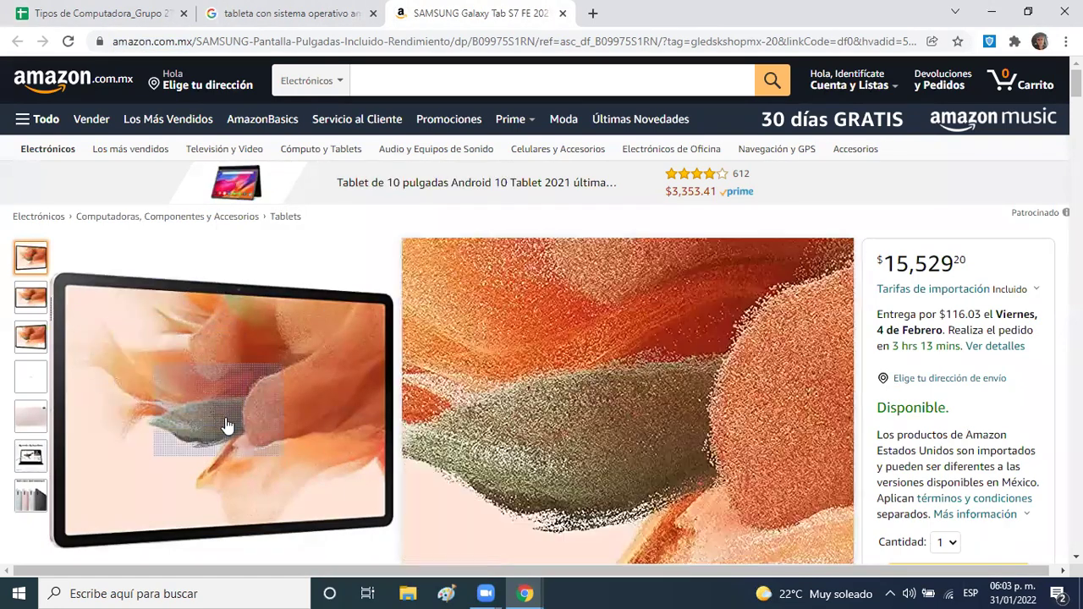
{"action": "left_click", "coordinate": [233, 414]}
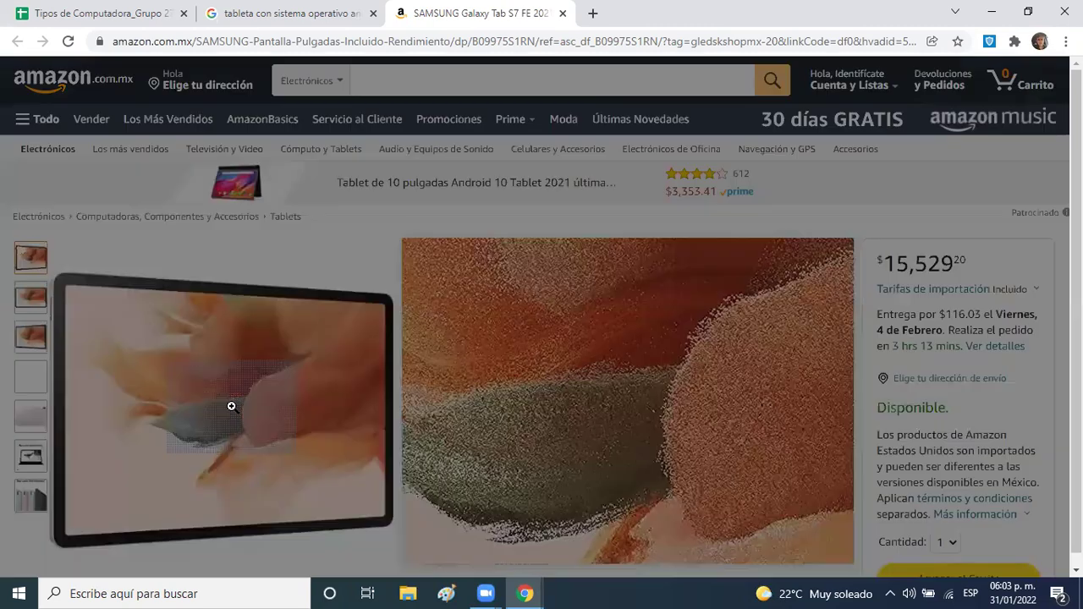
{"action": "right_click", "coordinate": [390, 290]}
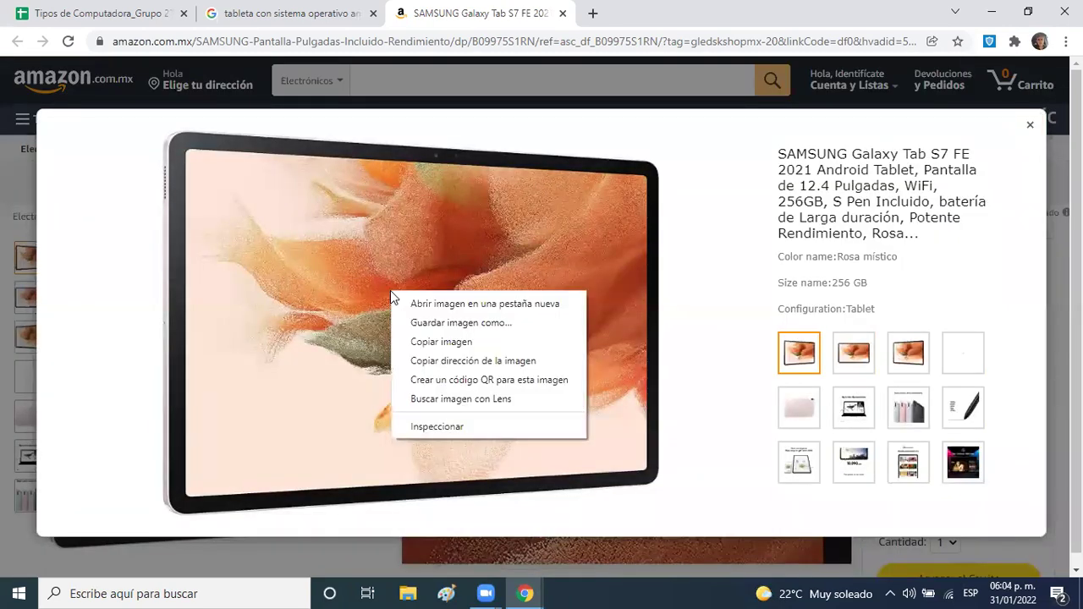
{"action": "left_click", "coordinate": [415, 361]}
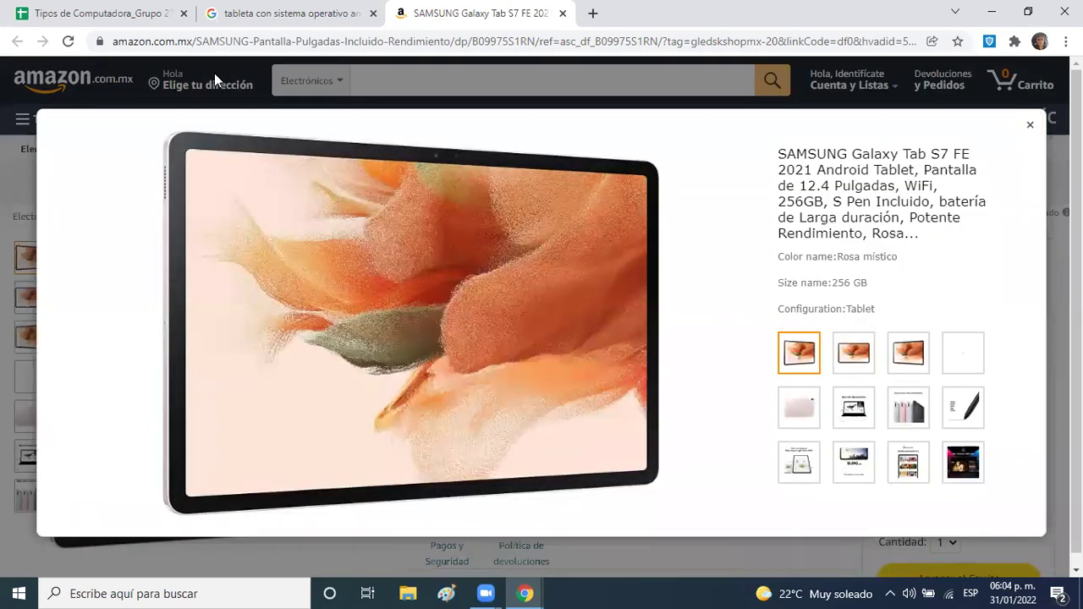
{"action": "left_click", "coordinate": [144, 15]}
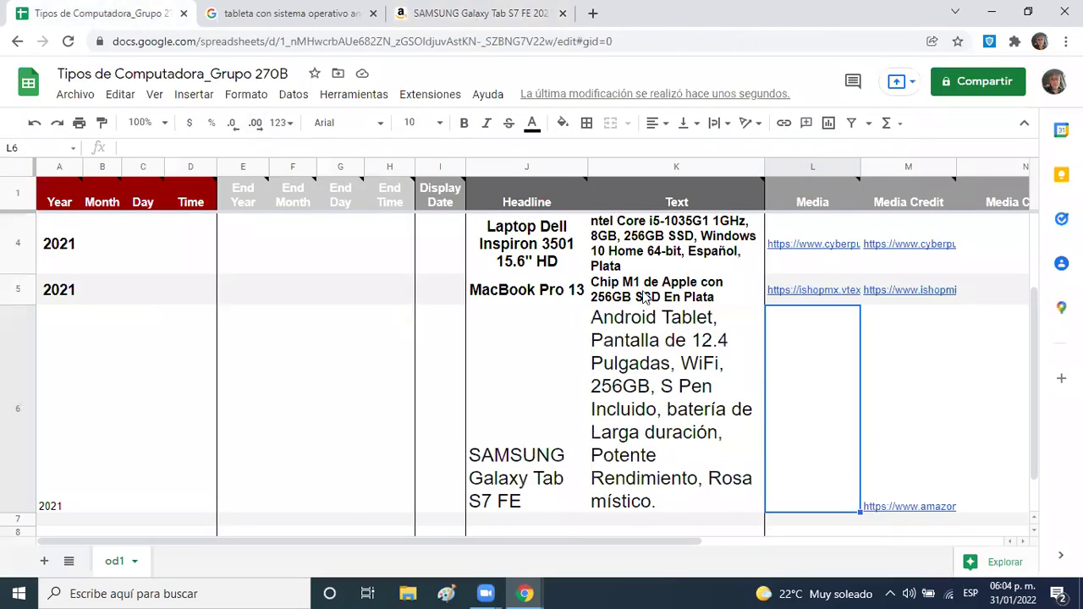
{"action": "type", "text": "https://m.media-amazon.com/images/I/91dkYUs9FKS._AC_SL1500_.jpg"}
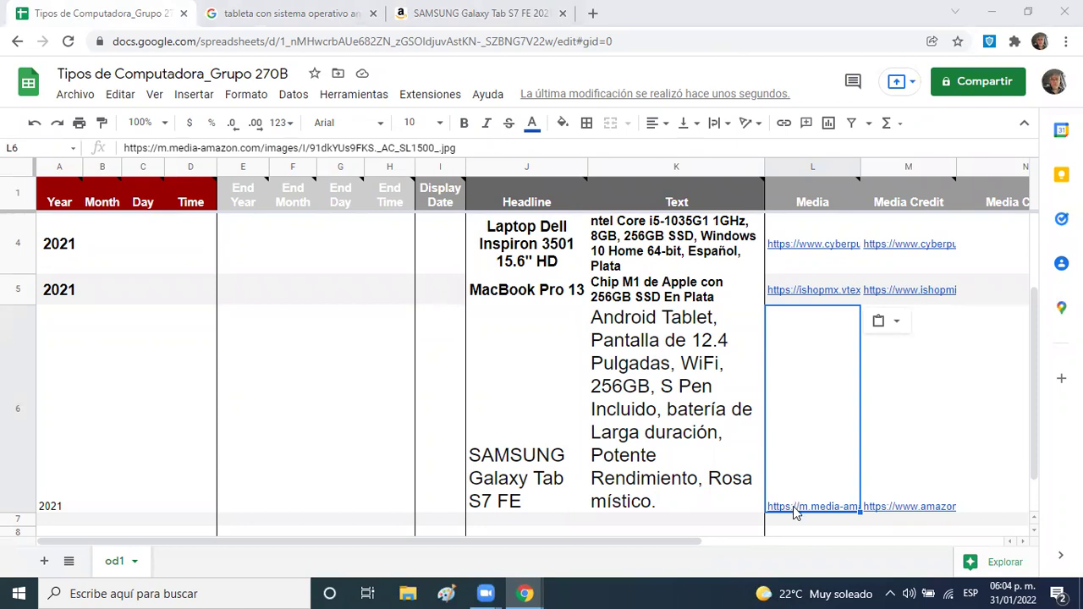
{"action": "mouse_move", "coordinate": [796, 513]}
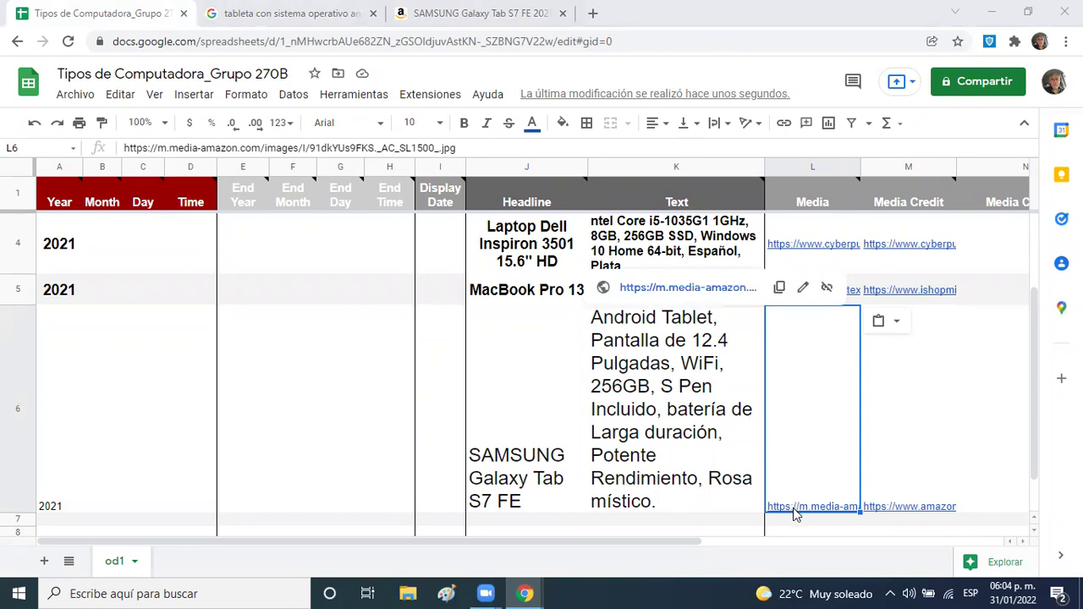
{"action": "left_click", "coordinate": [699, 289]}
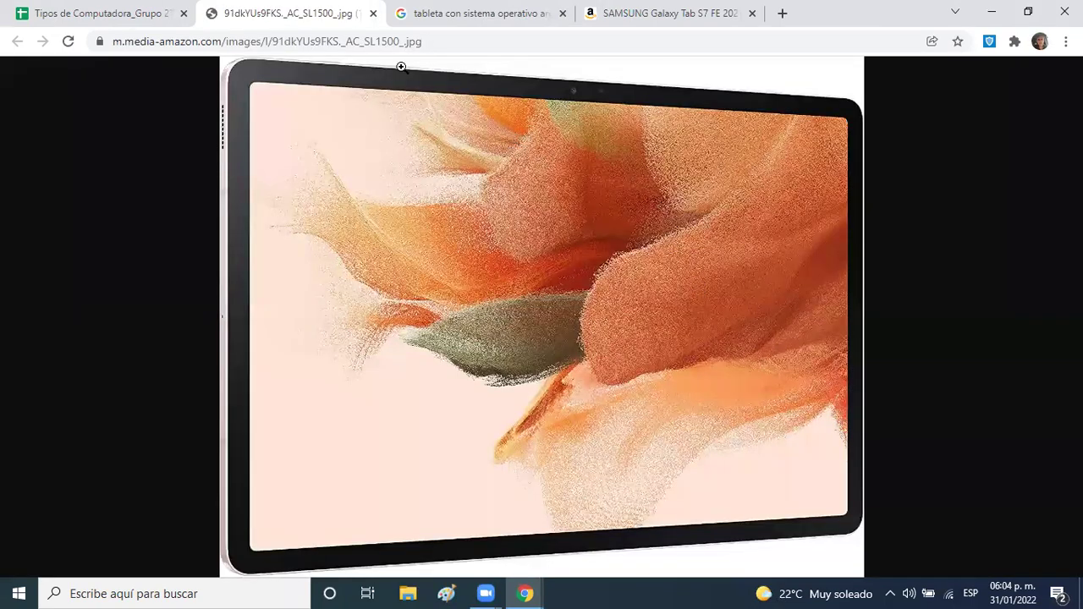
- Return to the spreadsheet and format Year cell A6 as 14 pt bold, centred both vertically and horizontally
{"action": "left_click", "coordinate": [140, 15]}
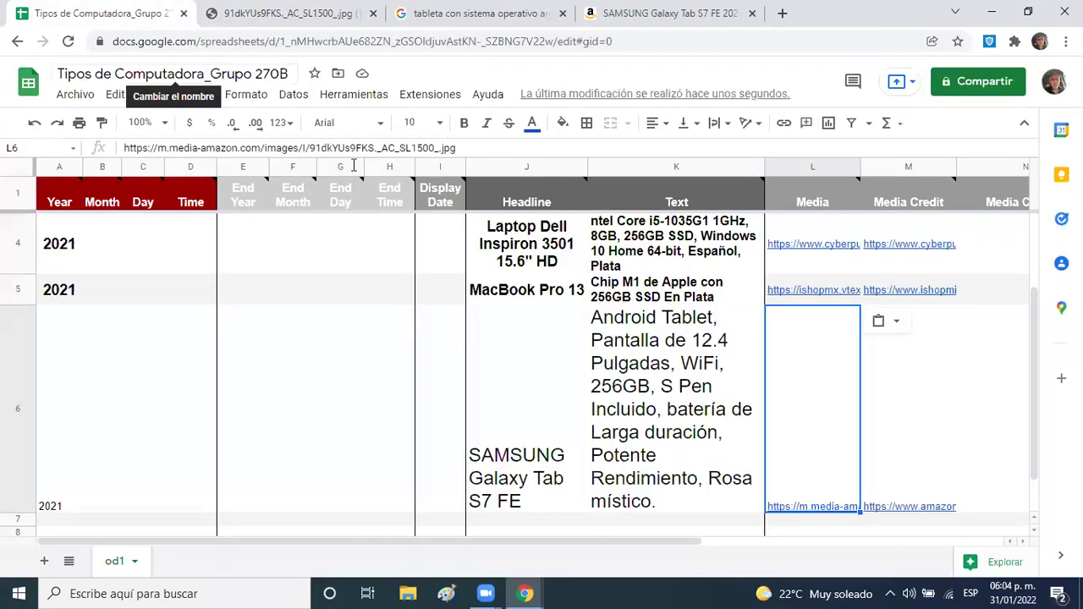
{"action": "left_click", "coordinate": [57, 360]}
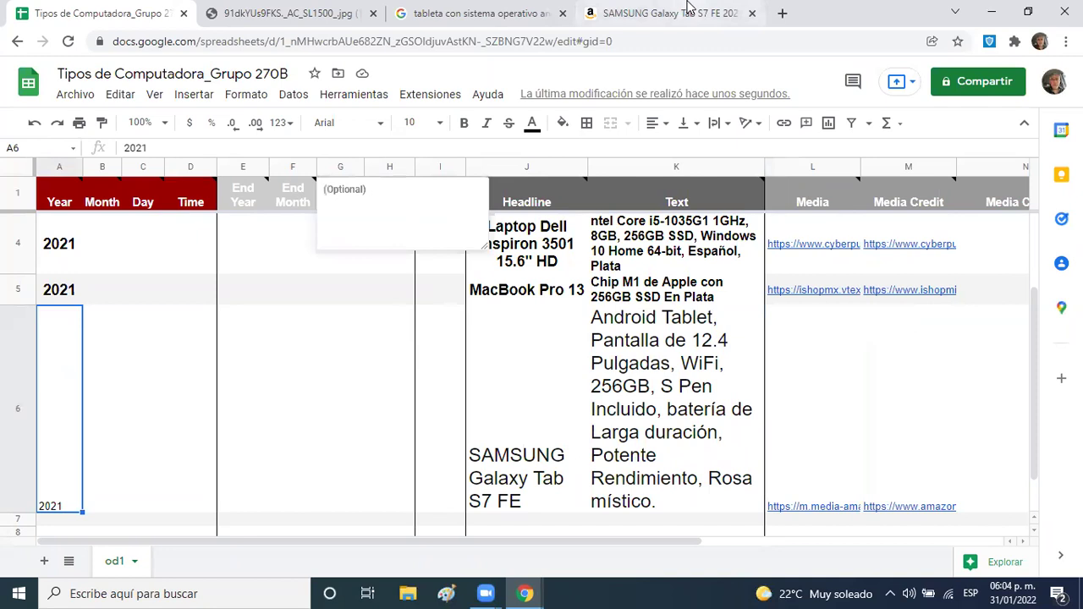
{"action": "left_click", "coordinate": [438, 124]}
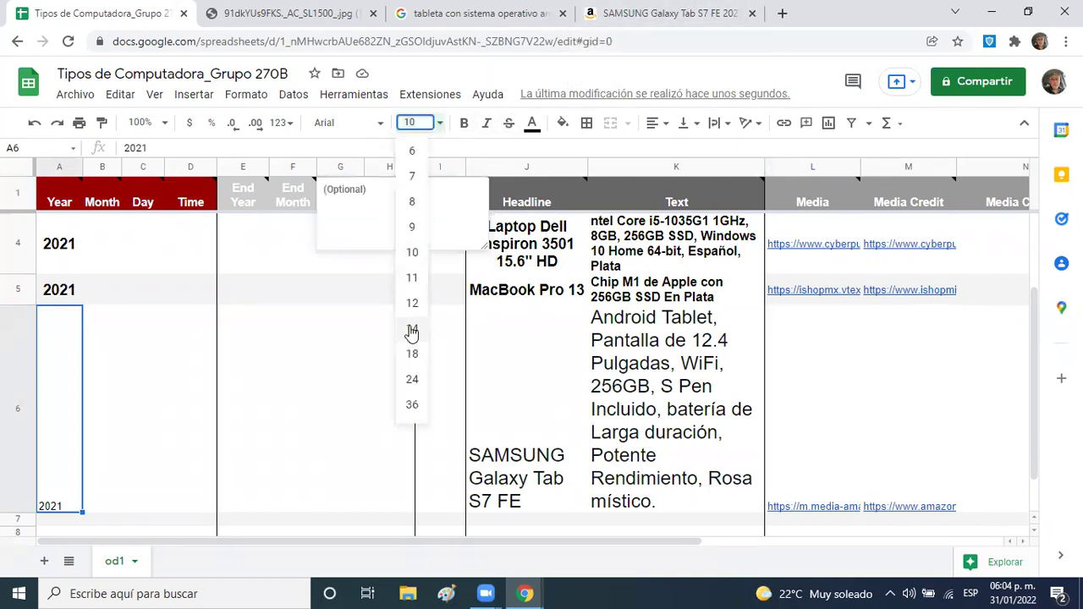
{"action": "left_click", "coordinate": [412, 330]}
{"action": "left_click", "coordinate": [465, 127]}
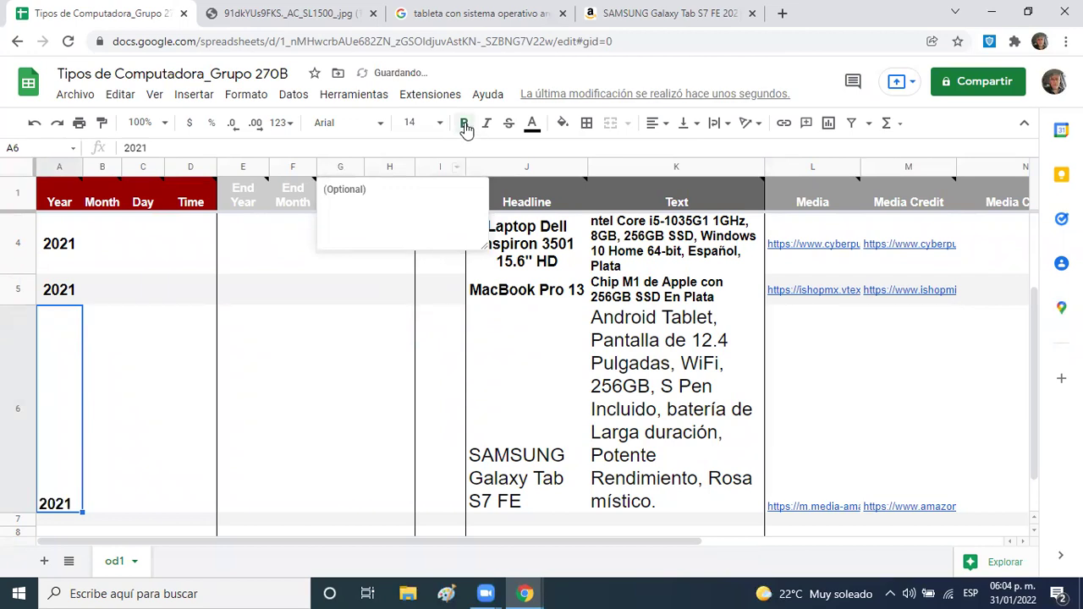
{"action": "left_click", "coordinate": [687, 127]}
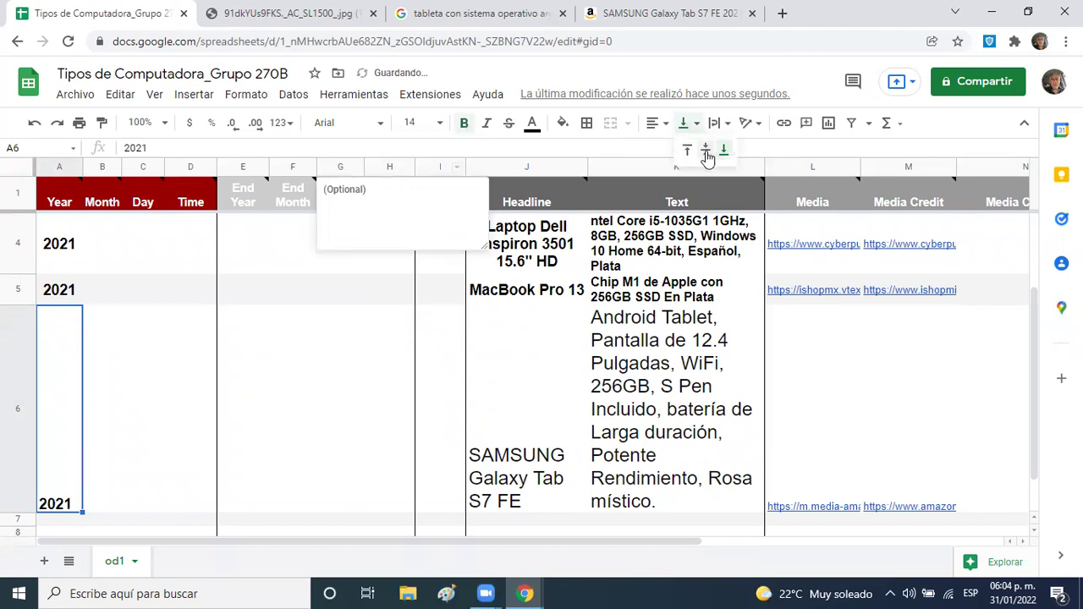
{"action": "left_click", "coordinate": [705, 149]}
{"action": "left_click", "coordinate": [655, 123]}
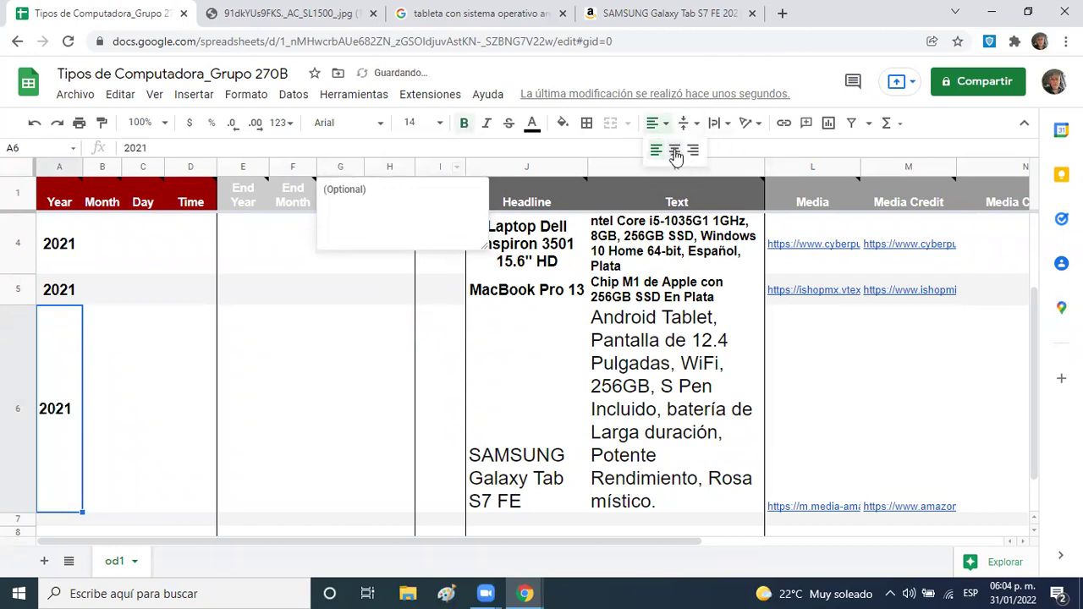
{"action": "left_click", "coordinate": [675, 151]}
- Format Headline cell J6 as Arial 14 pt bold, centred both vertically and horizontally
{"action": "left_click", "coordinate": [498, 358]}
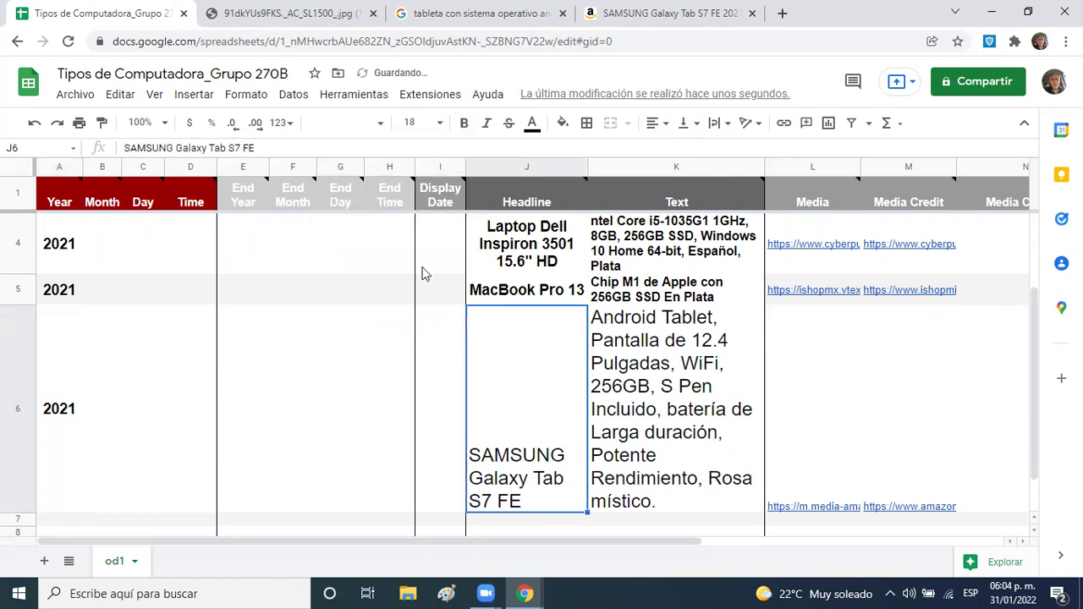
{"action": "left_click", "coordinate": [380, 132]}
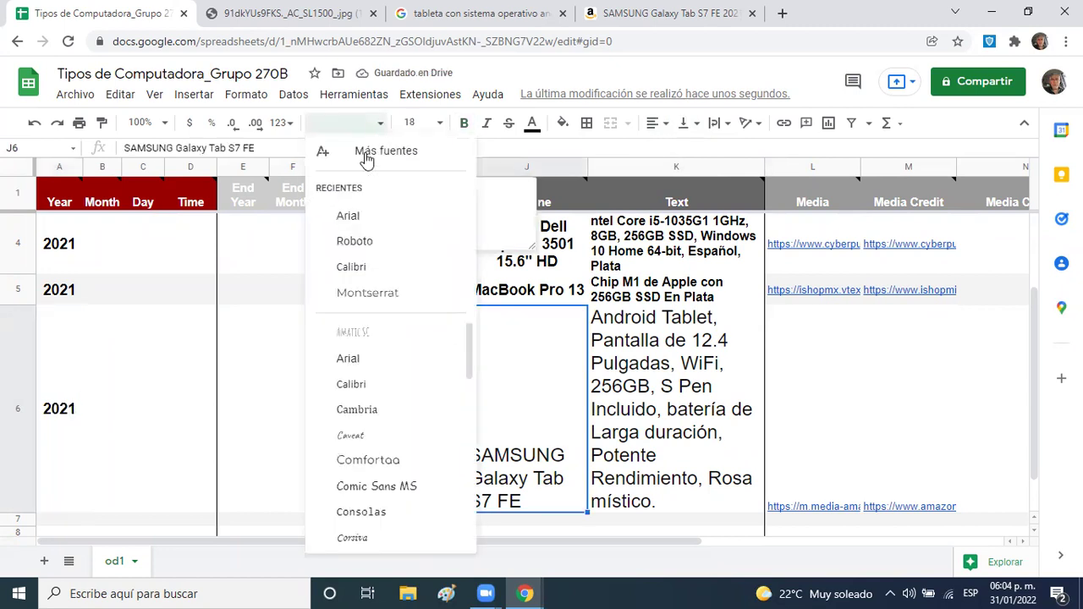
{"action": "left_click", "coordinate": [354, 217]}
{"action": "left_click", "coordinate": [442, 126]}
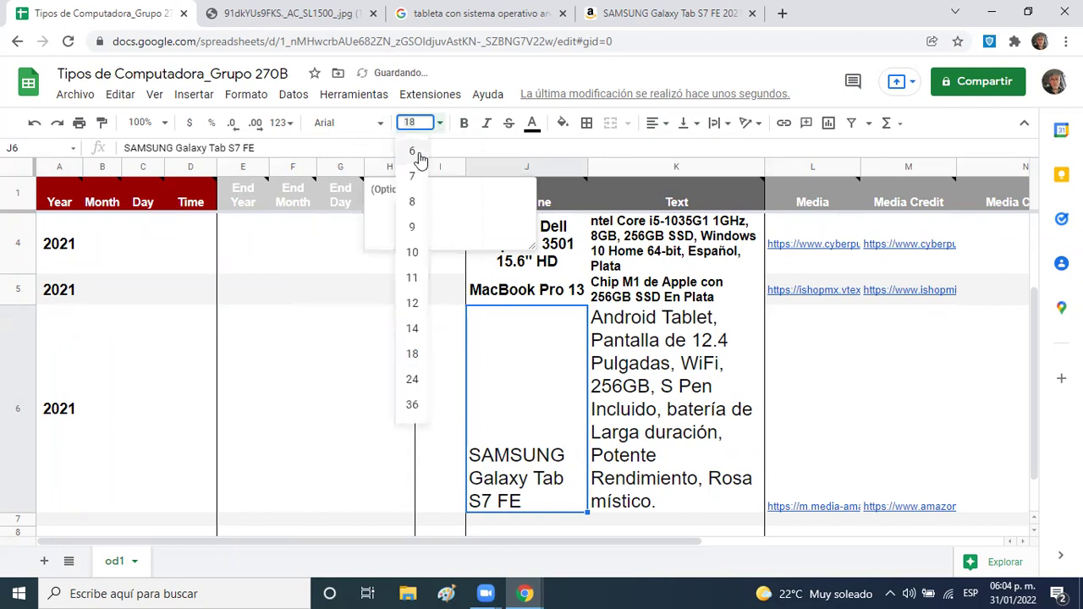
{"action": "left_click", "coordinate": [411, 329]}
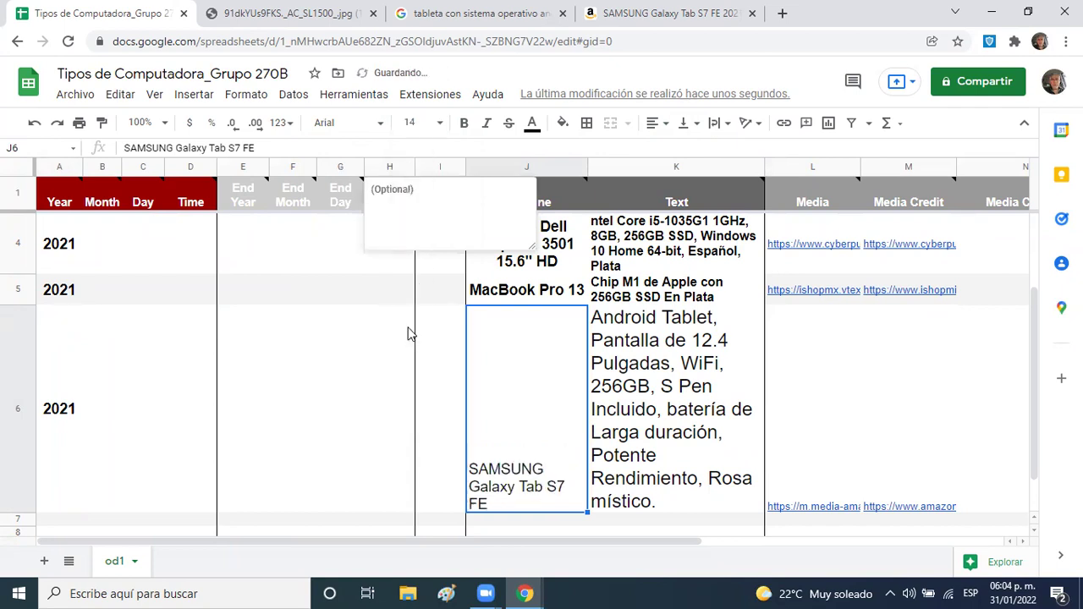
{"action": "left_click", "coordinate": [463, 124]}
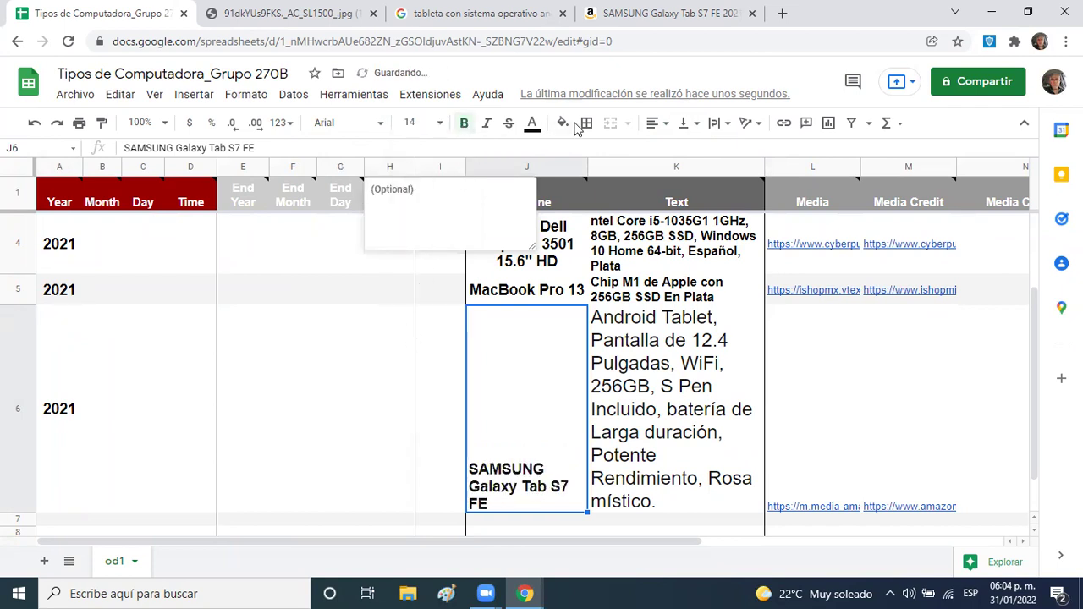
{"action": "left_click", "coordinate": [697, 127]}
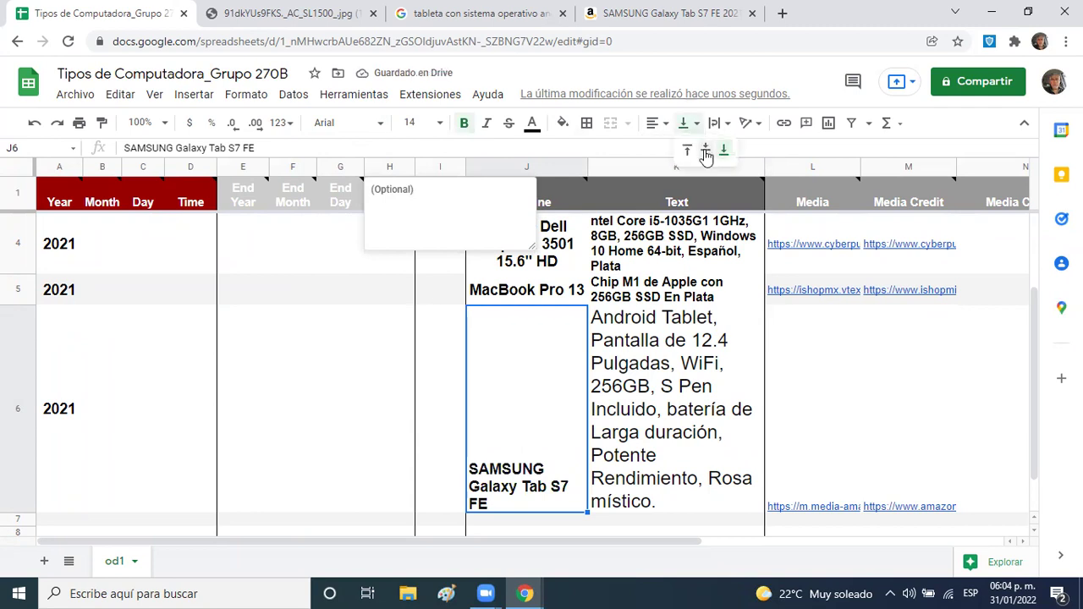
{"action": "left_click", "coordinate": [706, 152]}
{"action": "left_click", "coordinate": [662, 129]}
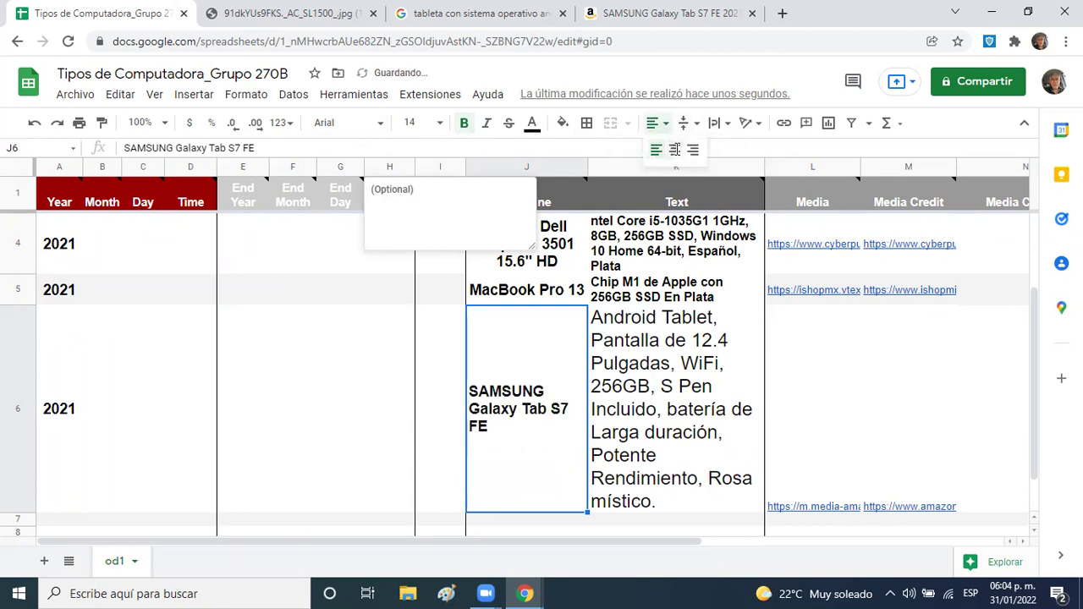
{"action": "left_click", "coordinate": [673, 165]}
- Format the tablet description in Text cell K6 as Arial 12 pt bold
{"action": "left_click", "coordinate": [660, 334]}
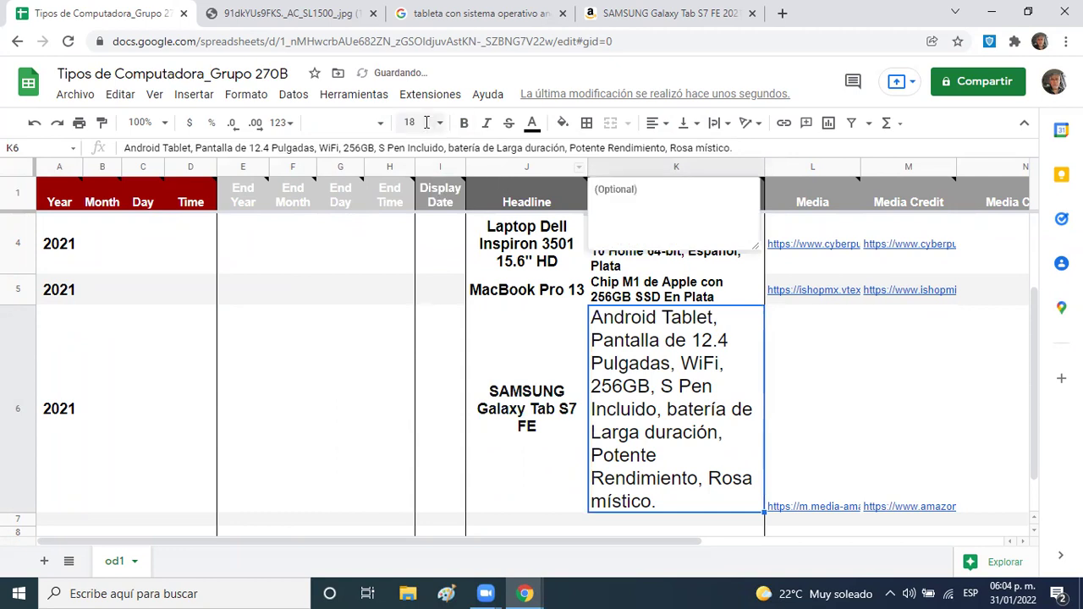
{"action": "left_click", "coordinate": [379, 125]}
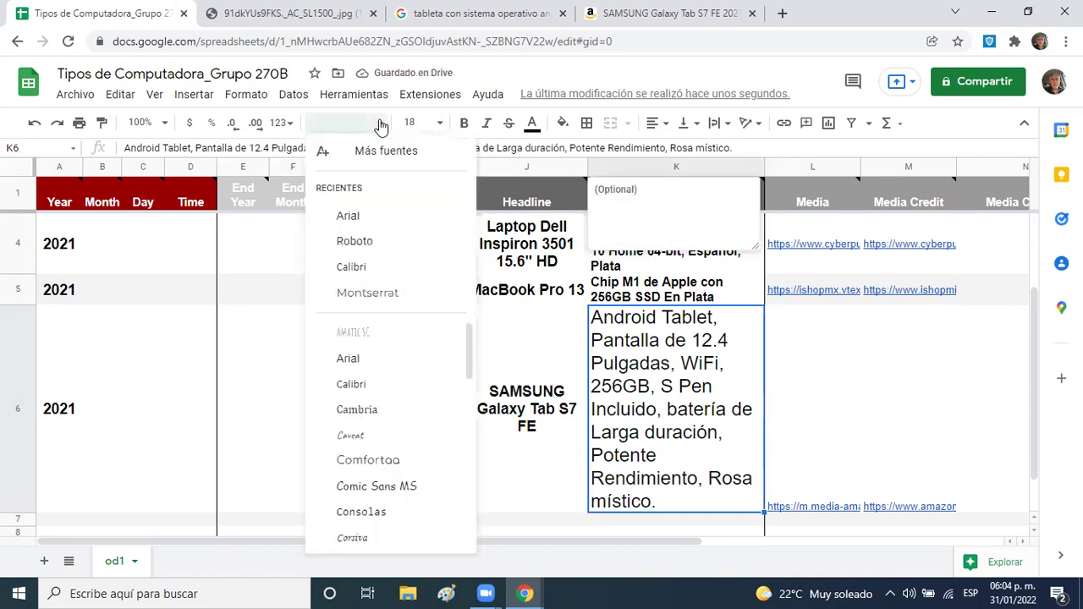
{"action": "left_click", "coordinate": [347, 217]}
{"action": "left_click", "coordinate": [442, 123]}
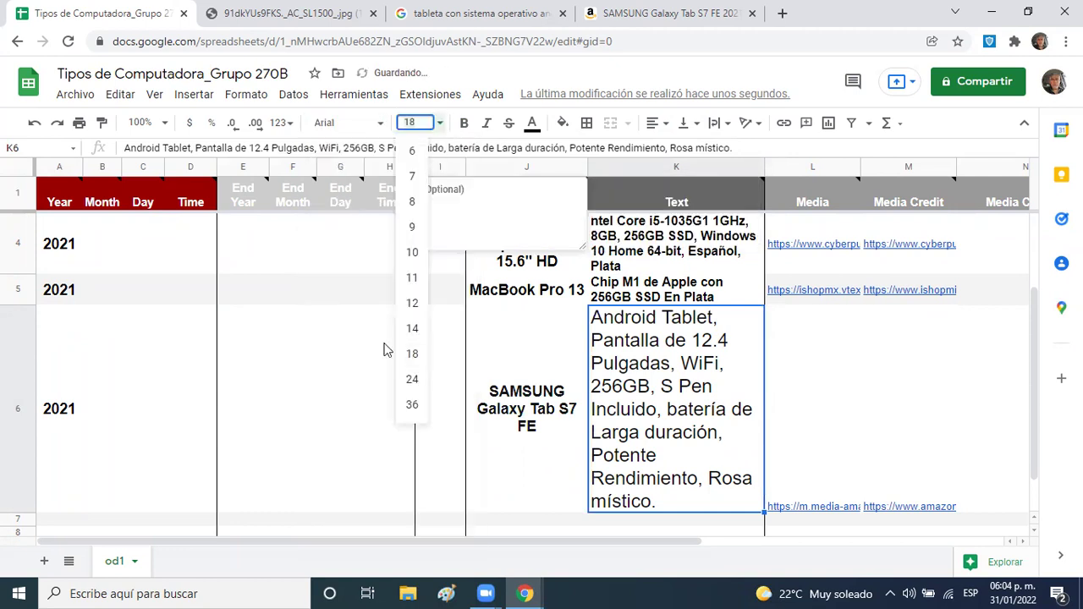
{"action": "left_click", "coordinate": [408, 304]}
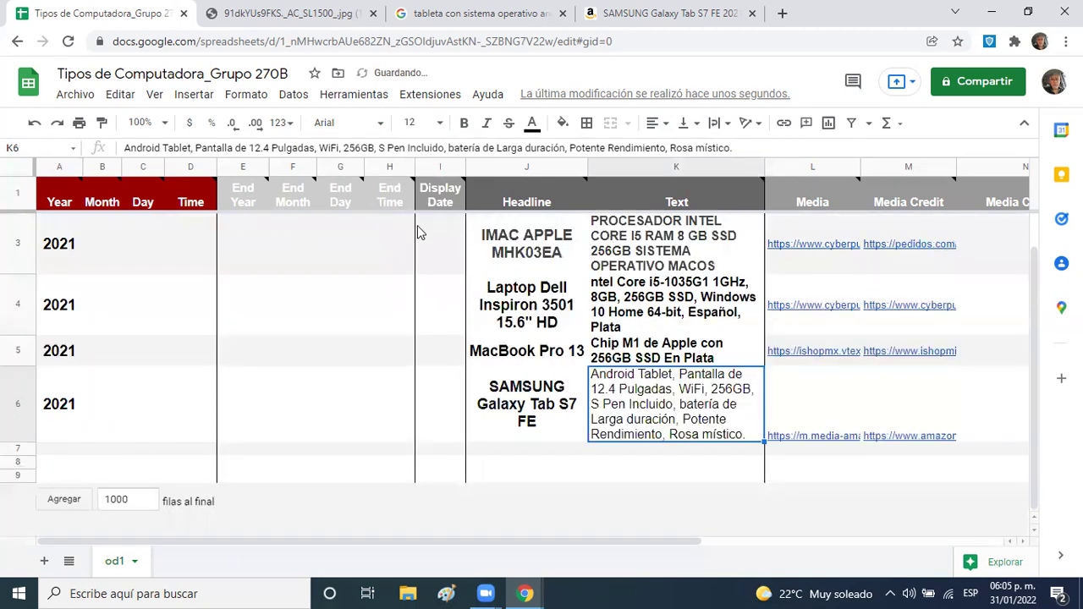
{"action": "left_click", "coordinate": [464, 122]}
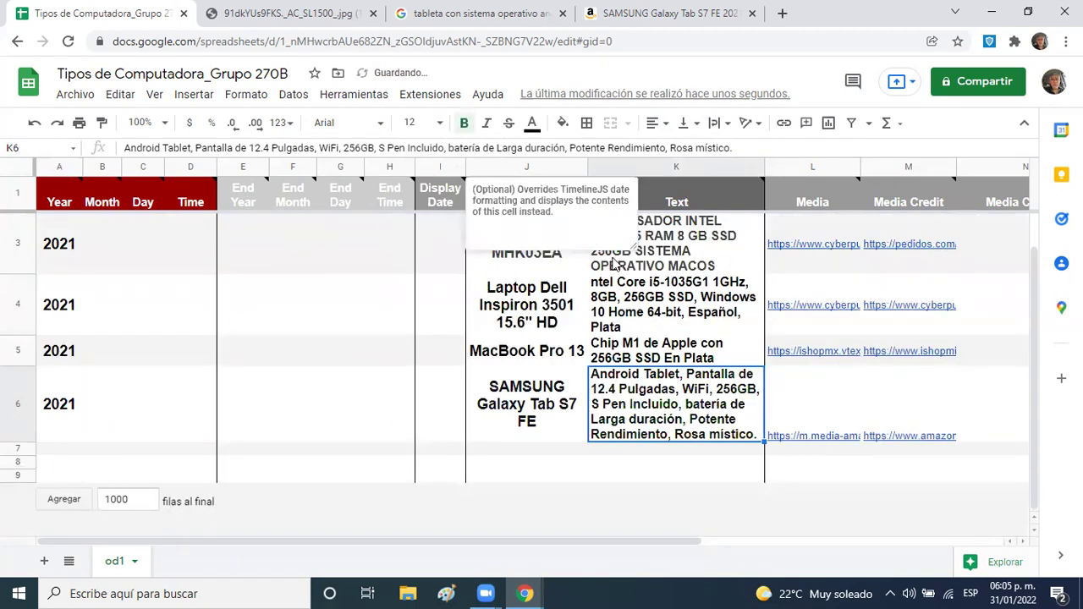
- Align the links in Media cell L6 and Media Credit cell M6 vertically to the middle
{"action": "left_click", "coordinate": [778, 387]}
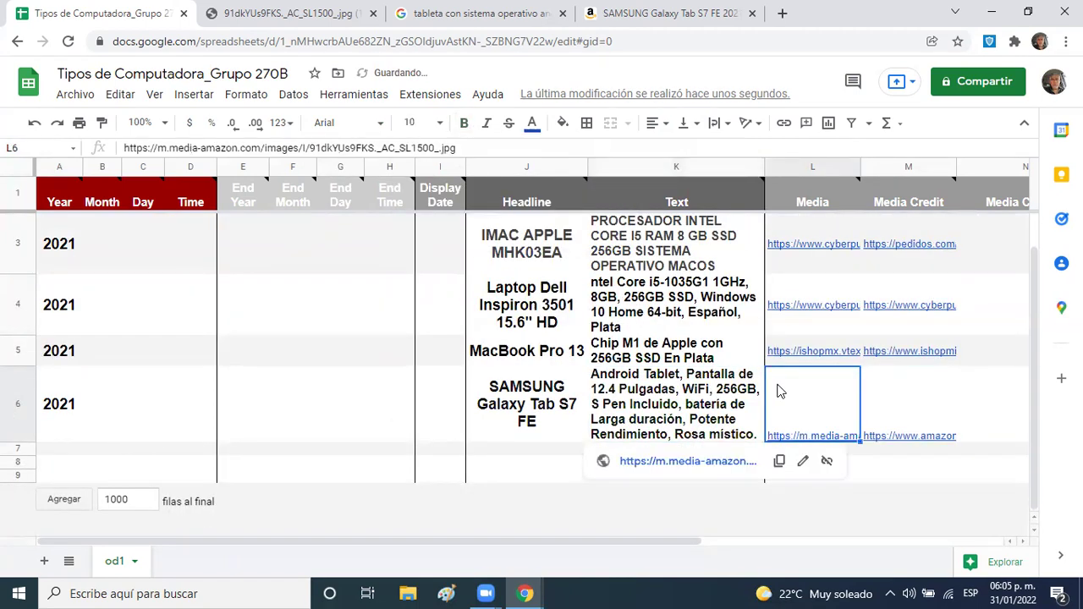
{"action": "left_click", "coordinate": [657, 124]}
{"action": "left_click", "coordinate": [687, 123]}
{"action": "left_click", "coordinate": [706, 152]}
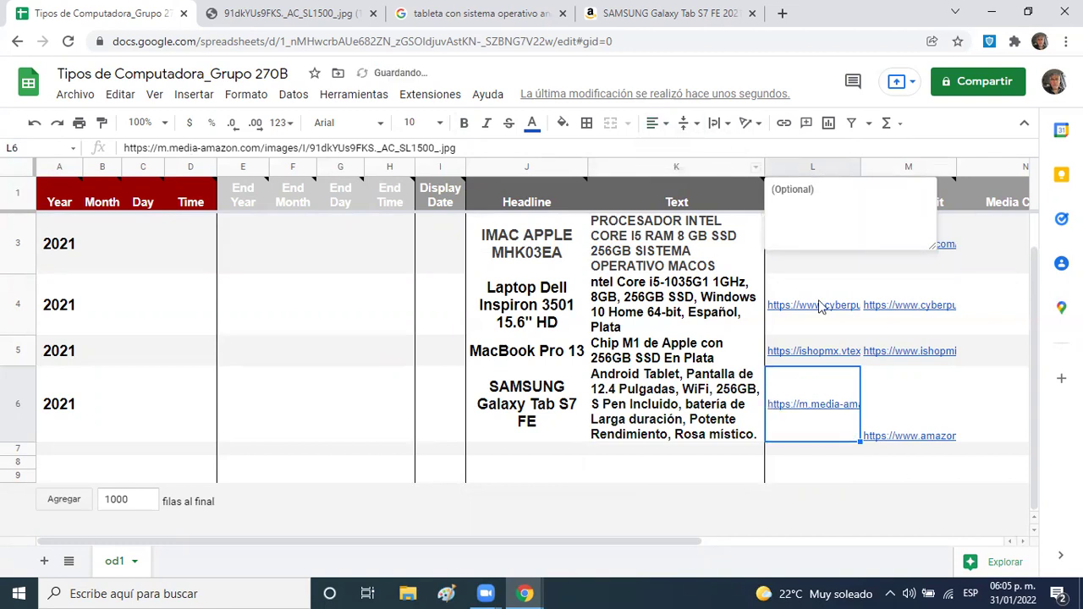
{"action": "left_click", "coordinate": [899, 387]}
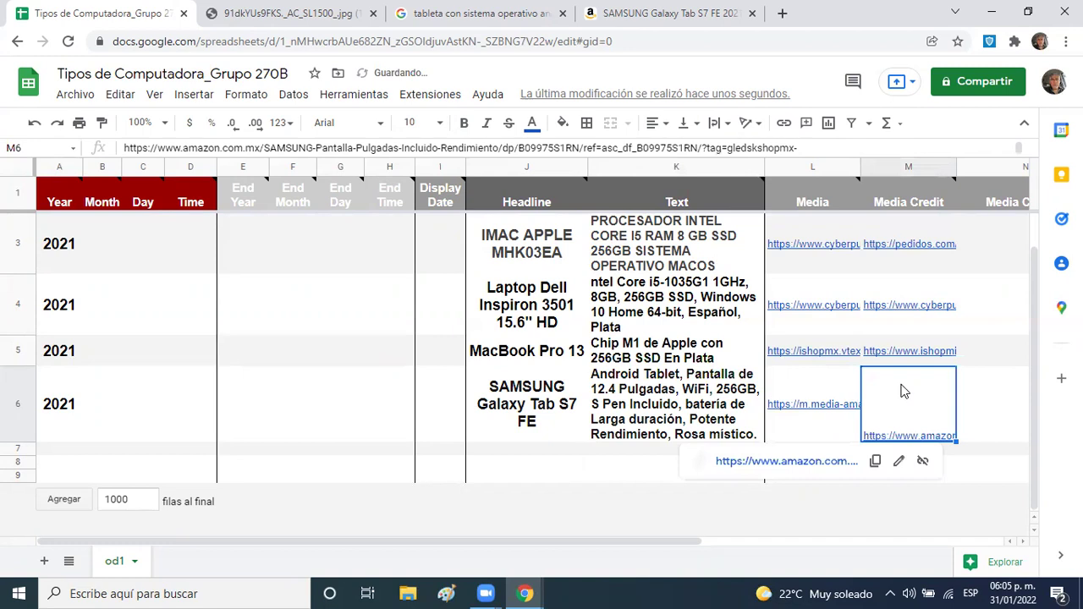
{"action": "left_click", "coordinate": [687, 123]}
{"action": "left_click", "coordinate": [705, 151]}
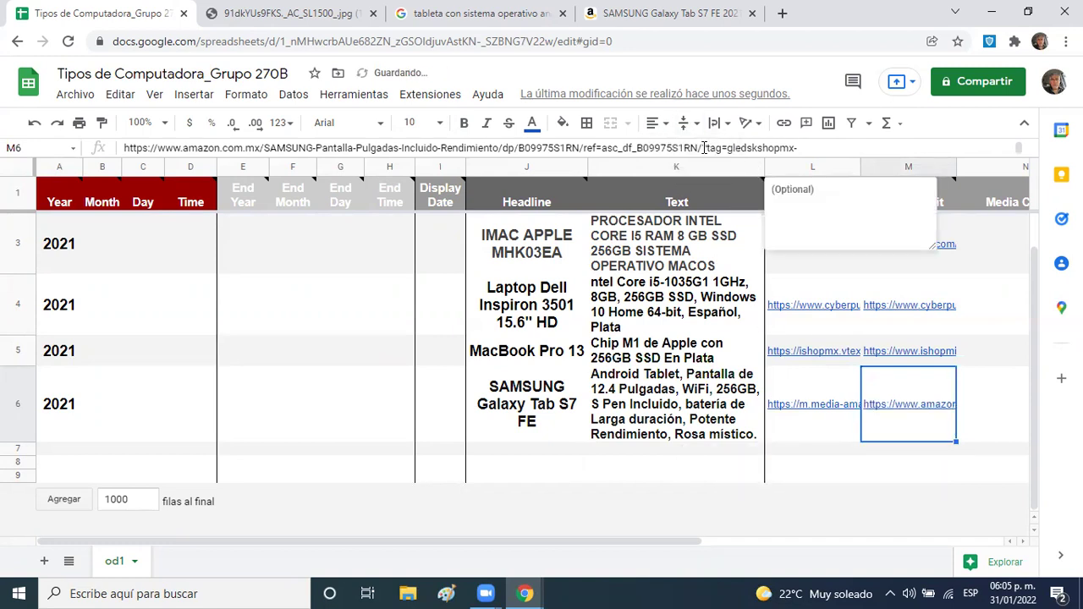
- Select Year cell A7 in the first empty row below the Samsung entry
{"action": "left_click", "coordinate": [599, 454]}
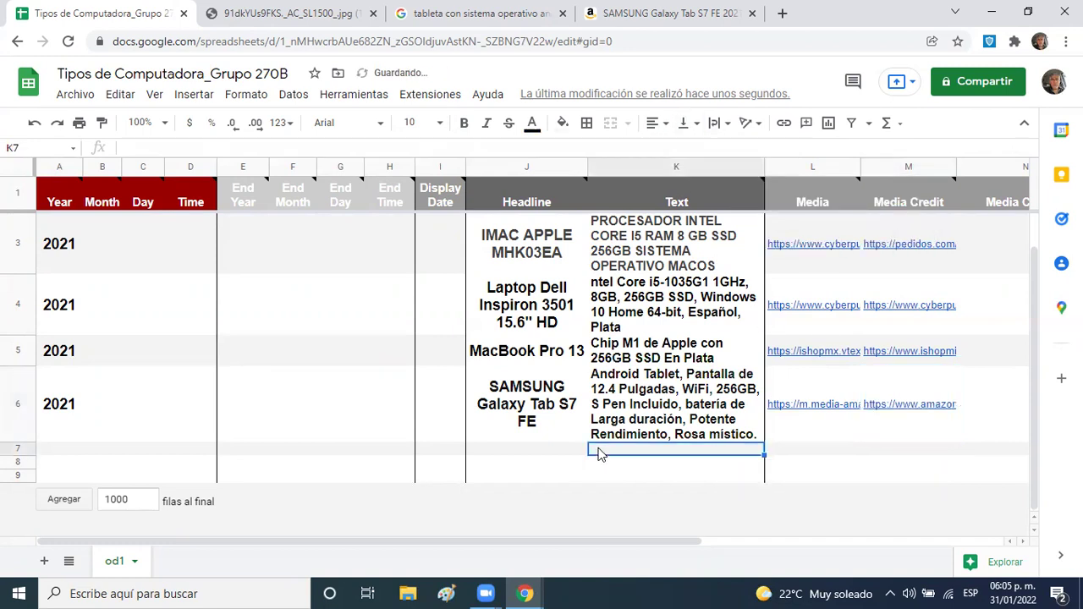
{"action": "key", "text": "Left"}
{"action": "key", "text": "Left"}
{"action": "key", "text": "Left"}
{"action": "key", "text": "Left"}
{"action": "key", "text": "Left"}
{"action": "key", "text": "Left"}
{"action": "key", "text": "Left"}
{"action": "key", "text": "Left"}
{"action": "key", "text": "Left"}
{"action": "key", "text": "Left"}
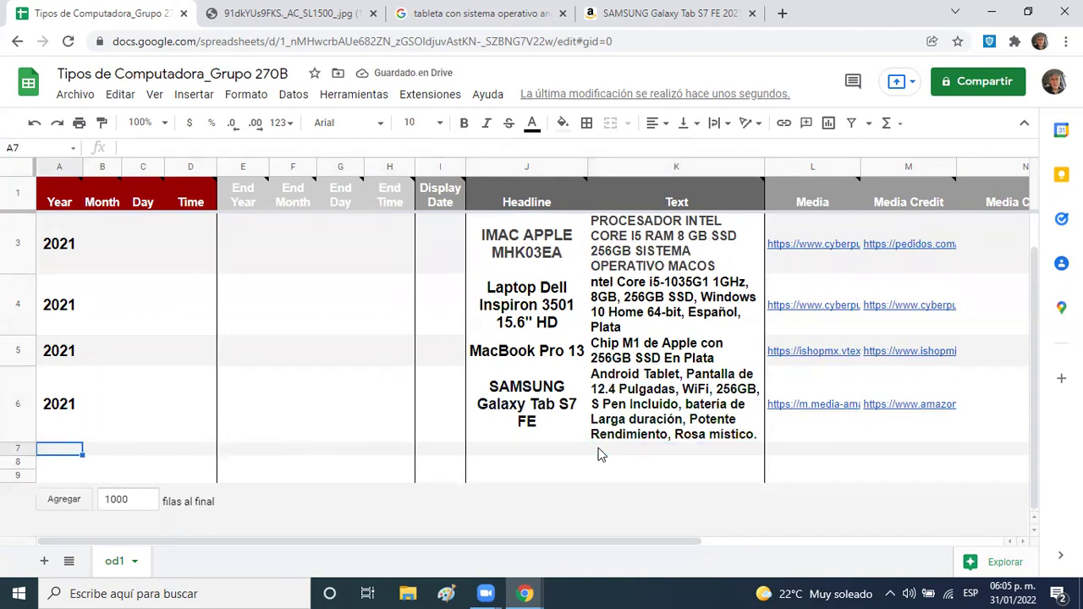
- Close the tablet image, Google results and Amazon pages, and search Google for "ipads apple" in a new tab
{"action": "left_click", "coordinate": [373, 13]}
{"action": "left_click", "coordinate": [373, 13]}
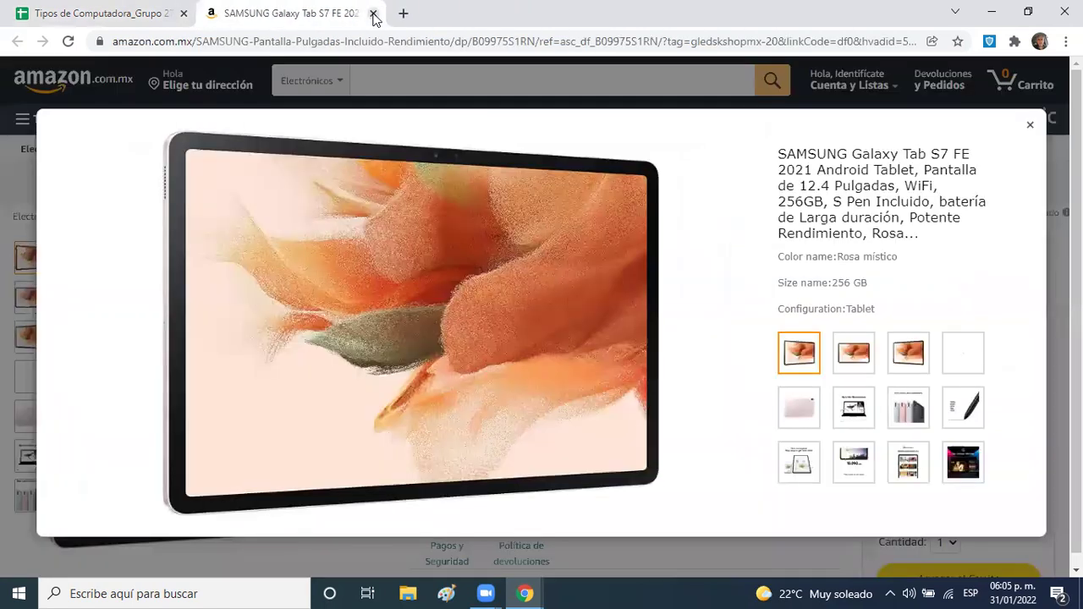
{"action": "left_click", "coordinate": [403, 14]}
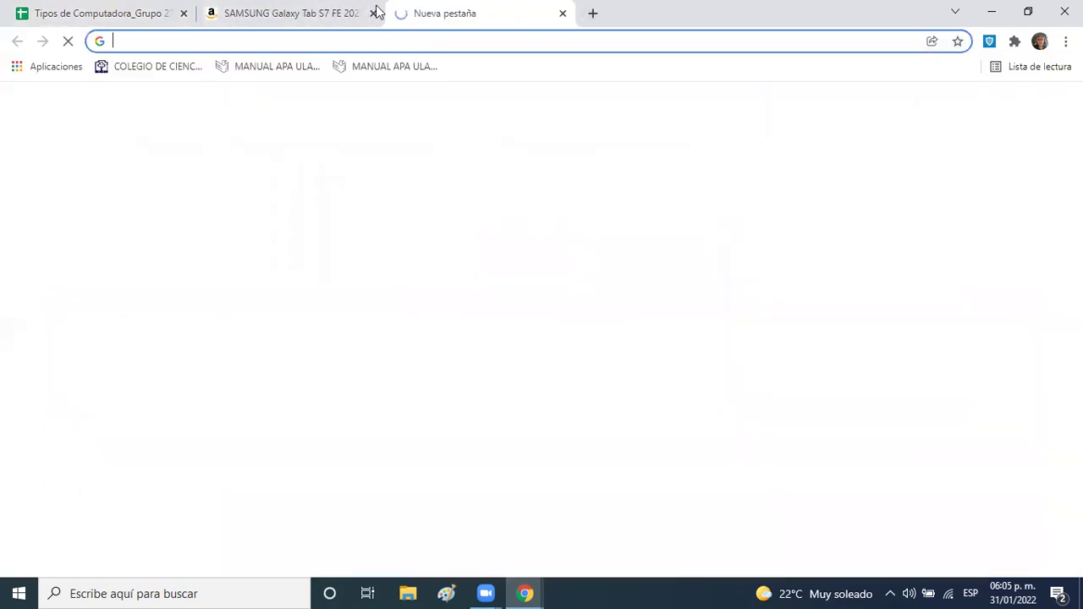
{"action": "left_click", "coordinate": [373, 14]}
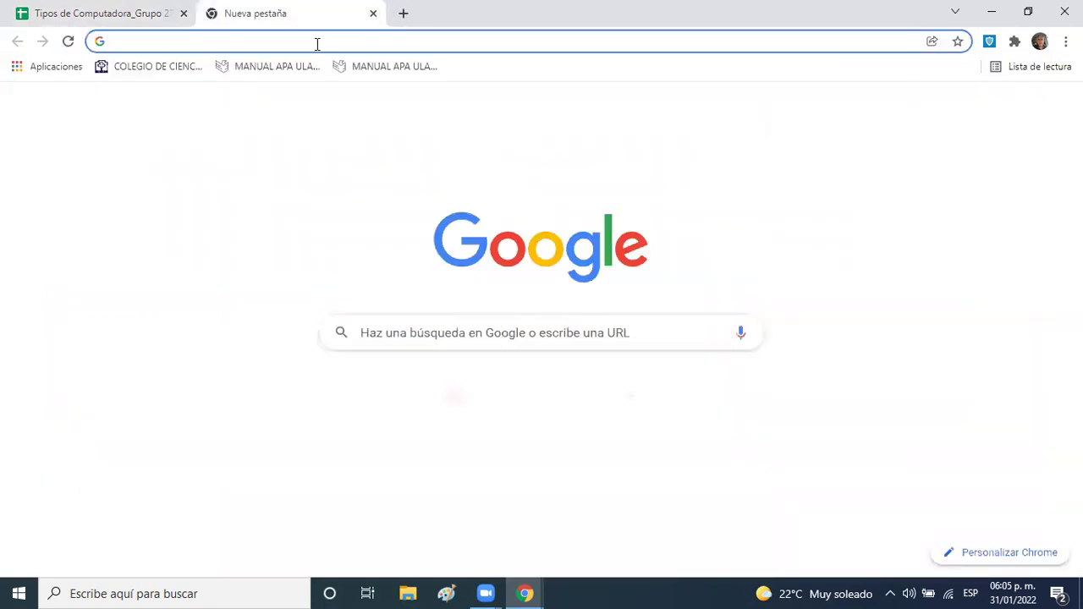
{"action": "left_click", "coordinate": [316, 42]}
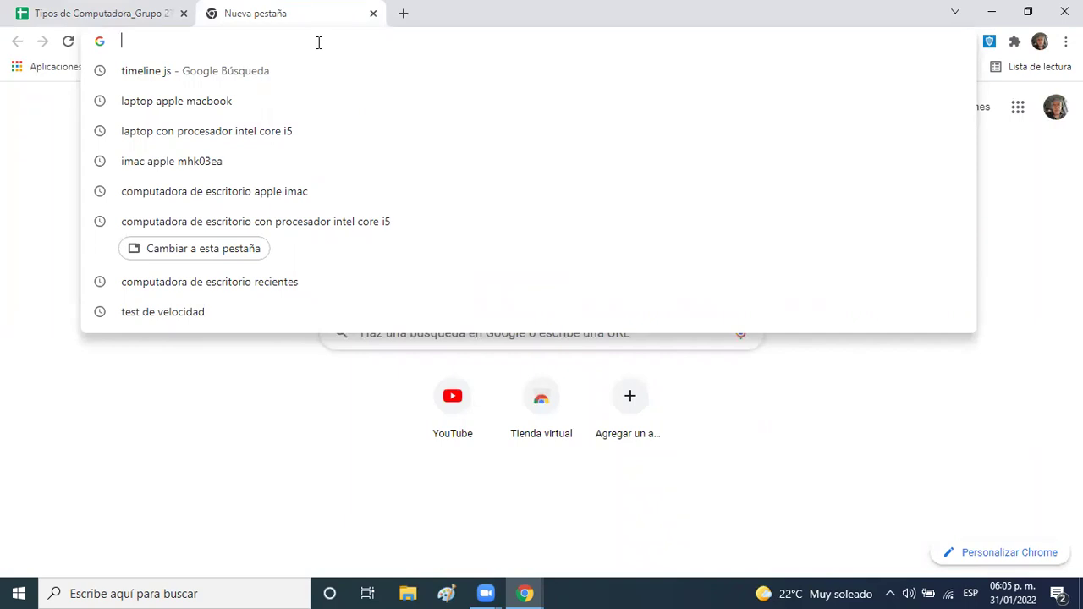
{"action": "type", "text": "ipads"}
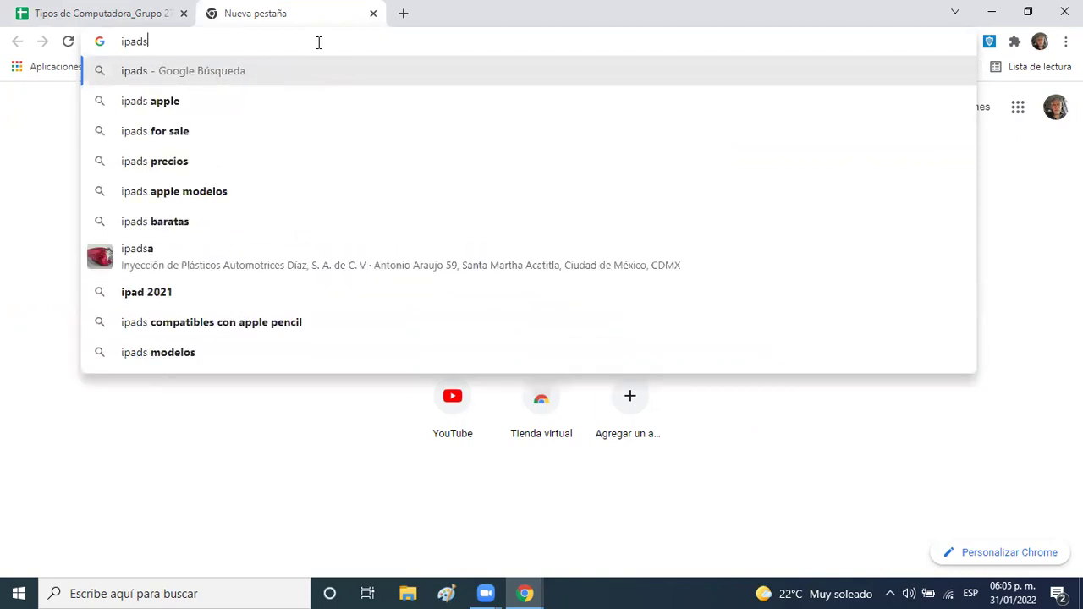
{"action": "left_click", "coordinate": [203, 114]}
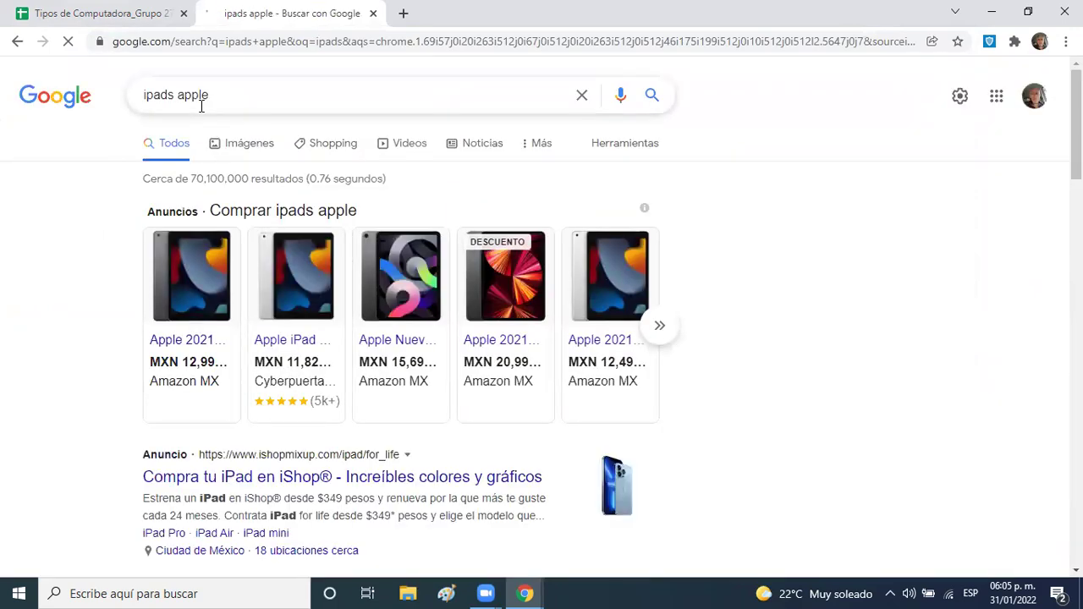
- Open the Amazon listing for the Apple 2021 iPad de 10.2 Pulgadas (Wi-Fi, 256 GB) and examine its specifications and article details
{"action": "mouse_move", "coordinate": [174, 309]}
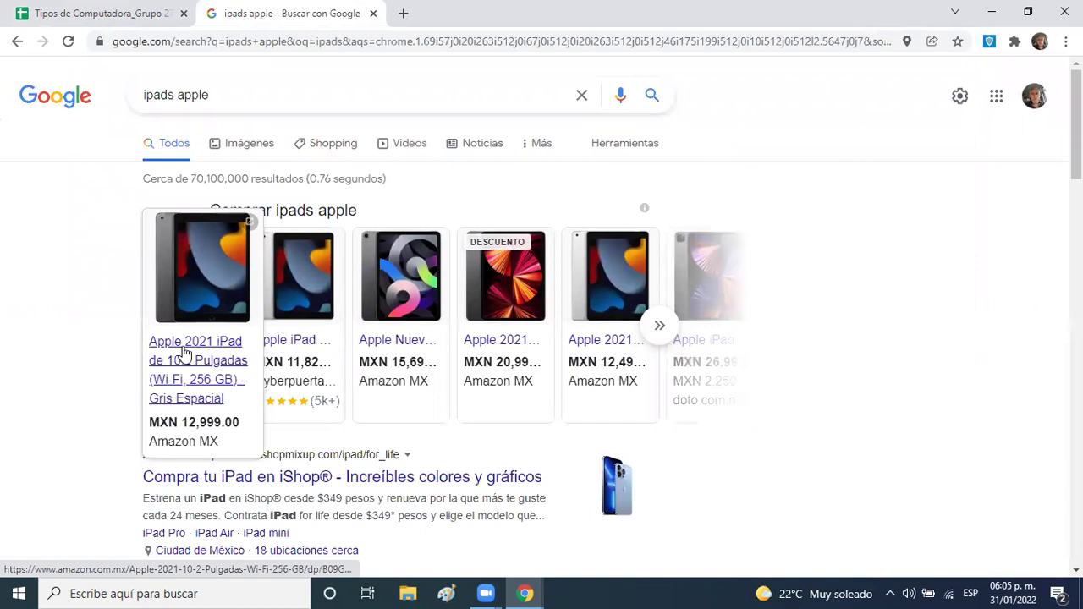
{"action": "left_click", "coordinate": [184, 352]}
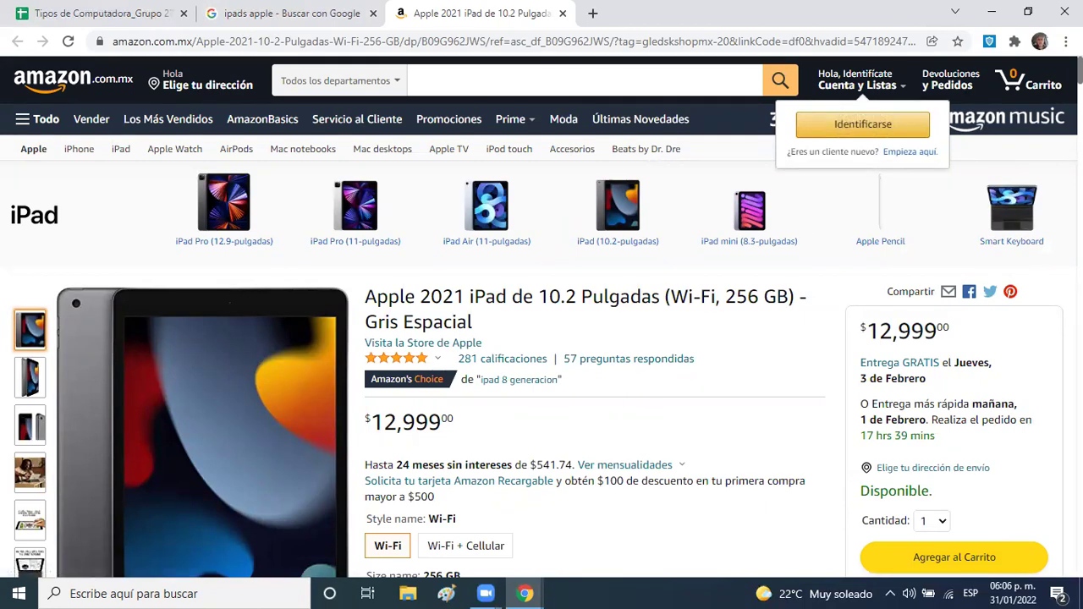
{"action": "scroll", "coordinate": [542, 317], "scroll_direction": "down", "scroll_amount": 3}
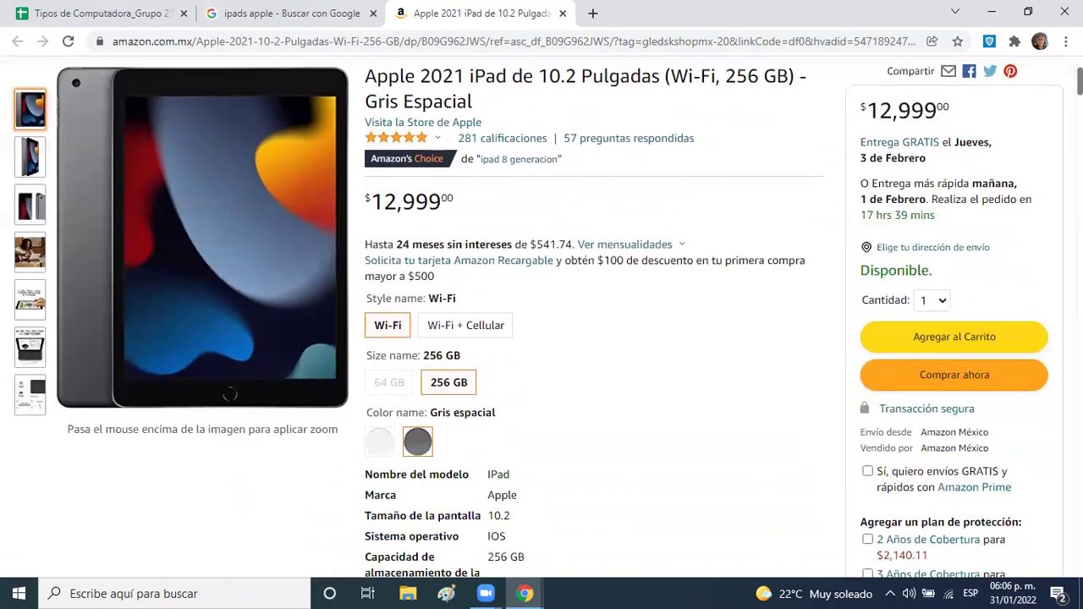
{"action": "scroll", "coordinate": [541, 317], "scroll_direction": "down", "scroll_amount": 3}
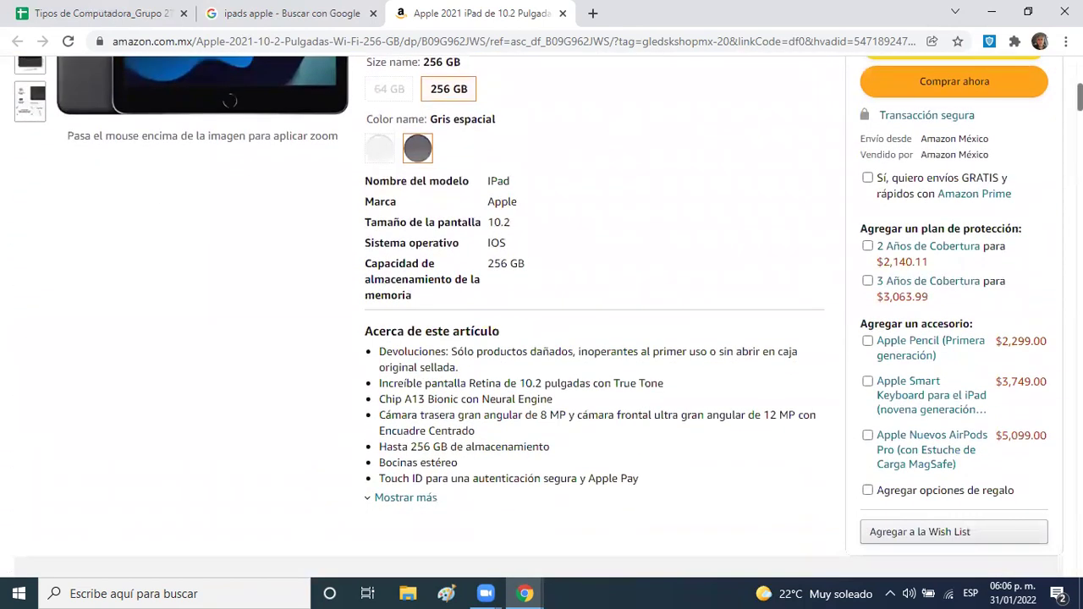
{"action": "scroll", "coordinate": [541, 318], "scroll_direction": "down", "scroll_amount": 1}
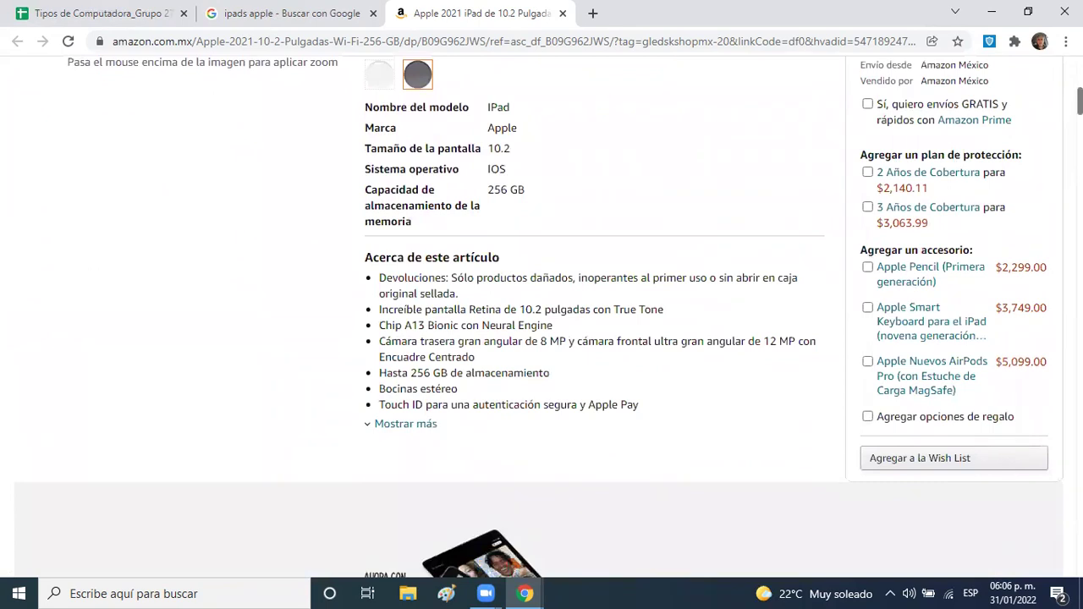
- Copy "Apple 2021 iPad de 10.2 Pulgadas" from the Amazon listing's title into Headline cell J7 and enter 2021 in Year cell A7
{"action": "scroll", "coordinate": [617, 227], "scroll_direction": "up", "scroll_amount": 7}
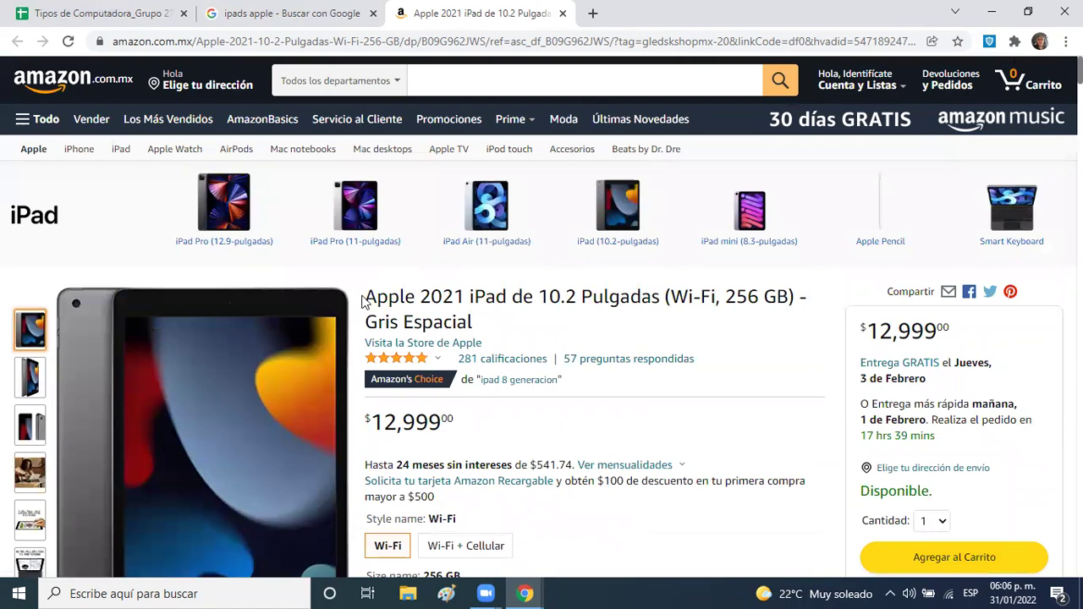
{"action": "left_click_drag", "start_coordinate": [364, 298], "coordinate": [790, 293]}
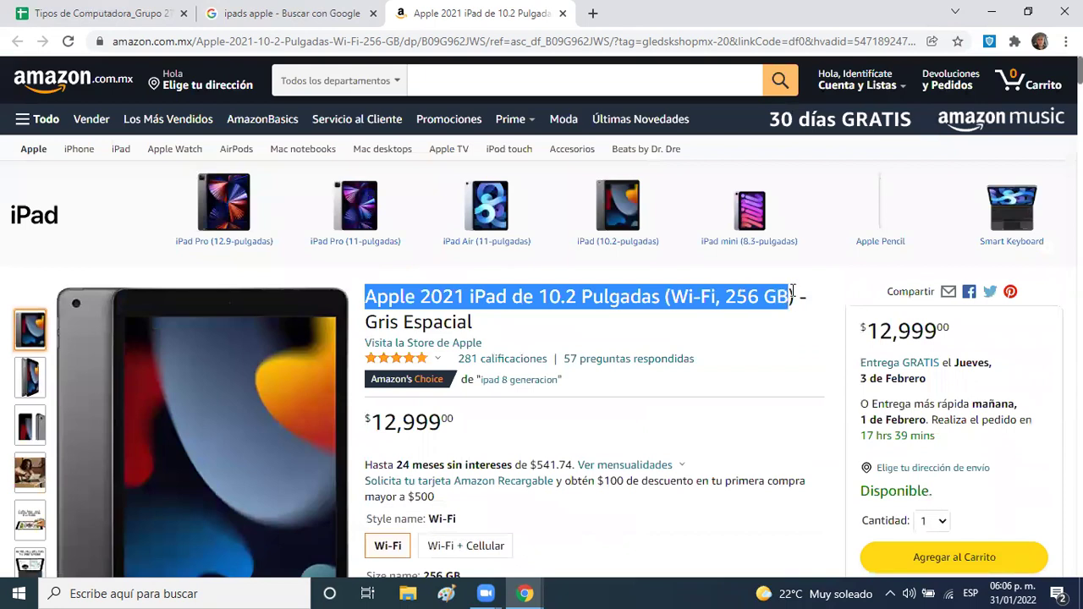
{"action": "left_click_drag", "start_coordinate": [792, 291], "coordinate": [664, 288]}
{"action": "key", "text": "ctrl+c"}
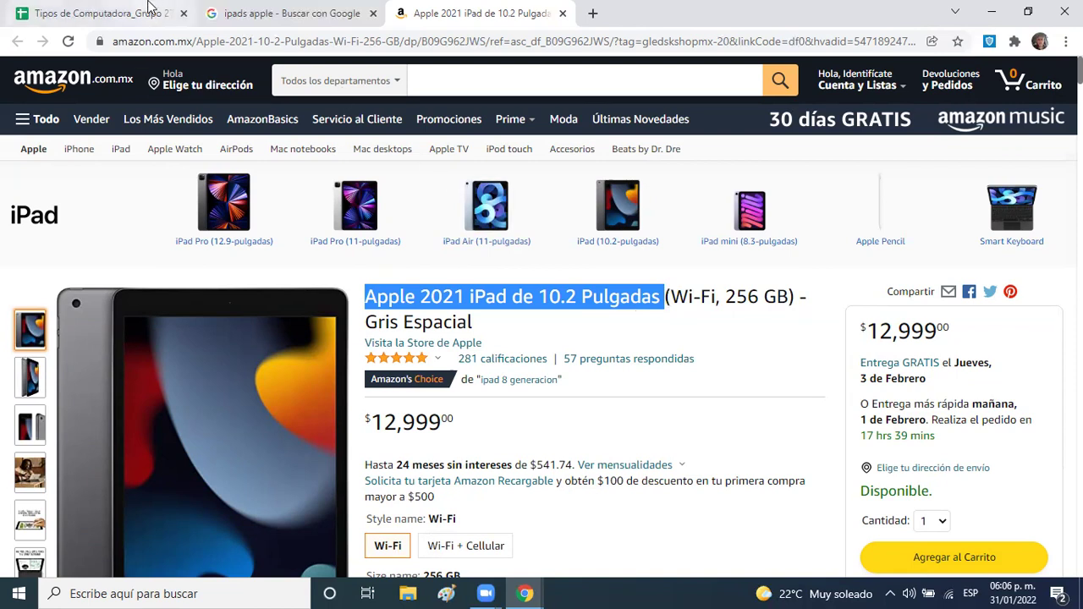
{"action": "left_click", "coordinate": [150, 14]}
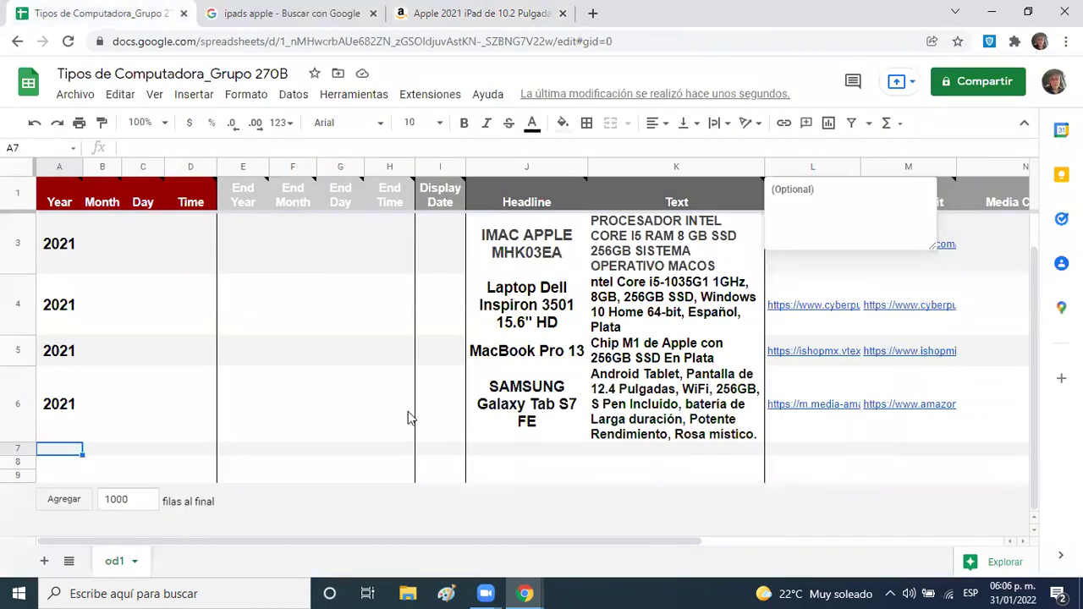
{"action": "left_click", "coordinate": [483, 447]}
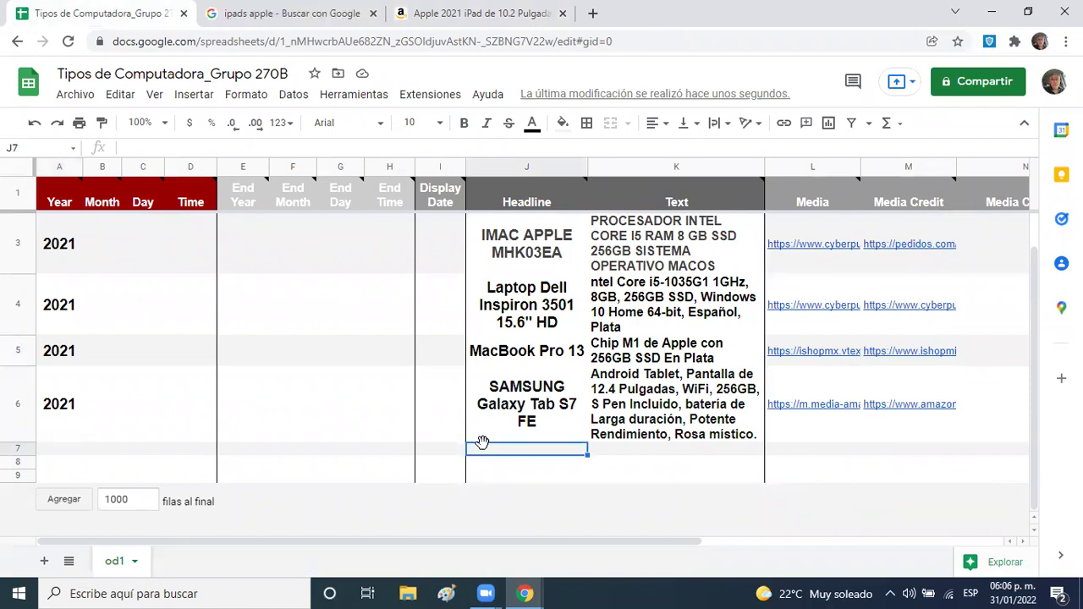
{"action": "key", "text": "ctrl+v"}
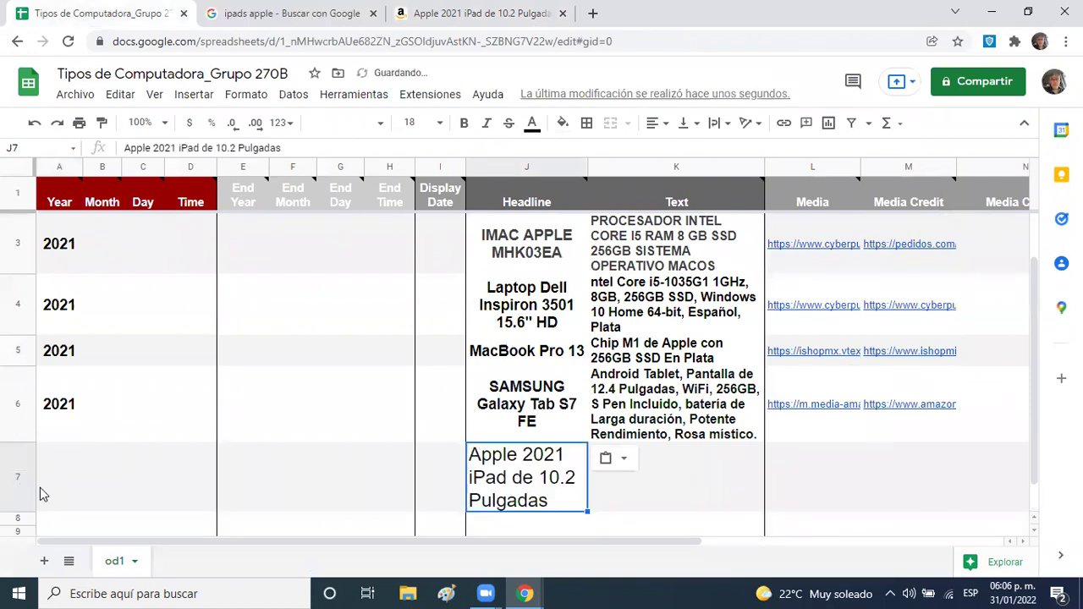
{"action": "left_click", "coordinate": [52, 483]}
{"action": "type", "text": "2021"}
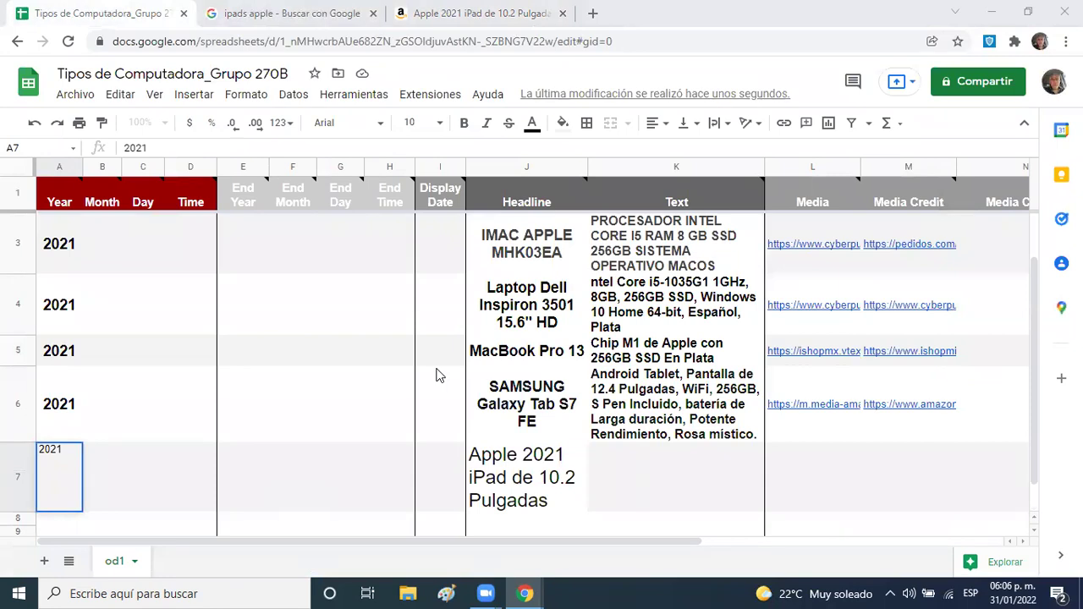
- Expand the Amazon listing's article details and copy the features from "Chip A13 Bionic con Neural Engine" through "Wi-Fi 802.11ac y 4G LTE Advanced"
{"action": "left_click", "coordinate": [662, 460]}
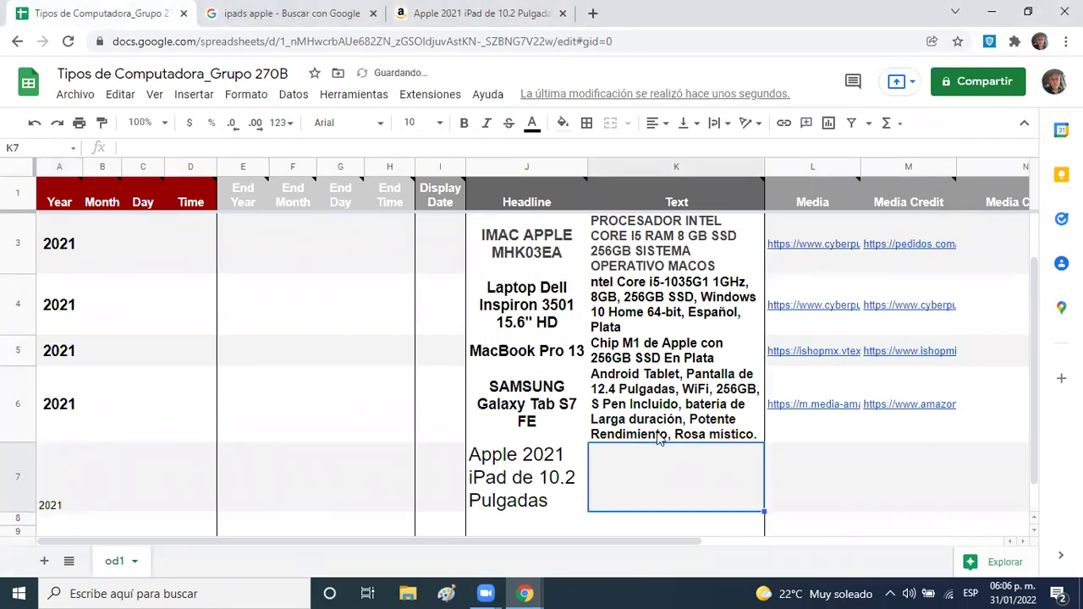
{"action": "left_click", "coordinate": [495, 18]}
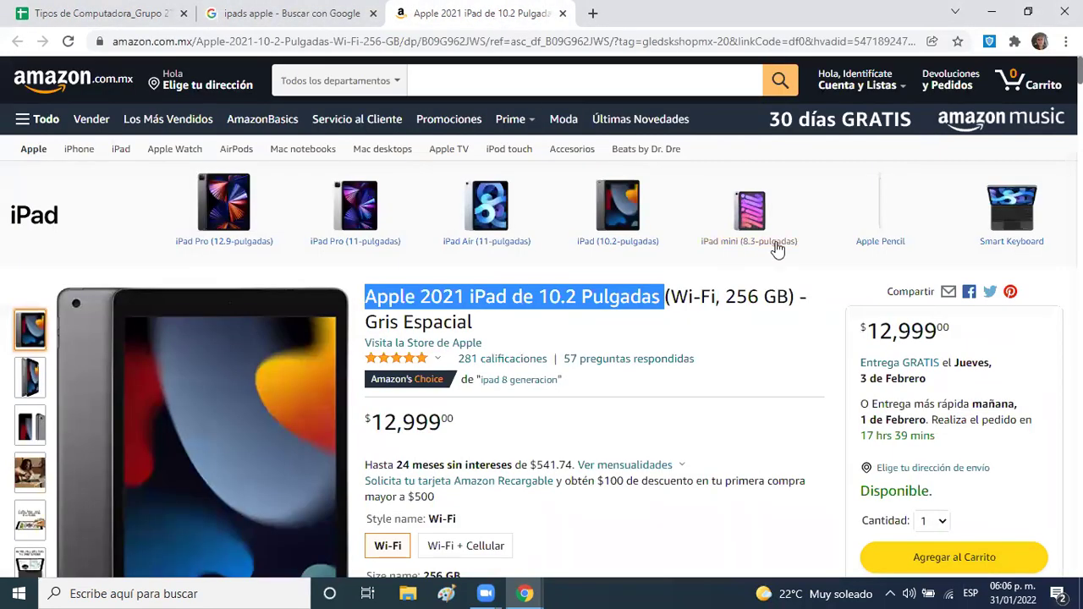
{"action": "scroll", "coordinate": [542, 321], "scroll_direction": "down", "scroll_amount": 8}
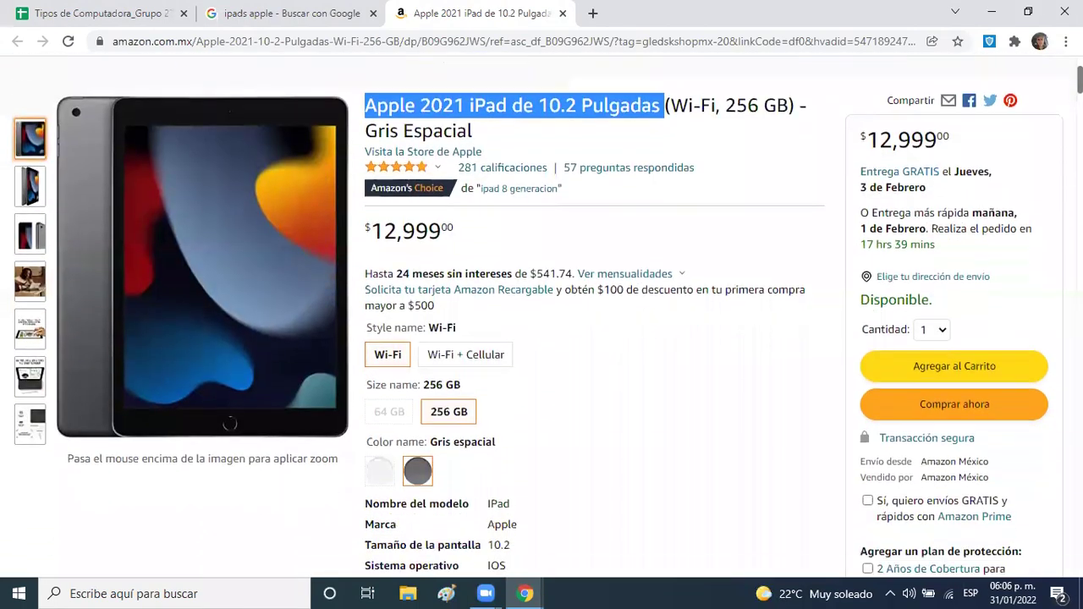
{"action": "scroll", "coordinate": [542, 321], "scroll_direction": "down", "scroll_amount": 1}
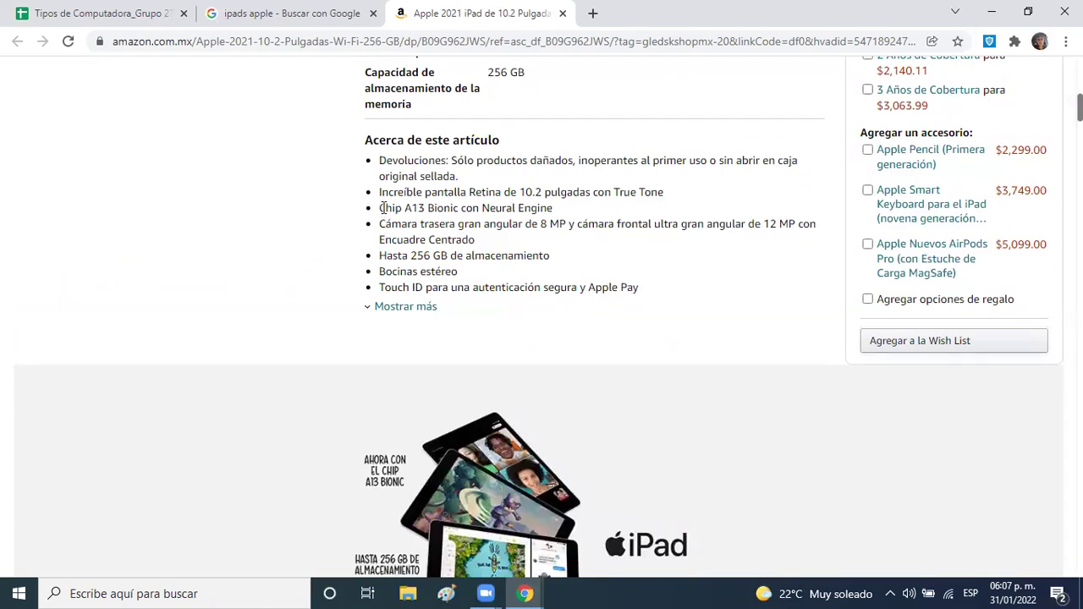
{"action": "left_click_drag", "start_coordinate": [381, 208], "coordinate": [638, 290]}
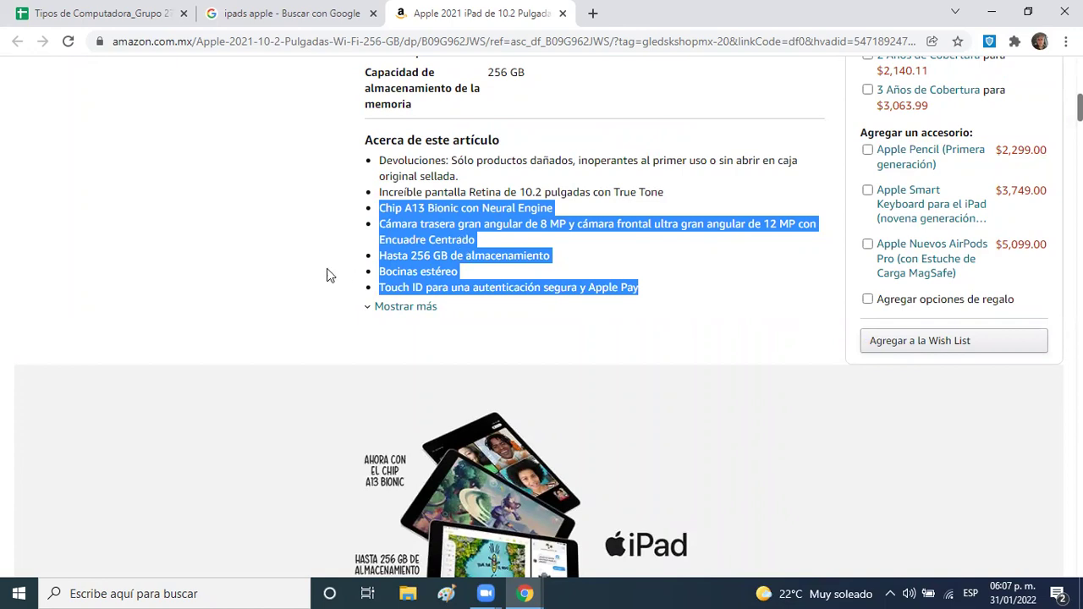
{"action": "left_click", "coordinate": [368, 306]}
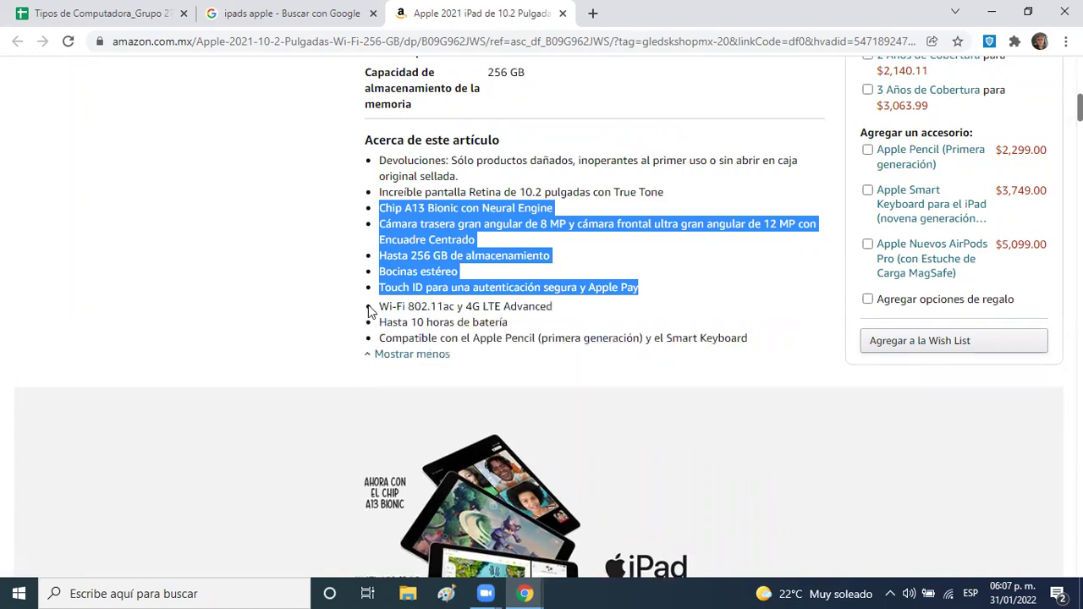
{"action": "left_click", "coordinate": [391, 263]}
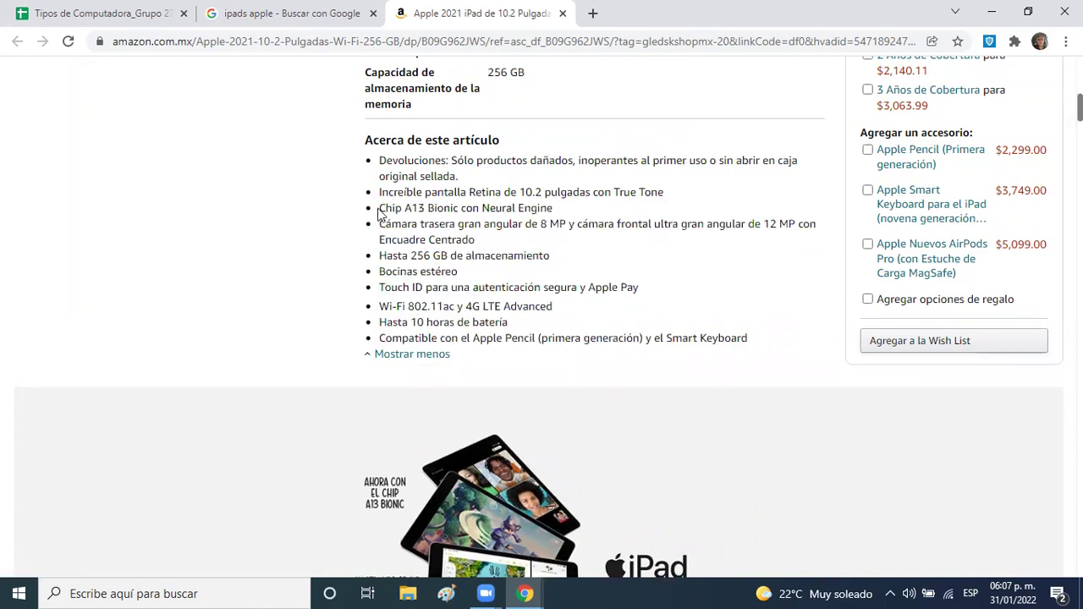
{"action": "left_click_drag", "start_coordinate": [380, 208], "coordinate": [552, 310]}
{"action": "key", "text": "ctrl+c"}
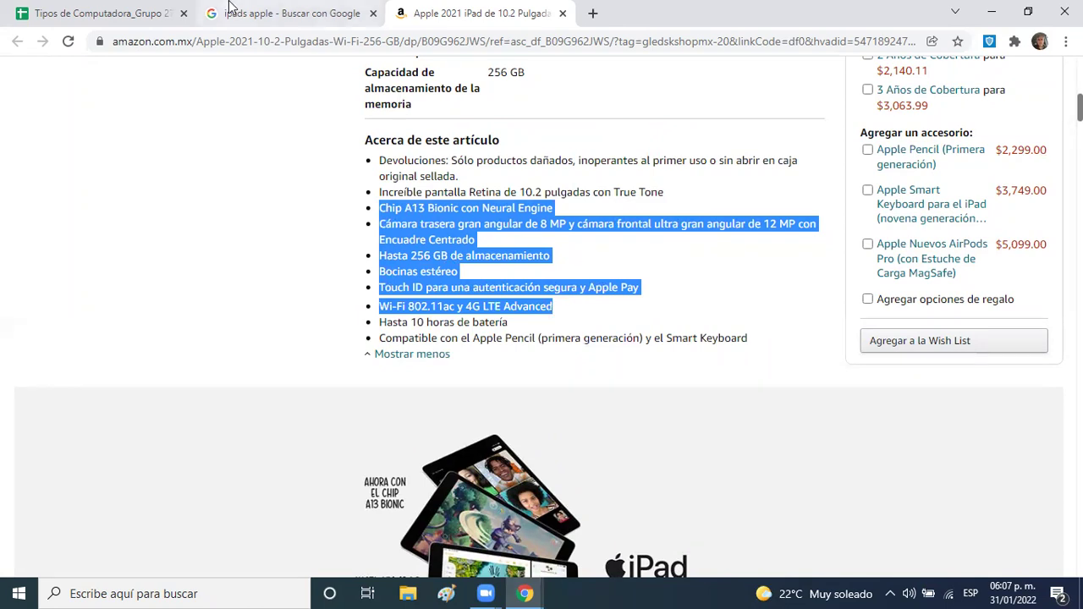
- Paste the copied iPad features inside Text cell K7 of the spreadsheet as one multi-line entry
{"action": "left_click", "coordinate": [160, 17]}
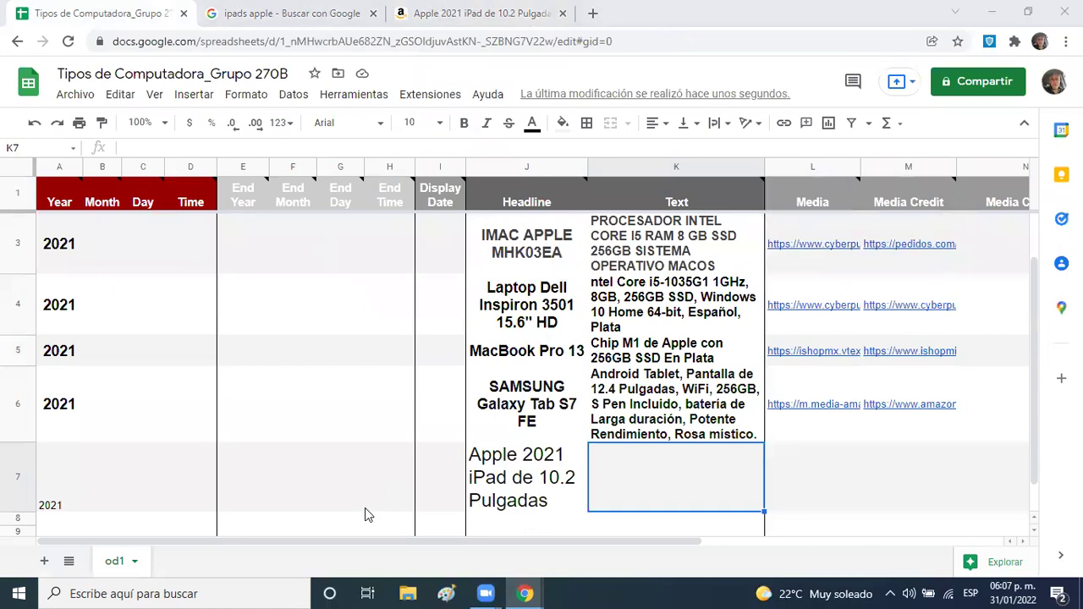
{"action": "key", "text": "Return"}
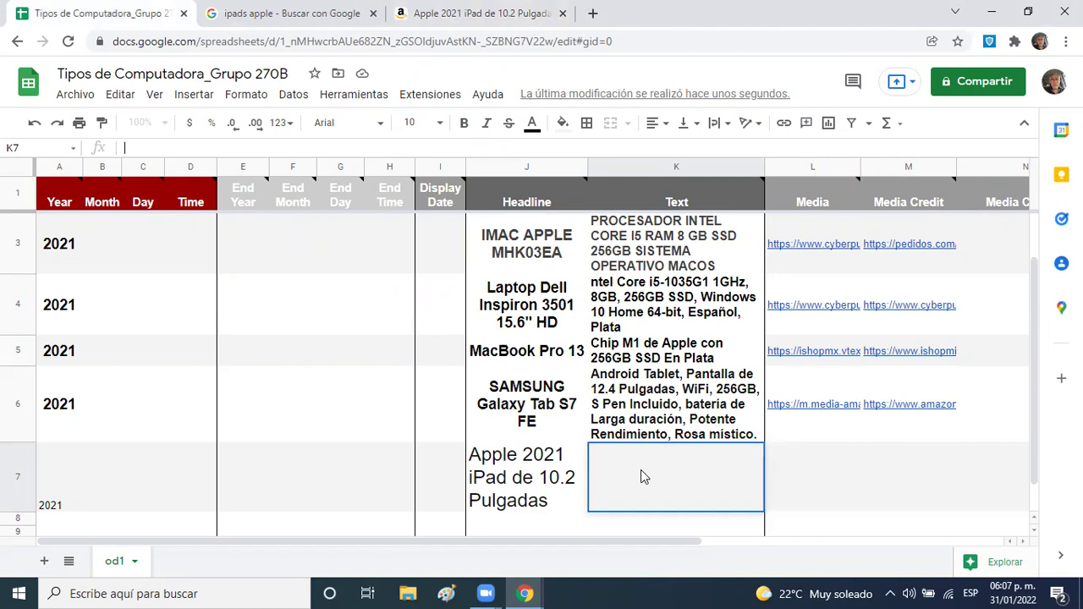
{"action": "key", "text": "ctrl+v"}
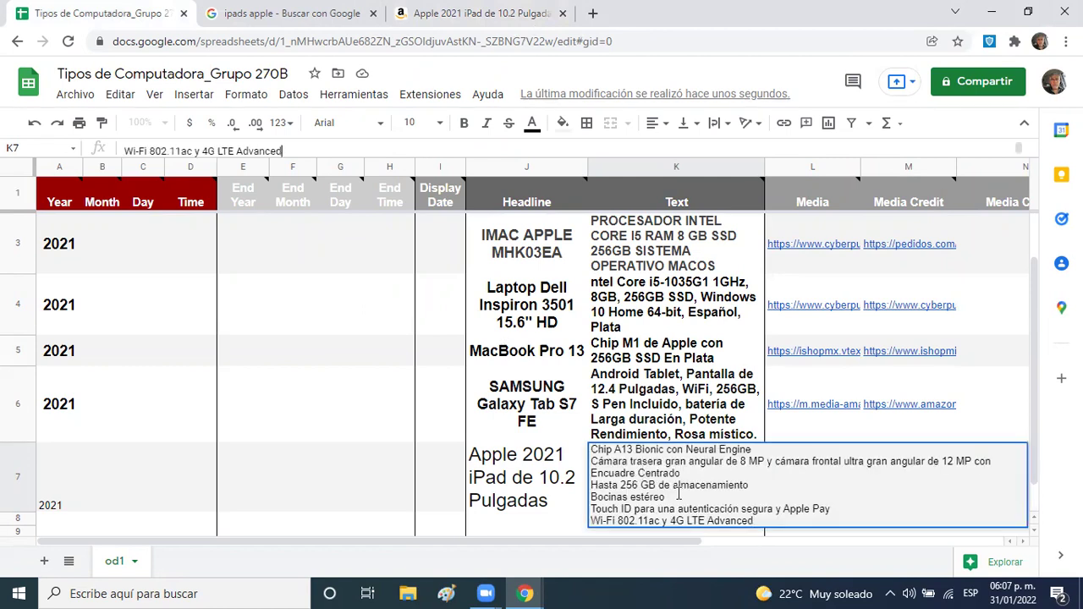
{"action": "left_click", "coordinate": [800, 400]}
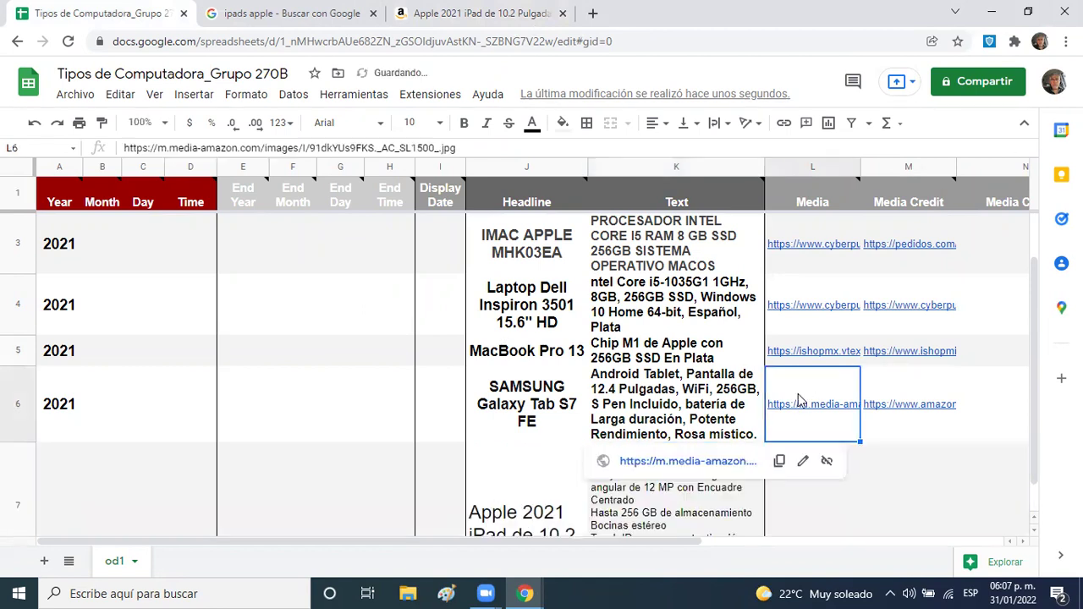
- Copy the web address of the Amazon iPad listing into Media Credit cell M7
{"action": "left_click", "coordinate": [785, 502]}
{"action": "key", "text": "Down"}
{"action": "key", "text": "Left"}
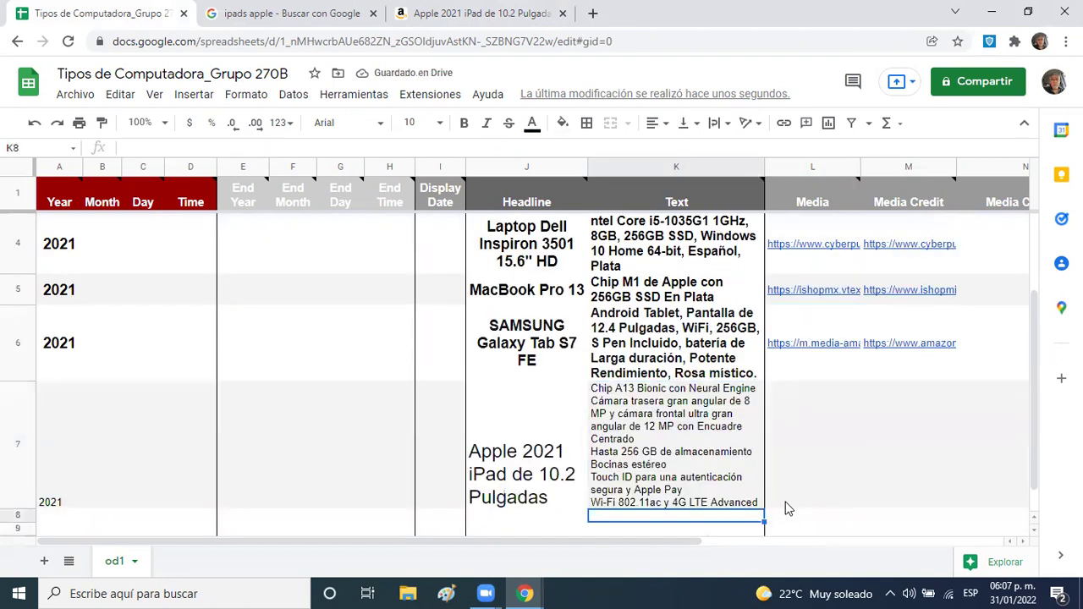
{"action": "key", "text": "Up"}
{"action": "key", "text": "Right"}
{"action": "key", "text": "Right"}
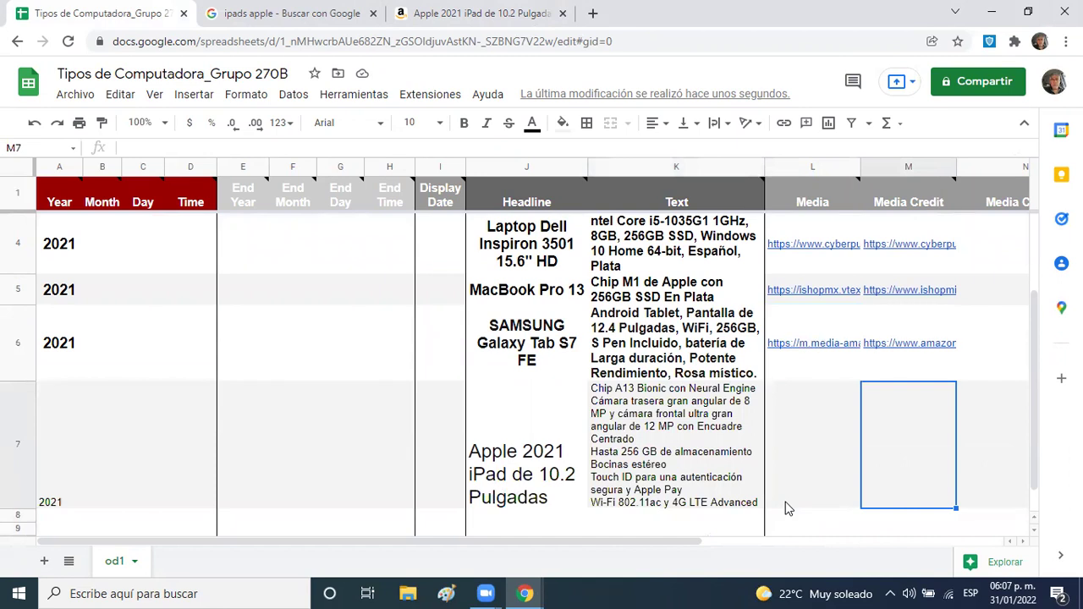
{"action": "left_click", "coordinate": [529, 15]}
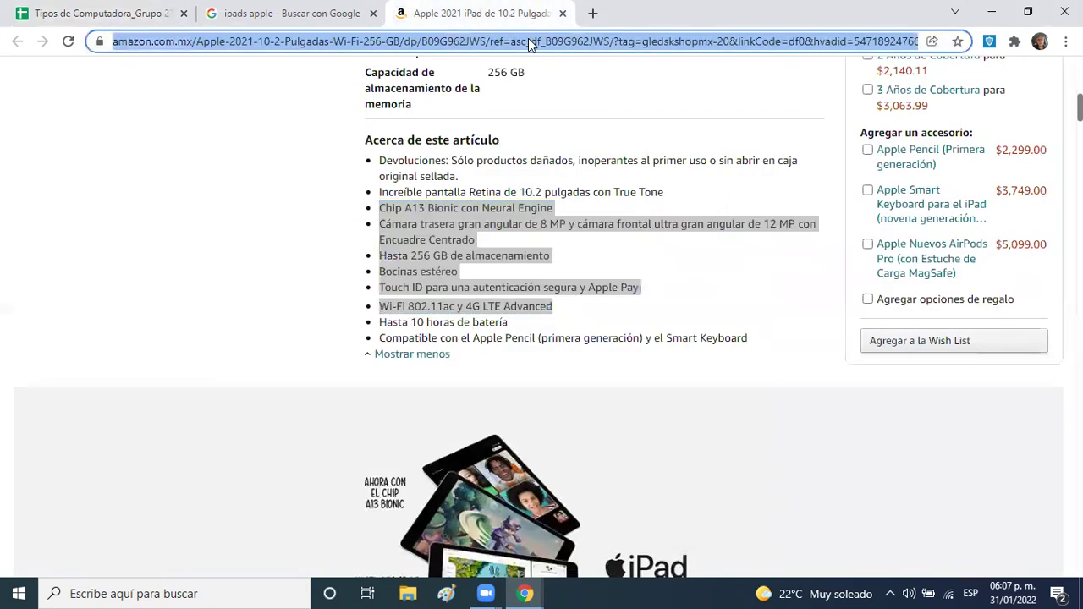
{"action": "left_click", "coordinate": [153, 17]}
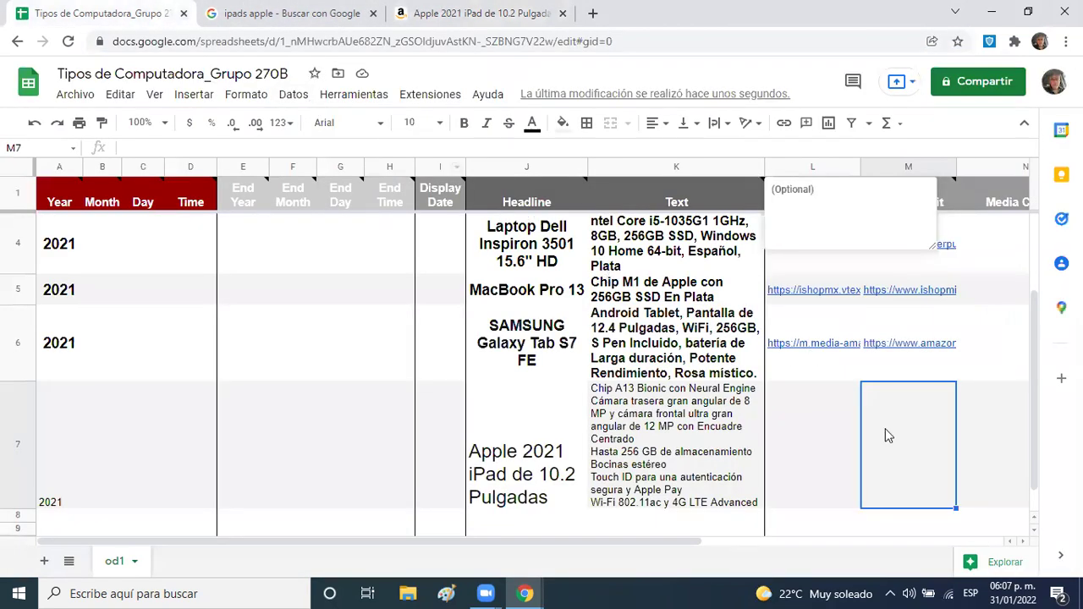
{"action": "key", "text": "ctrl+v"}
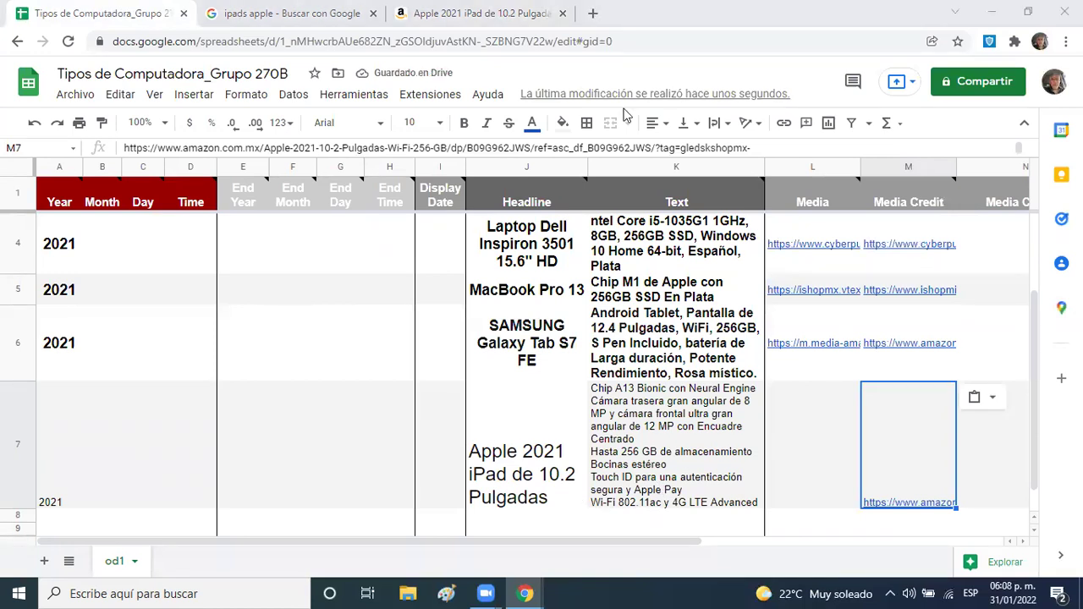
- Open the enlarged main iPad image in the Amazon listing and copy its image address
{"action": "left_click", "coordinate": [818, 449]}
{"action": "left_click", "coordinate": [516, 12]}
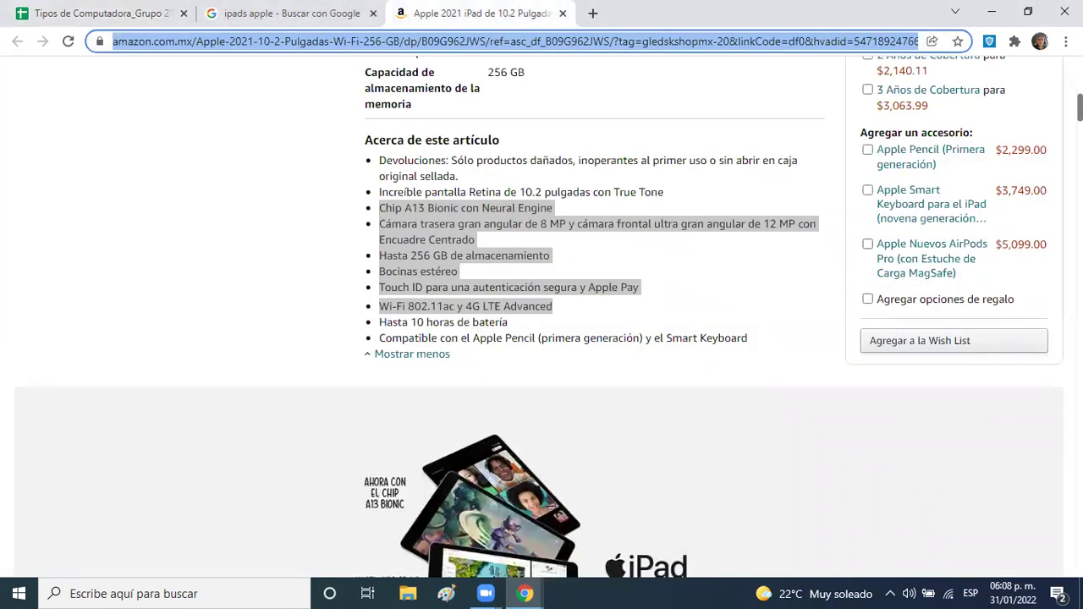
{"action": "scroll", "coordinate": [840, 170], "scroll_direction": "up", "scroll_amount": 9}
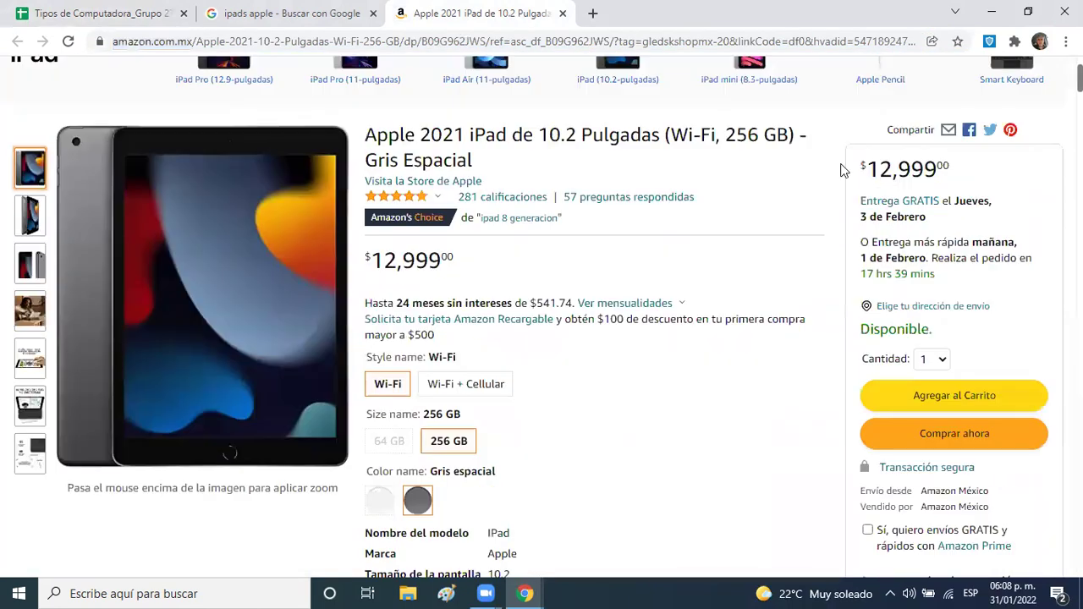
{"action": "mouse_move", "coordinate": [261, 343]}
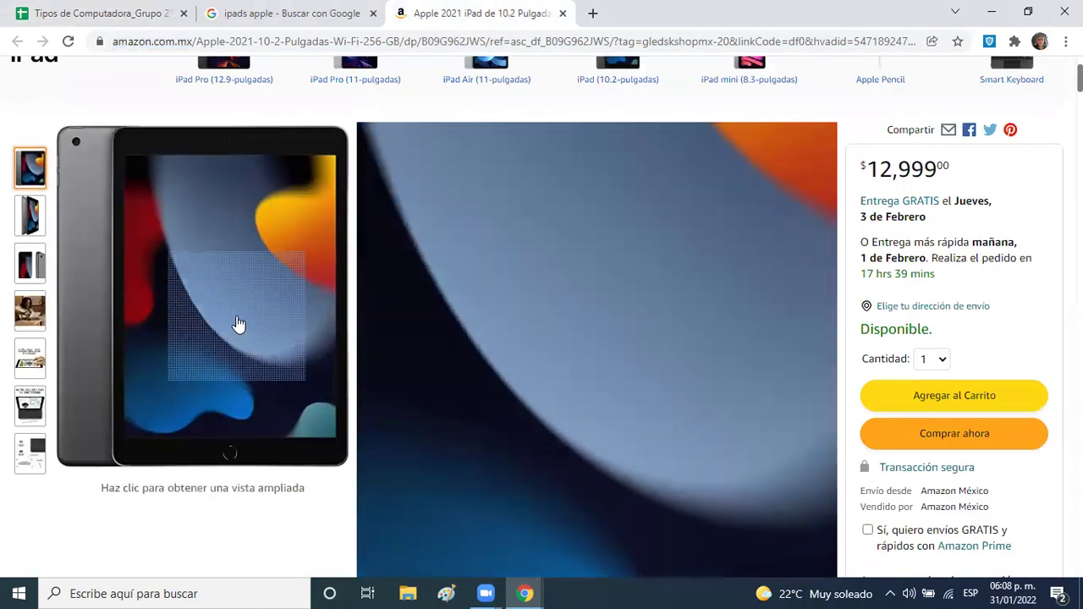
{"action": "left_click", "coordinate": [237, 324]}
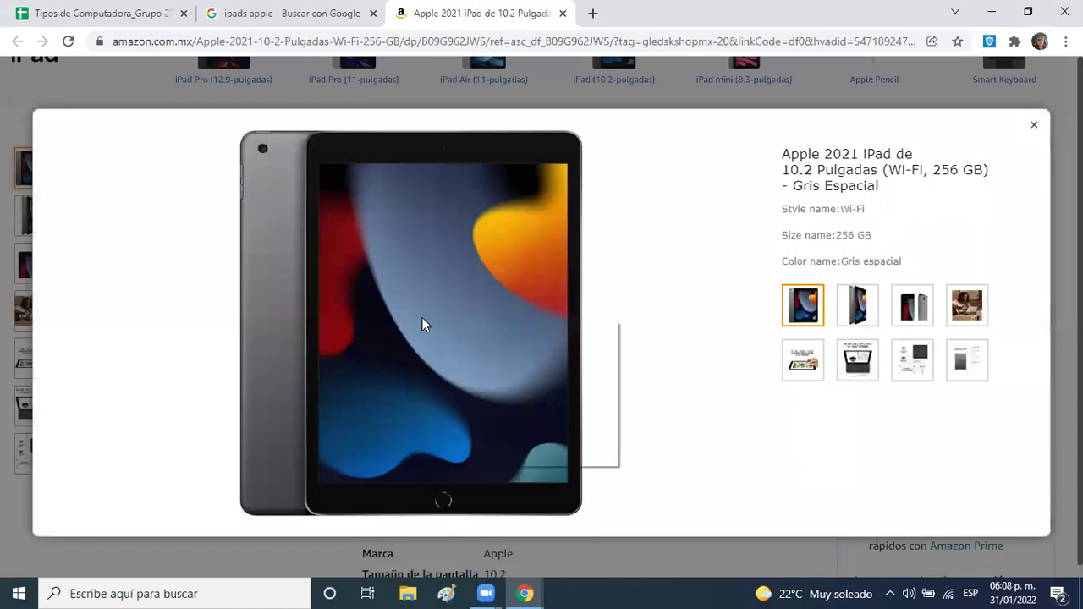
{"action": "right_click", "coordinate": [422, 318]}
{"action": "left_click", "coordinate": [475, 386]}
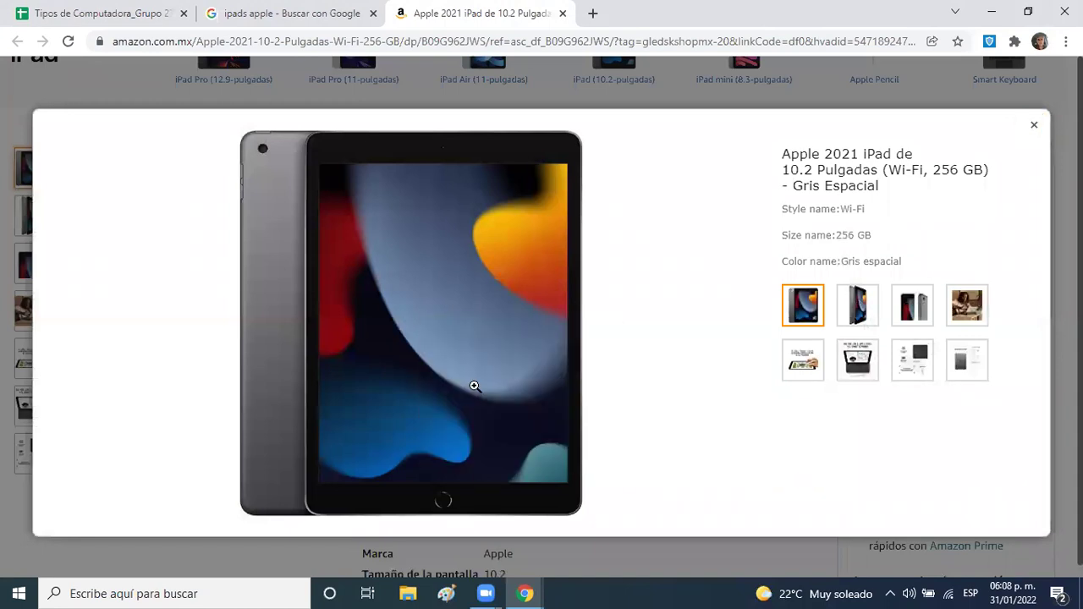
{"action": "left_click", "coordinate": [138, 13]}
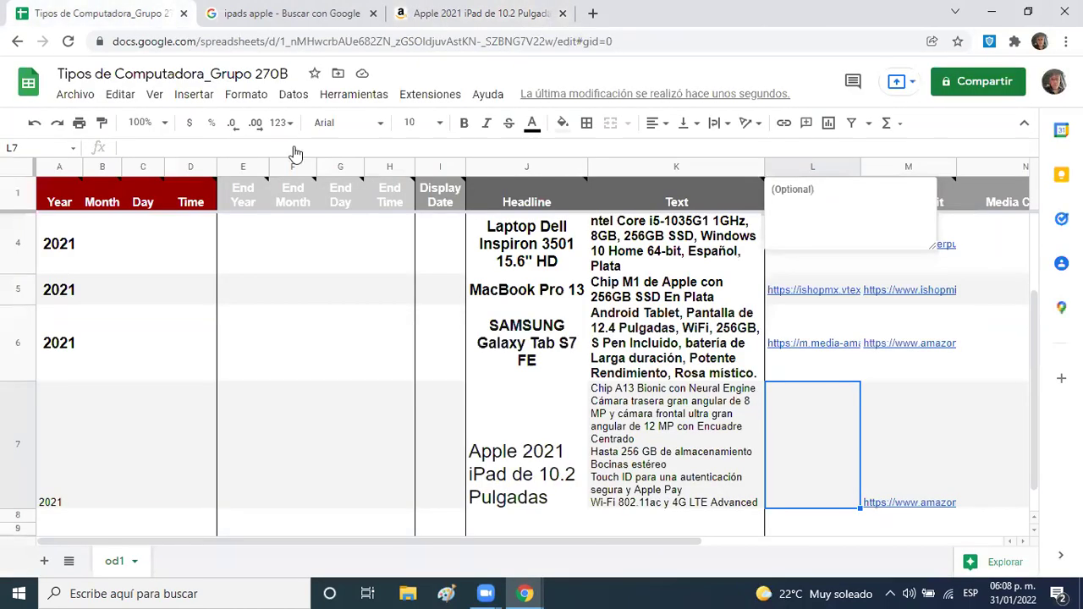
{"action": "left_click", "coordinate": [792, 461]}
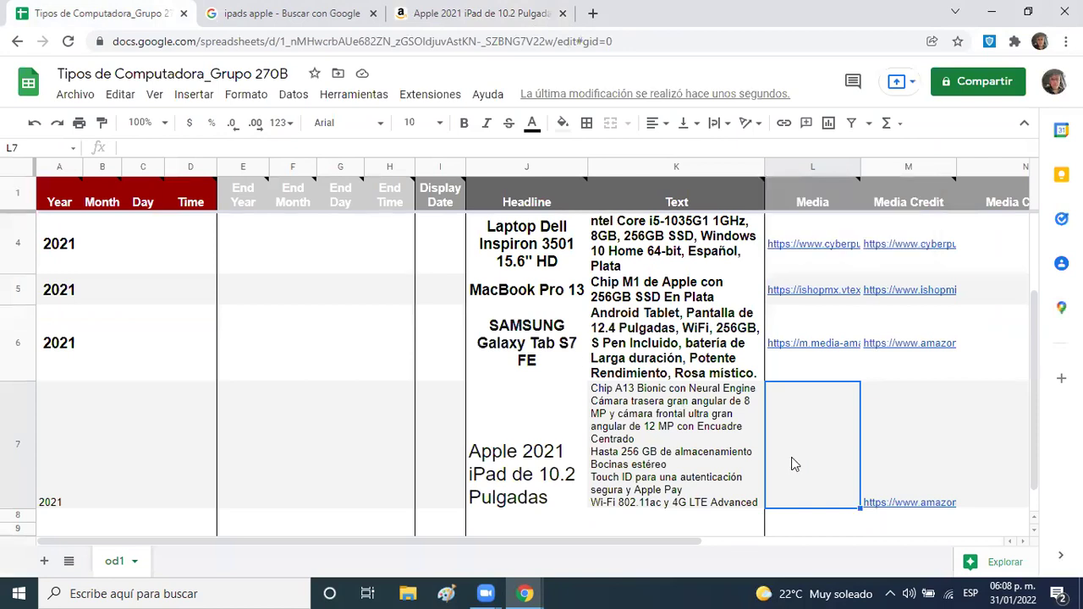
{"action": "type", "text": "https://m.media-amazon.com/images/I/61NGnpjoRDL._AC_SL1500_.jpg"}
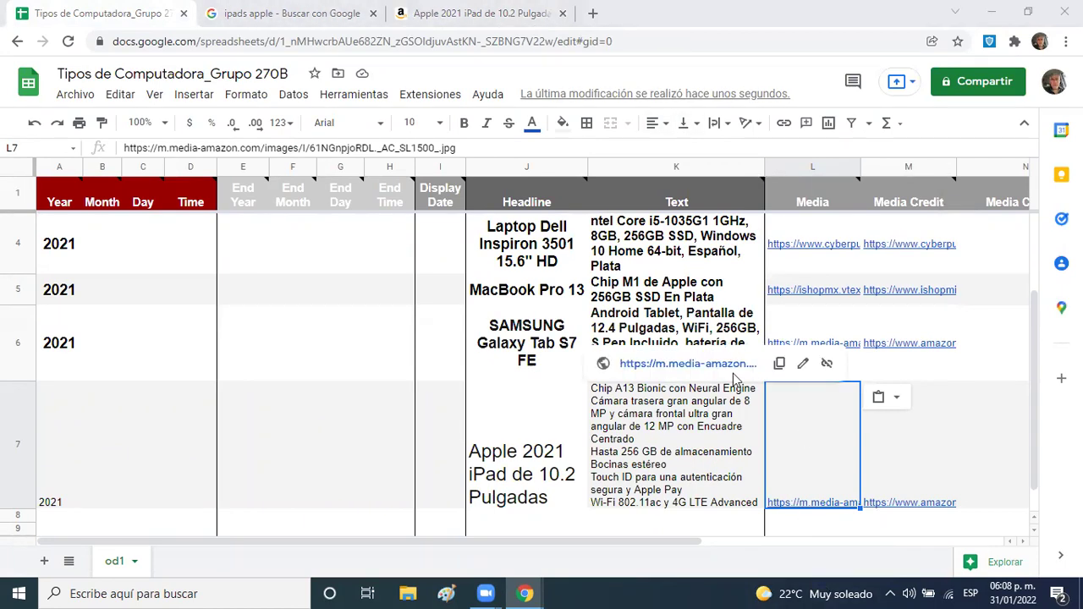
{"action": "left_click", "coordinate": [730, 363]}
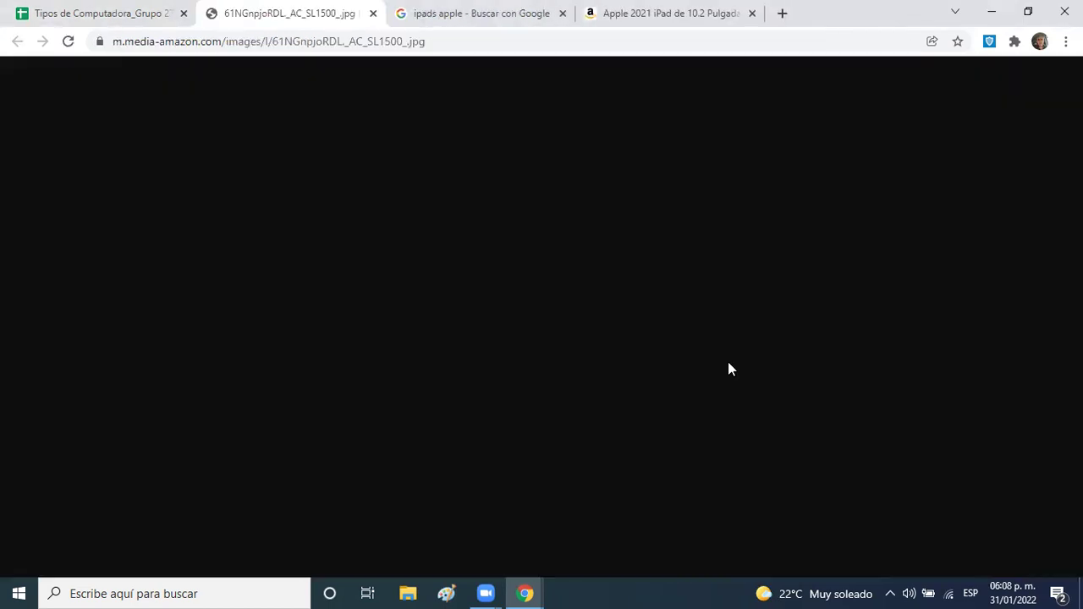
{"action": "left_click", "coordinate": [146, 16]}
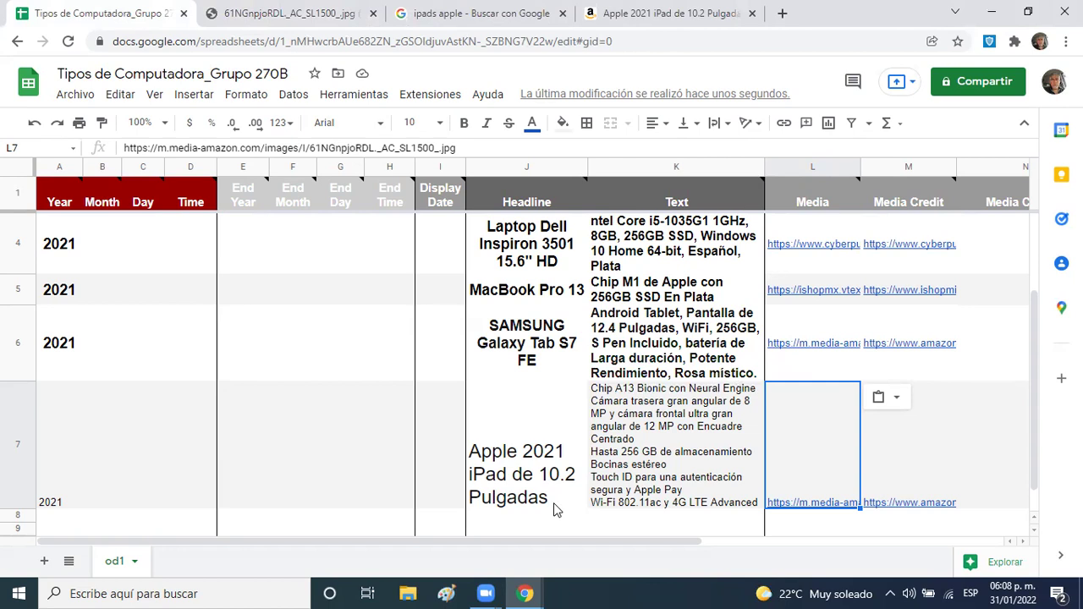
- Format the year in cell A7 as 14-point bold text, centred vertically and horizontally
{"action": "left_click", "coordinate": [52, 428]}
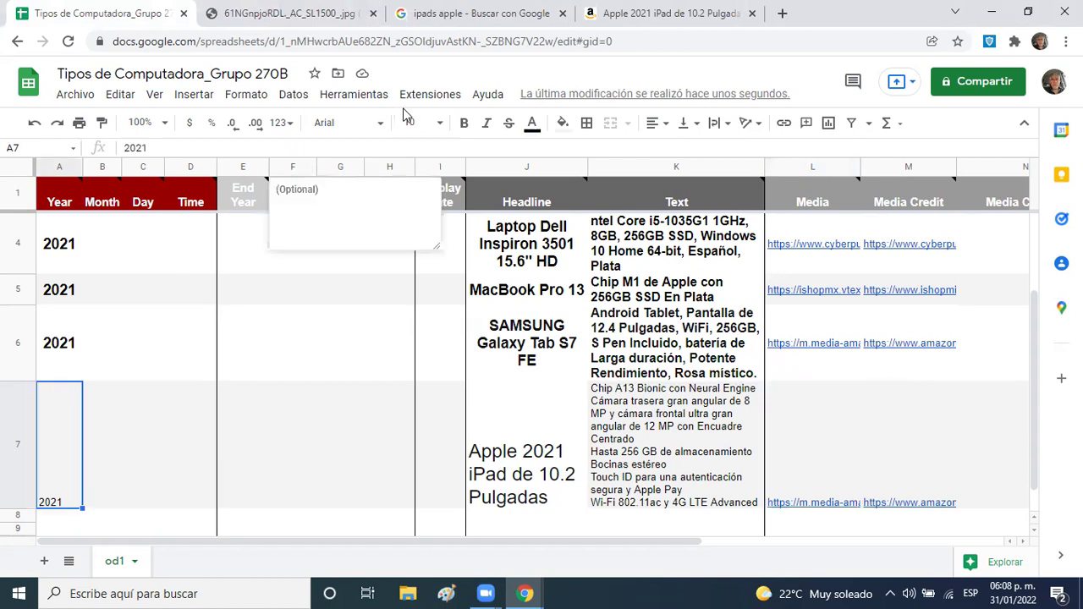
{"action": "left_click", "coordinate": [435, 124]}
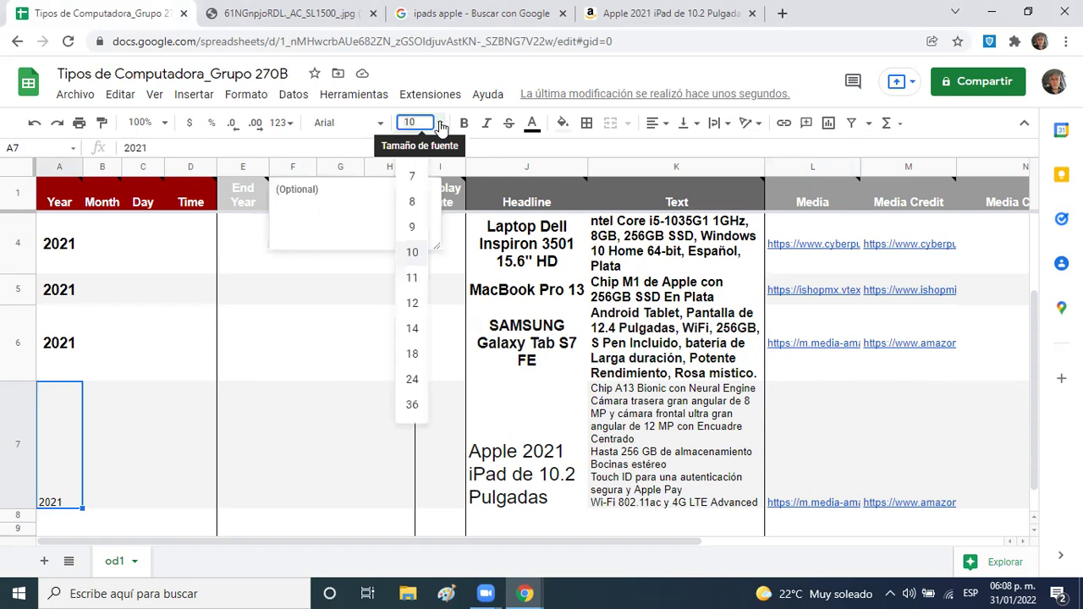
{"action": "left_click", "coordinate": [411, 330]}
{"action": "left_click", "coordinate": [466, 124]}
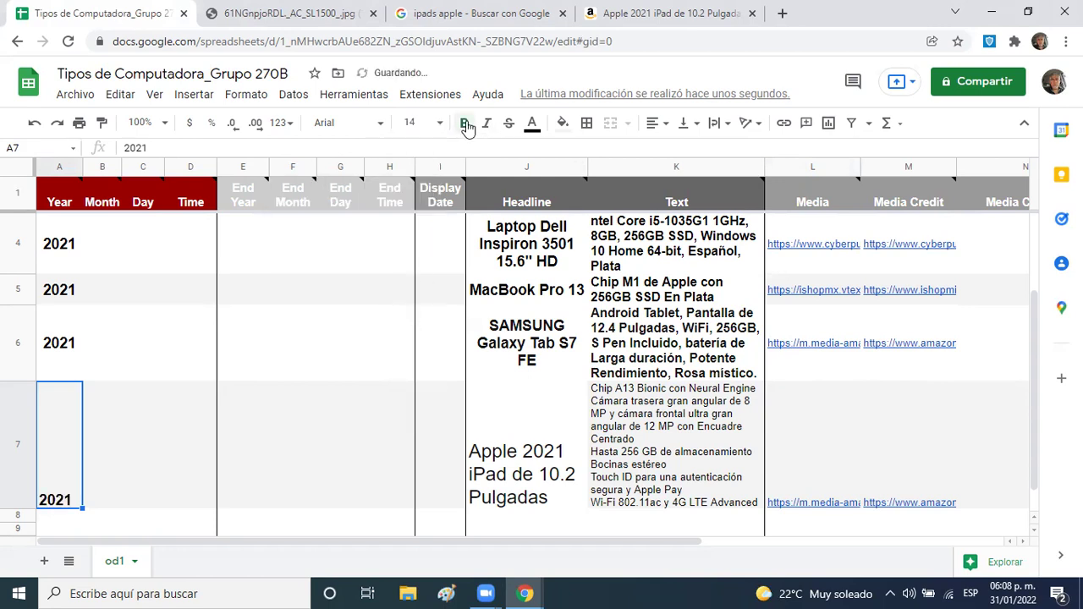
{"action": "left_click", "coordinate": [690, 128]}
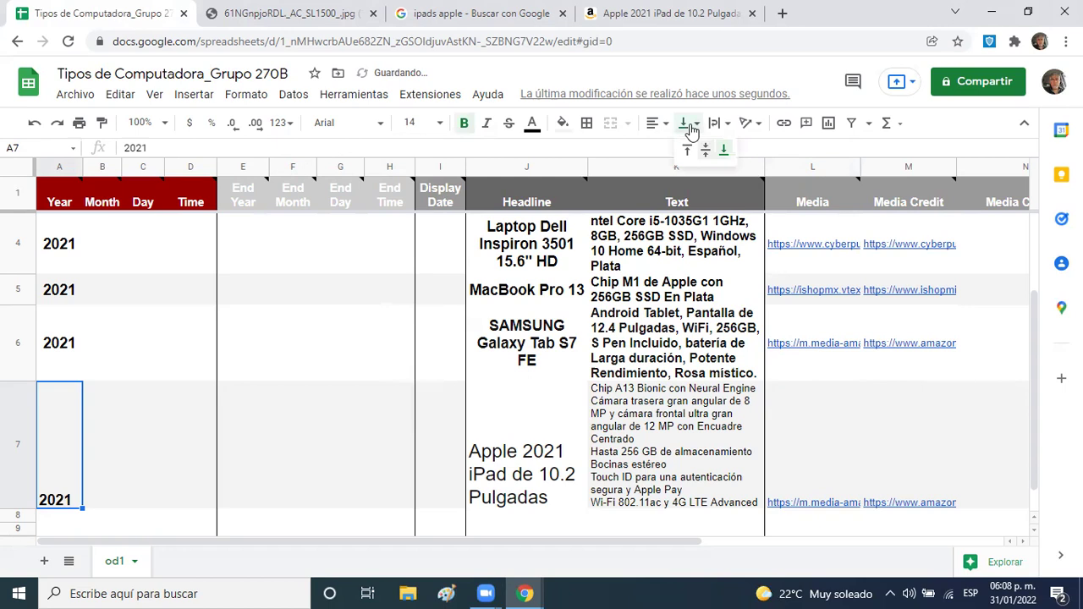
{"action": "left_click", "coordinate": [704, 158]}
{"action": "left_click", "coordinate": [669, 125]}
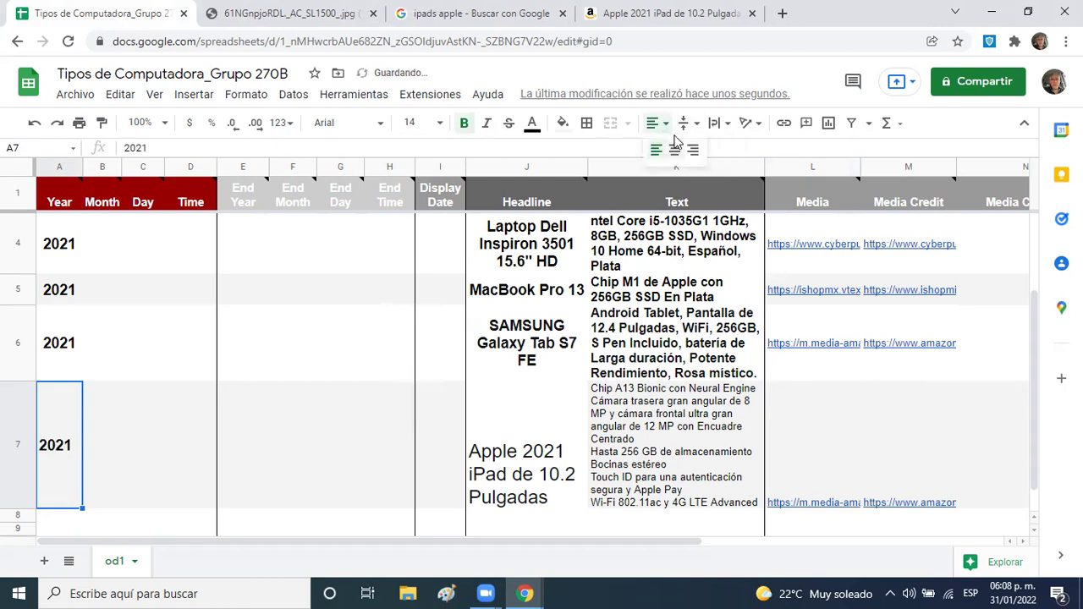
{"action": "left_click", "coordinate": [676, 152]}
- Format the iPad headline in cell J7 as 14-point bold text, centred vertically and horizontally
{"action": "left_click", "coordinate": [533, 407]}
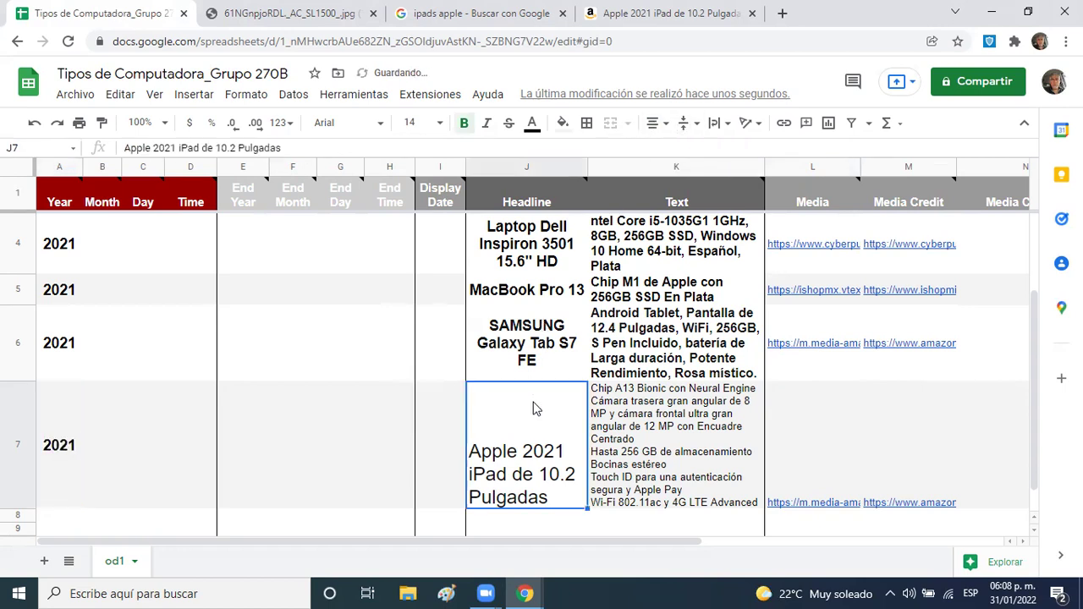
{"action": "left_click", "coordinate": [381, 123]}
{"action": "left_click", "coordinate": [357, 218]}
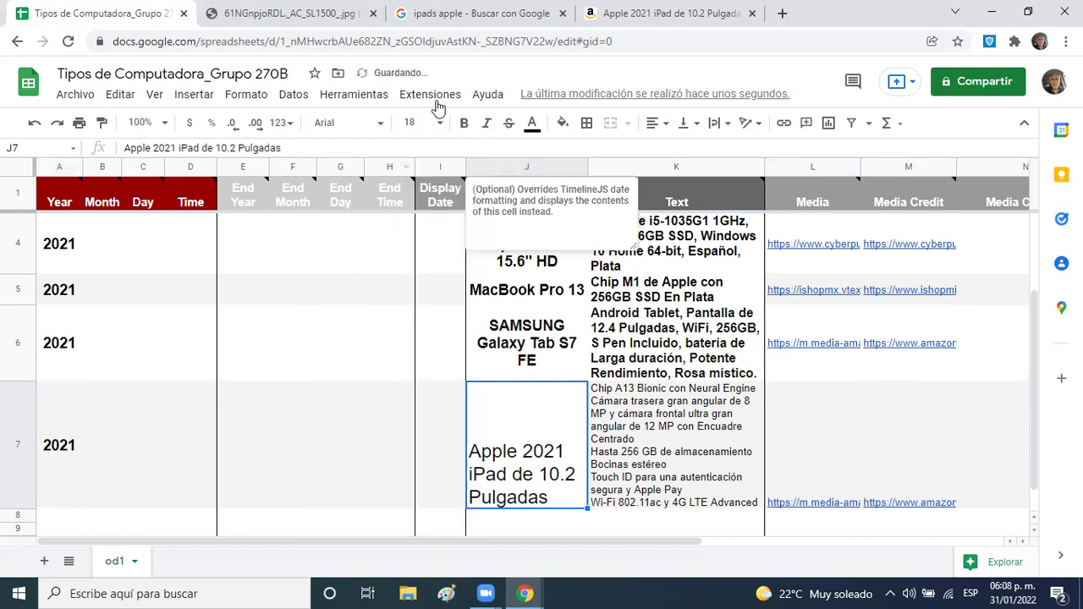
{"action": "left_click", "coordinate": [439, 124]}
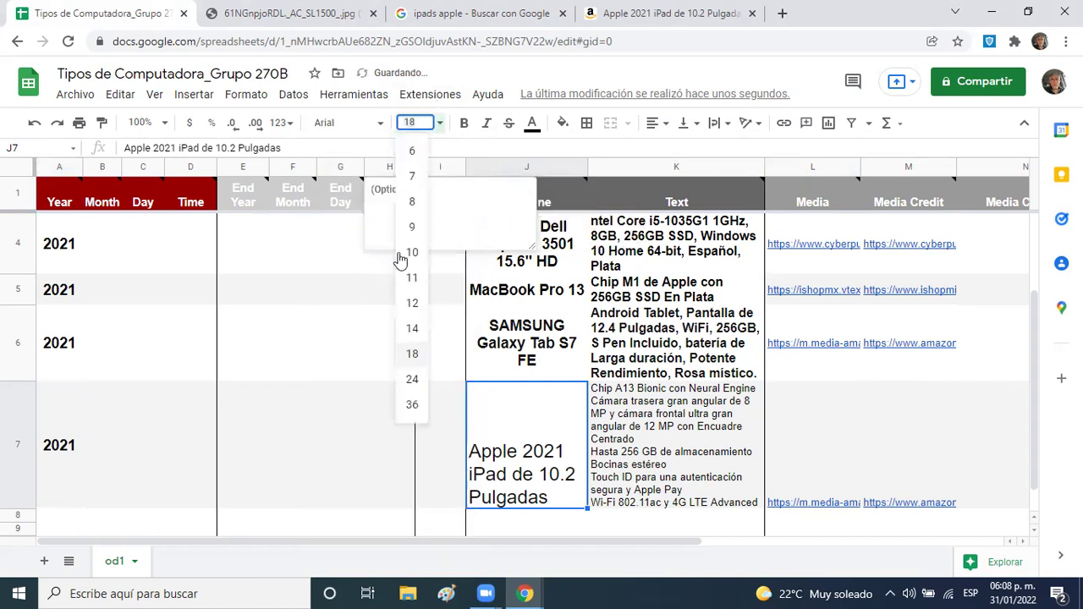
{"action": "left_click", "coordinate": [409, 328]}
{"action": "left_click", "coordinate": [464, 124]}
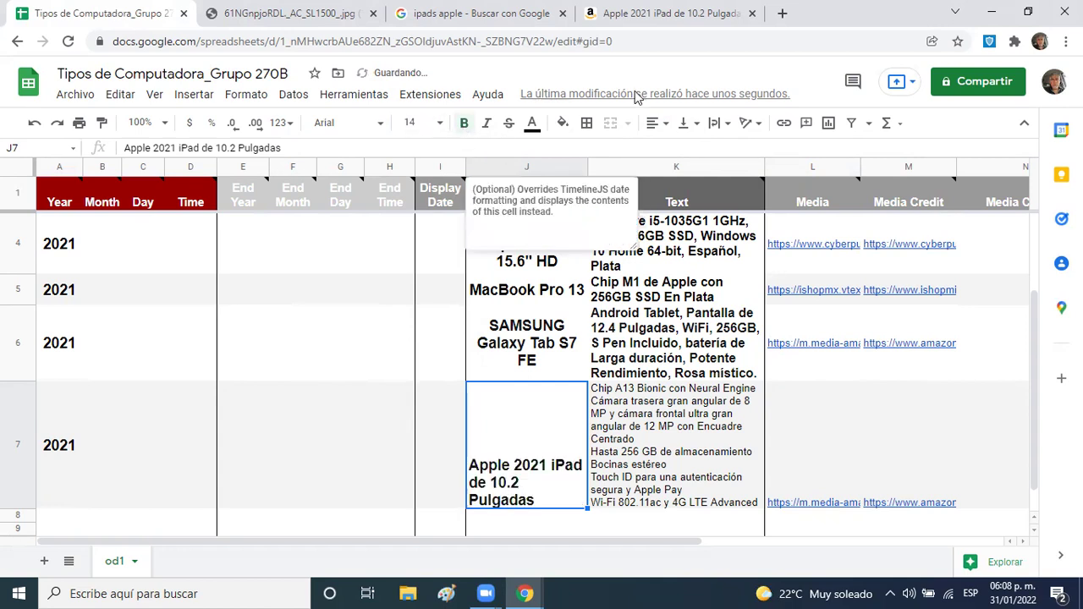
{"action": "left_click", "coordinate": [687, 123]}
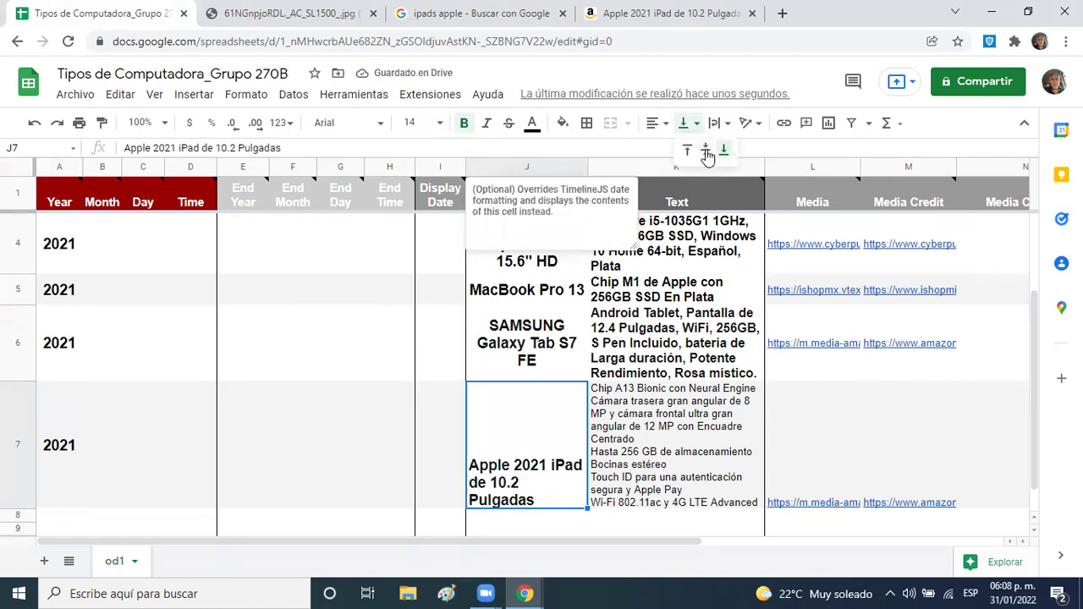
{"action": "left_click", "coordinate": [704, 151]}
{"action": "left_click", "coordinate": [656, 123]}
{"action": "left_click", "coordinate": [674, 150]}
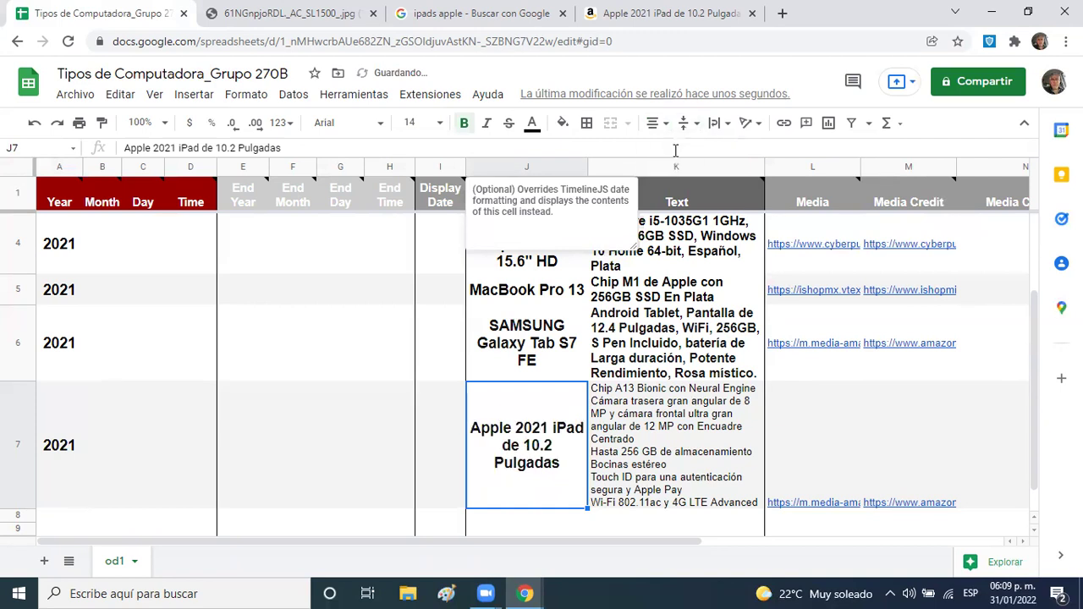
- Format the iPad description in Text cell K7 as 12-point bold text
{"action": "left_click", "coordinate": [655, 413]}
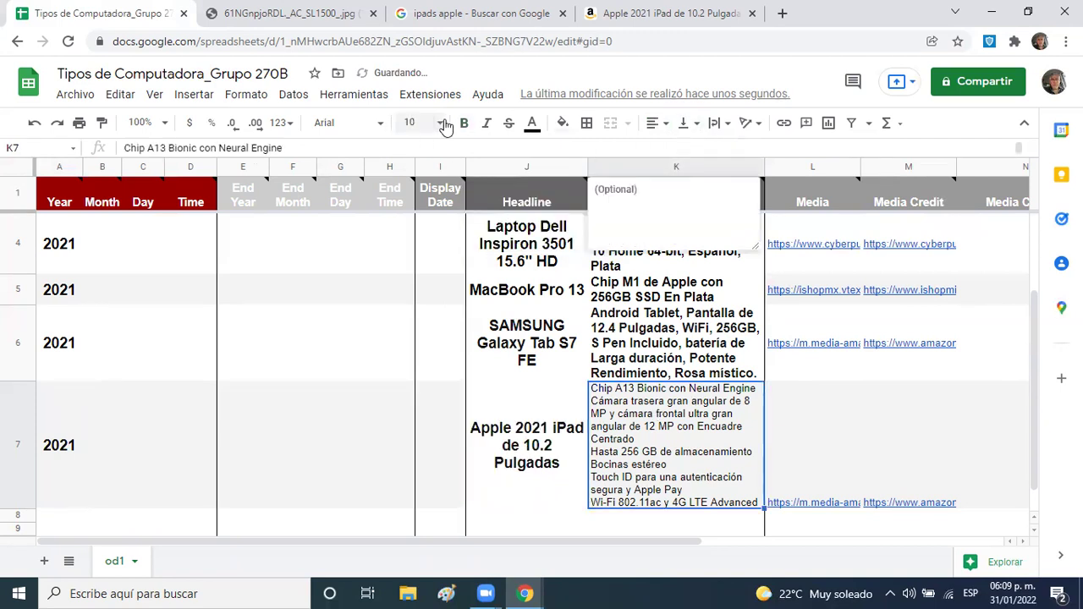
{"action": "left_click", "coordinate": [411, 122]}
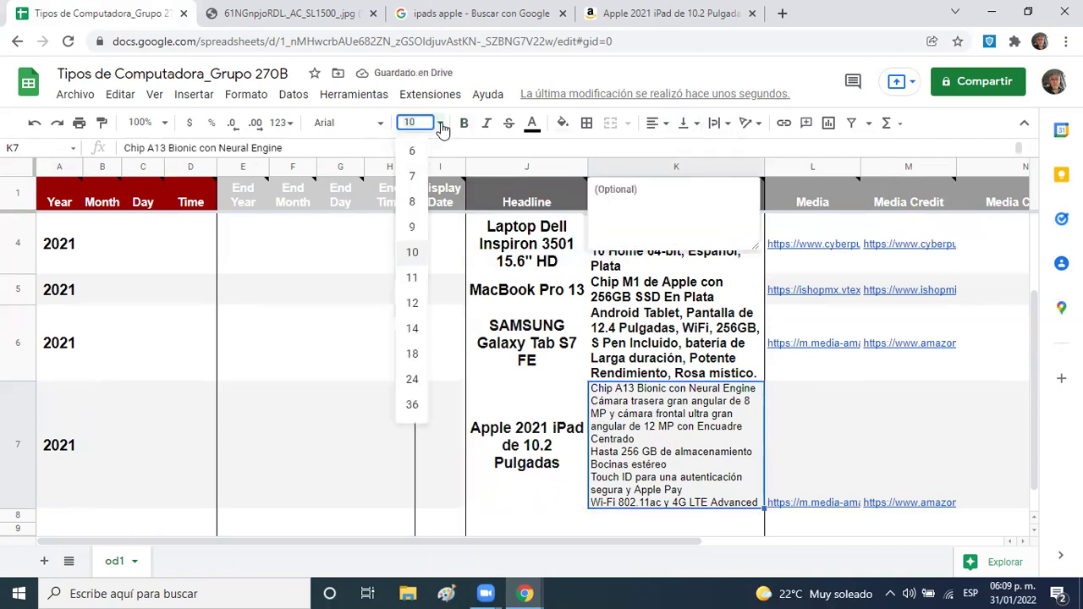
{"action": "left_click", "coordinate": [412, 303]}
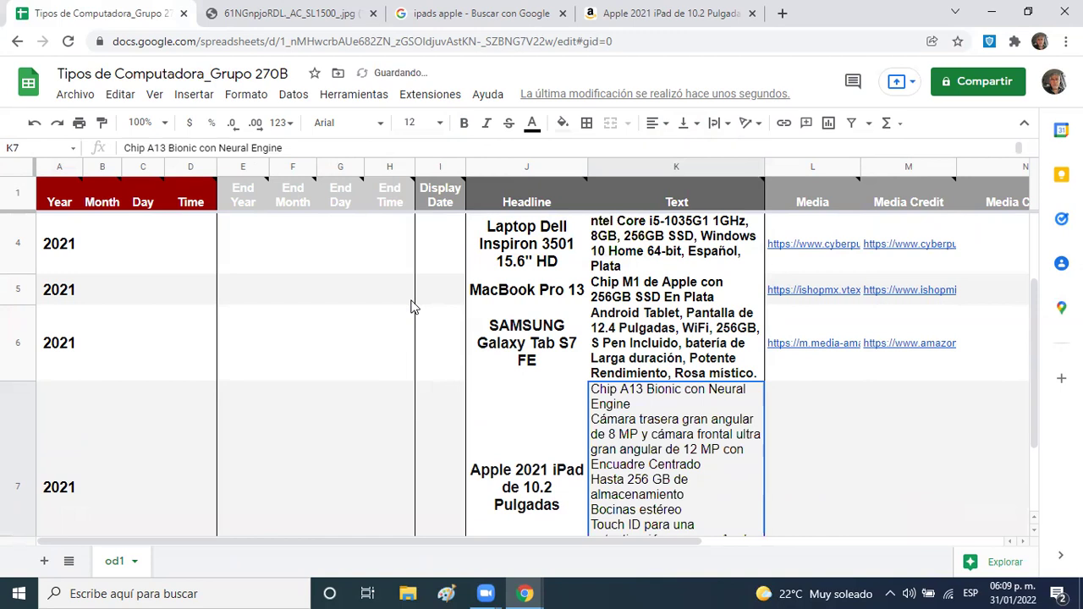
{"action": "left_click", "coordinate": [463, 122]}
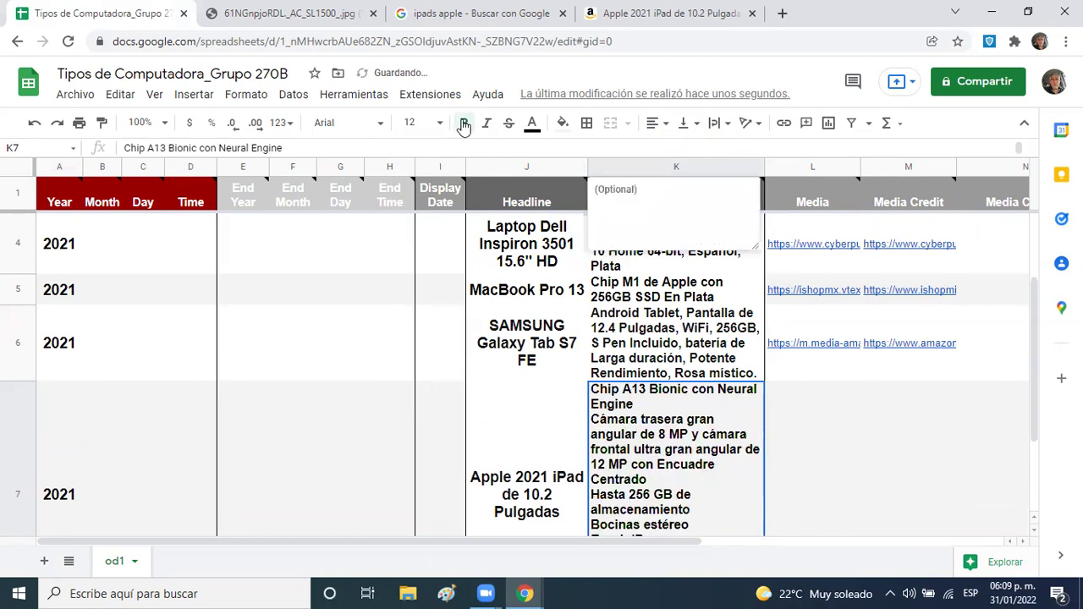
- Join the chip, camera and 256 GB storage lines in cell K7 into continuous text, separating the features with periods
{"action": "double_click", "coordinate": [595, 429]}
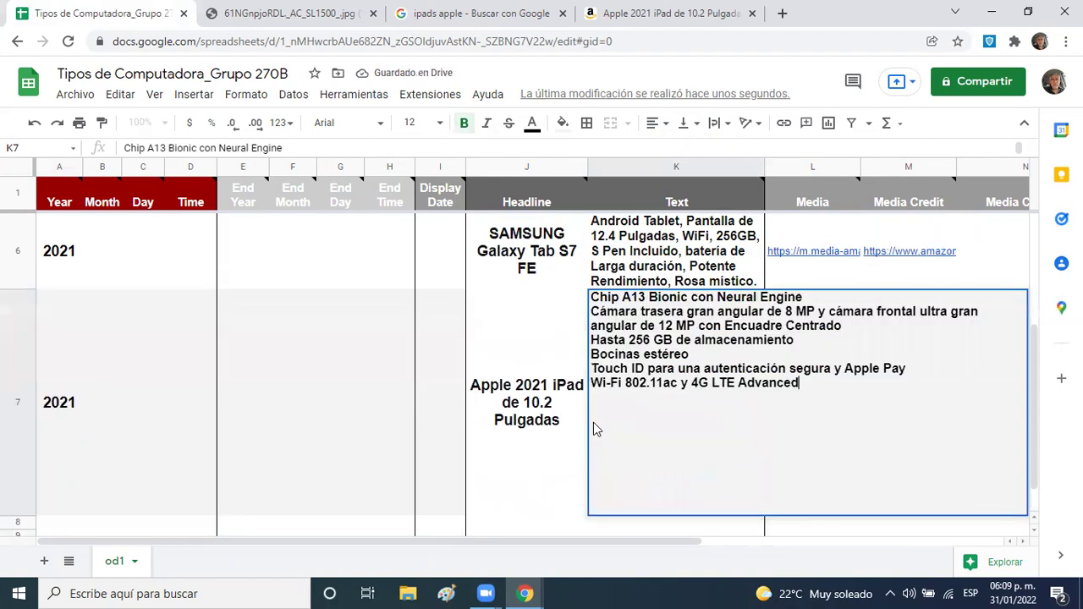
{"action": "double_click", "coordinate": [595, 313]}
{"action": "left_click", "coordinate": [593, 313]}
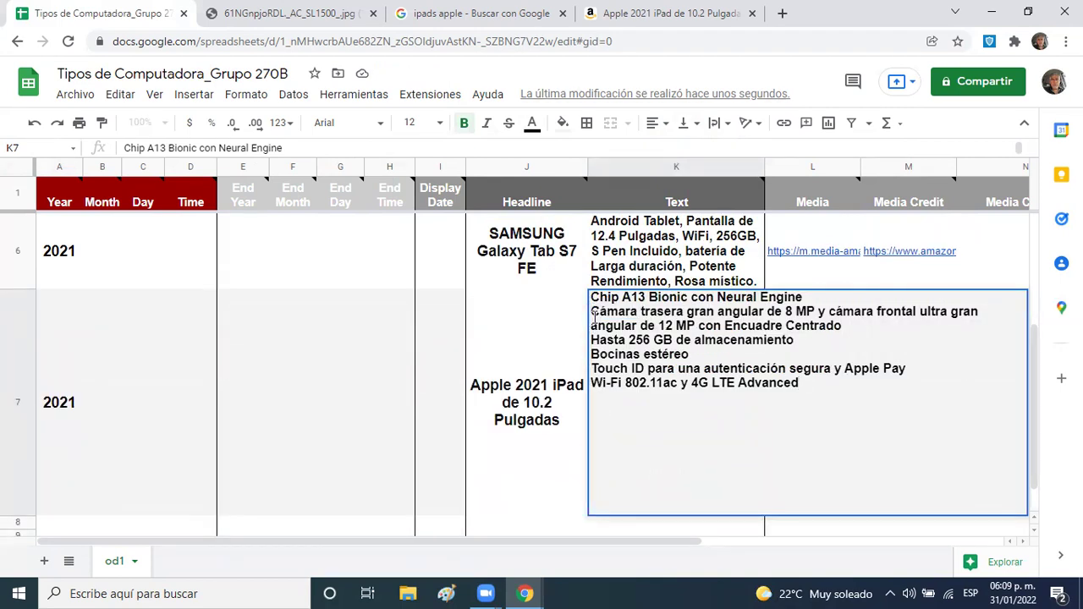
{"action": "key", "text": "BackSpace"}
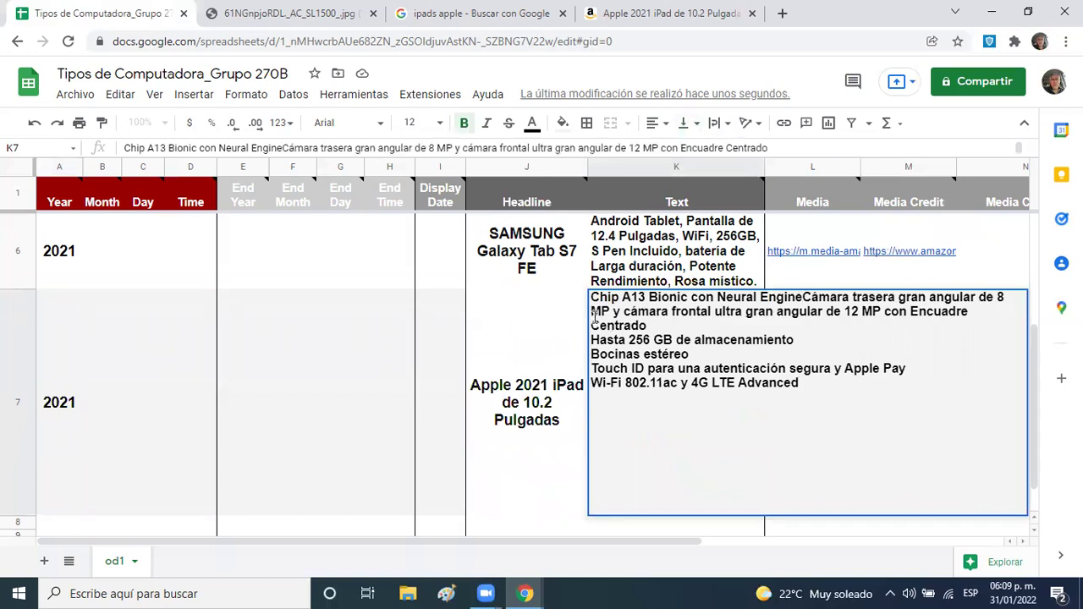
{"action": "type", "text": "."}
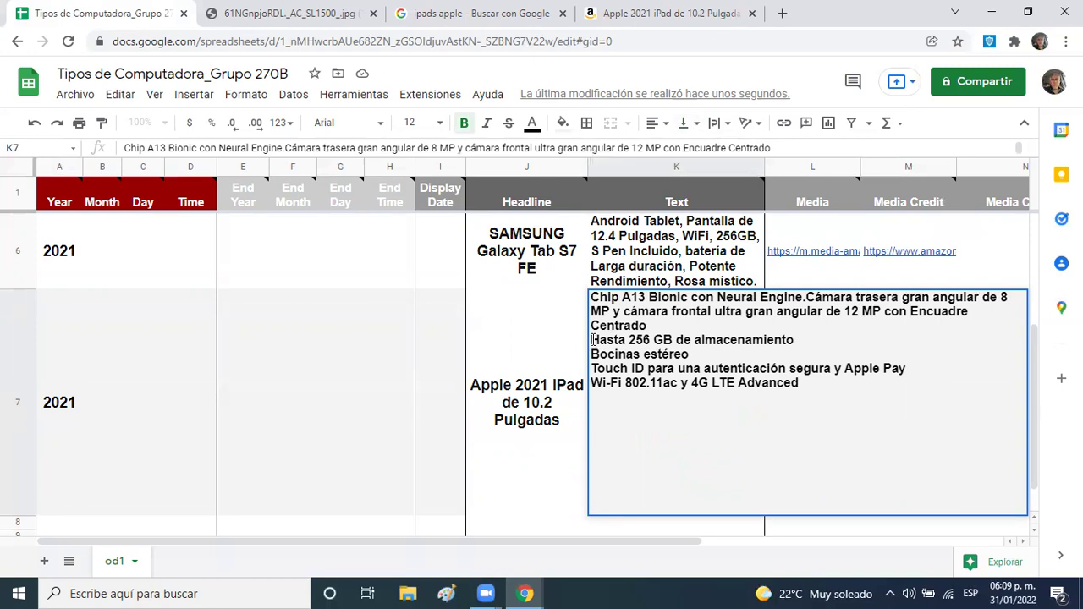
{"action": "left_click", "coordinate": [591, 340]}
{"action": "key", "text": "BackSpace"}
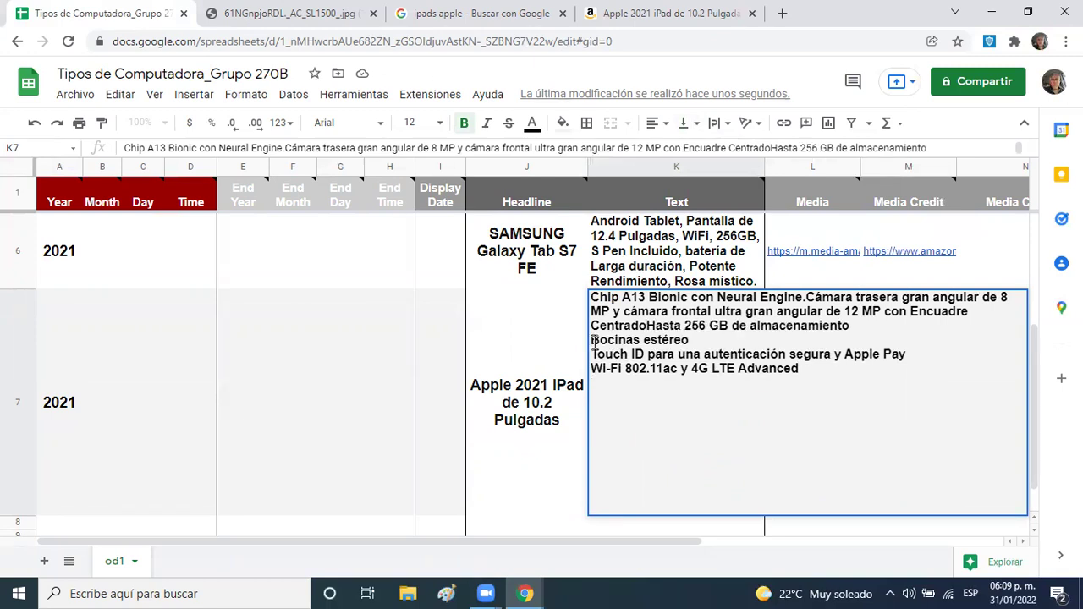
{"action": "type", "text": ".."}
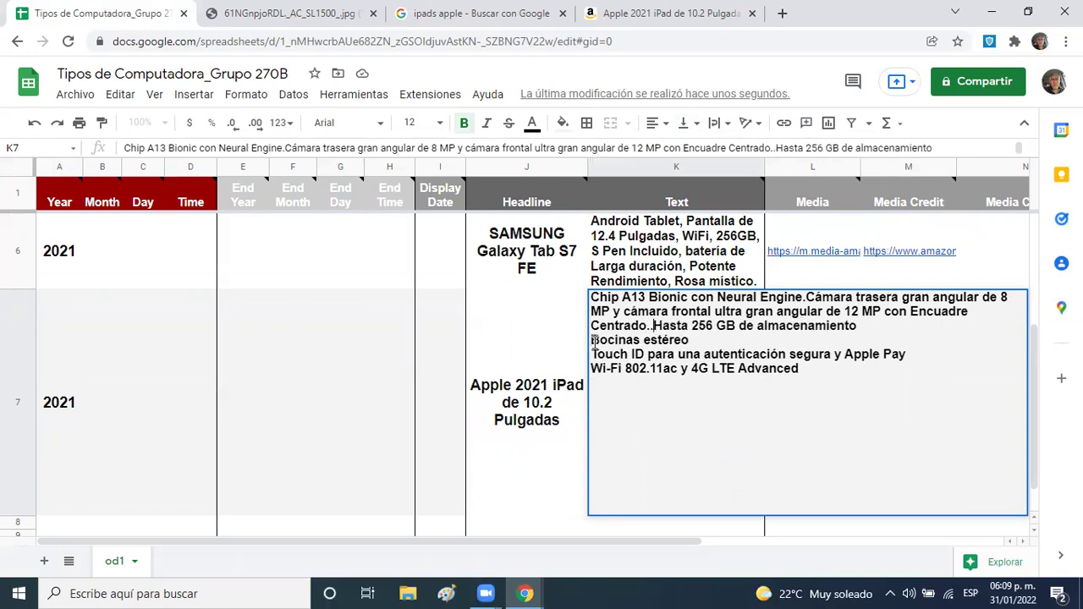
{"action": "key", "text": "BackSpace"}
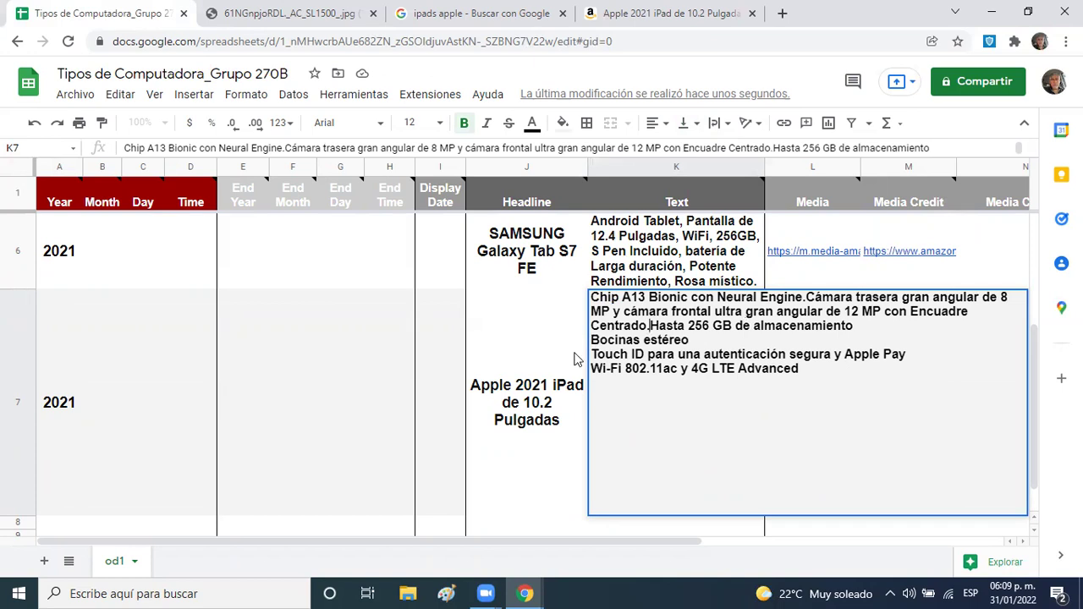
- Join the Bocinas estéreo, Touch ID and Wi-Fi lines onto the preceding text in cell K7, putting a period before each feature
{"action": "left_click", "coordinate": [592, 340]}
{"action": "key", "text": "BackSpace"}
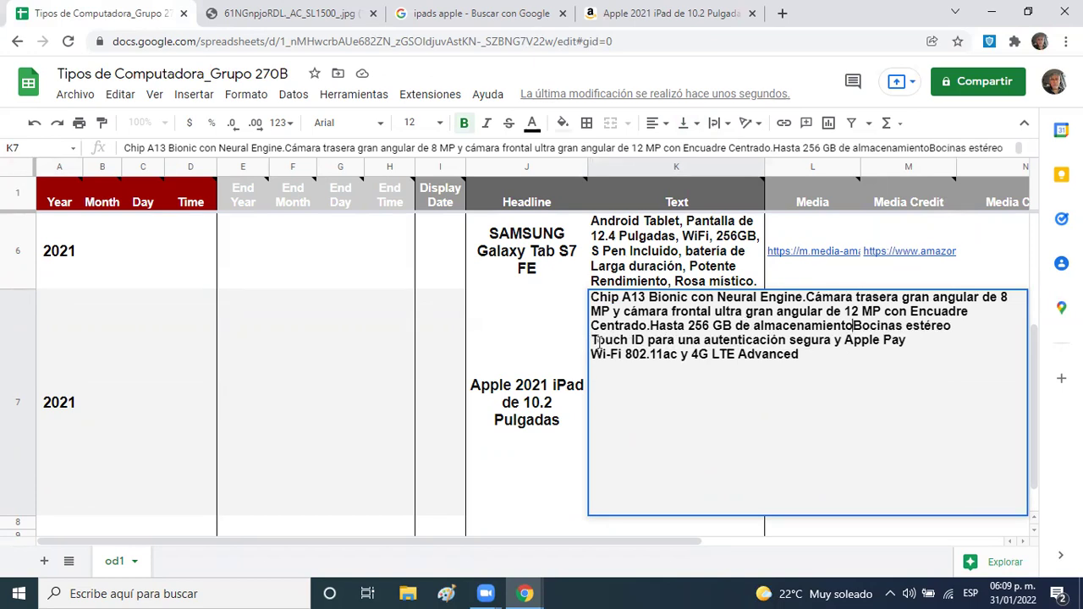
{"action": "type", "text": "."}
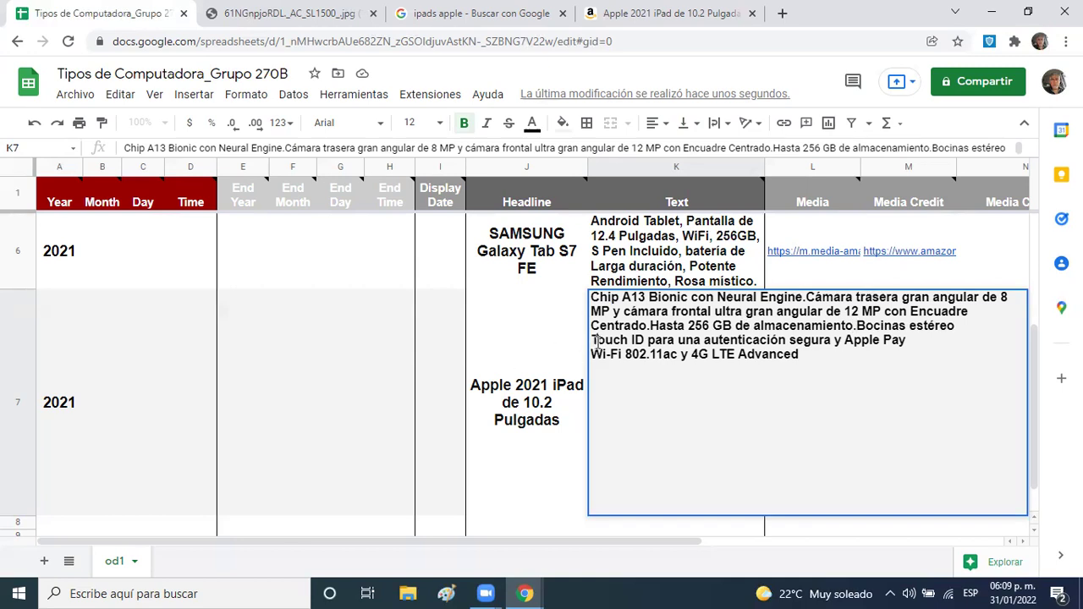
{"action": "left_click", "coordinate": [597, 340]}
{"action": "key", "text": "BackSpace"}
{"action": "key", "text": "BackSpace"}
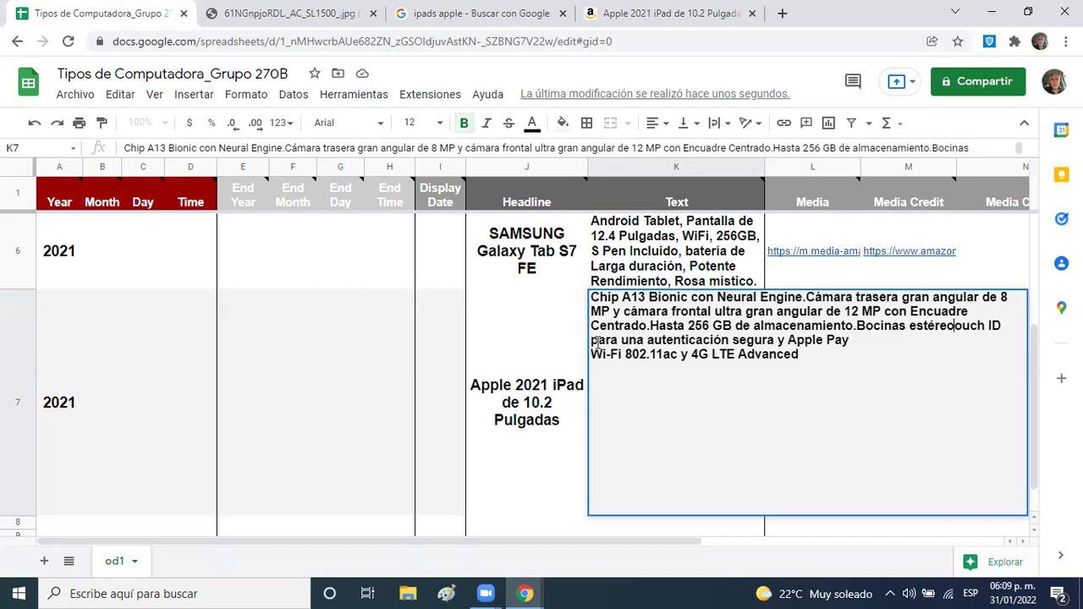
{"action": "type", "text": "T."}
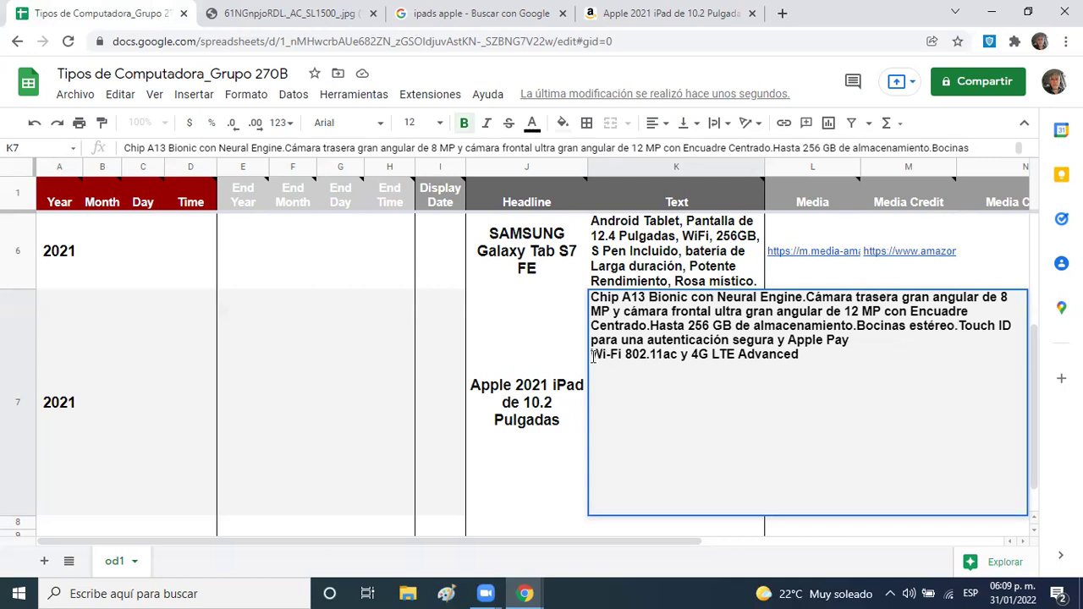
{"action": "key", "text": "BackSpace"}
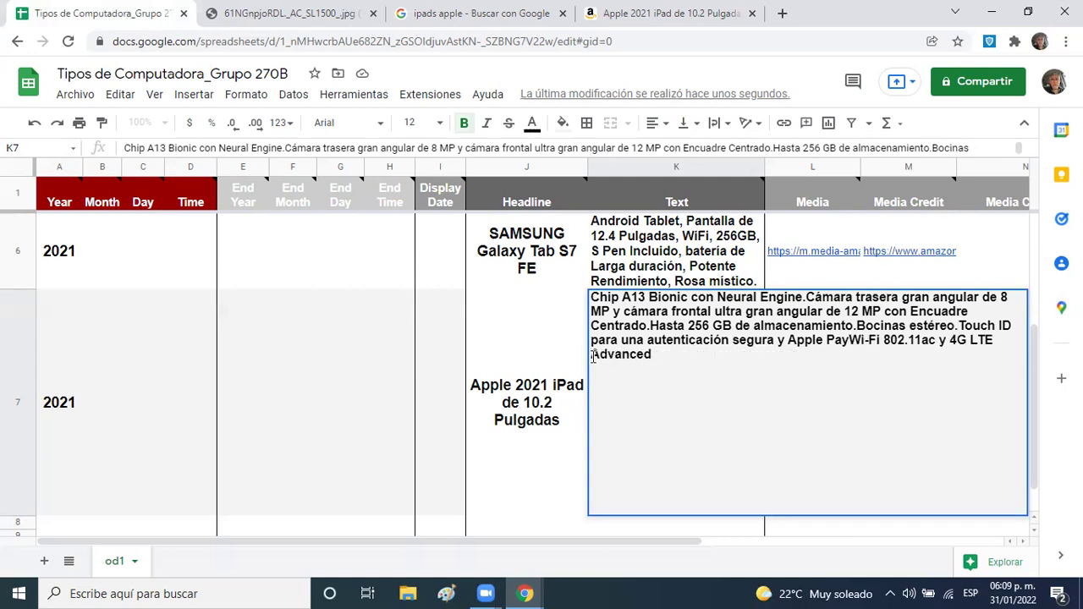
{"action": "type", "text": "."}
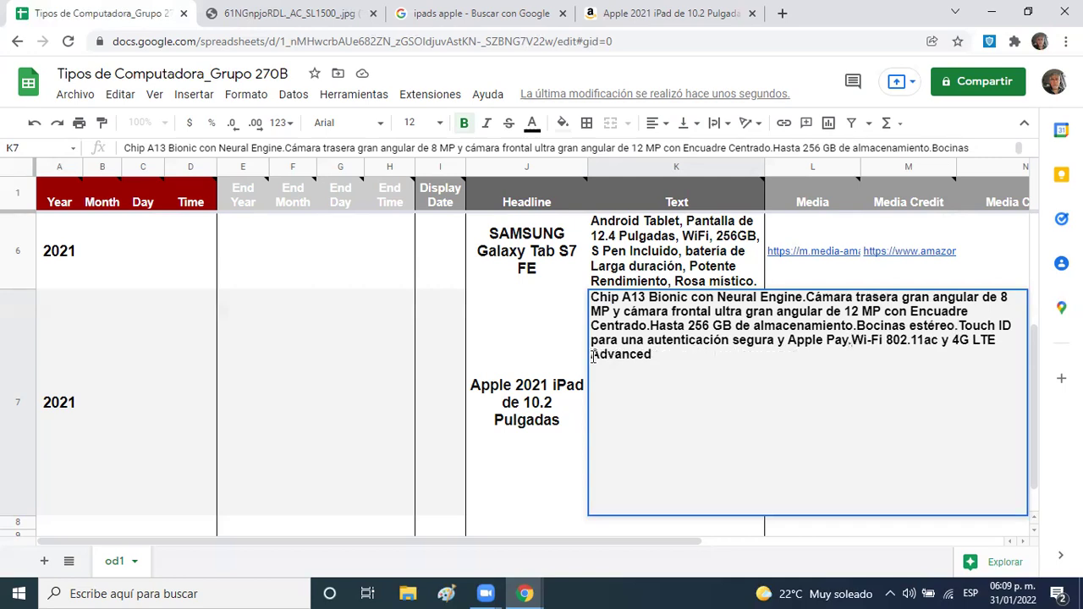
{"action": "left_click", "coordinate": [512, 438]}
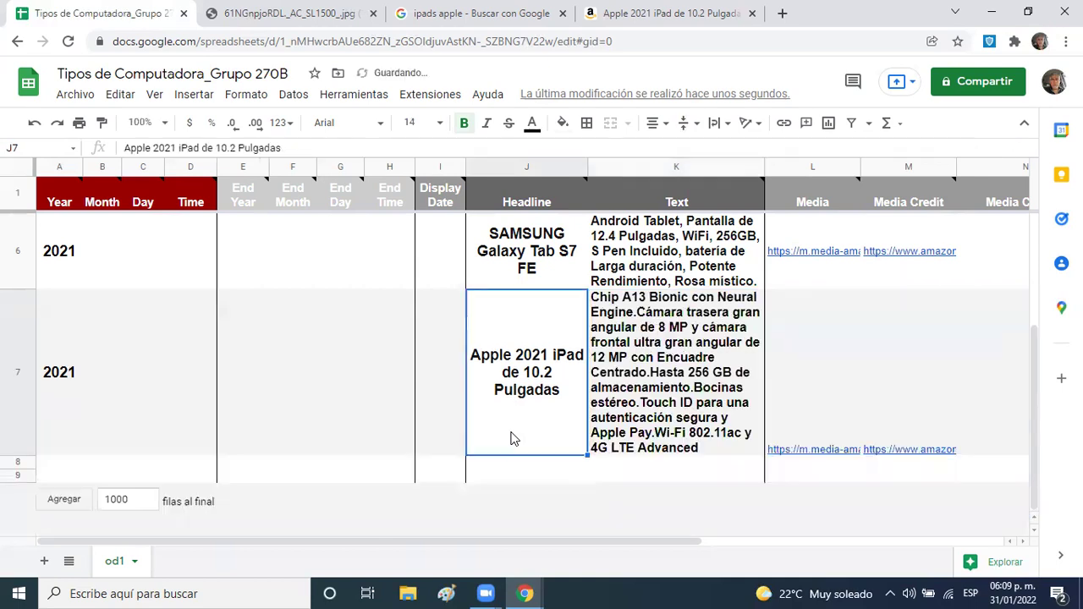
{"action": "left_click", "coordinate": [625, 383]}
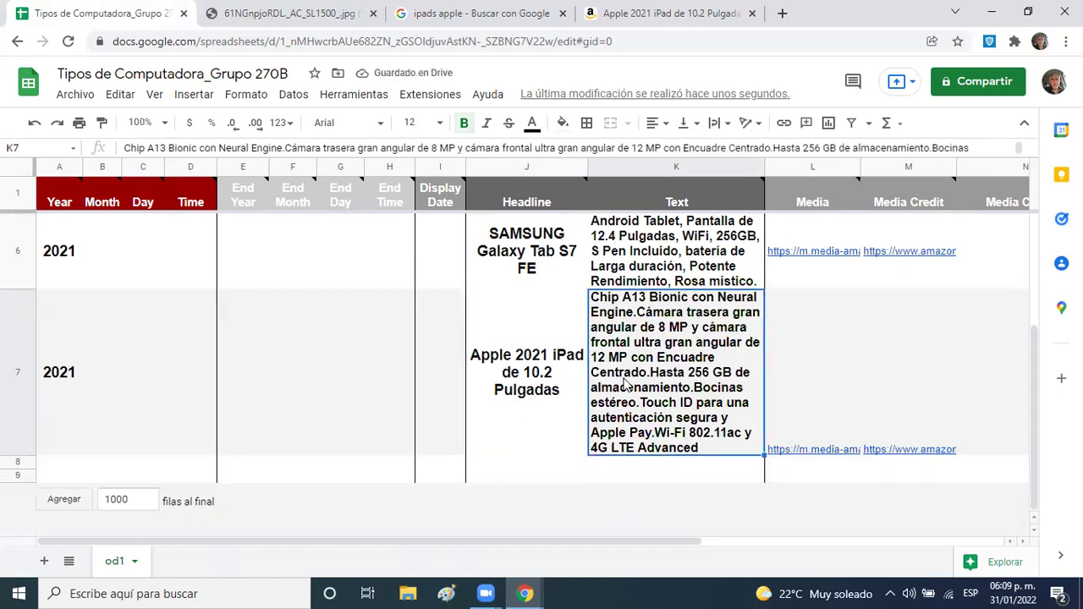
- Align the links in Media cell L7 and Media Credit cell M7 vertically to the middle
{"action": "left_click", "coordinate": [809, 327]}
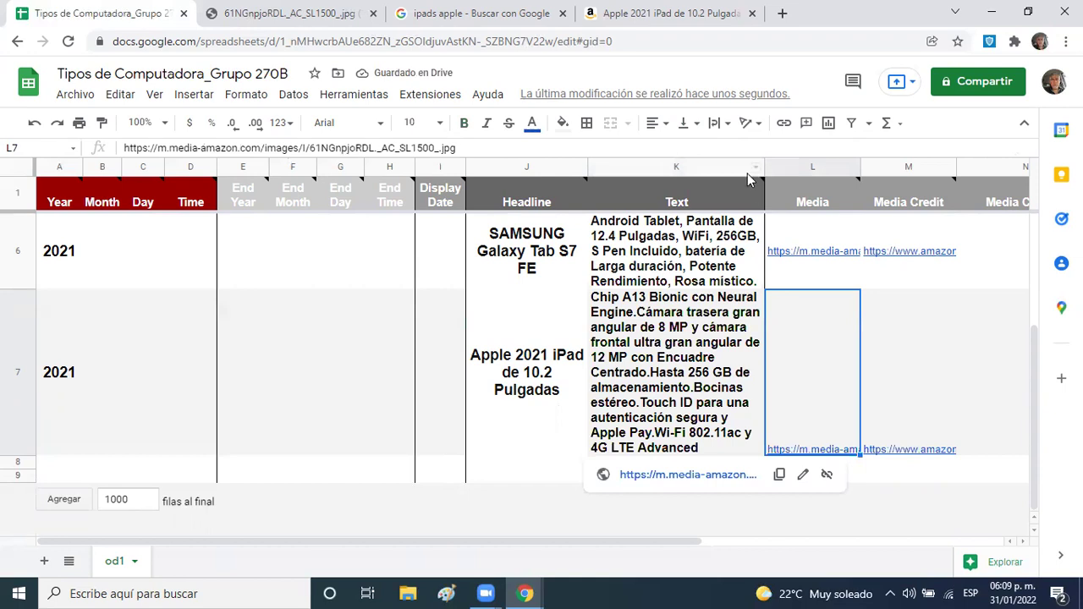
{"action": "left_click", "coordinate": [697, 124]}
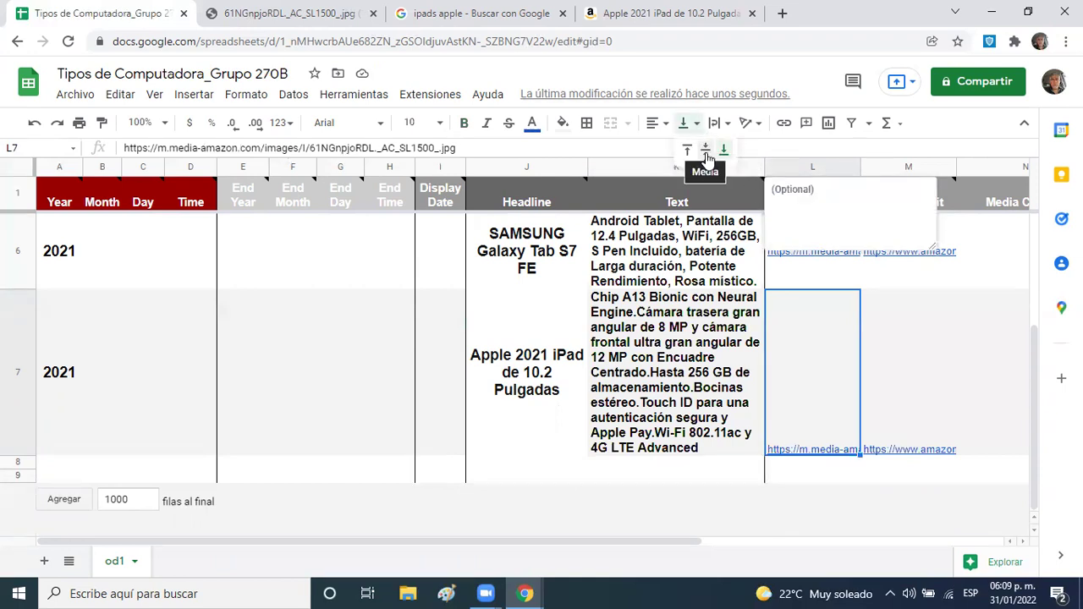
{"action": "left_click", "coordinate": [704, 159]}
{"action": "left_click", "coordinate": [903, 338]}
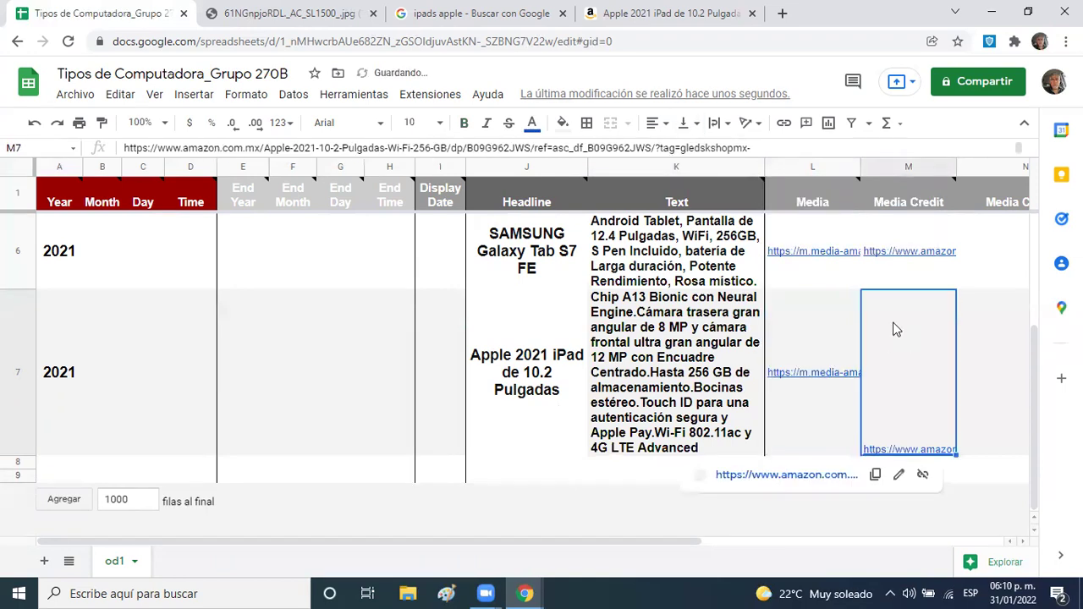
{"action": "left_click", "coordinate": [696, 124]}
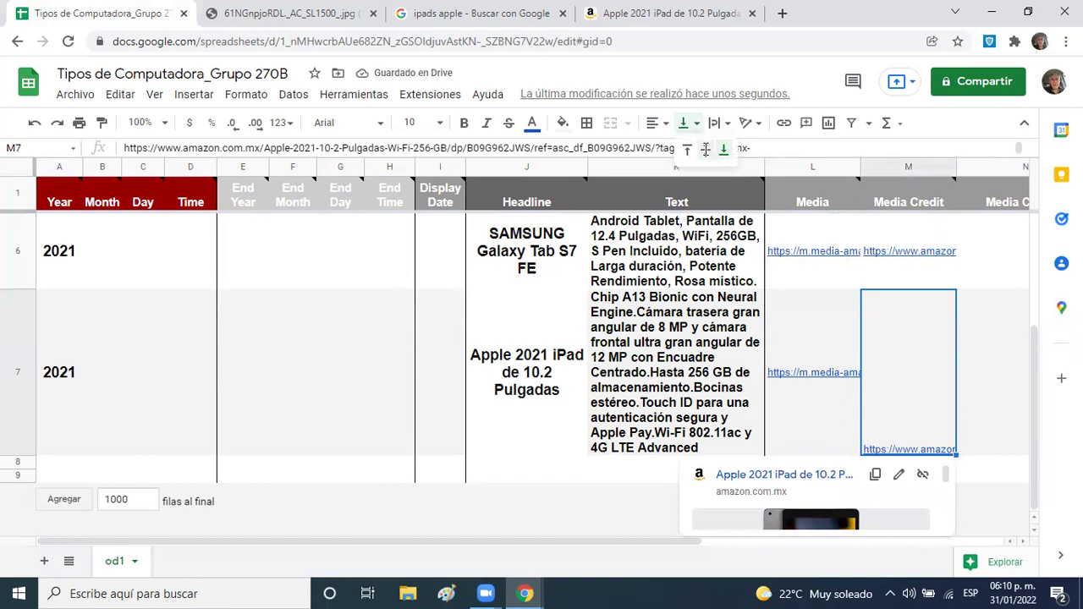
{"action": "left_click", "coordinate": [704, 159]}
{"action": "left_click", "coordinate": [528, 473]}
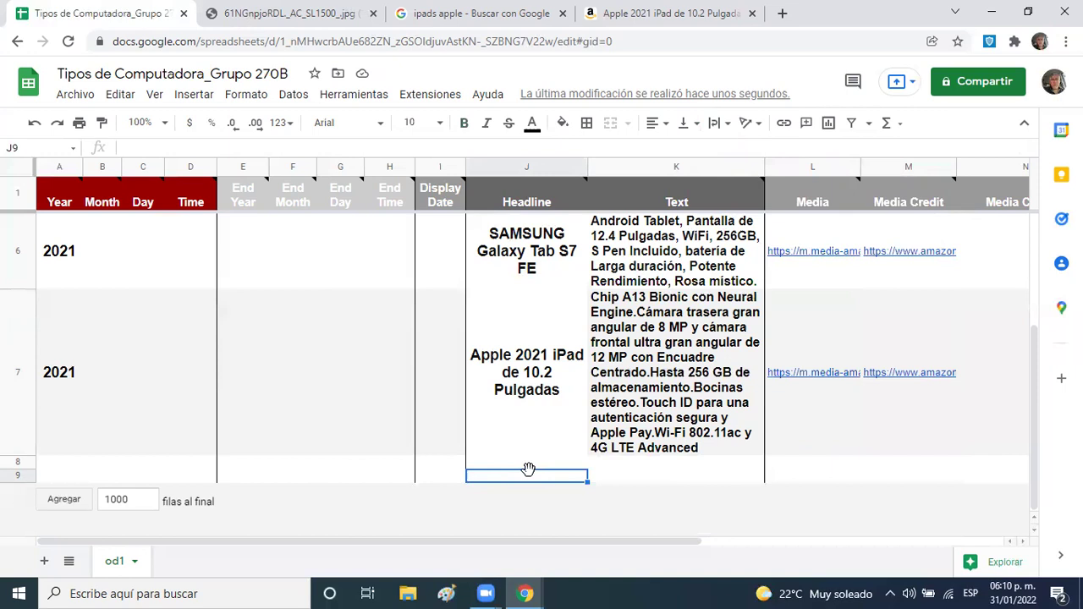
- Enter 2021 in Year cell A8 and select Headline cell J8 in the same row
{"action": "key", "text": "Up"}
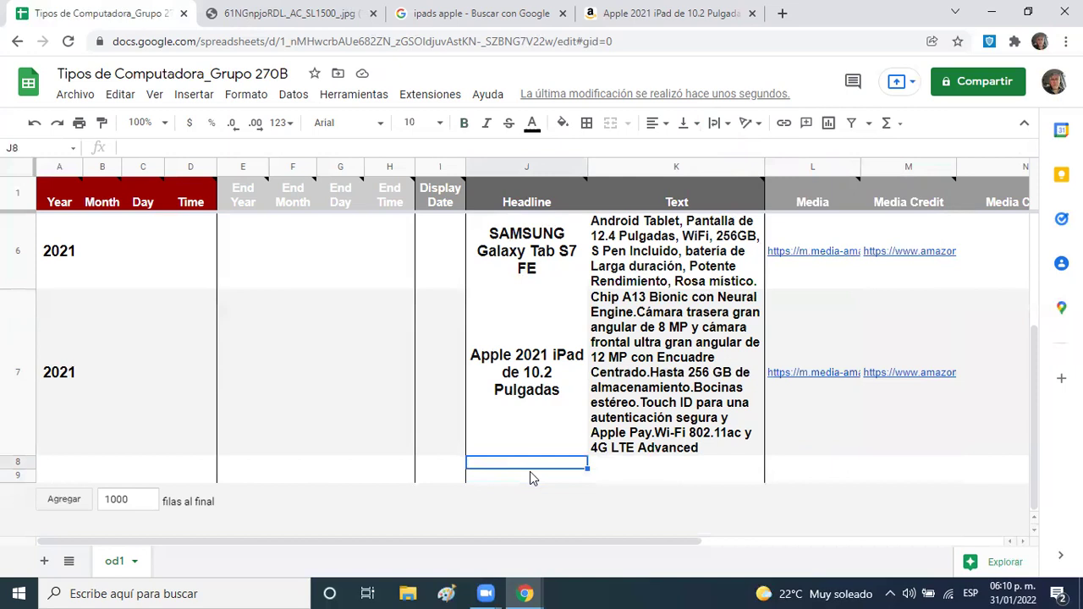
{"action": "key", "text": "Left"}
{"action": "key", "text": "Left"}
{"action": "key", "text": "Left"}
{"action": "key", "text": "Left"}
{"action": "key", "text": "Left"}
{"action": "key", "text": "Left"}
{"action": "key", "text": "Left"}
{"action": "key", "text": "Left"}
{"action": "key", "text": "Left"}
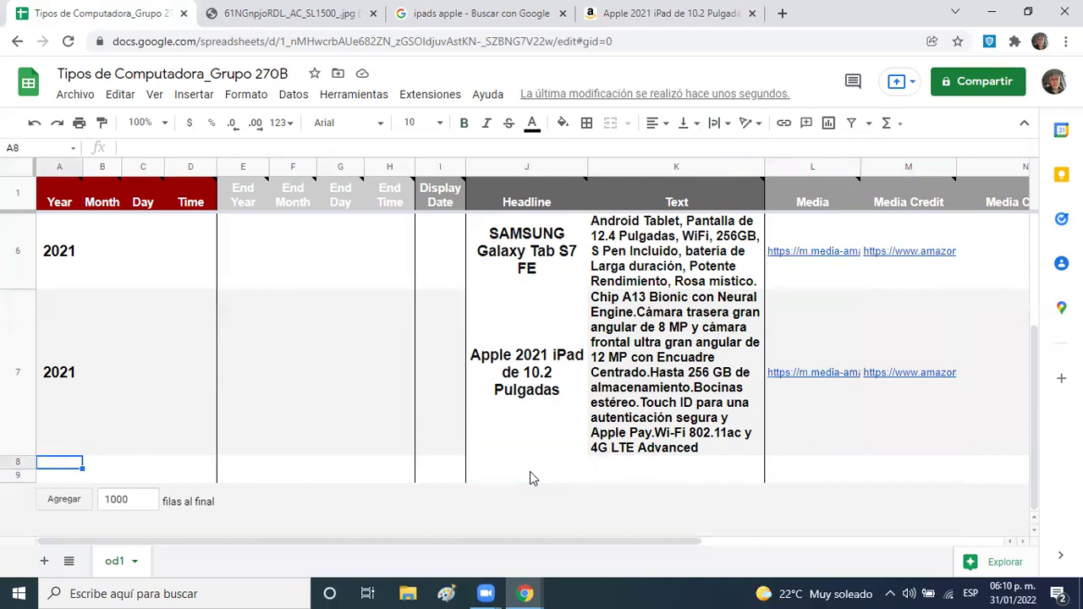
{"action": "type", "text": "2021"}
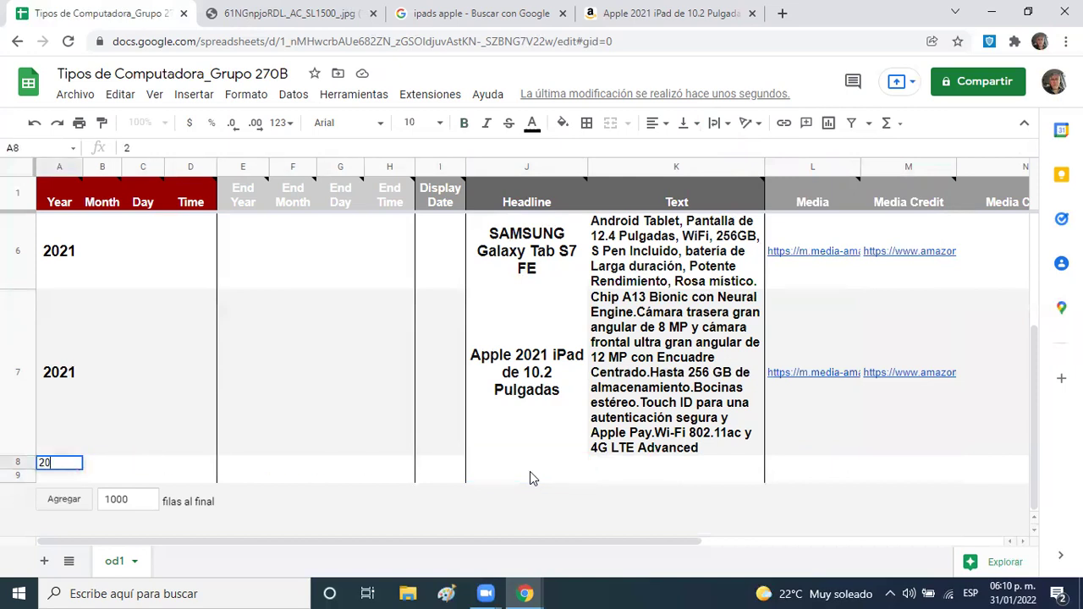
{"action": "key", "text": "Right"}
{"action": "key", "text": "Right"}
{"action": "key", "text": "Right"}
{"action": "key", "text": "Right"}
{"action": "key", "text": "Right"}
{"action": "key", "text": "Right"}
{"action": "key", "text": "Right"}
{"action": "key", "text": "Right"}
{"action": "key", "text": "Right"}
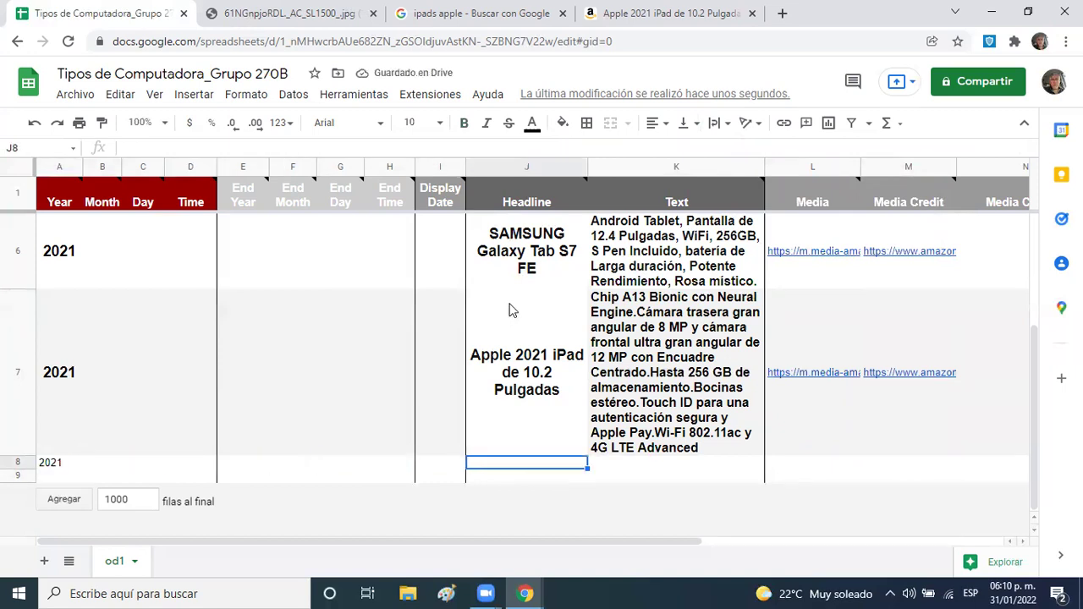
- Close the leftover iPad research pages and search Google in a new tab for "celular con sistema operativo android"
{"action": "left_click", "coordinate": [373, 13]}
{"action": "left_click", "coordinate": [373, 13]}
{"action": "left_click", "coordinate": [373, 13]}
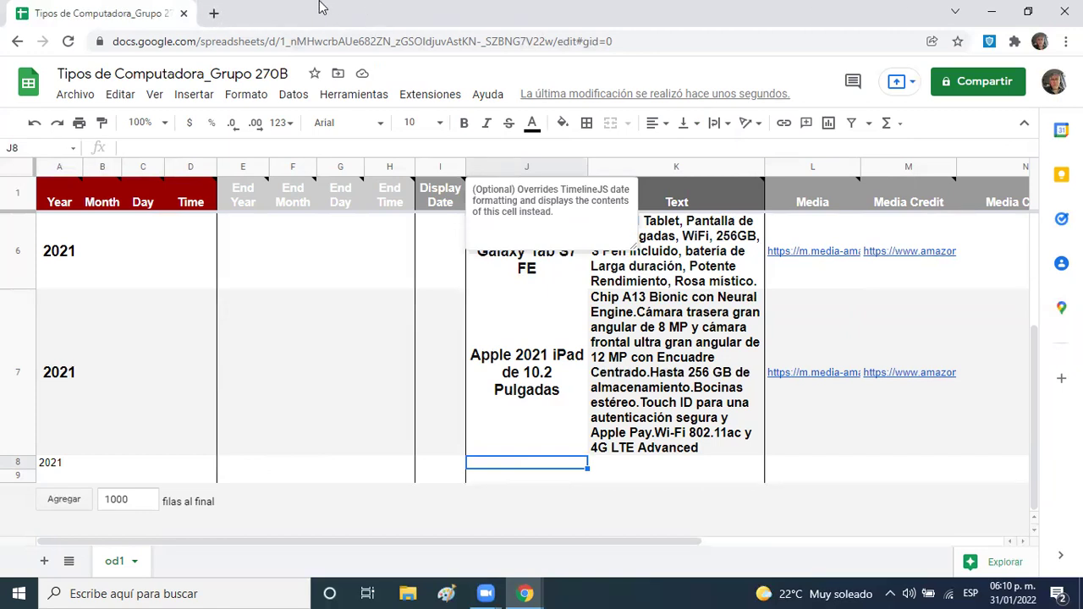
{"action": "left_click", "coordinate": [213, 13]}
{"action": "left_click", "coordinate": [214, 39]}
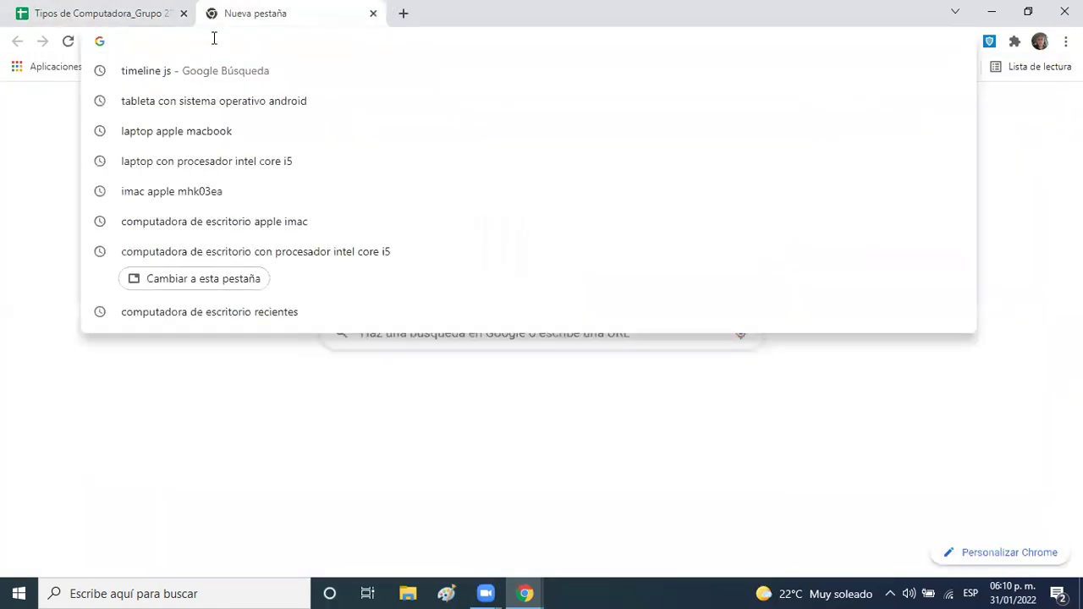
{"action": "type", "text": "celular "}
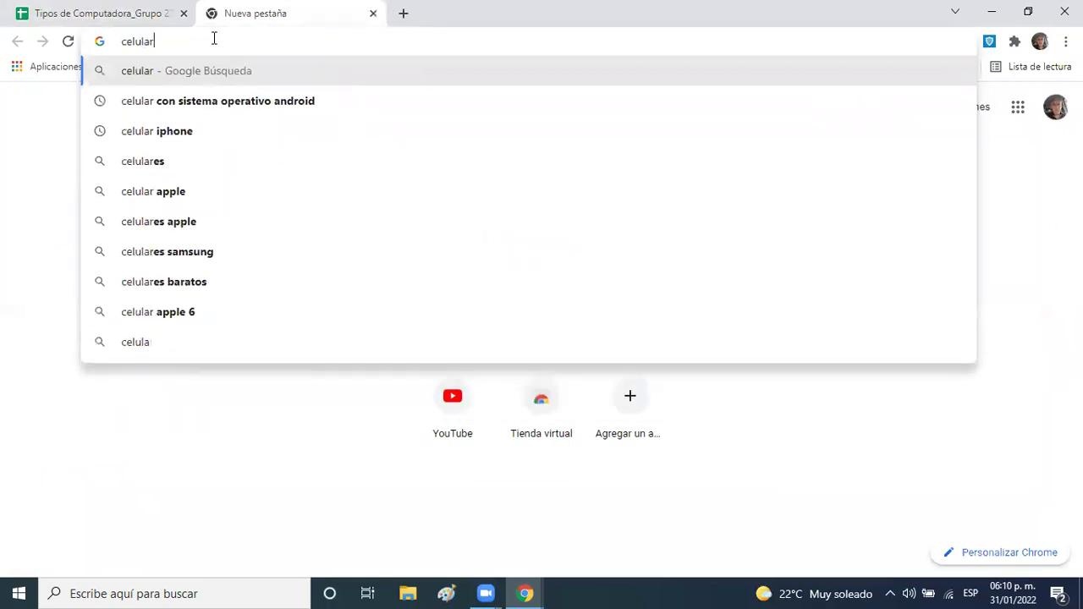
{"action": "type", "text": "con s"}
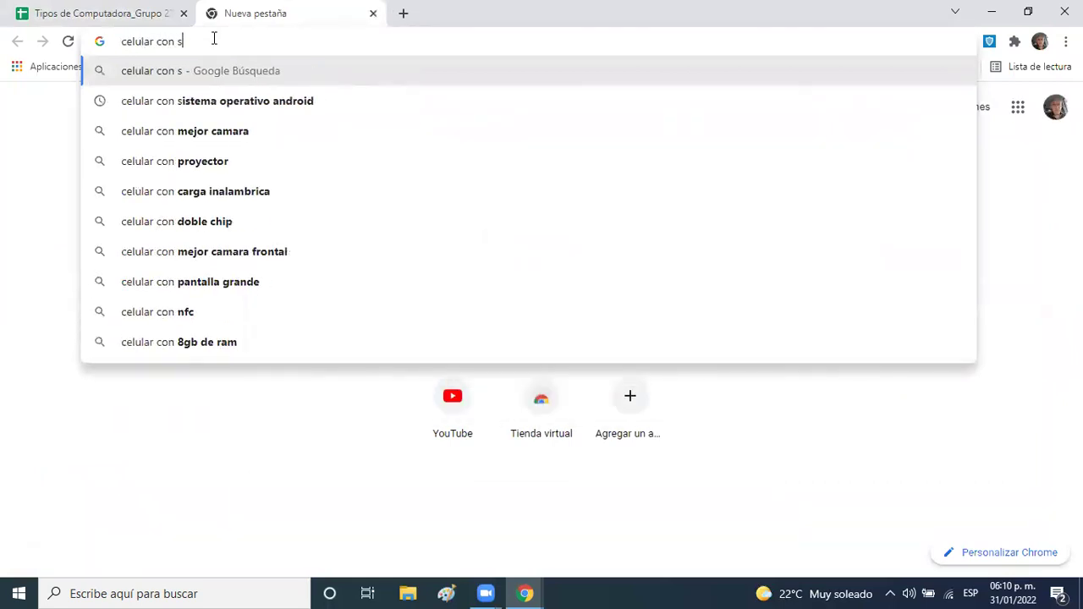
{"action": "type", "text": "istema"}
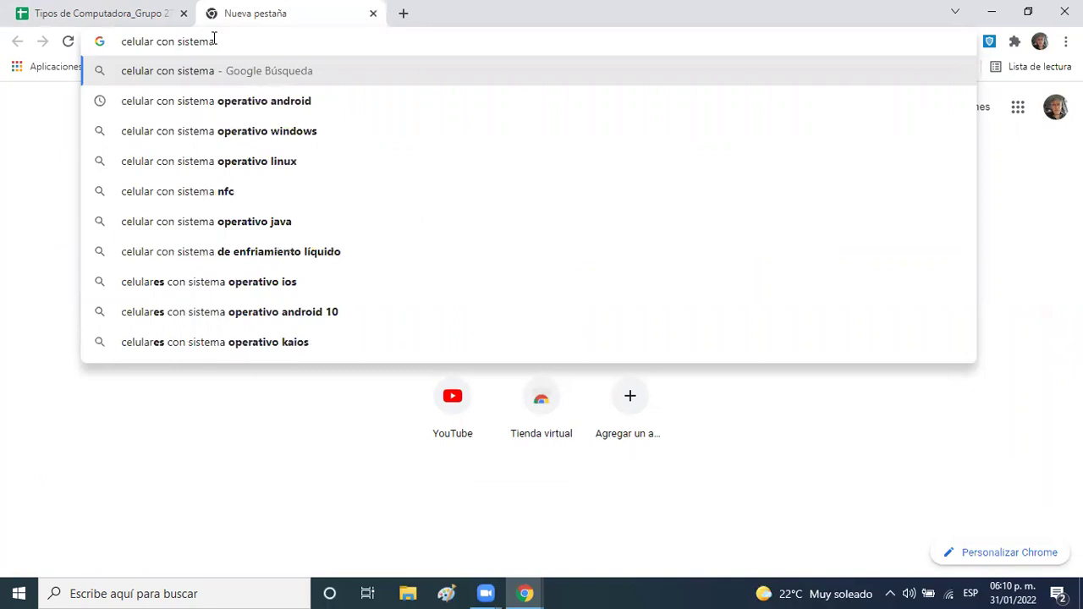
{"action": "left_click", "coordinate": [225, 104]}
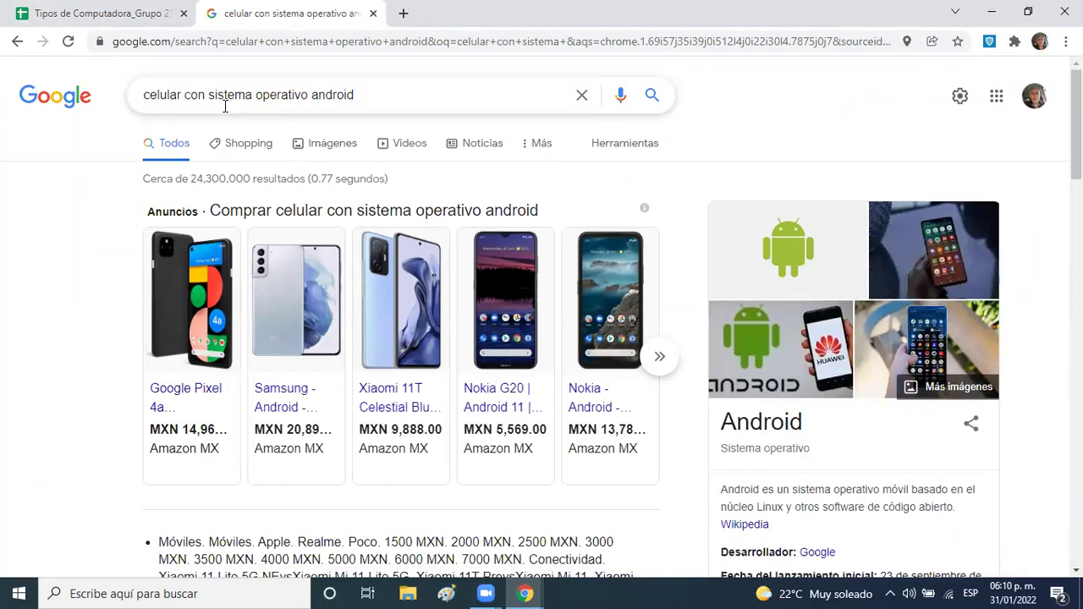
- Open the Samsung Galaxy S21 Plus listing on Amazon and copy "Samsung Galaxy S21 Plus" into Headline cell J8
{"action": "left_click", "coordinate": [658, 363]}
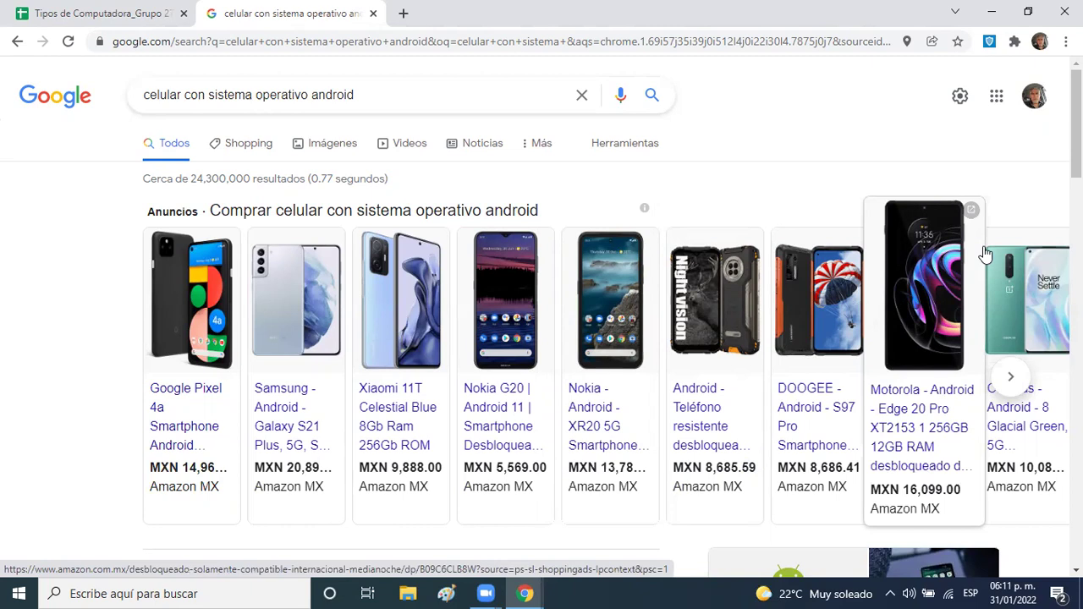
{"action": "left_click", "coordinate": [296, 406]}
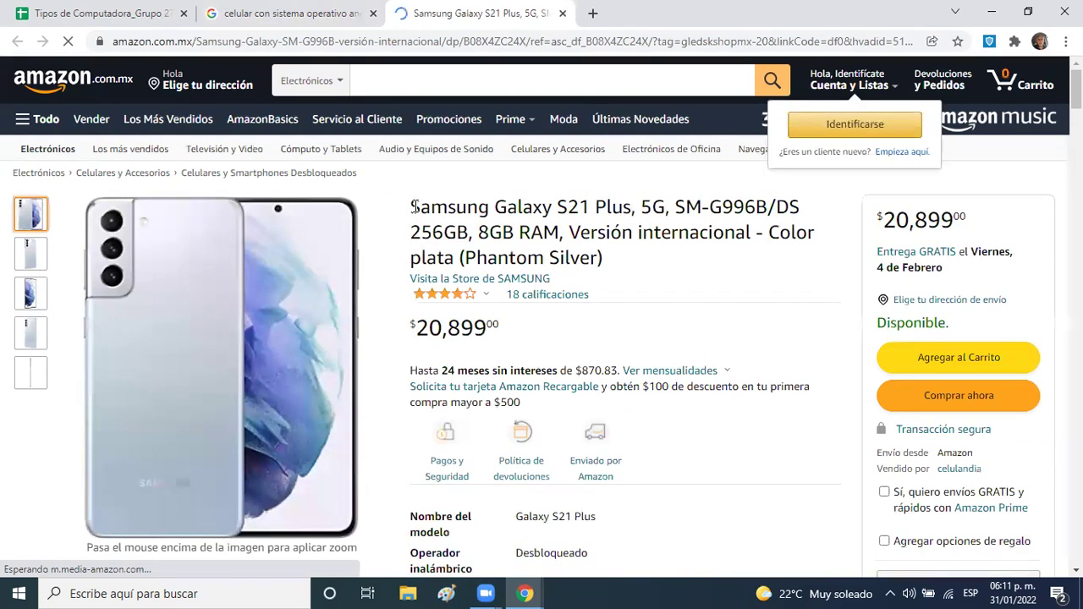
{"action": "left_click_drag", "start_coordinate": [412, 206], "coordinate": [631, 206]}
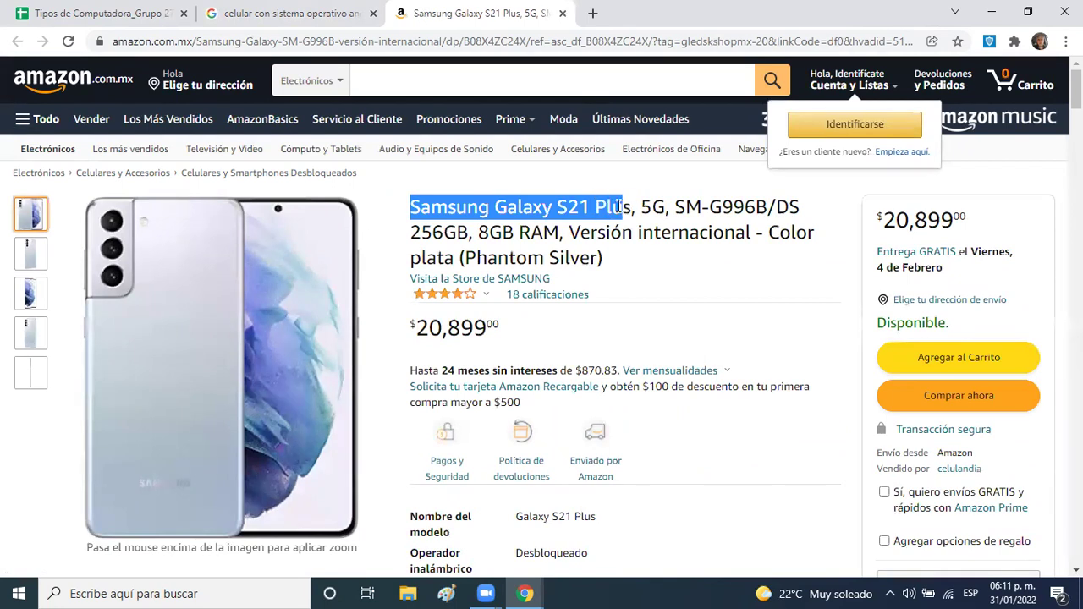
{"action": "left_click_drag", "start_coordinate": [624, 206], "coordinate": [412, 209]}
{"action": "key", "text": "ctrl+c"}
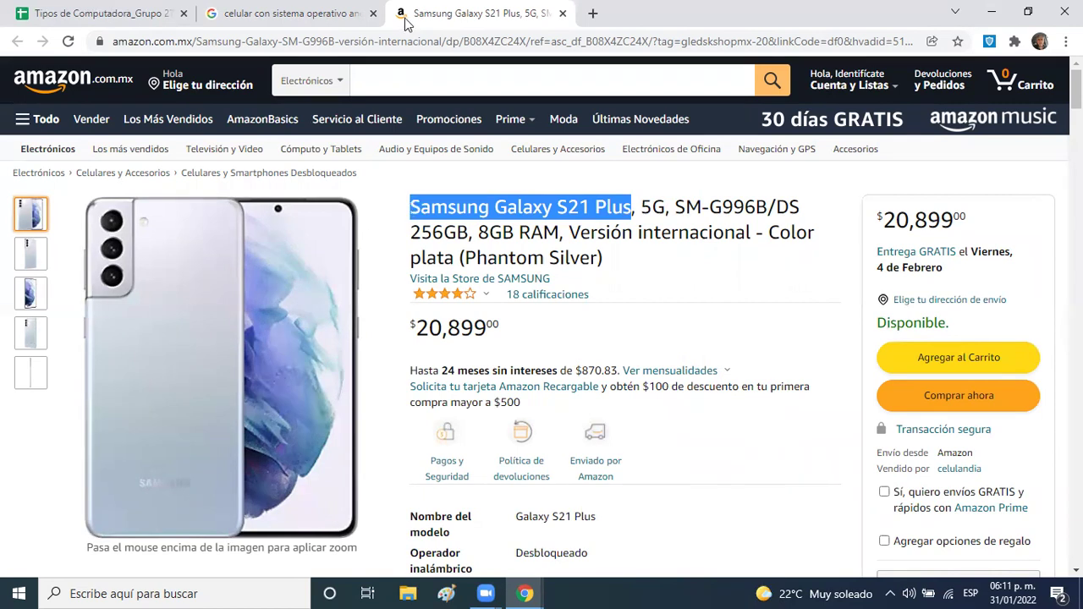
{"action": "left_click", "coordinate": [123, 17]}
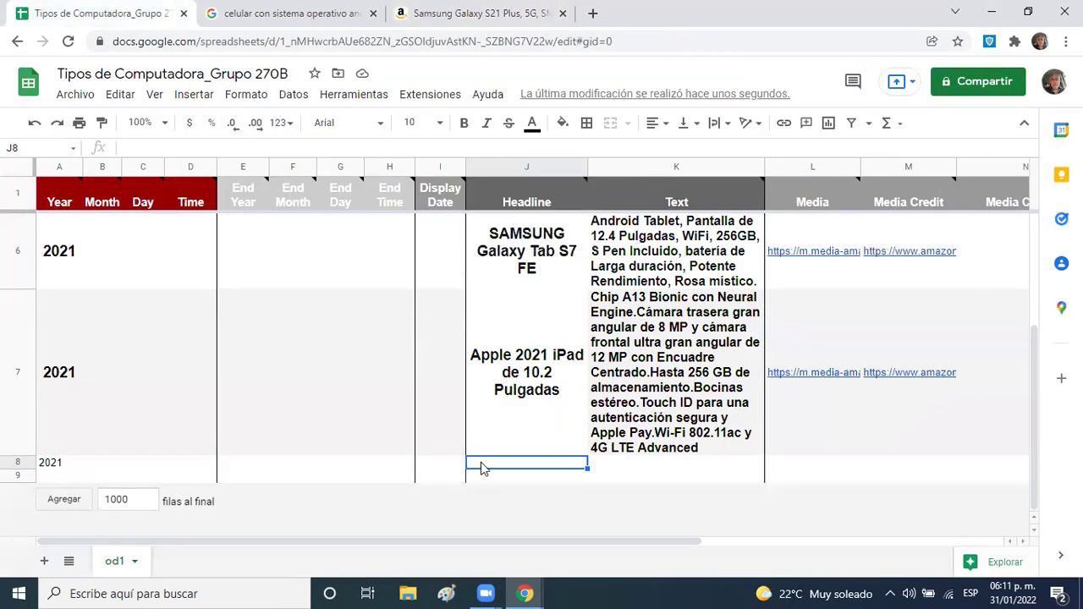
{"action": "key", "text": "ctrl+v"}
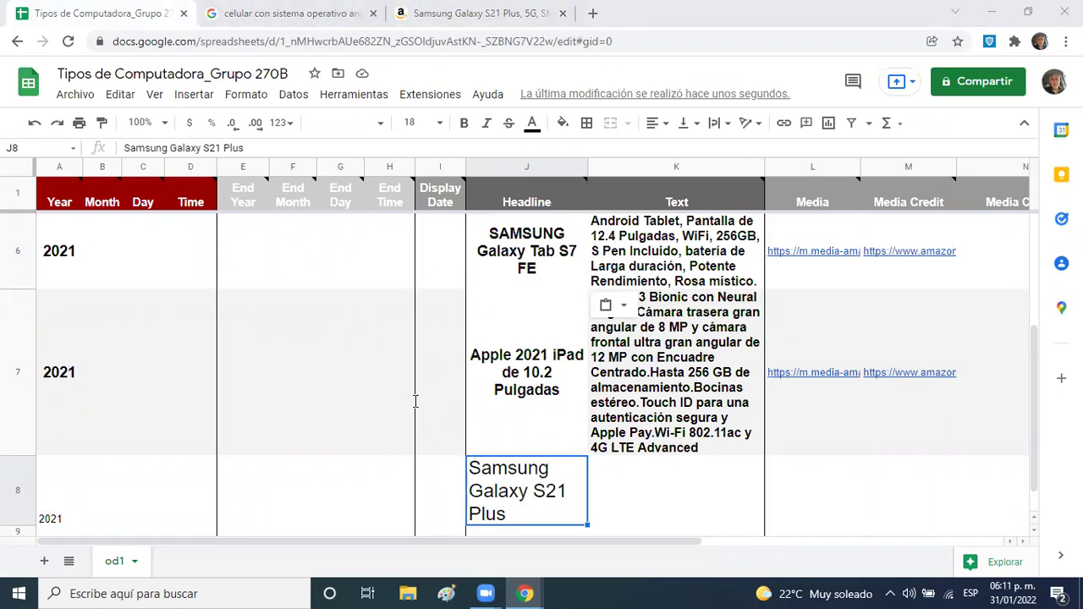
- Copy the rest of the listing title, from "5G, SM-G996B/DS" to "(Phantom Silver)", into Text cell K8
{"action": "left_click", "coordinate": [658, 469]}
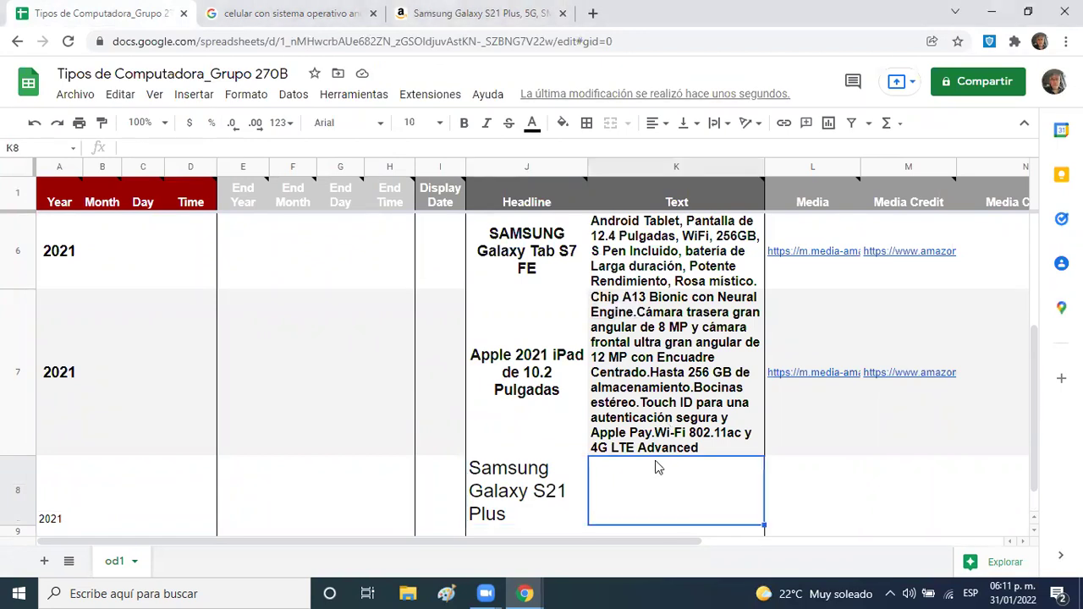
{"action": "left_click", "coordinate": [467, 16]}
{"action": "left_click_drag", "start_coordinate": [643, 206], "coordinate": [670, 225]}
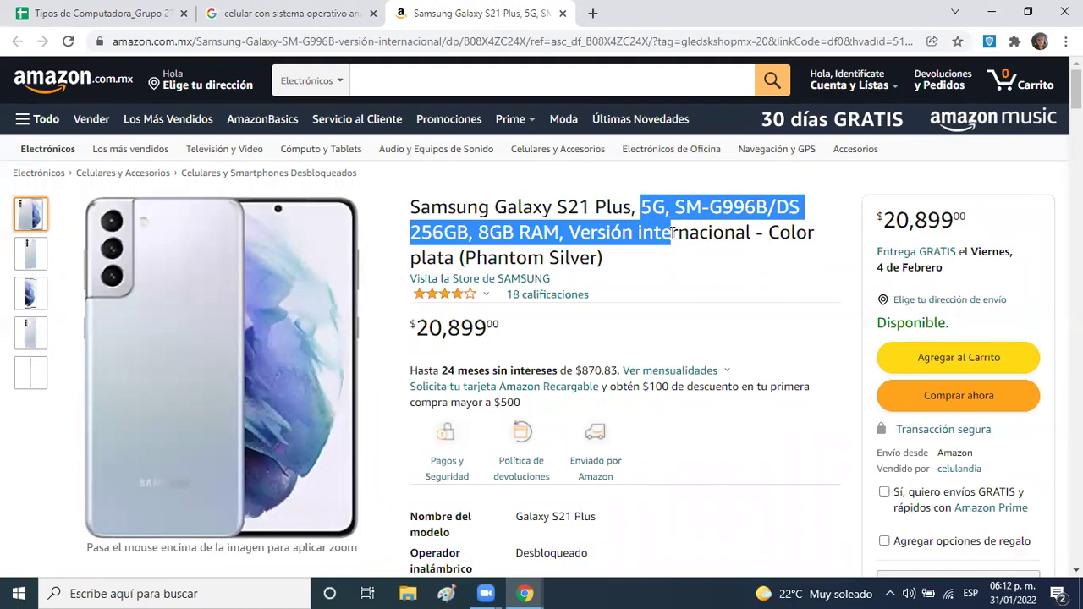
{"action": "left_click_drag", "start_coordinate": [674, 241], "coordinate": [748, 268]}
{"action": "key", "text": "ctrl+c"}
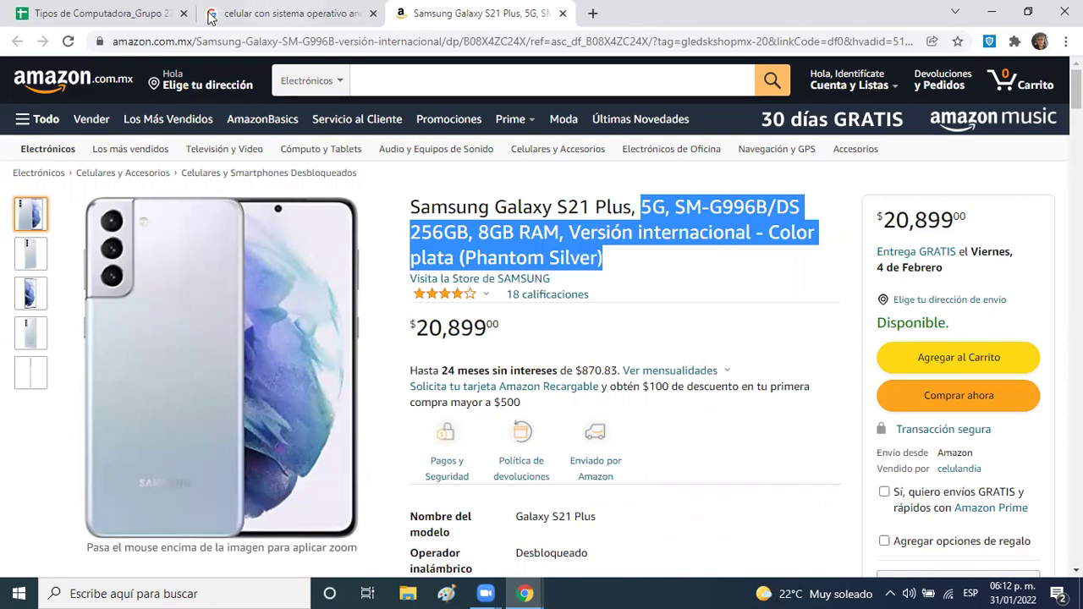
{"action": "left_click", "coordinate": [163, 19]}
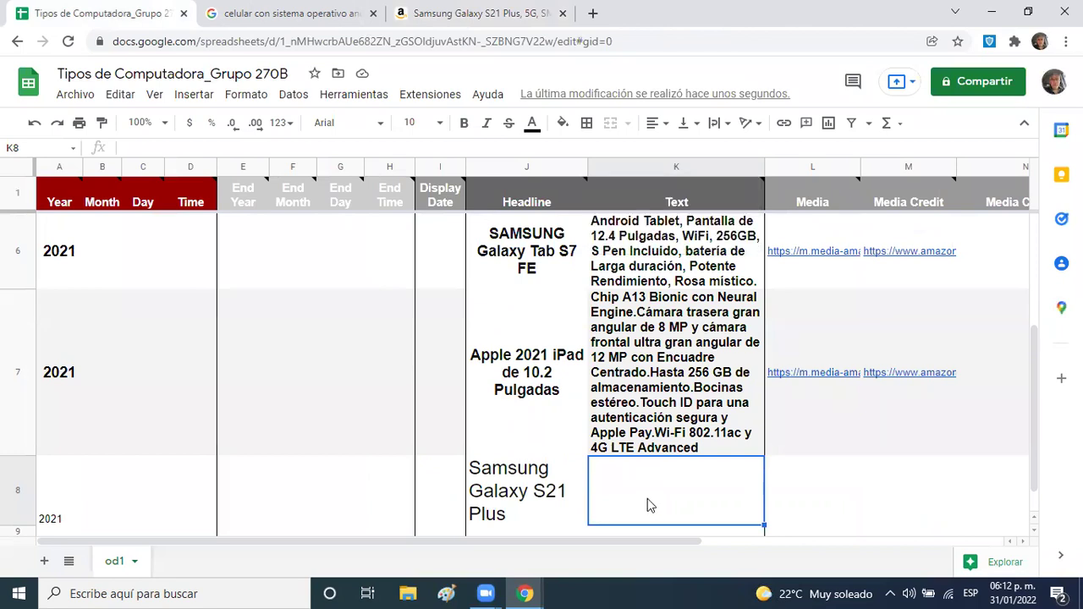
{"action": "key", "text": "ctrl+v"}
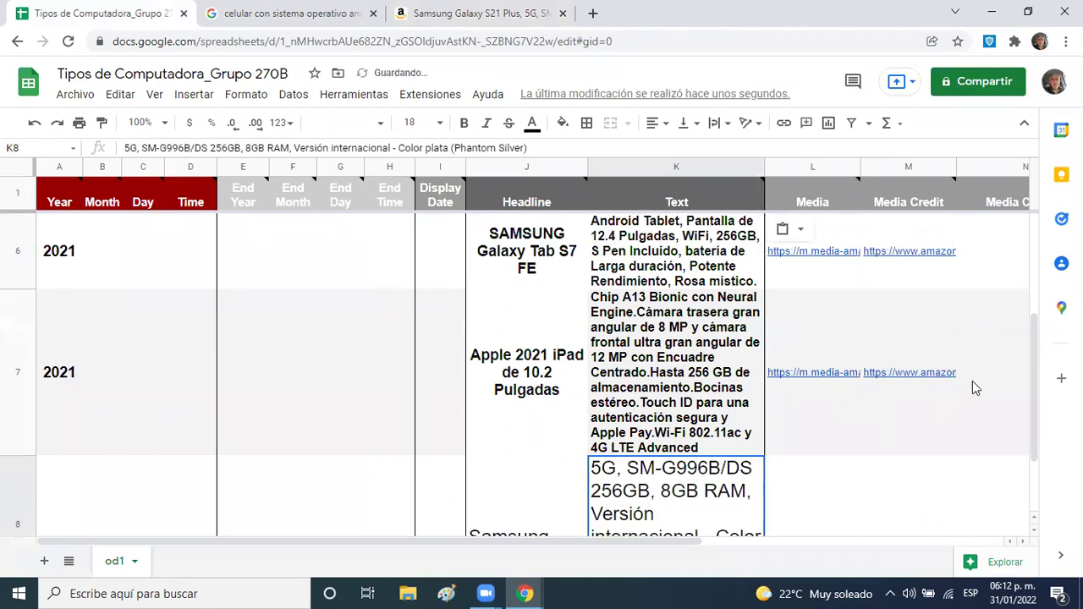
- Copy the web address of the Galaxy S21 Plus Amazon page into Media Credit cell M8
{"action": "left_click_drag", "start_coordinate": [1033, 387], "coordinate": [1039, 420]}
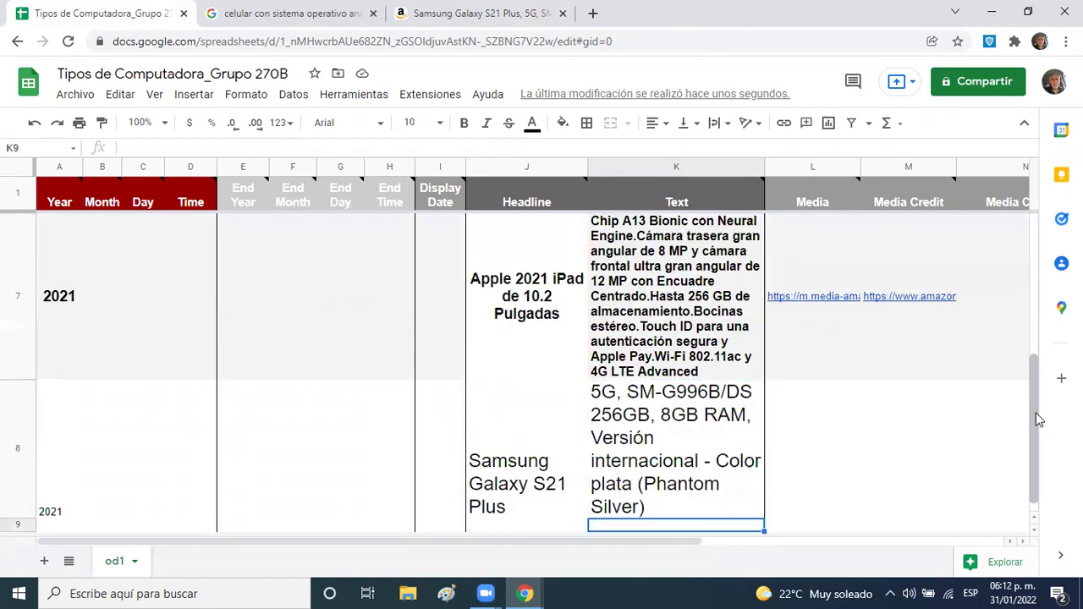
{"action": "scroll", "coordinate": [1039, 420], "scroll_direction": "down", "scroll_amount": 2}
{"action": "key", "text": "Right"}
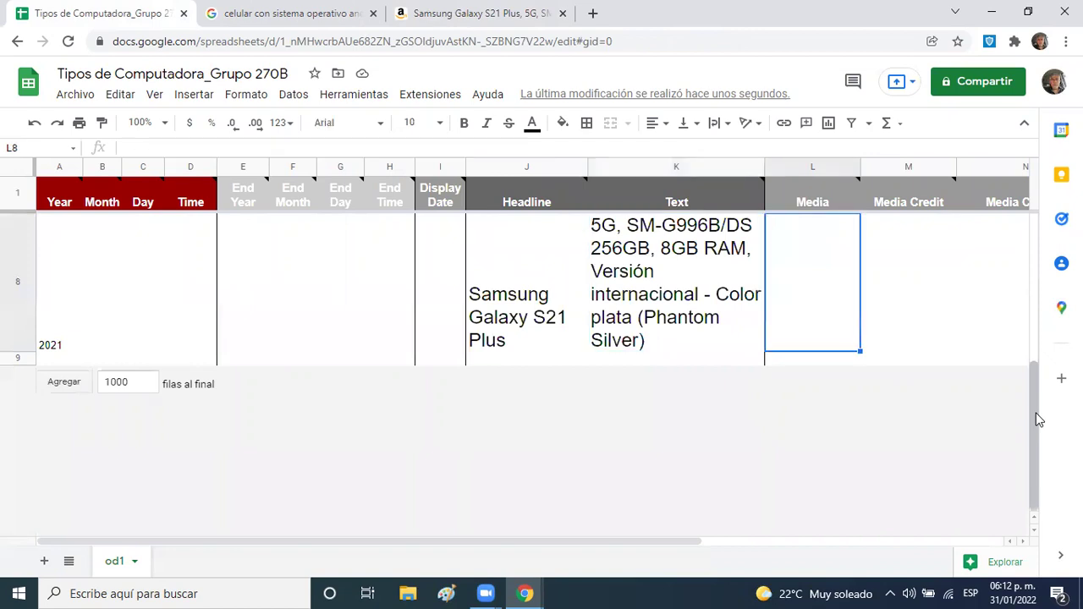
{"action": "key", "text": "Right"}
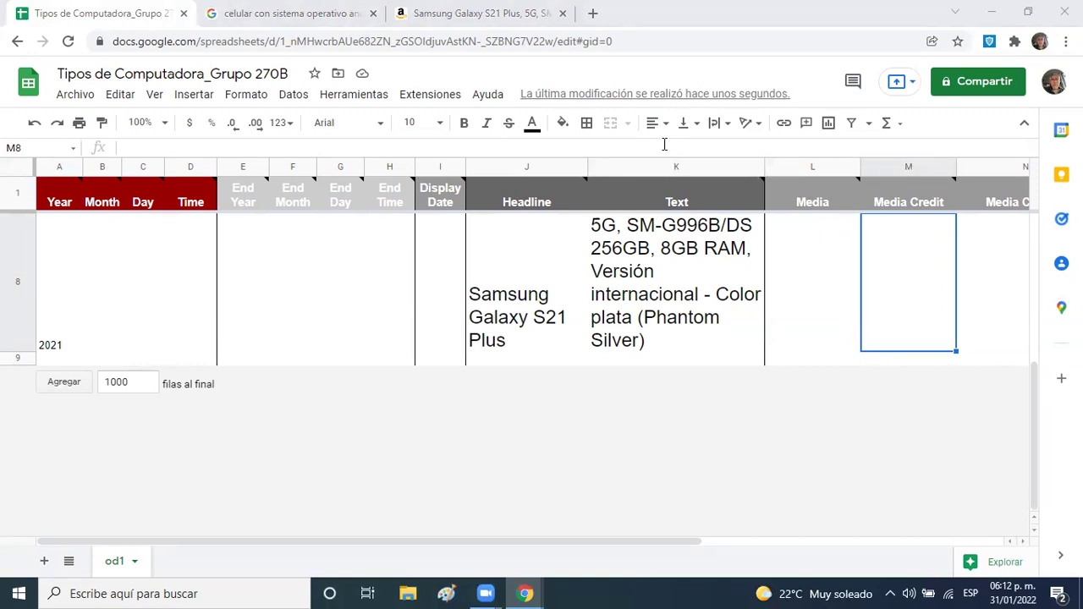
{"action": "left_click", "coordinate": [505, 15]}
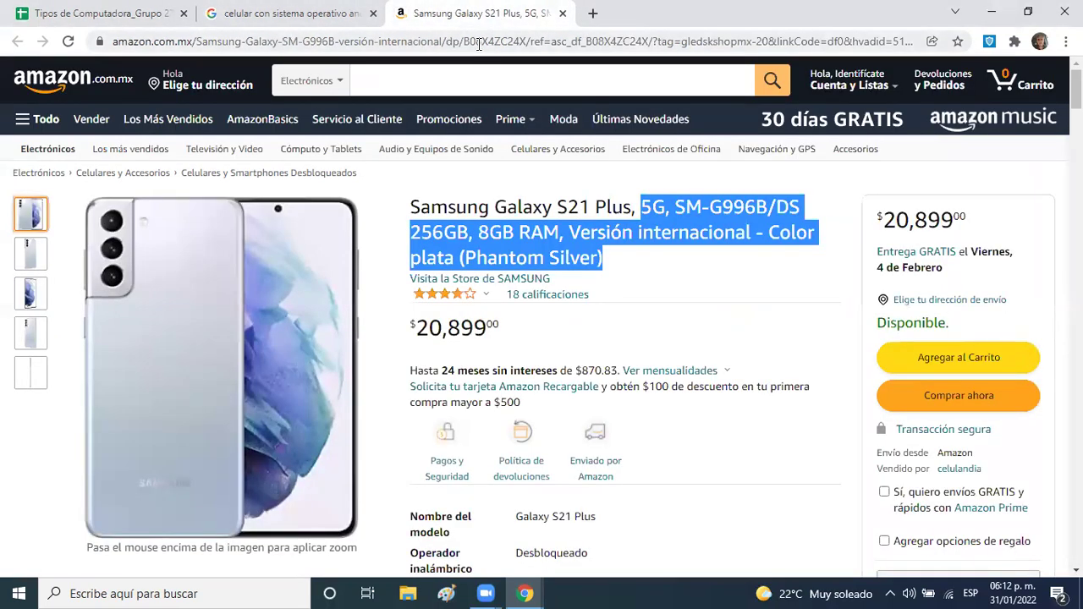
{"action": "left_click", "coordinate": [479, 42]}
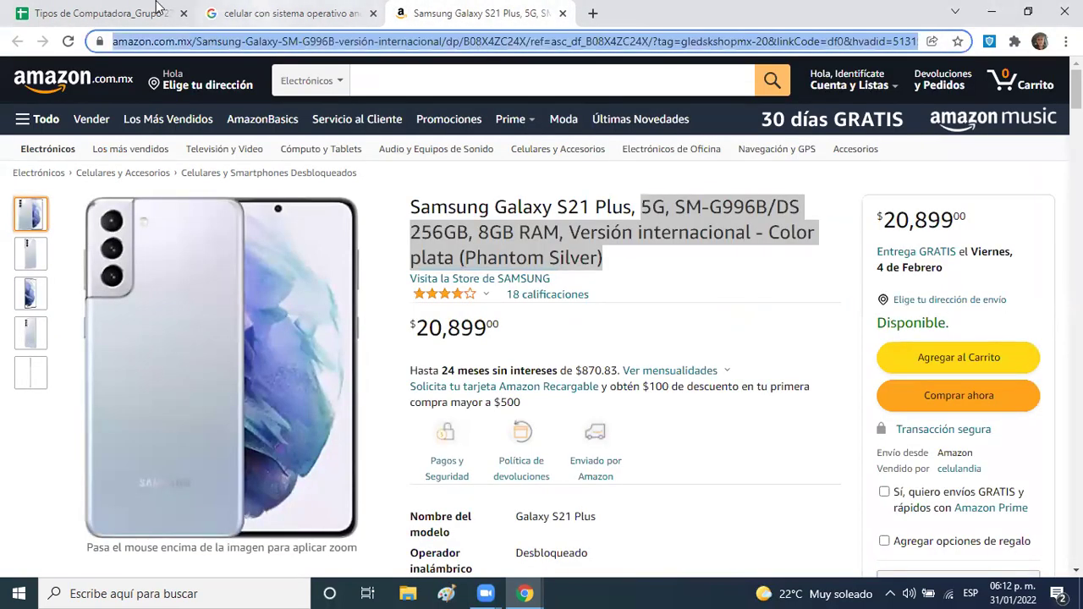
{"action": "left_click", "coordinate": [93, 14]}
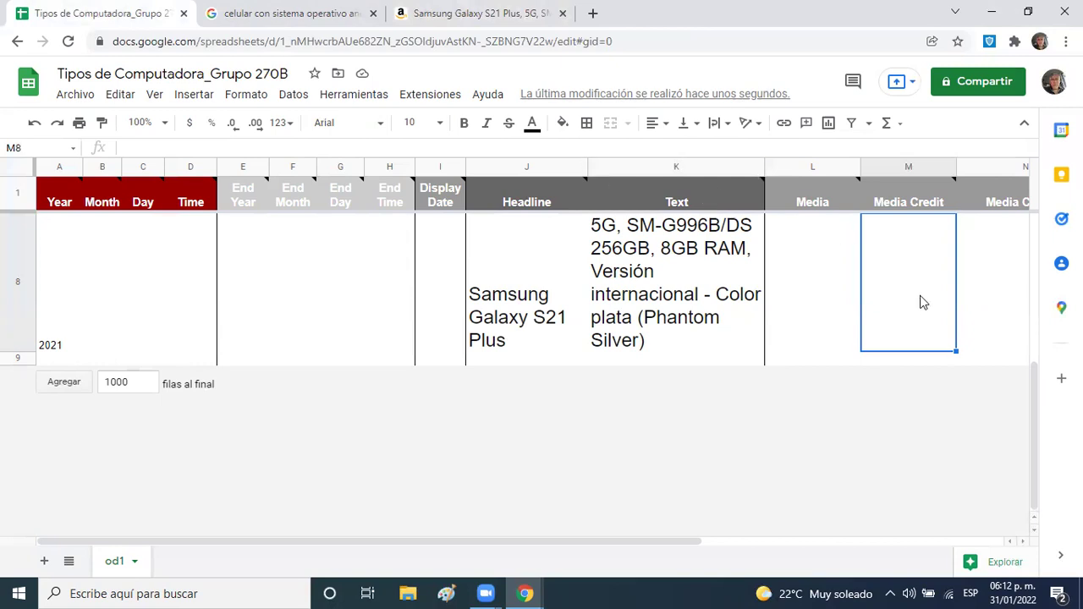
{"action": "key", "text": "ctrl+v"}
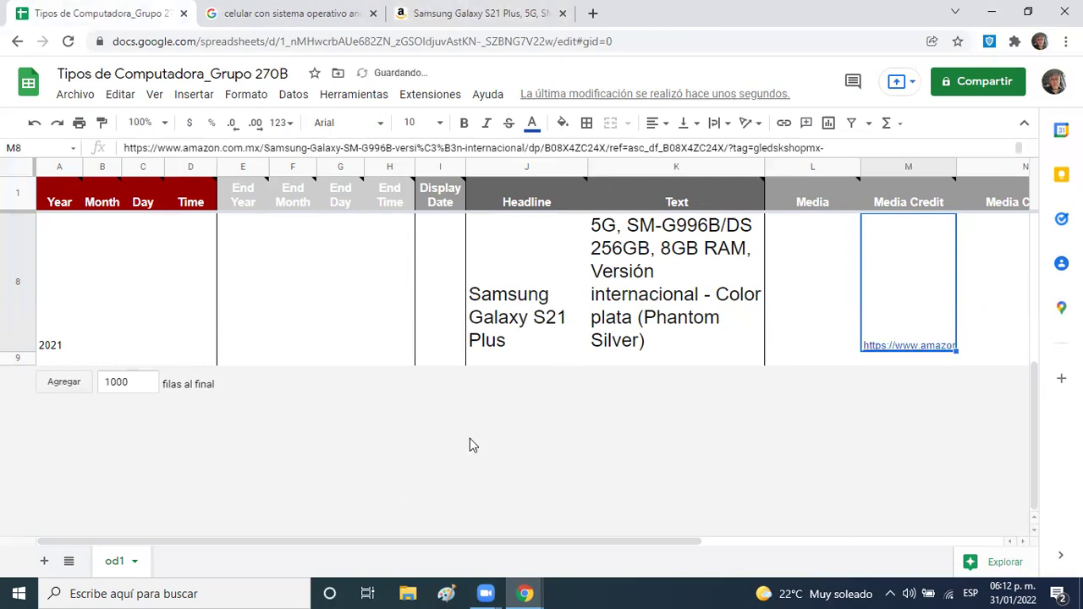
{"action": "left_click", "coordinate": [316, 590]}
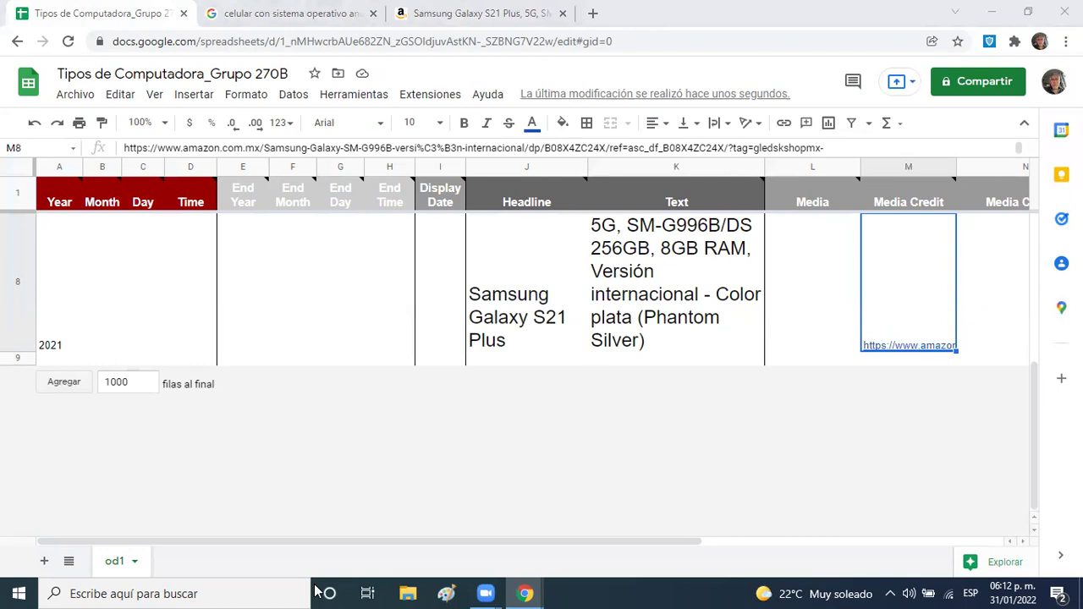
- Copy the image address of the enlarged Galaxy S21 Plus photo on Amazon into Media cell L8
{"action": "left_click", "coordinate": [805, 294]}
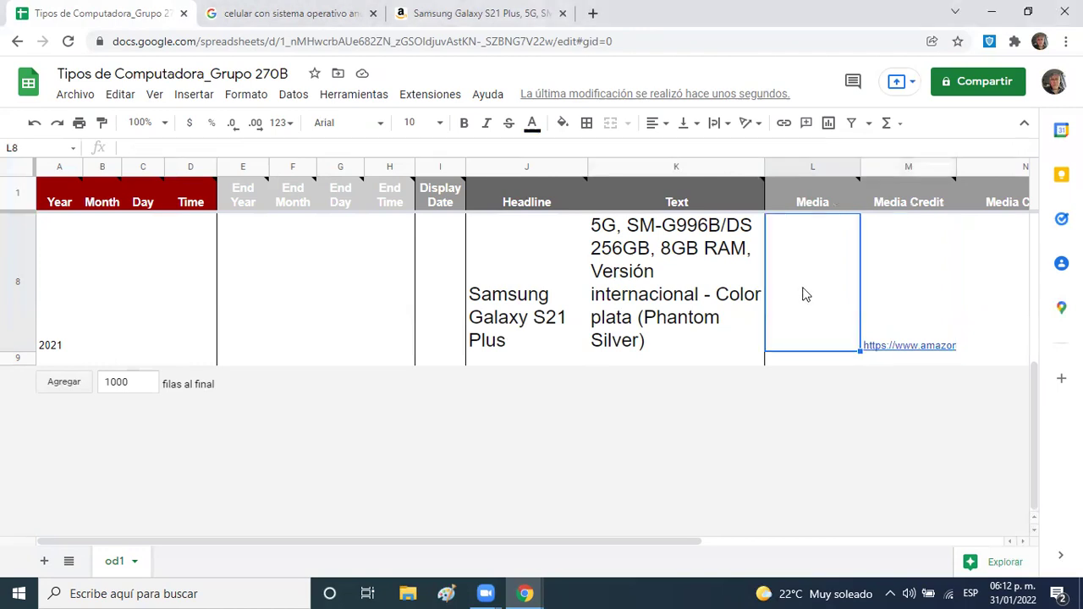
{"action": "left_click", "coordinate": [507, 12]}
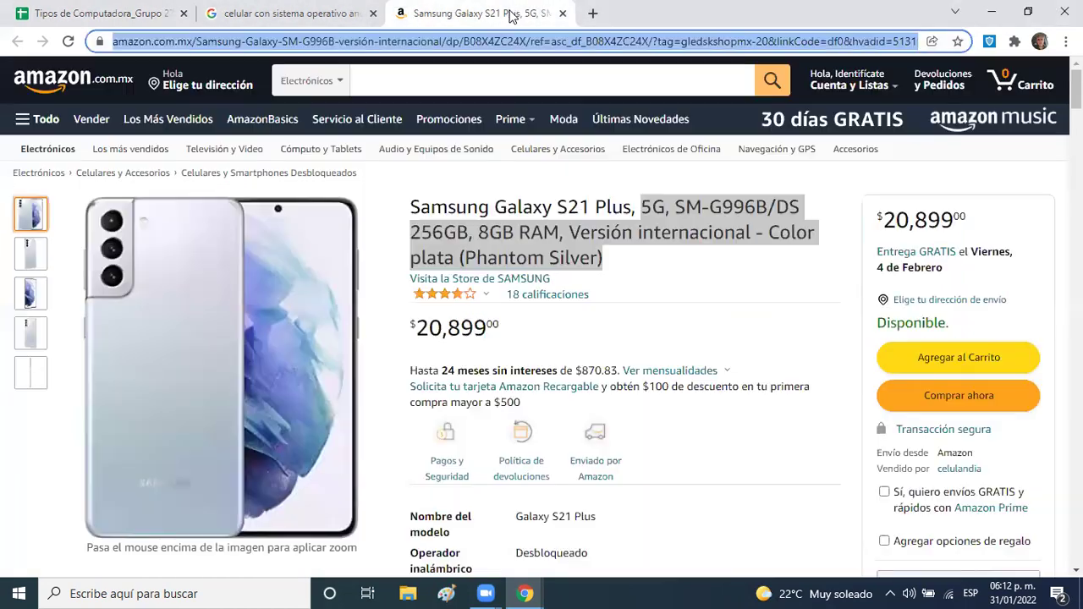
{"action": "right_click", "coordinate": [208, 319]}
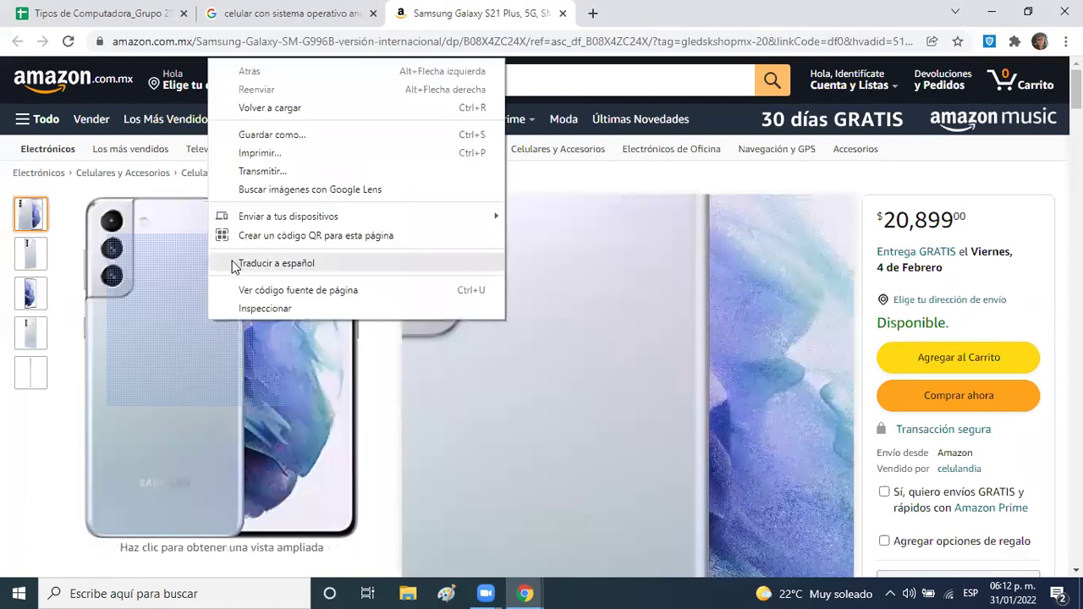
{"action": "left_click", "coordinate": [203, 344]}
{"action": "left_click", "coordinate": [203, 343]}
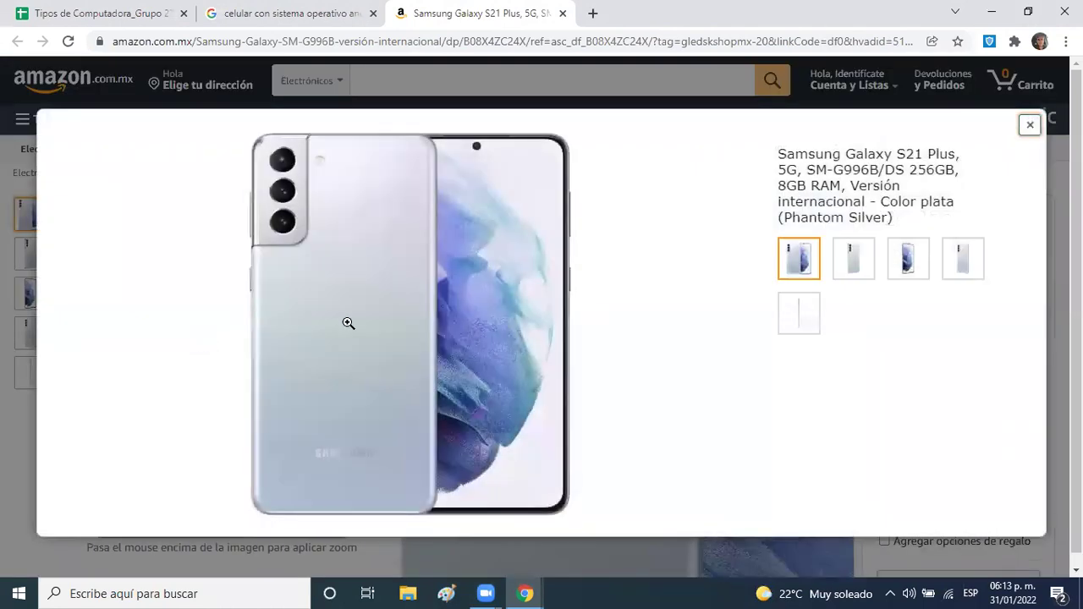
{"action": "right_click", "coordinate": [348, 324]}
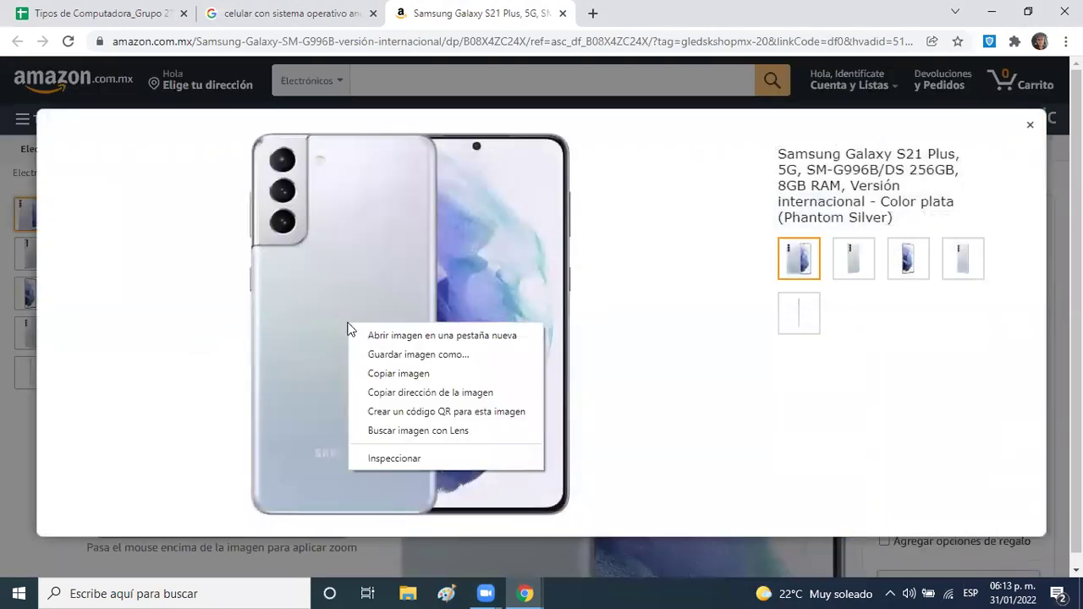
{"action": "left_click", "coordinate": [420, 393]}
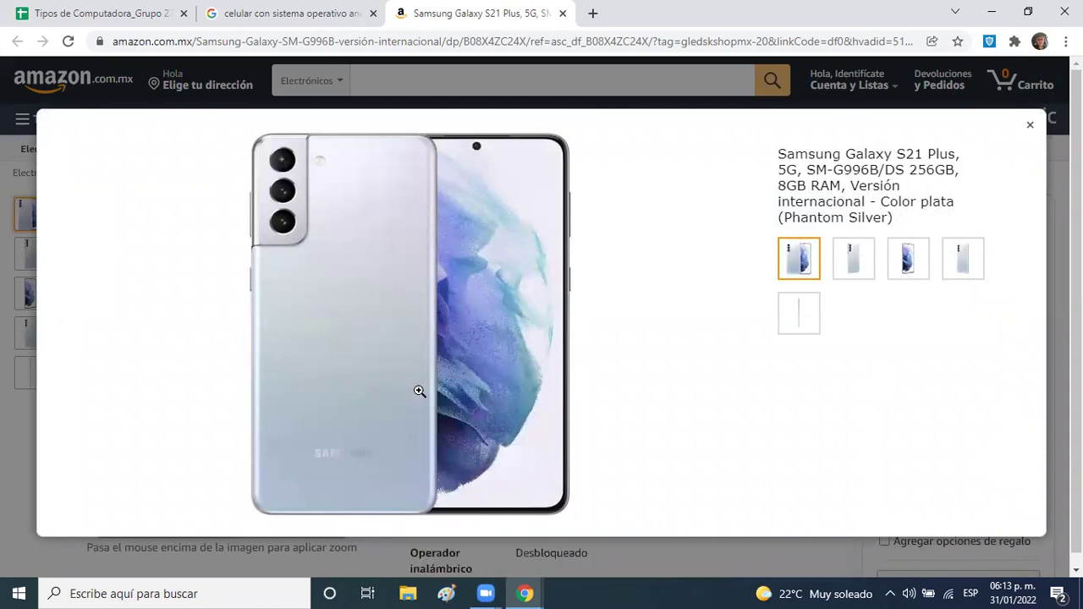
{"action": "left_click", "coordinate": [146, 16]}
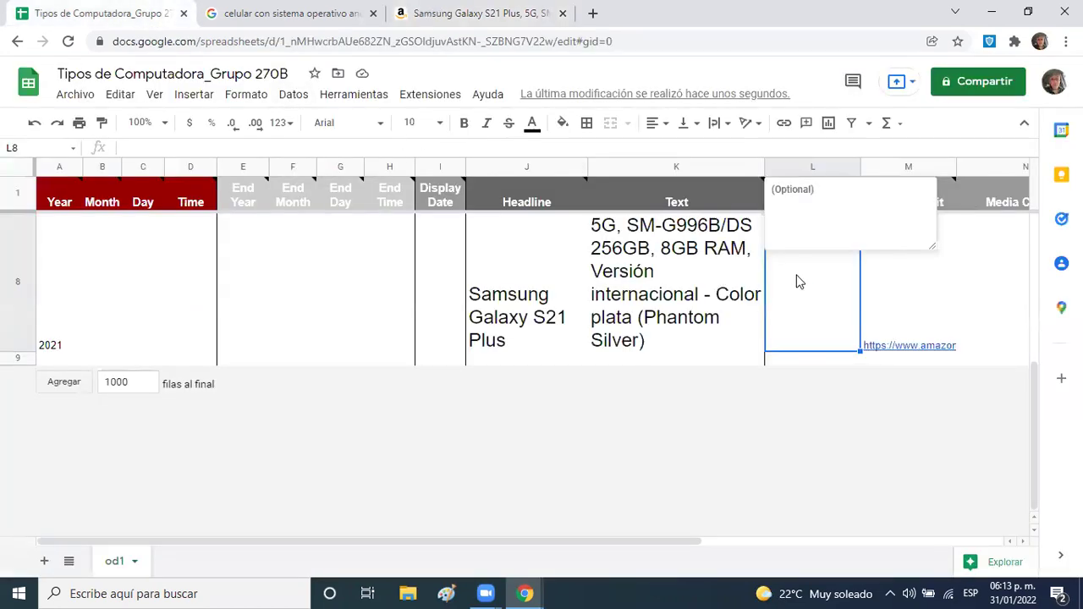
{"action": "double_click", "coordinate": [798, 282]}
{"action": "type", "text": "https://m.media-amazon.com/images/I/612Yxt123XL._AC_SL1000_.jpg"}
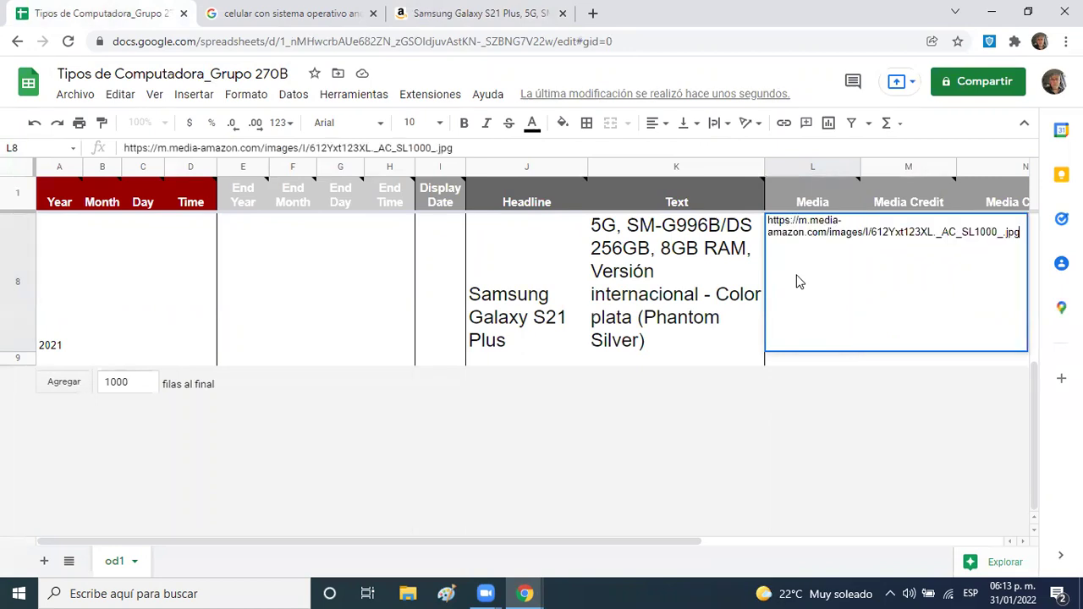
{"action": "left_click", "coordinate": [688, 358]}
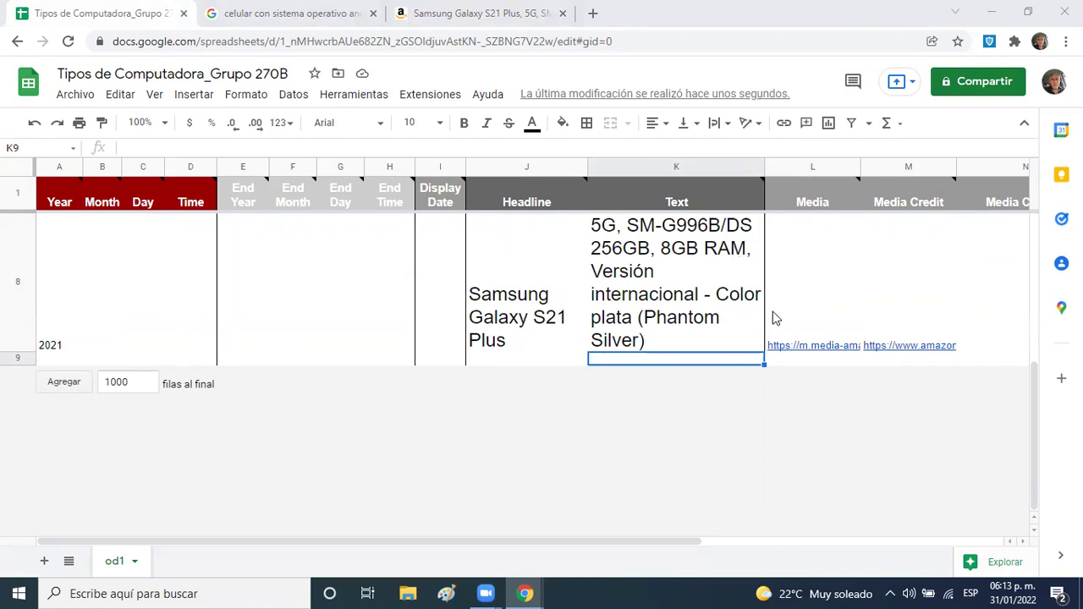
- Check that the image link in L8 opens the phone photo and preview the product link in M8
{"action": "left_click", "coordinate": [802, 347]}
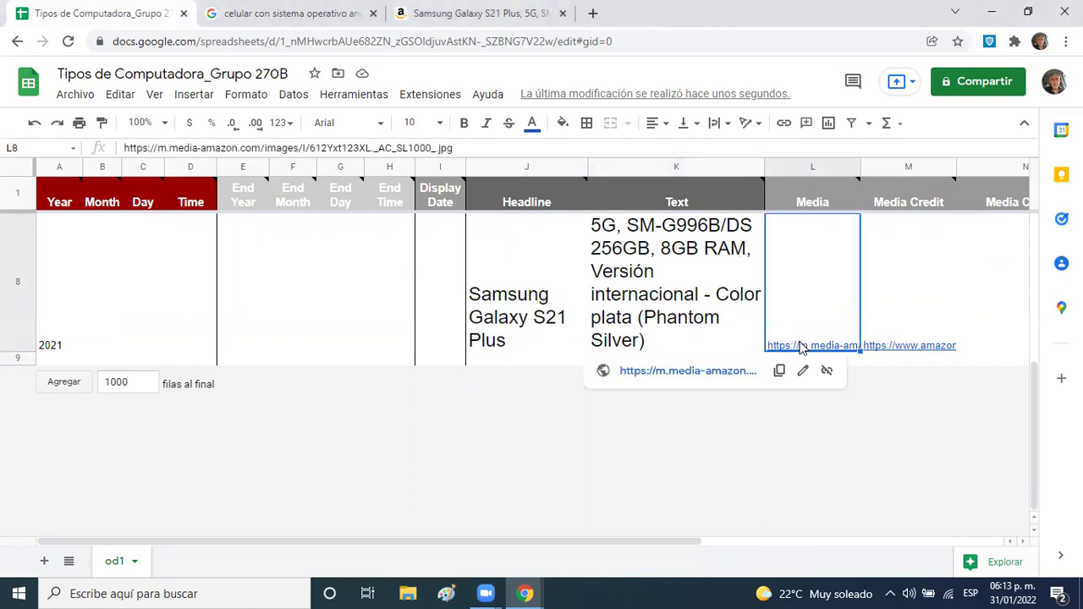
{"action": "left_click", "coordinate": [742, 372]}
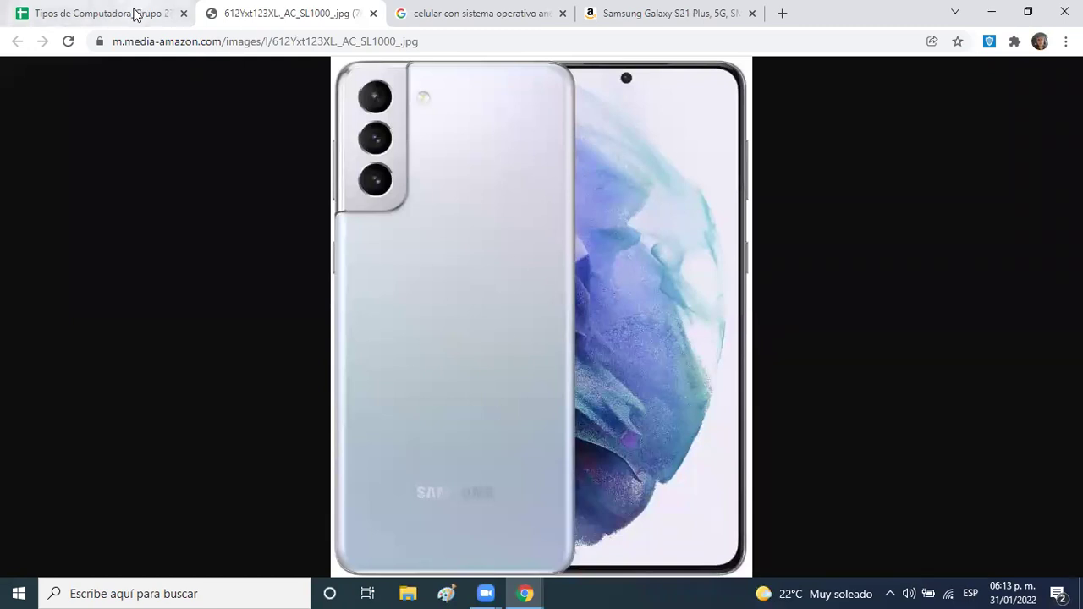
{"action": "left_click", "coordinate": [64, 12]}
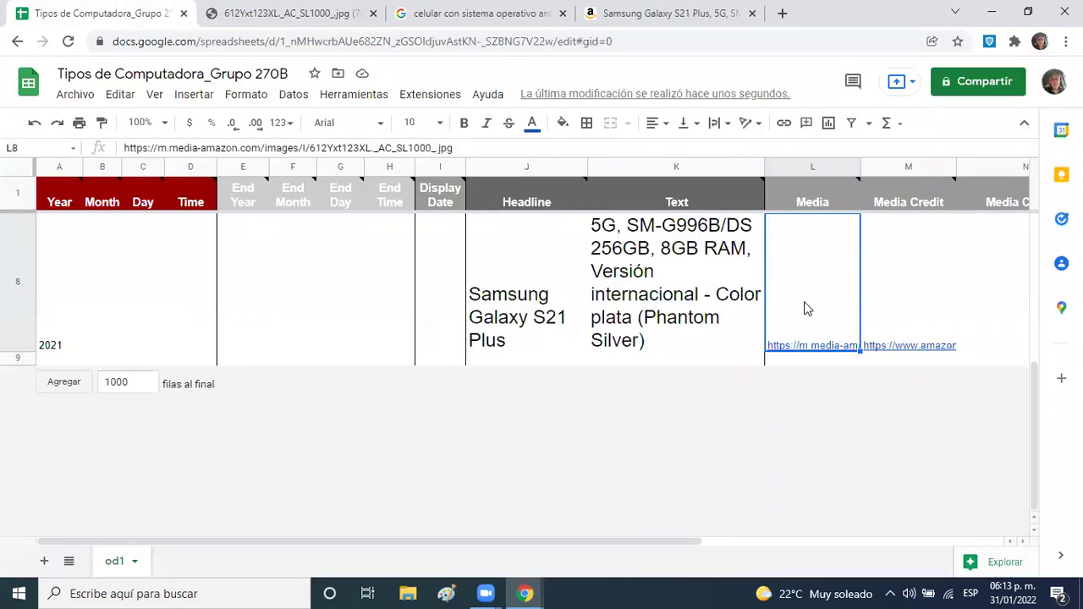
{"action": "left_click", "coordinate": [903, 305]}
{"action": "left_click", "coordinate": [819, 306]}
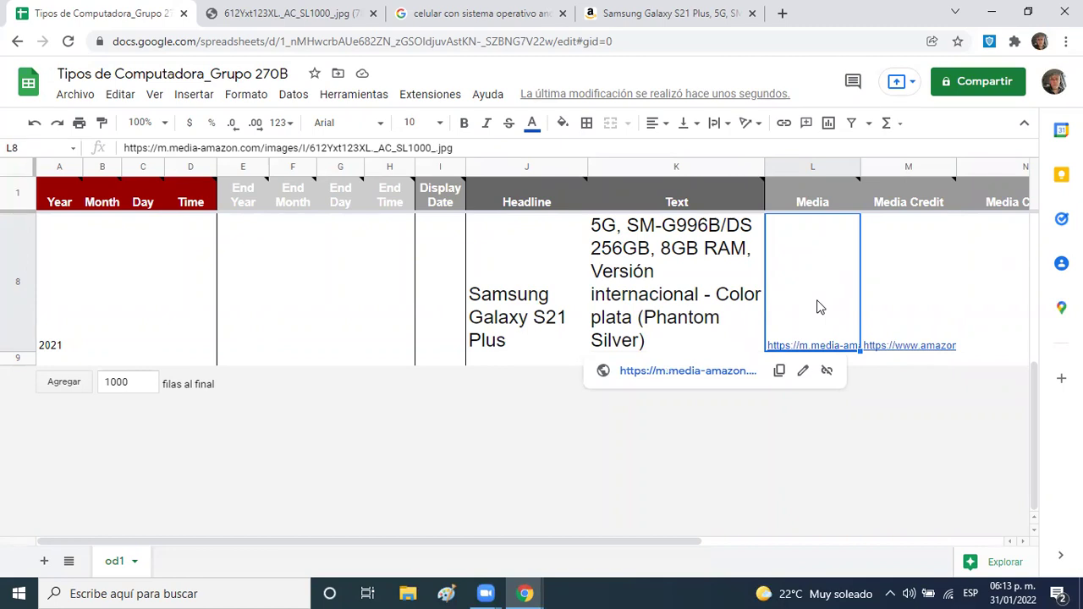
{"action": "mouse_move", "coordinate": [932, 356]}
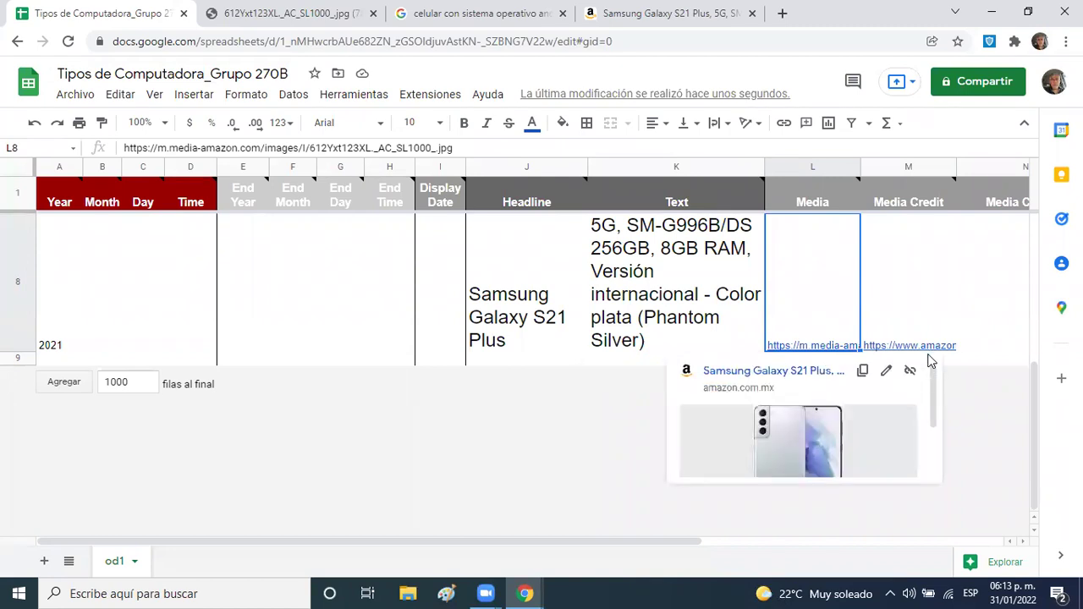
{"action": "left_click", "coordinate": [615, 362]}
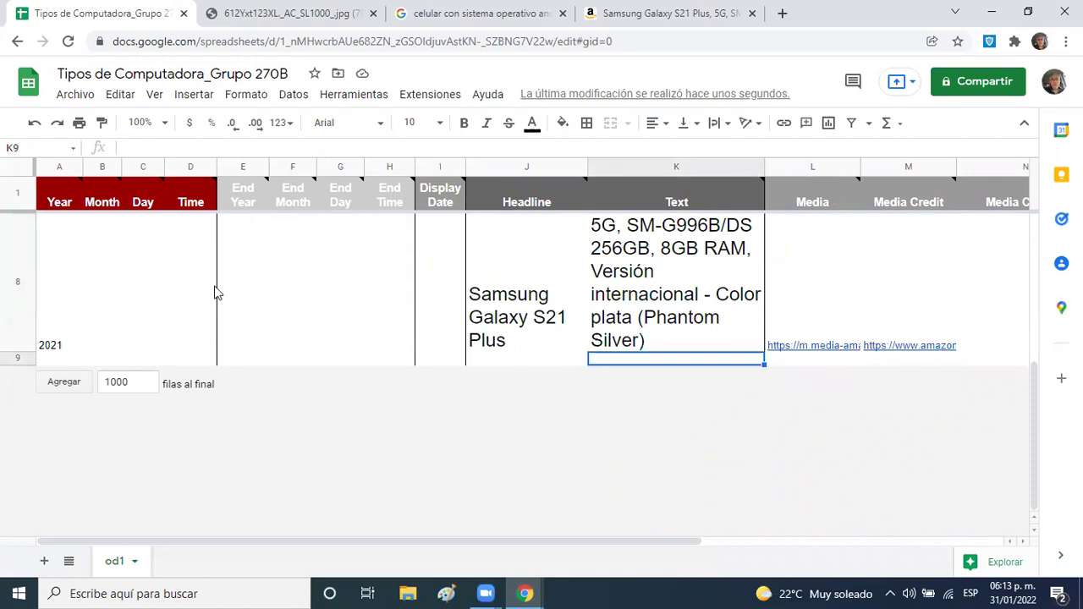
- Format the year in A8 as 14 pt bold, centred vertically and horizontally
{"action": "left_click", "coordinate": [48, 250]}
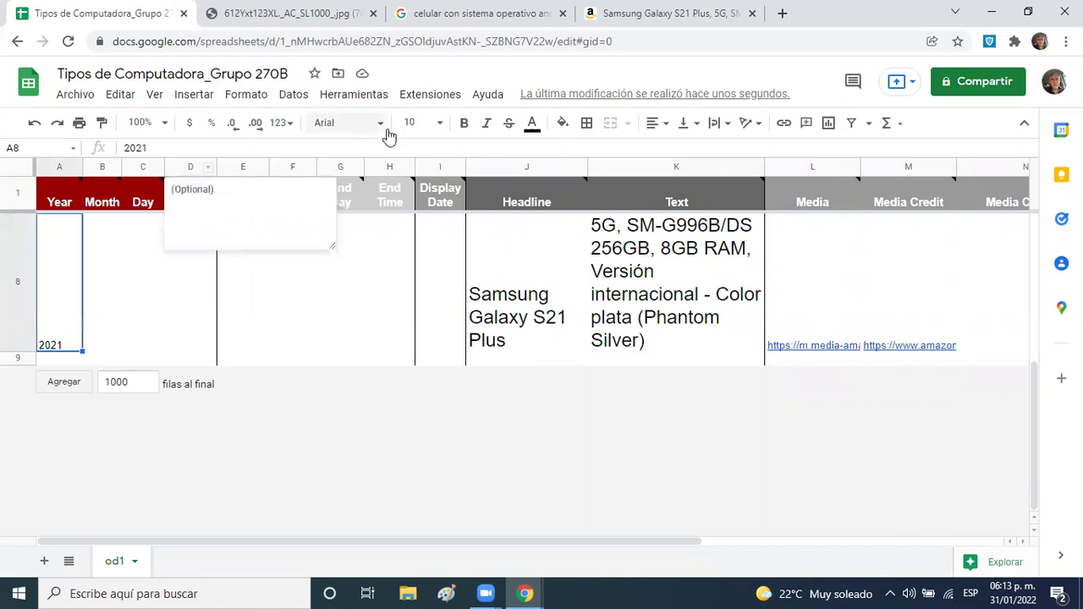
{"action": "left_click", "coordinate": [441, 124]}
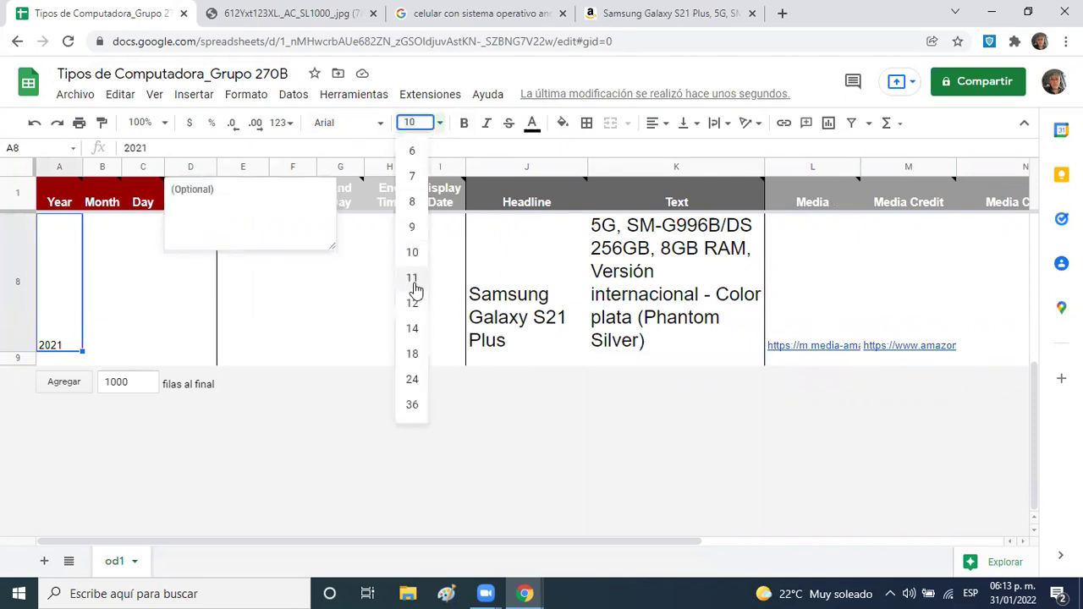
{"action": "left_click", "coordinate": [412, 328]}
{"action": "left_click", "coordinate": [464, 126]}
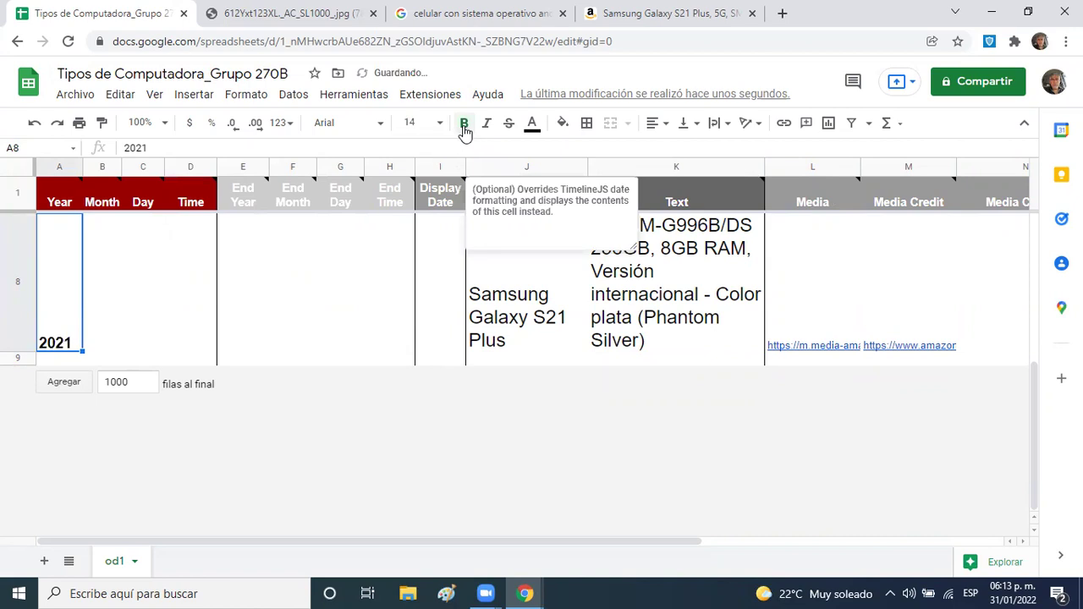
{"action": "left_click", "coordinate": [697, 125]}
{"action": "left_click", "coordinate": [704, 151]}
{"action": "left_click", "coordinate": [665, 123]}
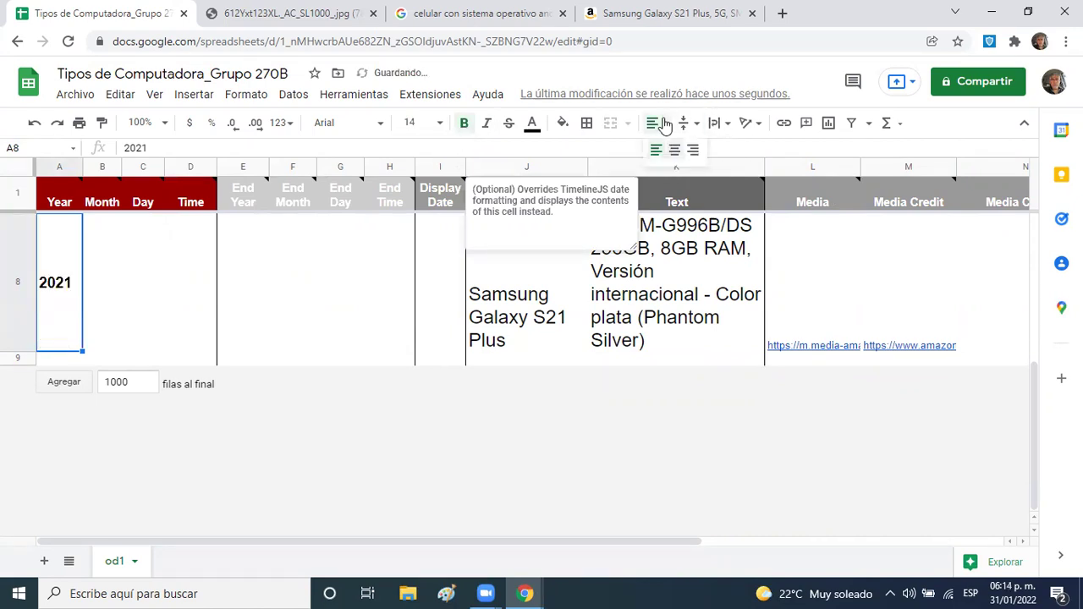
{"action": "left_click", "coordinate": [670, 150]}
- Format the headline in J8 as Arial 14 pt bold, centred vertically and horizontally
{"action": "left_click", "coordinate": [542, 263]}
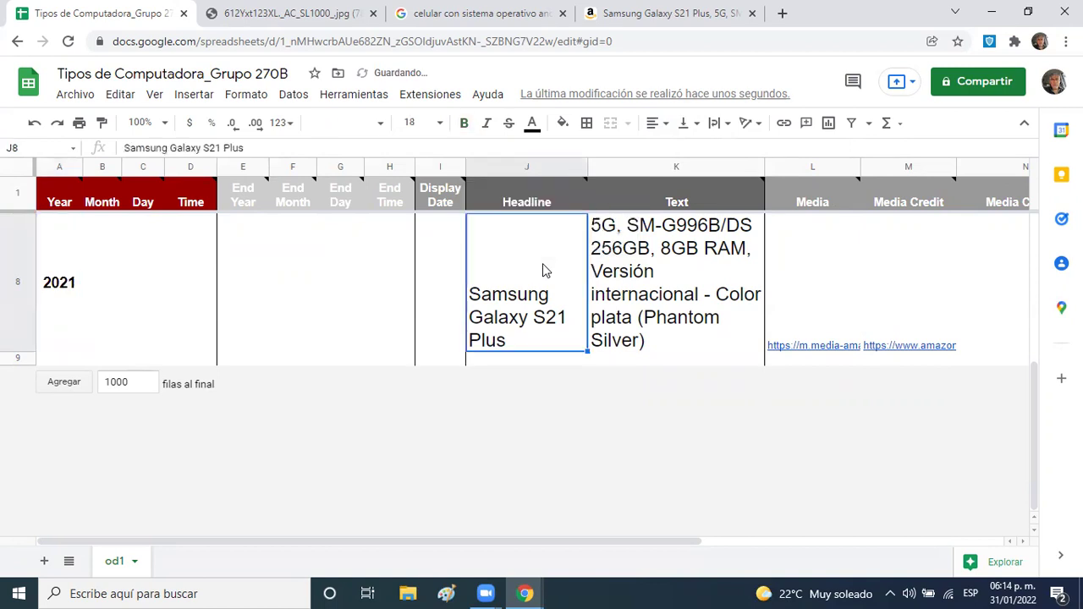
{"action": "left_click", "coordinate": [382, 125]}
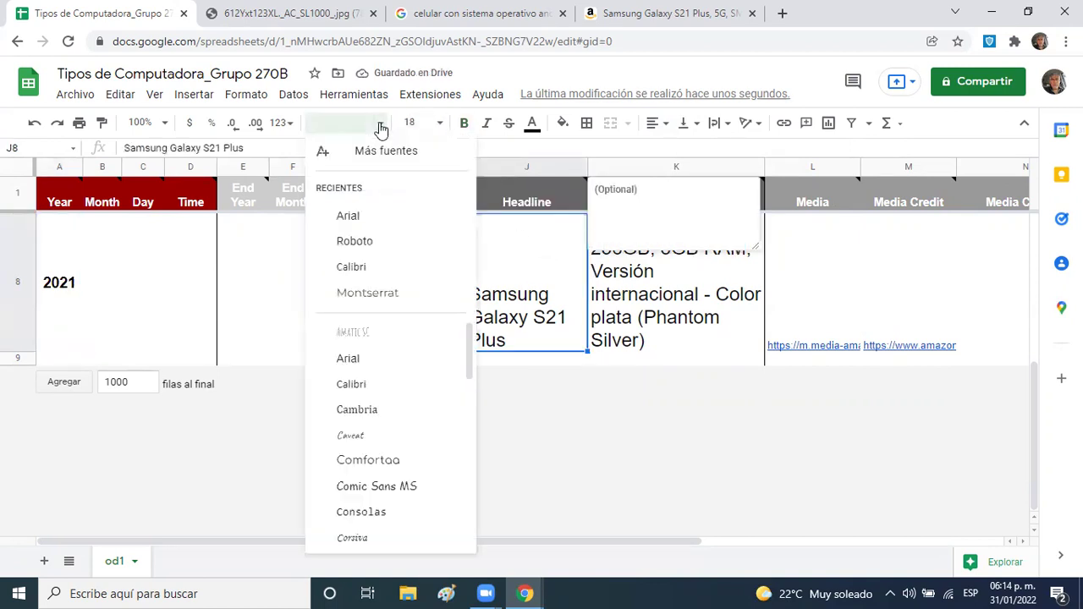
{"action": "left_click", "coordinate": [339, 221]}
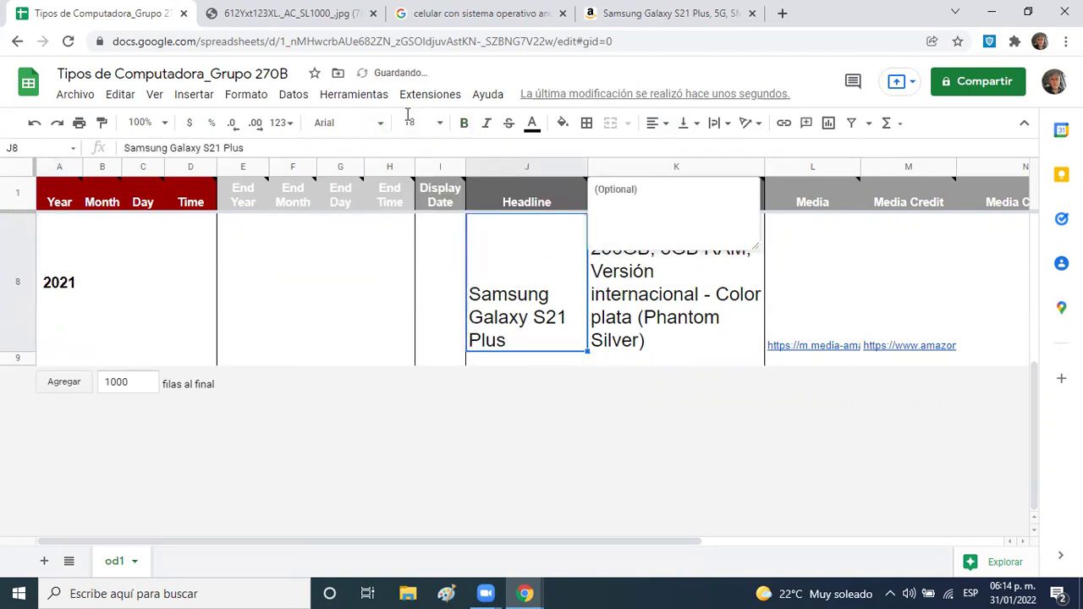
{"action": "left_click", "coordinate": [439, 124]}
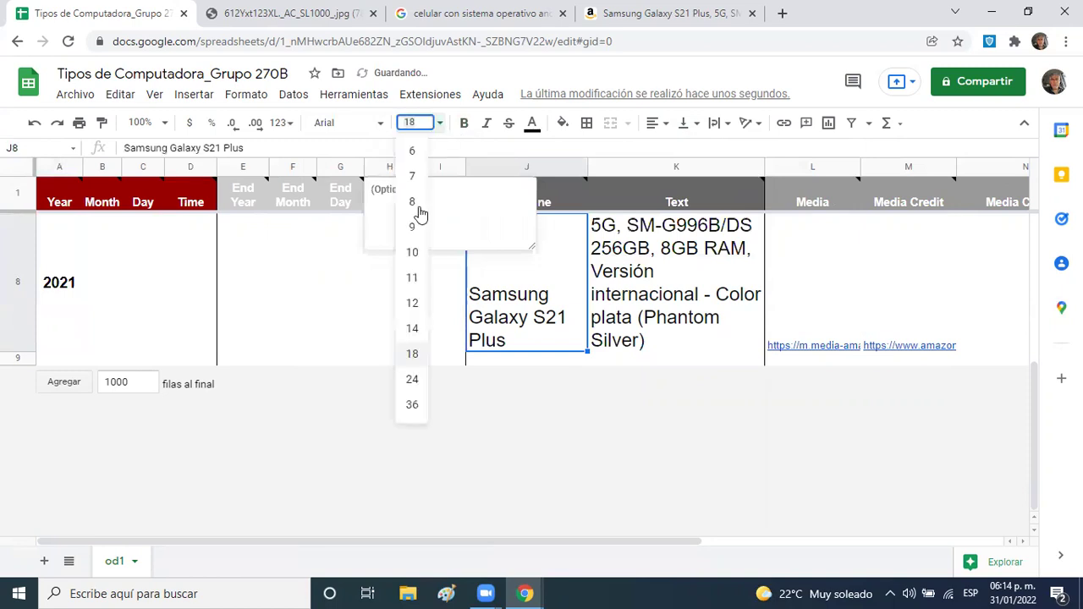
{"action": "left_click", "coordinate": [412, 328]}
{"action": "left_click", "coordinate": [465, 125]}
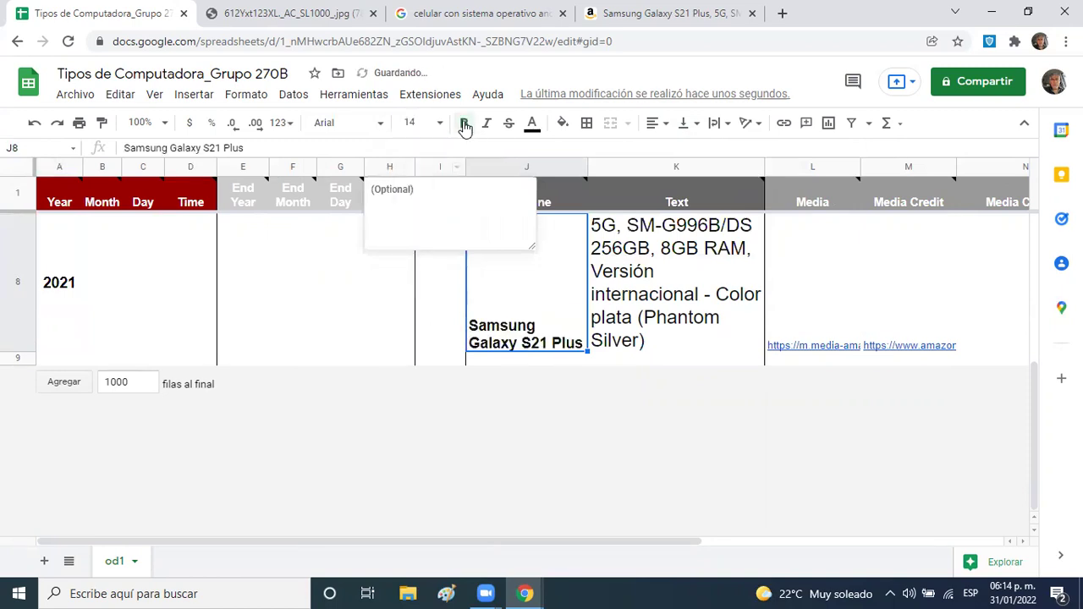
{"action": "left_click", "coordinate": [694, 126]}
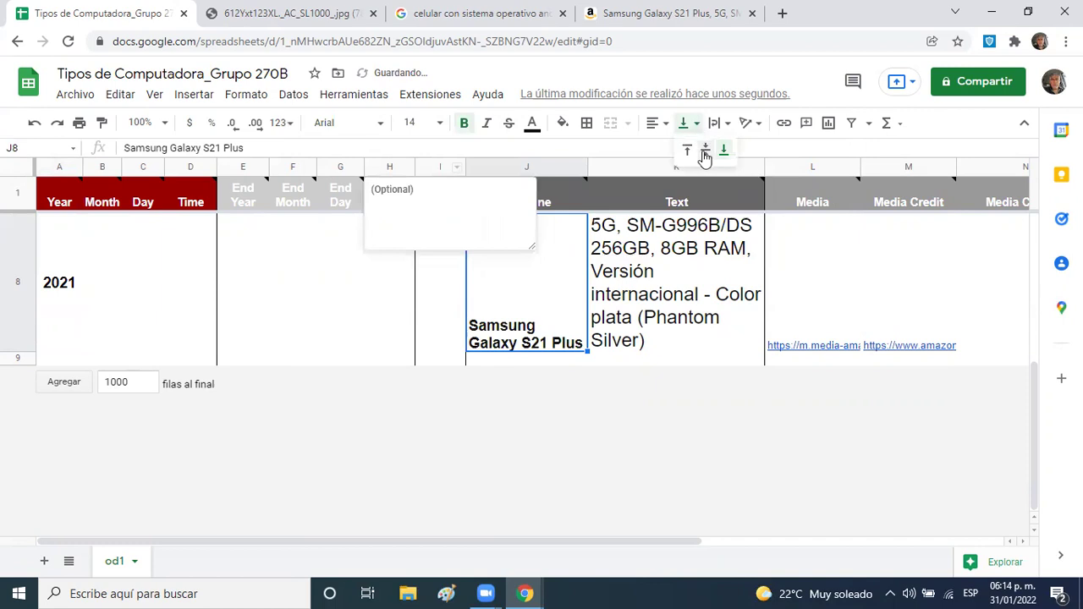
{"action": "left_click", "coordinate": [705, 149]}
{"action": "left_click", "coordinate": [653, 123]}
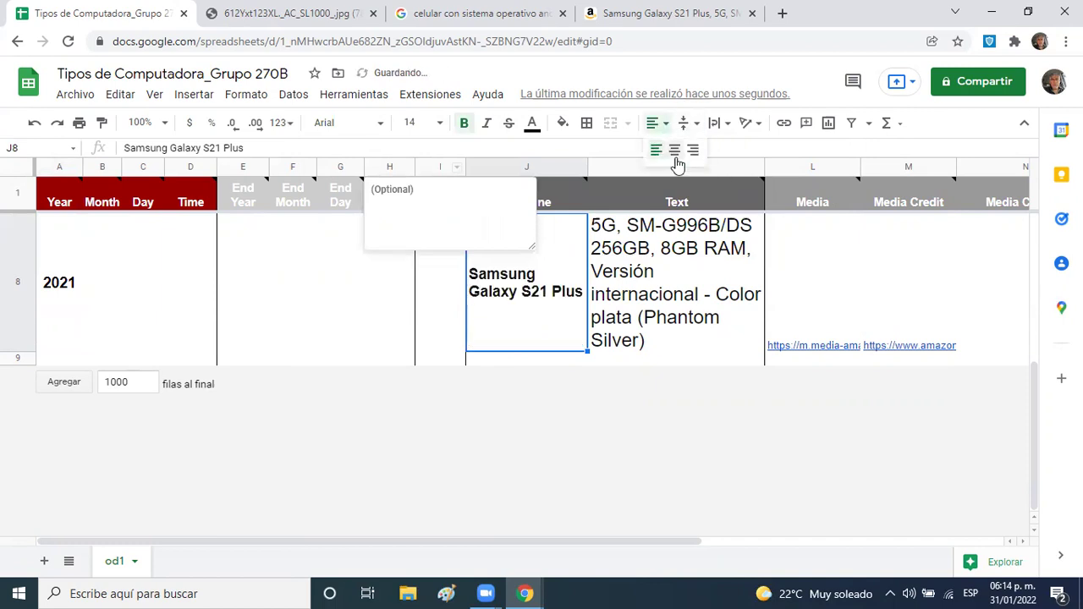
{"action": "left_click", "coordinate": [674, 152]}
- Format the description in K8 as Arial 12 pt bold
{"action": "left_click", "coordinate": [659, 281]}
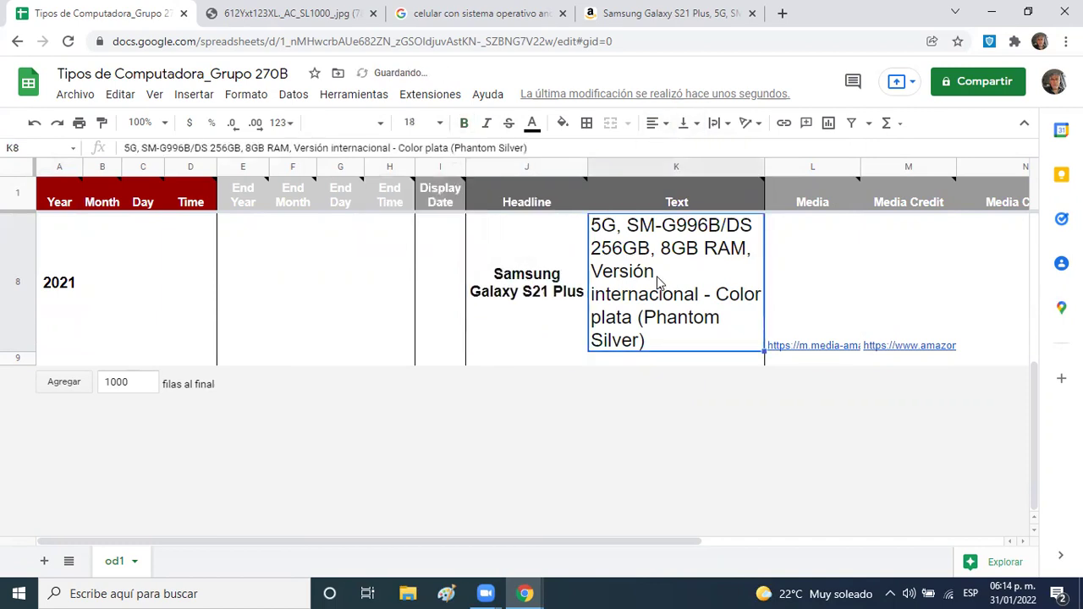
{"action": "left_click", "coordinate": [378, 125]}
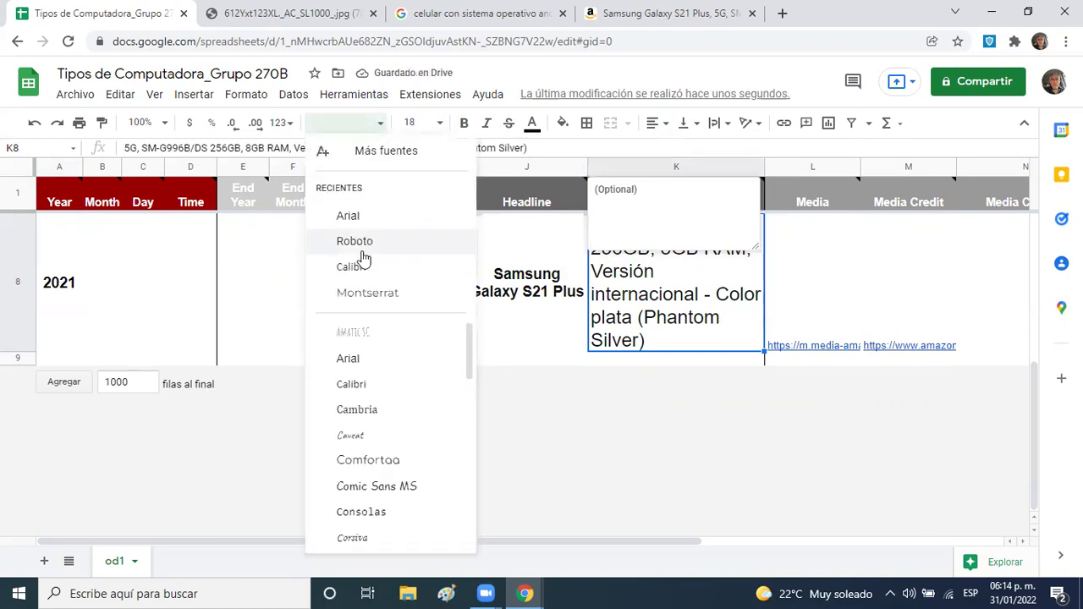
{"action": "left_click", "coordinate": [363, 358]}
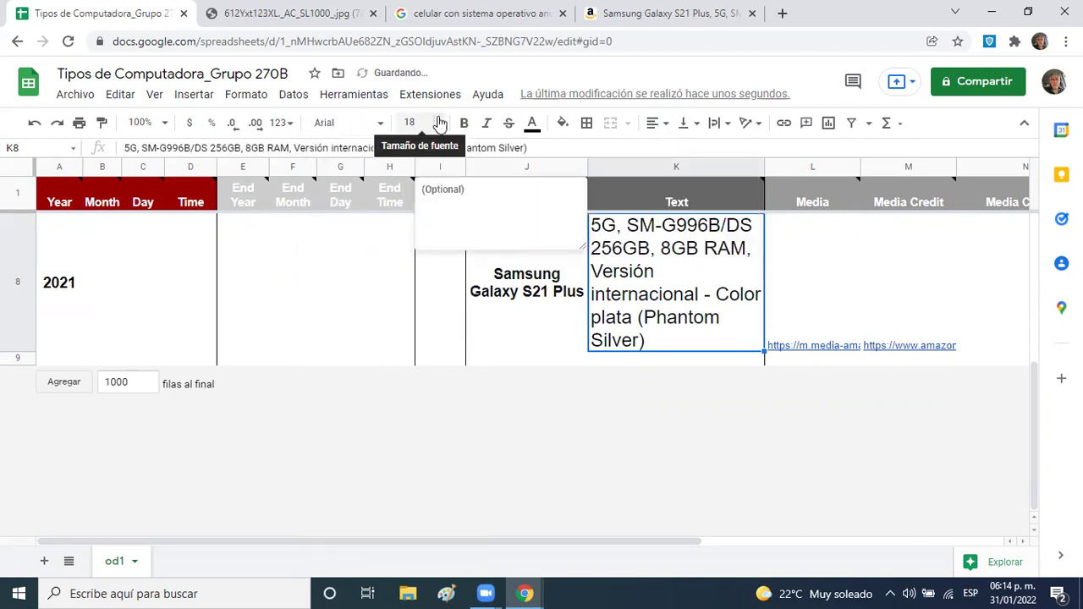
{"action": "left_click", "coordinate": [440, 123]}
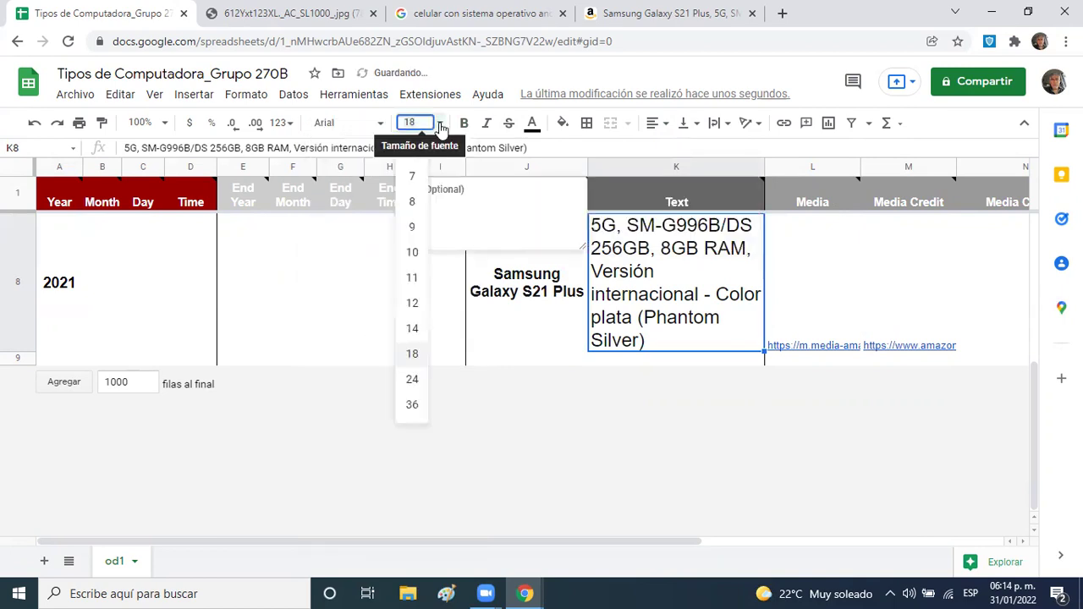
{"action": "left_click", "coordinate": [414, 302]}
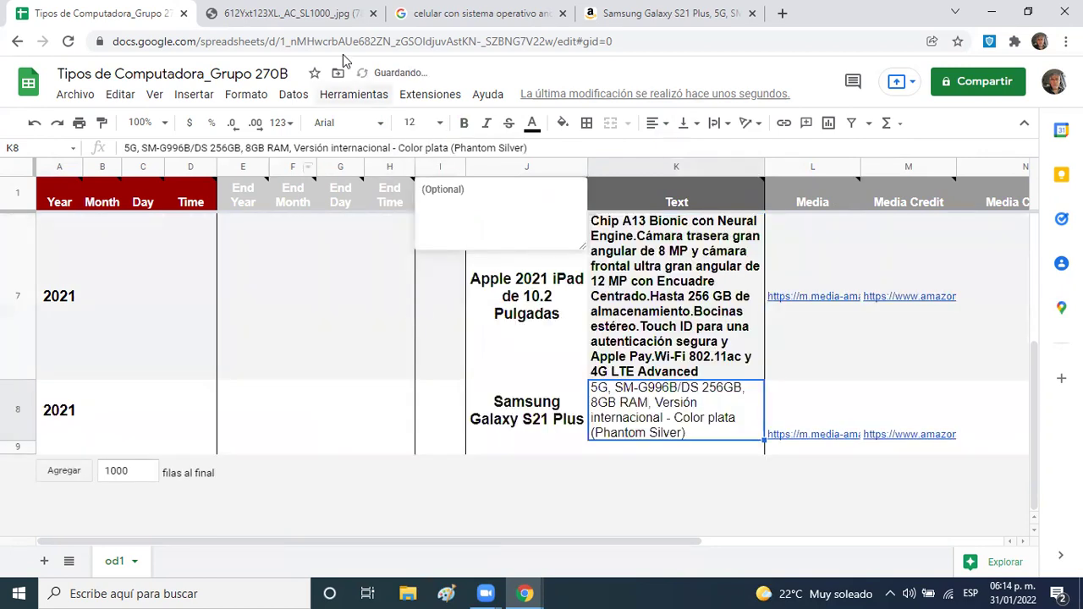
{"action": "left_click", "coordinate": [464, 122]}
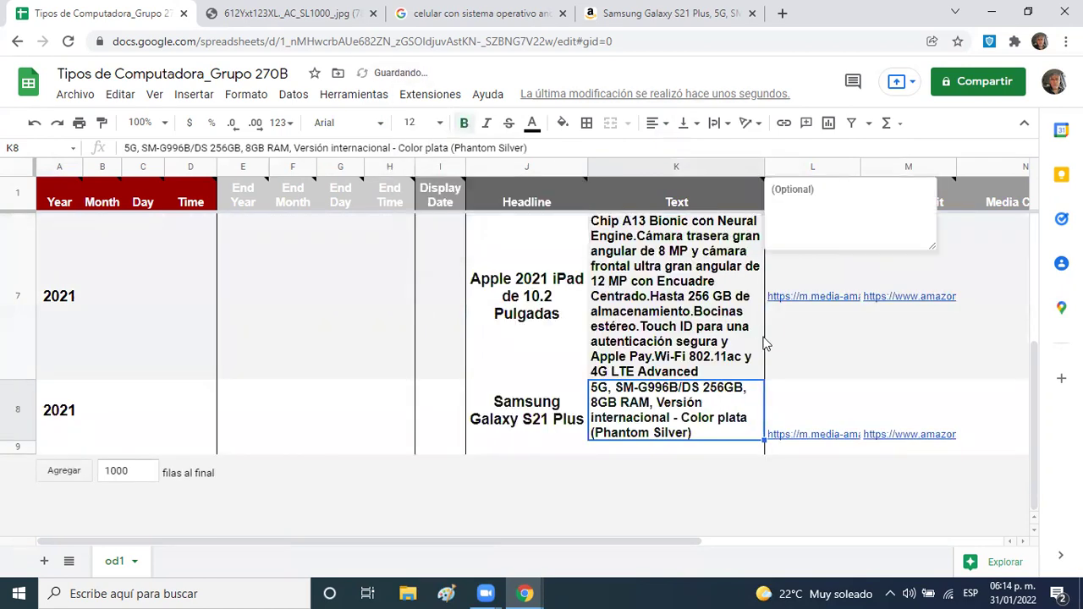
- Centre the links in Media cell L8 and Media Credit cell M8 vertically
{"action": "left_click", "coordinate": [792, 389]}
{"action": "left_click", "coordinate": [687, 123]}
{"action": "left_click", "coordinate": [705, 151]}
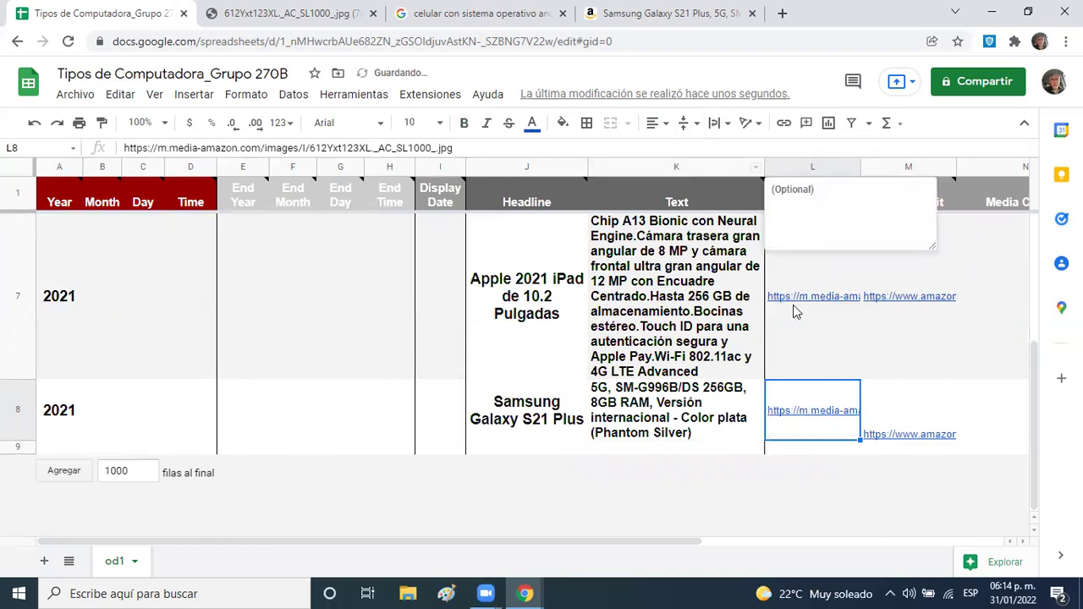
{"action": "left_click", "coordinate": [884, 405]}
{"action": "left_click", "coordinate": [684, 122]}
{"action": "left_click", "coordinate": [704, 149]}
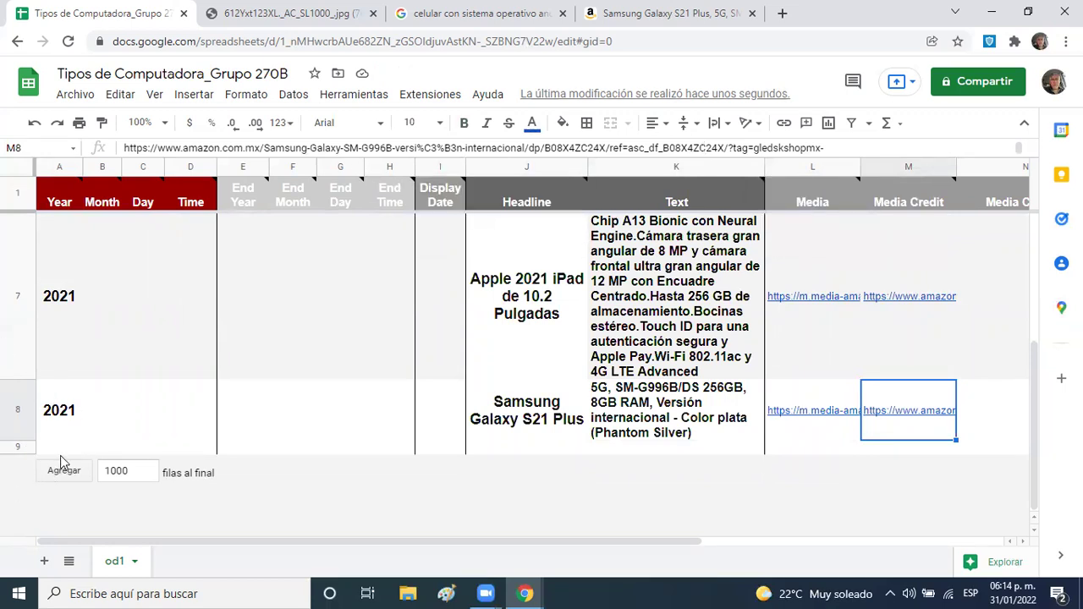
- Add 10 more rows at the end of the sheet
{"action": "left_click", "coordinate": [144, 473]}
{"action": "key", "text": "BackSpace"}
{"action": "key", "text": "BackSpace"}
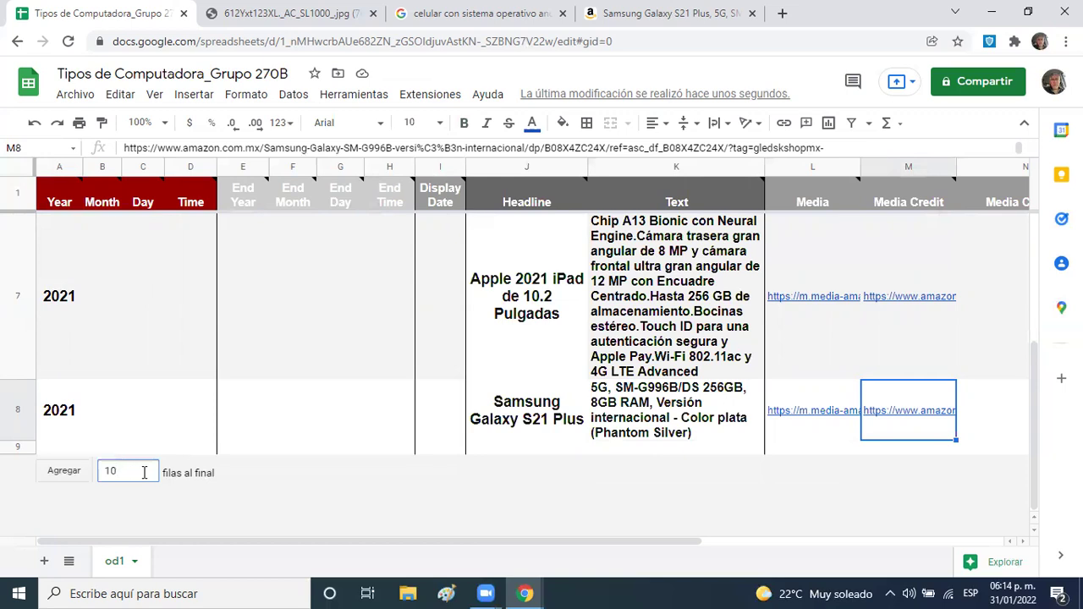
{"action": "key", "text": "Return"}
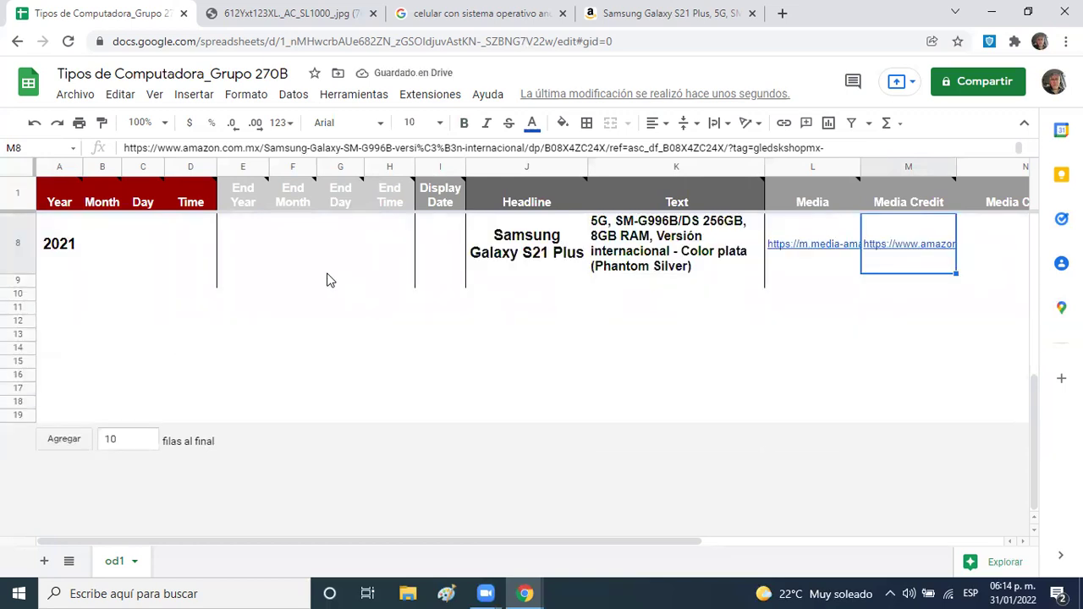
- Enter 2021 as the year in A9 and move to the row's Headline cell J9
{"action": "left_click", "coordinate": [484, 276]}
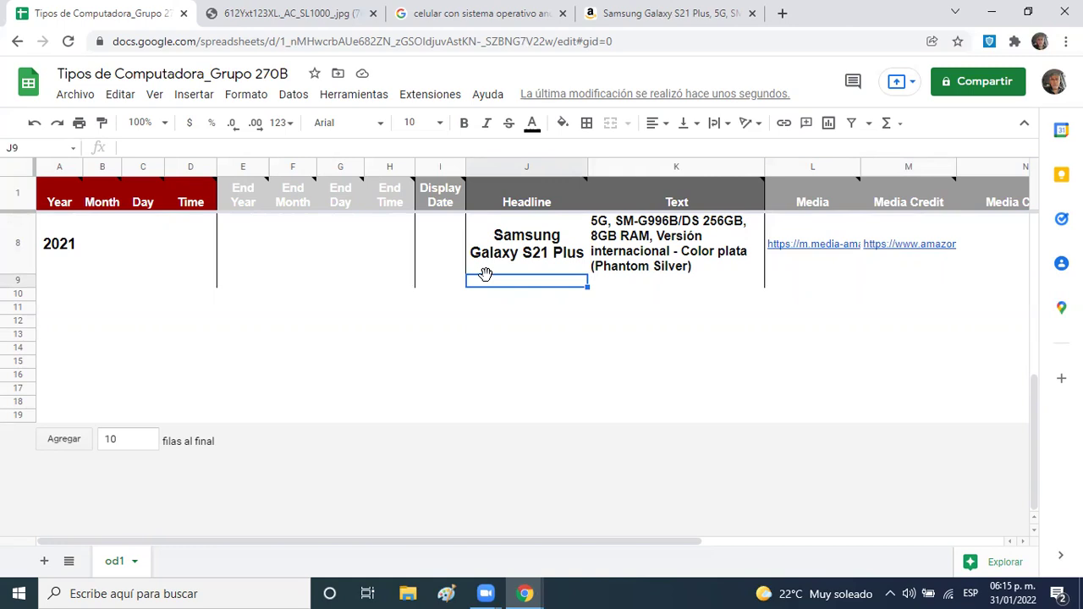
{"action": "key", "text": "Left"}
{"action": "key", "text": "Left"}
{"action": "key", "text": "Left"}
{"action": "key", "text": "Left"}
{"action": "key", "text": "Left"}
{"action": "key", "text": "Left"}
{"action": "key", "text": "Left"}
{"action": "key", "text": "Left"}
{"action": "key", "text": "Left"}
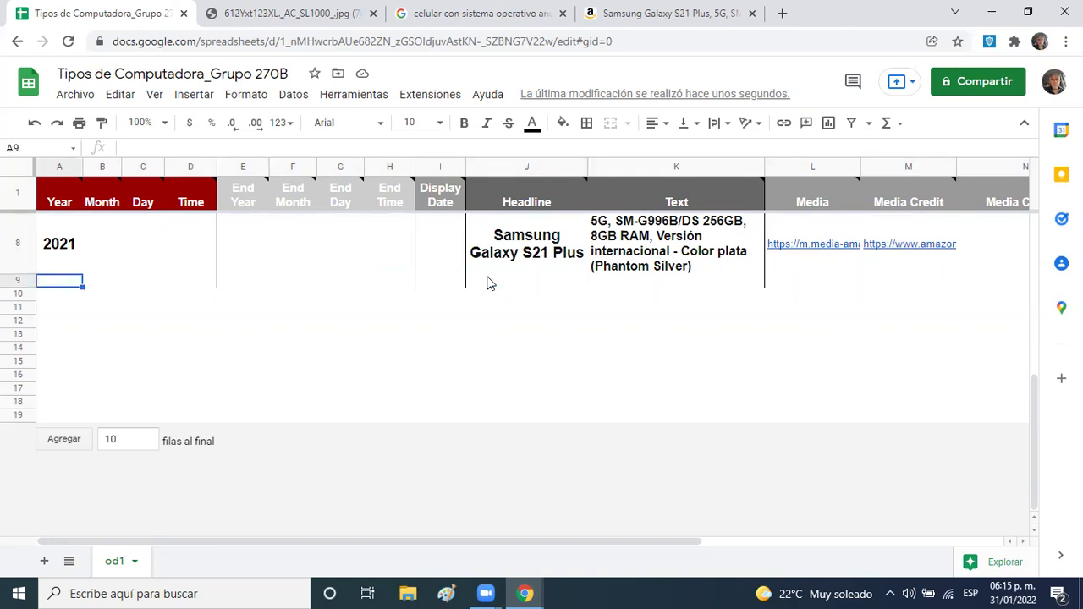
{"action": "type", "text": "2021"}
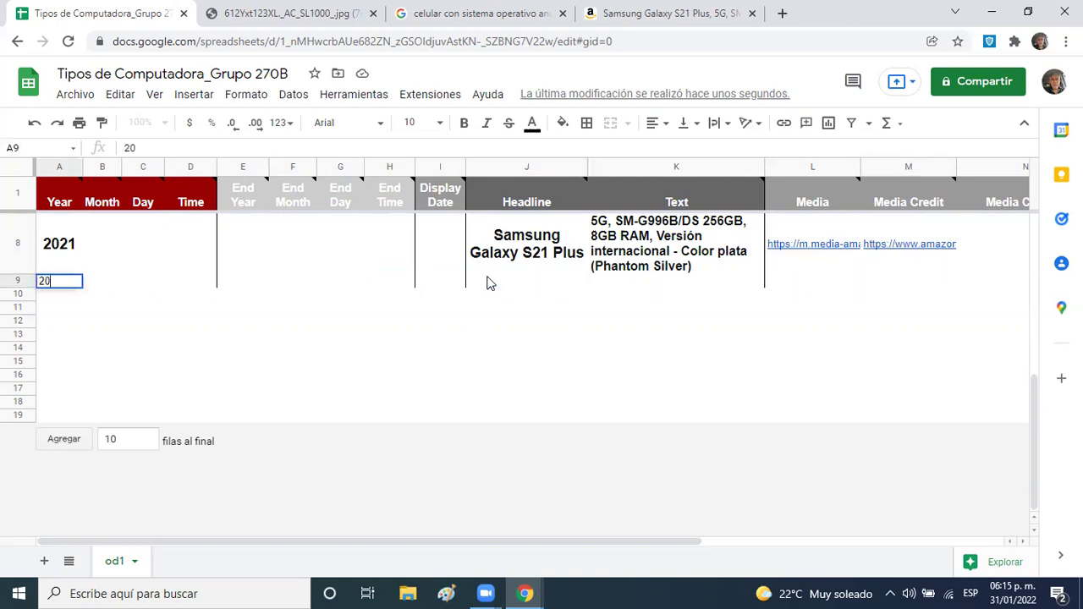
{"action": "key", "text": "Right"}
{"action": "key", "text": "Right"}
{"action": "key", "text": "Right"}
{"action": "key", "text": "Right"}
{"action": "key", "text": "Right"}
{"action": "key", "text": "Right"}
{"action": "key", "text": "Right"}
{"action": "key", "text": "Right"}
{"action": "key", "text": "Right"}
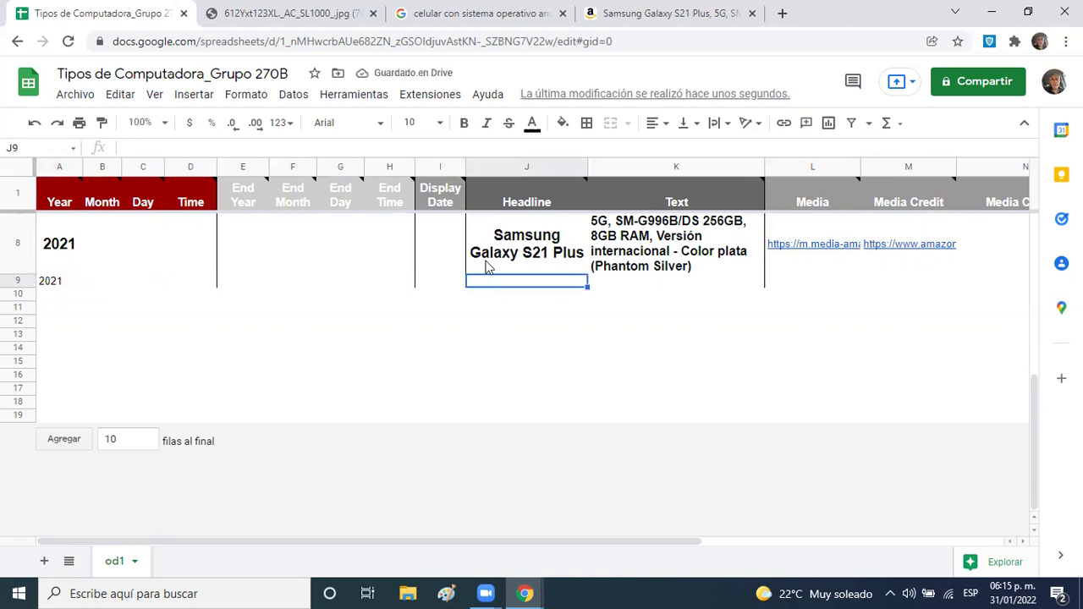
- Close the three leftover image, search and Samsung product pages, and search Google for "iphone 13" in a new tab
{"action": "left_click", "coordinate": [372, 14]}
{"action": "left_click", "coordinate": [372, 14]}
{"action": "left_click", "coordinate": [372, 13]}
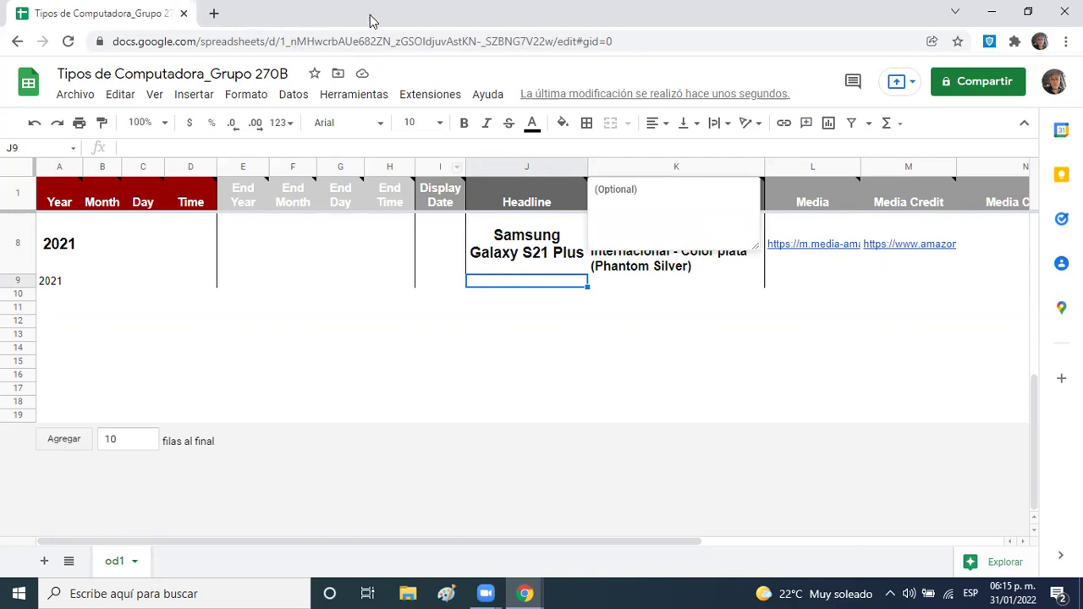
{"action": "left_click", "coordinate": [214, 14]}
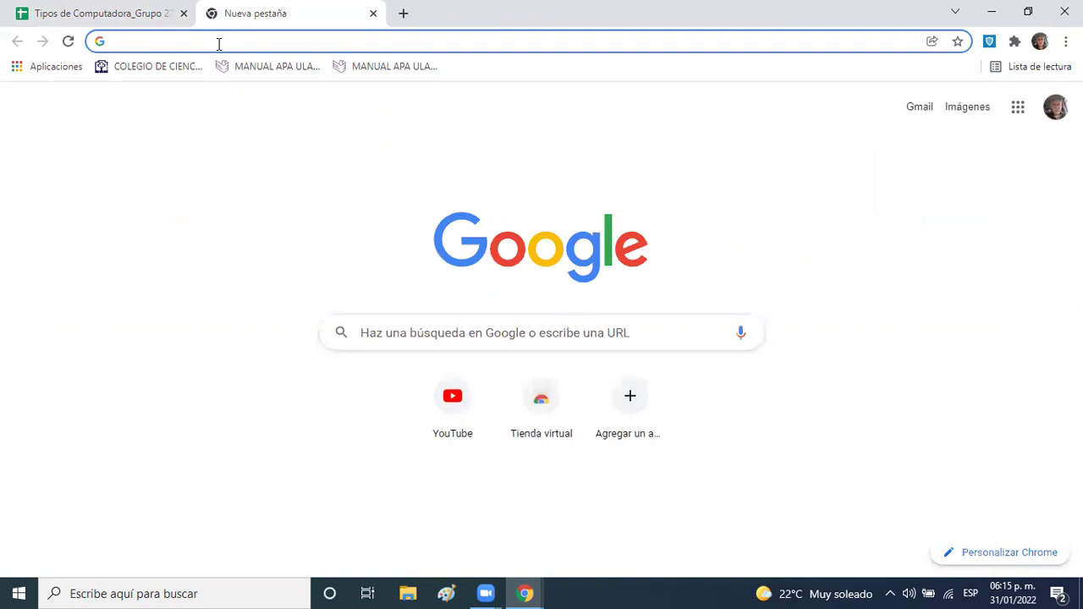
{"action": "type", "text": "iphone 13"}
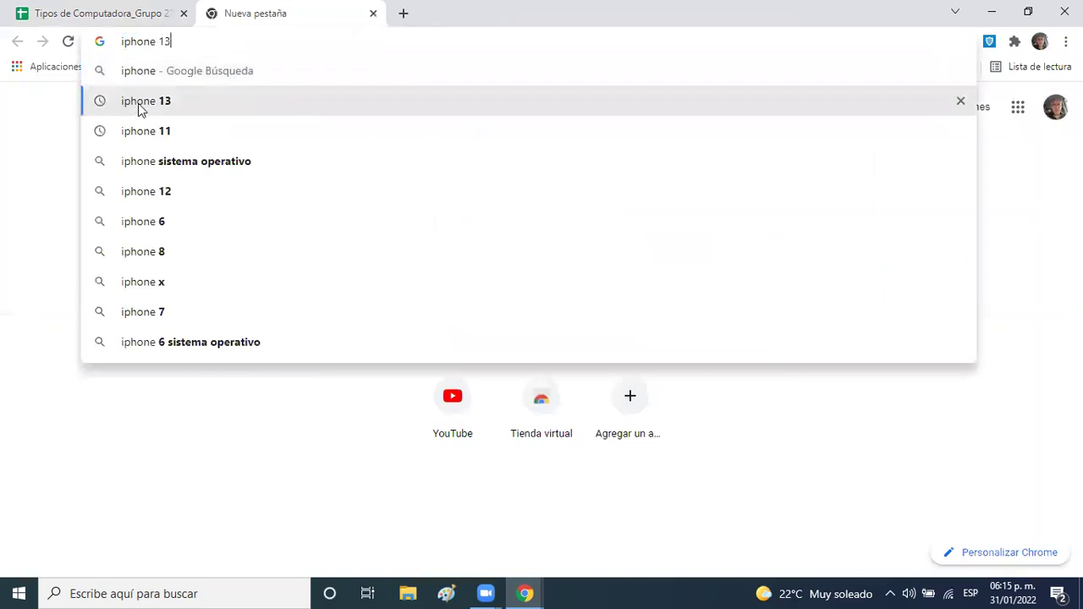
{"action": "left_click", "coordinate": [138, 102]}
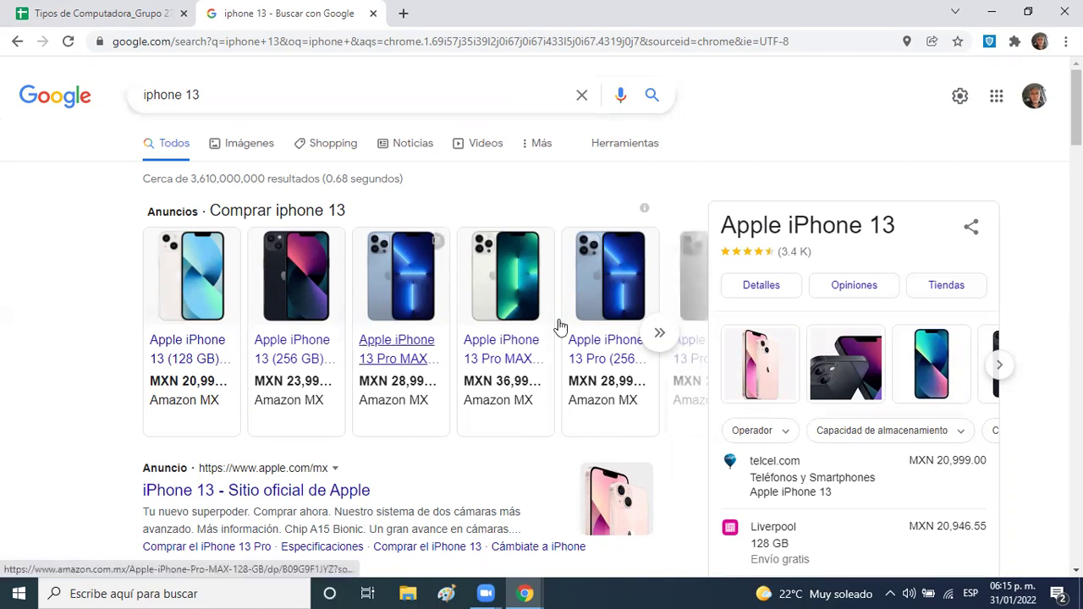
- Open the Amazon listing for the Apple iPhone 13 Pro (256 GB) - Azul Sierra and look over its product details
{"action": "mouse_move", "coordinate": [596, 364]}
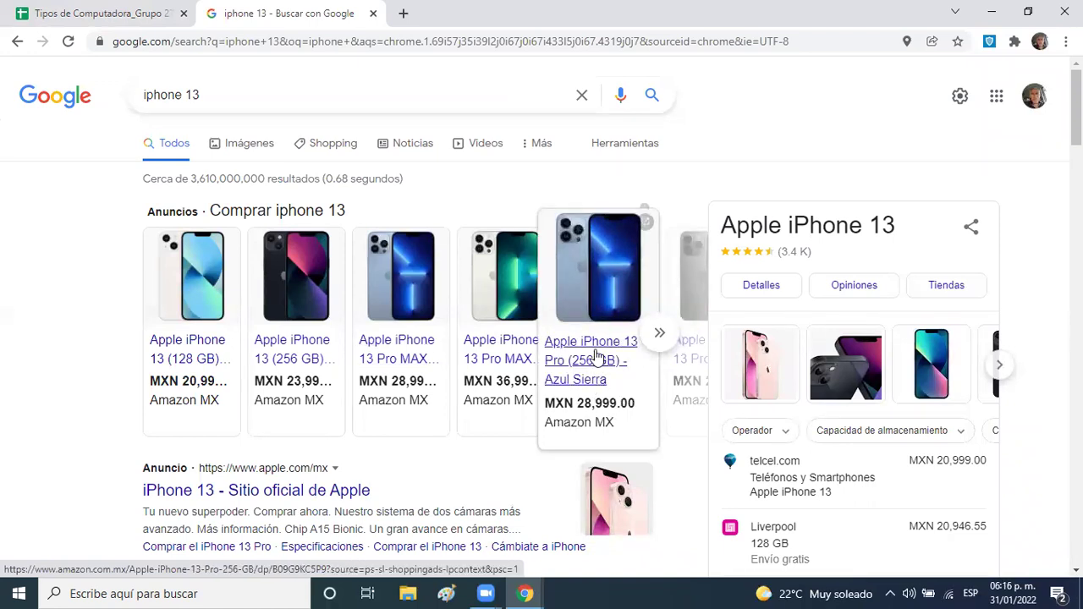
{"action": "left_click", "coordinate": [596, 357]}
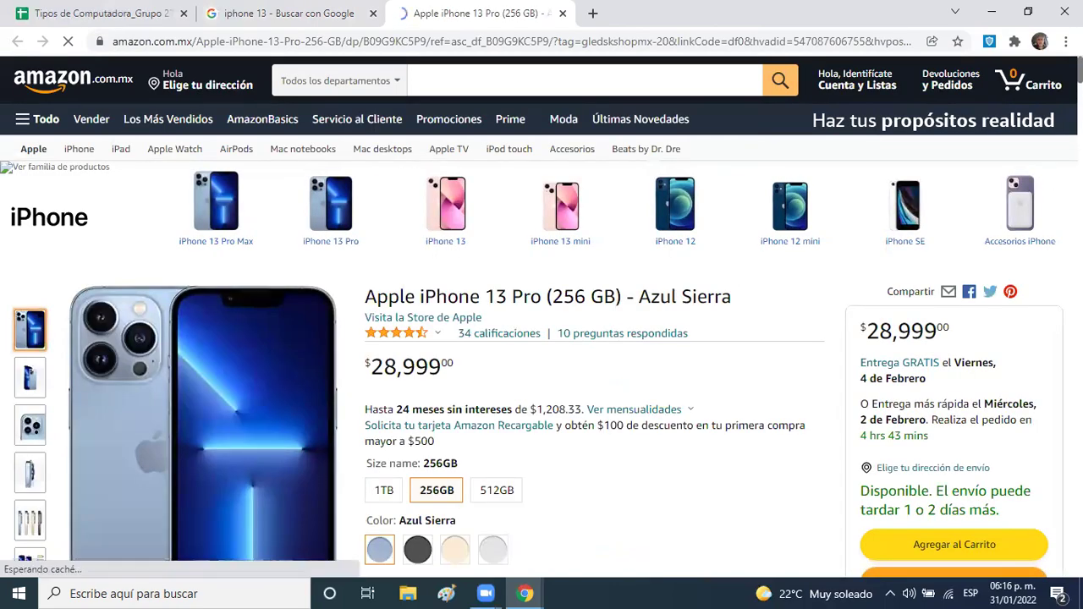
{"action": "scroll", "coordinate": [541, 339], "scroll_direction": "down", "scroll_amount": 2}
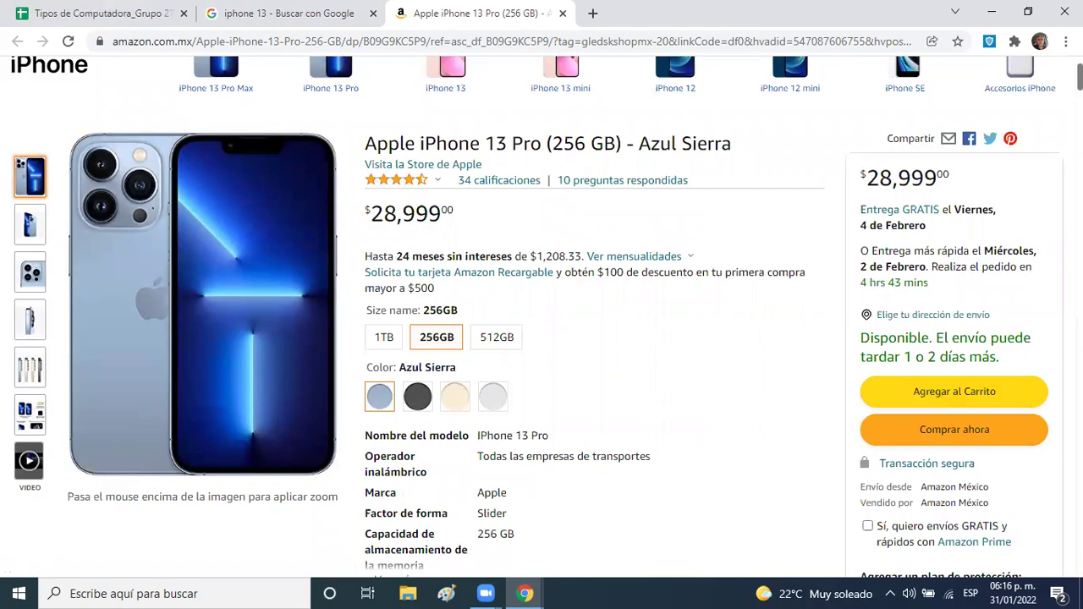
{"action": "scroll", "coordinate": [542, 338], "scroll_direction": "down", "scroll_amount": 2}
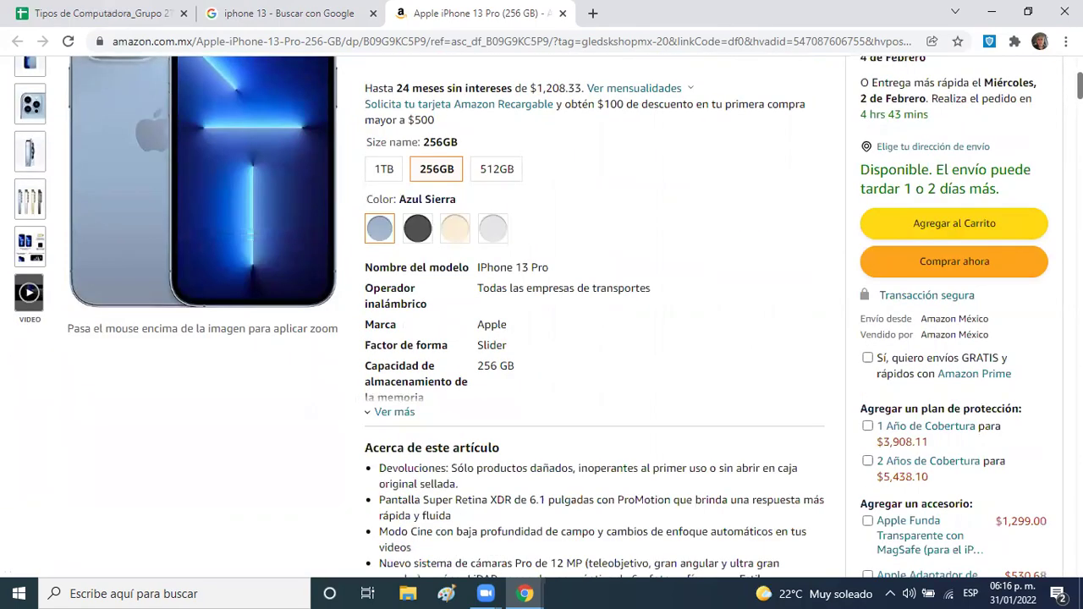
{"action": "scroll", "coordinate": [541, 317], "scroll_direction": "down", "scroll_amount": 3}
{"action": "scroll", "coordinate": [541, 317], "scroll_direction": "up", "scroll_amount": 4}
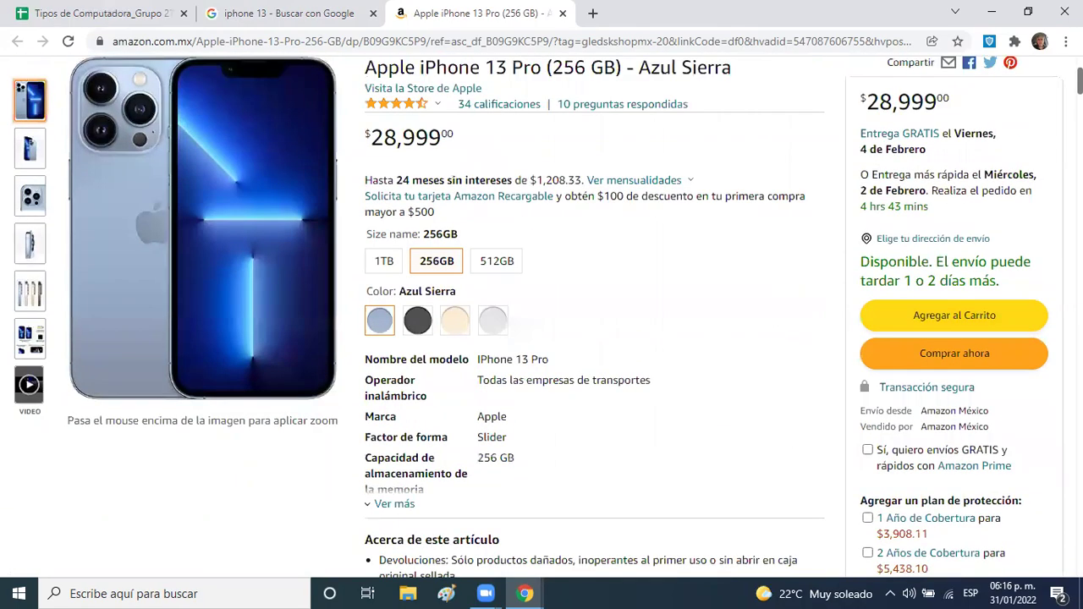
{"action": "scroll", "coordinate": [239, 210], "scroll_direction": "up", "scroll_amount": 3}
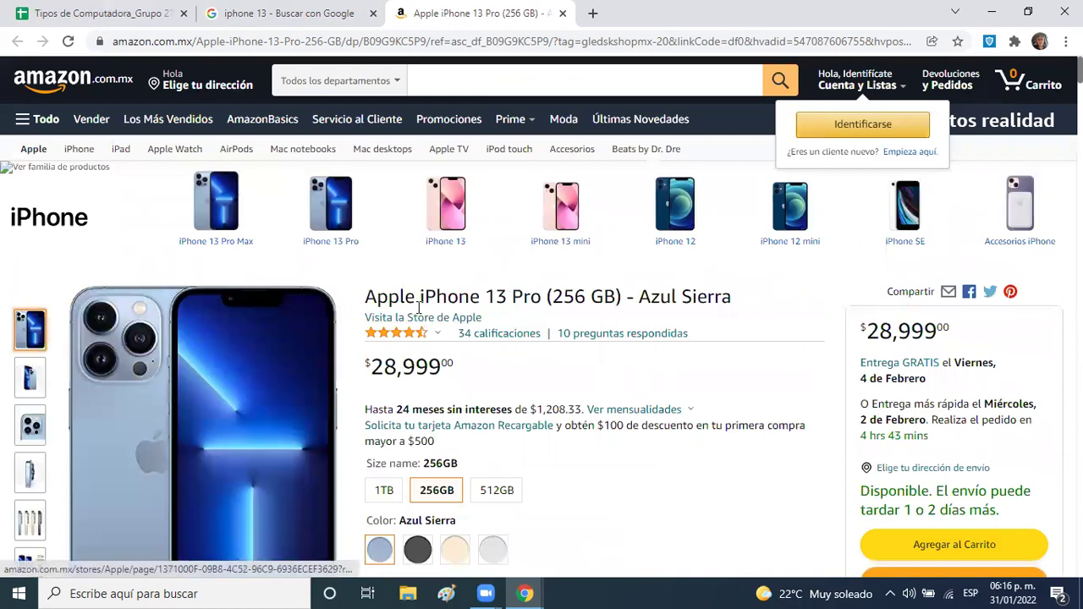
- Copy the product title "Apple iPhone 13 Pro (256 GB)" from the Amazon page into Headline cell J9
{"action": "left_click_drag", "start_coordinate": [366, 295], "coordinate": [622, 292]}
{"action": "key", "text": "ctrl+c"}
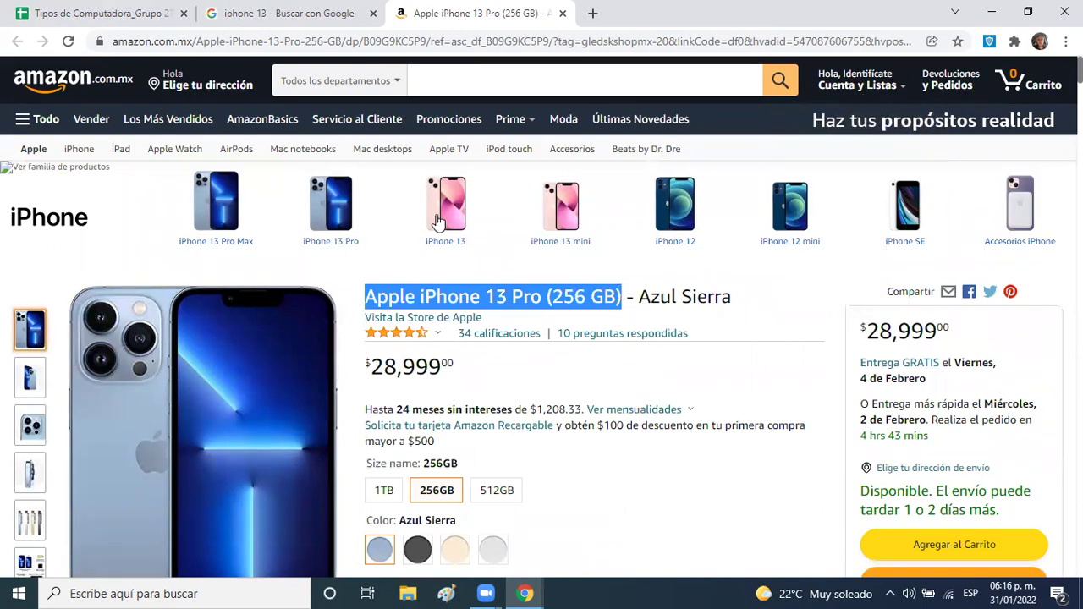
{"action": "left_click", "coordinate": [153, 16]}
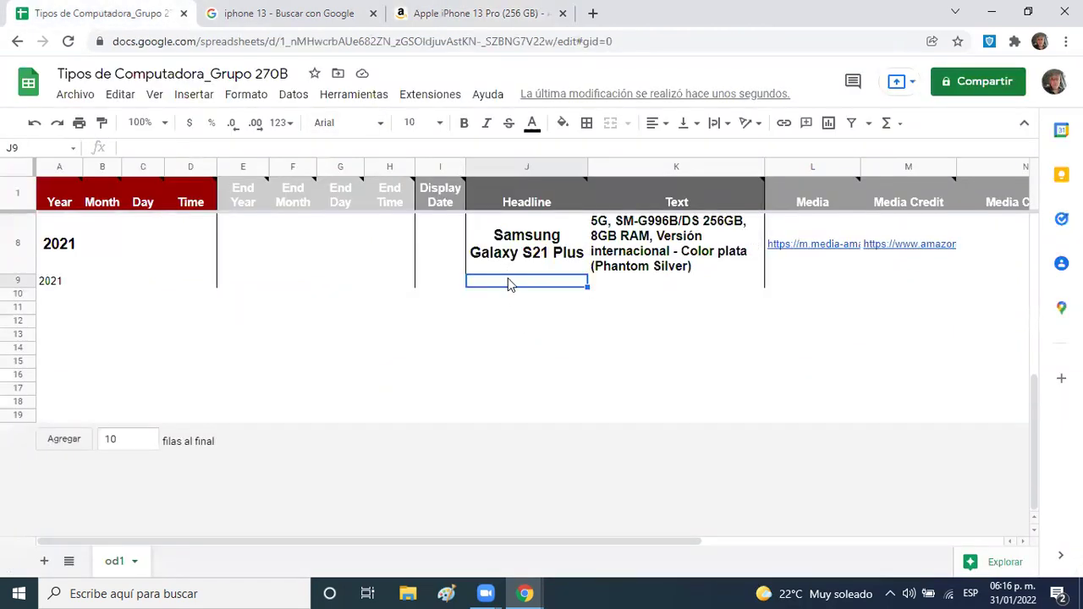
{"action": "key", "text": "ctrl+v"}
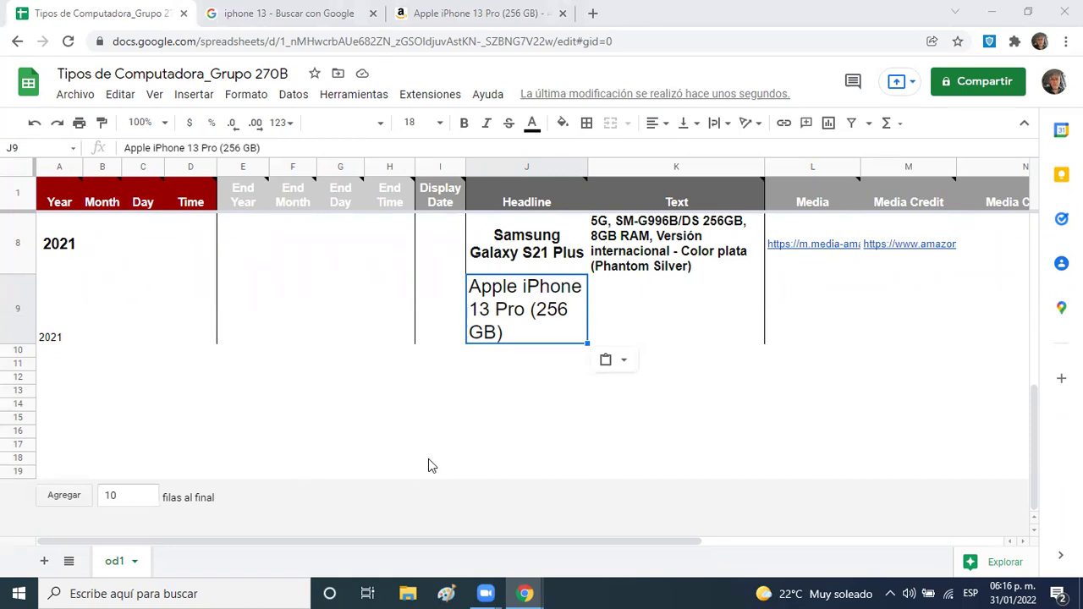
- Copy the iPhone's product features from "Cámara frontal TrueDepth" through "líder en la industria" and paste them at Text cell K9
{"action": "left_click", "coordinate": [682, 291]}
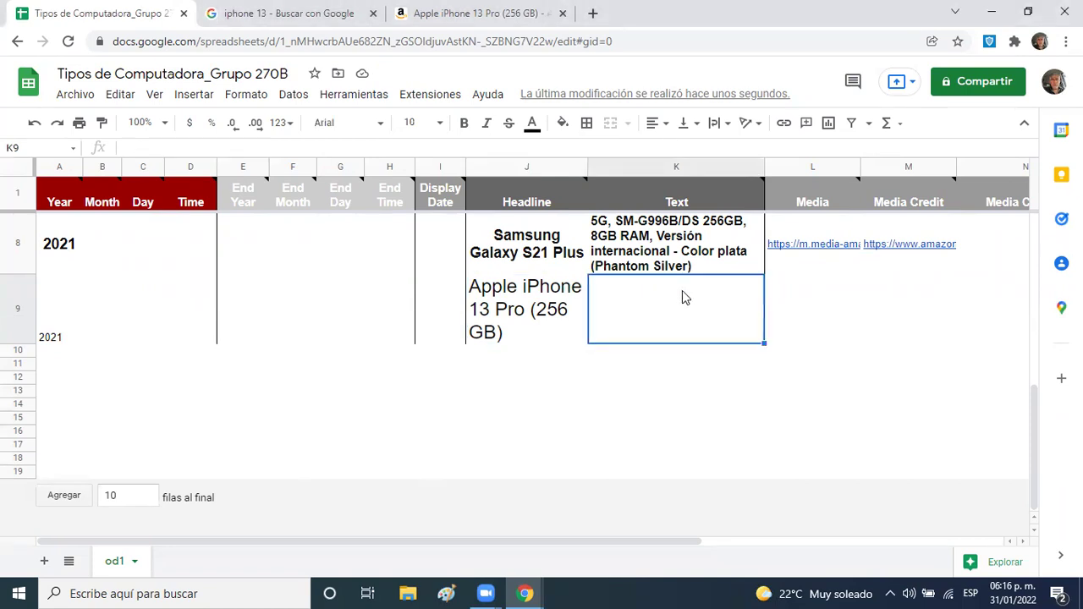
{"action": "left_click", "coordinate": [455, 14]}
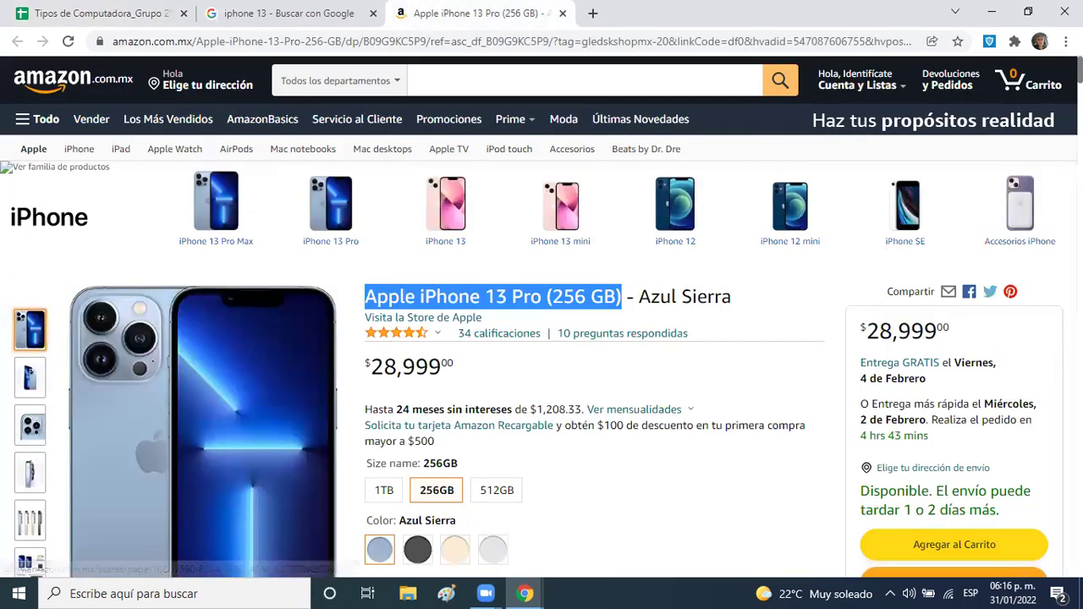
{"action": "scroll", "coordinate": [542, 338], "scroll_direction": "down", "scroll_amount": 10}
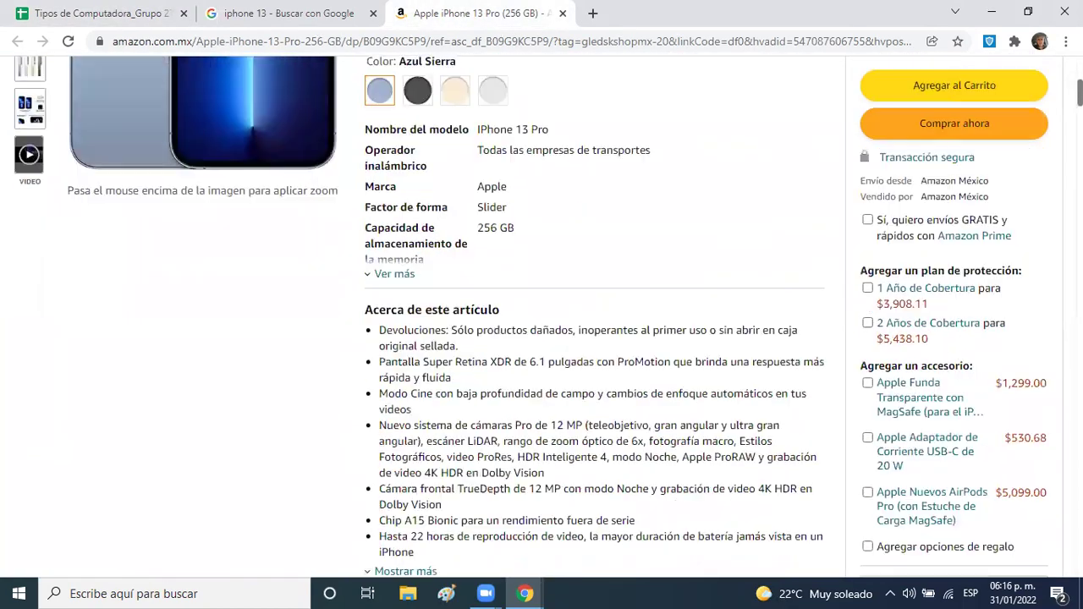
{"action": "scroll", "coordinate": [592, 296], "scroll_direction": "down", "scroll_amount": 1}
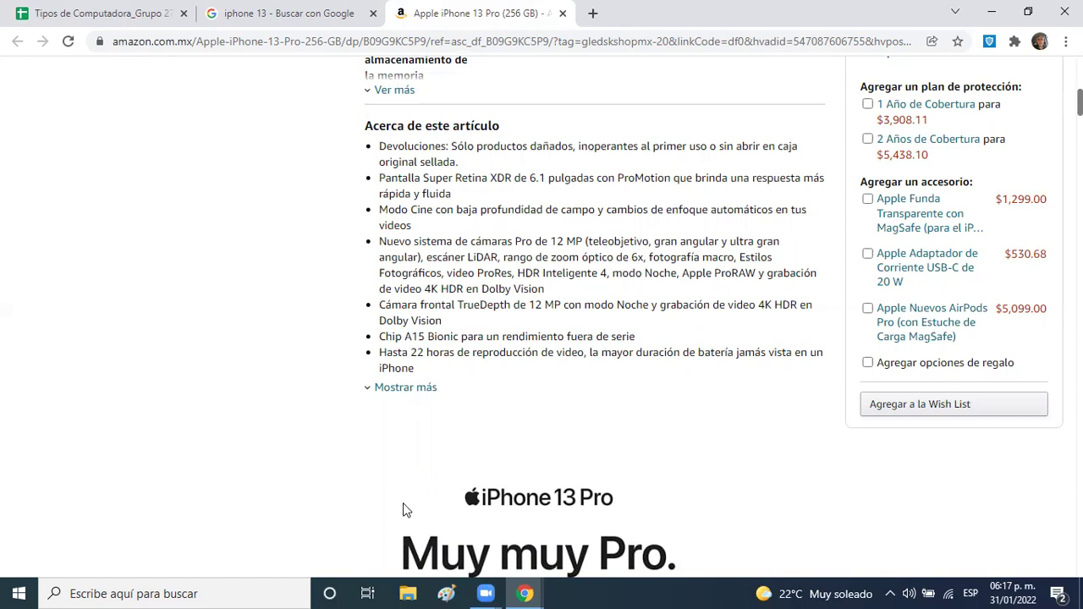
{"action": "left_click", "coordinate": [405, 387]}
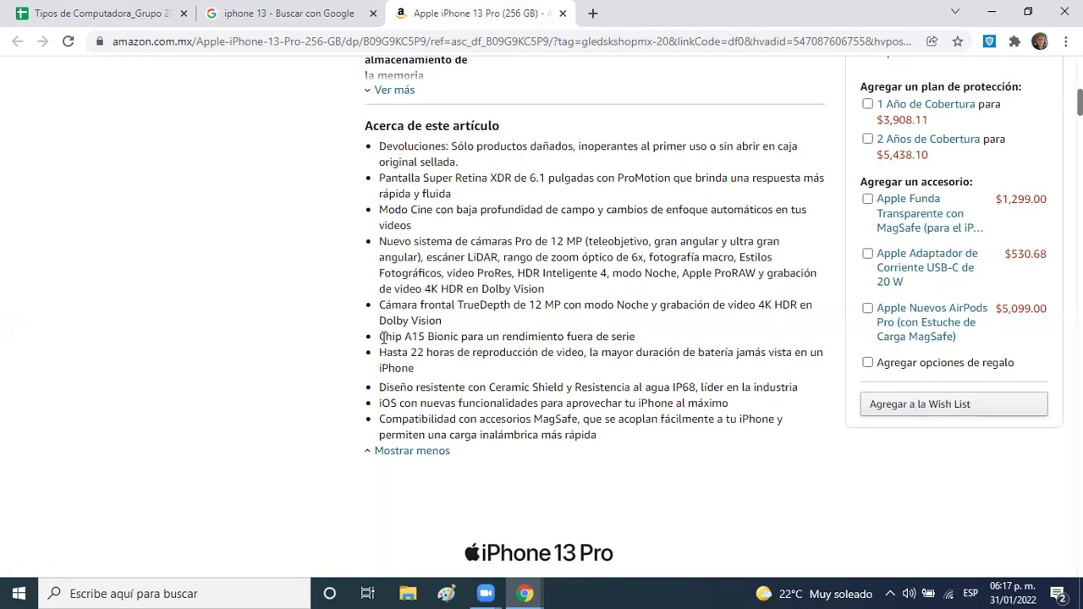
{"action": "left_click_drag", "start_coordinate": [379, 304], "coordinate": [432, 420]}
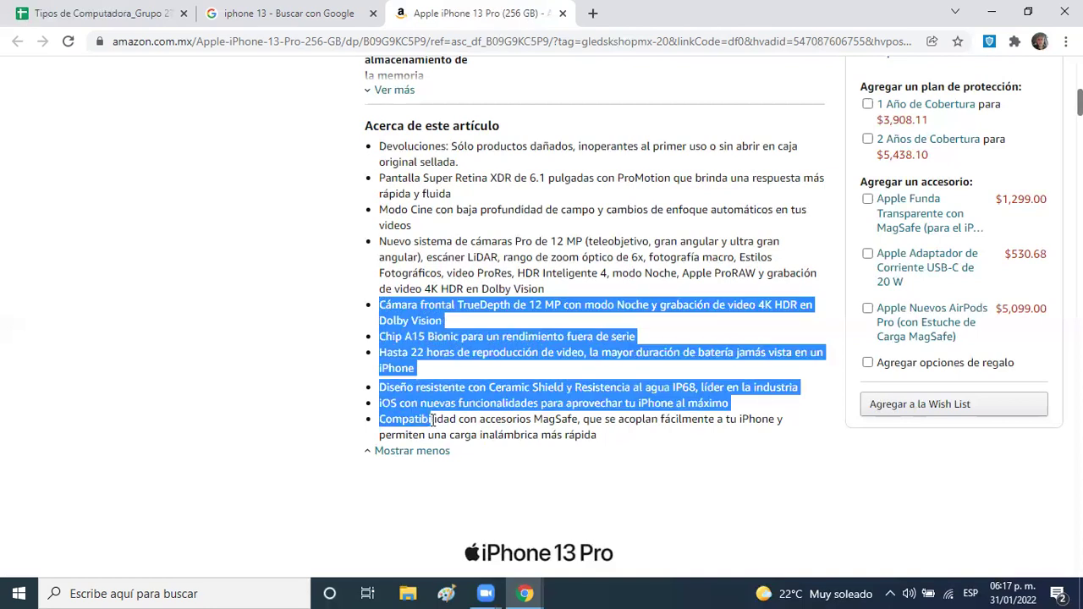
{"action": "left_click_drag", "start_coordinate": [432, 421], "coordinate": [797, 386]}
{"action": "key", "text": "ctrl+c"}
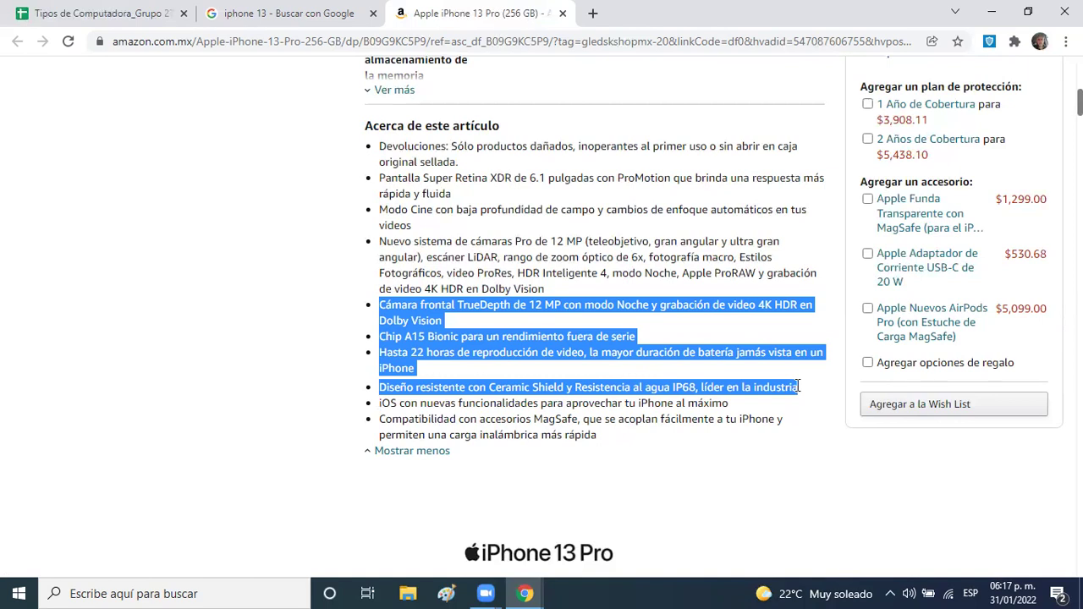
{"action": "left_click", "coordinate": [112, 14]}
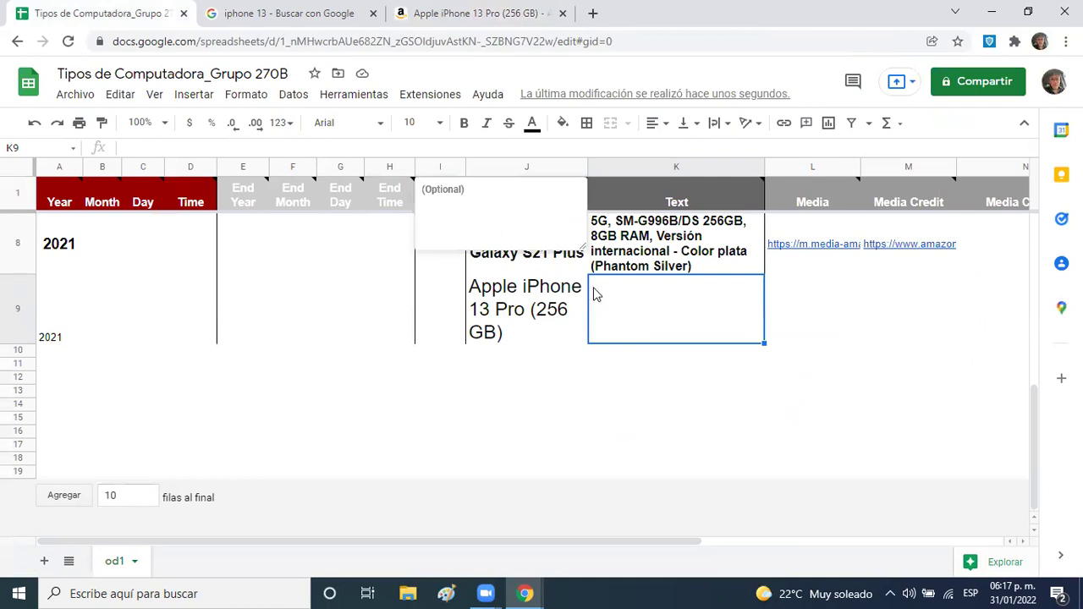
{"action": "key", "text": "ctrl+v"}
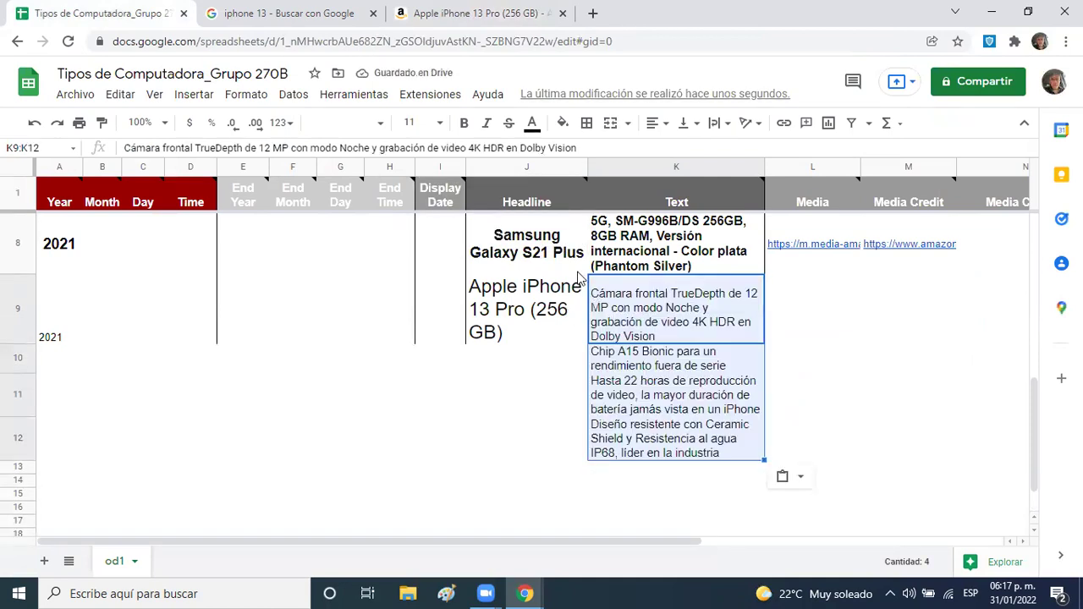
- Replace the text inside K9 with all the copied iPhone features so the whole description sits in that single cell
{"action": "left_click", "coordinate": [606, 313]}
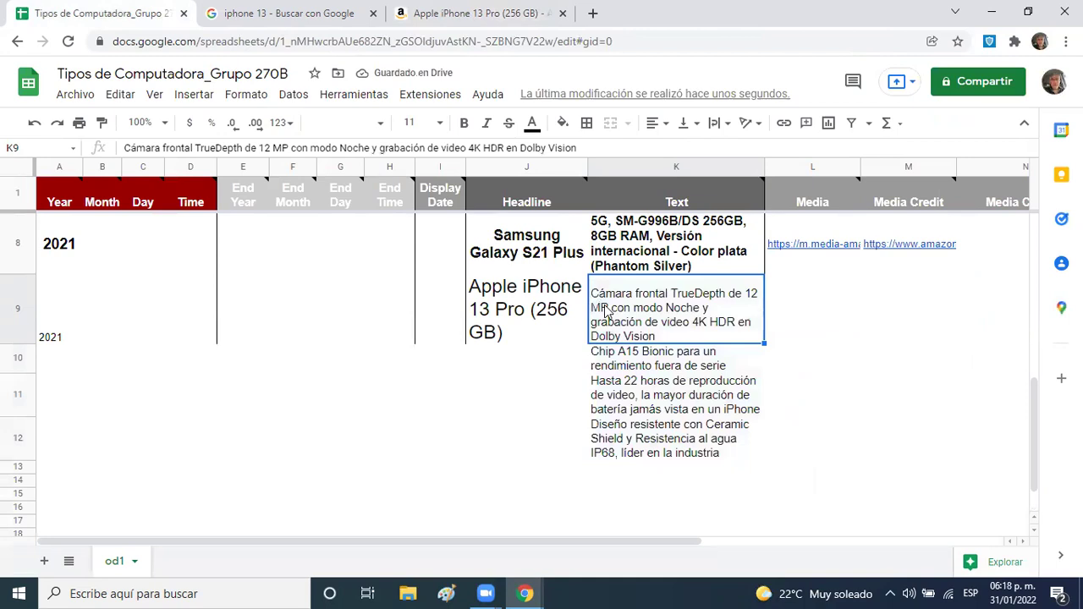
{"action": "double_click", "coordinate": [604, 313]}
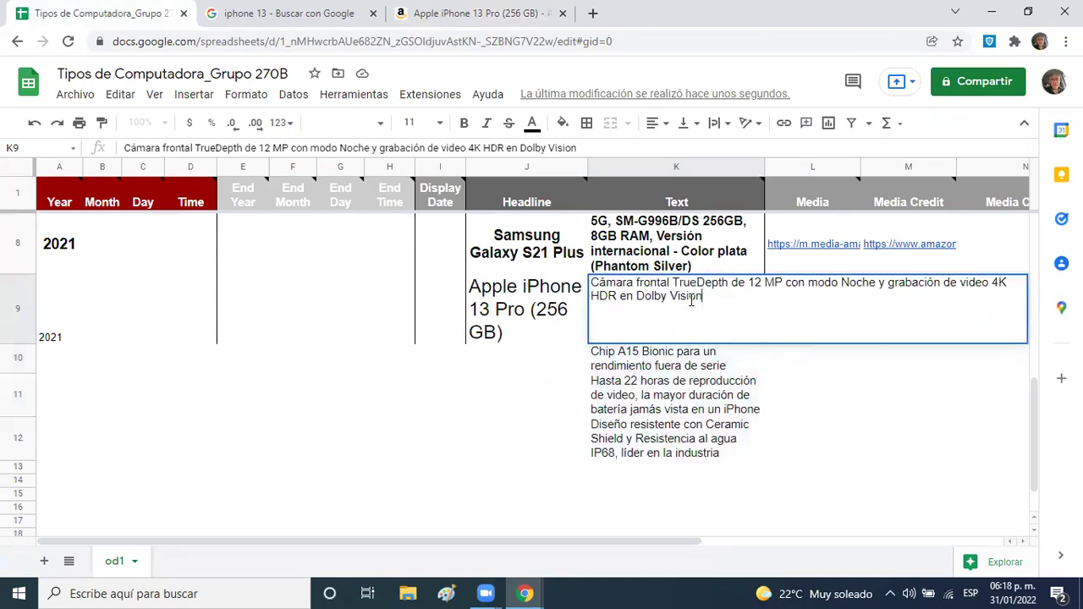
{"action": "left_click_drag", "start_coordinate": [702, 296], "coordinate": [584, 285]}
{"action": "key", "text": "BackSpace"}
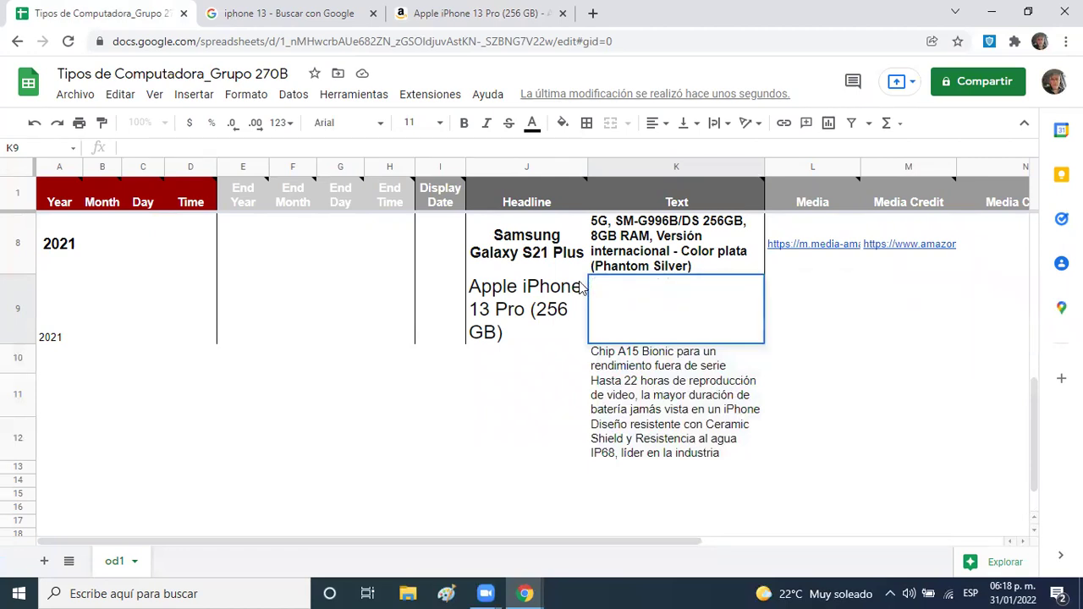
{"action": "key", "text": "ctrl+v"}
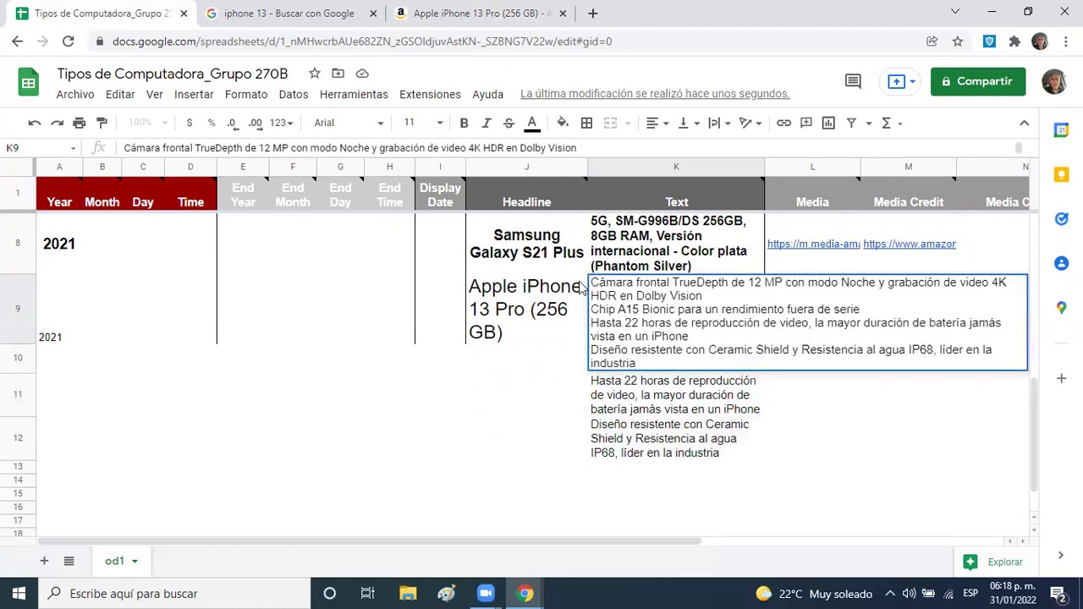
- Clear the leftover iPhone feature lines from cells K10, K11 and K12 below the full description
{"action": "left_click", "coordinate": [610, 404]}
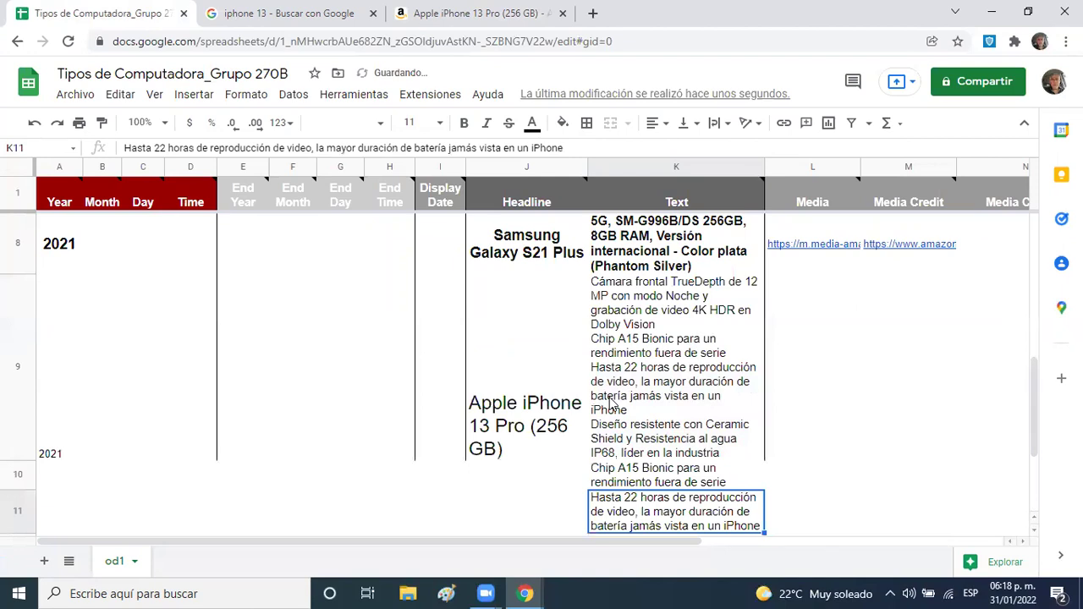
{"action": "key", "text": "Delete"}
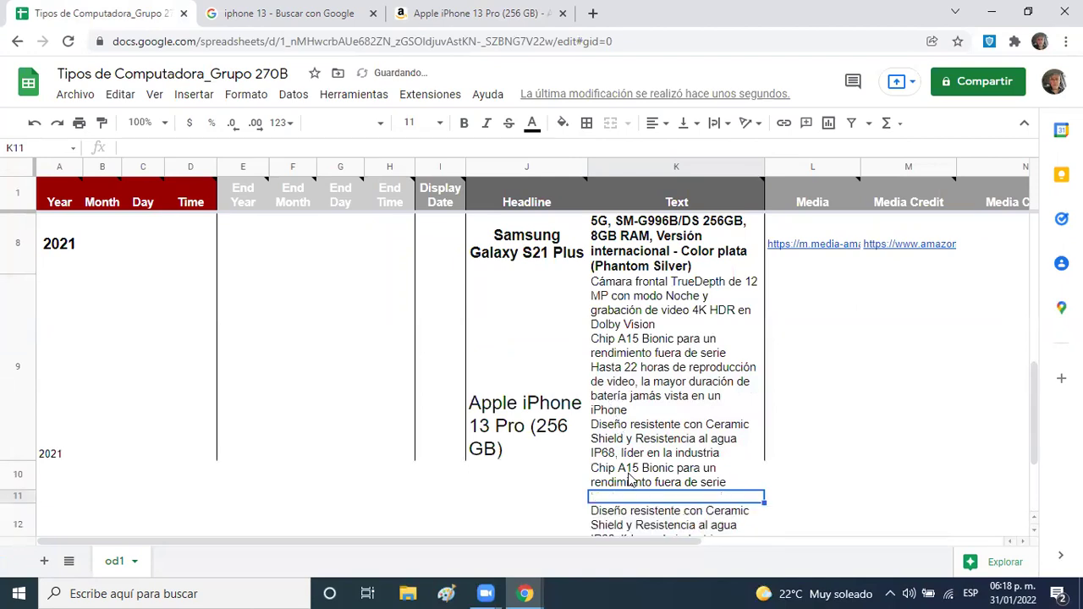
{"action": "left_click", "coordinate": [630, 514]}
{"action": "key", "text": "Delete"}
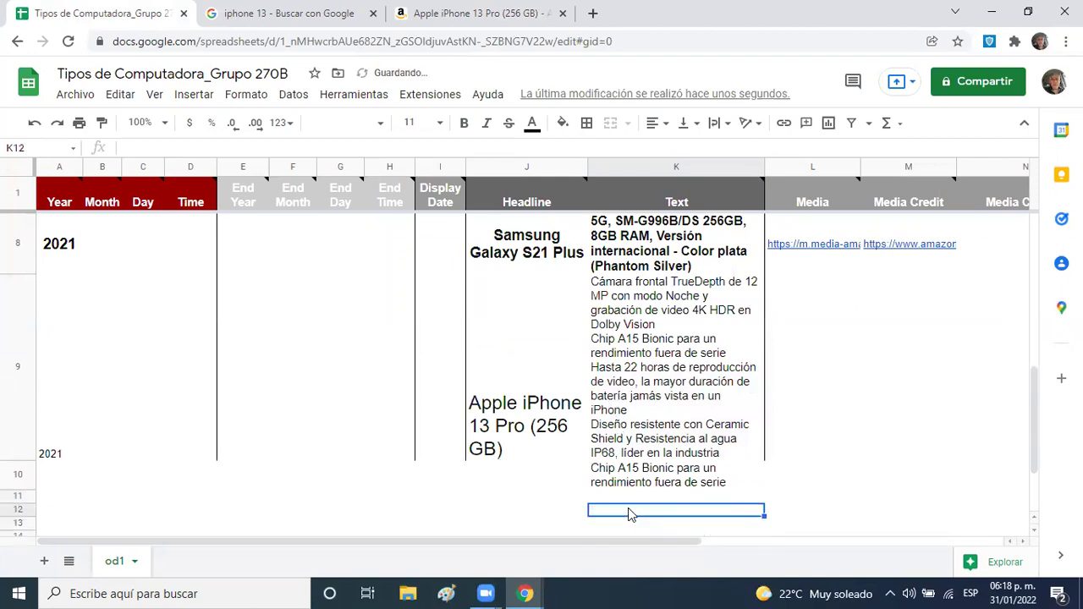
{"action": "left_click", "coordinate": [636, 439]}
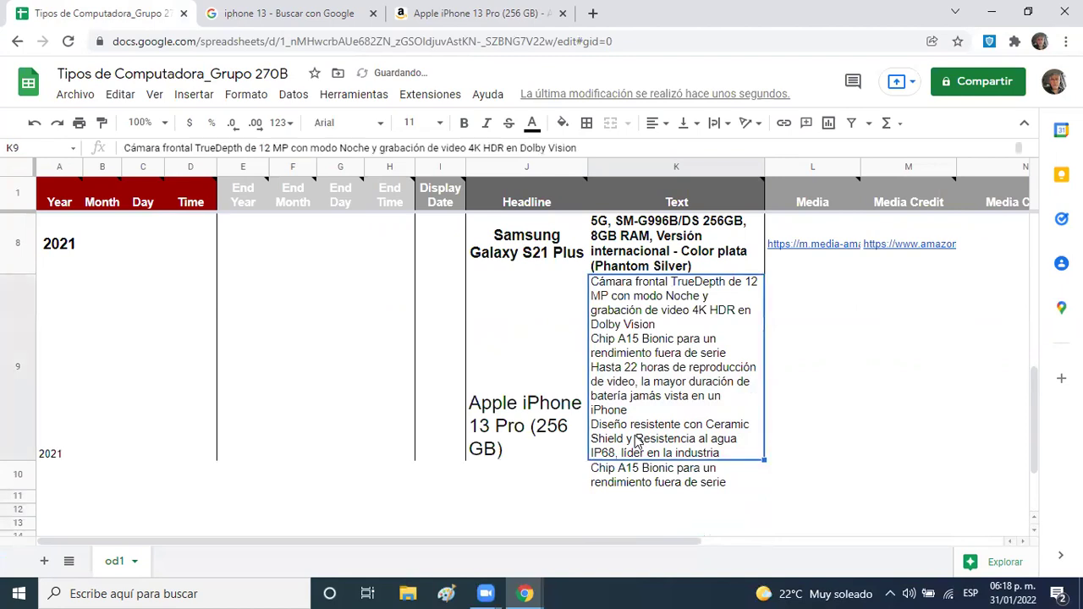
{"action": "left_click", "coordinate": [635, 476]}
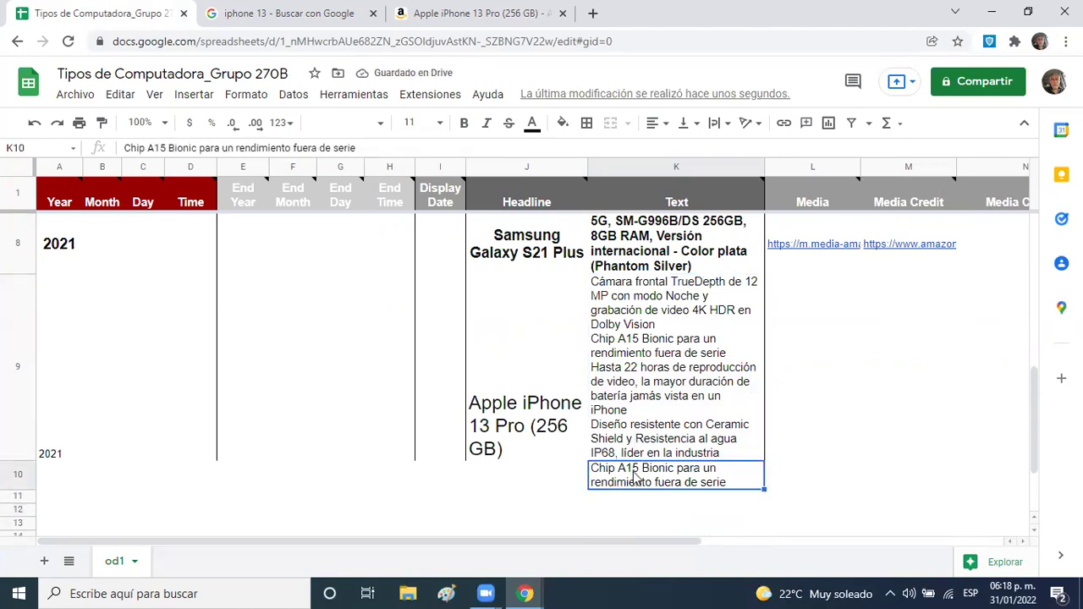
{"action": "key", "text": "Delete"}
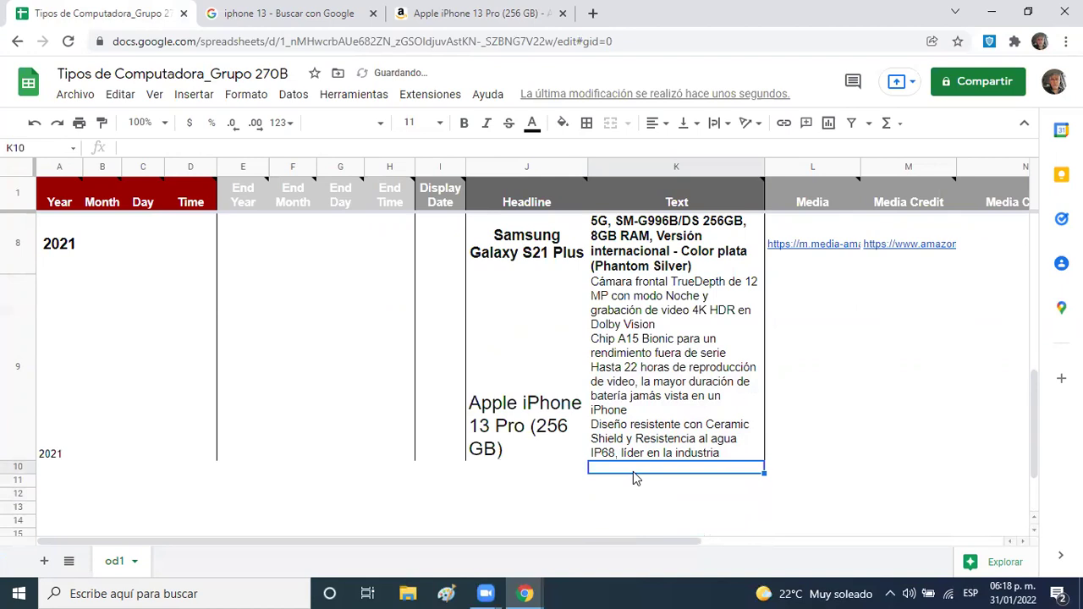
- Open the iPhone description in K9 for editing, select its whole text and commit the cell
{"action": "left_click", "coordinate": [666, 395]}
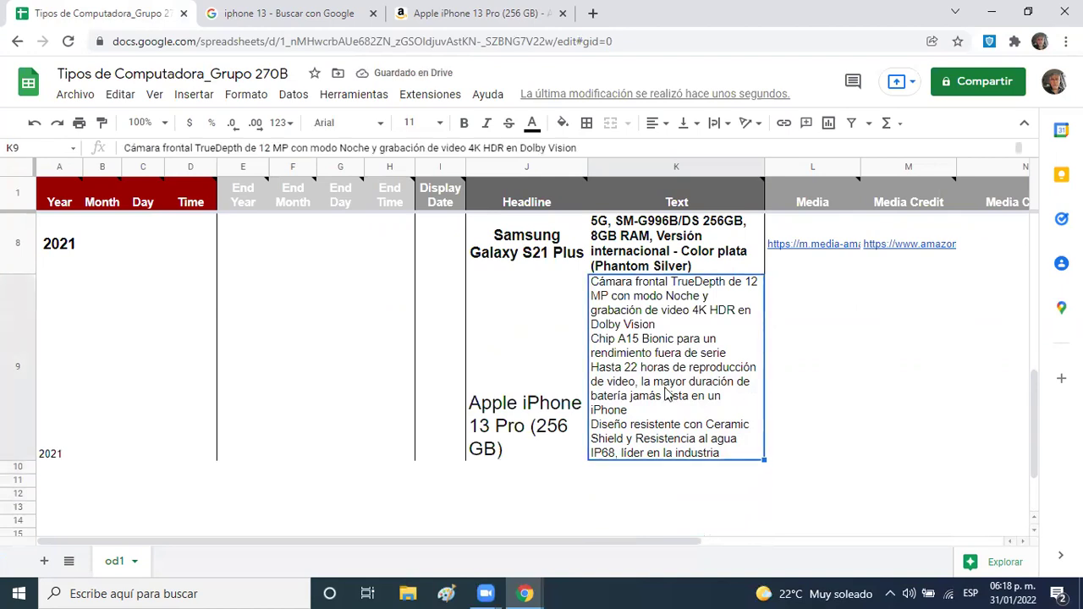
{"action": "key", "text": "Return"}
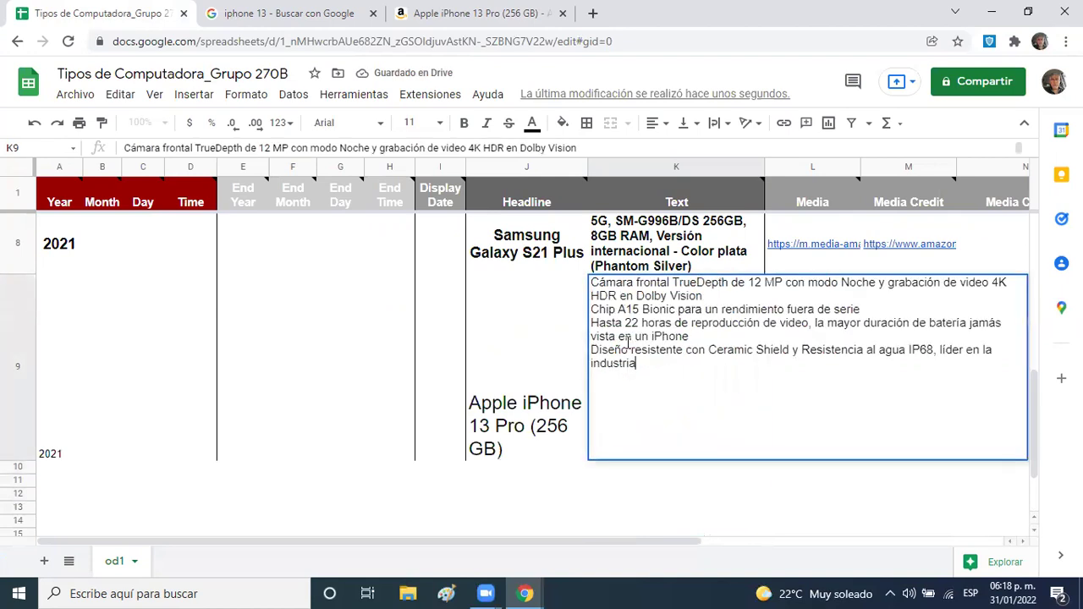
{"action": "left_click_drag", "start_coordinate": [645, 365], "coordinate": [570, 281]}
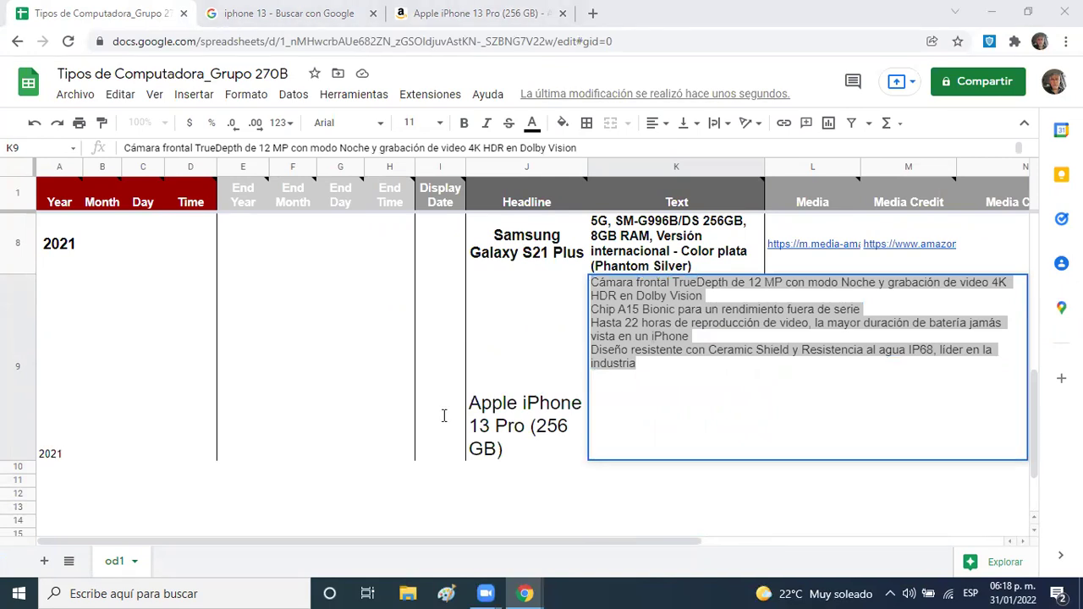
{"action": "left_click", "coordinate": [635, 473]}
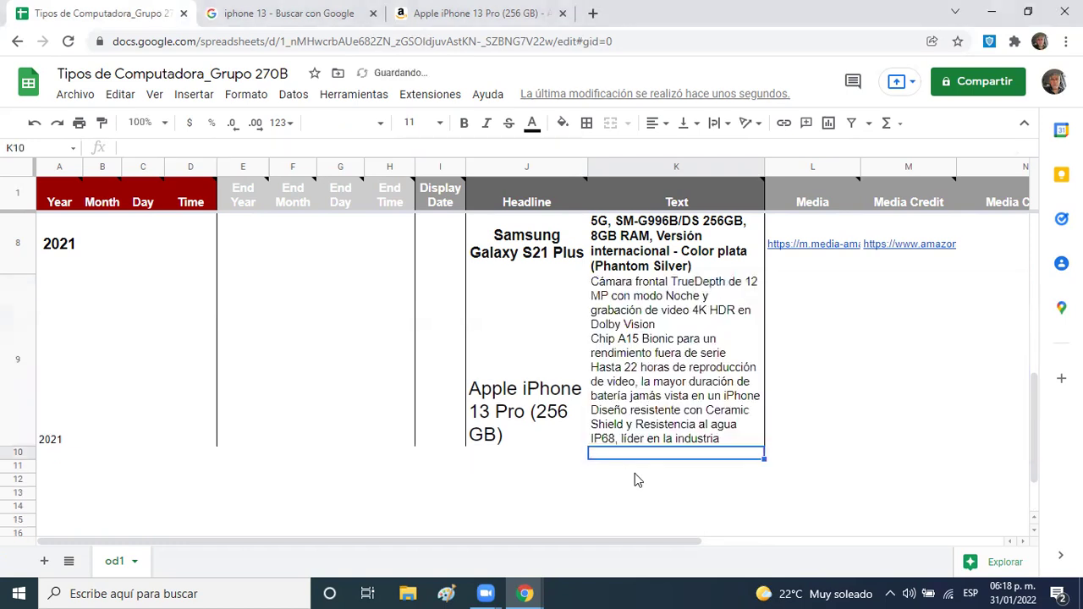
- Copy the web address of the Amazon iPhone 13 Pro page into Media Credit cell M9
{"action": "left_click", "coordinate": [795, 369]}
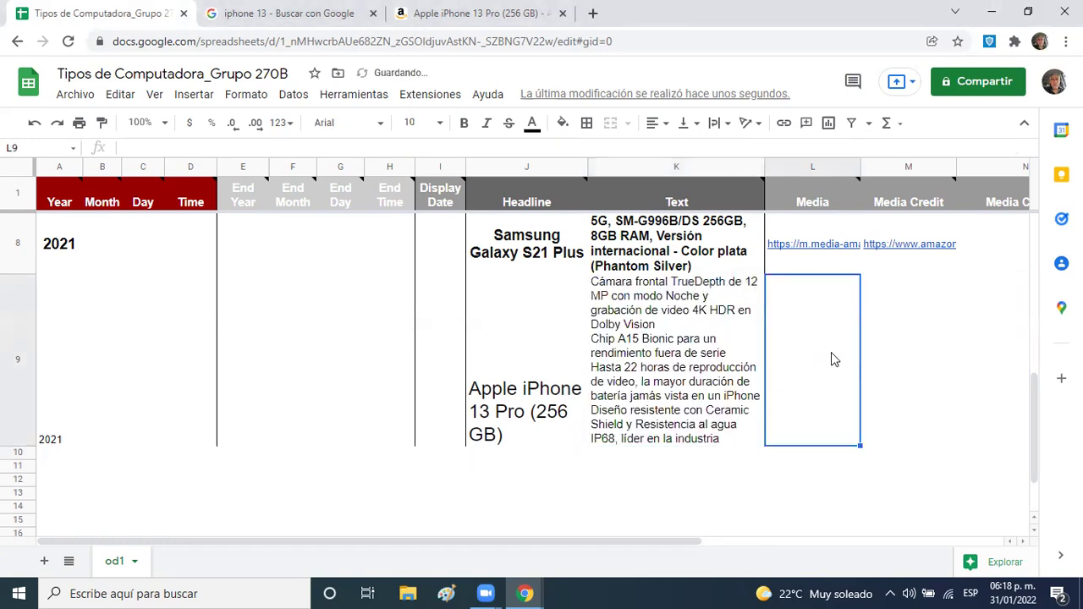
{"action": "left_click", "coordinate": [909, 356]}
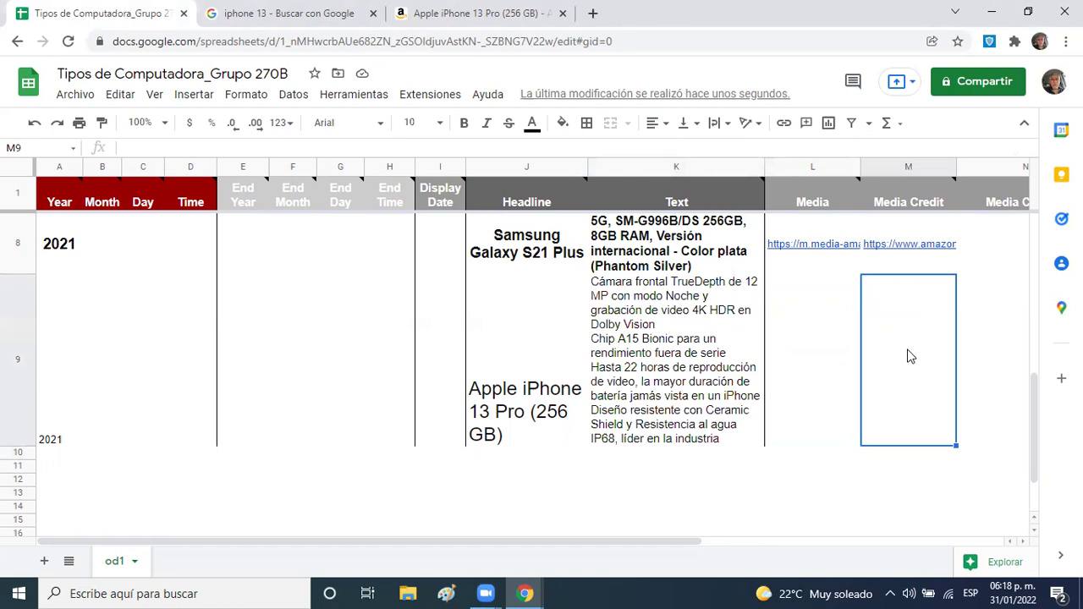
{"action": "left_click", "coordinate": [467, 15]}
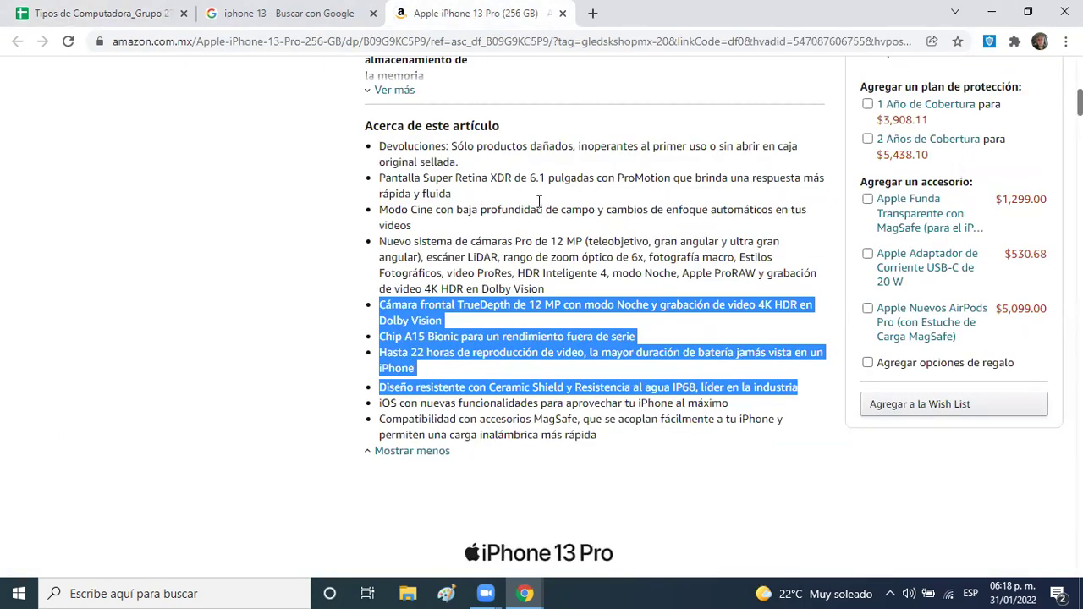
{"action": "left_click", "coordinate": [570, 49]}
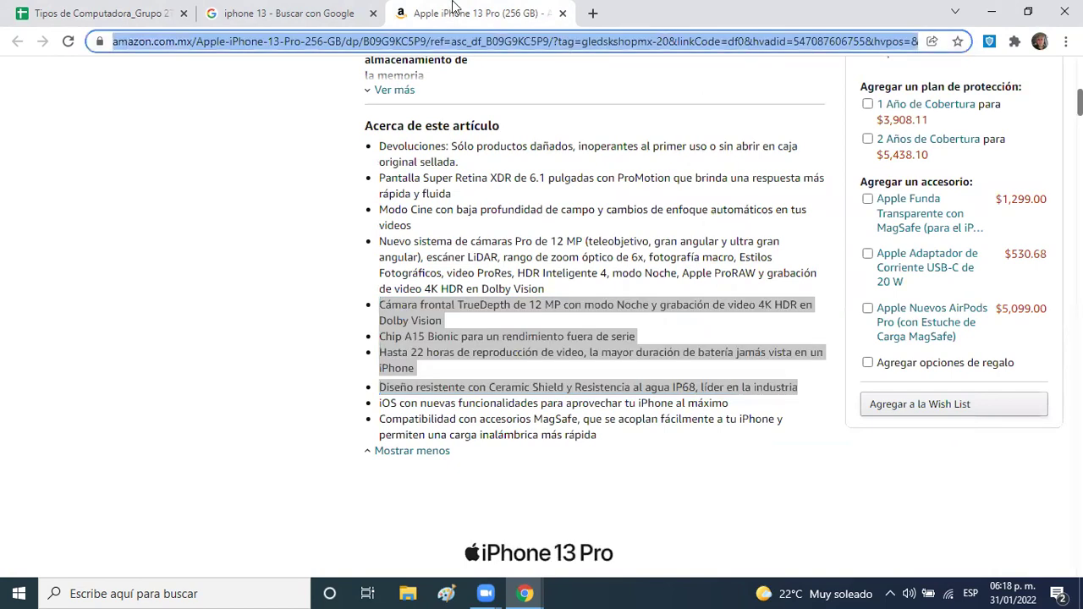
{"action": "left_click", "coordinate": [156, 19]}
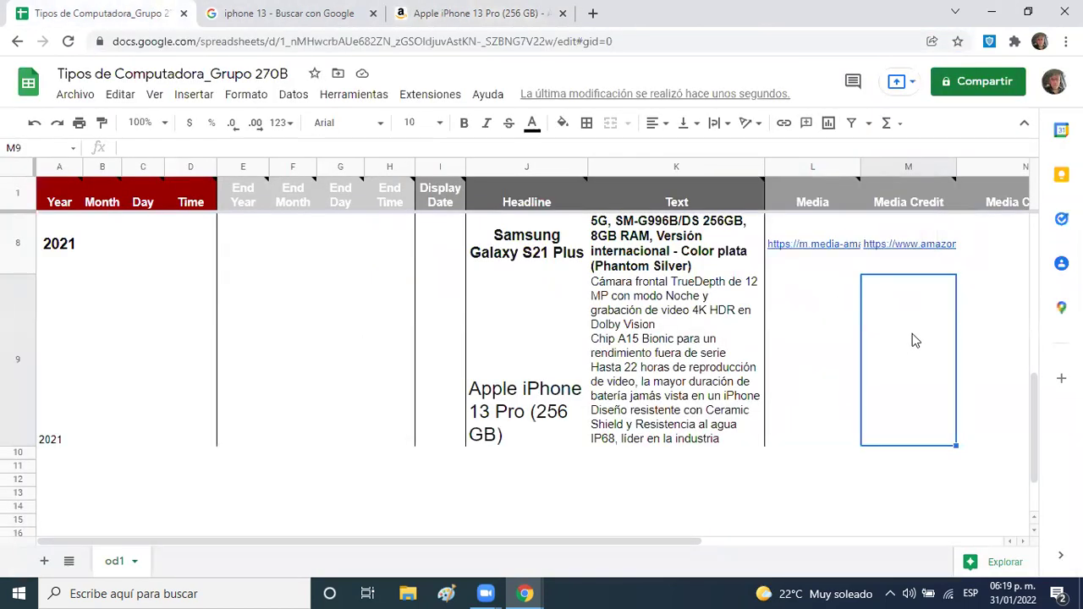
{"action": "key", "text": "ctrl+v"}
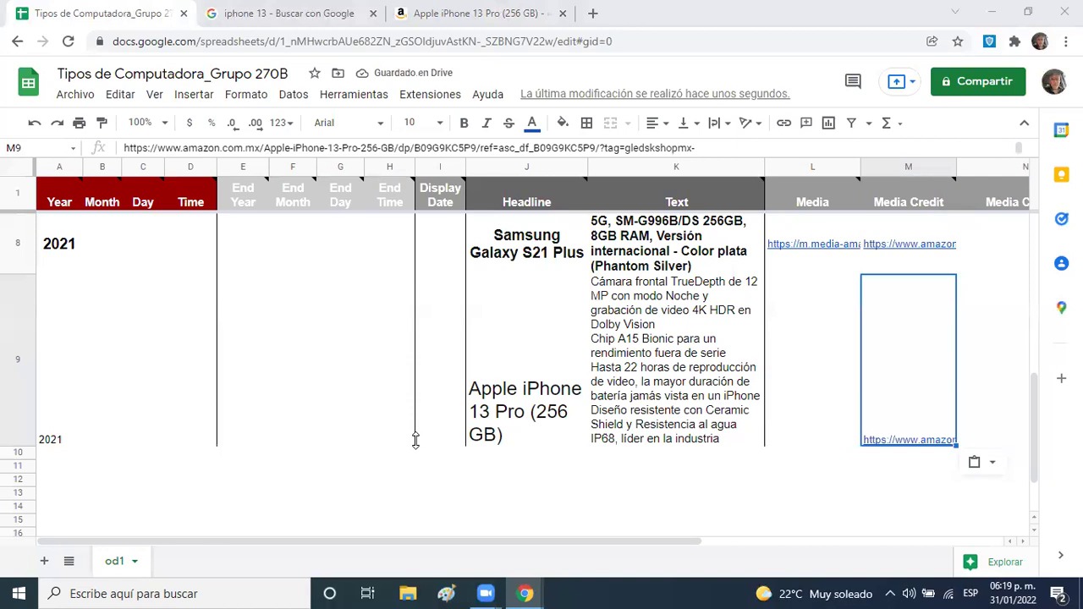
- Copy the image address of the enlarged iPhone 13 Pro photo on Amazon into Media cell L9
{"action": "left_click", "coordinate": [791, 351]}
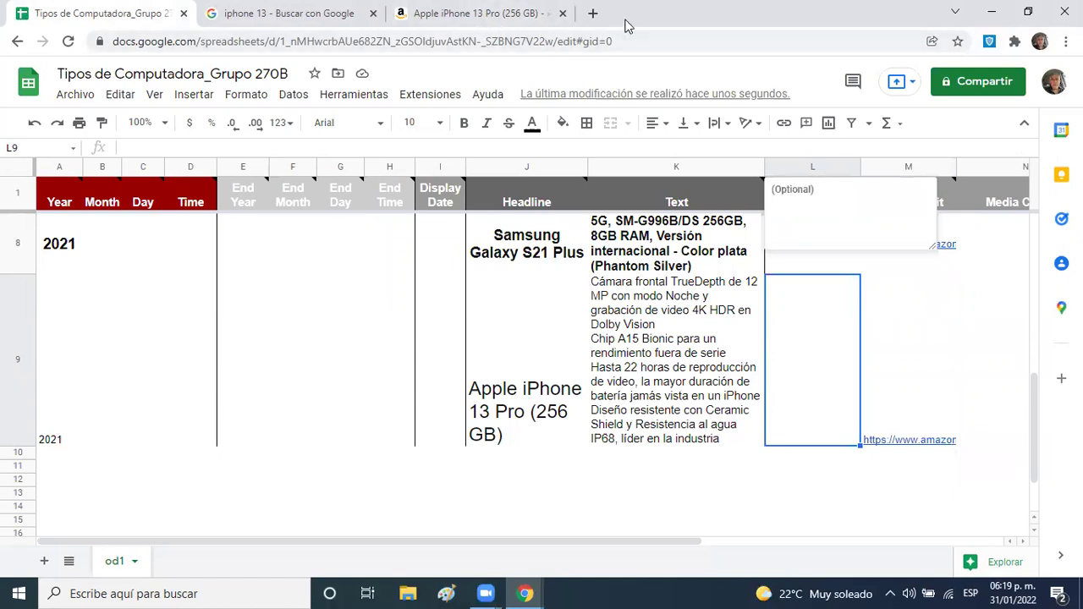
{"action": "left_click", "coordinate": [470, 14]}
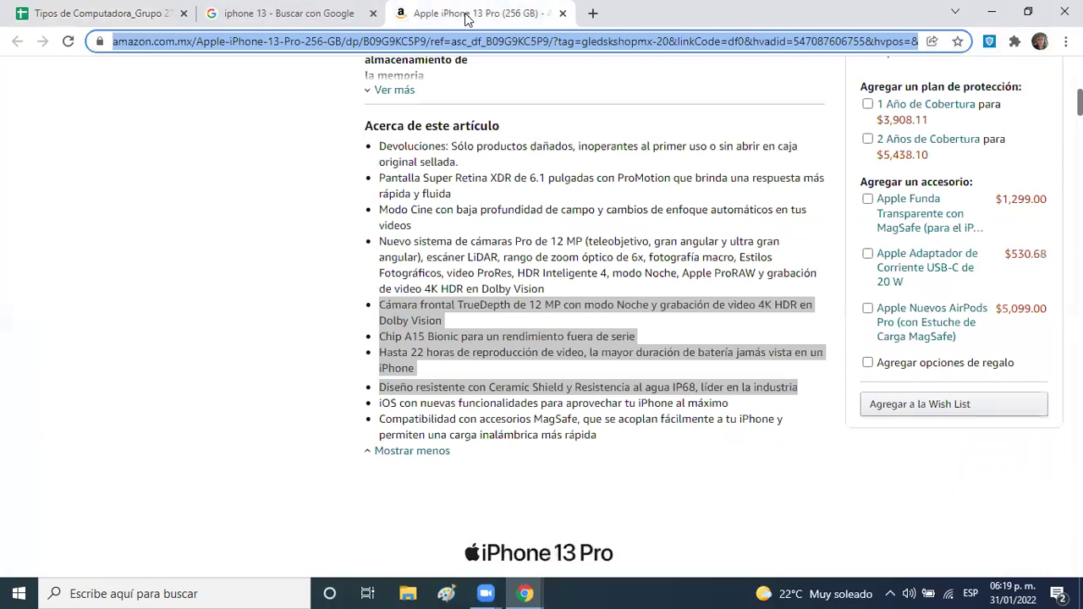
{"action": "key", "text": "Escape"}
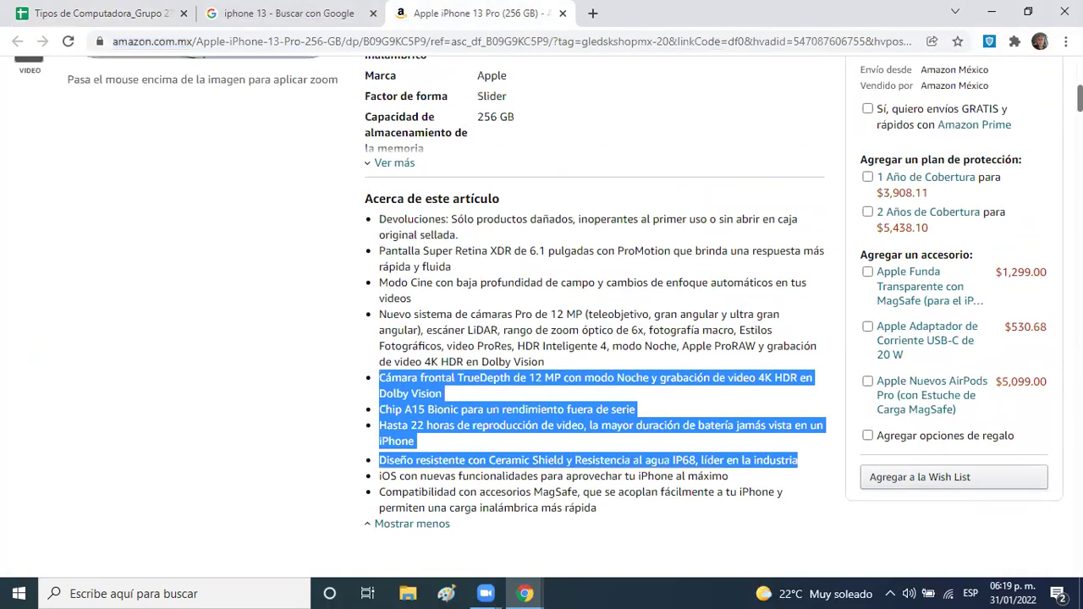
{"action": "scroll", "coordinate": [541, 313], "scroll_direction": "up", "scroll_amount": 6}
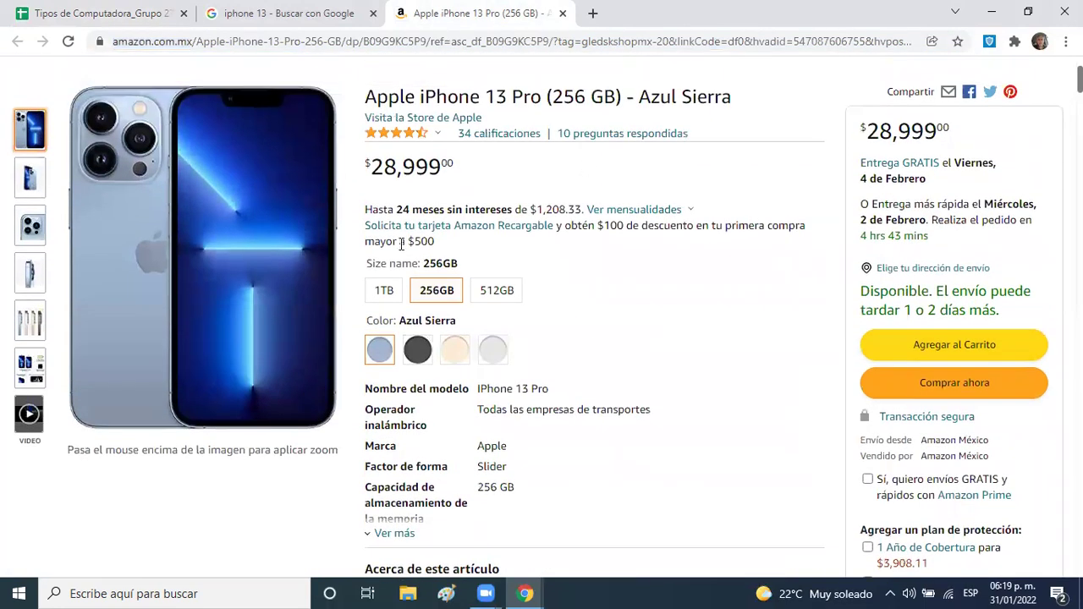
{"action": "mouse_move", "coordinate": [278, 229]}
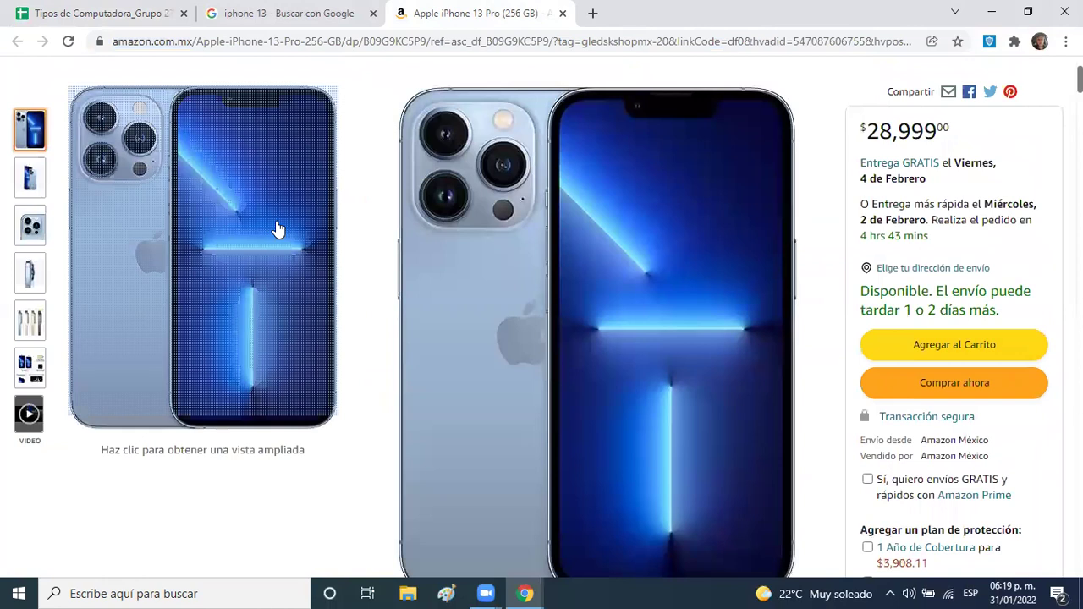
{"action": "left_click", "coordinate": [277, 229]}
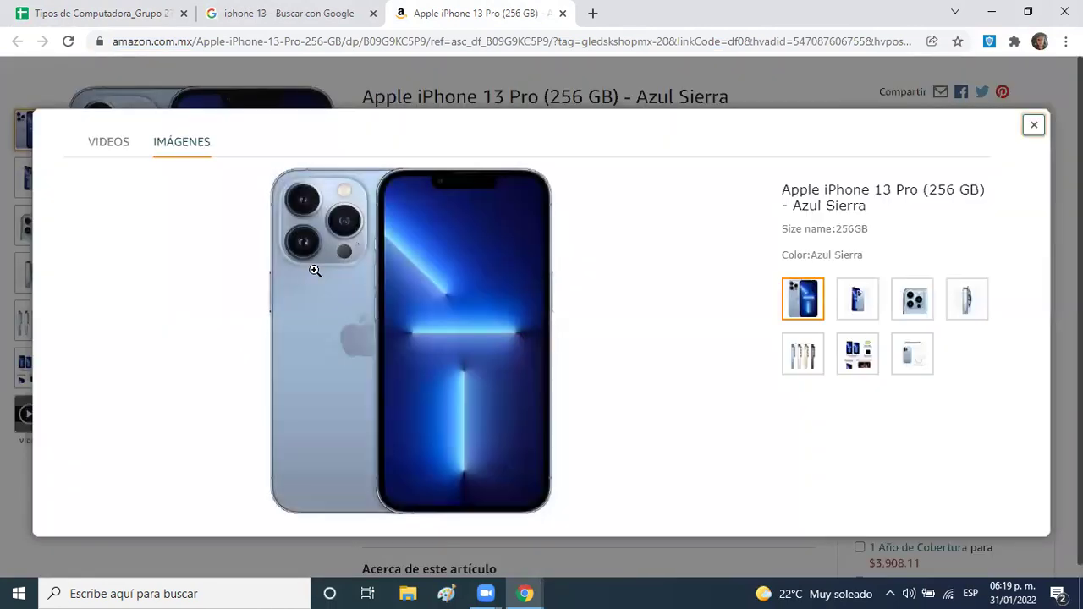
{"action": "right_click", "coordinate": [419, 317]}
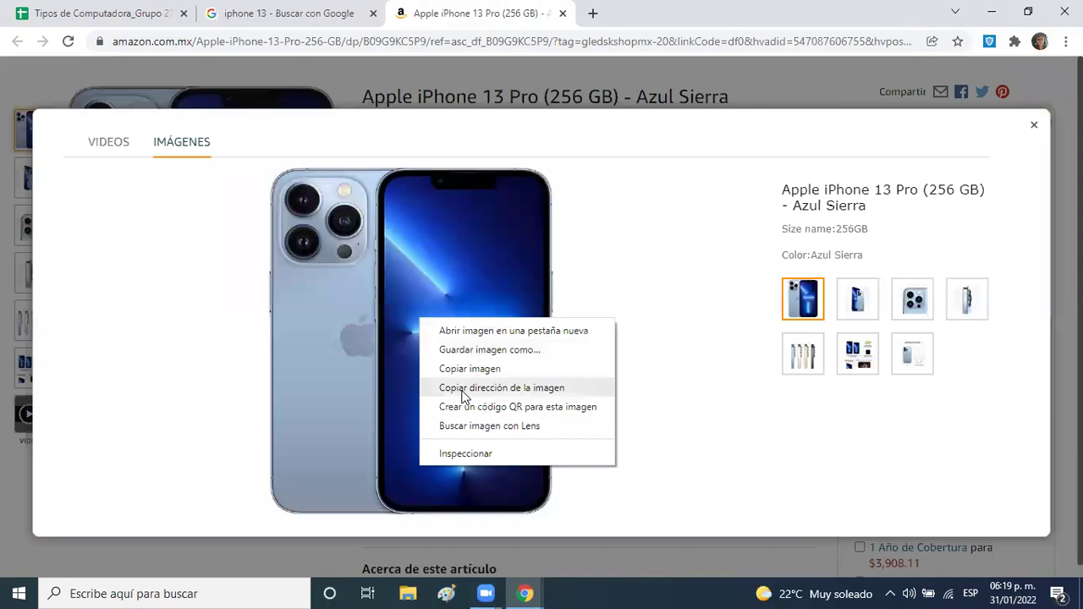
{"action": "left_click", "coordinate": [463, 388]}
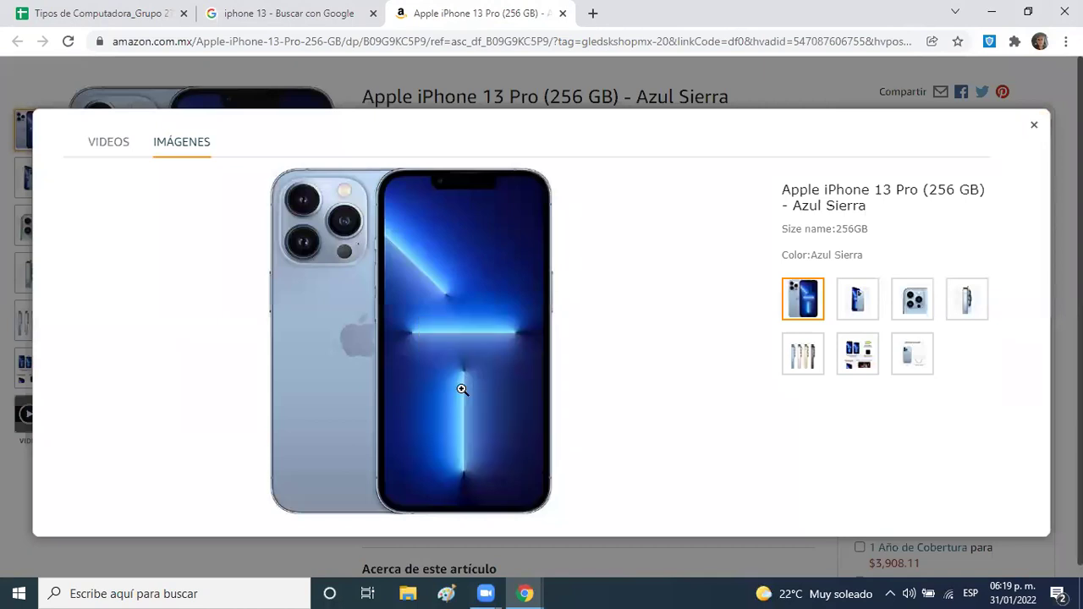
{"action": "left_click", "coordinate": [314, 17]}
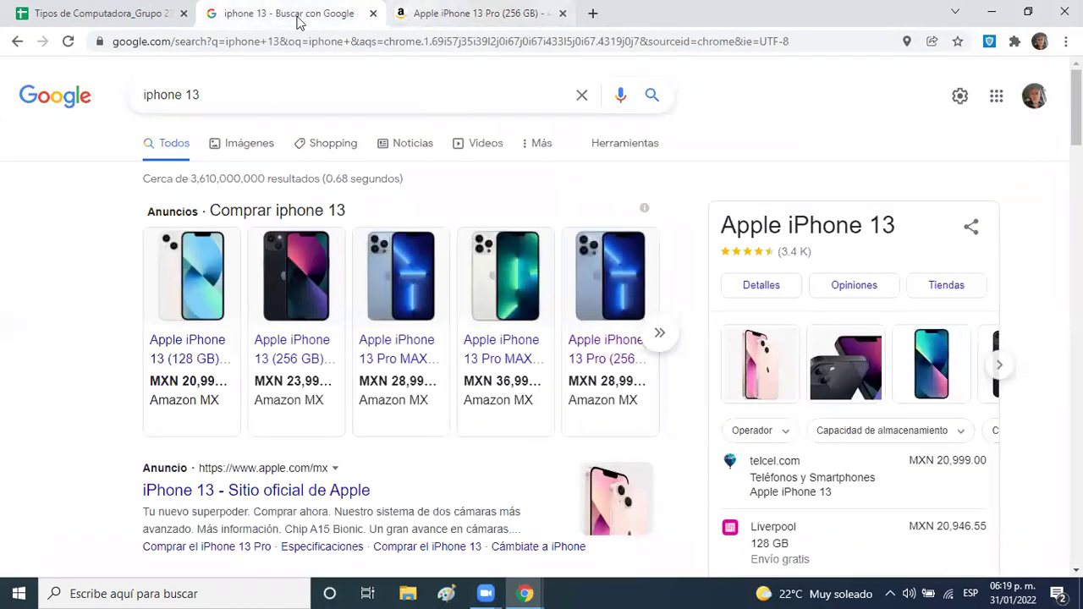
{"action": "left_click", "coordinate": [153, 15]}
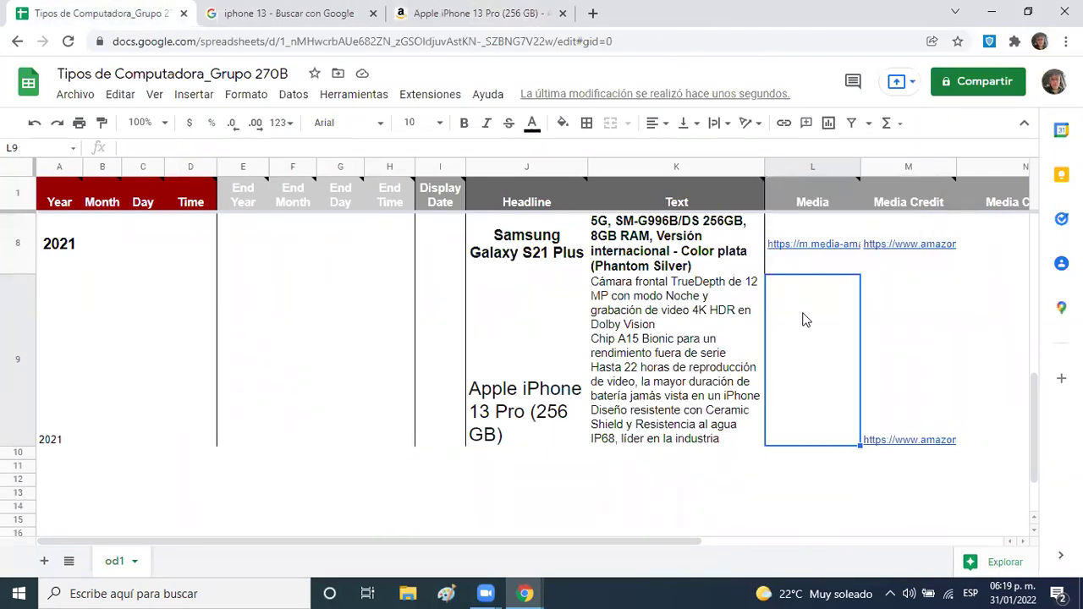
{"action": "type", "text": "https://m.media-amazon.com/images/I/41K0G9FgD4L._AC_SL1000_.jpg"}
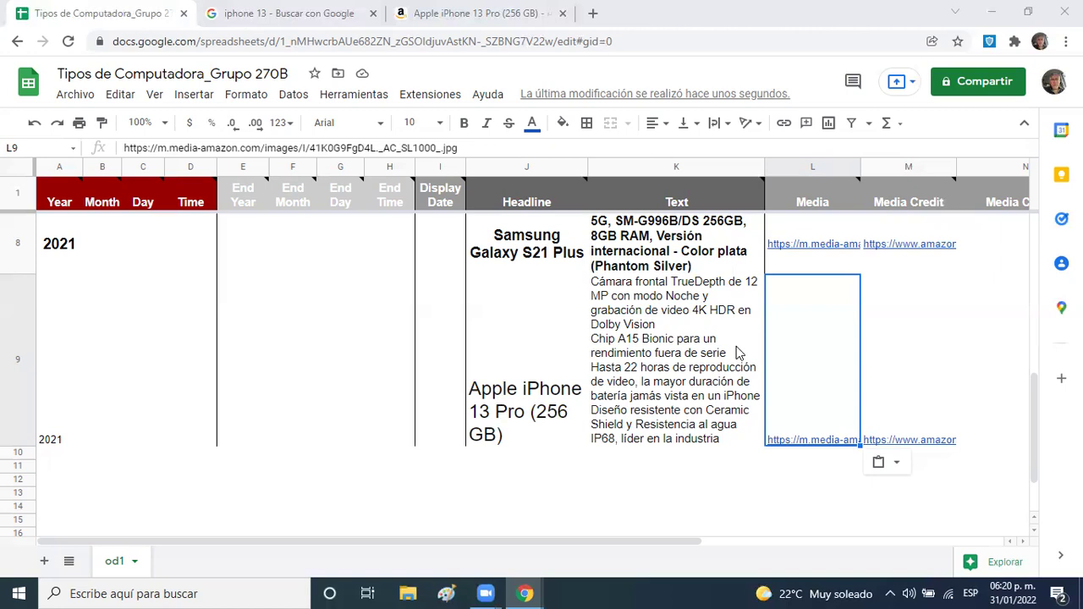
- Format the year 2021 in cell A9 as bold with font size 14
{"action": "left_click", "coordinate": [673, 365]}
{"action": "key", "text": "Left"}
{"action": "key", "text": "Left"}
{"action": "key", "text": "Left"}
{"action": "key", "text": "Left"}
{"action": "key", "text": "Left"}
{"action": "key", "text": "Left"}
{"action": "key", "text": "Left"}
{"action": "key", "text": "Left"}
{"action": "key", "text": "Left"}
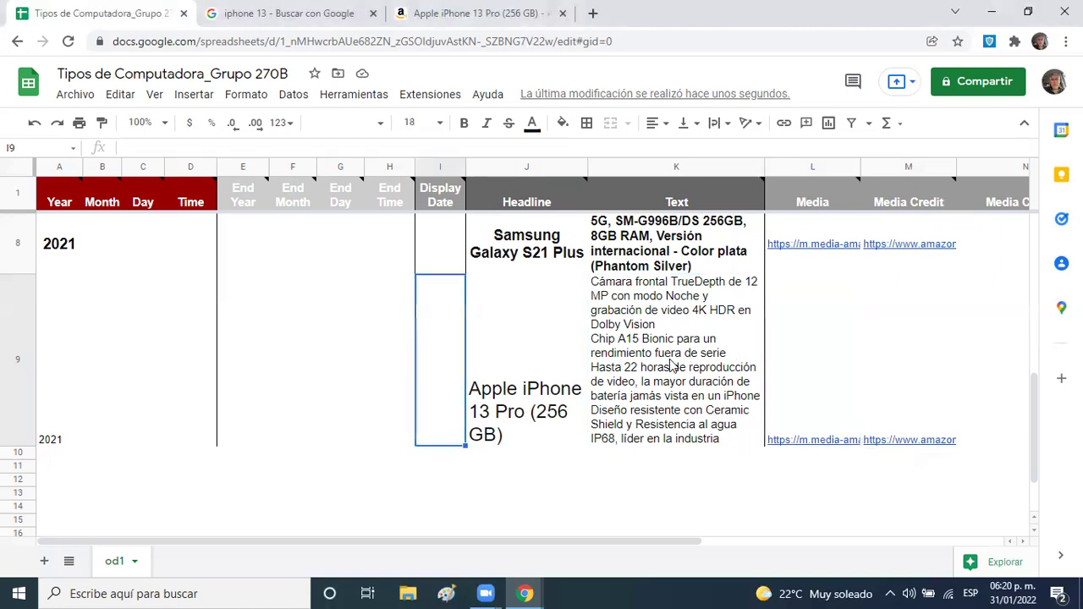
{"action": "key", "text": "Left"}
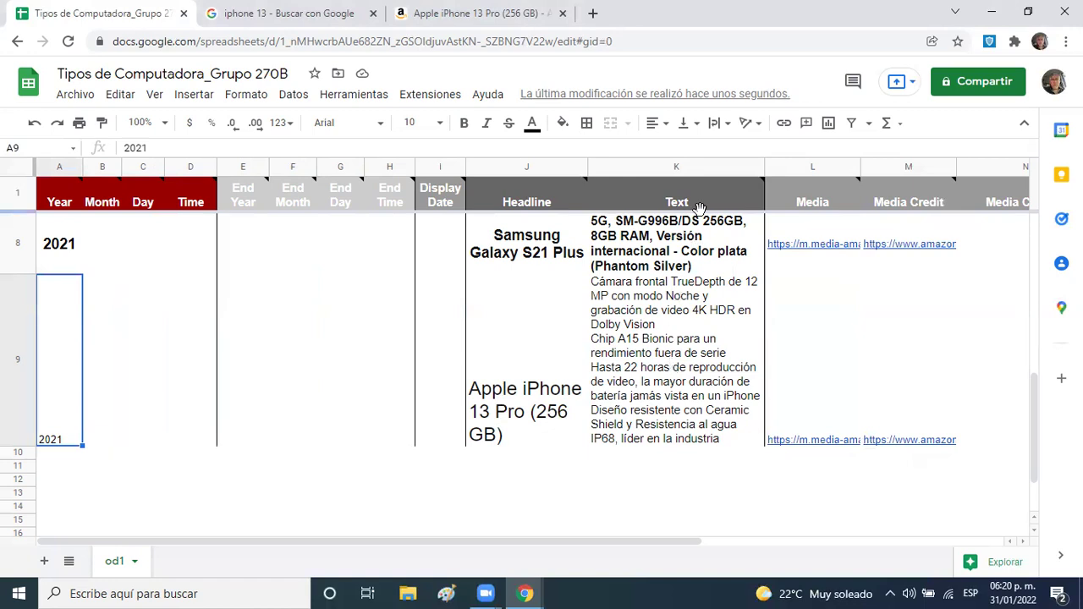
{"action": "left_click", "coordinate": [441, 126]}
{"action": "left_click", "coordinate": [403, 328]}
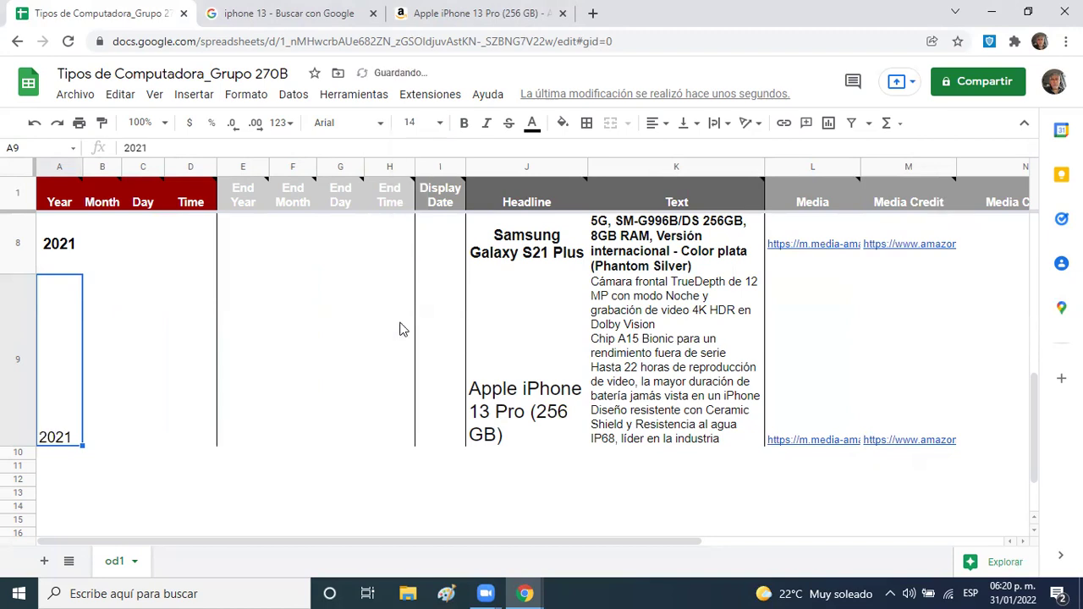
{"action": "left_click", "coordinate": [463, 123]}
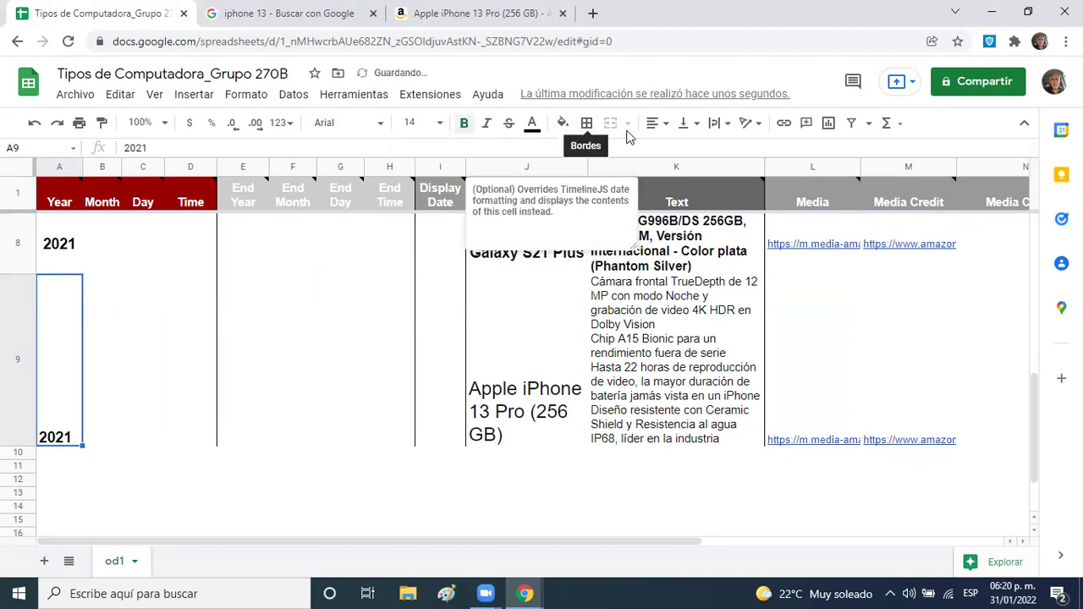
- Centre the year in A9 both vertically and horizontally
{"action": "left_click", "coordinate": [690, 123]}
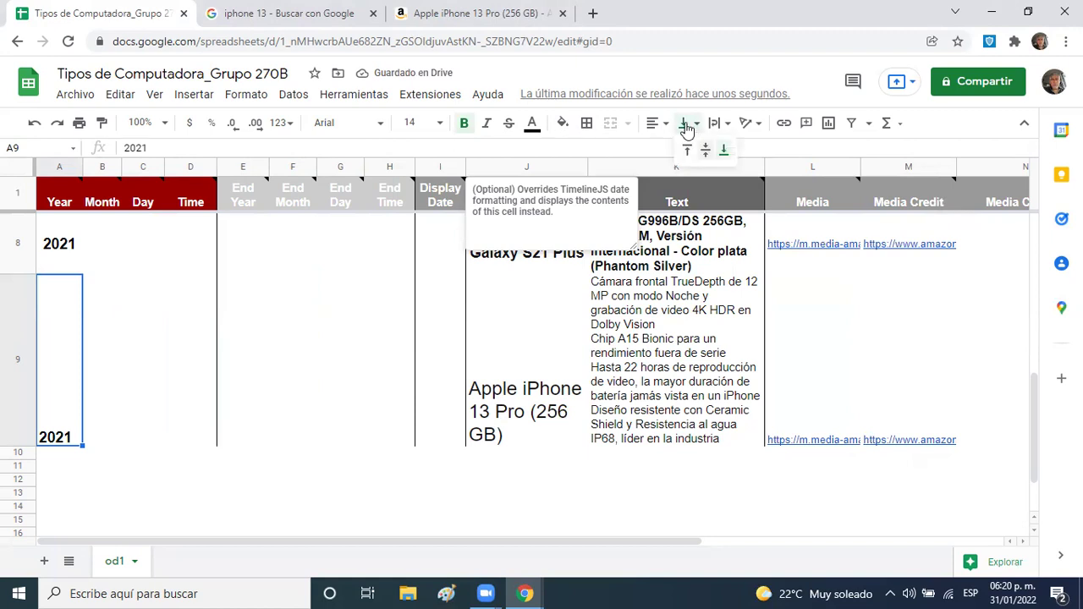
{"action": "left_click", "coordinate": [704, 153]}
{"action": "left_click", "coordinate": [658, 123]}
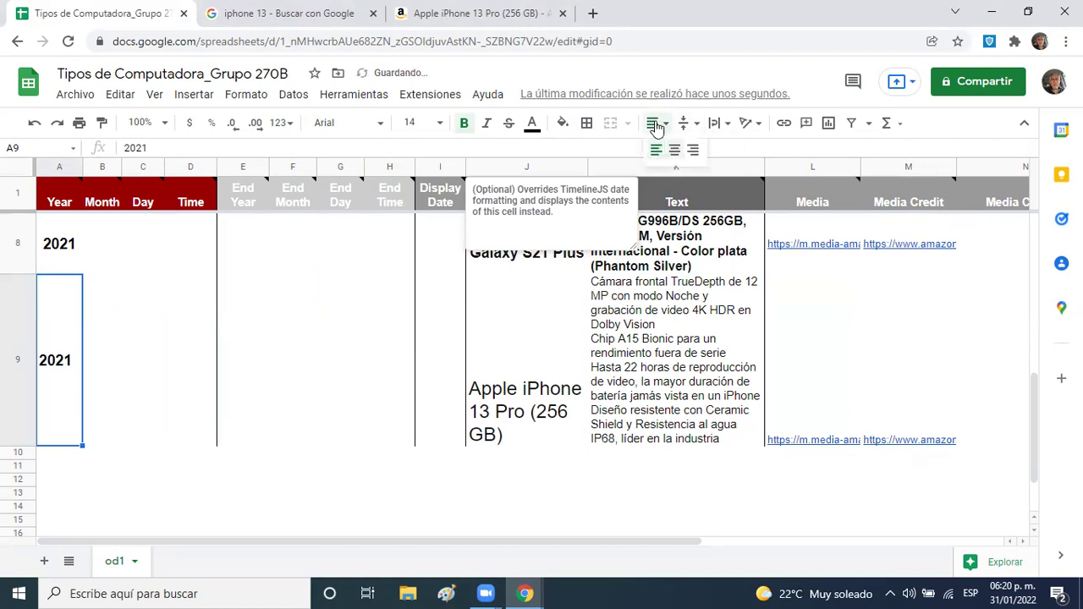
{"action": "left_click", "coordinate": [674, 152]}
- Format the Apple iPhone 13 Pro (256 GB) headline in cell J9 as bold Arial with font size 14
{"action": "left_click", "coordinate": [526, 366]}
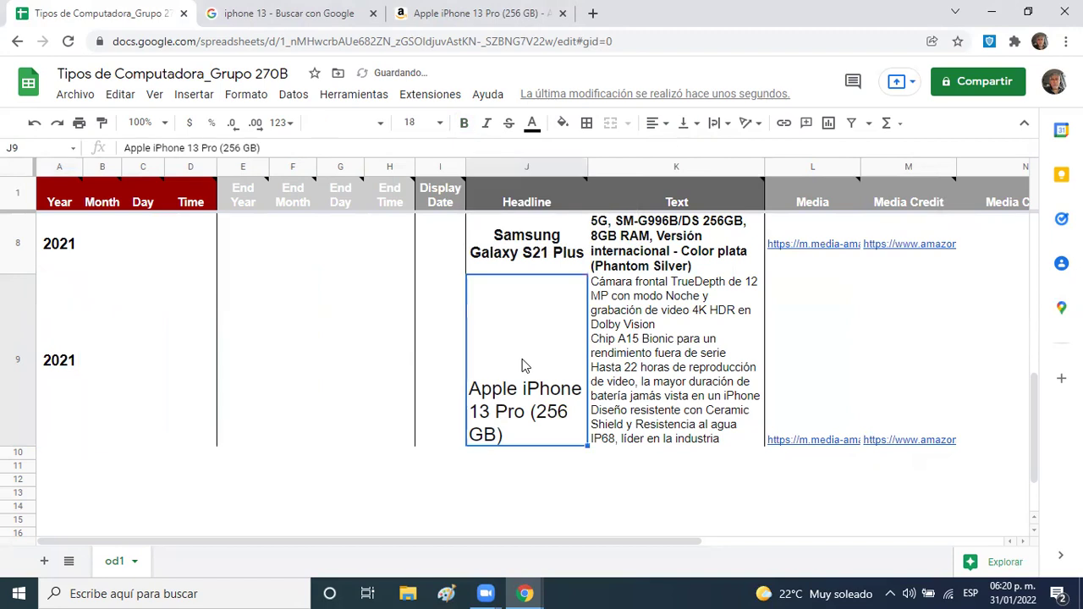
{"action": "left_click", "coordinate": [375, 125]}
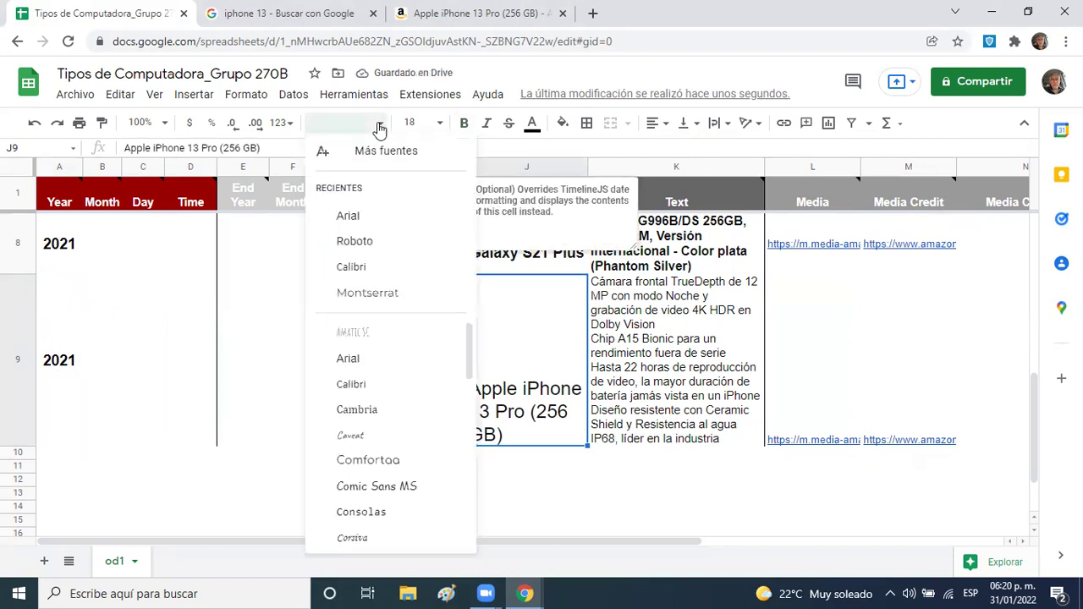
{"action": "left_click", "coordinate": [347, 218]}
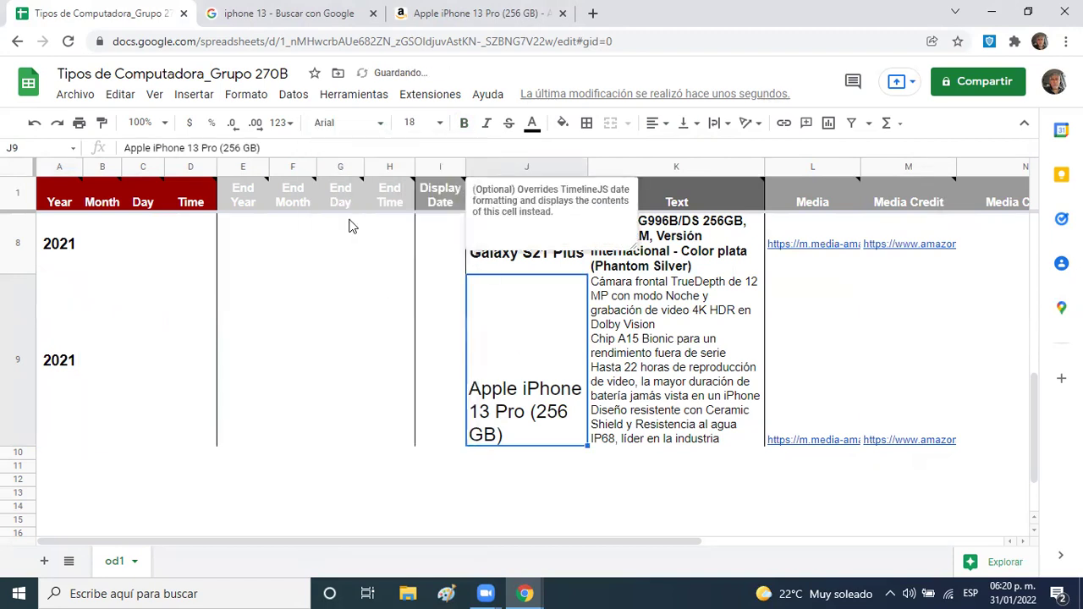
{"action": "left_click", "coordinate": [439, 124]}
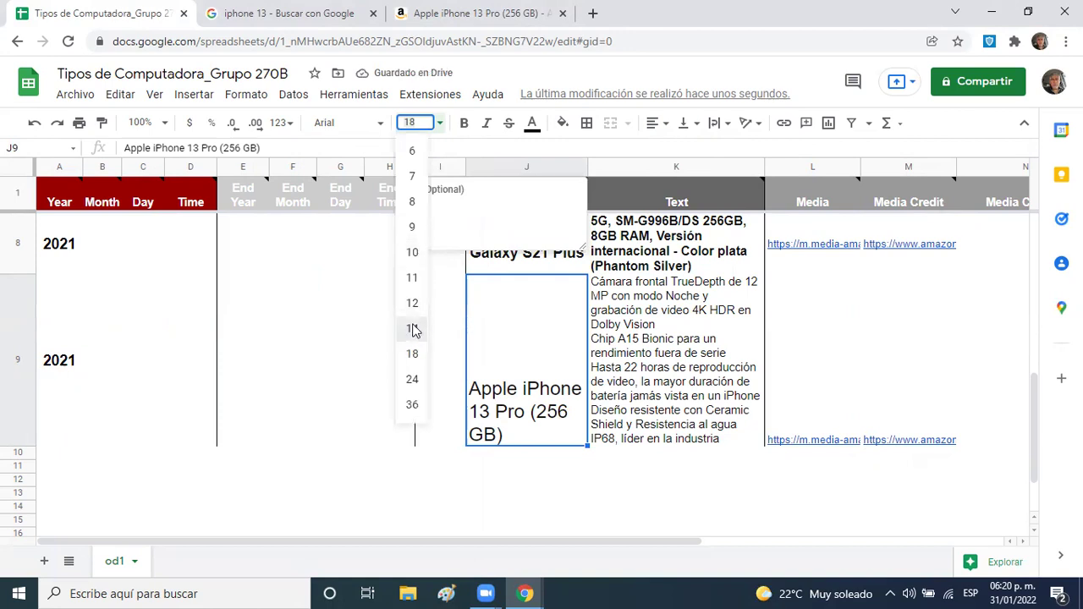
{"action": "left_click", "coordinate": [413, 329]}
{"action": "left_click", "coordinate": [464, 123]}
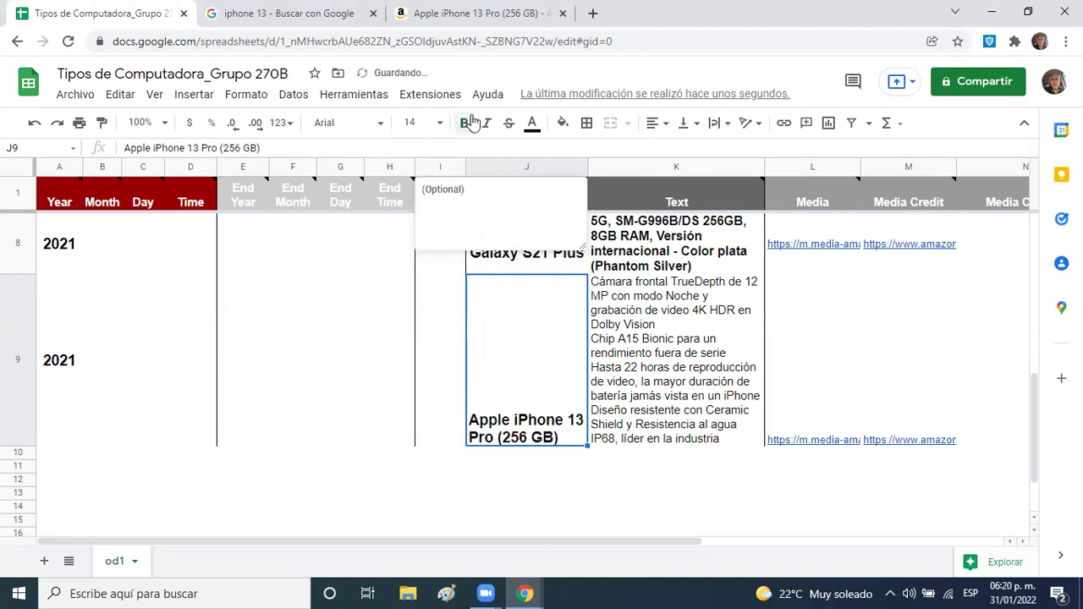
- Centre the headline in J9 both vertically and horizontally
{"action": "left_click", "coordinate": [677, 123]}
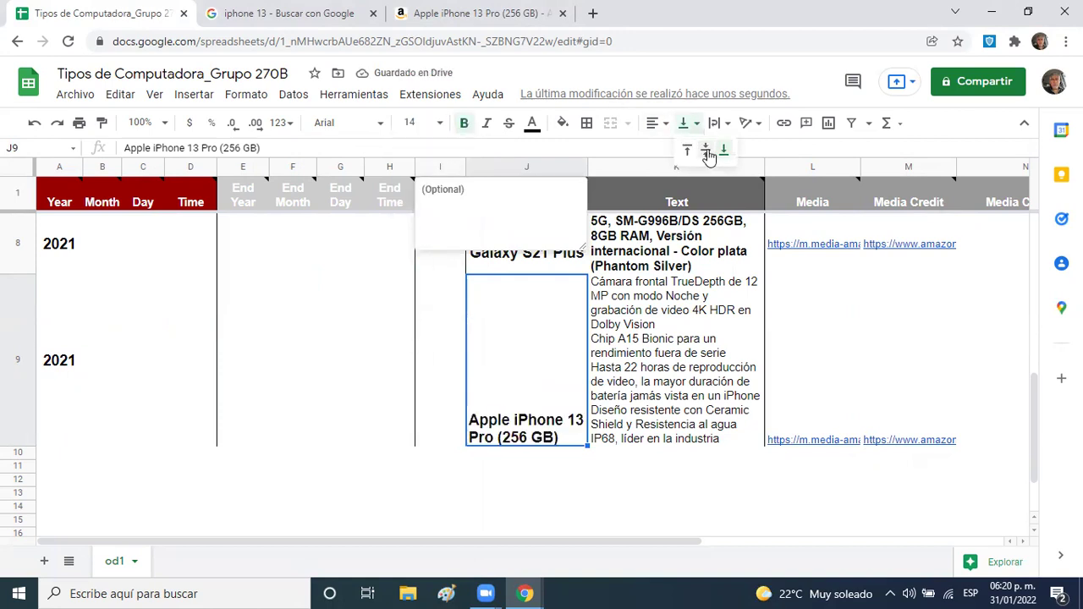
{"action": "left_click", "coordinate": [709, 152]}
{"action": "left_click", "coordinate": [658, 123]}
{"action": "left_click", "coordinate": [676, 156]}
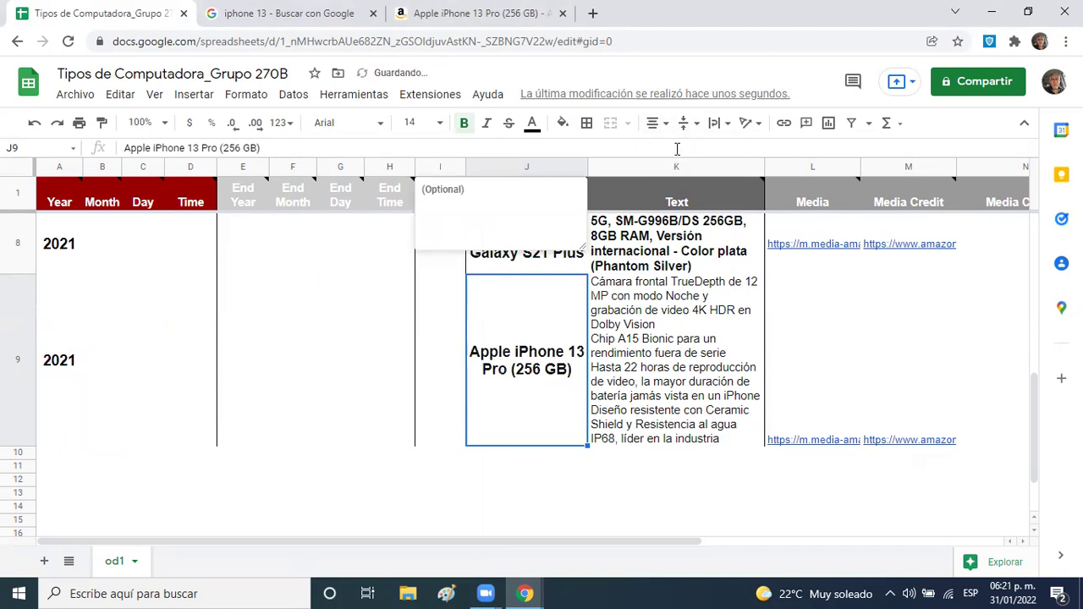
- Format the iPhone 13 Pro description in cell K9 as bold with font size 12
{"action": "left_click", "coordinate": [619, 406]}
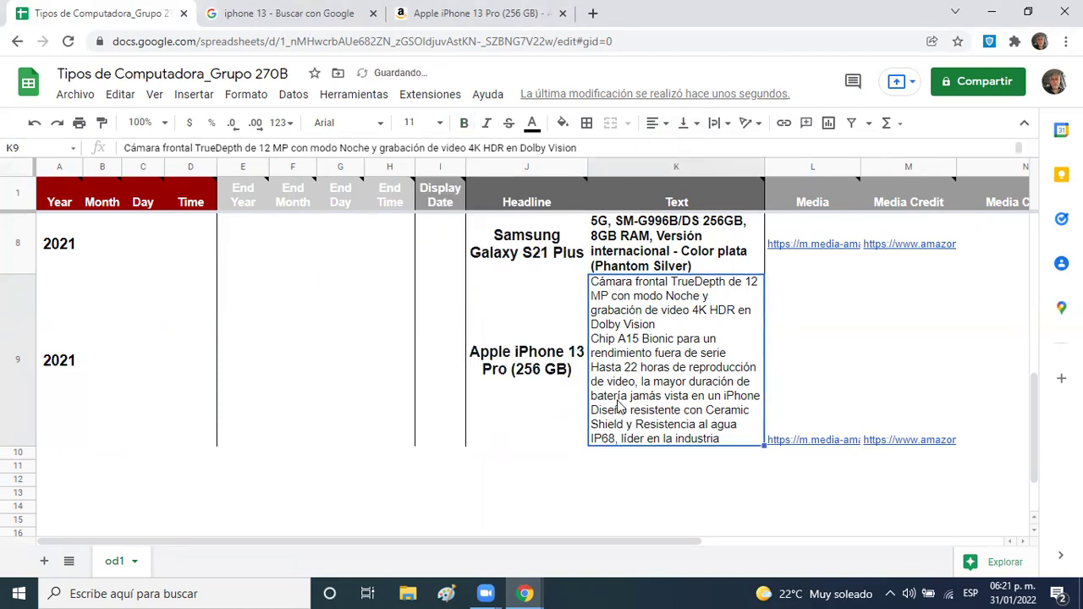
{"action": "left_click", "coordinate": [440, 126]}
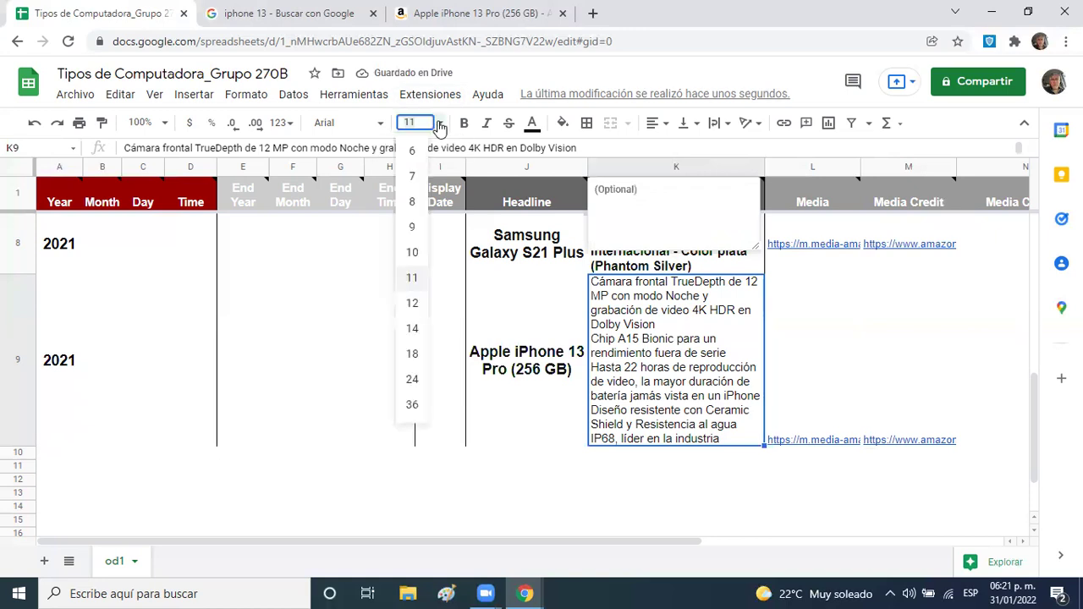
{"action": "left_click", "coordinate": [407, 304]}
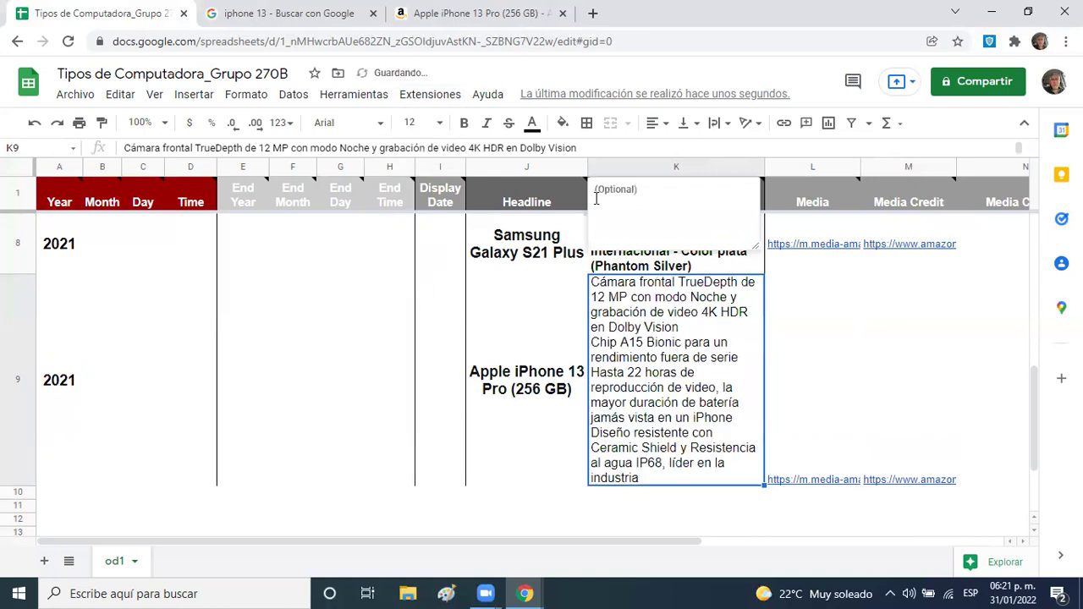
{"action": "left_click", "coordinate": [463, 124]}
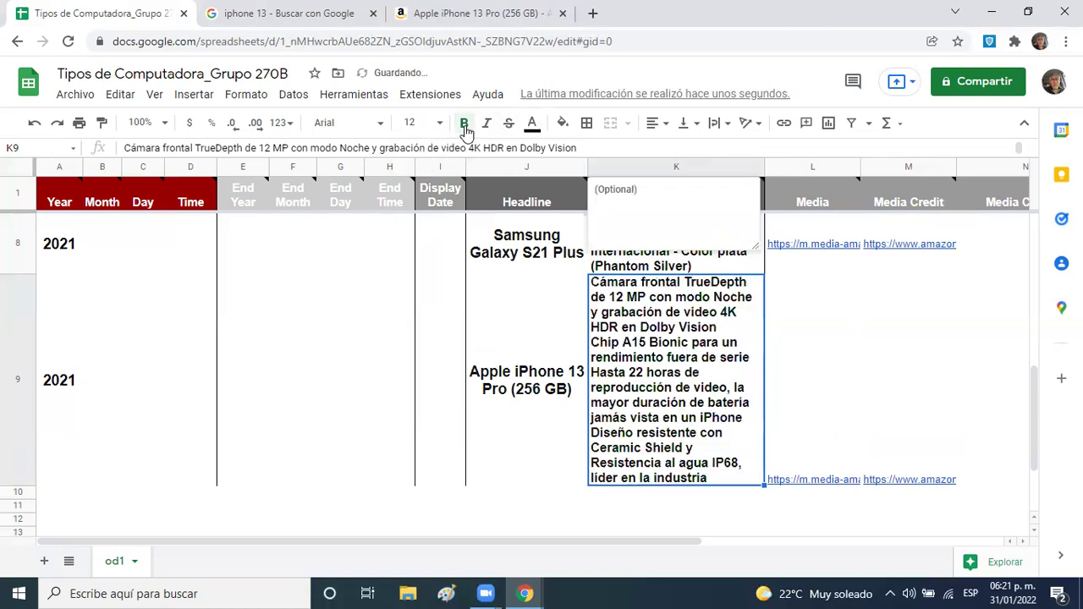
- Align the Media link in L9 and the Media Credit link in M9 to the vertical middle of their cells
{"action": "left_click", "coordinate": [806, 323]}
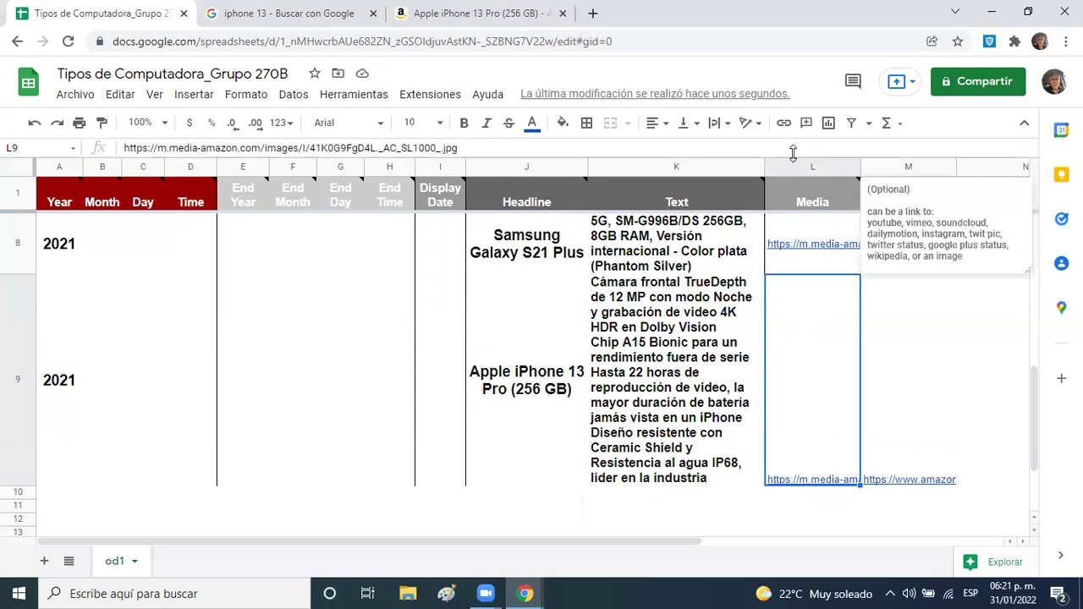
{"action": "left_click", "coordinate": [691, 125]}
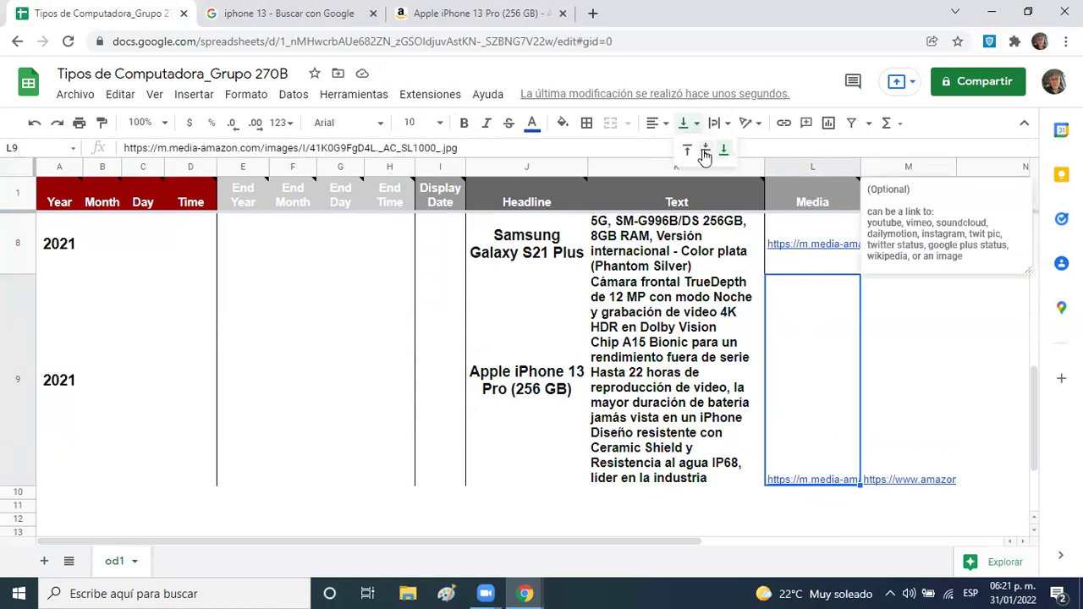
{"action": "left_click", "coordinate": [705, 150]}
{"action": "left_click", "coordinate": [913, 372]}
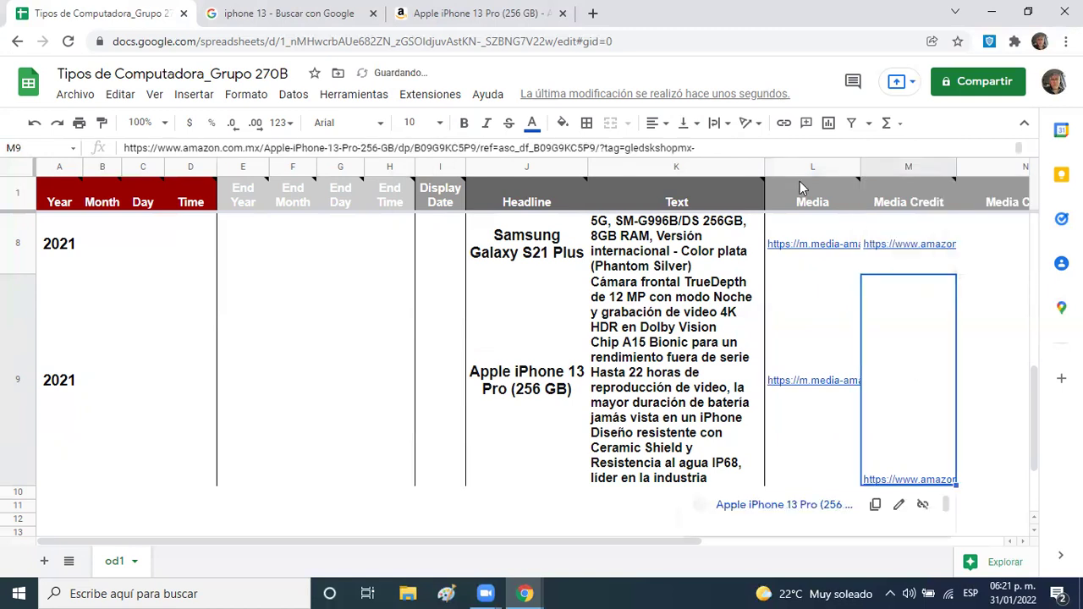
{"action": "left_click", "coordinate": [693, 129]}
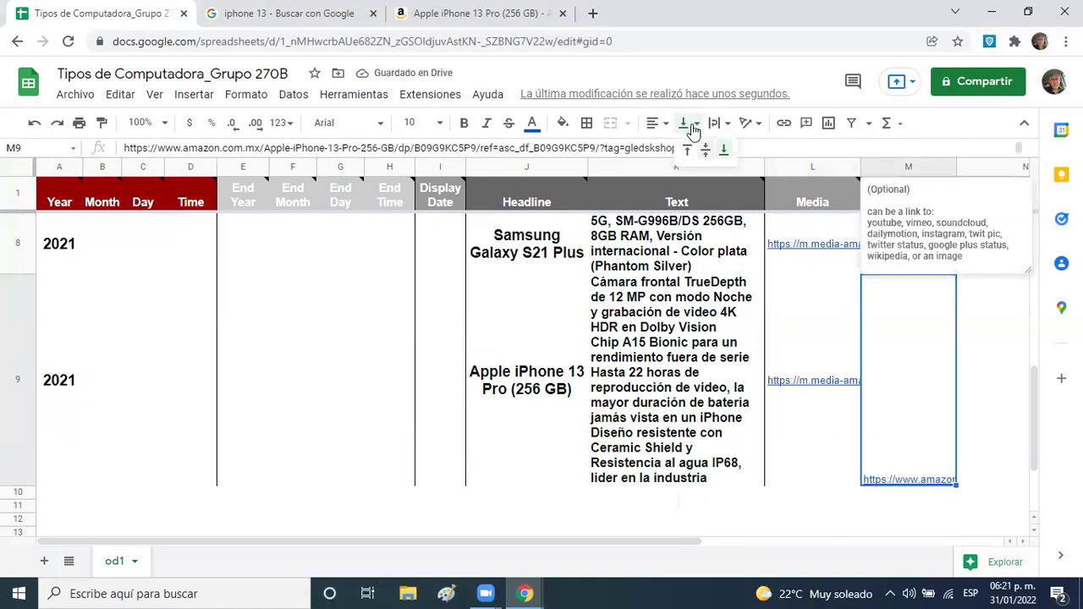
{"action": "left_click", "coordinate": [704, 150]}
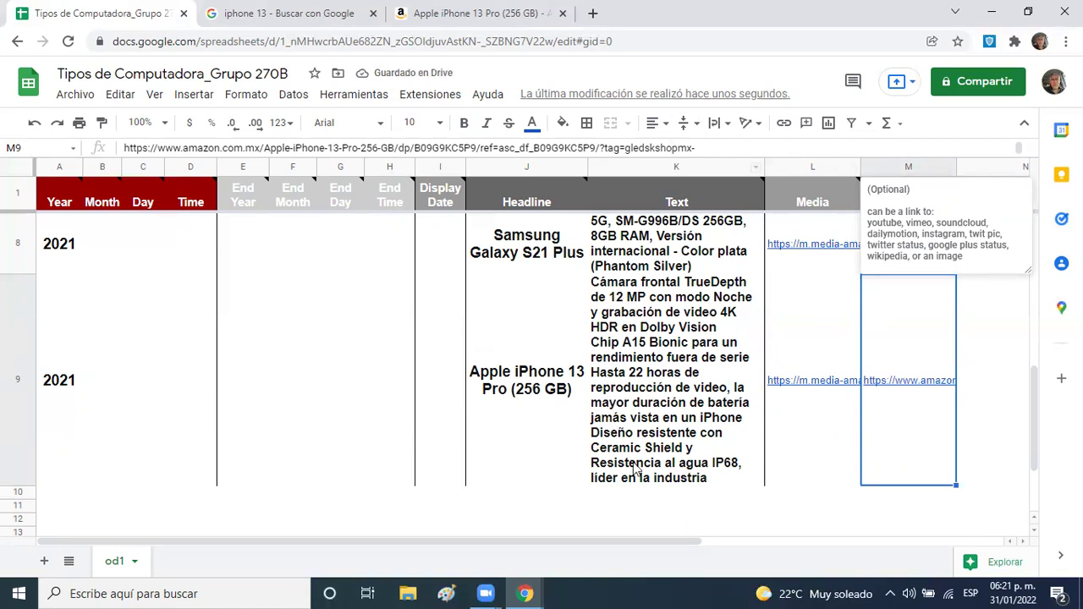
- Close the browser pages with the iPhone 13 search and the Amazon iPhone 13 Pro product
{"action": "left_click", "coordinate": [633, 493]}
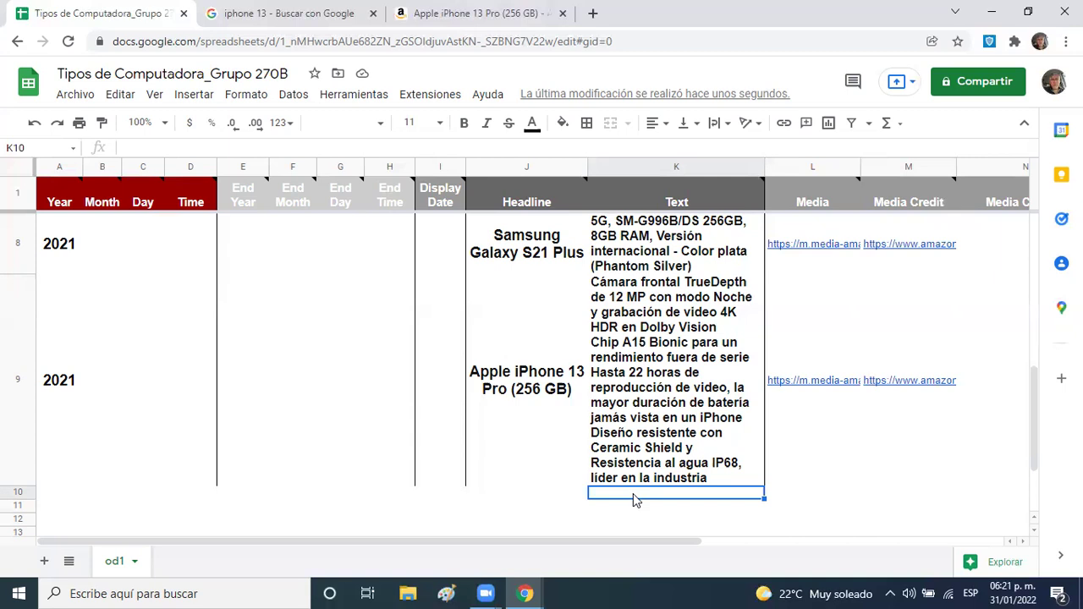
{"action": "left_click", "coordinate": [373, 15]}
{"action": "left_click", "coordinate": [373, 14]}
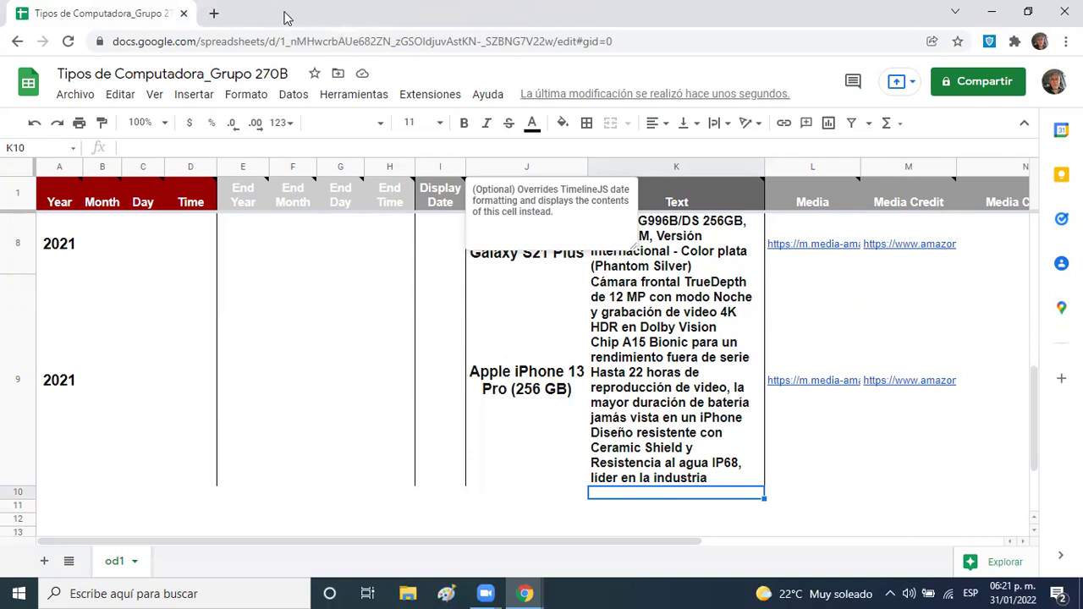
- Search Google for "estacion de trabajo workstation" in a new browser tab
{"action": "left_click", "coordinate": [213, 16]}
{"action": "left_click", "coordinate": [218, 40]}
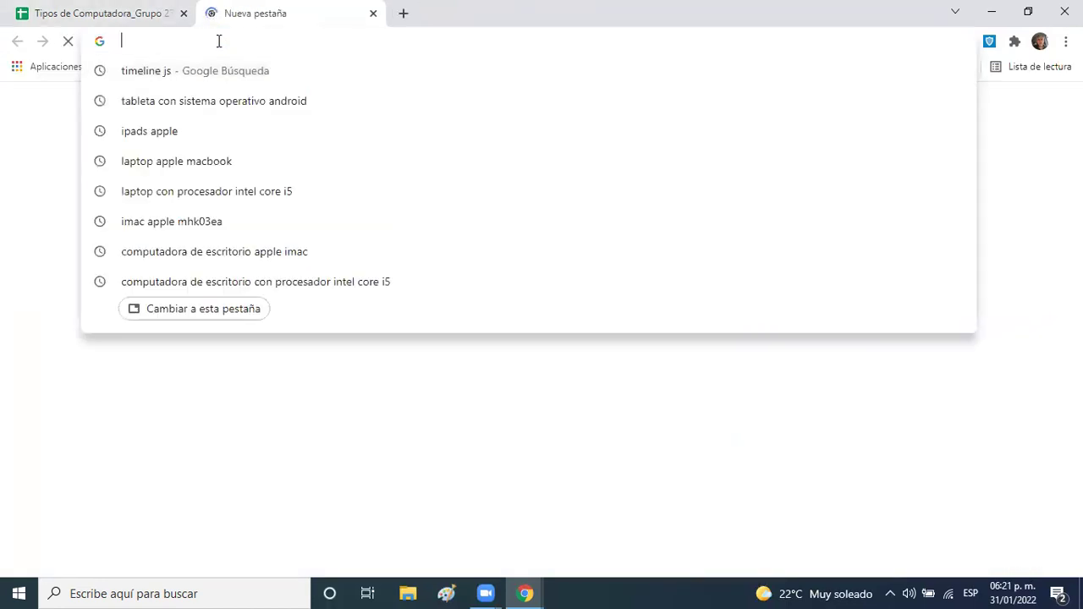
{"action": "type", "text": "estacion de traba"}
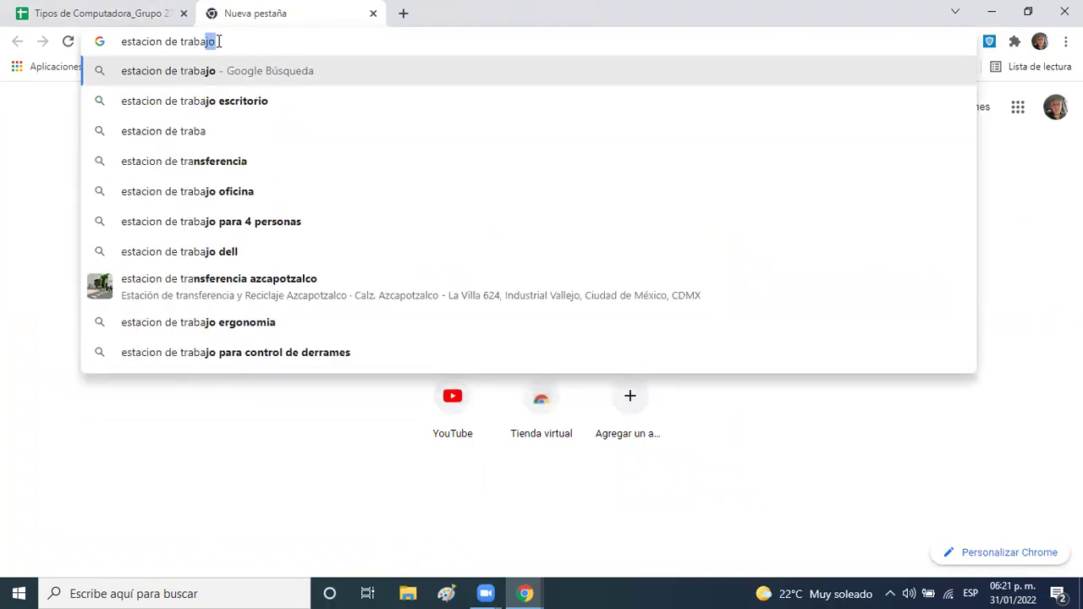
{"action": "type", "text": "jo or"}
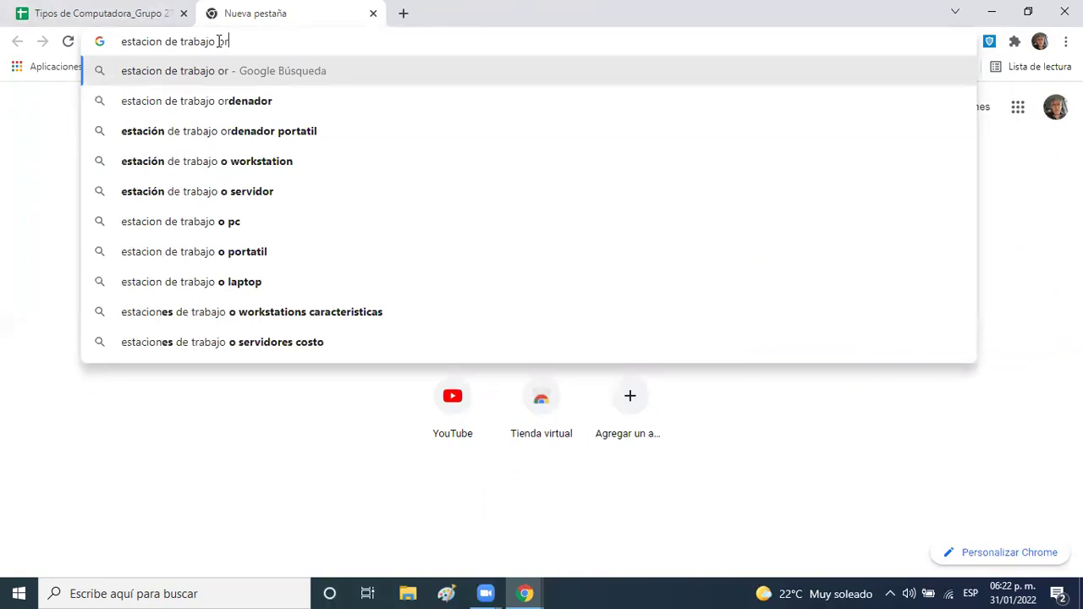
{"action": "key", "text": "BackSpace"}
{"action": "key", "text": "BackSpace"}
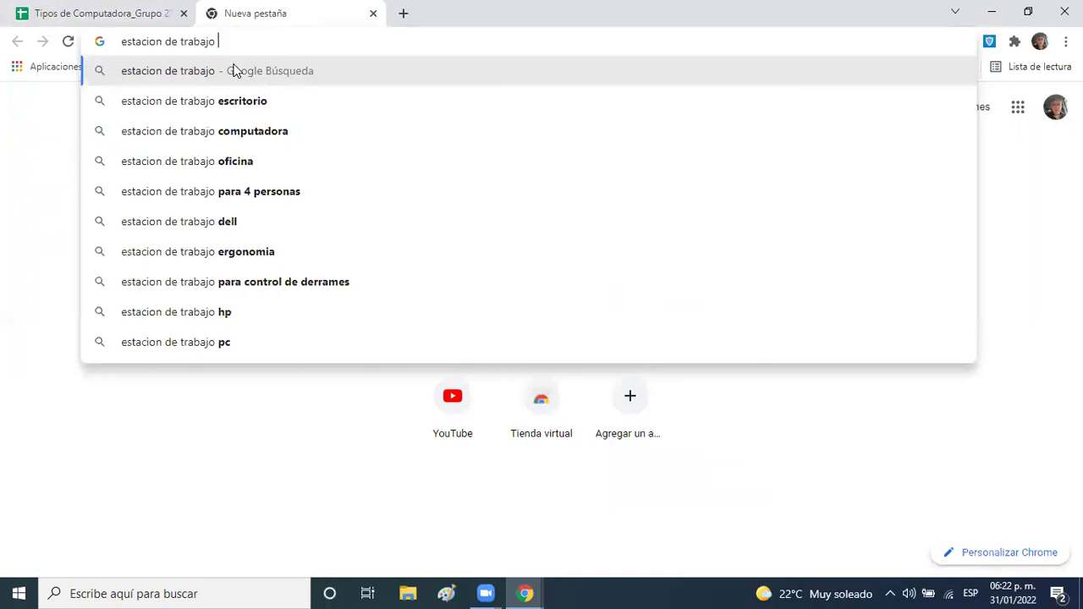
{"action": "type", "text": "www"}
{"action": "key", "text": "BackSpace"}
{"action": "key", "text": "BackSpace"}
{"action": "key", "text": "BackSpace"}
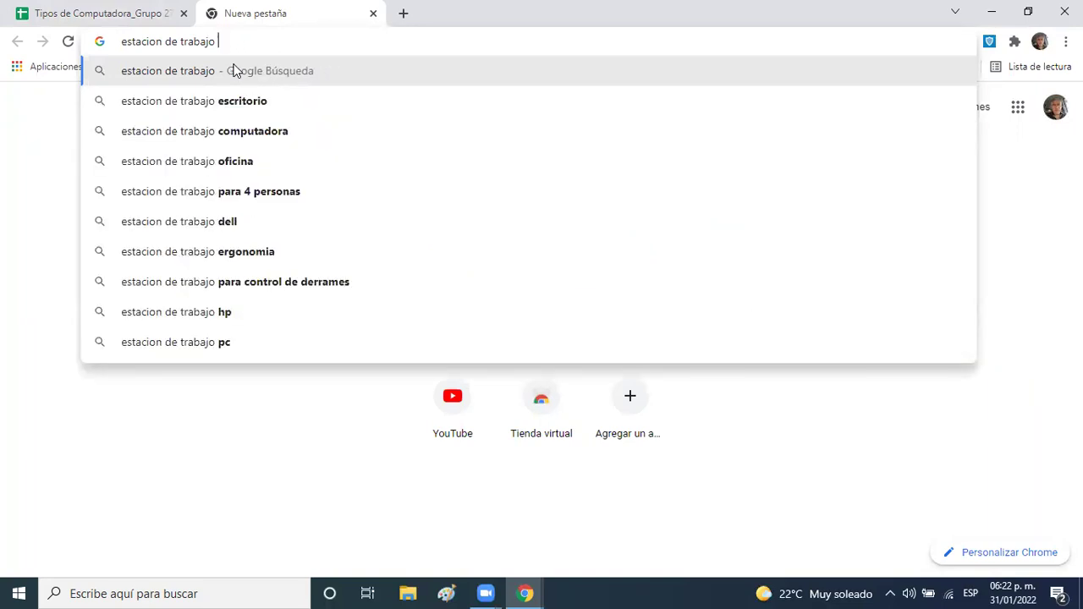
{"action": "type", "text": "ww"}
{"action": "key", "text": "BackSpace"}
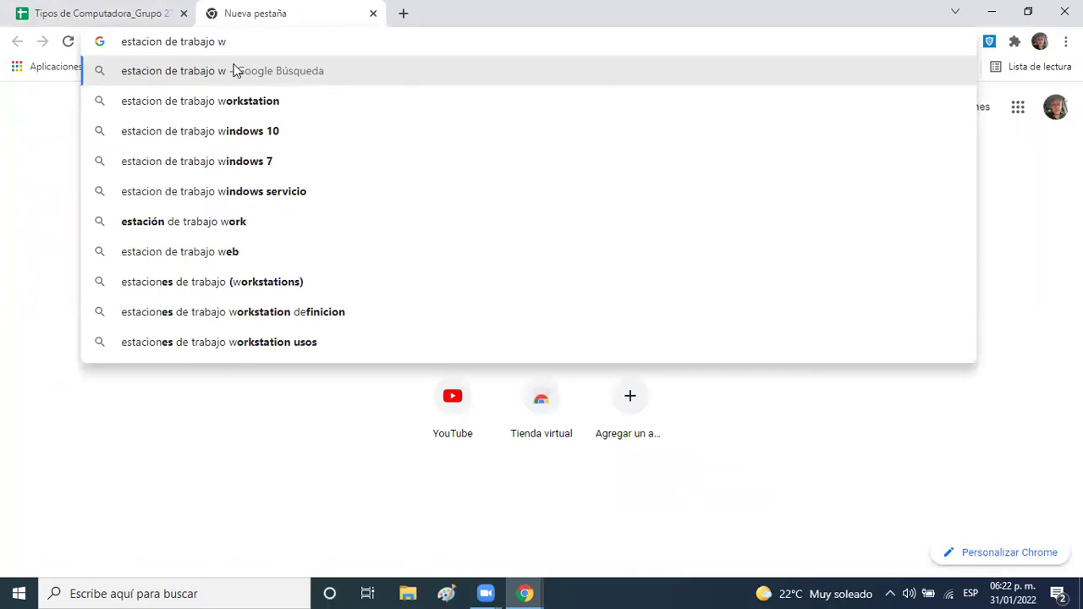
{"action": "left_click", "coordinate": [228, 101]}
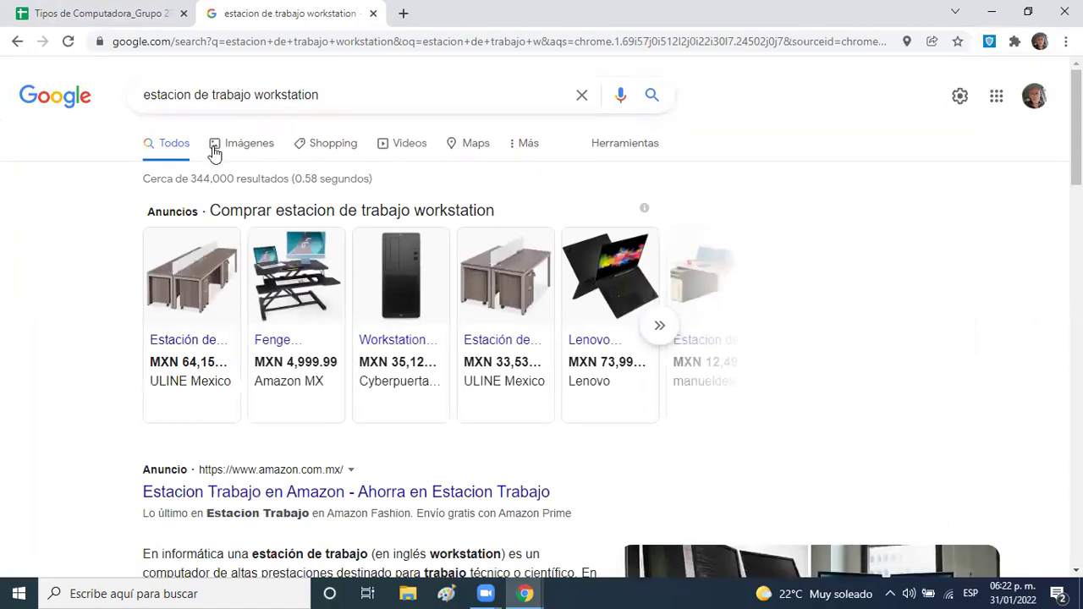
- Refine the search to "computadora estacion de trabajo workstation" and open Cyberpuerta's Workstation HP Z1 G6 Intel Core i7-10700 product page
{"action": "left_click", "coordinate": [144, 94]}
{"action": "type", "text": "computado"}
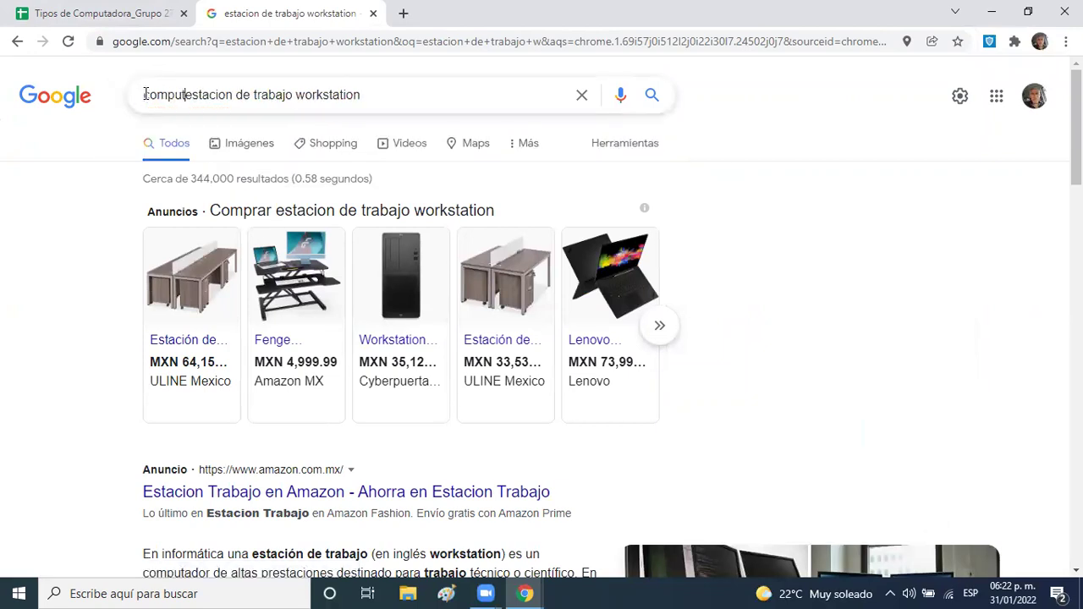
{"action": "type", "text": "ra"}
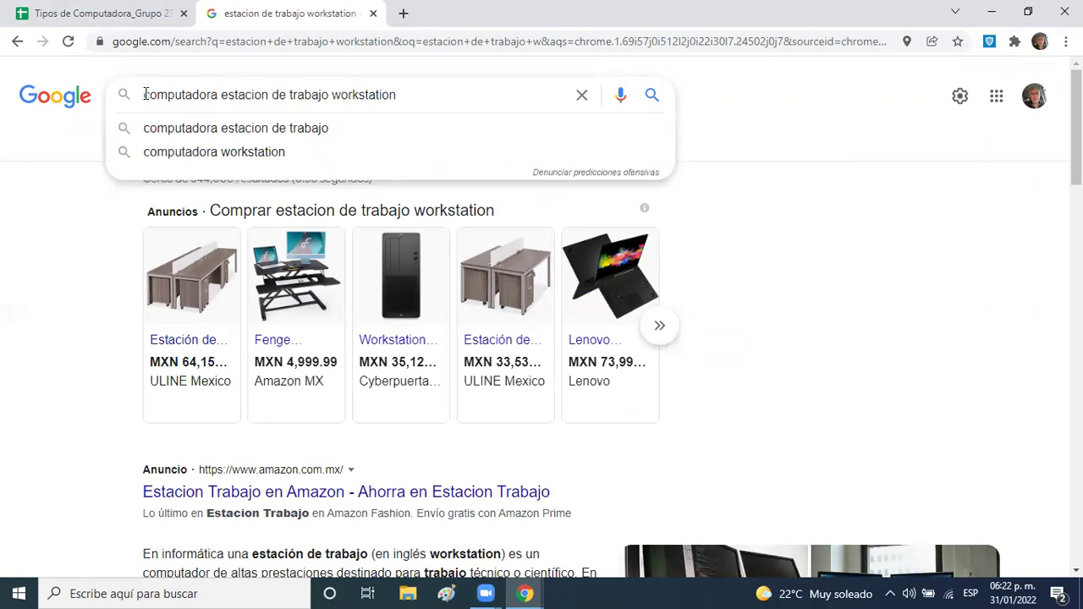
{"action": "key", "text": "Return"}
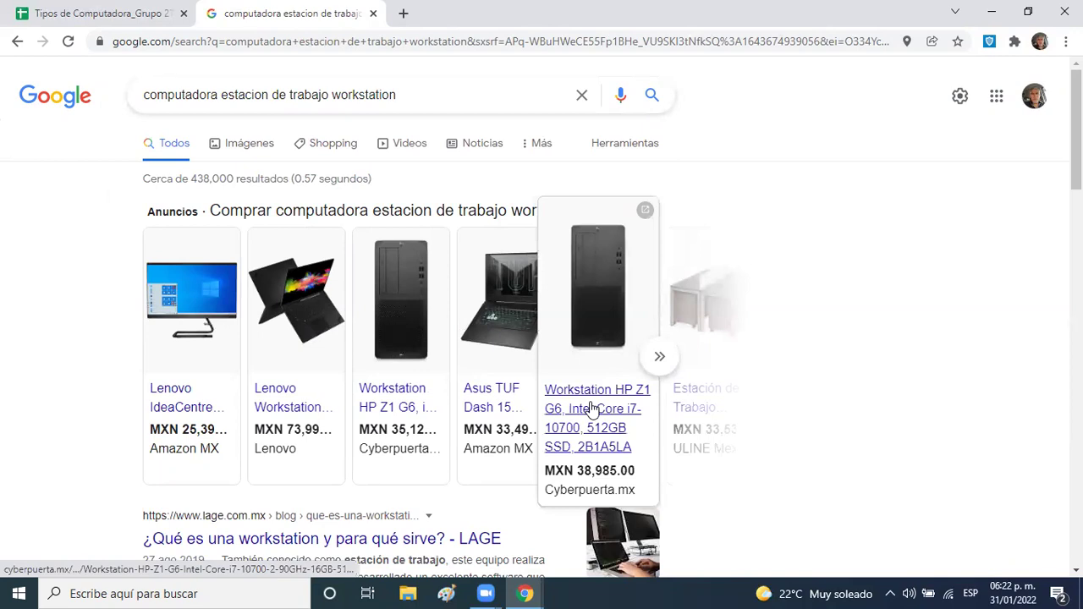
{"action": "left_click", "coordinate": [592, 408]}
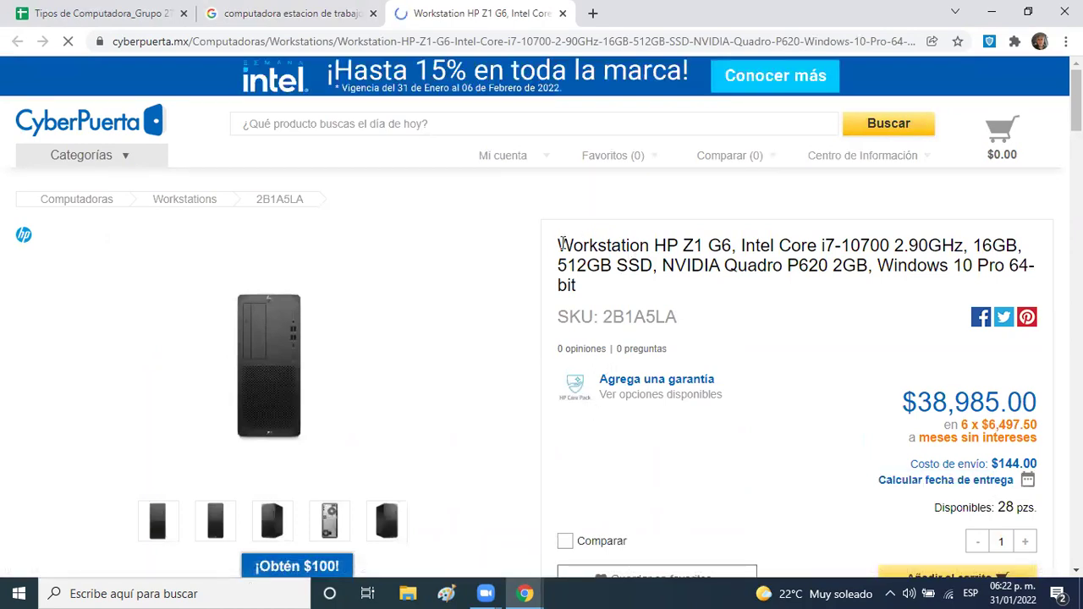
- Copy the product name "Workstation HP Z1 G6" from the Cyberpuerta page into Headline cell J10 of the spreadsheet
{"action": "mouse_move", "coordinate": [558, 245]}
{"action": "left_mouse_down"}
{"action": "mouse_move", "coordinate": [737, 244]}
{"action": "mouse_move", "coordinate": [565, 244]}
{"action": "left_mouse_up"}
{"action": "key", "text": "ctrl+c"}
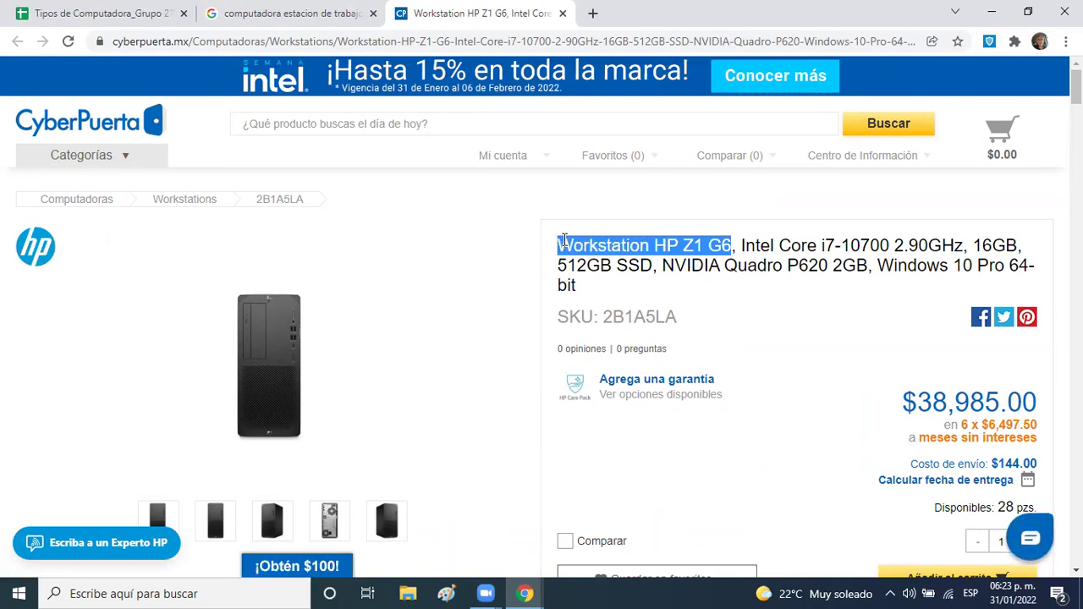
{"action": "left_click", "coordinate": [564, 241]}
{"action": "left_click", "coordinate": [118, 16]}
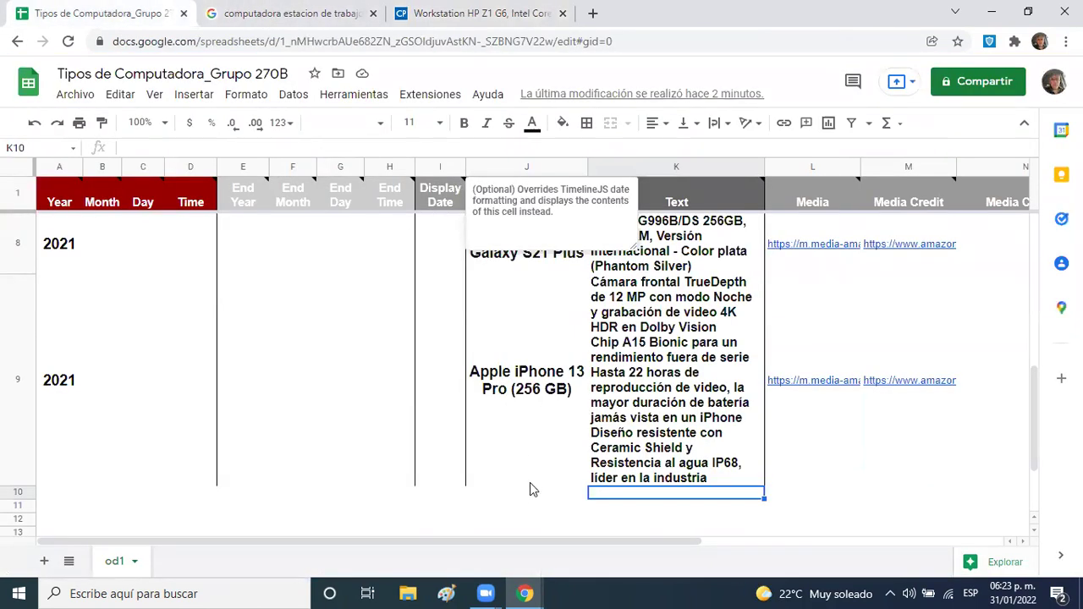
{"action": "left_click", "coordinate": [531, 493]}
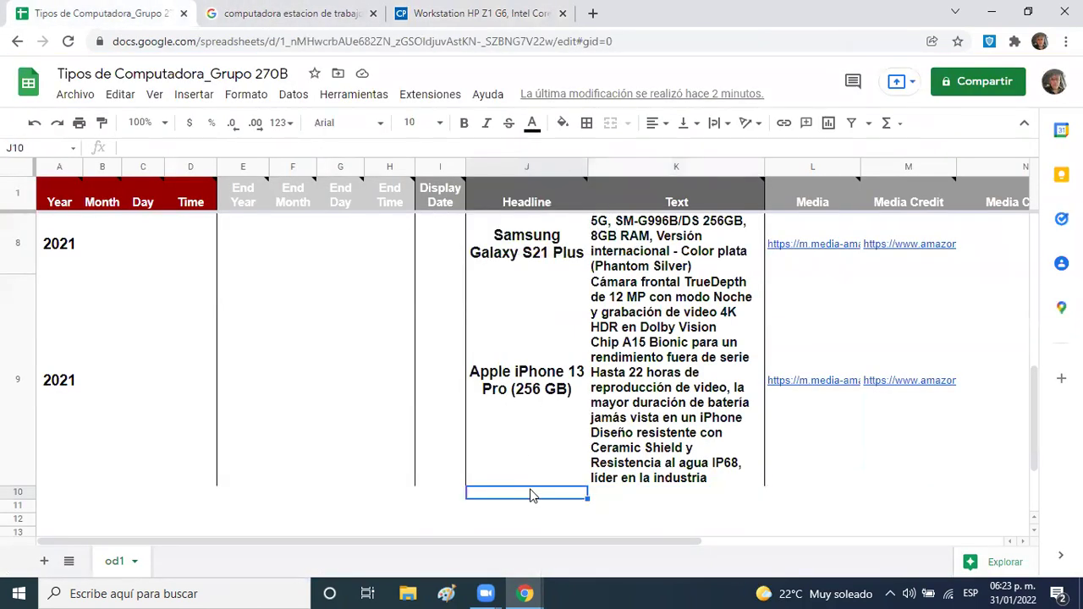
{"action": "key", "text": "ctrl+v"}
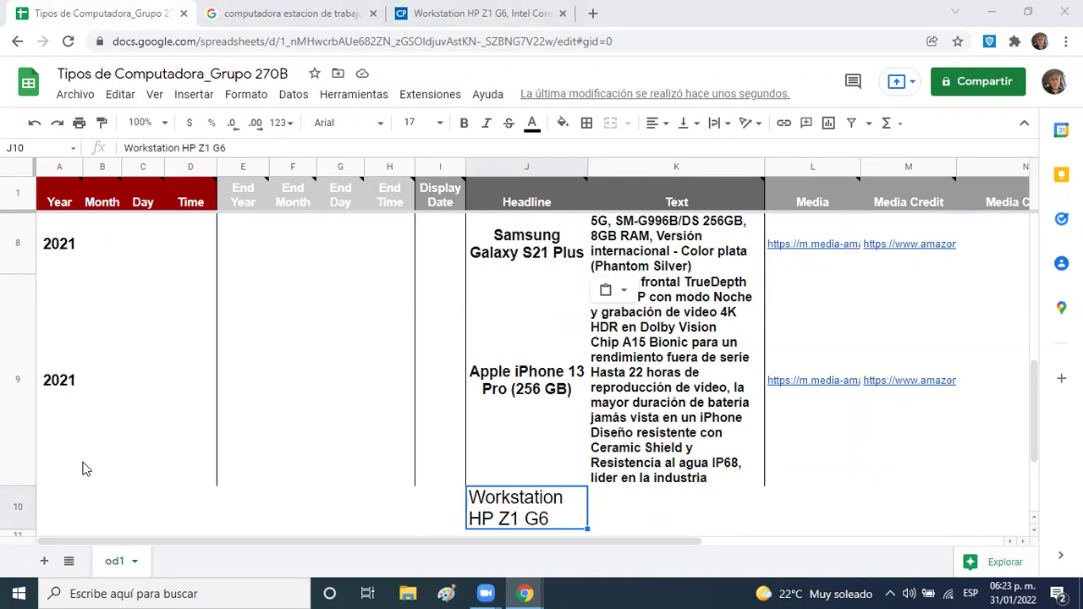
- Enter 2021 in Year cell A10 for the Workstation HP Z1 G6 row
{"action": "left_click", "coordinate": [437, 510]}
{"action": "key", "text": "Left"}
{"action": "key", "text": "Left"}
{"action": "key", "text": "Left"}
{"action": "key", "text": "Left"}
{"action": "key", "text": "Left"}
{"action": "key", "text": "Left"}
{"action": "key", "text": "Left"}
{"action": "key", "text": "Left"}
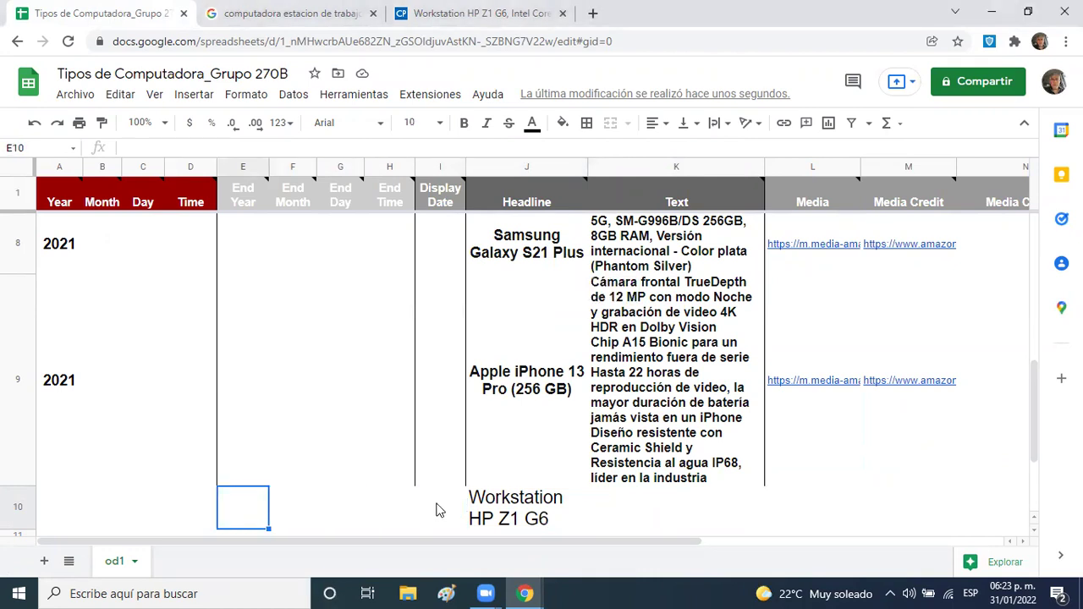
{"action": "type", "text": "2021"}
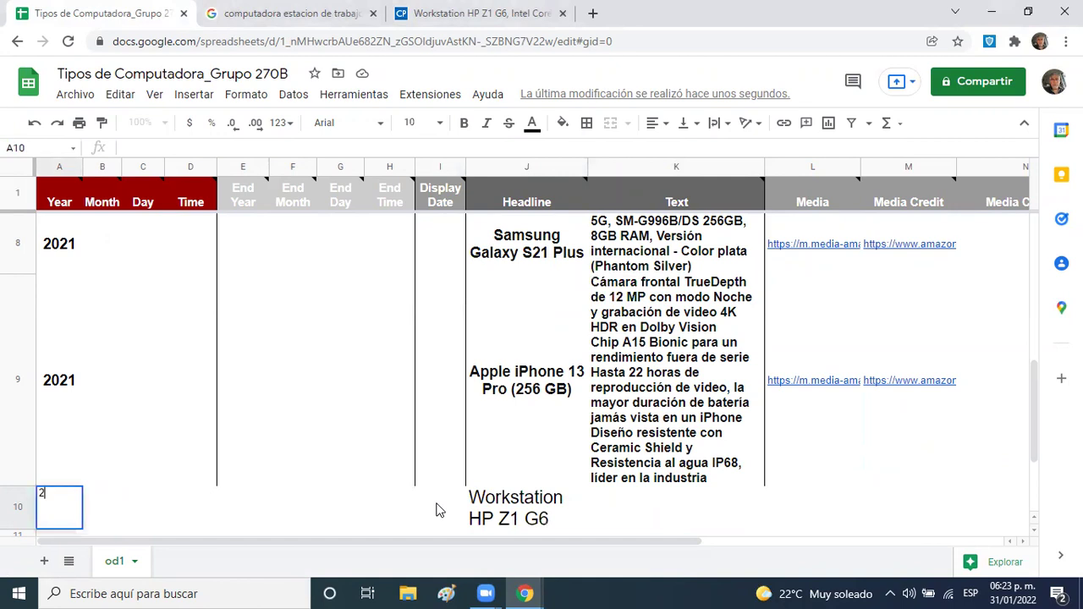
{"action": "key", "text": "Return"}
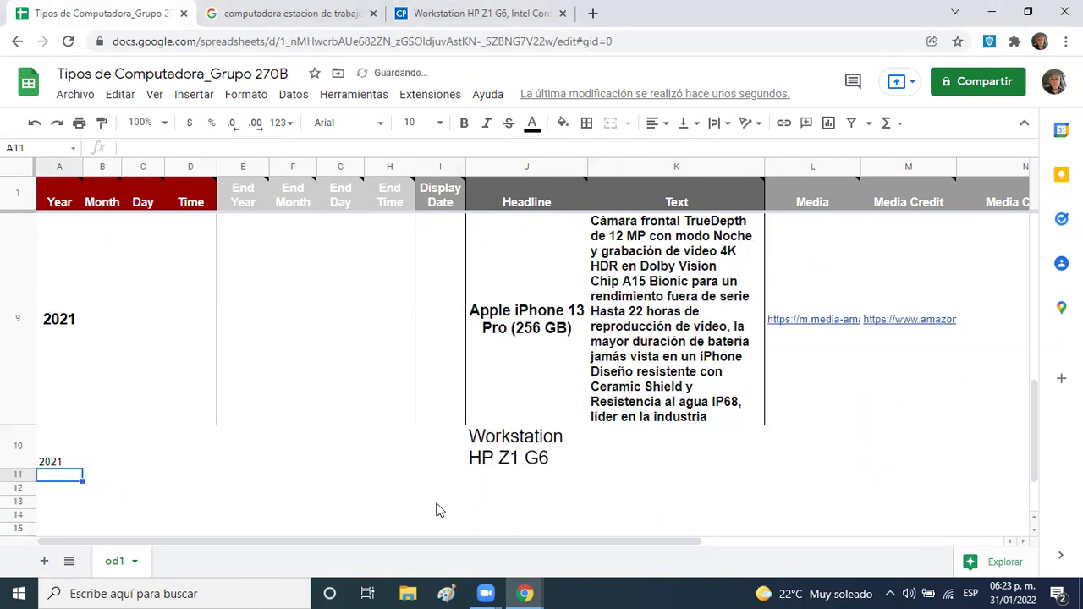
- Copy the specifications "Intel Core i7-10700 2.90GHz, 16GB, 512GB SSD, NVIDIA Quadro P620 2GB, Windows 10 Pro 64-bit" from the Cyberpuerta page into Text cell K10
{"action": "key", "text": "Up"}
{"action": "key", "text": "Right"}
{"action": "key", "text": "Right"}
{"action": "key", "text": "Right"}
{"action": "key", "text": "Right"}
{"action": "key", "text": "Right"}
{"action": "key", "text": "Right"}
{"action": "key", "text": "Right"}
{"action": "key", "text": "Right"}
{"action": "key", "text": "Right"}
{"action": "key", "text": "Right"}
{"action": "key", "text": "Right"}
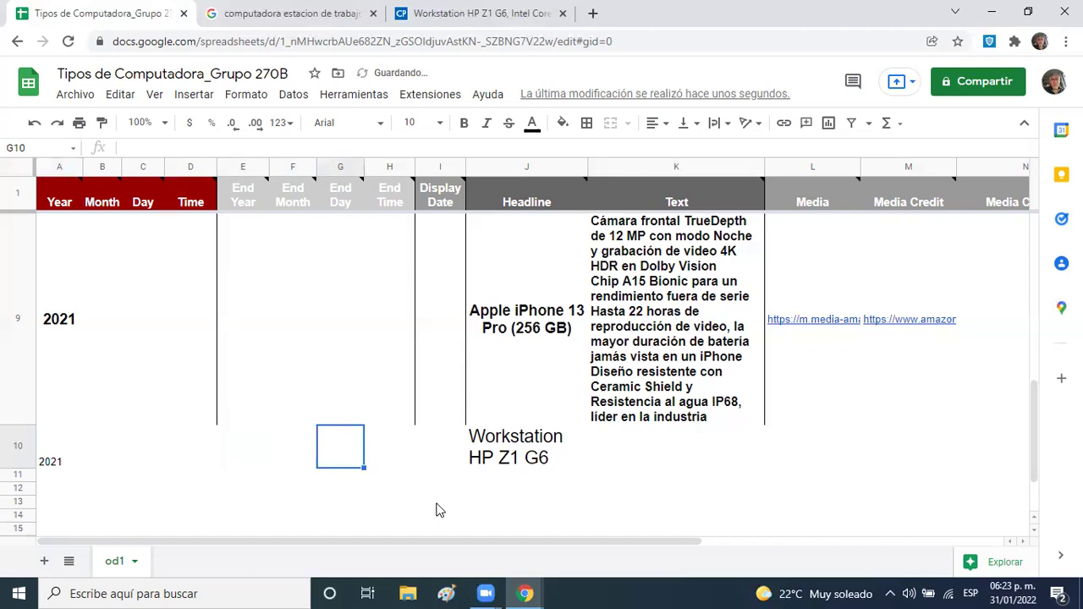
{"action": "key", "text": "Left"}
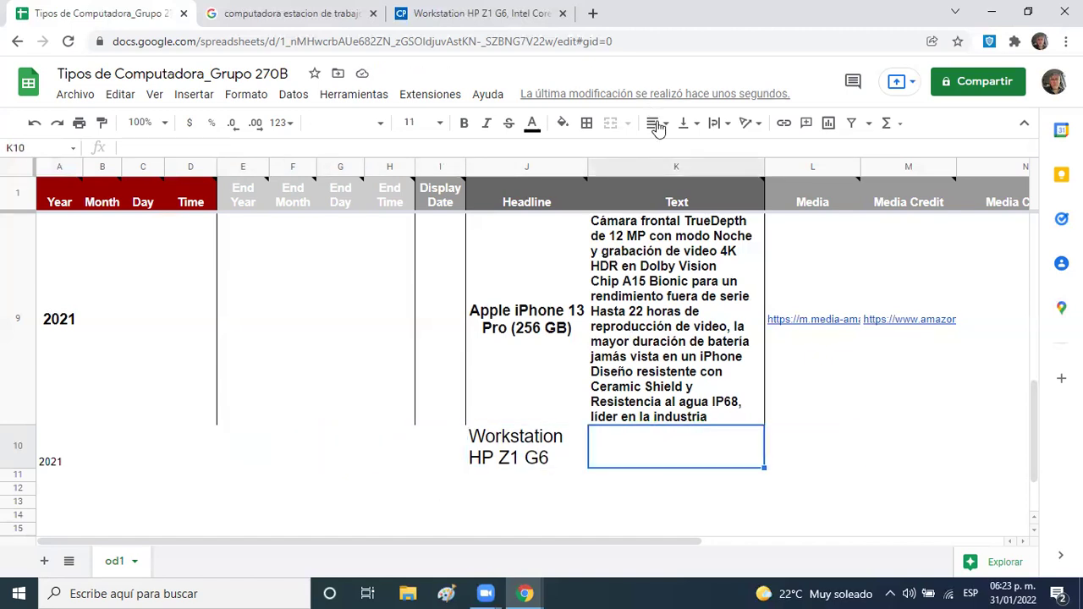
{"action": "left_click", "coordinate": [520, 26]}
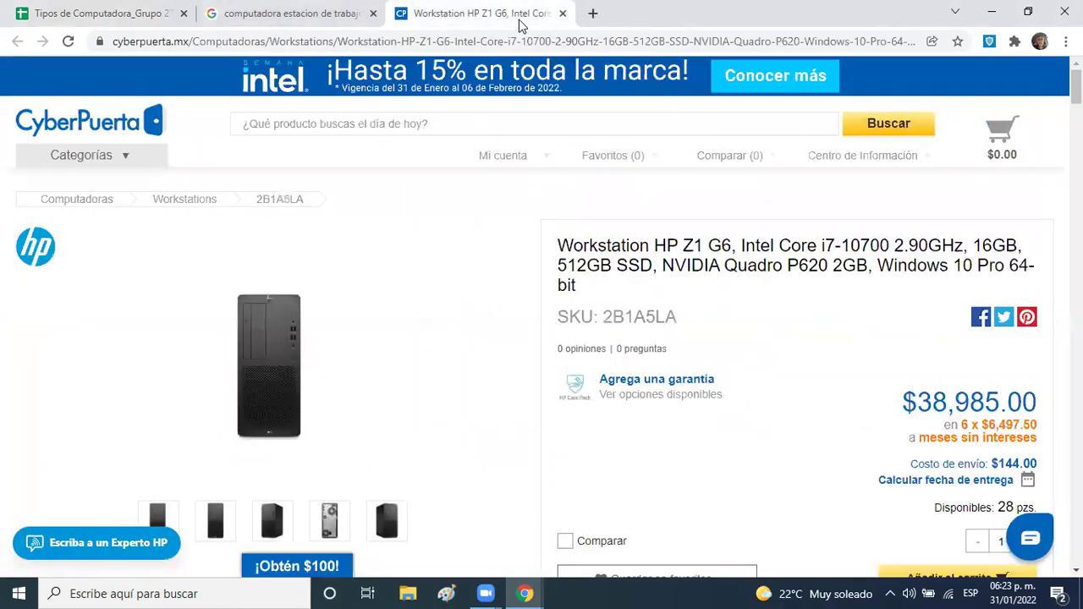
{"action": "left_click_drag", "start_coordinate": [740, 245], "coordinate": [795, 283]}
{"action": "key", "text": "ctrl+c"}
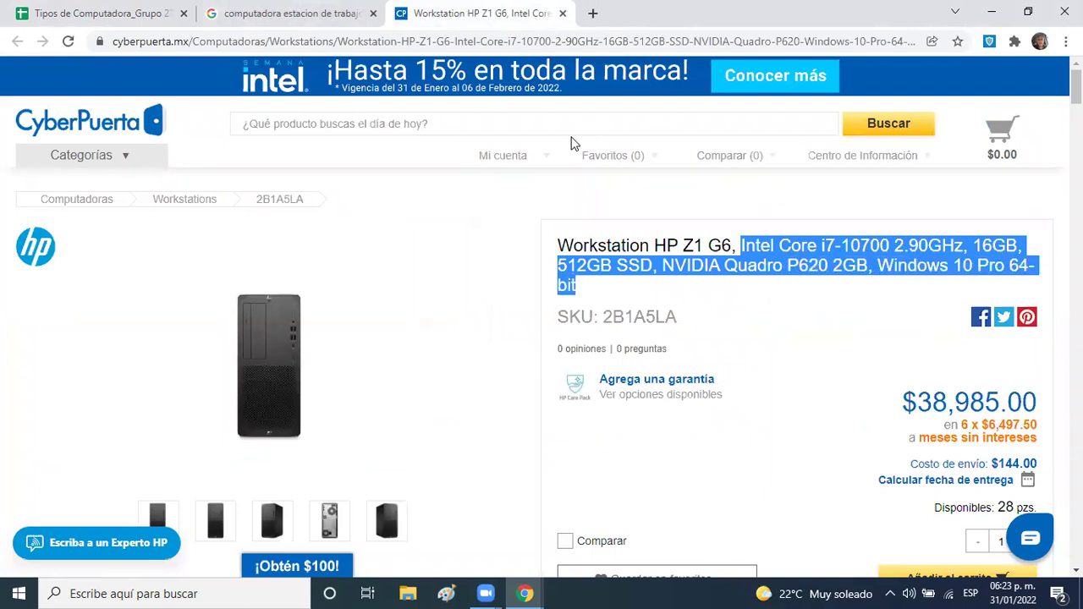
{"action": "left_click", "coordinate": [323, 12]}
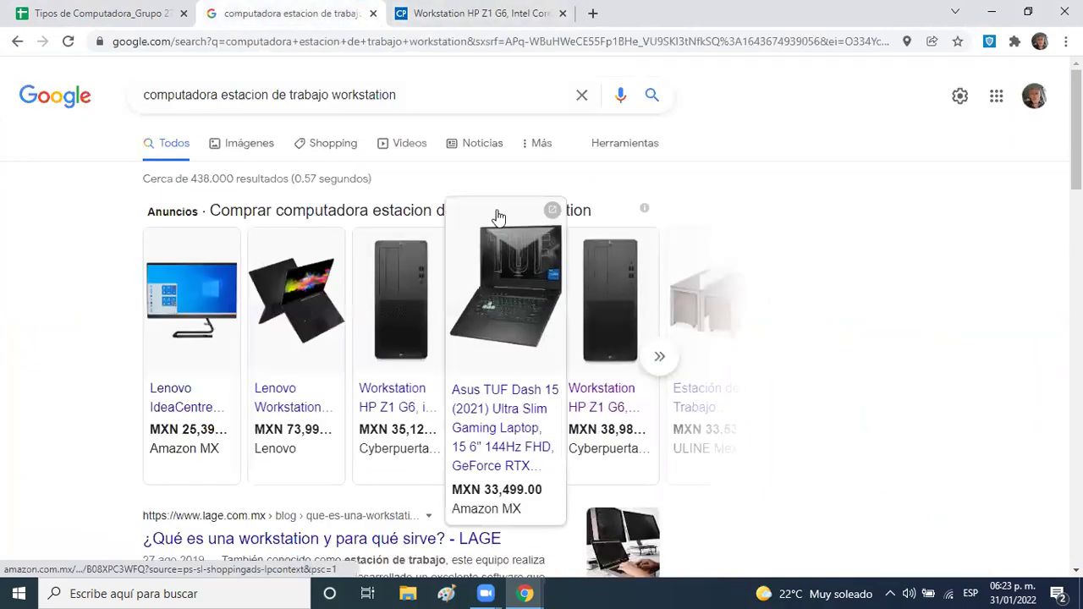
{"action": "left_click", "coordinate": [92, 12]}
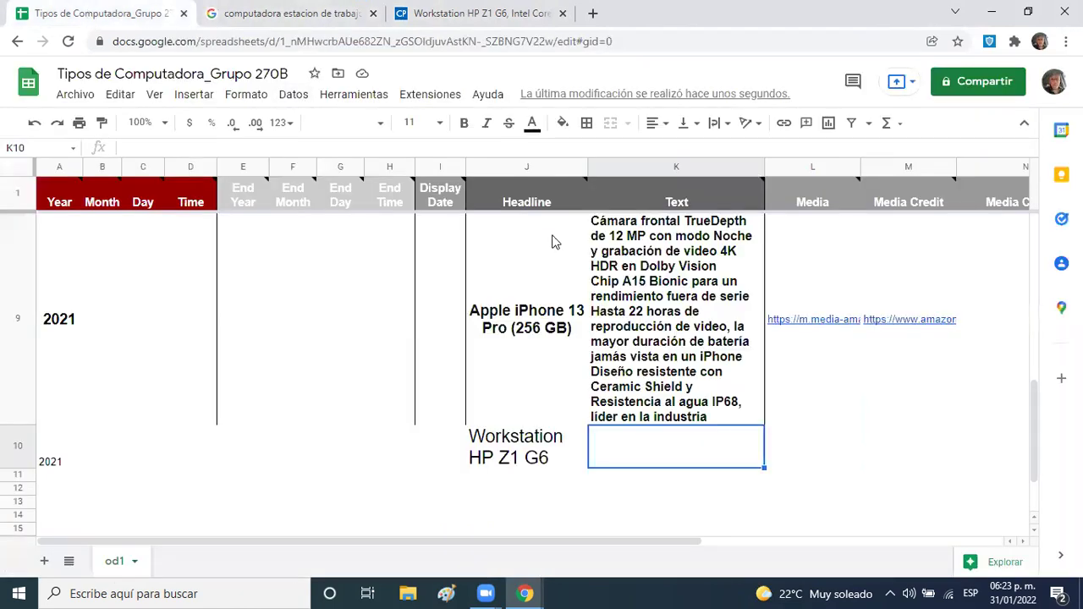
{"action": "double_click", "coordinate": [653, 447]}
{"action": "key", "text": "ctrl+v"}
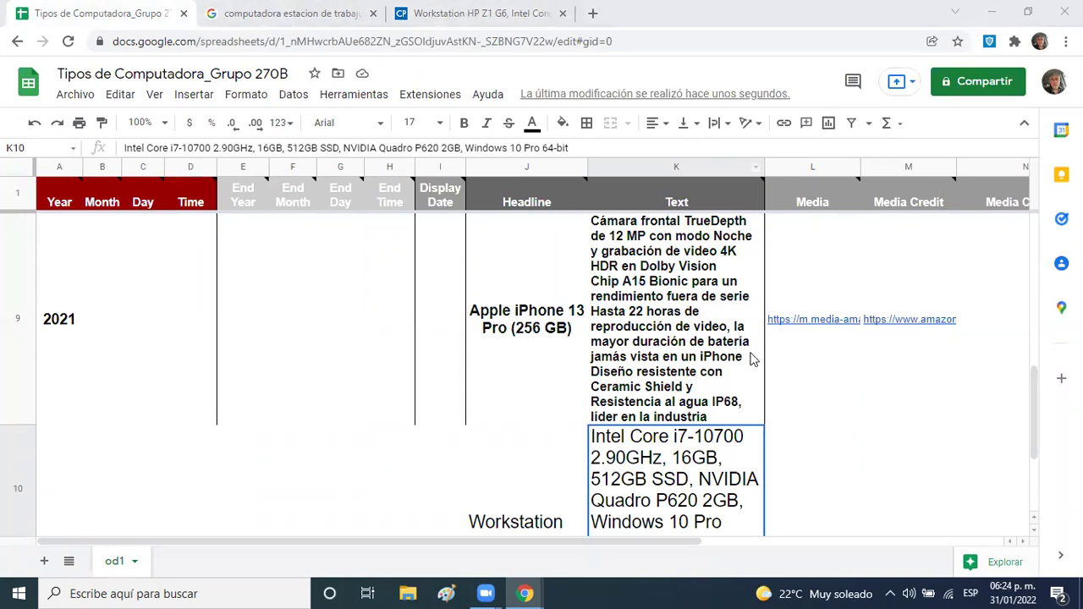
- Copy the web address of Cyberpuerta's Workstation HP Z1 G6 product page into Media Credit cell M10
{"action": "left_click", "coordinate": [810, 475]}
{"action": "left_click", "coordinate": [889, 471]}
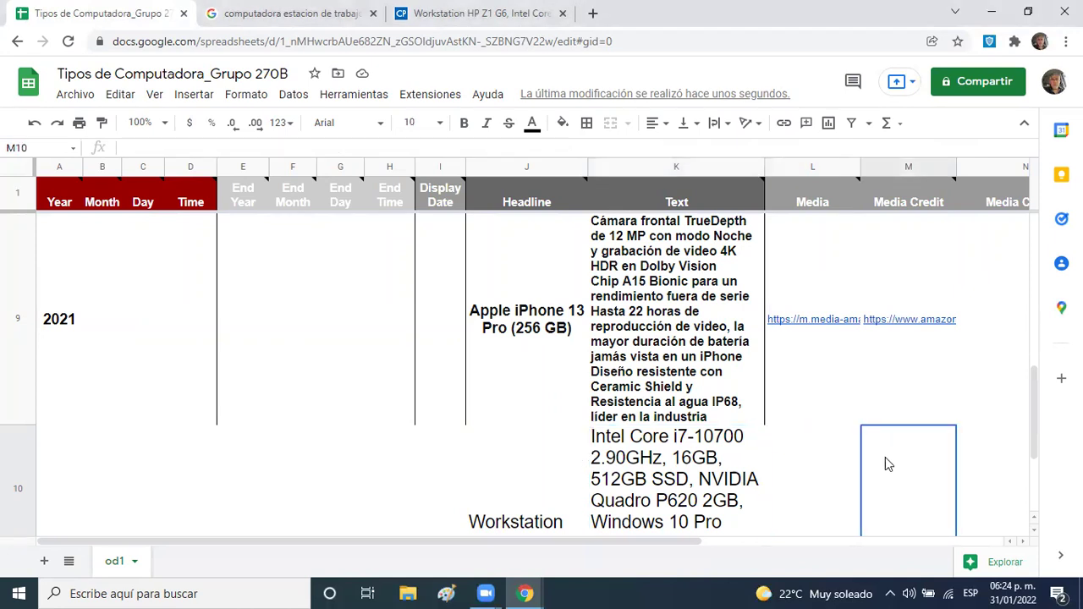
{"action": "left_click", "coordinate": [535, 14]}
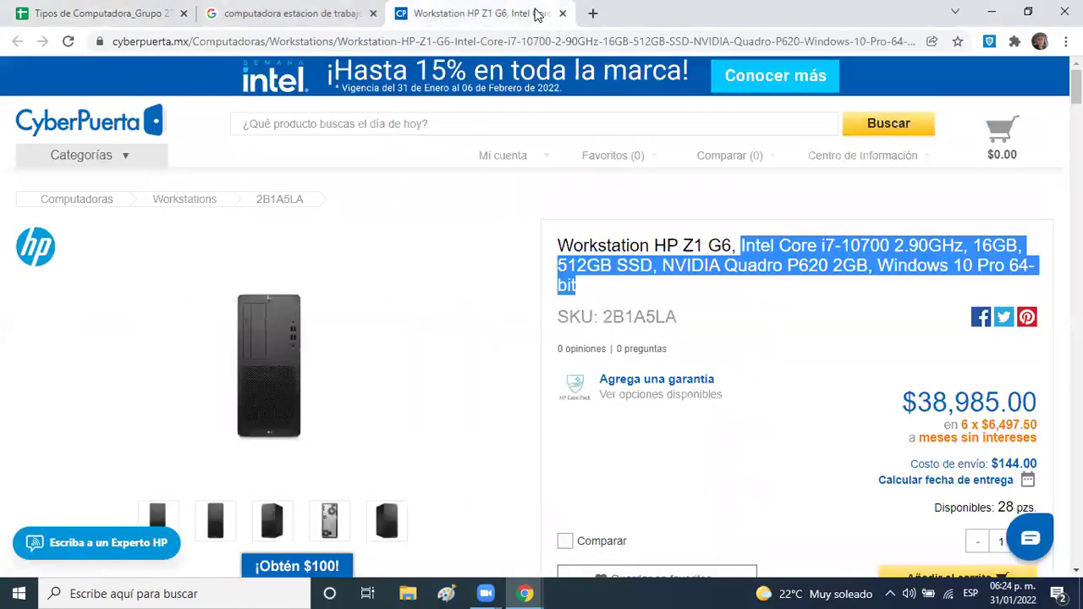
{"action": "left_click", "coordinate": [536, 41]}
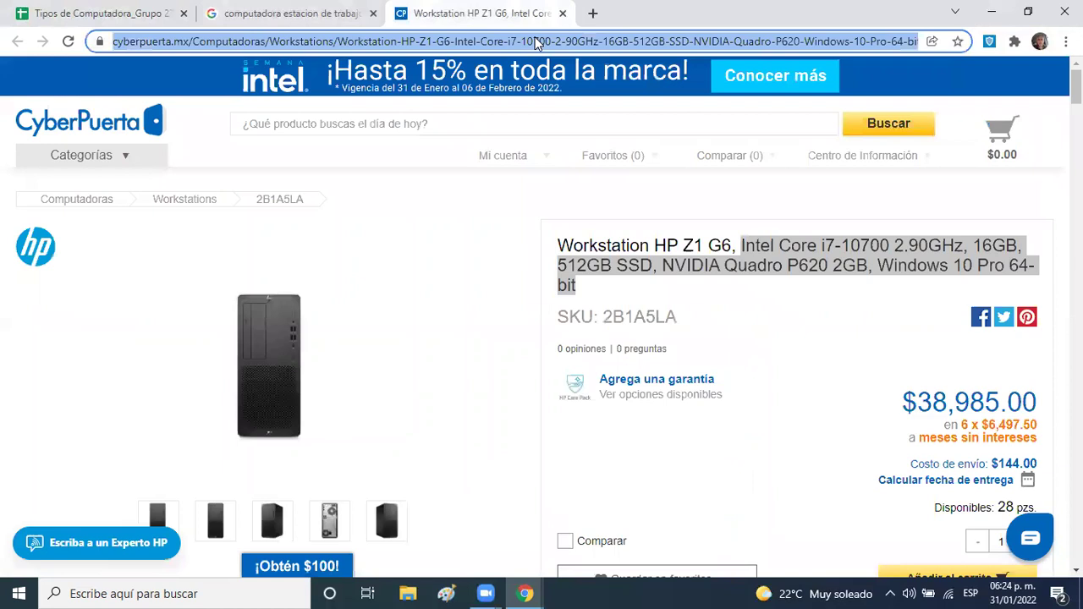
{"action": "left_click", "coordinate": [331, 17]}
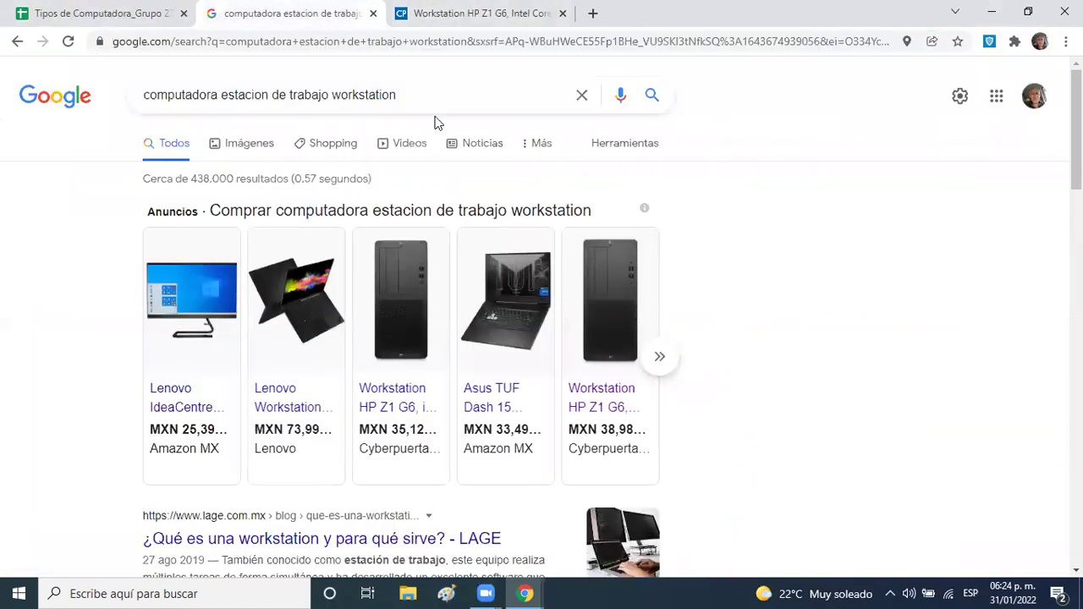
{"action": "left_click", "coordinate": [123, 16]}
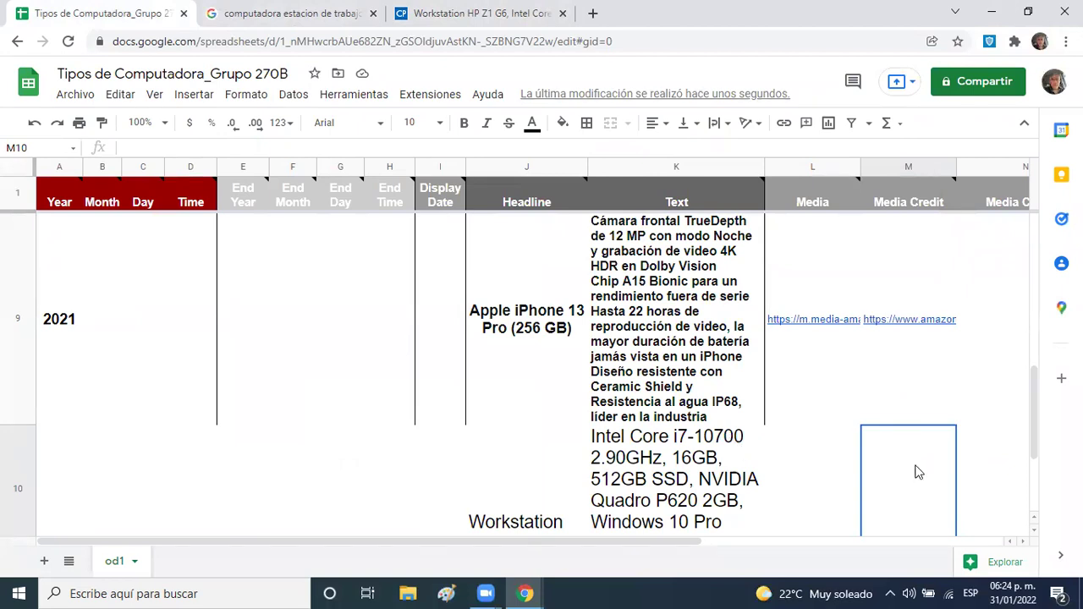
{"action": "type", "text": "https://www.cyberpuerta.mx/Computadoras/Workstations/Workstation-HP-Z1-G6-Intel-Core-i7-10700-2-90GHz-16GB-512GB-SSD-NVIDIA-Quadro-P620-Windows-10-Pro-64-bit.html?"}
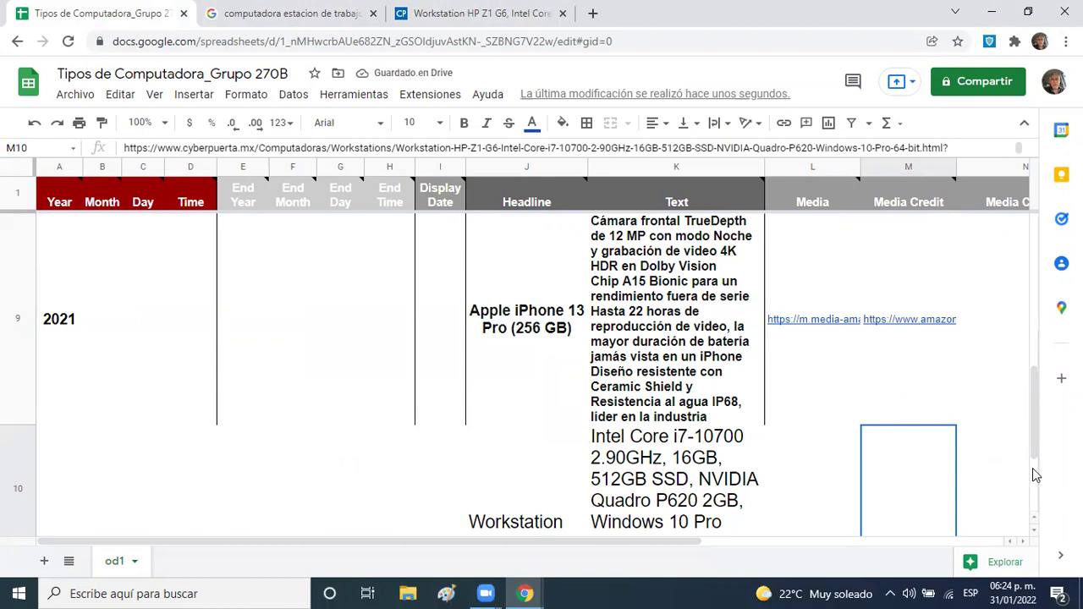
- Enlarge the workstation's product image on the Cyberpuerta page and copy its image address into Media cell L10
{"action": "left_click_drag", "start_coordinate": [1036, 455], "coordinate": [1042, 510]}
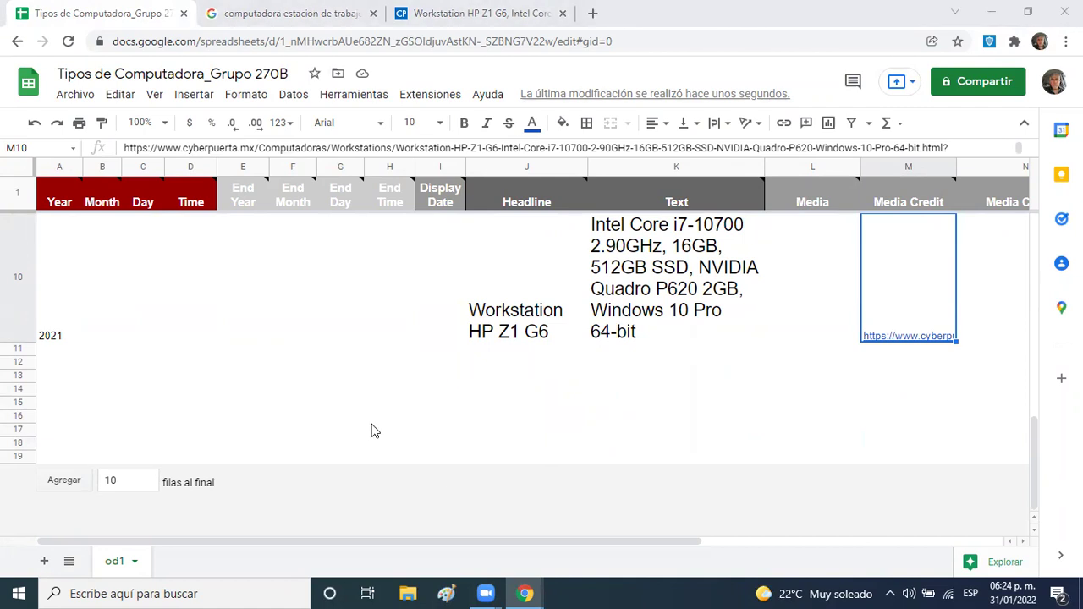
{"action": "left_click", "coordinate": [803, 263]}
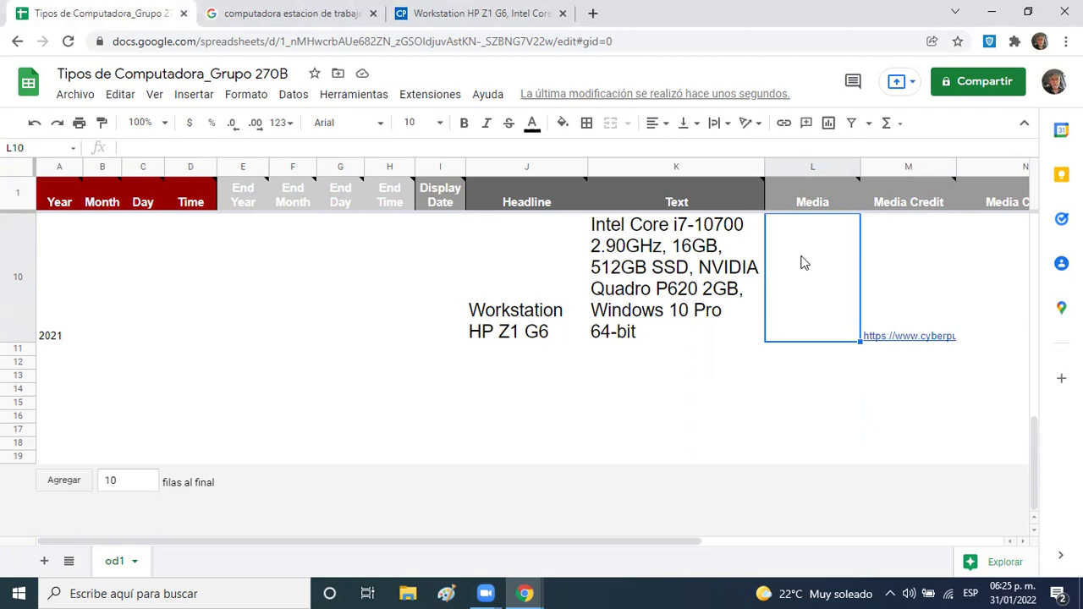
{"action": "left_click", "coordinate": [508, 18]}
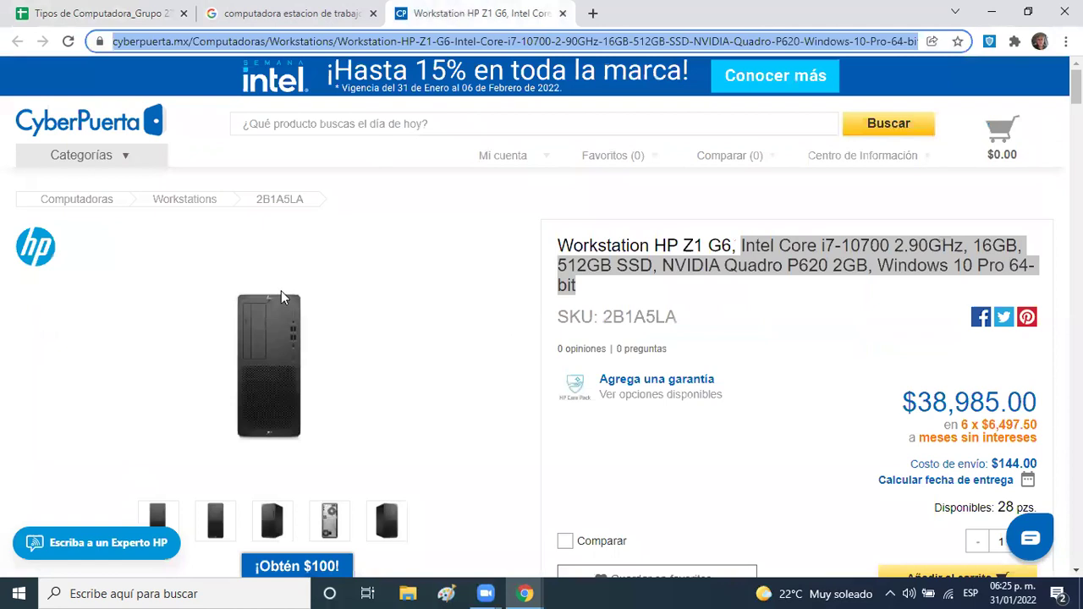
{"action": "left_click", "coordinate": [264, 347]}
{"action": "left_click", "coordinate": [263, 347]}
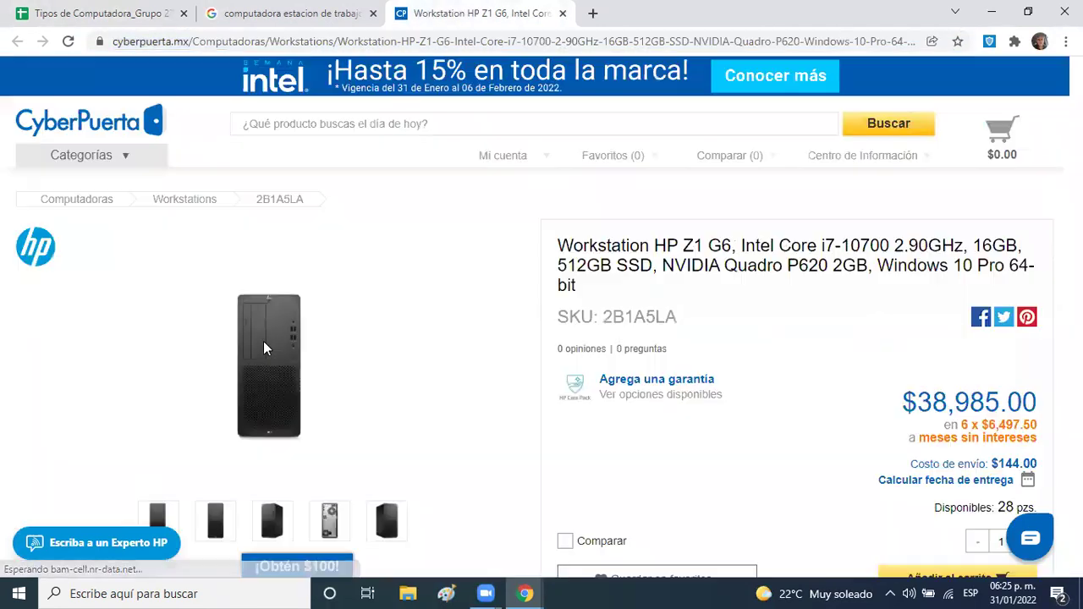
{"action": "left_click", "coordinate": [263, 341]}
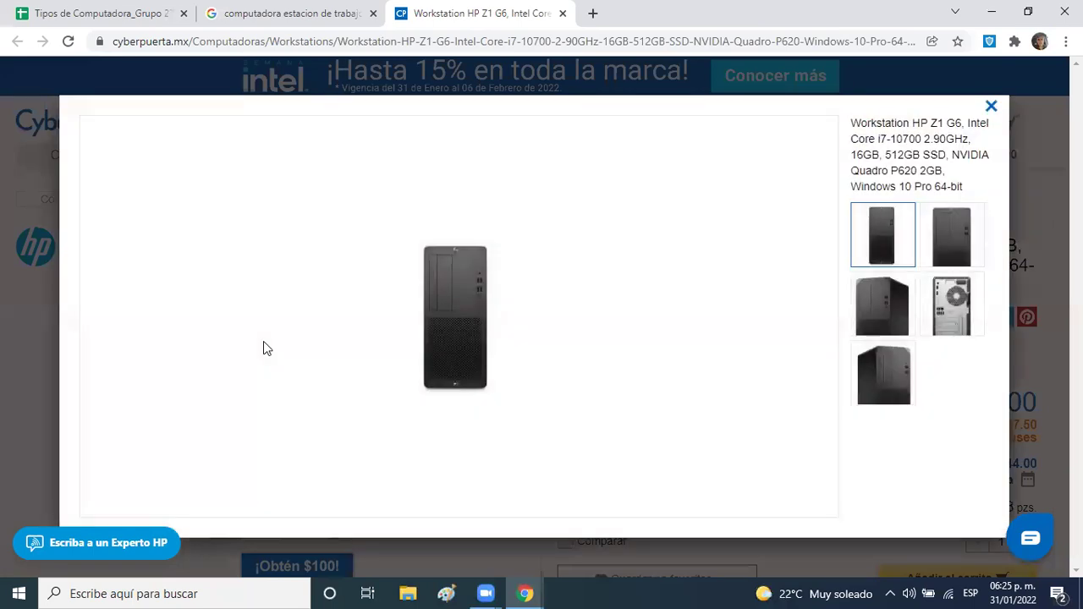
{"action": "right_click", "coordinate": [455, 292]}
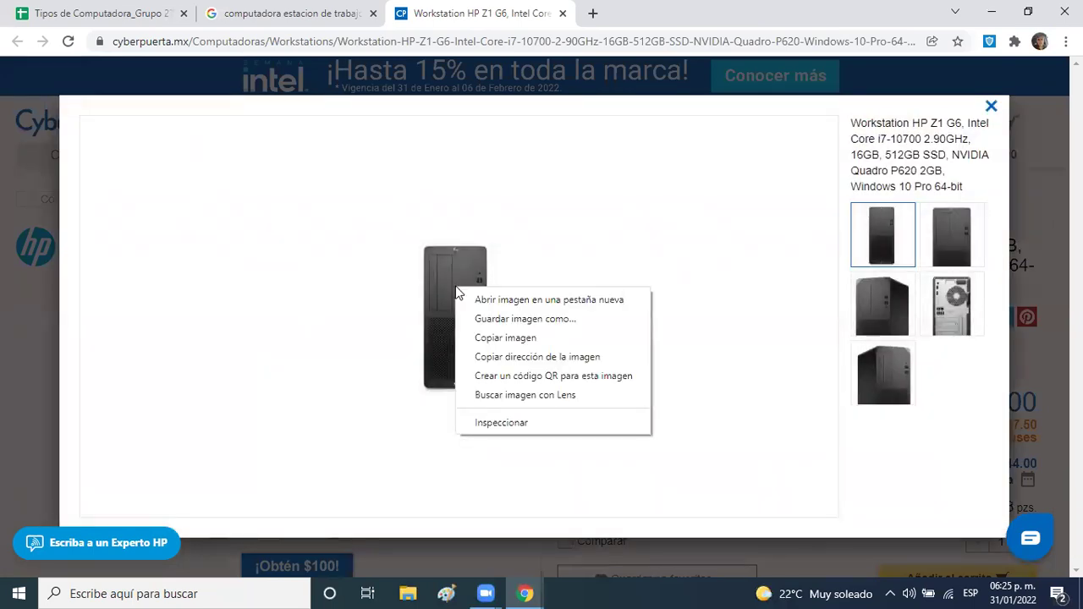
{"action": "left_click", "coordinate": [493, 360]}
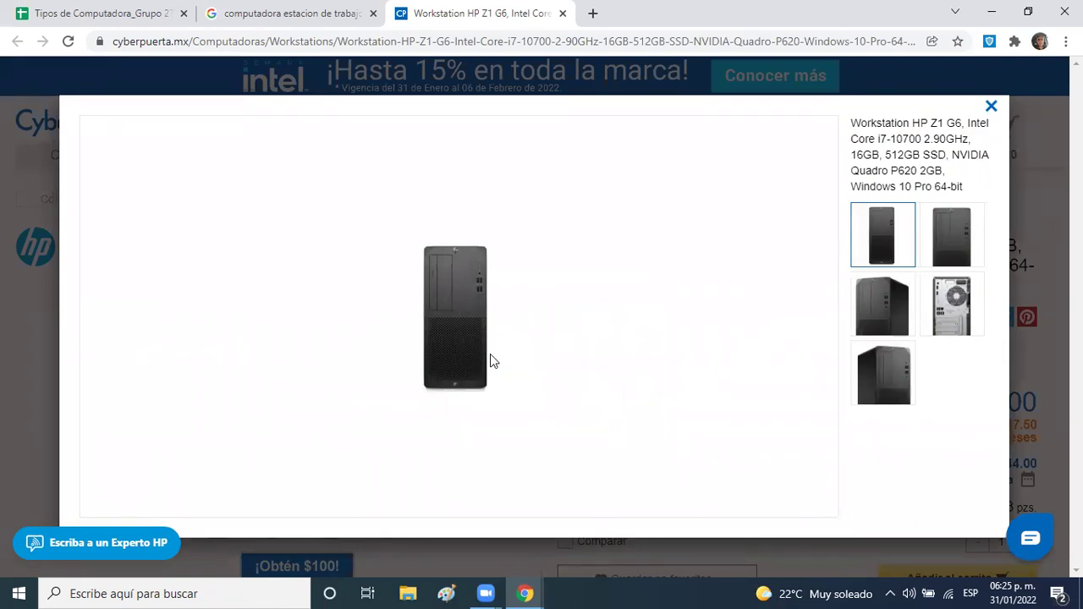
{"action": "left_click", "coordinate": [149, 15]}
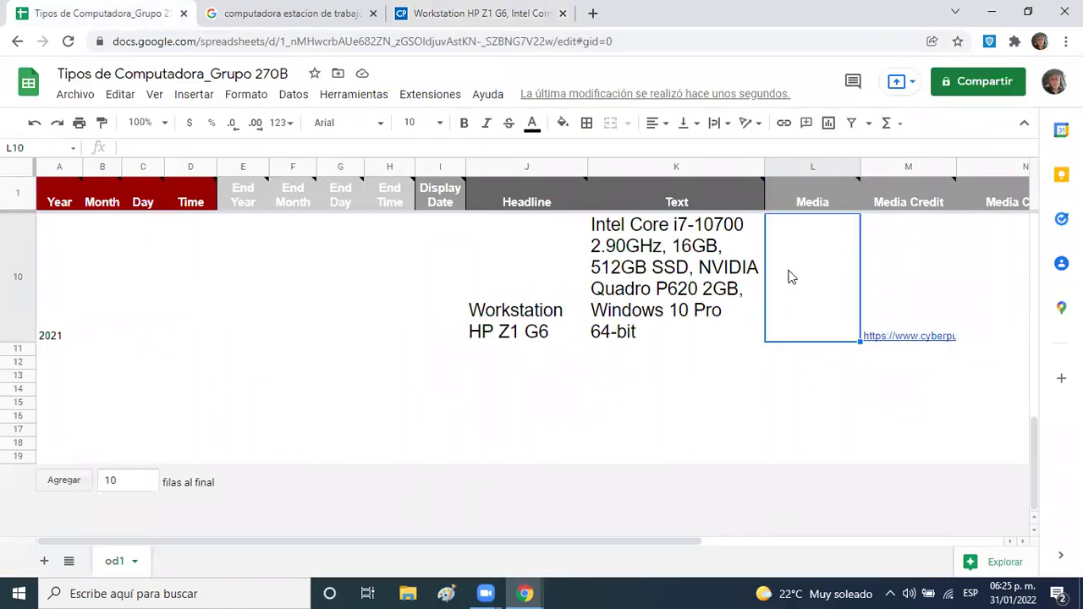
{"action": "type", "text": "https://www.cyberpuerta.mx/img/product/XL/CP-HP-2B1A5LA-1.jpg"}
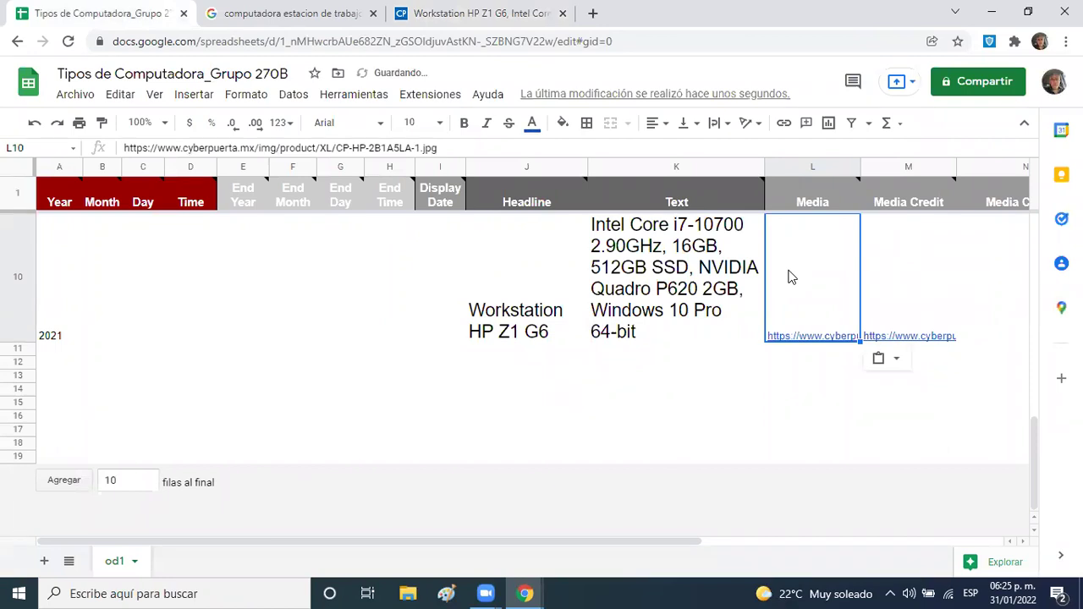
{"action": "key", "text": "Down"}
- Check the links in cells L10 and M10, open the Media image link in the browser, and return to the spreadsheet
{"action": "left_click", "coordinate": [790, 276]}
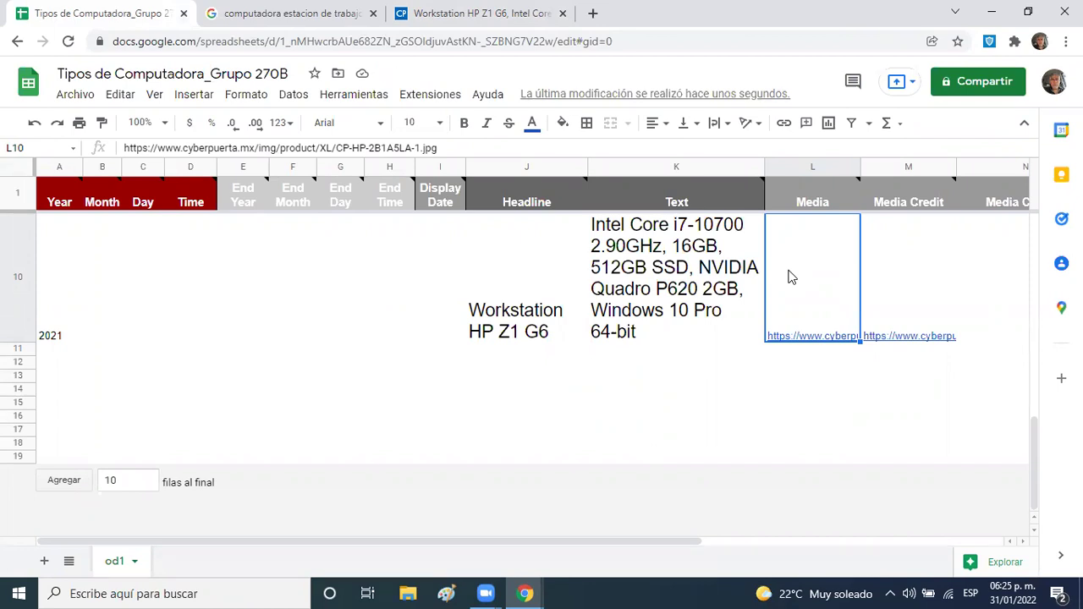
{"action": "left_click", "coordinate": [928, 296]}
{"action": "left_click", "coordinate": [805, 278]}
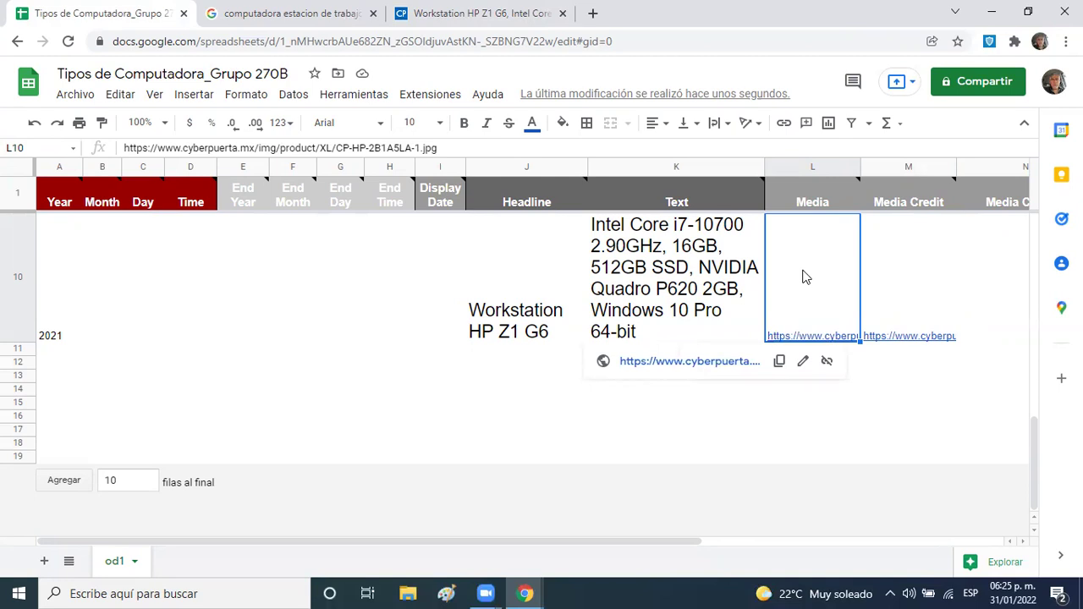
{"action": "left_click", "coordinate": [892, 294]}
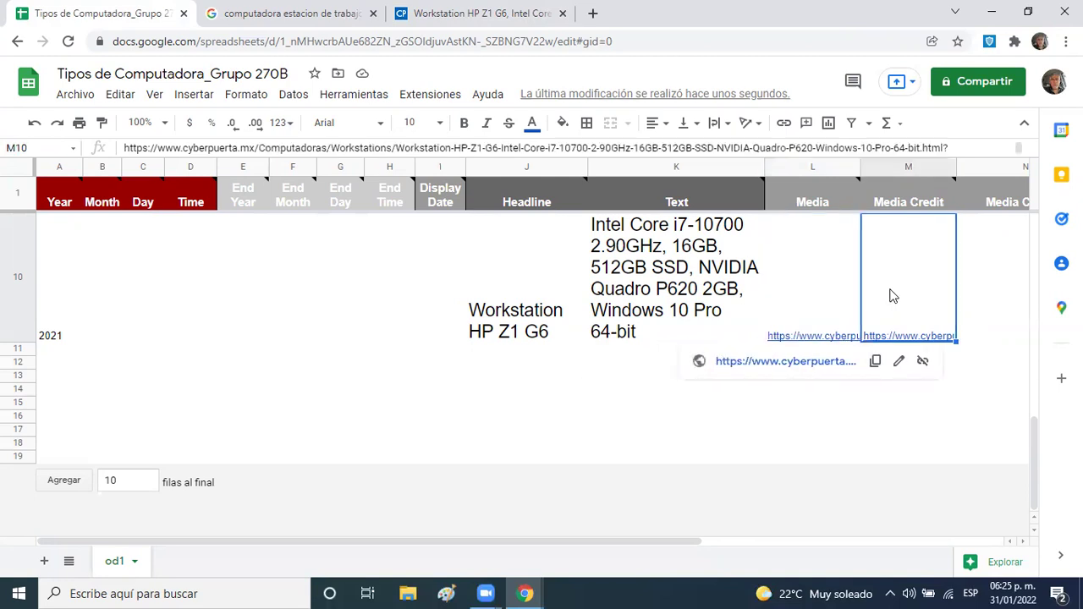
{"action": "left_click", "coordinate": [804, 254]}
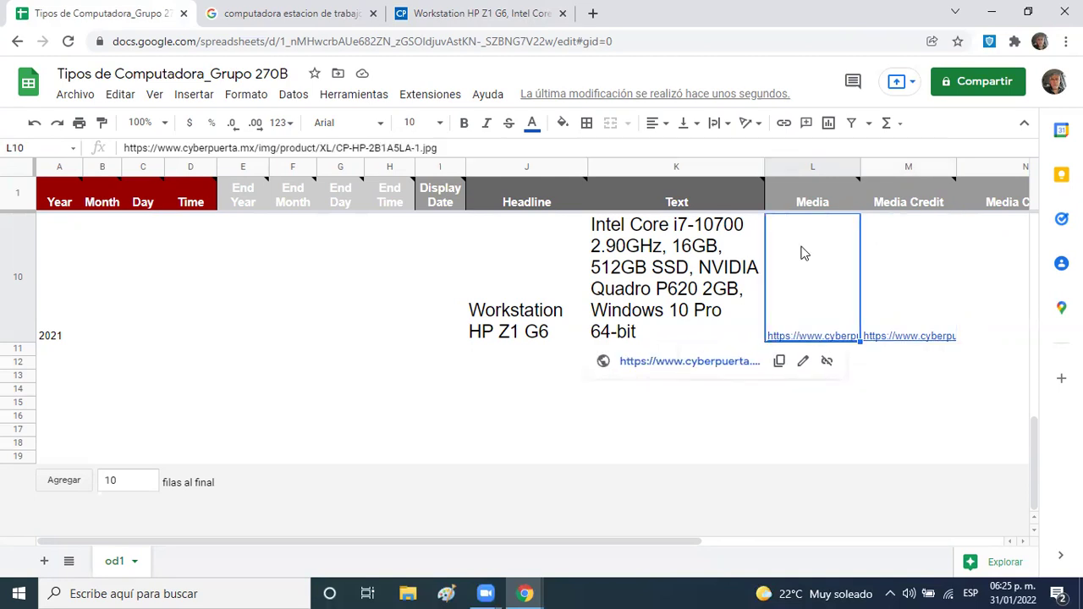
{"action": "left_click", "coordinate": [731, 362]}
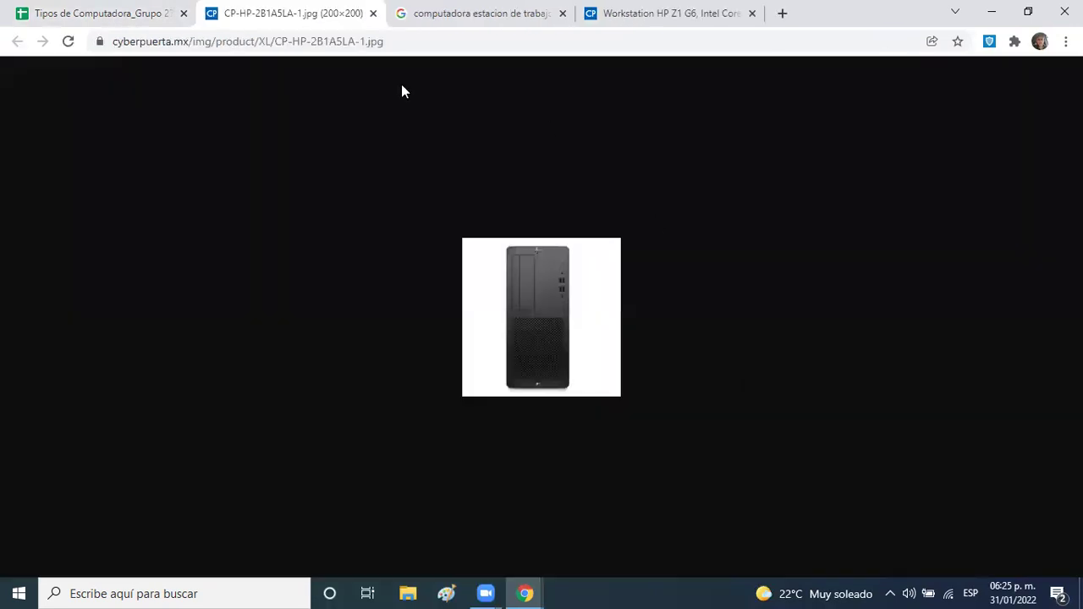
{"action": "left_click", "coordinate": [161, 14]}
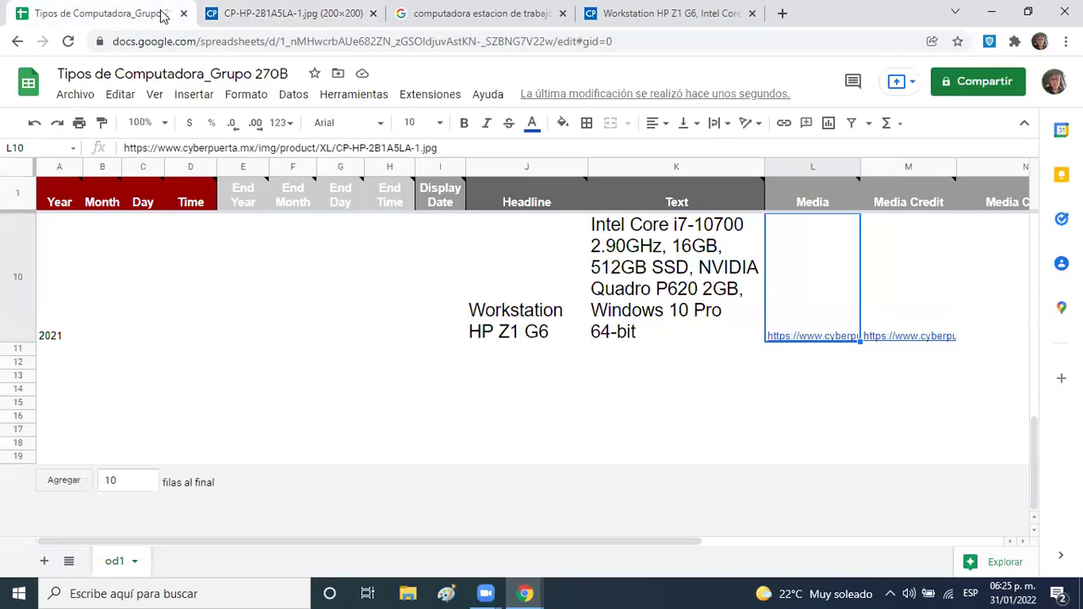
- Select Year cell A10 in the Workstation HP Z1 G6 row
{"action": "key", "text": "Left"}
{"action": "key", "text": "Left"}
{"action": "key", "text": "Left"}
{"action": "key", "text": "Left"}
{"action": "key", "text": "Left"}
{"action": "key", "text": "Left"}
{"action": "key", "text": "Left"}
{"action": "key", "text": "Left"}
{"action": "key", "text": "Left"}
{"action": "key", "text": "Left"}
{"action": "key", "text": "Left"}
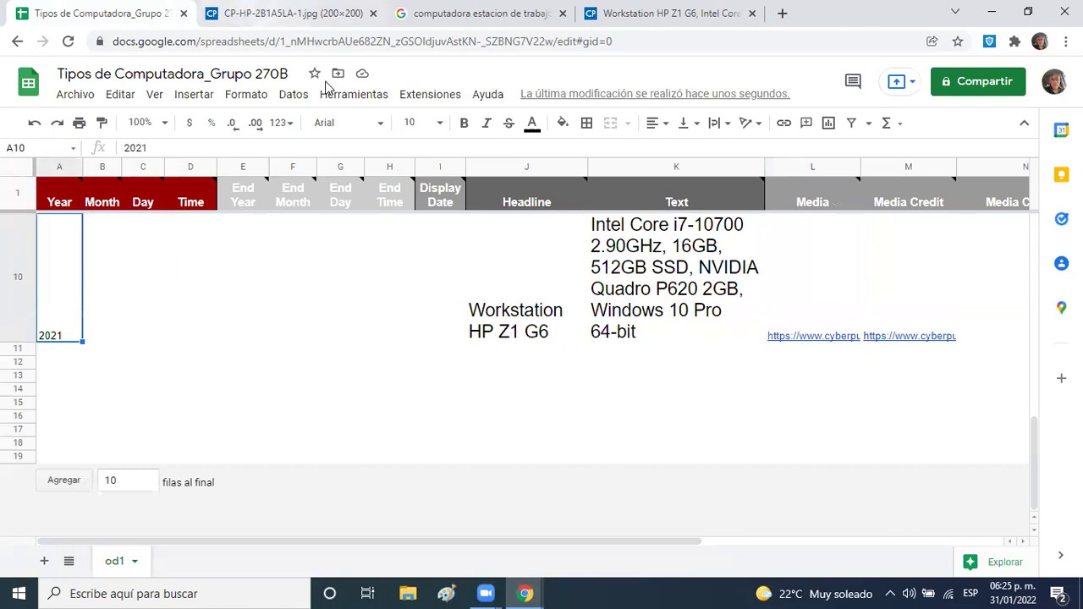
- Format the year 2021 in cell A10 as 14-point bold, centred both vertically and horizontally
{"action": "left_click", "coordinate": [439, 125]}
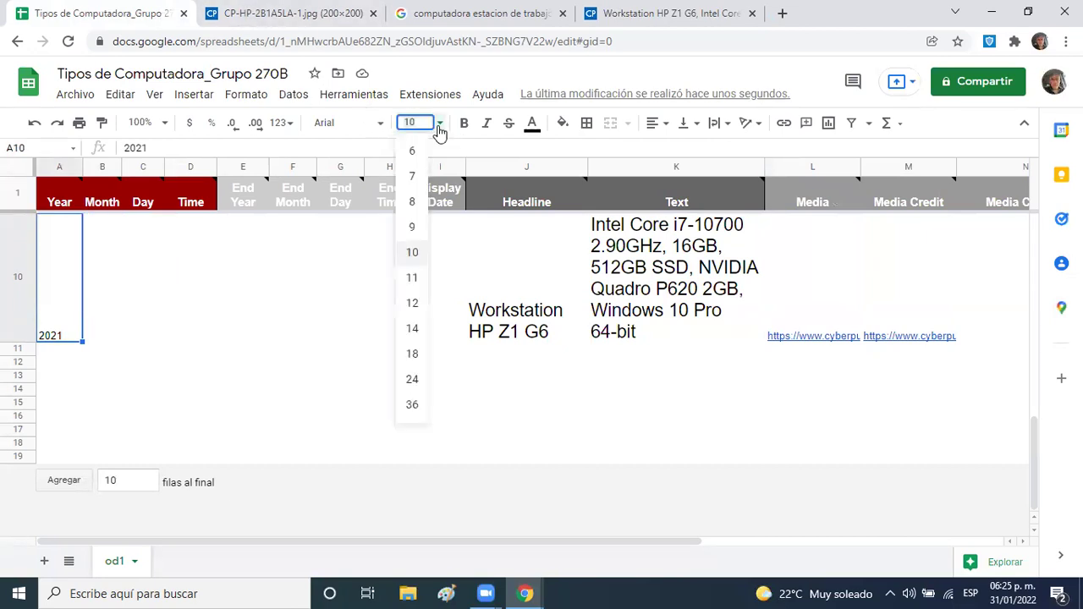
{"action": "left_click", "coordinate": [412, 329]}
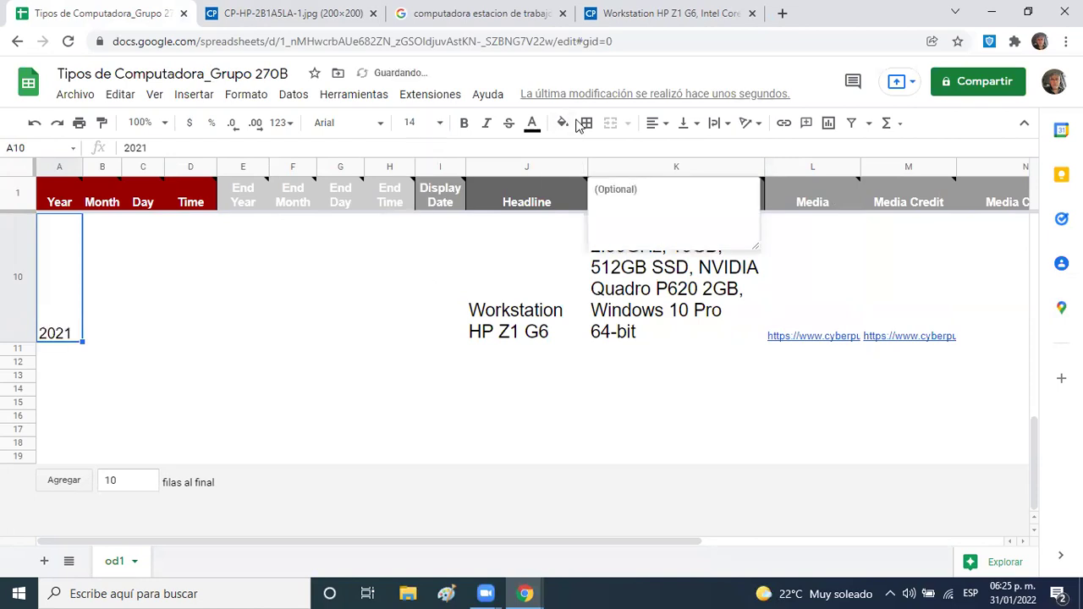
{"action": "left_click", "coordinate": [462, 124]}
{"action": "left_click", "coordinate": [685, 125]}
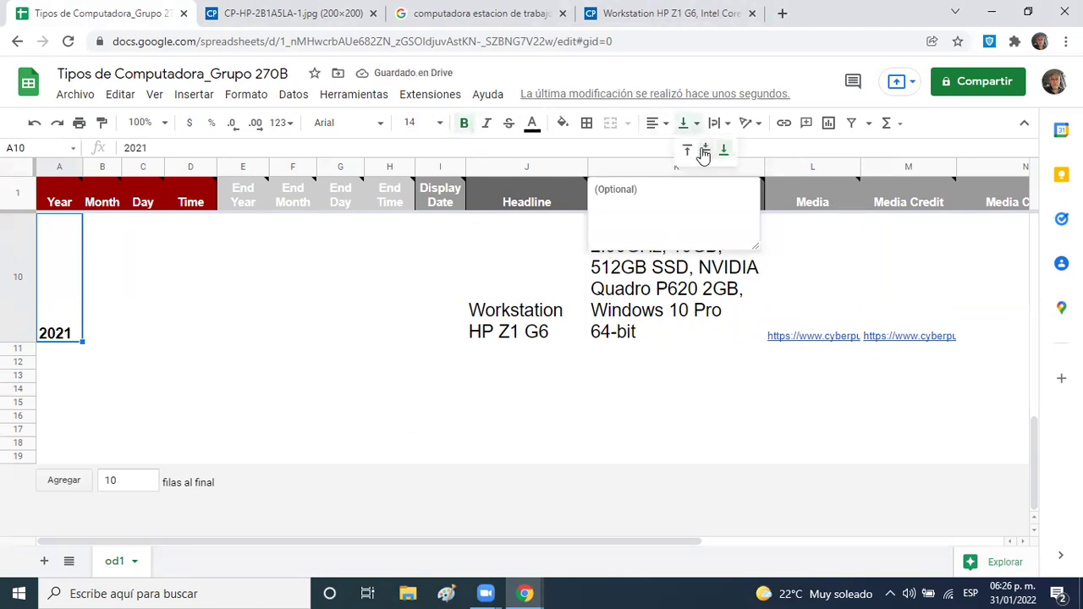
{"action": "left_click", "coordinate": [703, 151]}
{"action": "left_click", "coordinate": [655, 123]}
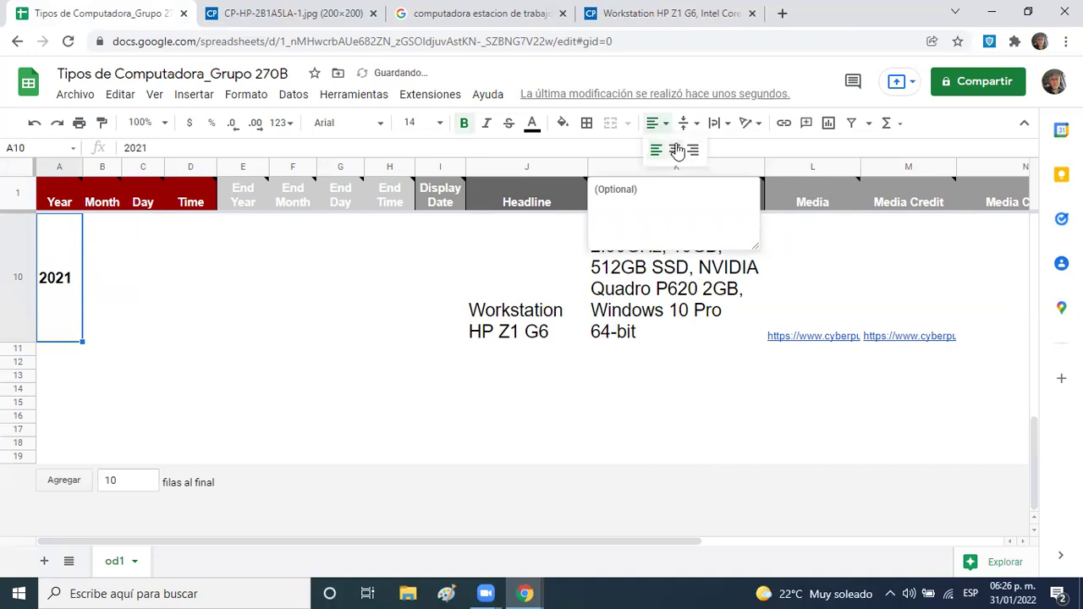
{"action": "left_click", "coordinate": [677, 150]}
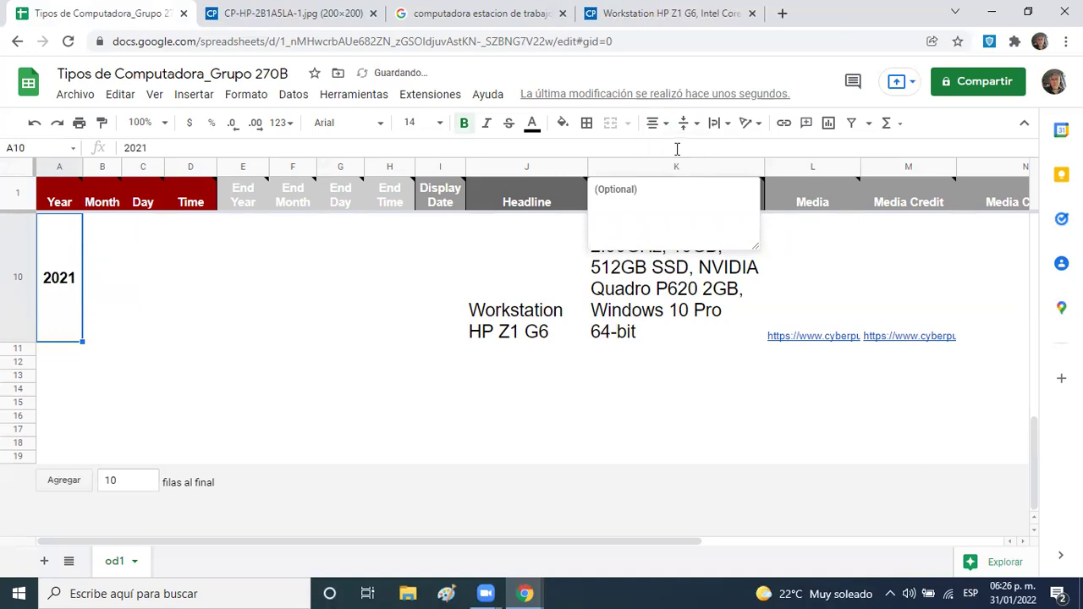
- Set the headline in cell J10 to font size 14 and centre it vertically and horizontally
{"action": "left_click", "coordinate": [506, 257]}
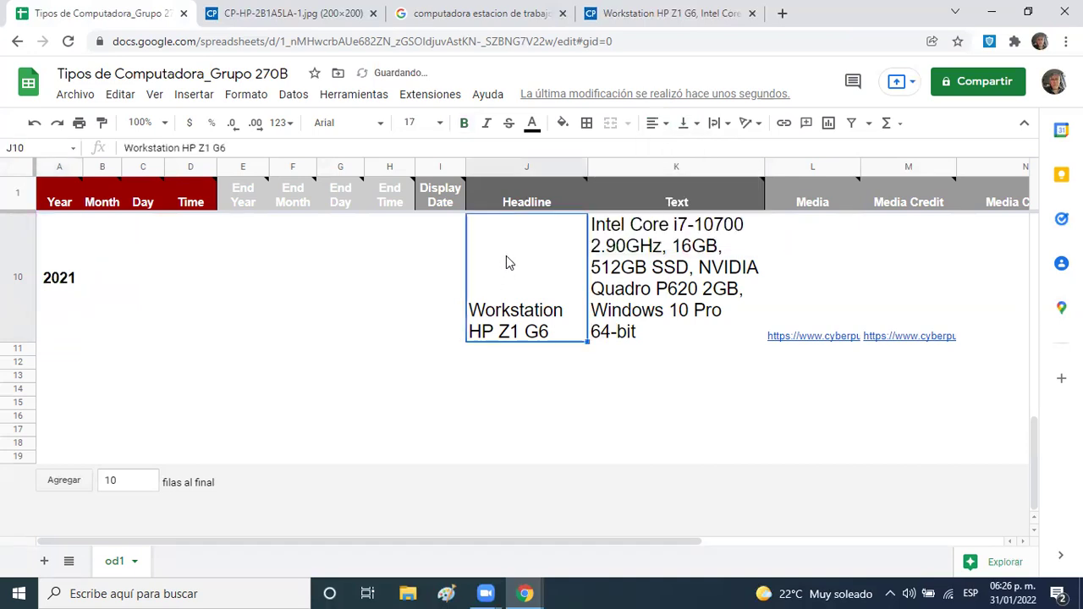
{"action": "left_click", "coordinate": [444, 125]}
{"action": "left_click", "coordinate": [411, 334]}
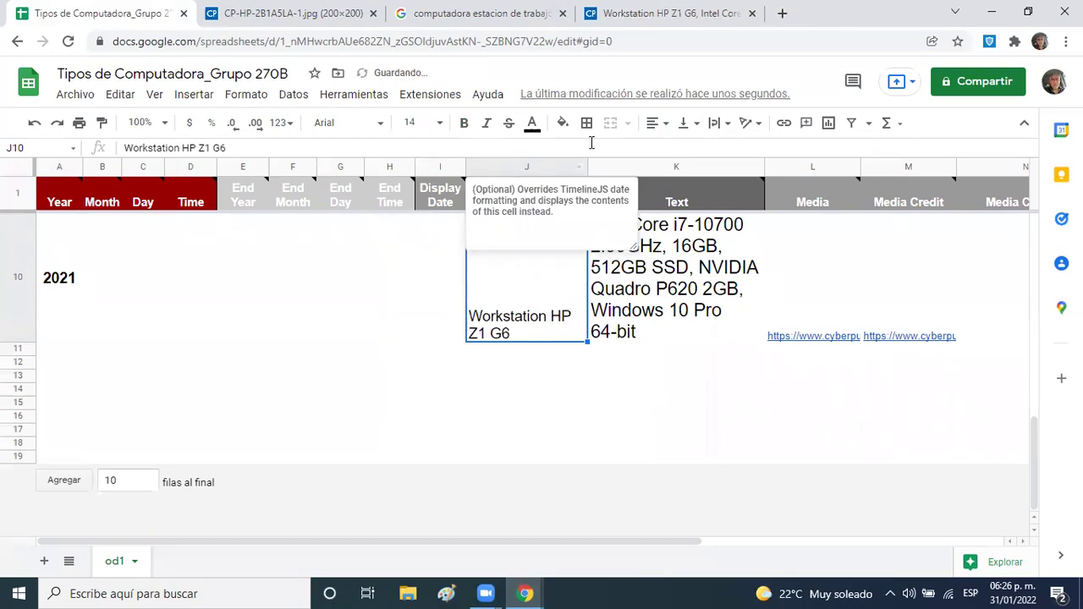
{"action": "left_click", "coordinate": [692, 125]}
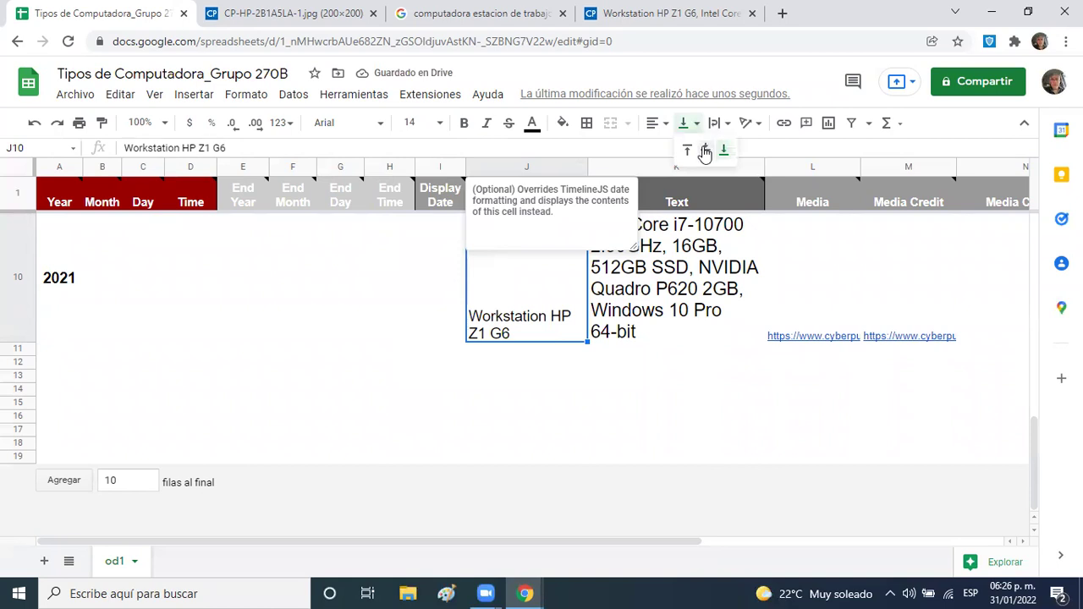
{"action": "left_click", "coordinate": [694, 150]}
{"action": "left_click", "coordinate": [666, 125]}
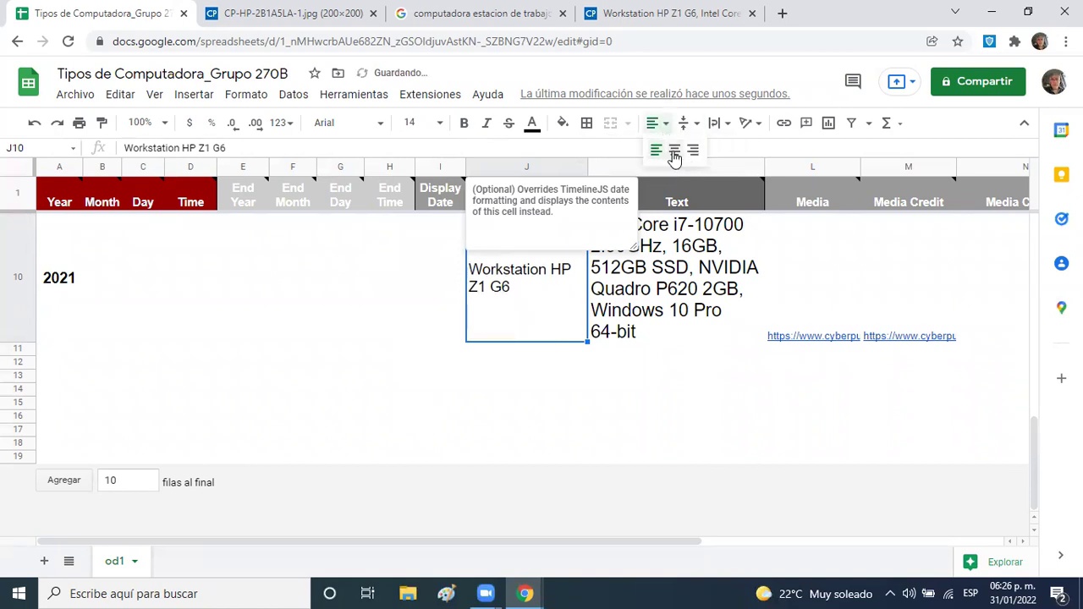
{"action": "left_click", "coordinate": [675, 151]}
- Set the description in the Text cell K10 to font size 12 and bold
{"action": "left_click", "coordinate": [659, 269]}
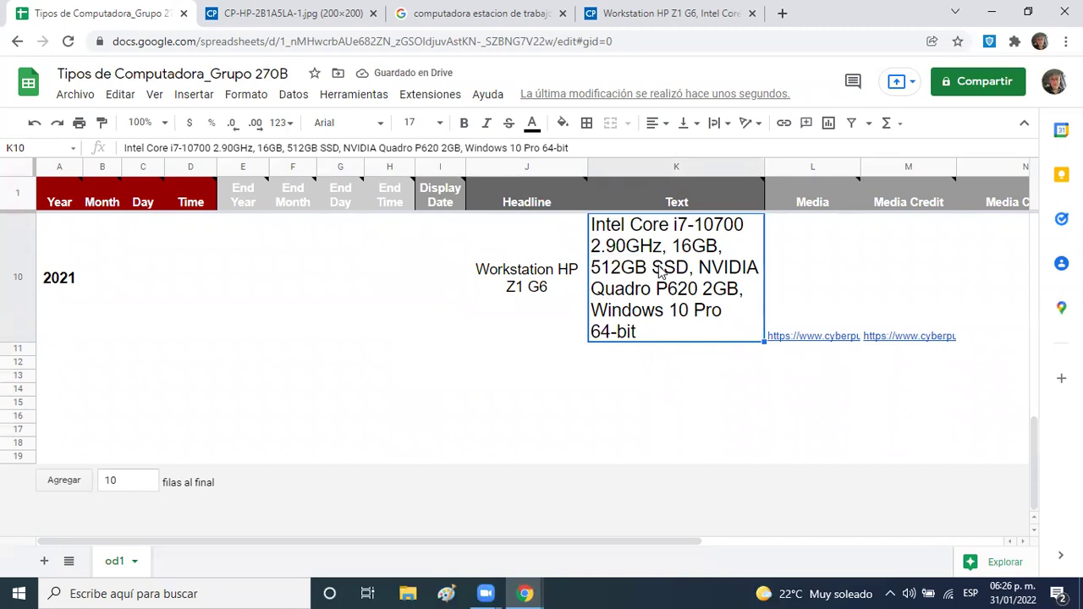
{"action": "left_click", "coordinate": [440, 126]}
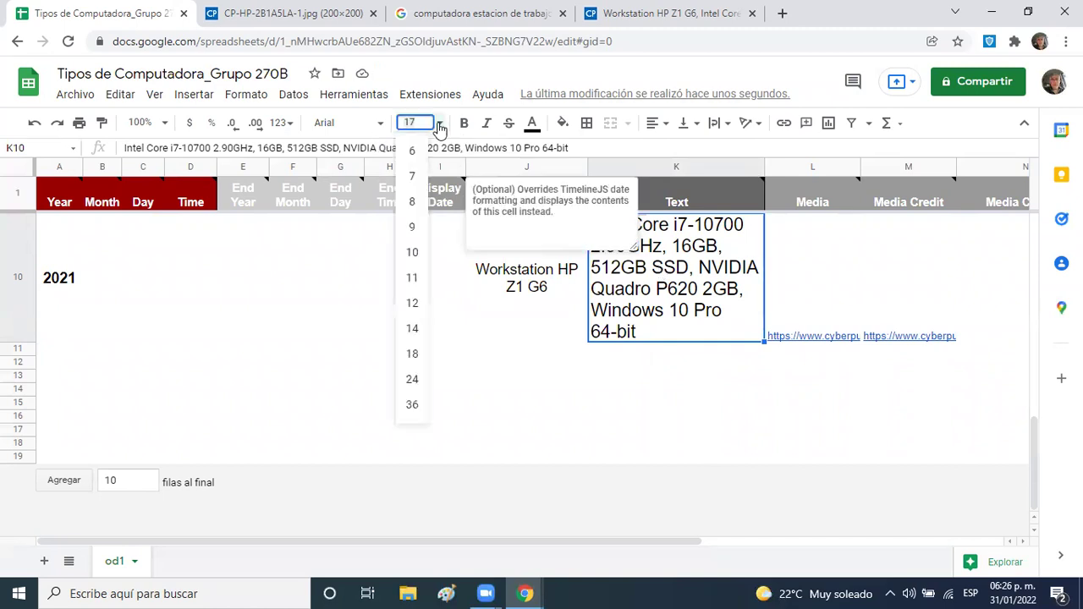
{"action": "left_click", "coordinate": [410, 310]}
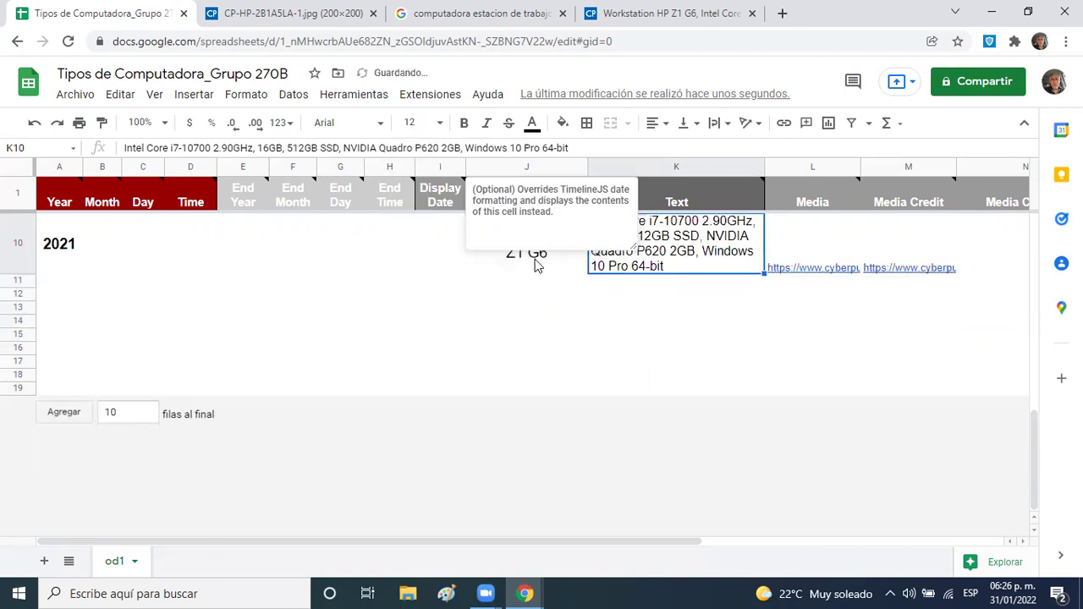
{"action": "left_click", "coordinate": [464, 127]}
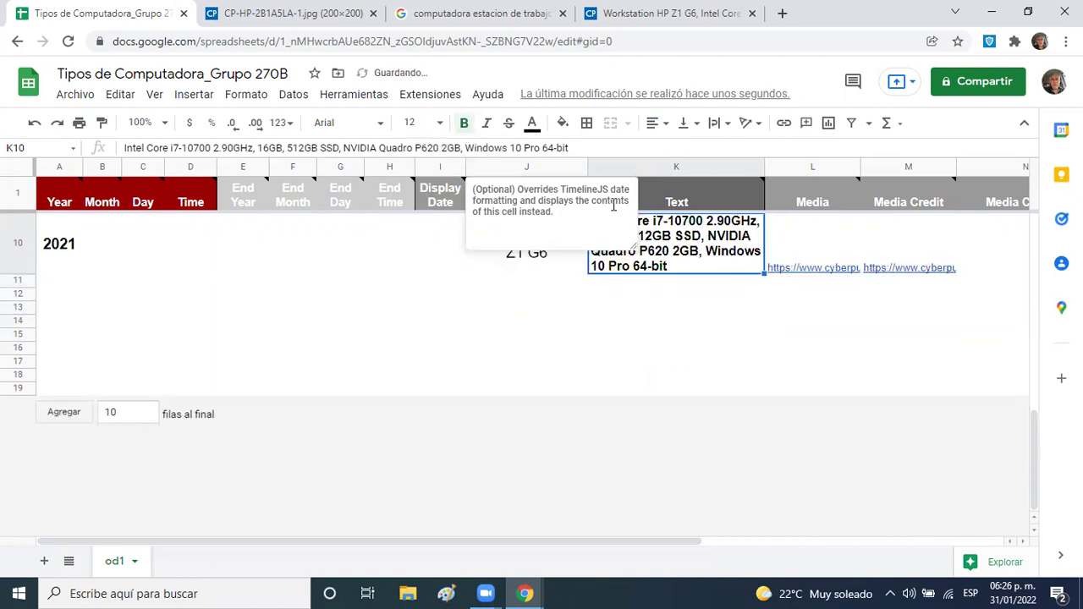
- Align the links in the Media and Media Credit cells L10 and M10 to the vertical middle
{"action": "left_click", "coordinate": [791, 235]}
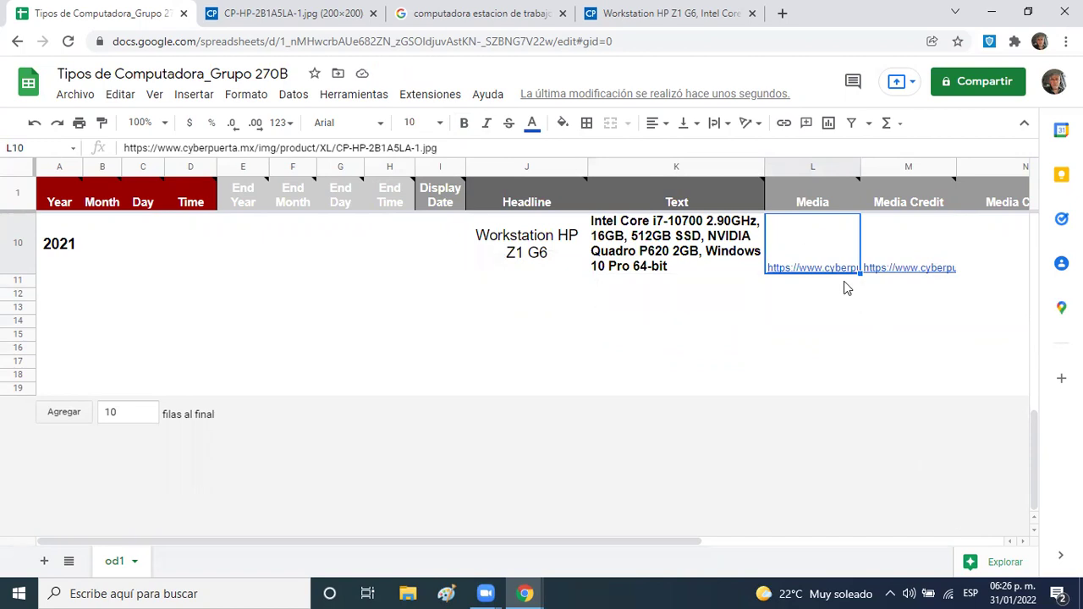
{"action": "left_click", "coordinate": [696, 125]}
{"action": "left_click", "coordinate": [705, 150]}
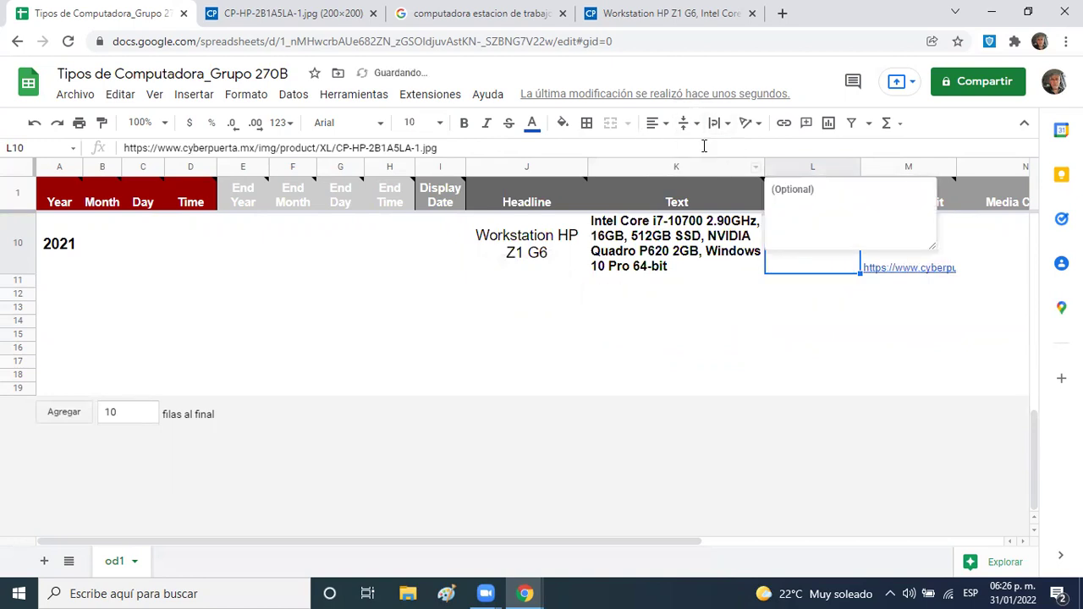
{"action": "left_click", "coordinate": [893, 249]}
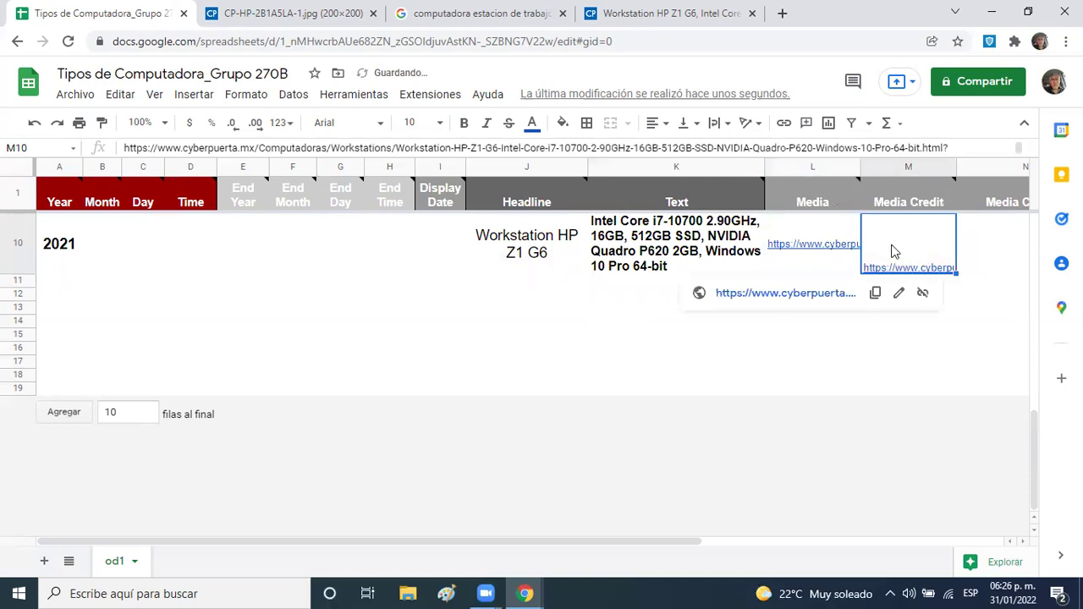
{"action": "left_click", "coordinate": [685, 123]}
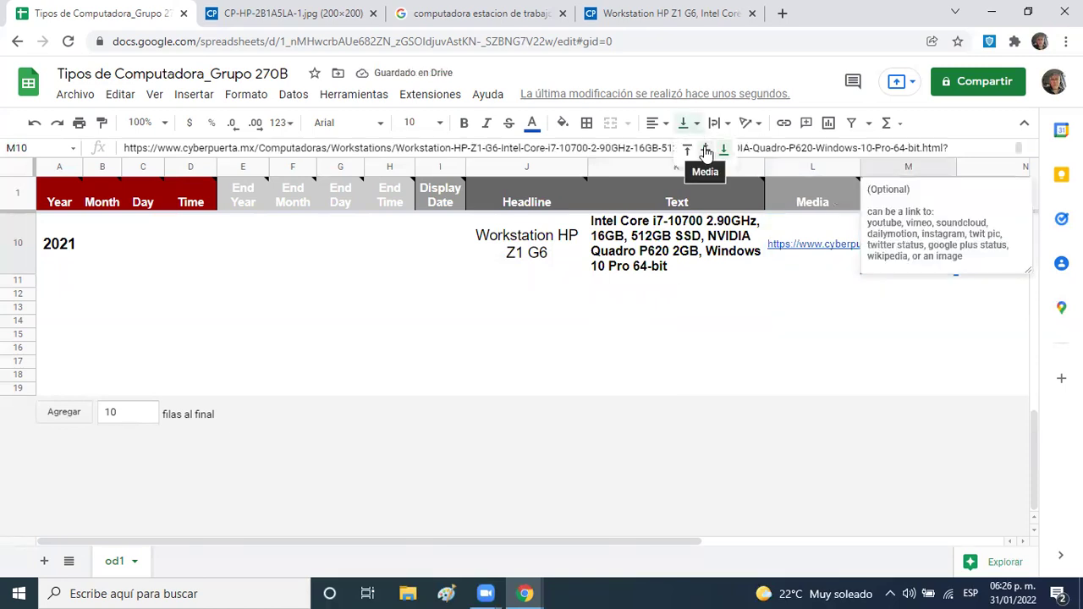
{"action": "left_click", "coordinate": [703, 149]}
{"action": "left_click", "coordinate": [762, 306]}
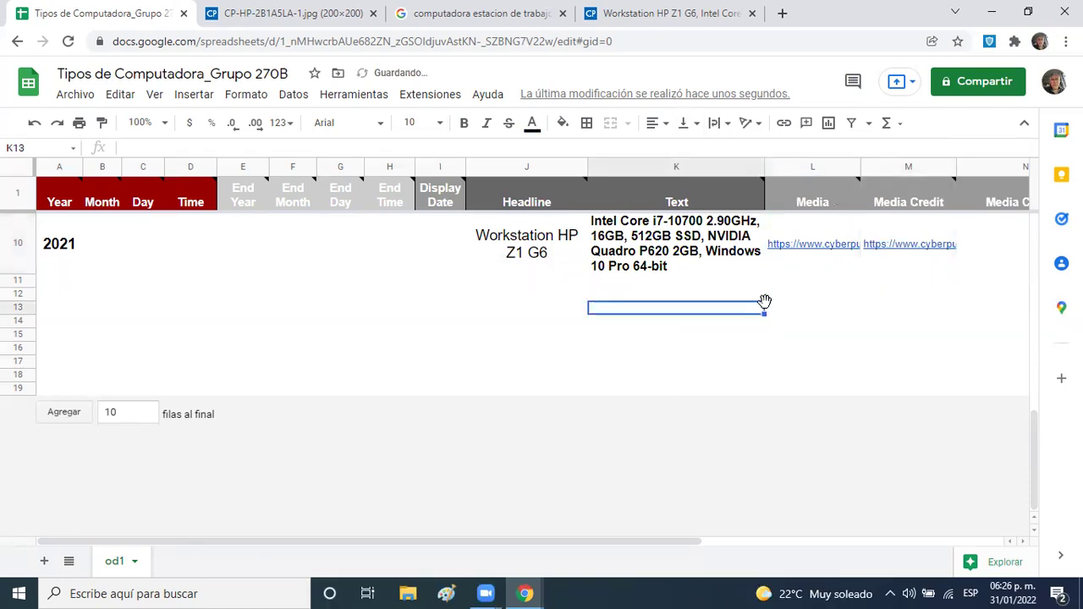
- Open the Media link in L10 to check the workstation image, and return to the spreadsheet
{"action": "left_click", "coordinate": [817, 233]}
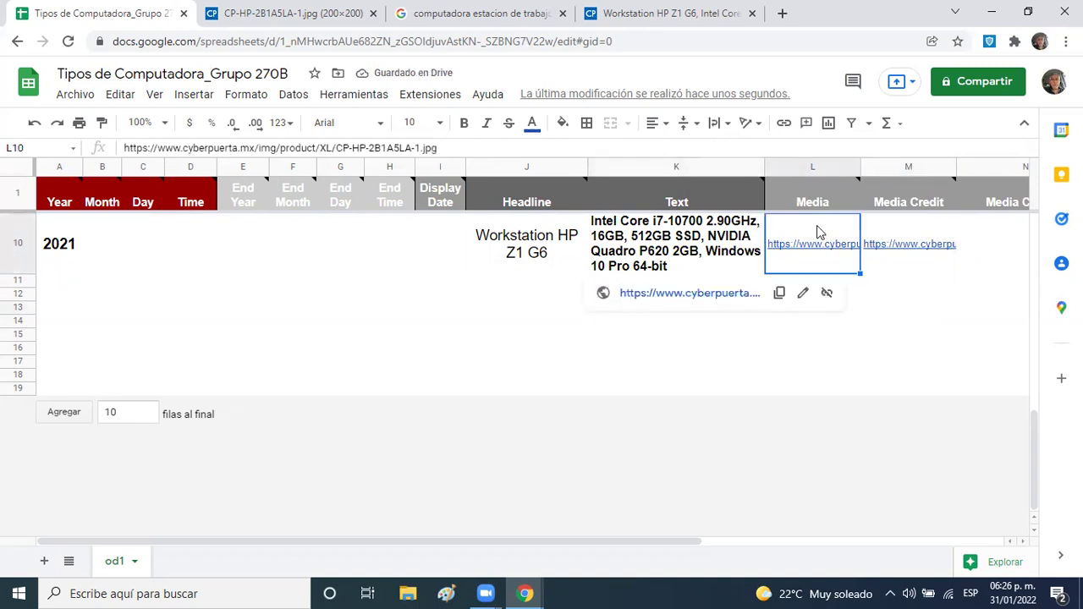
{"action": "left_click", "coordinate": [878, 244]}
{"action": "left_click", "coordinate": [826, 242]}
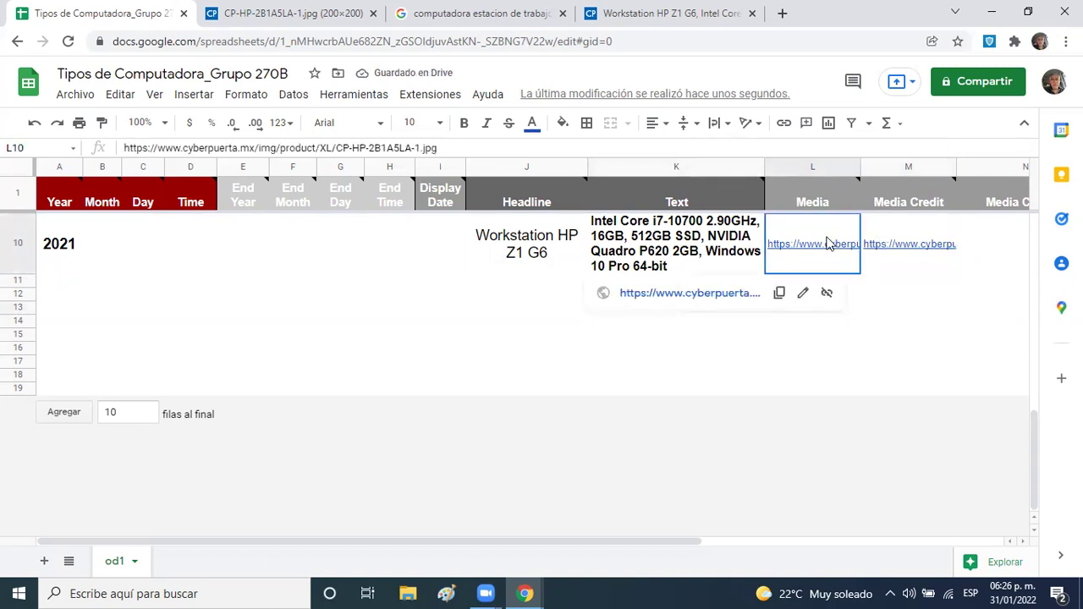
{"action": "left_click", "coordinate": [604, 336]}
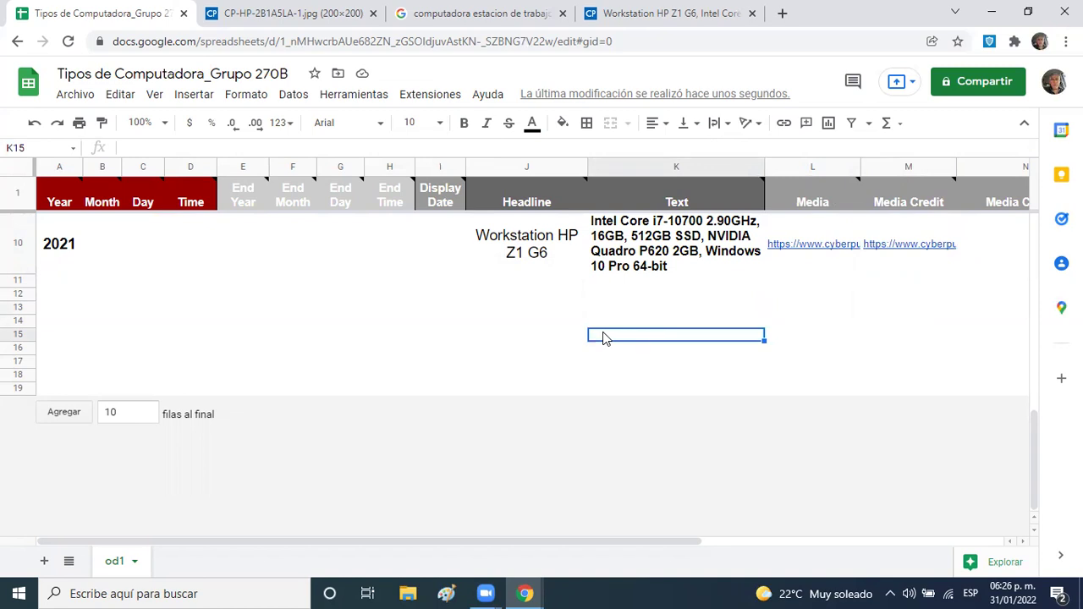
{"action": "left_click", "coordinate": [805, 230]}
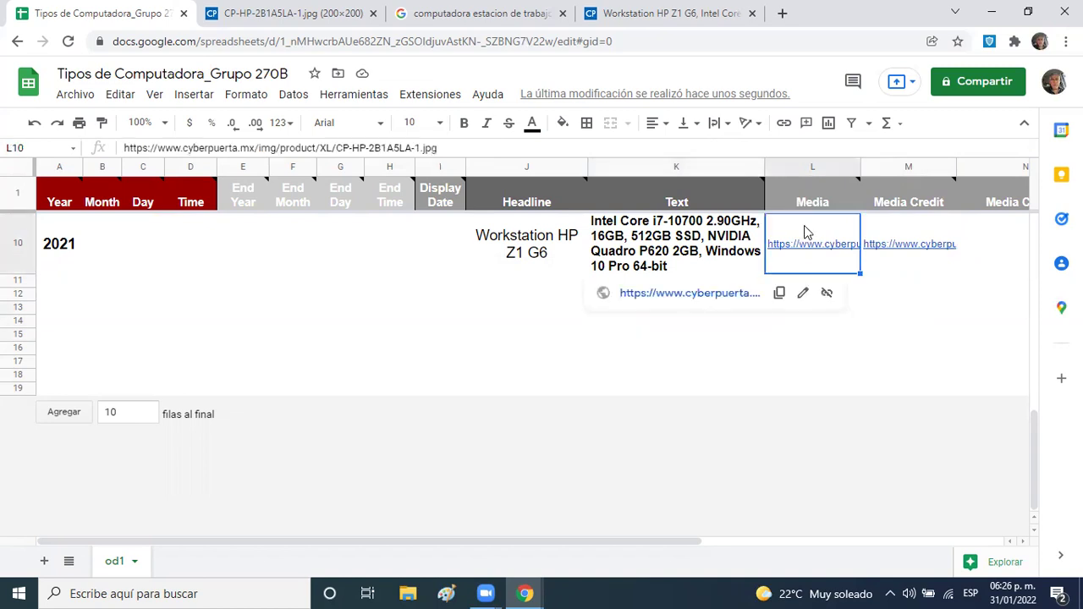
{"action": "left_click", "coordinate": [714, 296]}
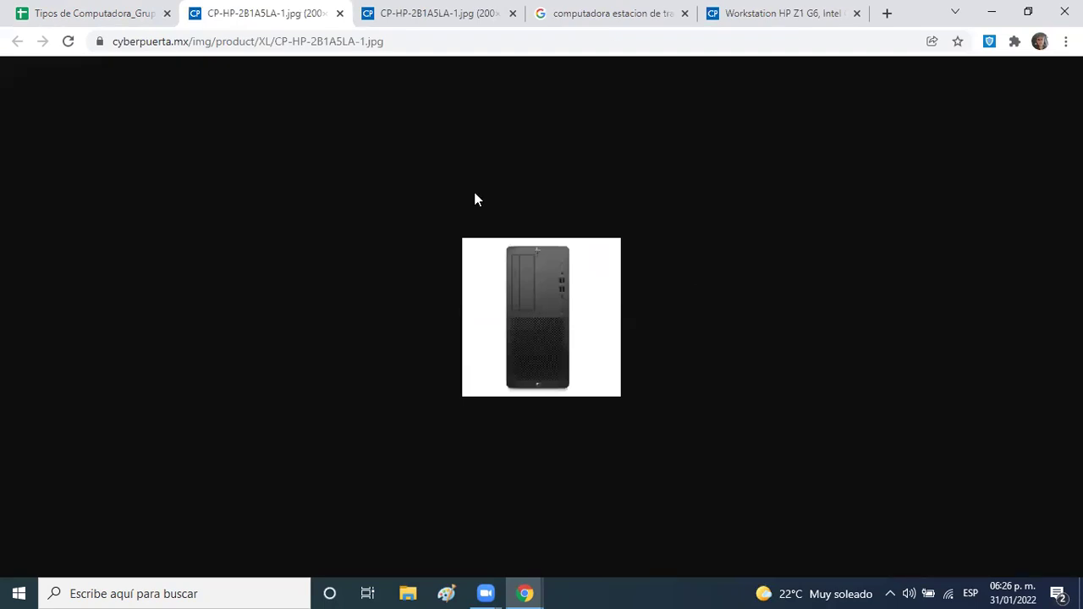
{"action": "left_click", "coordinate": [135, 21]}
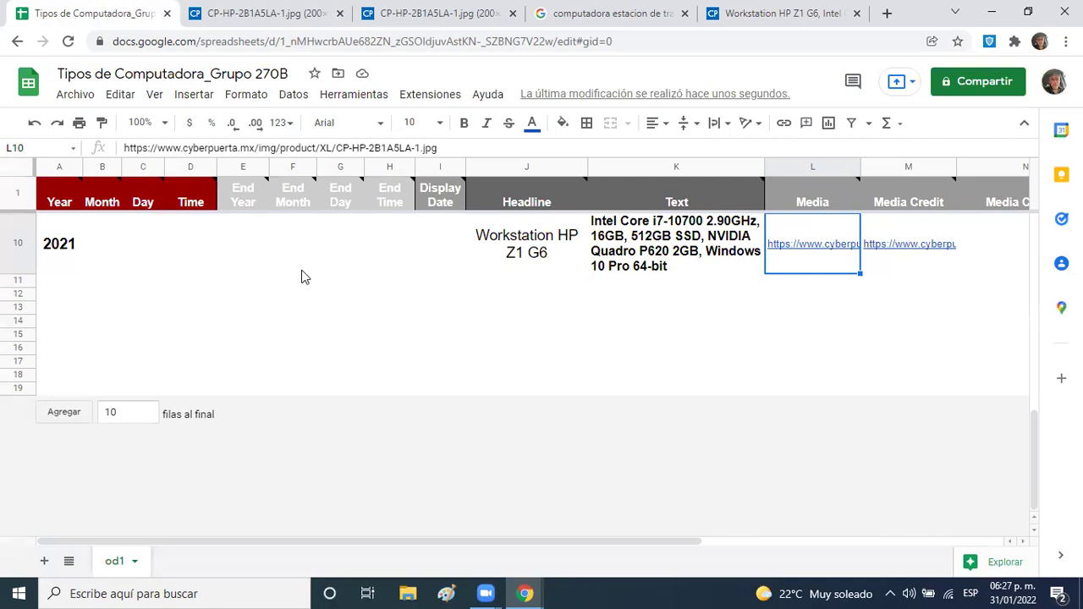
- Select the empty Headline cell J11 for the next timeline entry
{"action": "key", "text": "Left"}
{"action": "key", "text": "Left"}
{"action": "key", "text": "Left"}
{"action": "key", "text": "Left"}
{"action": "key", "text": "Left"}
{"action": "key", "text": "Left"}
{"action": "key", "text": "Left"}
{"action": "key", "text": "Left"}
{"action": "key", "text": "Left"}
{"action": "key", "text": "Left"}
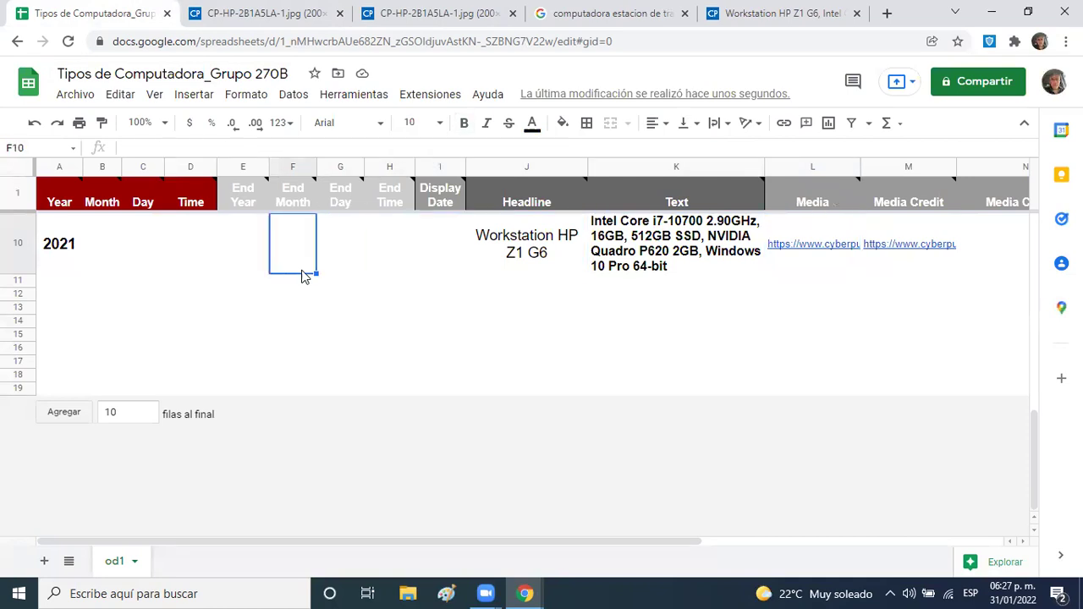
{"action": "key", "text": "Left"}
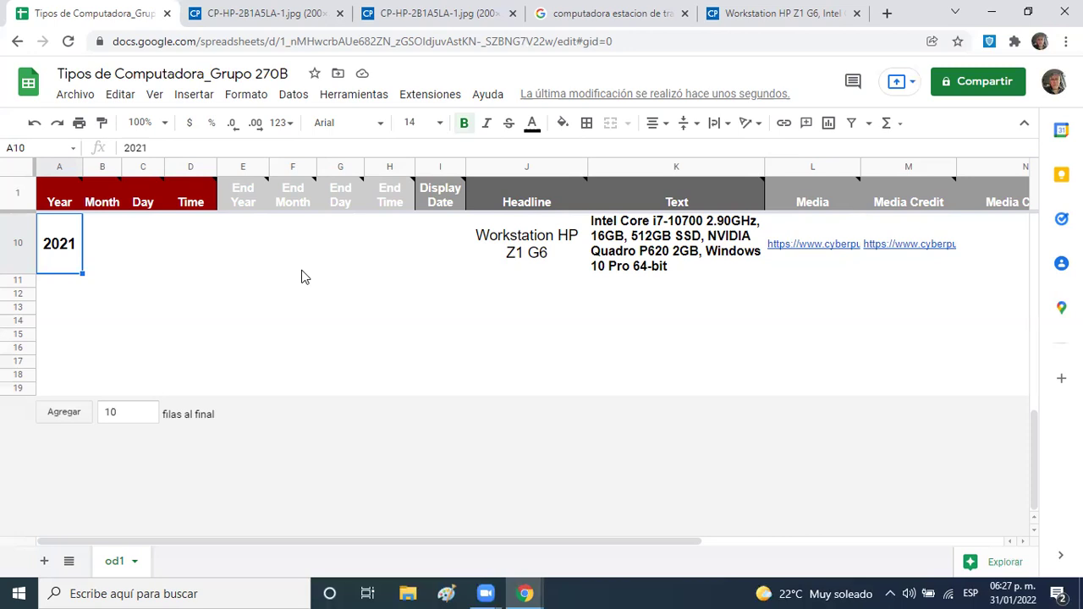
{"action": "key", "text": "Return"}
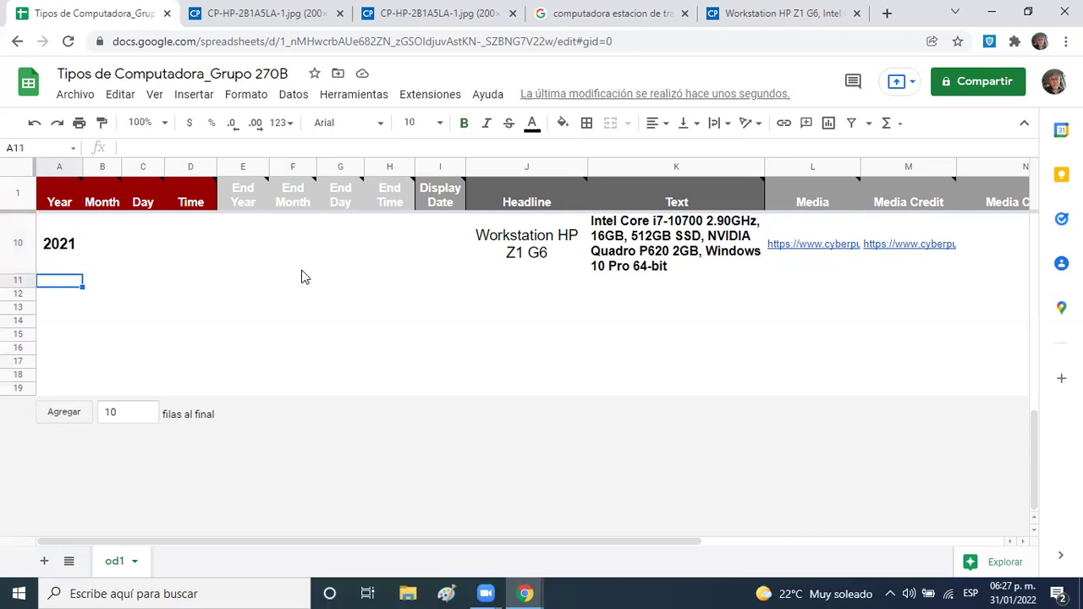
{"action": "key", "text": "Right"}
{"action": "key", "text": "Right"}
{"action": "key", "text": "Right"}
{"action": "key", "text": "Right"}
{"action": "key", "text": "Right"}
{"action": "key", "text": "Right"}
{"action": "key", "text": "Right"}
{"action": "key", "text": "Right"}
{"action": "key", "text": "Right"}
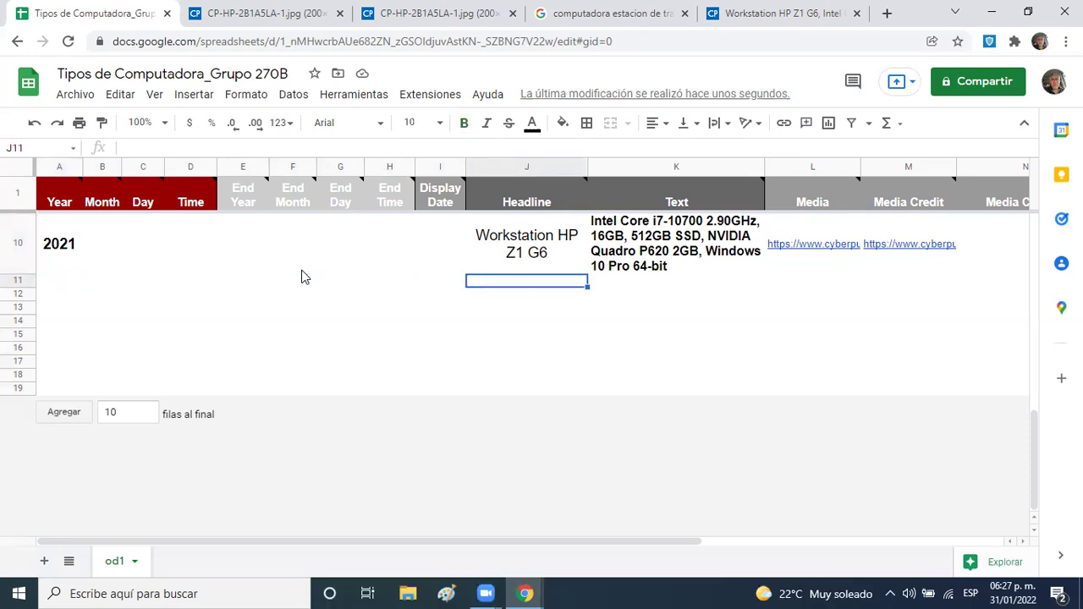
- Close the two product image tabs, the workstation search results tab and the HP Z1 G6 product page tab
{"action": "left_click", "coordinate": [338, 14]}
{"action": "left_click", "coordinate": [339, 14]}
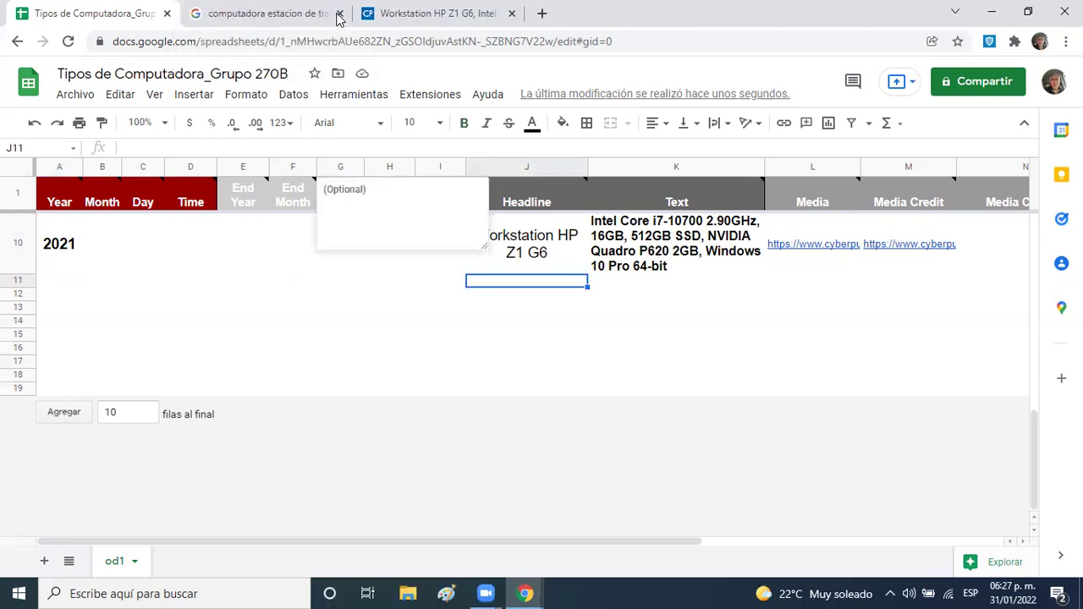
{"action": "left_click", "coordinate": [338, 13]}
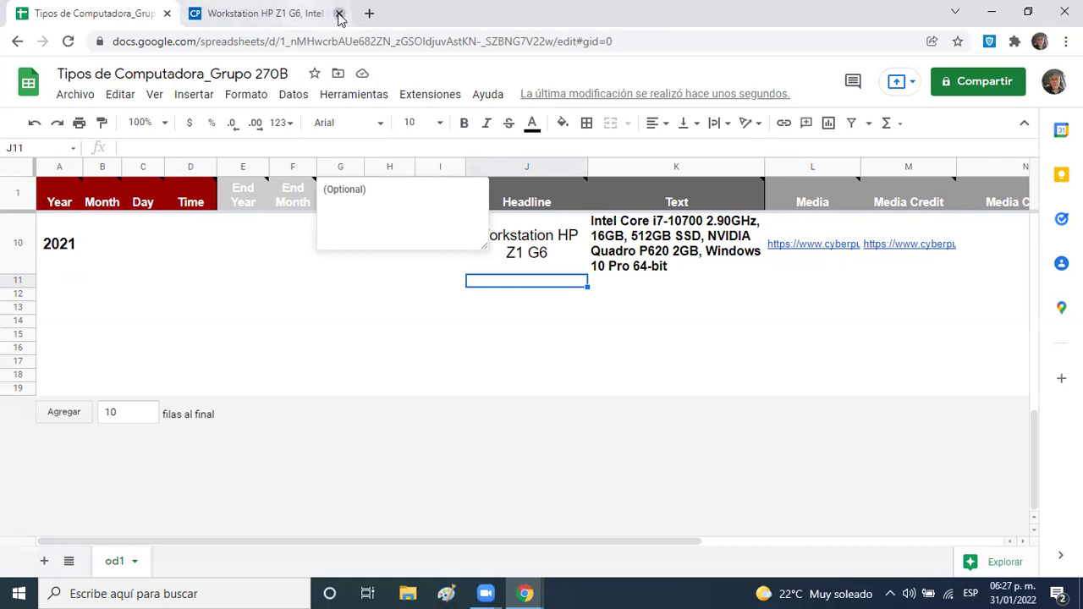
{"action": "left_click", "coordinate": [338, 14]}
- Search Google in a new browser tab for "supercomputadoras kan balam"
{"action": "left_click", "coordinate": [216, 13]}
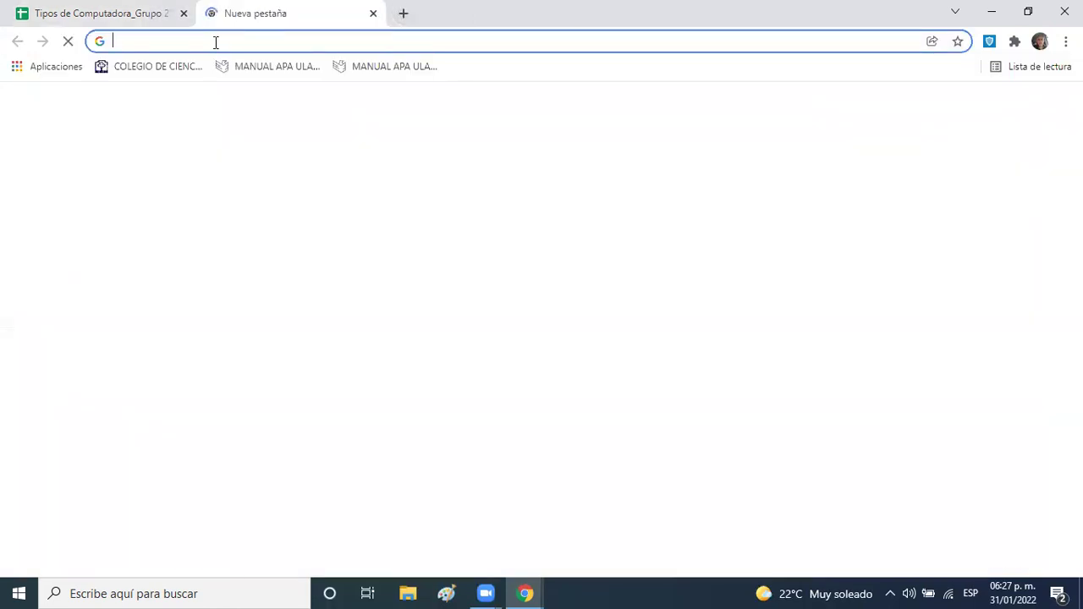
{"action": "left_click", "coordinate": [216, 42]}
{"action": "type", "text": "su"}
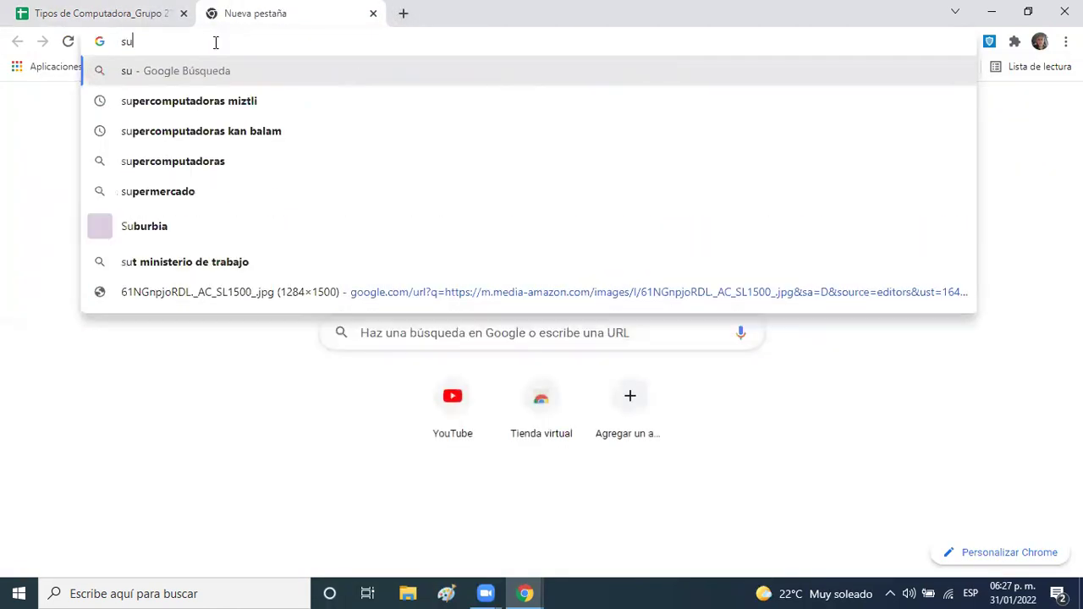
{"action": "type", "text": "per"}
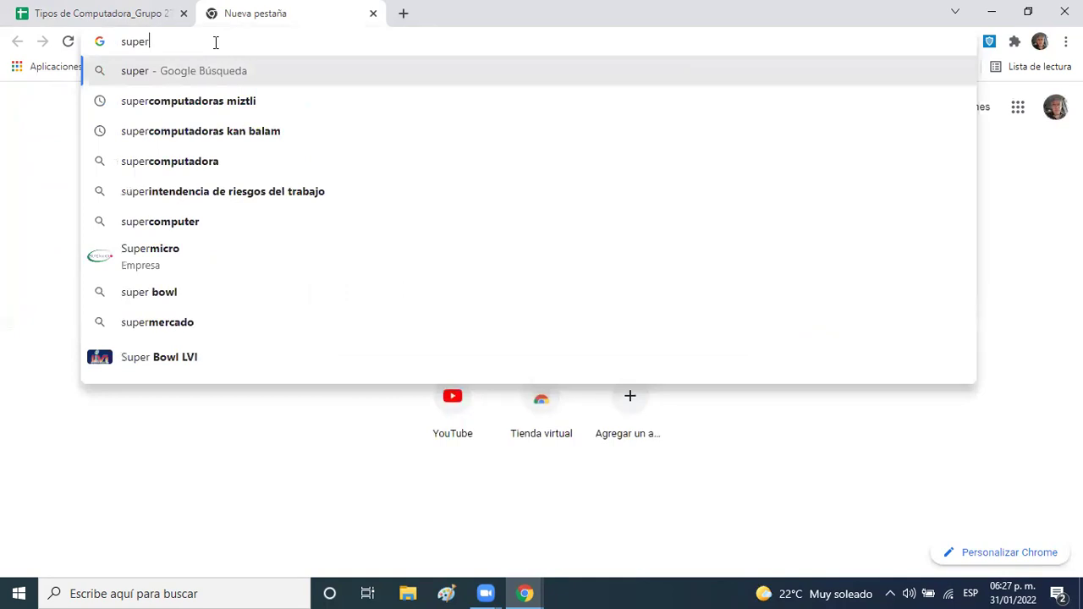
{"action": "type", "text": "c"}
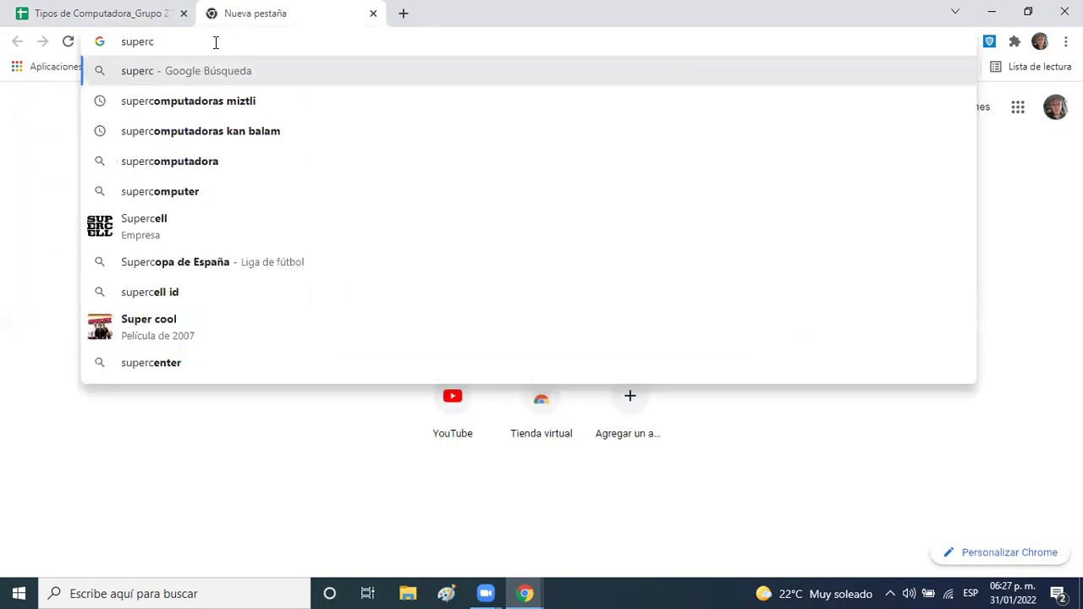
{"action": "left_click", "coordinate": [227, 133]}
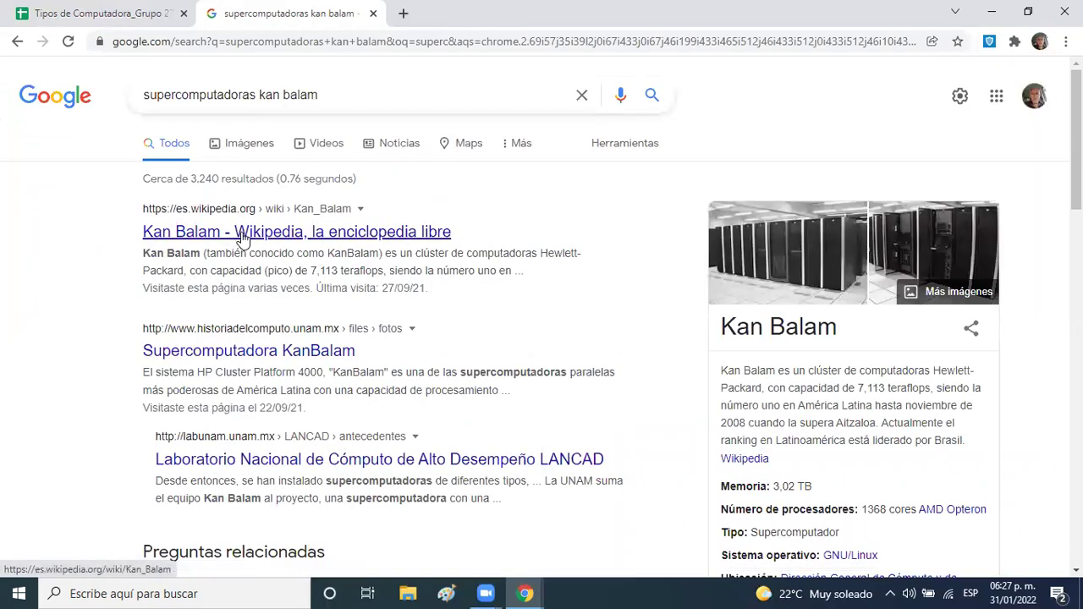
- Open the Spanish Wikipedia article on Kan Balam and copy the name "Kan Balam" from its opening sentence
{"action": "left_click", "coordinate": [242, 233]}
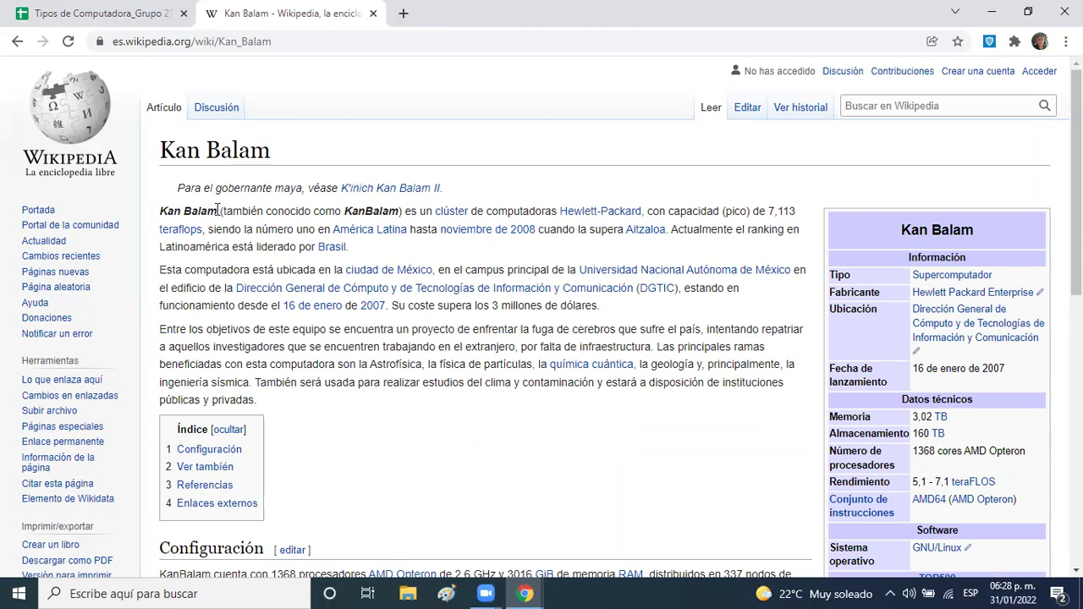
{"action": "left_click_drag", "start_coordinate": [218, 209], "coordinate": [162, 214]}
{"action": "key", "text": "ctrl+c"}
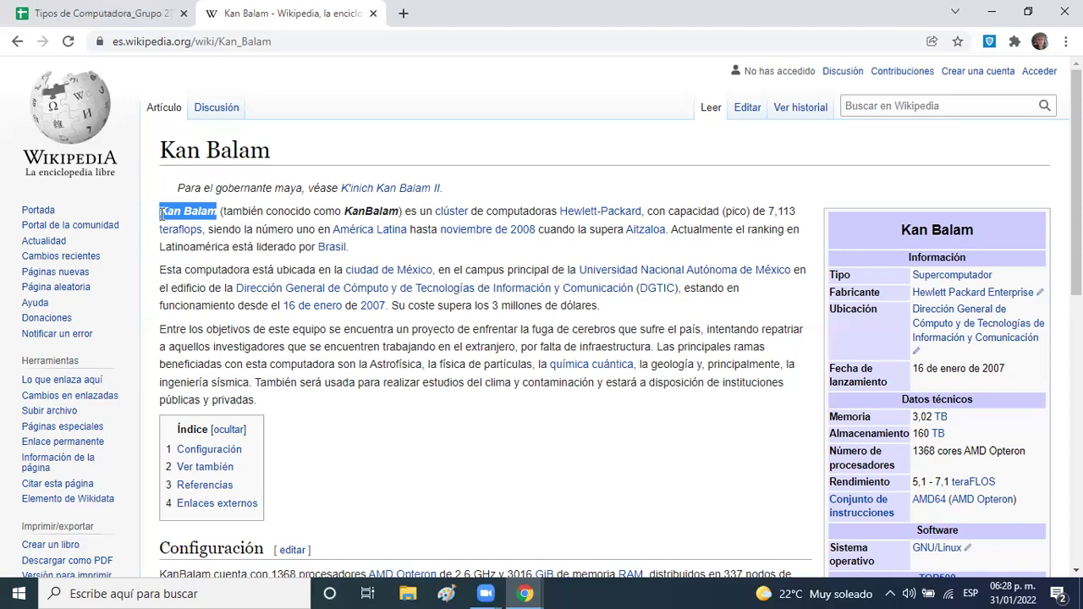
- Return to the Tipos de Computadora_Grupo 270B spreadsheet and enter 2007 as the Year in A11
{"action": "left_click", "coordinate": [101, 13]}
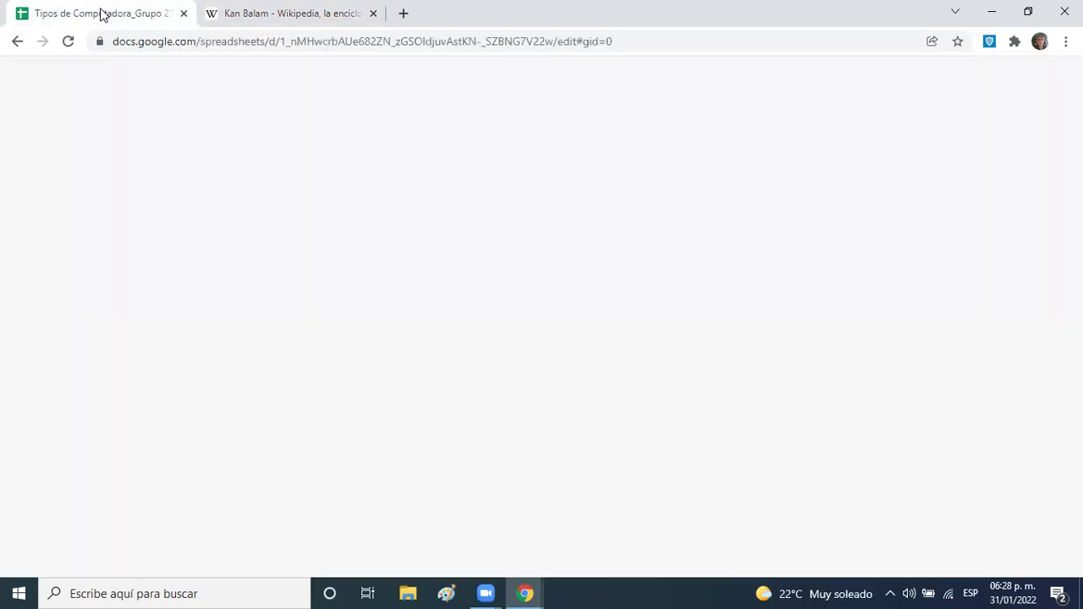
{"action": "left_click", "coordinate": [58, 271]}
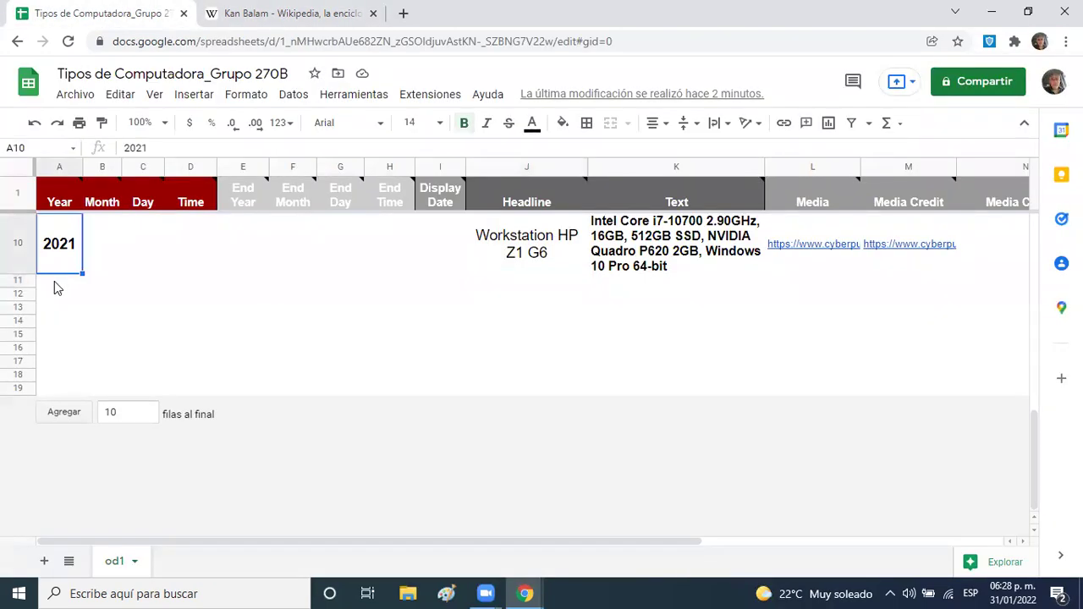
{"action": "left_click", "coordinate": [56, 284]}
{"action": "type", "text": "200"}
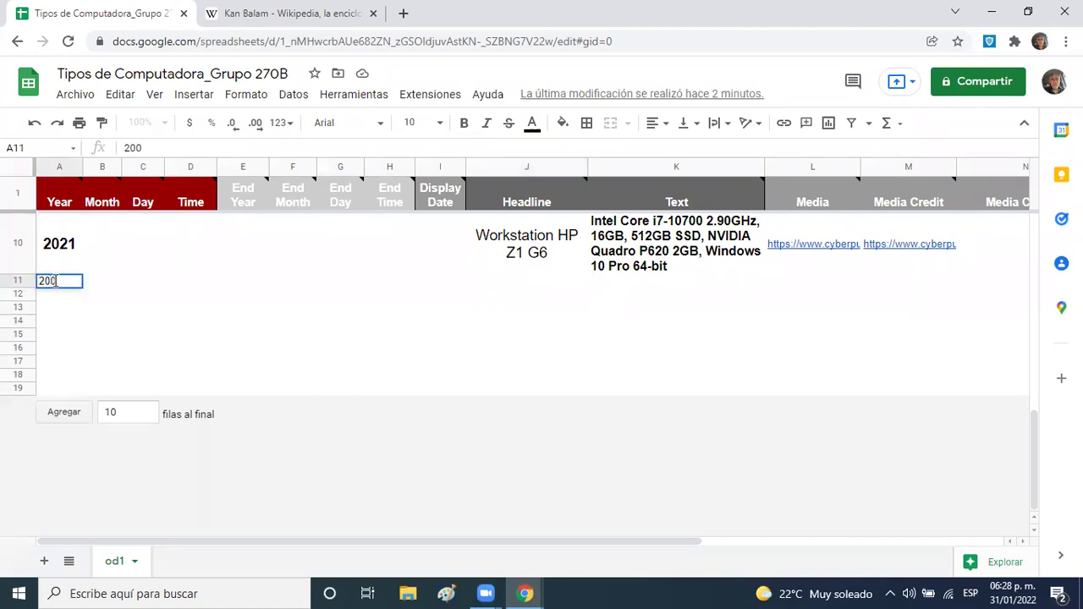
{"action": "type", "text": "7"}
- Paste the copied name "Kan Balam" into the Headline cell J11
{"action": "key", "text": "Tab"}
{"action": "key", "text": "Tab"}
{"action": "key", "text": "Tab"}
{"action": "key", "text": "Tab"}
{"action": "key", "text": "Tab"}
{"action": "key", "text": "Tab"}
{"action": "key", "text": "Tab"}
{"action": "key", "text": "Tab"}
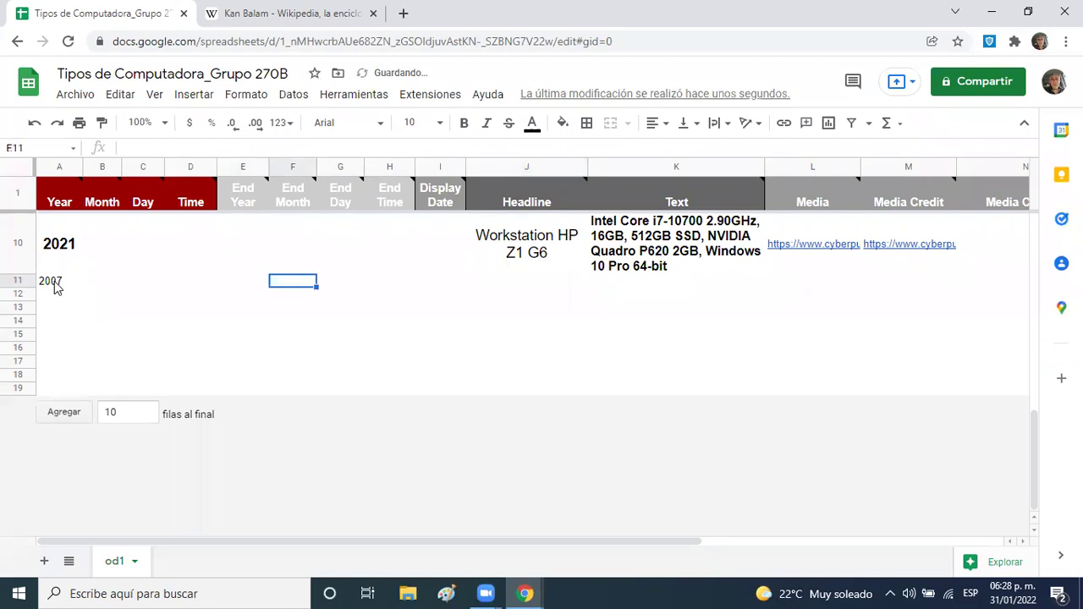
{"action": "key", "text": "Tab"}
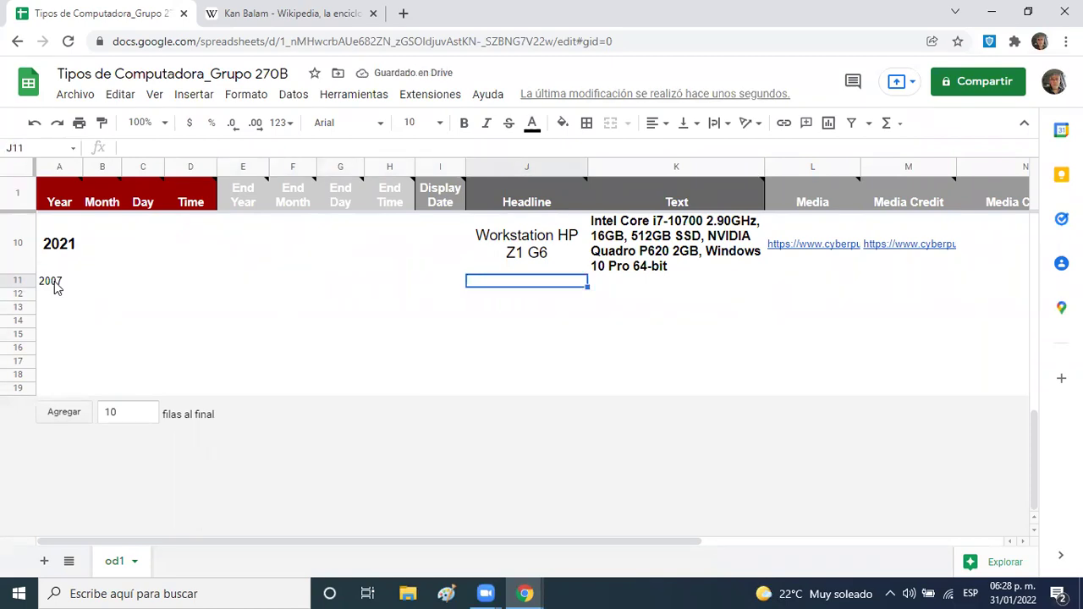
{"action": "key", "text": "ctrl+v"}
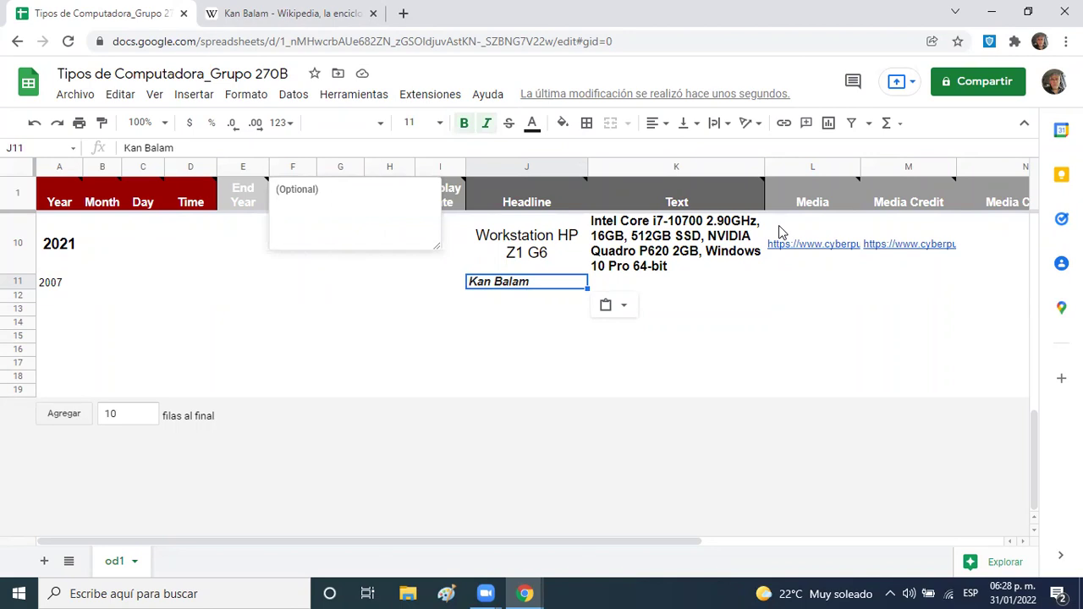
- Open the workstation's Media link in L10 to examine the image address, and compare it with the Media Credit link in M10
{"action": "mouse_move", "coordinate": [795, 234]}
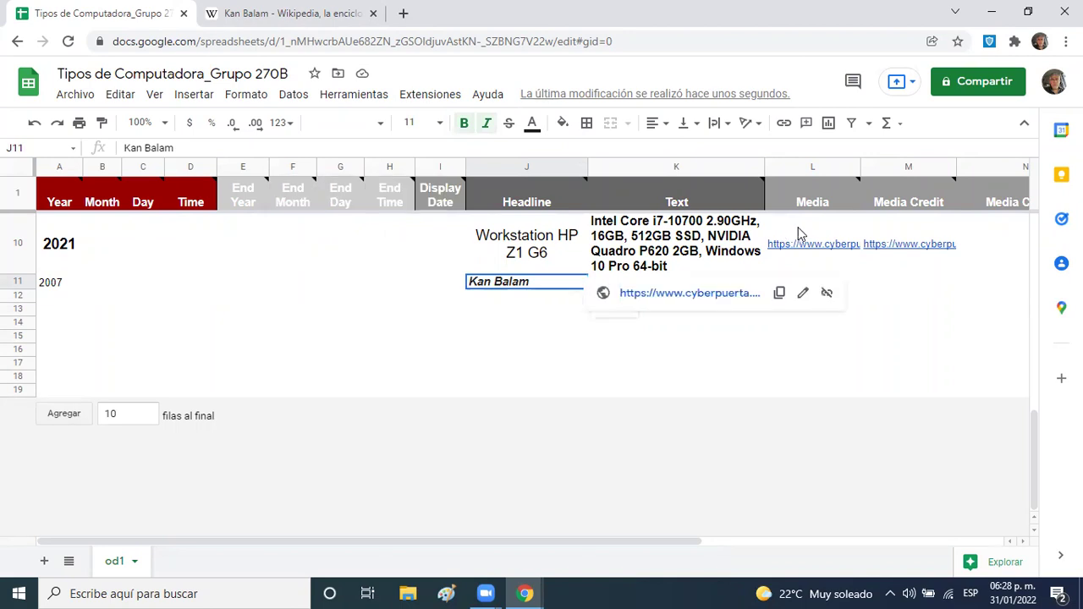
{"action": "left_click", "coordinate": [799, 234]}
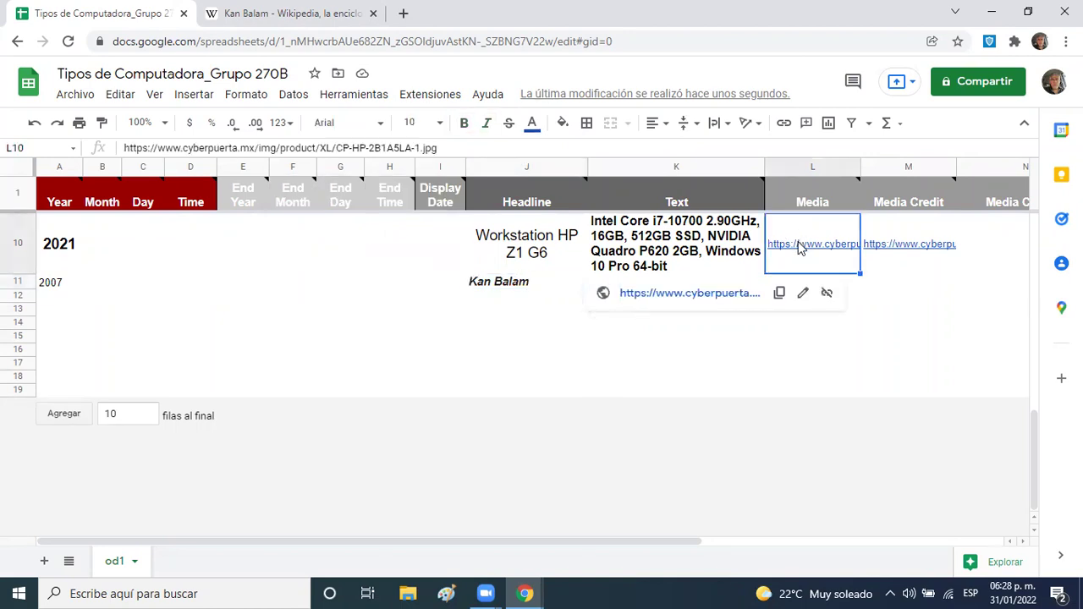
{"action": "left_click", "coordinate": [698, 292]}
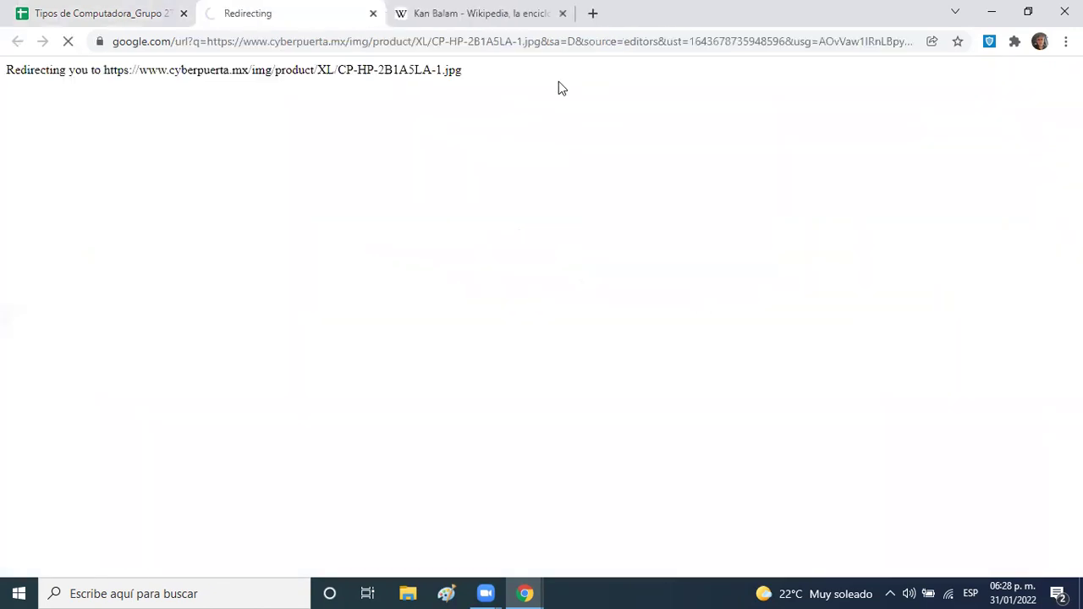
{"action": "left_click_drag", "start_coordinate": [398, 42], "coordinate": [86, 74]}
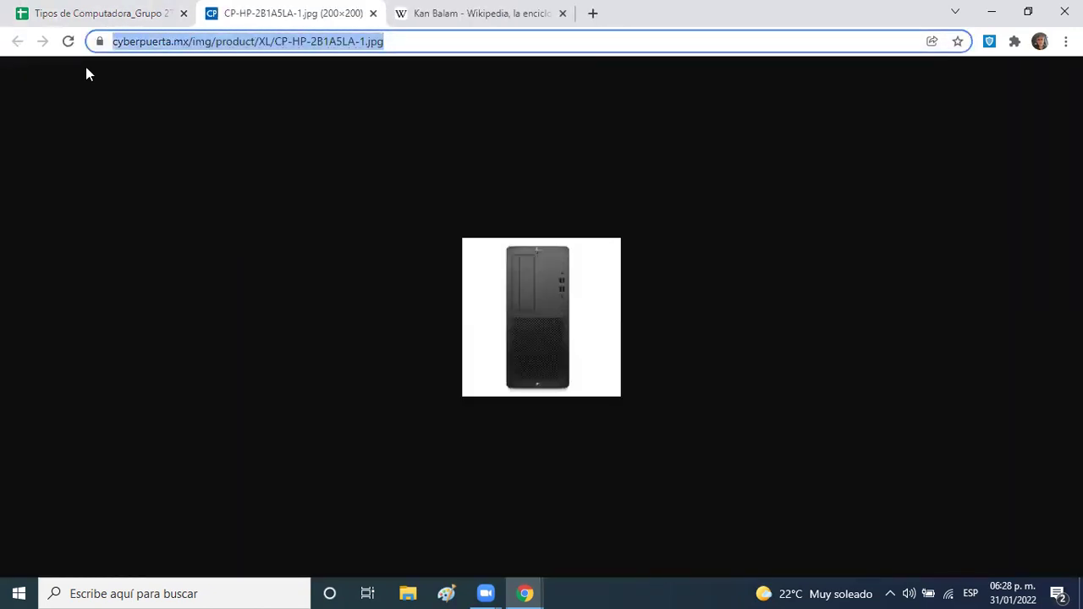
{"action": "left_click", "coordinate": [323, 473]}
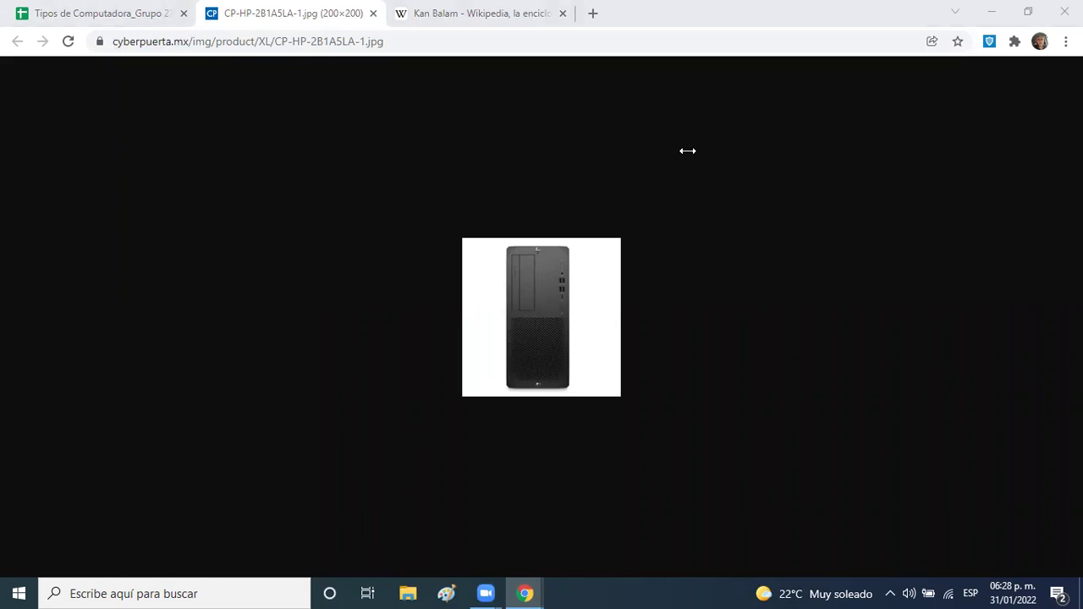
{"action": "left_click", "coordinate": [162, 19]}
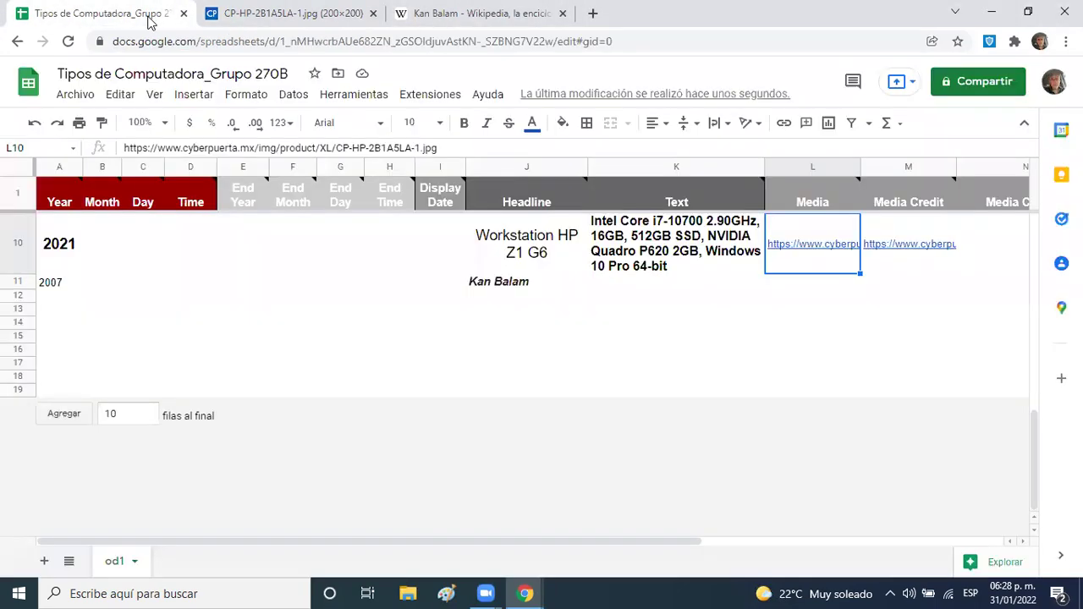
{"action": "left_click", "coordinate": [914, 244]}
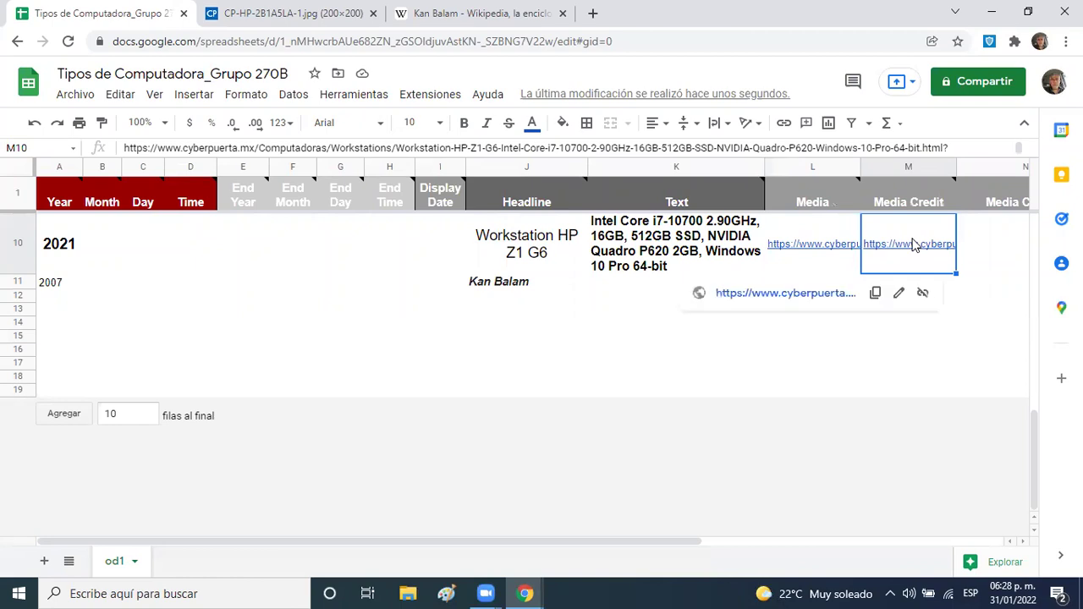
- Select the Text cell K11, and copy the Kan Balam Wikipedia passage from "Las principales ramas beneficiadas" through "públicas y privadas."
{"action": "left_click", "coordinate": [610, 285]}
{"action": "left_click", "coordinate": [518, 19]}
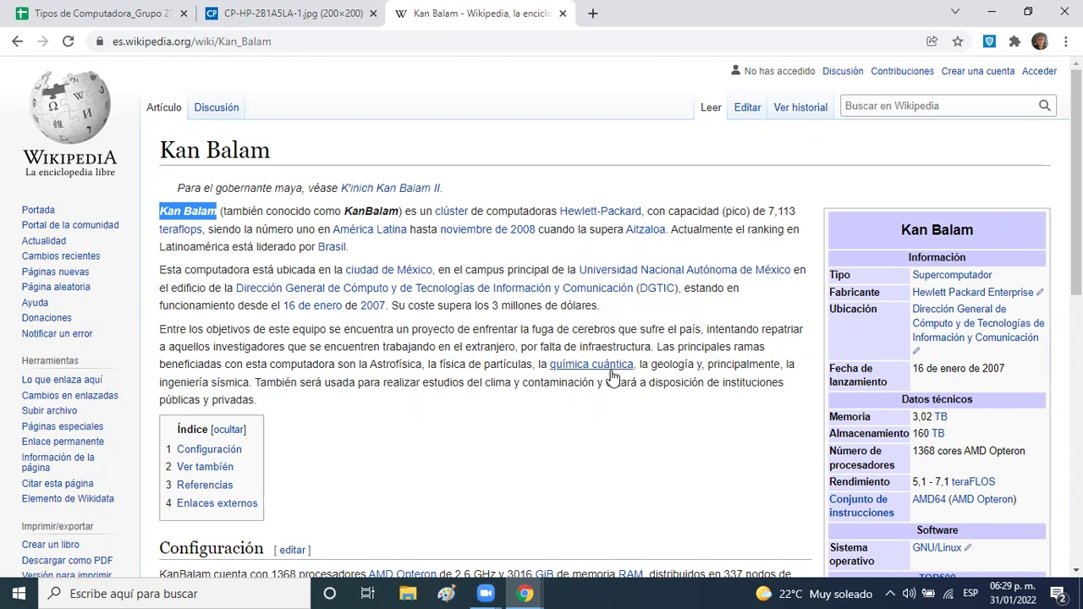
{"action": "left_click_drag", "start_coordinate": [658, 346], "coordinate": [315, 381]}
{"action": "key", "text": "ctrl+c"}
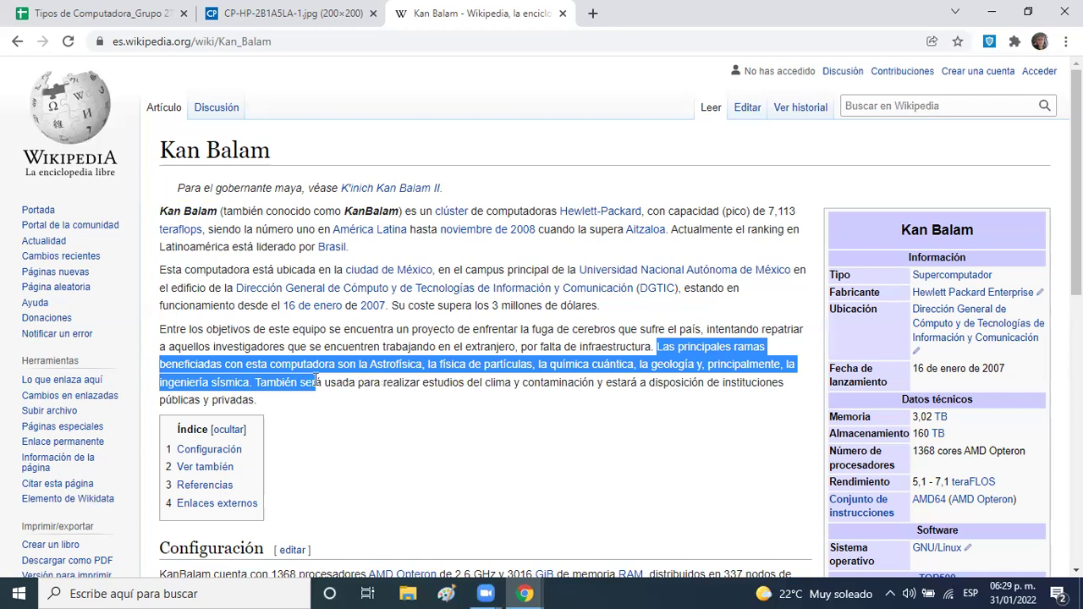
{"action": "left_click_drag", "start_coordinate": [315, 382], "coordinate": [261, 408]}
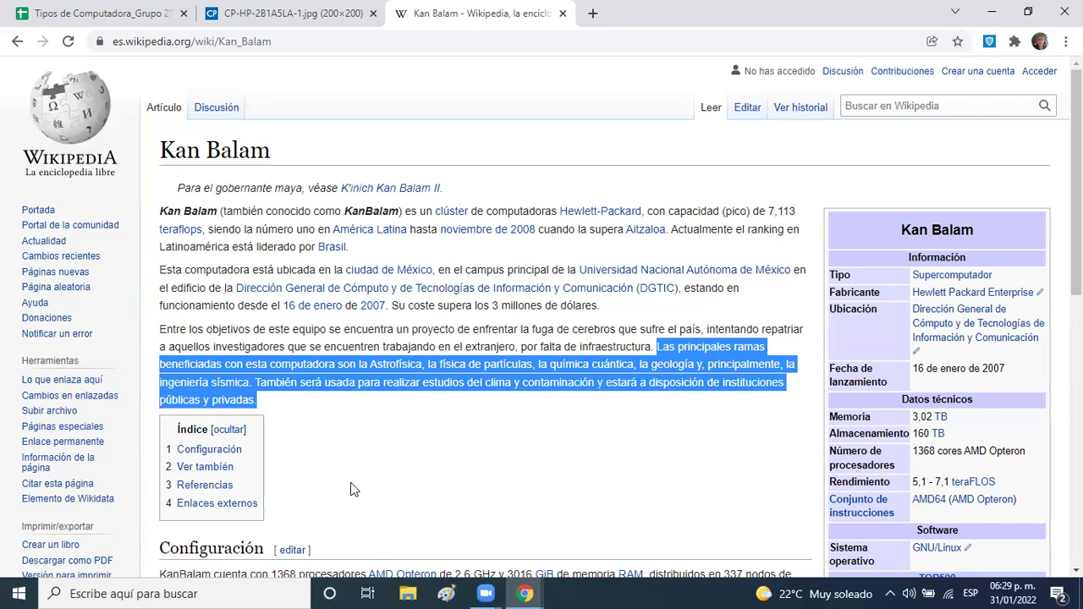
- Return to the spreadsheet and paste the copied Wikipedia passage into the Text cell K11
{"action": "left_click", "coordinate": [362, 590]}
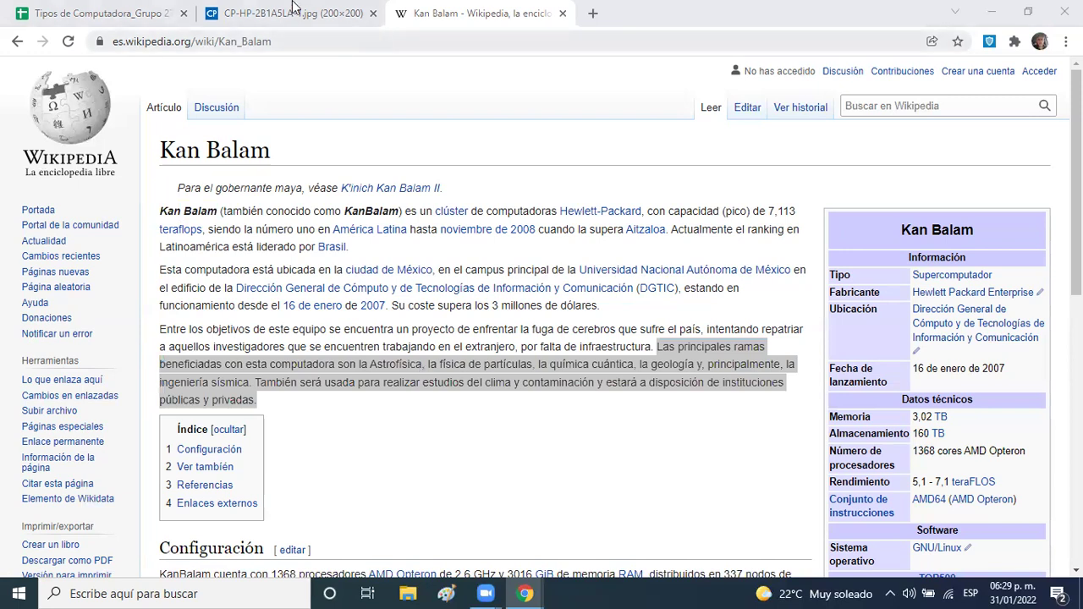
{"action": "left_click", "coordinate": [148, 17]}
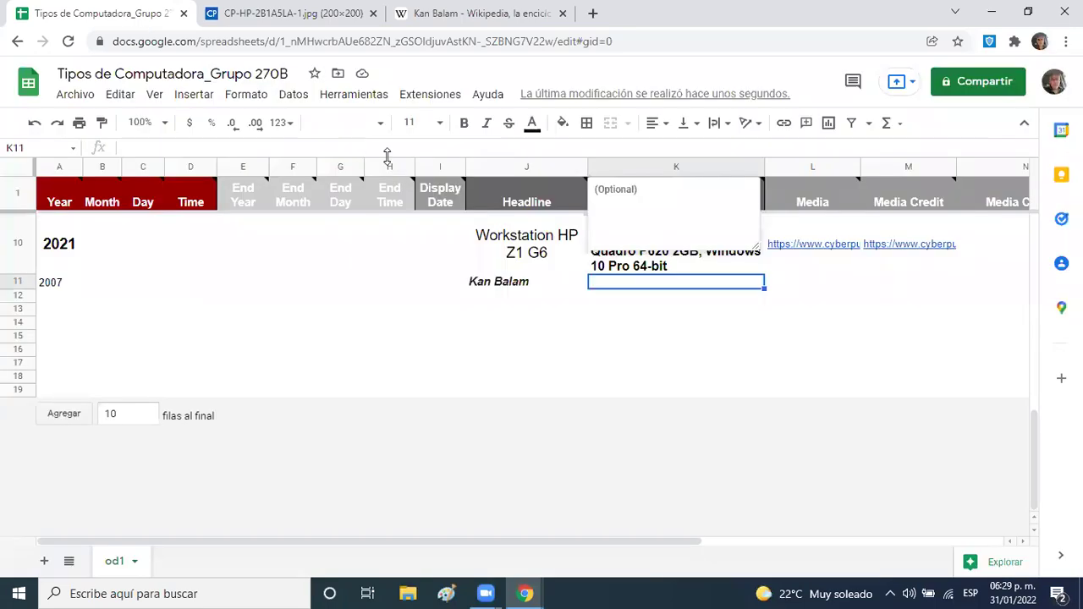
{"action": "left_click_drag", "start_coordinate": [470, 221], "coordinate": [583, 285]}
{"action": "left_click", "coordinate": [603, 284]}
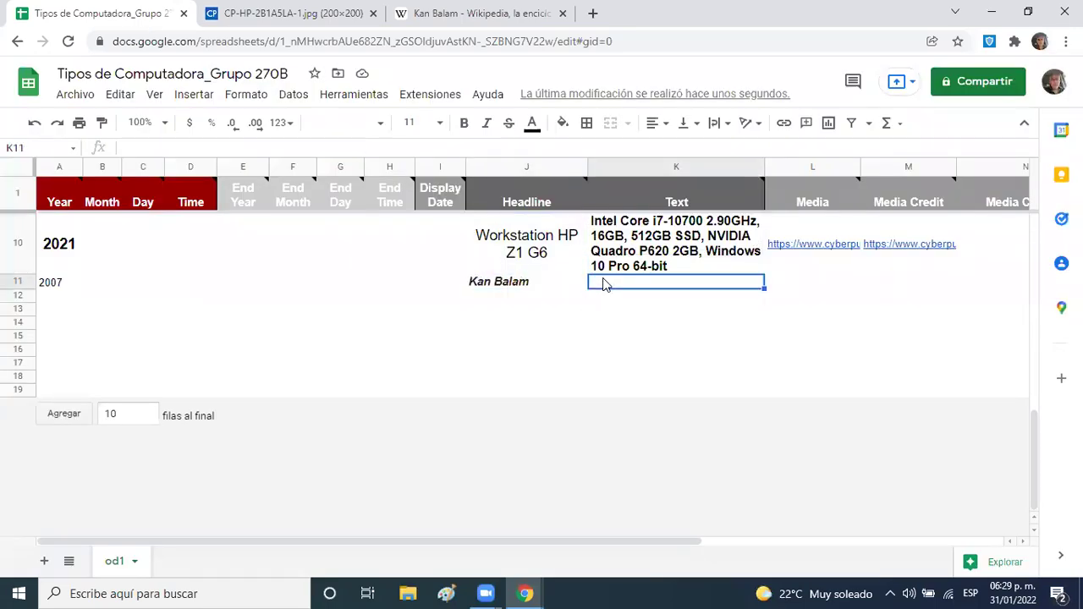
{"action": "key", "text": "ctrl+v"}
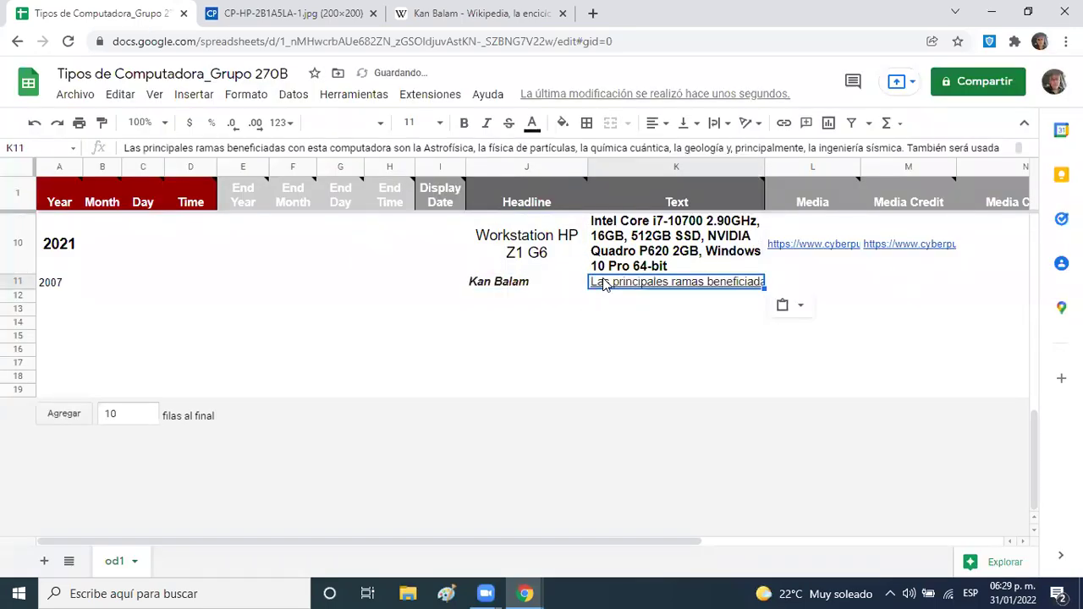
{"action": "mouse_move", "coordinate": [691, 290]}
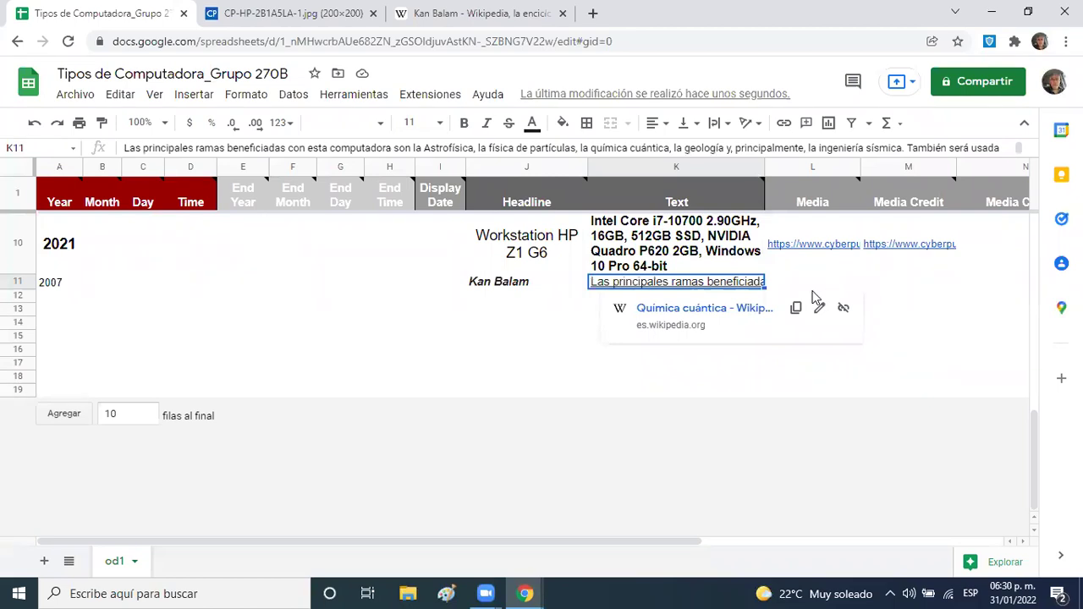
{"action": "key", "text": "ctrl+v"}
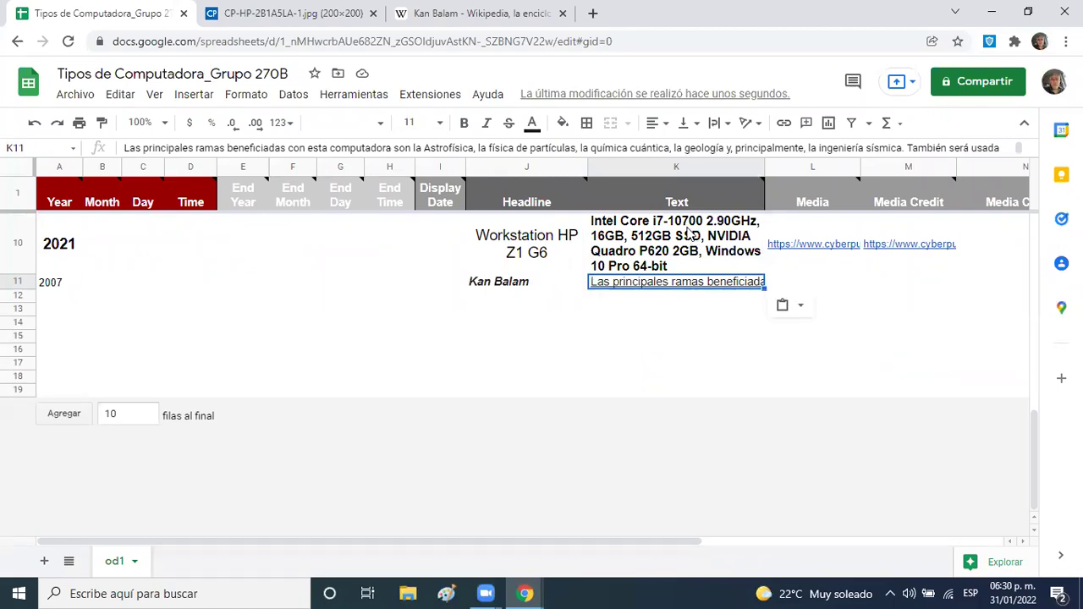
- Wrap the Kan Balam description in K11 and remove its underline
{"action": "left_click", "coordinate": [725, 127]}
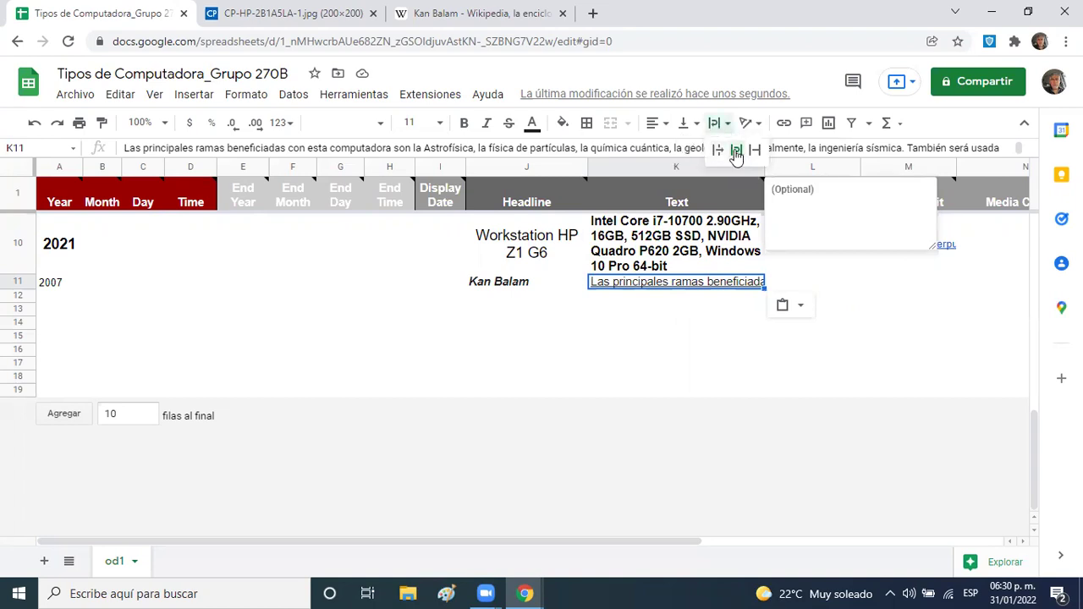
{"action": "left_click", "coordinate": [735, 150]}
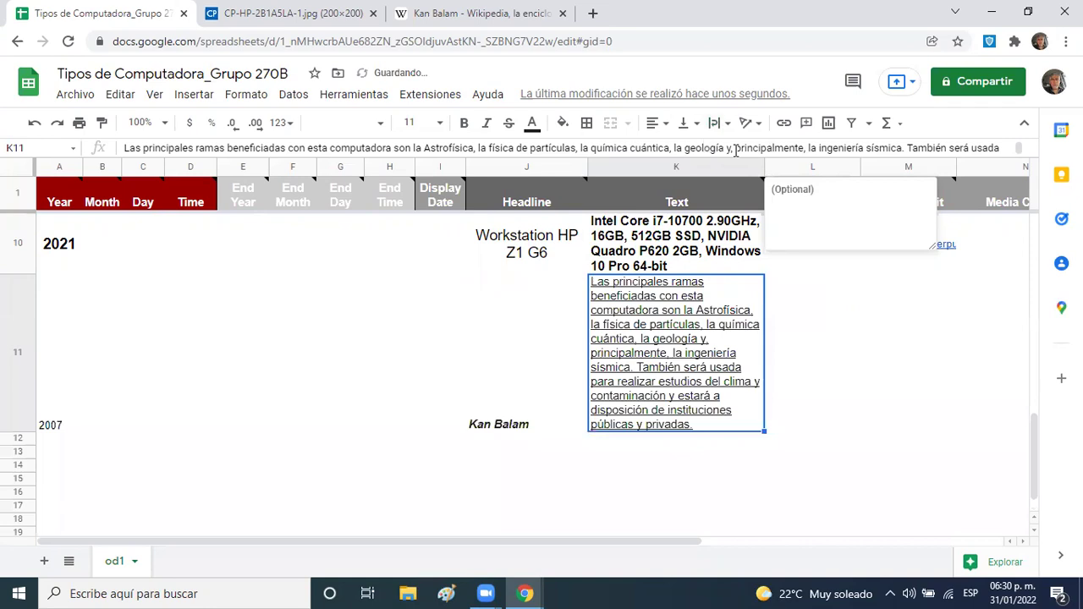
{"action": "mouse_move", "coordinate": [739, 377]}
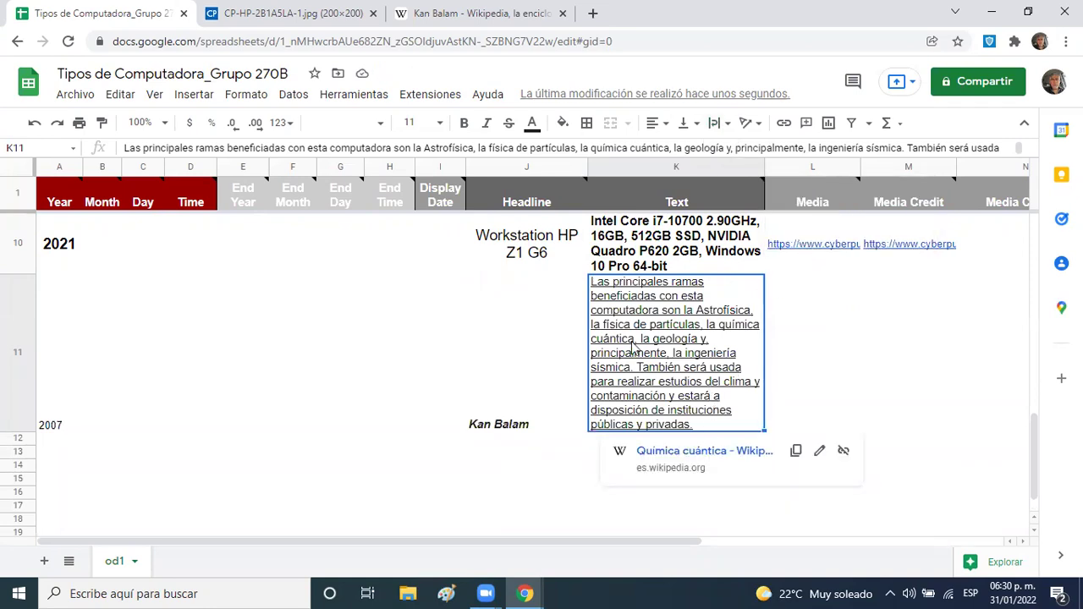
{"action": "left_click", "coordinate": [243, 96]}
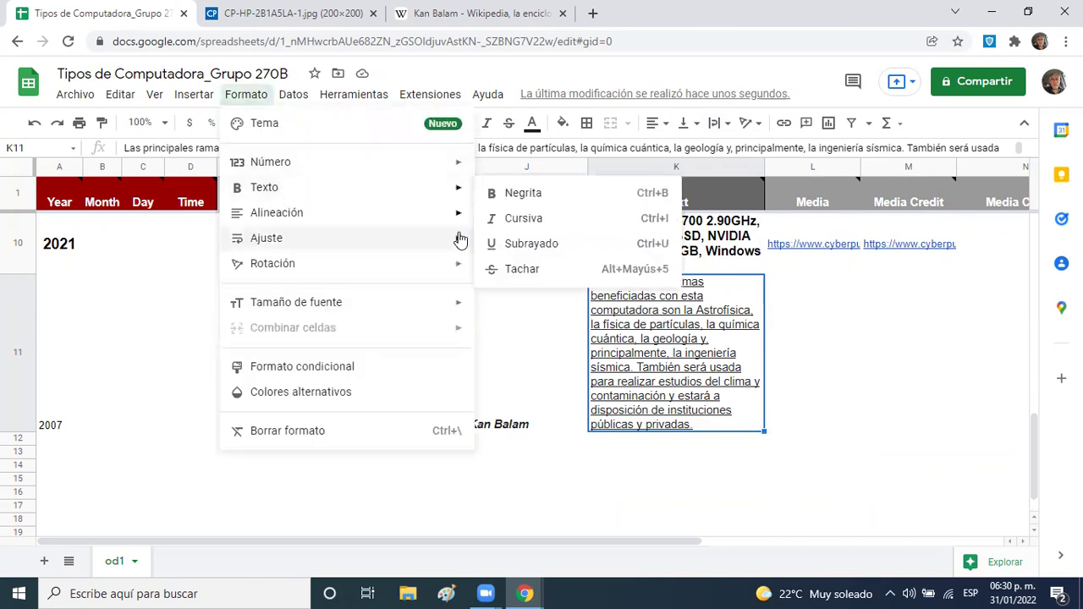
{"action": "mouse_move", "coordinate": [456, 237]}
{"action": "mouse_move", "coordinate": [454, 192]}
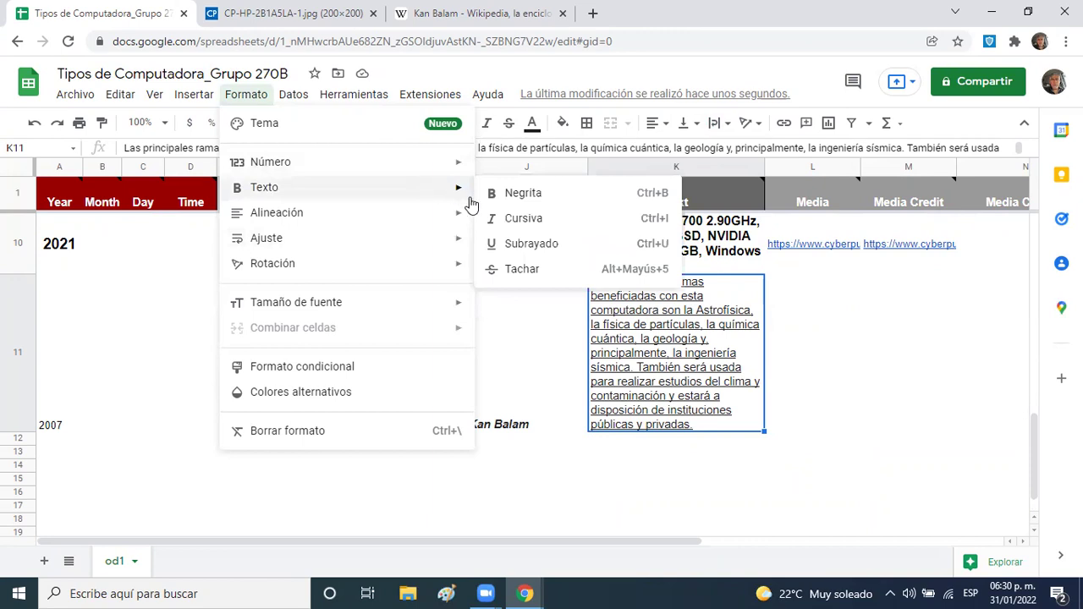
{"action": "left_click", "coordinate": [516, 244]}
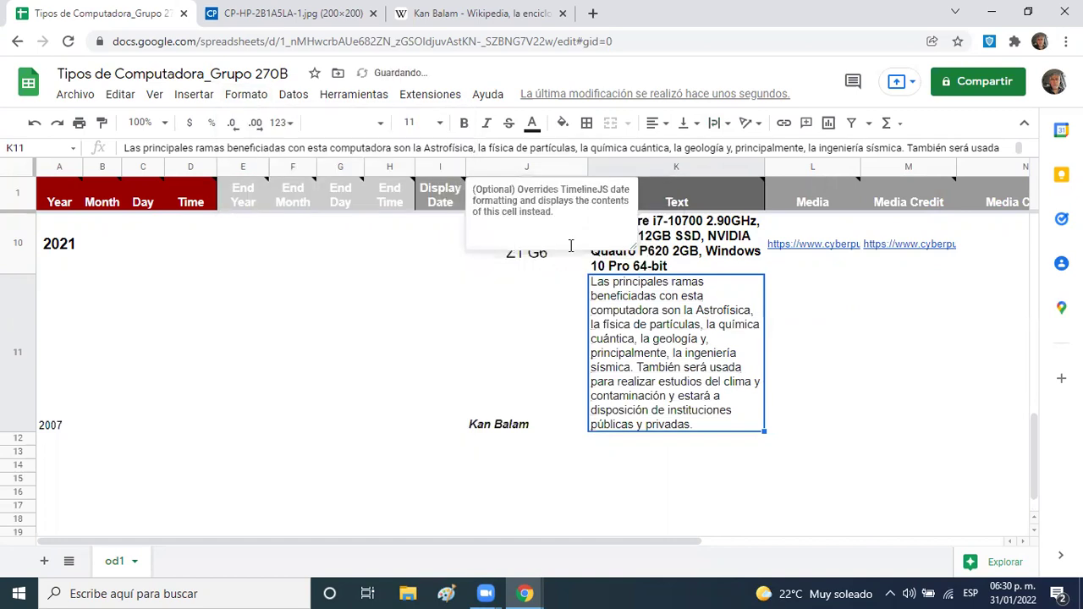
- Open the Kan Balam description in K11 to review its full text, leave it unedited, and select the Media cell L11
{"action": "left_click", "coordinate": [802, 331]}
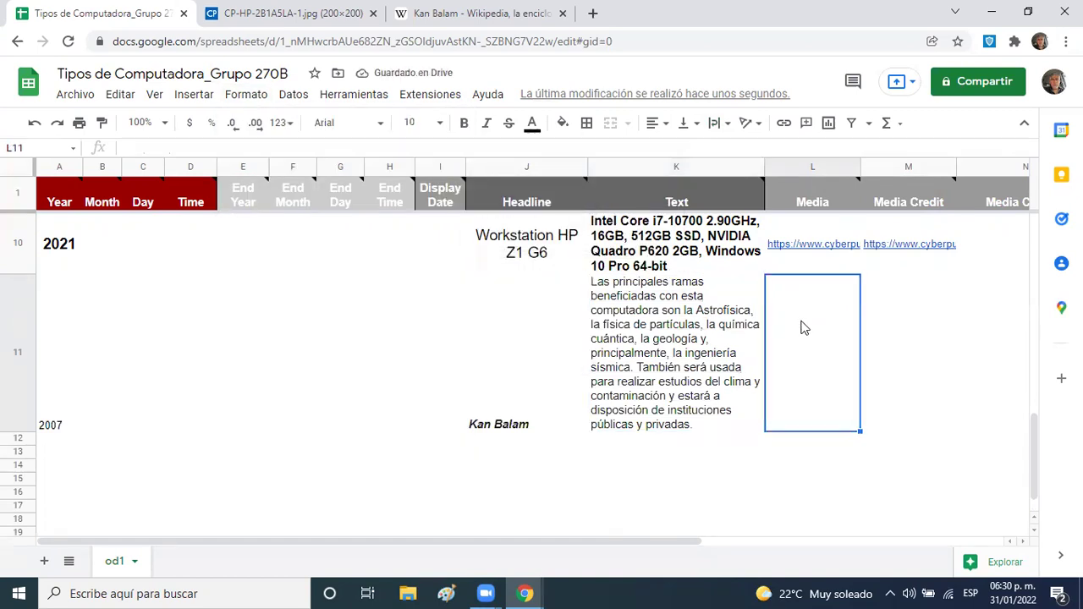
{"action": "left_click", "coordinate": [667, 310]}
{"action": "double_click", "coordinate": [669, 313]}
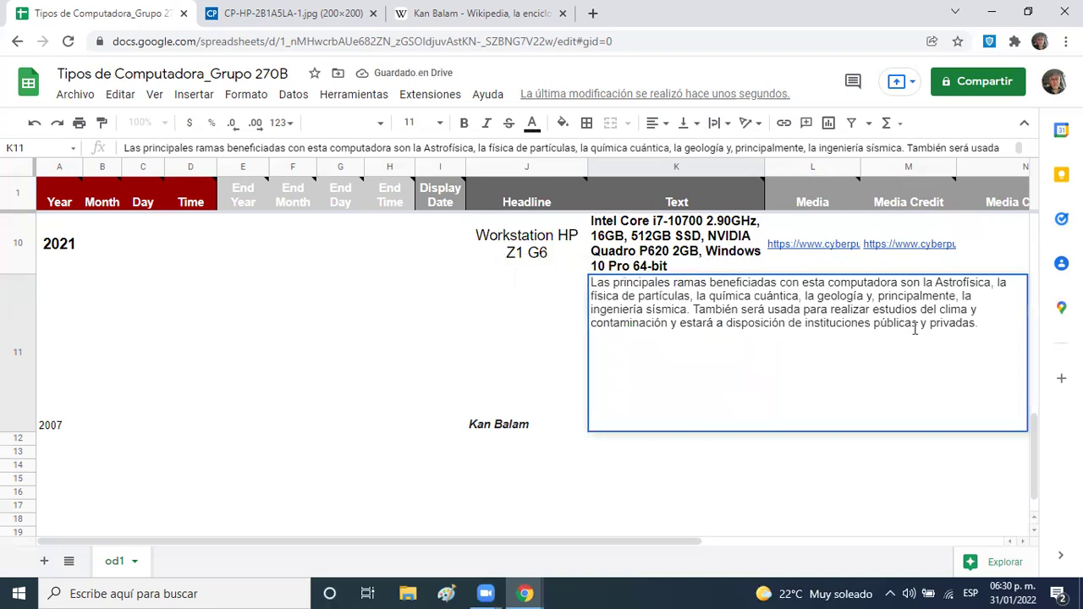
{"action": "left_click_drag", "start_coordinate": [977, 324], "coordinate": [567, 285]}
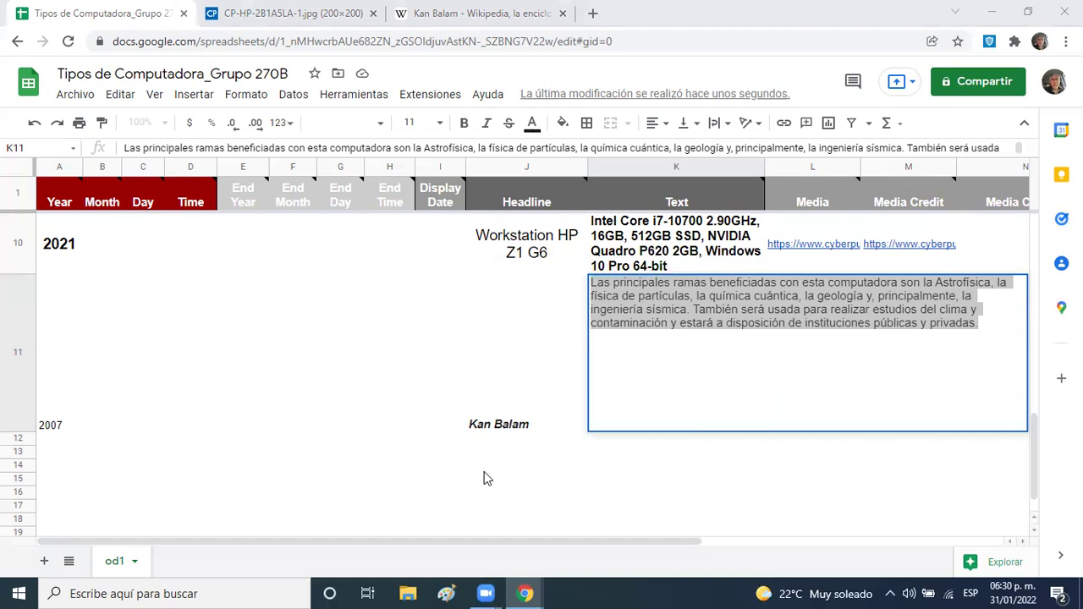
{"action": "left_click", "coordinate": [595, 421]}
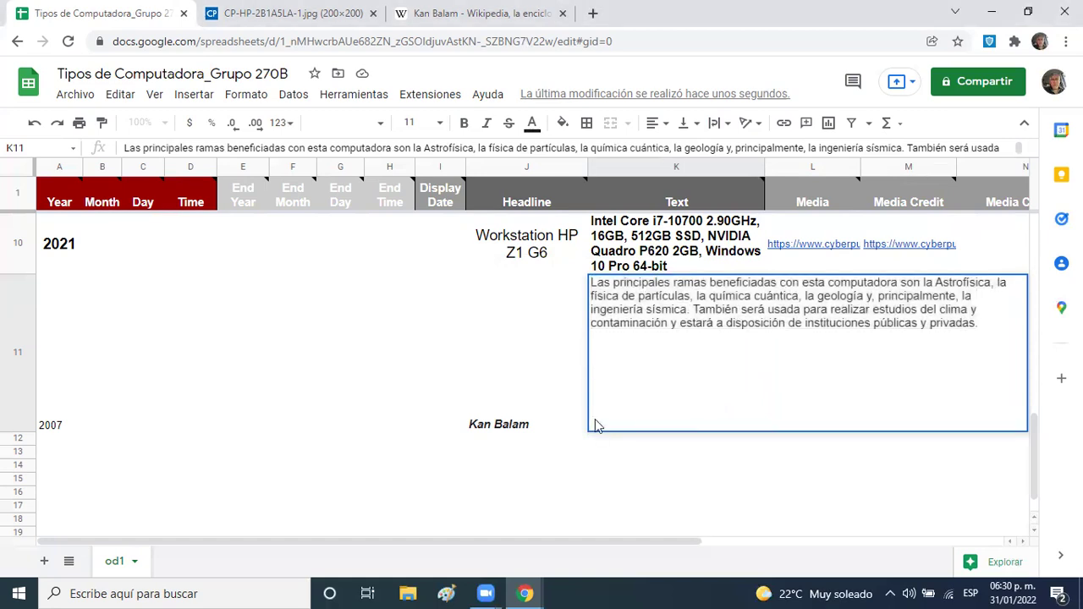
{"action": "left_click", "coordinate": [544, 380]}
{"action": "left_click", "coordinate": [803, 321]}
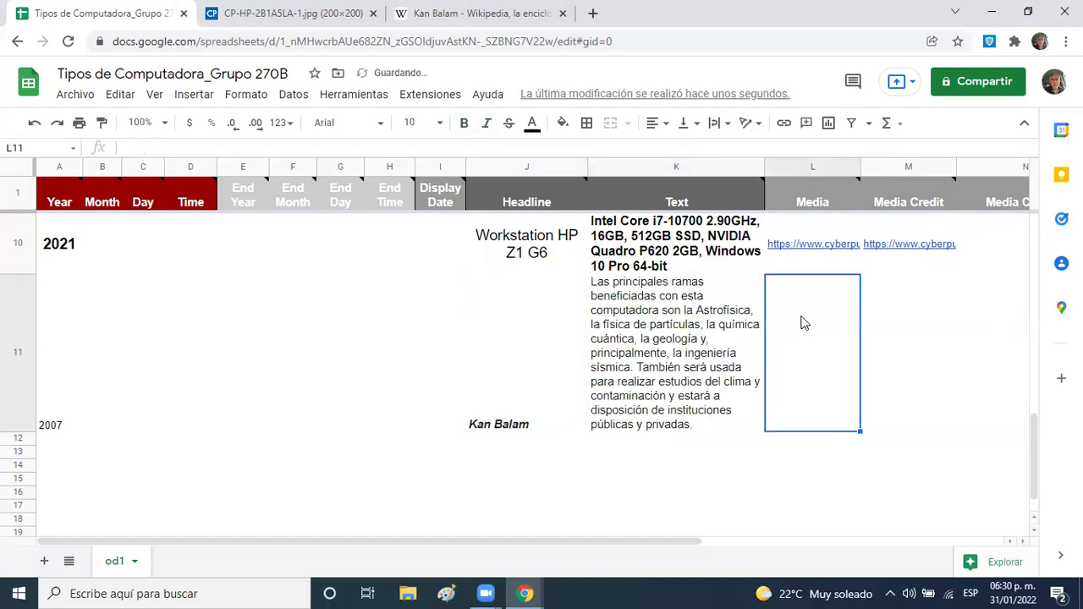
- Copy the address of the Kan Balam Wikipedia article and paste it into the Media Credit cell M11
{"action": "left_click", "coordinate": [925, 358]}
{"action": "left_click", "coordinate": [506, 15]}
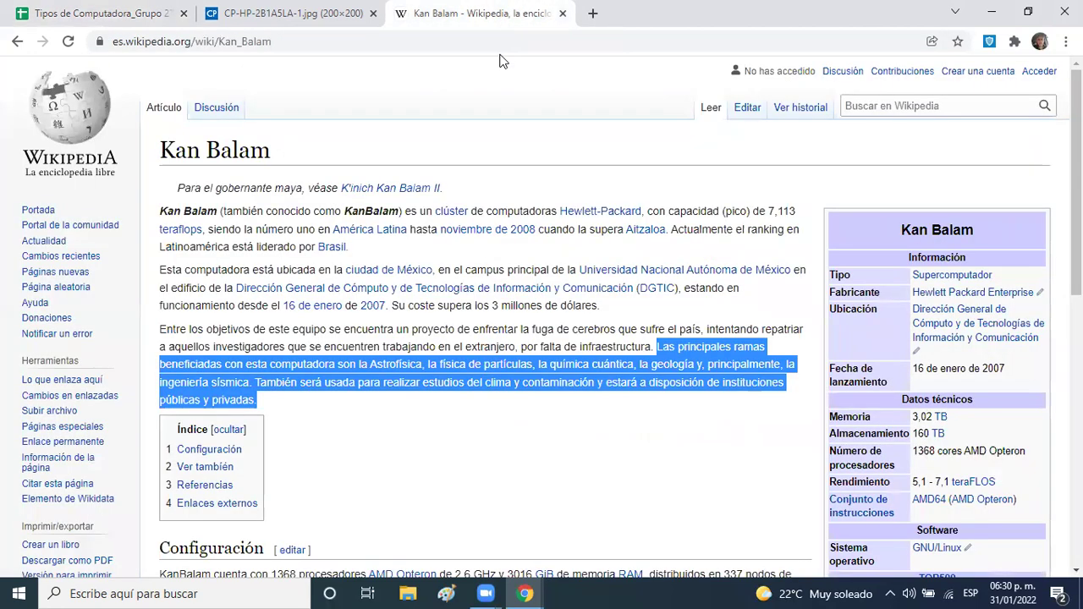
{"action": "double_click", "coordinate": [487, 41]}
{"action": "left_click", "coordinate": [487, 41]}
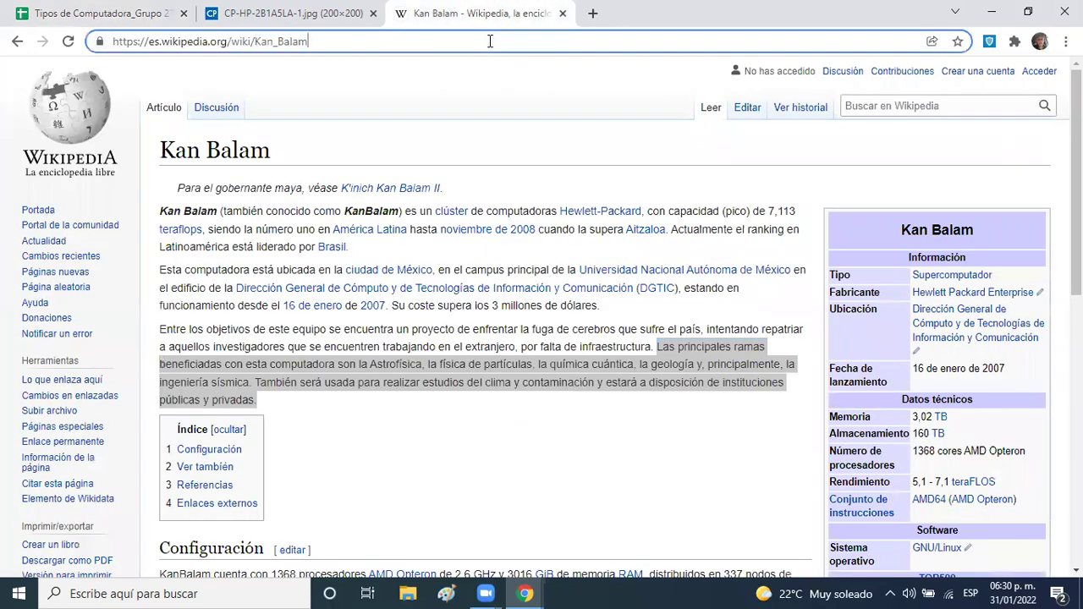
{"action": "left_click_drag", "start_coordinate": [434, 45], "coordinate": [89, 46]}
{"action": "key", "text": "ctrl+c"}
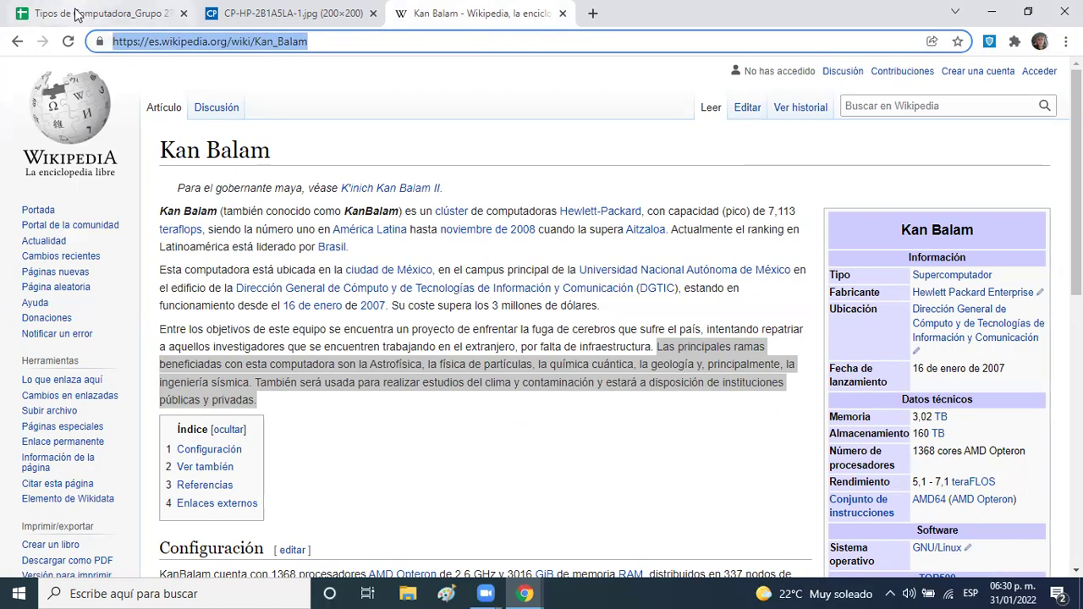
{"action": "left_click", "coordinate": [74, 15]}
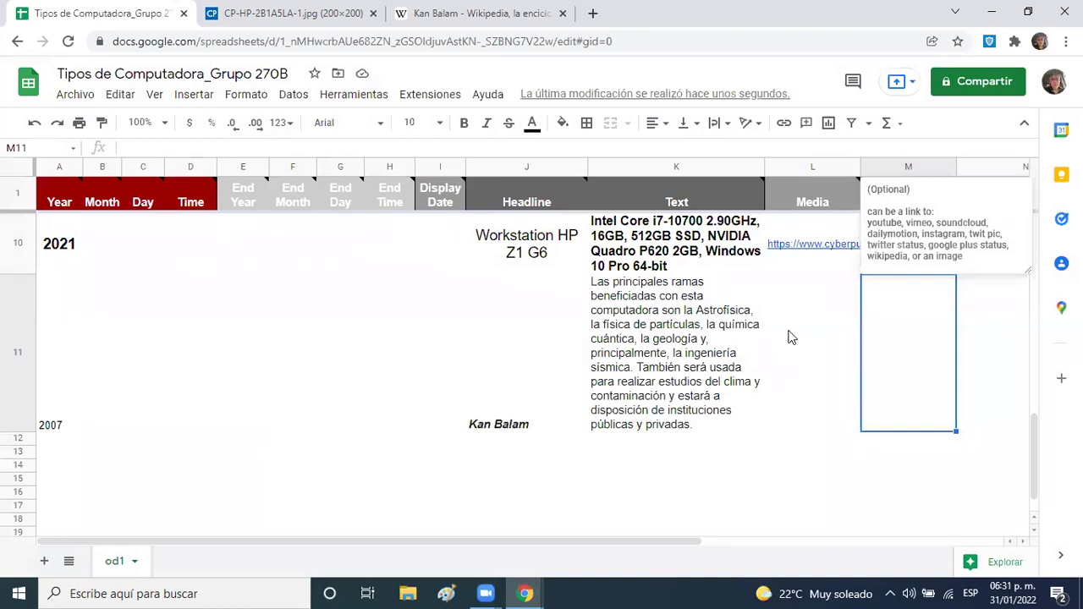
{"action": "key", "text": "ctrl+v"}
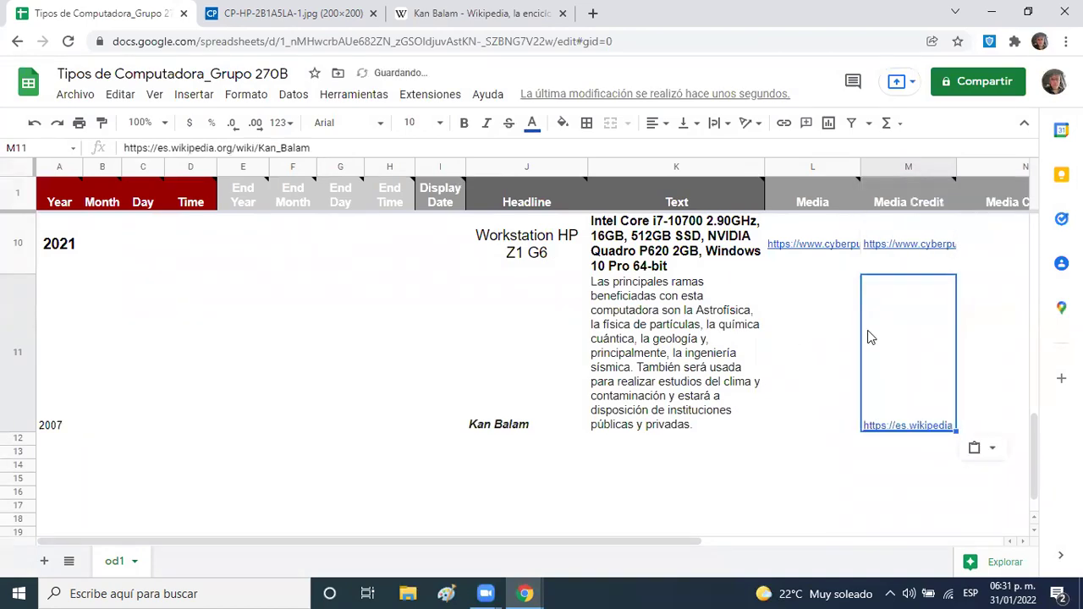
{"action": "left_click", "coordinate": [431, 590]}
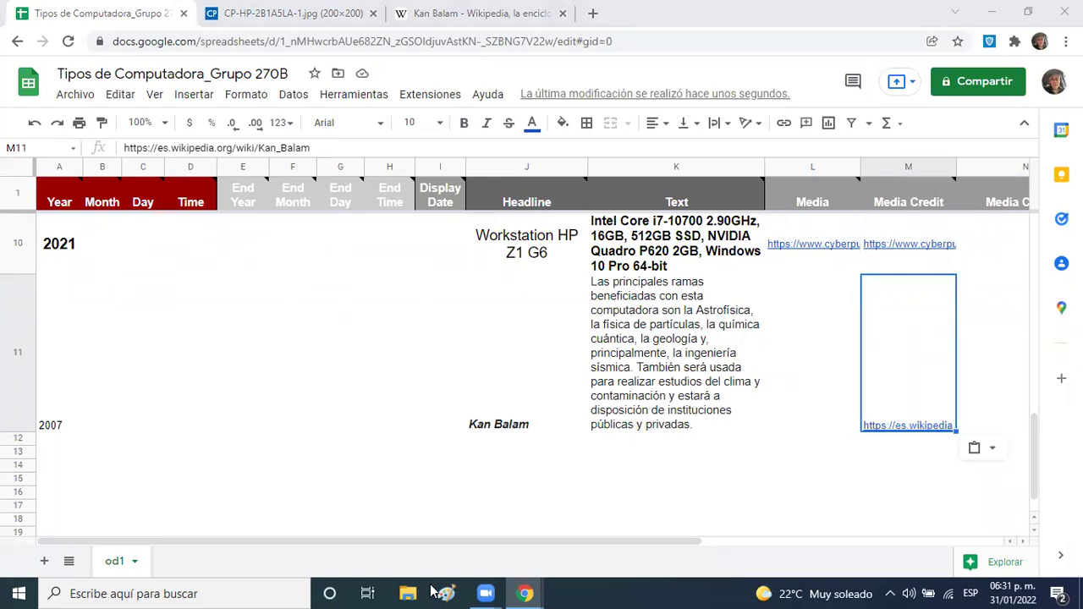
- Select the Media cell L11, and preview the first Google Images result for "supercomputadoras kan balam"
{"action": "left_click", "coordinate": [827, 364]}
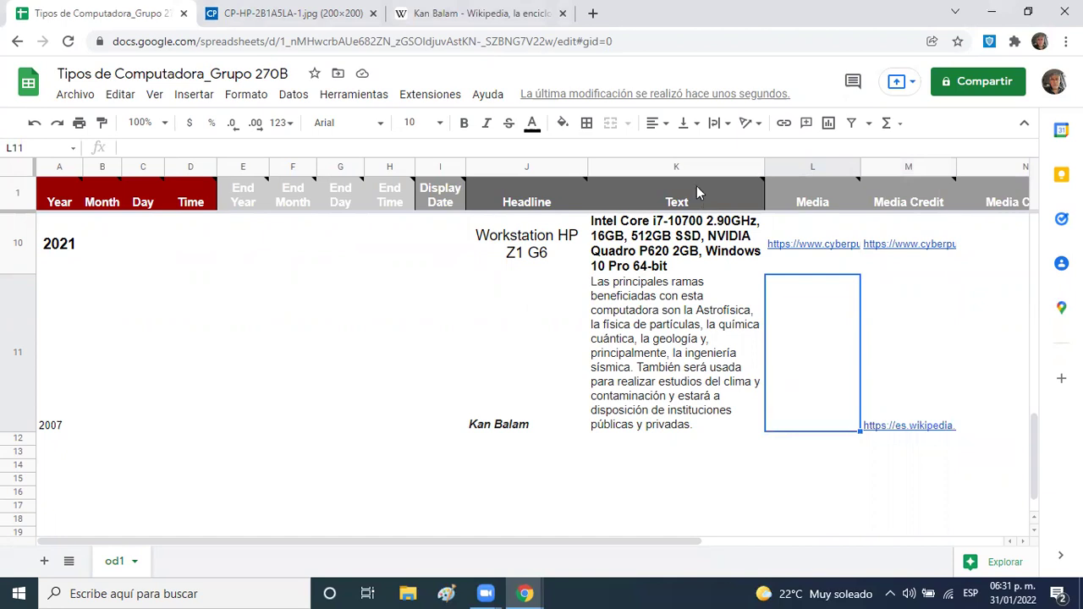
{"action": "left_click", "coordinate": [478, 16]}
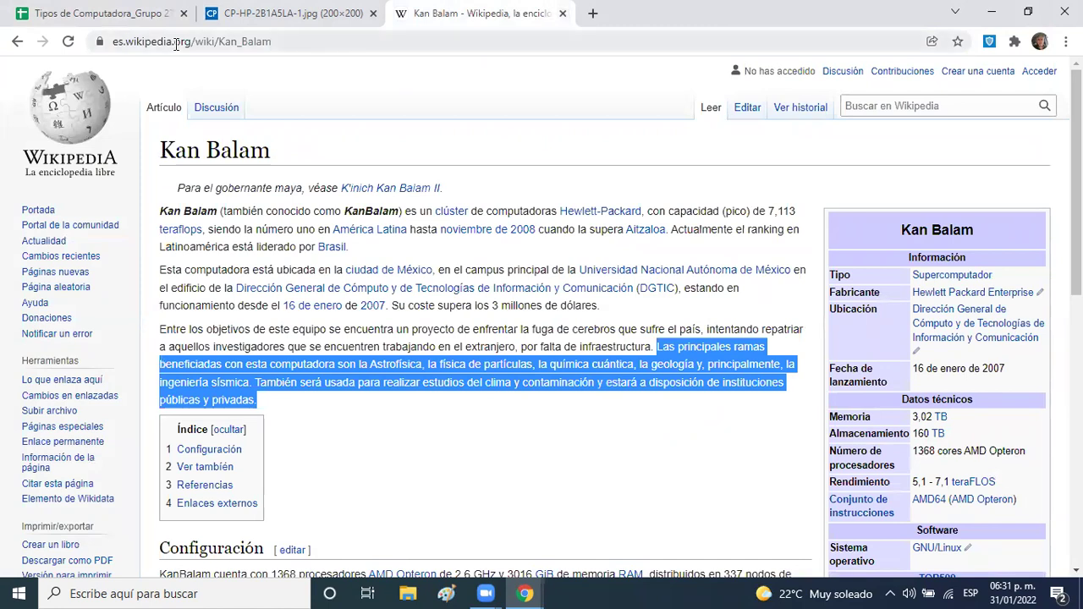
{"action": "left_click", "coordinate": [17, 42]}
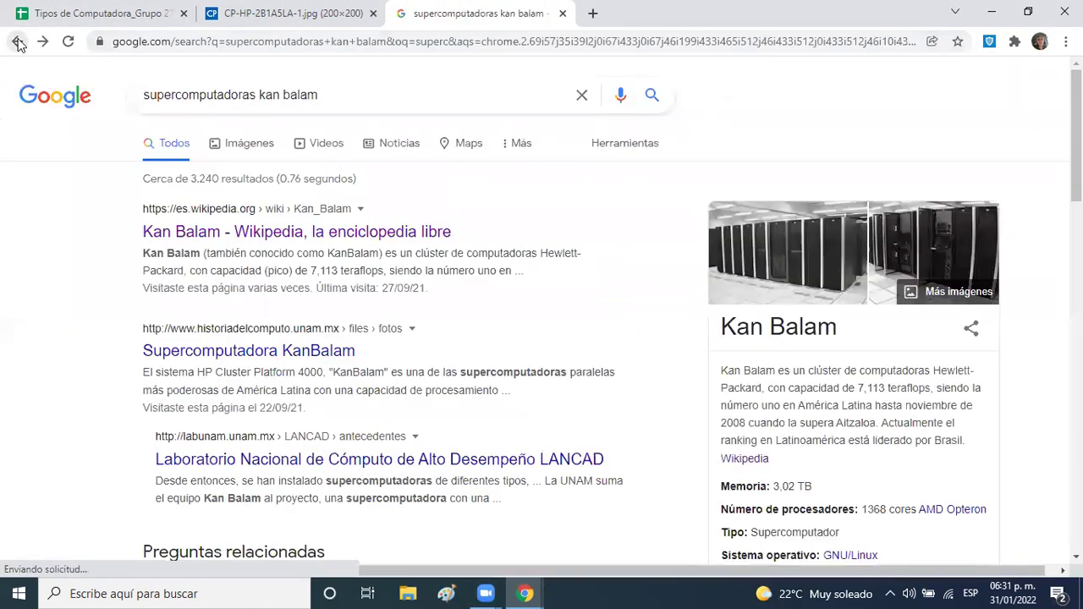
{"action": "left_click", "coordinate": [253, 140]}
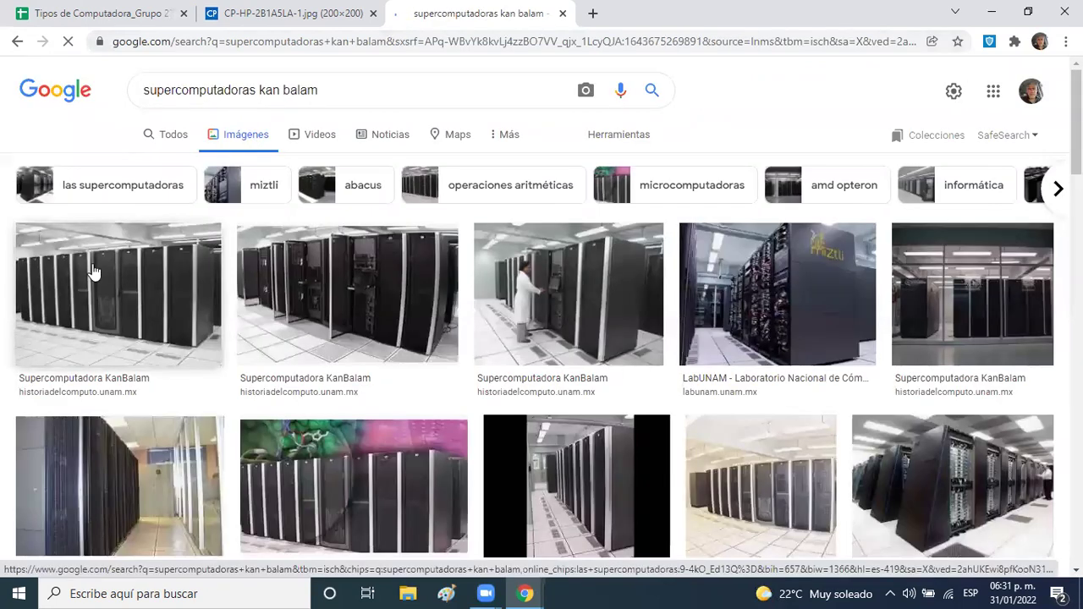
{"action": "left_click", "coordinate": [93, 271]}
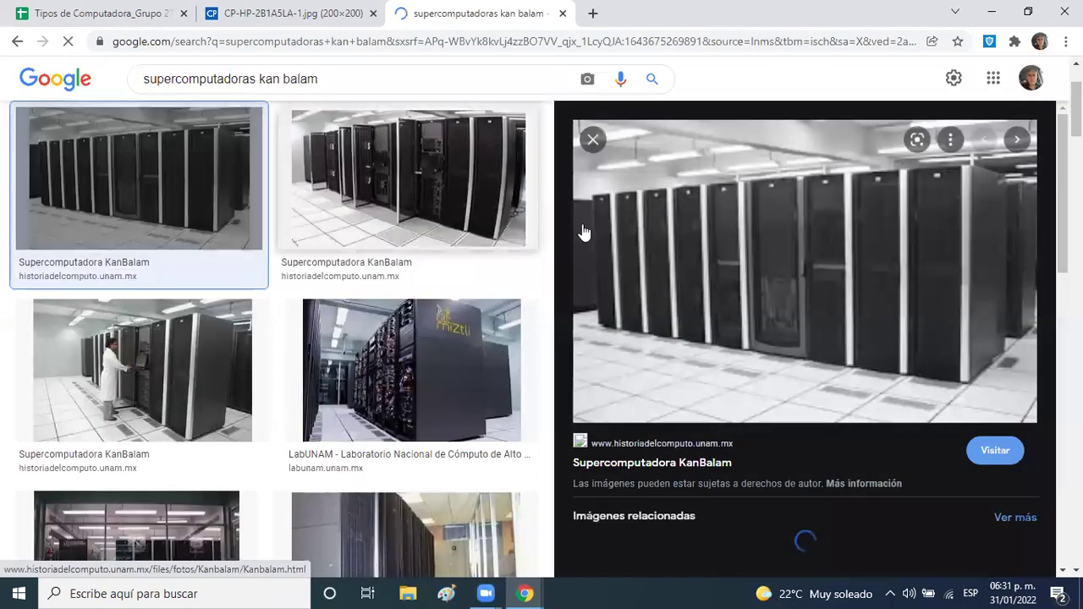
- Try to copy the previewed KanBalam image's address into the spreadsheet's Media cell L11
{"action": "right_click", "coordinate": [781, 247]}
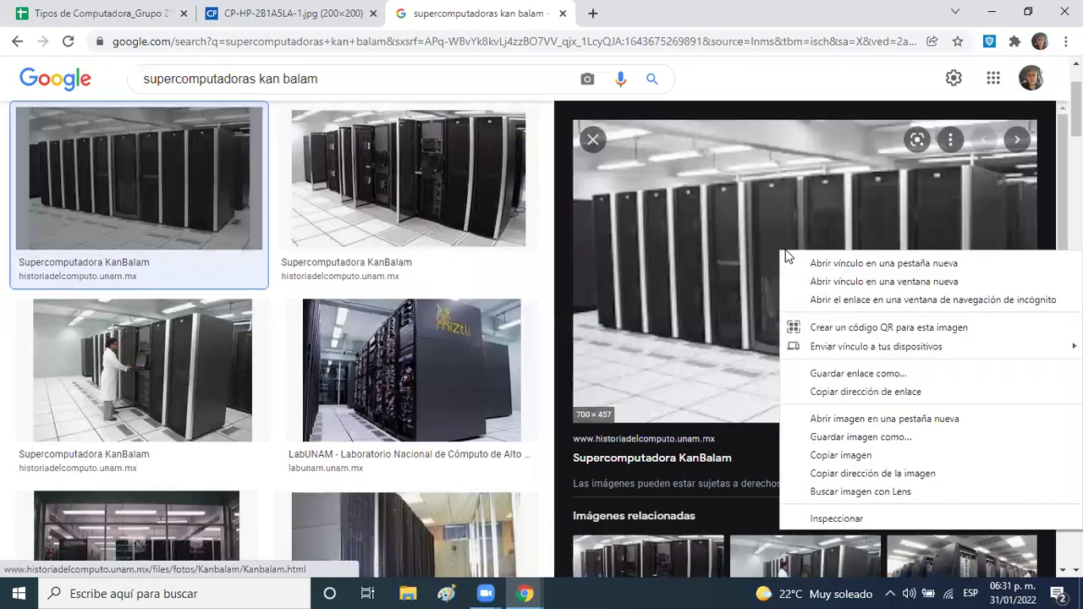
{"action": "left_click", "coordinate": [850, 474]}
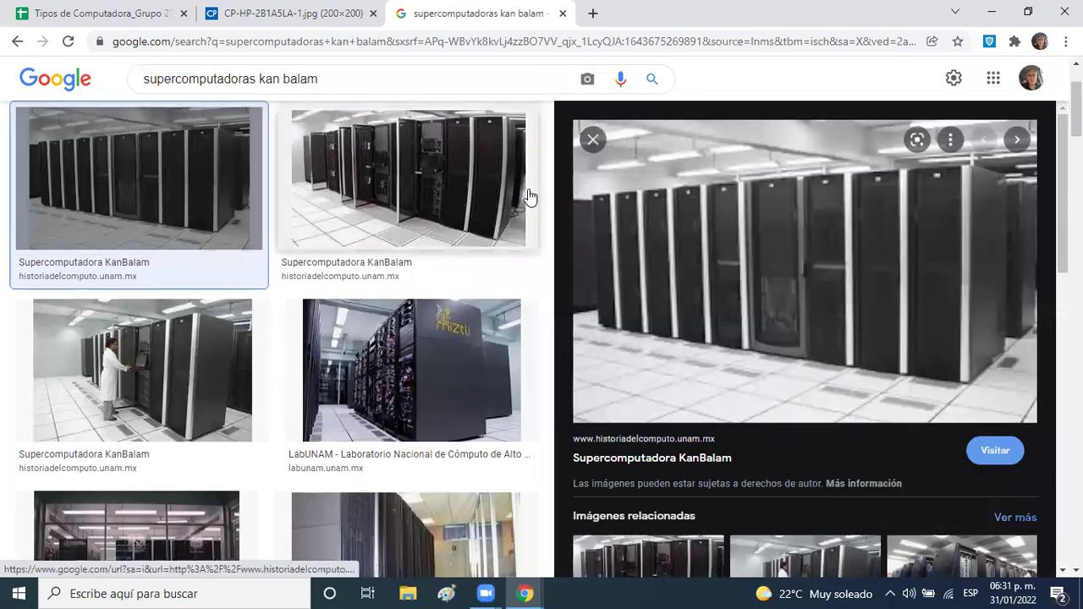
{"action": "left_click", "coordinate": [153, 13]}
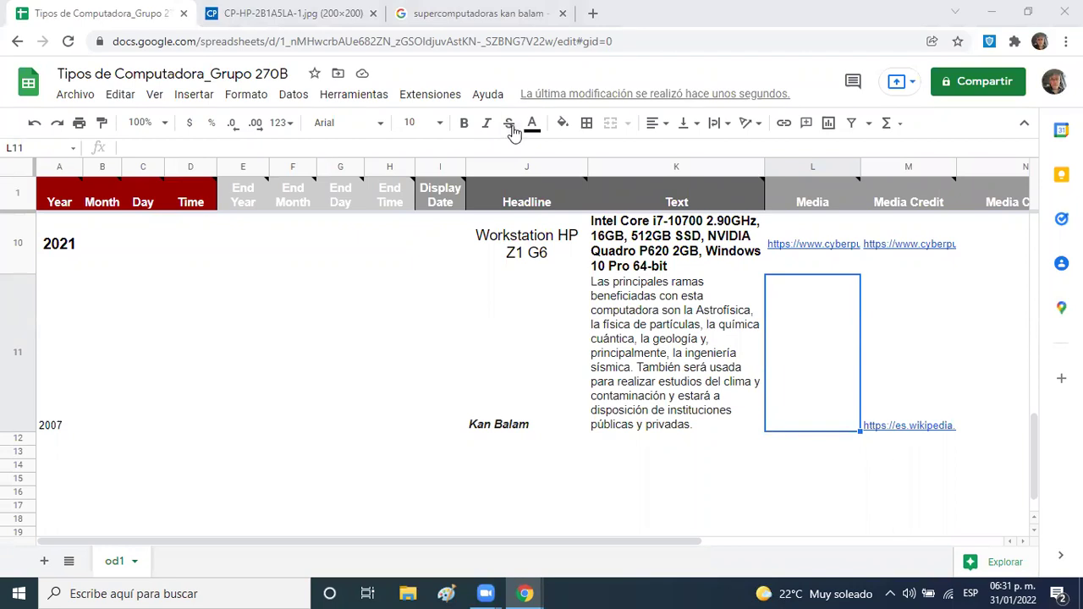
{"action": "left_click", "coordinate": [418, 15]}
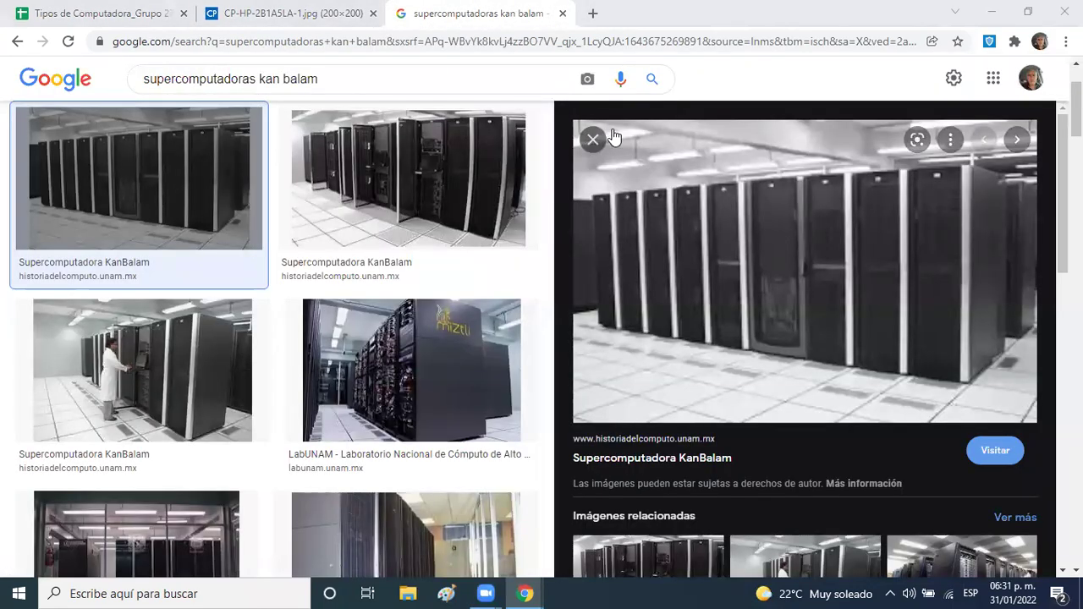
{"action": "right_click", "coordinate": [730, 254]}
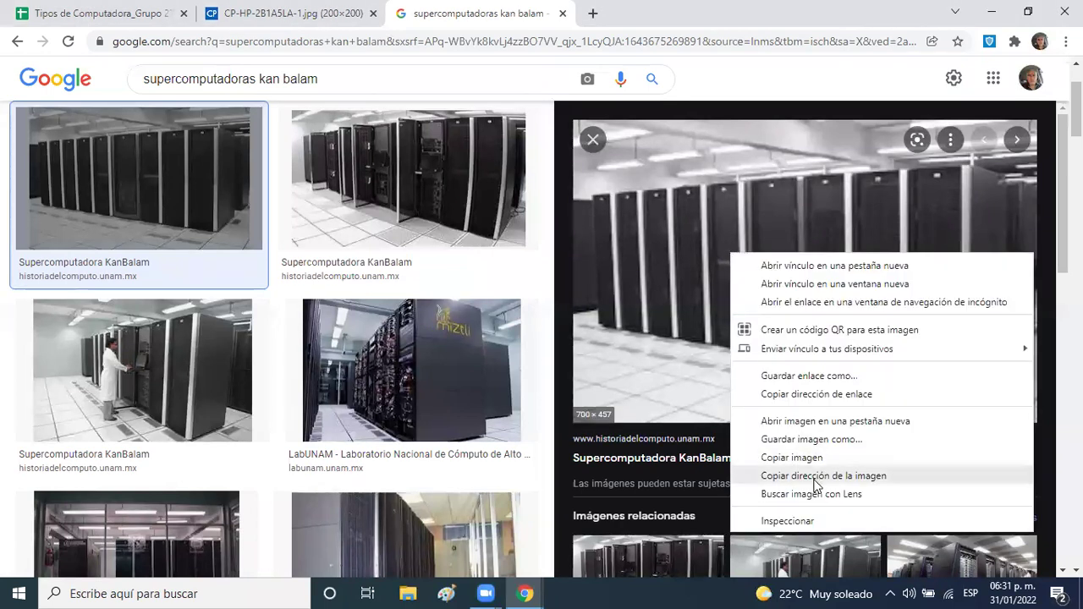
{"action": "left_click", "coordinate": [817, 481]}
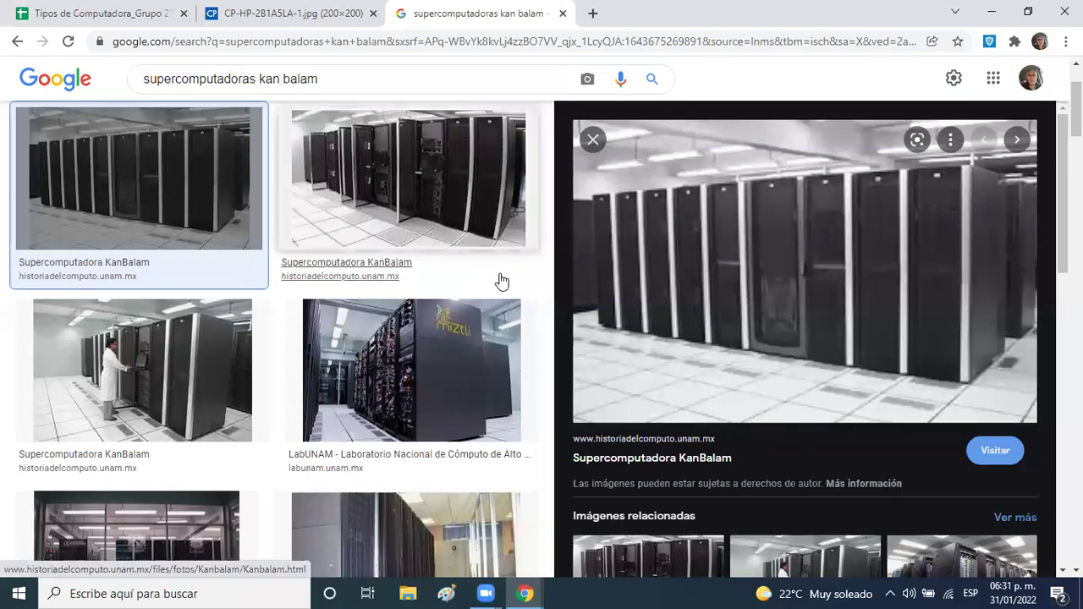
{"action": "left_click", "coordinate": [141, 14]}
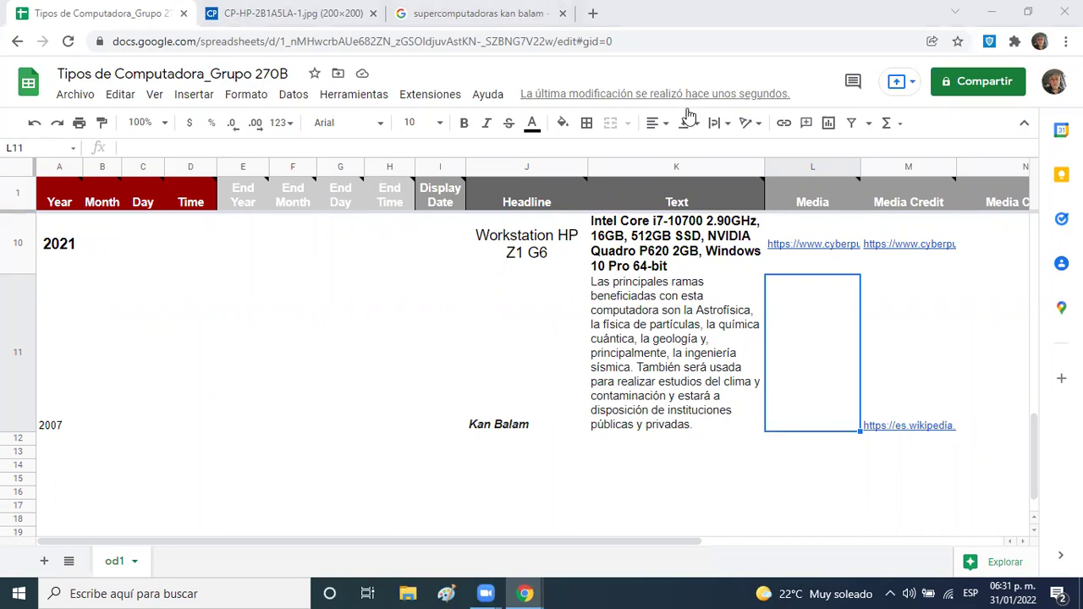
{"action": "left_click", "coordinate": [883, 345]}
{"action": "left_click", "coordinate": [818, 341]}
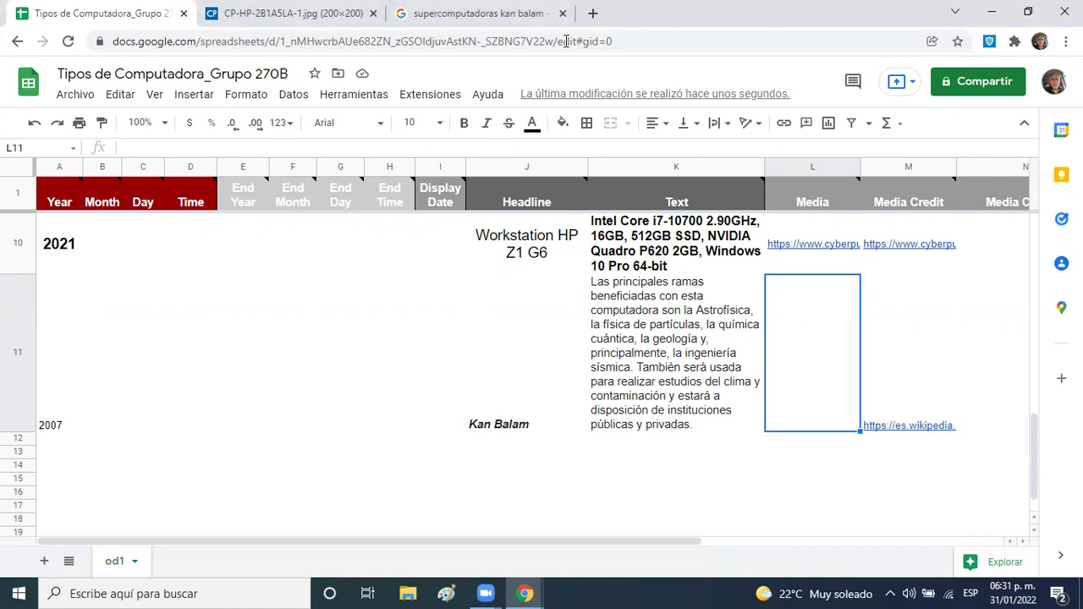
- Visit the previewed image's source page, enlarge the middle KanBalam gallery photo, and copy its image address
{"action": "left_click", "coordinate": [538, 13]}
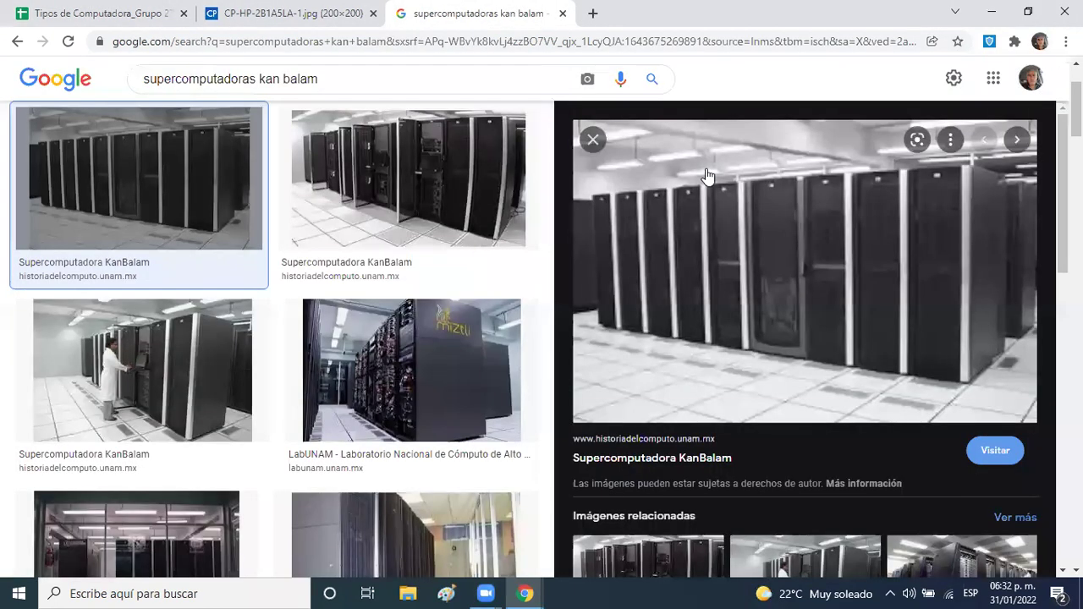
{"action": "left_click", "coordinate": [749, 230]}
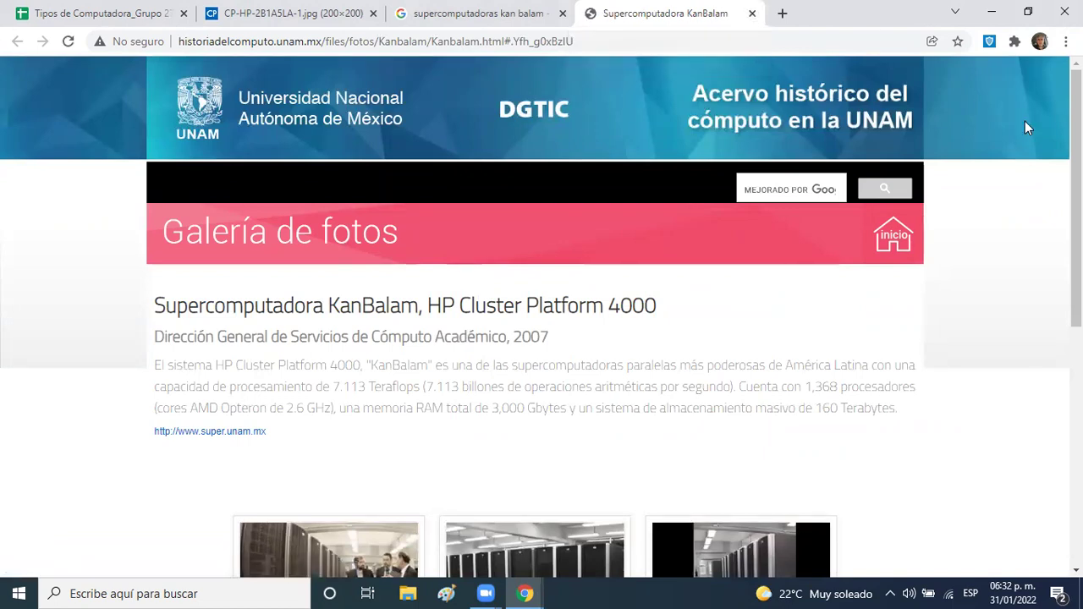
{"action": "scroll", "coordinate": [542, 317], "scroll_direction": "down", "scroll_amount": 2}
{"action": "scroll", "coordinate": [542, 317], "scroll_direction": "down", "scroll_amount": 2}
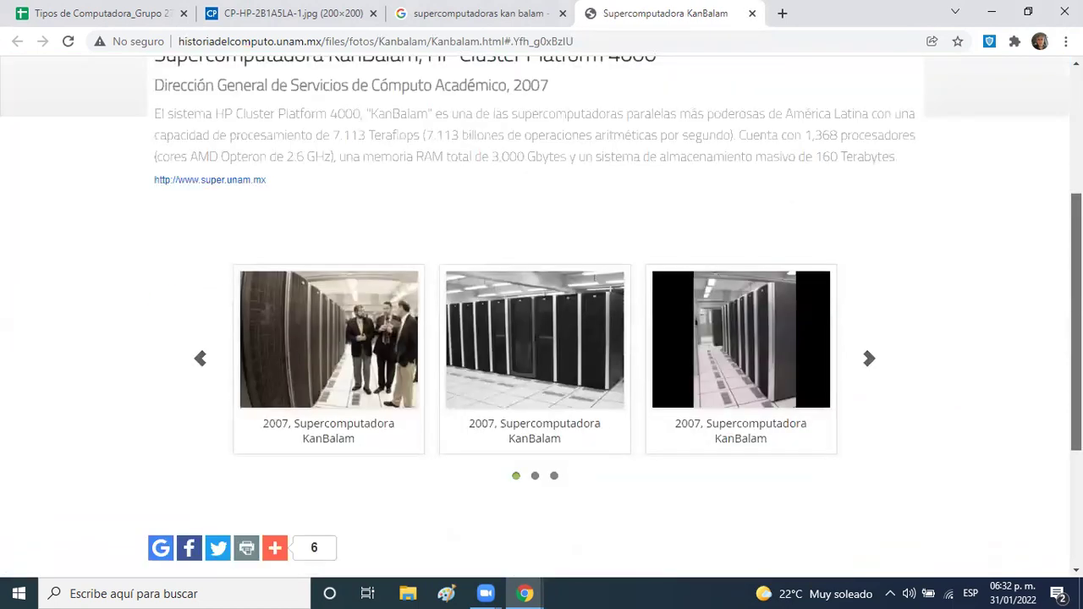
{"action": "left_click", "coordinate": [550, 347]}
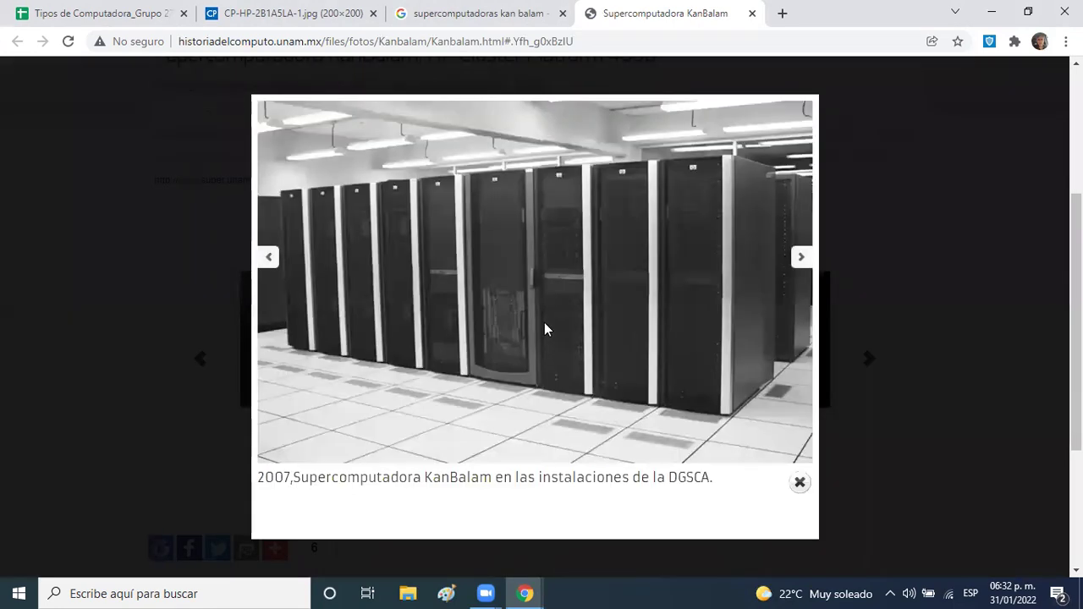
{"action": "right_click", "coordinate": [545, 329]}
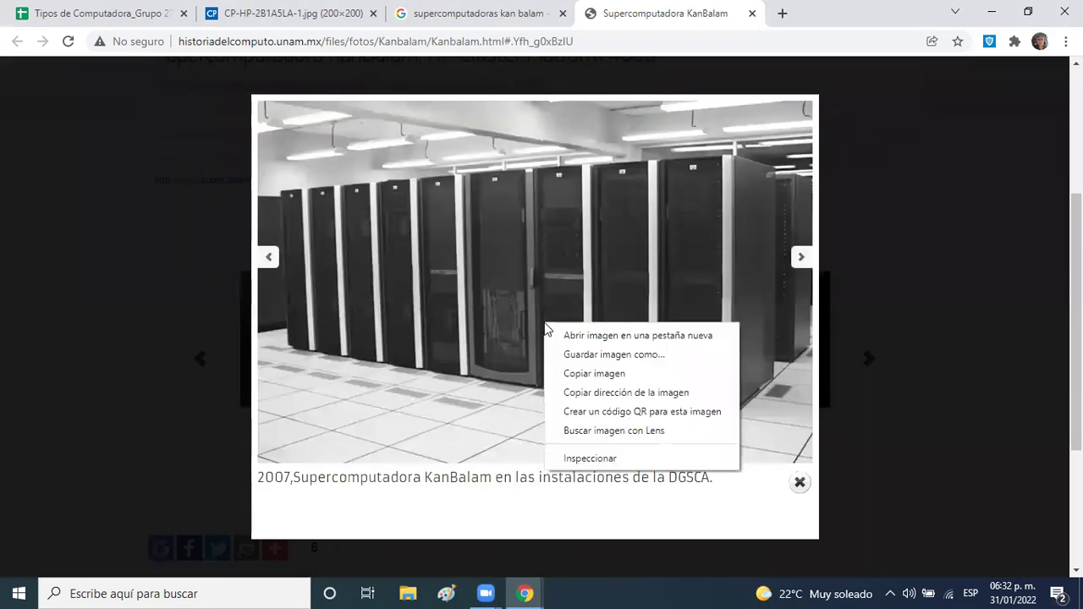
{"action": "left_click", "coordinate": [570, 395]}
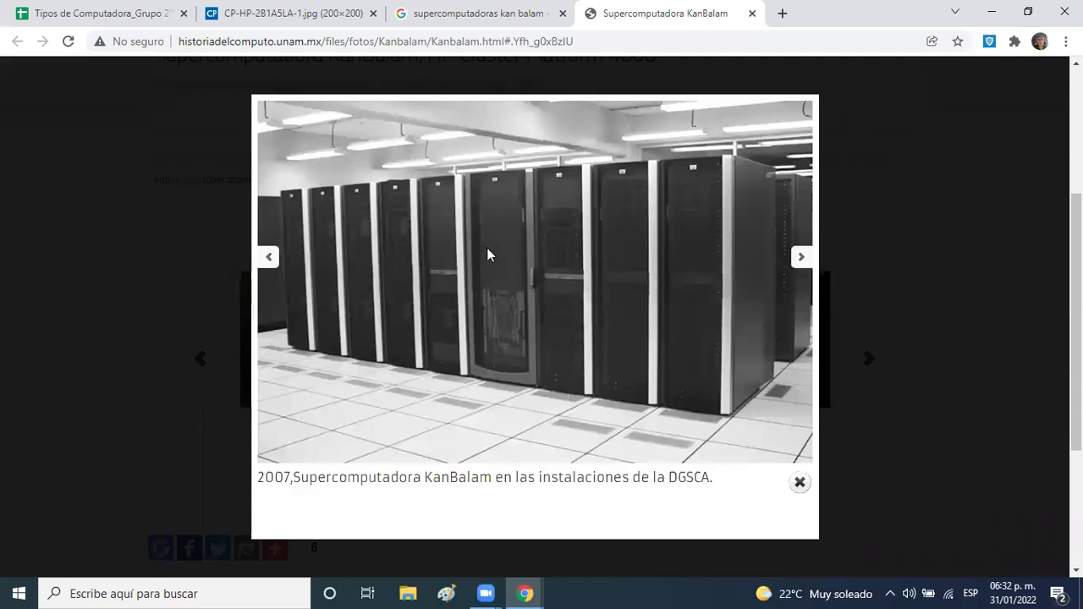
{"action": "left_click", "coordinate": [128, 17]}
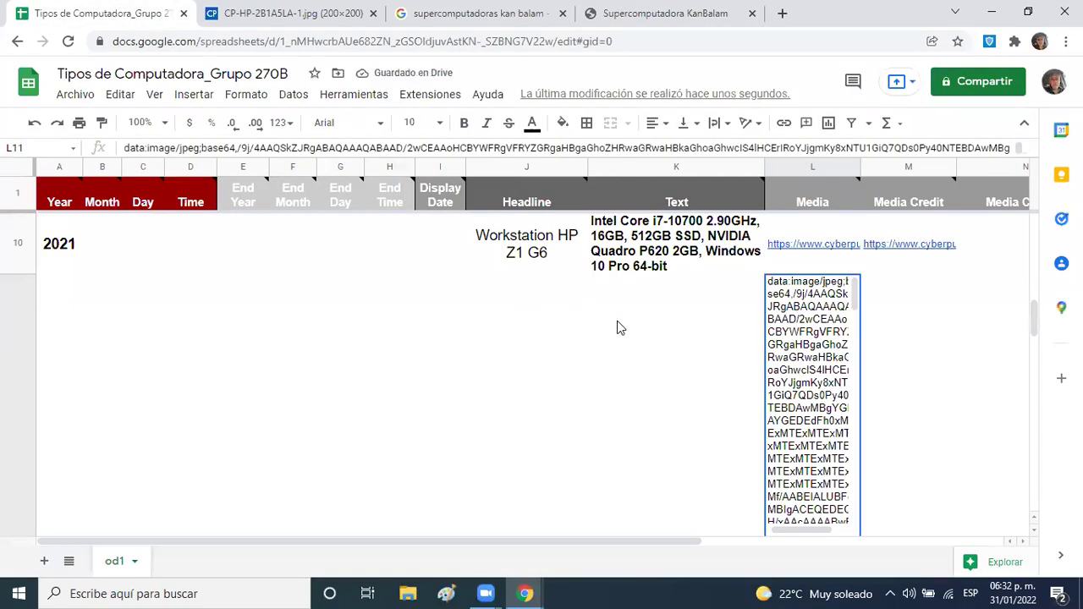
{"action": "key", "text": "Delete"}
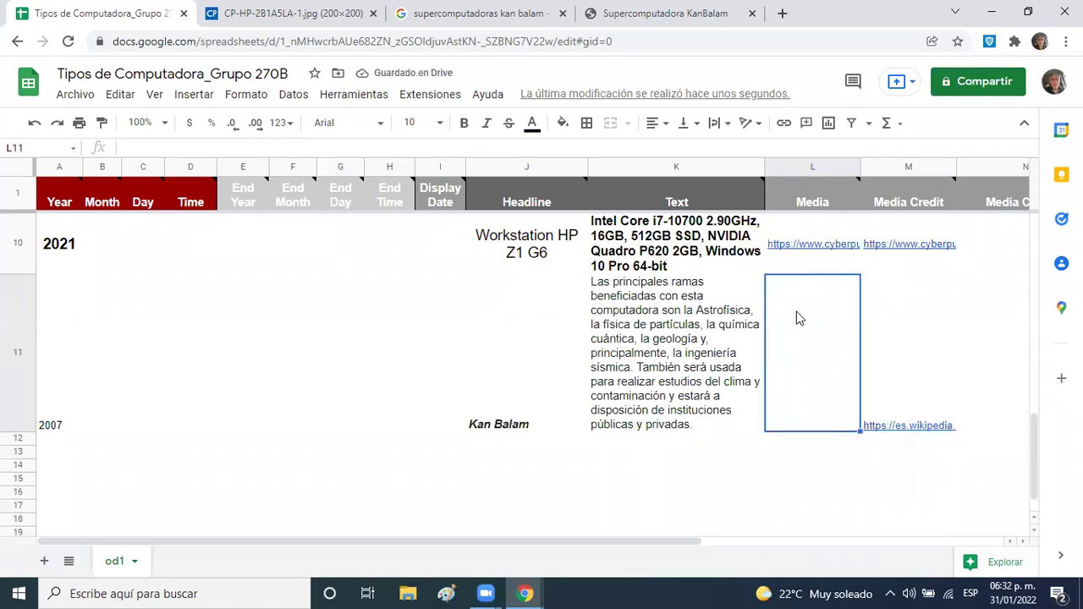
{"action": "type", "text": "http://www.historiadelcomputo.unam.mx/files/fotos/Kanbalam/images/2_kanbalam3-lightbox.jpg"}
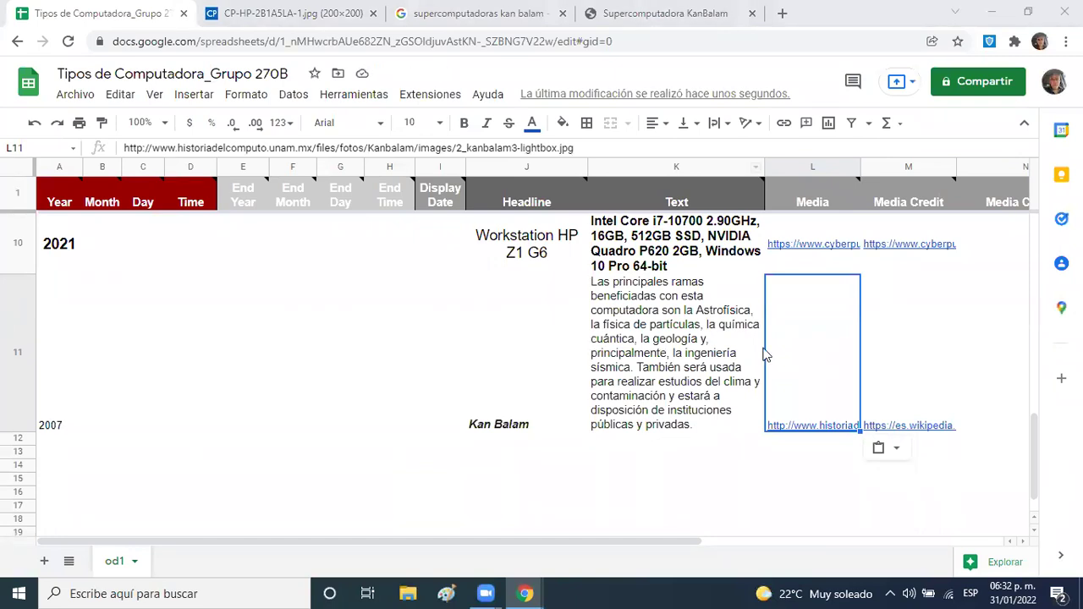
{"action": "mouse_move", "coordinate": [762, 353]}
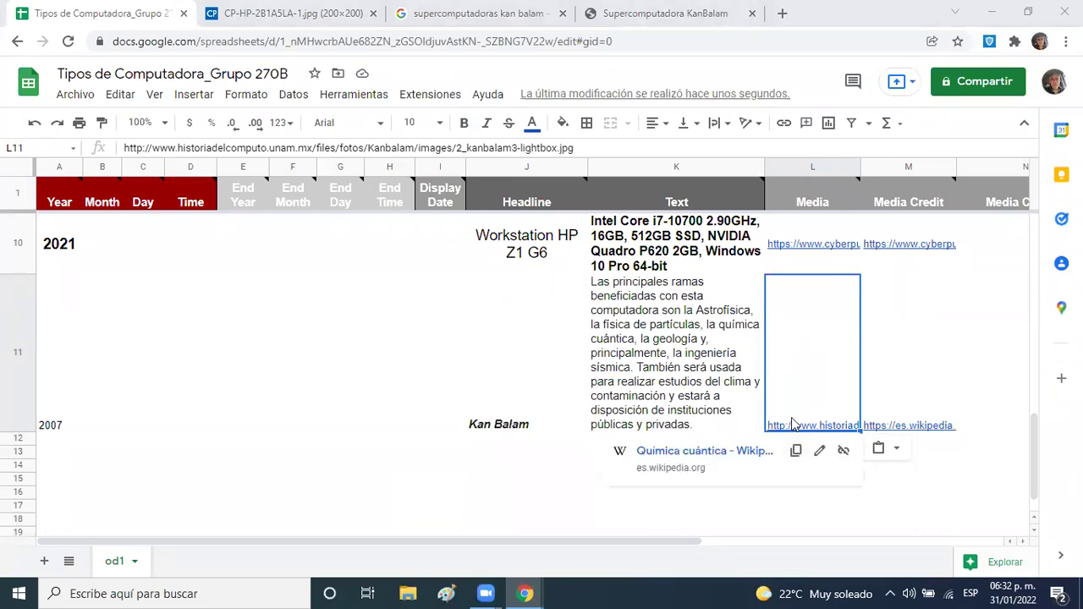
{"action": "left_click", "coordinate": [709, 451]}
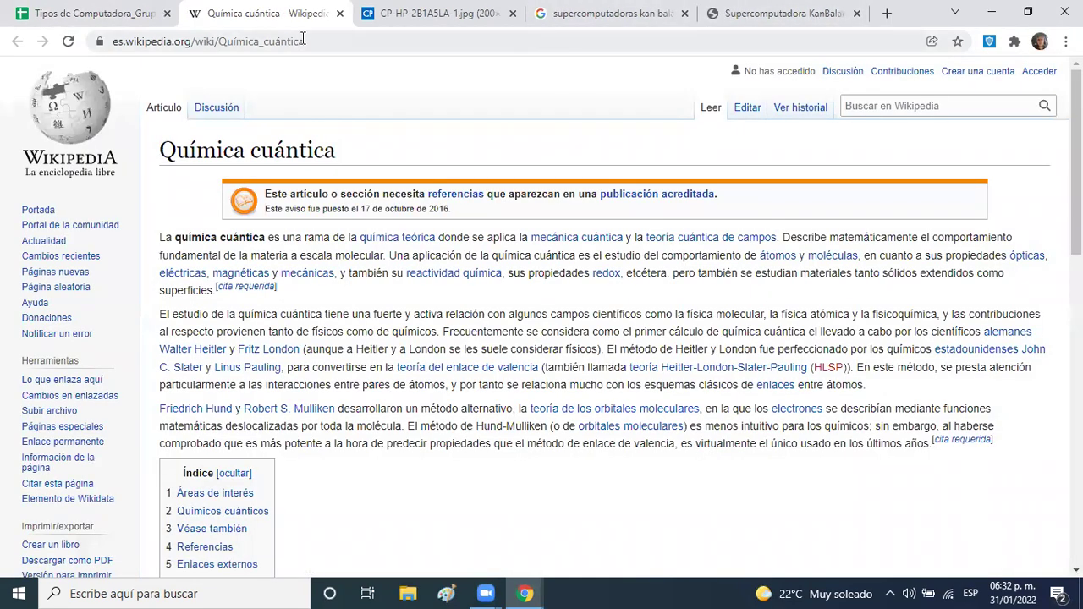
{"action": "left_click", "coordinate": [148, 16]}
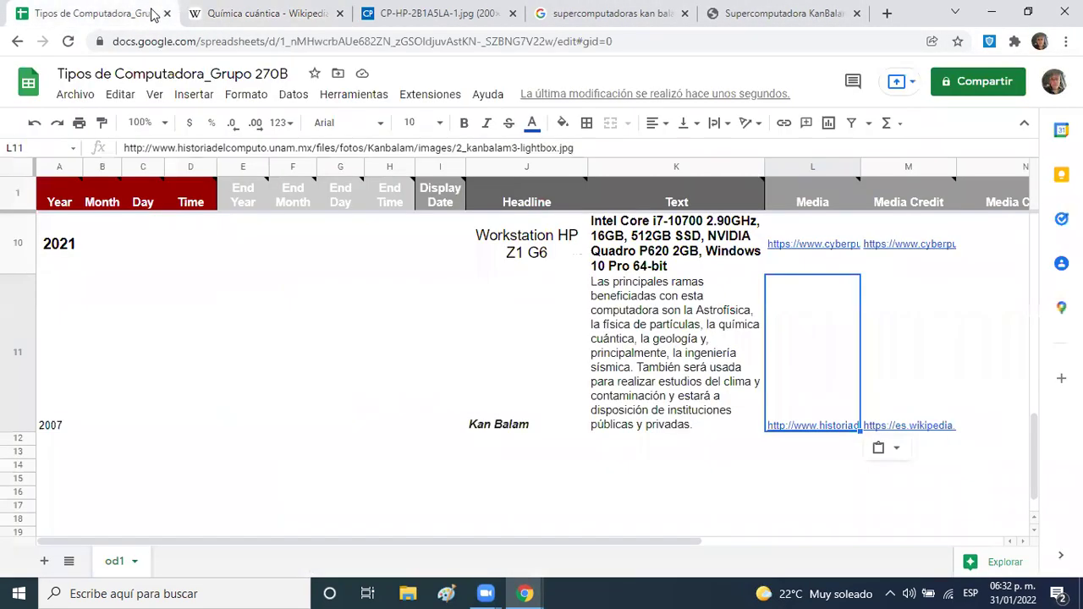
- Open the image link in Media cell L11 to check the photo, then return to the spreadsheet and reselect L11
{"action": "left_click", "coordinate": [918, 330]}
{"action": "left_click", "coordinate": [836, 339]}
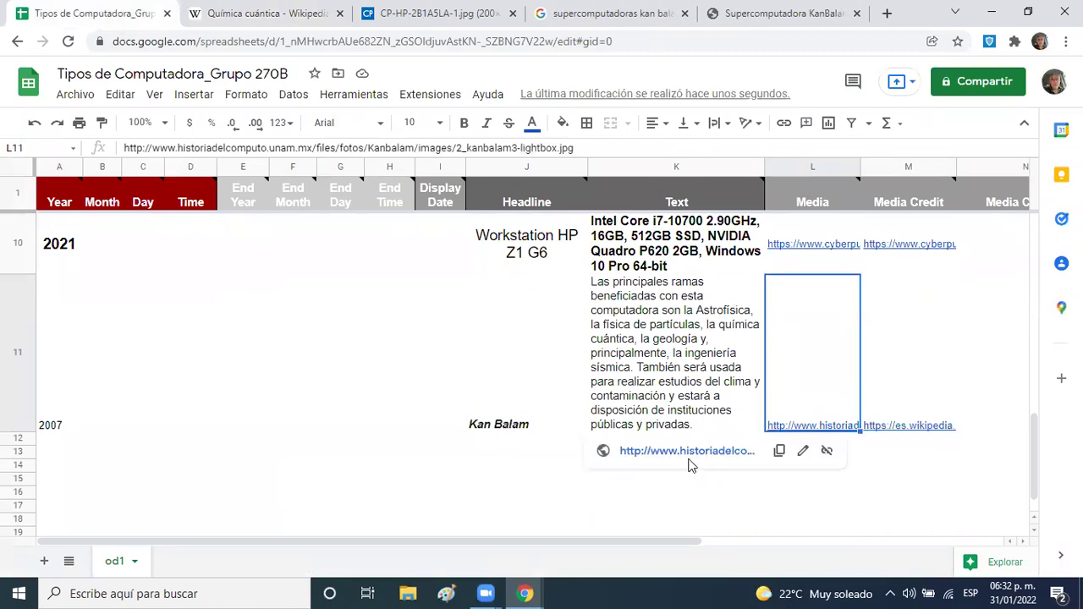
{"action": "left_click", "coordinate": [689, 452]}
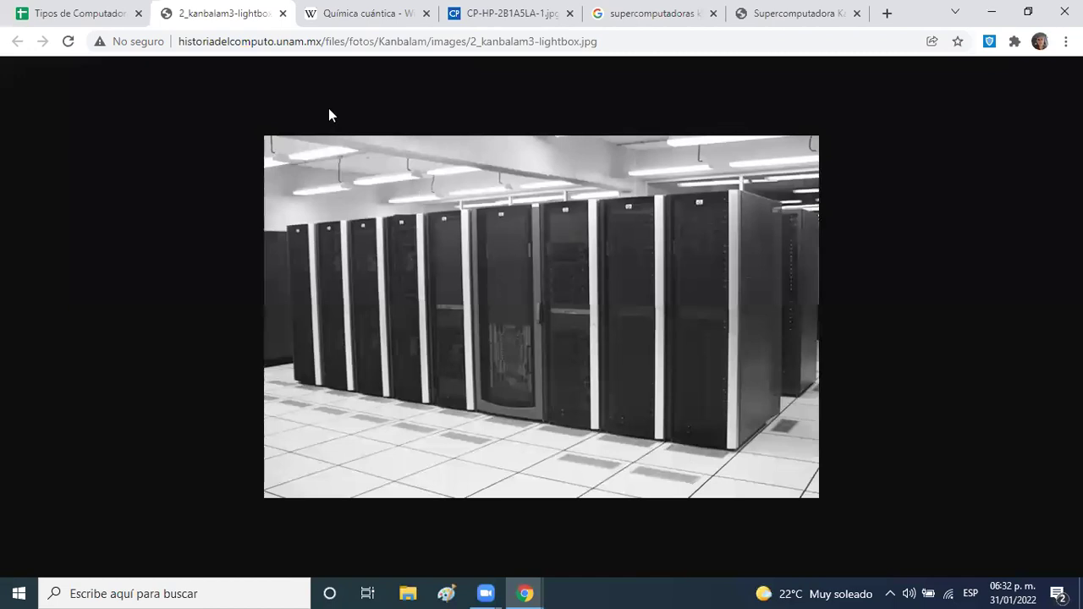
{"action": "left_click", "coordinate": [116, 14]}
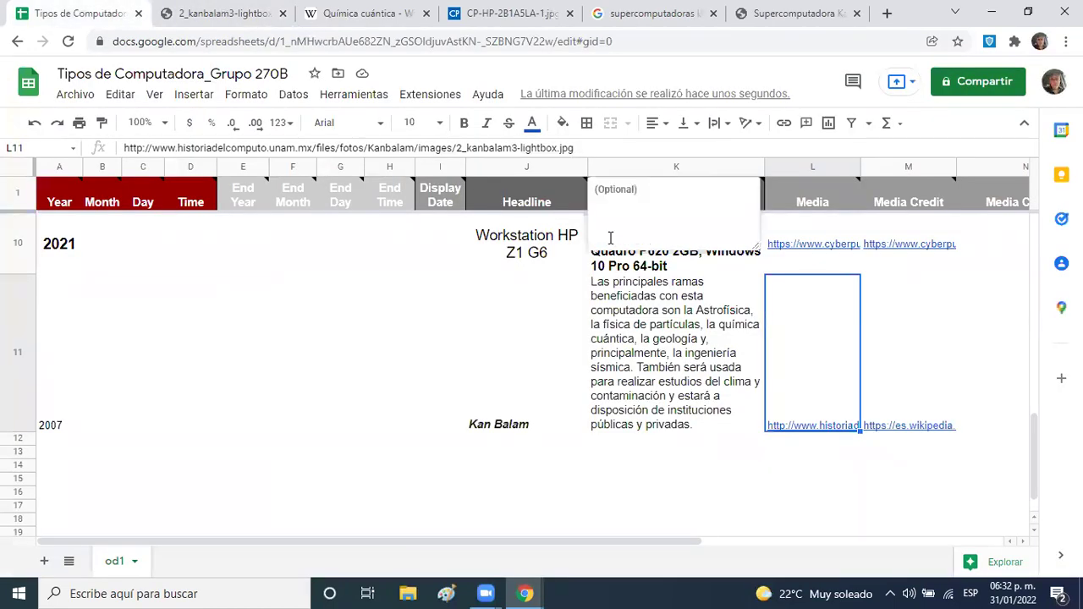
{"action": "left_click", "coordinate": [920, 314]}
{"action": "left_click", "coordinate": [788, 324]}
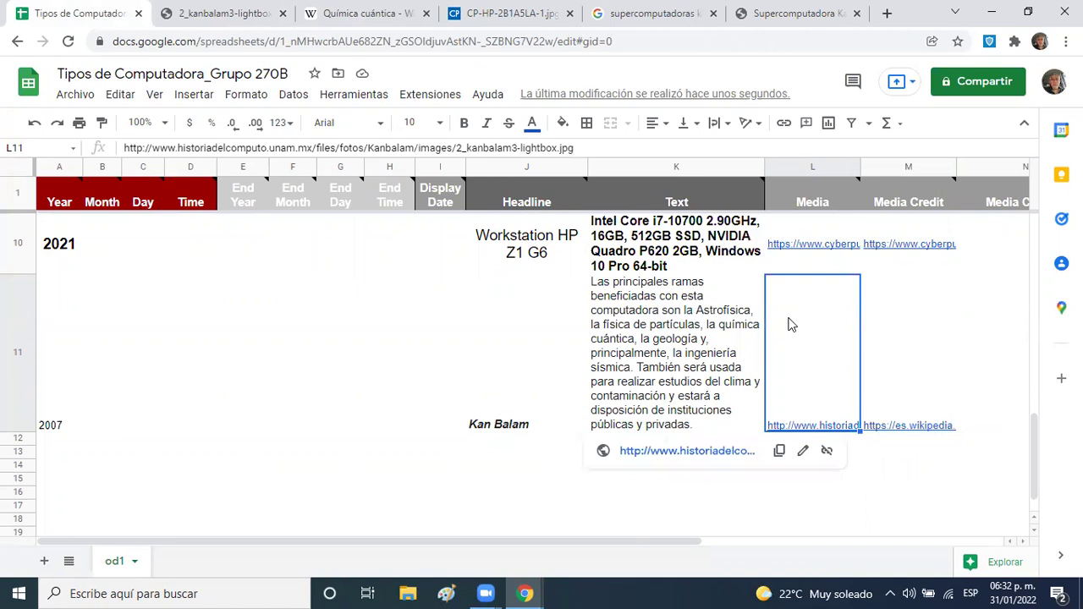
- Recheck the KanBalam photo by following the link in Media cell L11, and come back to the spreadsheet
{"action": "left_click", "coordinate": [635, 339]}
{"action": "left_click", "coordinate": [804, 332]}
{"action": "left_click", "coordinate": [696, 454]}
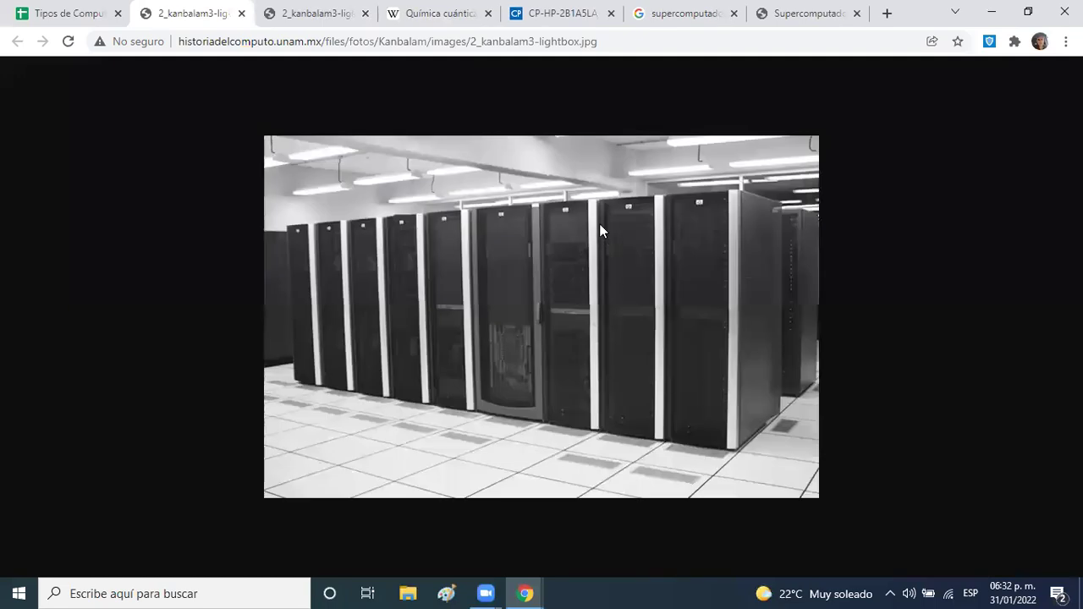
{"action": "left_click", "coordinate": [90, 16]}
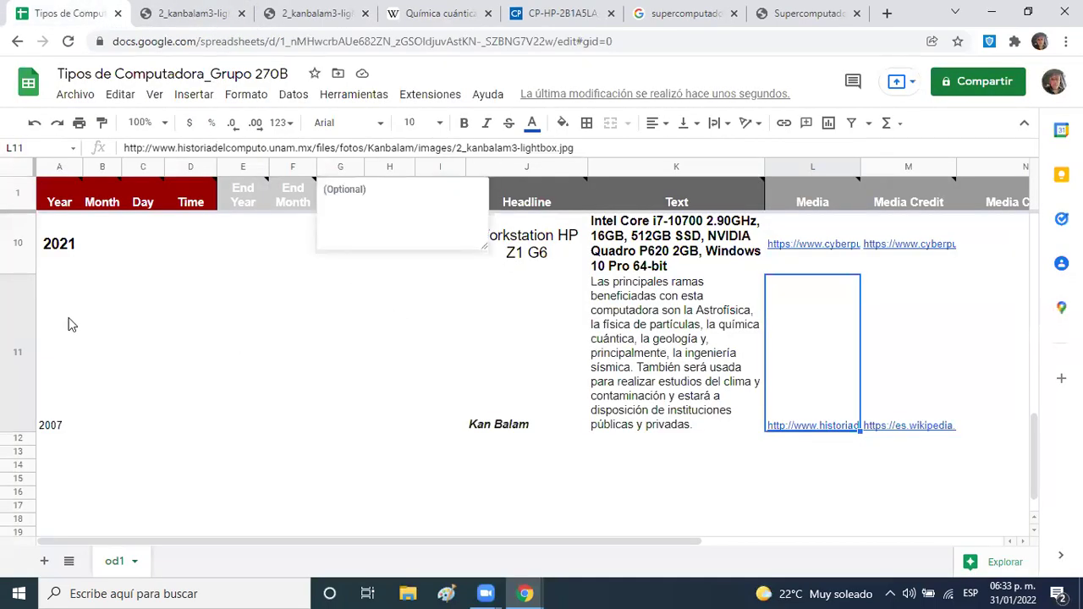
- Format the 2007 Year cell A11 as 14-point bold, centred vertically and horizontally
{"action": "left_click", "coordinate": [71, 324]}
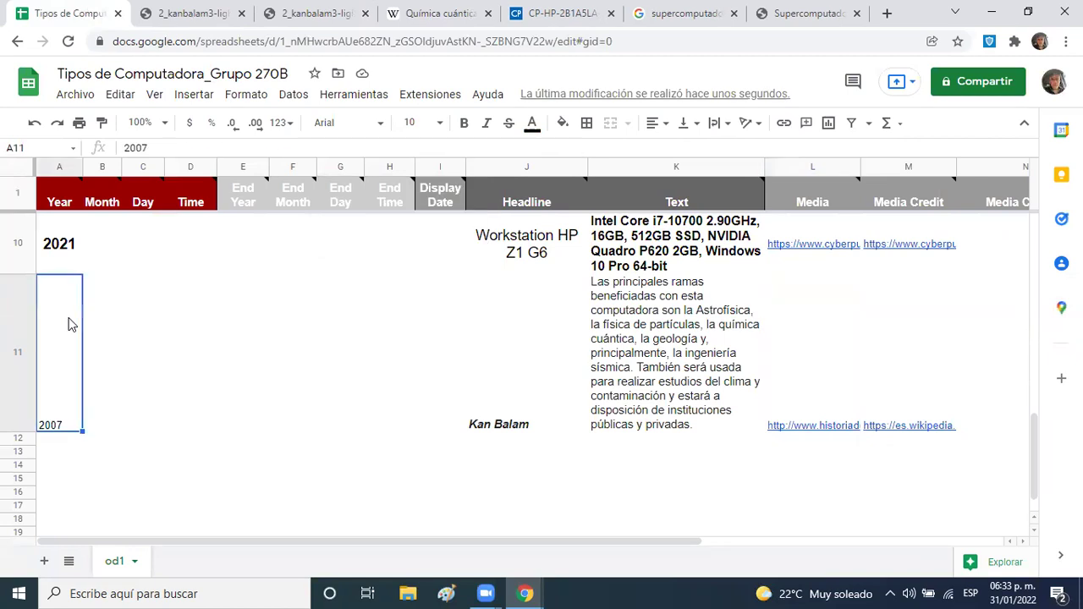
{"action": "left_click", "coordinate": [440, 122]}
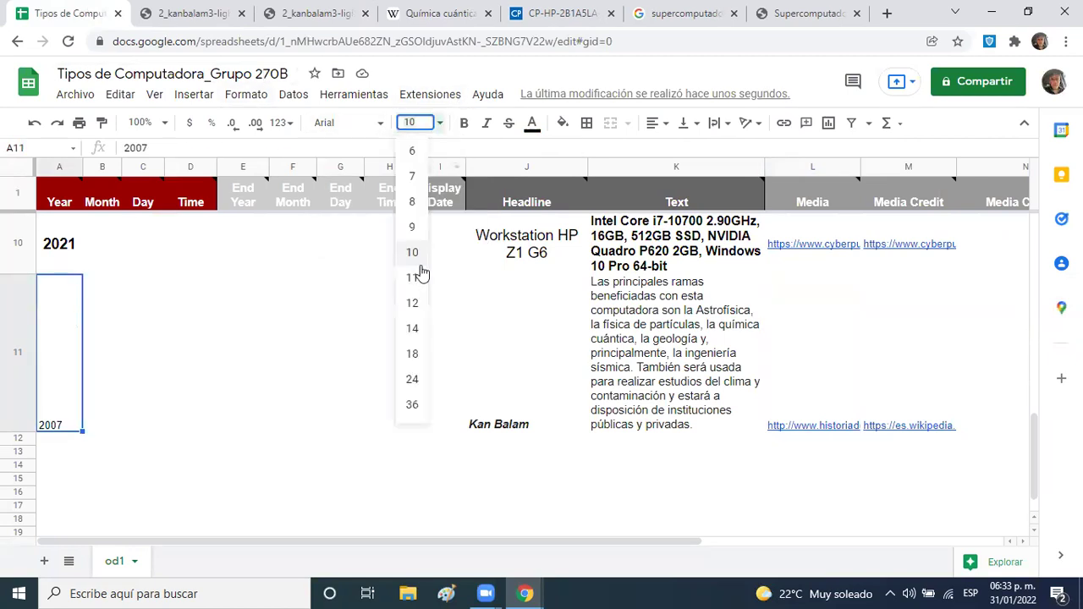
{"action": "left_click", "coordinate": [410, 330]}
{"action": "left_click", "coordinate": [463, 124]}
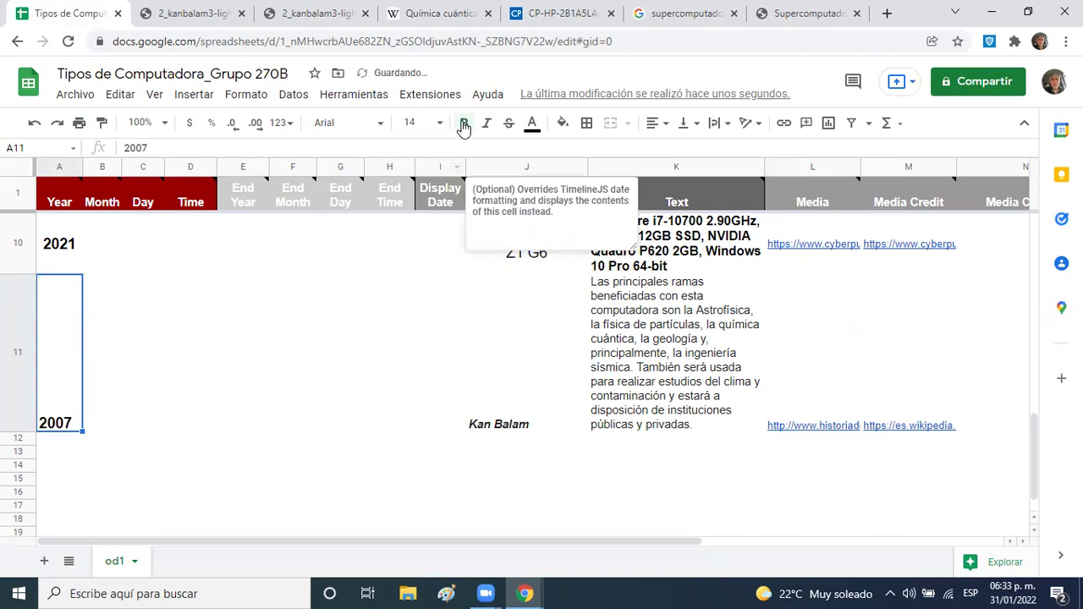
{"action": "left_click", "coordinate": [689, 123]}
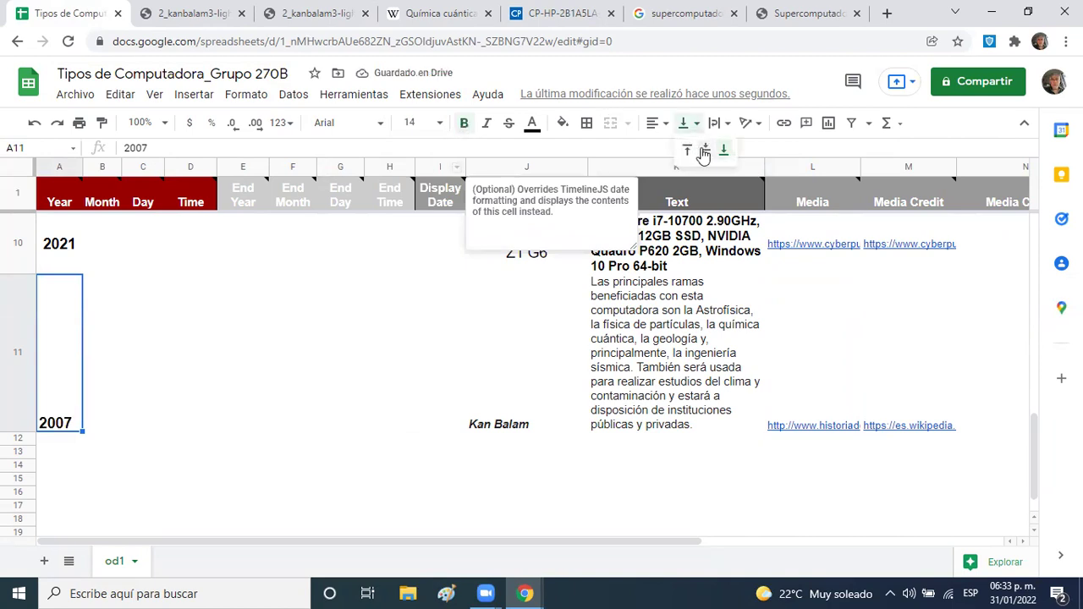
{"action": "left_click", "coordinate": [706, 150]}
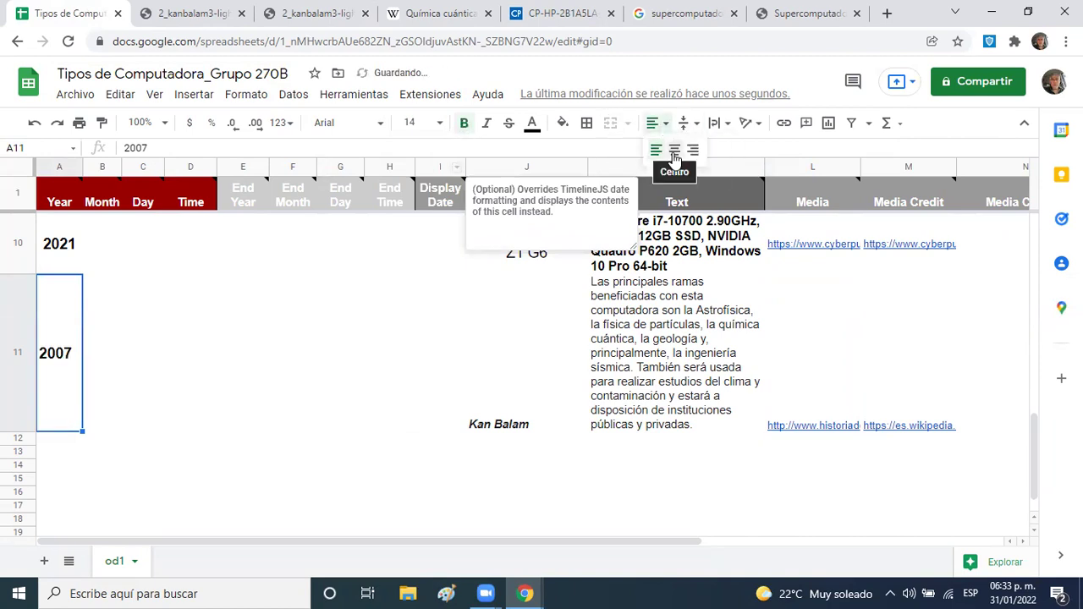
- Format the Kan Balam headline in J11 as Arial 14, keep it bold, and centre it vertically and horizontally
{"action": "left_click", "coordinate": [507, 308]}
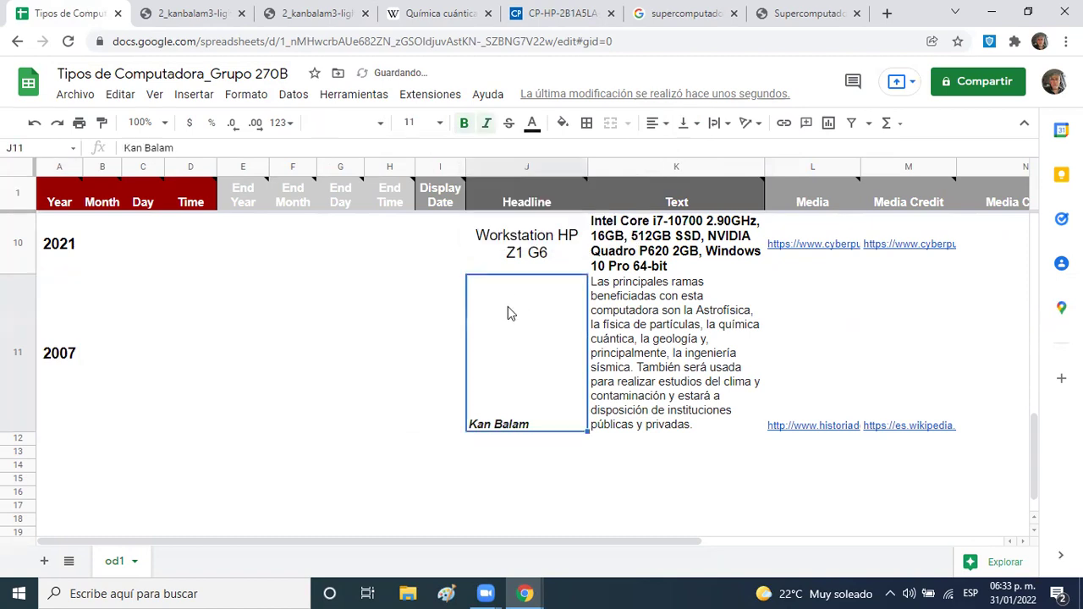
{"action": "left_click", "coordinate": [380, 127]}
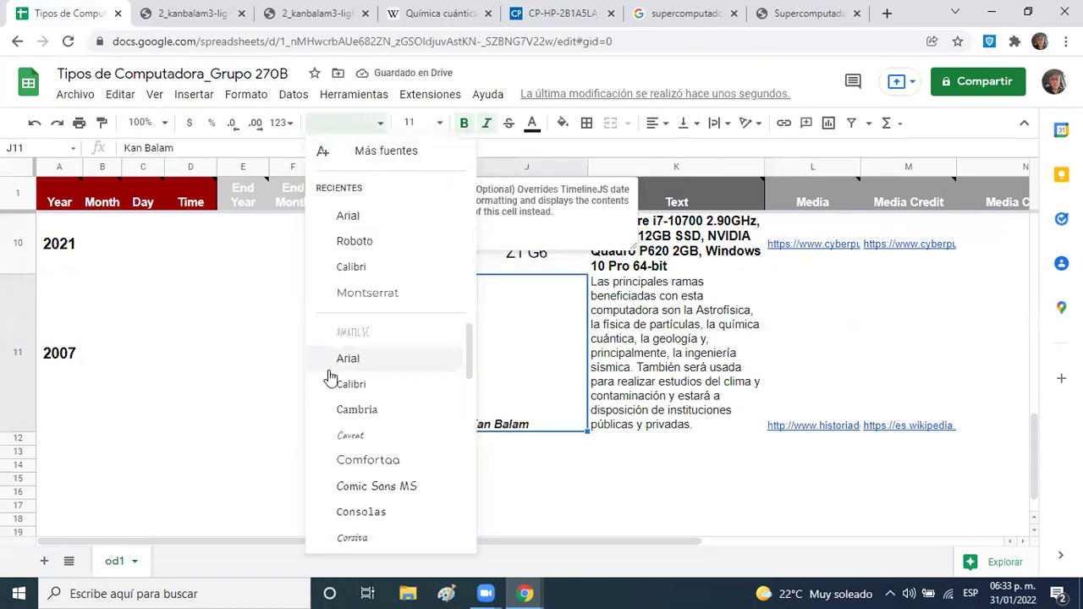
{"action": "left_click", "coordinate": [347, 215]}
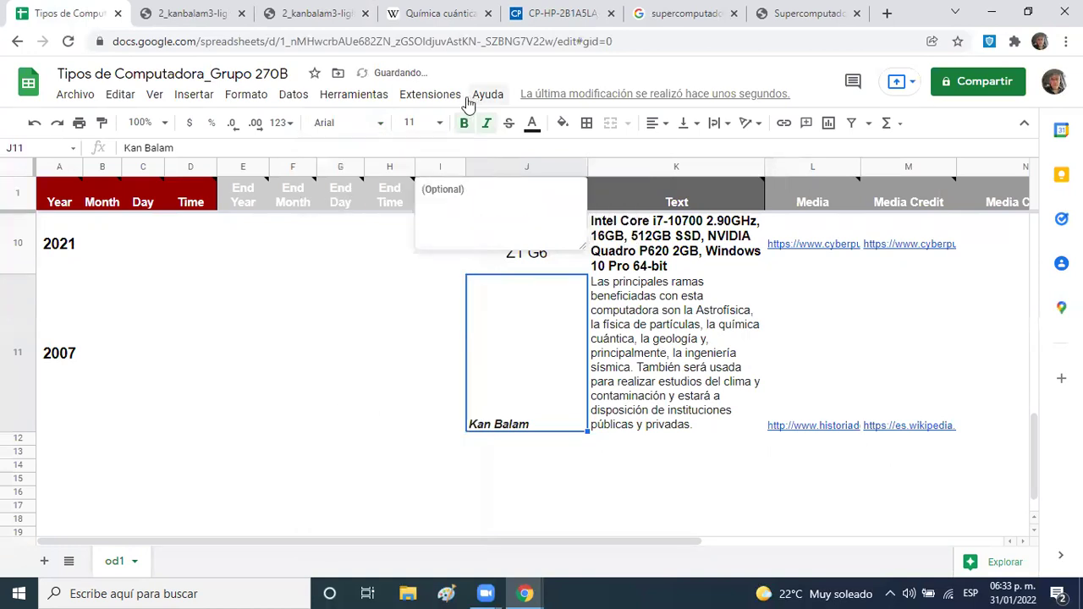
{"action": "left_click", "coordinate": [439, 124]}
{"action": "left_click", "coordinate": [413, 330]}
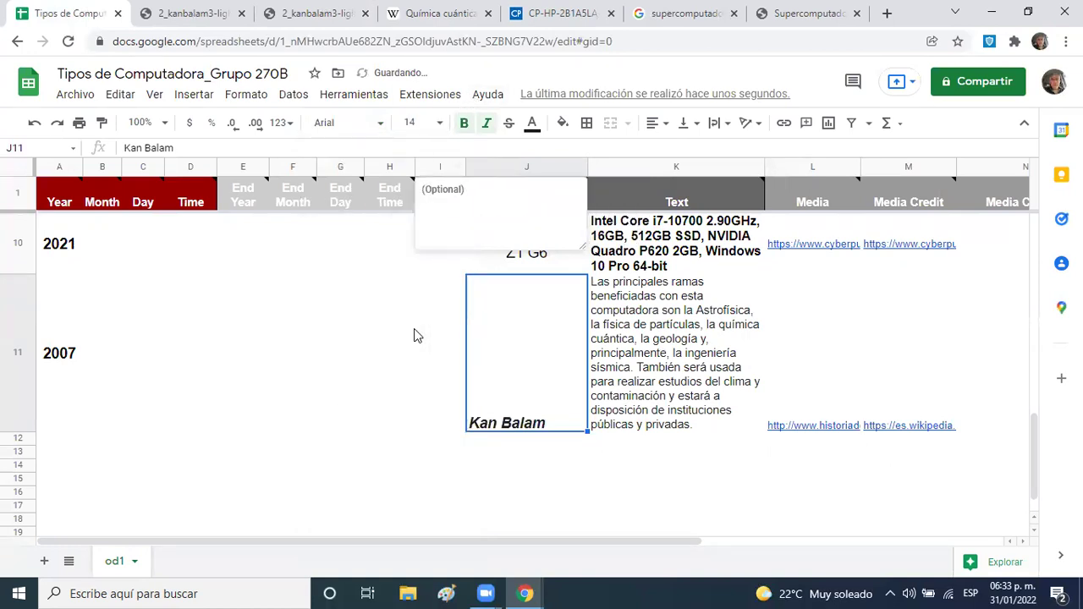
{"action": "left_click", "coordinate": [464, 125]}
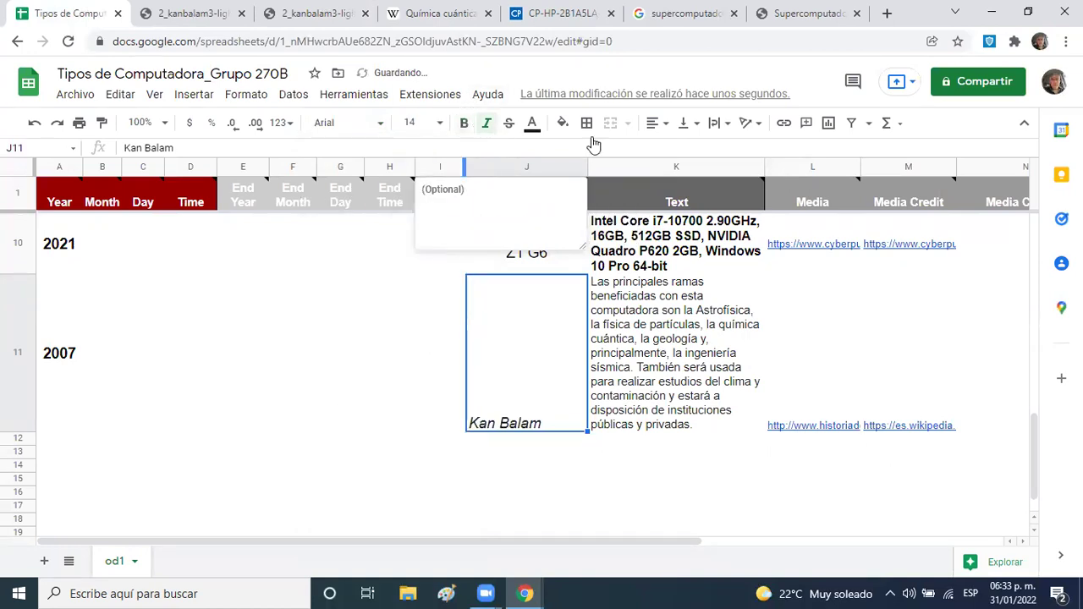
{"action": "left_click", "coordinate": [464, 124]}
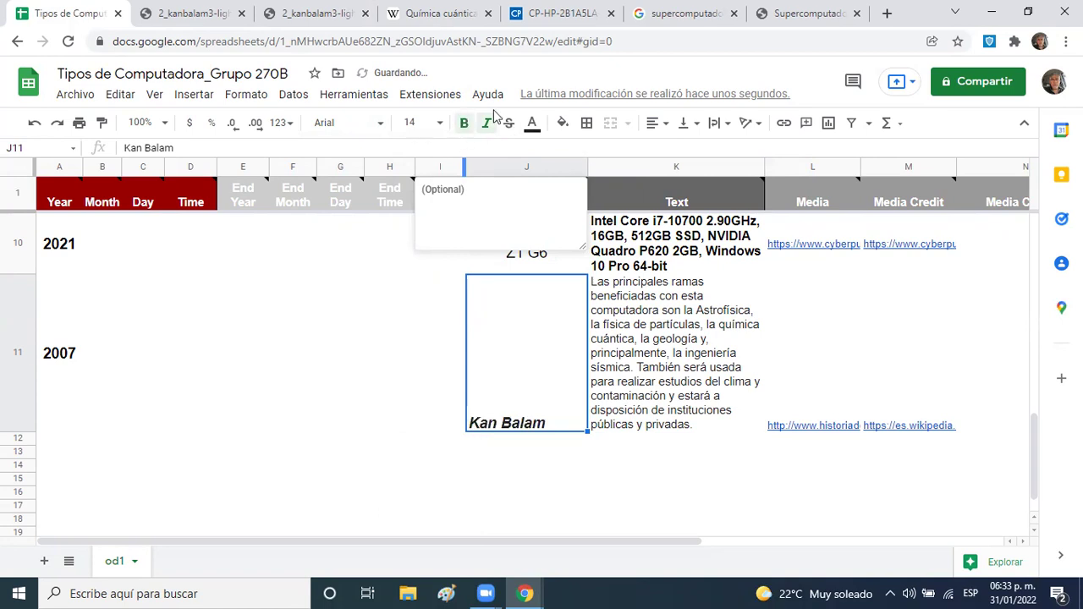
{"action": "left_click", "coordinate": [685, 125]}
{"action": "left_click", "coordinate": [705, 151]}
{"action": "left_click", "coordinate": [665, 125]}
{"action": "left_click", "coordinate": [674, 149]}
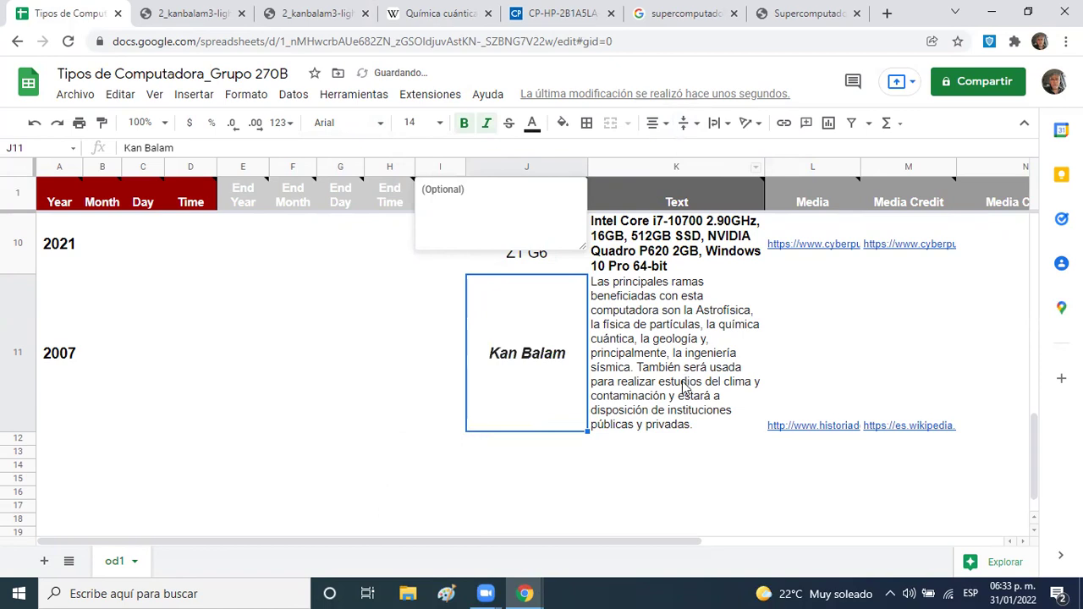
- Format the Kan Balam description in Text cell K11 as Arial 12 bold
{"action": "left_click", "coordinate": [682, 367]}
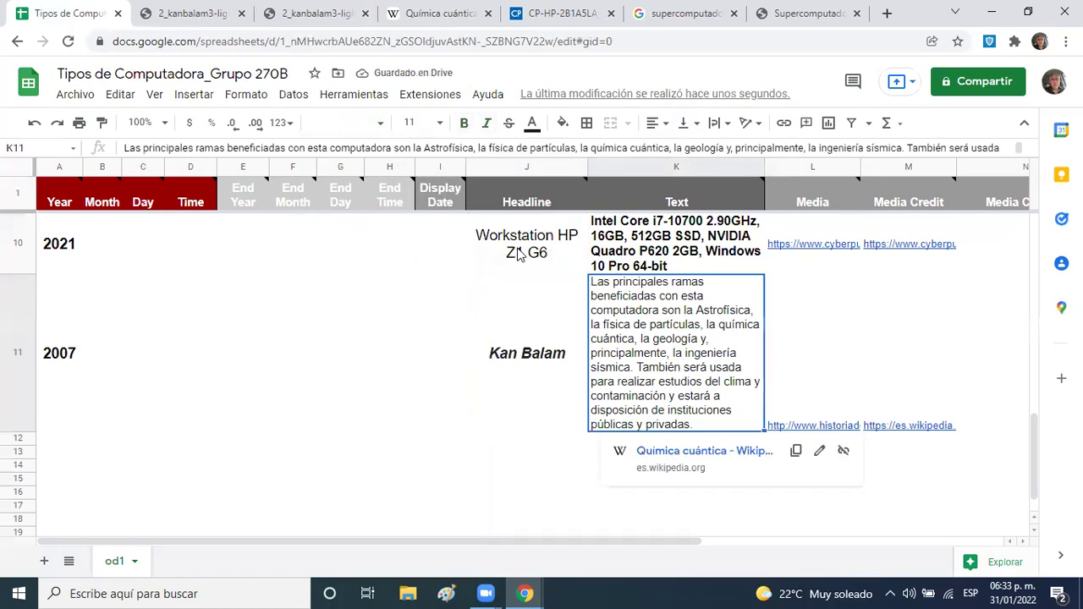
{"action": "left_click", "coordinate": [379, 124]}
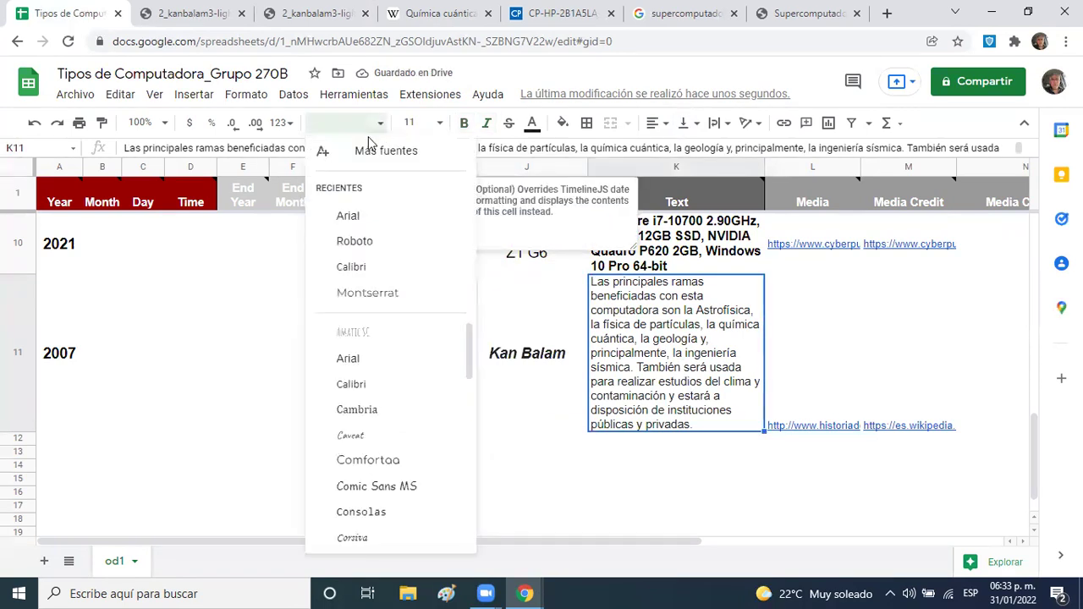
{"action": "left_click", "coordinate": [355, 217]}
{"action": "left_click", "coordinate": [439, 124]}
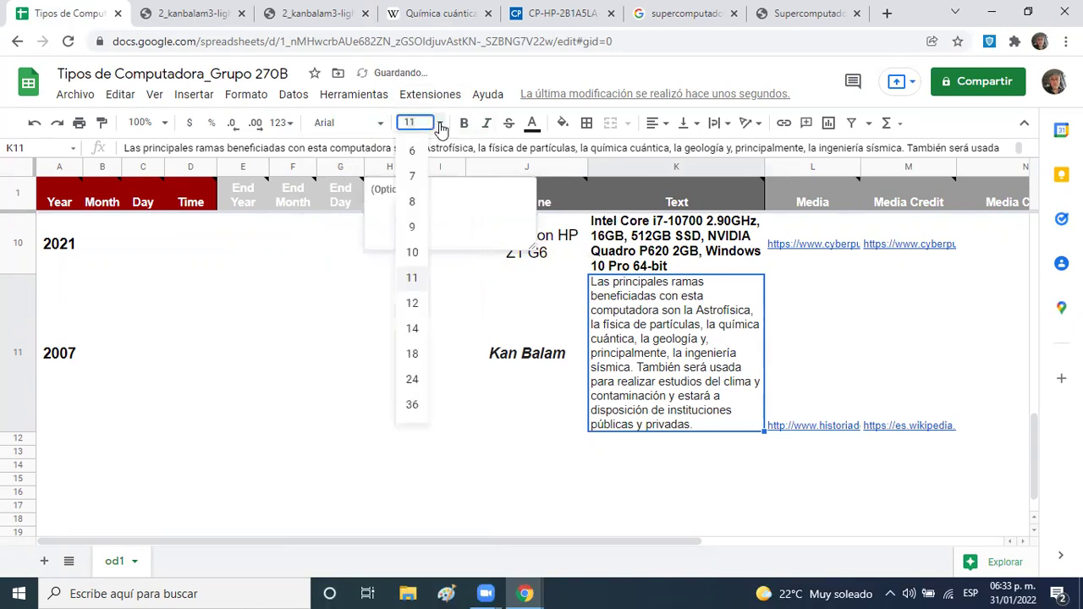
{"action": "left_click", "coordinate": [412, 304]}
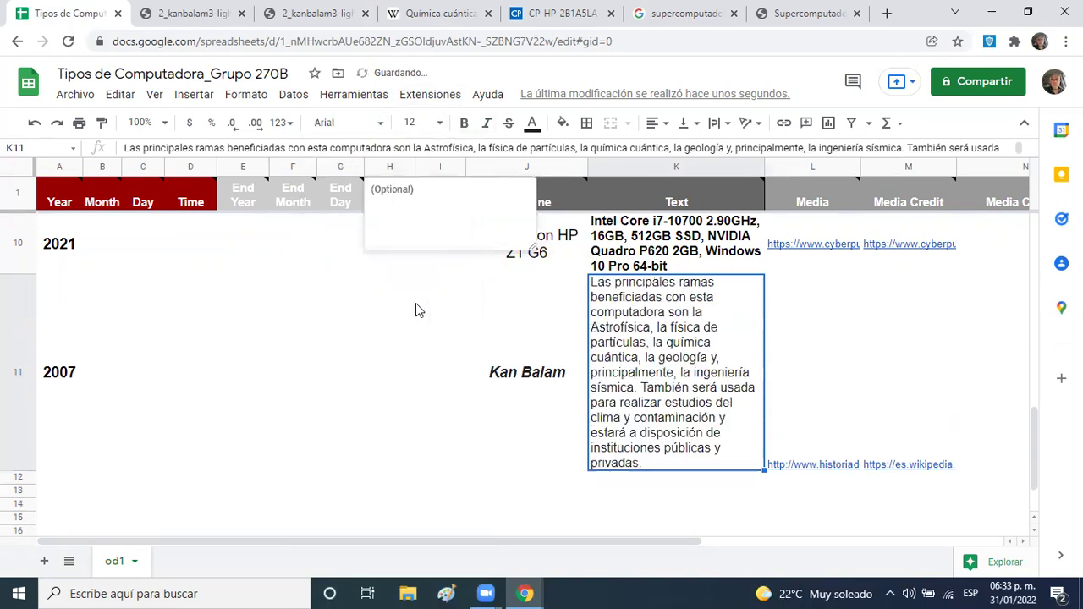
{"action": "left_click", "coordinate": [463, 123]}
- Centre the links in Media cell L11 and Media Credit cell M11 vertically
{"action": "left_click", "coordinate": [798, 315]}
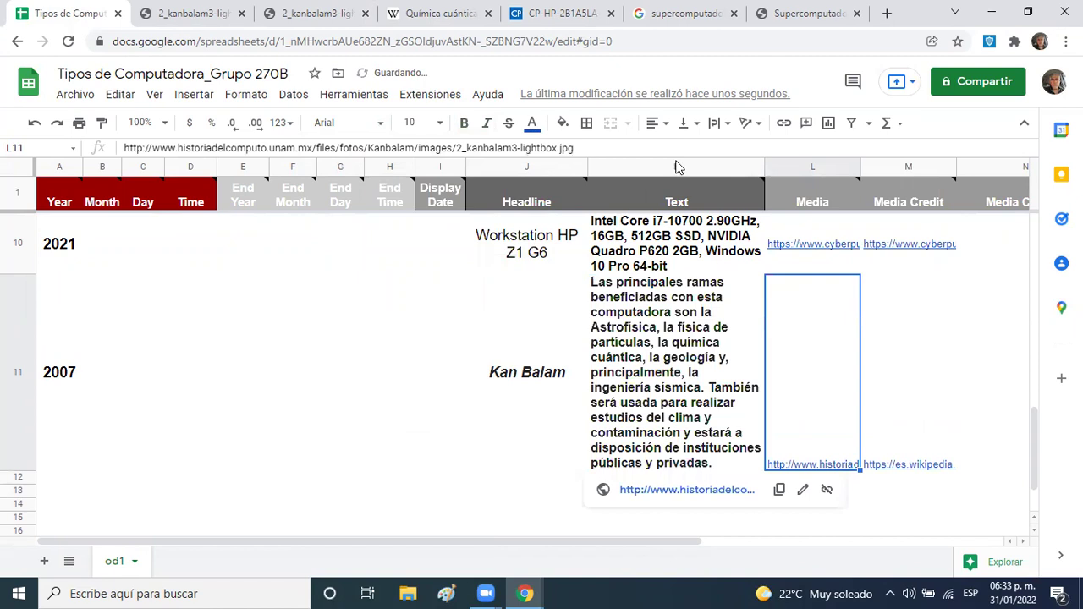
{"action": "left_click", "coordinate": [684, 122]}
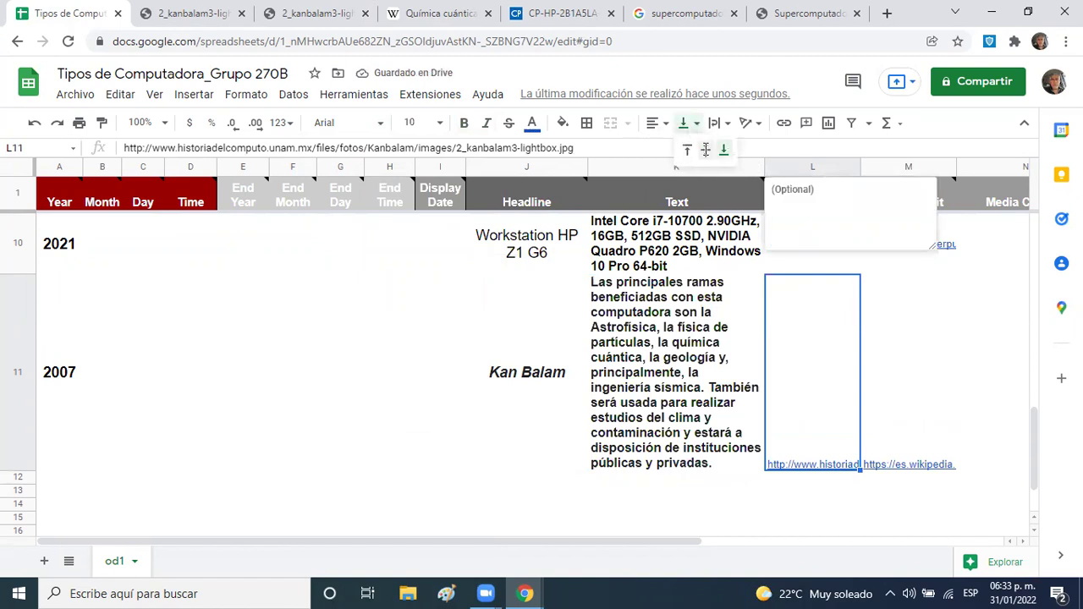
{"action": "left_click", "coordinate": [705, 148]}
{"action": "key", "text": "Right"}
{"action": "left_click", "coordinate": [687, 124]}
{"action": "left_click", "coordinate": [707, 149]}
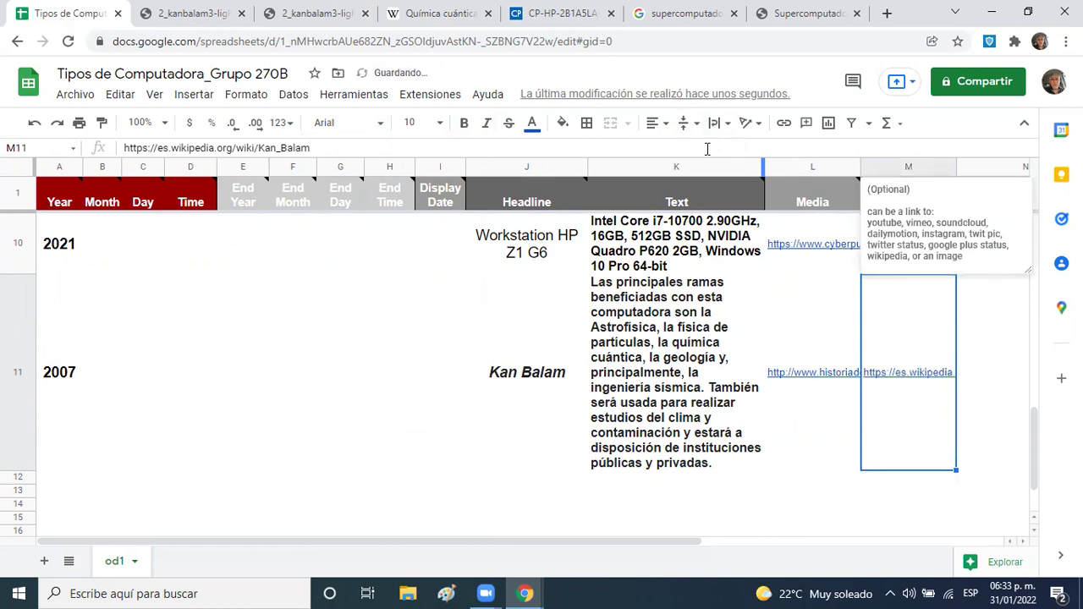
- Move the selection to Year cell A12 in the empty row below Kan Balam
{"action": "left_click", "coordinate": [515, 477]}
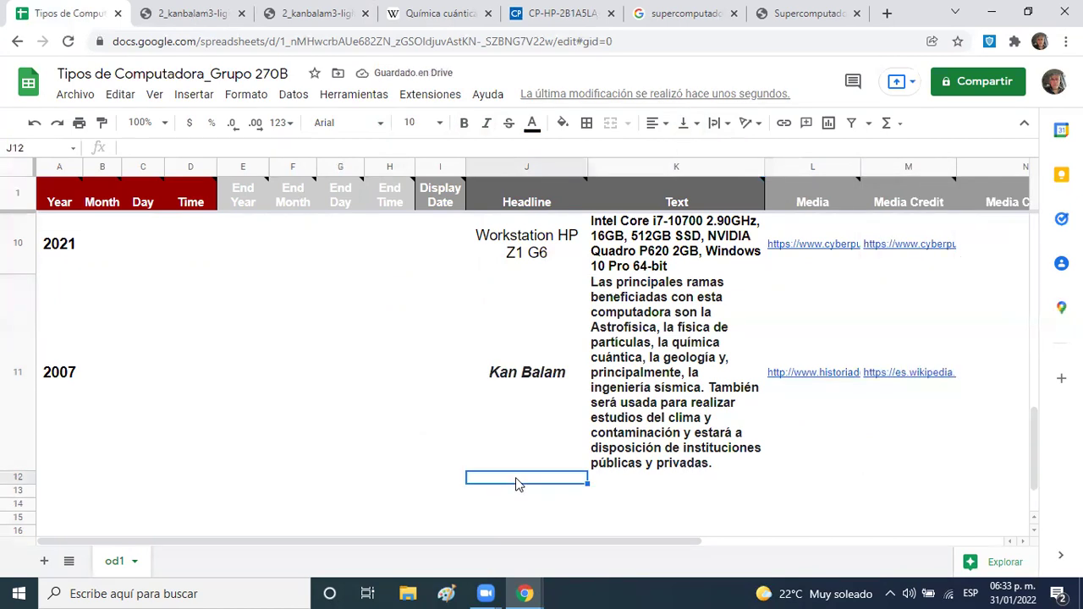
{"action": "key", "text": "Left"}
{"action": "key", "text": "Left"}
{"action": "key", "text": "Left"}
{"action": "key", "text": "Left"}
{"action": "key", "text": "Left"}
{"action": "key", "text": "Left"}
{"action": "key", "text": "Left"}
{"action": "key", "text": "Left"}
{"action": "key", "text": "Left"}
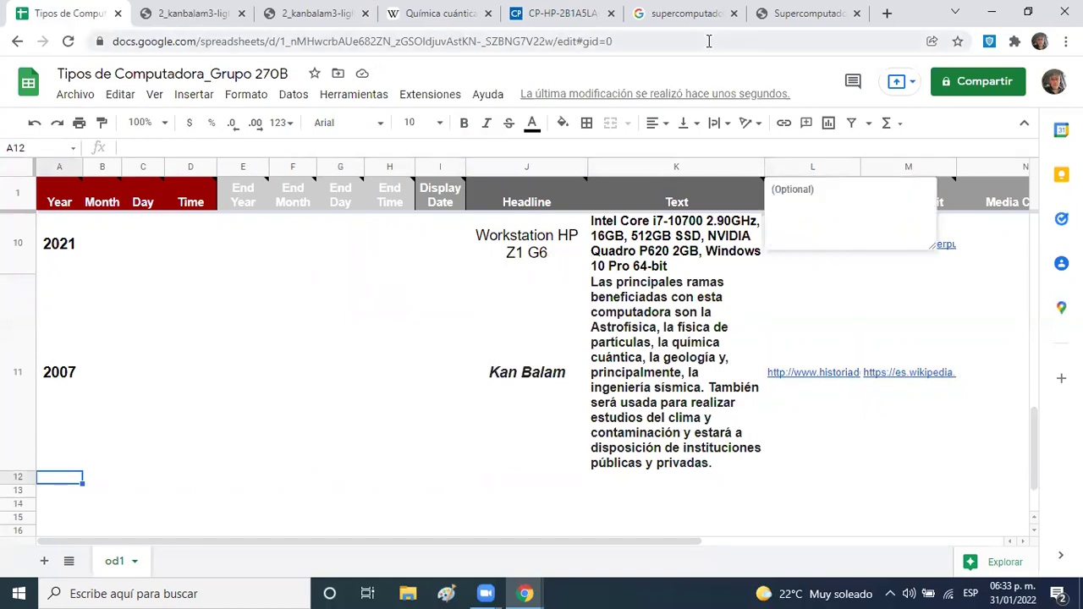
- Close all browser tabs except the Tipos de Computadora_Grupo 270B spreadsheet
{"action": "left_click", "coordinate": [242, 13]}
{"action": "left_click", "coordinate": [242, 13]}
{"action": "left_click", "coordinate": [242, 13]}
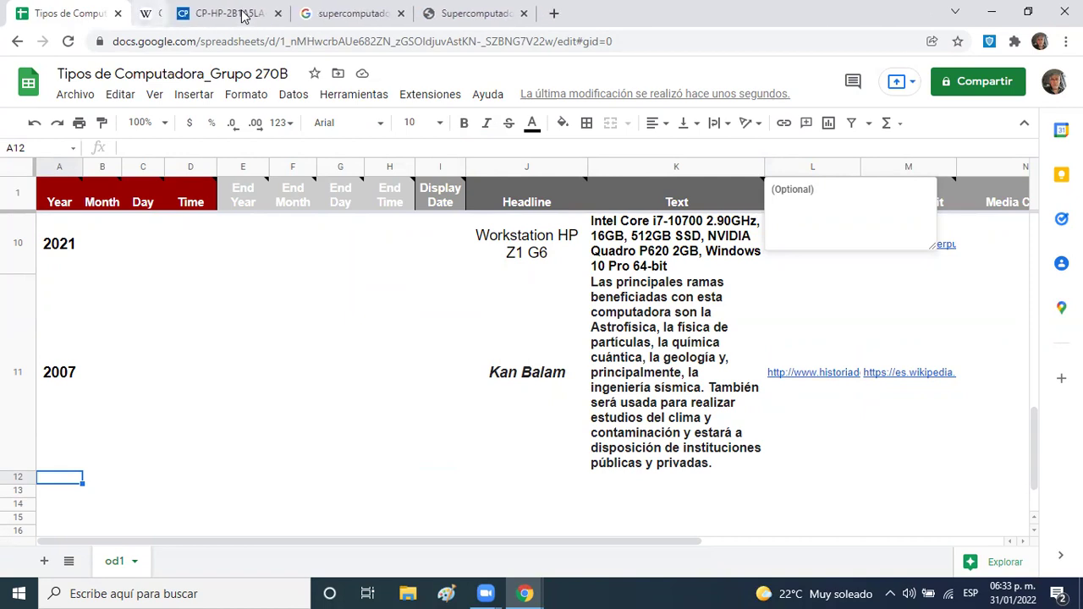
{"action": "left_click", "coordinate": [242, 14]}
{"action": "left_click", "coordinate": [242, 13]}
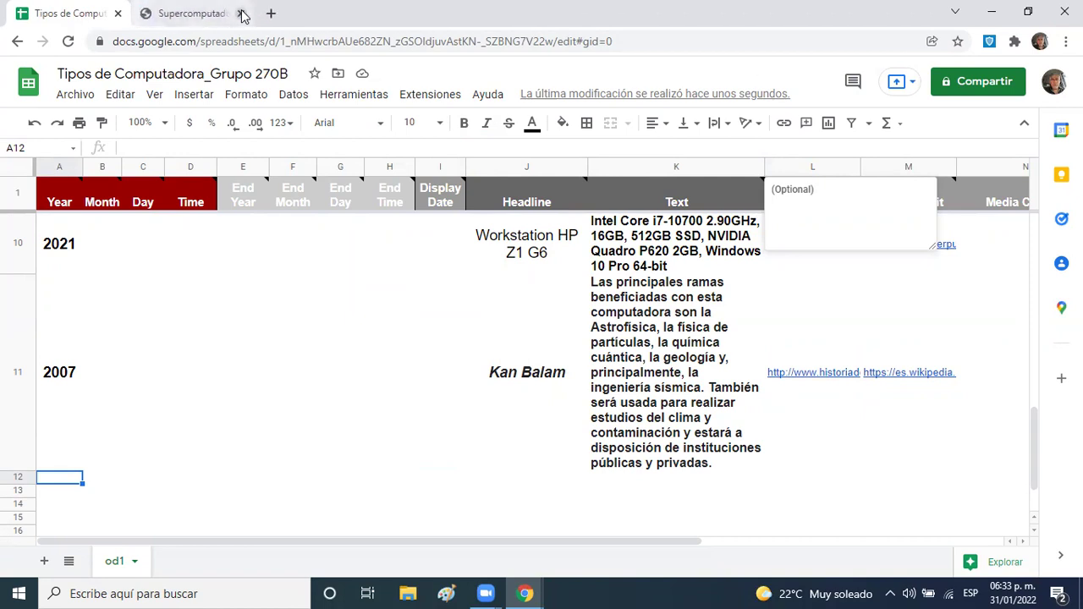
{"action": "left_click", "coordinate": [242, 14]}
- Search the web for supercomputadoras miztli in a new tab and open the UNAM bulletin article about Miztli
{"action": "left_click", "coordinate": [214, 14]}
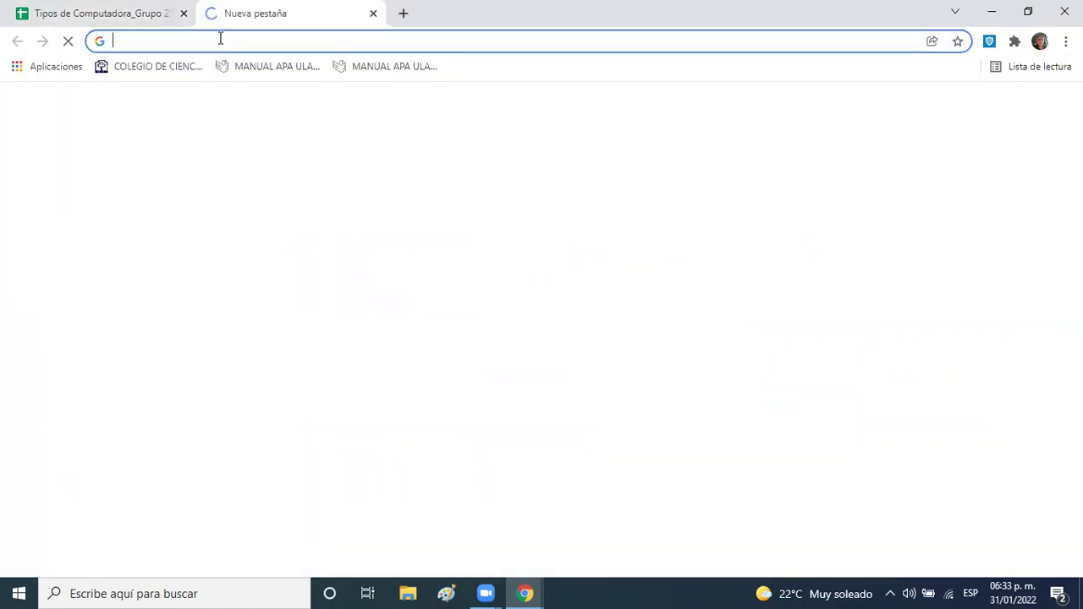
{"action": "left_click", "coordinate": [222, 46]}
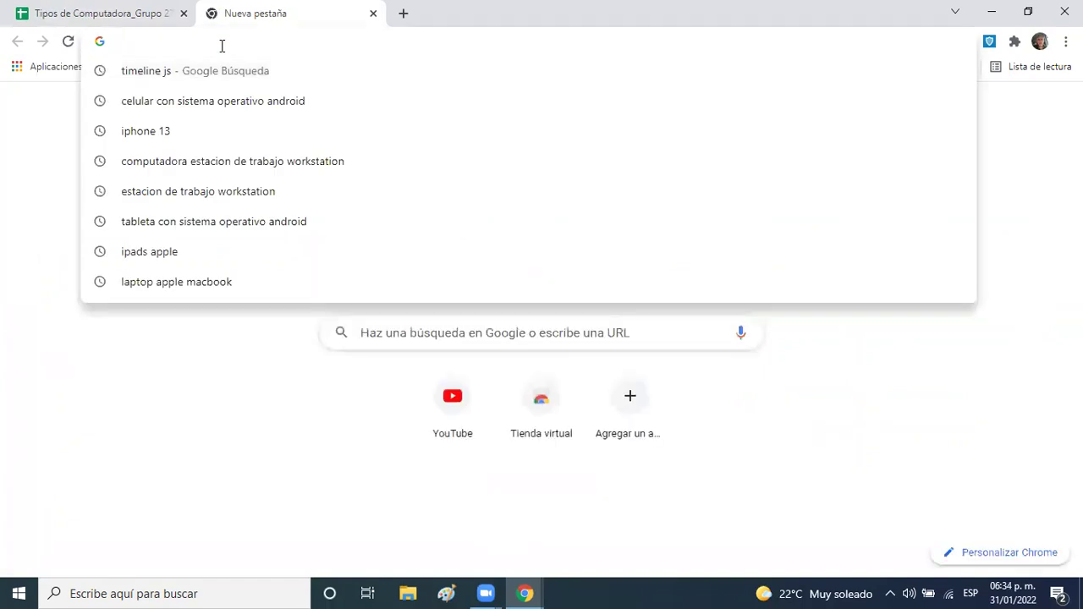
{"action": "type", "text": "super"}
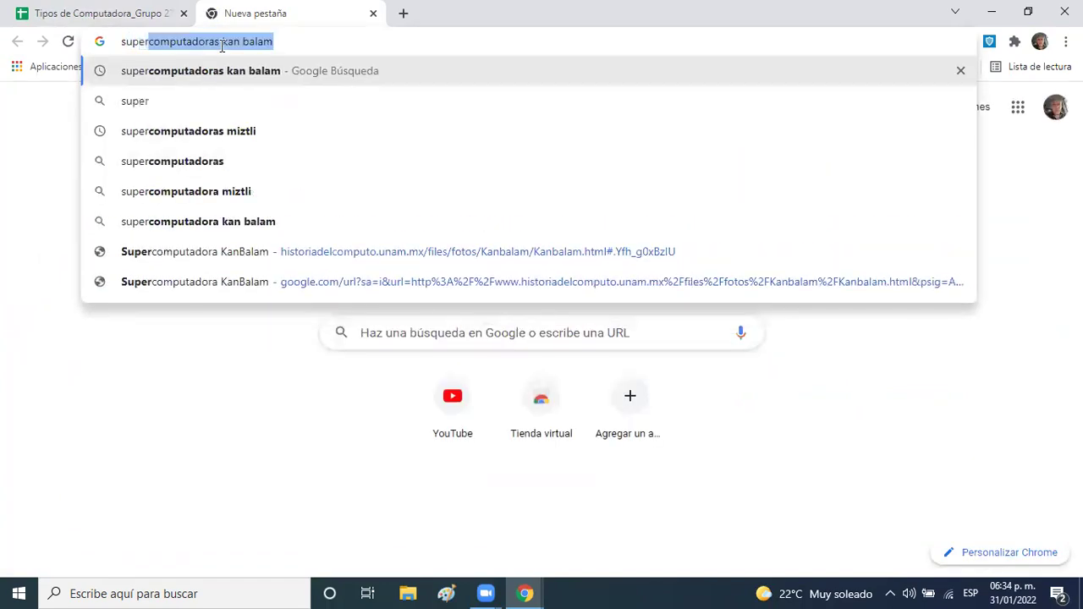
{"action": "left_click", "coordinate": [201, 133]}
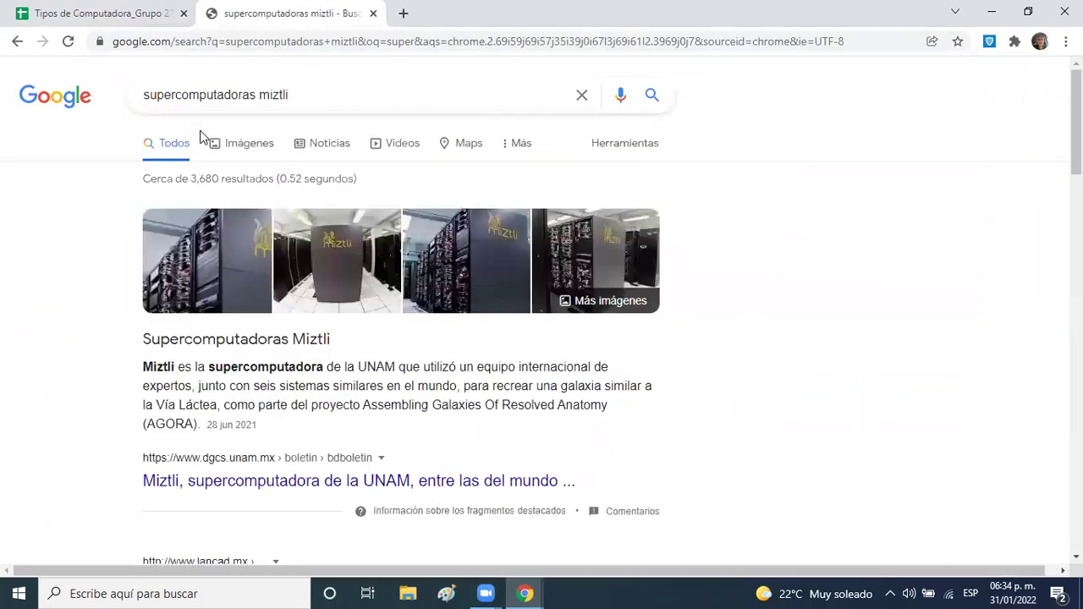
{"action": "left_click", "coordinate": [248, 482]}
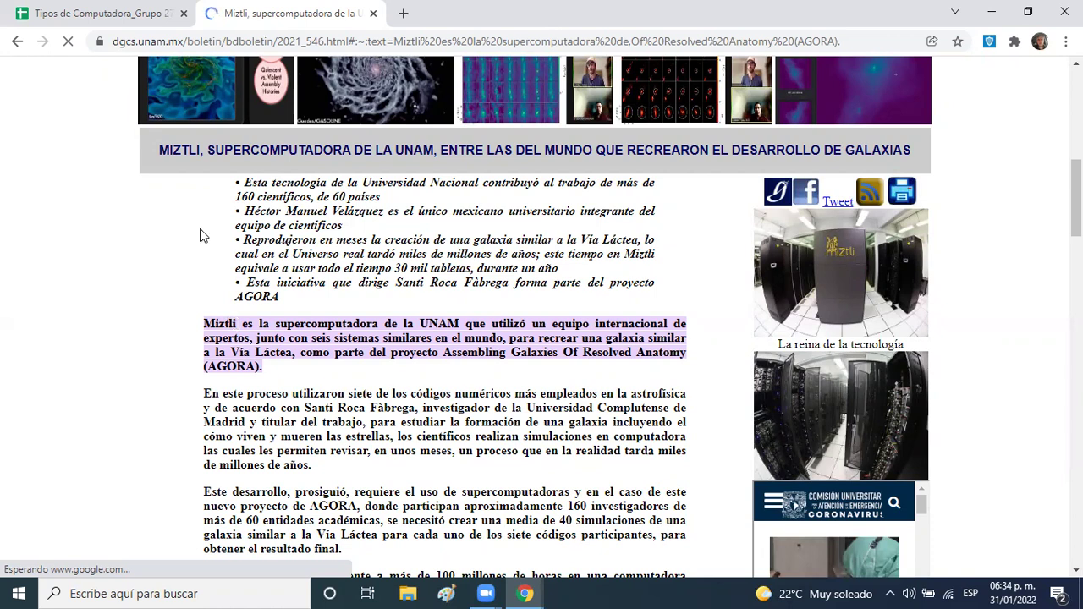
- Copy the name MIZTLI from the article's title and paste it into Headline cell J12
{"action": "left_click_drag", "start_coordinate": [201, 150], "coordinate": [157, 155]}
{"action": "key", "text": "ctrl+c"}
{"action": "left_click", "coordinate": [60, 15]}
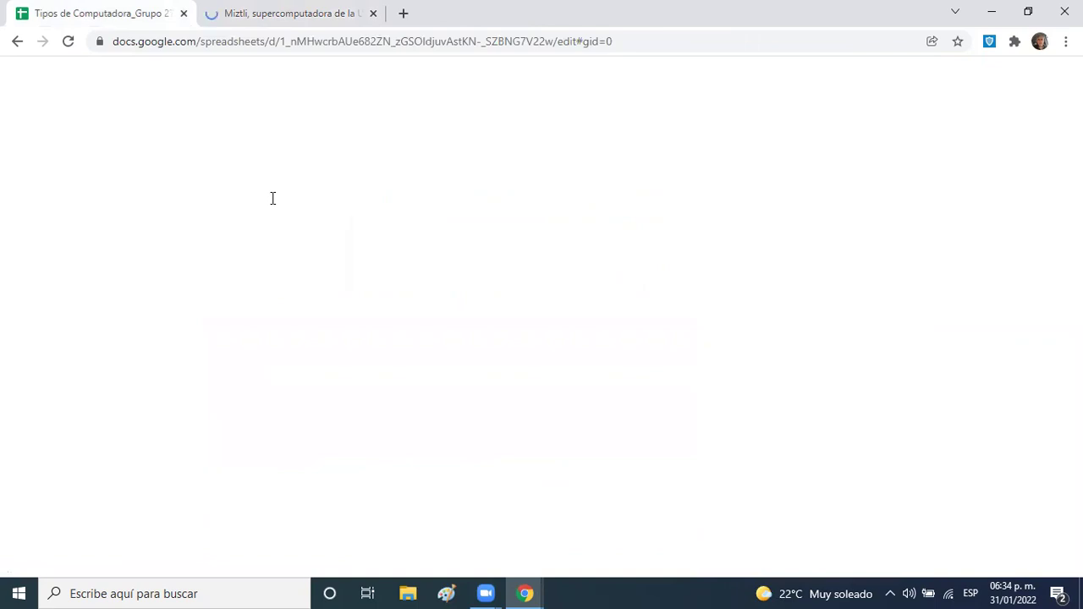
{"action": "left_click", "coordinate": [525, 489]}
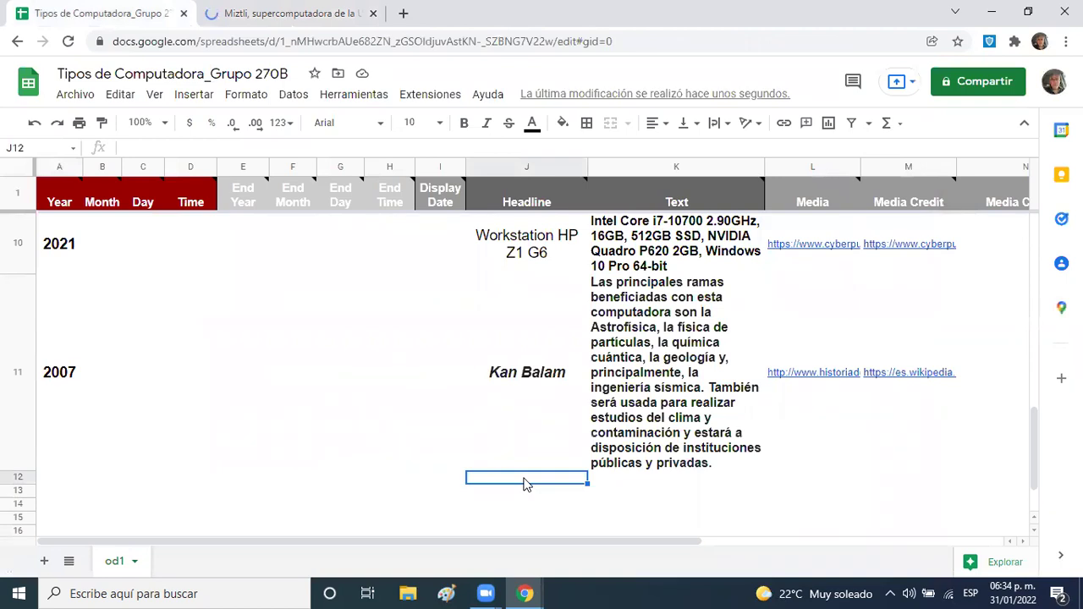
{"action": "key", "text": "ctrl+v"}
- Copy the article's introductory paragraph about Miztli and the AGORA project and paste it into Text cell K12
{"action": "left_click", "coordinate": [614, 484]}
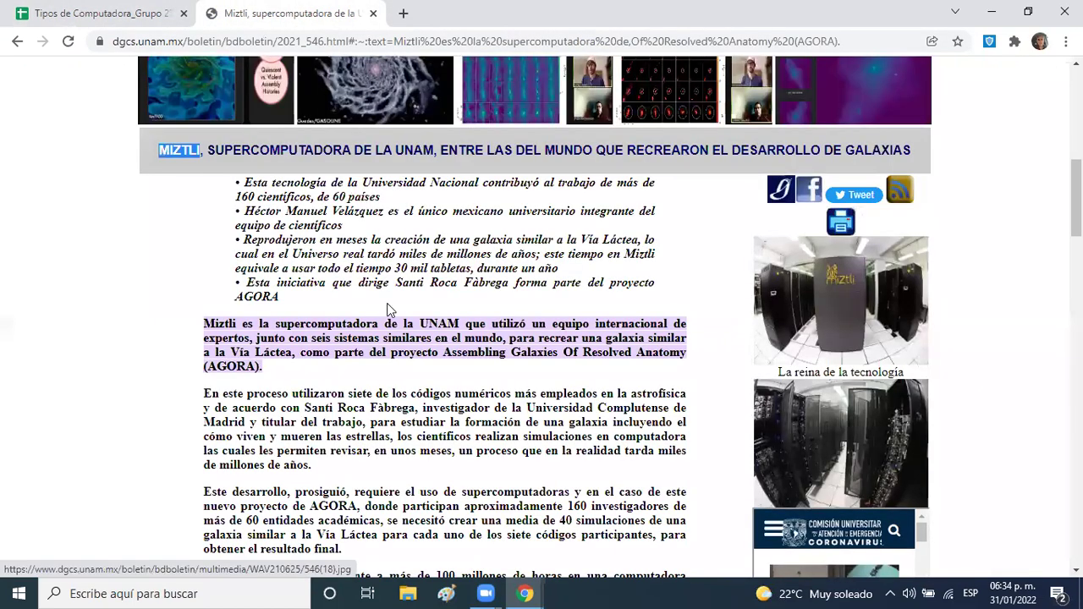
{"action": "left_click_drag", "start_coordinate": [205, 324], "coordinate": [266, 378]}
{"action": "key", "text": "ctrl+c"}
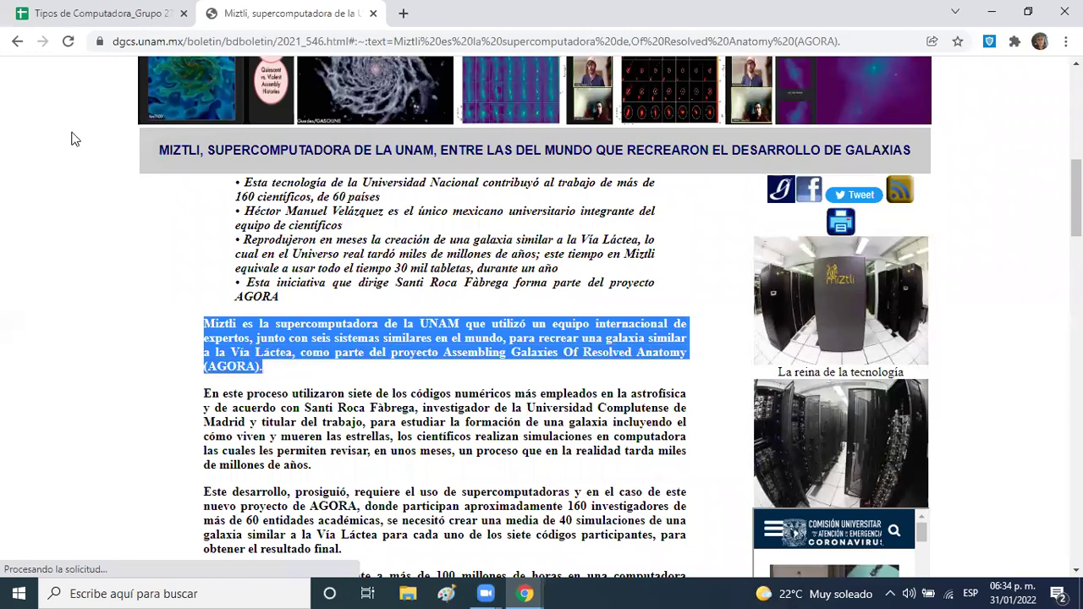
{"action": "left_click", "coordinate": [68, 12]}
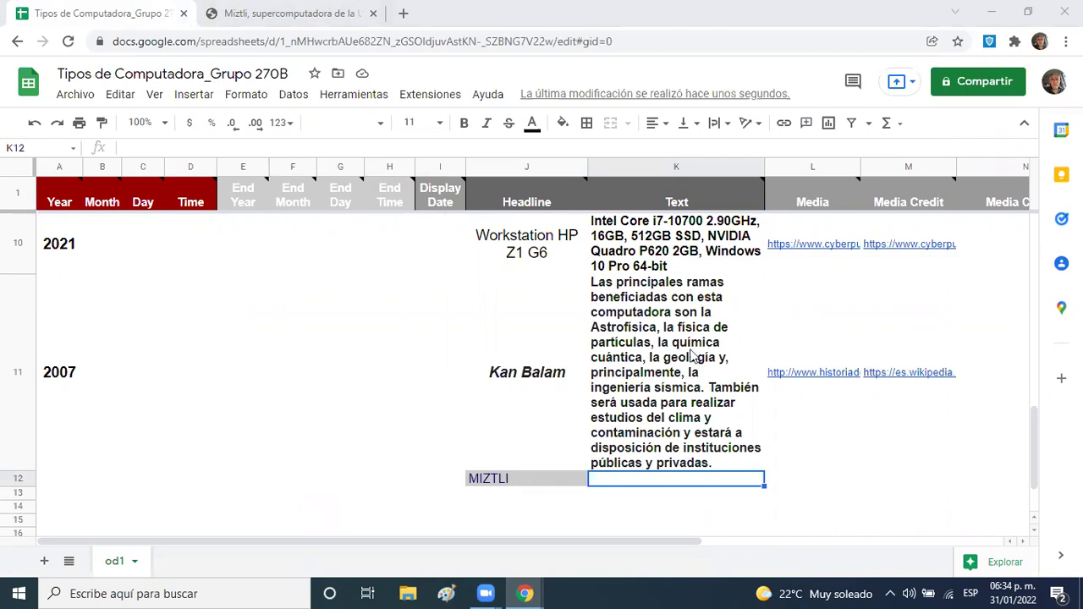
{"action": "left_click", "coordinate": [622, 476]}
{"action": "double_click", "coordinate": [622, 476]}
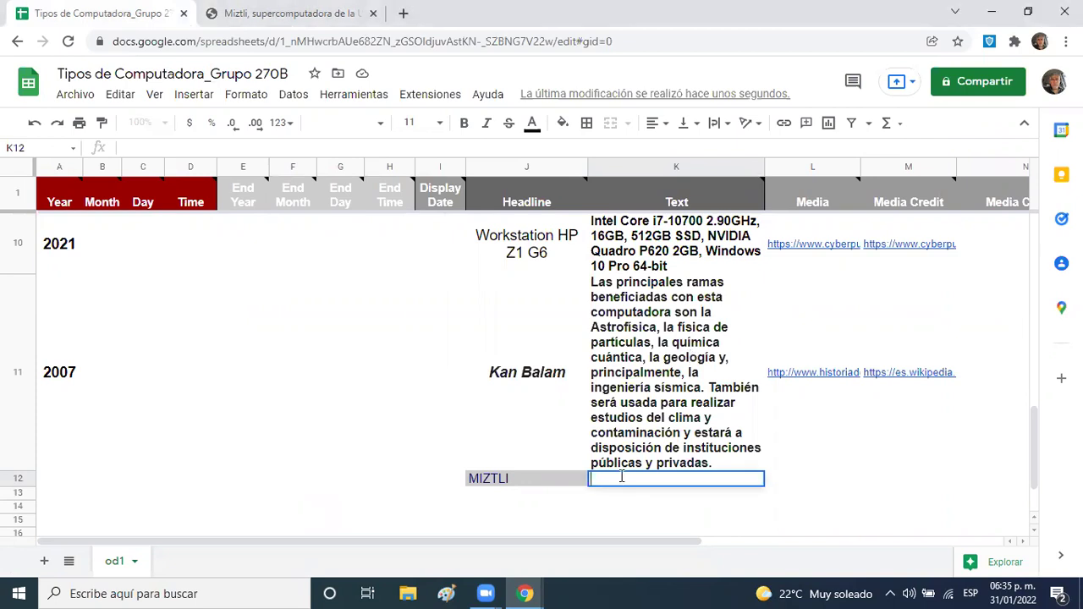
{"action": "key", "text": "ctrl+v"}
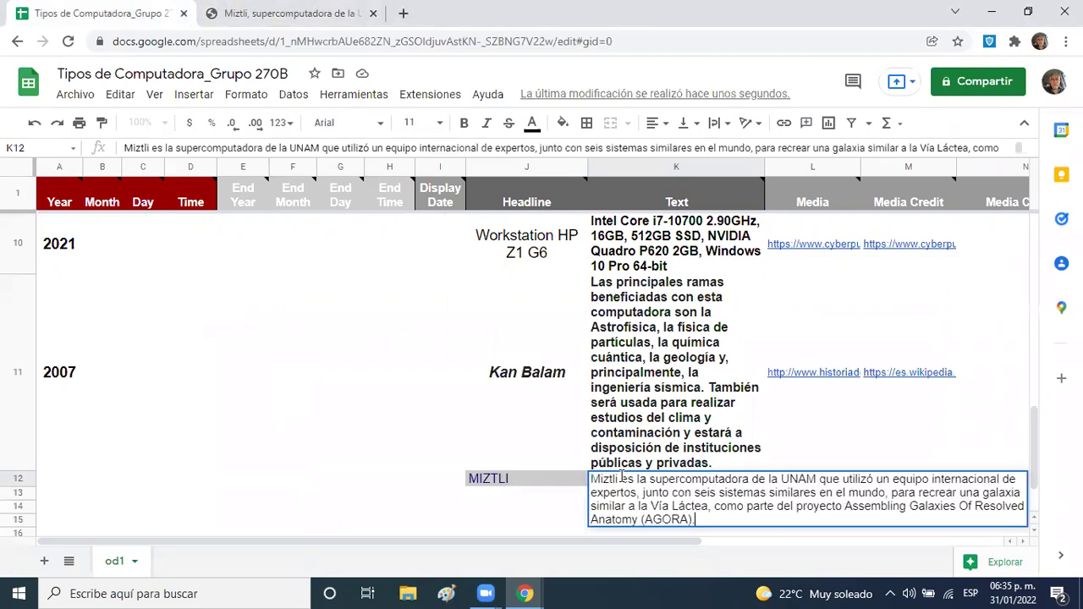
{"action": "left_click", "coordinate": [790, 416]}
{"action": "key", "text": "Left"}
{"action": "key", "text": "Down"}
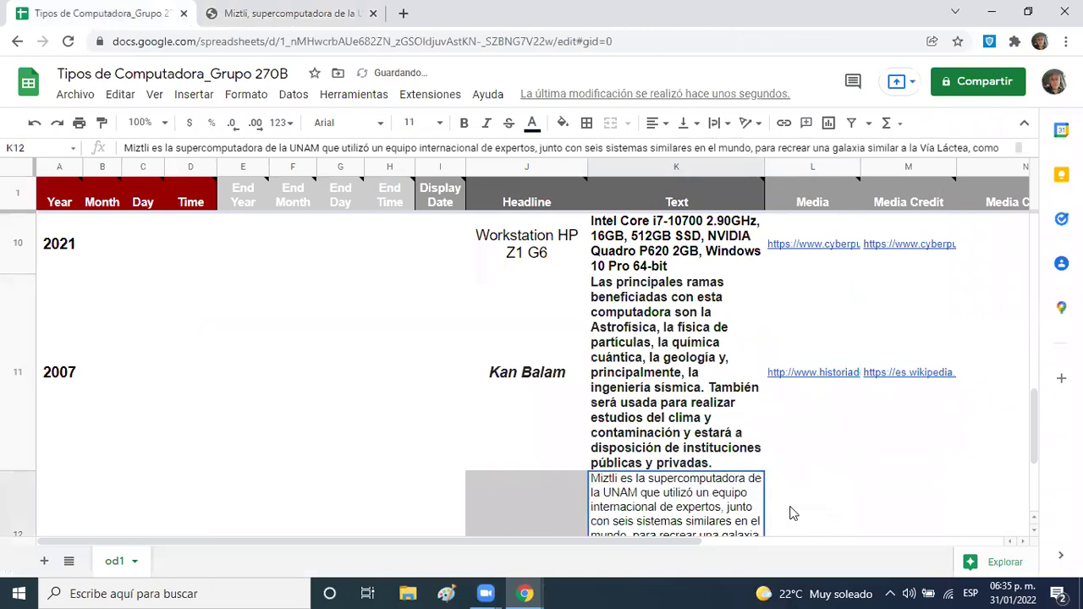
{"action": "key", "text": "Down"}
{"action": "key", "text": "Up"}
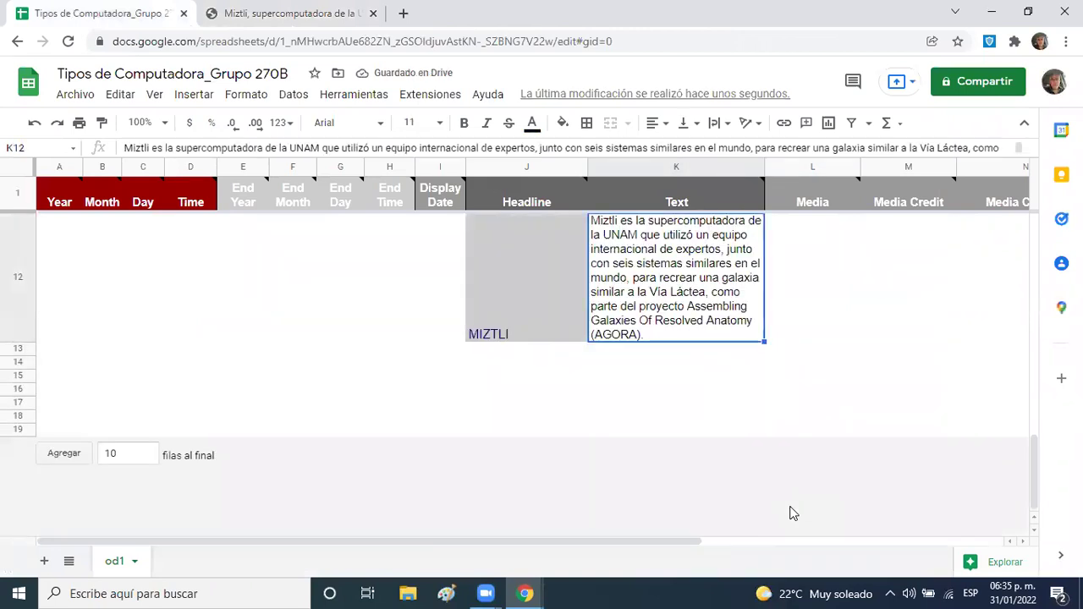
- Copy the web address of the UNAM bulletin article and paste it into Media Credit cell M12
{"action": "key", "text": "Right"}
{"action": "key", "text": "Right"}
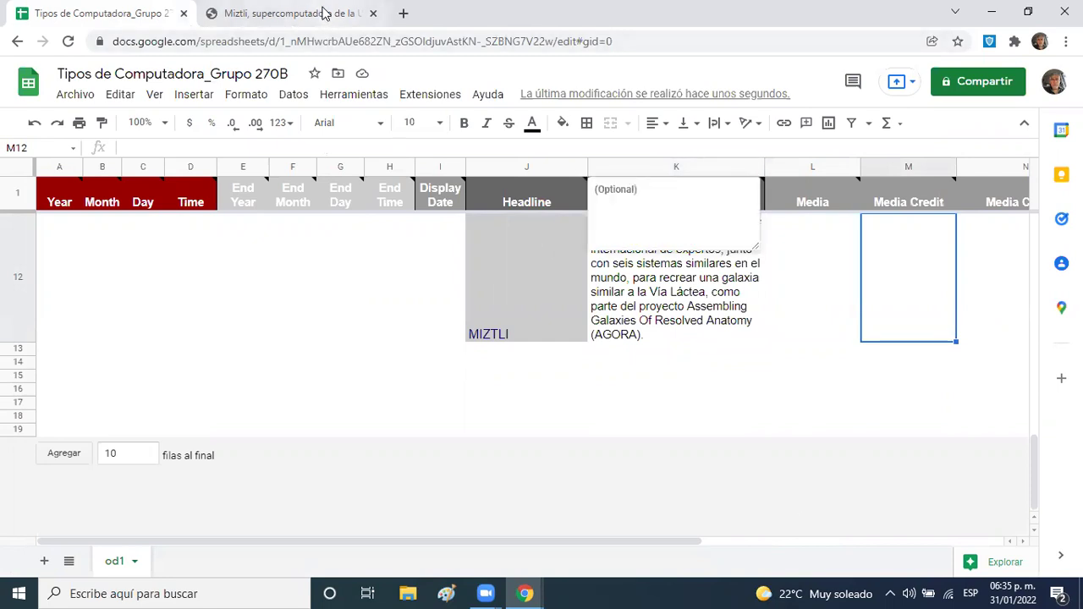
{"action": "left_click", "coordinate": [288, 14]}
{"action": "left_click", "coordinate": [516, 42]}
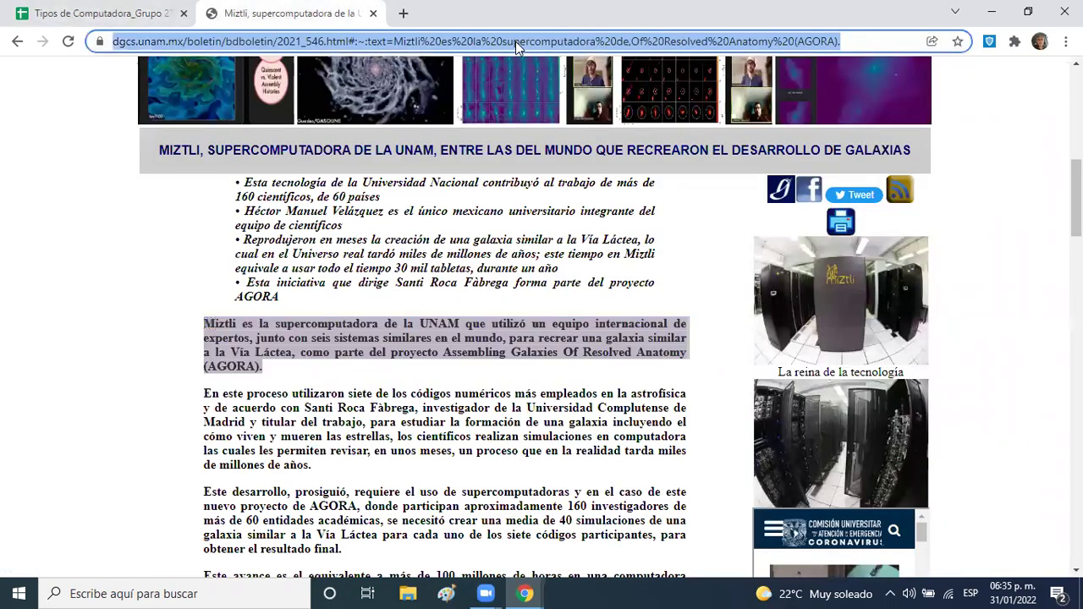
{"action": "left_click", "coordinate": [168, 13]}
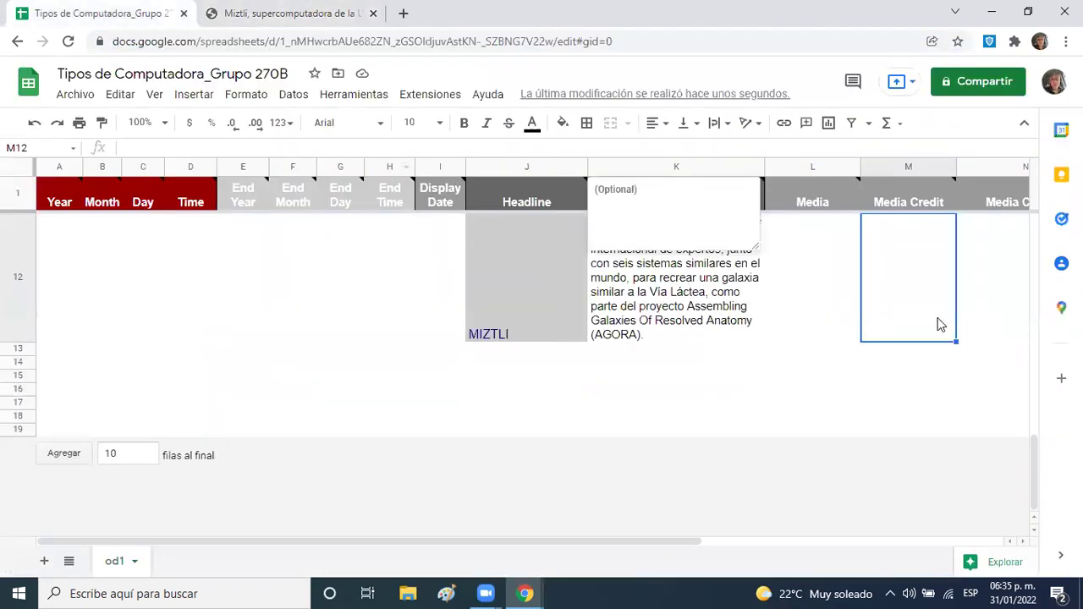
{"action": "type", "text": "https://www.dgcs.unam.mx/boletin/bdboletin/2021_546.html#:~:text=Mizlti%20es%20la%20supercomputadora%20de,Of%20Resolved%20Anatomy%20(AGORA)."}
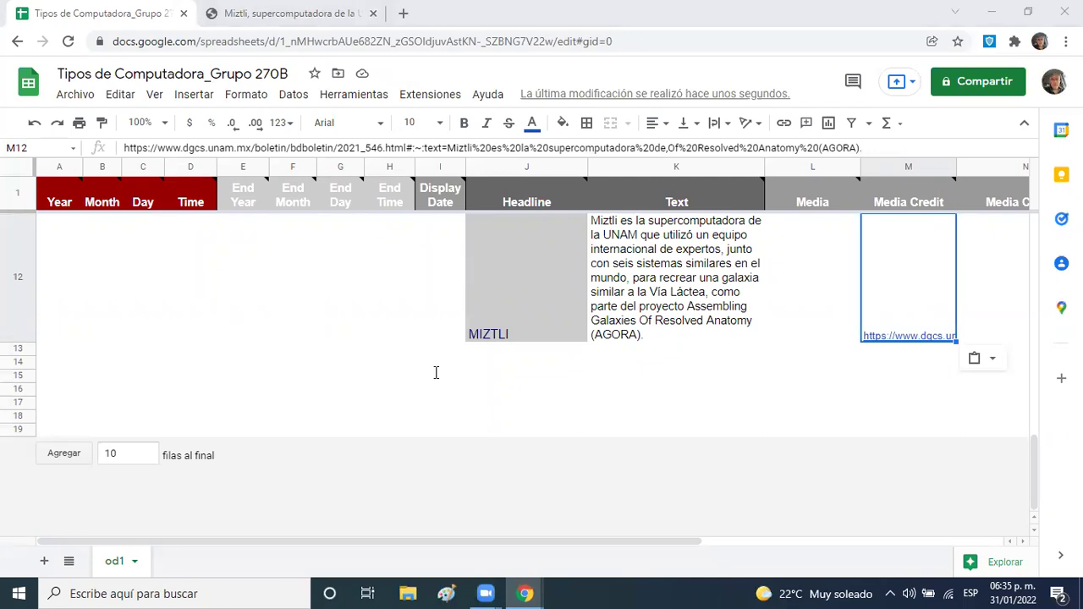
- Select Media cell L12 and look through the whole UNAM bulletin article on Miztli, including its photos and video
{"action": "left_click", "coordinate": [820, 279]}
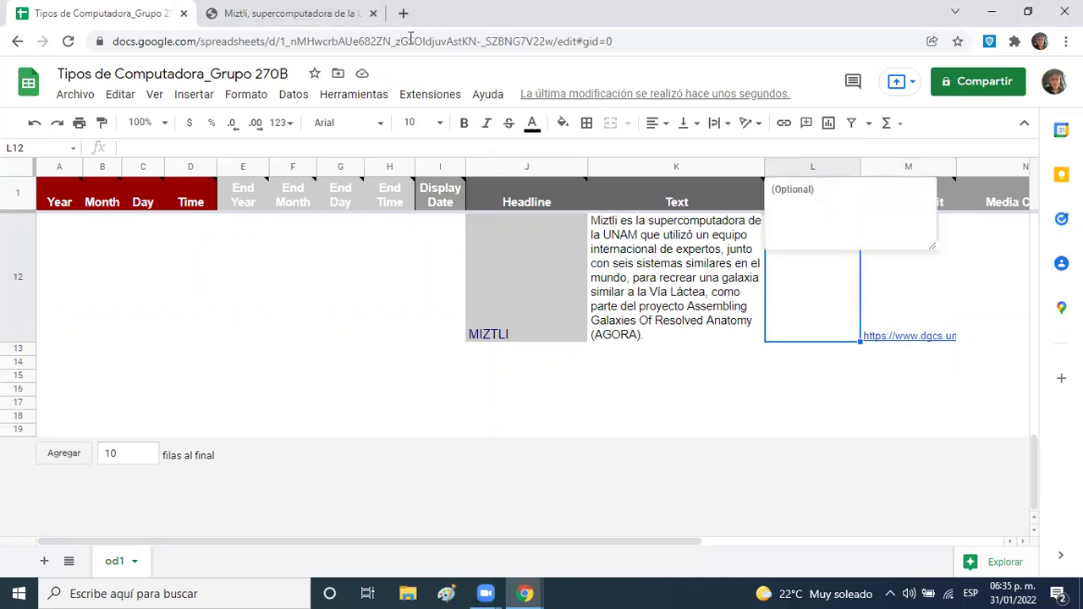
{"action": "left_click", "coordinate": [318, 14]}
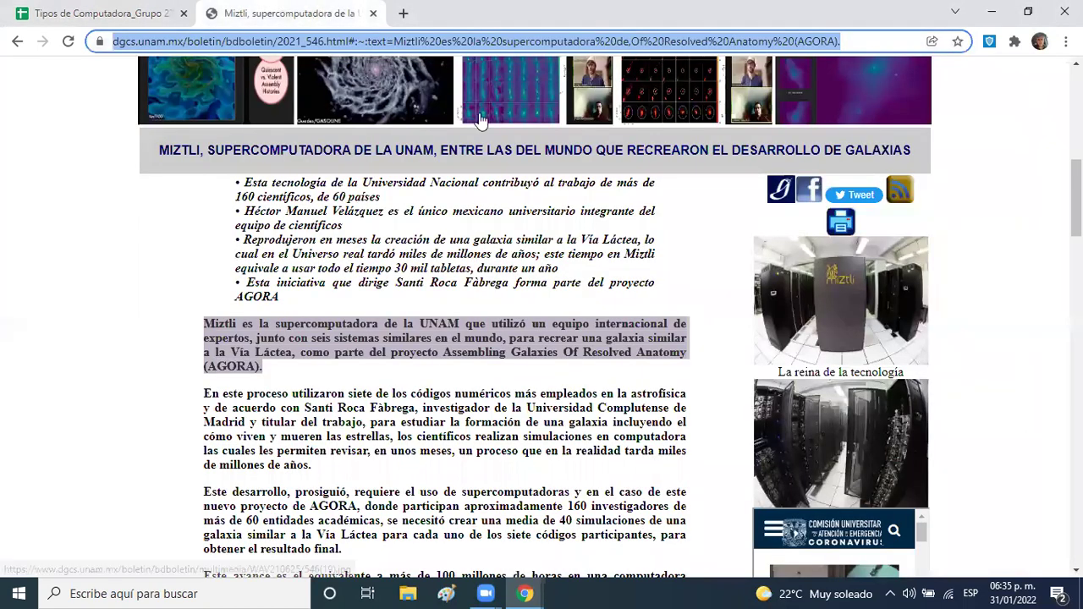
{"action": "key", "text": "Return"}
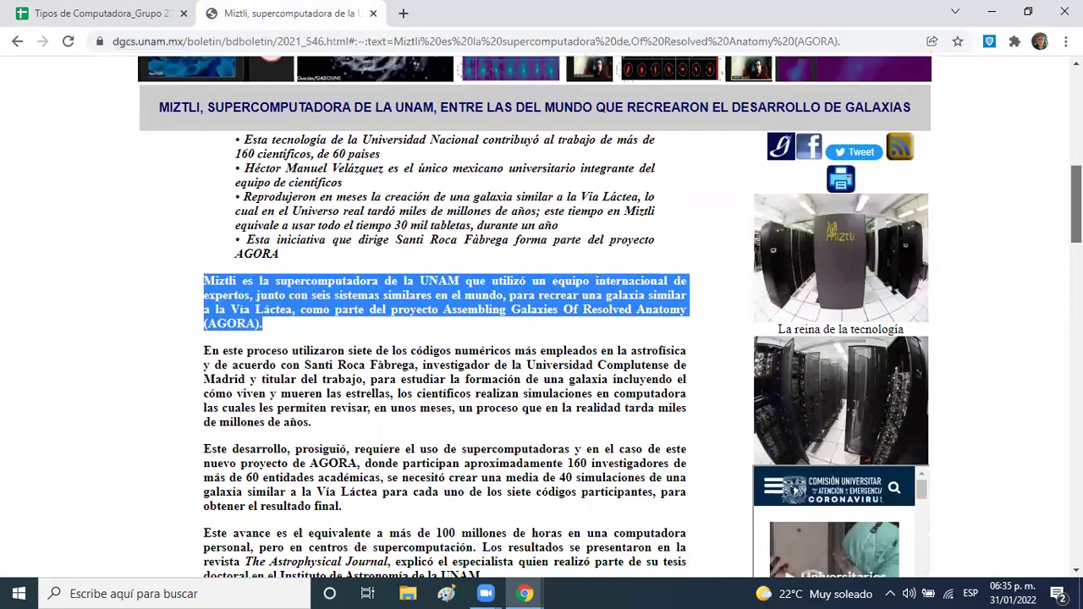
{"action": "scroll", "coordinate": [542, 315], "scroll_direction": "down", "scroll_amount": 2}
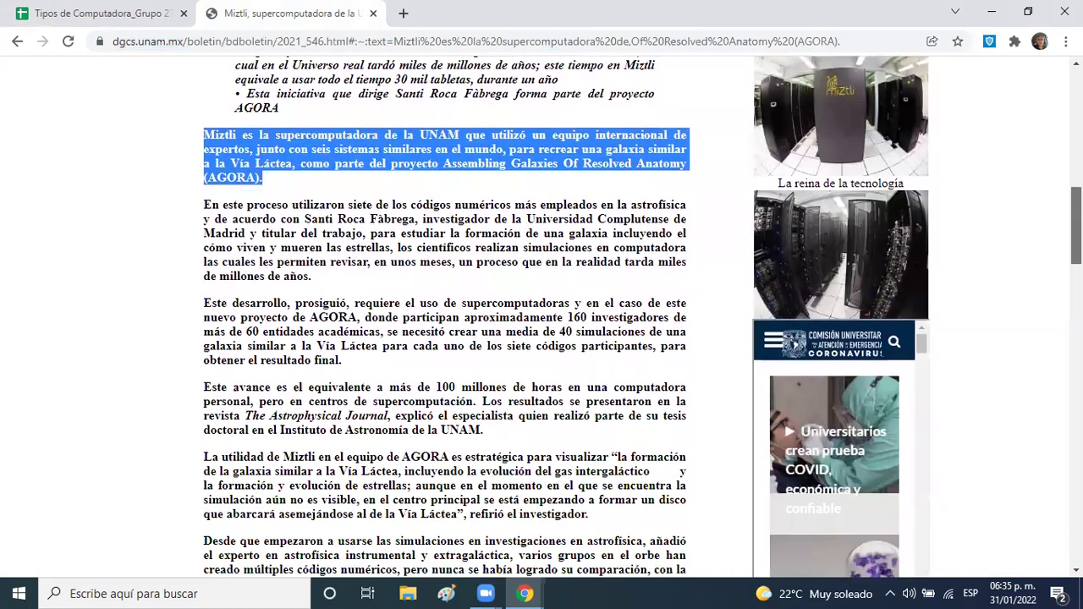
{"action": "scroll", "coordinate": [542, 316], "scroll_direction": "down", "scroll_amount": 2}
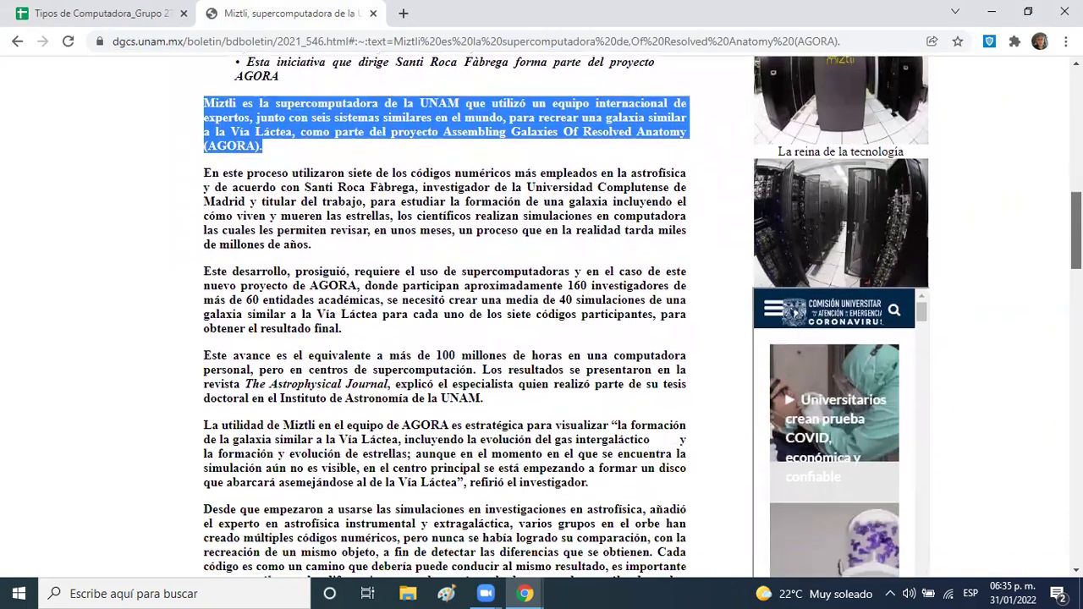
{"action": "scroll", "coordinate": [542, 316], "scroll_direction": "down", "scroll_amount": 2}
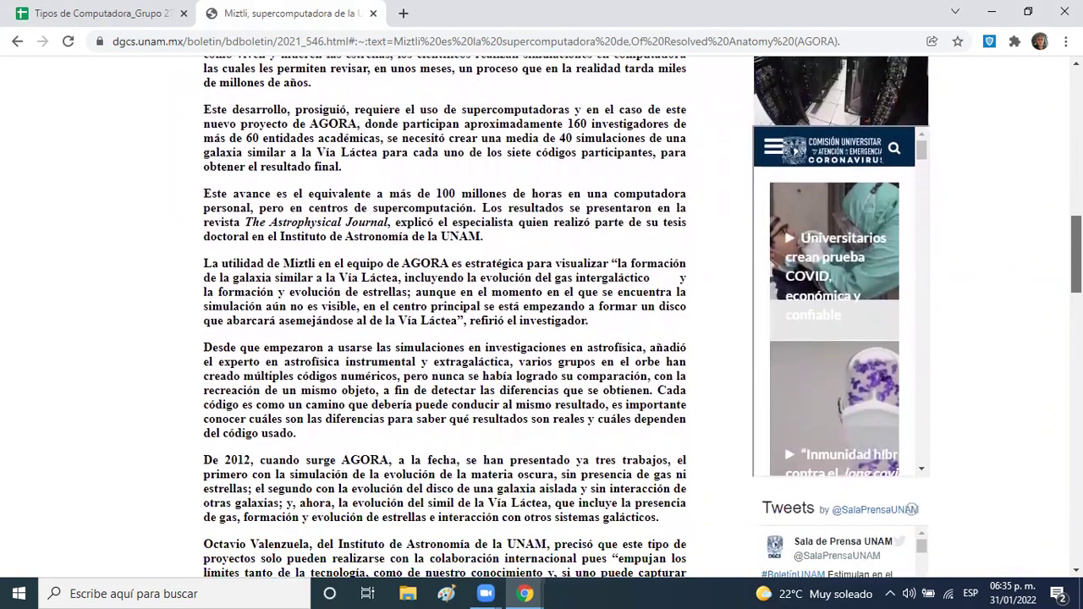
{"action": "scroll", "coordinate": [541, 316], "scroll_direction": "down", "scroll_amount": 2}
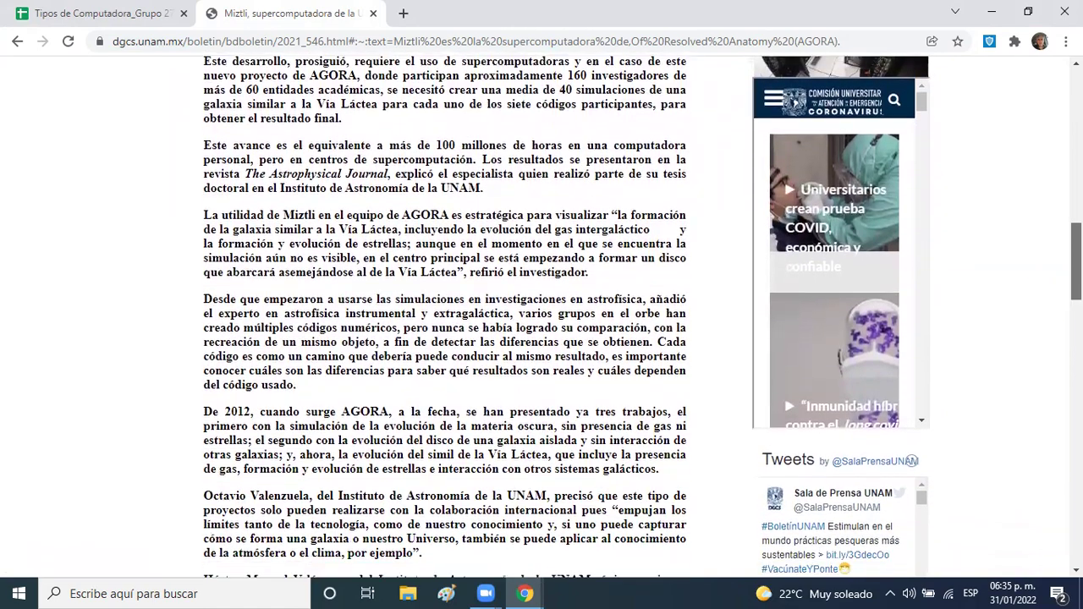
{"action": "scroll", "coordinate": [541, 316], "scroll_direction": "down", "scroll_amount": 1}
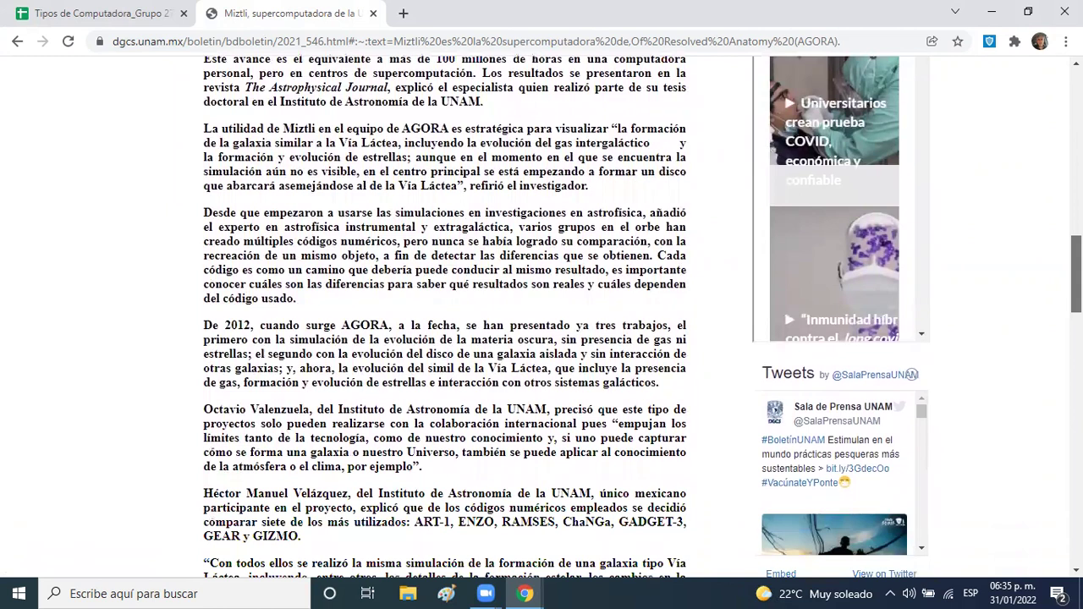
{"action": "scroll", "coordinate": [542, 316], "scroll_direction": "down", "scroll_amount": 1}
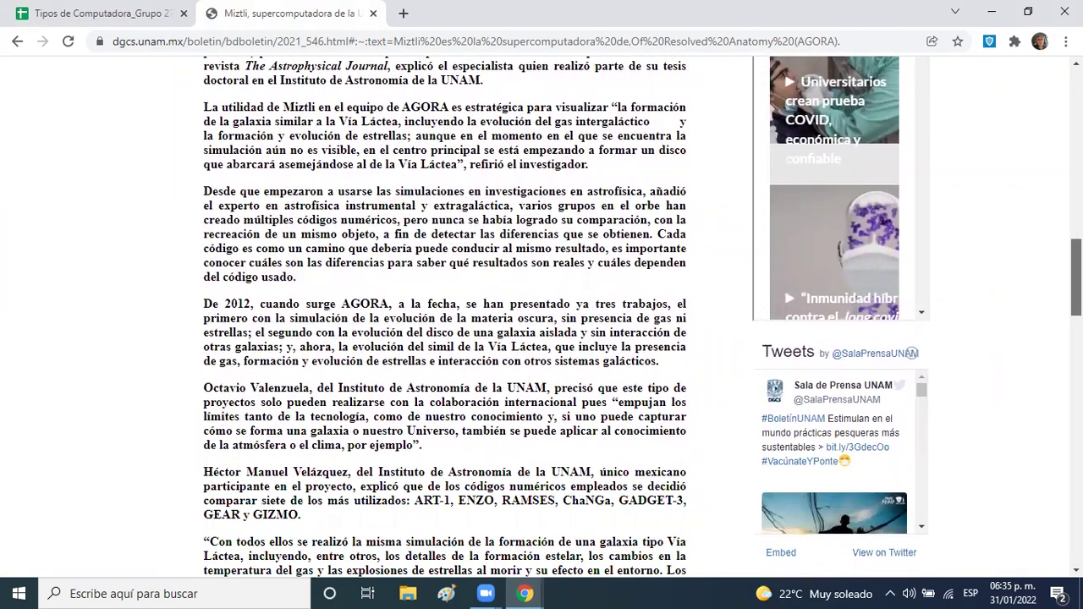
{"action": "scroll", "coordinate": [541, 316], "scroll_direction": "down", "scroll_amount": 1}
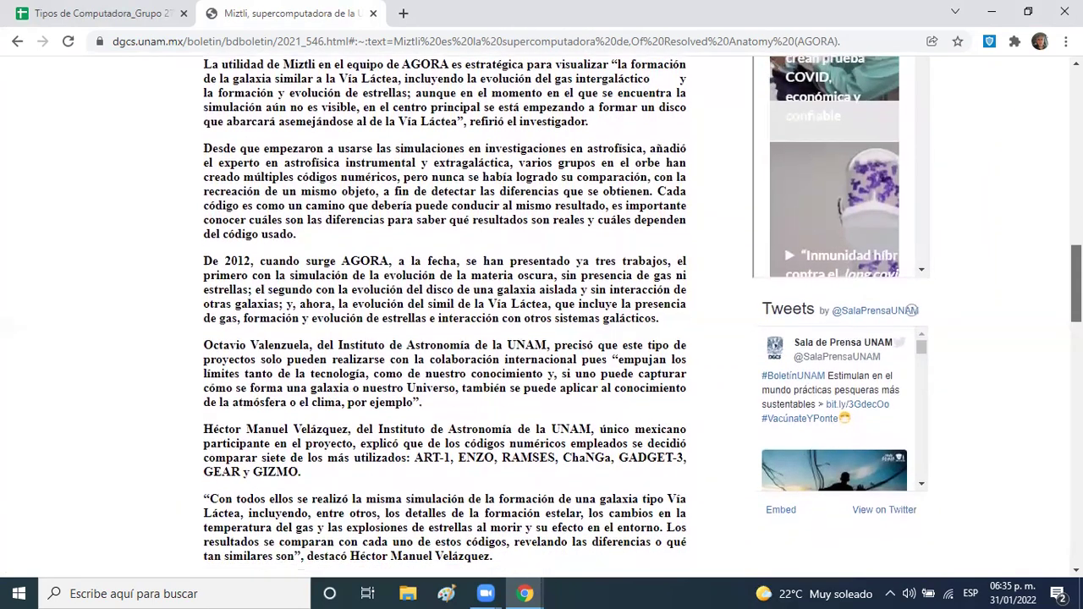
{"action": "scroll", "coordinate": [541, 315], "scroll_direction": "down", "scroll_amount": 4}
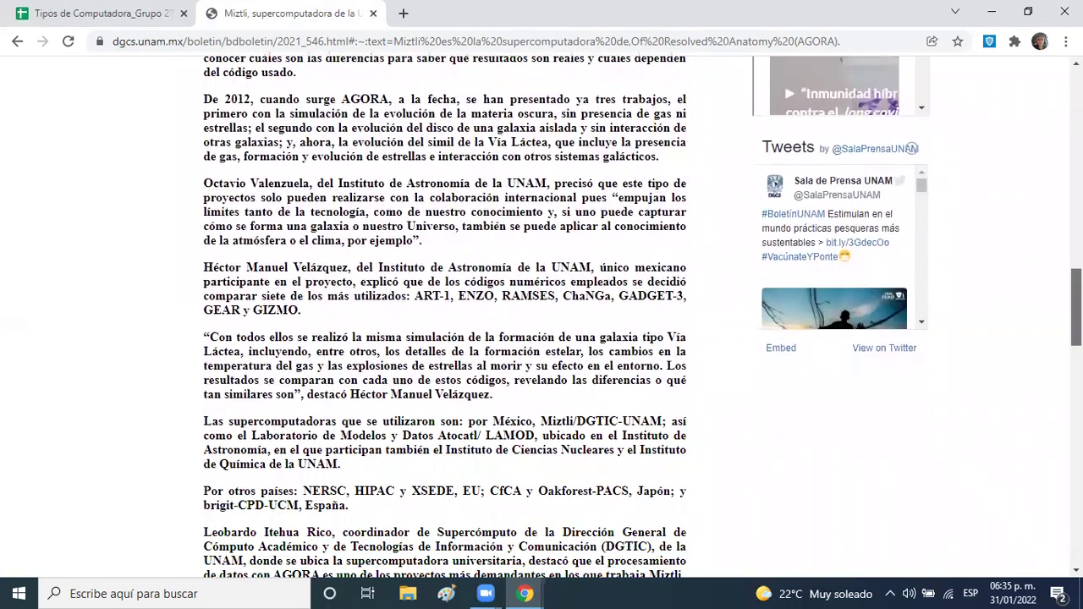
{"action": "scroll", "coordinate": [542, 316], "scroll_direction": "down", "scroll_amount": 2}
{"action": "scroll", "coordinate": [541, 316], "scroll_direction": "down", "scroll_amount": 3}
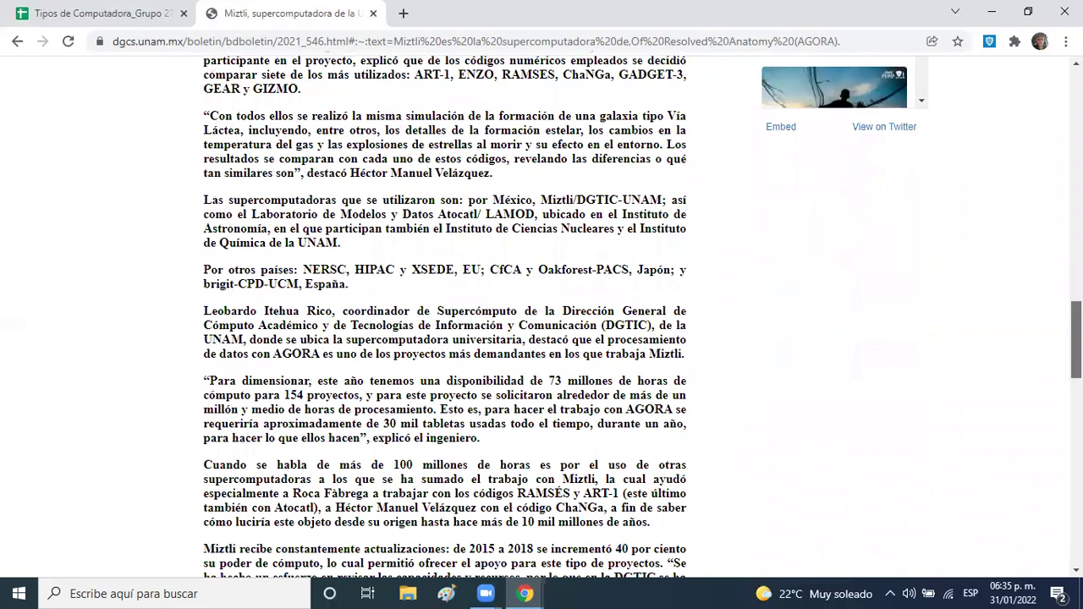
{"action": "scroll", "coordinate": [541, 316], "scroll_direction": "down", "scroll_amount": 7}
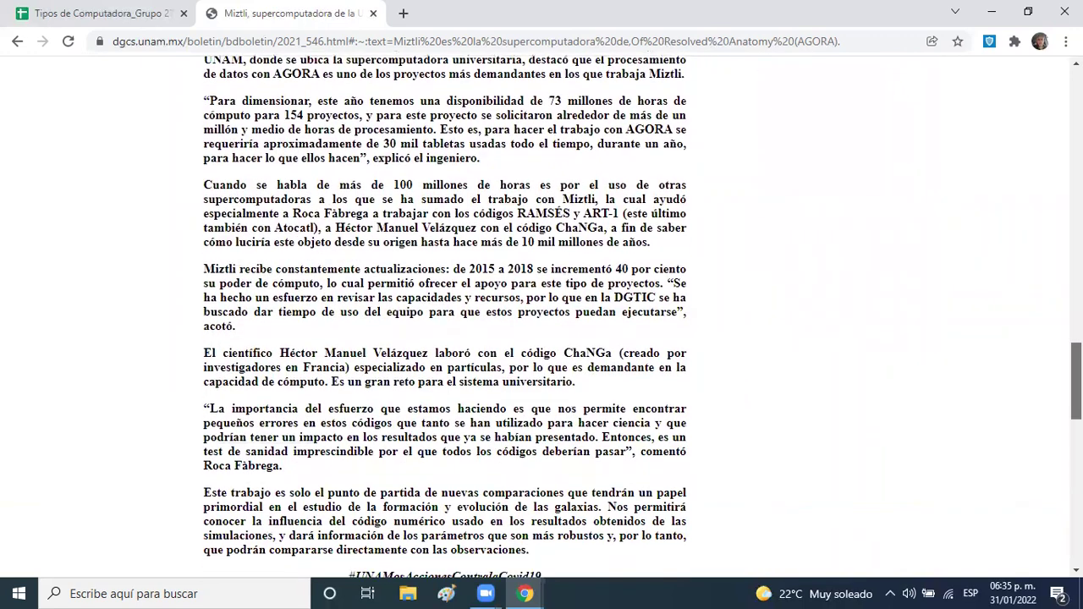
{"action": "scroll", "coordinate": [541, 315], "scroll_direction": "down", "scroll_amount": 3}
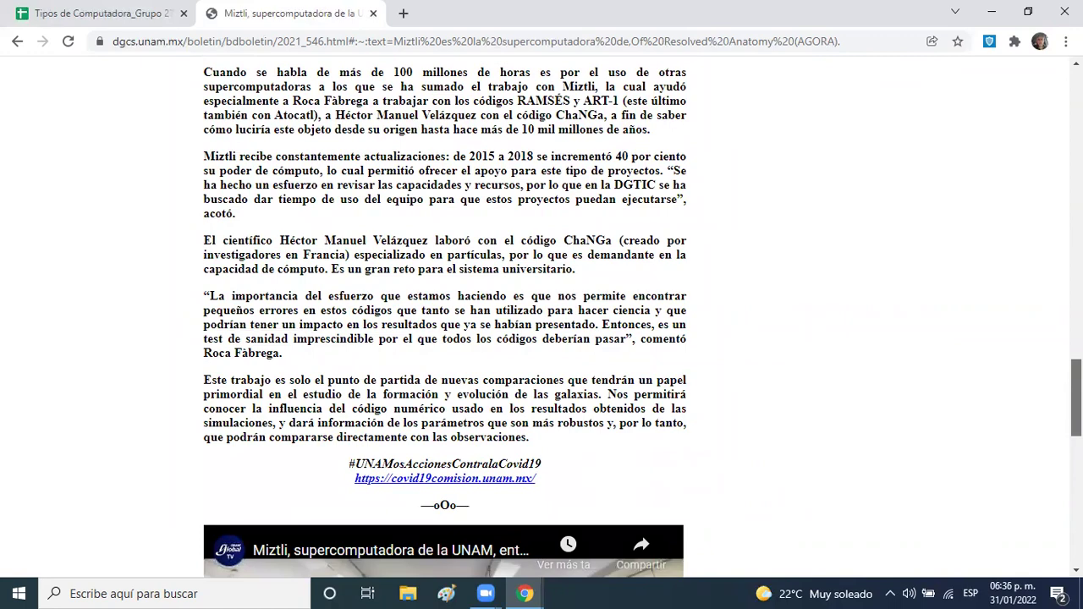
{"action": "scroll", "coordinate": [542, 316], "scroll_direction": "down", "scroll_amount": 10}
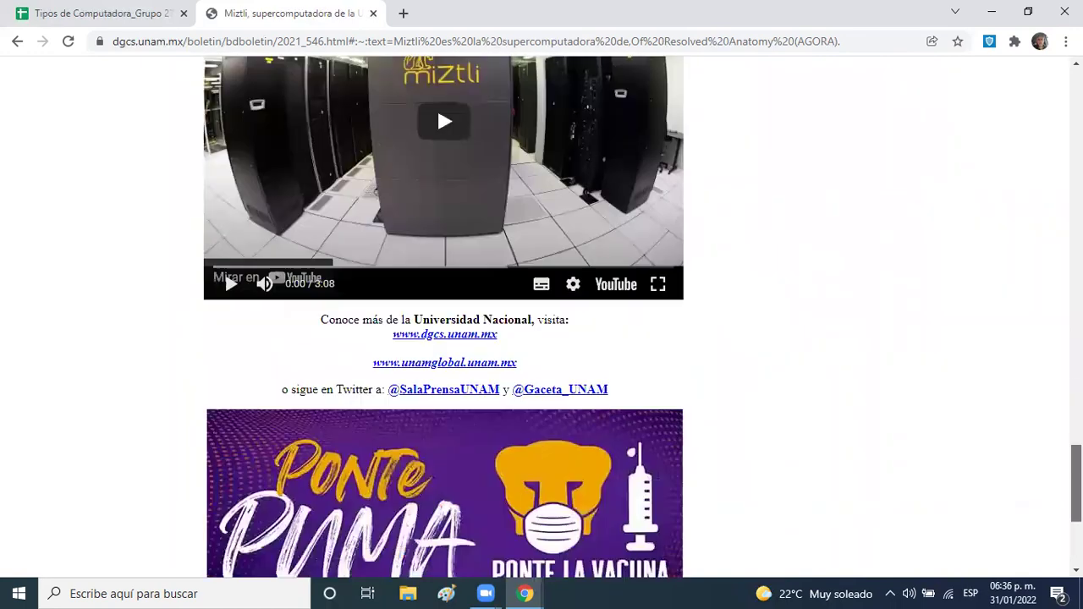
{"action": "scroll", "coordinate": [541, 316], "scroll_direction": "down", "scroll_amount": 1}
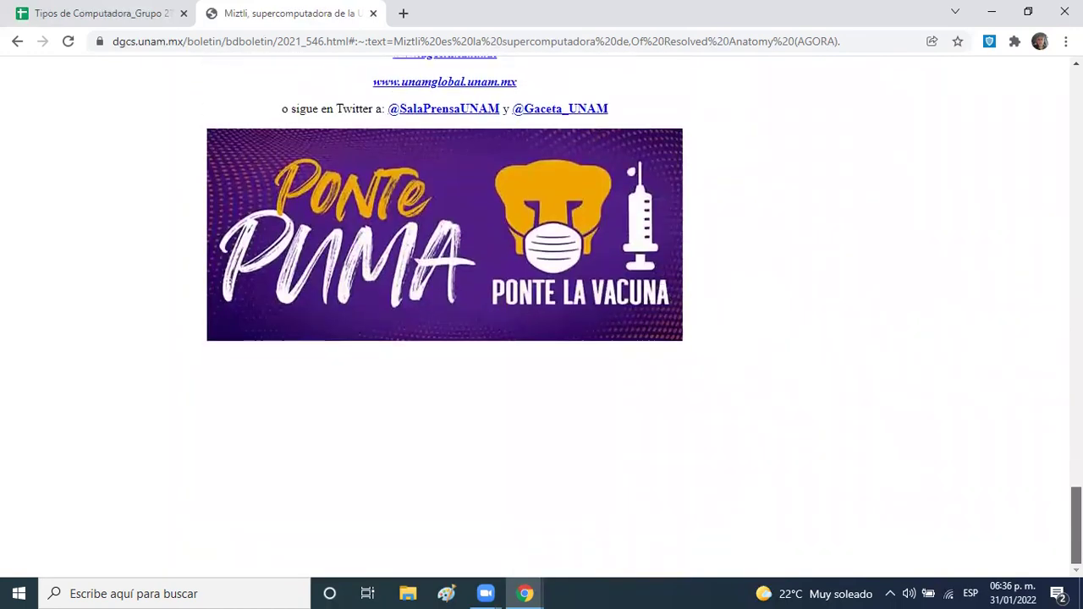
{"action": "scroll", "coordinate": [1027, 150], "scroll_direction": "up", "scroll_amount": 20}
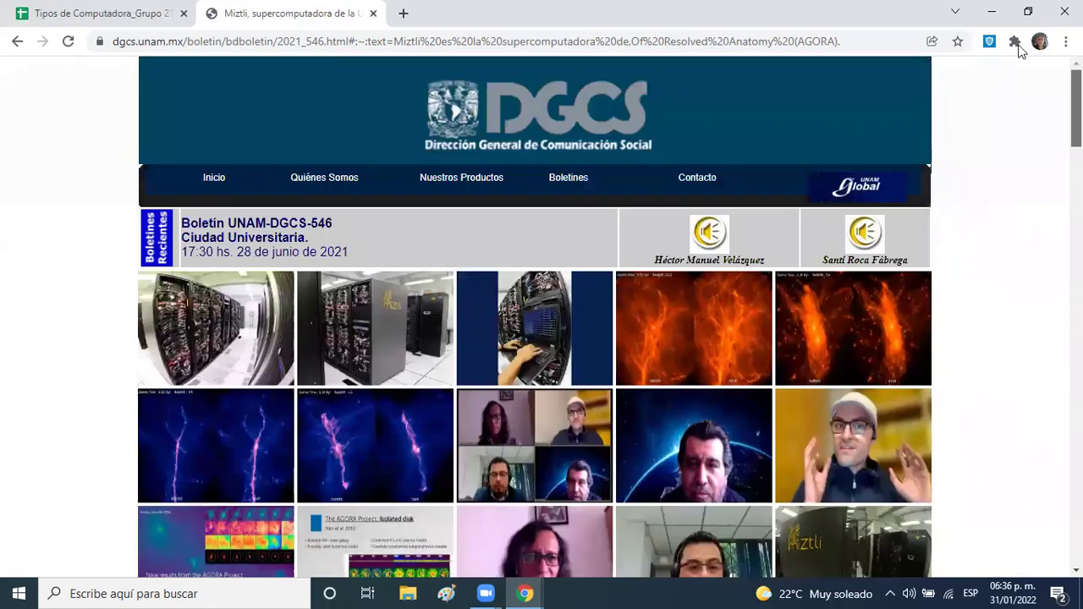
- Copy the image address of the Fundación UNAM photo (compuMIZTLI2.jpg) from the supercomputadoras miztli image results and paste it into Media cell L12
{"action": "left_click", "coordinate": [16, 42]}
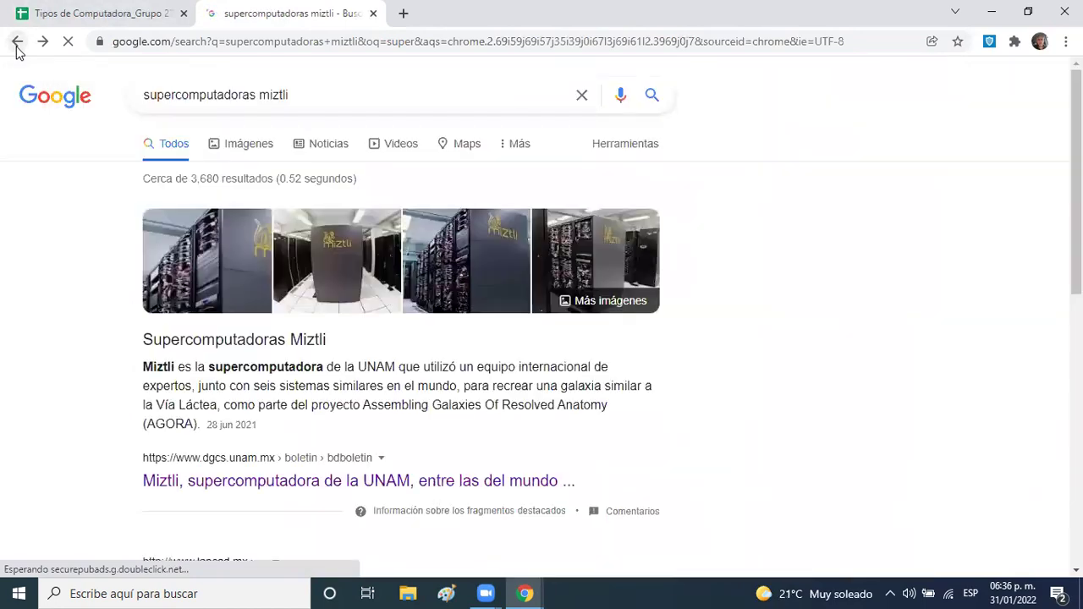
{"action": "left_click", "coordinate": [243, 145]}
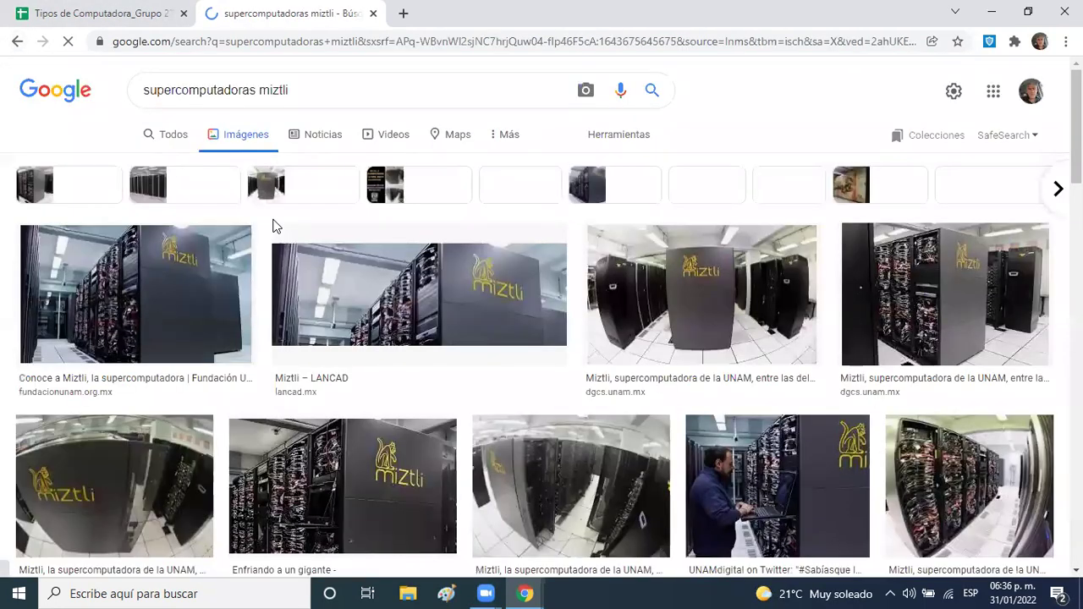
{"action": "left_click", "coordinate": [173, 297]}
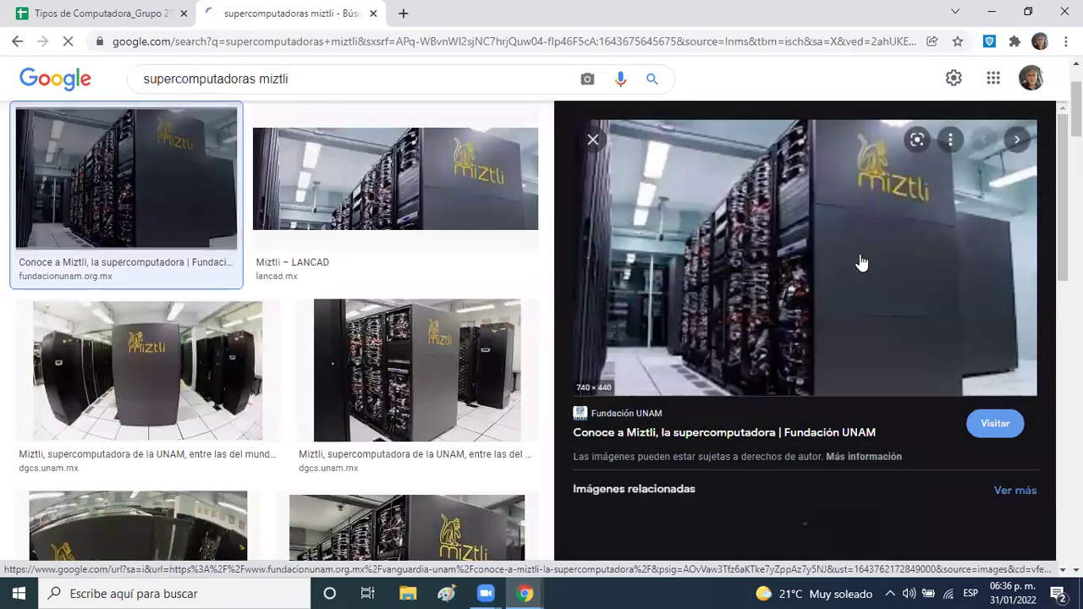
{"action": "right_click", "coordinate": [852, 269]}
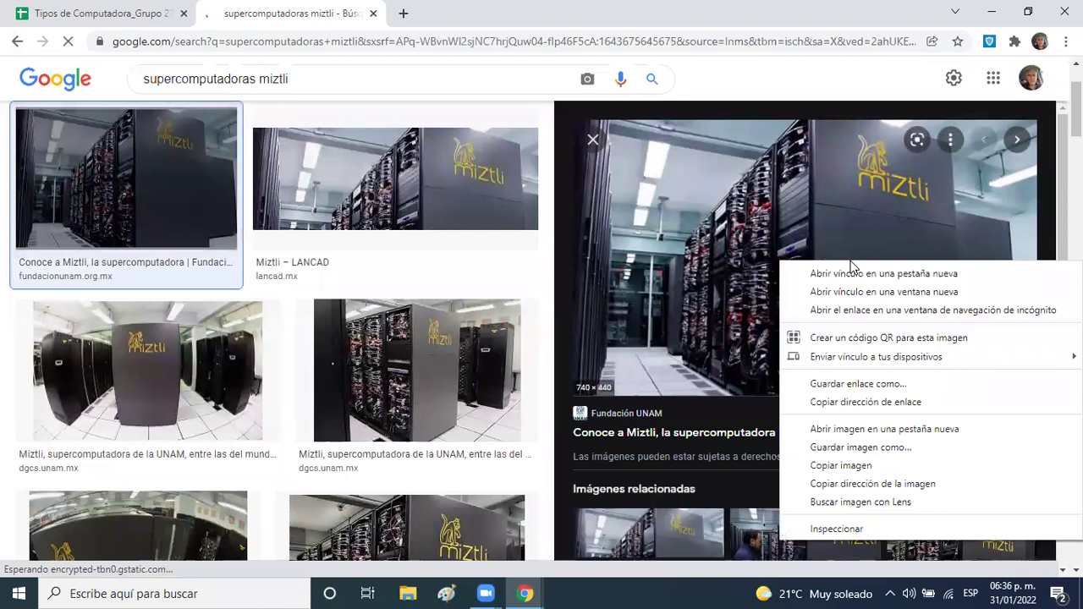
{"action": "left_click", "coordinate": [862, 484]}
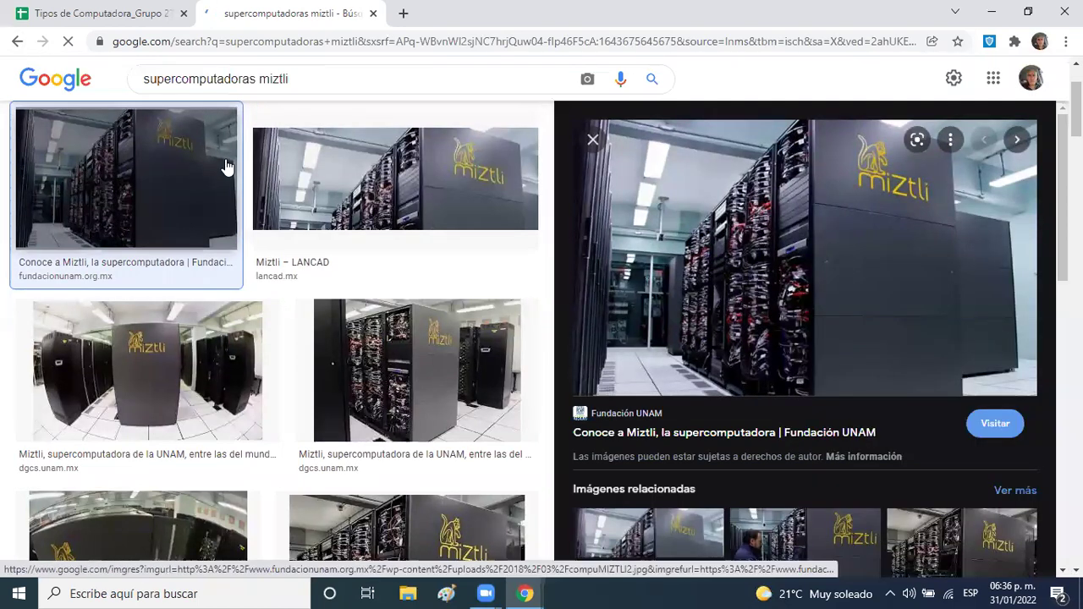
{"action": "left_click", "coordinate": [113, 13]}
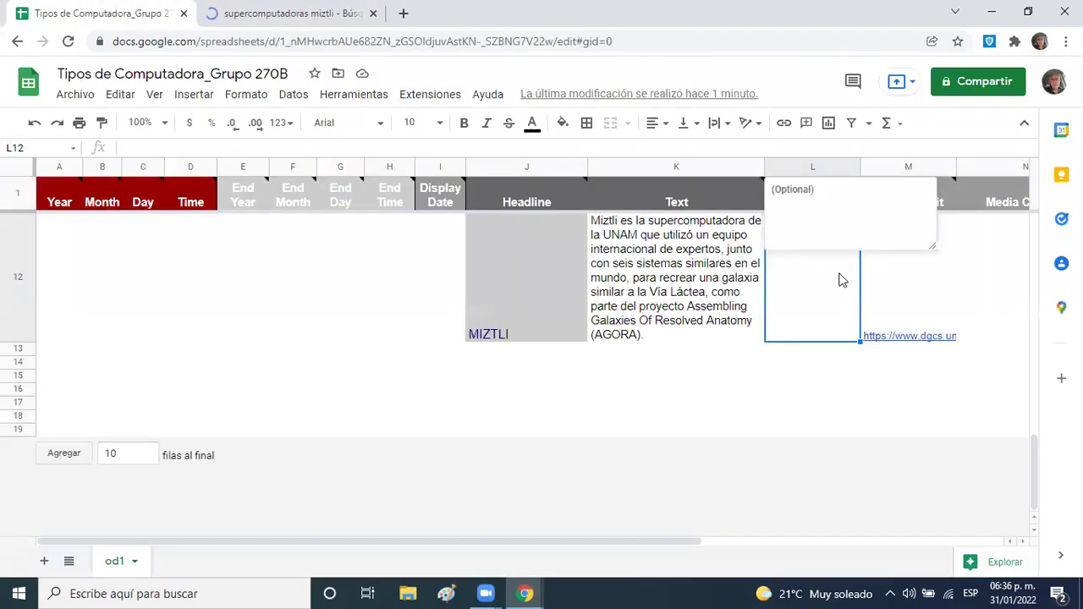
{"action": "type", "text": "http://www.fundacionunam.org.mx/wp-content/uploads/2018/03/compuMIZTLI2.jpg"}
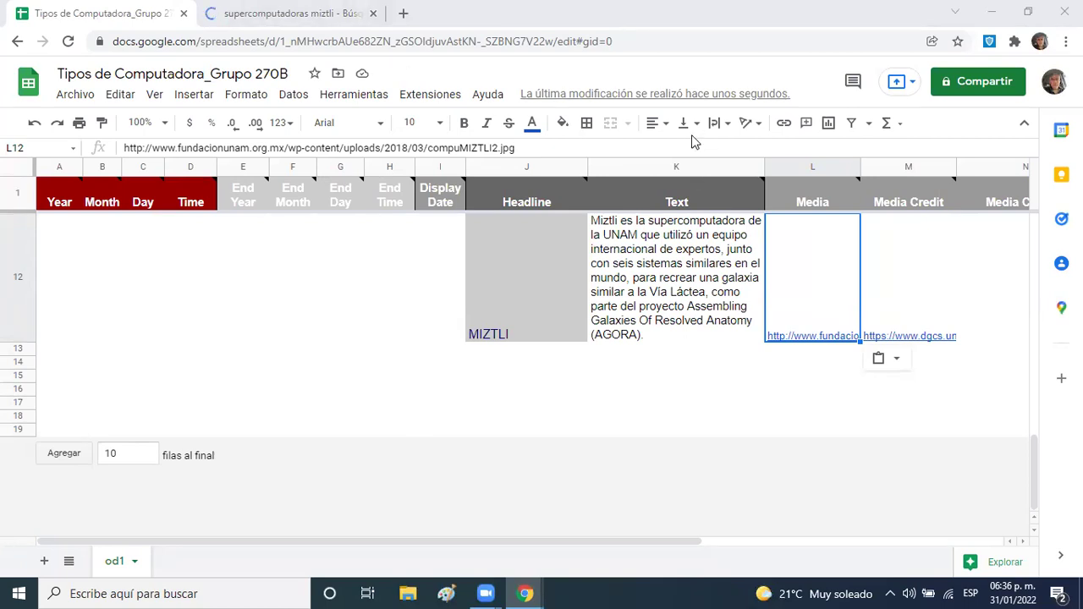
- Open the image link in Media cell L12 to check the Miztli photo, and return to the spreadsheet
{"action": "mouse_move", "coordinate": [788, 343]}
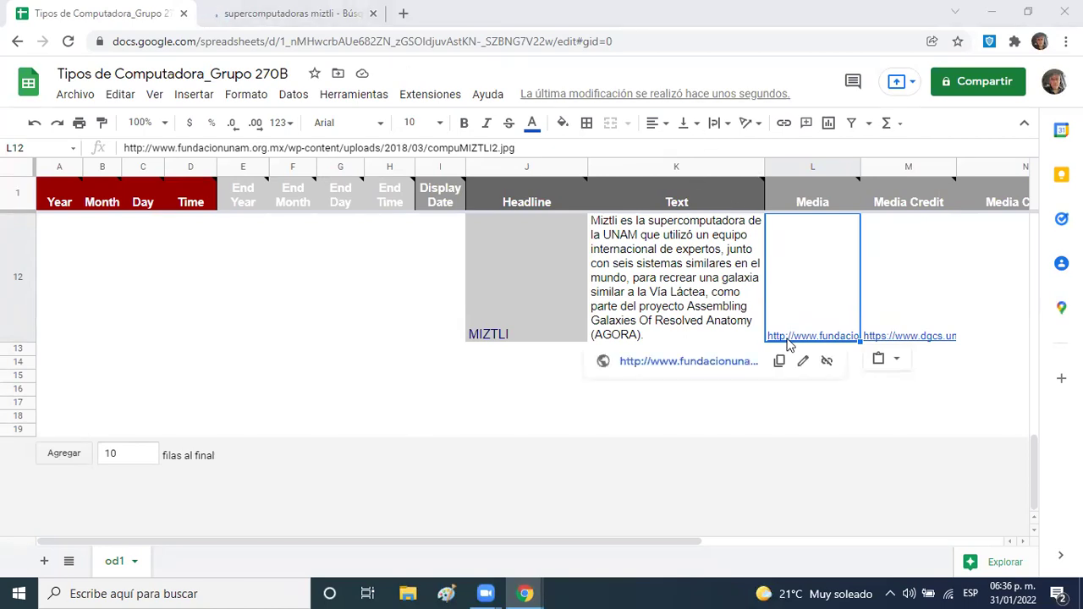
{"action": "left_click", "coordinate": [703, 363]}
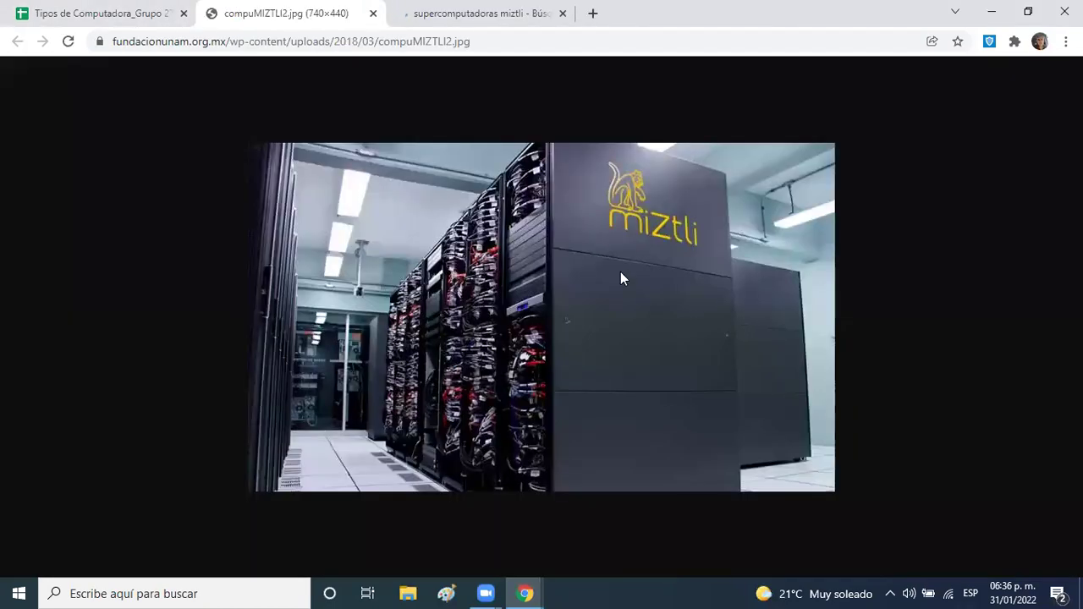
{"action": "left_click", "coordinate": [140, 12]}
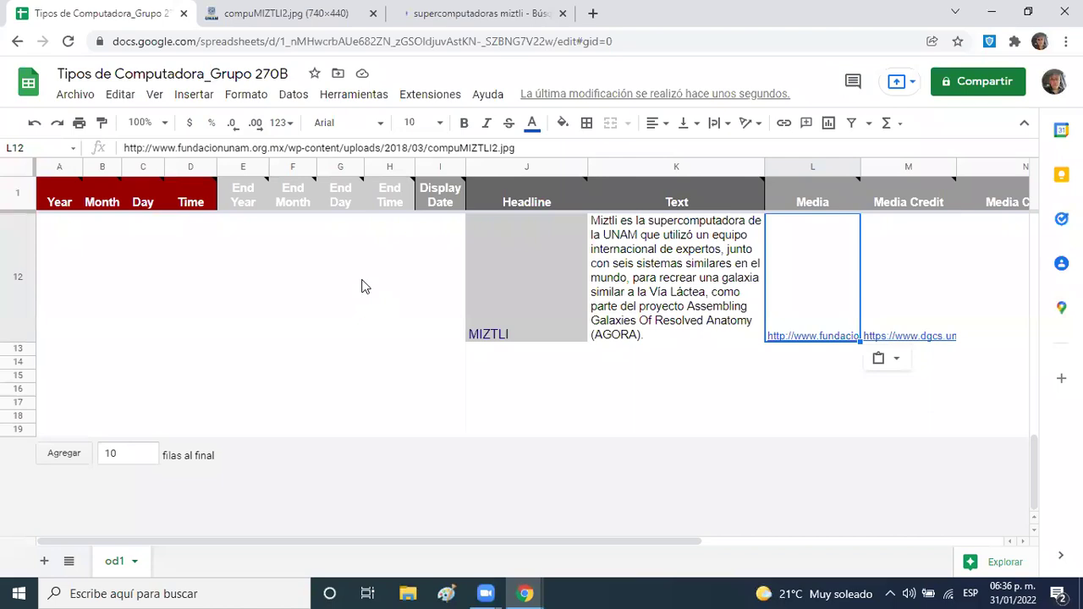
- Select Year cell A12 and look up Miztli's start-of-service year on the LANCAD page from the supercomputadoras miztli web results
{"action": "left_click", "coordinate": [42, 267]}
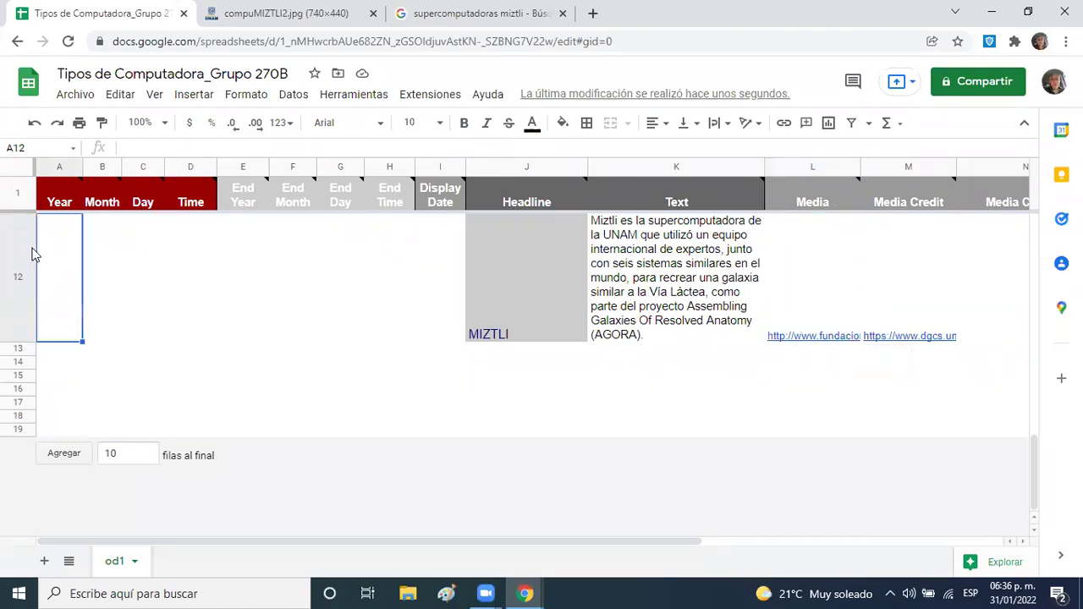
{"action": "left_click", "coordinate": [351, 19]}
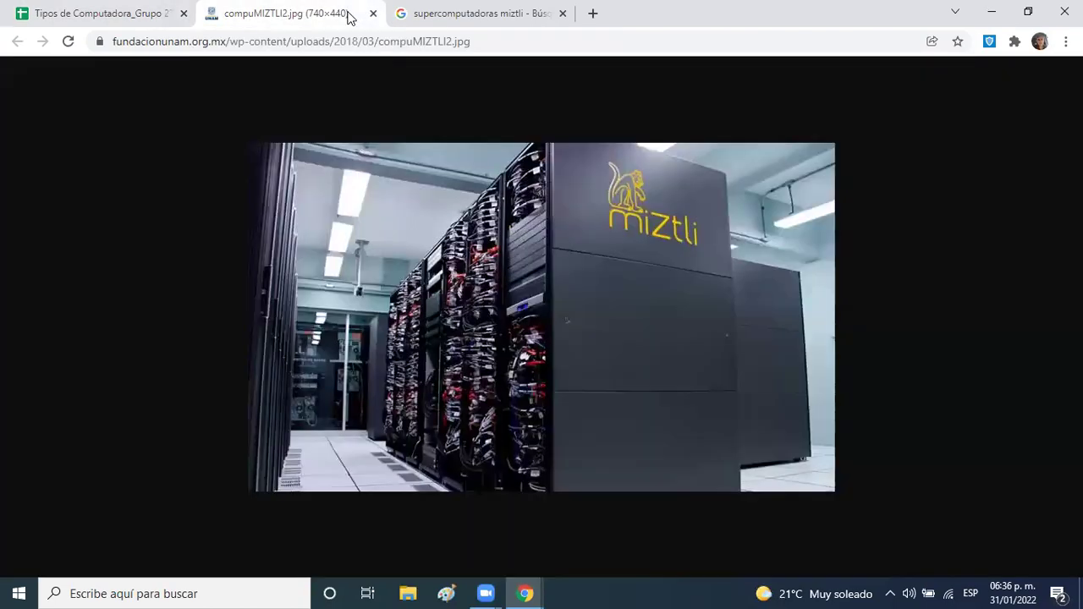
{"action": "left_click", "coordinate": [438, 22]}
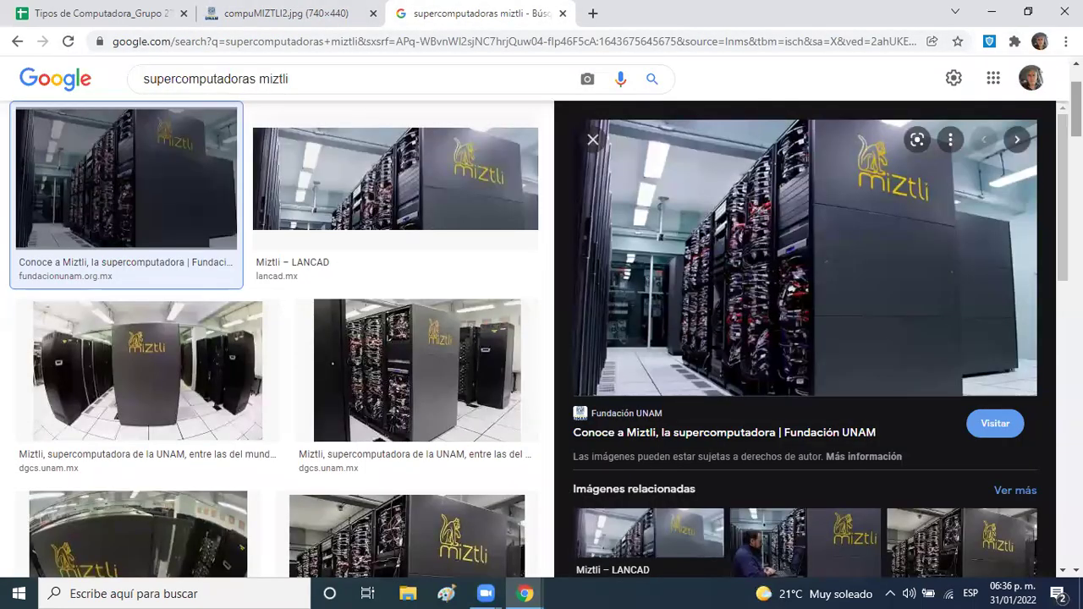
{"action": "scroll", "coordinate": [486, 169], "scroll_direction": "down", "scroll_amount": 1}
{"action": "scroll", "coordinate": [486, 169], "scroll_direction": "up", "scroll_amount": 3}
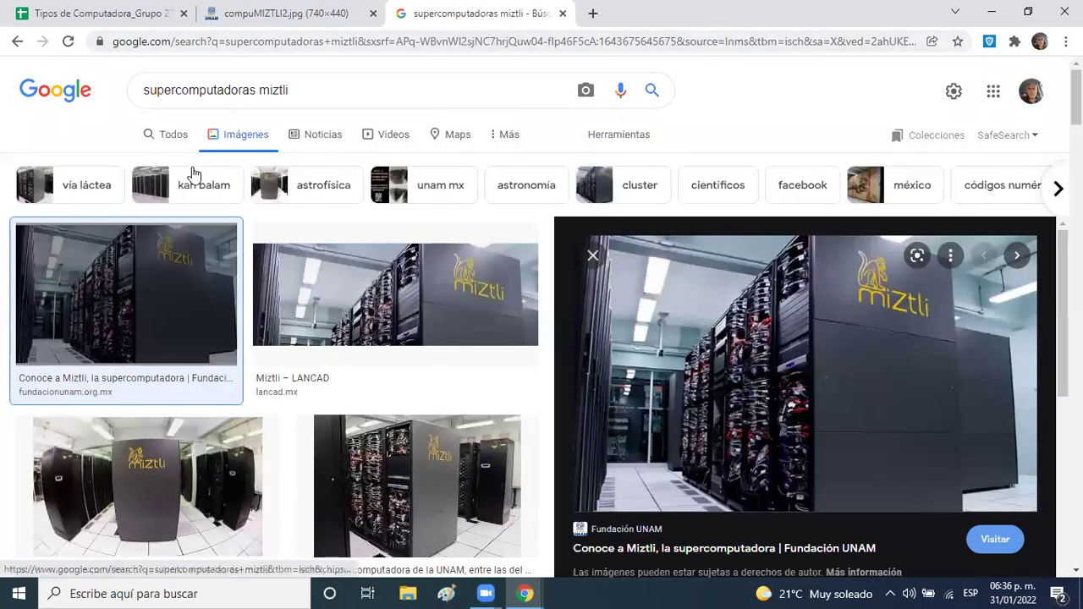
{"action": "left_click", "coordinate": [170, 135]}
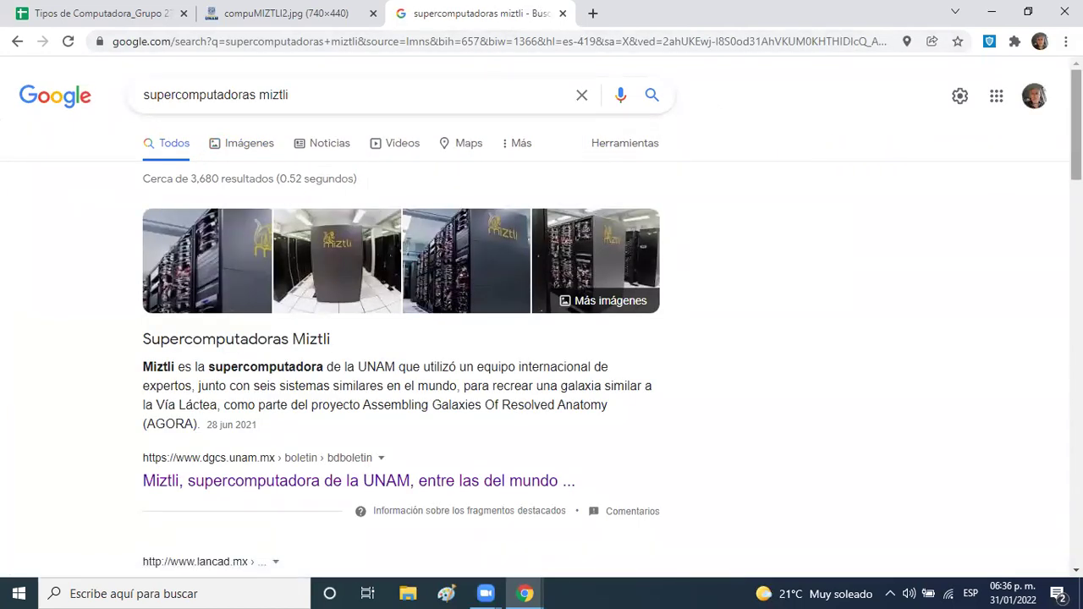
{"action": "scroll", "coordinate": [472, 351], "scroll_direction": "down", "scroll_amount": 4}
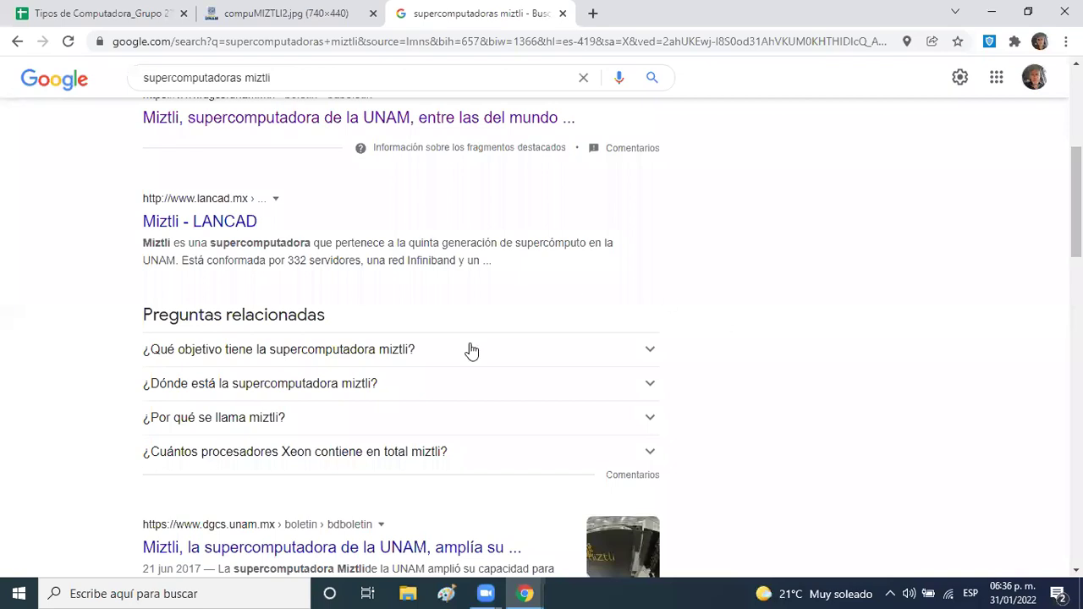
{"action": "left_click", "coordinate": [253, 228]}
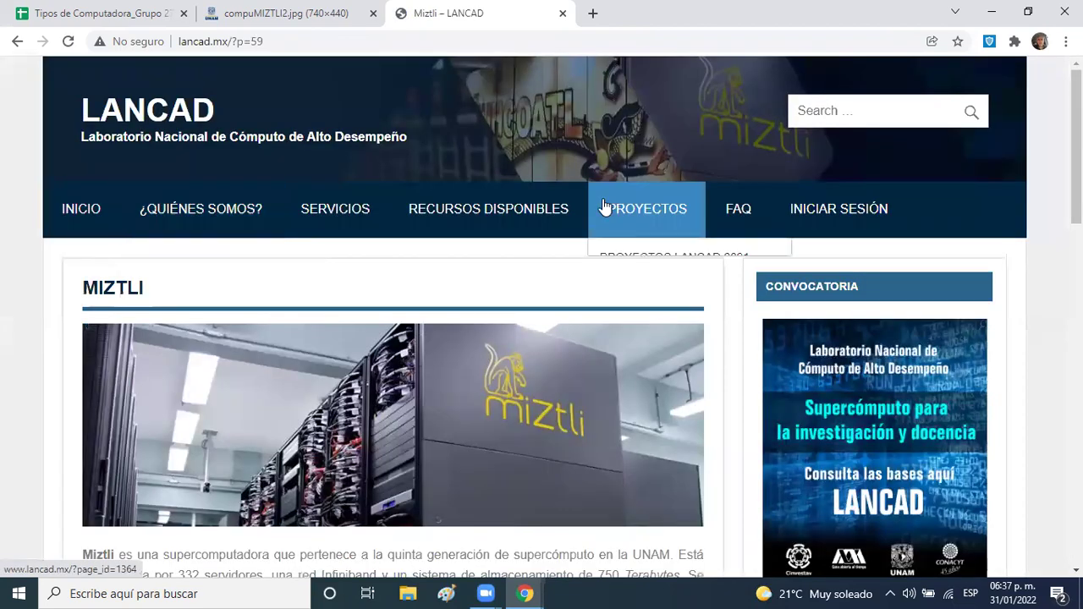
{"action": "scroll", "coordinate": [1074, 144], "scroll_direction": "down", "scroll_amount": 4}
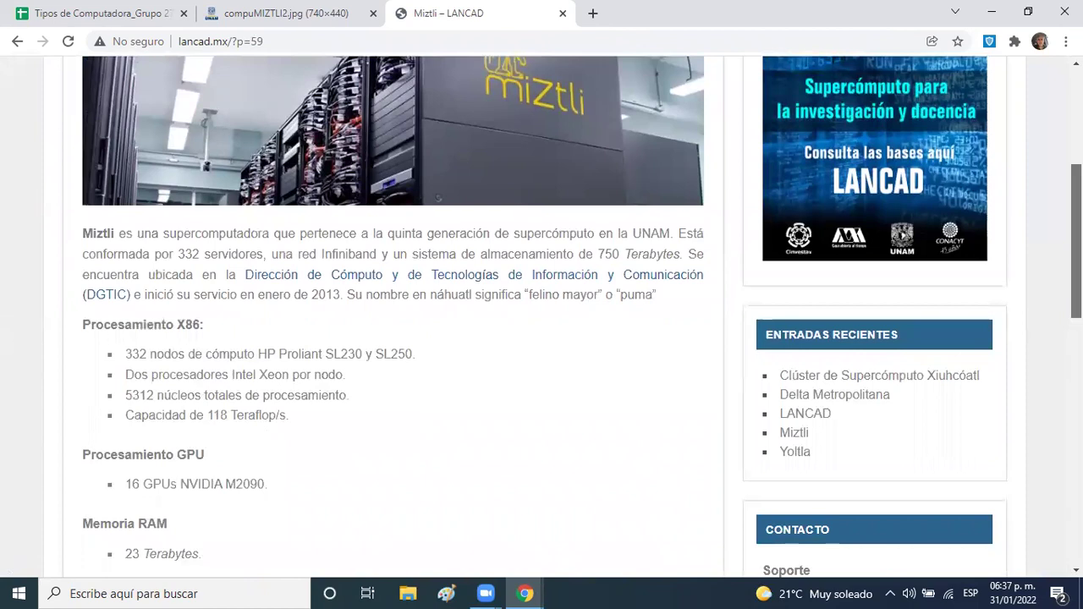
{"action": "scroll", "coordinate": [1075, 245], "scroll_direction": "down", "scroll_amount": 1}
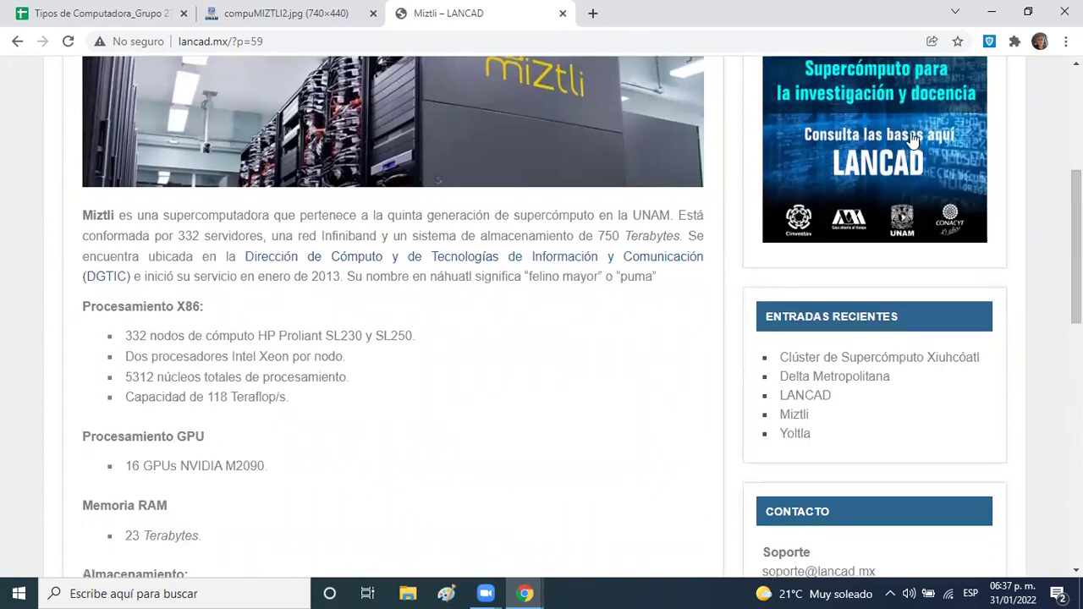
- Enter 2013 in Year cell A12 of the Miztli row
{"action": "left_click", "coordinate": [97, 13]}
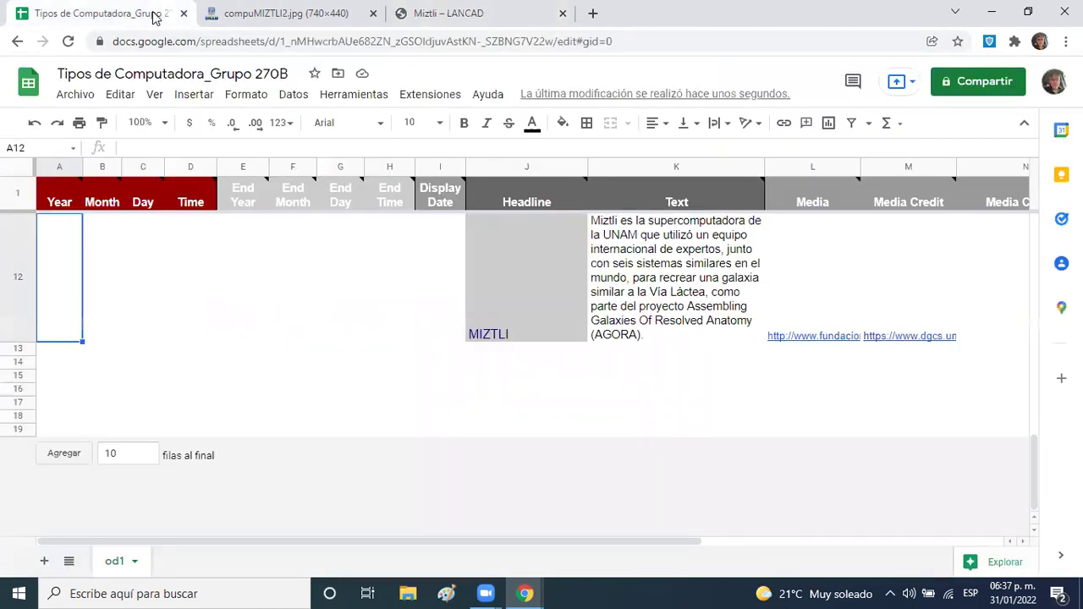
{"action": "type", "text": "2013"}
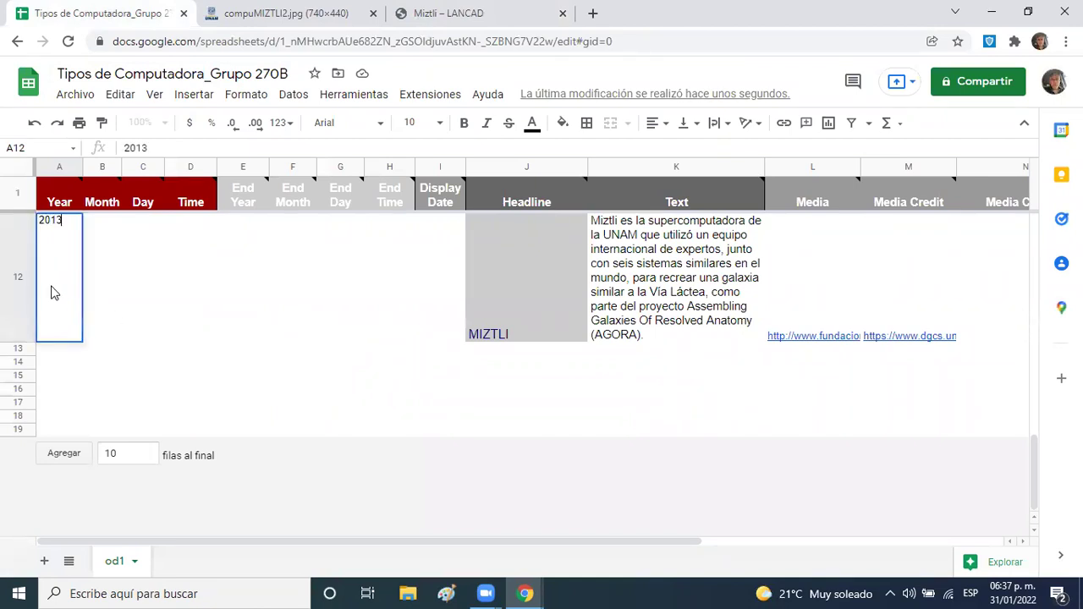
{"action": "key", "text": "Return"}
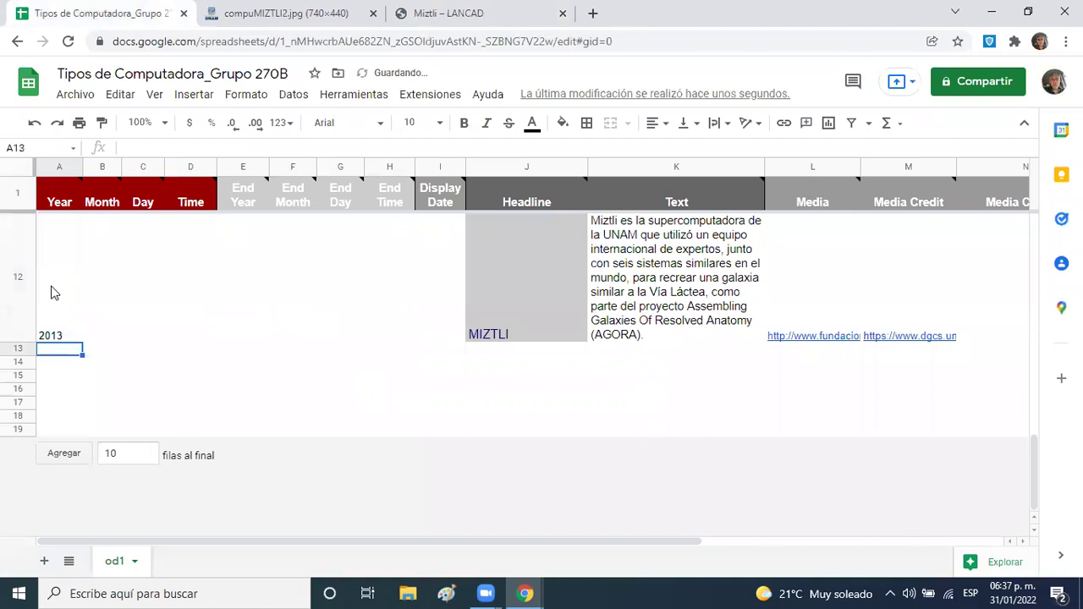
{"action": "left_click", "coordinate": [51, 292]}
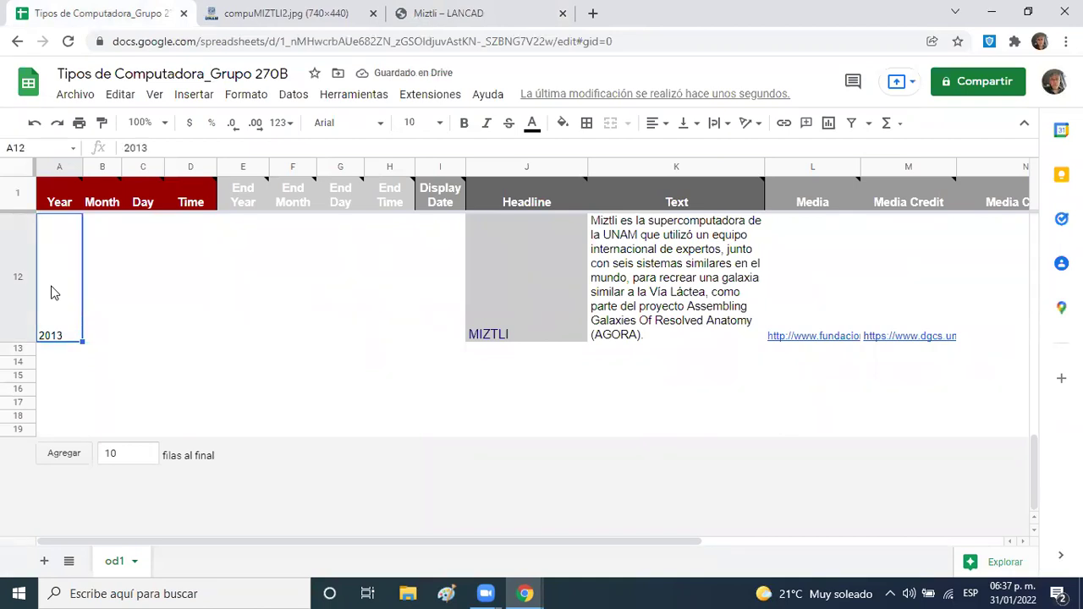
{"action": "key", "text": "Right"}
{"action": "key", "text": "Right"}
{"action": "key", "text": "Right"}
{"action": "key", "text": "Right"}
{"action": "key", "text": "Right"}
{"action": "key", "text": "Right"}
{"action": "key", "text": "Right"}
{"action": "key", "text": "Right"}
{"action": "key", "text": "Right"}
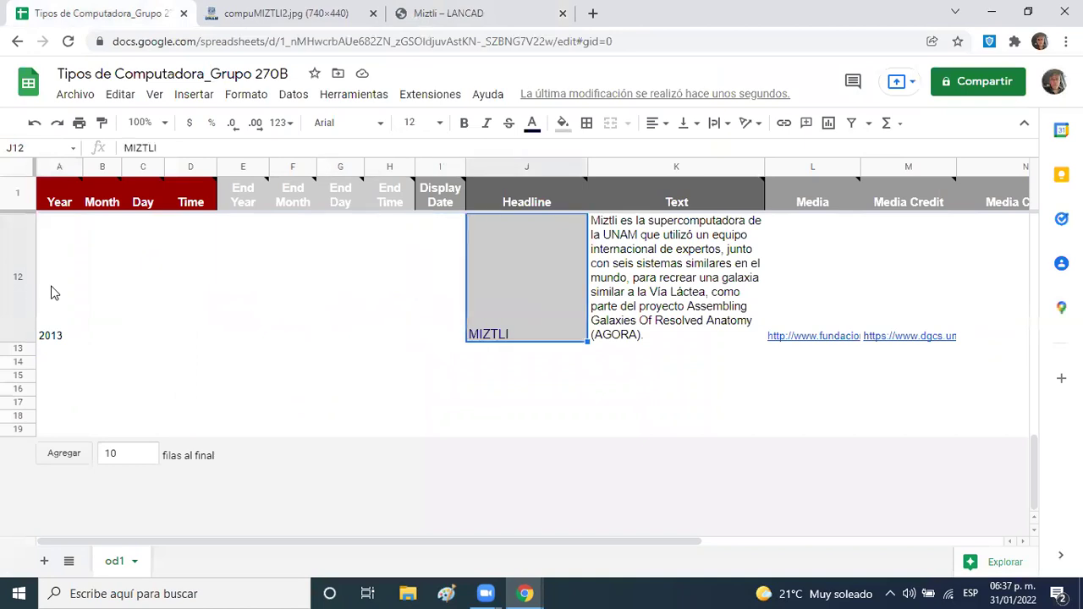
- Format Year cell A12 as 14-point bold, centred both vertically and horizontally
{"action": "key", "text": "Left"}
{"action": "key", "text": "Left"}
{"action": "key", "text": "Left"}
{"action": "key", "text": "Left"}
{"action": "key", "text": "Left"}
{"action": "key", "text": "Left"}
{"action": "key", "text": "Left"}
{"action": "key", "text": "Left"}
{"action": "key", "text": "Left"}
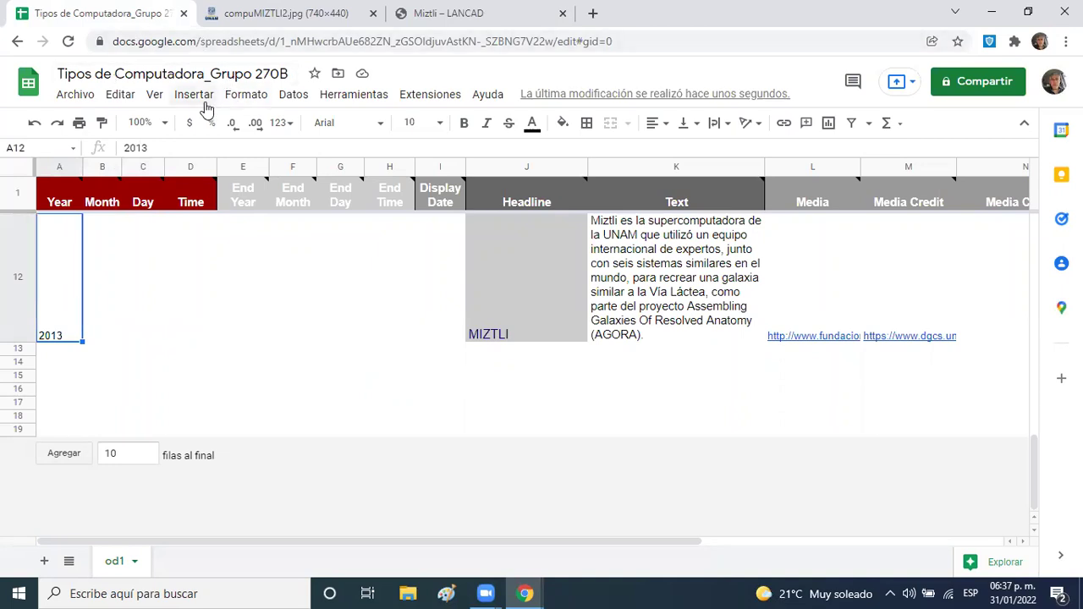
{"action": "left_click", "coordinate": [440, 124]}
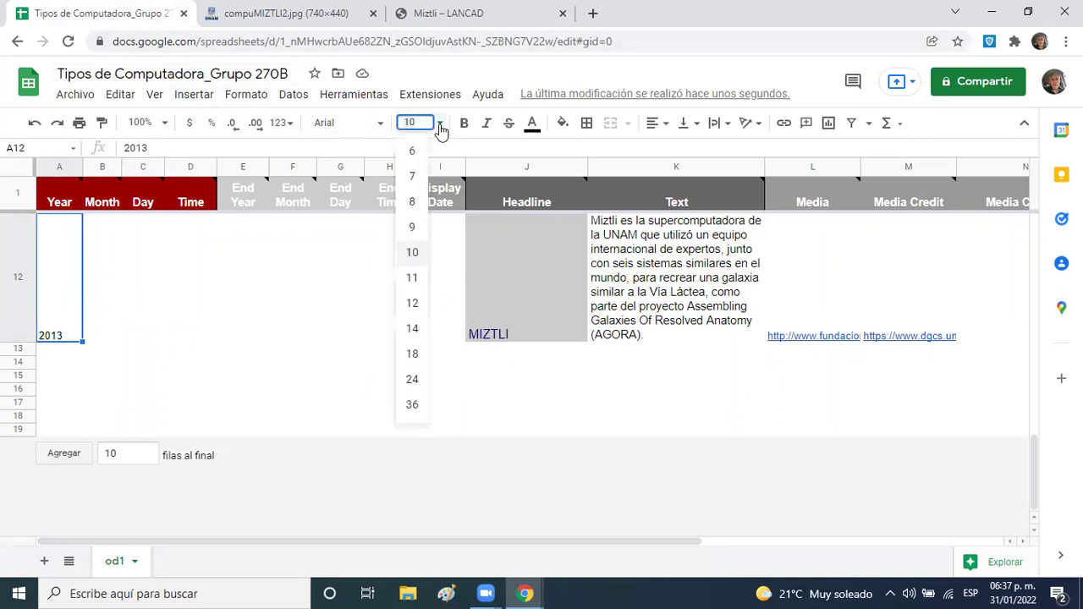
{"action": "left_click", "coordinate": [409, 329]}
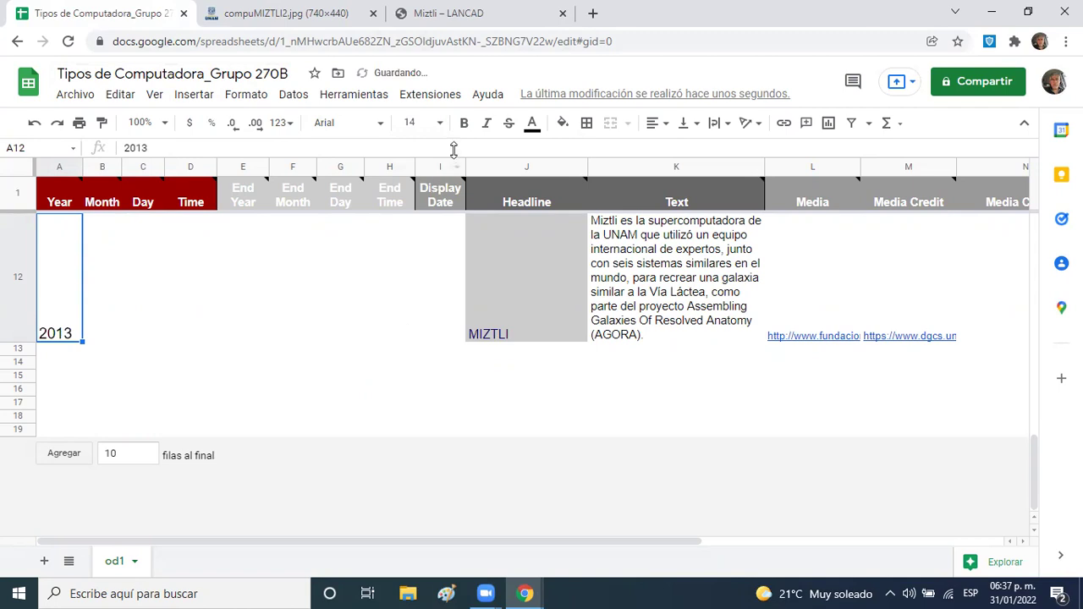
{"action": "left_click", "coordinate": [466, 124]}
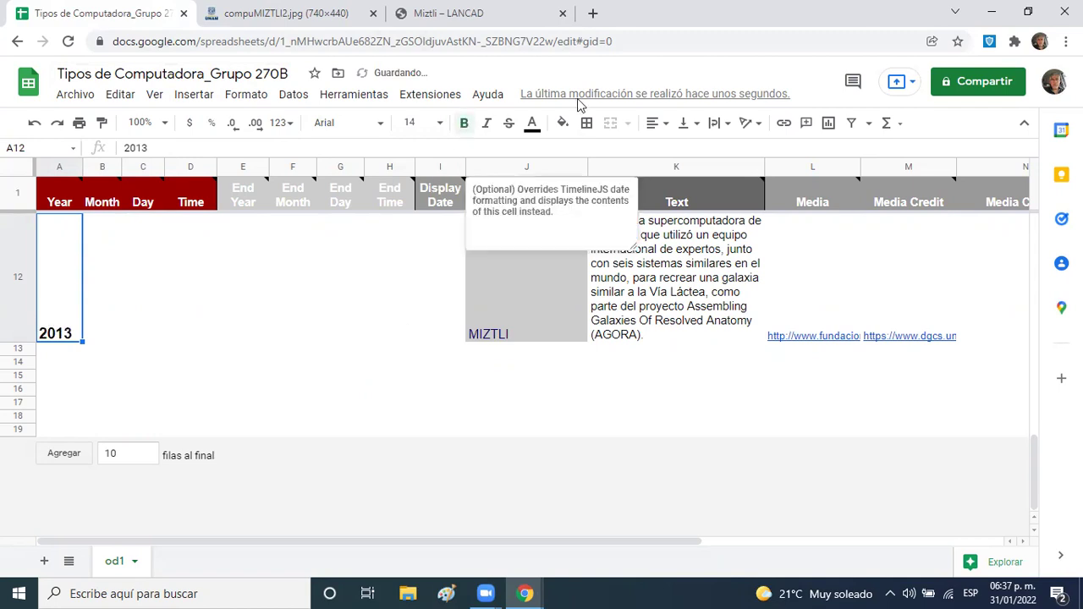
{"action": "left_click", "coordinate": [695, 124]}
{"action": "left_click", "coordinate": [706, 150]}
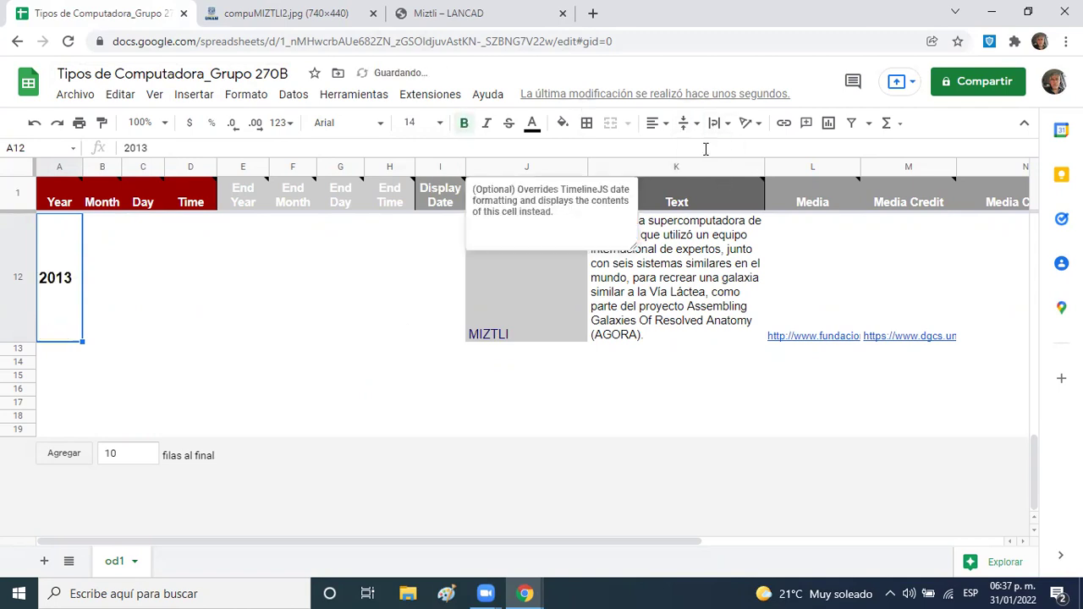
{"action": "left_click", "coordinate": [657, 123]}
{"action": "left_click", "coordinate": [673, 151]}
- Format the MIZTLI headline in cell J12 as 14-point bold, centred horizontally and vertically
{"action": "left_click", "coordinate": [542, 297]}
{"action": "left_click", "coordinate": [440, 124]}
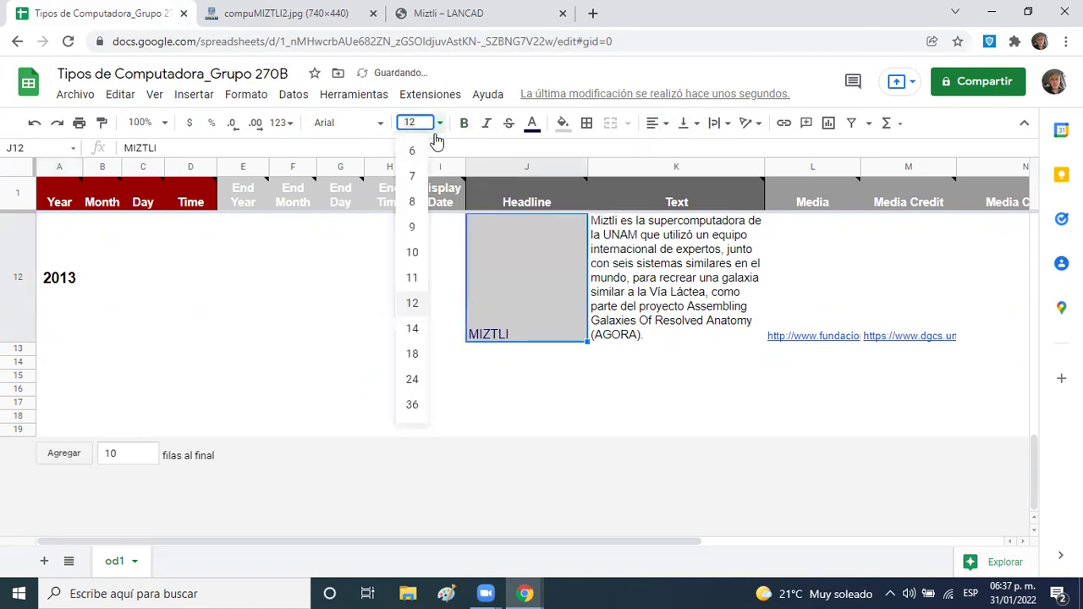
{"action": "left_click", "coordinate": [412, 332]}
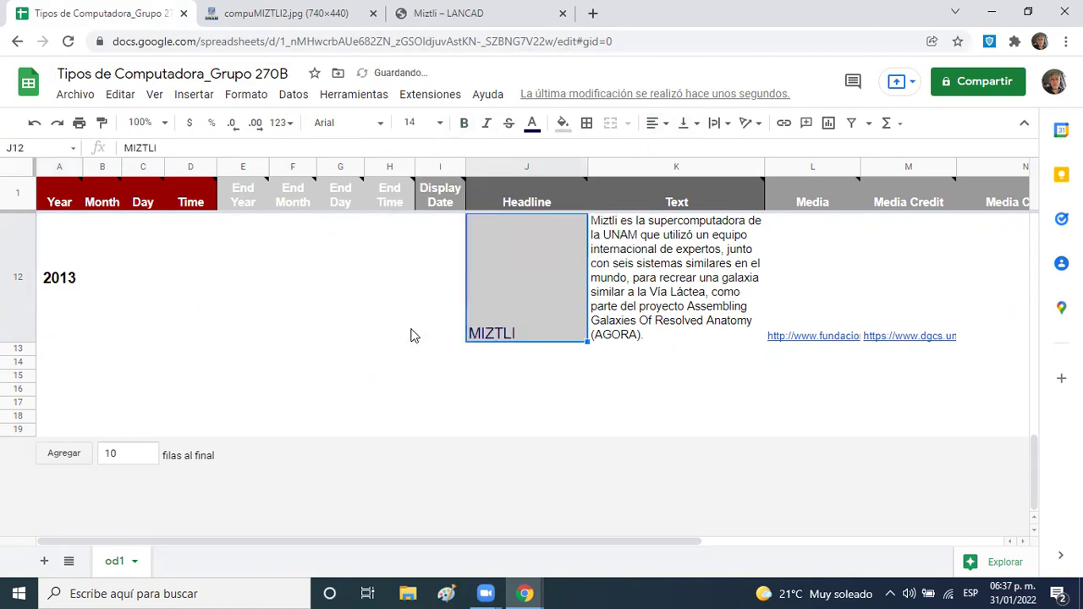
{"action": "left_click", "coordinate": [463, 123]}
{"action": "left_click", "coordinate": [652, 123]}
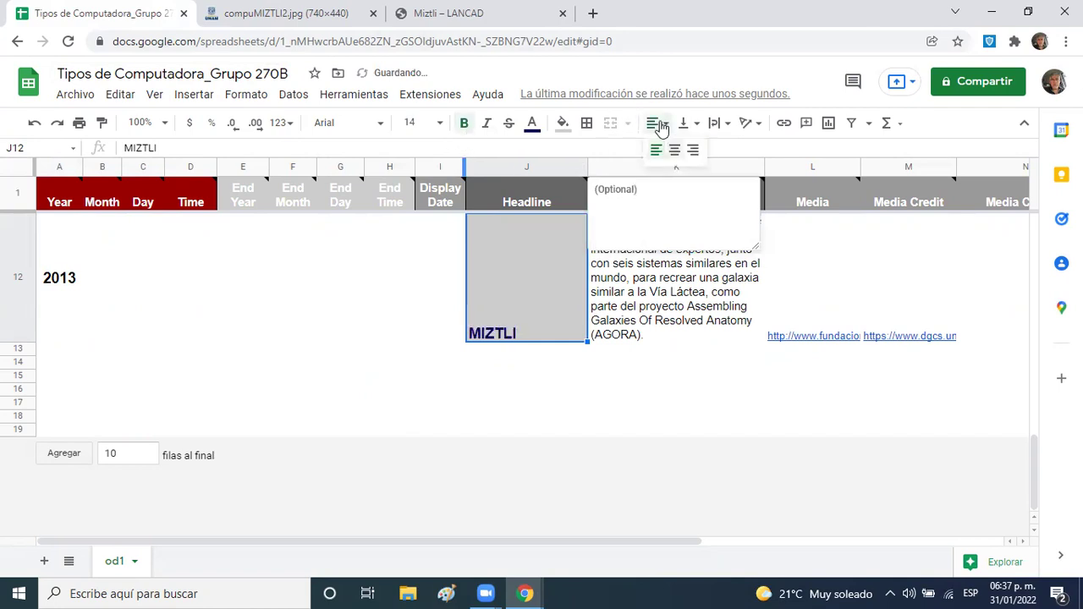
{"action": "left_click", "coordinate": [674, 150]}
{"action": "left_click", "coordinate": [683, 122]}
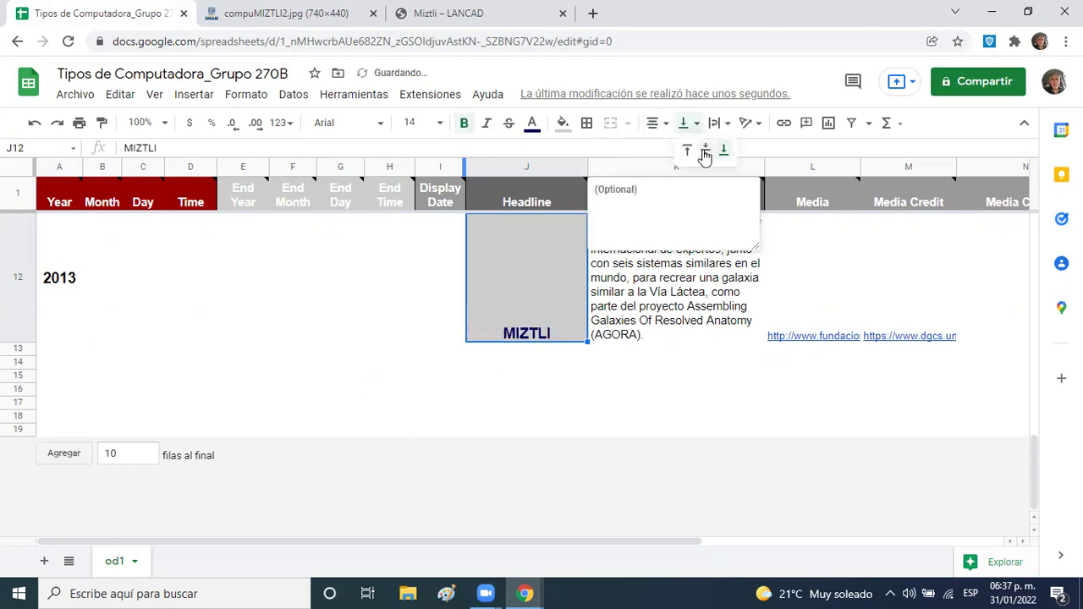
{"action": "left_click", "coordinate": [706, 150]}
- Format the Miztli description in Text cell K12 as 12-point bold
{"action": "left_click", "coordinate": [672, 311]}
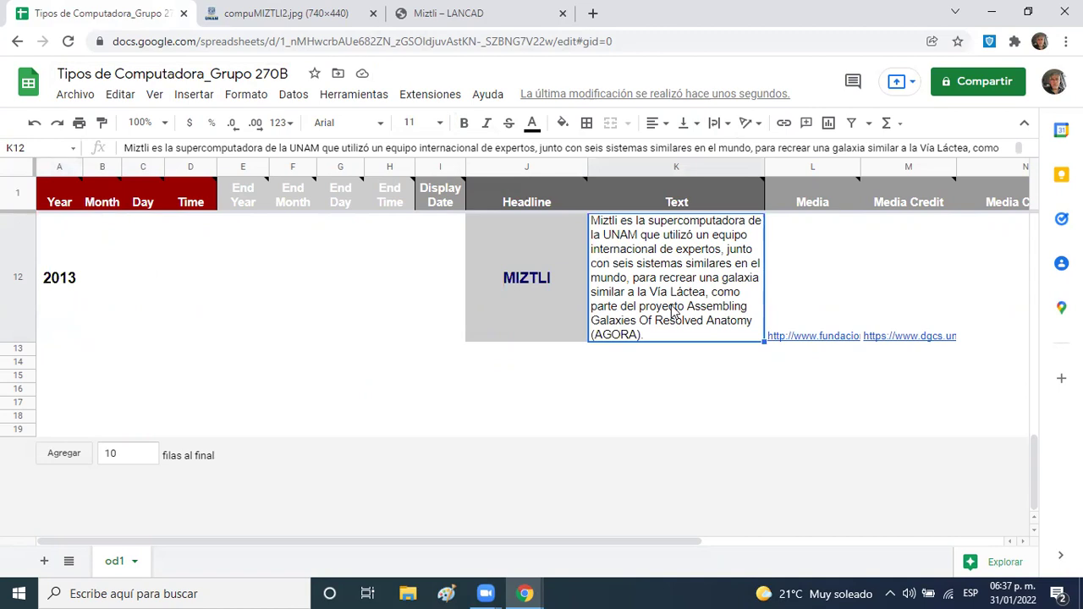
{"action": "left_click", "coordinate": [439, 123]}
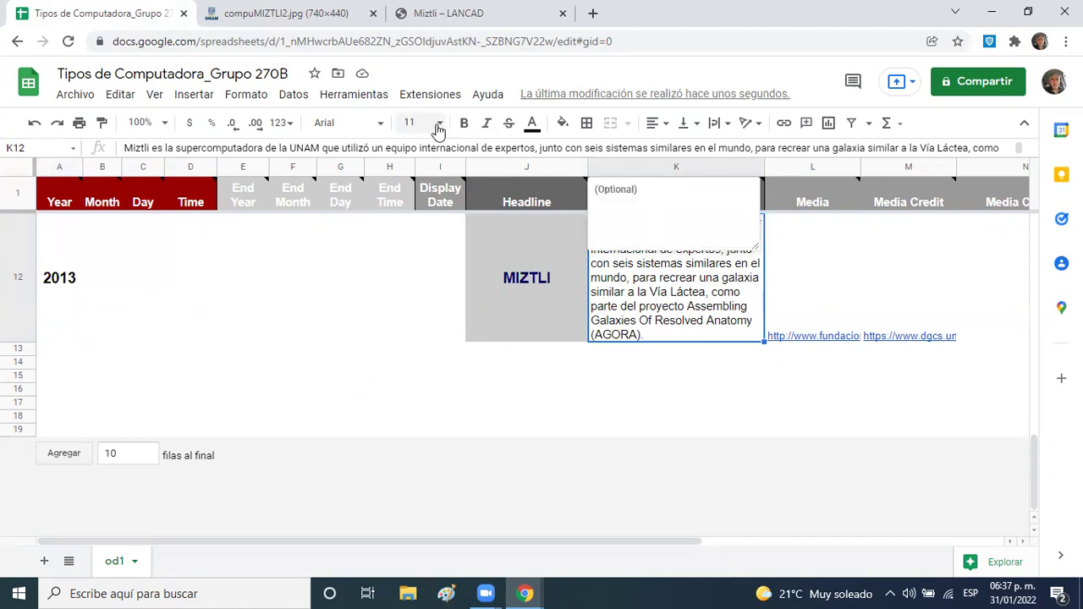
{"action": "left_click", "coordinate": [410, 303]}
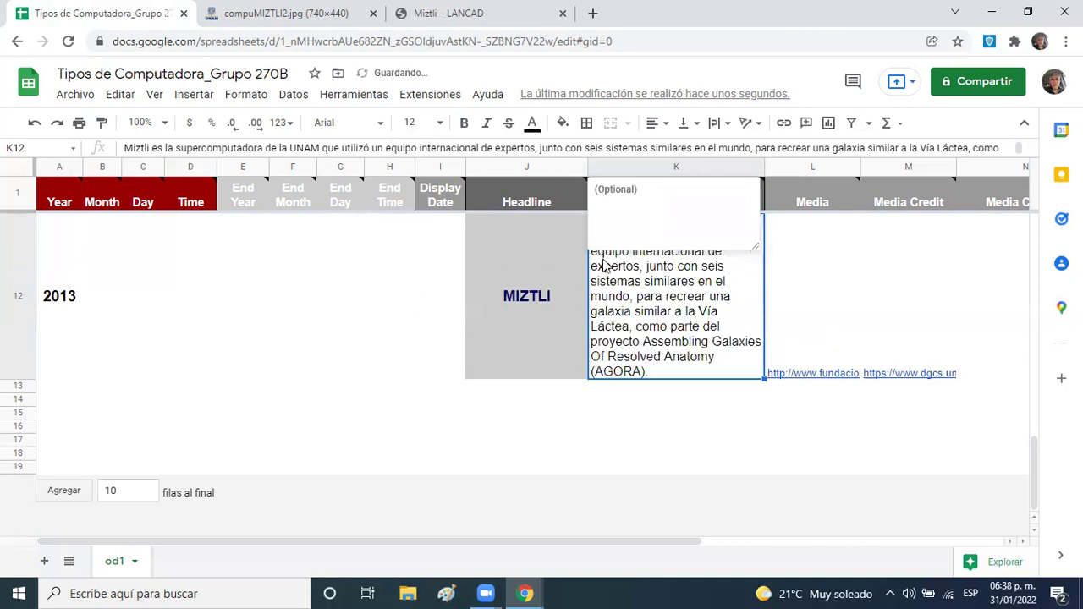
{"action": "left_click", "coordinate": [464, 123]}
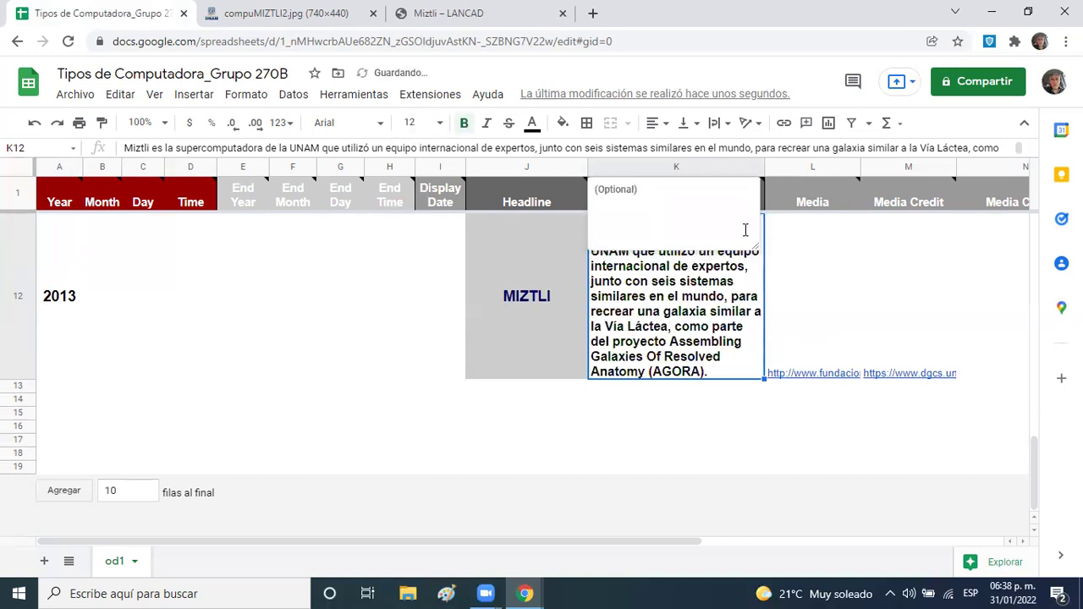
- Align the links in Media cell L12 and Media Credit cell M12 to the vertical middle
{"action": "left_click", "coordinate": [845, 279]}
{"action": "left_click", "coordinate": [683, 125]}
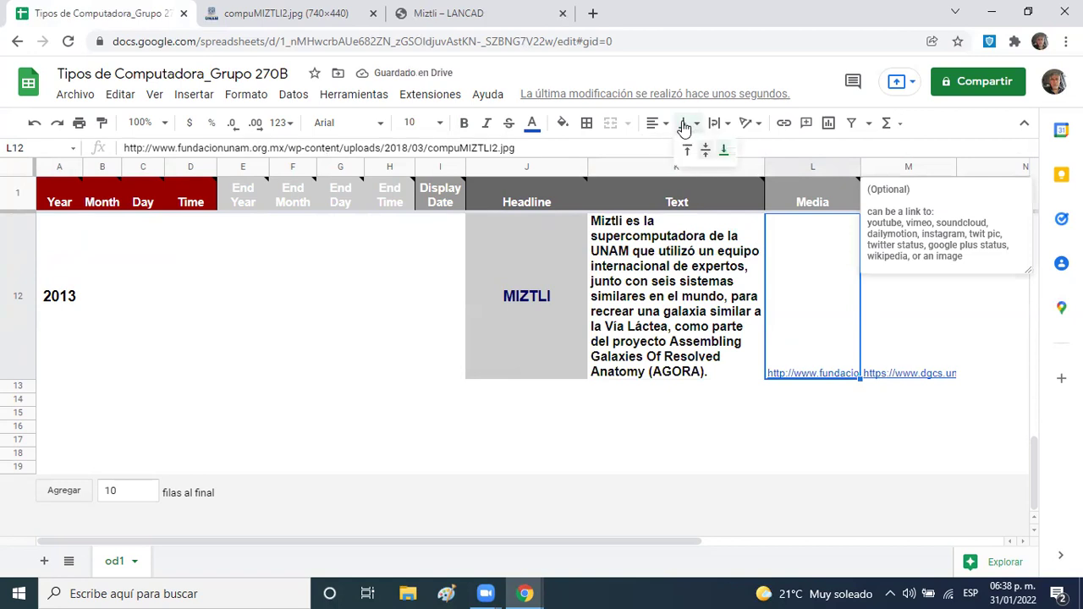
{"action": "left_click", "coordinate": [902, 301]}
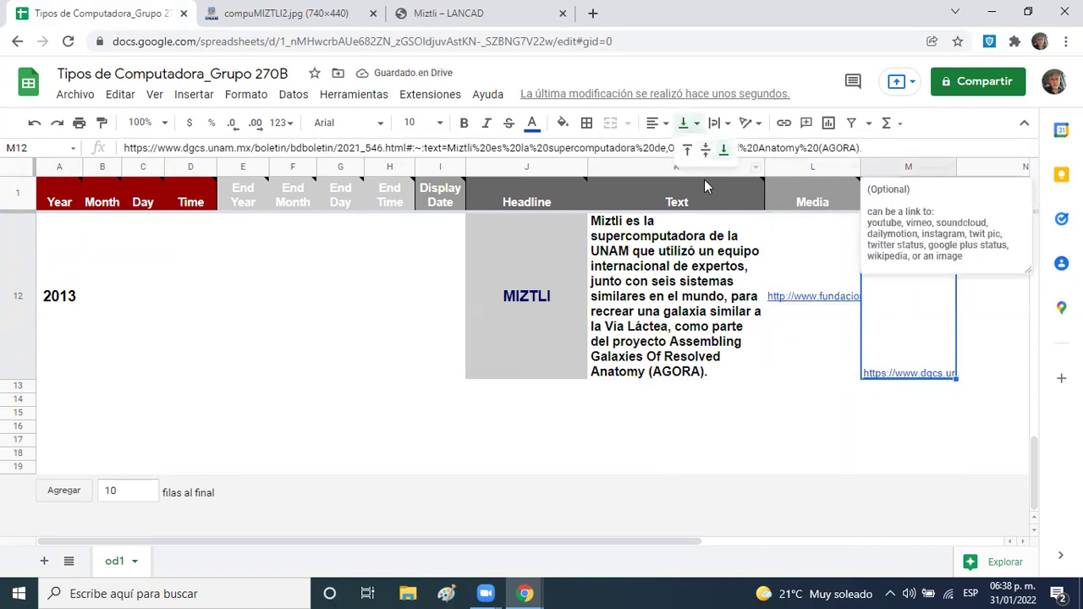
{"action": "left_click", "coordinate": [686, 123]}
{"action": "left_click", "coordinate": [701, 152]}
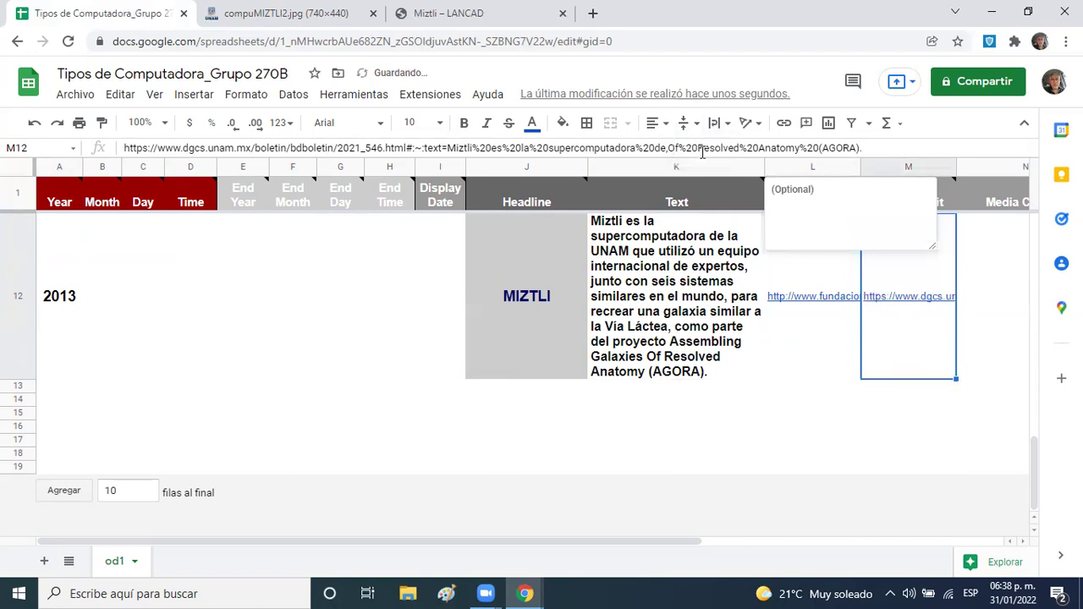
- Change the fill colour of the MIZTLI headline cell J12 to white
{"action": "left_click", "coordinate": [558, 272]}
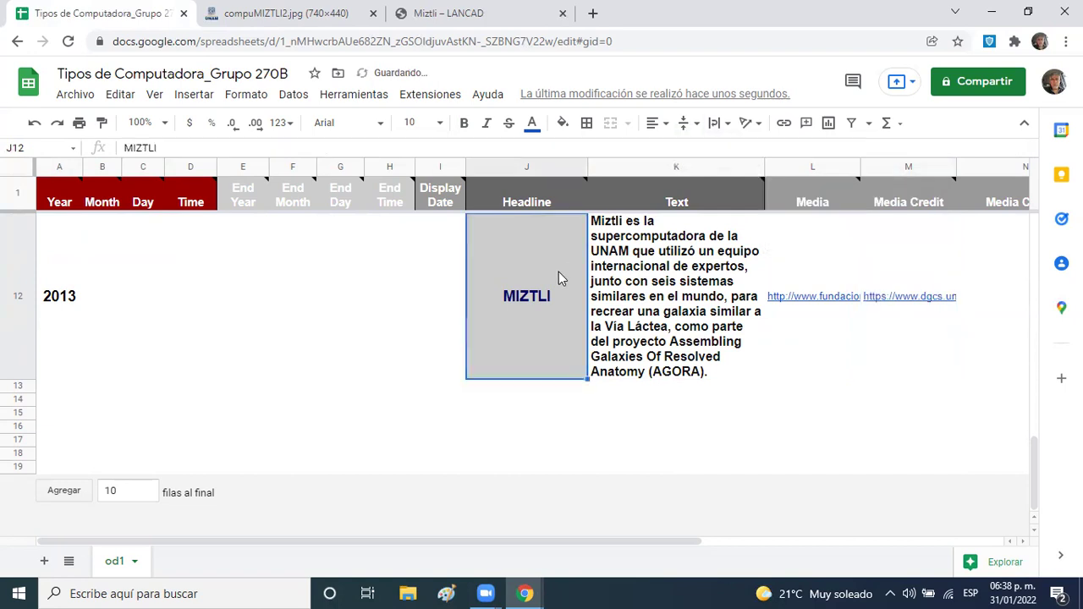
{"action": "left_click", "coordinate": [338, 124]}
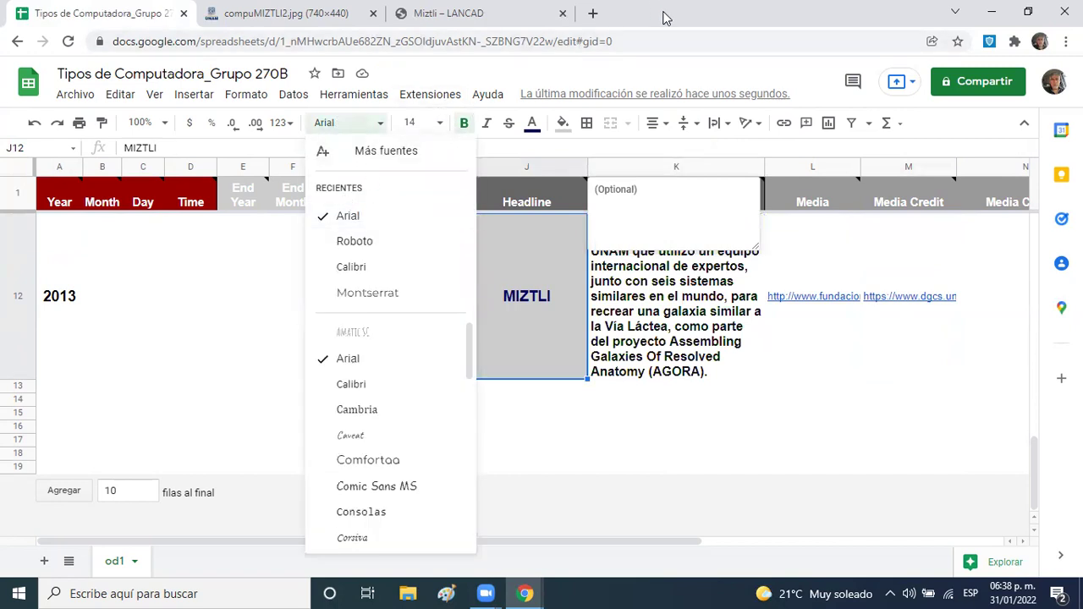
{"action": "left_click", "coordinate": [563, 128]}
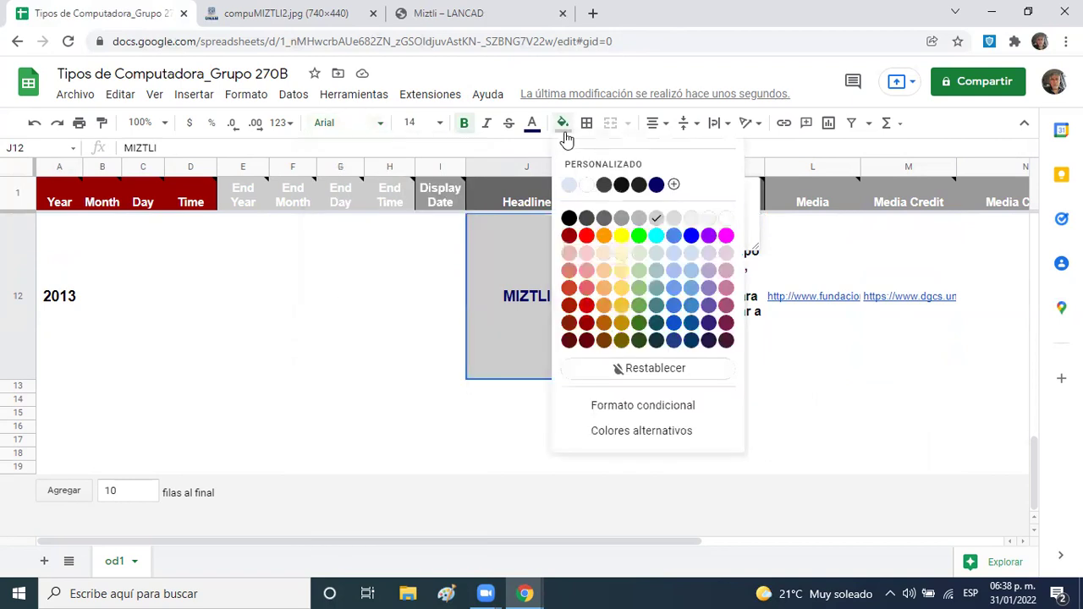
{"action": "left_click", "coordinate": [586, 186]}
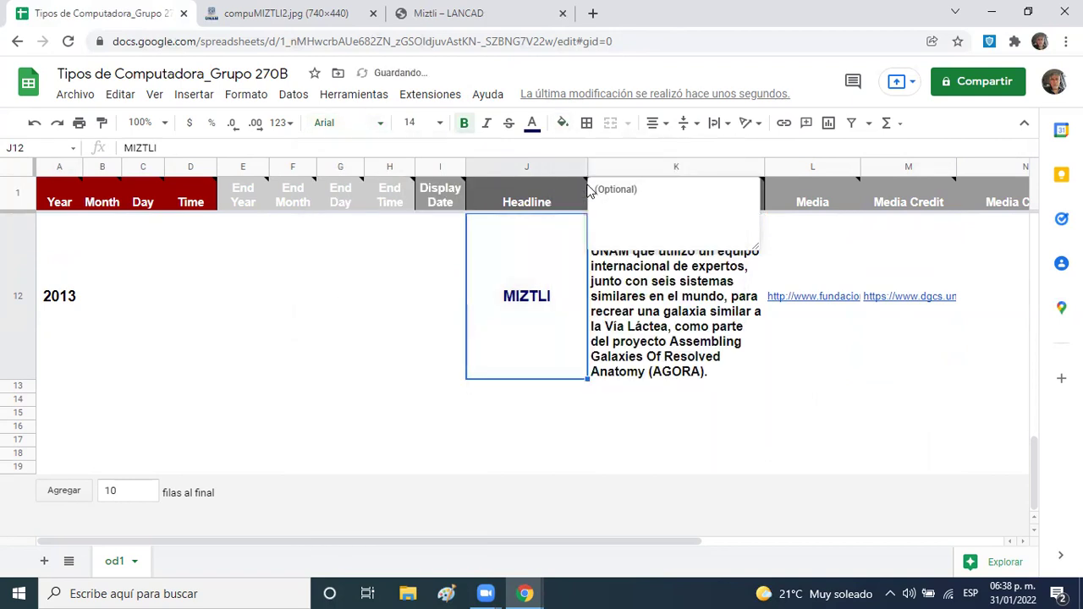
{"action": "left_click", "coordinate": [596, 402]}
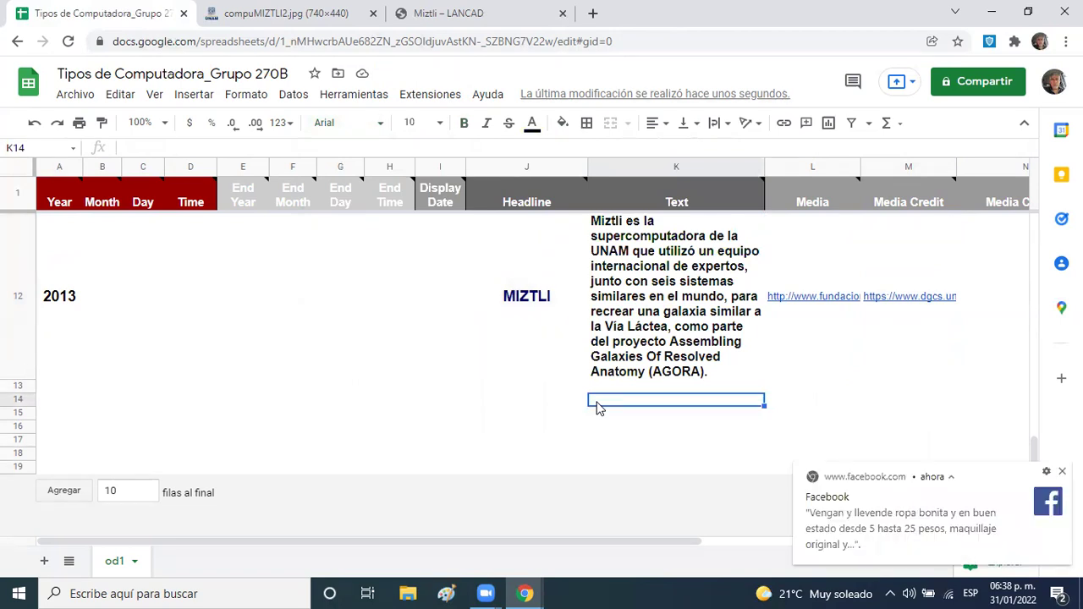
- Review the headline formatting in the rows above Miztli, the Miztli row's cells and the first entries of the sheet
{"action": "key", "text": "Left"}
{"action": "key", "text": "Up"}
{"action": "key", "text": "Up"}
{"action": "key", "text": "Up"}
{"action": "key", "text": "Up"}
{"action": "key", "text": "Up"}
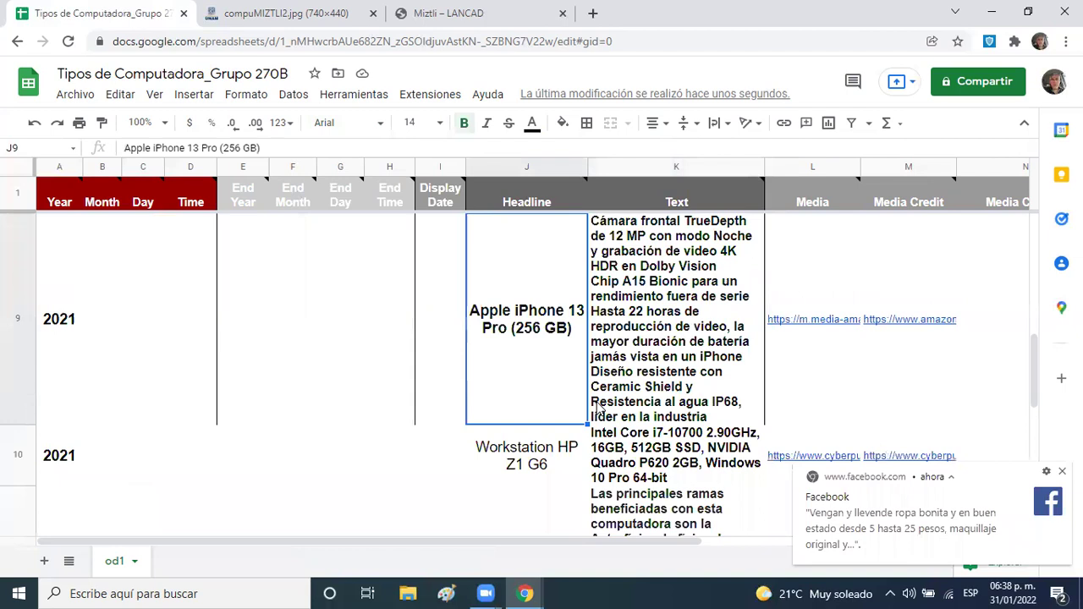
{"action": "key", "text": "Down"}
{"action": "key", "text": "Down"}
{"action": "key", "text": "Down"}
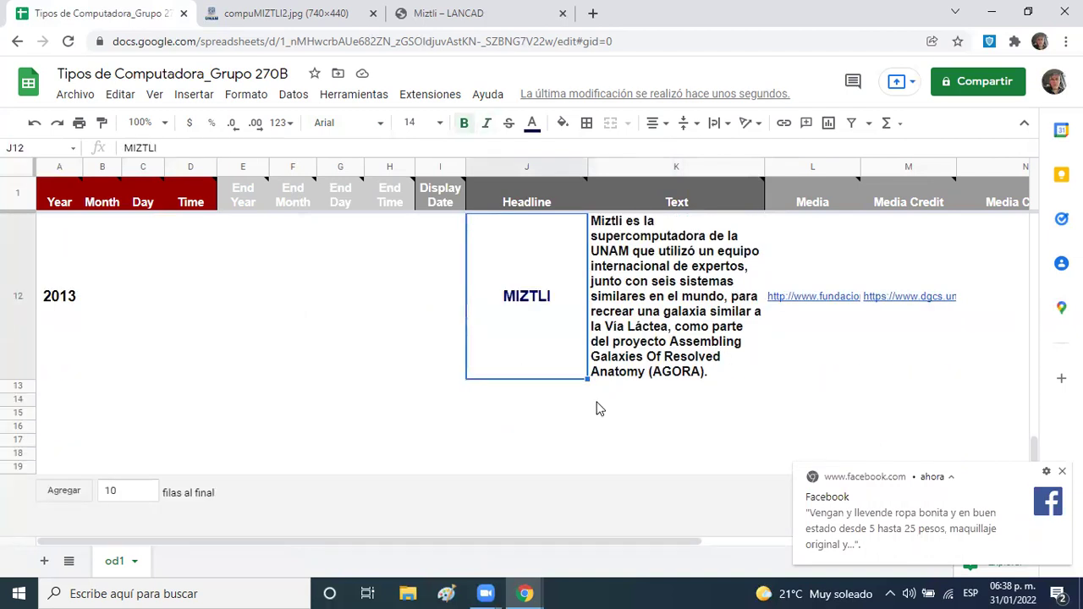
{"action": "key", "text": "Left"}
{"action": "key", "text": "Left"}
{"action": "key", "text": "Left"}
{"action": "key", "text": "Left"}
{"action": "key", "text": "Left"}
{"action": "key", "text": "Left"}
{"action": "key", "text": "Left"}
{"action": "key", "text": "Left"}
{"action": "key", "text": "Left"}
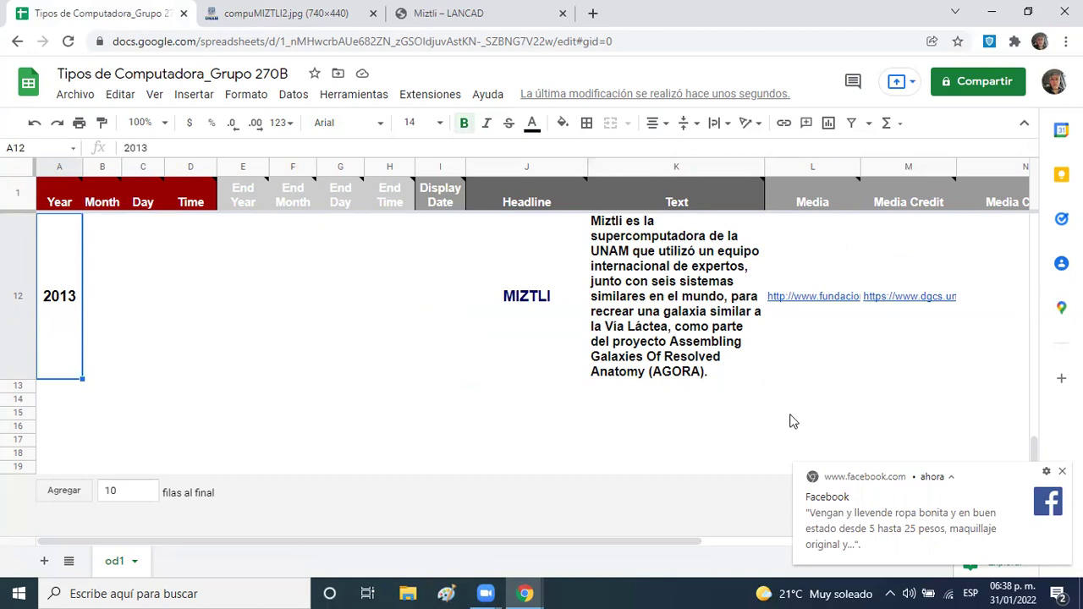
{"action": "left_click", "coordinate": [1062, 471]}
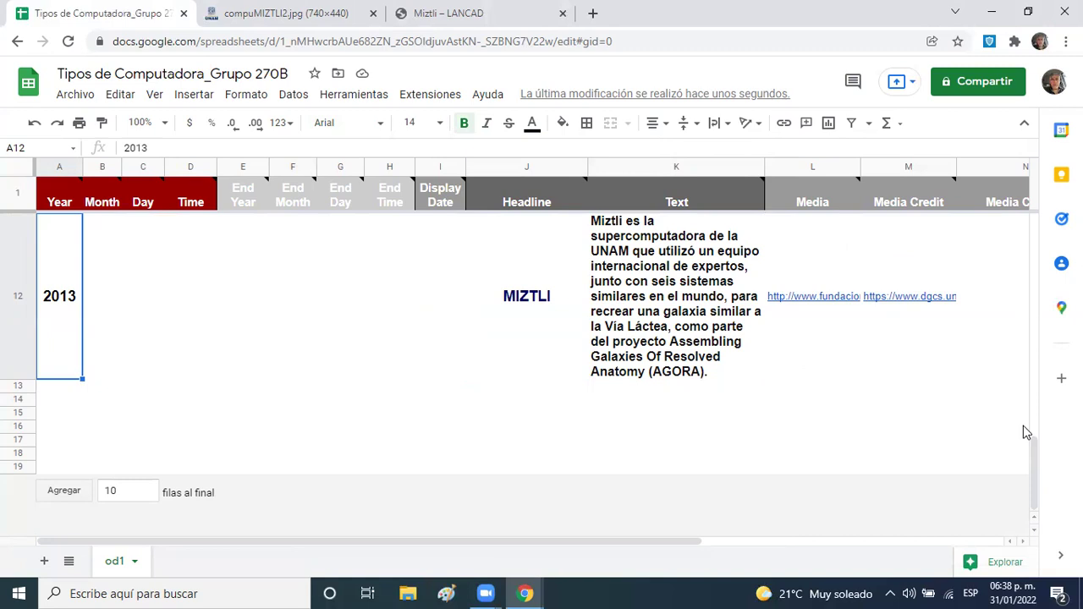
{"action": "left_click_drag", "start_coordinate": [1034, 469], "coordinate": [1018, 235]}
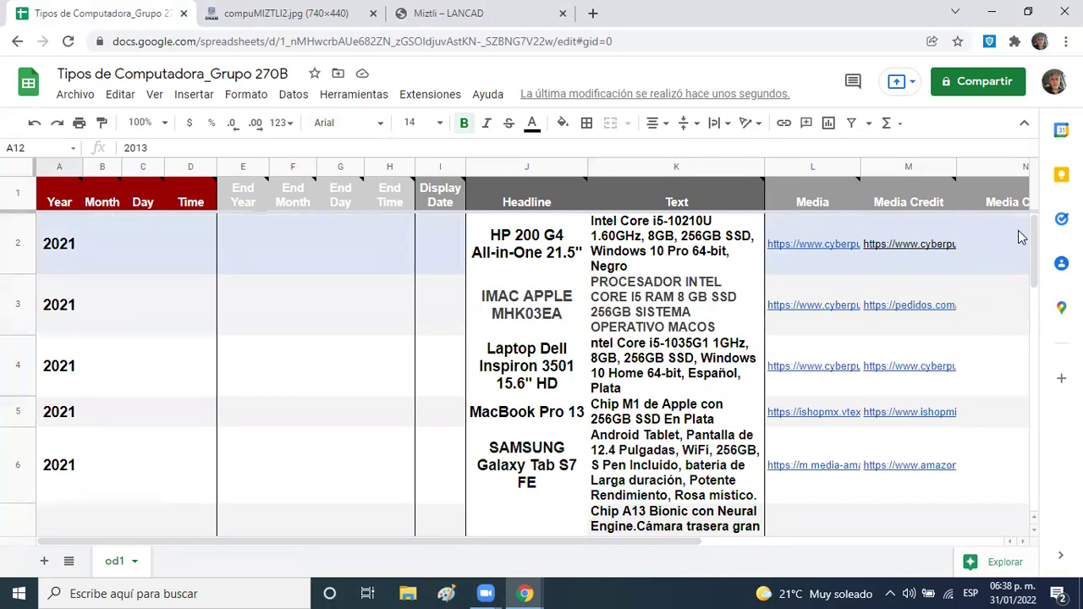
{"action": "left_click_drag", "start_coordinate": [1033, 241], "coordinate": [1034, 212]}
{"action": "left_click_drag", "start_coordinate": [1035, 242], "coordinate": [1024, 210]}
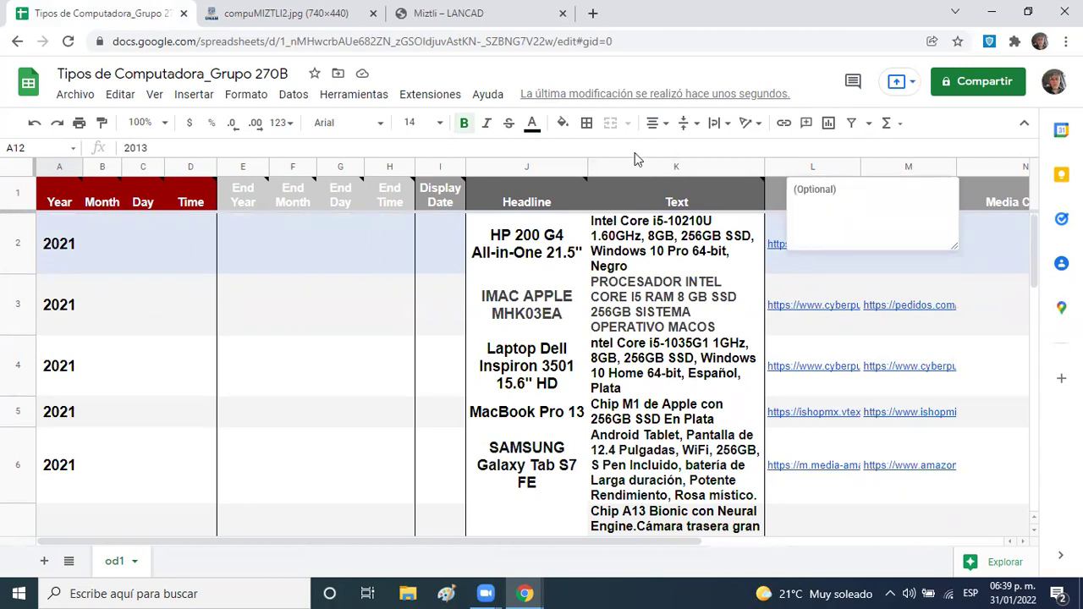
- Publish the entire document to the web as a web page link and confirm the publication
{"action": "left_click", "coordinate": [75, 95]}
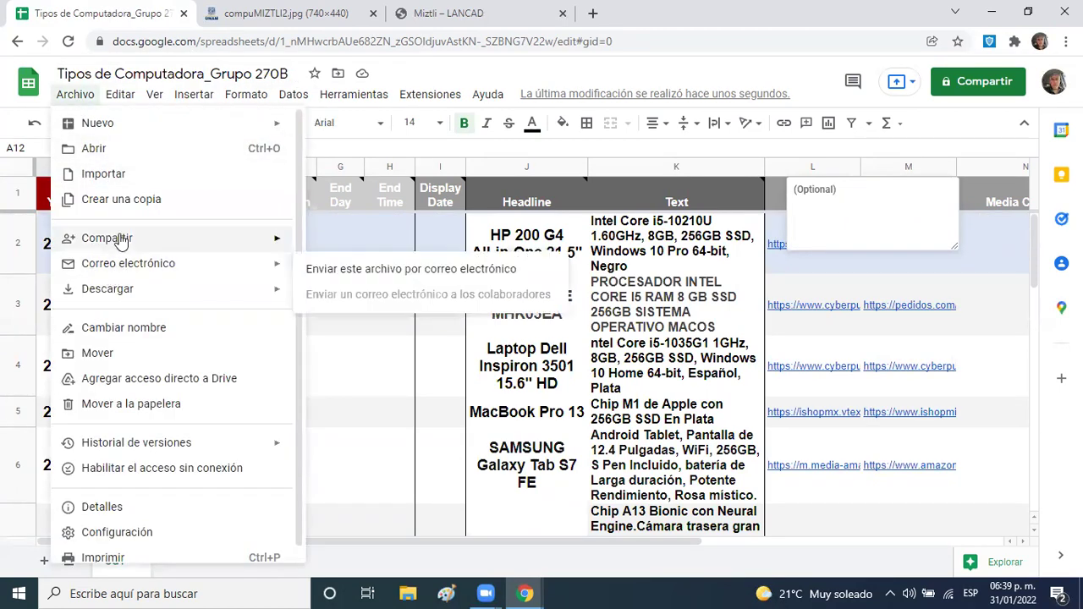
{"action": "mouse_move", "coordinate": [118, 242]}
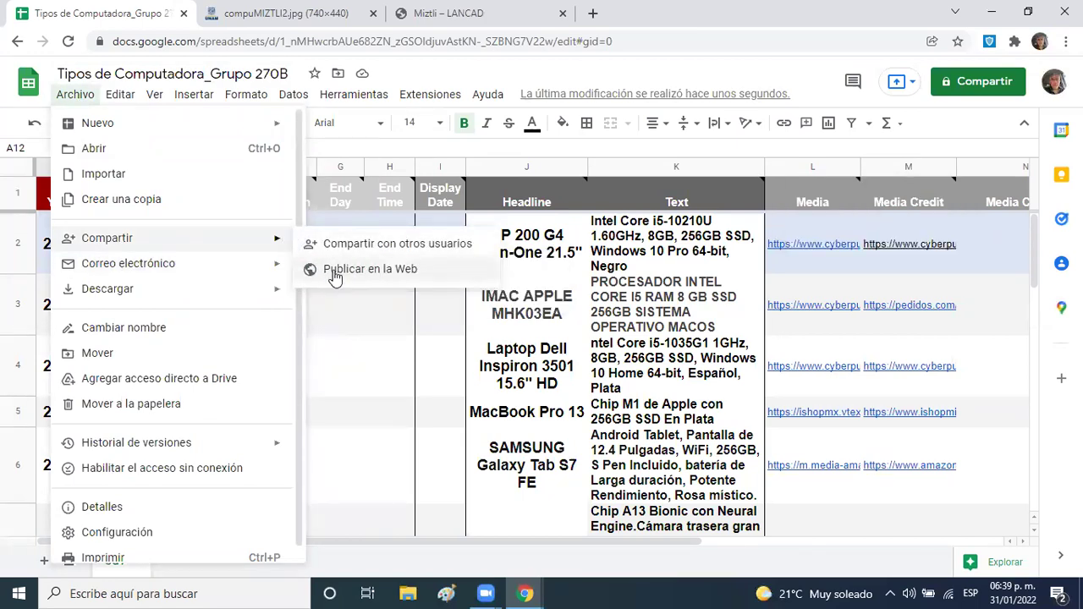
{"action": "left_click", "coordinate": [424, 271]}
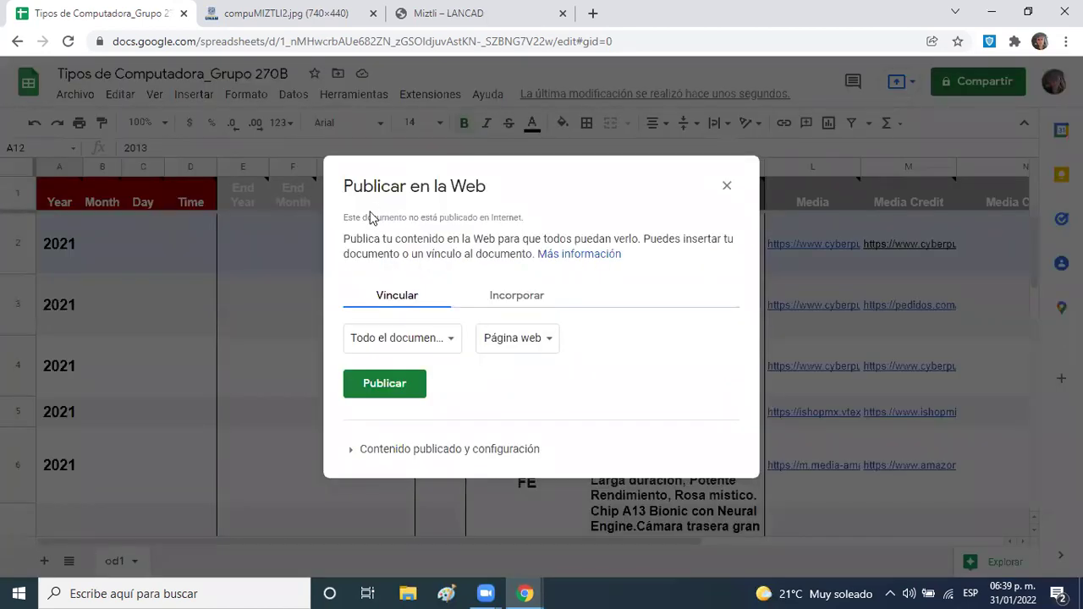
{"action": "left_click", "coordinate": [402, 386]}
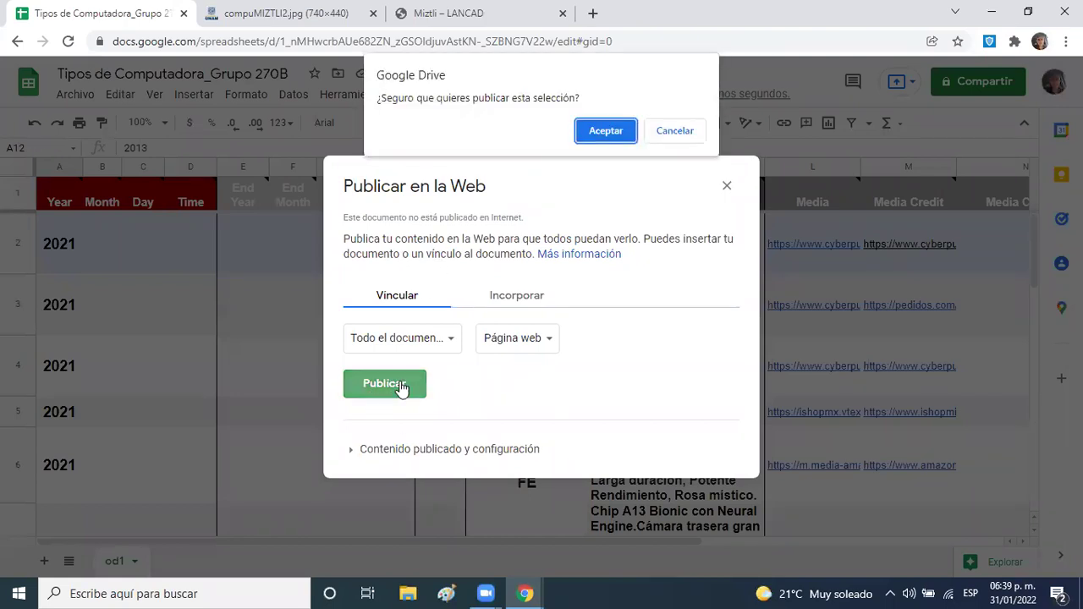
{"action": "left_click", "coordinate": [605, 131]}
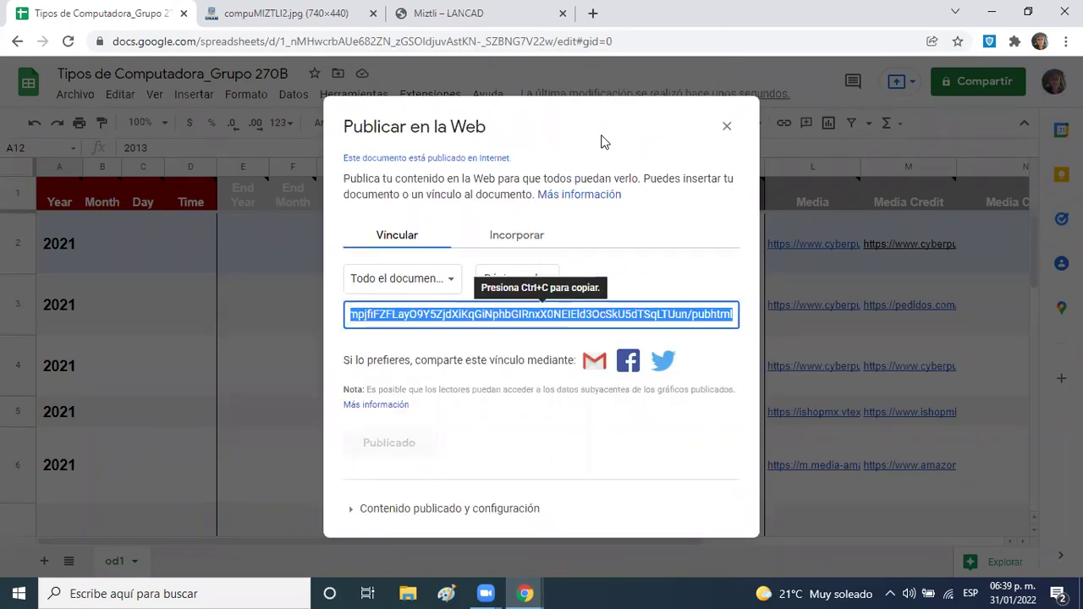
- Stop publishing the document from the published content settings and publish the entire document again as a web page
{"action": "left_click", "coordinate": [637, 38]}
{"action": "left_click", "coordinate": [637, 38]}
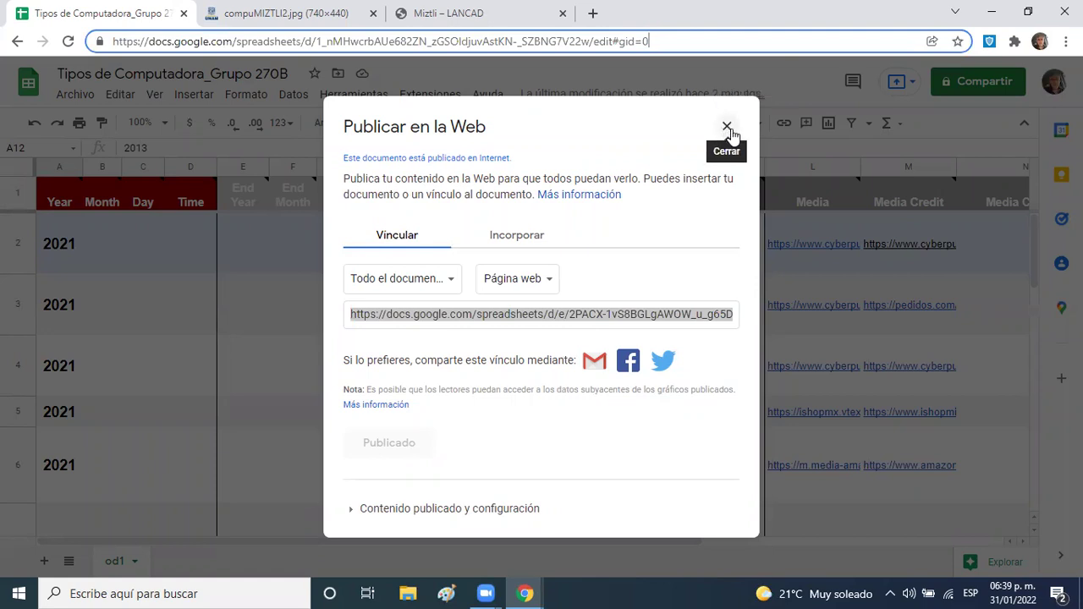
{"action": "left_click", "coordinate": [1034, 244]}
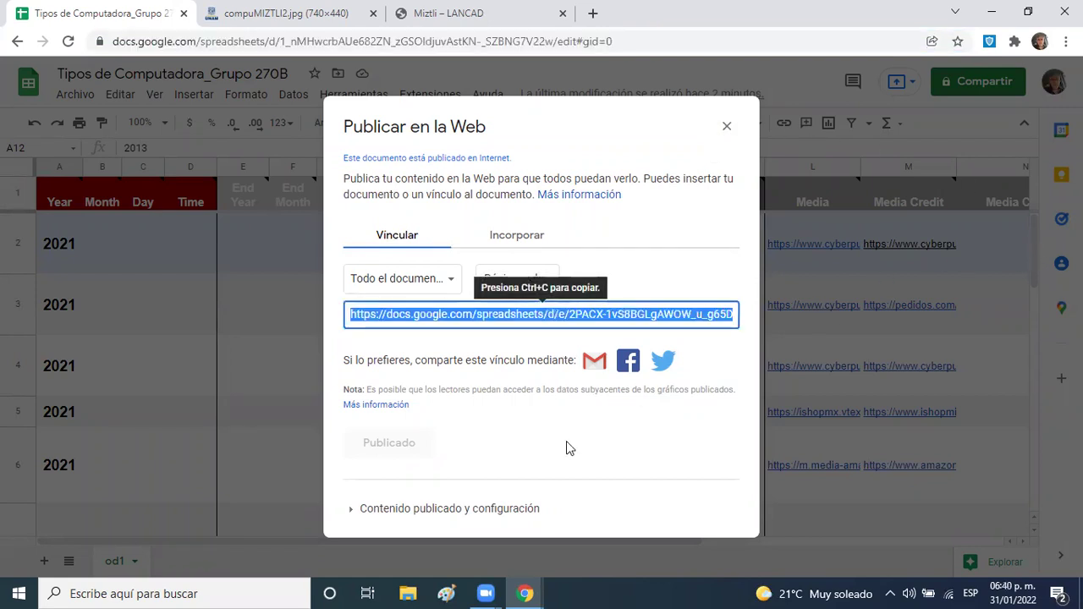
{"action": "left_click", "coordinate": [470, 516]}
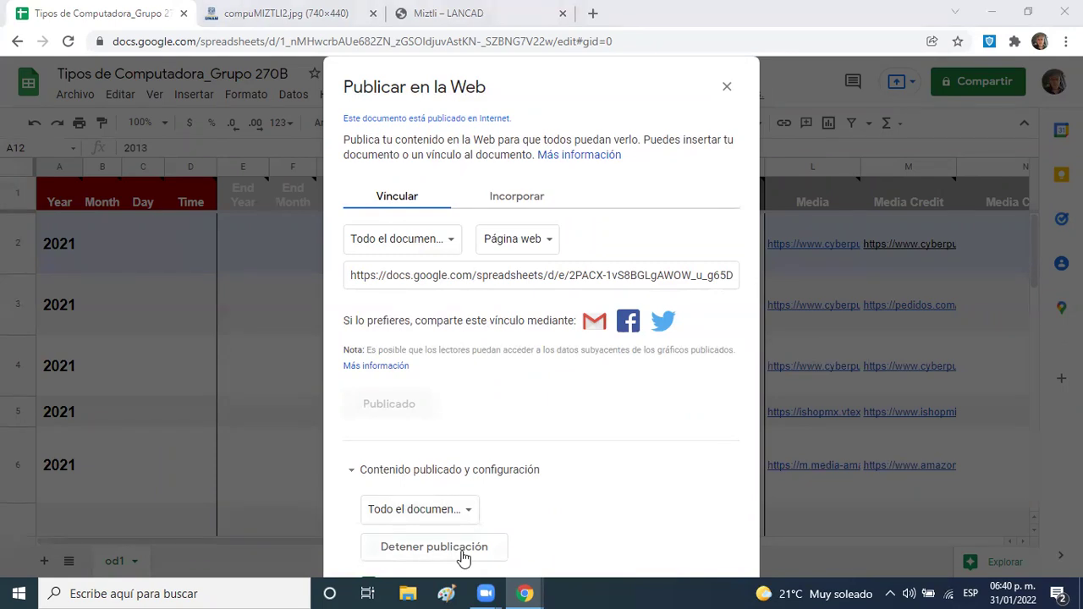
{"action": "left_click", "coordinate": [463, 557]}
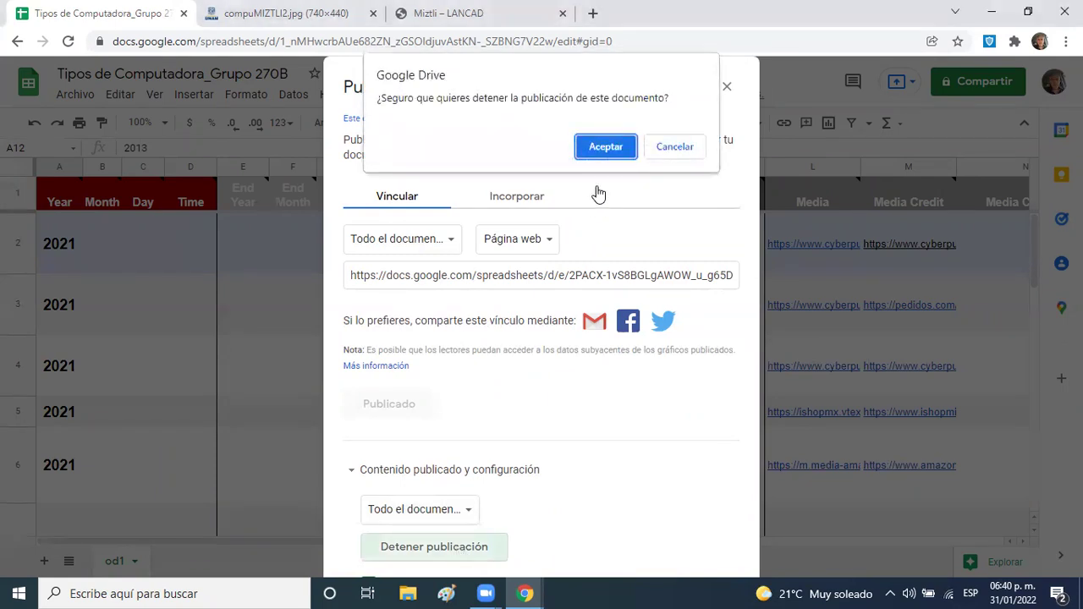
{"action": "left_click", "coordinate": [601, 145]}
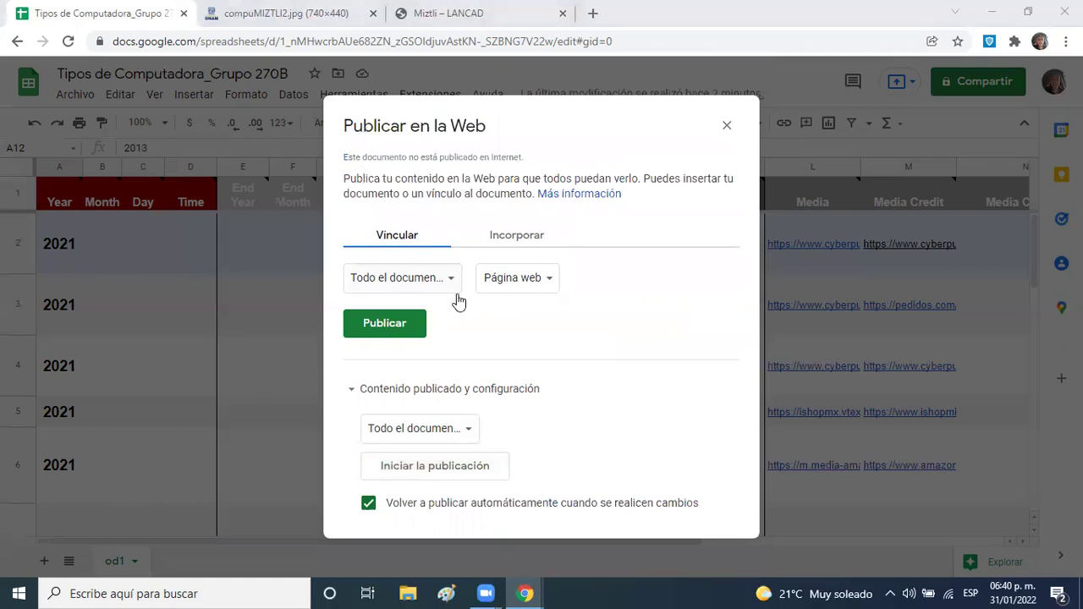
{"action": "left_click", "coordinate": [407, 329]}
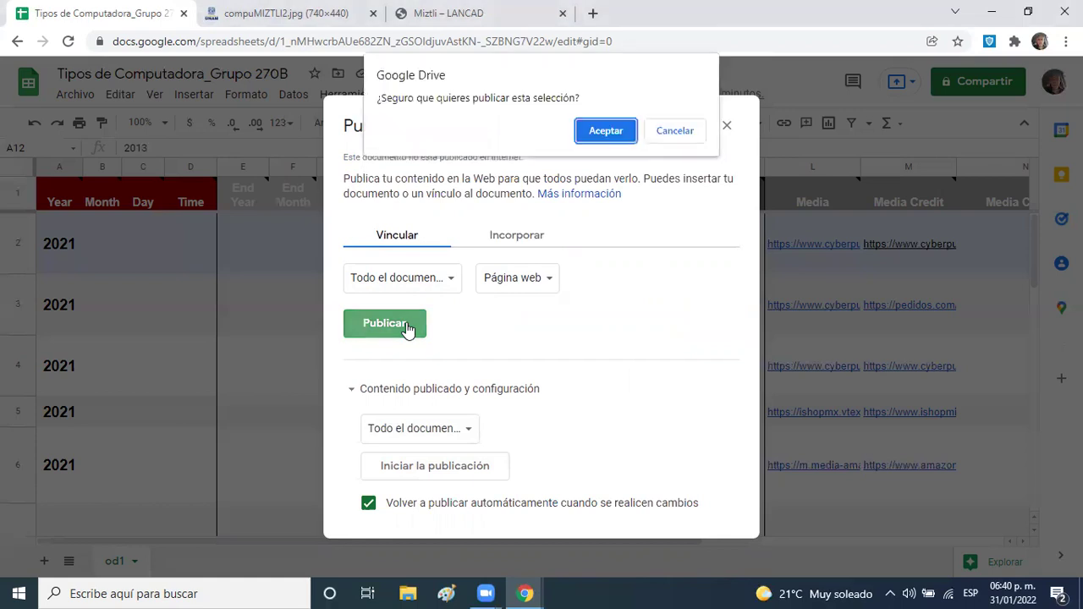
{"action": "left_click", "coordinate": [601, 130]}
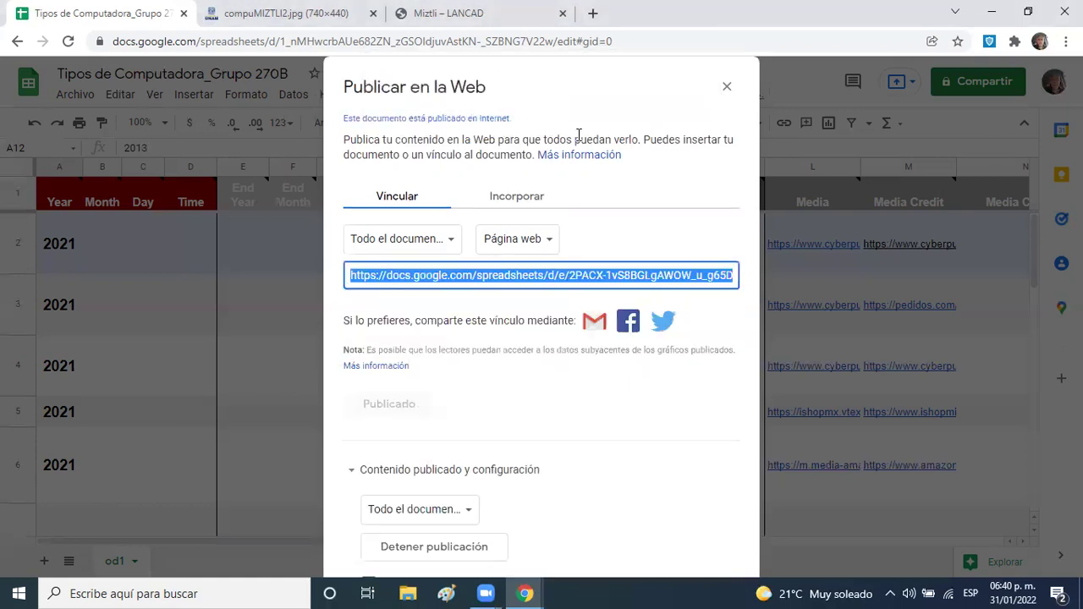
- Copy the spreadsheet's full URL from the browser address, not the published link
{"action": "left_click", "coordinate": [638, 42]}
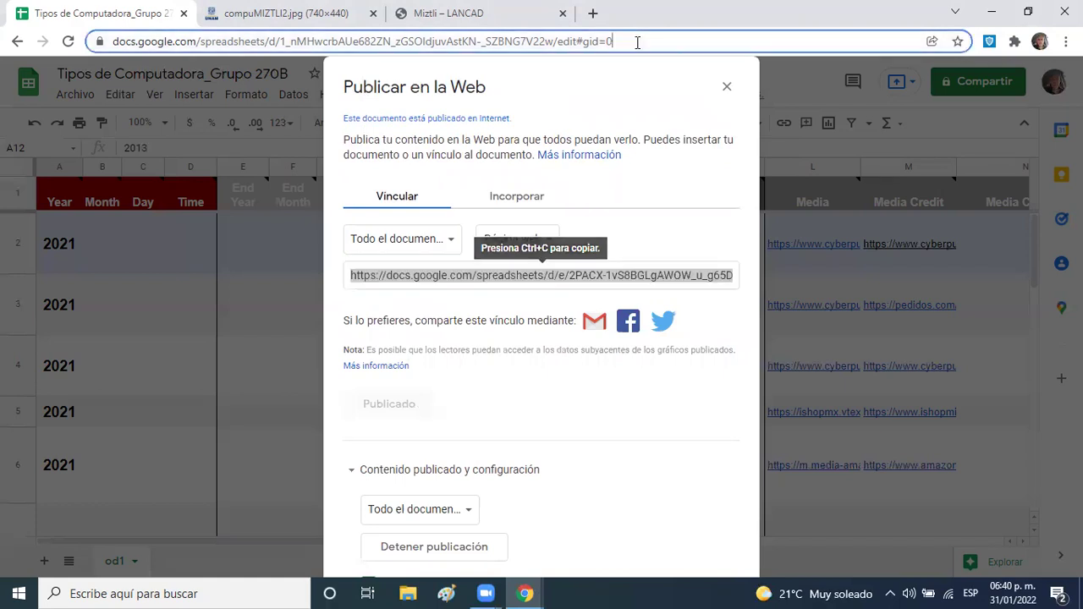
{"action": "left_click", "coordinate": [648, 42]}
{"action": "left_click_drag", "start_coordinate": [648, 42], "coordinate": [83, 70]}
{"action": "key", "text": "ctrl+c"}
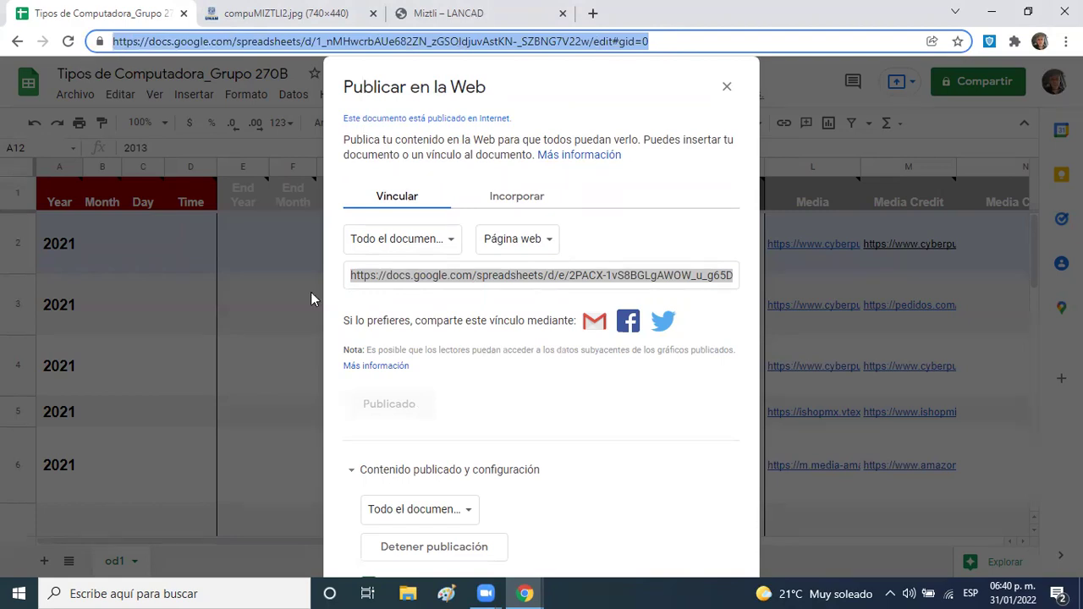
- Search for "timeline js" in a new browser tab and open the Timeline JS - Knight Lab site
{"action": "left_click", "coordinate": [593, 17]}
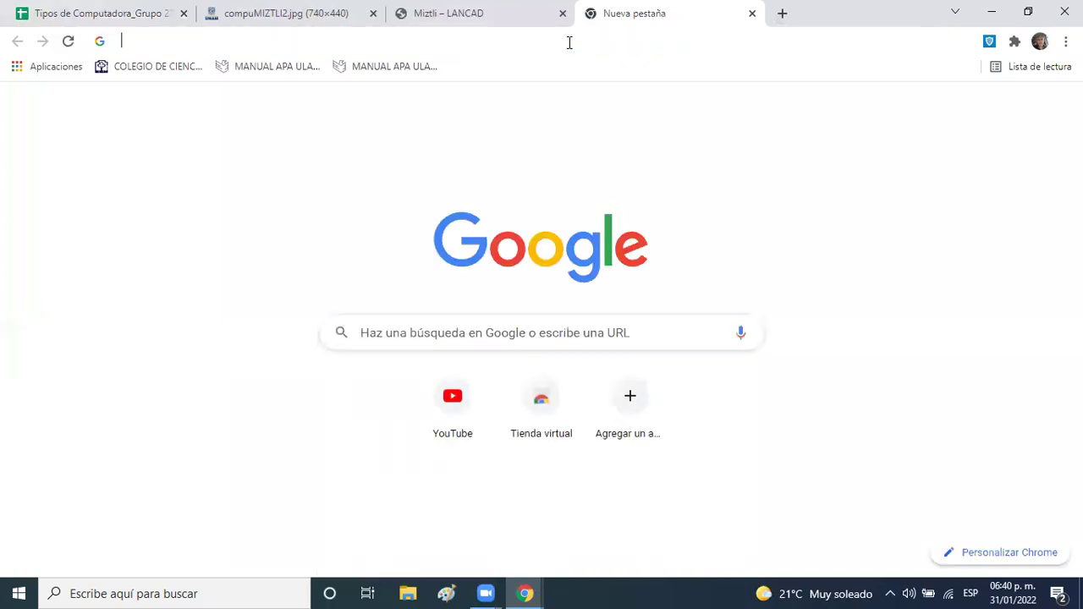
{"action": "left_click", "coordinate": [569, 43]}
{"action": "key", "text": "Down"}
{"action": "key", "text": "Return"}
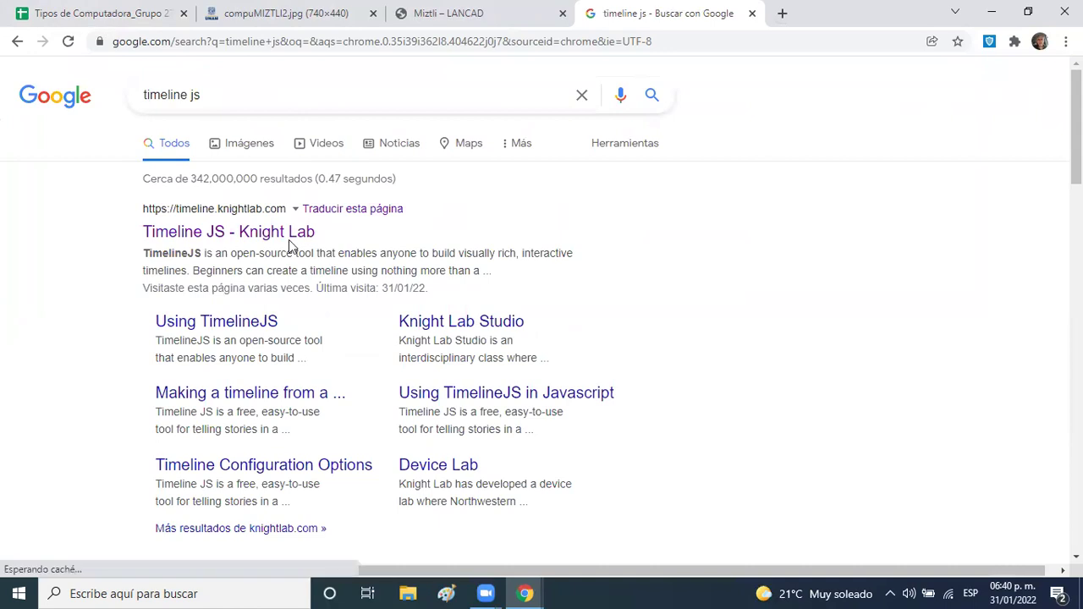
{"action": "left_click", "coordinate": [289, 239]}
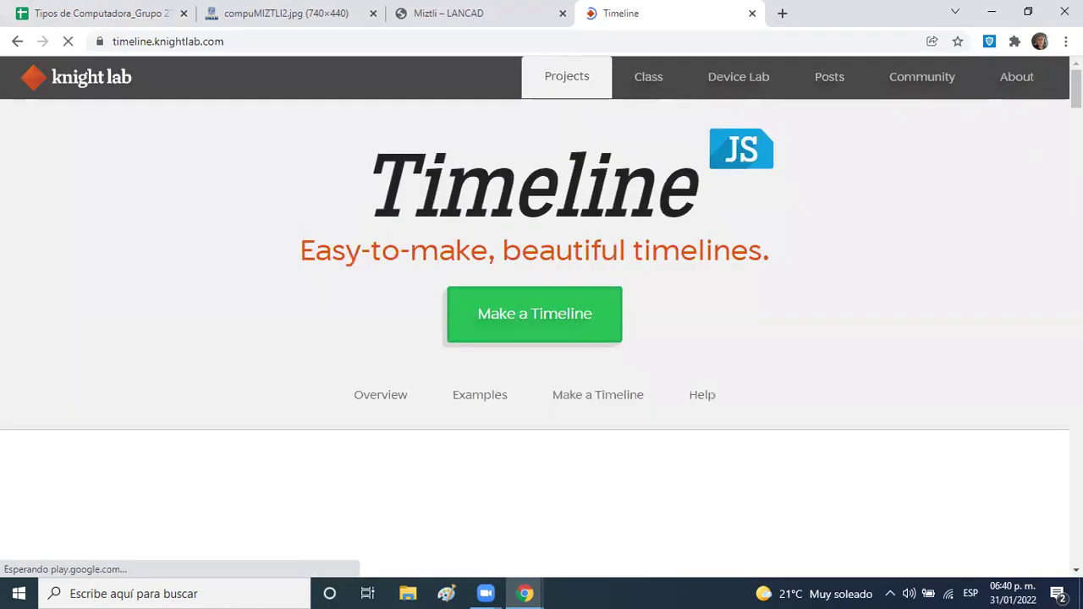
- Paste the copied spreadsheet link as the Google Spreadsheet URL under "Generate your timeline"
{"action": "scroll", "coordinate": [541, 339], "scroll_direction": "down", "scroll_amount": 20}
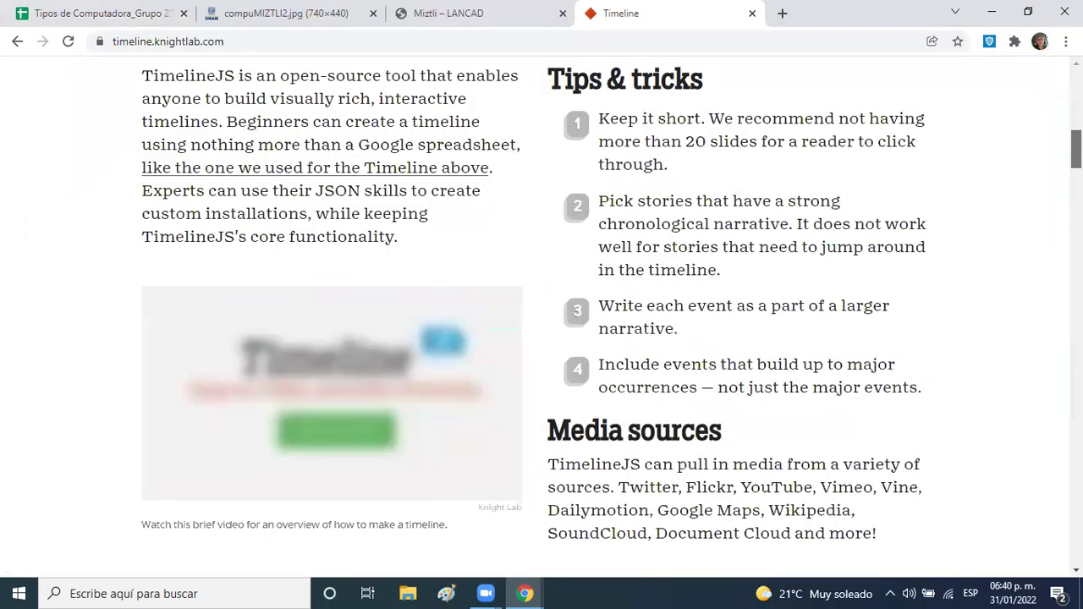
{"action": "scroll", "coordinate": [542, 338], "scroll_direction": "down", "scroll_amount": 10}
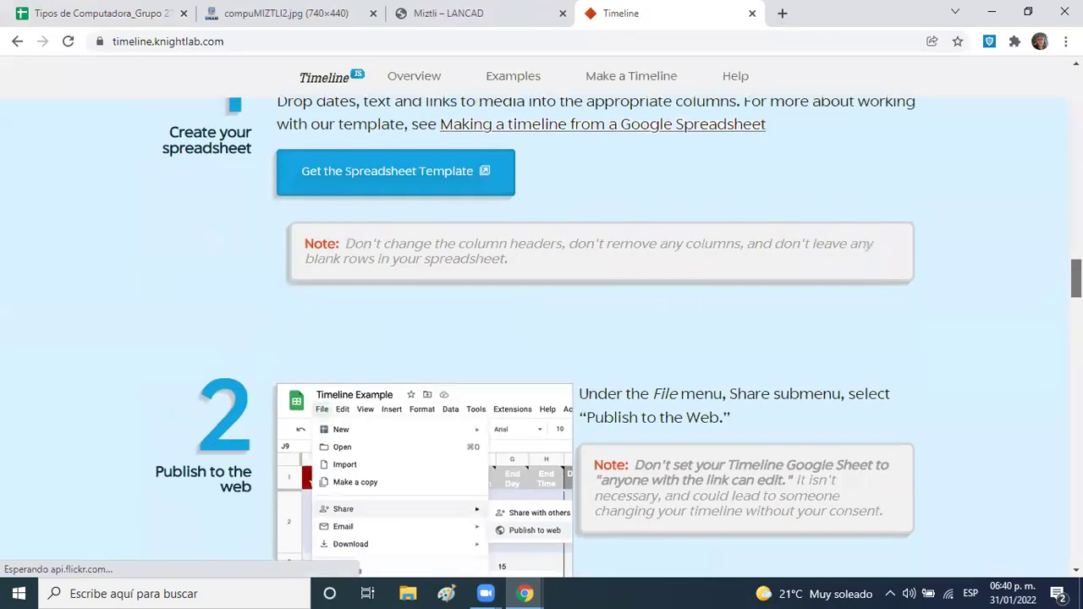
{"action": "scroll", "coordinate": [882, 341], "scroll_direction": "down", "scroll_amount": 1}
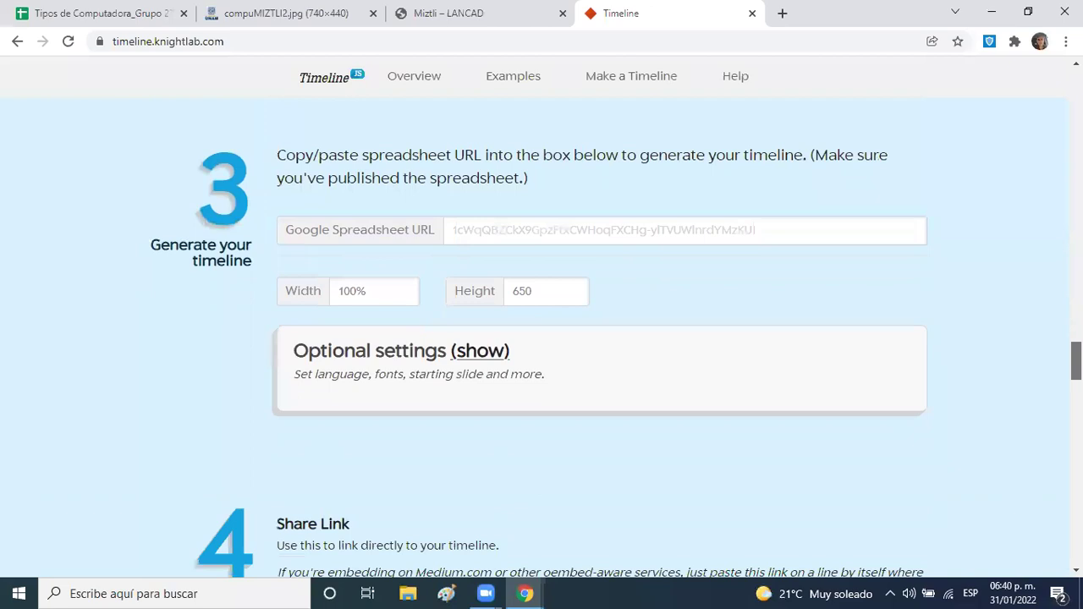
{"action": "left_click", "coordinate": [748, 239]}
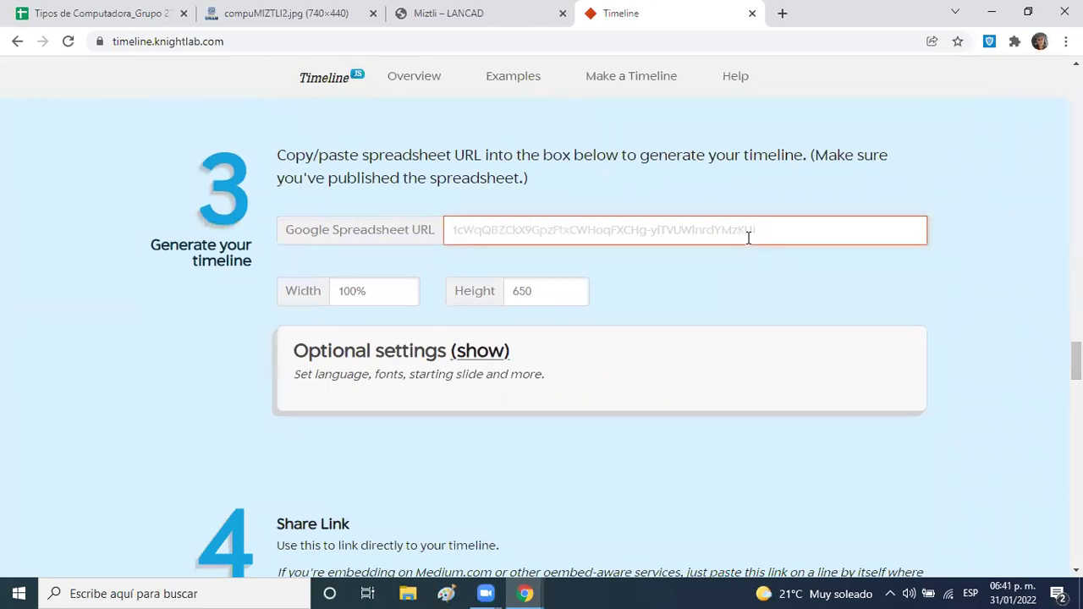
{"action": "key", "text": "ctrl+v"}
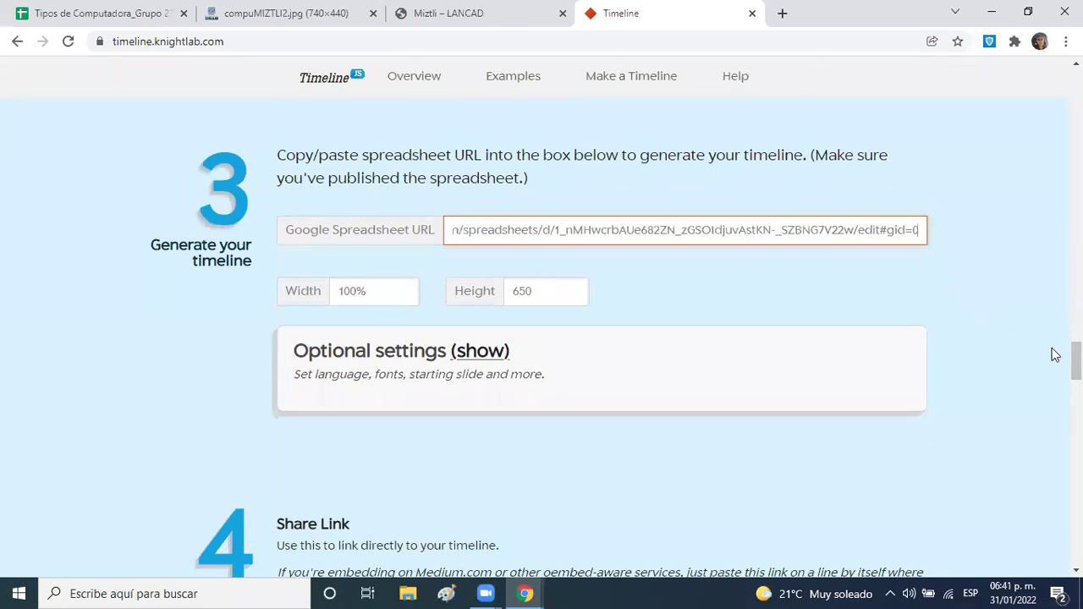
{"action": "scroll", "coordinate": [1075, 361], "scroll_direction": "down", "scroll_amount": 7}
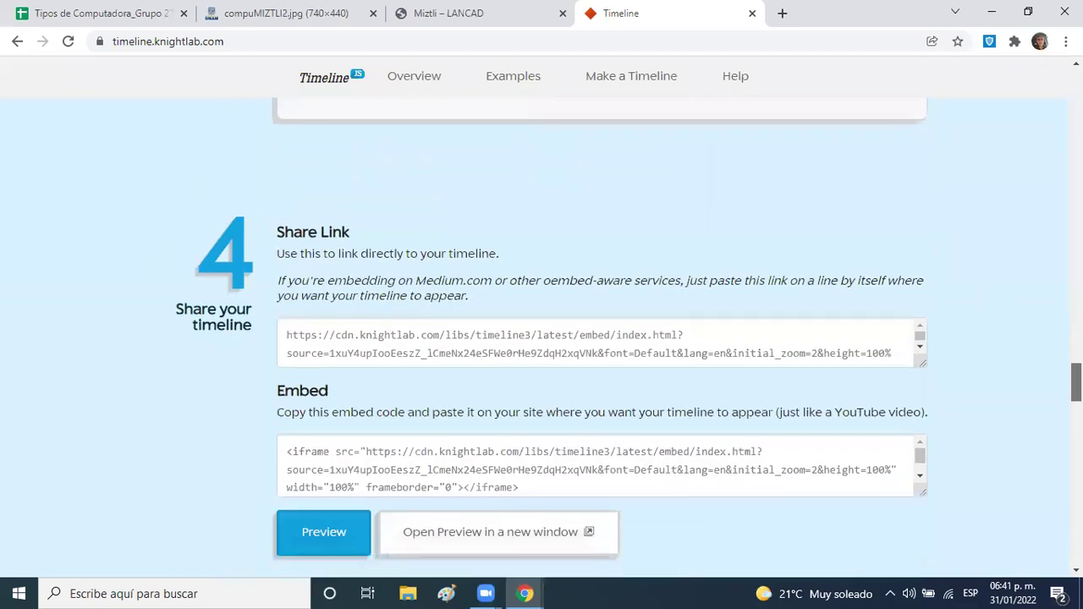
{"action": "scroll", "coordinate": [1032, 372], "scroll_direction": "up", "scroll_amount": 2}
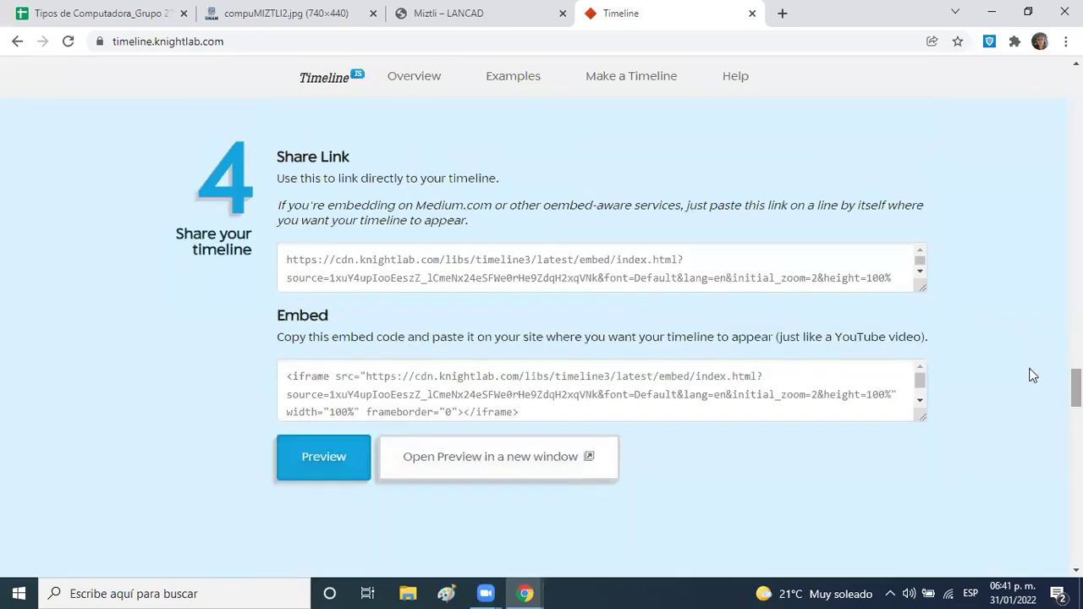
- Preview the generated timeline and review every slide forward from Kan Balam to Workstation HP Z1 G6
{"action": "left_click", "coordinate": [311, 449]}
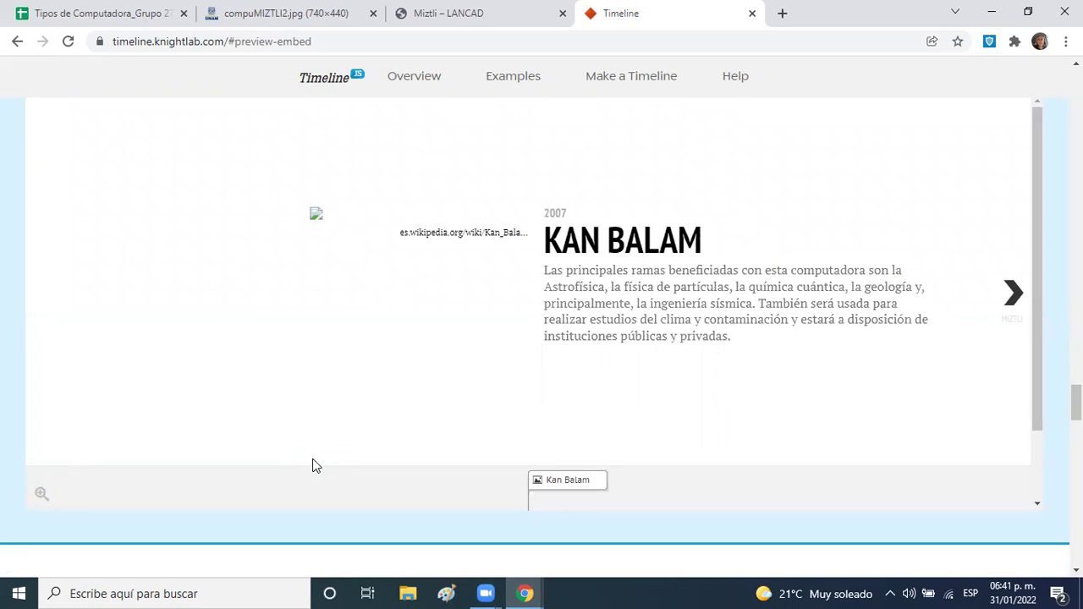
{"action": "left_click", "coordinate": [1014, 296]}
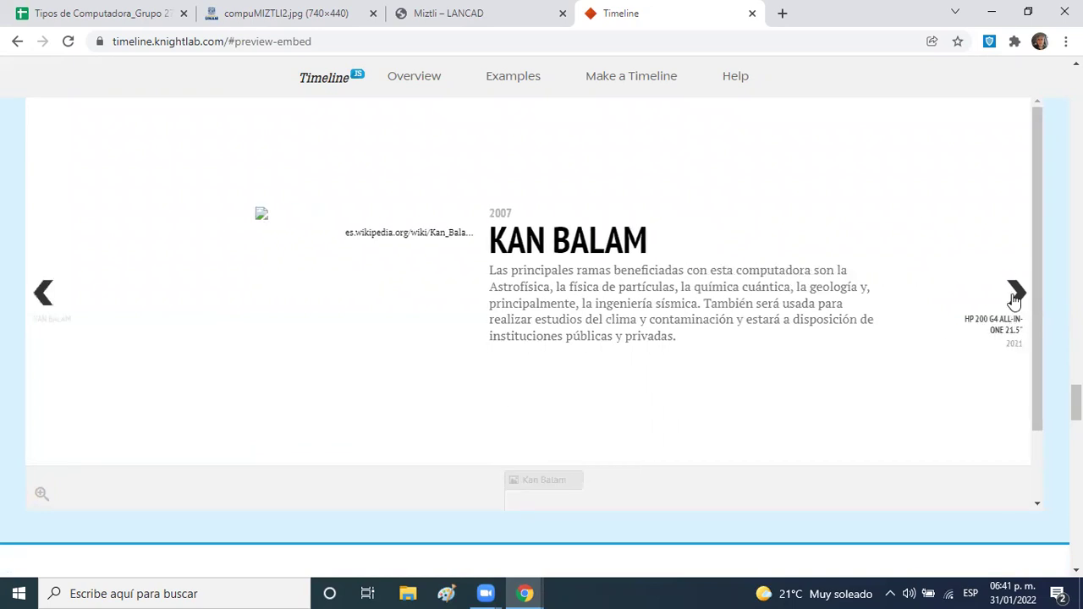
{"action": "left_click", "coordinate": [1014, 296]}
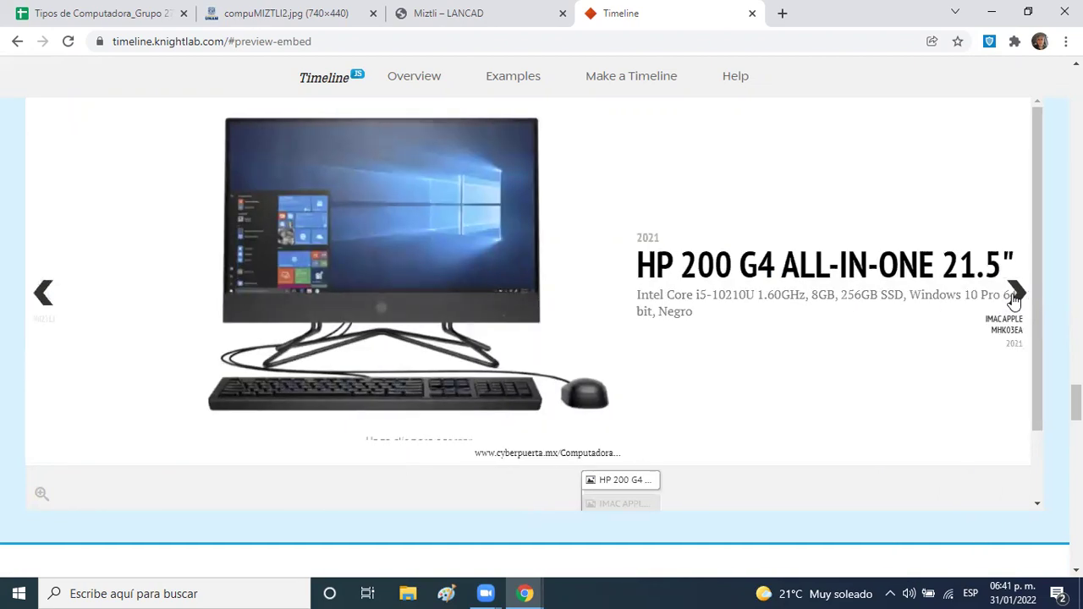
{"action": "left_click", "coordinate": [1015, 296]}
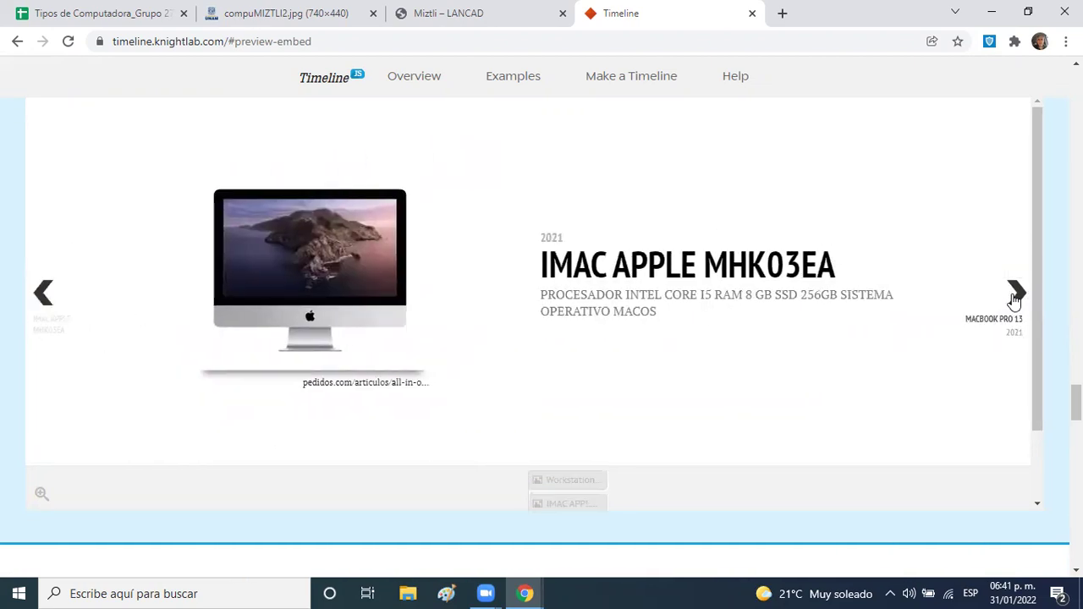
{"action": "left_click", "coordinate": [1014, 296]}
{"action": "left_click", "coordinate": [1015, 296]}
{"action": "left_click", "coordinate": [1015, 296]}
{"action": "left_click", "coordinate": [1014, 294]}
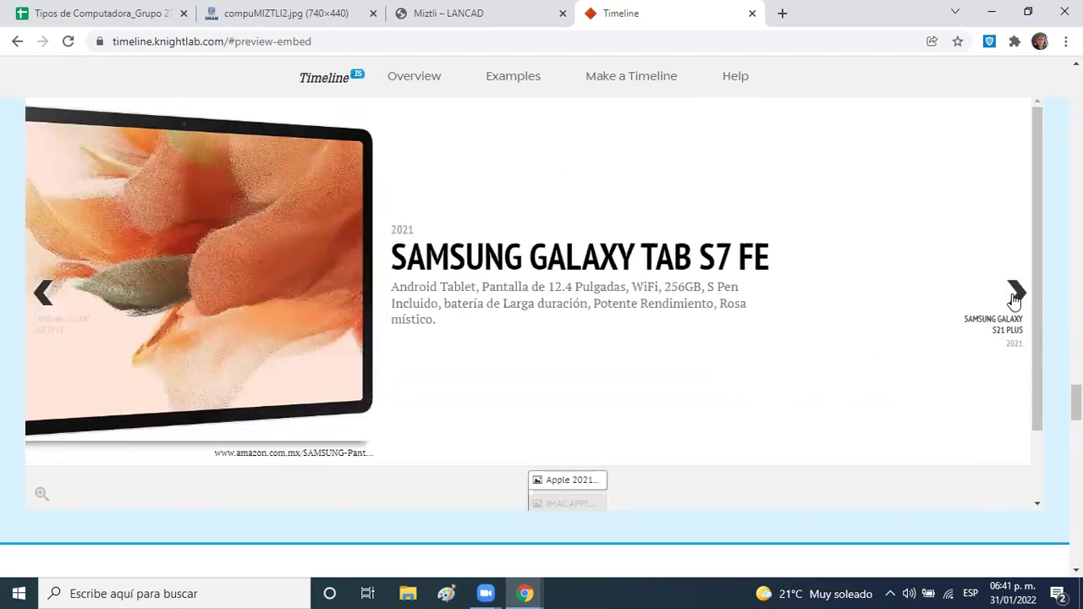
{"action": "left_click", "coordinate": [1014, 295]}
{"action": "left_click", "coordinate": [1015, 294]}
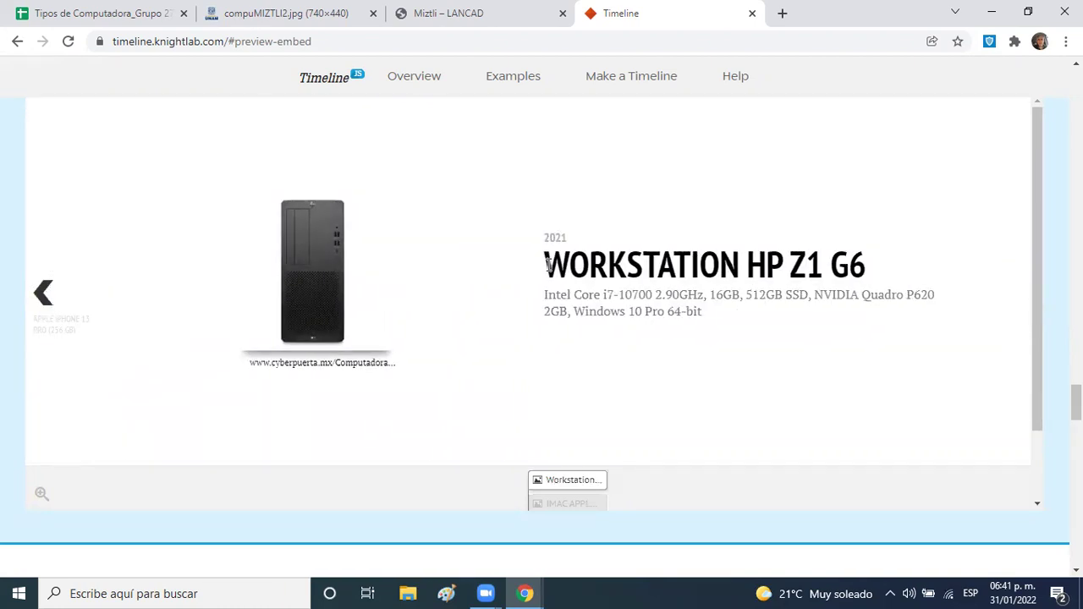
- Go back through the timeline preview slides to the first one, Kan Balam, and check its image
{"action": "left_click", "coordinate": [41, 292]}
{"action": "left_click", "coordinate": [41, 292]}
{"action": "left_click", "coordinate": [40, 292]}
{"action": "left_click", "coordinate": [40, 292]}
{"action": "left_click", "coordinate": [40, 292]}
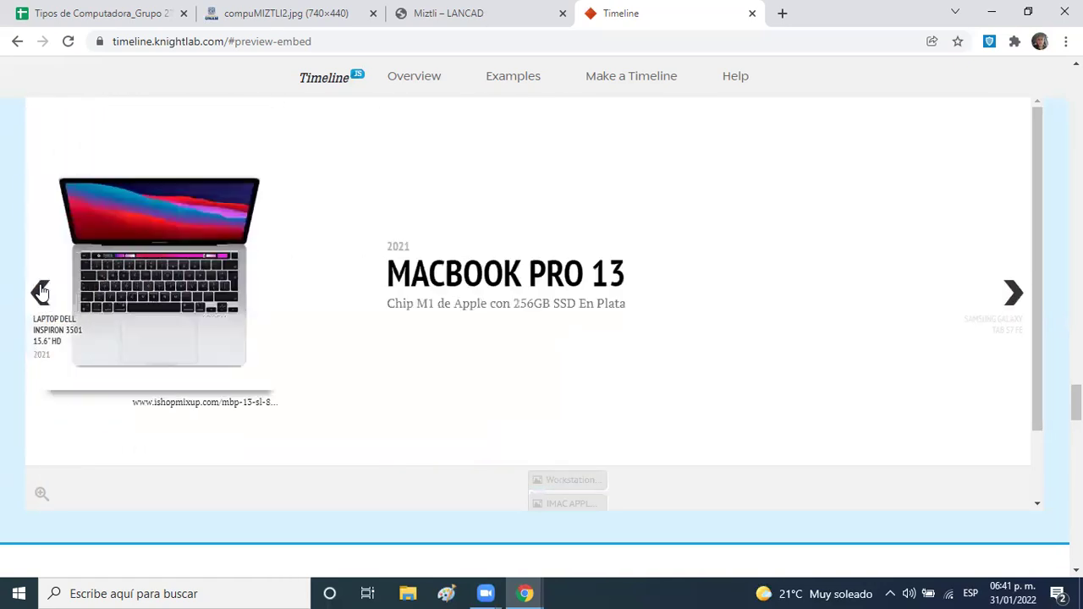
{"action": "left_click", "coordinate": [40, 292]}
{"action": "left_click", "coordinate": [41, 292]}
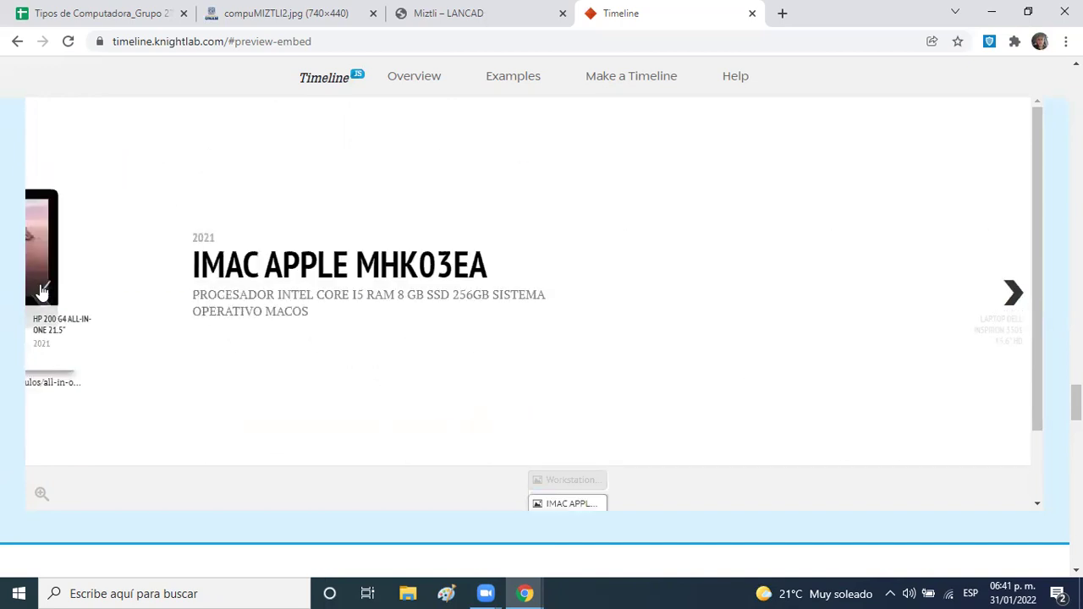
{"action": "left_click", "coordinate": [41, 292]}
{"action": "left_click", "coordinate": [41, 292]}
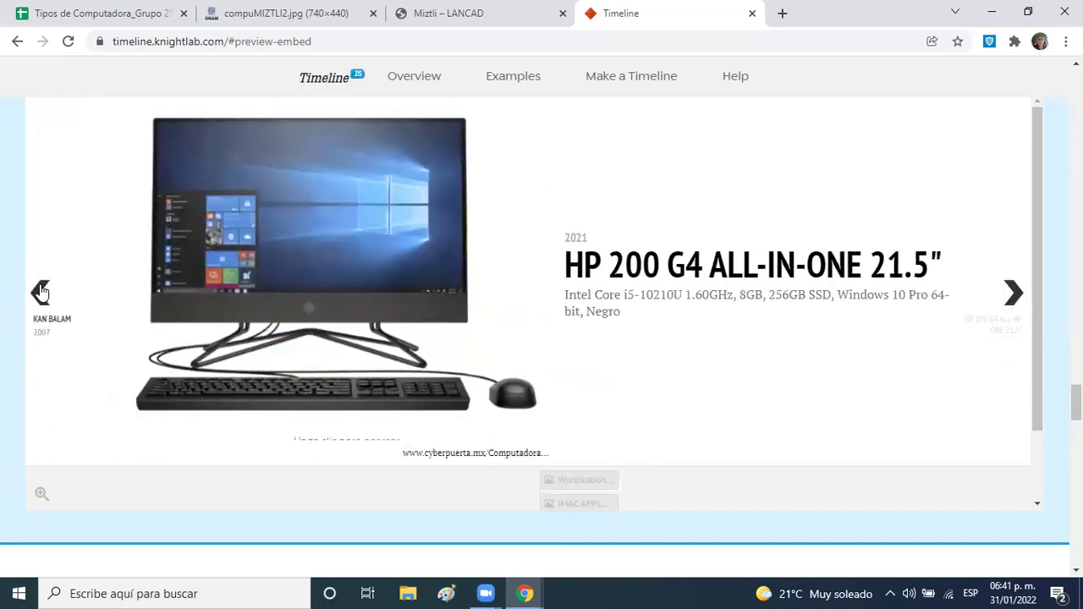
{"action": "left_click", "coordinate": [40, 292]}
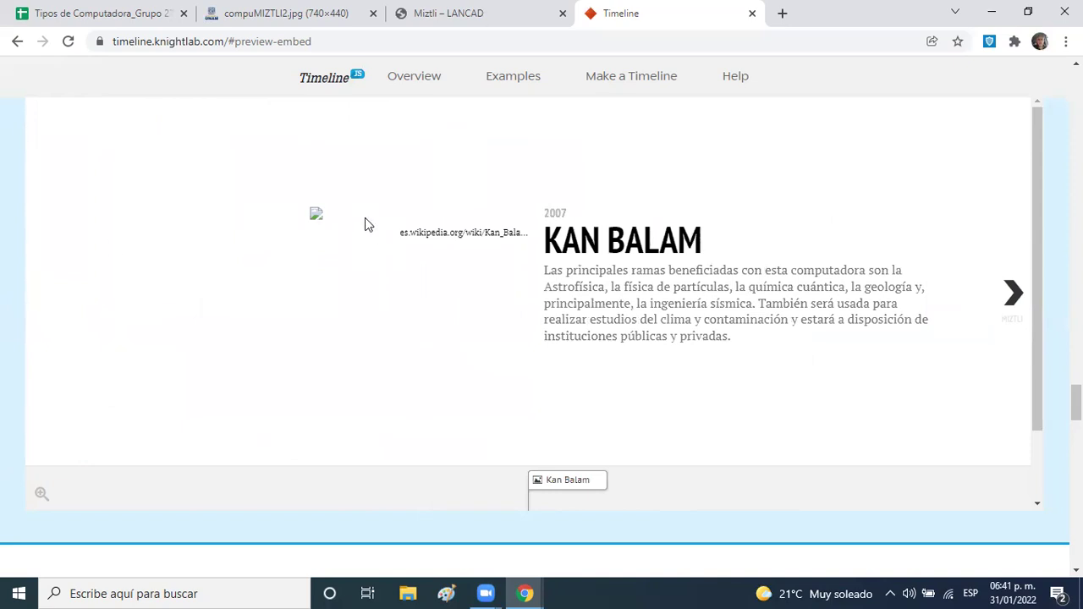
- Return to the spreadsheet, dismiss the web publishing settings and delete the Media link in the Kan Balam row
{"action": "left_click", "coordinate": [145, 13]}
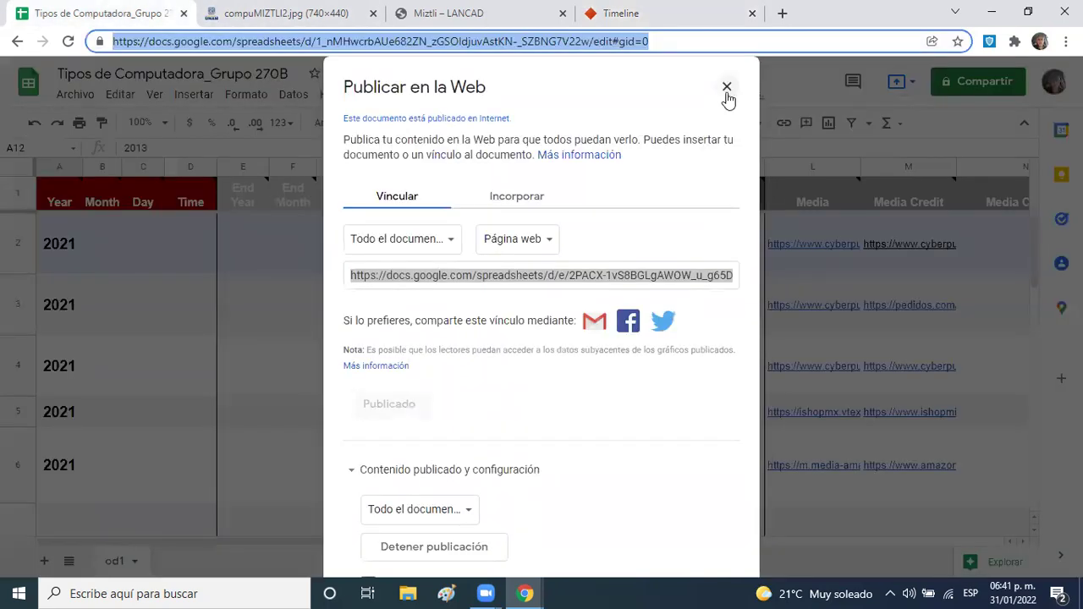
{"action": "left_click", "coordinate": [725, 92]}
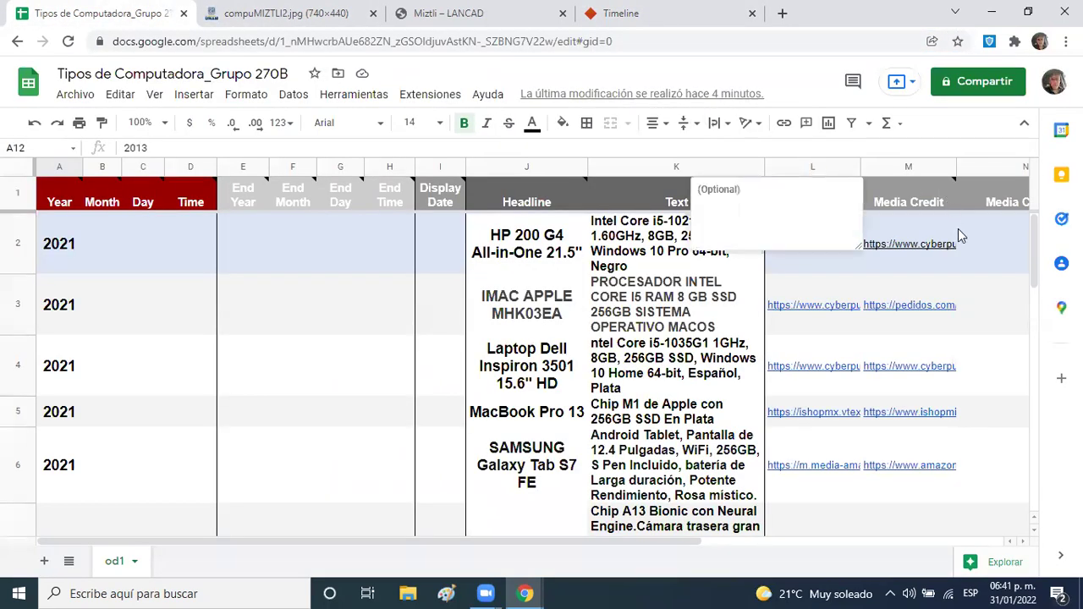
{"action": "left_click_drag", "start_coordinate": [1034, 264], "coordinate": [1034, 434]}
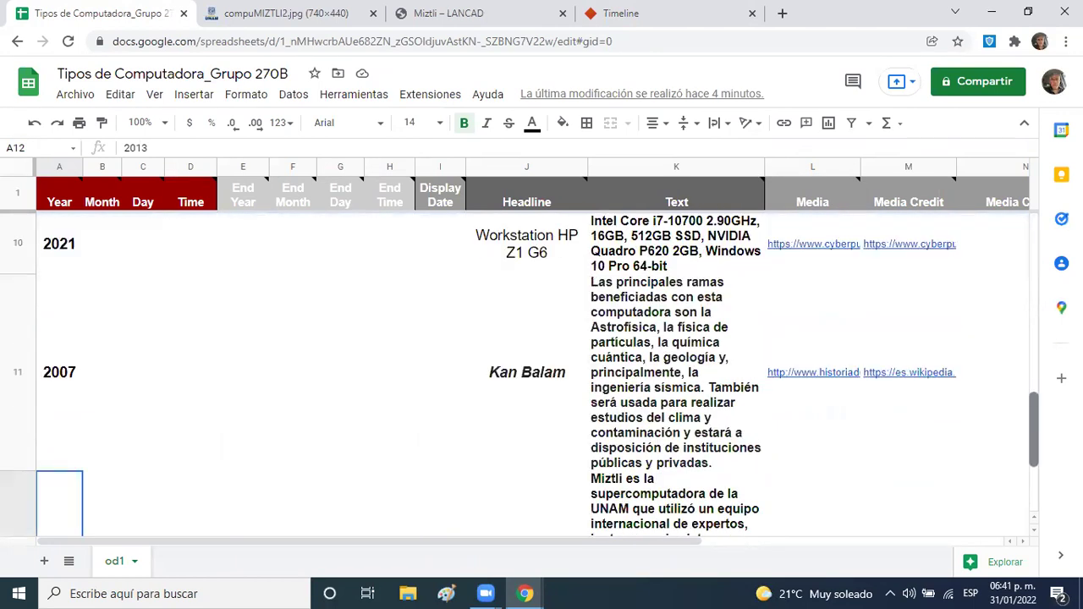
{"action": "left_click", "coordinate": [825, 369]}
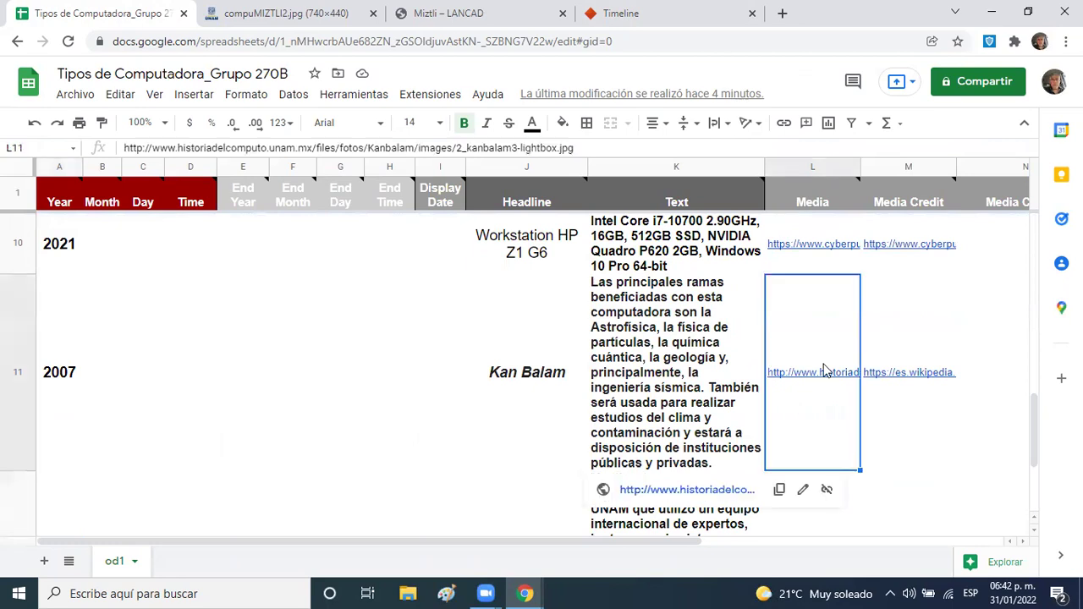
{"action": "key", "text": "Delete"}
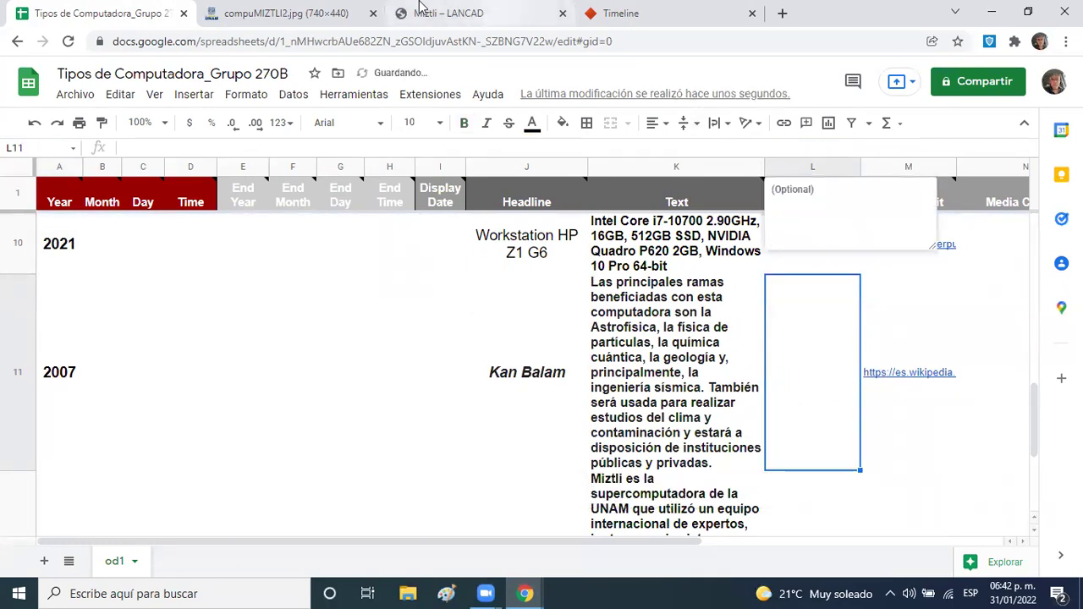
- Close the compuMIZTLI2.jpg, Miztli – LANCAD and Timeline browser tabs
{"action": "left_click", "coordinate": [373, 14]}
{"action": "left_click", "coordinate": [373, 13]}
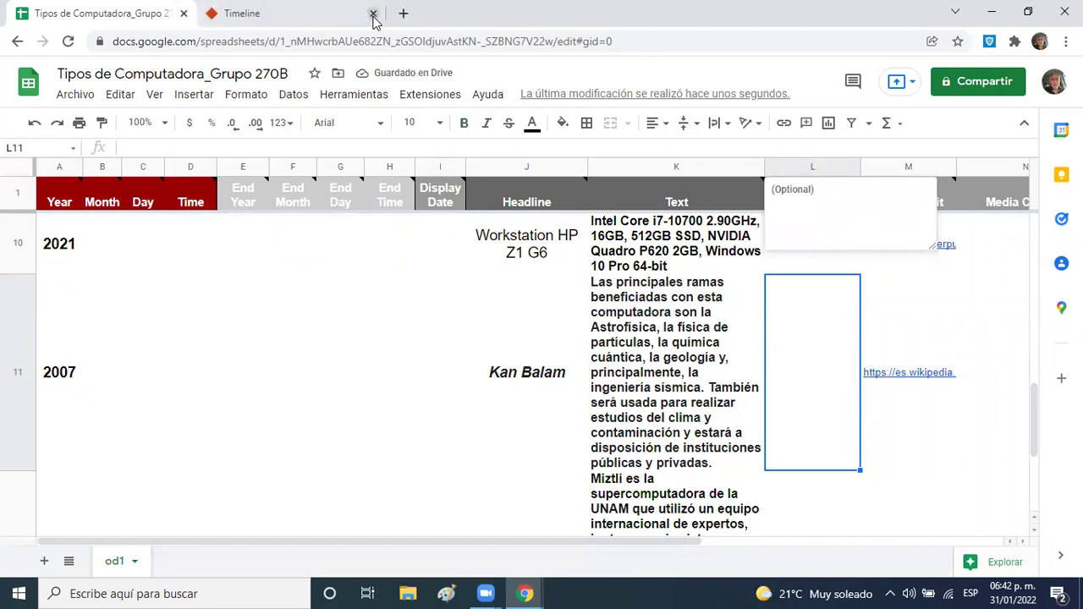
{"action": "left_click", "coordinate": [373, 13]}
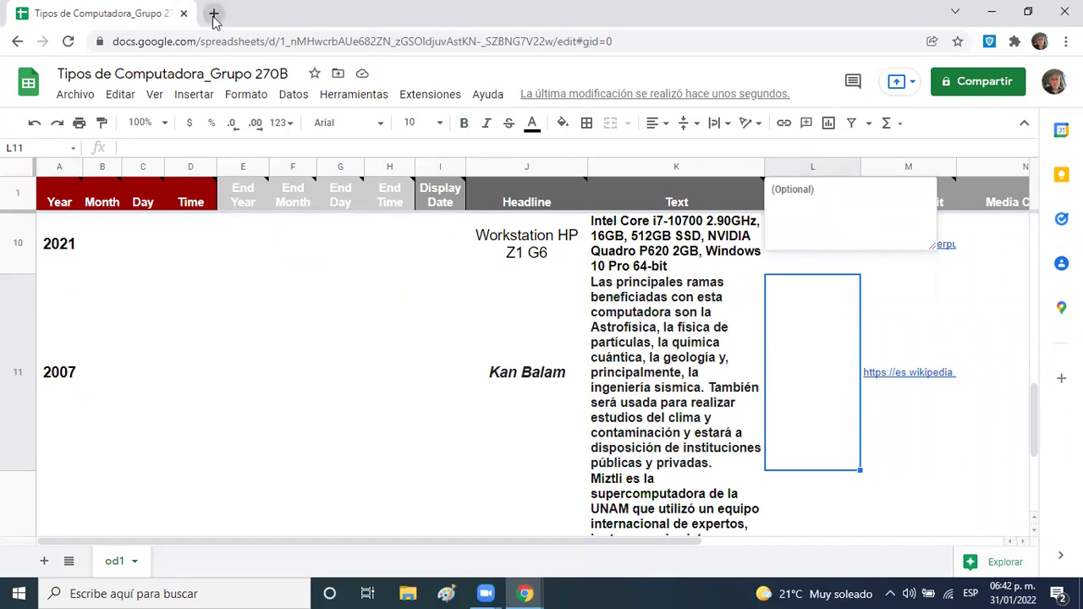
- Search Google for "kan balam" in a new browser tab and show the image results
{"action": "left_click", "coordinate": [213, 16]}
{"action": "left_click", "coordinate": [314, 41]}
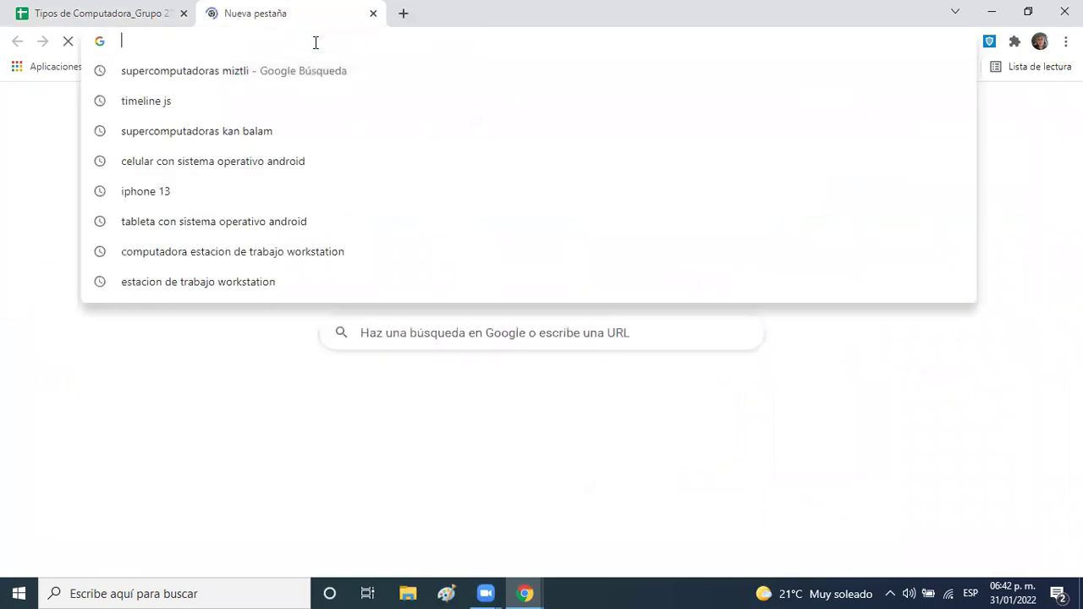
{"action": "type", "text": "kan"}
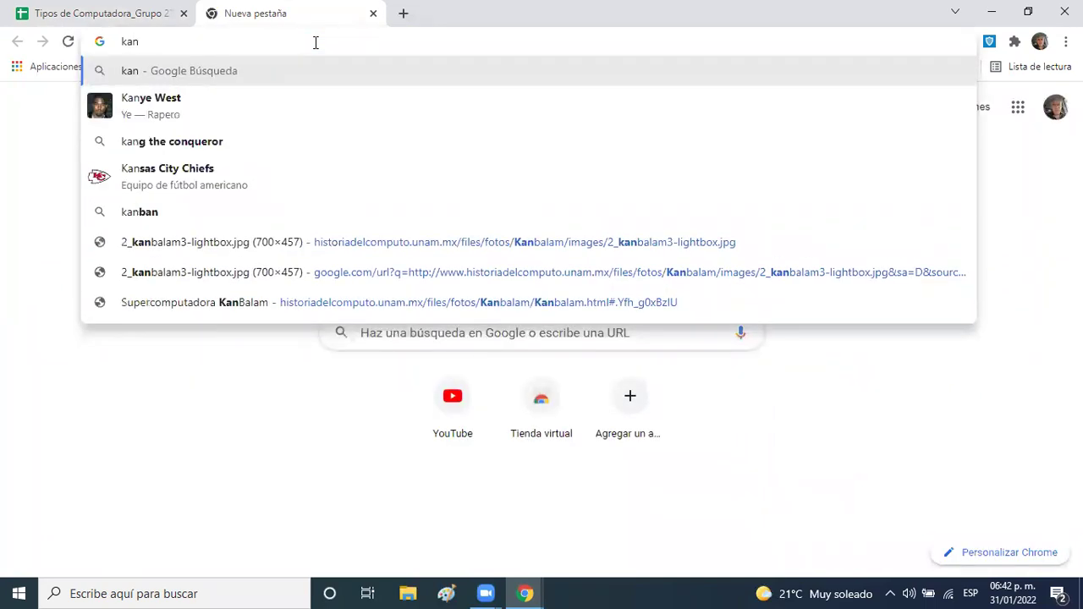
{"action": "type", "text": "balam"}
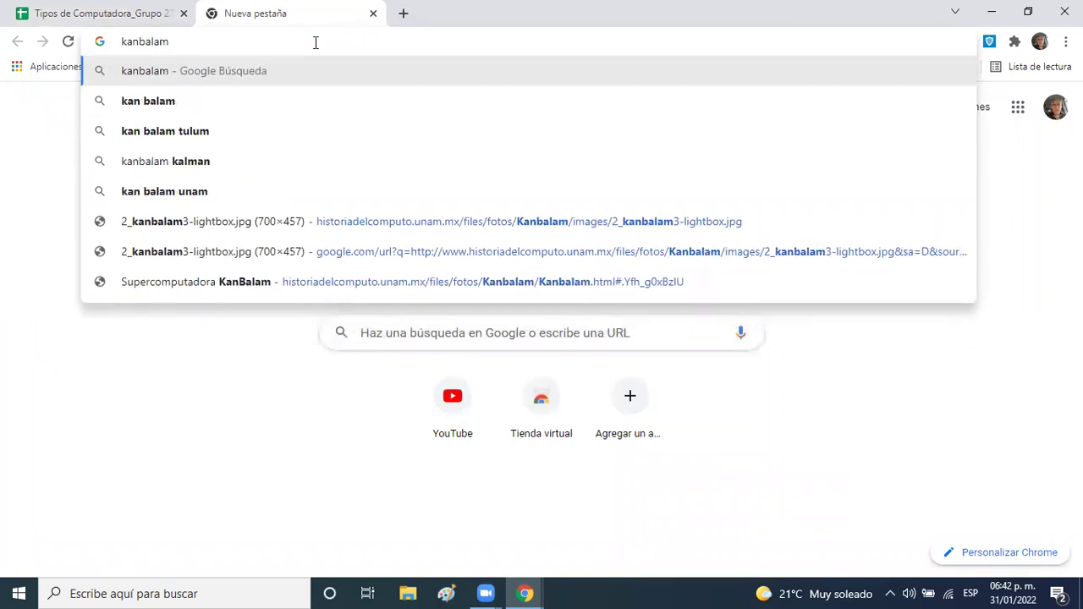
{"action": "left_click", "coordinate": [179, 116]}
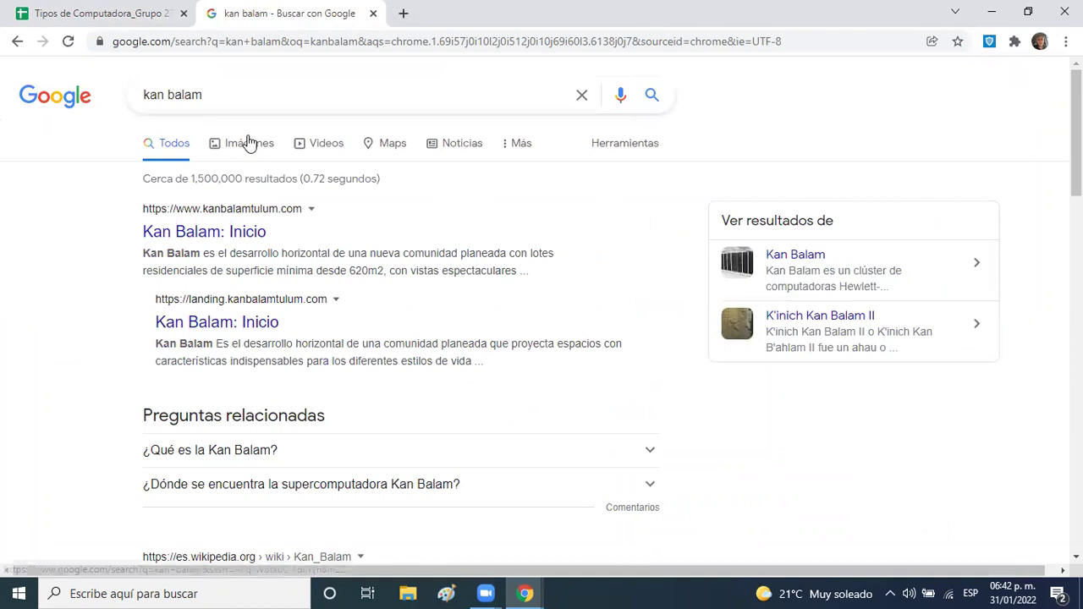
{"action": "left_click", "coordinate": [248, 142]}
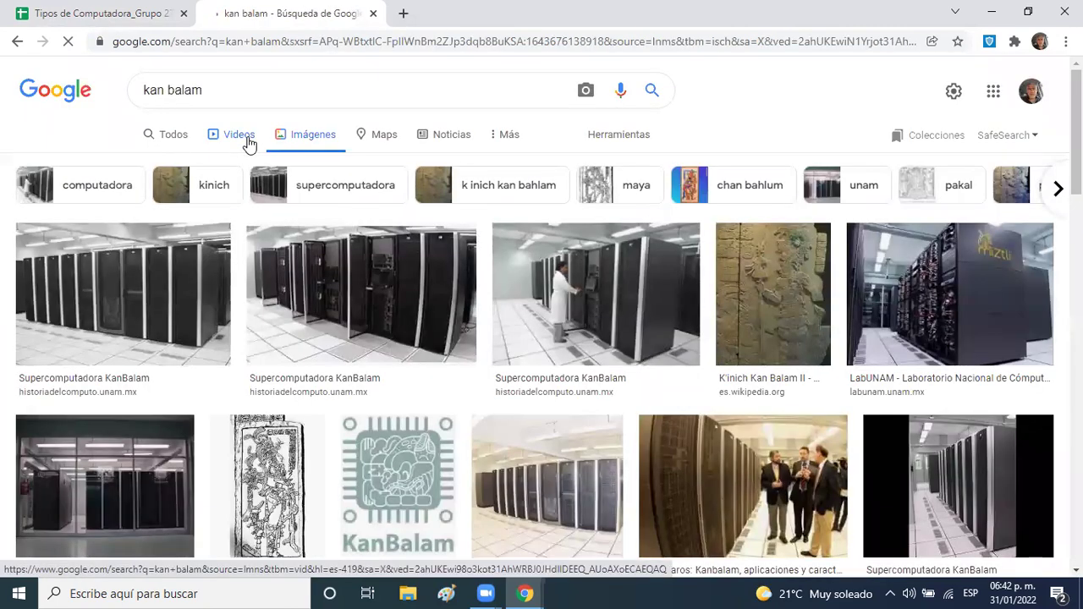
- Try to use the image address of the KanBalam photo with the person in a lab coat as the Kan Balam row's Media link
{"action": "left_click", "coordinate": [558, 296]}
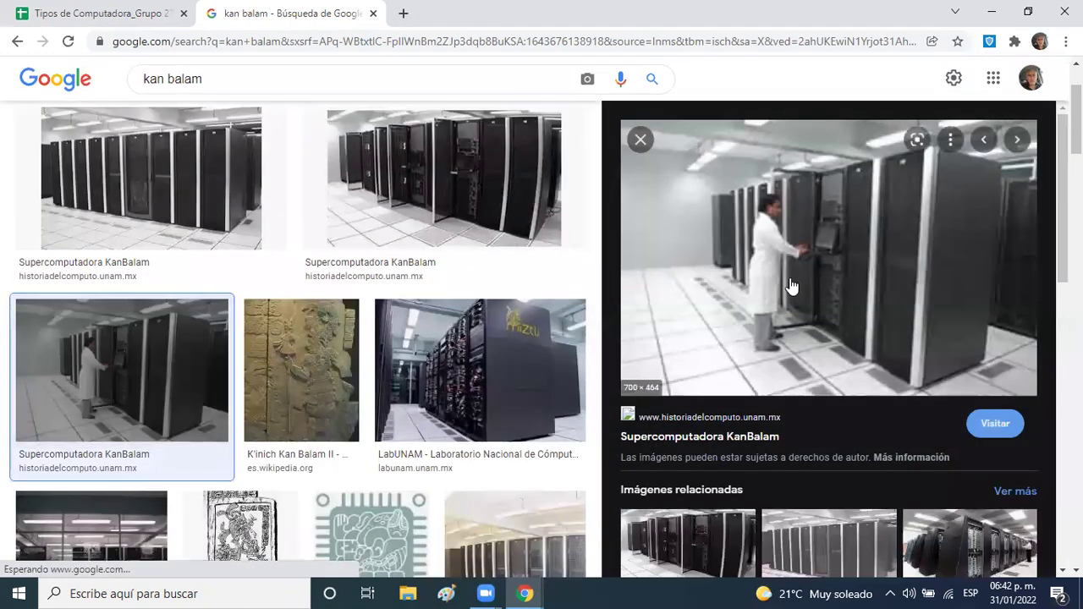
{"action": "right_click", "coordinate": [779, 267]}
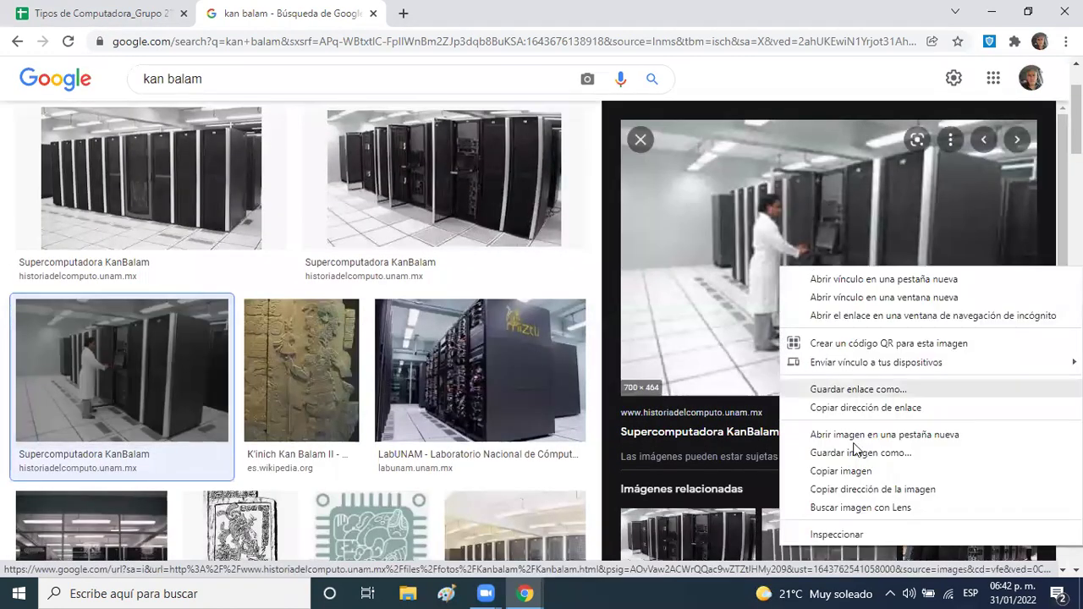
{"action": "left_click", "coordinate": [859, 491]}
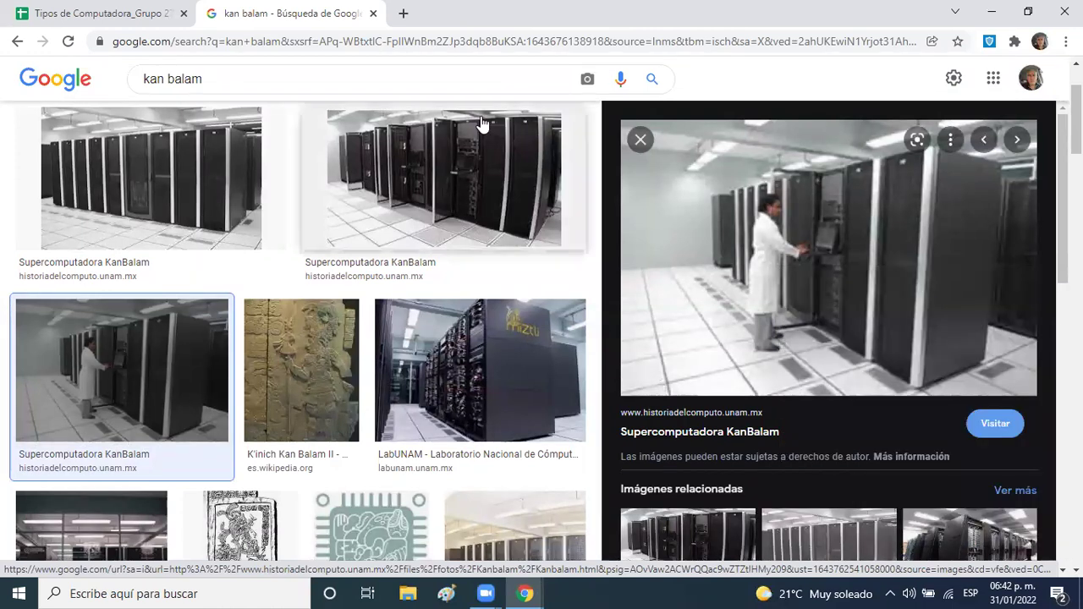
{"action": "left_click", "coordinate": [123, 13]}
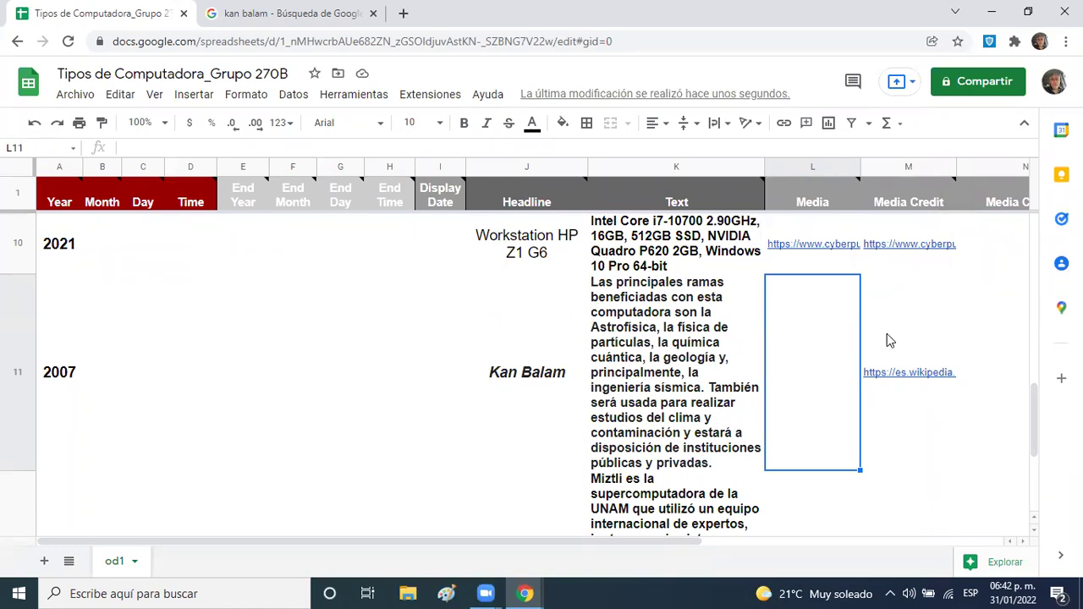
{"action": "key", "text": "ctrl+v"}
{"action": "left_click", "coordinate": [679, 336]}
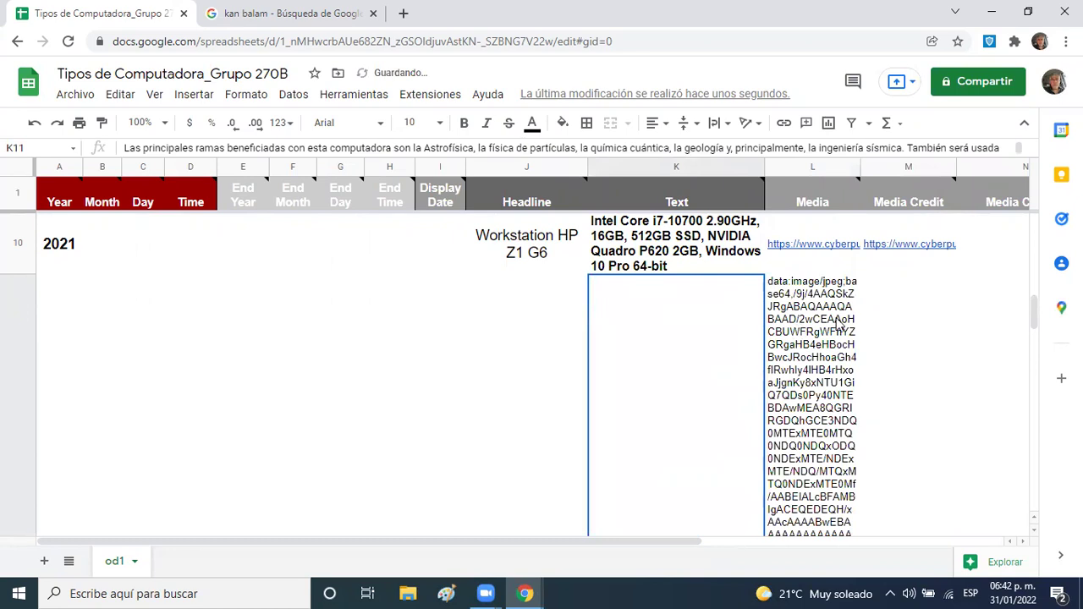
- Clear the pasted image data from the Kan Balam row's Media cell
{"action": "left_click", "coordinate": [820, 375]}
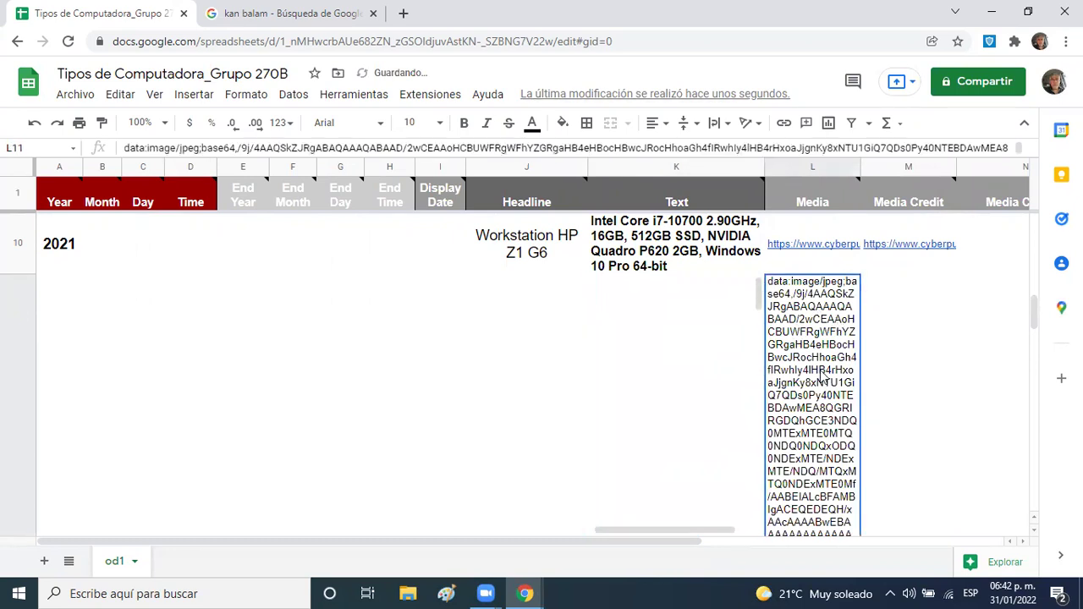
{"action": "key", "text": "Delete"}
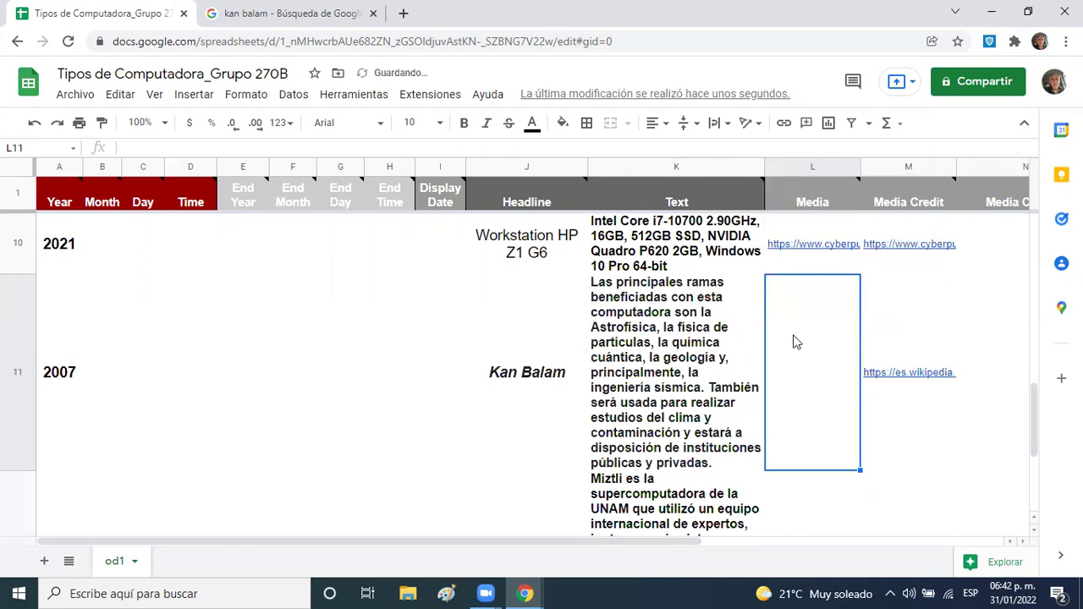
{"action": "key", "text": "ctrl+z"}
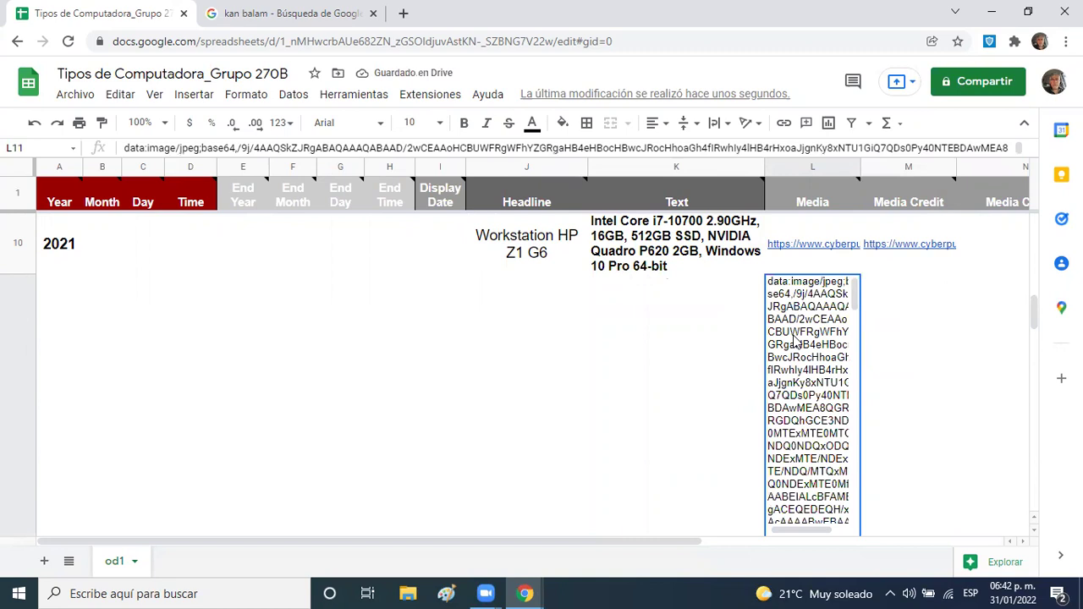
{"action": "key", "text": "Delete"}
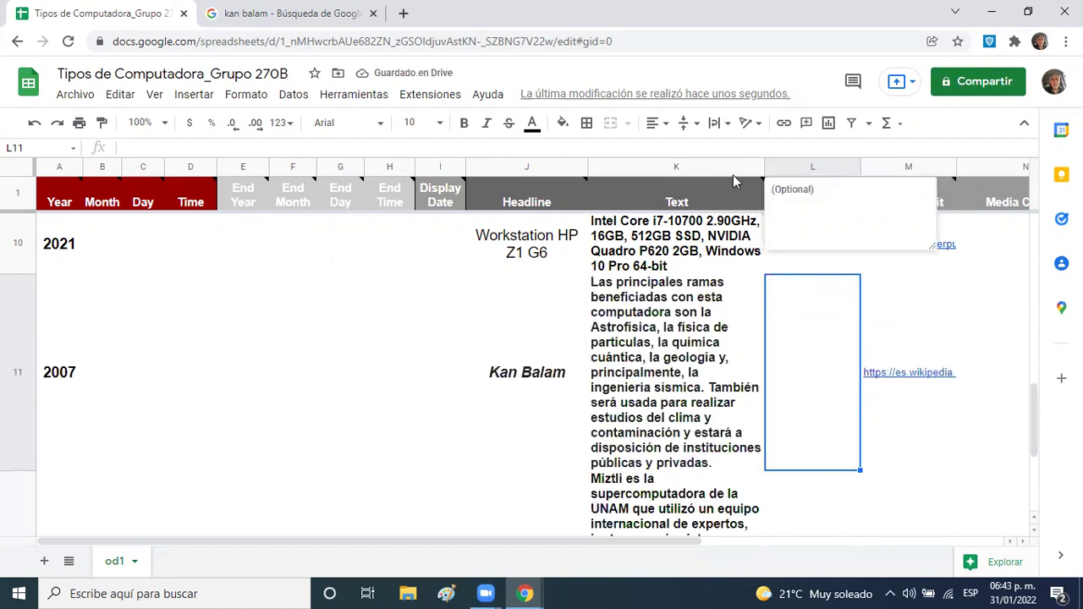
- Copy the image address of the gallery photo showing the row of KanBalam cabinets on the historiadelcomputo.unam.mx page from the image results
{"action": "left_click", "coordinate": [339, 16]}
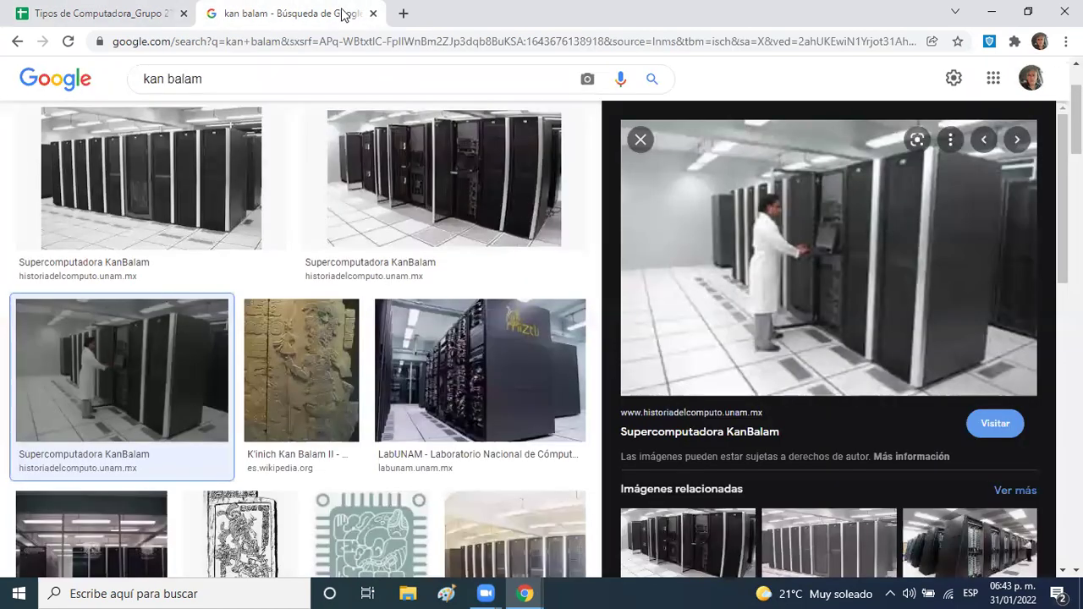
{"action": "left_click", "coordinate": [489, 149]}
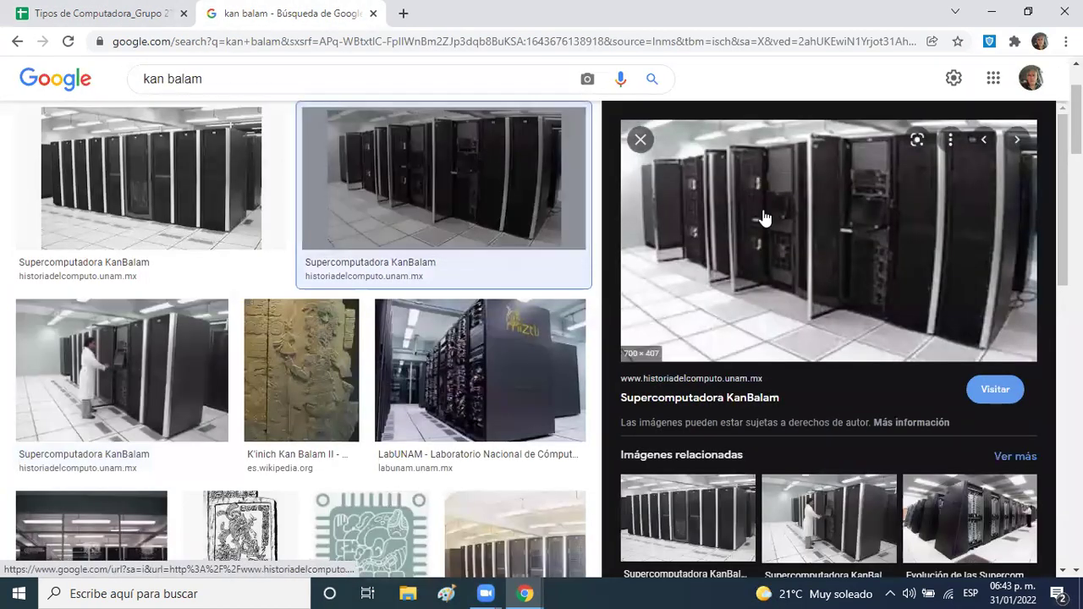
{"action": "left_click", "coordinate": [762, 217]}
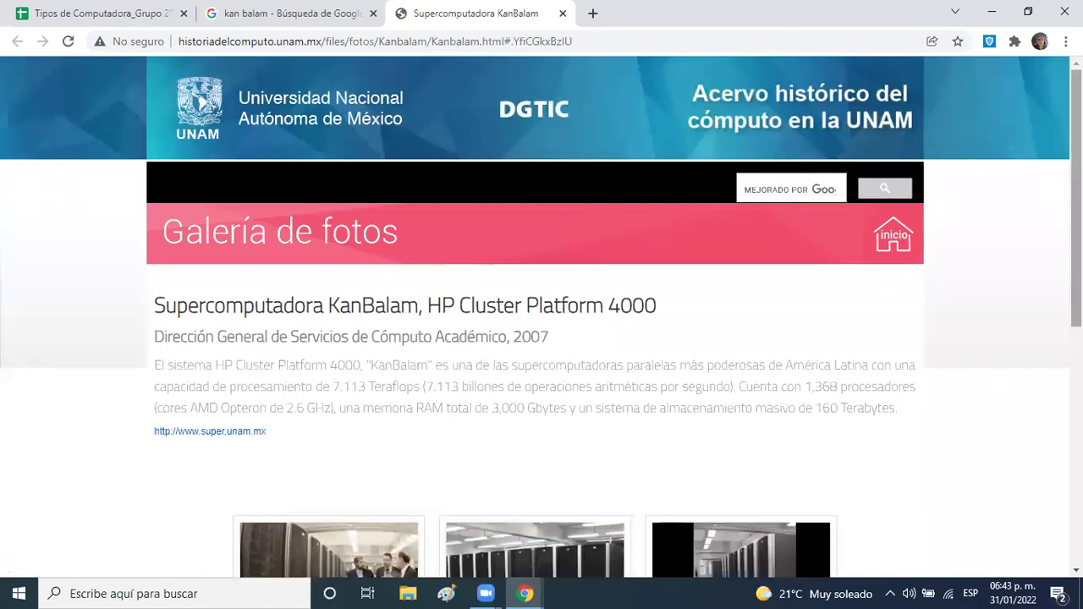
{"action": "scroll", "coordinate": [759, 317], "scroll_direction": "down", "scroll_amount": 3}
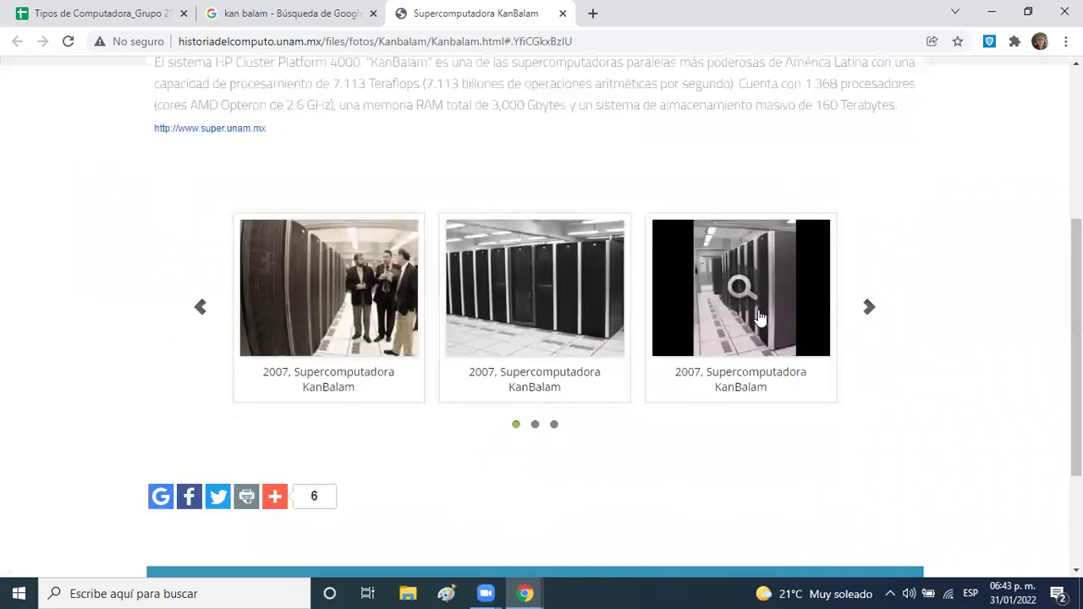
{"action": "left_click", "coordinate": [569, 295]}
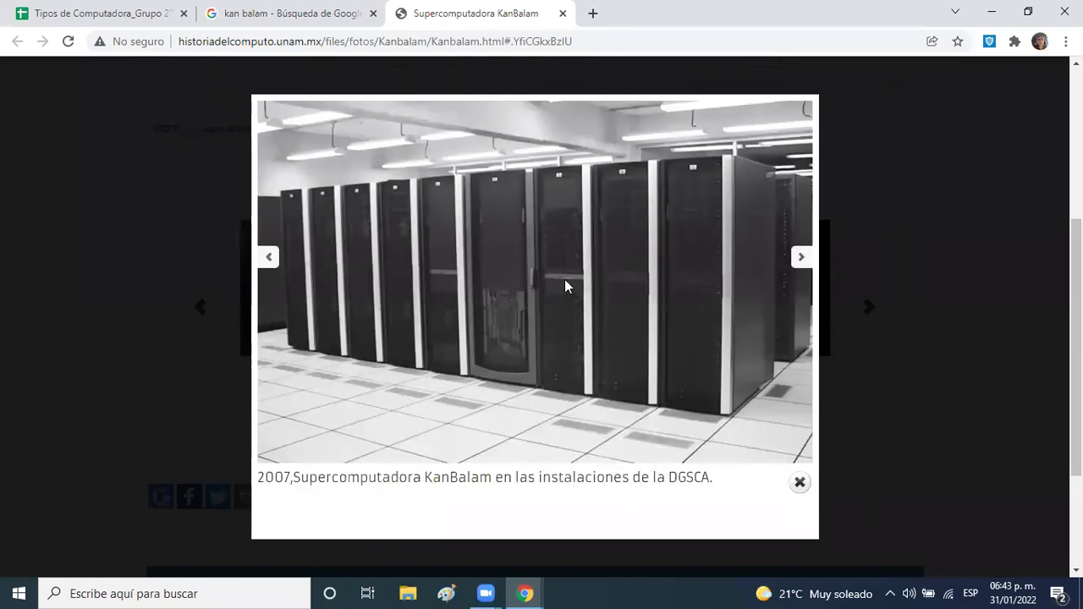
{"action": "right_click", "coordinate": [565, 286]}
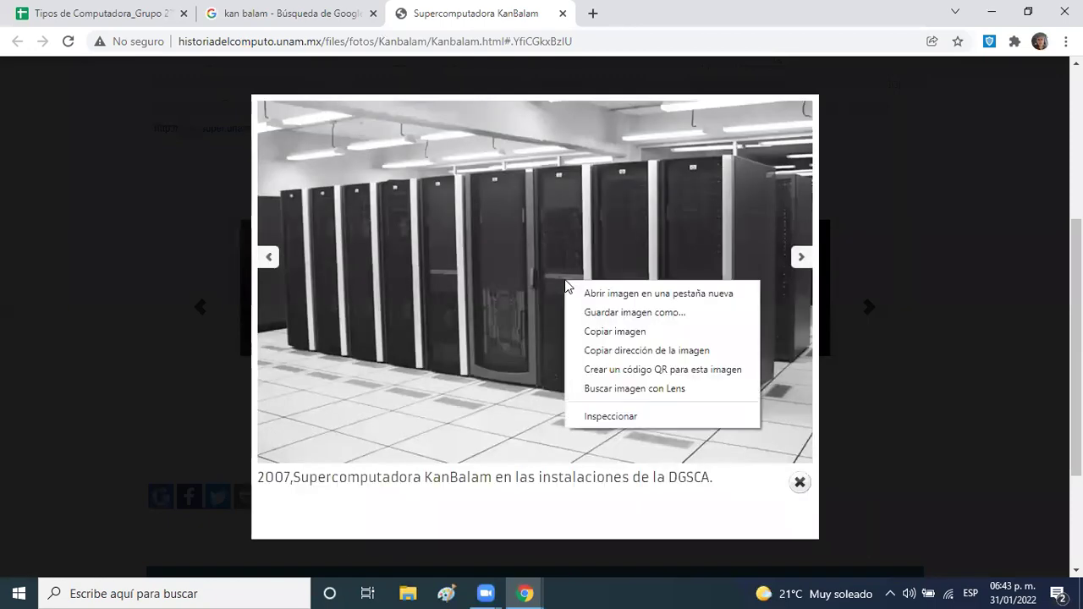
{"action": "left_click", "coordinate": [645, 354]}
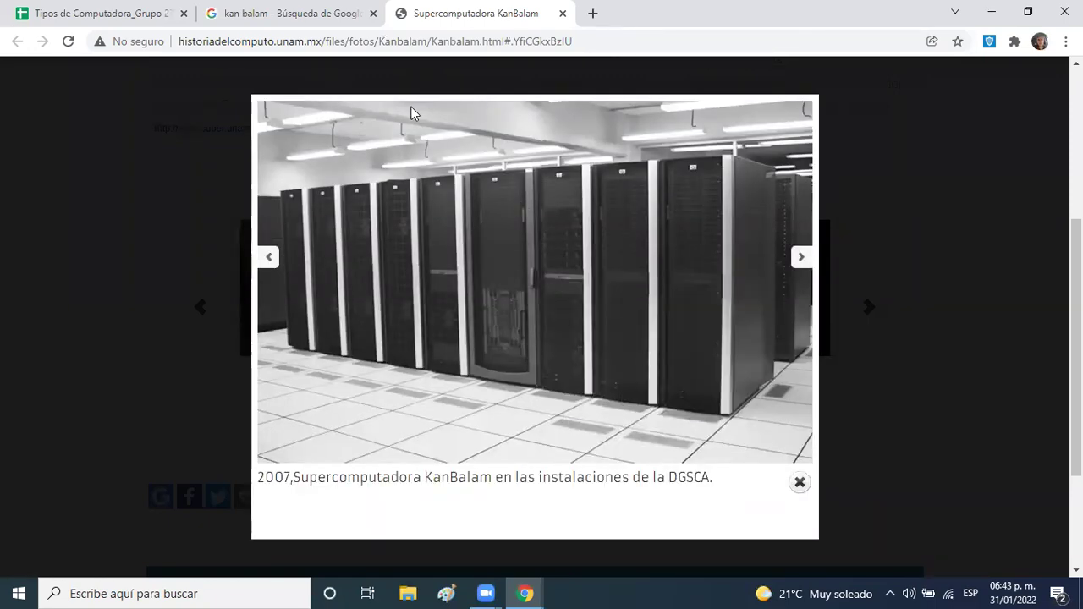
{"action": "left_click", "coordinate": [177, 15]}
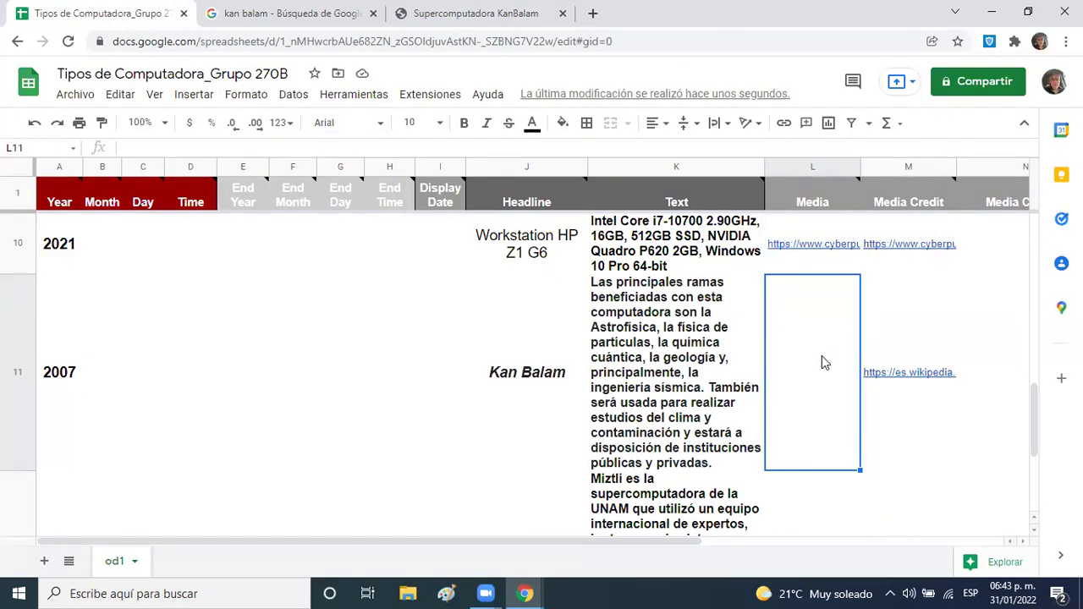
{"action": "type", "text": "http://www.historiadelcomputo.unam.mx/files/fotos/Kanbalam/images/2_kanbalam3-lightbox.jpg"}
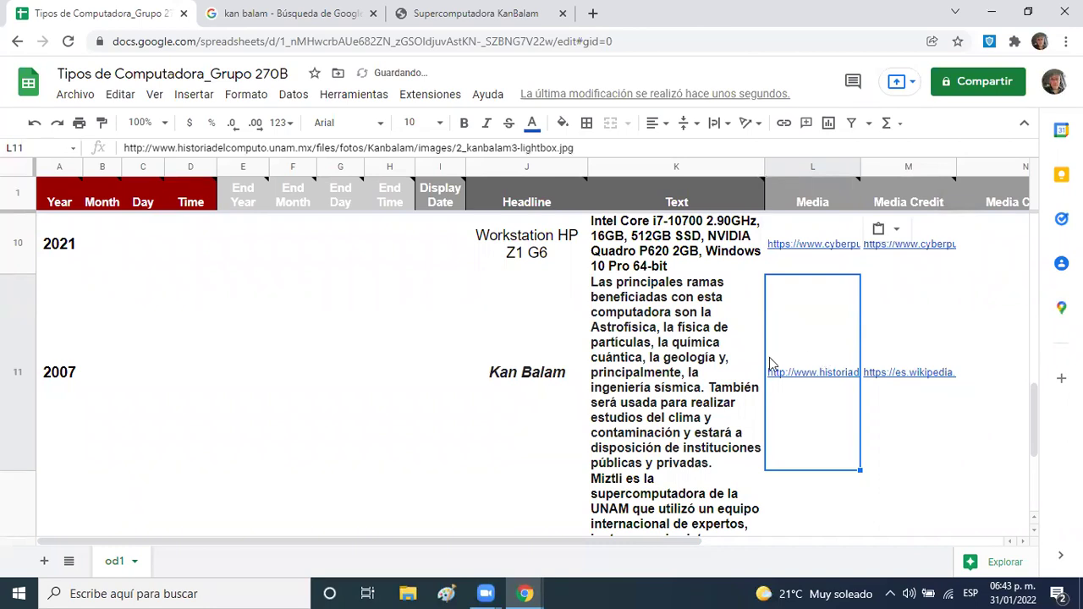
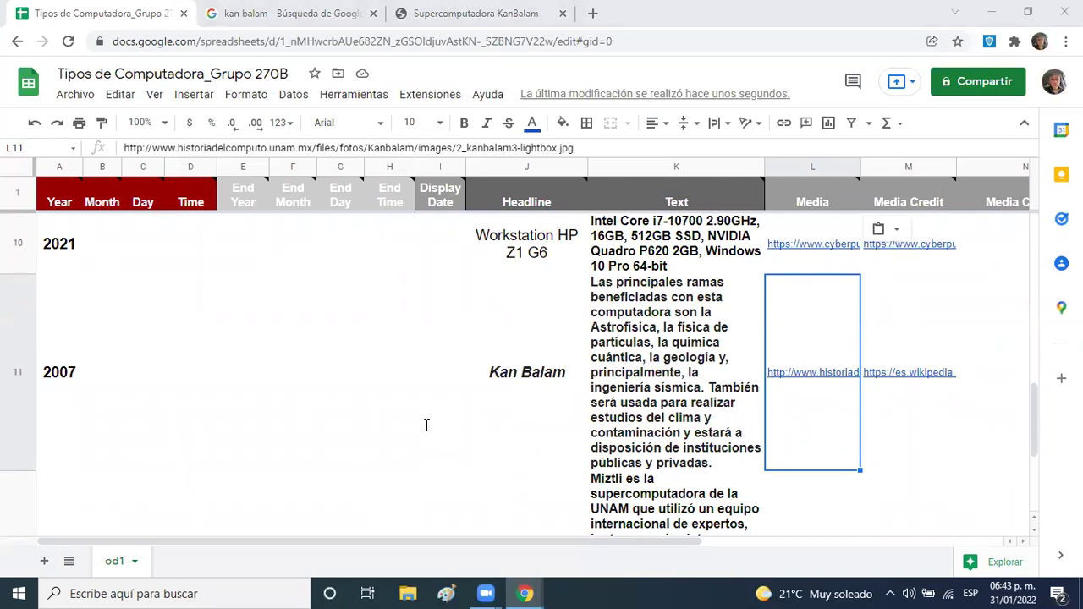
{"action": "left_click", "coordinate": [884, 320]}
{"action": "left_click", "coordinate": [804, 332]}
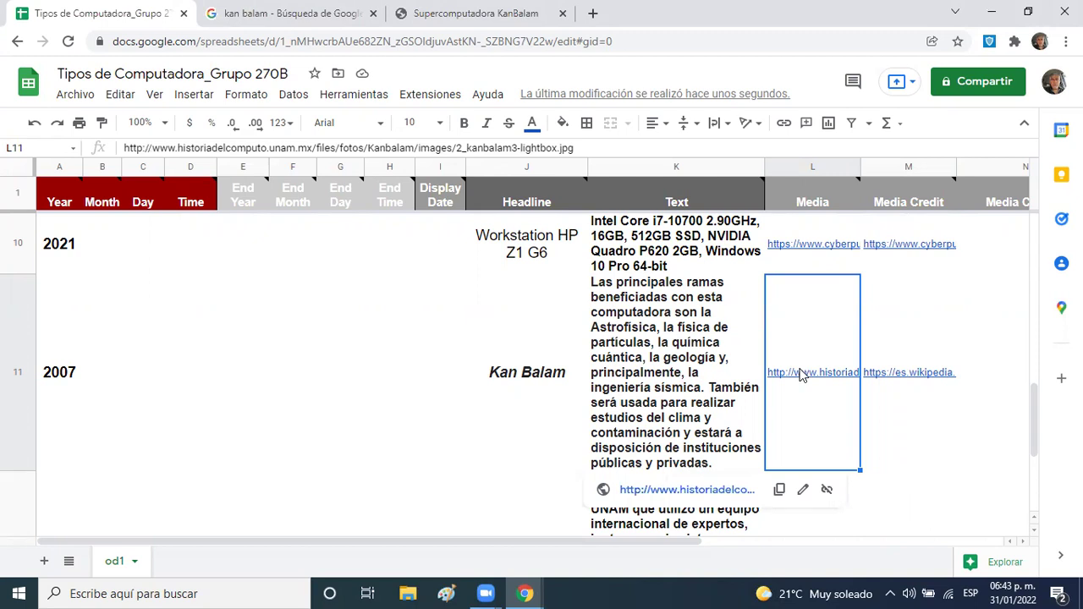
{"action": "left_click", "coordinate": [709, 494]}
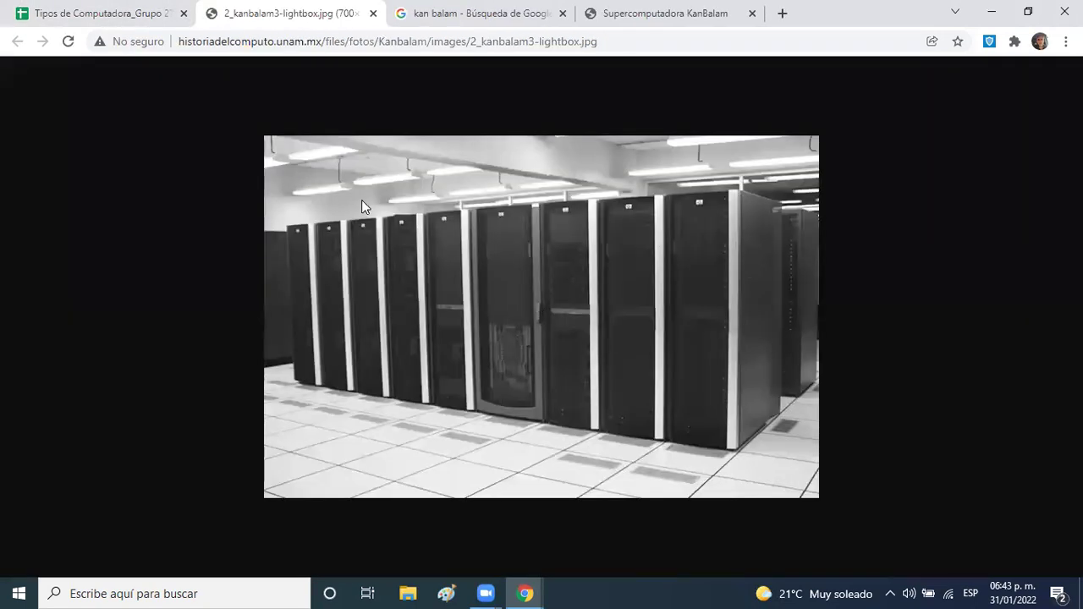
{"action": "left_click", "coordinate": [127, 17]}
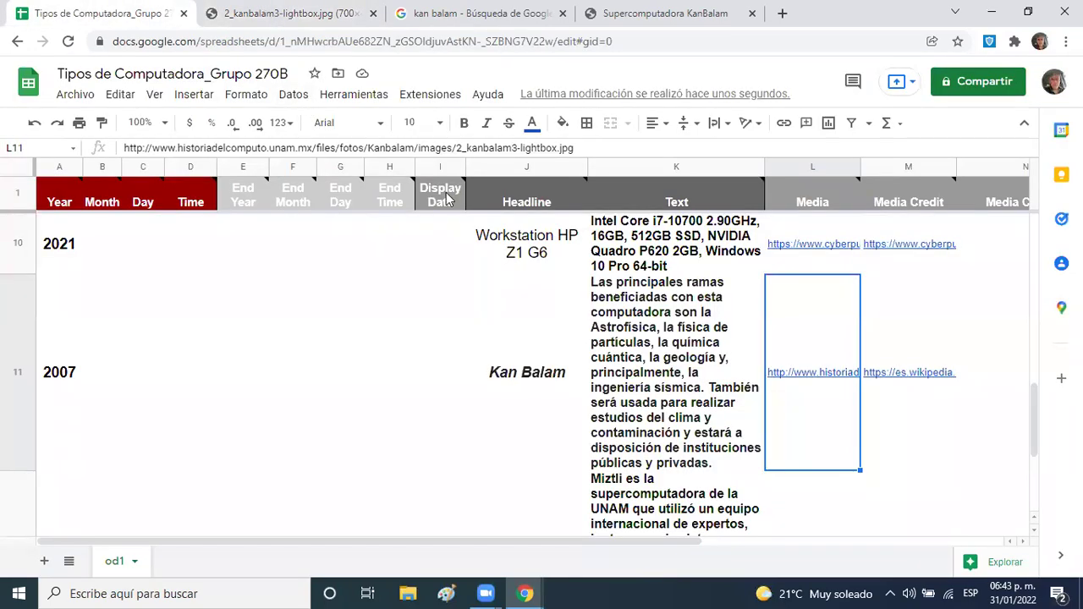
- Stop the spreadsheet's web publication and publish the entire document as a web page again
{"action": "left_click", "coordinate": [75, 94]}
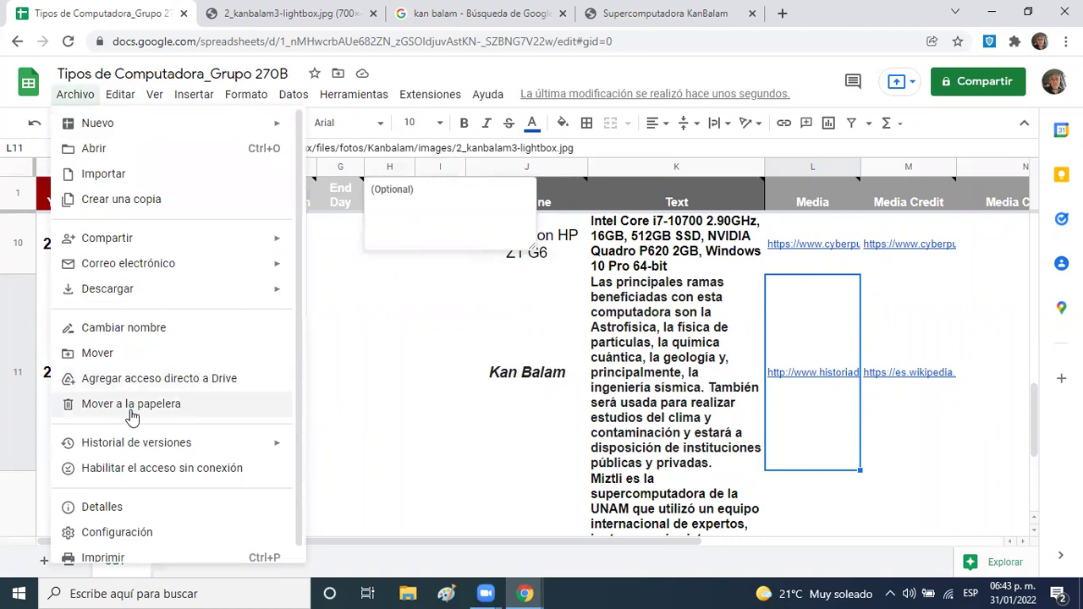
{"action": "mouse_move", "coordinate": [186, 265]}
{"action": "mouse_move", "coordinate": [194, 239]}
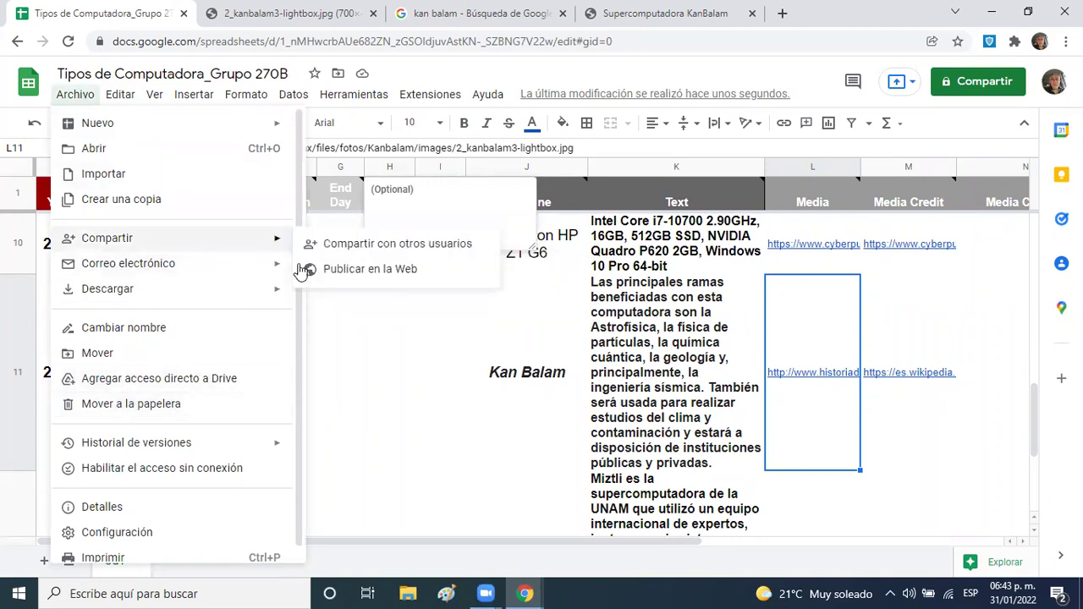
{"action": "left_click", "coordinate": [332, 278]}
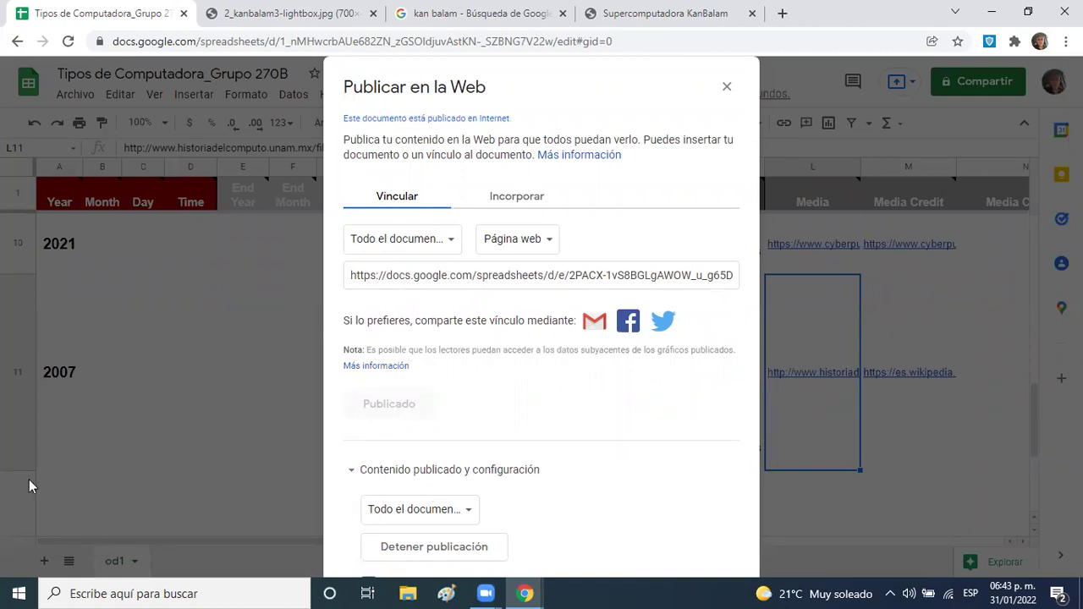
{"action": "left_click", "coordinate": [427, 548]}
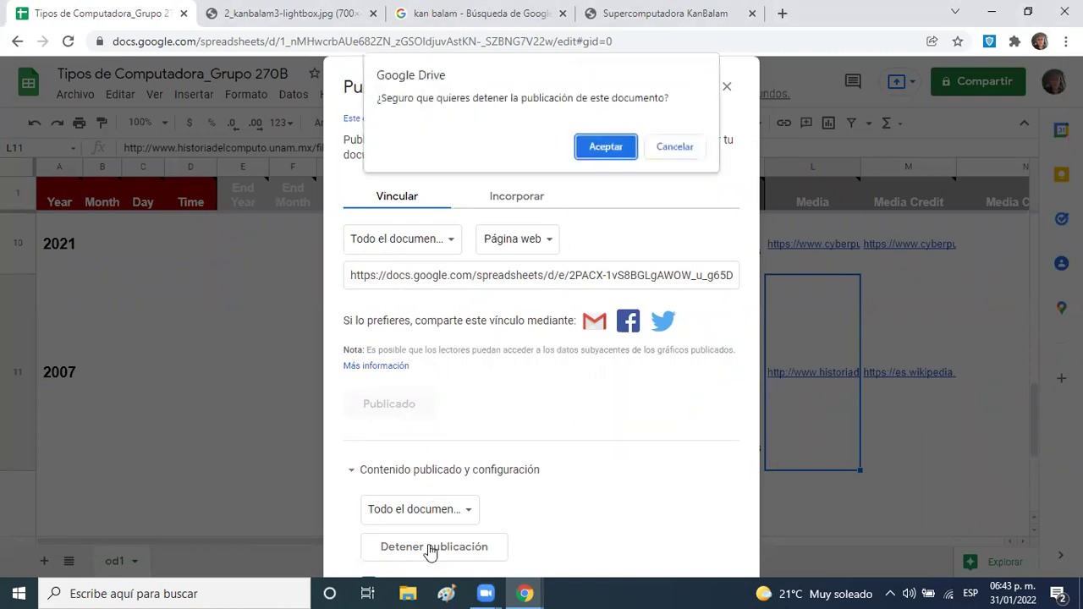
{"action": "left_click", "coordinate": [609, 149]}
{"action": "left_click", "coordinate": [391, 328]}
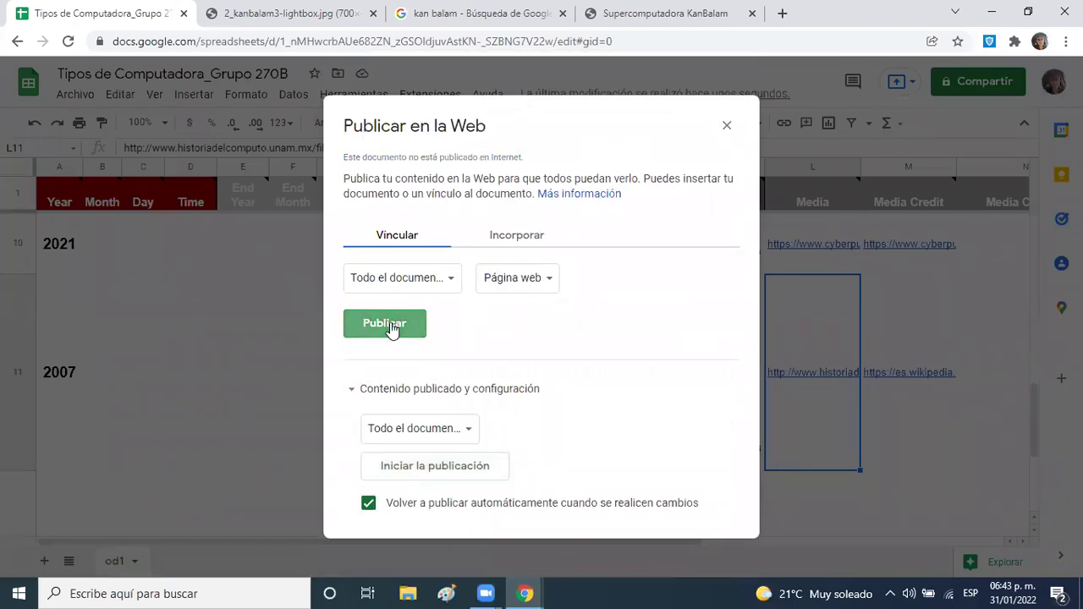
{"action": "left_click", "coordinate": [604, 128]}
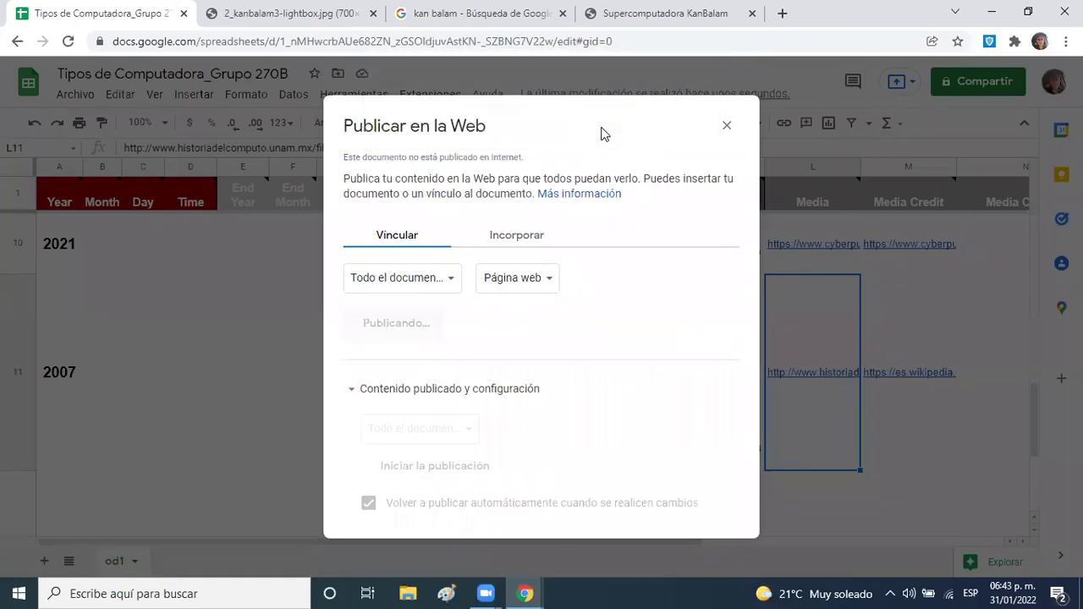
- Copy the spreadsheet's browser address and open the Timeline JS site in a new tab through a Google search for "timeline js"
{"action": "left_click", "coordinate": [639, 41]}
{"action": "left_click", "coordinate": [644, 42]}
{"action": "left_click_drag", "start_coordinate": [672, 41], "coordinate": [52, 31]}
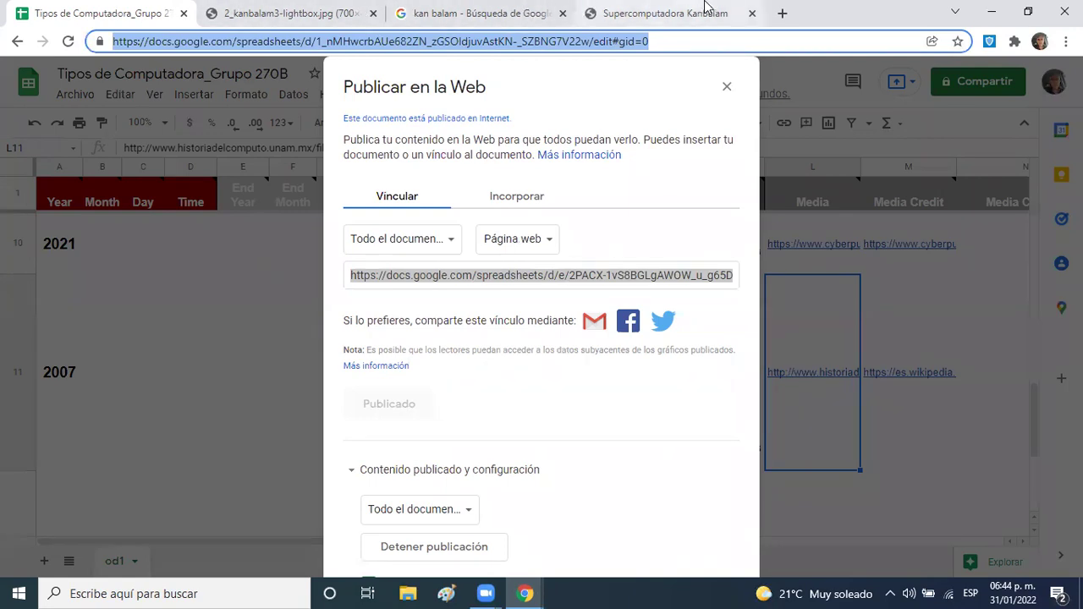
{"action": "left_click", "coordinate": [778, 13]}
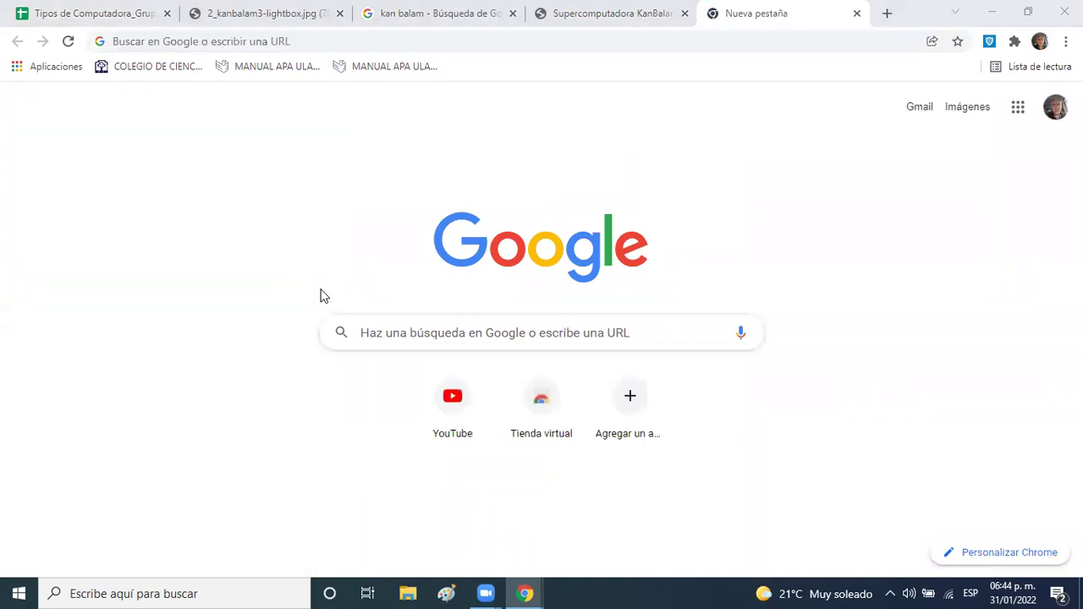
{"action": "left_click", "coordinate": [371, 333]}
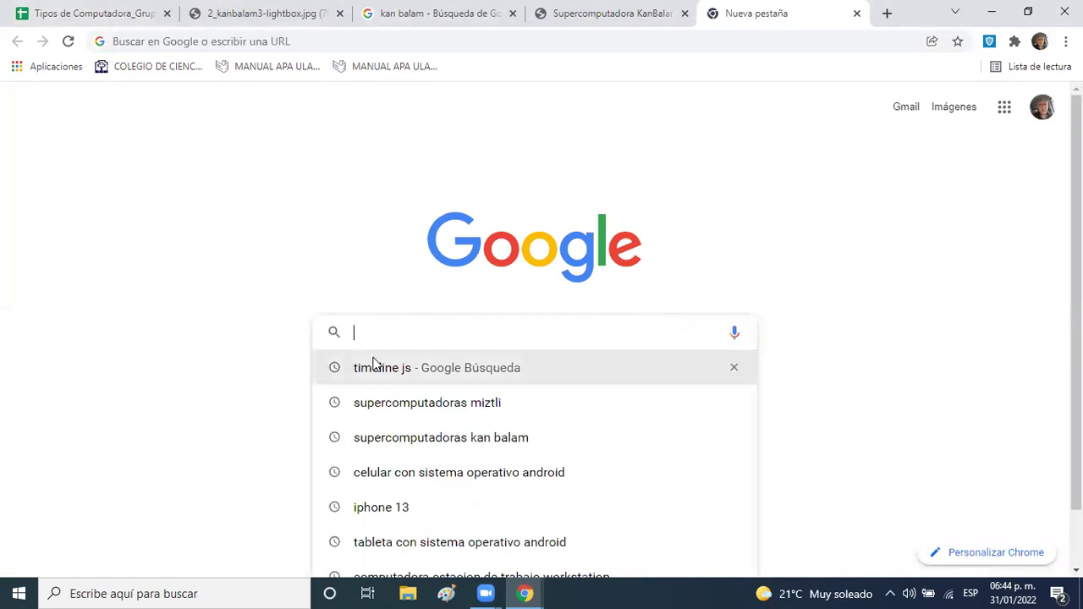
{"action": "left_click", "coordinate": [378, 369]}
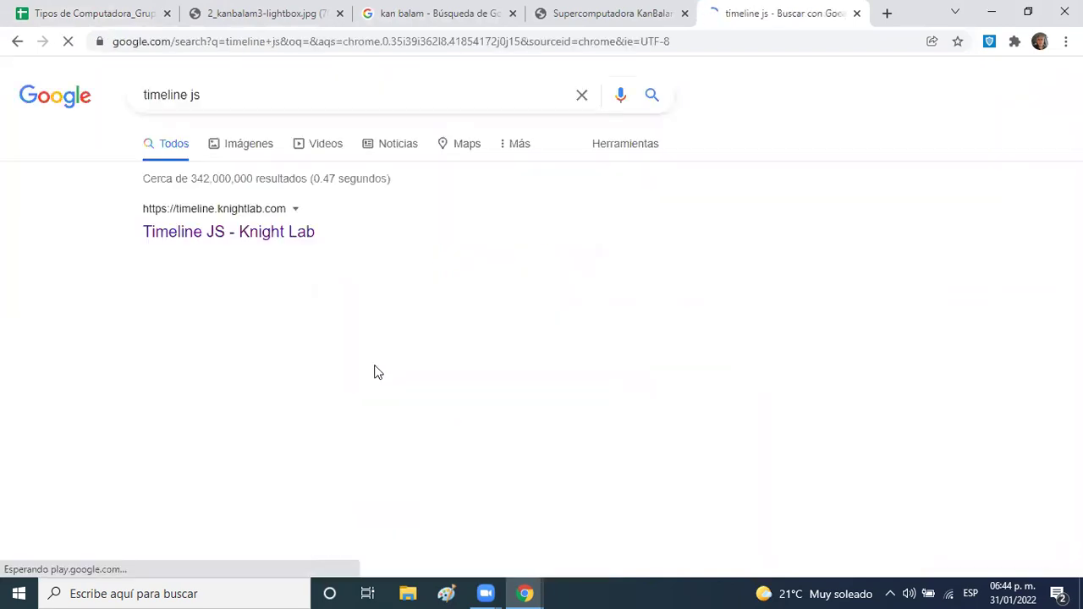
{"action": "left_click", "coordinate": [231, 237]}
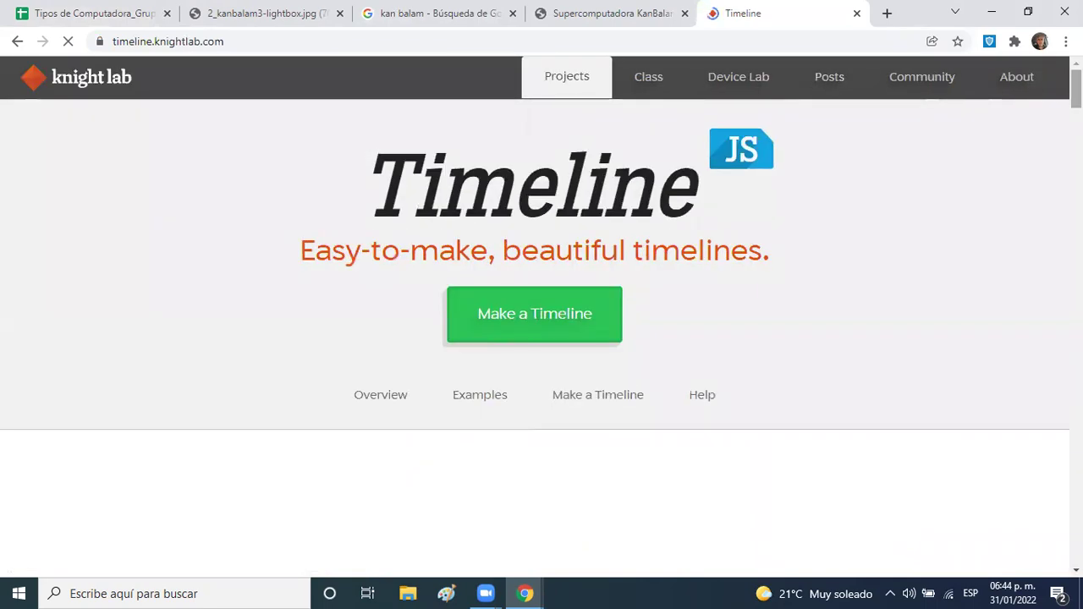
- Enter the copied address as the Google Spreadsheet URL in step 3 of Timeline JS and preview the timeline
{"action": "scroll", "coordinate": [542, 313], "scroll_direction": "down", "scroll_amount": 20}
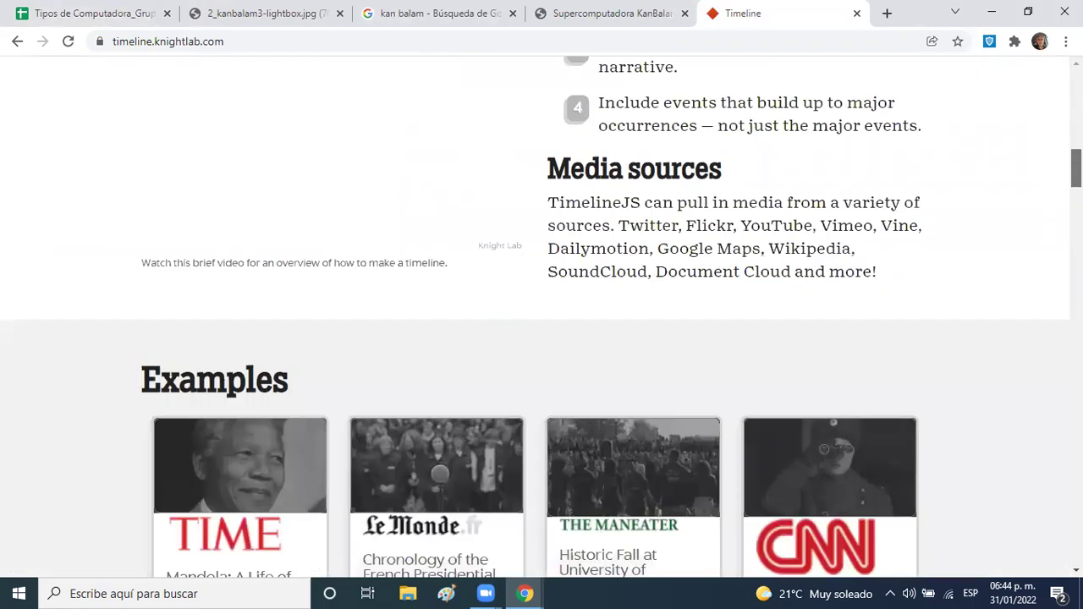
{"action": "scroll", "coordinate": [541, 313], "scroll_direction": "down", "scroll_amount": 10}
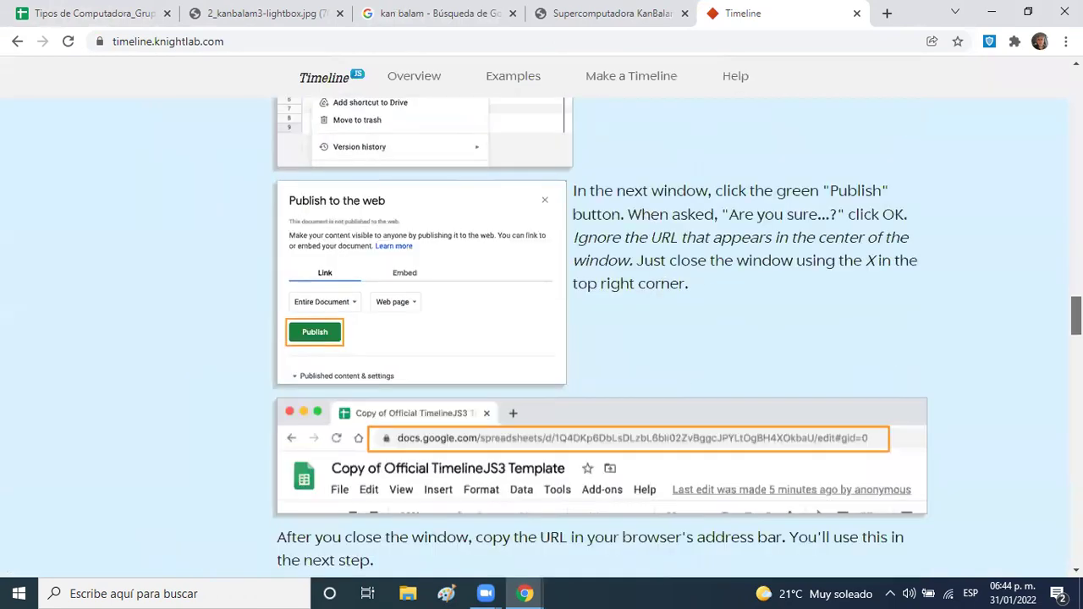
{"action": "scroll", "coordinate": [858, 346], "scroll_direction": "down", "scroll_amount": 4}
{"action": "scroll", "coordinate": [858, 345], "scroll_direction": "up", "scroll_amount": 2}
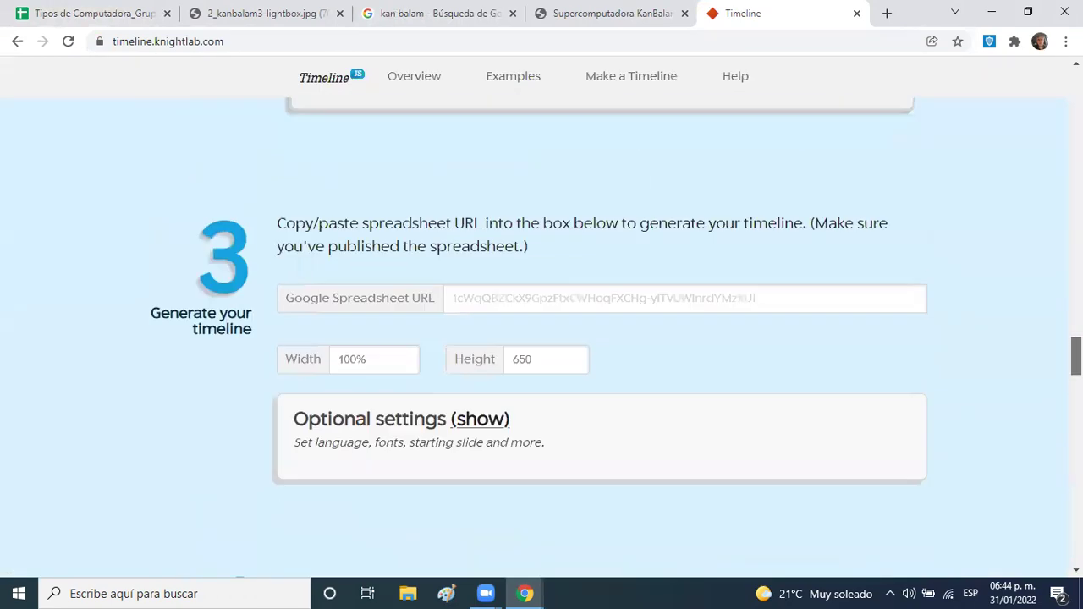
{"action": "left_click", "coordinate": [793, 305]}
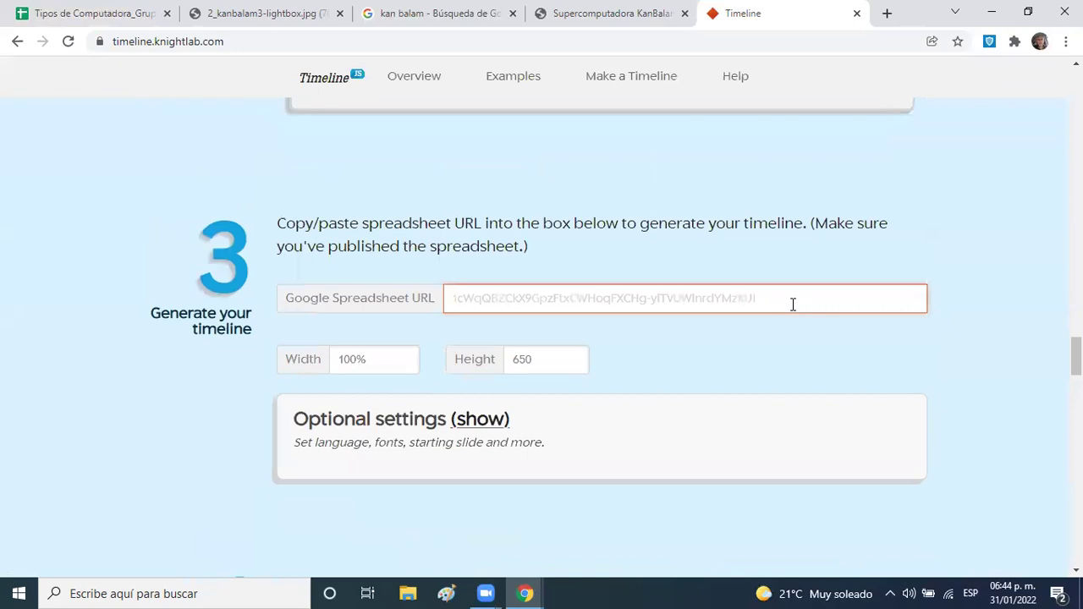
{"action": "key", "text": "ctrl+v"}
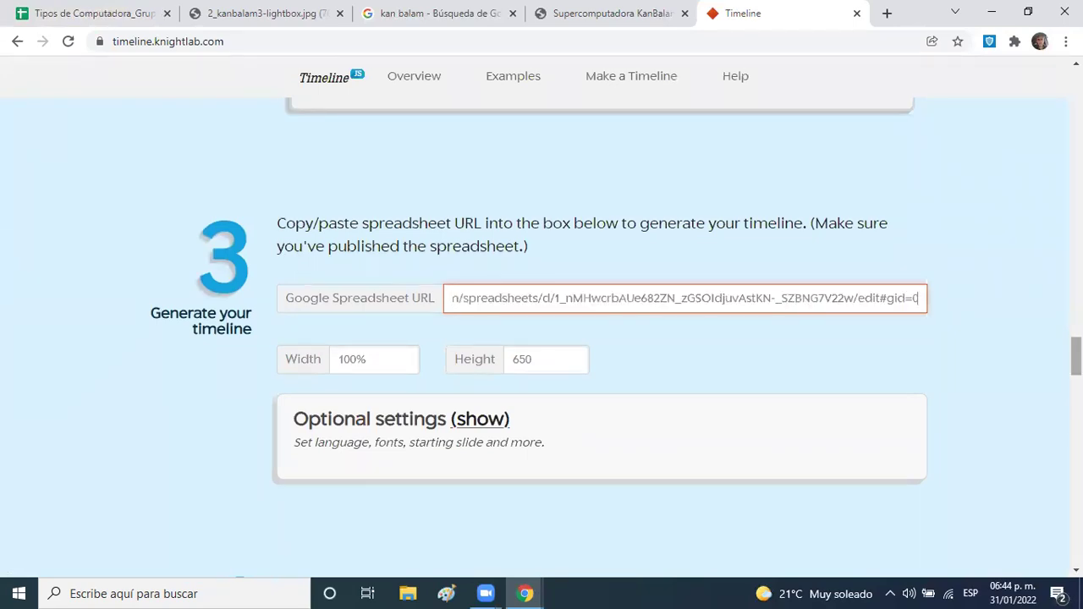
{"action": "scroll", "coordinate": [1019, 344], "scroll_direction": "down", "scroll_amount": 5}
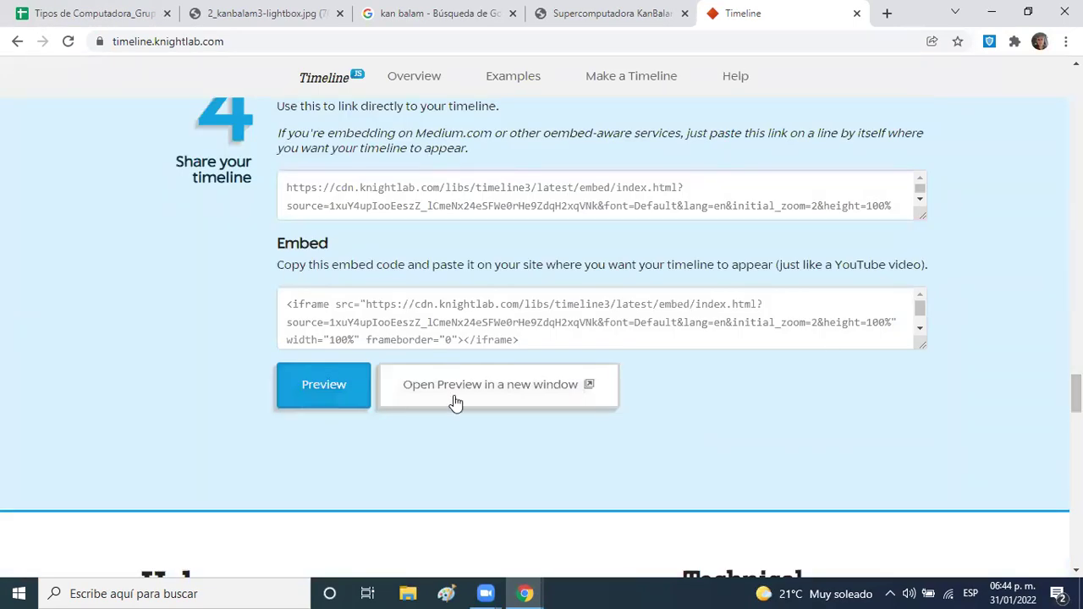
{"action": "left_click", "coordinate": [344, 381]}
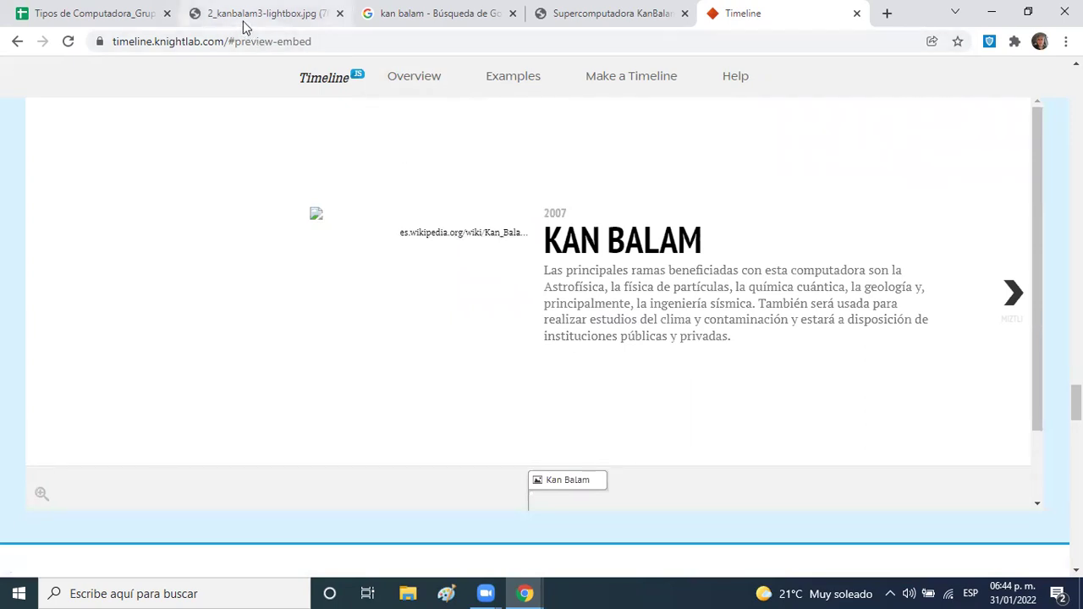
- Clear the image link from the Kan Balam row's Media cell in the spreadsheet and close the Supercomputadora KanBalam tab
{"action": "left_click", "coordinate": [139, 15]}
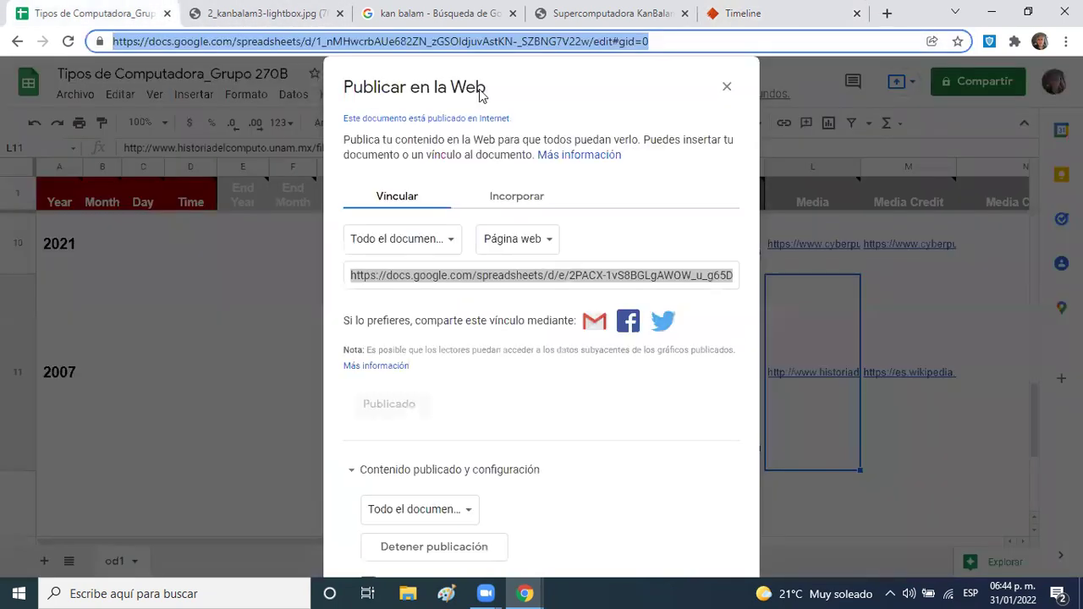
{"action": "left_click", "coordinate": [726, 86]}
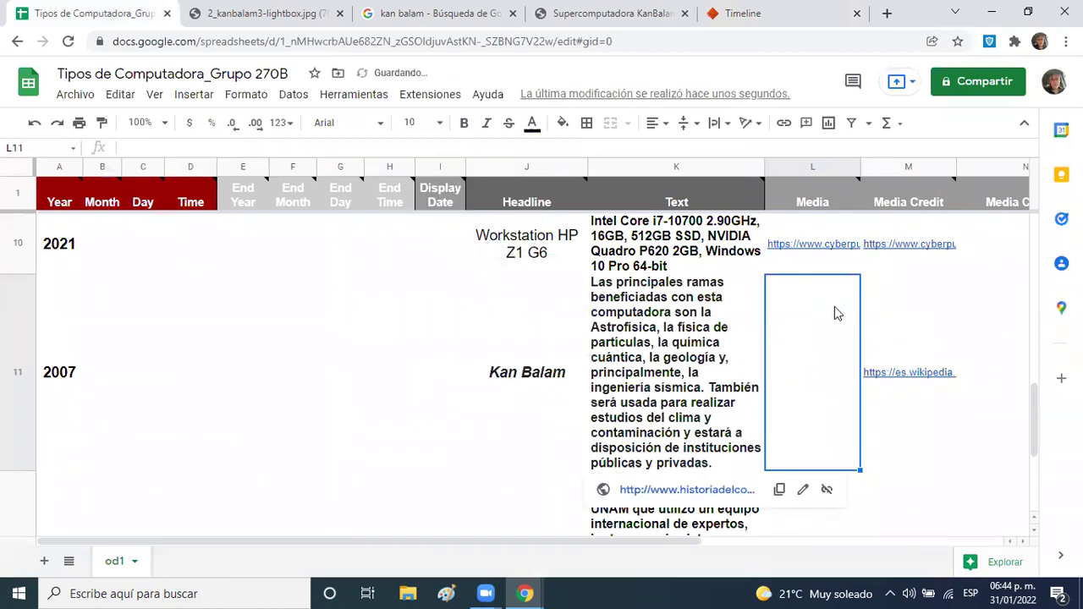
{"action": "left_click", "coordinate": [616, 14]}
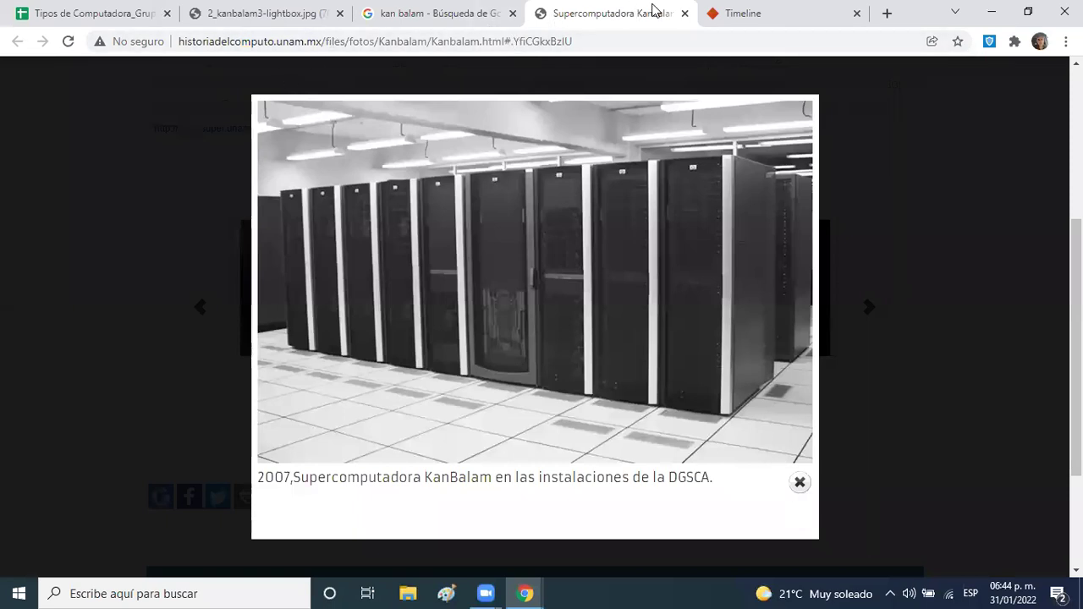
{"action": "left_click", "coordinate": [684, 13]}
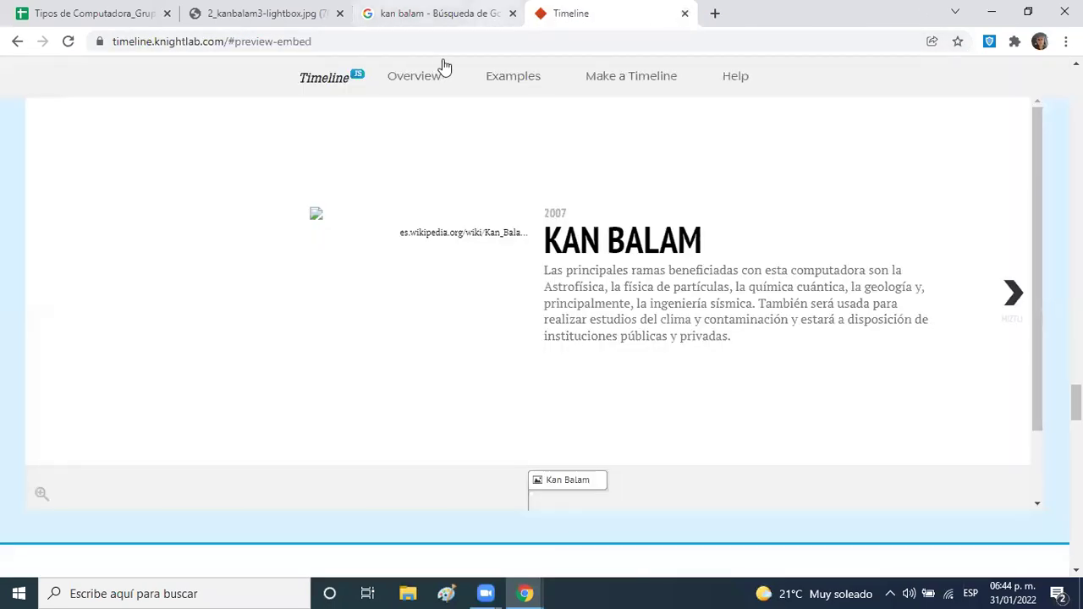
- Copy the image address of the glass-fronted Supercomputadora KanBalam photo from the Google results and paste it into the Kan Balam row's Media cell
{"action": "left_click", "coordinate": [411, 16]}
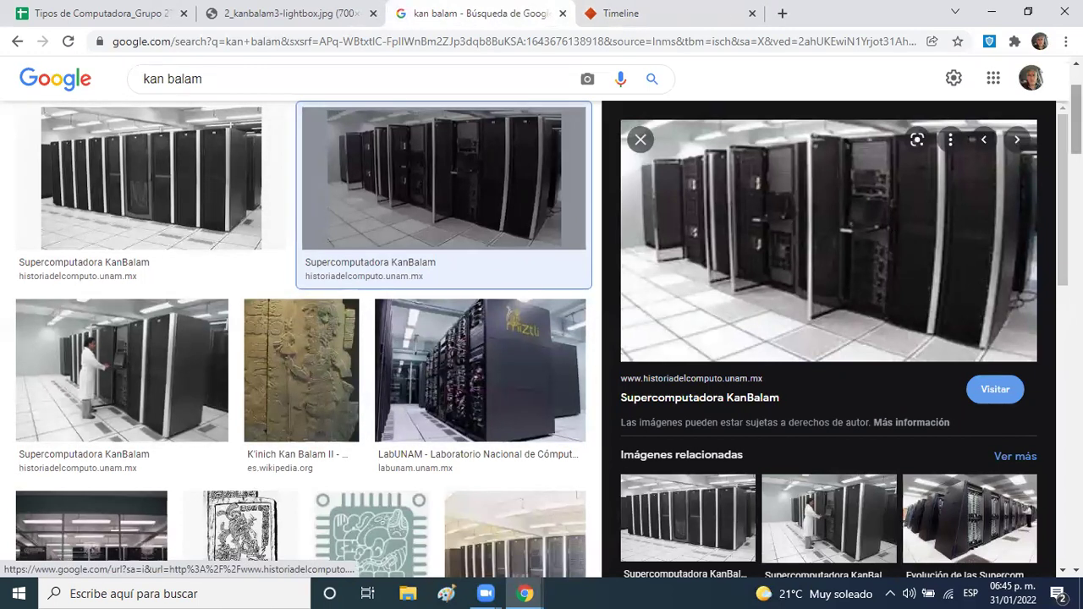
{"action": "left_click", "coordinate": [173, 216]}
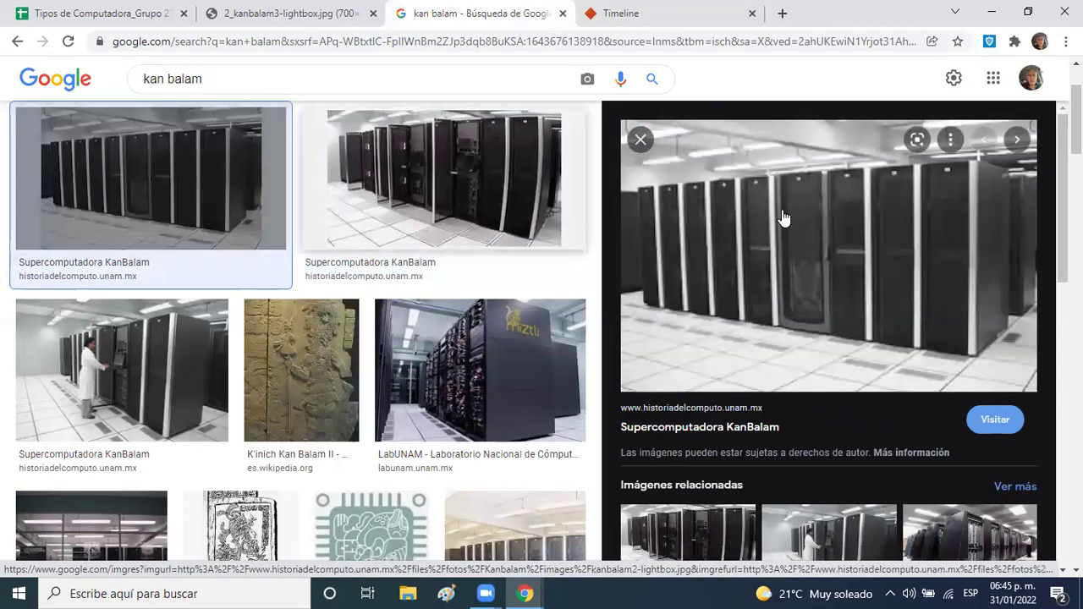
{"action": "scroll", "coordinate": [783, 218], "scroll_direction": "down", "scroll_amount": 2}
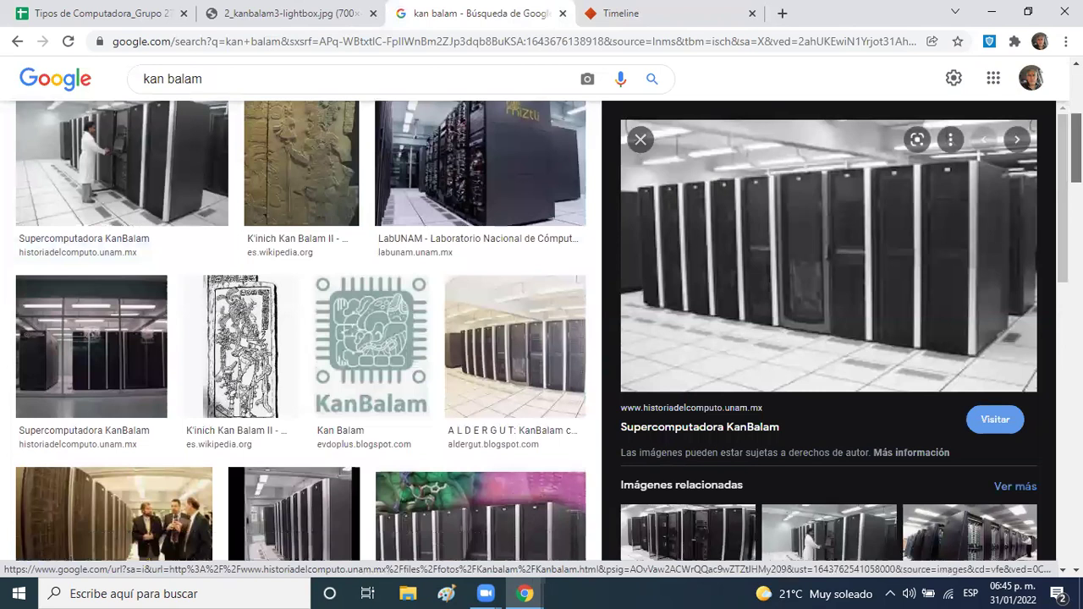
{"action": "left_click", "coordinate": [131, 343]}
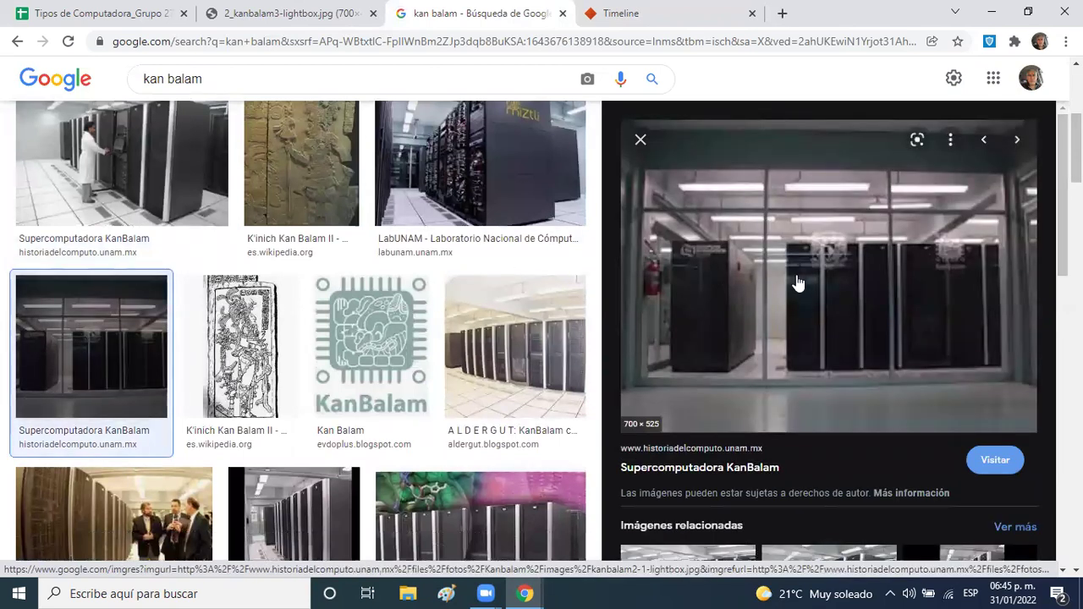
{"action": "right_click", "coordinate": [797, 283]}
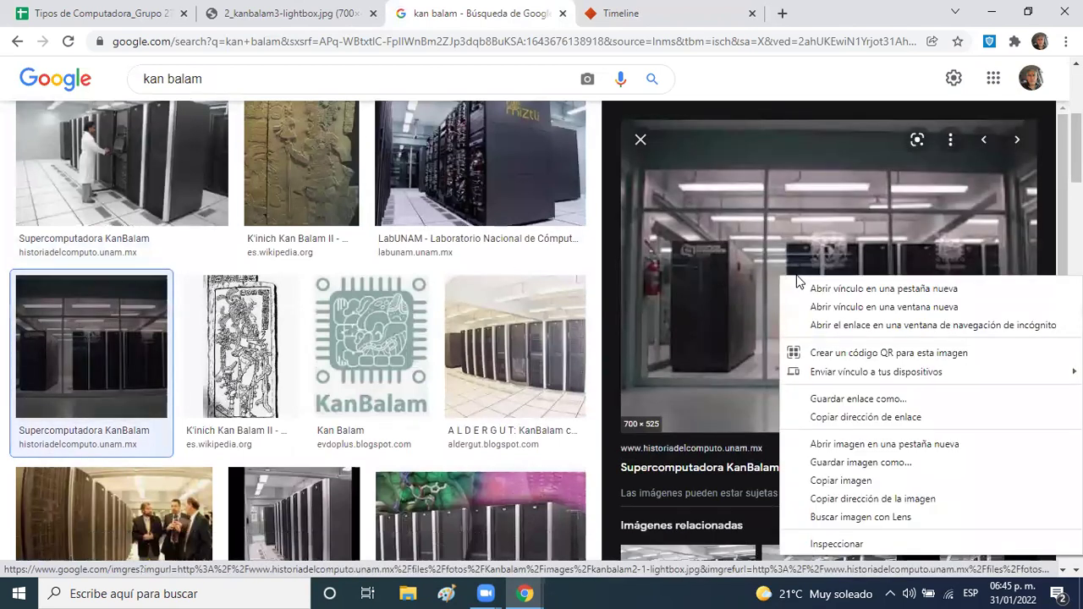
{"action": "left_click", "coordinate": [858, 499]}
{"action": "left_click", "coordinate": [161, 18]}
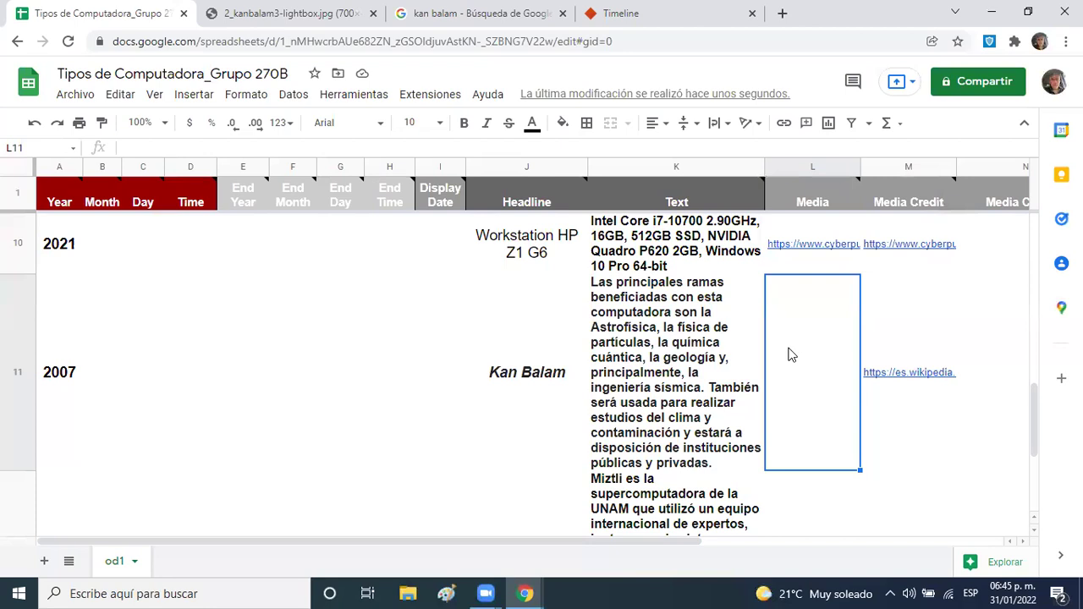
{"action": "key", "text": "ctrl+v"}
{"action": "left_click", "coordinate": [916, 340]}
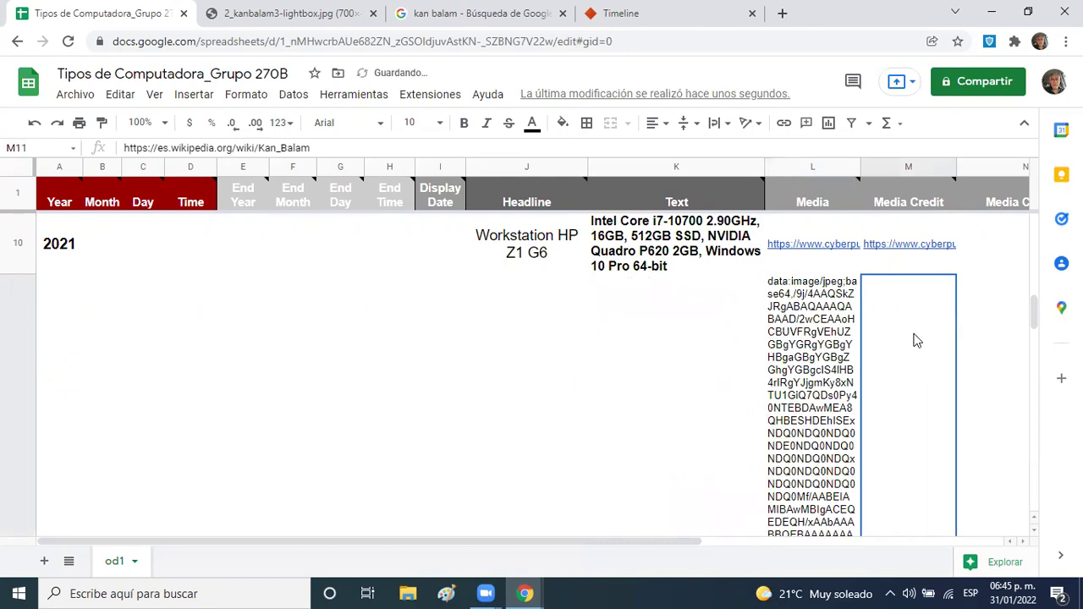
- Clear the pasted image data from the Kan Balam row's Media cell and close the 2_kanbalam3-lightbox.jpg tab
{"action": "left_click", "coordinate": [808, 325]}
{"action": "double_click", "coordinate": [808, 325]}
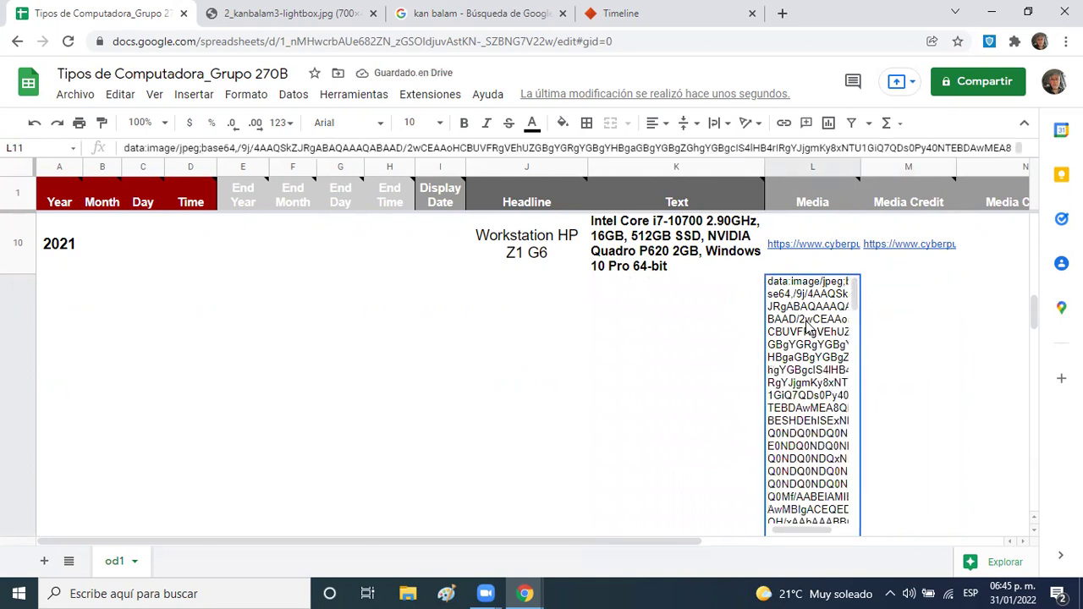
{"action": "left_click", "coordinate": [920, 315]}
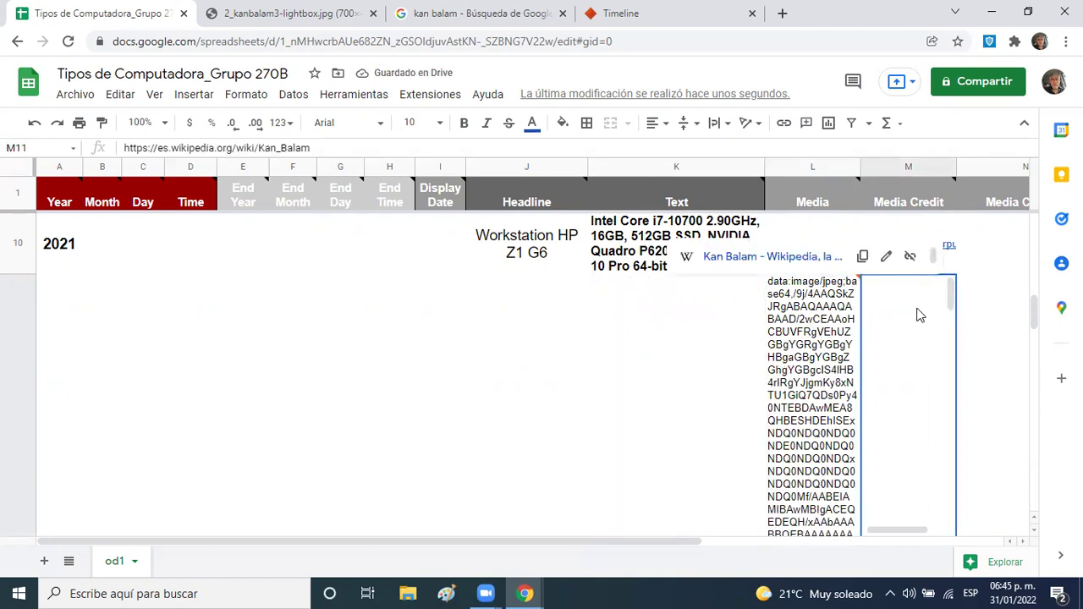
{"action": "left_click", "coordinate": [808, 320]}
{"action": "key", "text": "Delete"}
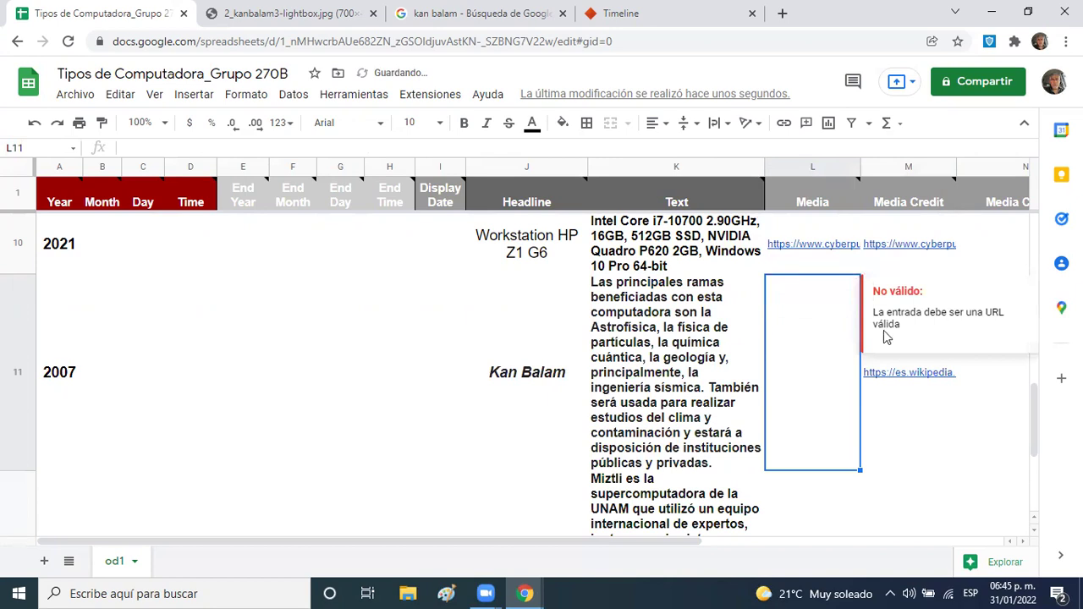
{"action": "double_click", "coordinate": [977, 419]}
{"action": "left_click", "coordinate": [703, 322]}
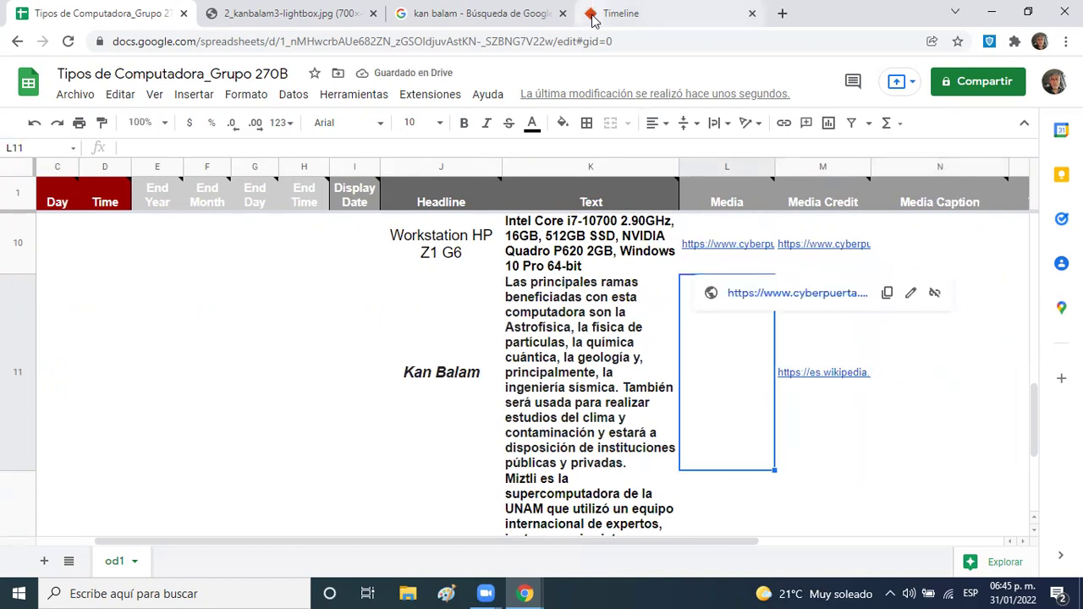
{"action": "left_click", "coordinate": [345, 13]}
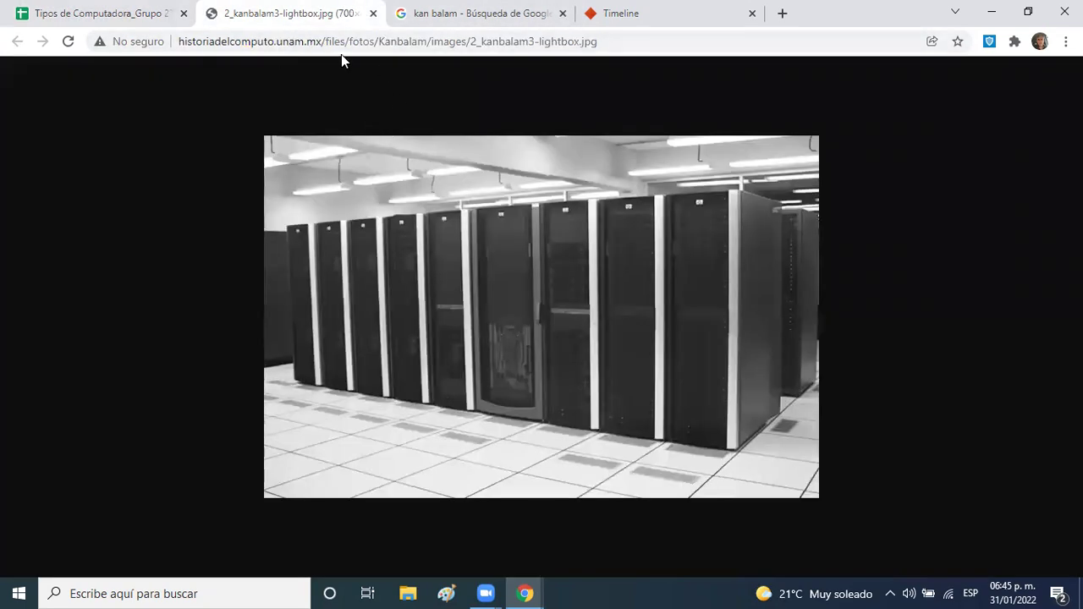
{"action": "left_click", "coordinate": [374, 14]}
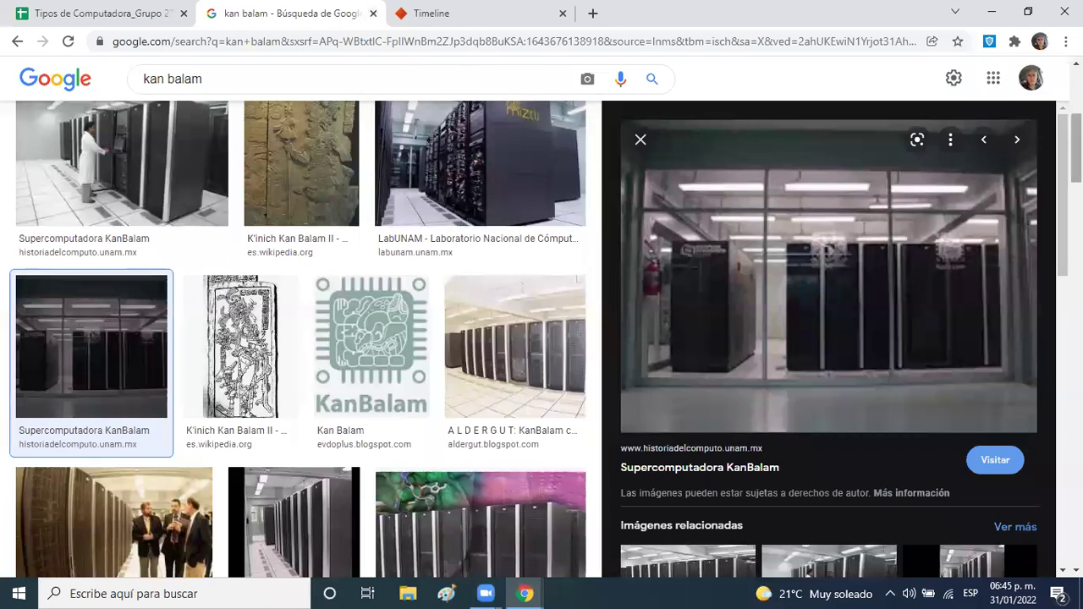
- Try the image address of the related KanBalam photo with the row of cabinets in the Kan Balam row's Media cell, and clear it
{"action": "scroll", "coordinate": [829, 339], "scroll_direction": "down", "scroll_amount": 4}
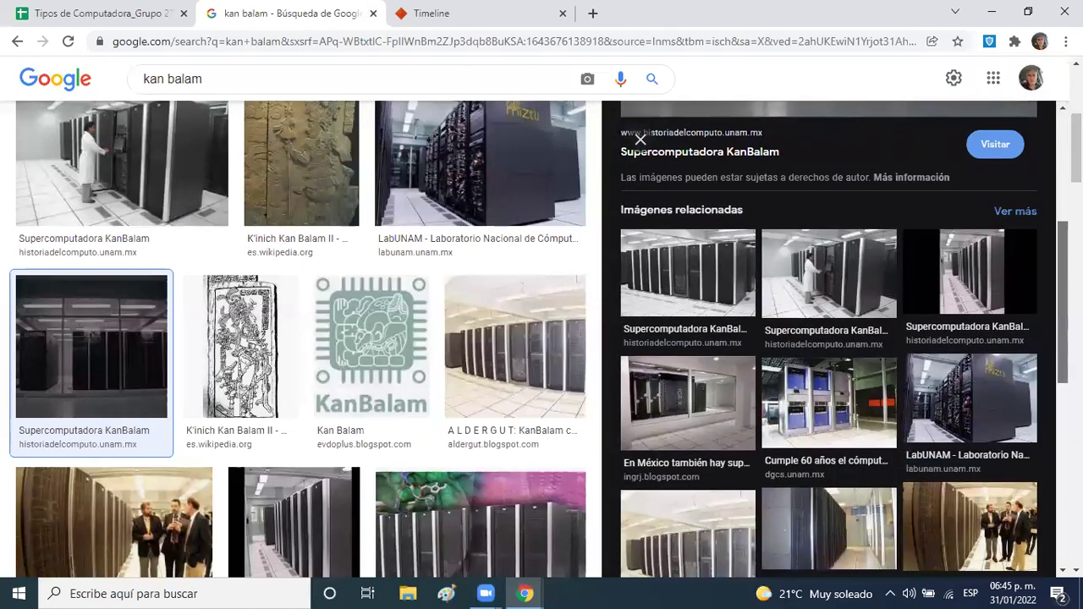
{"action": "scroll", "coordinate": [829, 338], "scroll_direction": "down", "scroll_amount": 1}
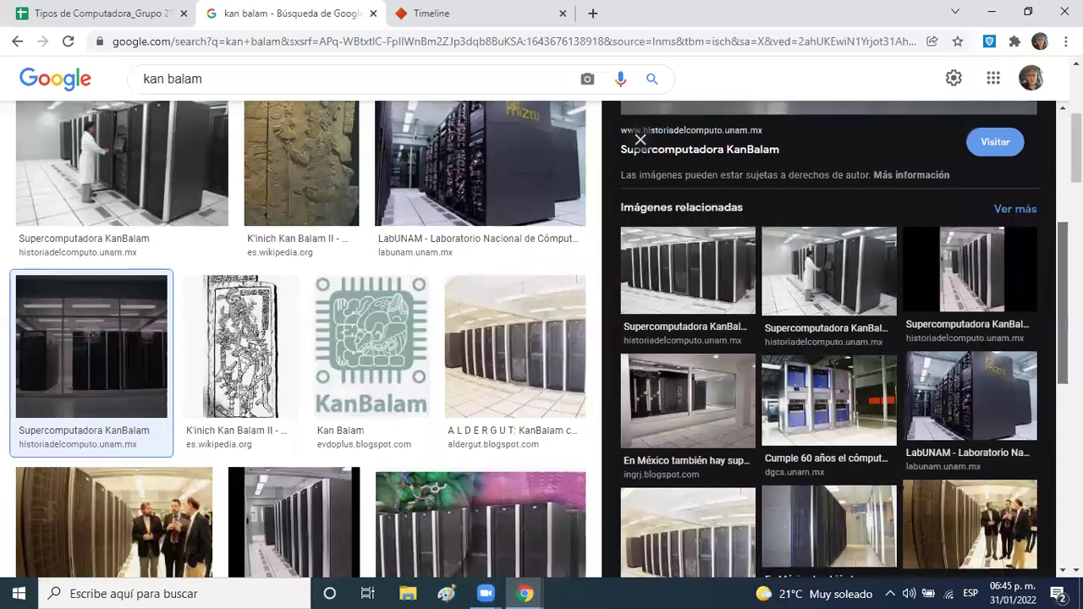
{"action": "left_click", "coordinate": [966, 266]}
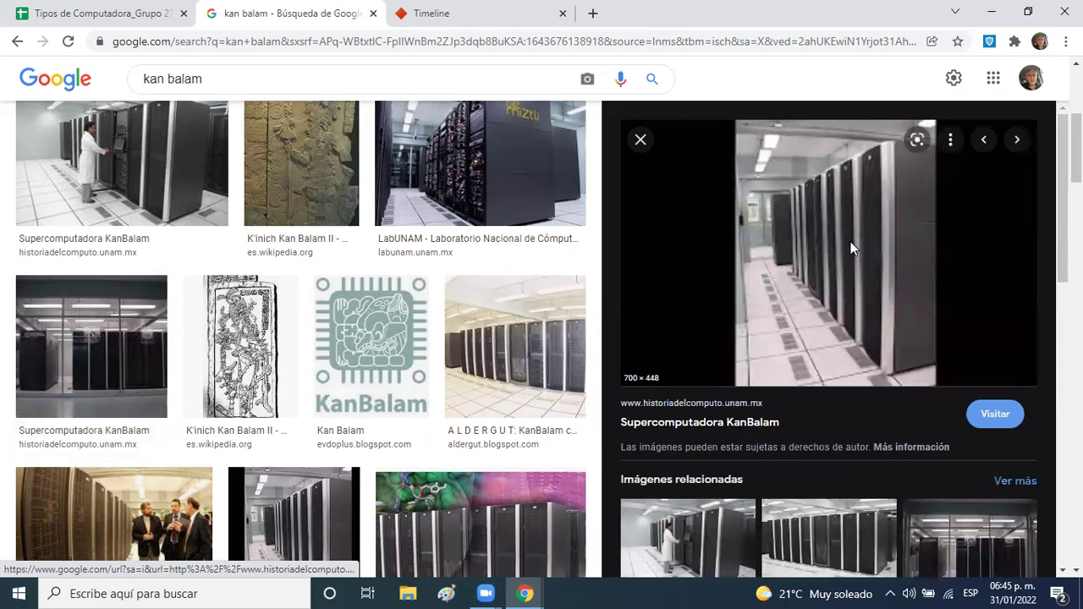
{"action": "right_click", "coordinate": [850, 247]}
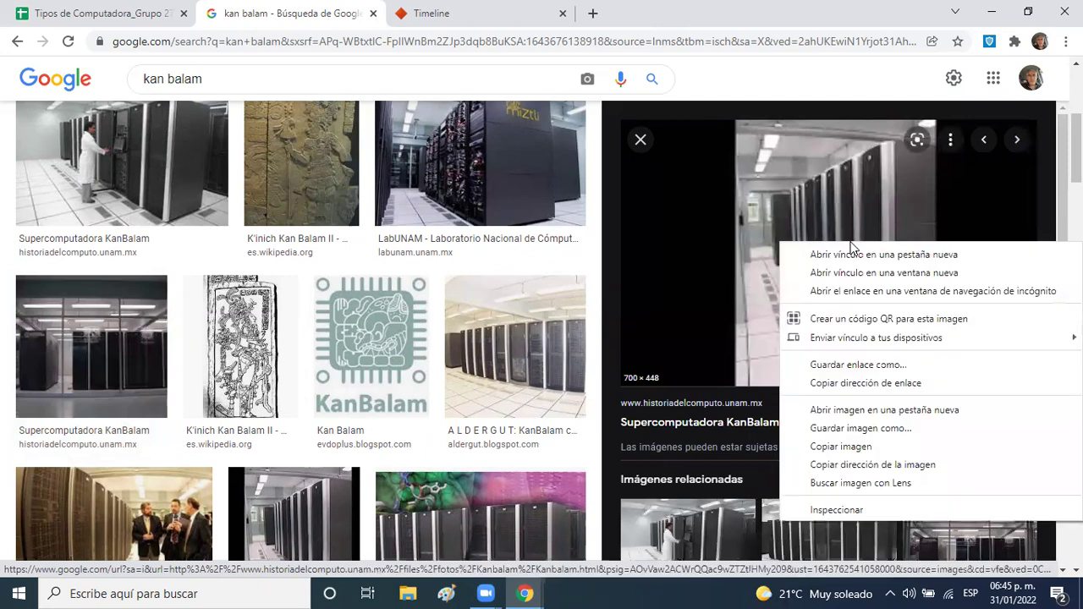
{"action": "left_click", "coordinate": [876, 466]}
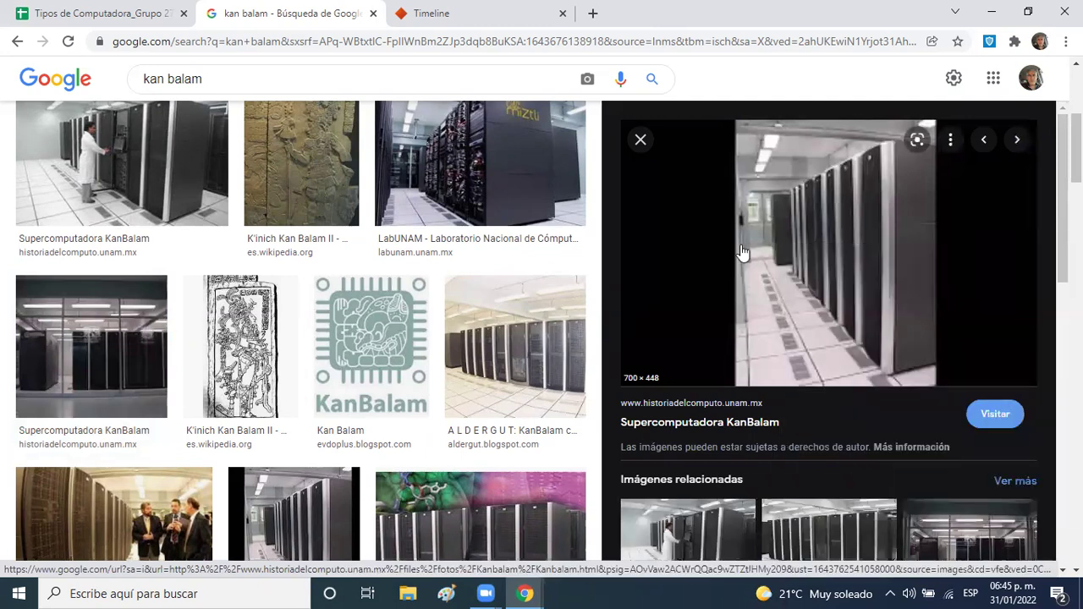
{"action": "left_click", "coordinate": [138, 19]}
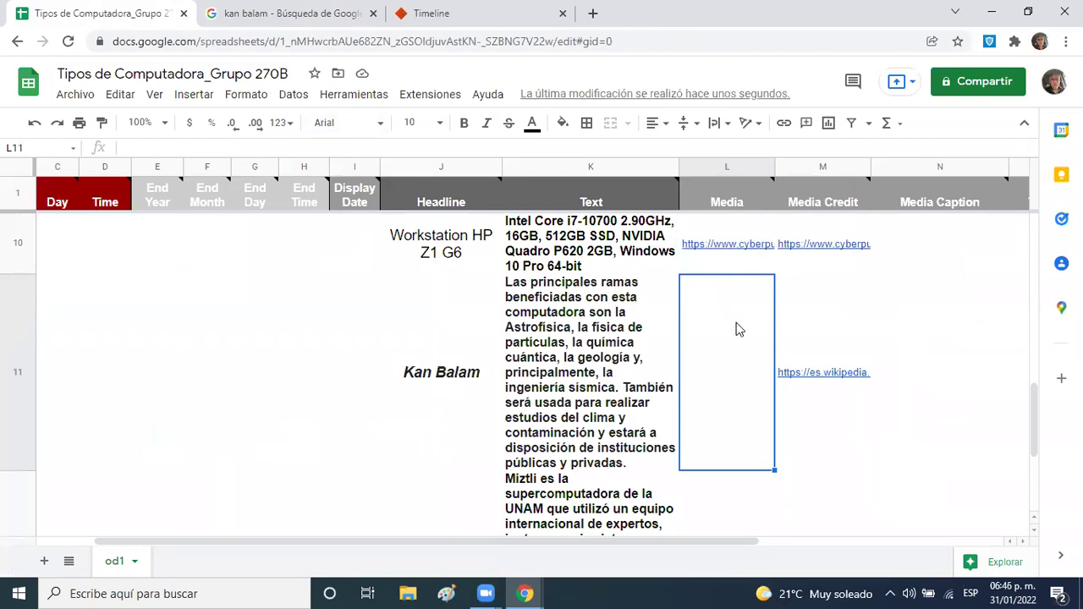
{"action": "key", "text": "ctrl+v"}
{"action": "left_click", "coordinate": [801, 347]}
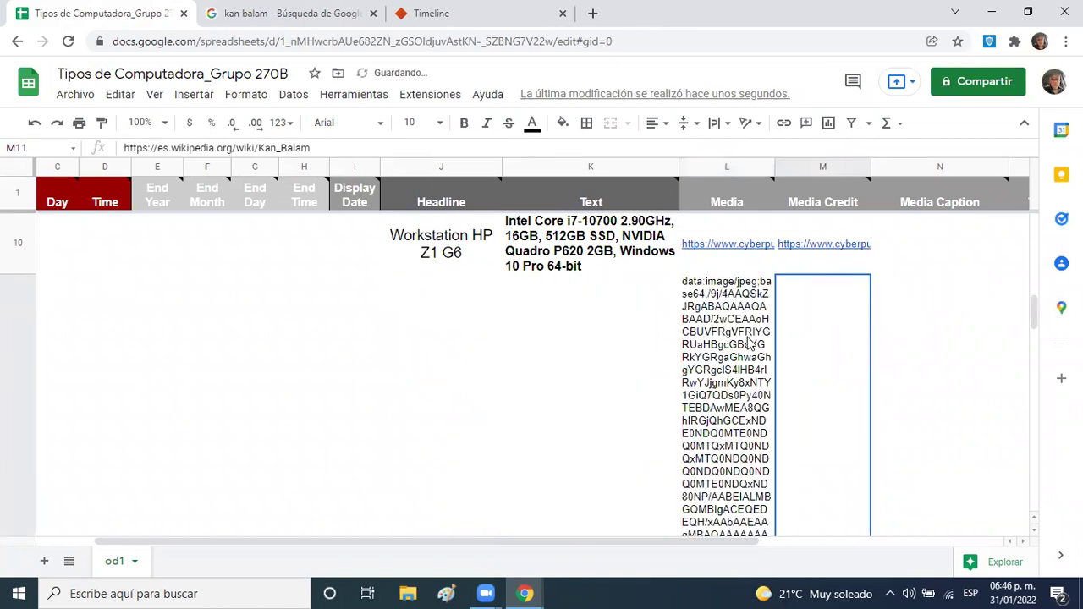
{"action": "left_click", "coordinate": [733, 335]}
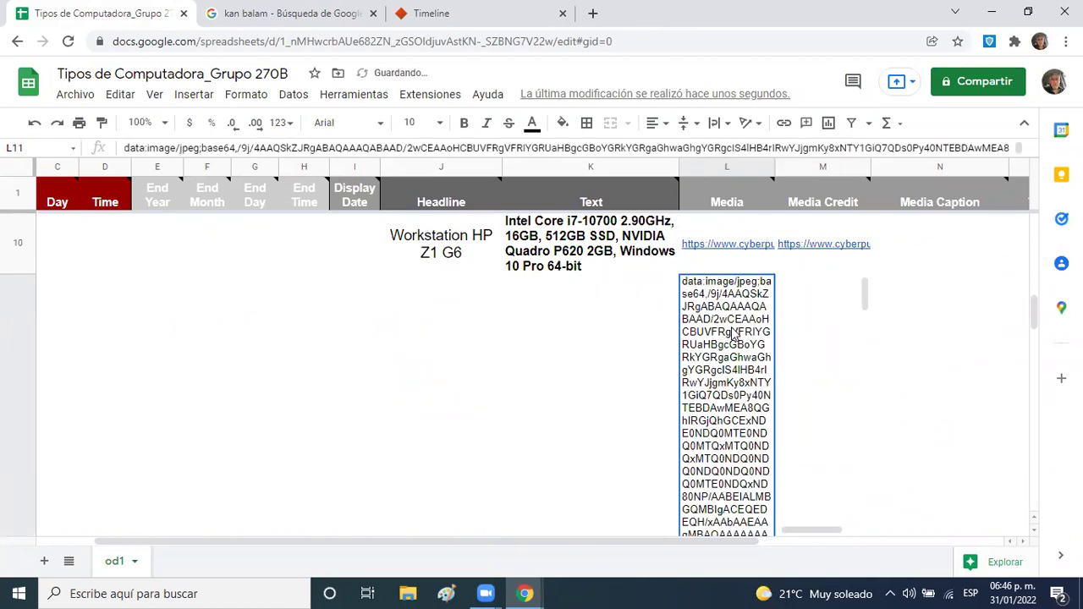
{"action": "key", "text": "Delete"}
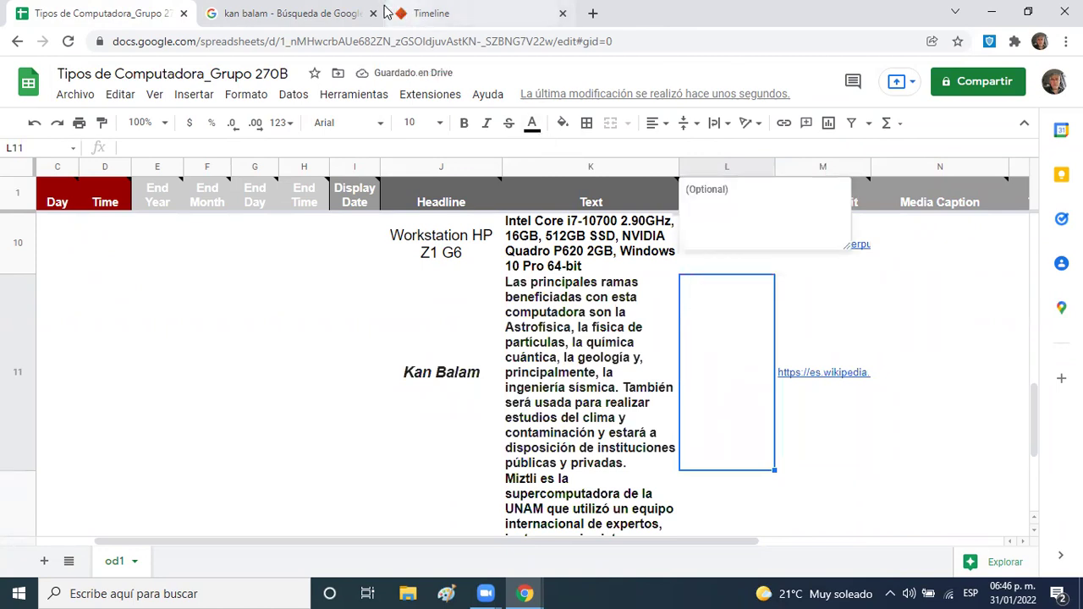
- Copy the image address of the related KanBalam photo showing an open cabinet and paste it into the Kan Balam row's Media cell
{"action": "left_click", "coordinate": [347, 20]}
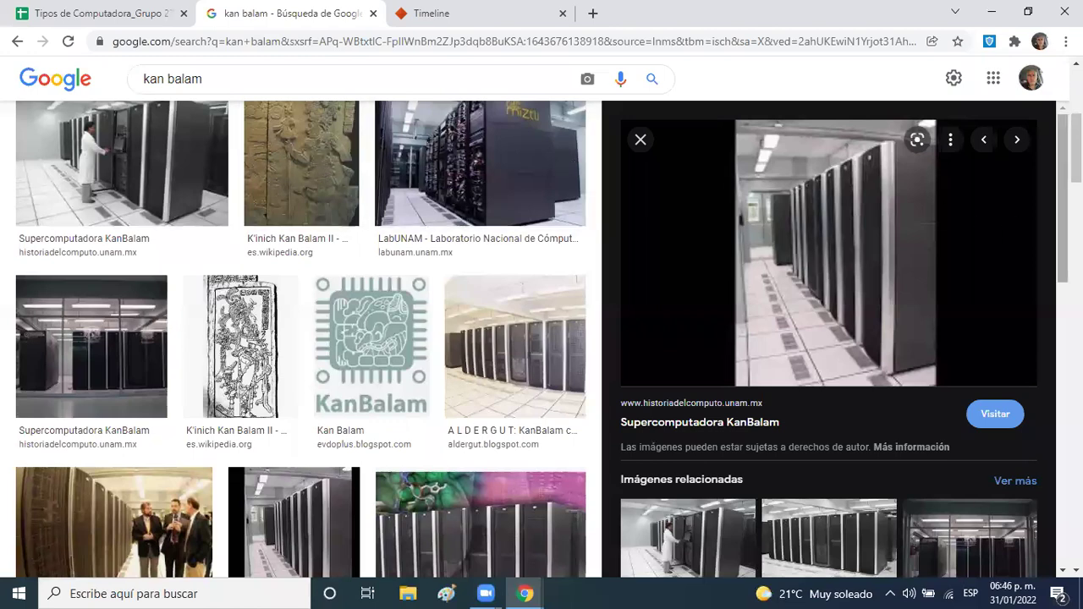
{"action": "scroll", "coordinate": [758, 205], "scroll_direction": "down", "scroll_amount": 4}
{"action": "scroll", "coordinate": [829, 338], "scroll_direction": "down", "scroll_amount": 3}
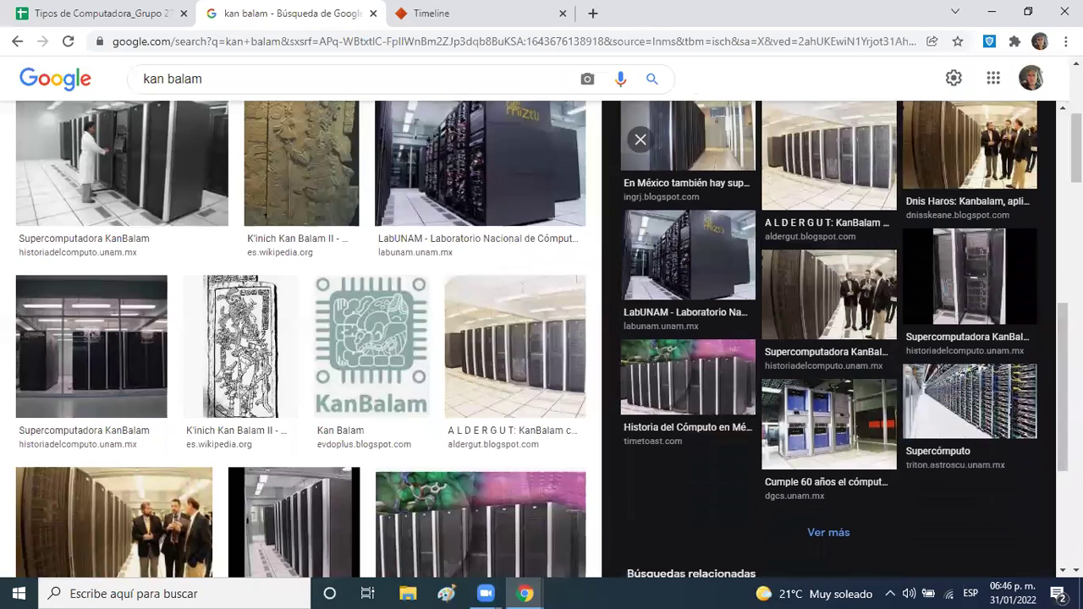
{"action": "left_click", "coordinate": [977, 291]}
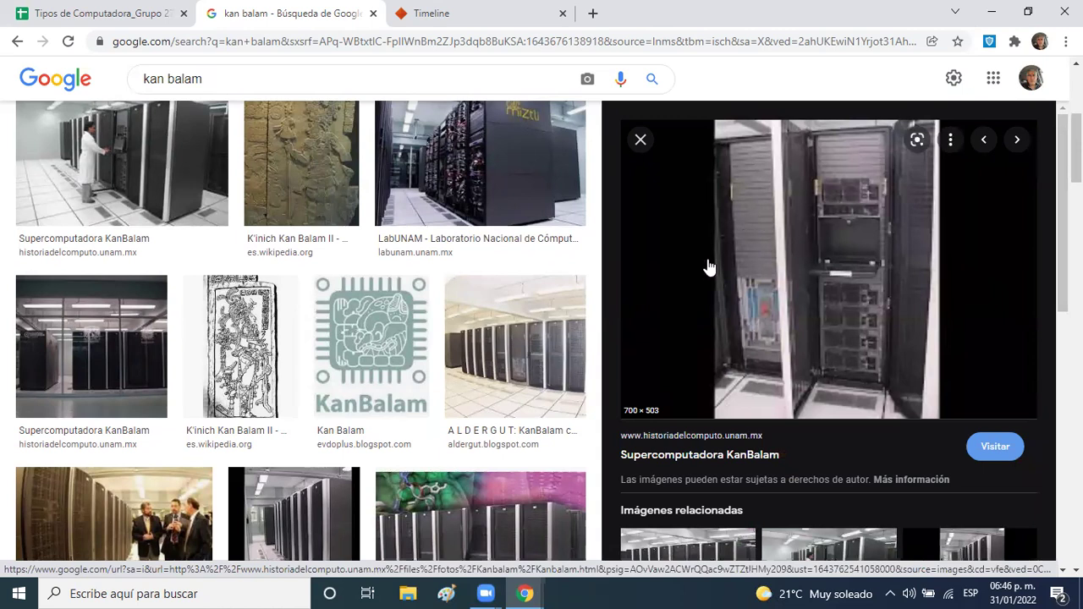
{"action": "right_click", "coordinate": [763, 242]}
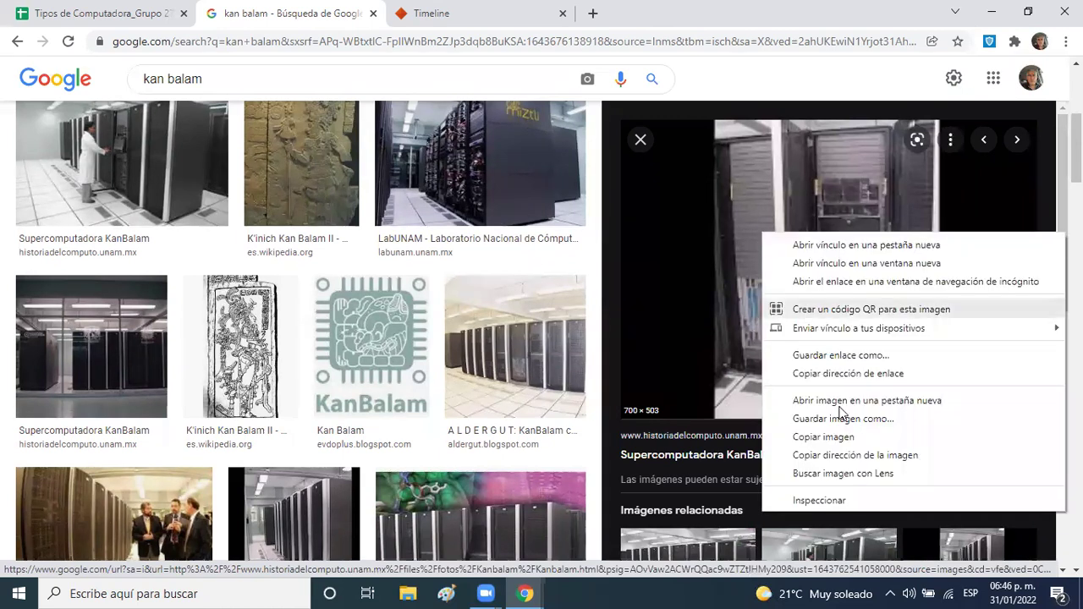
{"action": "left_click", "coordinate": [852, 458]}
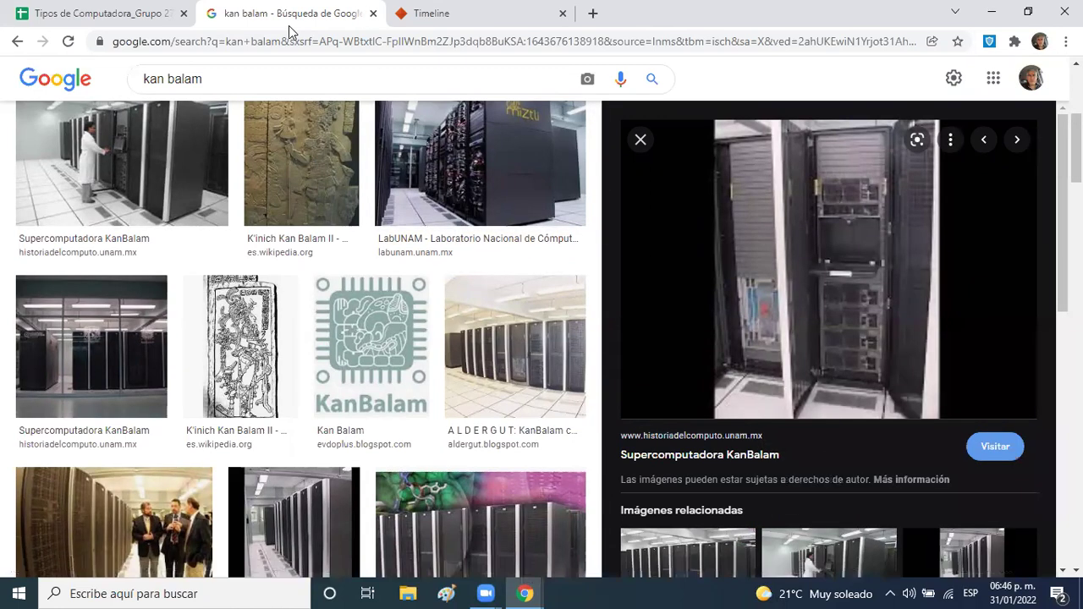
{"action": "left_click", "coordinate": [140, 12]}
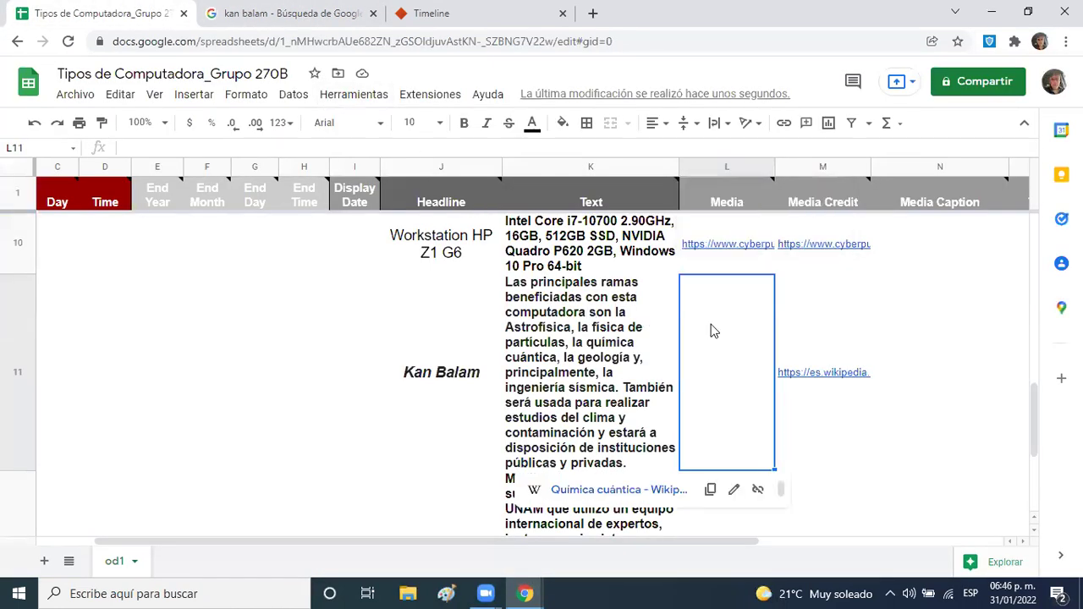
{"action": "type", "text": "https://encrypted-tbn0.gstatic.com/images?q=tbn:ANd9GcRaDj5XYXKVNE8X1ZyJ-qa97wmjyFbivQihFL9K4sdiWE7CuHoNRV-WOqlas_cAlqyxR24&usqp=CAU"}
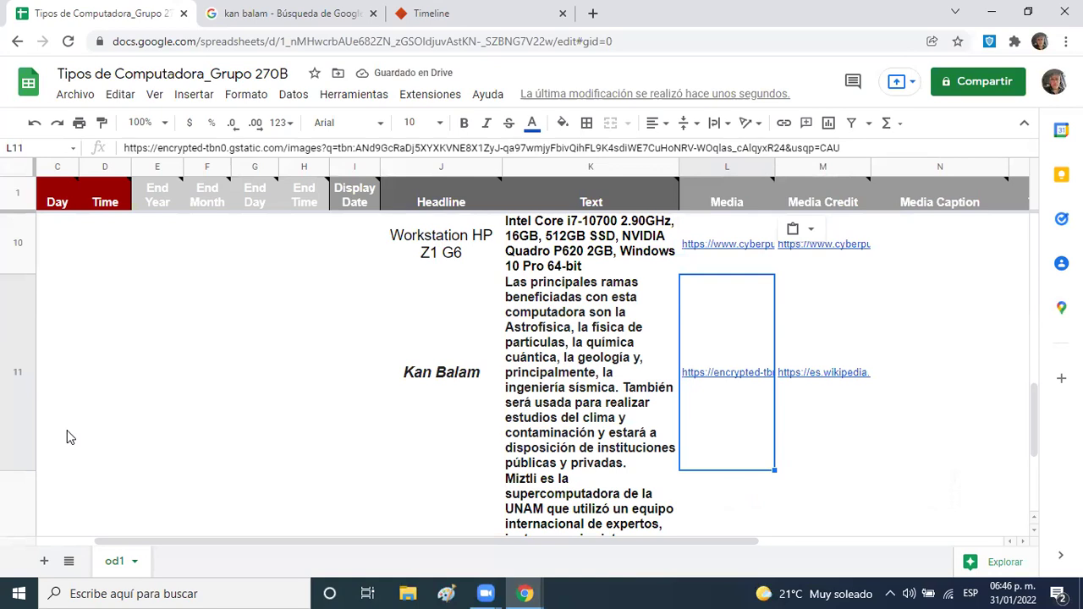
{"action": "key", "text": "Right"}
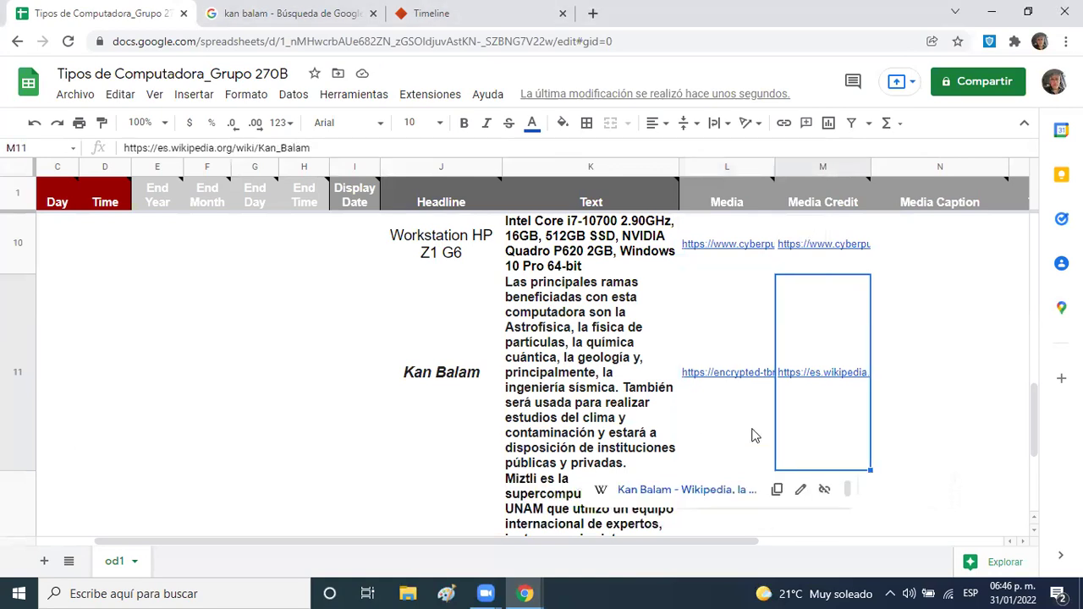
- Open the Kan Balam row's Media link to check the picture, and return to the row's Year cell in the spreadsheet
{"action": "left_click", "coordinate": [755, 436]}
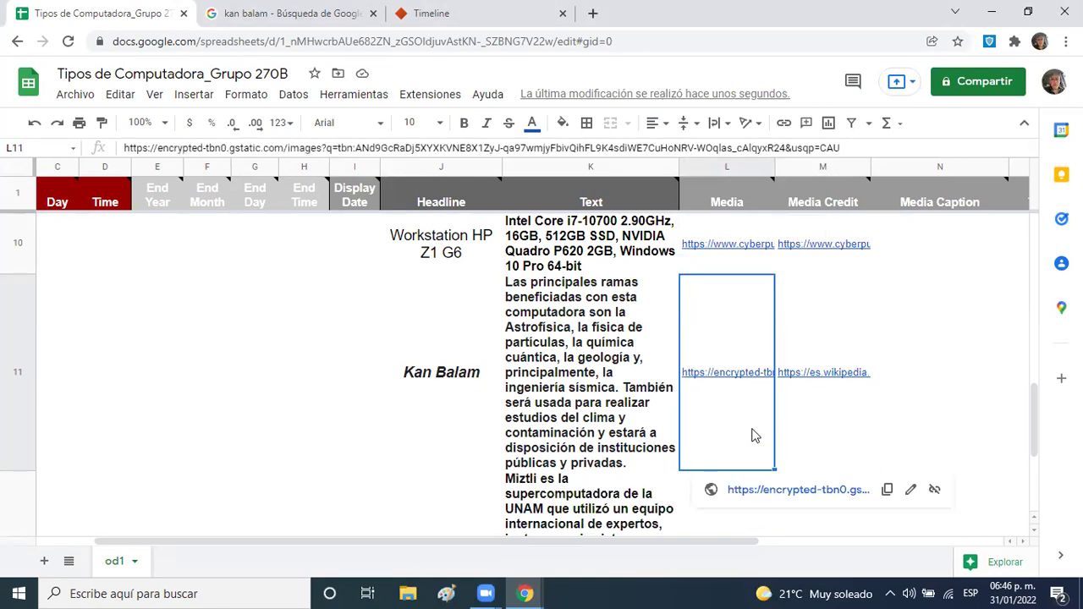
{"action": "left_click", "coordinate": [764, 491]}
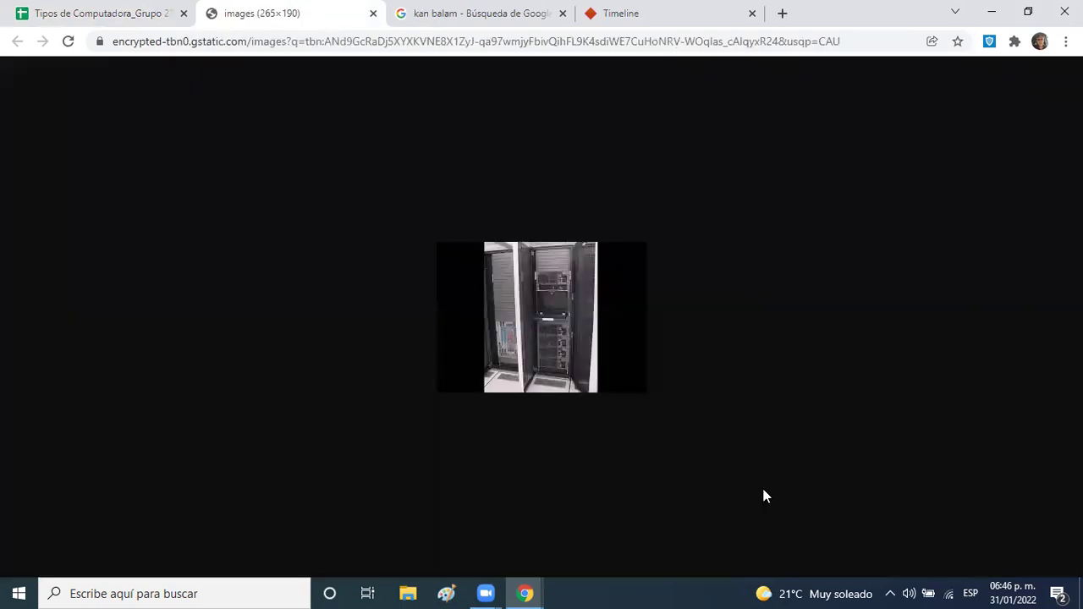
{"action": "left_click", "coordinate": [115, 17]}
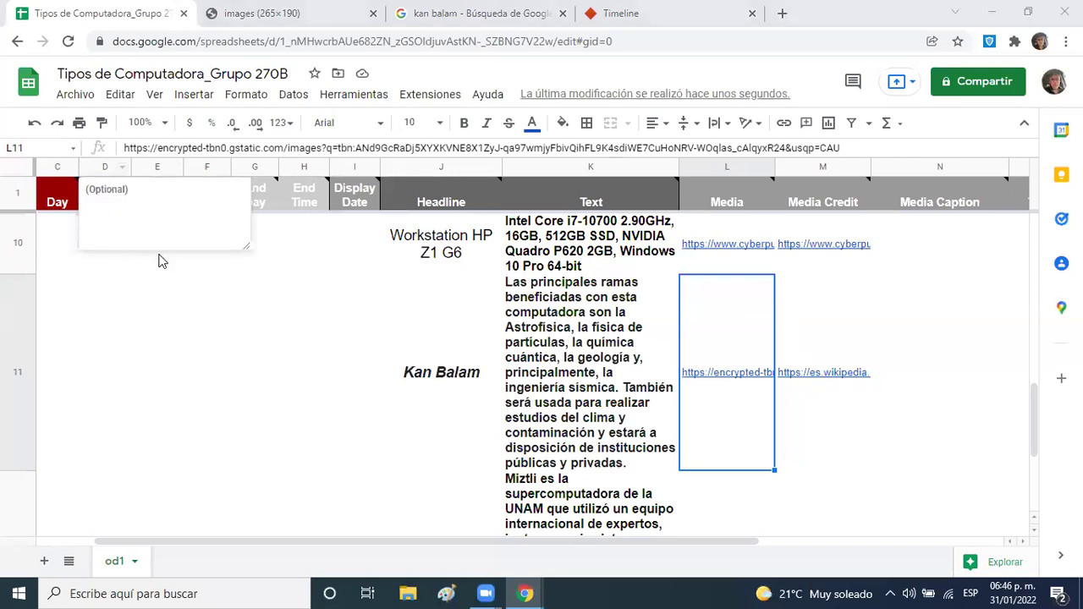
{"action": "left_click", "coordinate": [429, 374]}
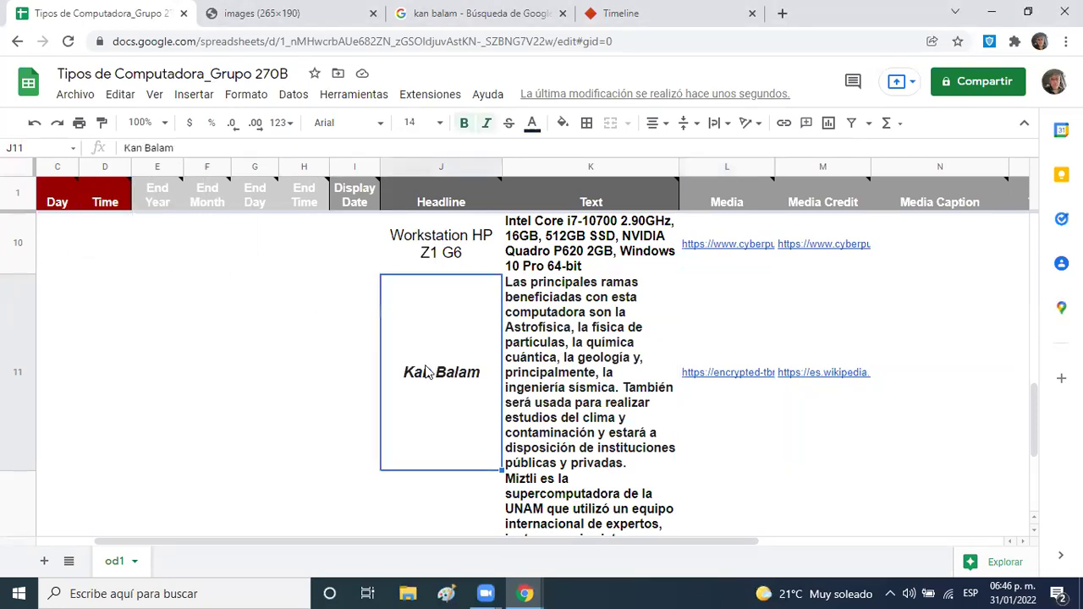
{"action": "key", "text": "Left"}
{"action": "key", "text": "Left"}
{"action": "key", "text": "Left"}
{"action": "key", "text": "Left"}
{"action": "key", "text": "Left"}
{"action": "key", "text": "Left"}
{"action": "key", "text": "Left"}
{"action": "key", "text": "Left"}
{"action": "key", "text": "Left"}
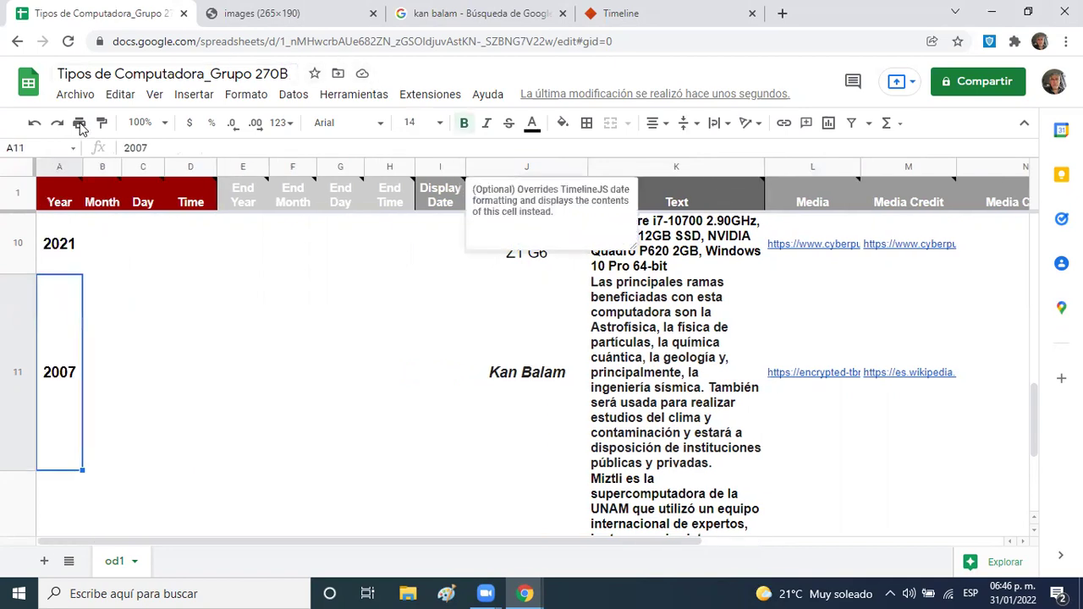
- Stop the spreadsheet's web publication and publish the entire document to the web again as a web page
{"action": "left_click", "coordinate": [75, 95]}
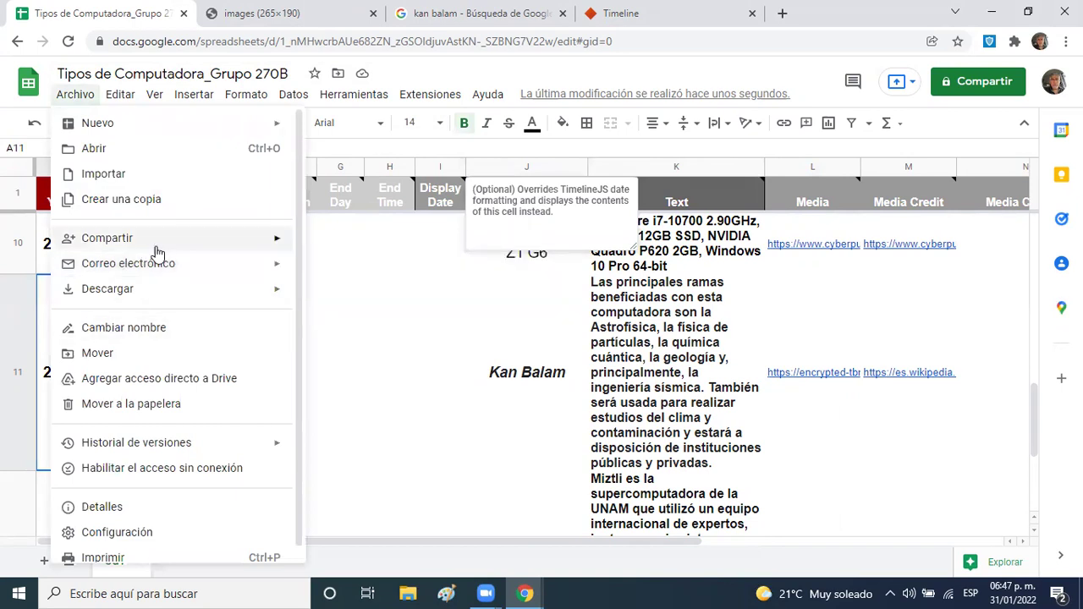
{"action": "mouse_move", "coordinate": [155, 247]}
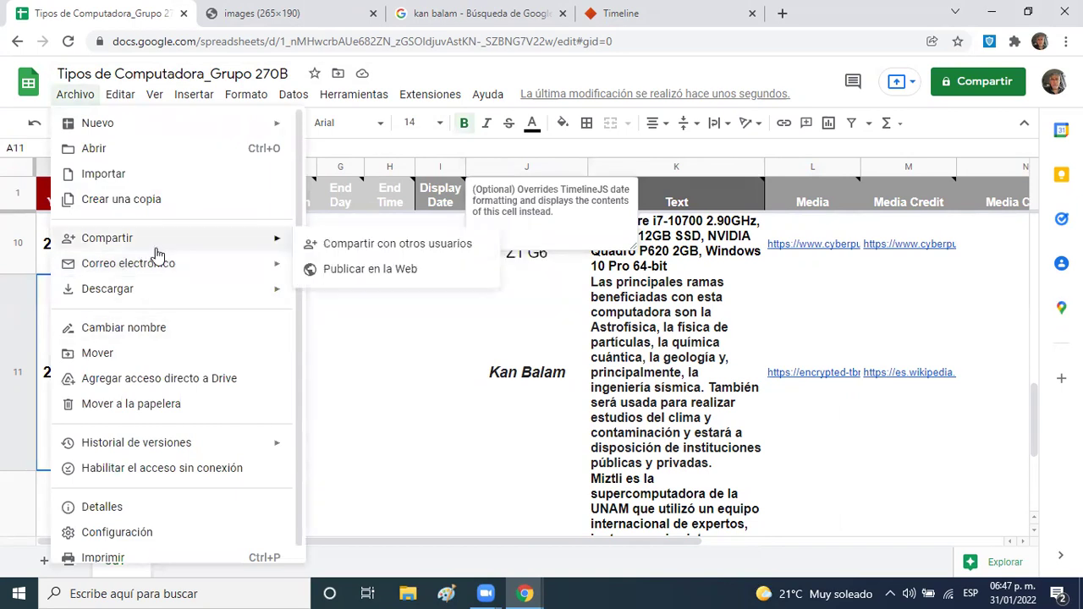
{"action": "left_click", "coordinate": [312, 271]}
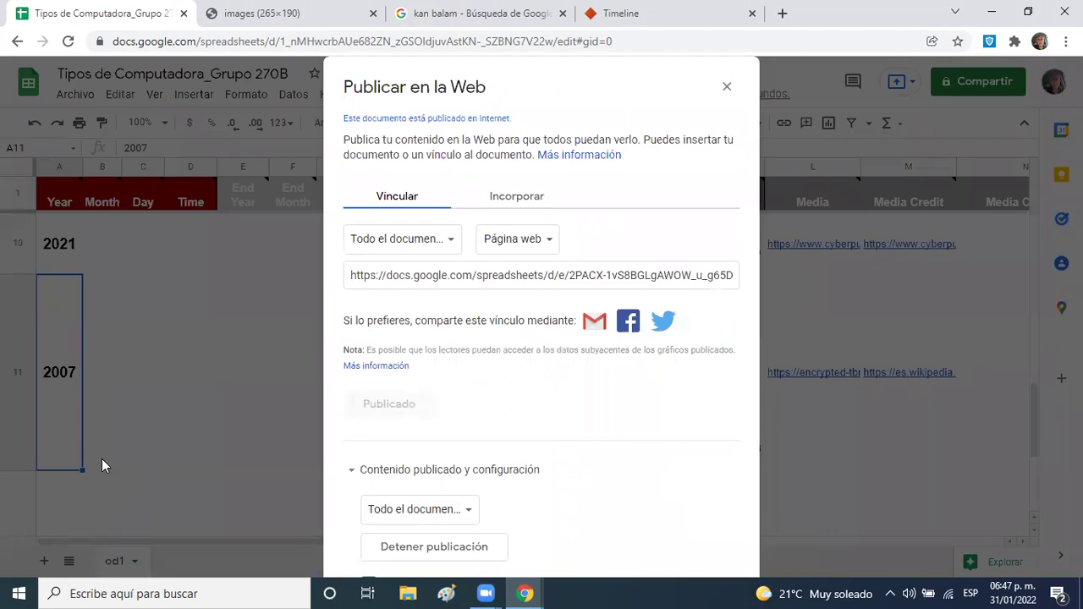
{"action": "left_click", "coordinate": [441, 546]}
{"action": "left_click", "coordinate": [620, 155]}
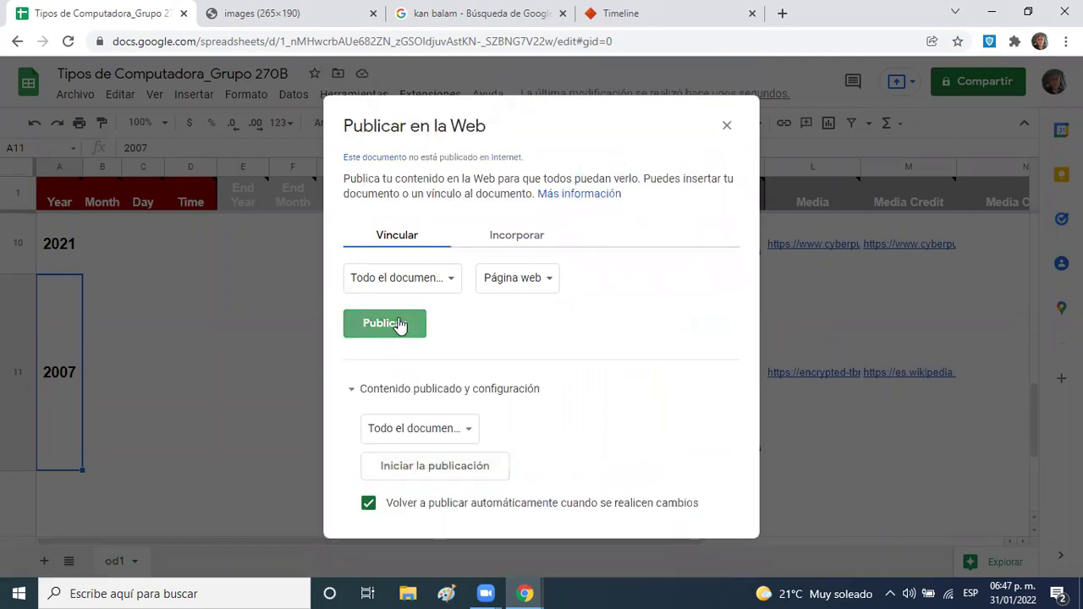
{"action": "left_click", "coordinate": [399, 326]}
{"action": "left_click", "coordinate": [593, 134]}
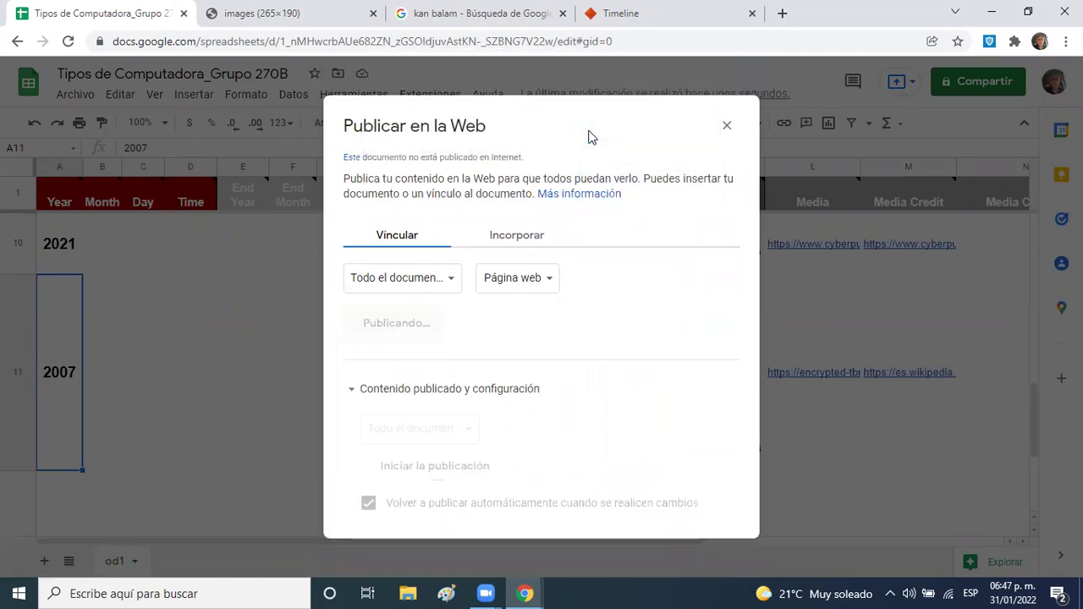
- Copy the spreadsheet's own editing URL, not the published link
{"action": "left_click", "coordinate": [628, 40]}
{"action": "left_click", "coordinate": [640, 42]}
{"action": "left_click_drag", "start_coordinate": [623, 43], "coordinate": [36, 78]}
{"action": "key", "text": "ctrl+c"}
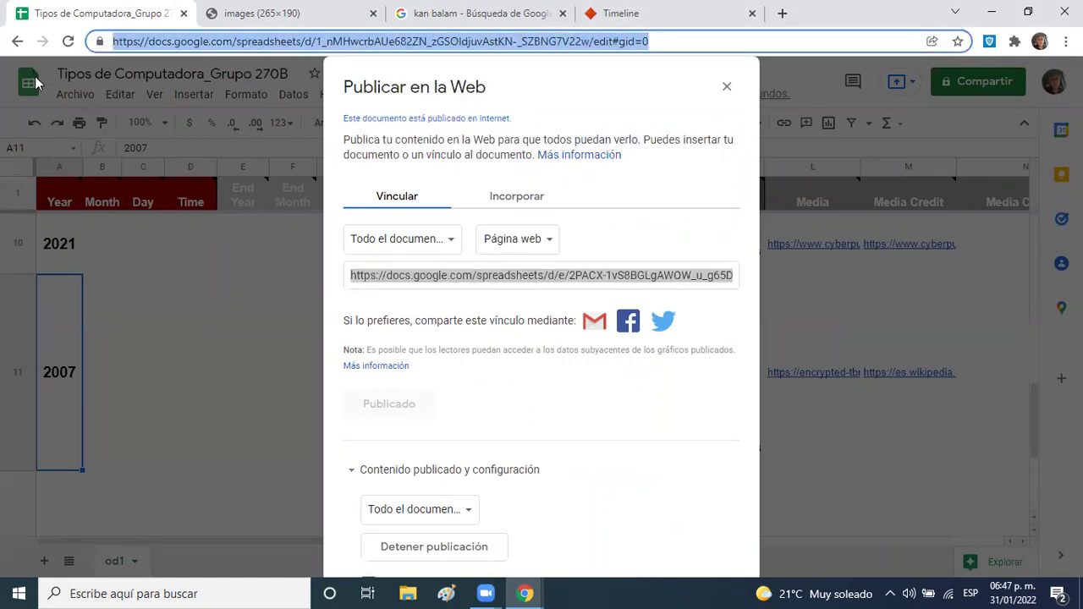
- Close the old Timeline page and reopen the Timeline JS - Knight Lab site in a new tab through a Google search for timeline js
{"action": "left_click", "coordinate": [752, 13]}
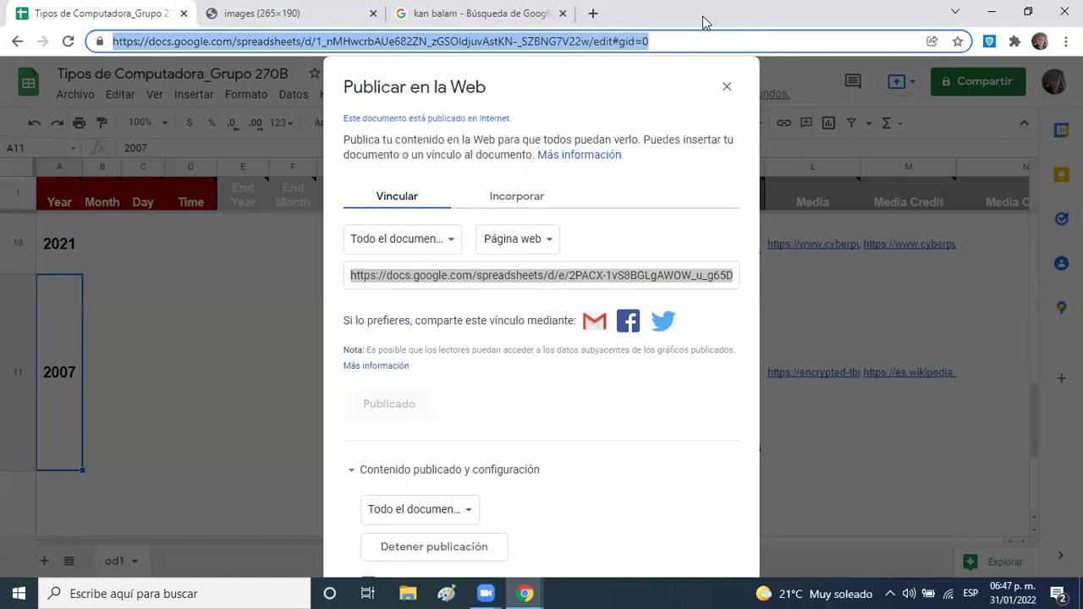
{"action": "left_click", "coordinate": [594, 13]}
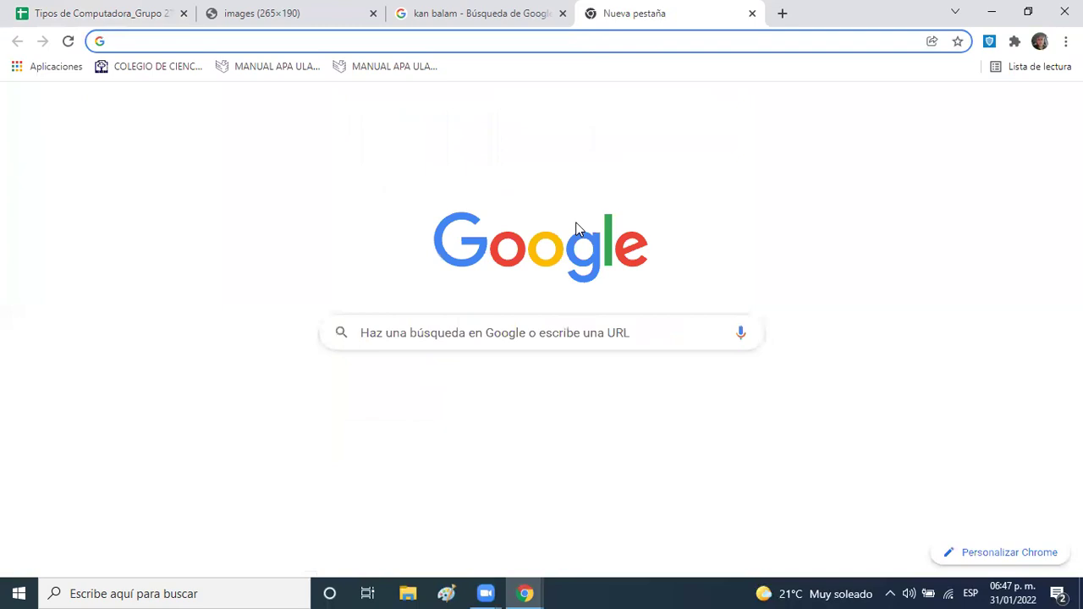
{"action": "left_click", "coordinate": [479, 331]}
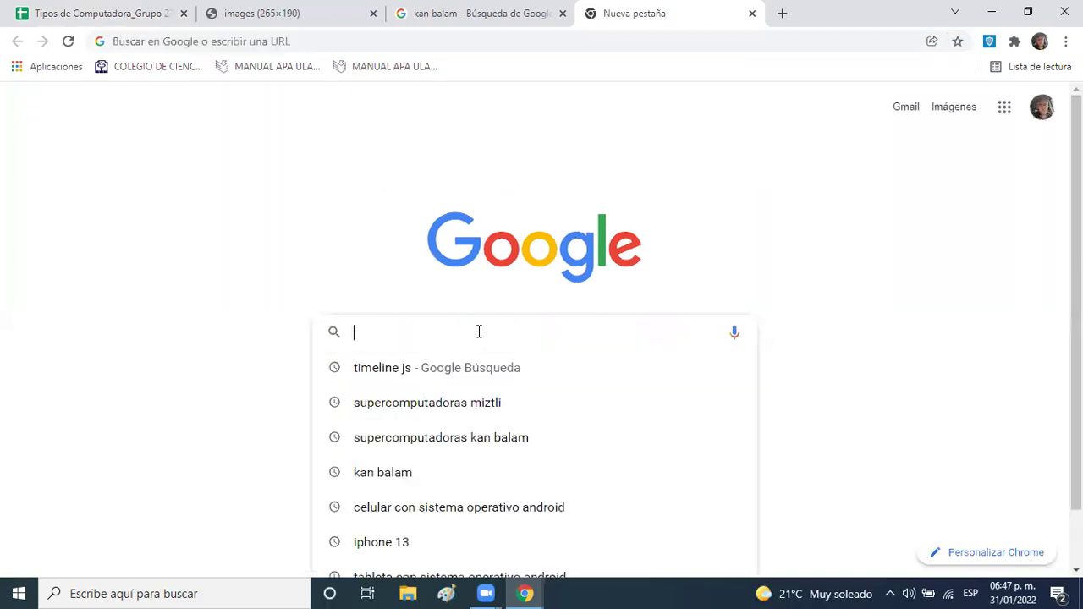
{"action": "left_click", "coordinate": [449, 376]}
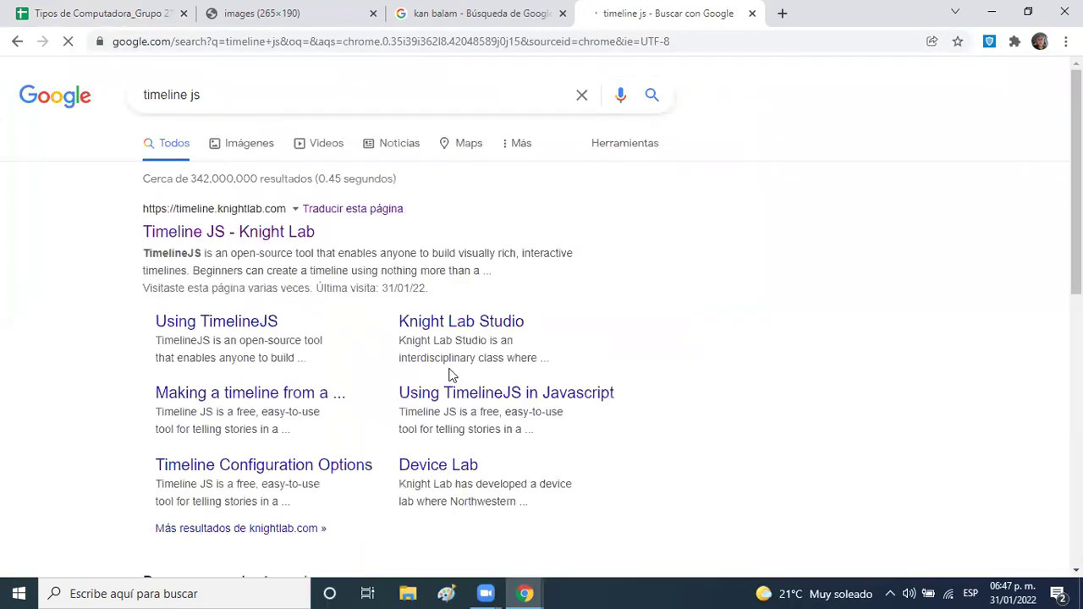
{"action": "left_click", "coordinate": [298, 239]}
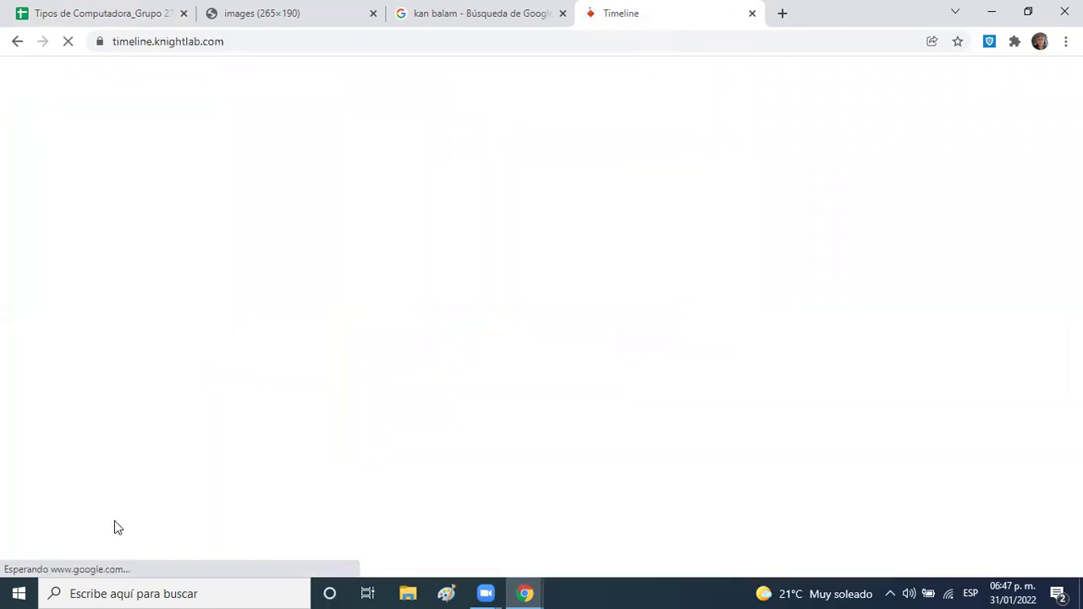
- Paste the copied address as the Google Spreadsheet URL in TimelineJS's third section and generate the embedded timeline preview
{"action": "scroll", "coordinate": [889, 175], "scroll_direction": "down", "scroll_amount": 5}
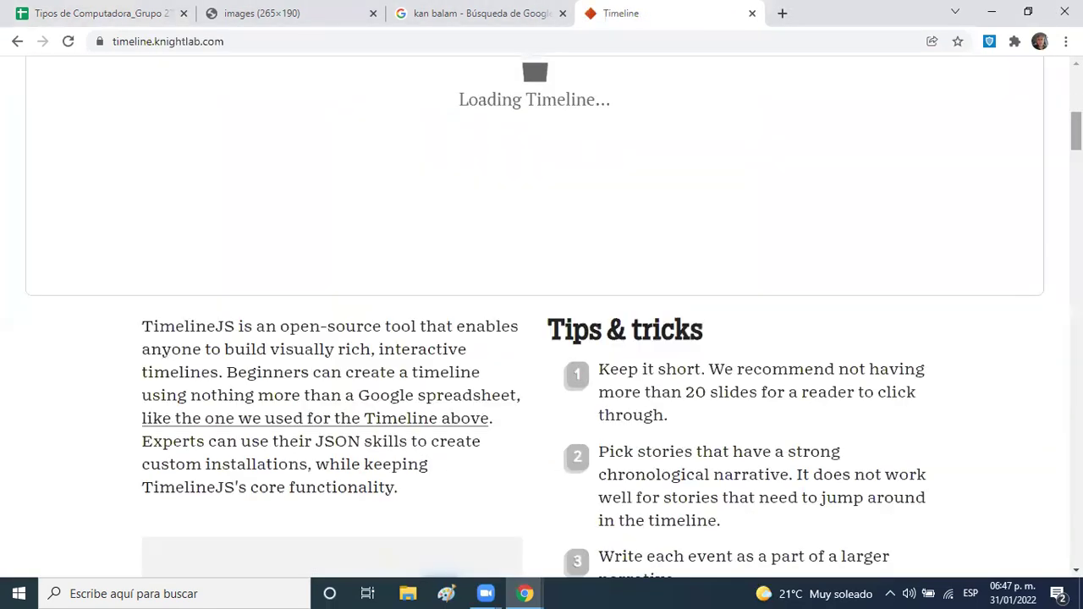
{"action": "scroll", "coordinate": [541, 318], "scroll_direction": "down", "scroll_amount": 20}
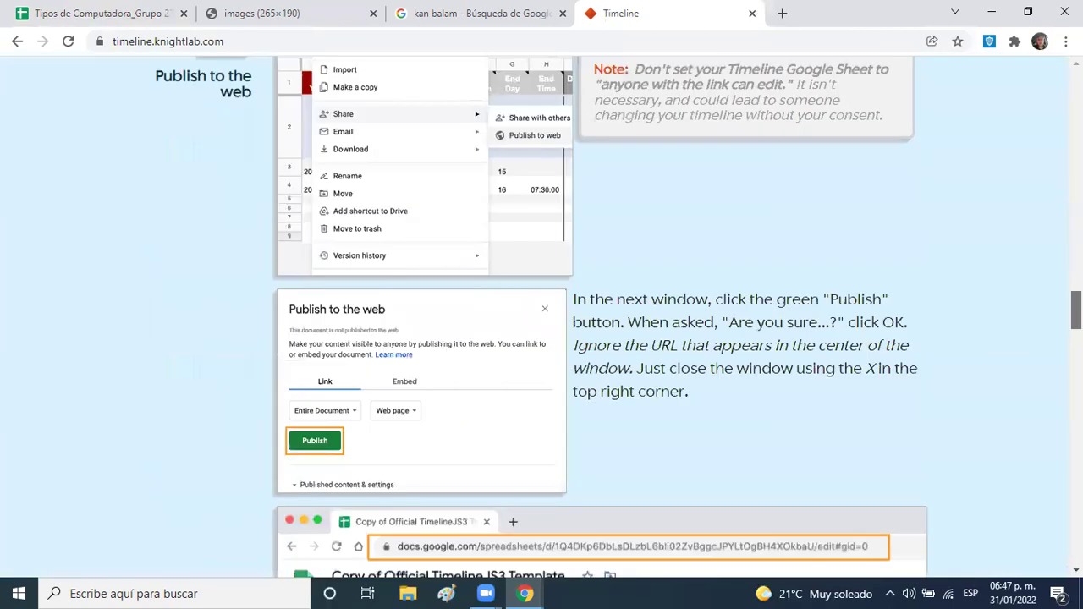
{"action": "scroll", "coordinate": [592, 318], "scroll_direction": "down", "scroll_amount": 10}
{"action": "left_click", "coordinate": [833, 349]}
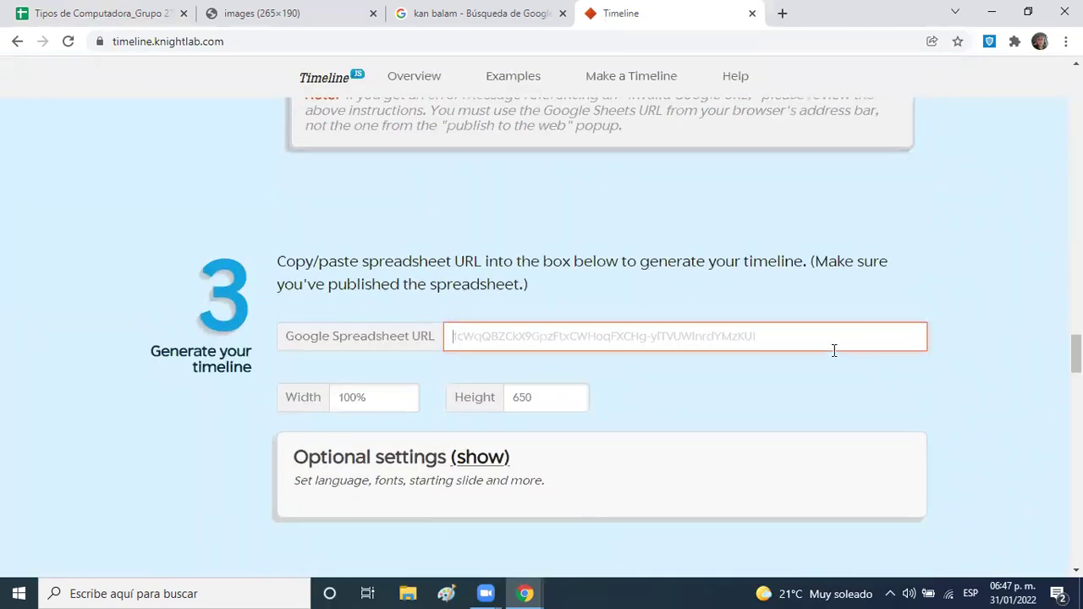
{"action": "key", "text": "ctrl+v"}
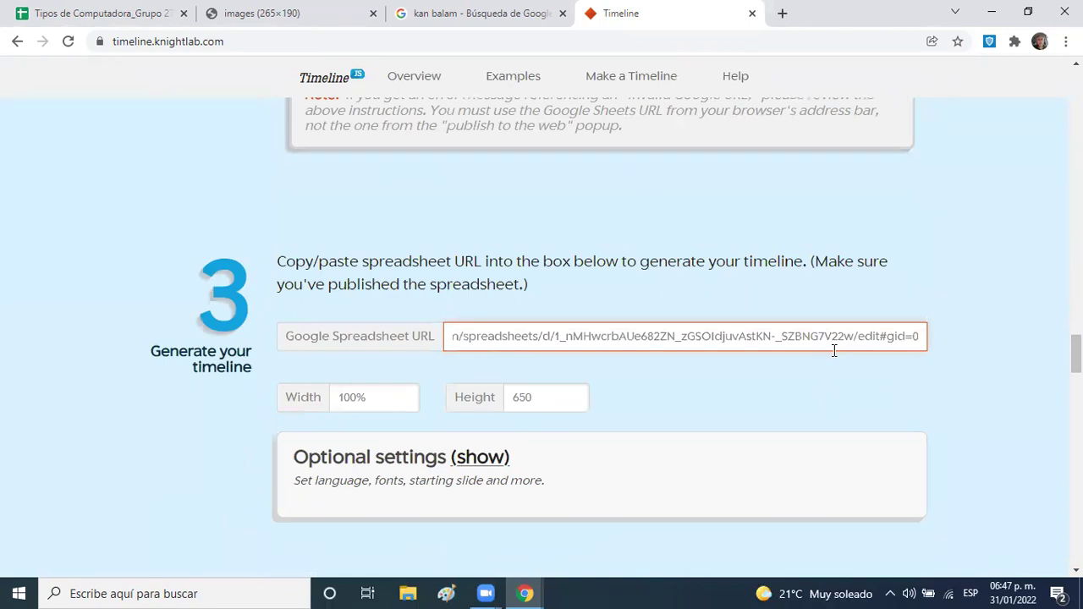
{"action": "scroll", "coordinate": [1039, 325], "scroll_direction": "down", "scroll_amount": 6}
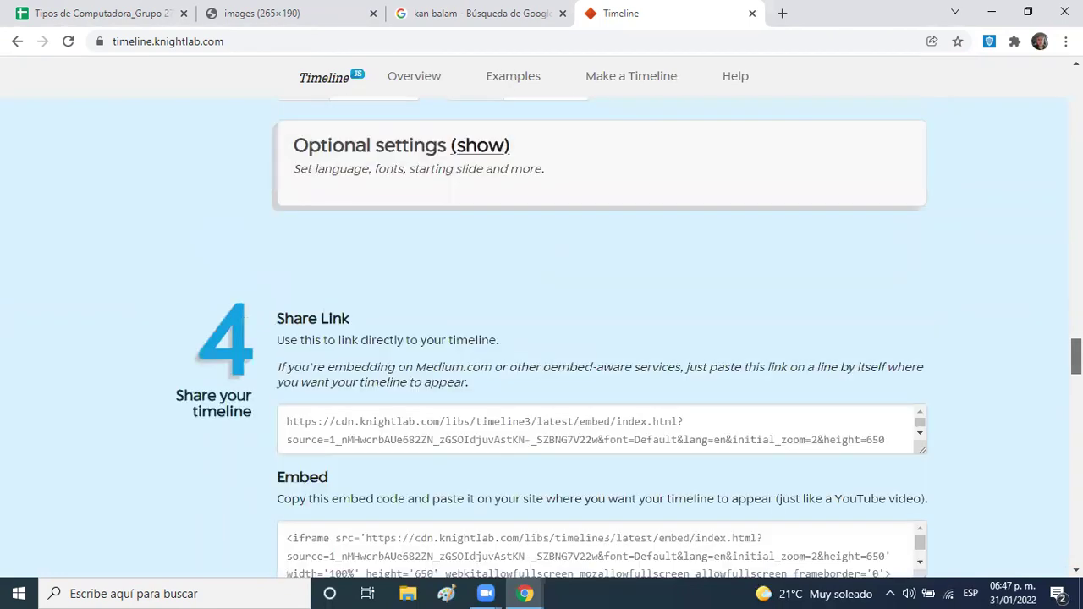
{"action": "left_click", "coordinate": [315, 391]}
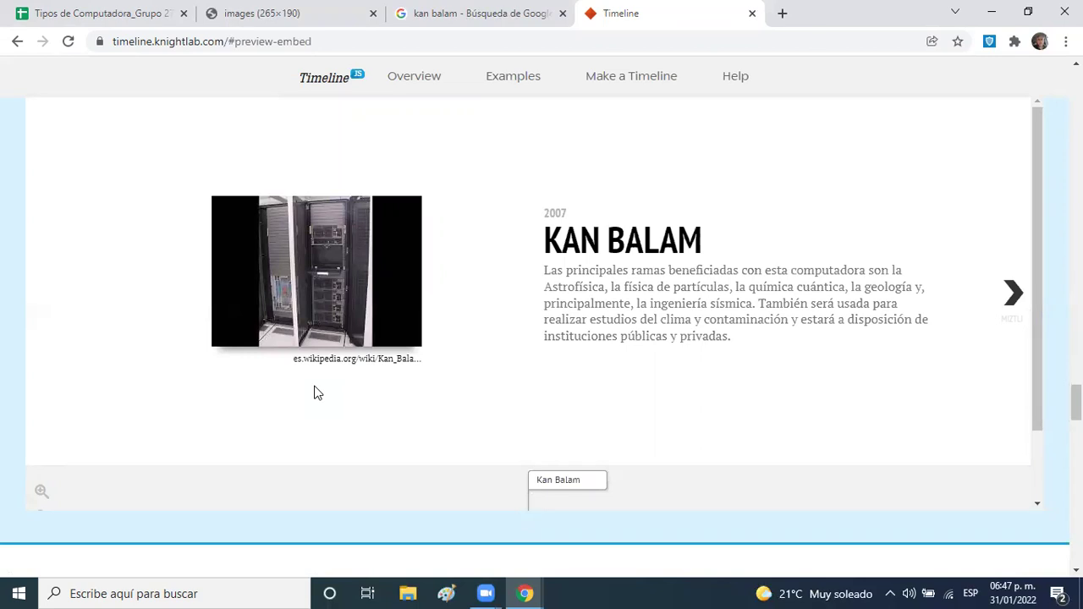
- Close the spreadsheet's web publishing dialog and check the picture behind the Kan Balam row's Media link
{"action": "left_click", "coordinate": [108, 14]}
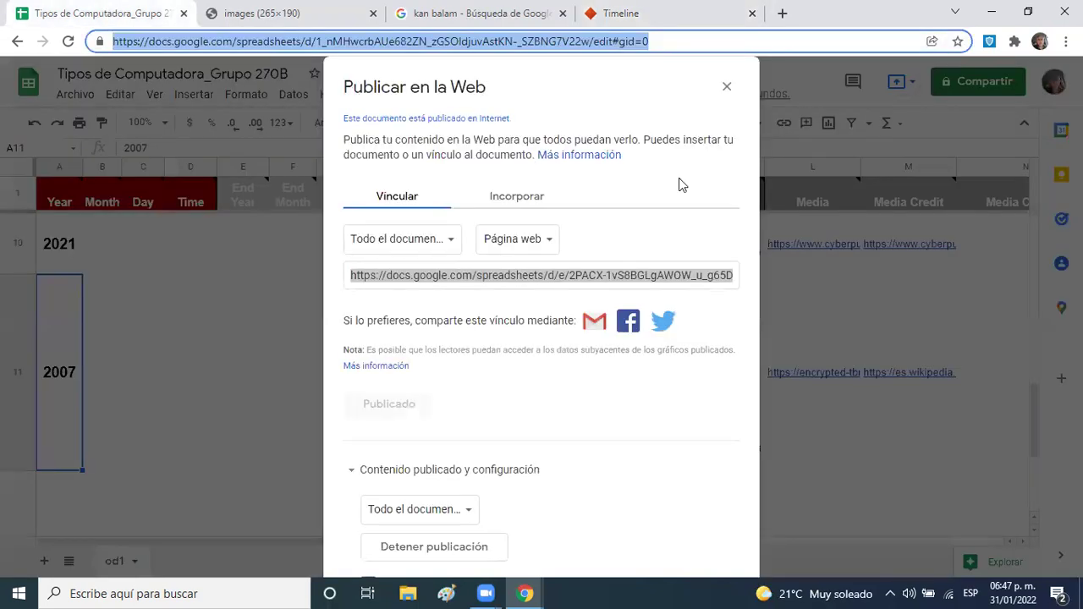
{"action": "left_click", "coordinate": [727, 88]}
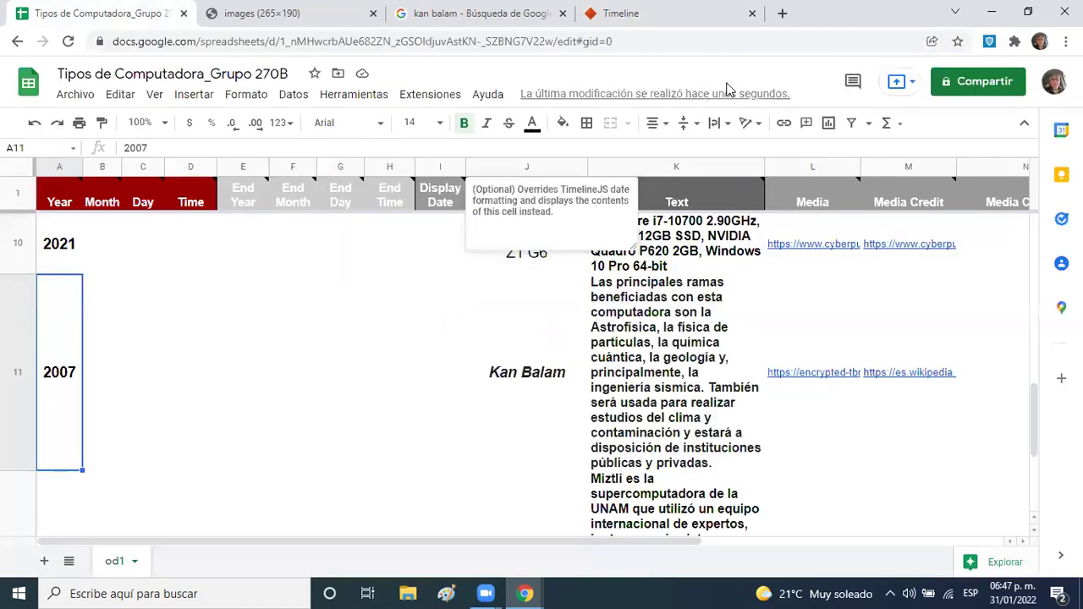
{"action": "left_click", "coordinate": [831, 328]}
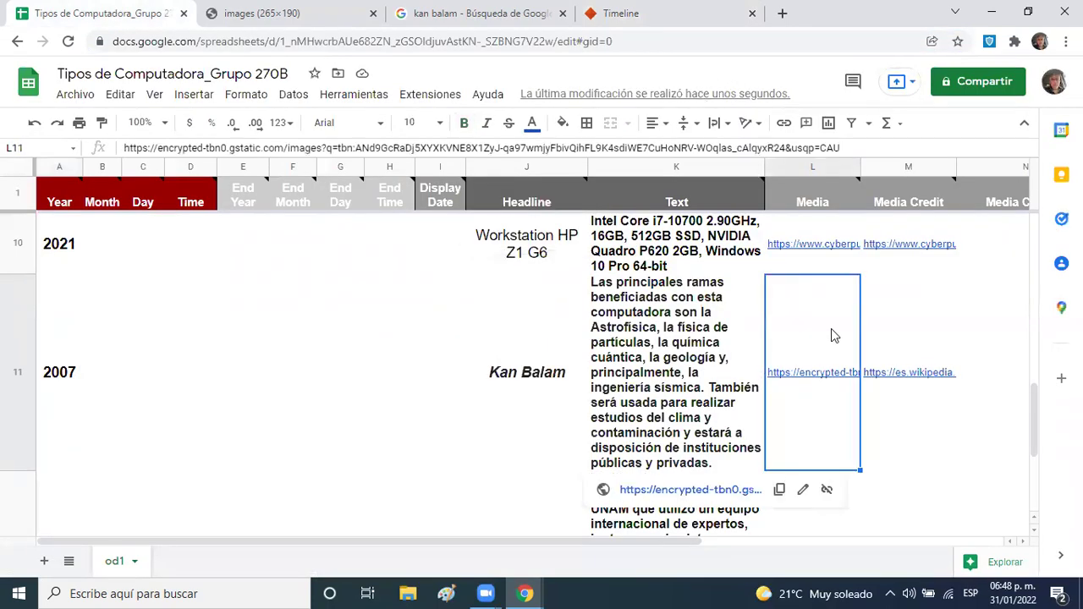
{"action": "left_click", "coordinate": [738, 490]}
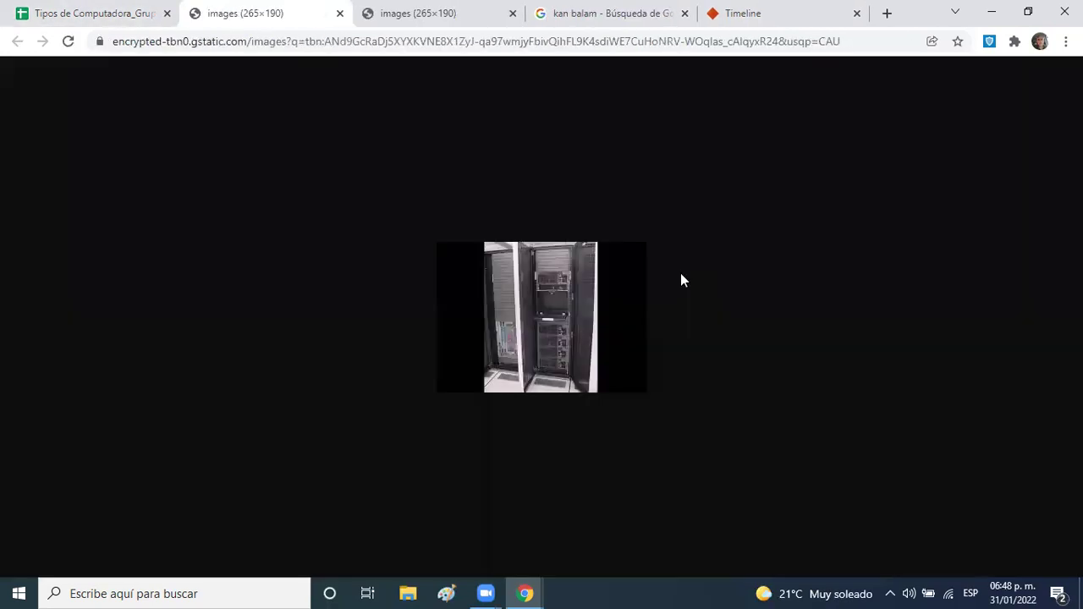
{"action": "left_click", "coordinate": [775, 42]}
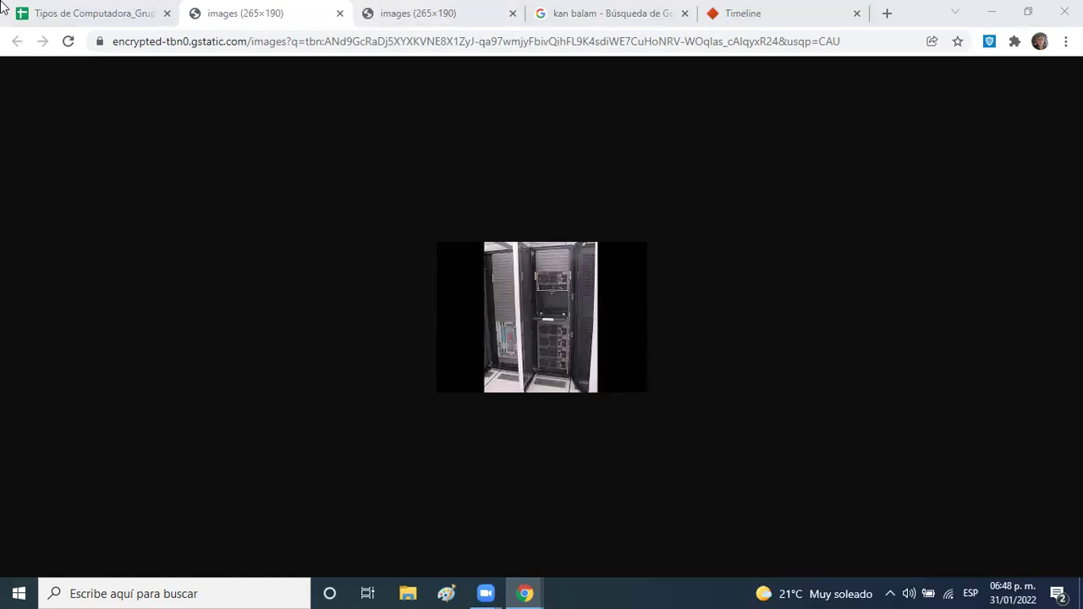
{"action": "left_click", "coordinate": [34, 17]}
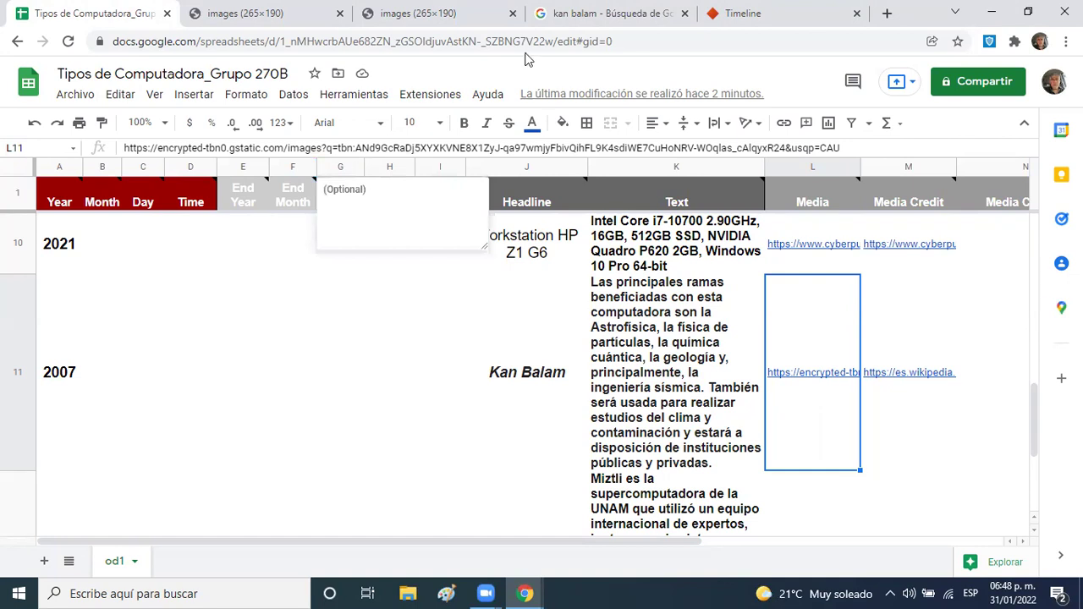
- Return to the TimelineJS page and open the timeline preview in a new window
{"action": "left_click", "coordinate": [751, 18]}
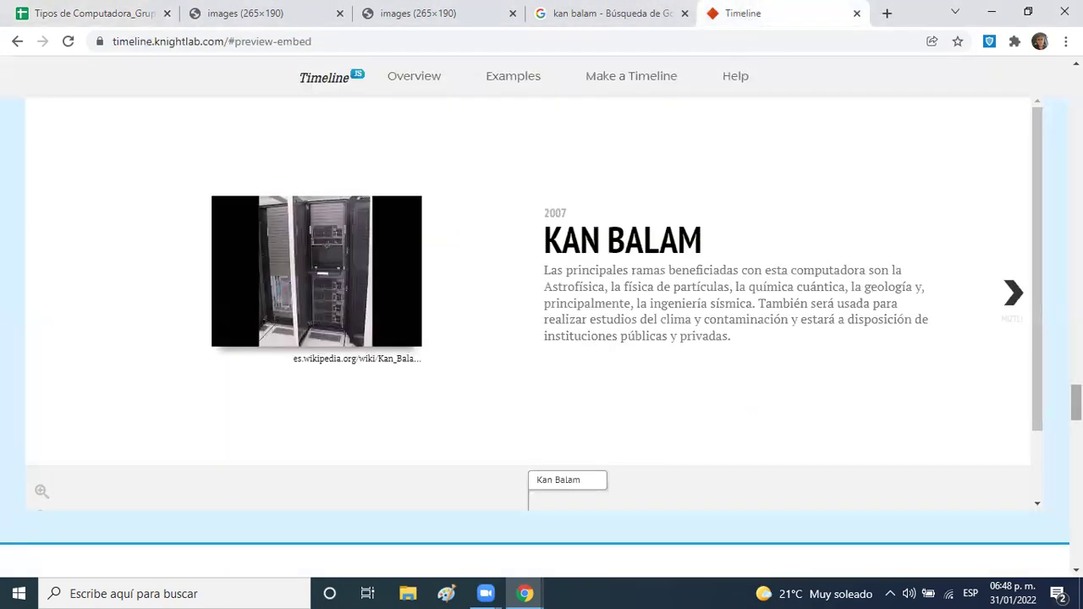
{"action": "scroll", "coordinate": [909, 213], "scroll_direction": "up", "scroll_amount": 2}
{"action": "scroll", "coordinate": [652, 416], "scroll_direction": "up", "scroll_amount": 5}
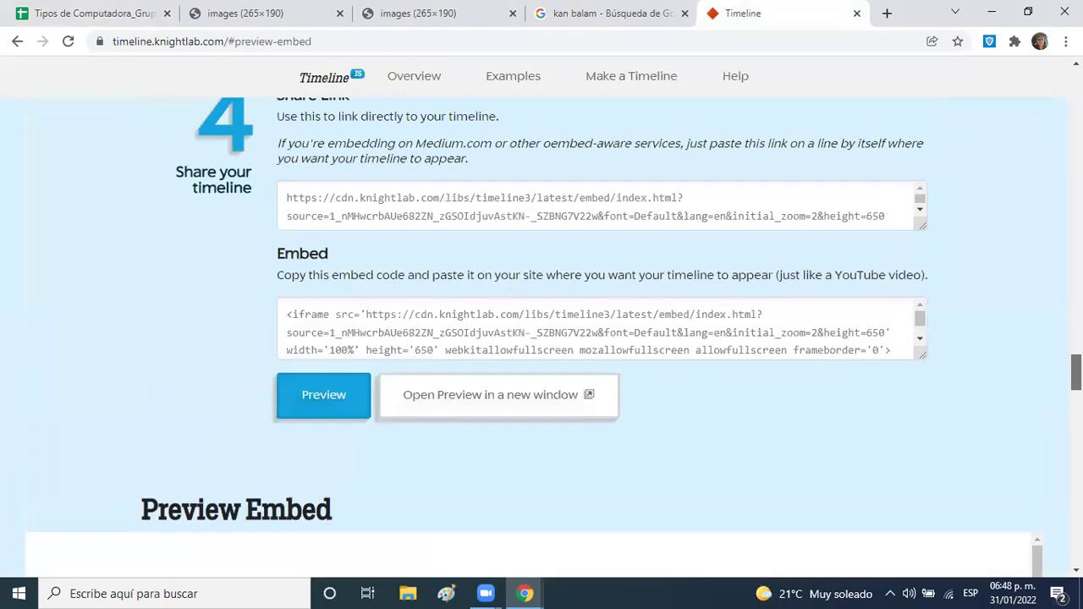
{"action": "left_click", "coordinate": [543, 398]}
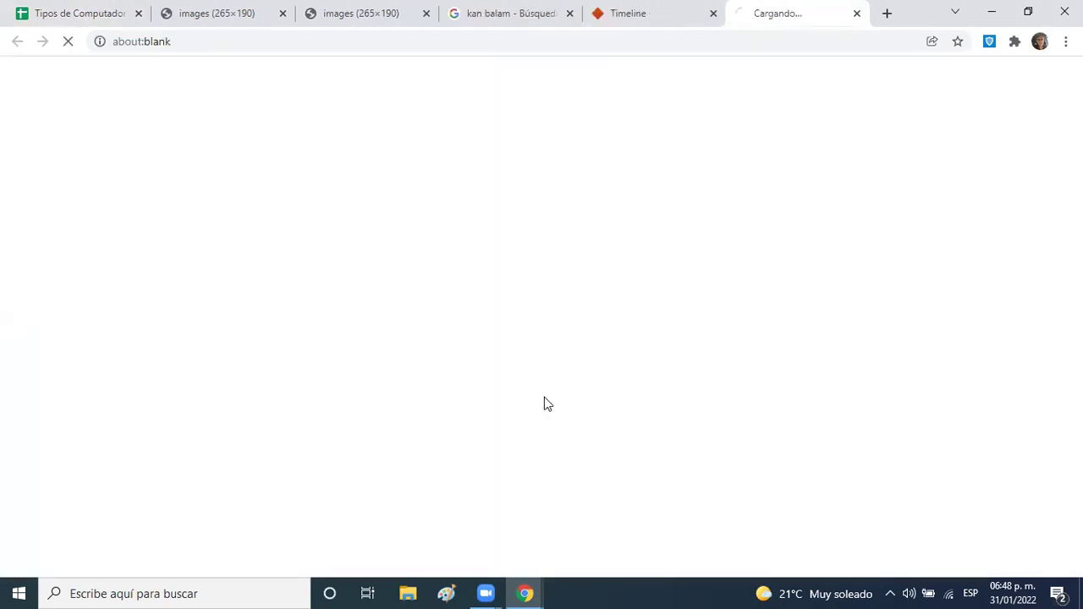